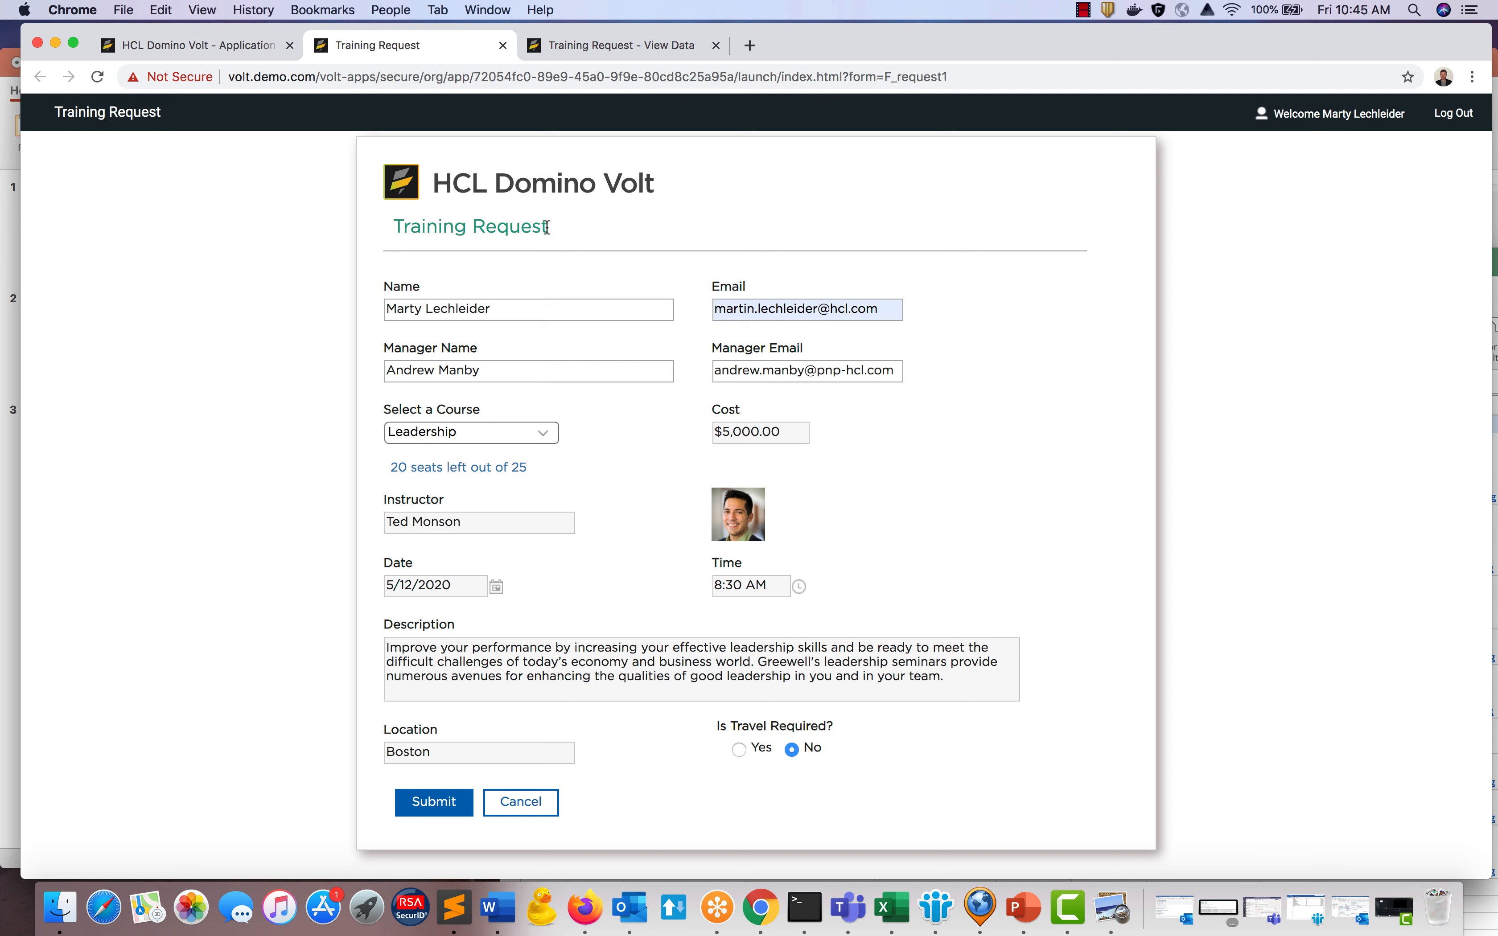
Choose New Hire Orientation as the course and switch Travel Required from Yes to No.
left_click(546, 435)
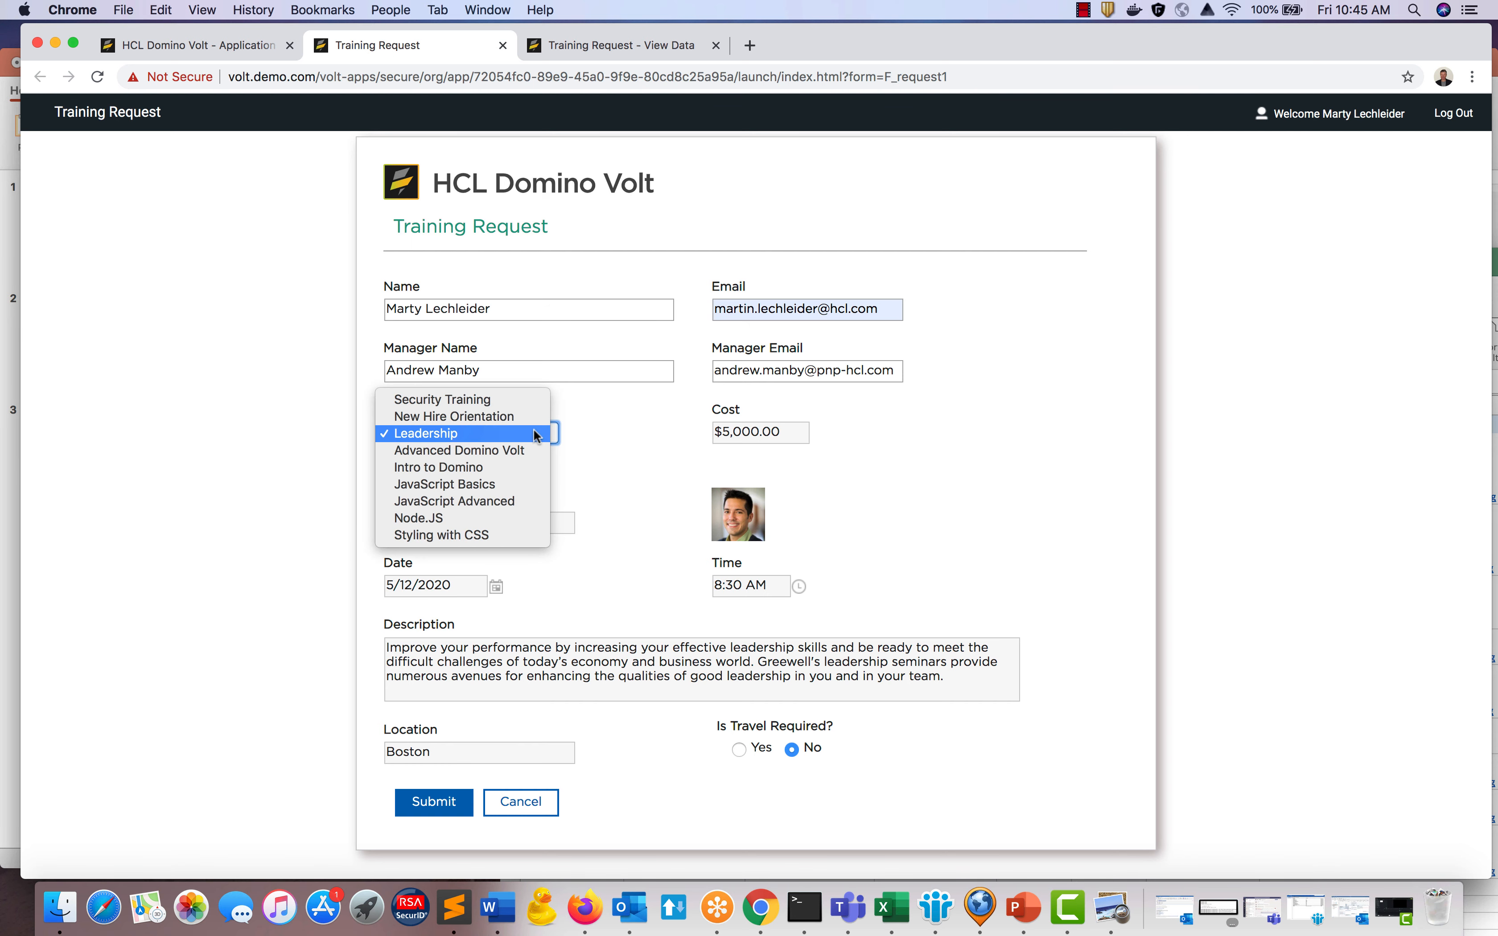
left_click(531, 422)
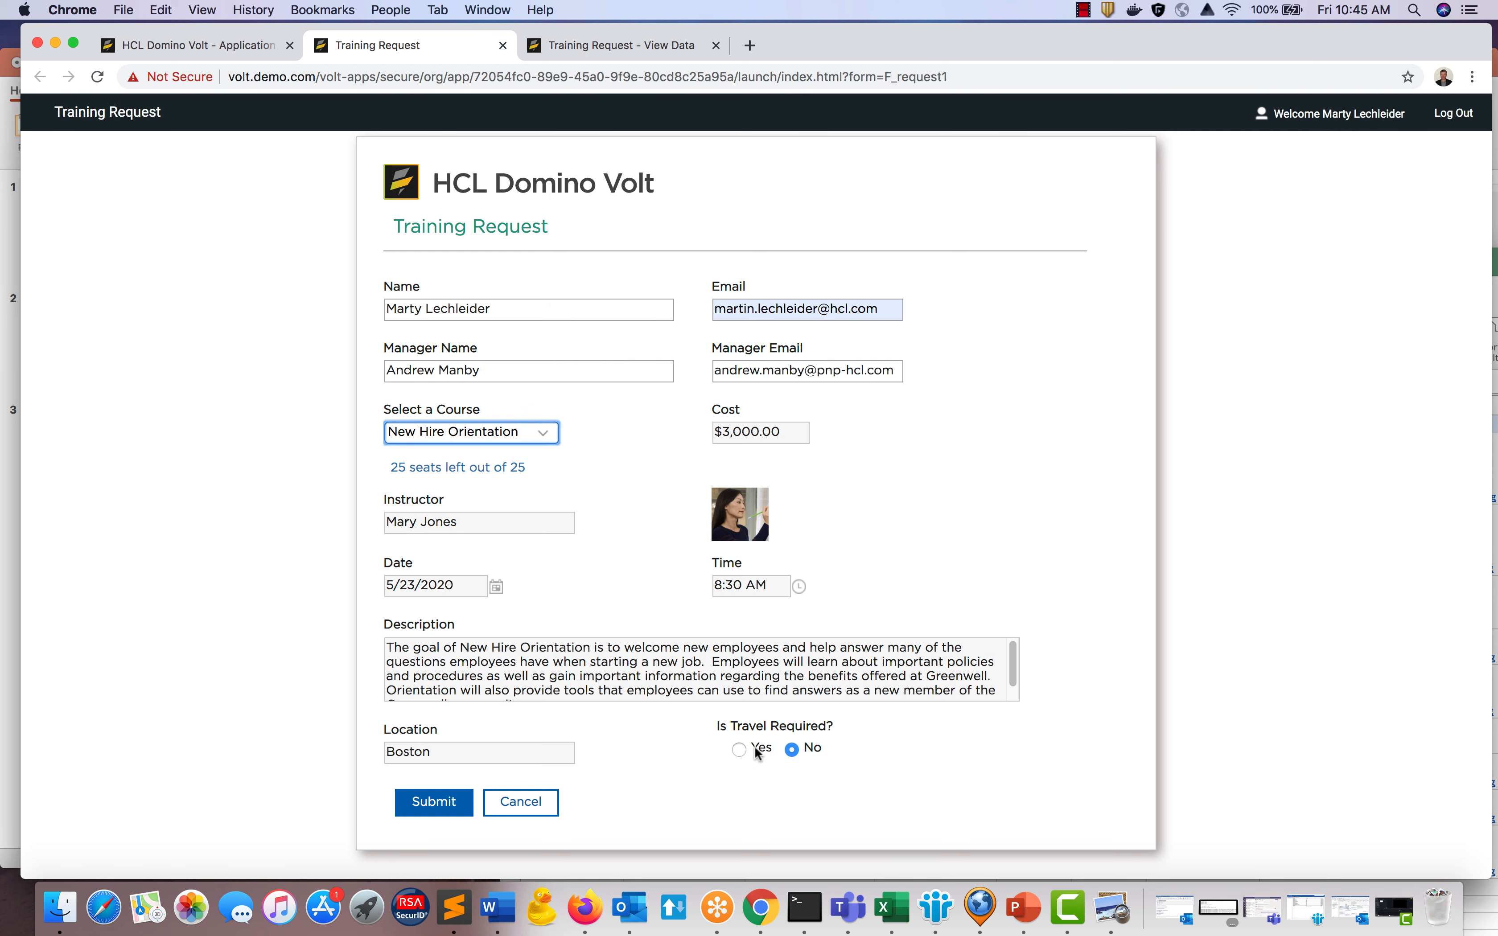
left_click(739, 750)
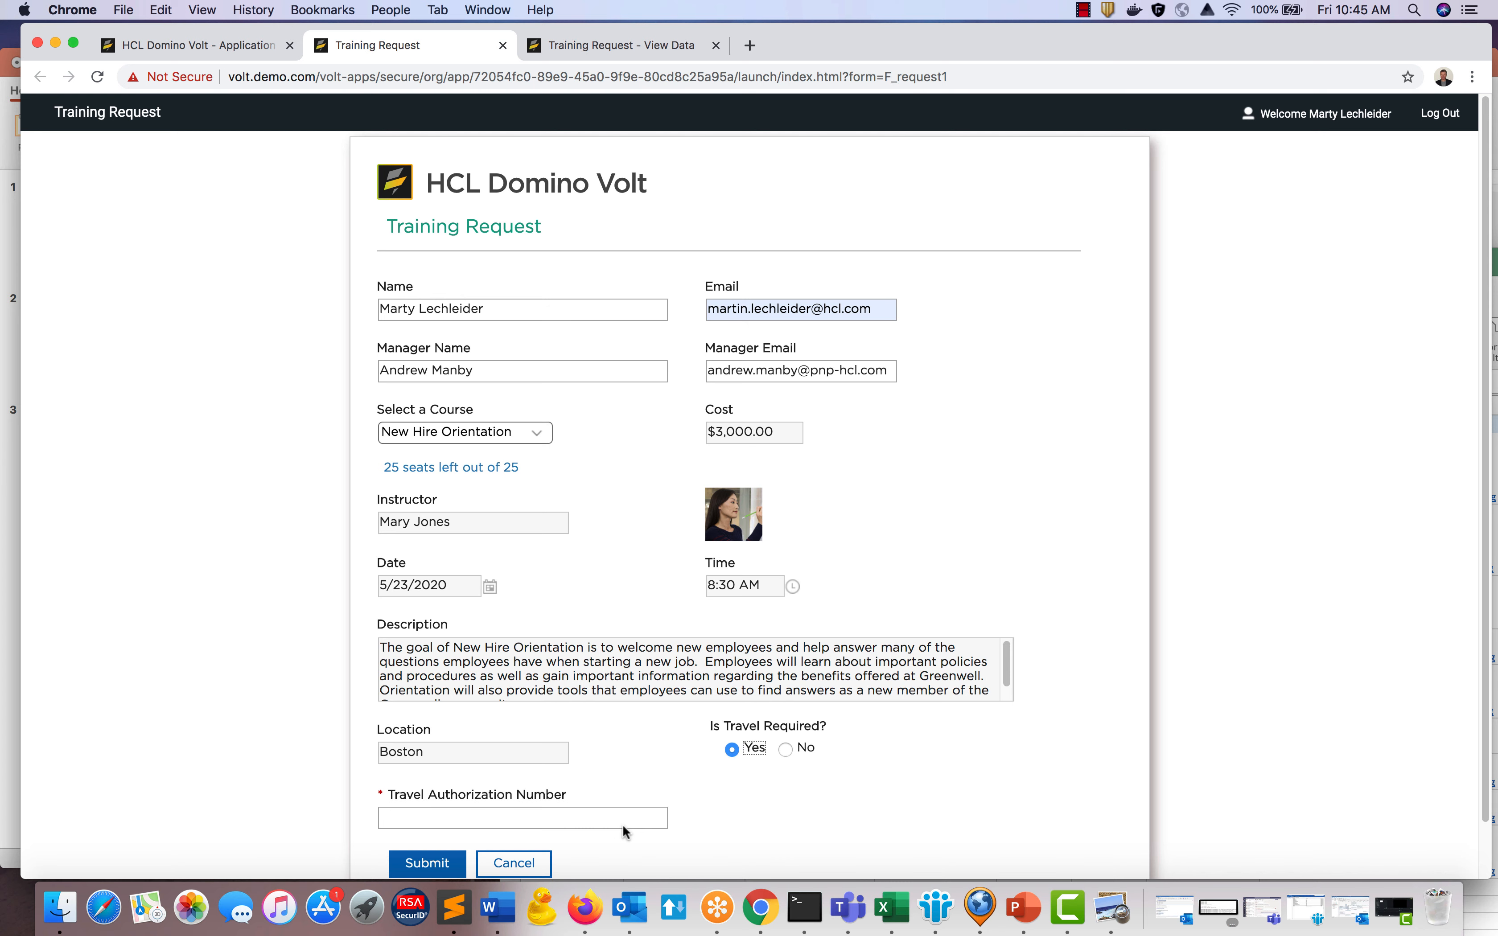
left_click(785, 749)
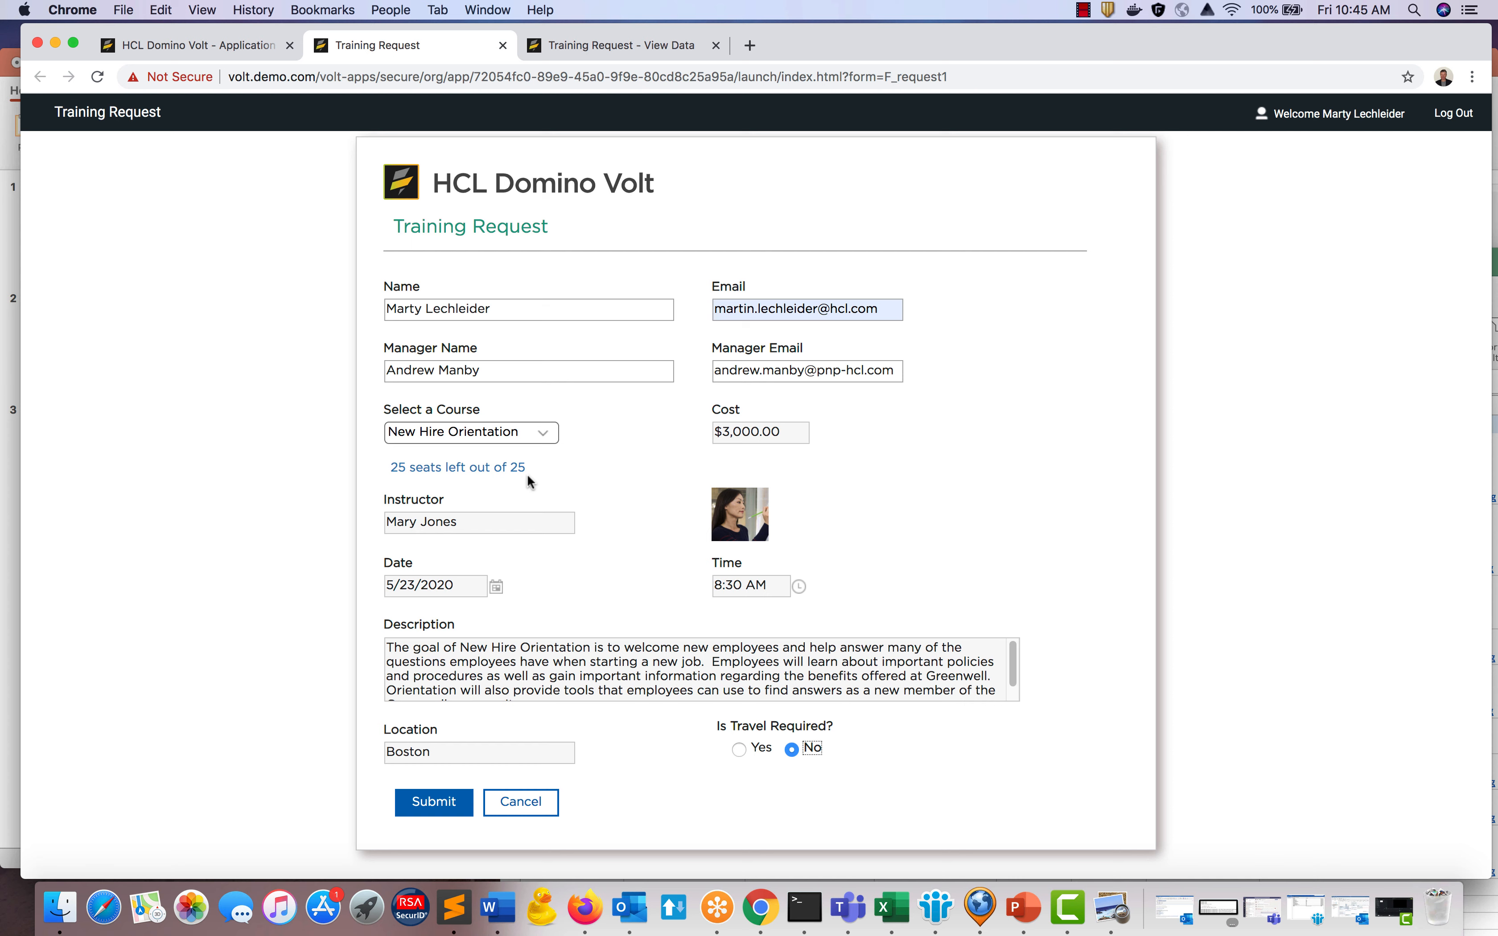
Change the course to Leadership and submit the training request.
left_click(547, 435)
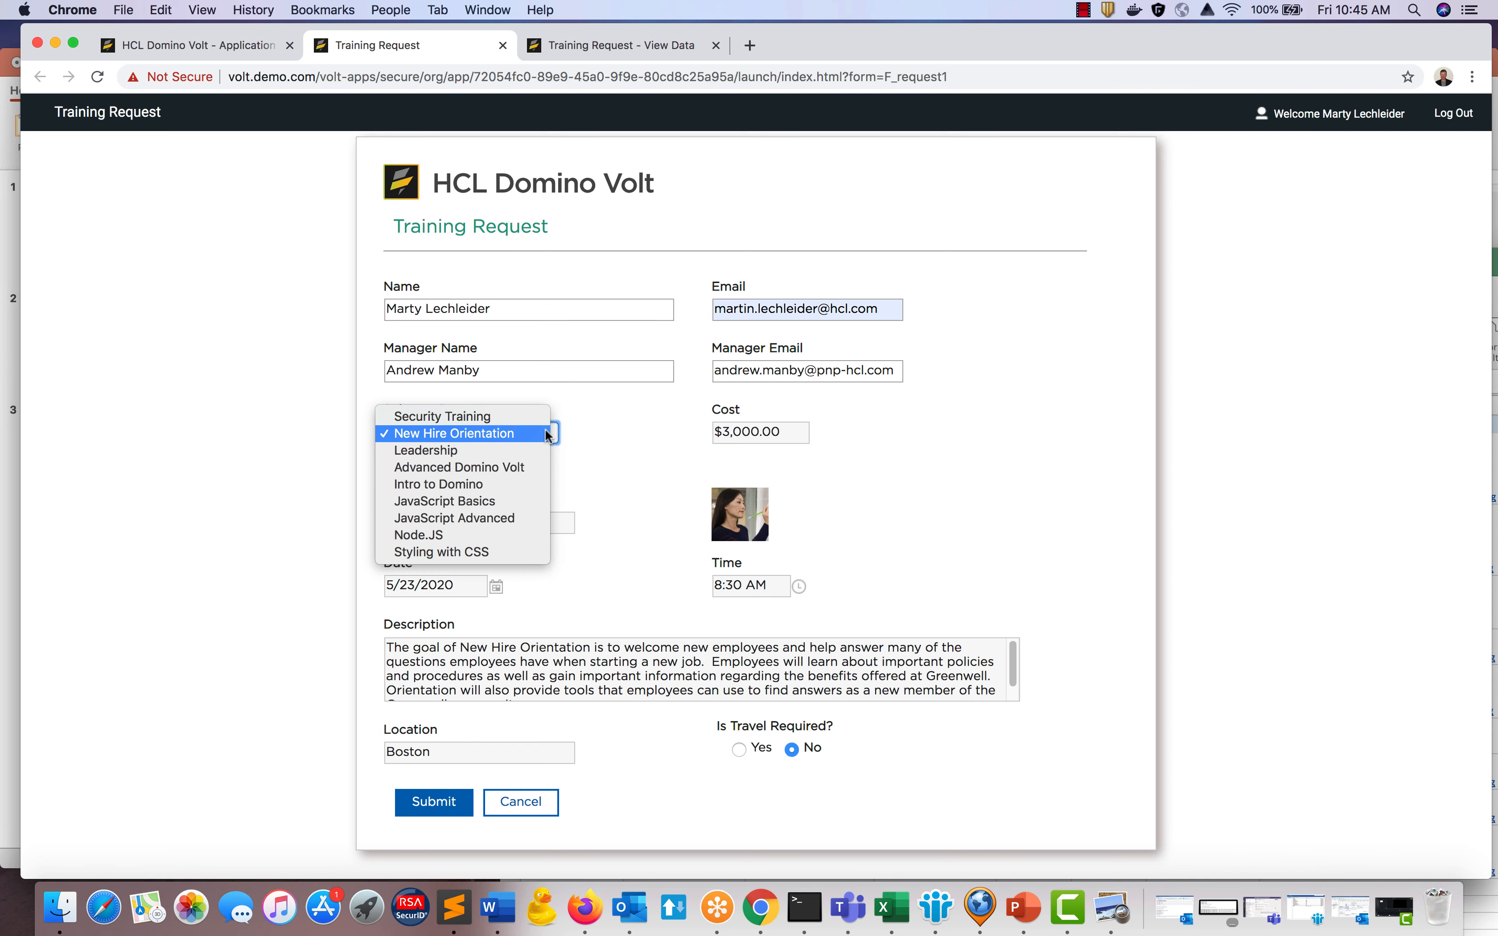
left_click(525, 451)
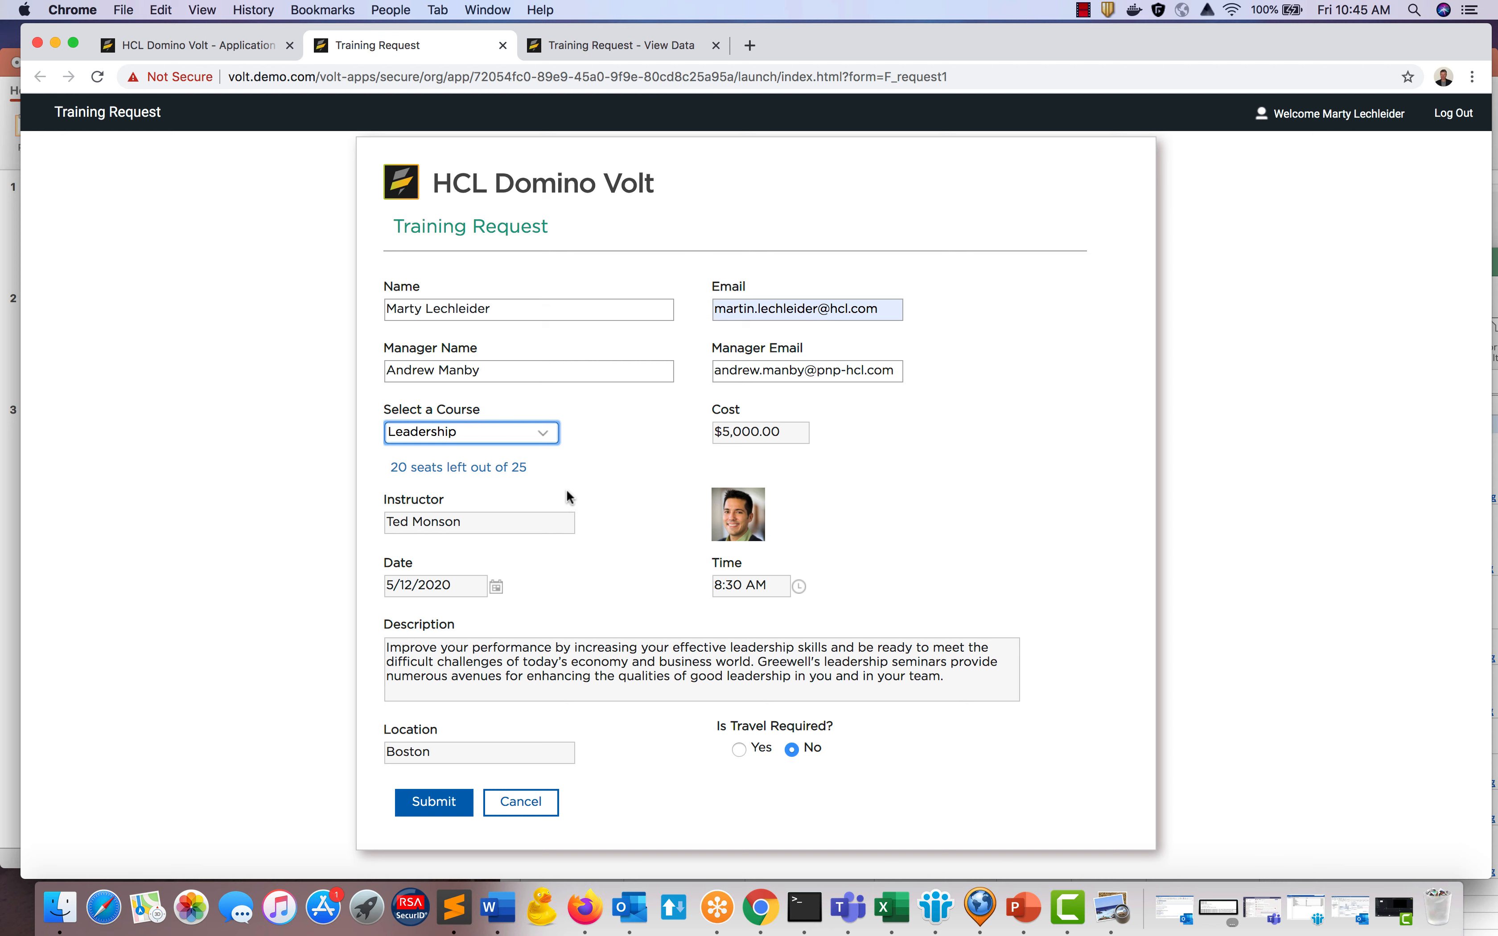
left_click(449, 806)
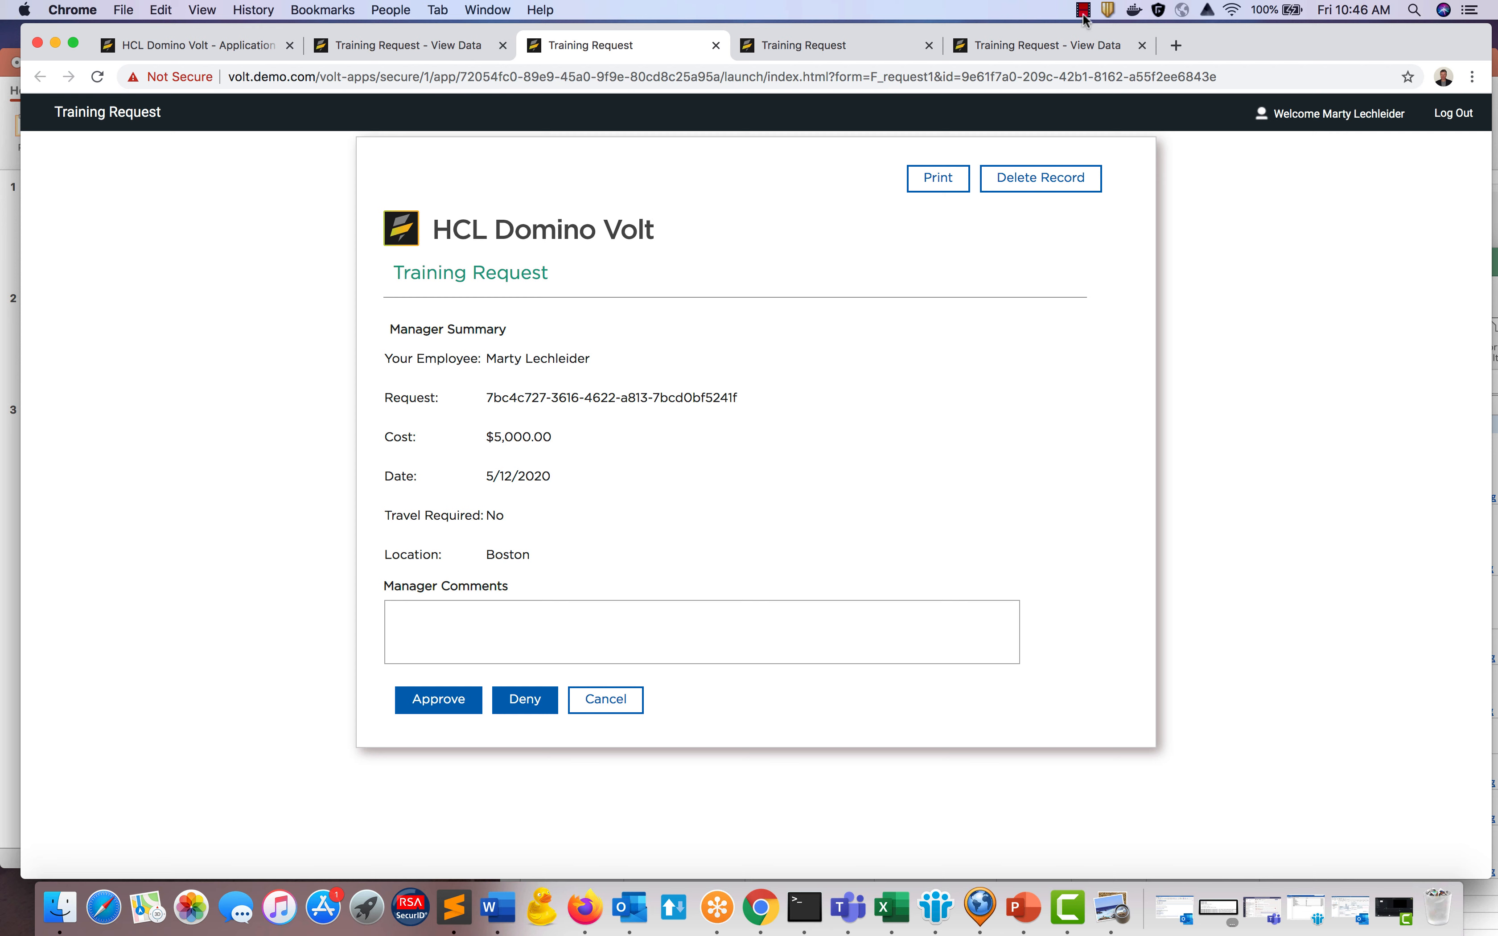
Launch Training Request with Table and pick the New Hire Orientation, Leadership and Advanced Domino Volt rows.
left_click(200, 45)
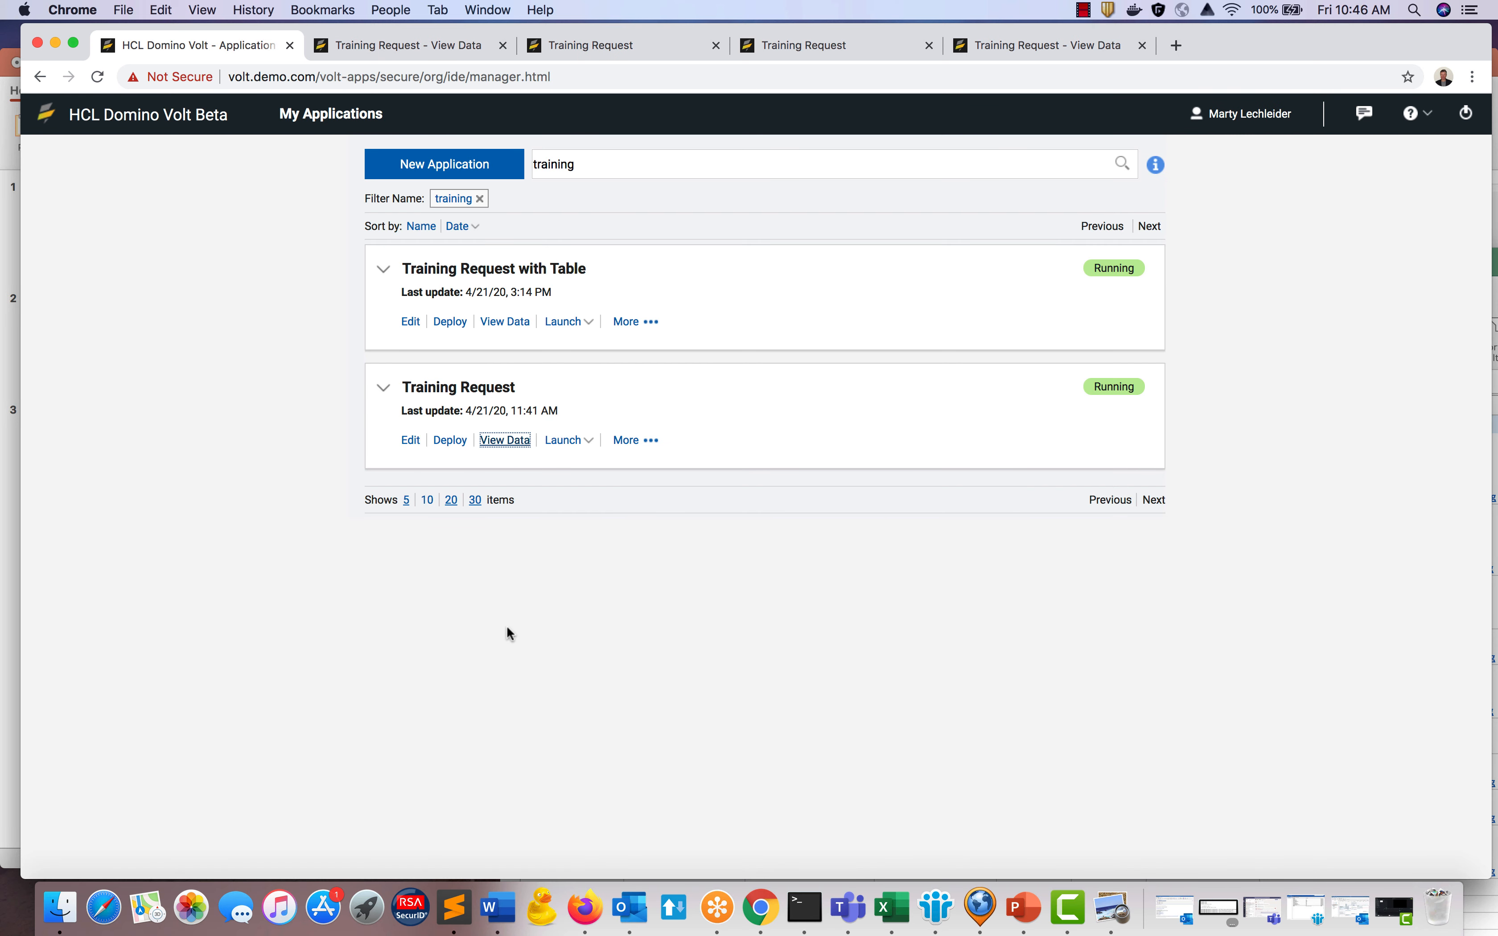
left_click(560, 322)
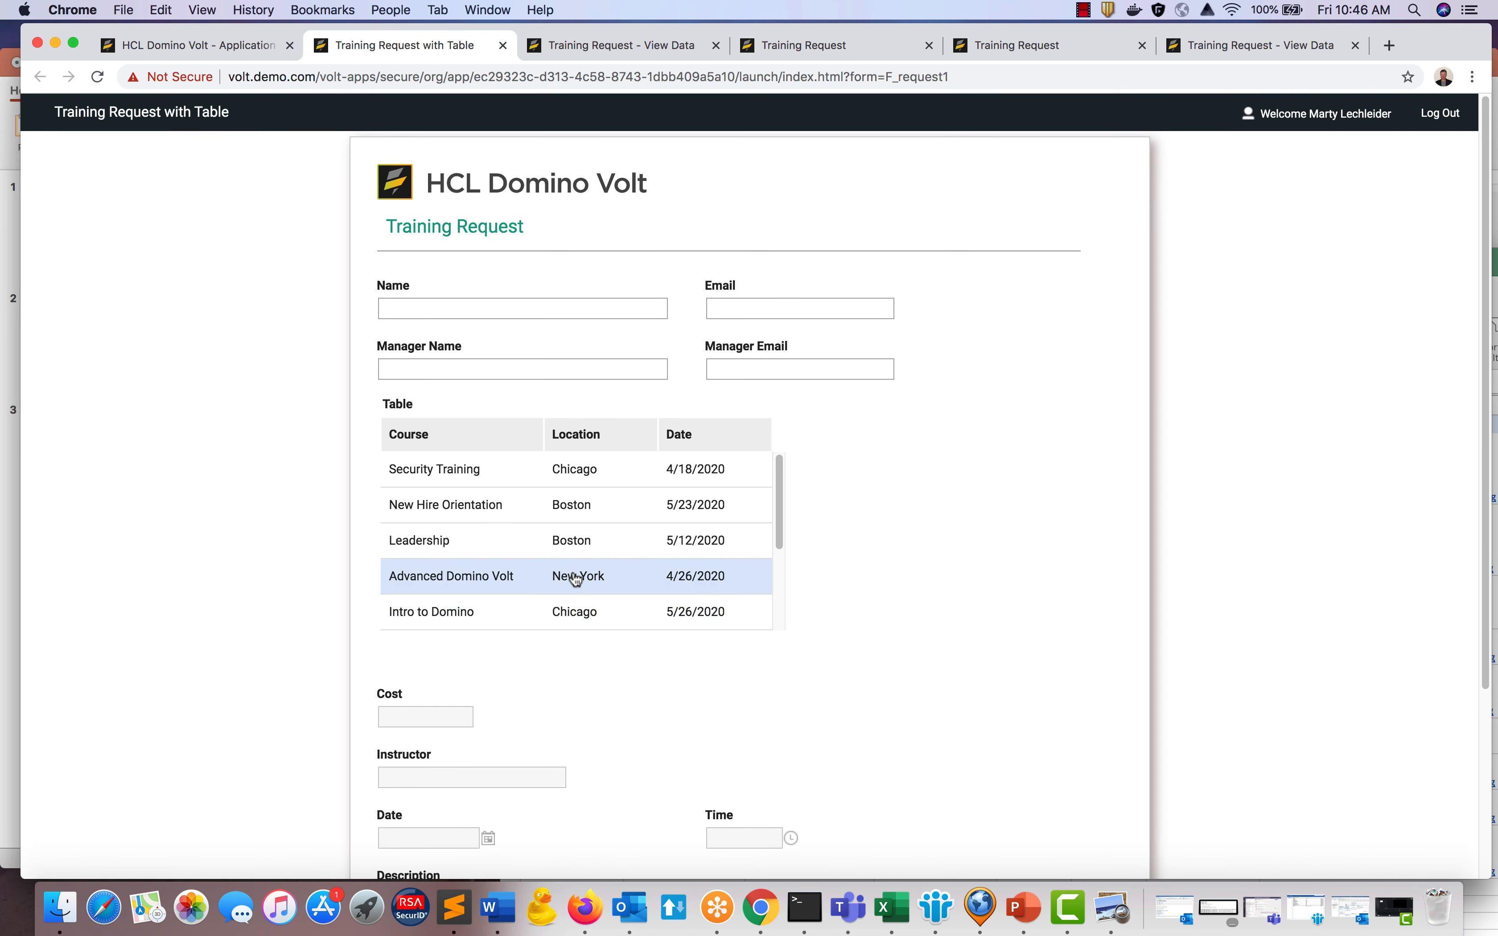
left_click(499, 511)
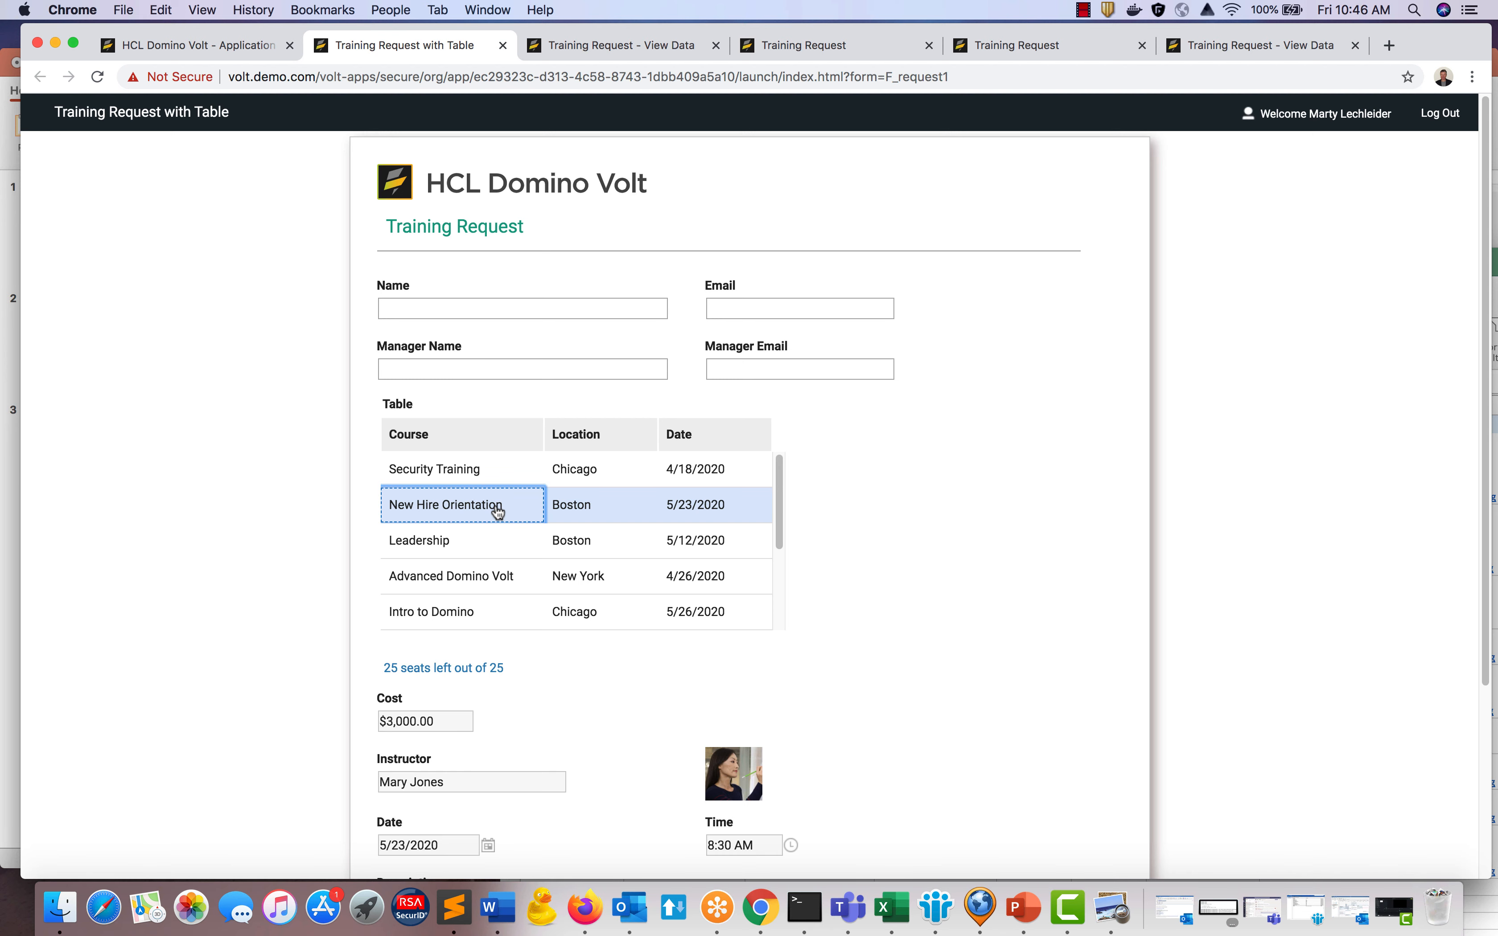
left_click(488, 538)
left_click(489, 578)
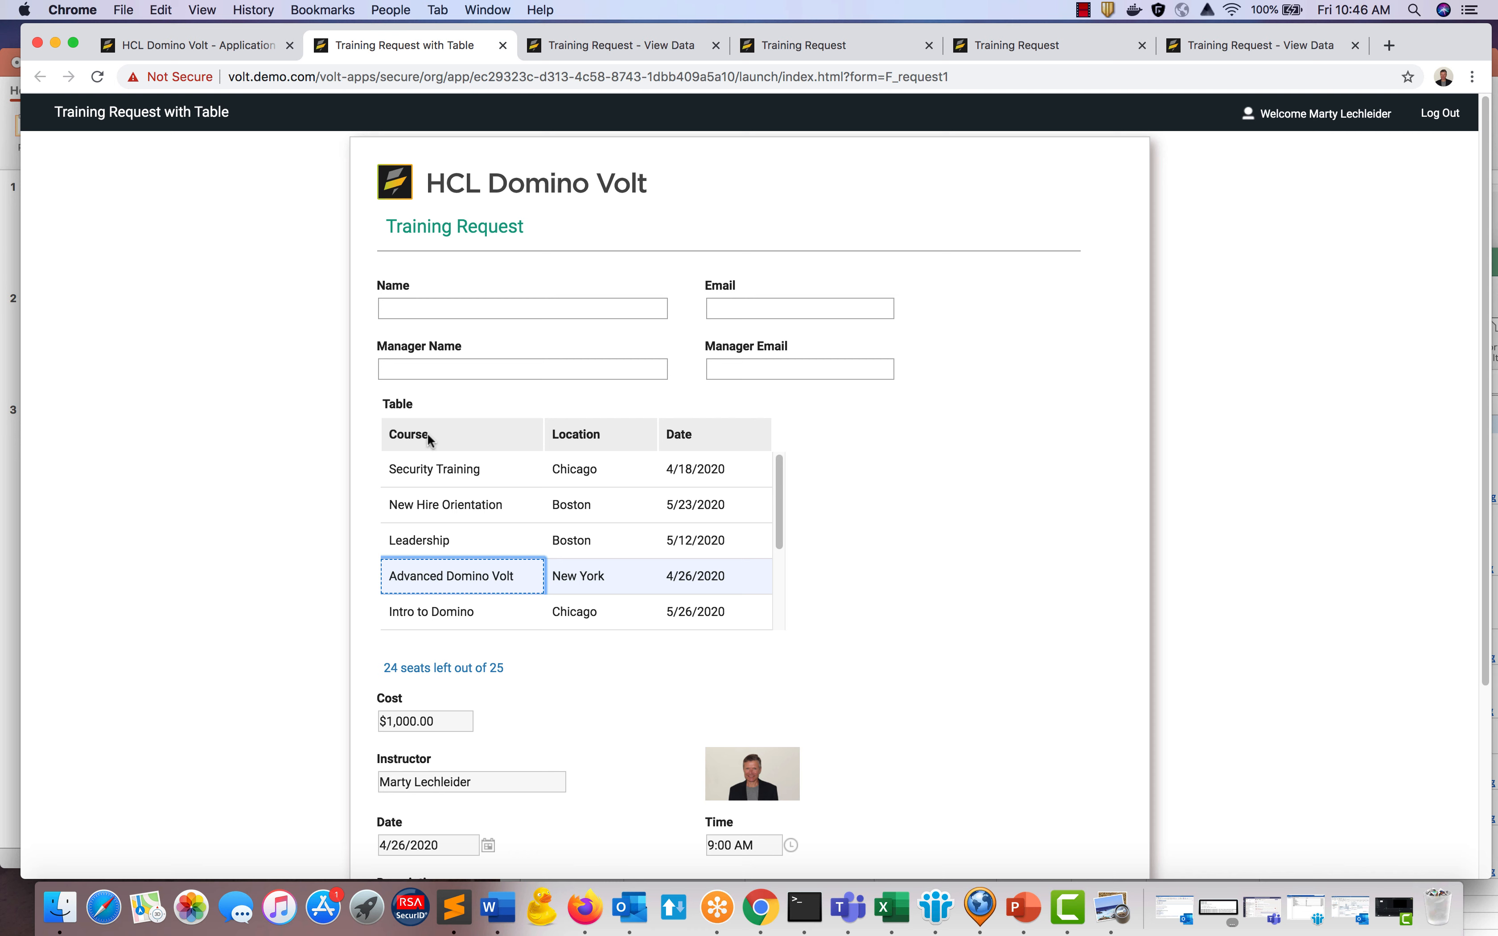
Sort the course table by Location and Date, then return to My Applications.
left_click(609, 442)
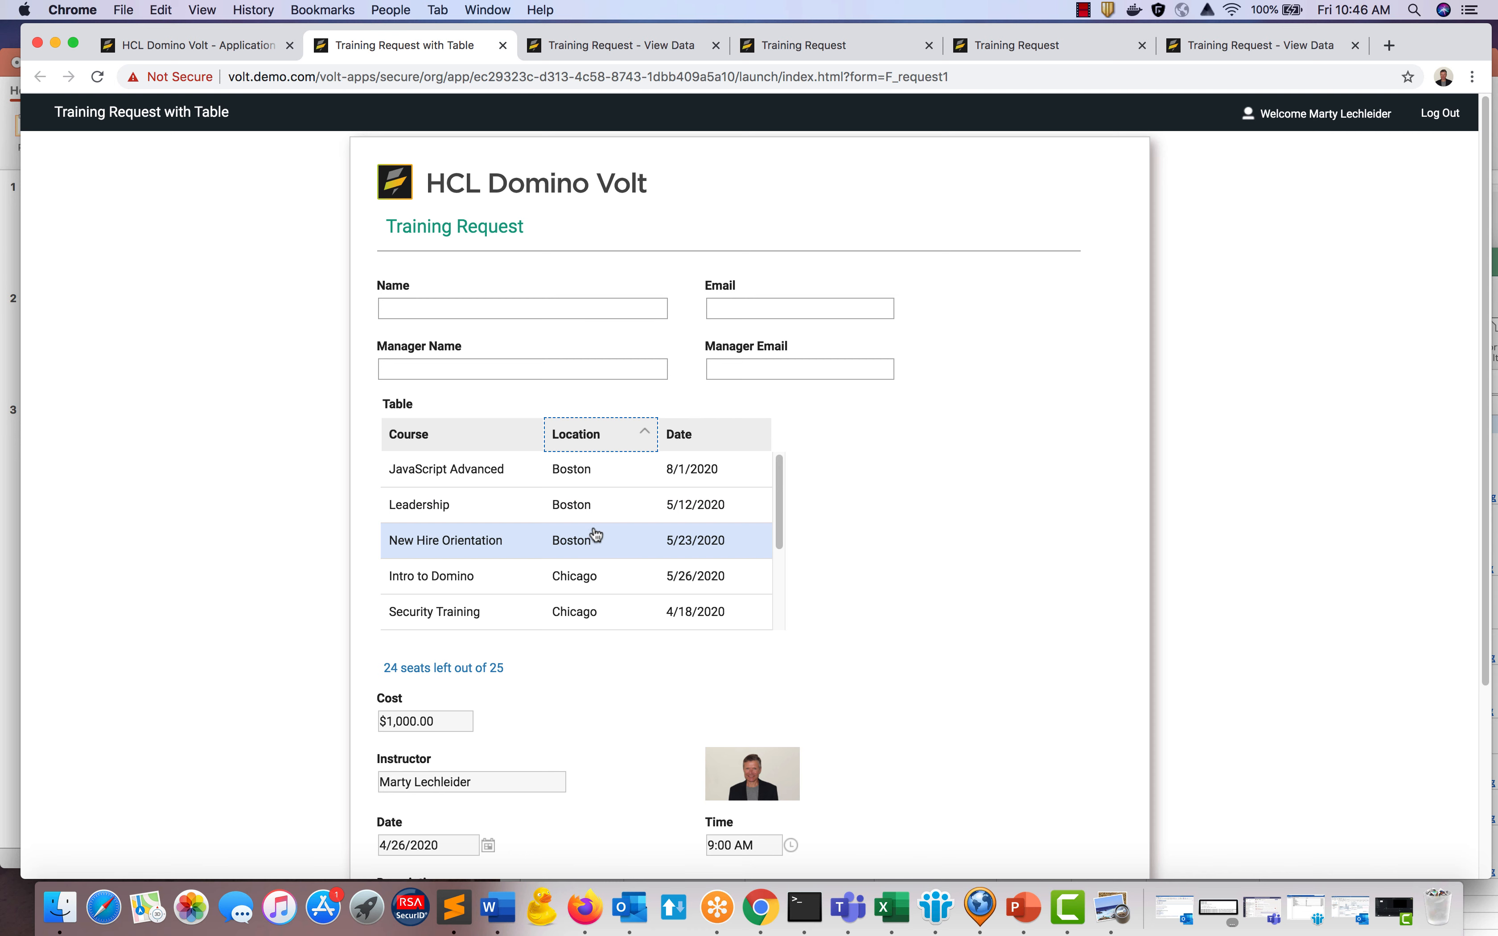
left_click(697, 438)
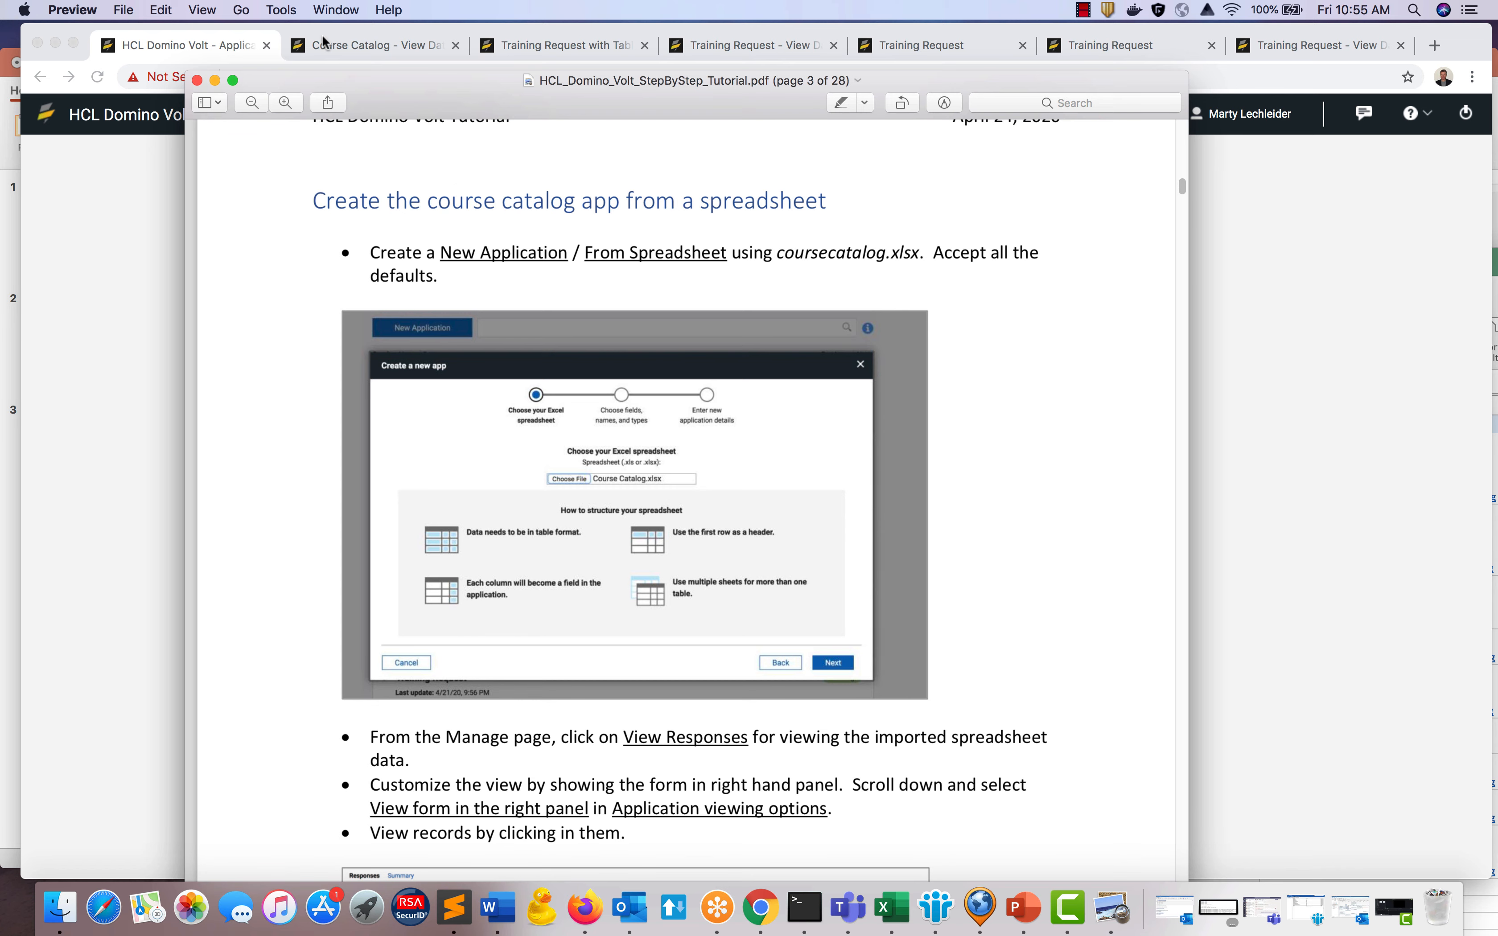
left_click(200, 46)
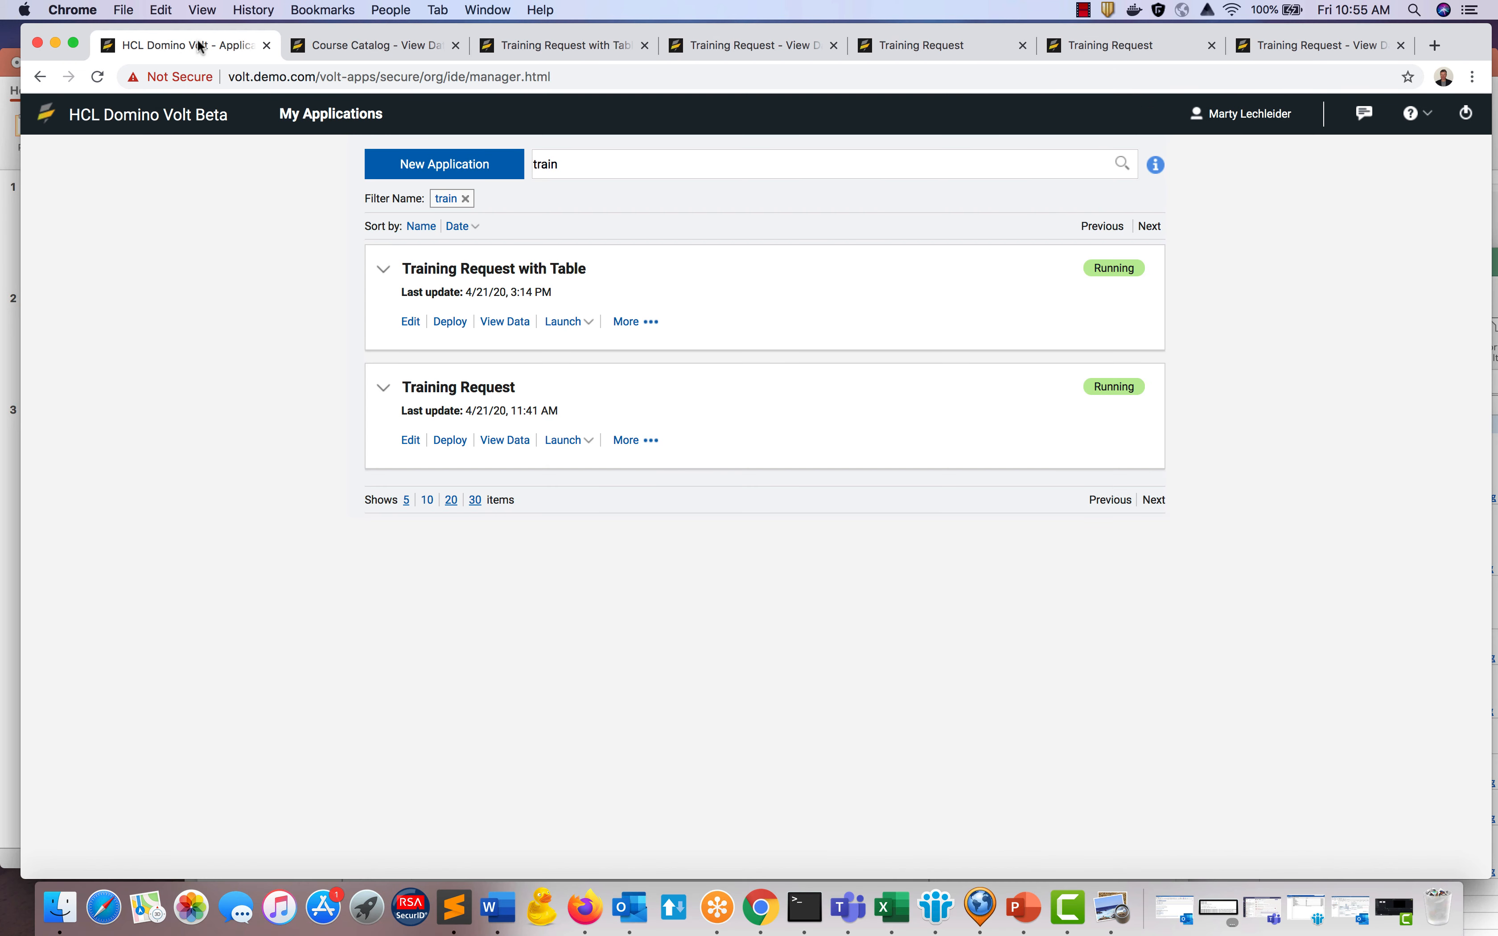
Start a new application from a spreadsheet and load Course Catalog.xlsx.
left_click(441, 172)
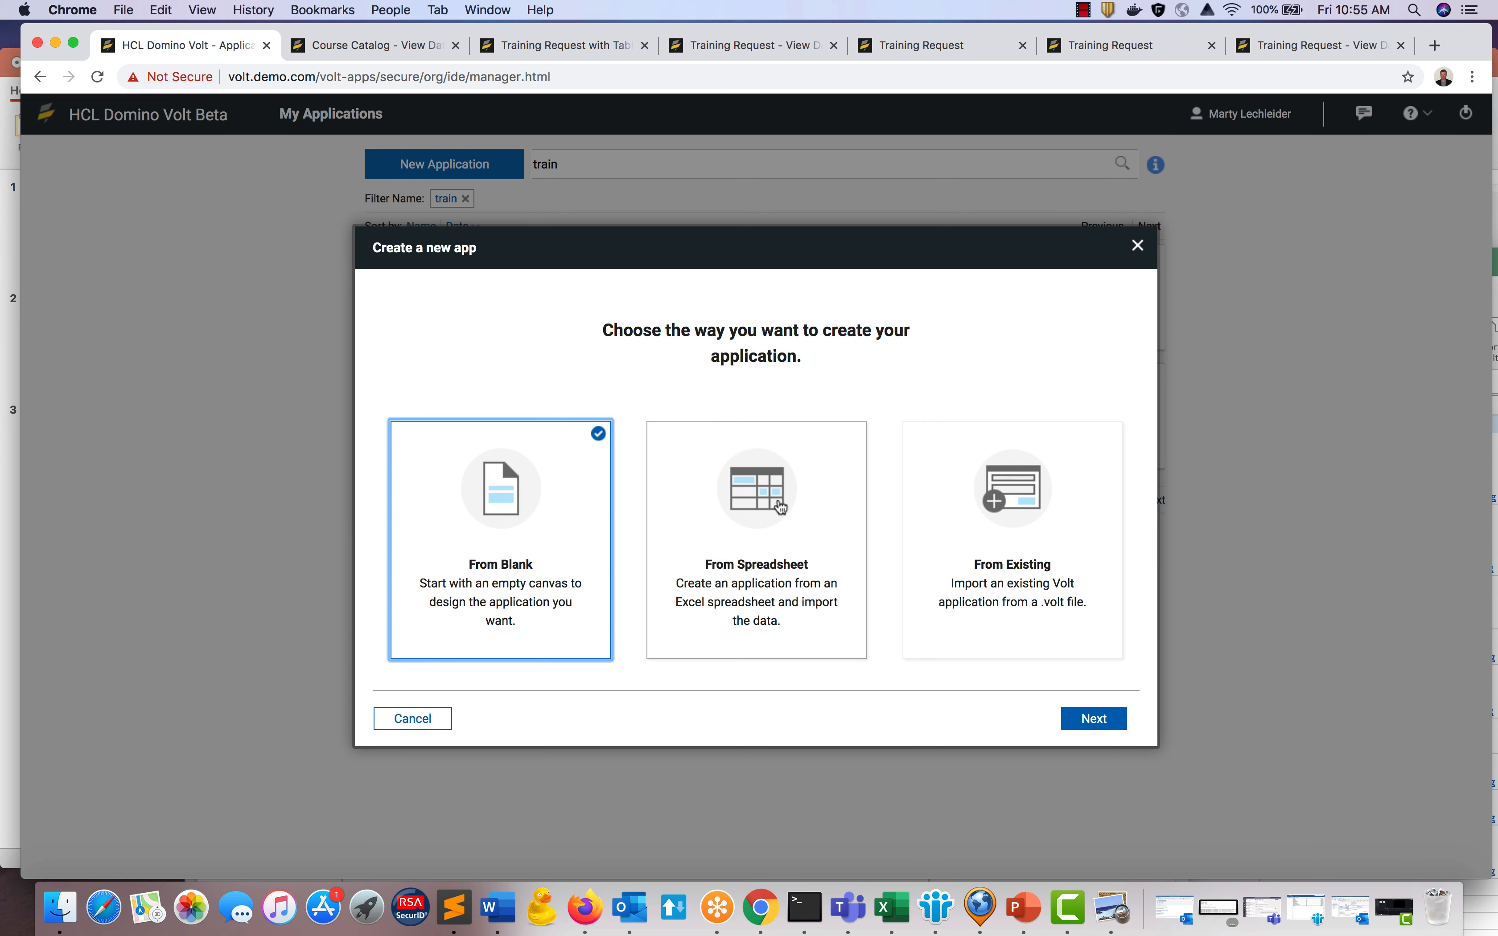
left_click(752, 545)
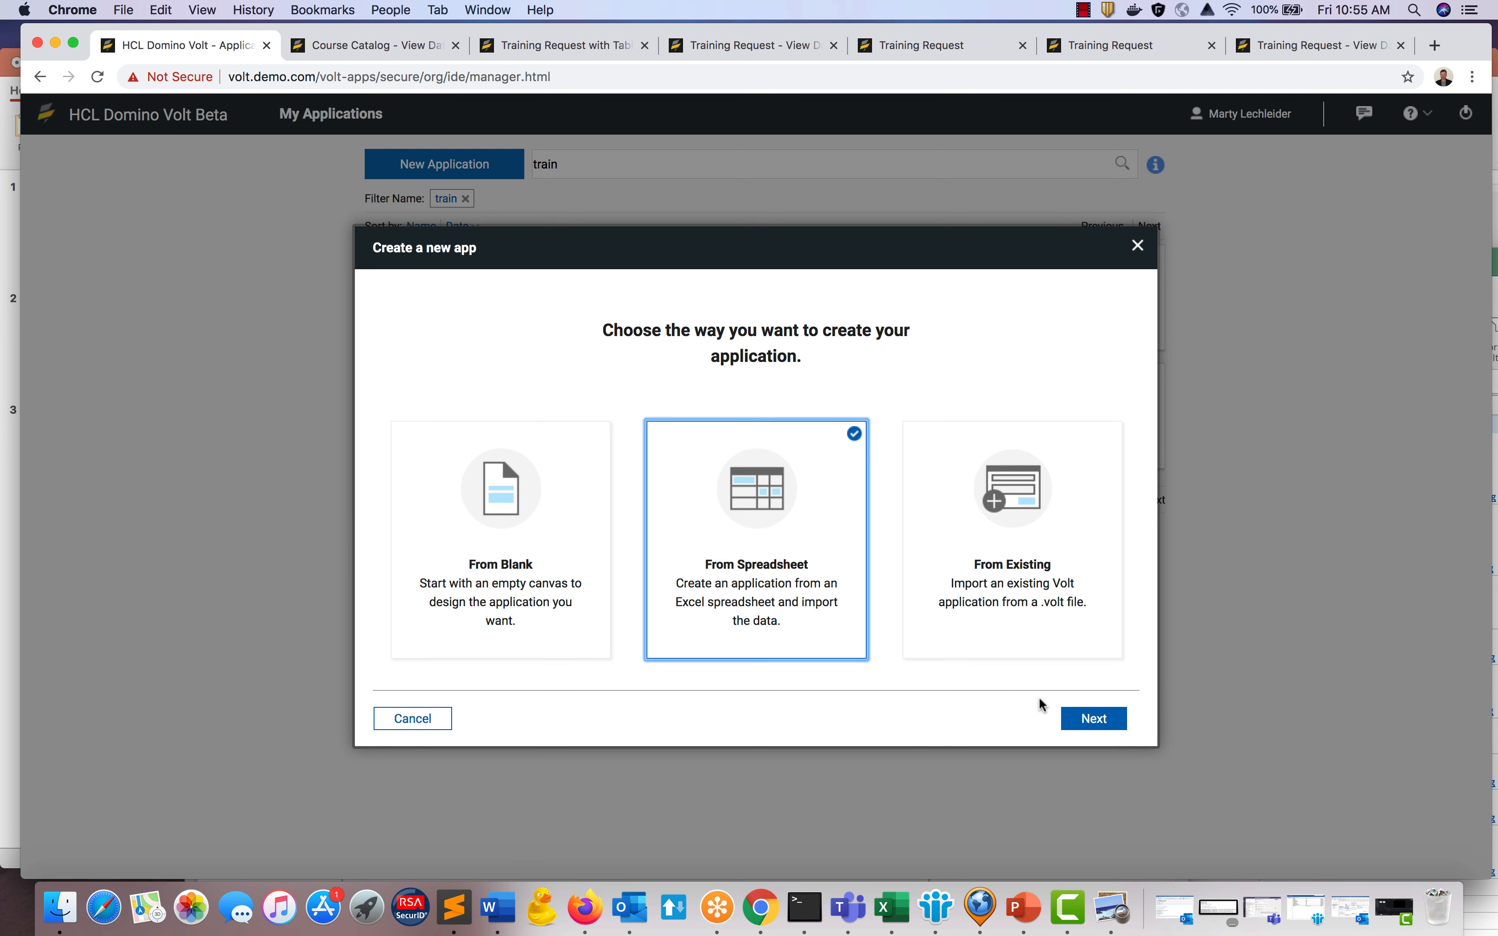
left_click(1093, 721)
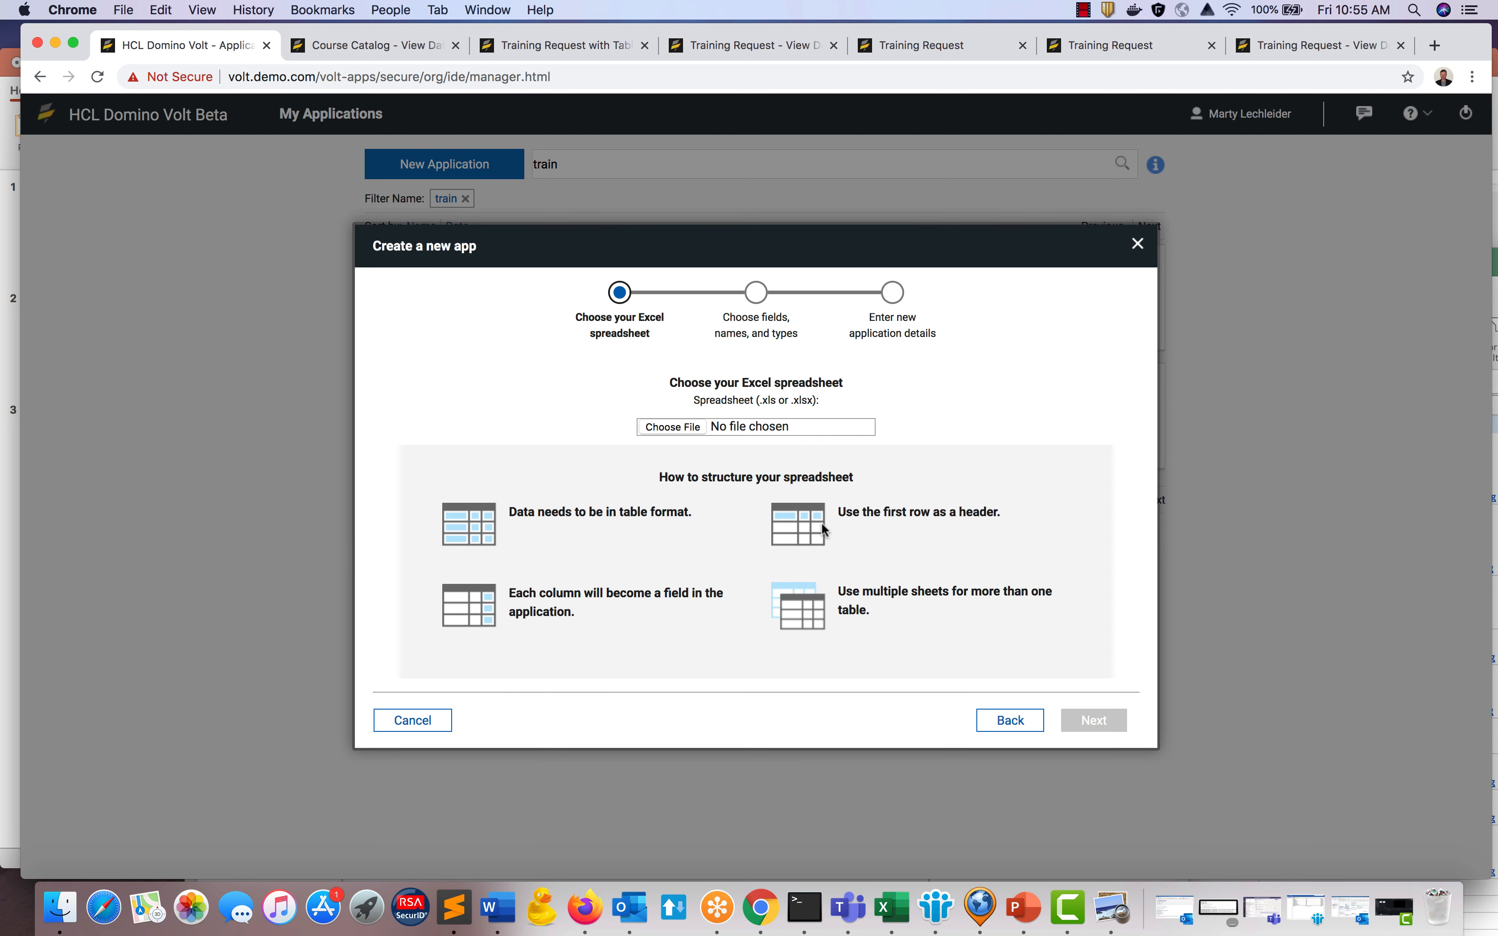
left_click(666, 432)
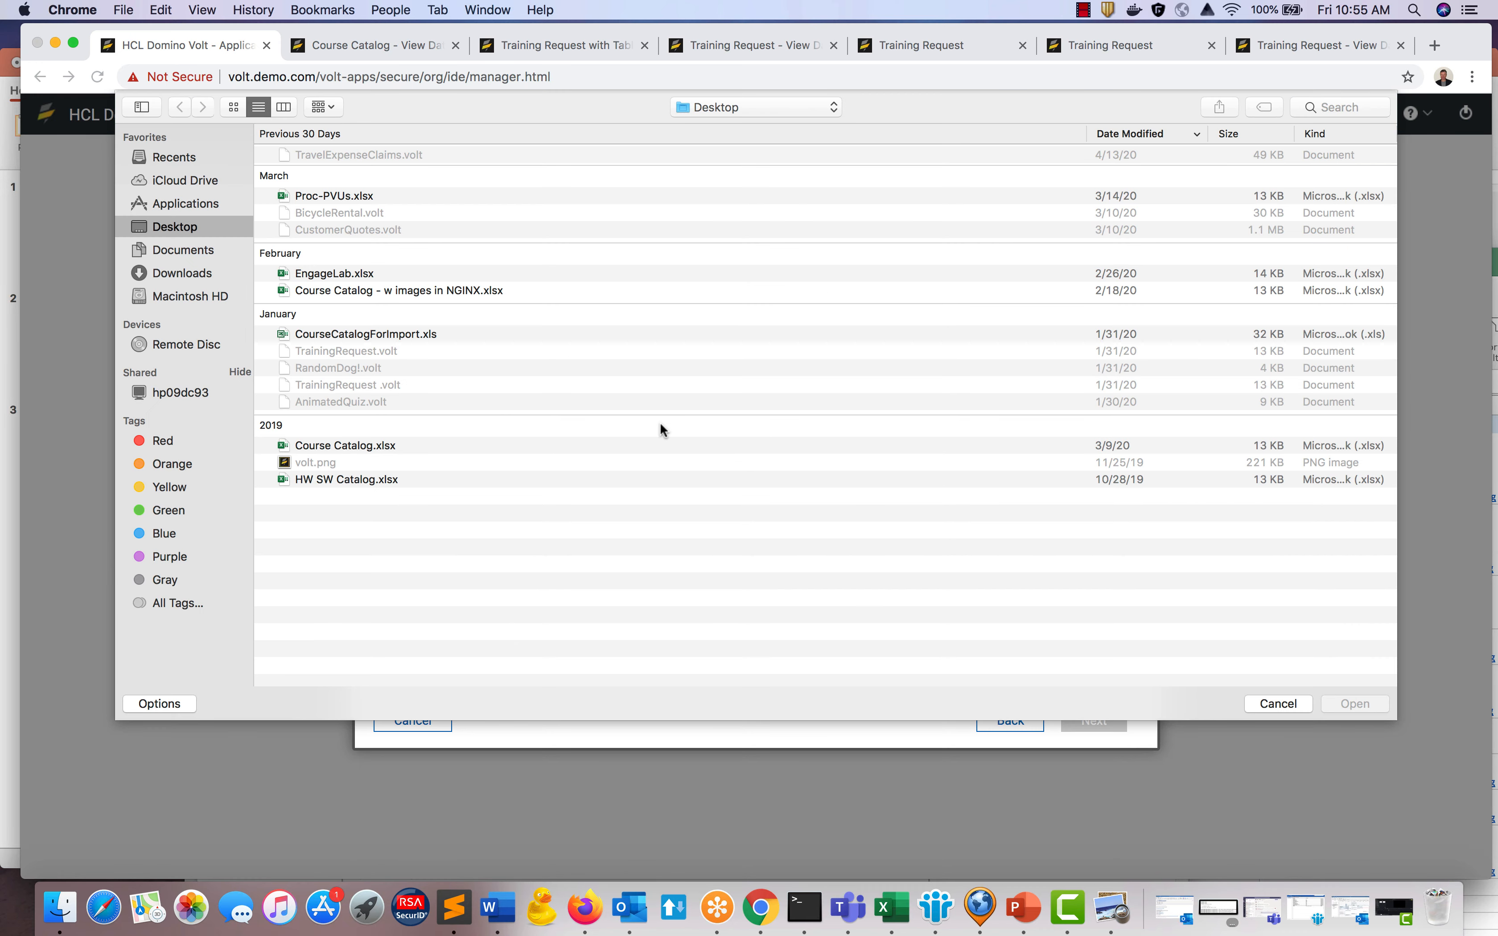
left_click(379, 445)
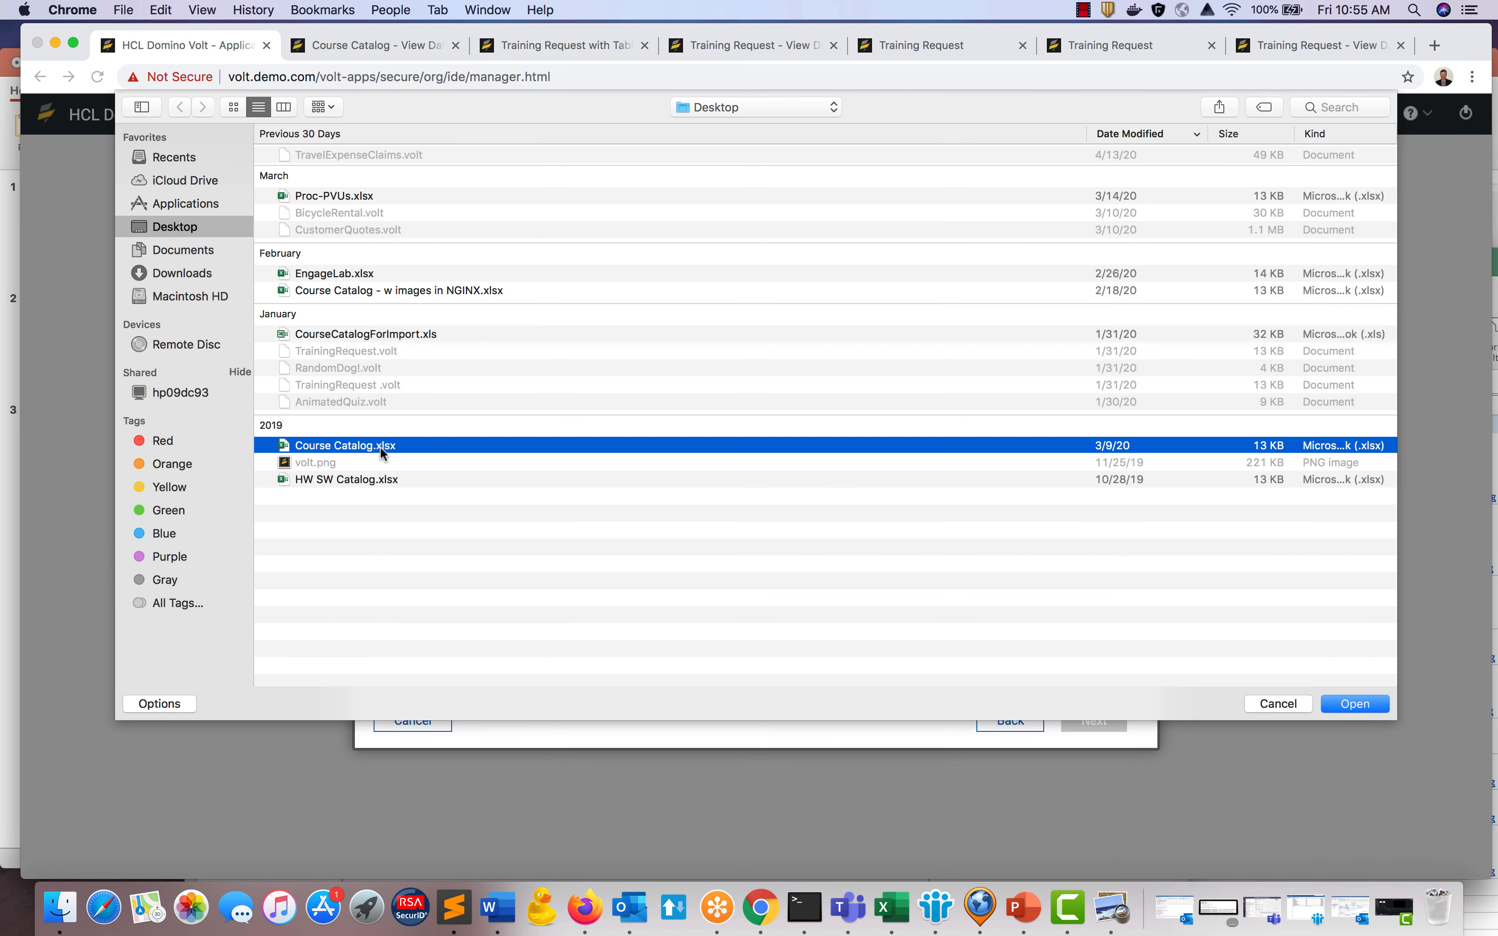
left_click(1351, 698)
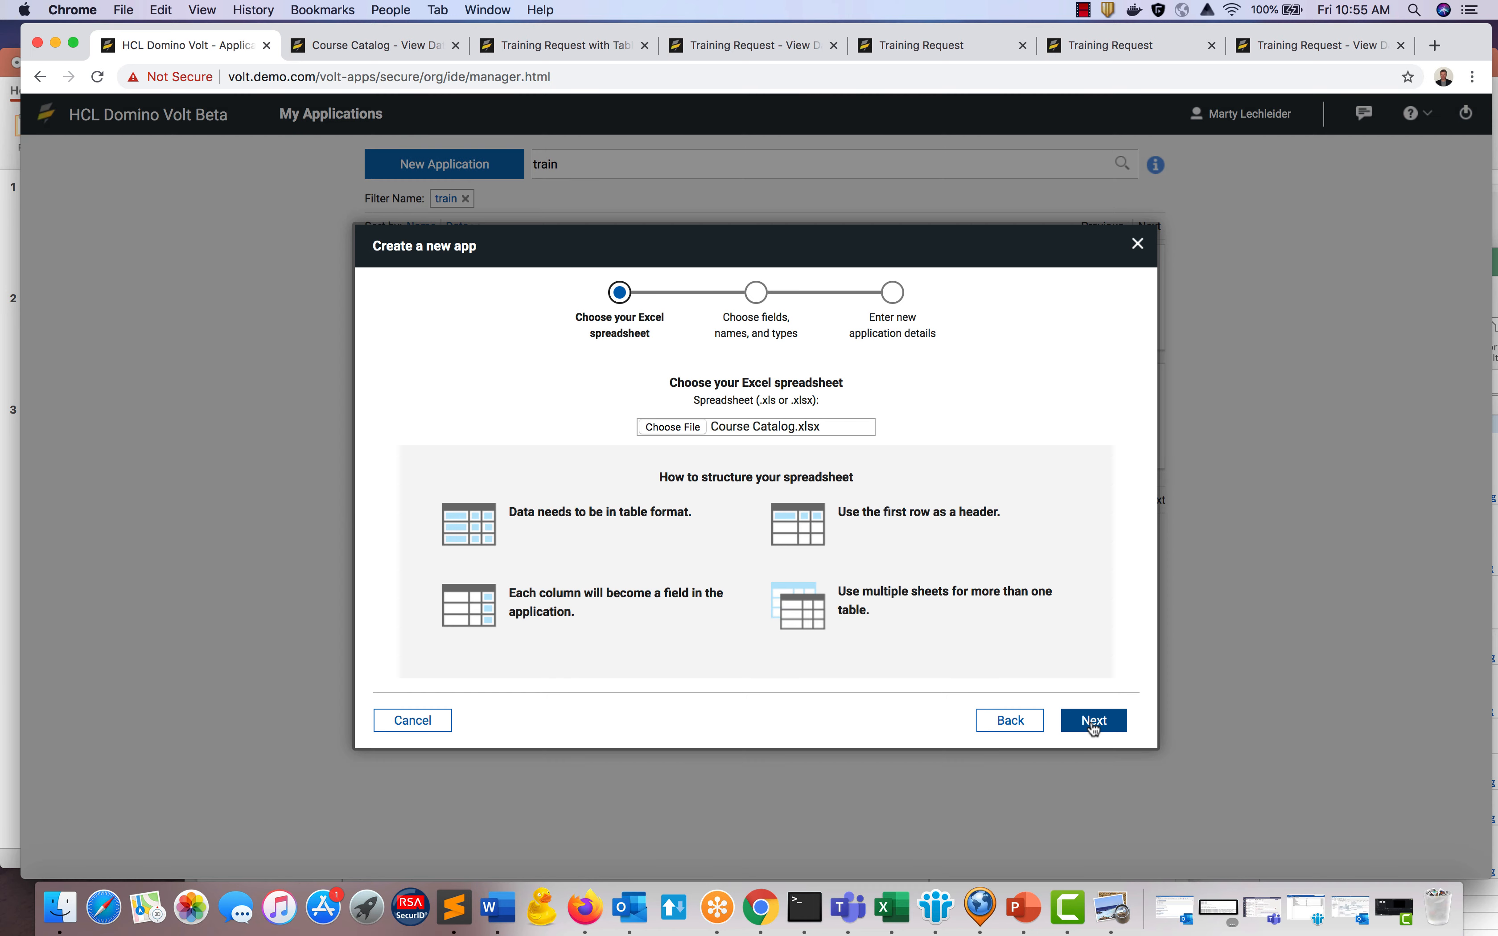
Accept the default fields and details, create the app, and dismiss the success message.
left_click(1093, 721)
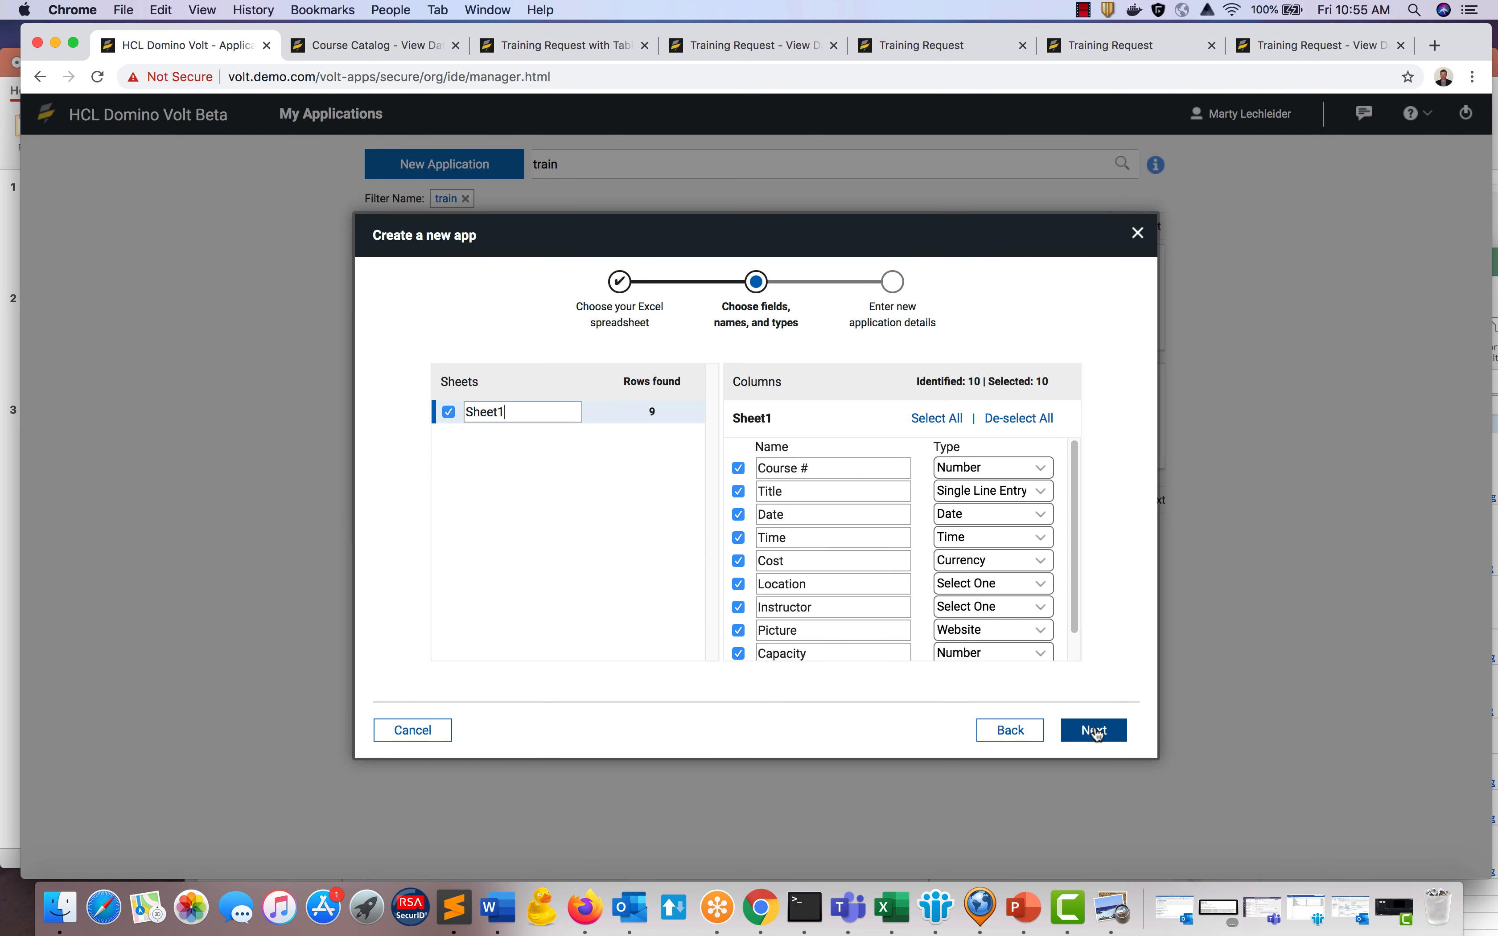
left_click(1093, 731)
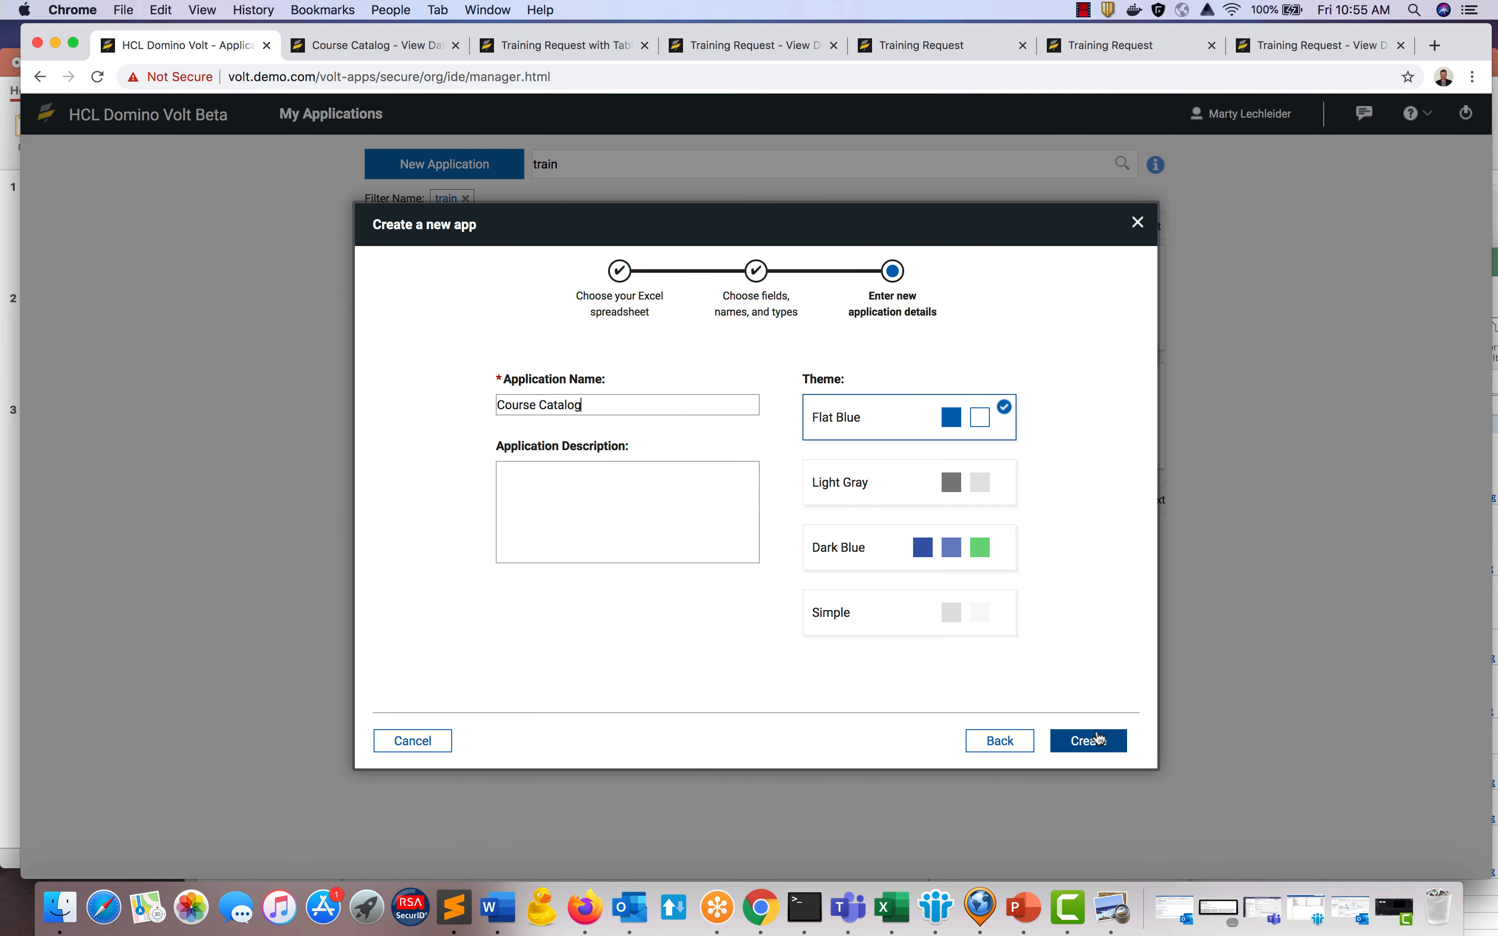
left_click(1093, 742)
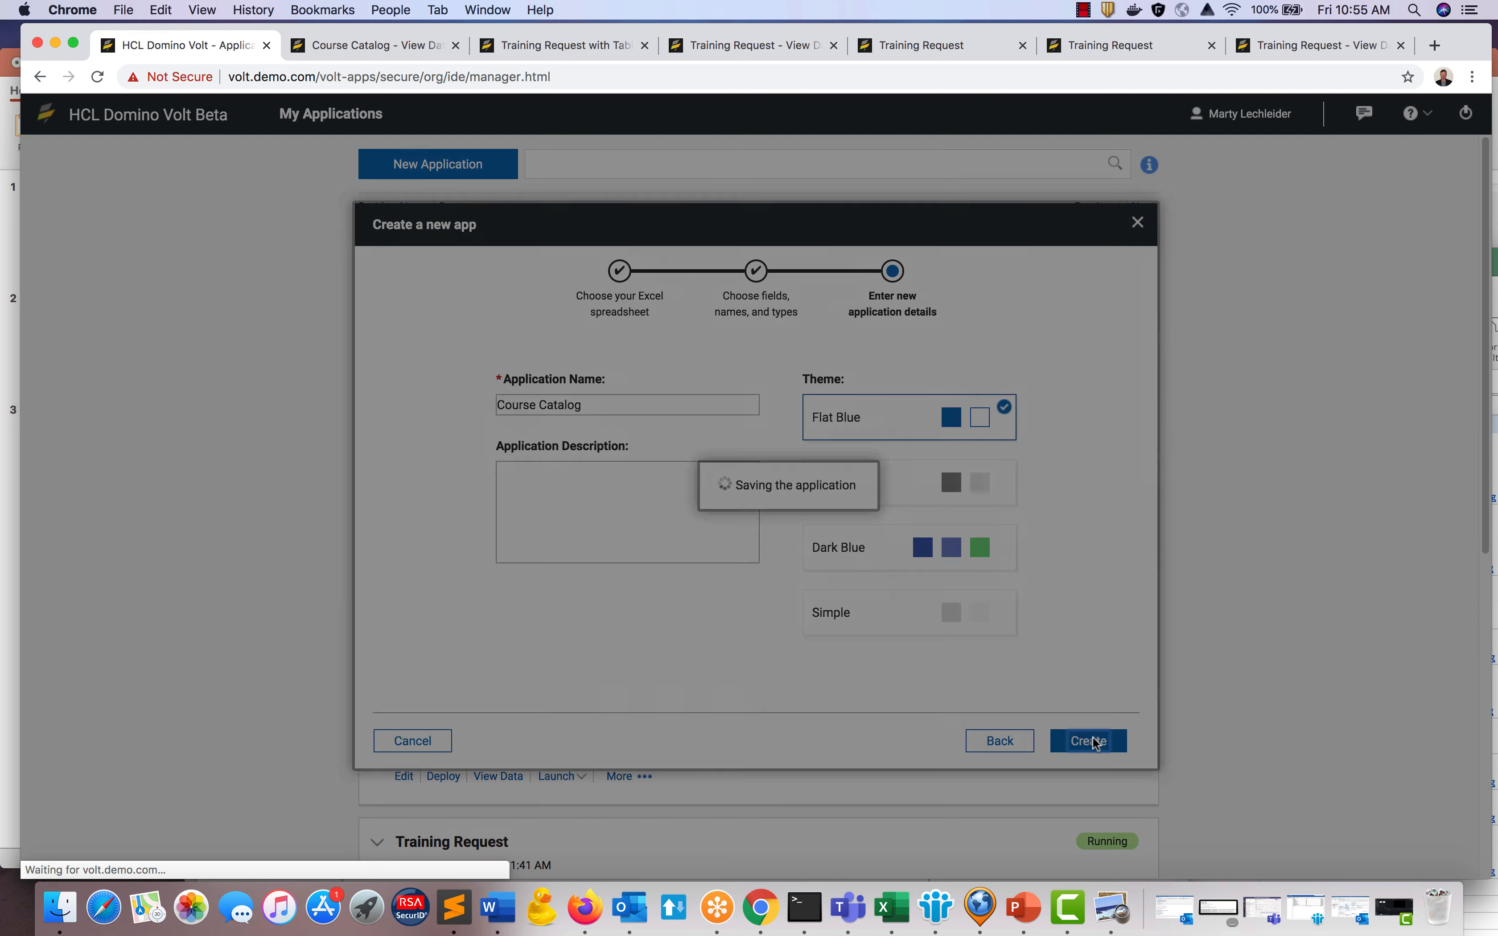
left_click(957, 735)
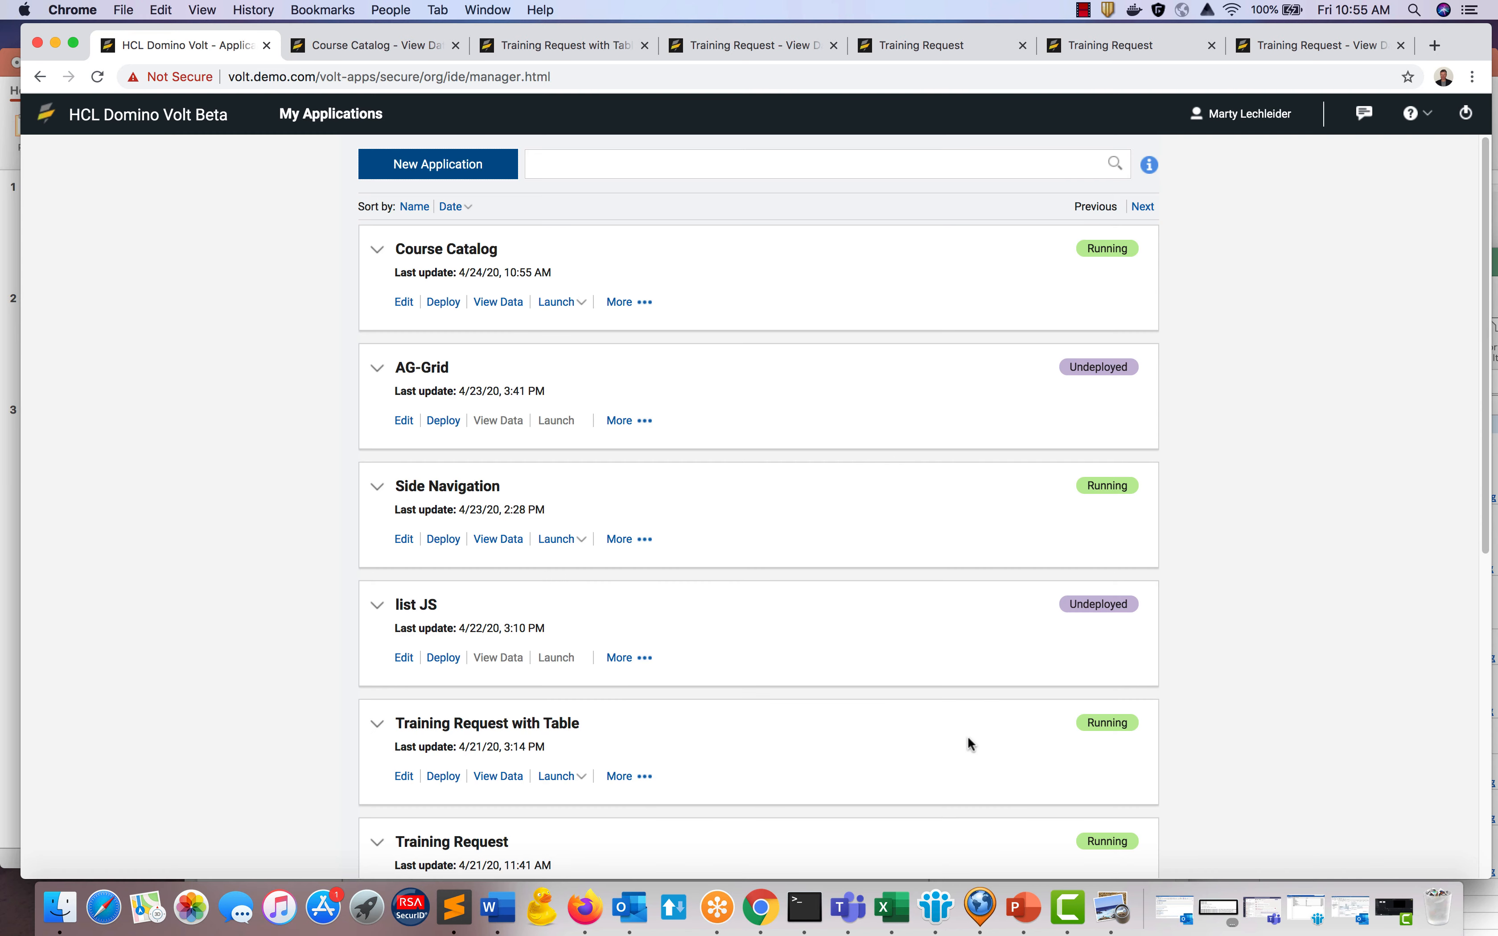
Open the Course Catalog responses and set record forms to open in a side pane.
left_click(498, 303)
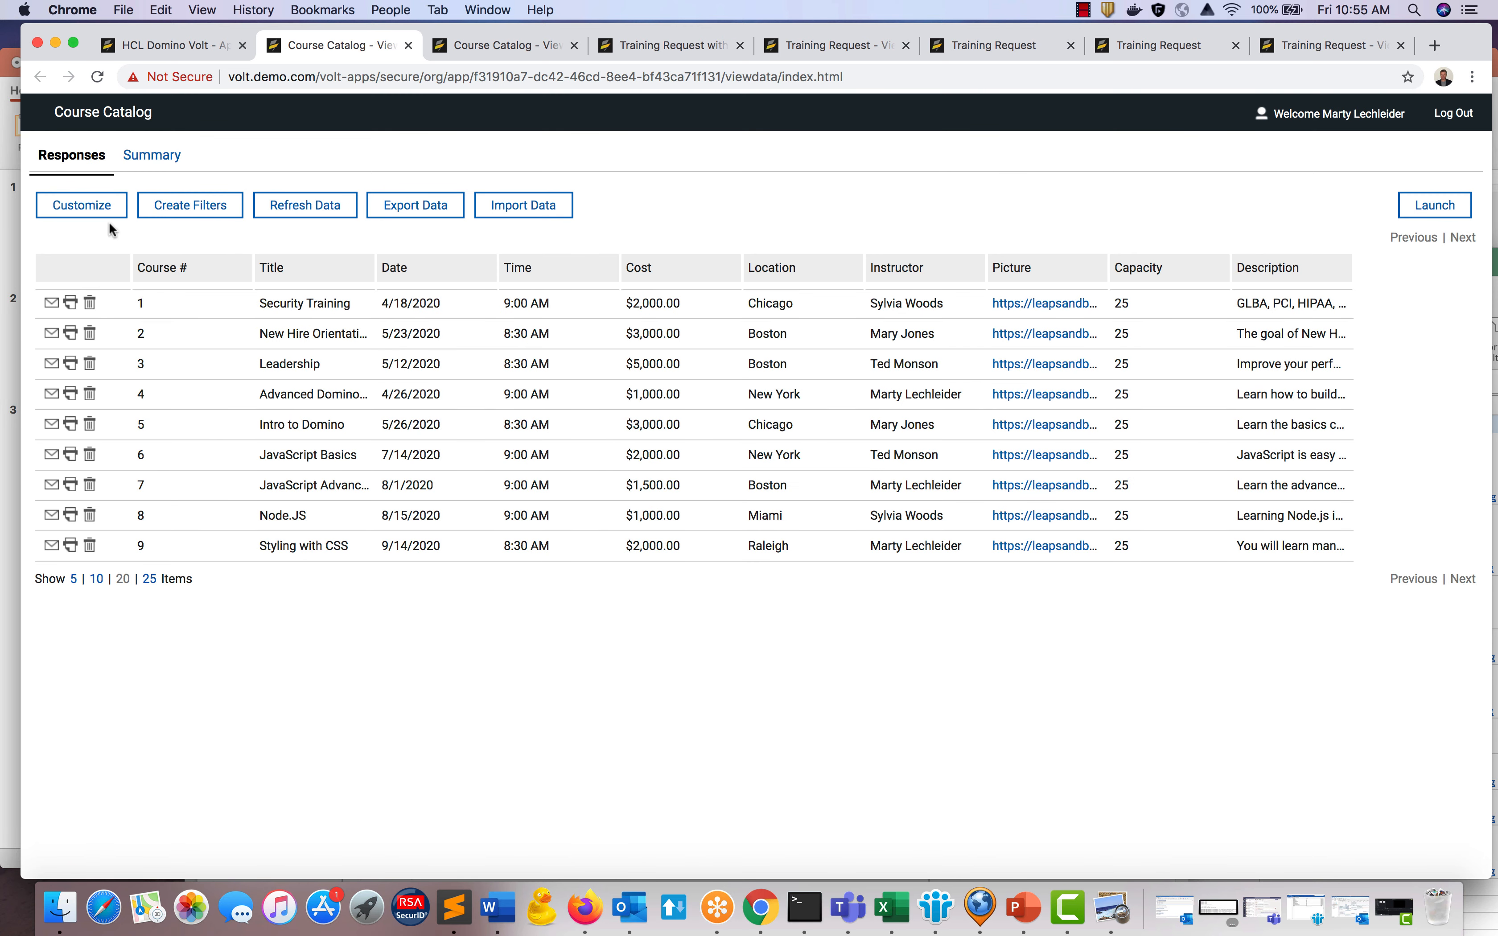
left_click(81, 205)
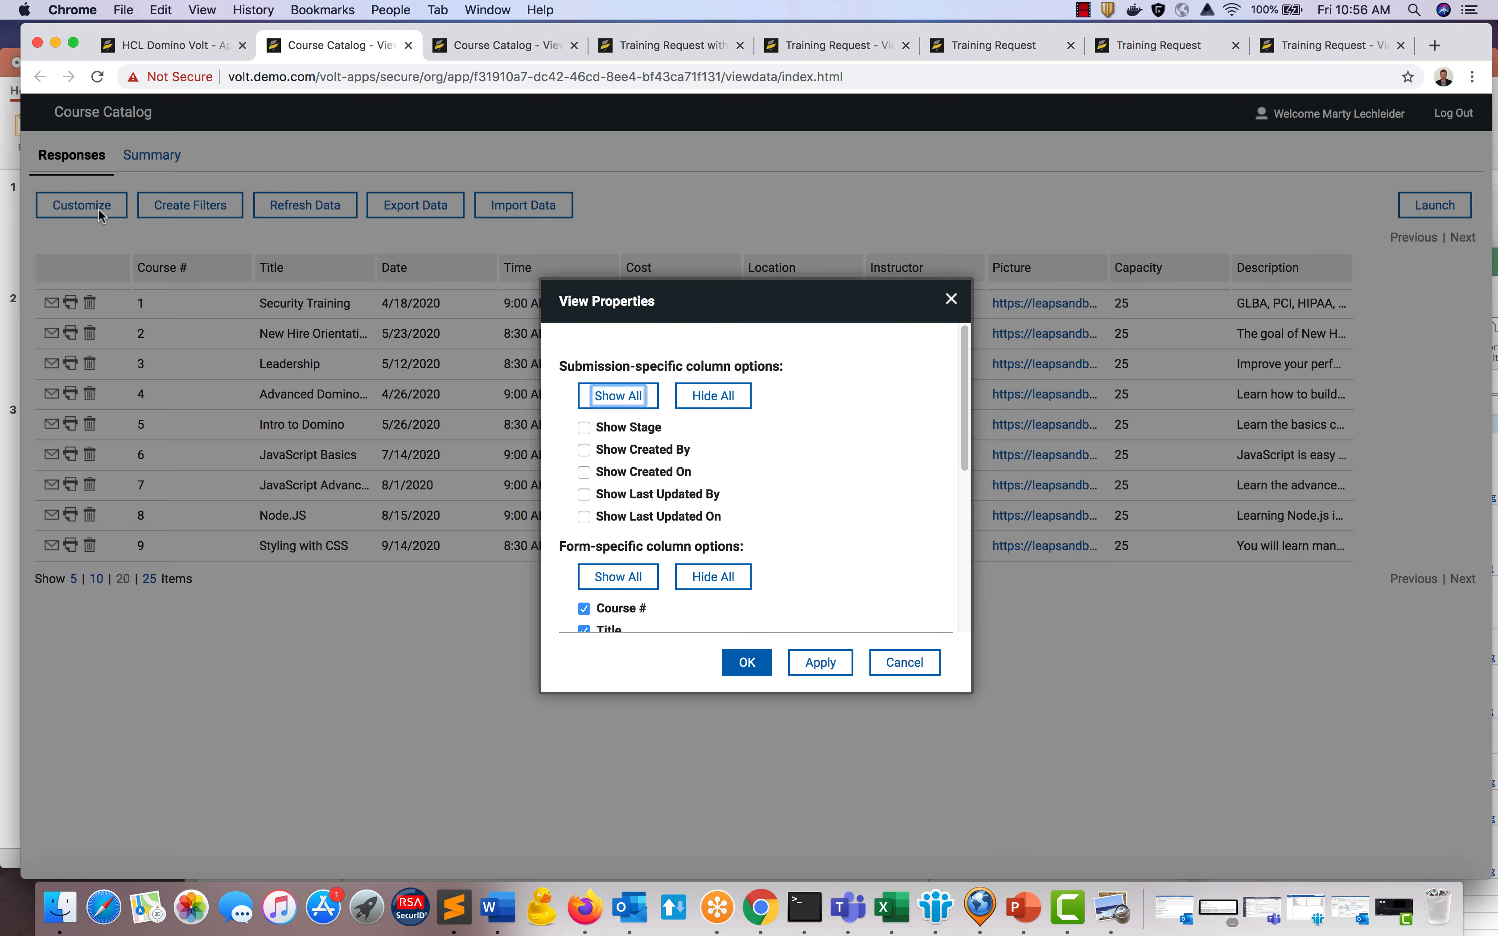
scroll(765, 501, "down", 5)
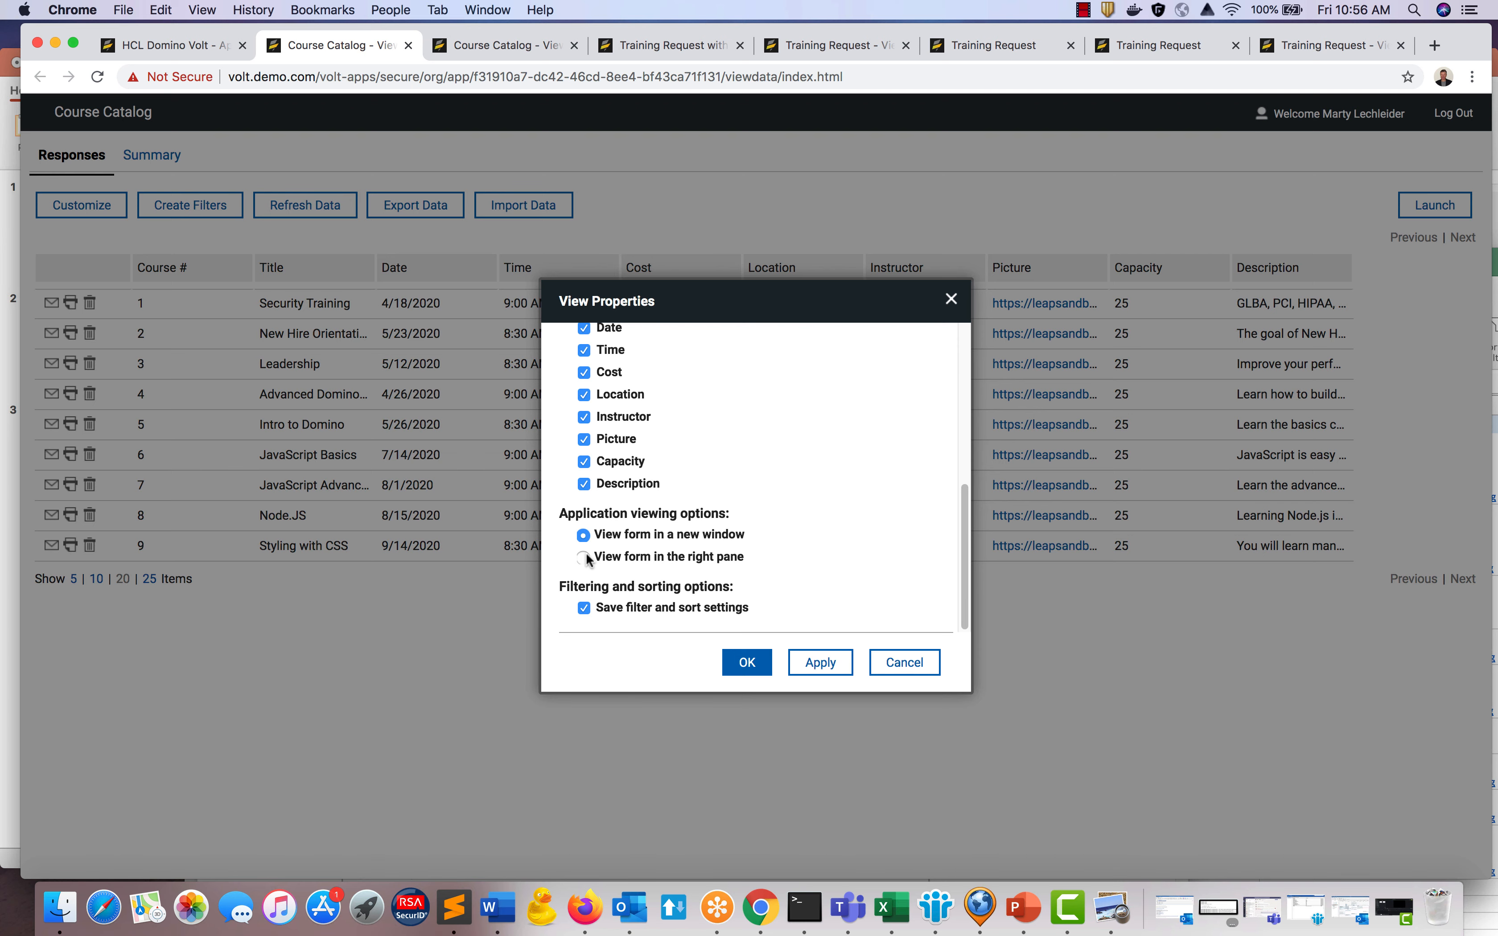
left_click(584, 554)
left_click(743, 662)
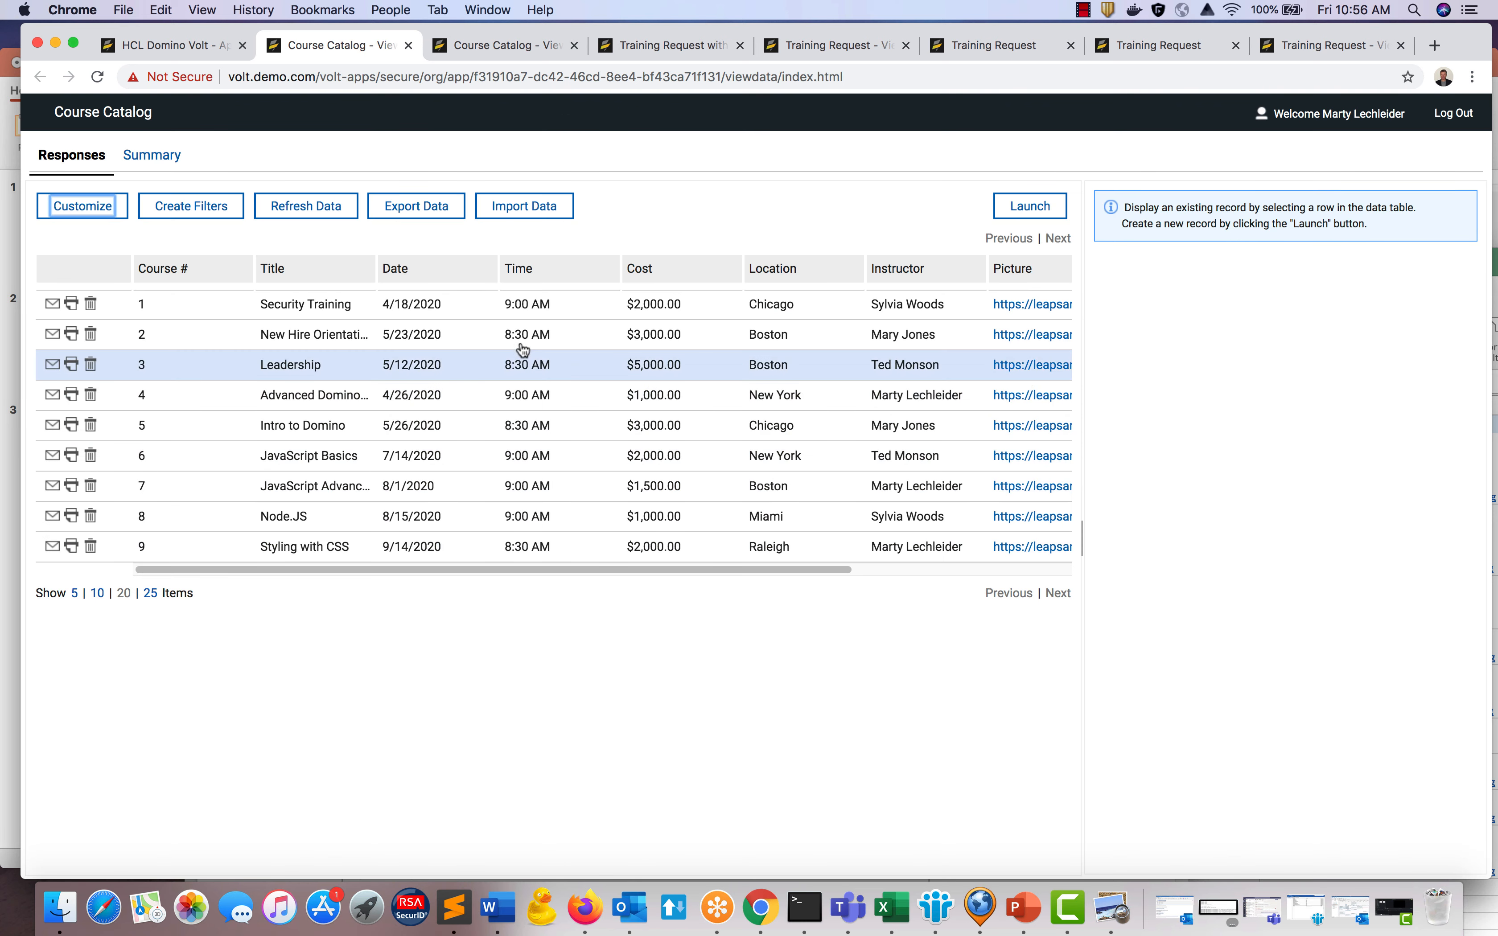
Browse the course records, ending on Node.JS, then launch a blank new course entry.
left_click(520, 336)
left_click(513, 397)
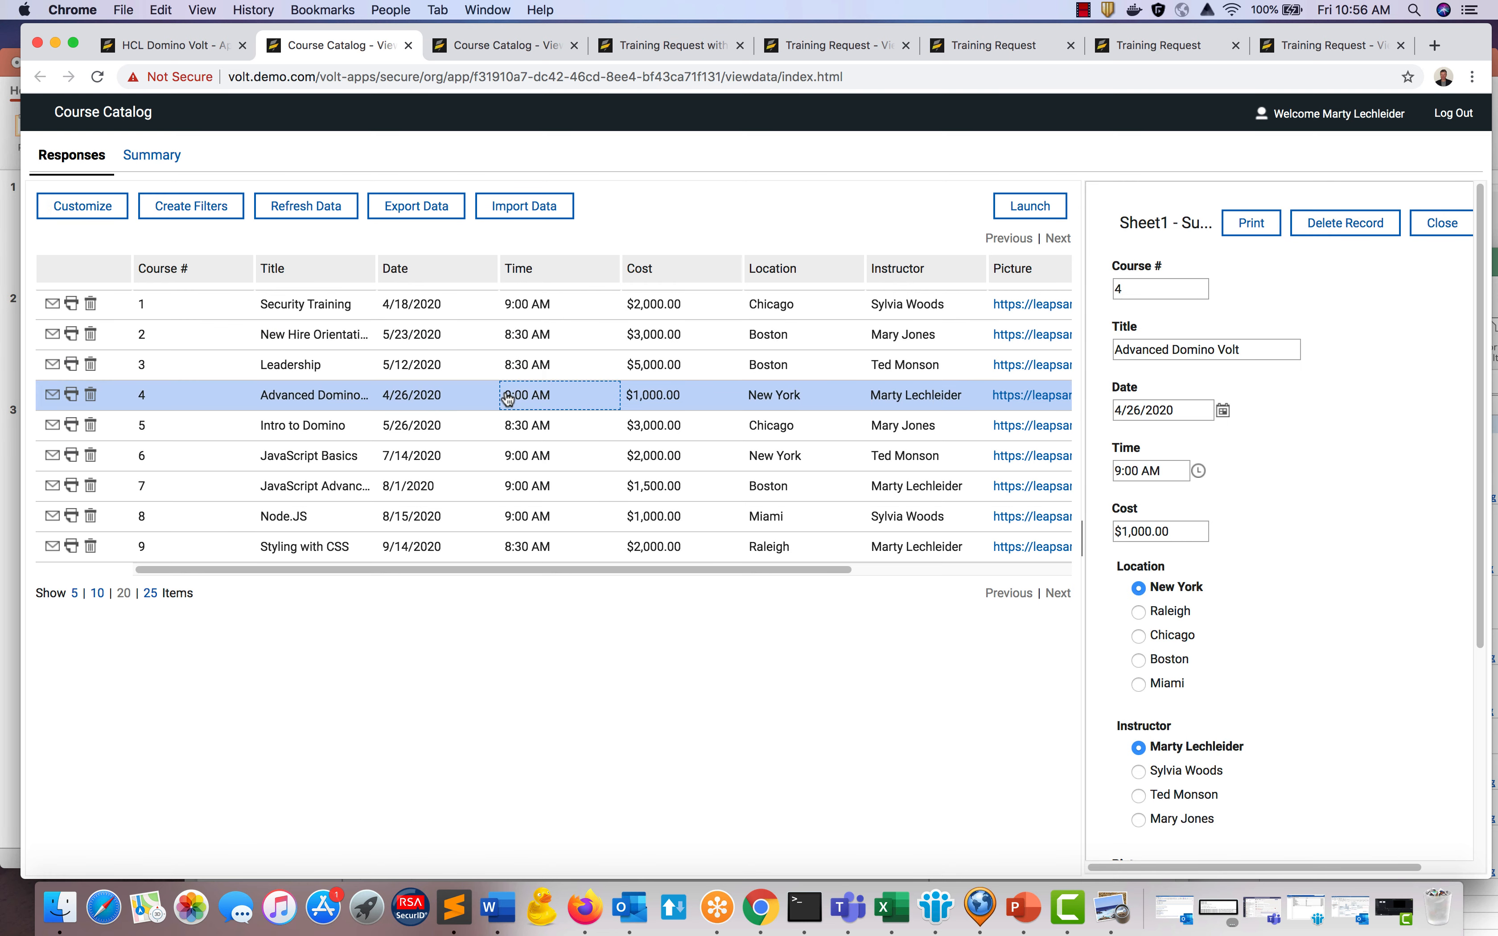
left_click(524, 456)
left_click(546, 404)
left_click(690, 515)
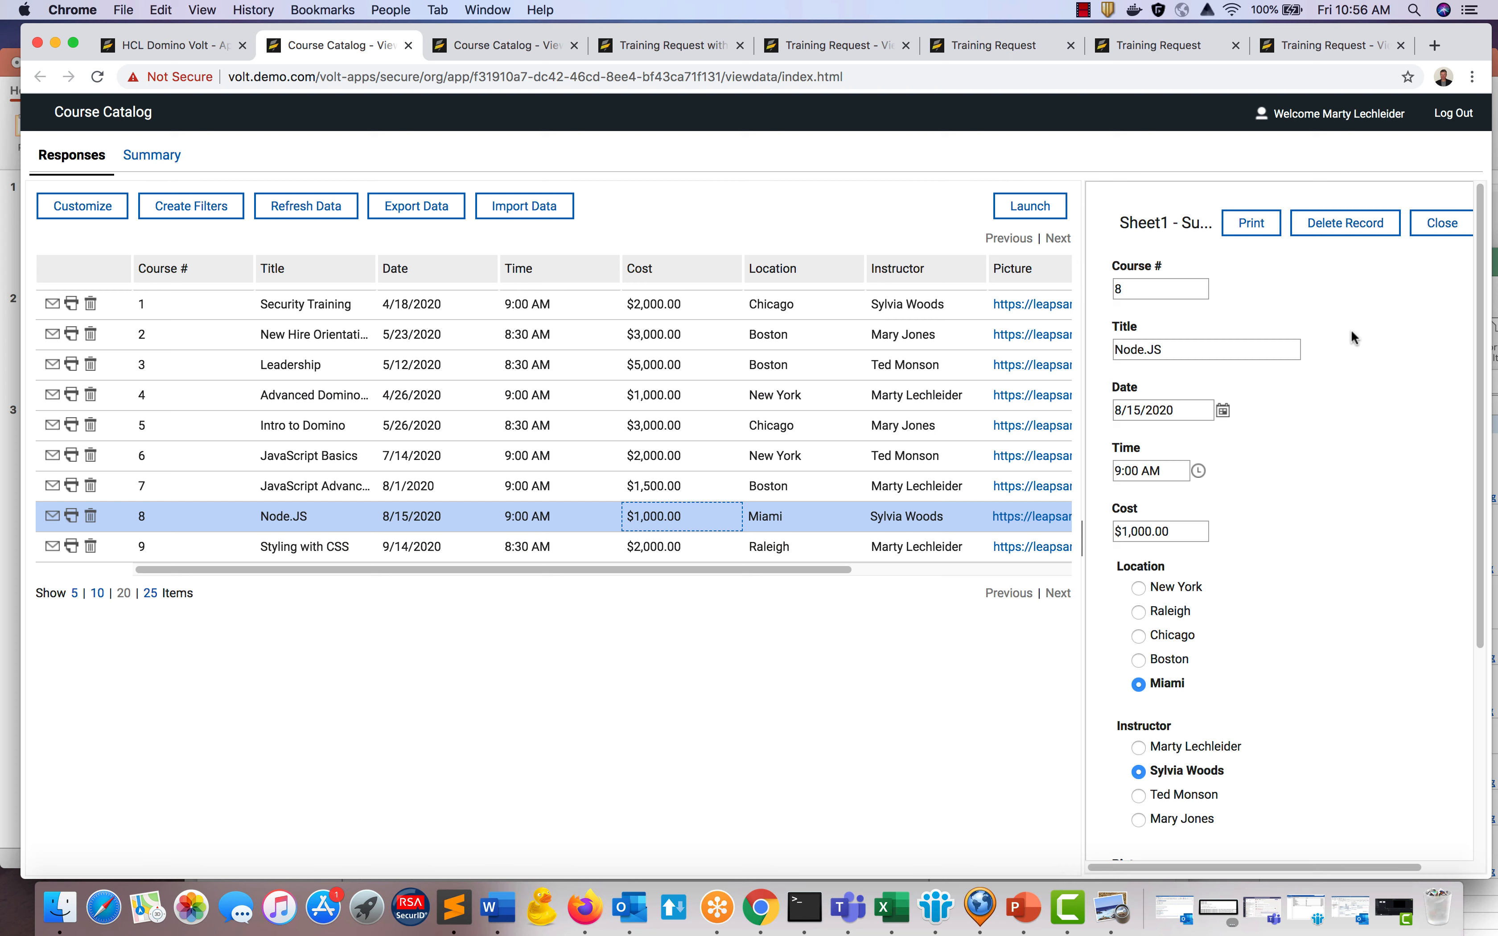
left_click(1026, 204)
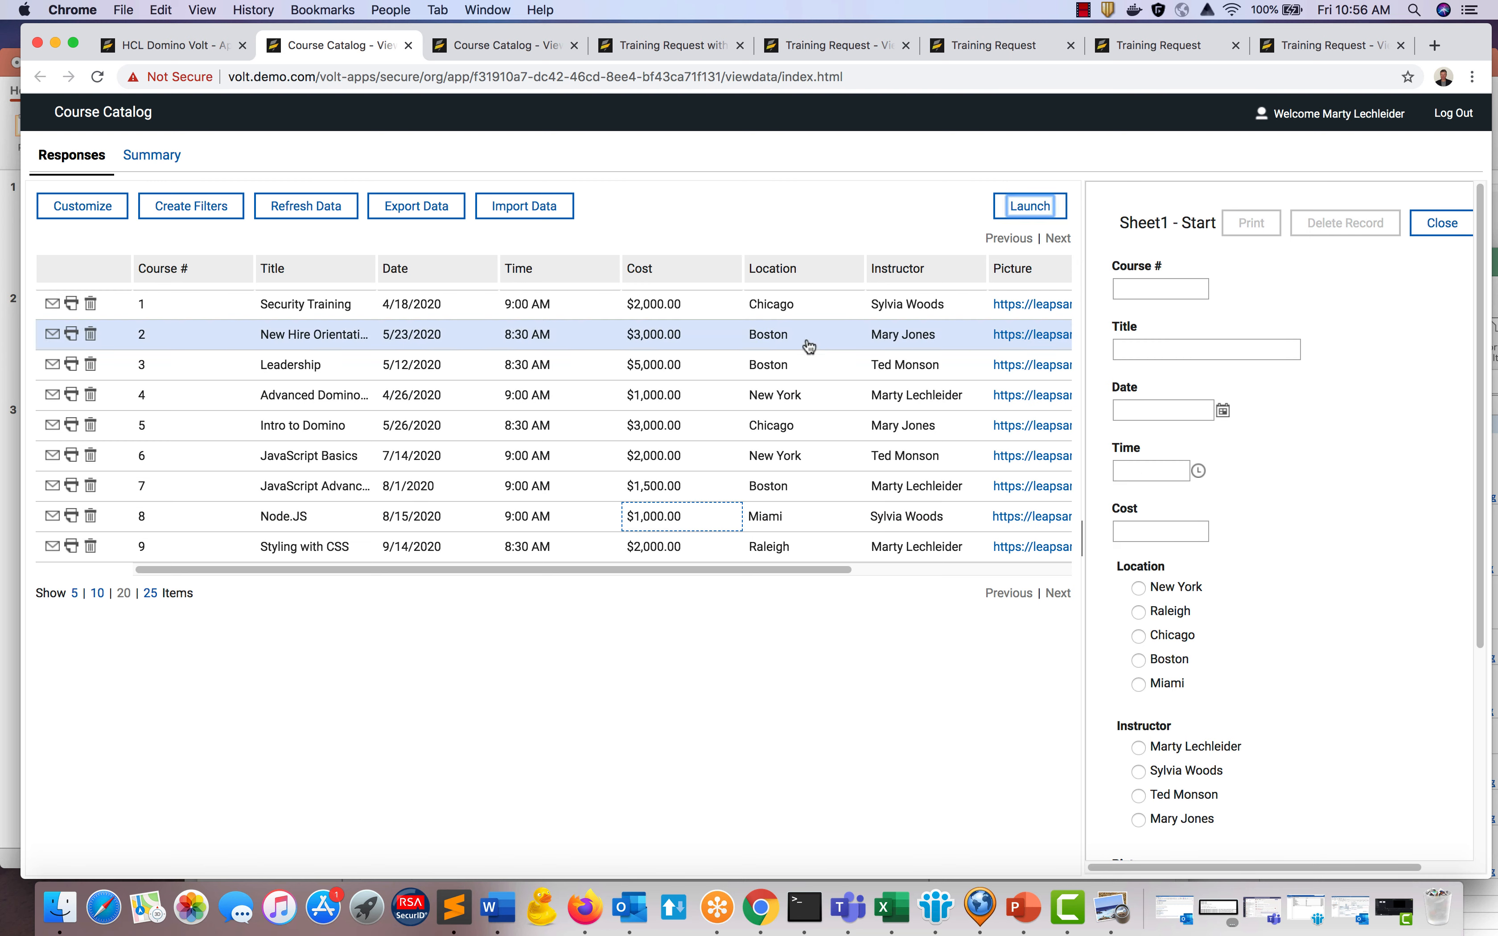
left_click(174, 156)
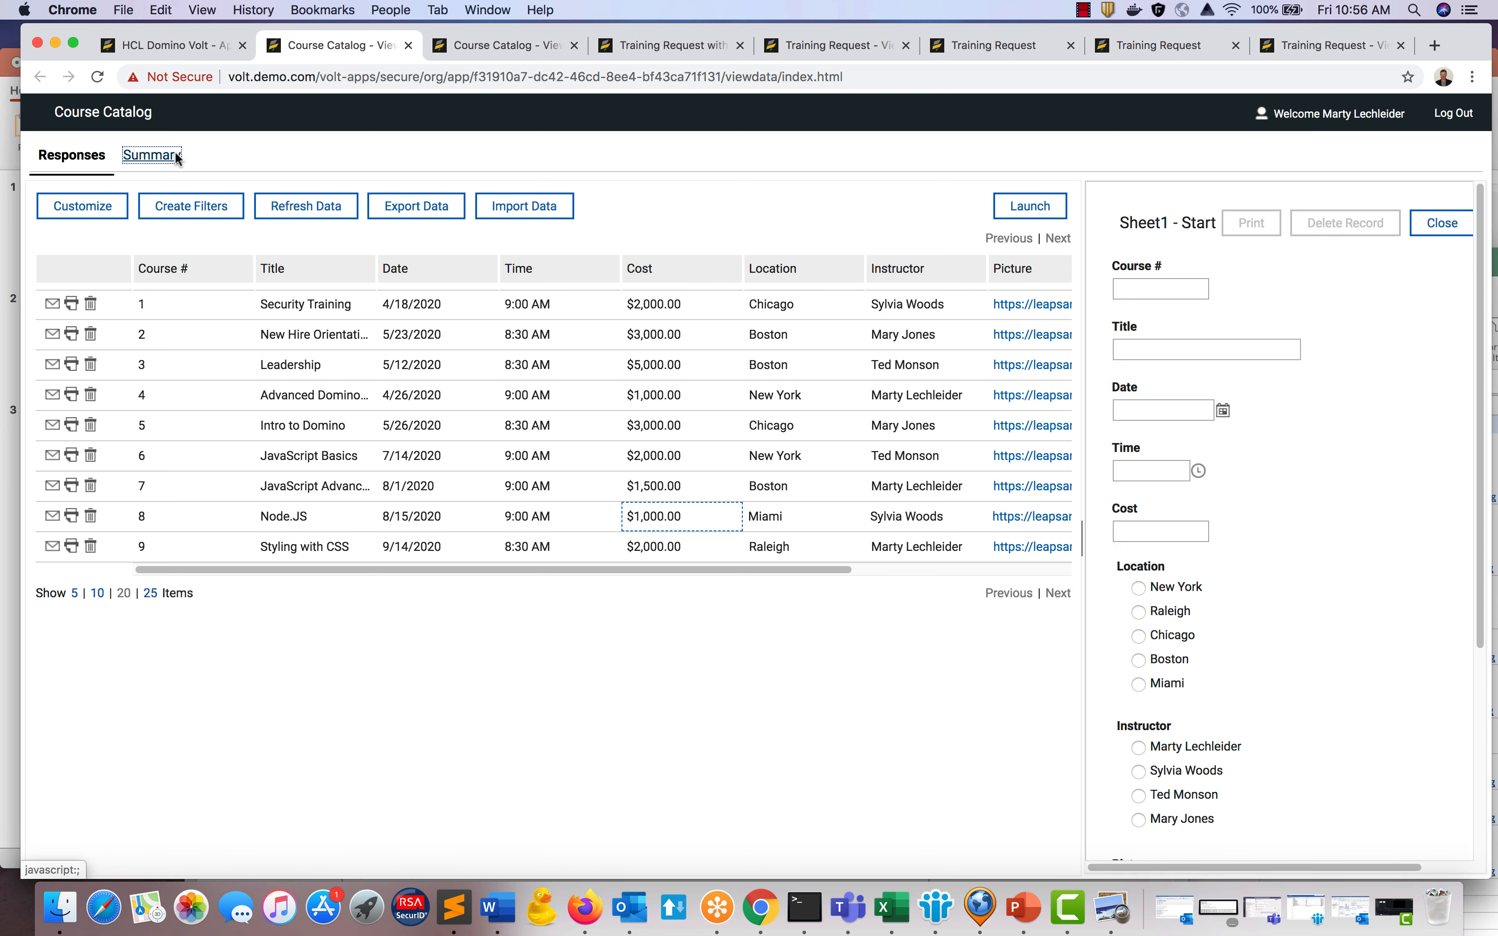
Scroll through the Cost summary charts, then bring the My Applications list filtered by 'course' back.
scroll(297, 588, "down", 5)
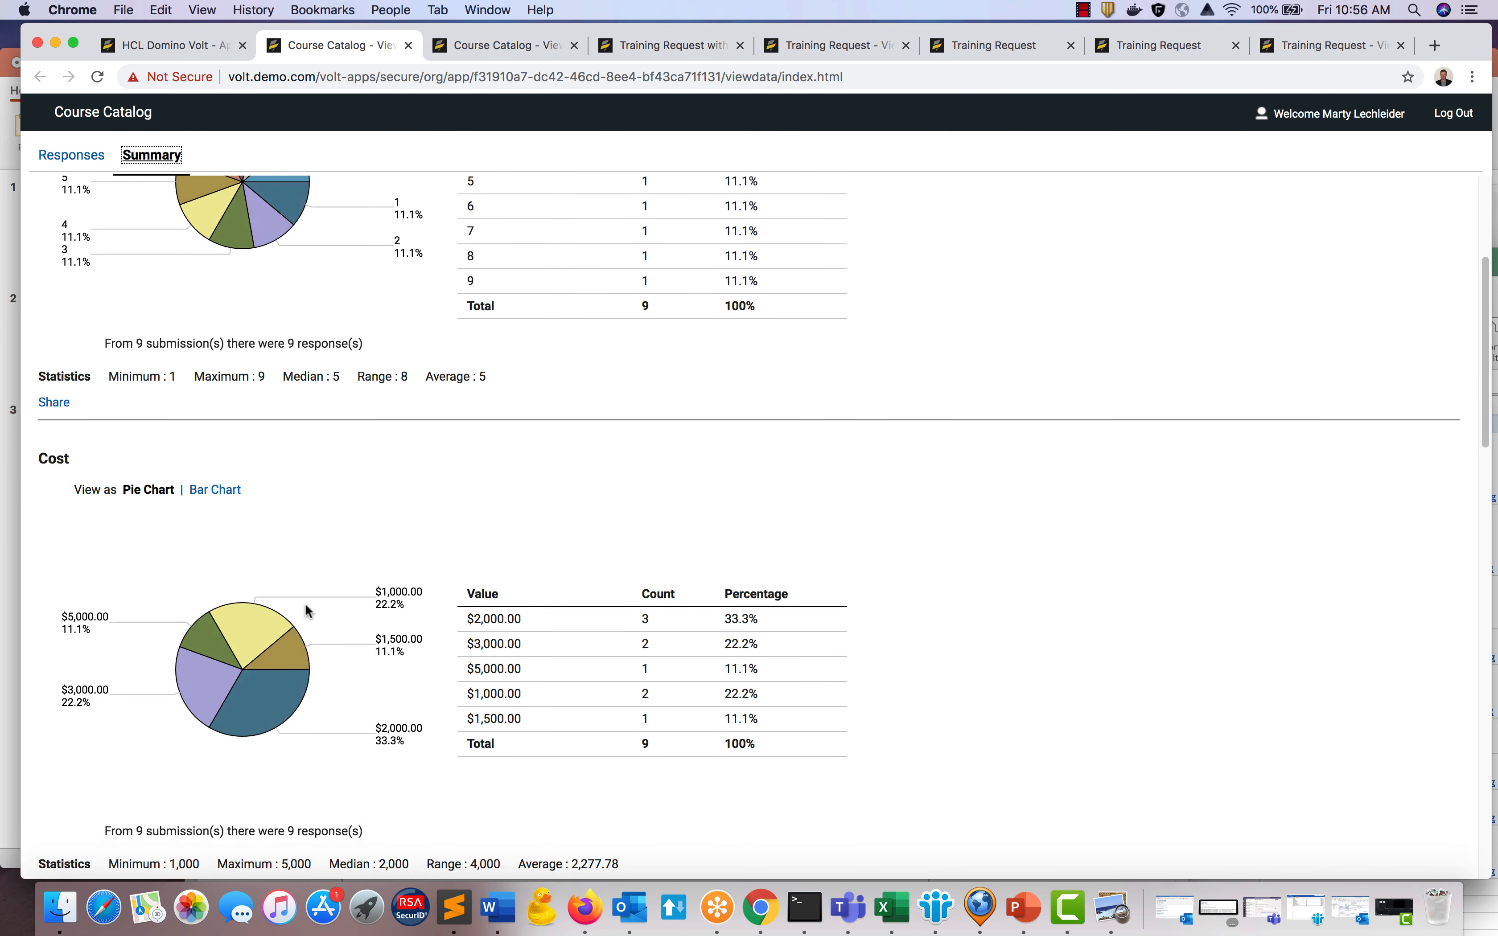
scroll(287, 618, "down", 4)
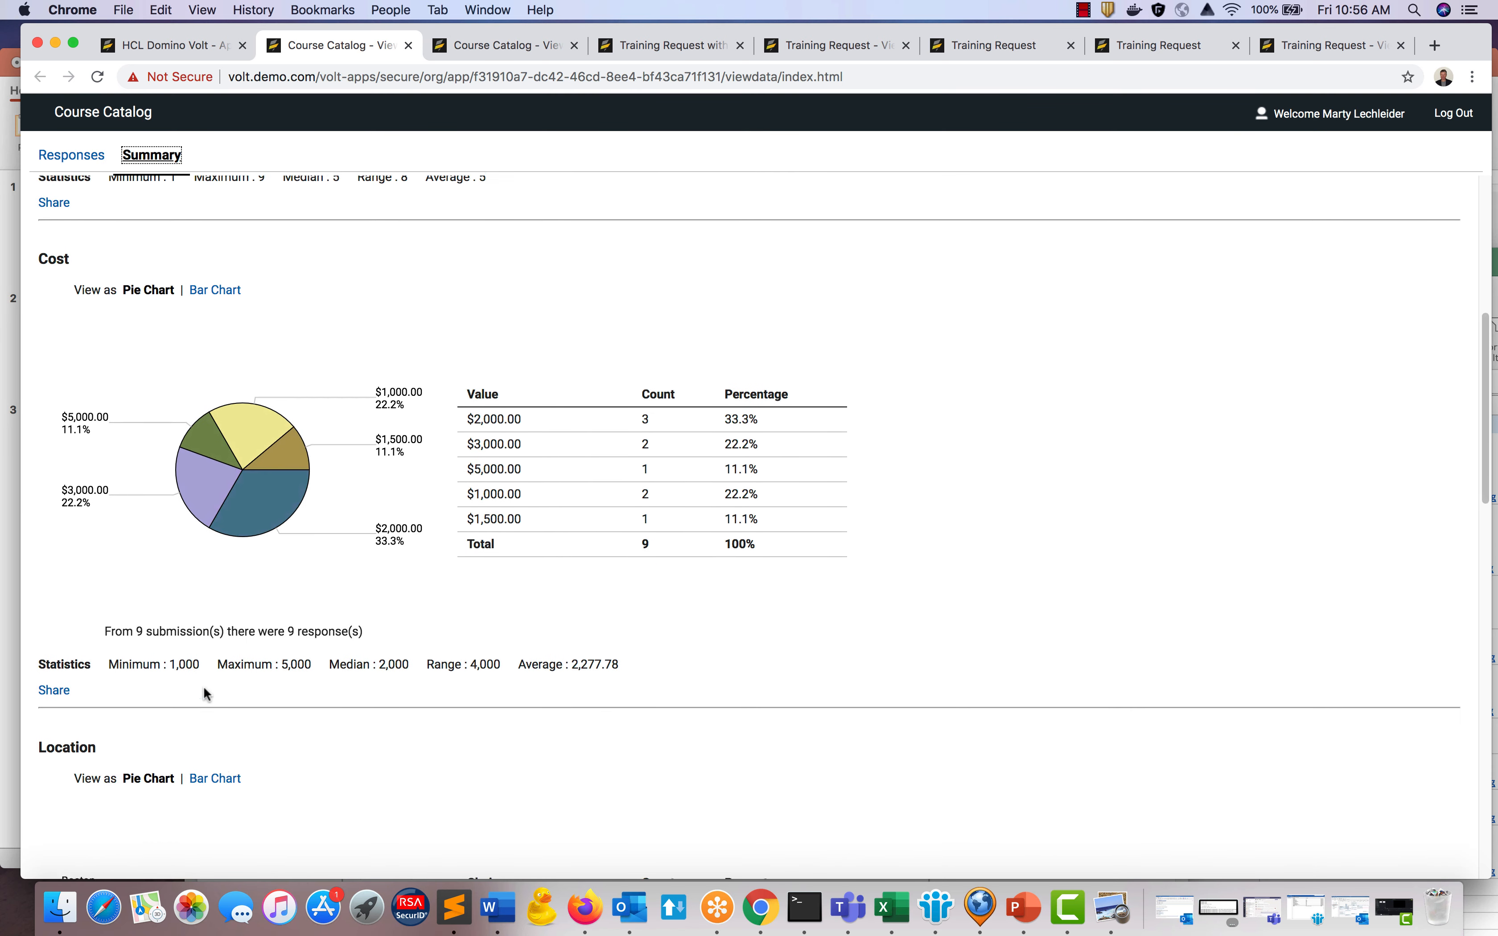
scroll(222, 742, "down", 3)
scroll(302, 545, "up", 4)
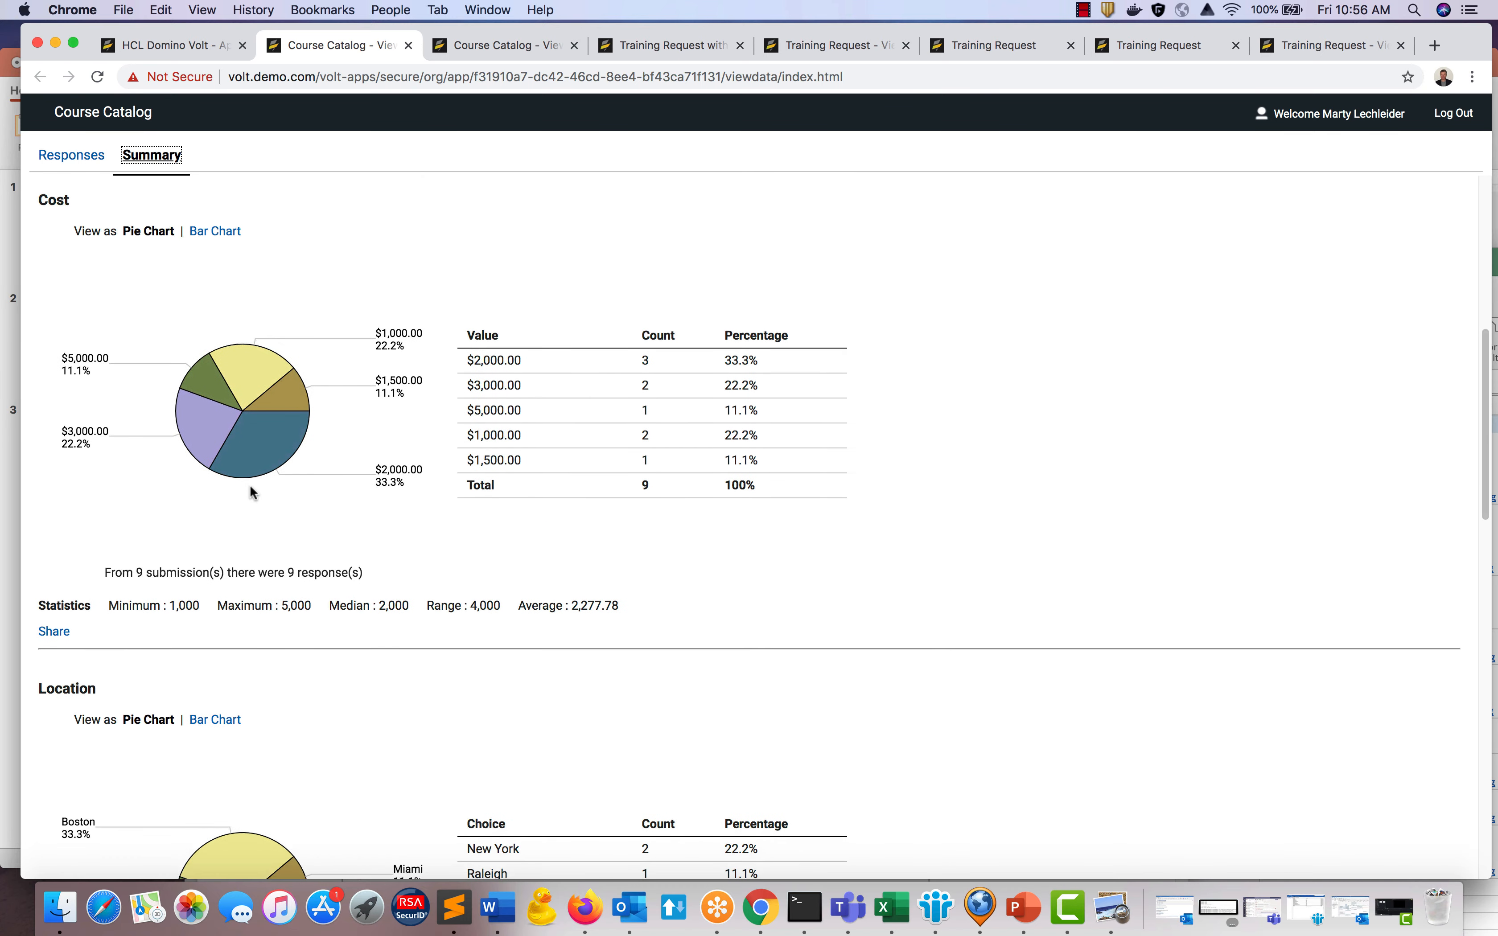
scroll(249, 486, "up", 1)
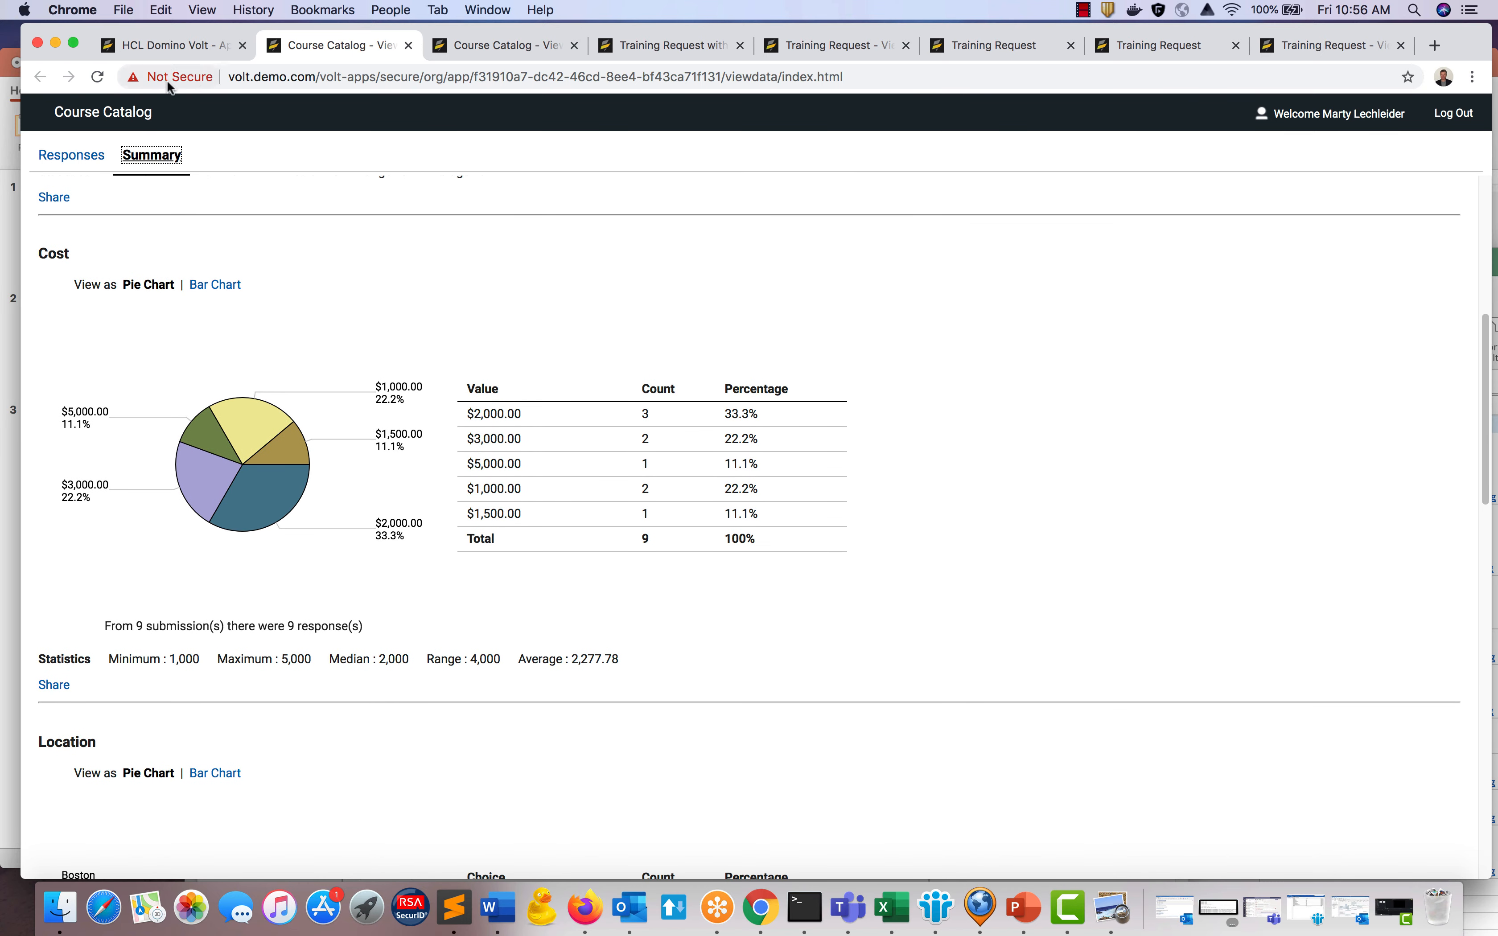
left_click(1083, 9)
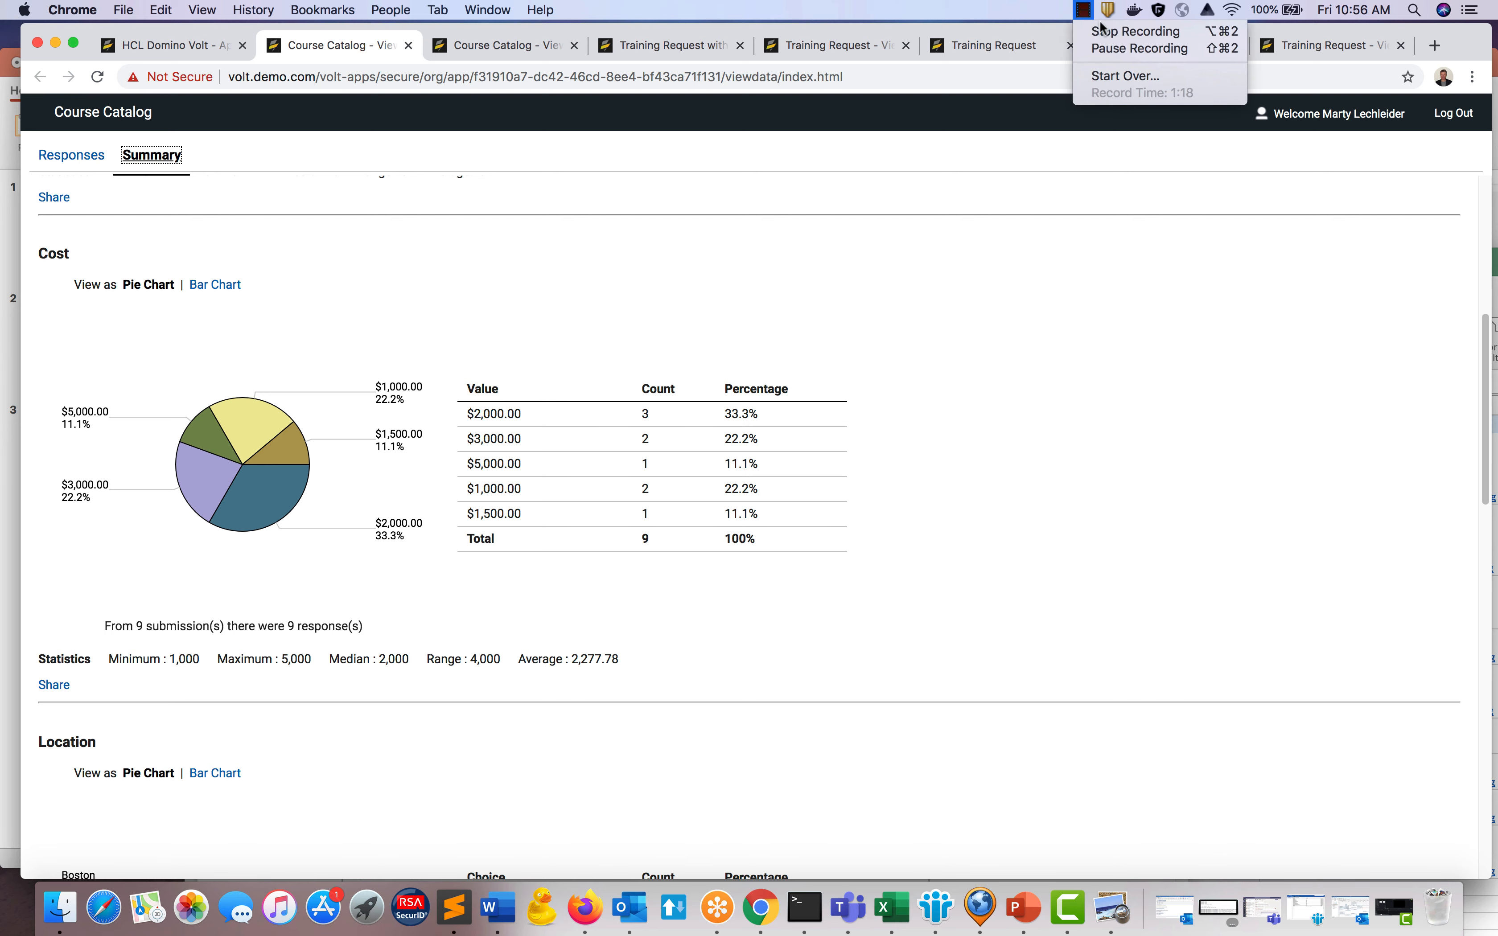
left_click(1109, 36)
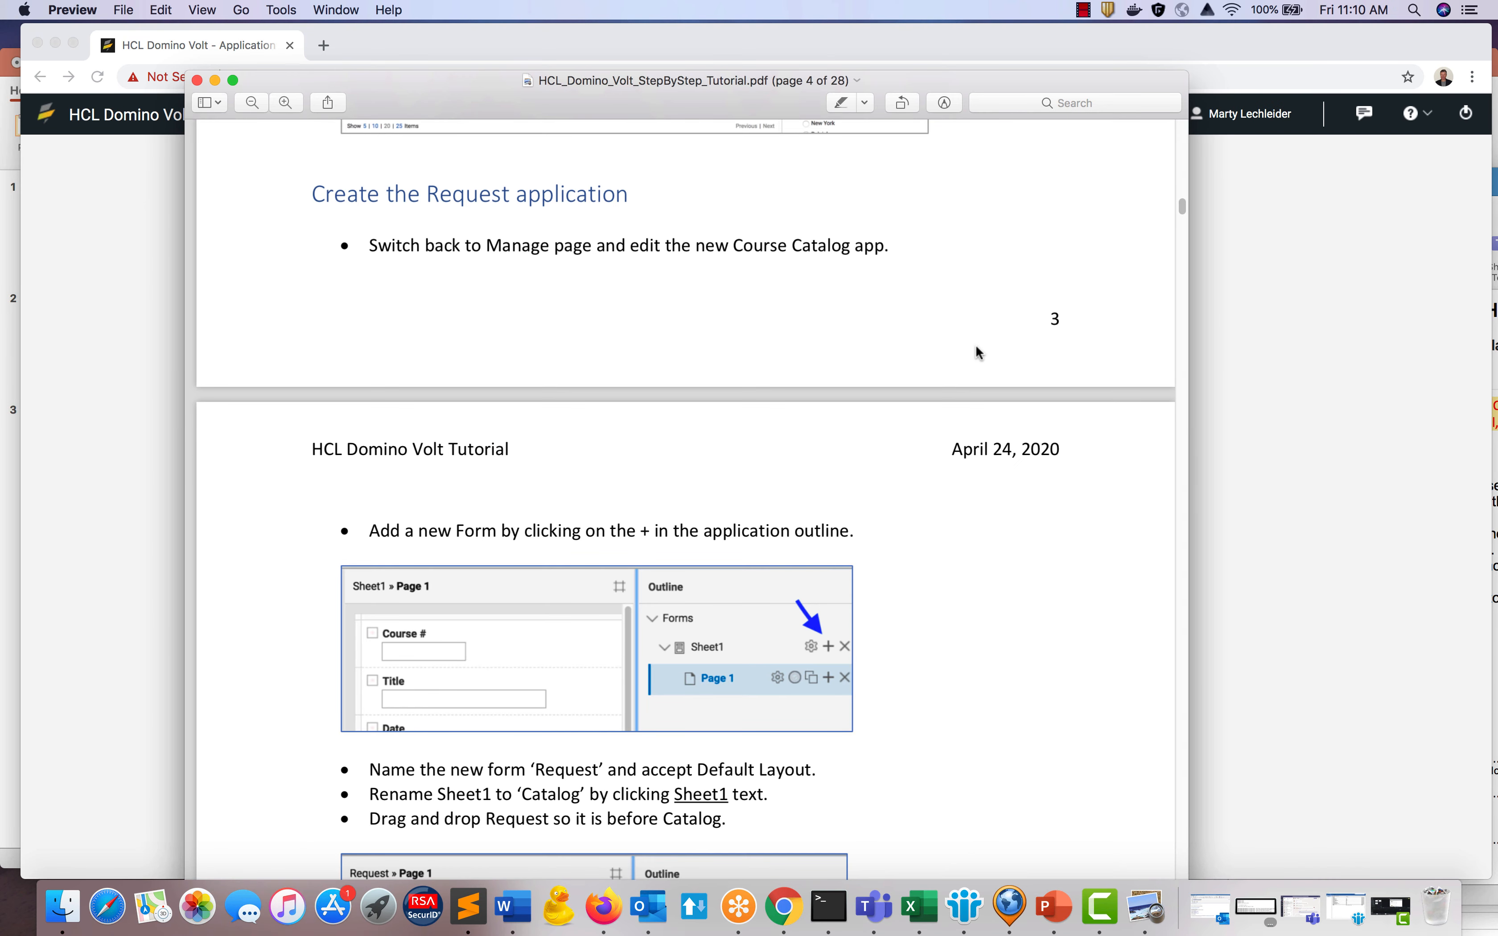
left_click(1285, 454)
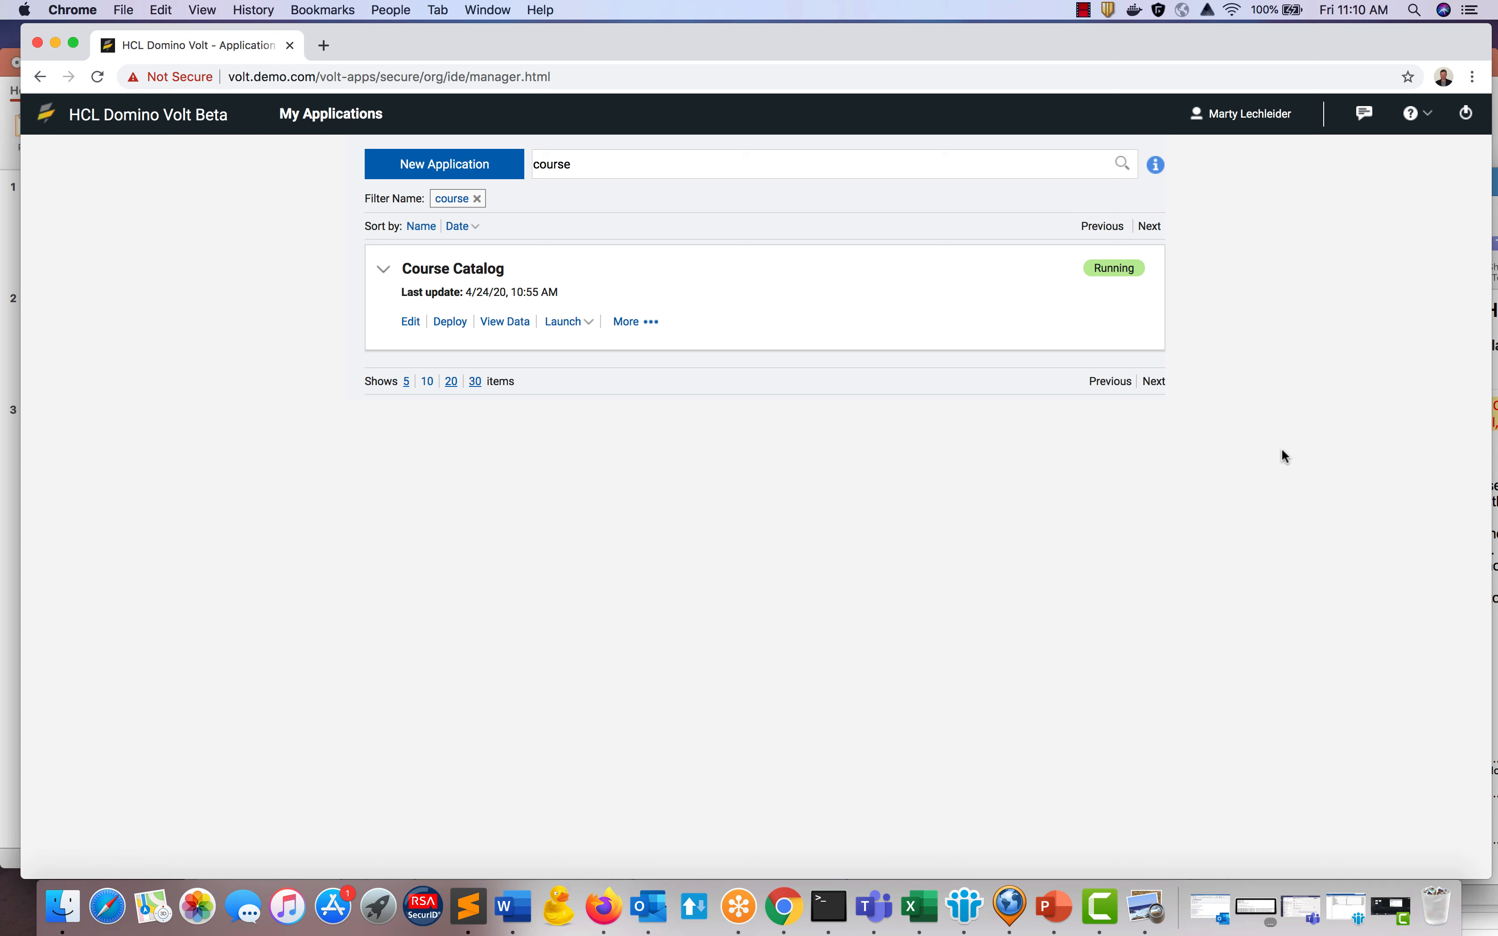
Open the deployed Course Catalog app for editing and rename Sheet1 to Catalog.
left_click(404, 323)
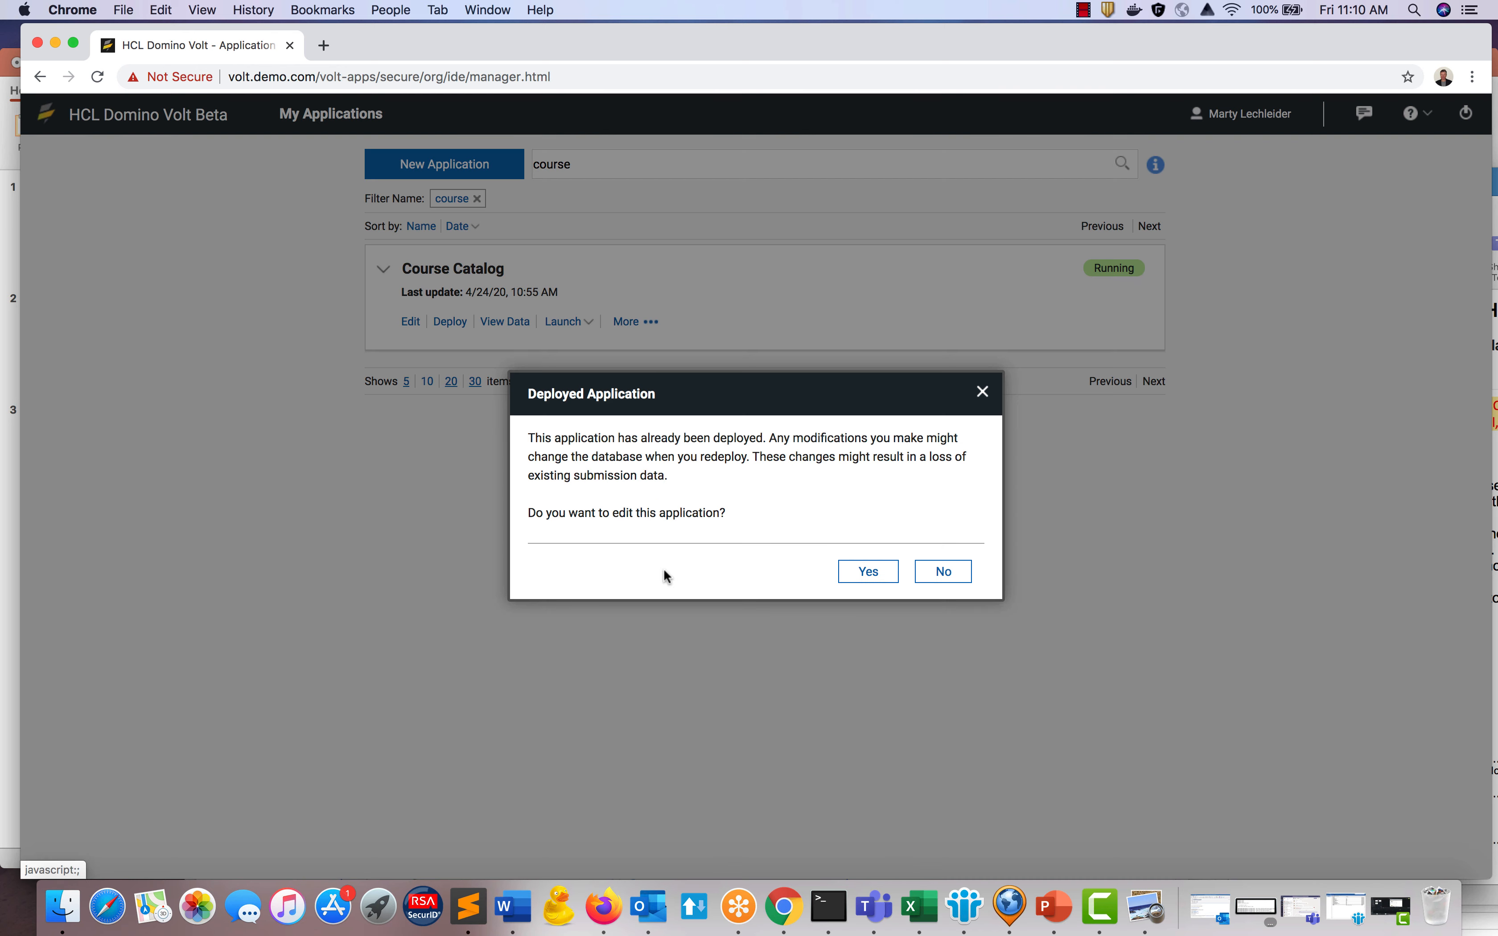
left_click(866, 571)
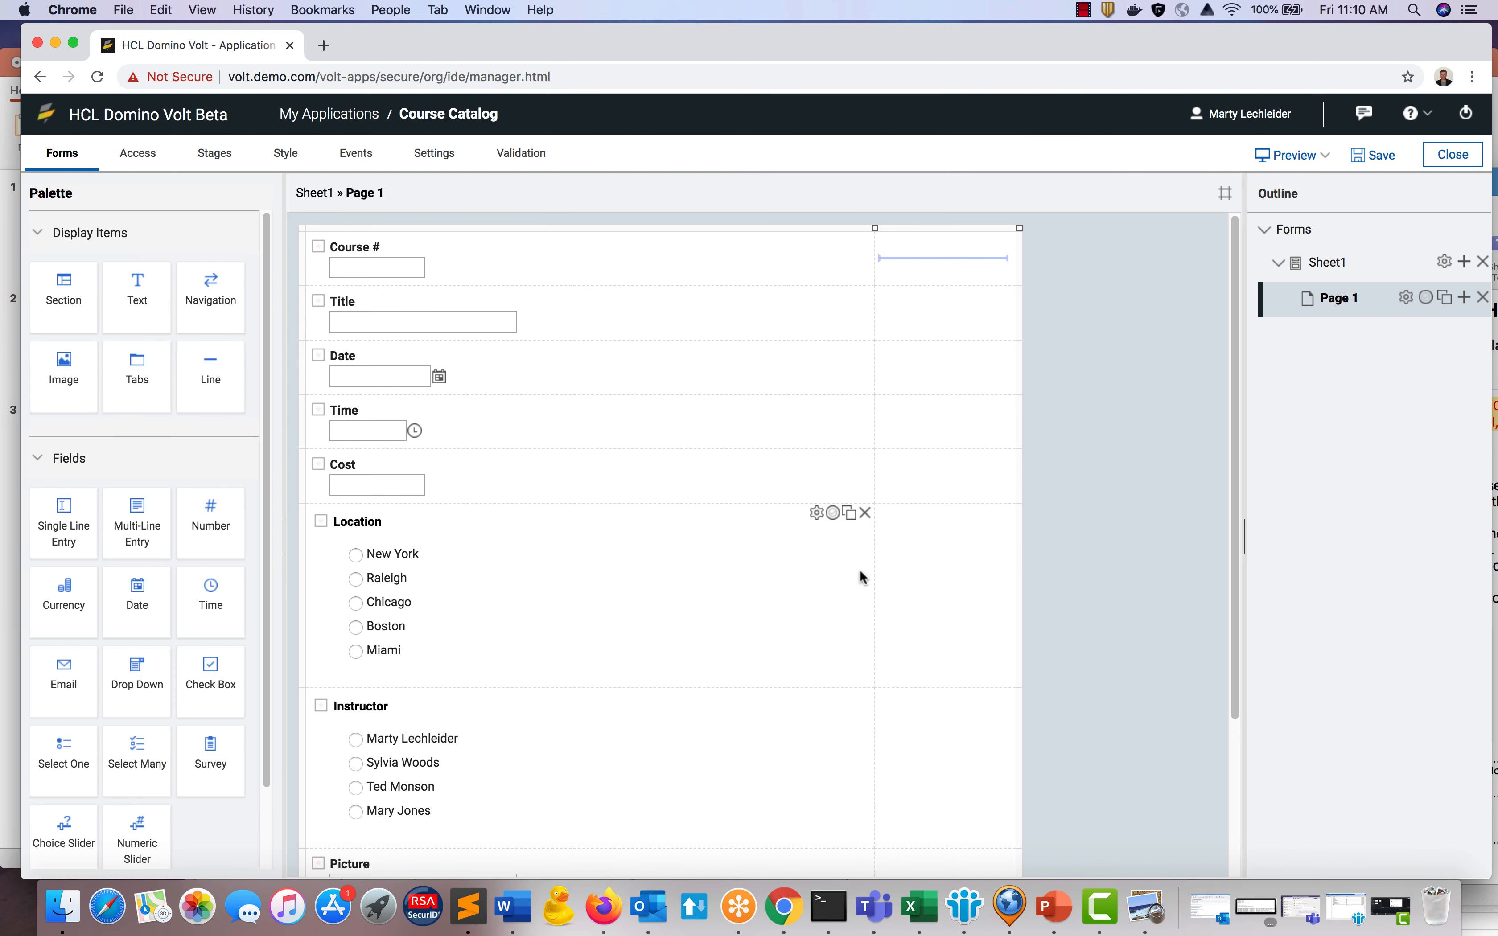
double_click(1327, 264)
type("Ca")
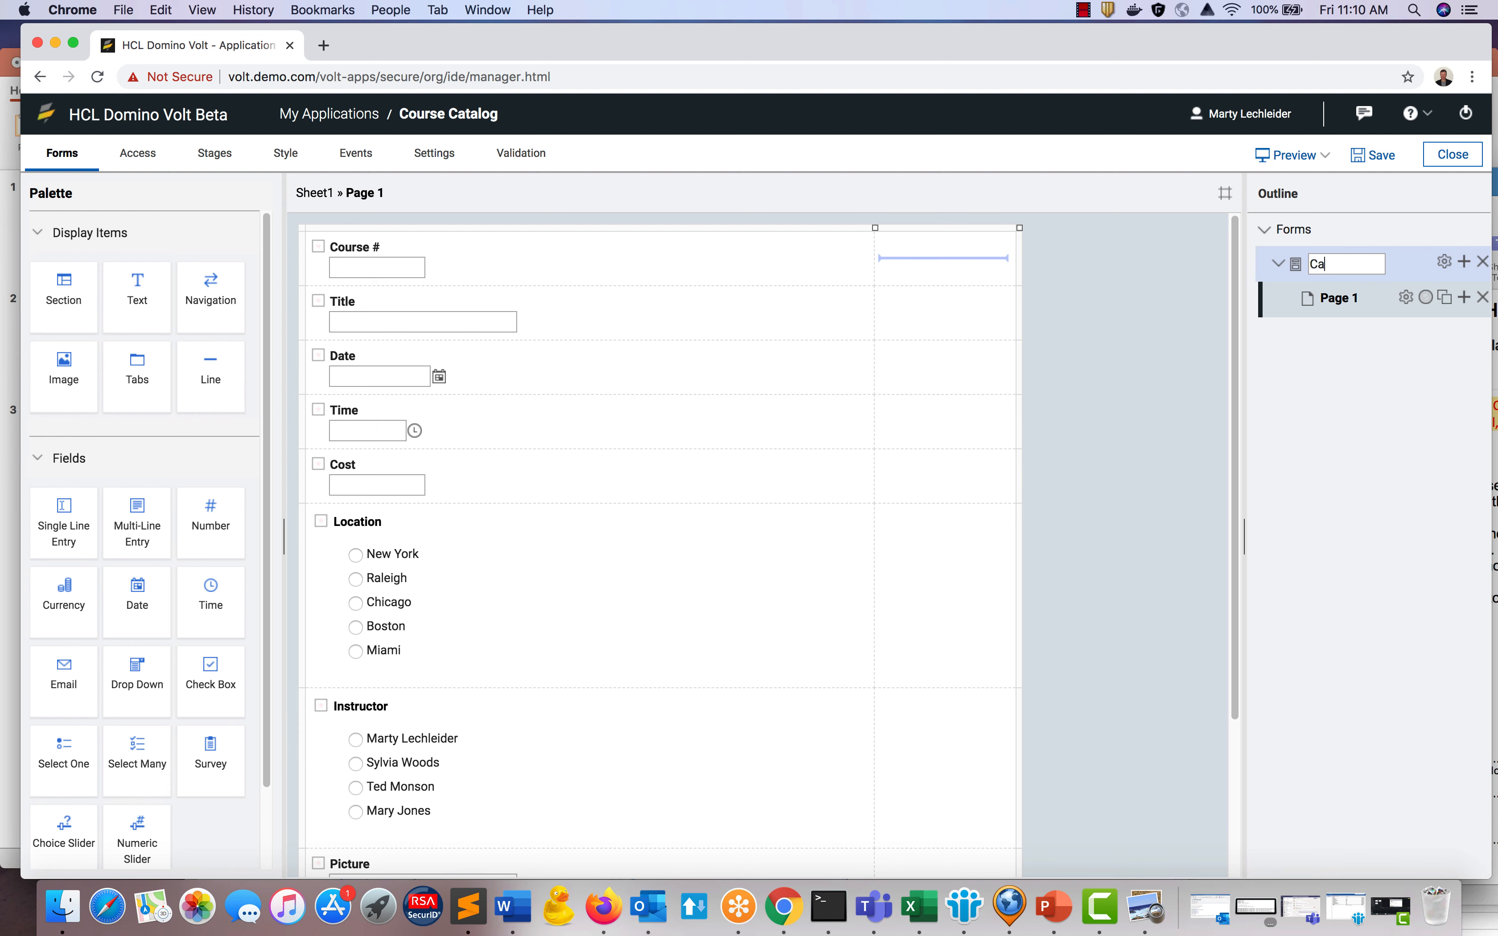
type("talog")
left_click(1400, 435)
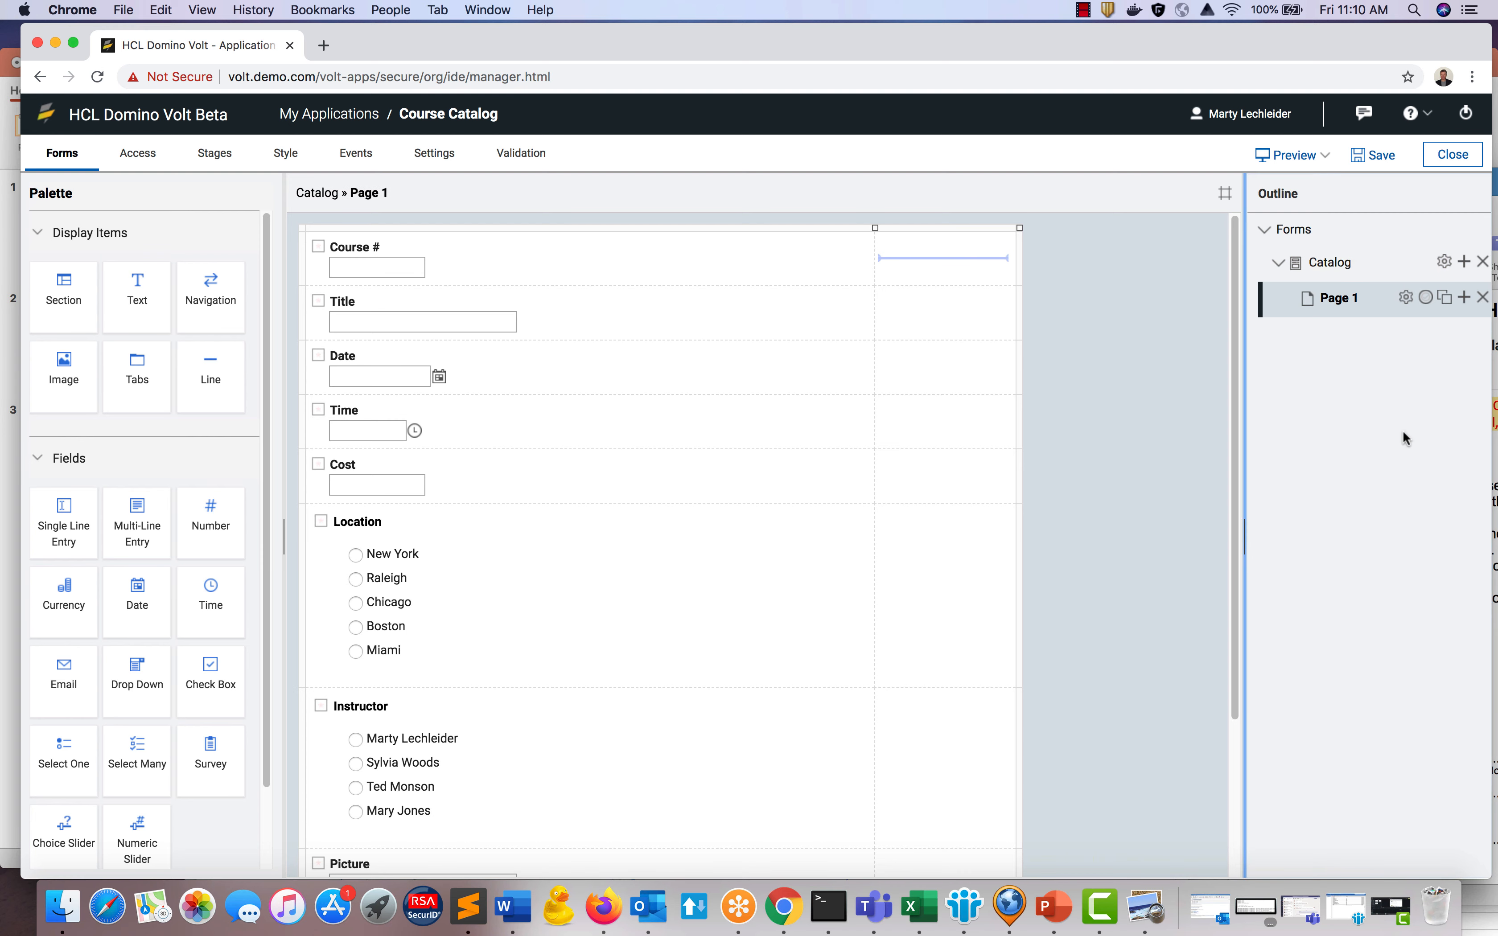
Add a new form named Request with the Default layout.
left_click(1465, 265)
left_click_drag(706, 420, 632, 419)
type("Request")
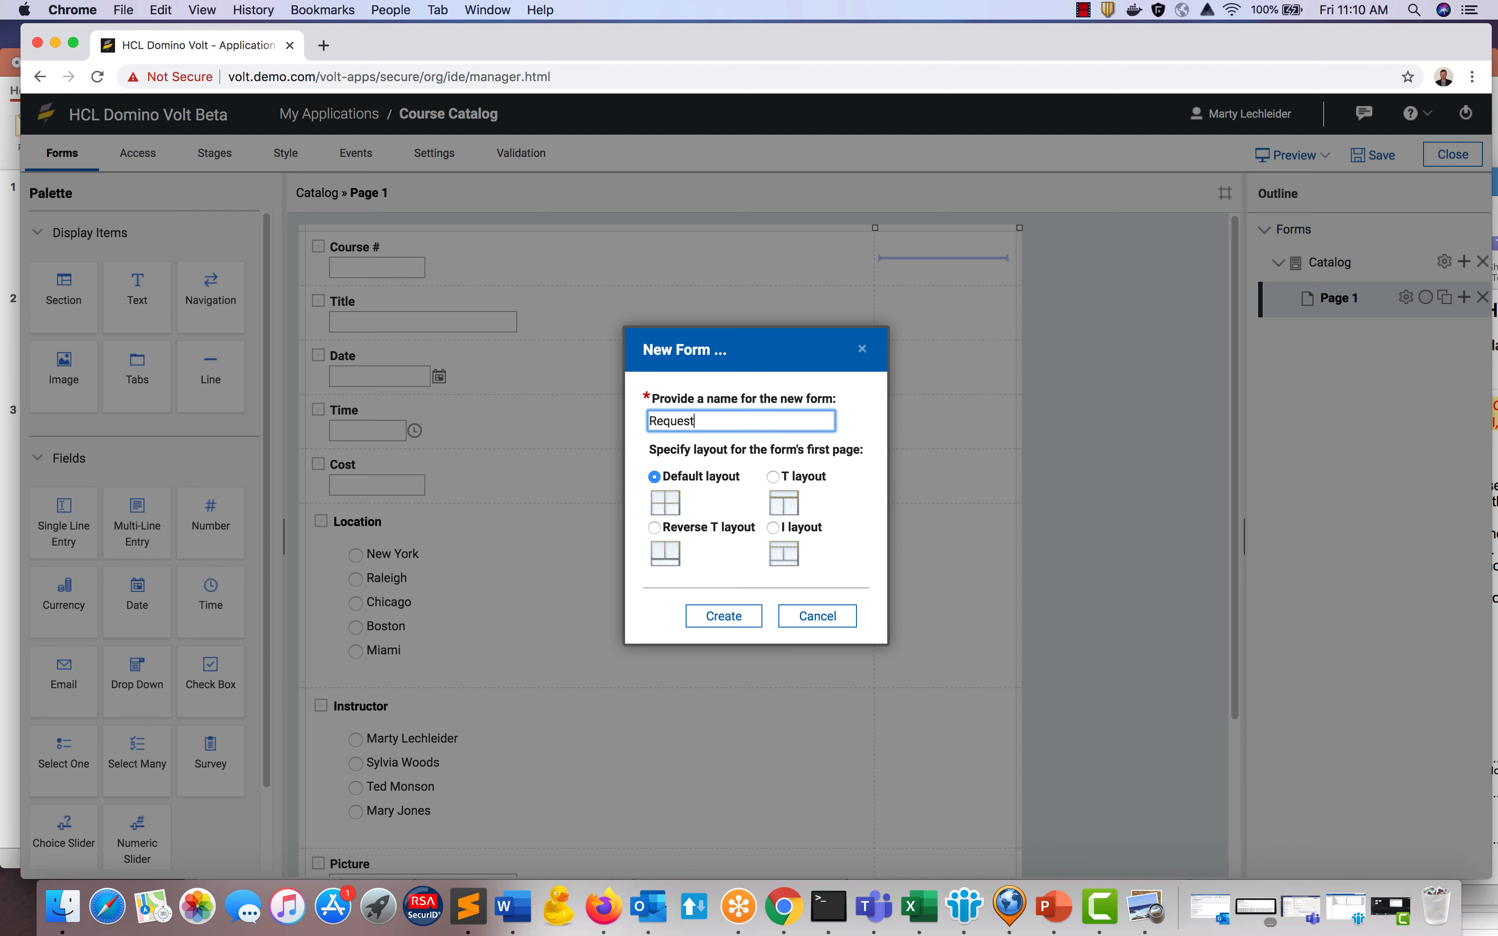
left_click(707, 611)
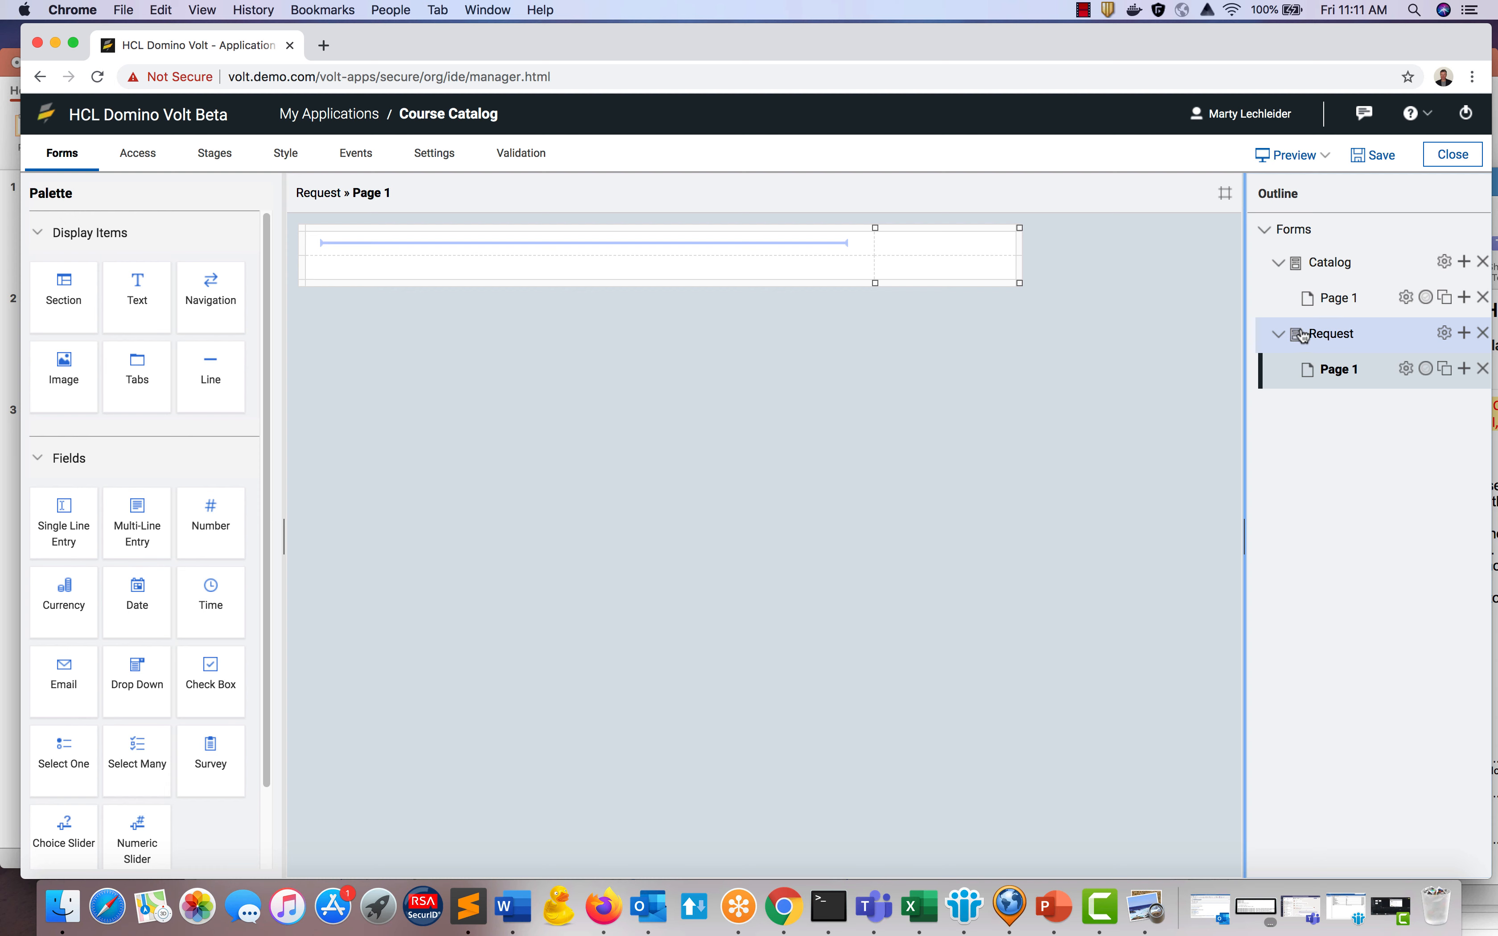
Move Request above Catalog and add an Image linked to the HCL_Domino_Volt.svg URL.
left_click_drag(1303, 336, 1306, 259)
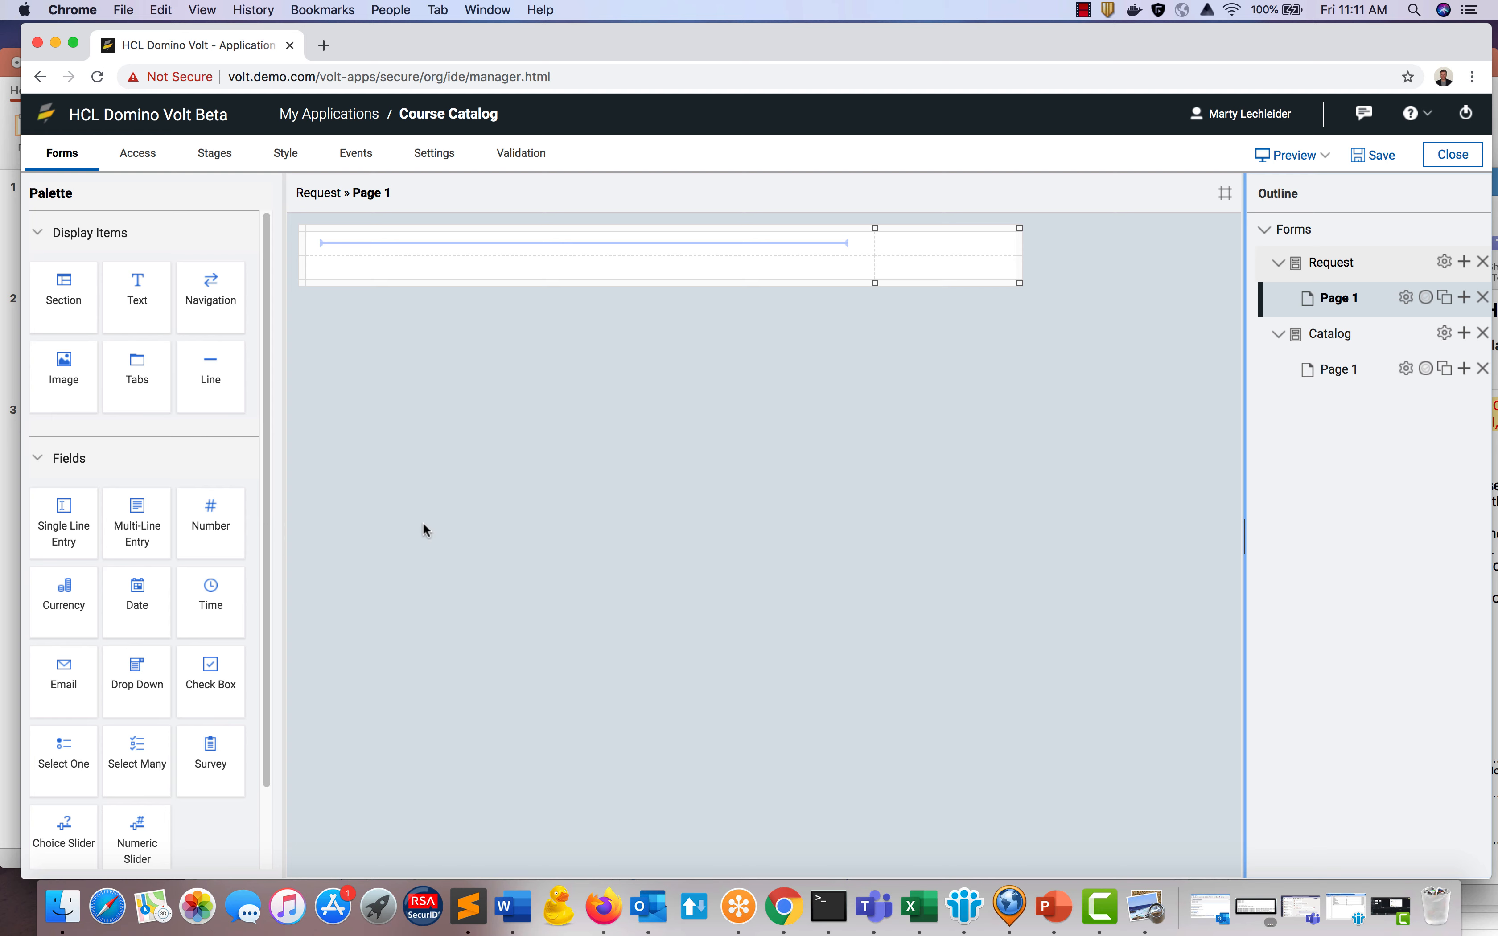
left_click_drag(62, 374, 446, 242)
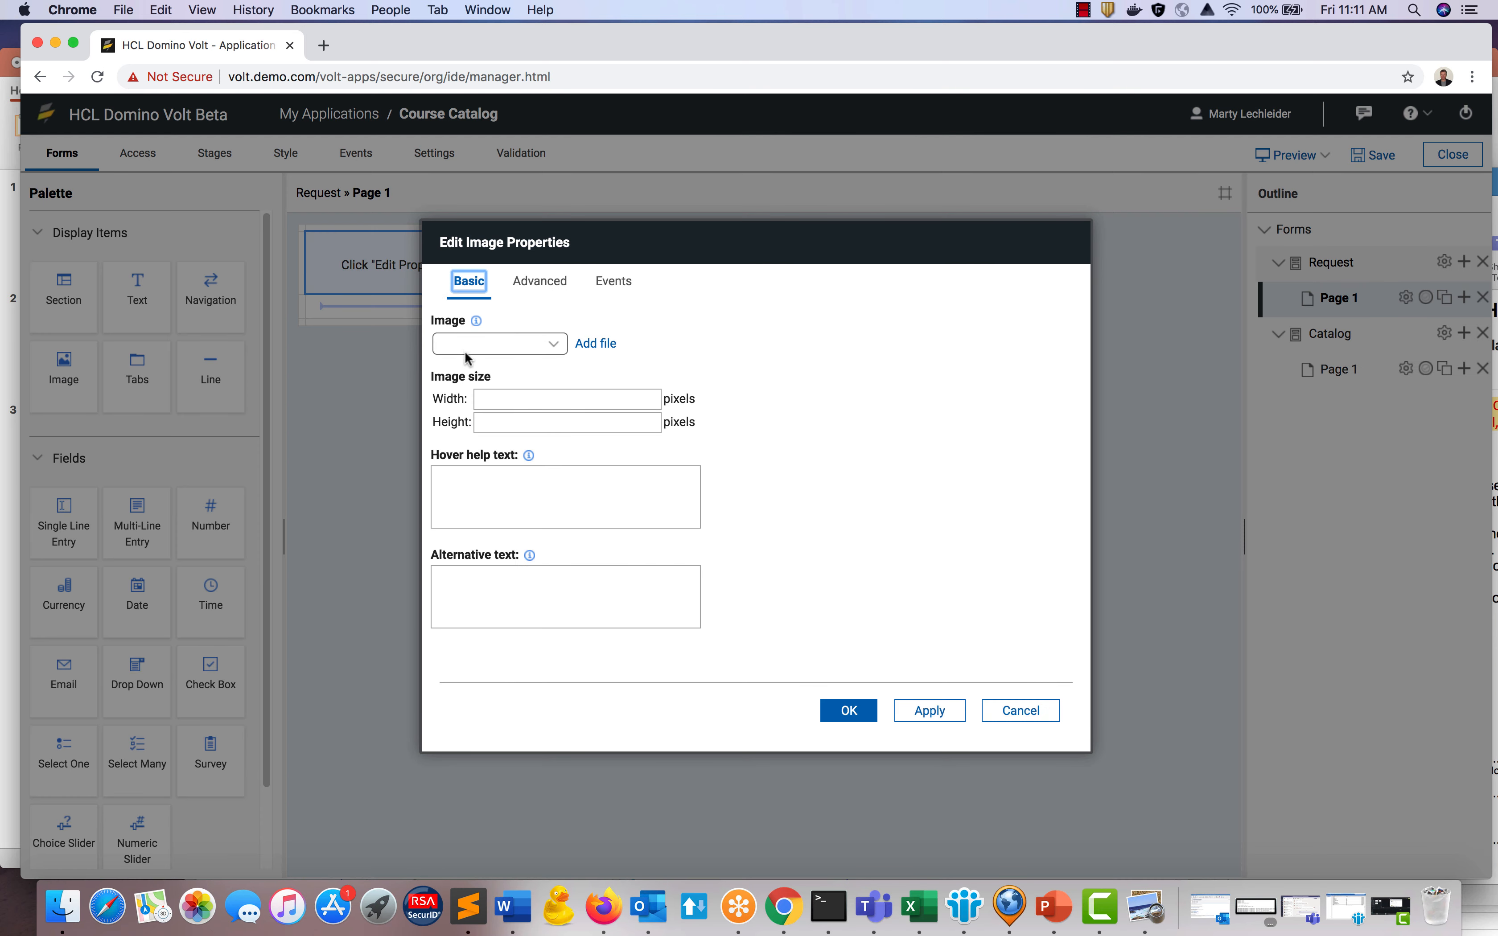
left_click(595, 344)
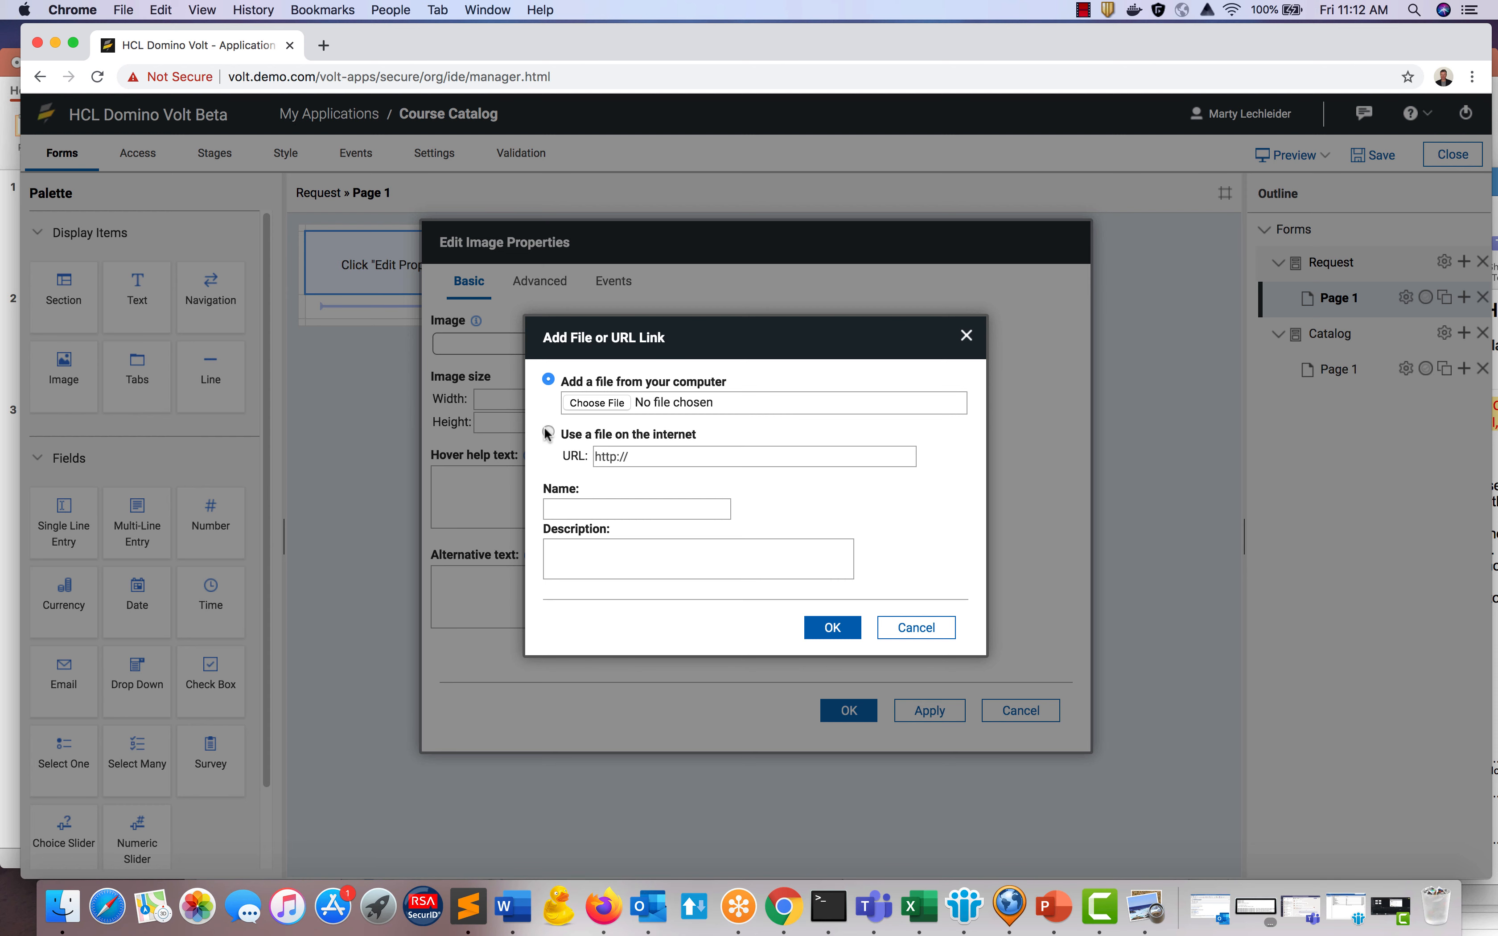
left_click(547, 433)
left_click(666, 455)
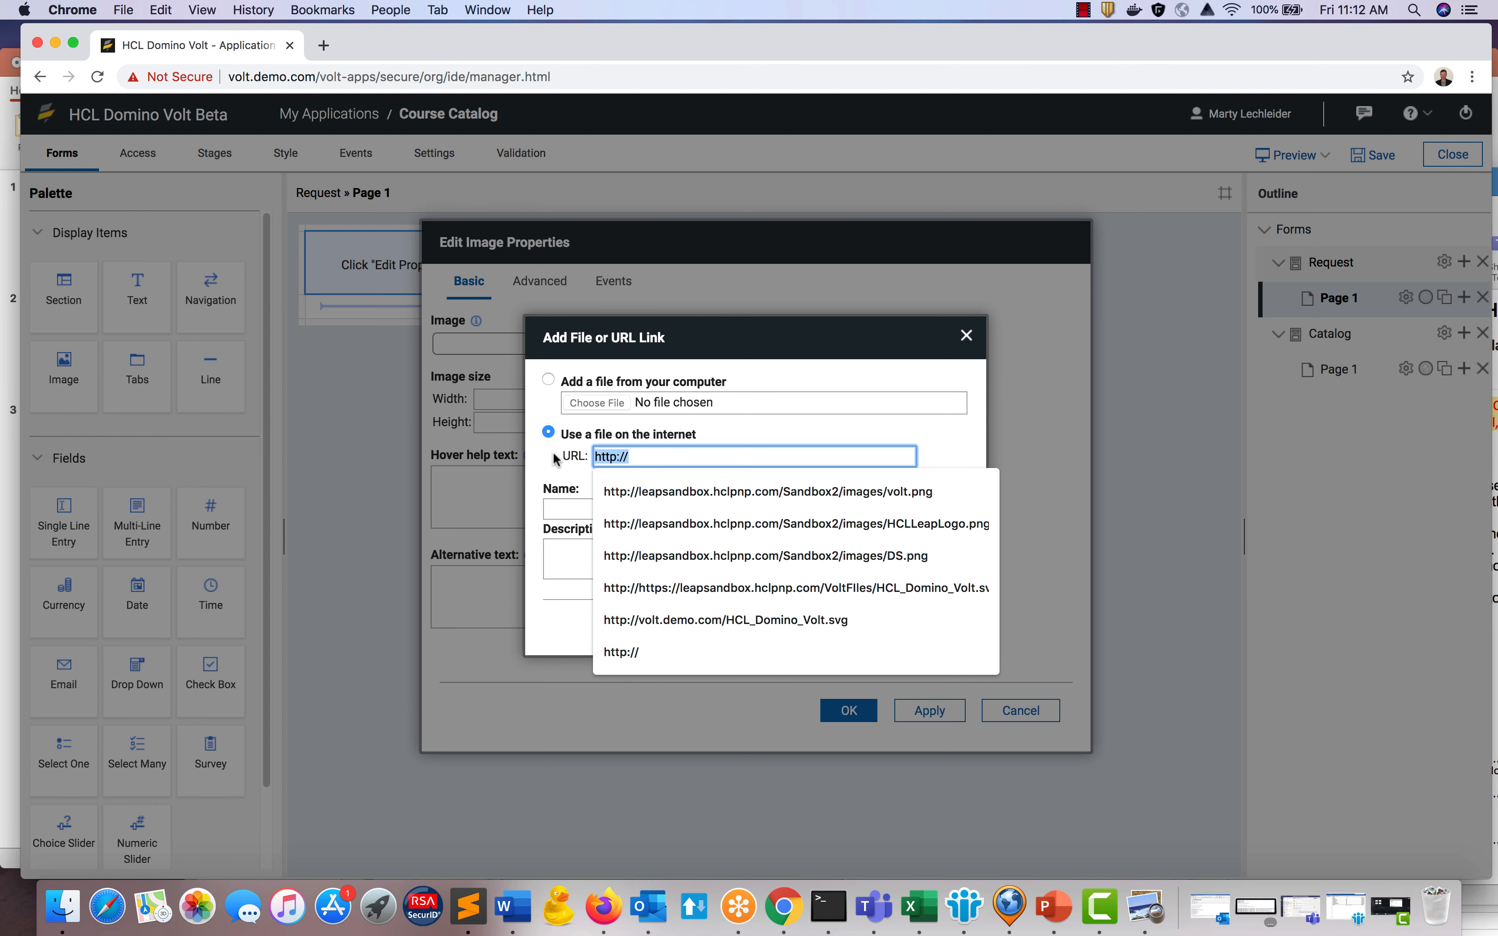
key("Down")
key("Down")
key("Down")
key("Down")
key("Return")
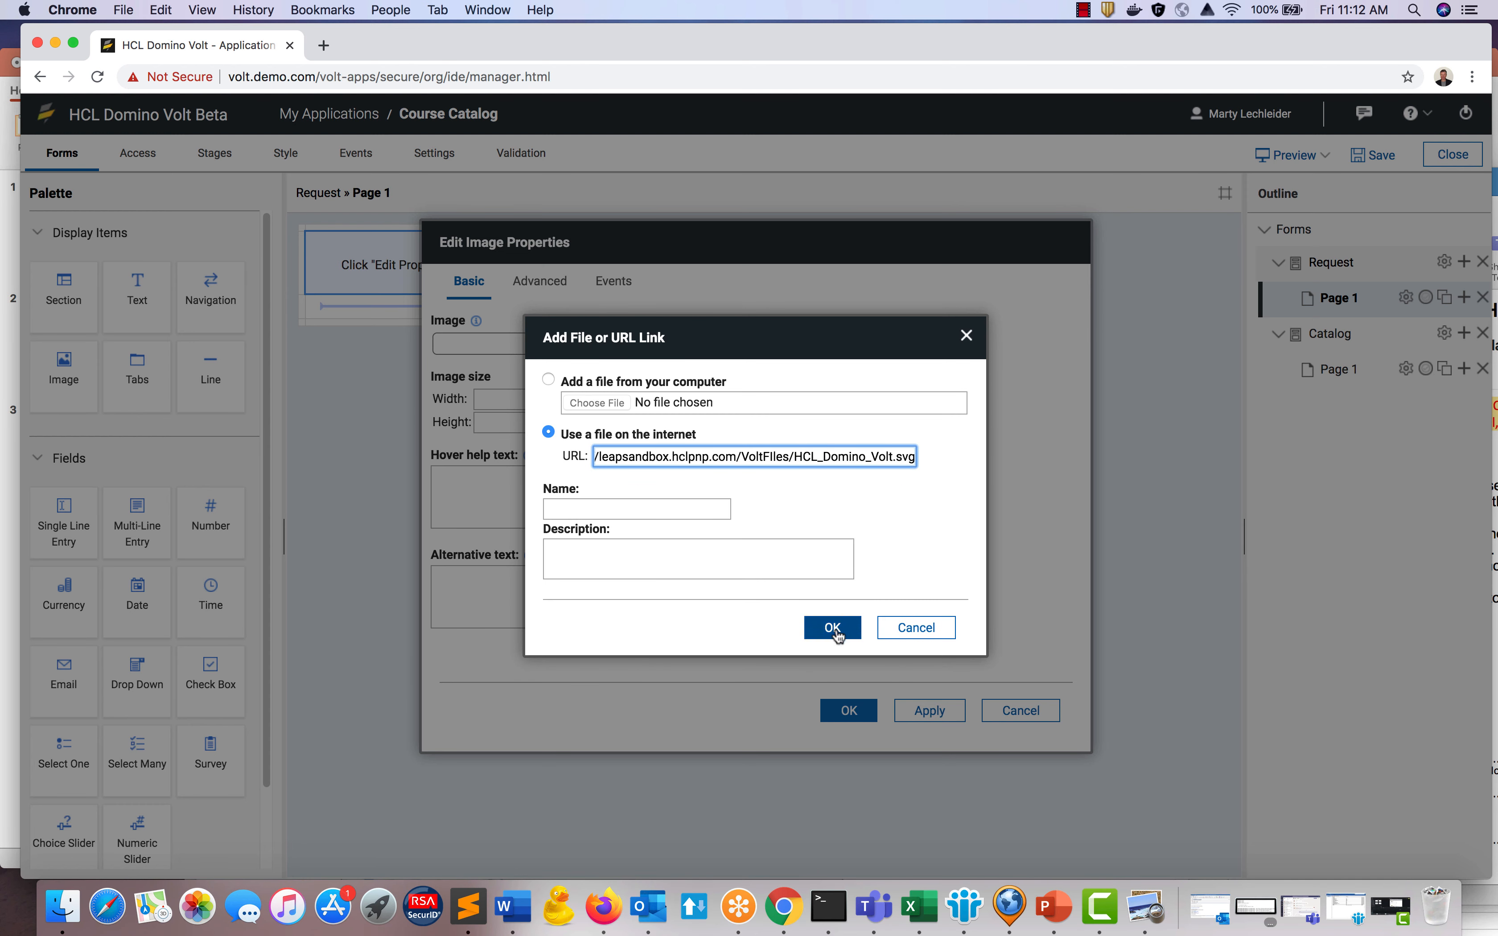
left_click(833, 628)
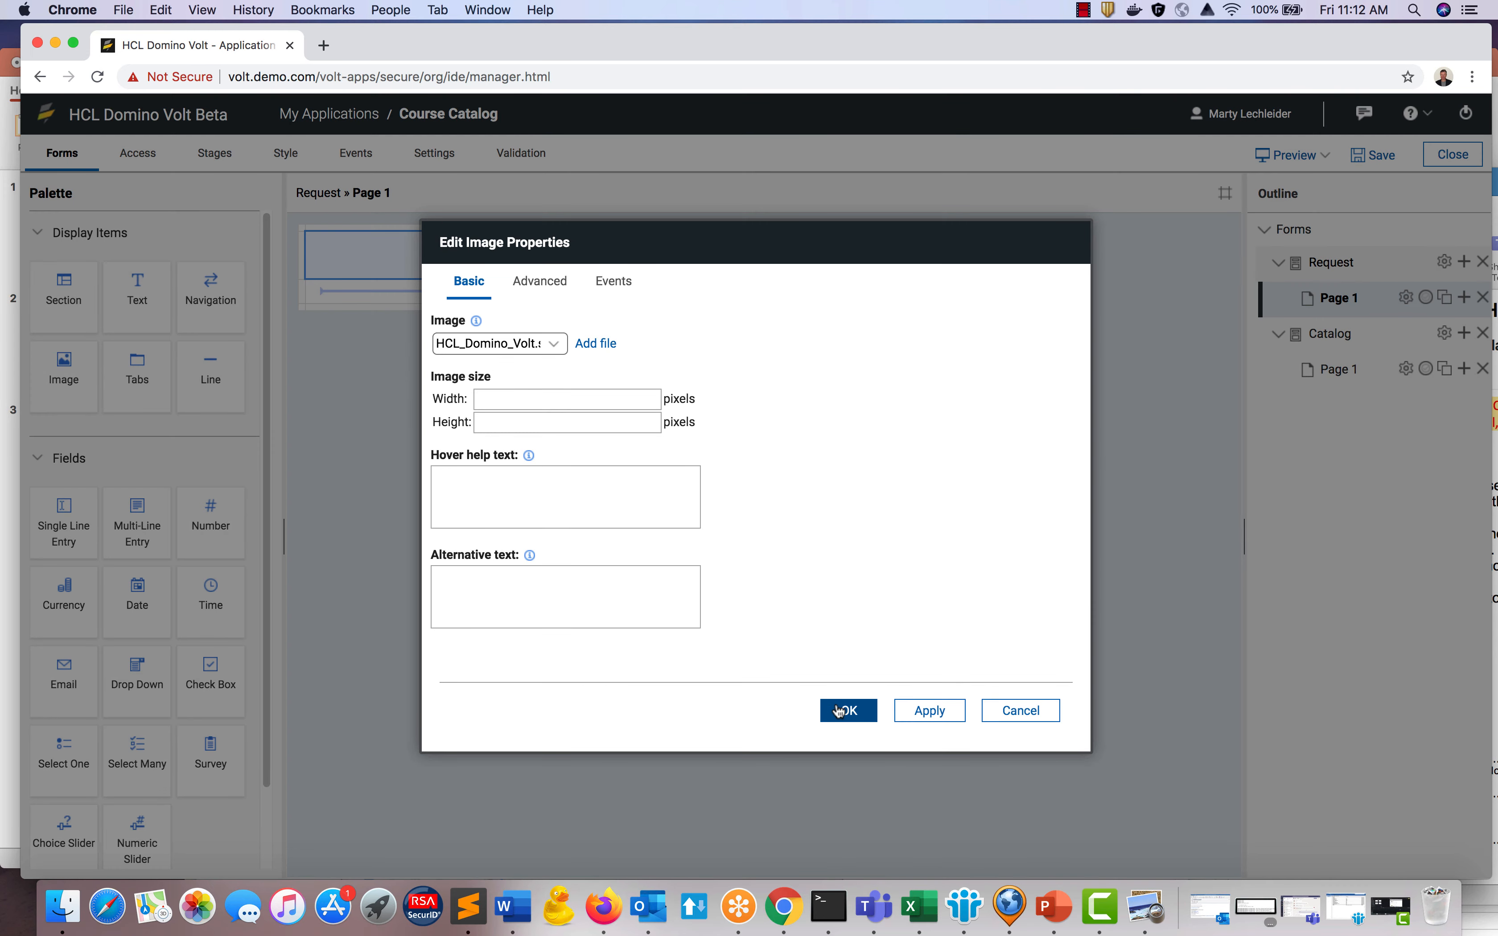
Set the logo image height to 30 pixels.
left_click(632, 428)
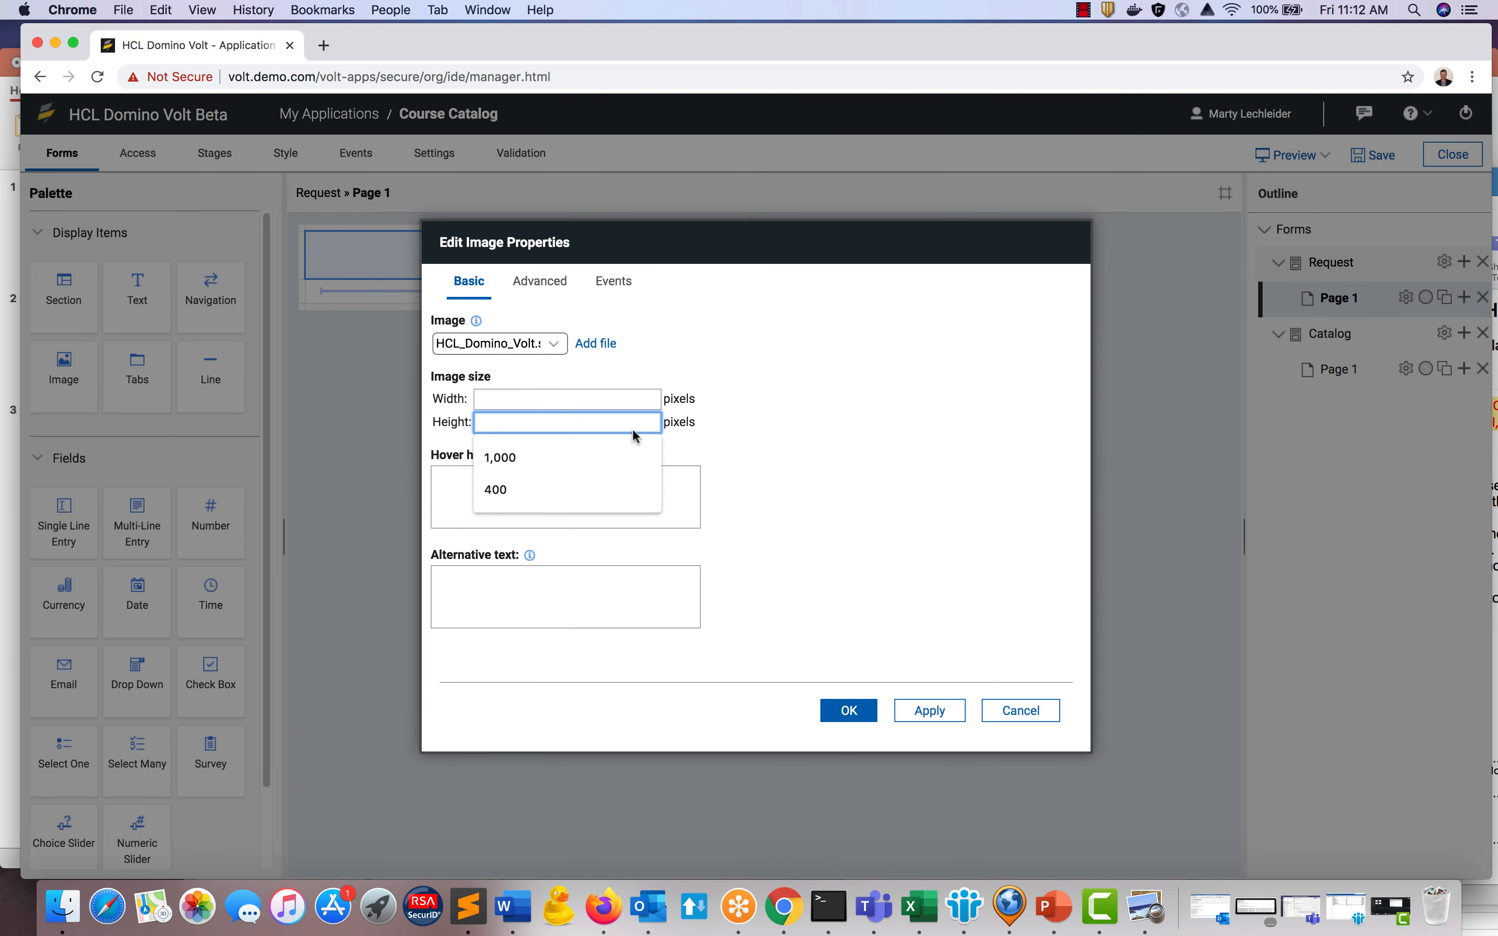
type("30")
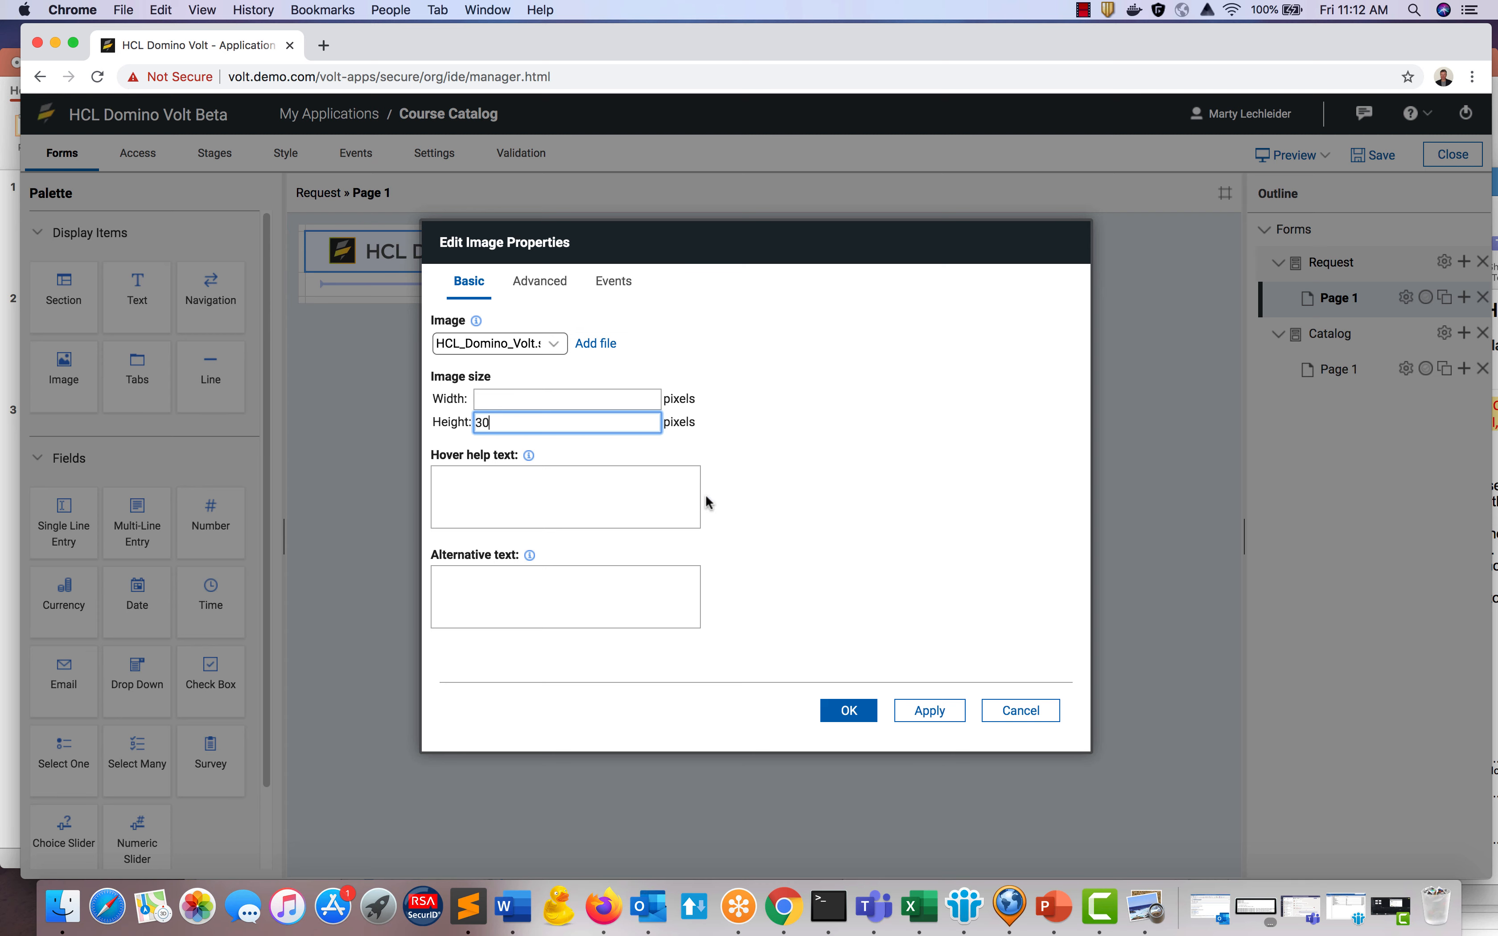
left_click(836, 722)
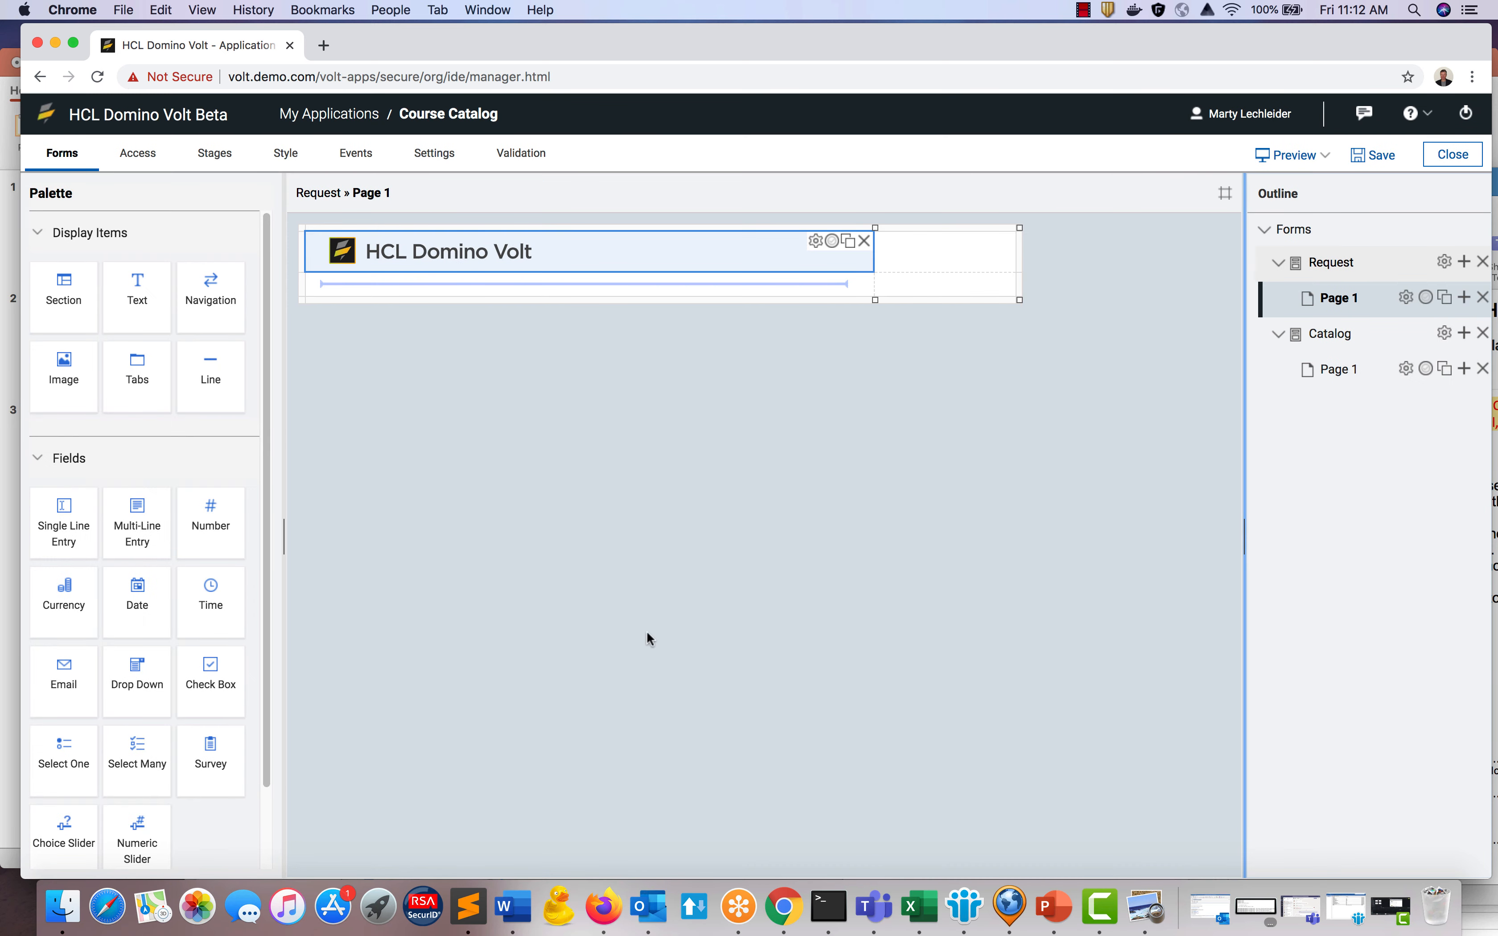
Add a text item below the logo reading 'Training Request App' formatted as Heading 1.
left_click_drag(144, 296, 408, 272)
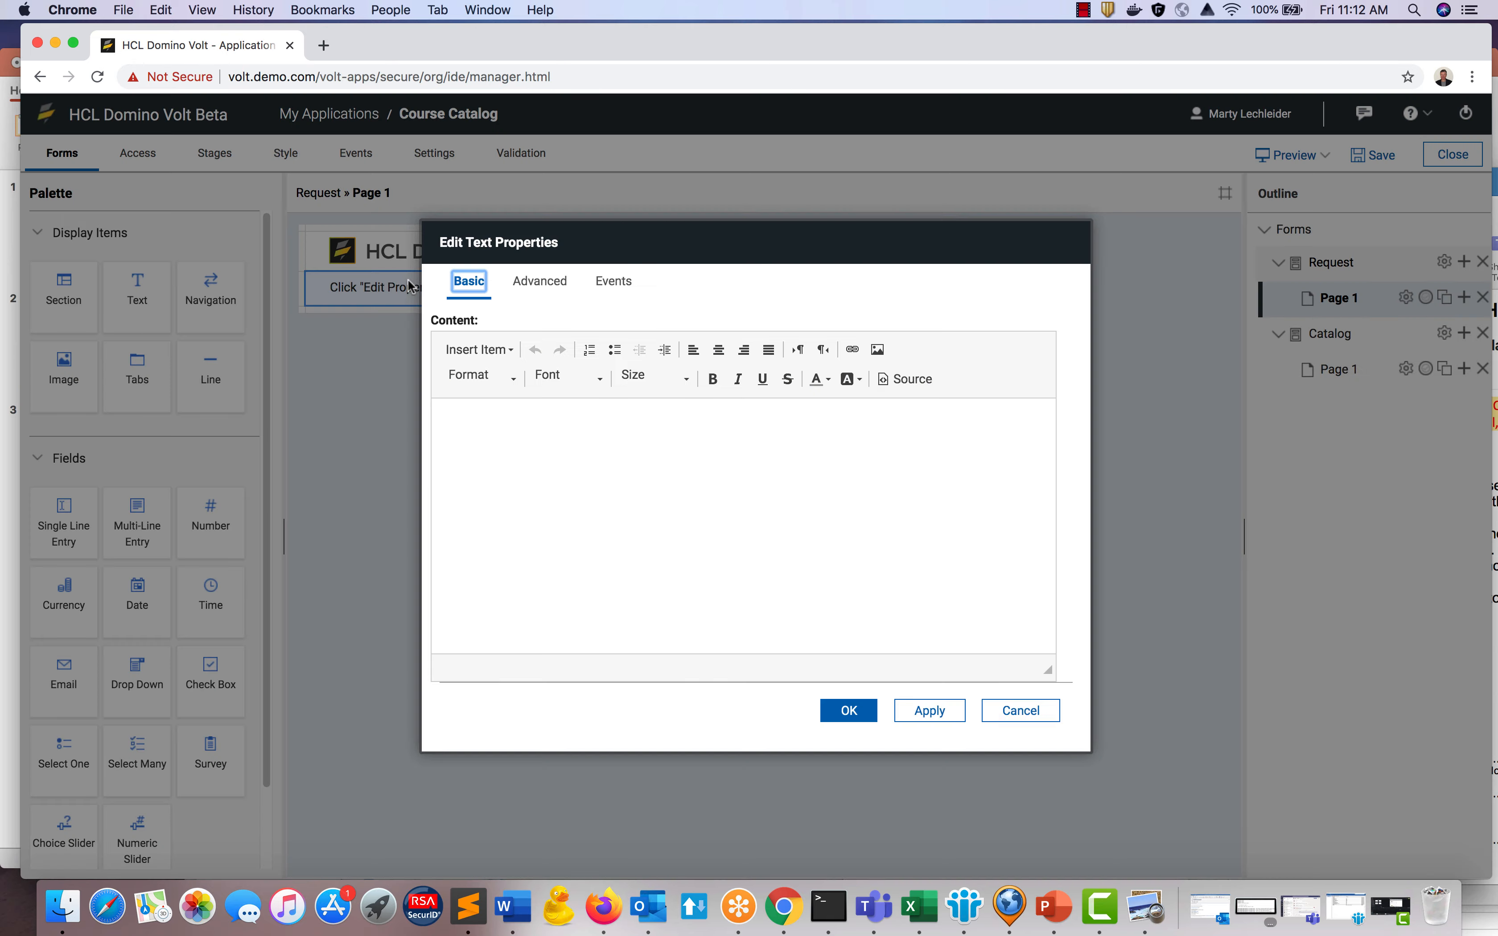
left_click(609, 471)
type("TRa")
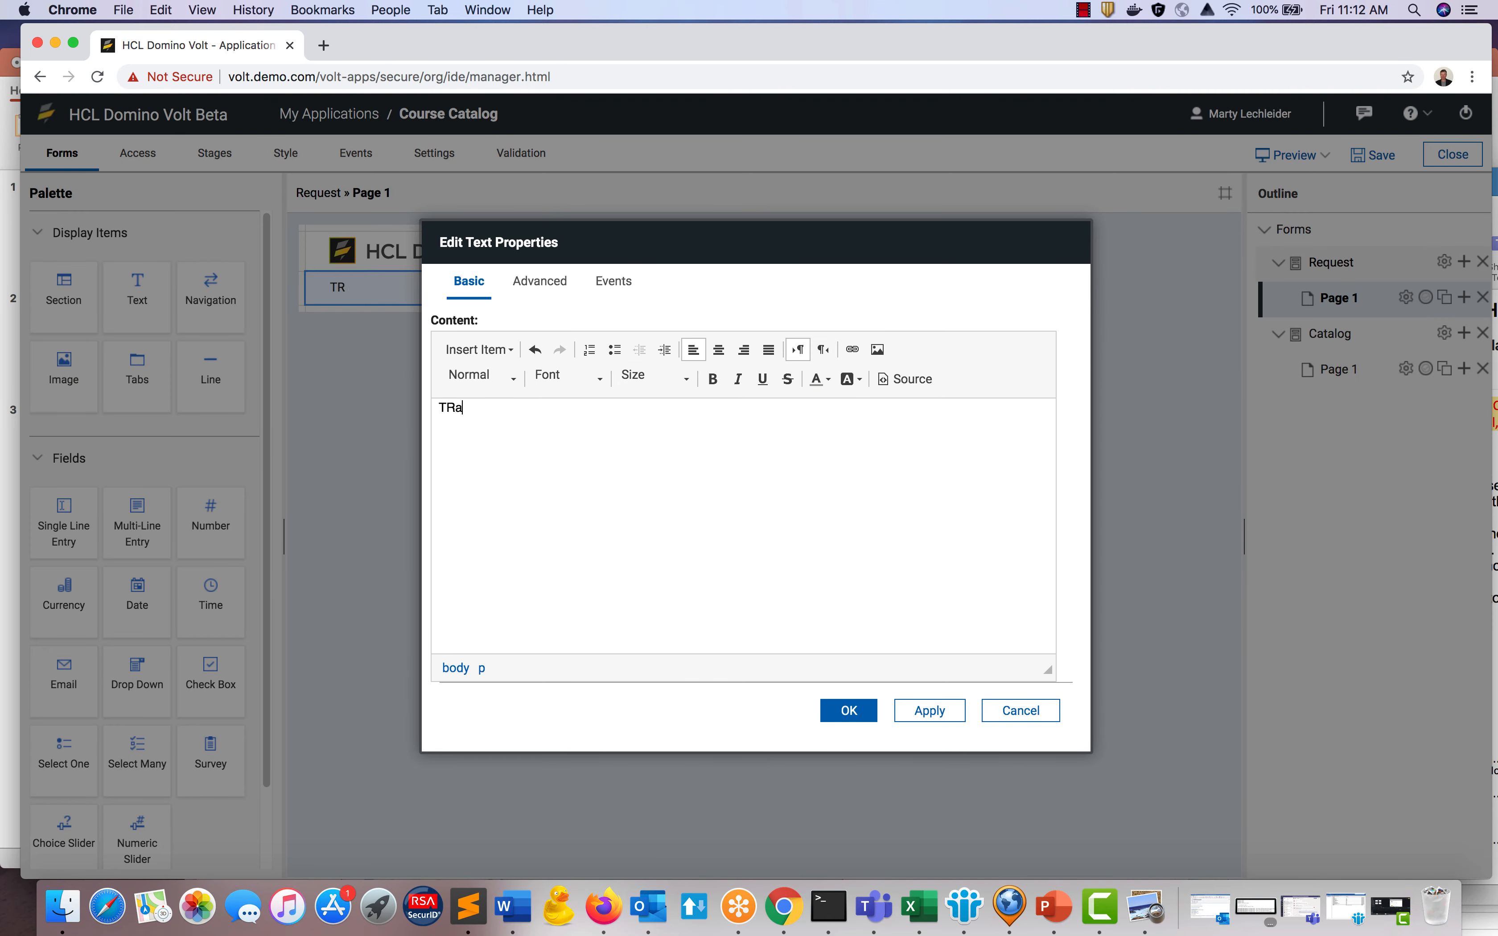
key("BackSpace")
key("BackSpace")
type("raining Request A")
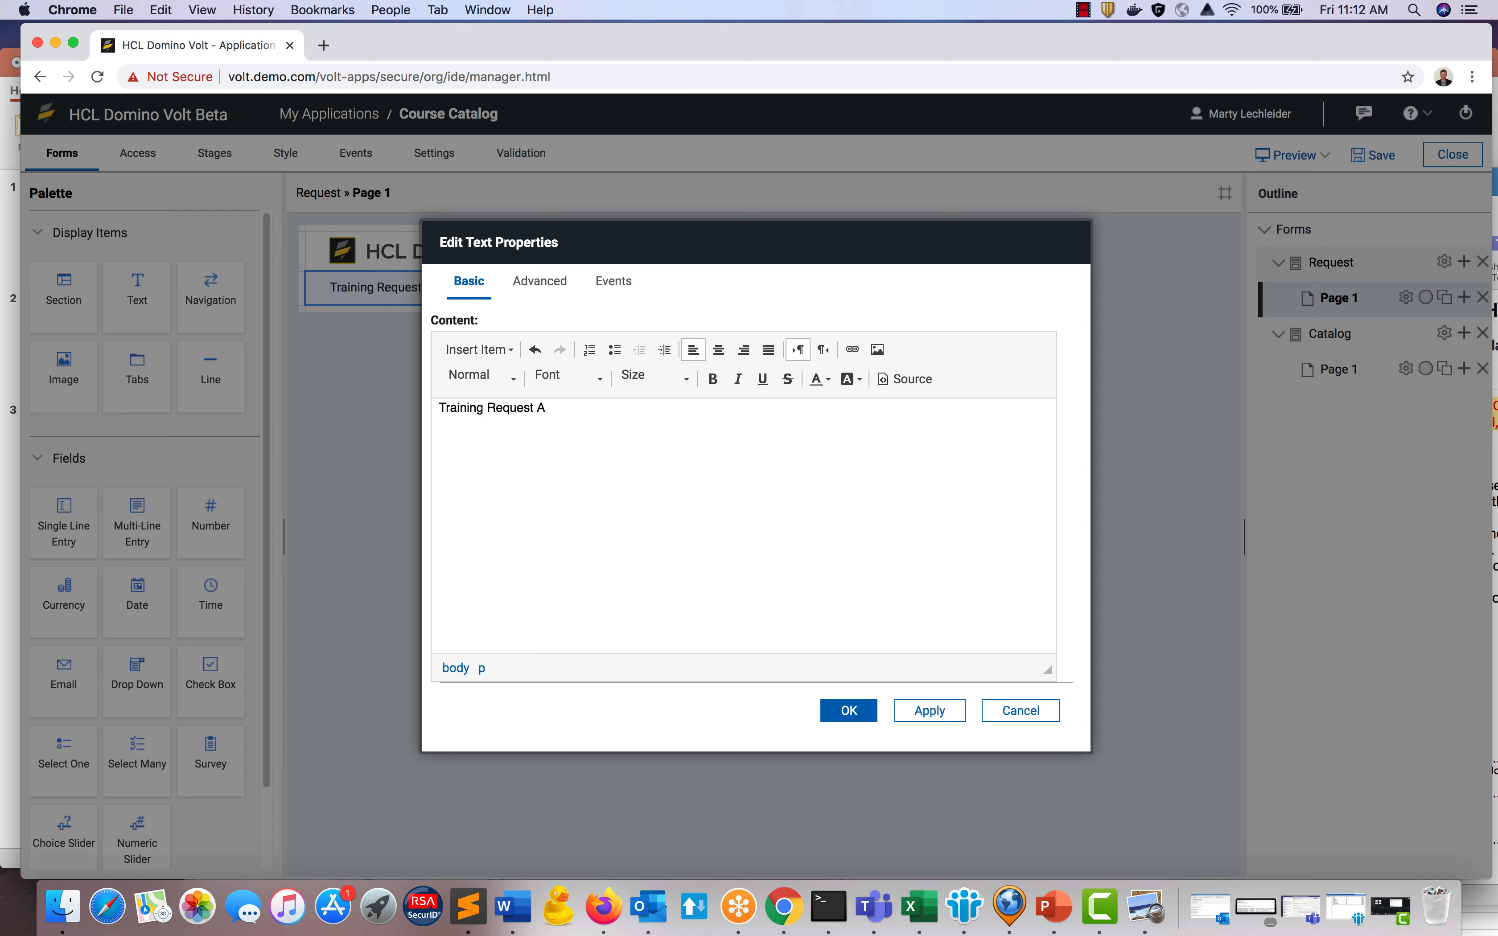
type("pp")
left_click_drag(582, 413, 438, 406)
left_click(504, 381)
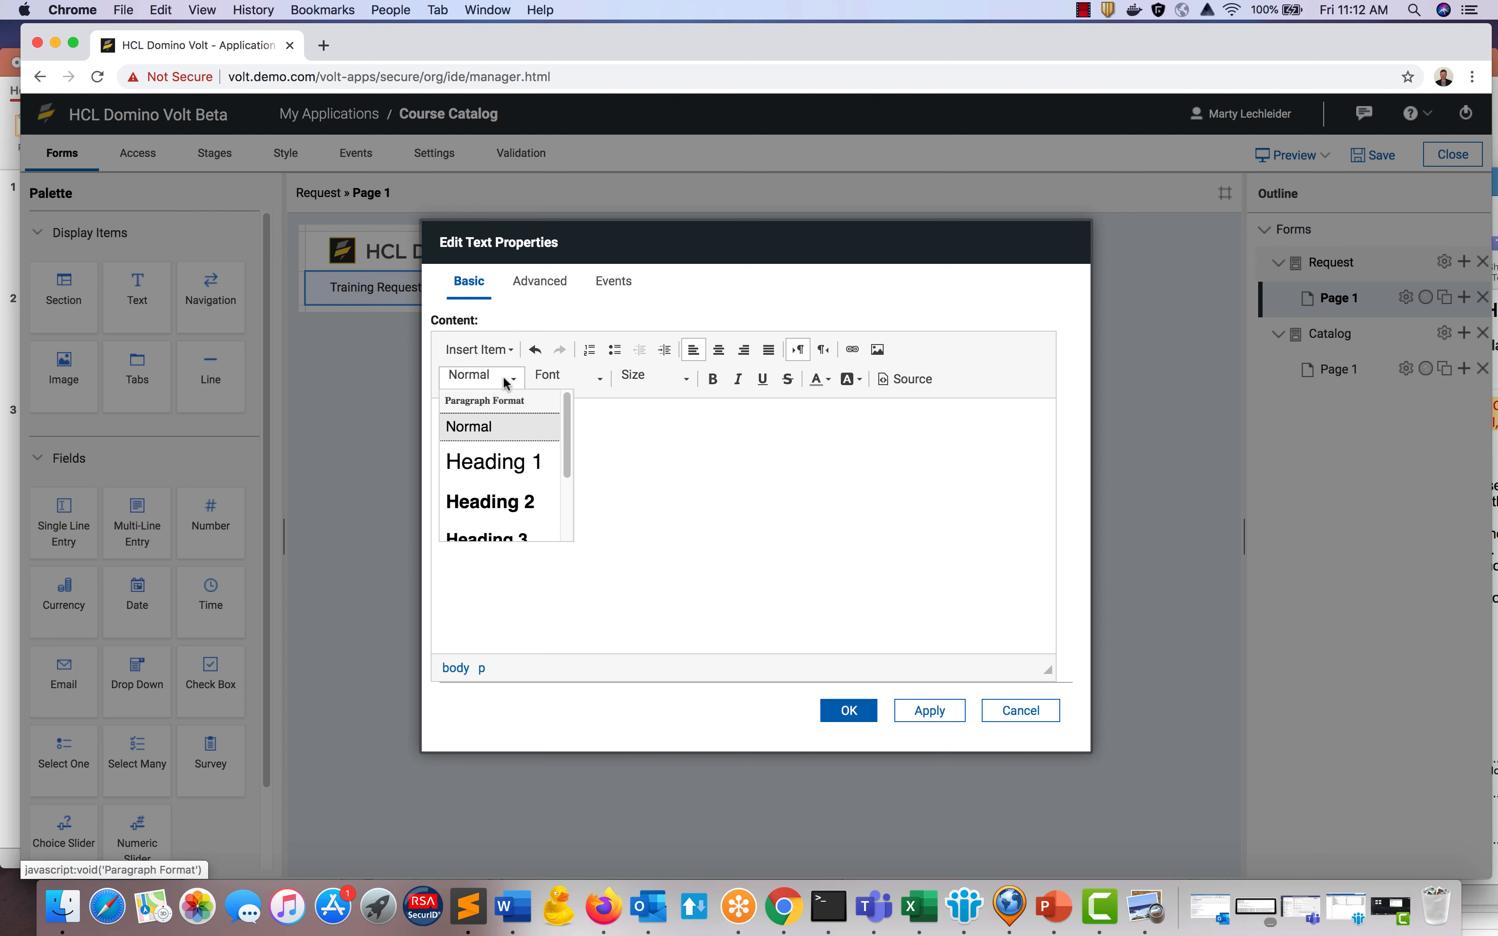
left_click(532, 462)
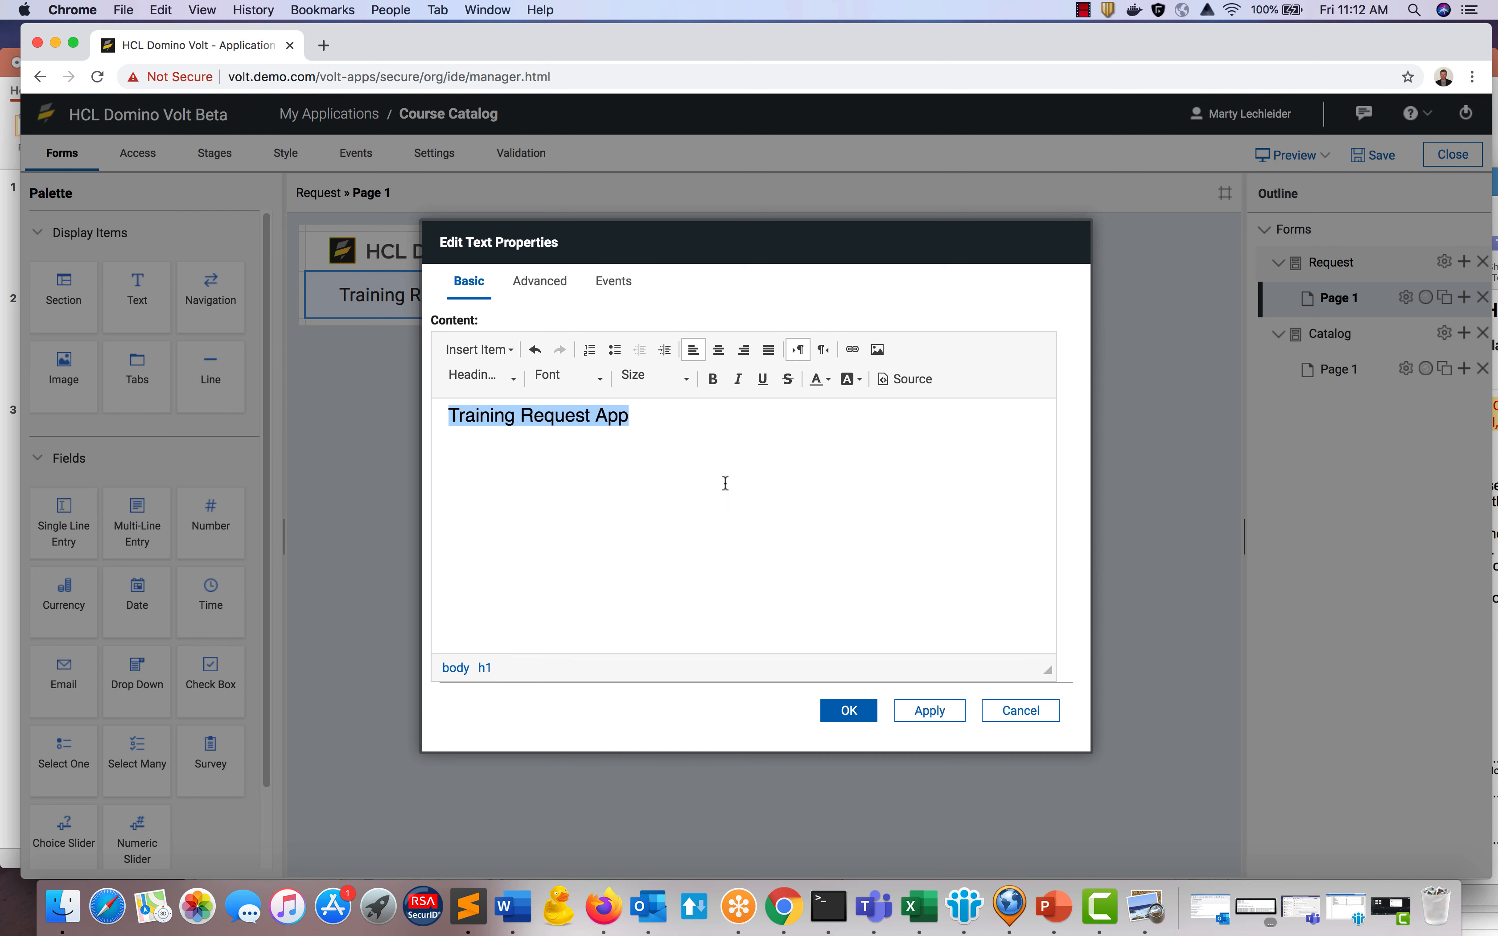
left_click(848, 710)
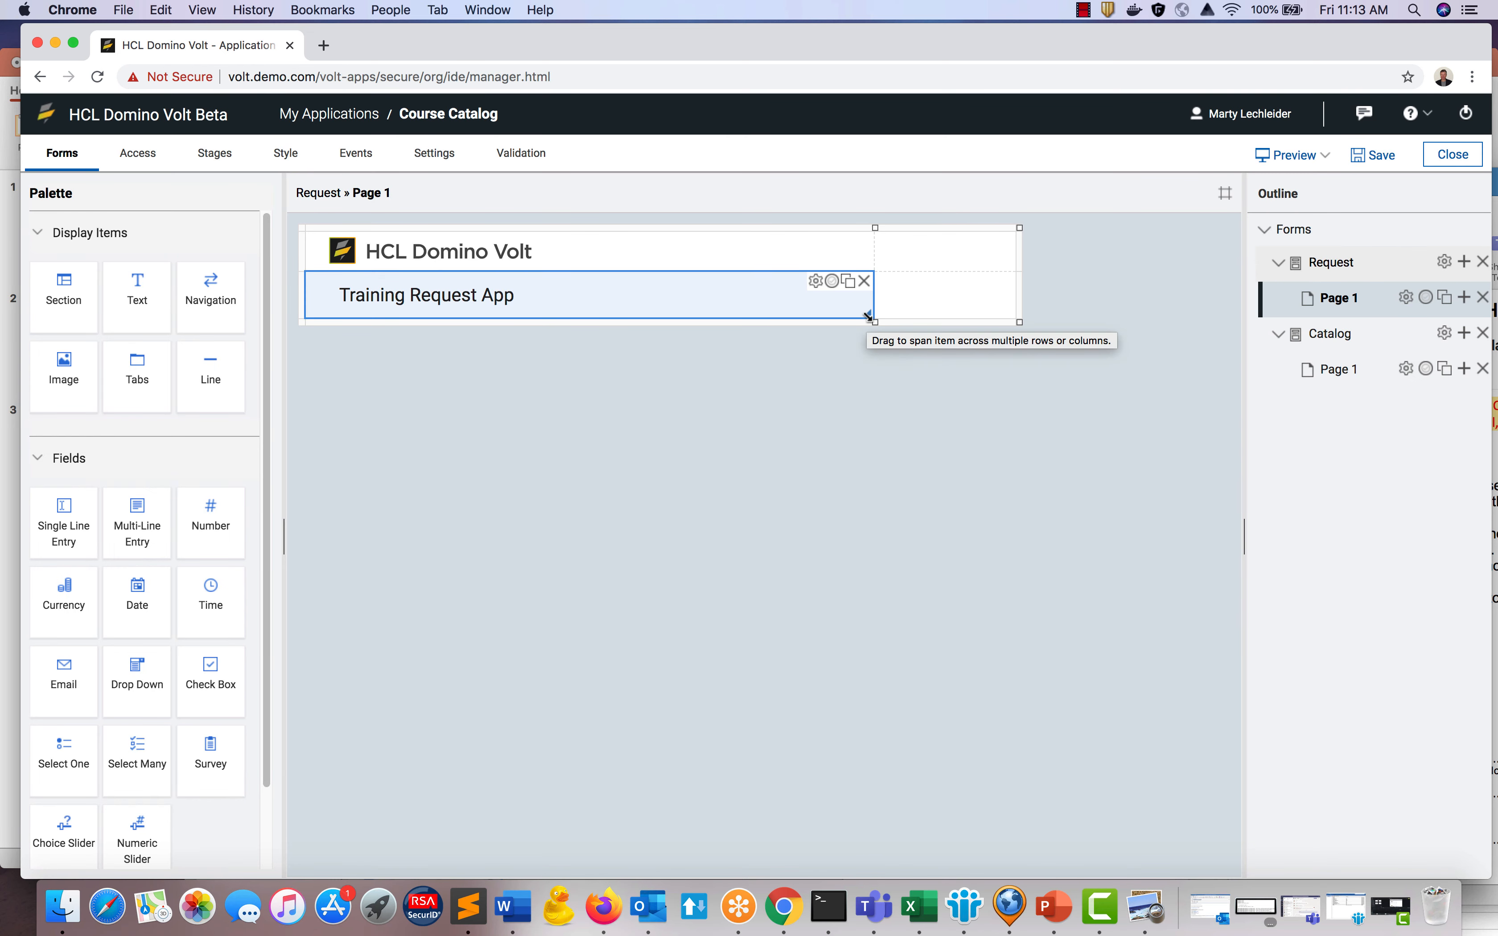
Stretch the title cell across both columns, return the logo cell to one column, and review Page 1 layout.
left_click_drag(868, 317, 942, 313)
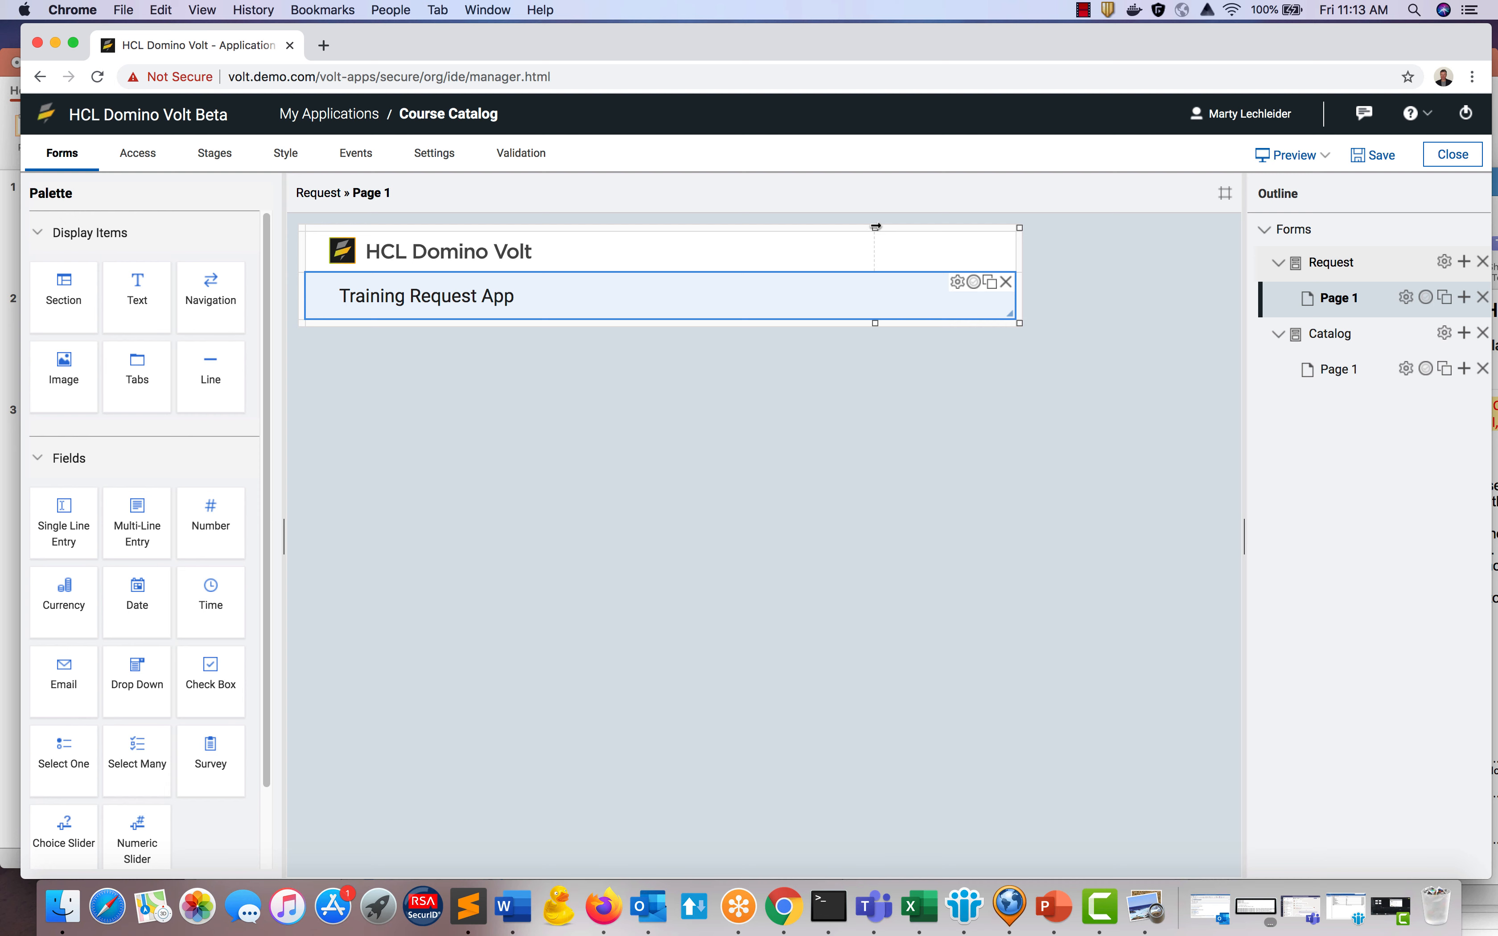
left_click_drag(875, 227, 661, 215)
left_click(587, 254)
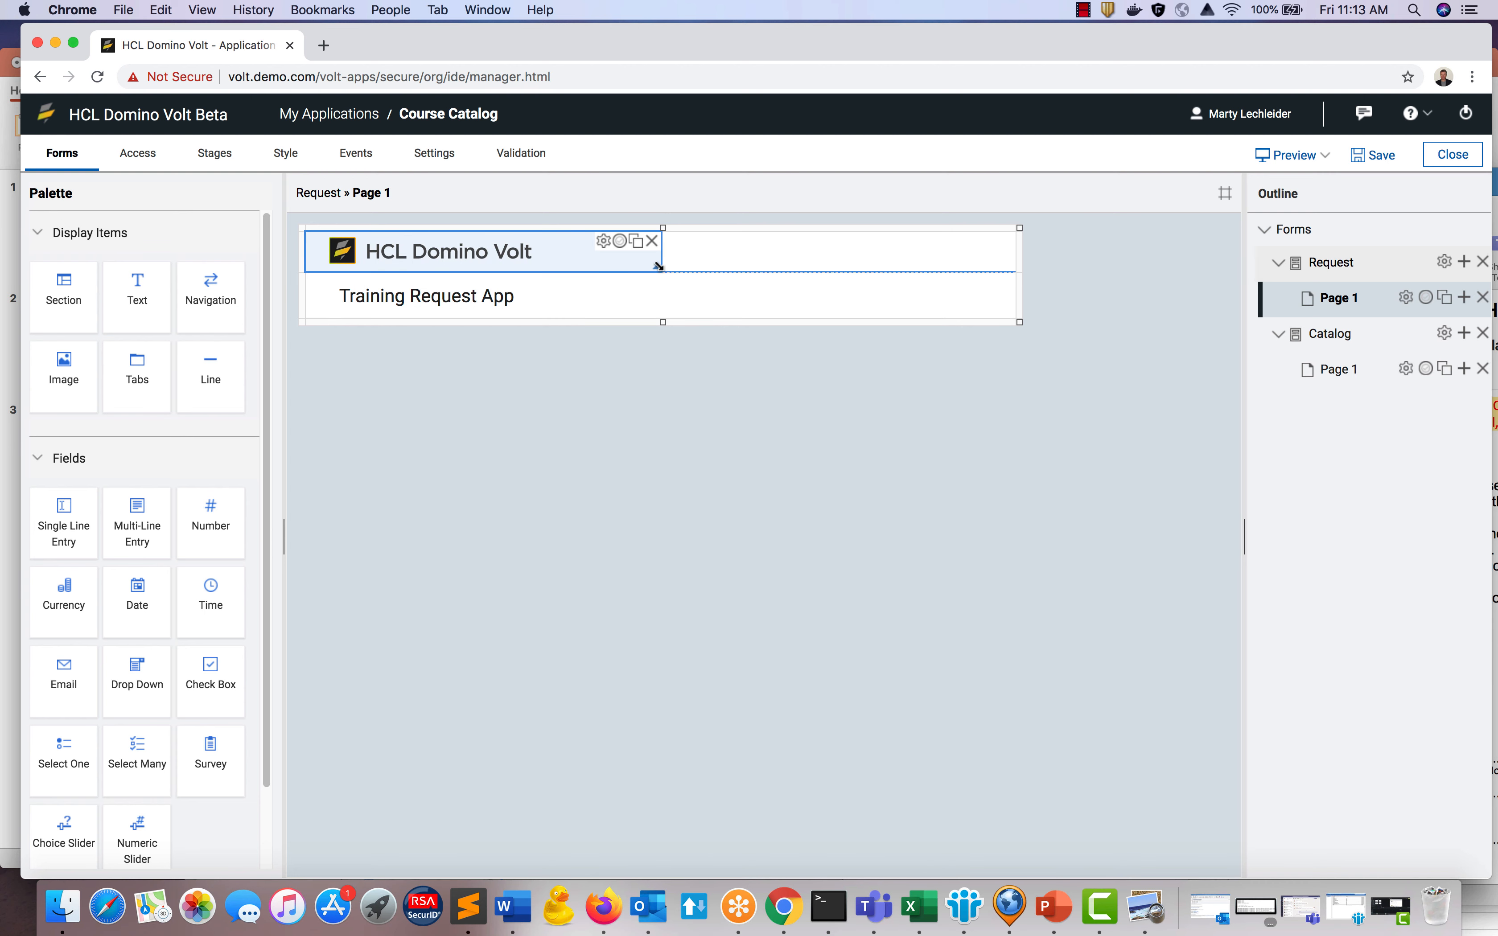
left_click_drag(658, 266, 692, 258)
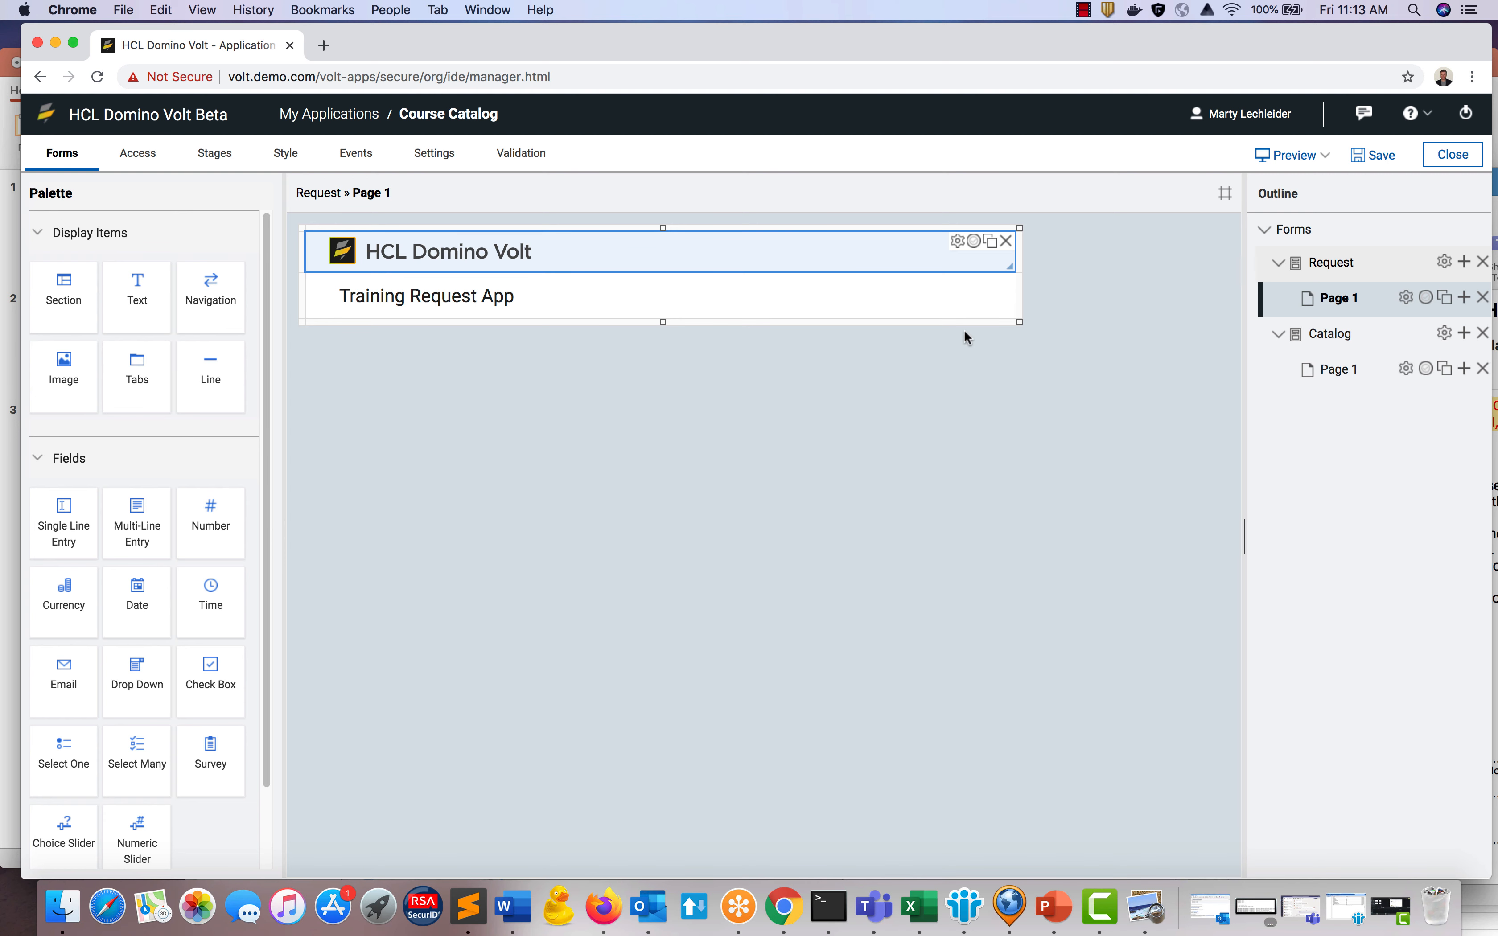
left_click_drag(1009, 266, 657, 264)
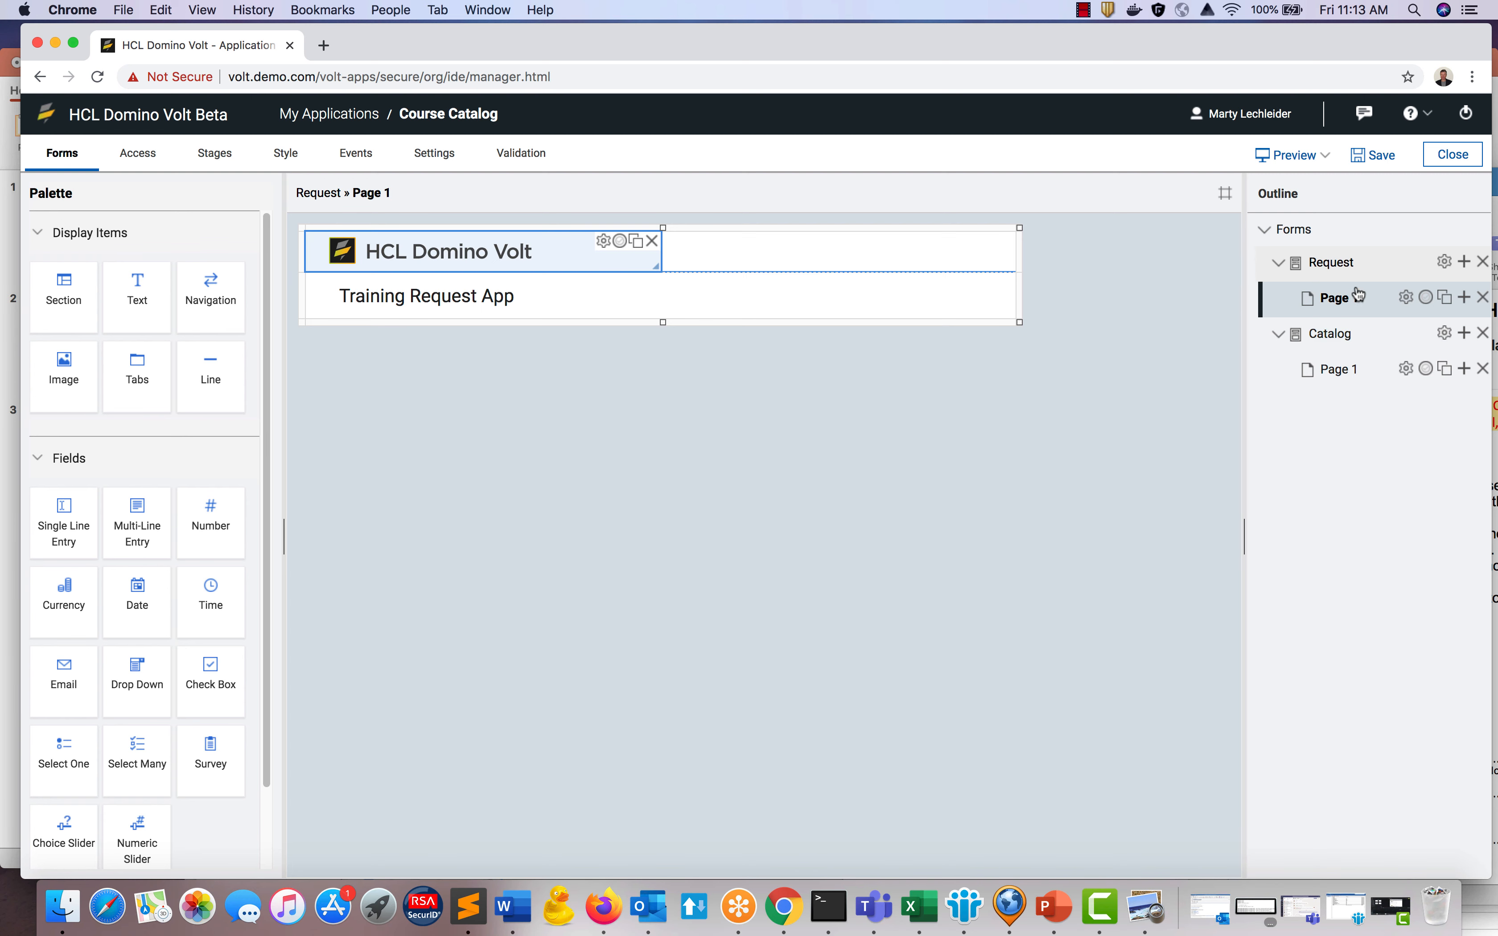
left_click(1406, 299)
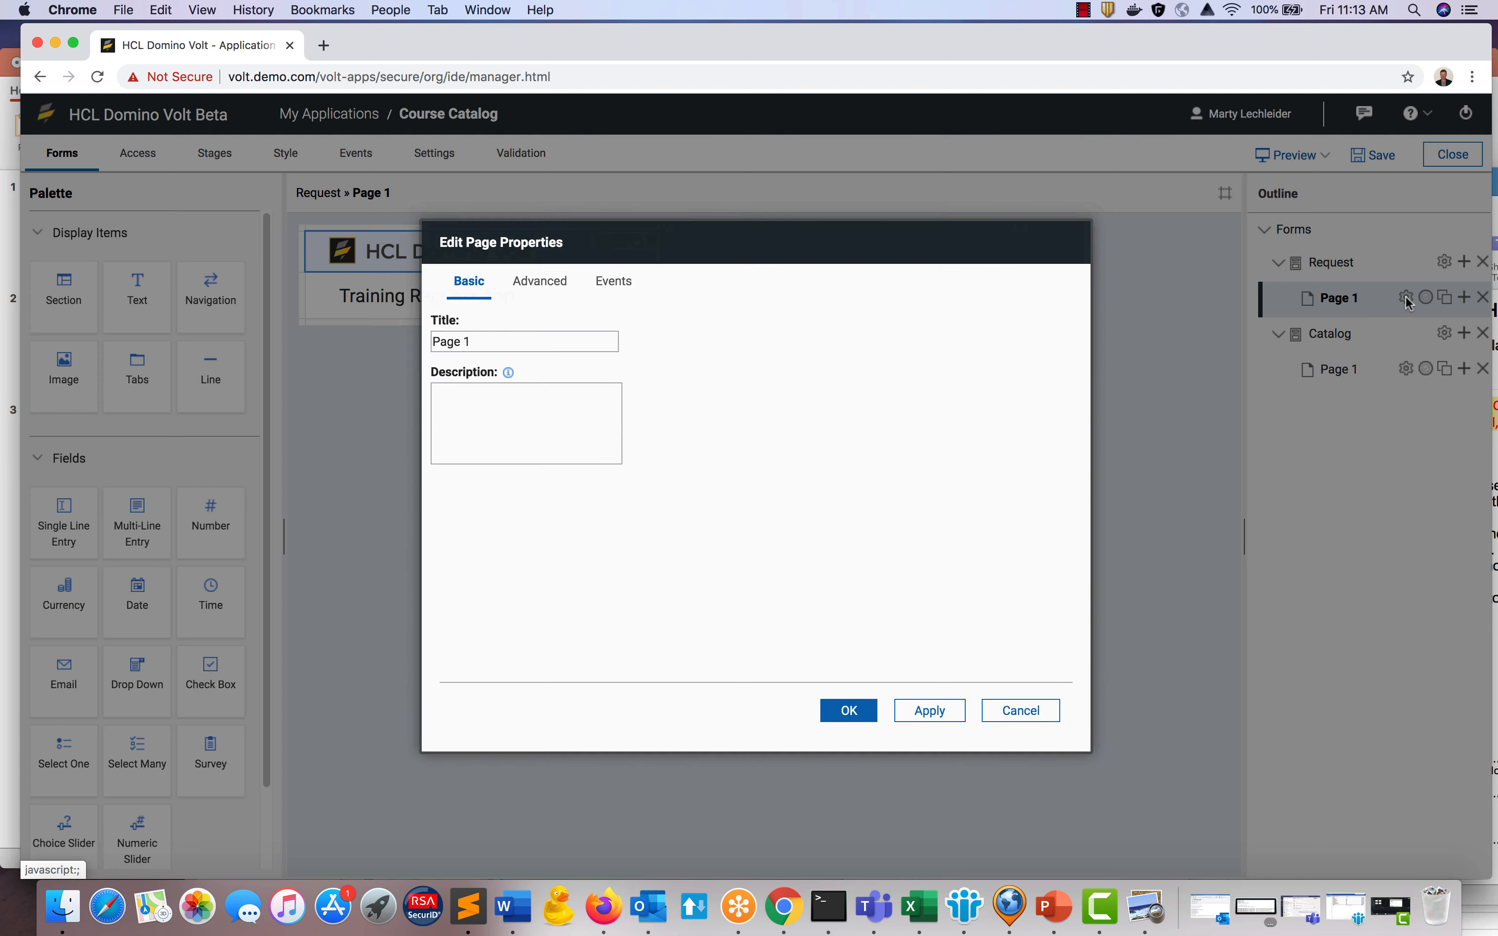
left_click(542, 282)
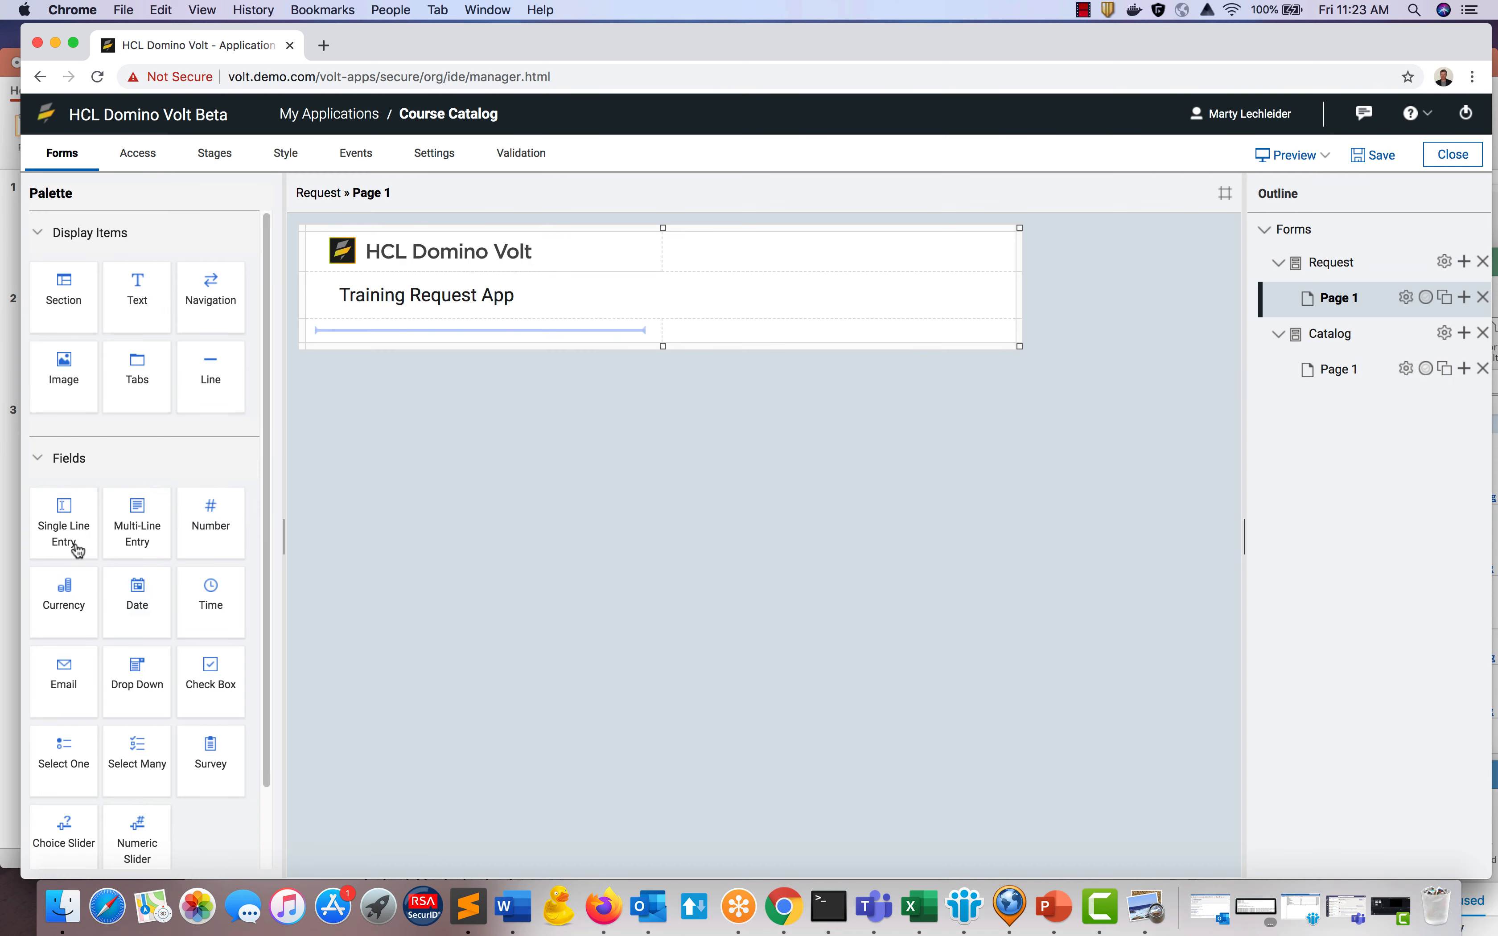
Add a full-width Single Line Entry field titled Name below the heading.
left_click_drag(67, 536, 399, 331)
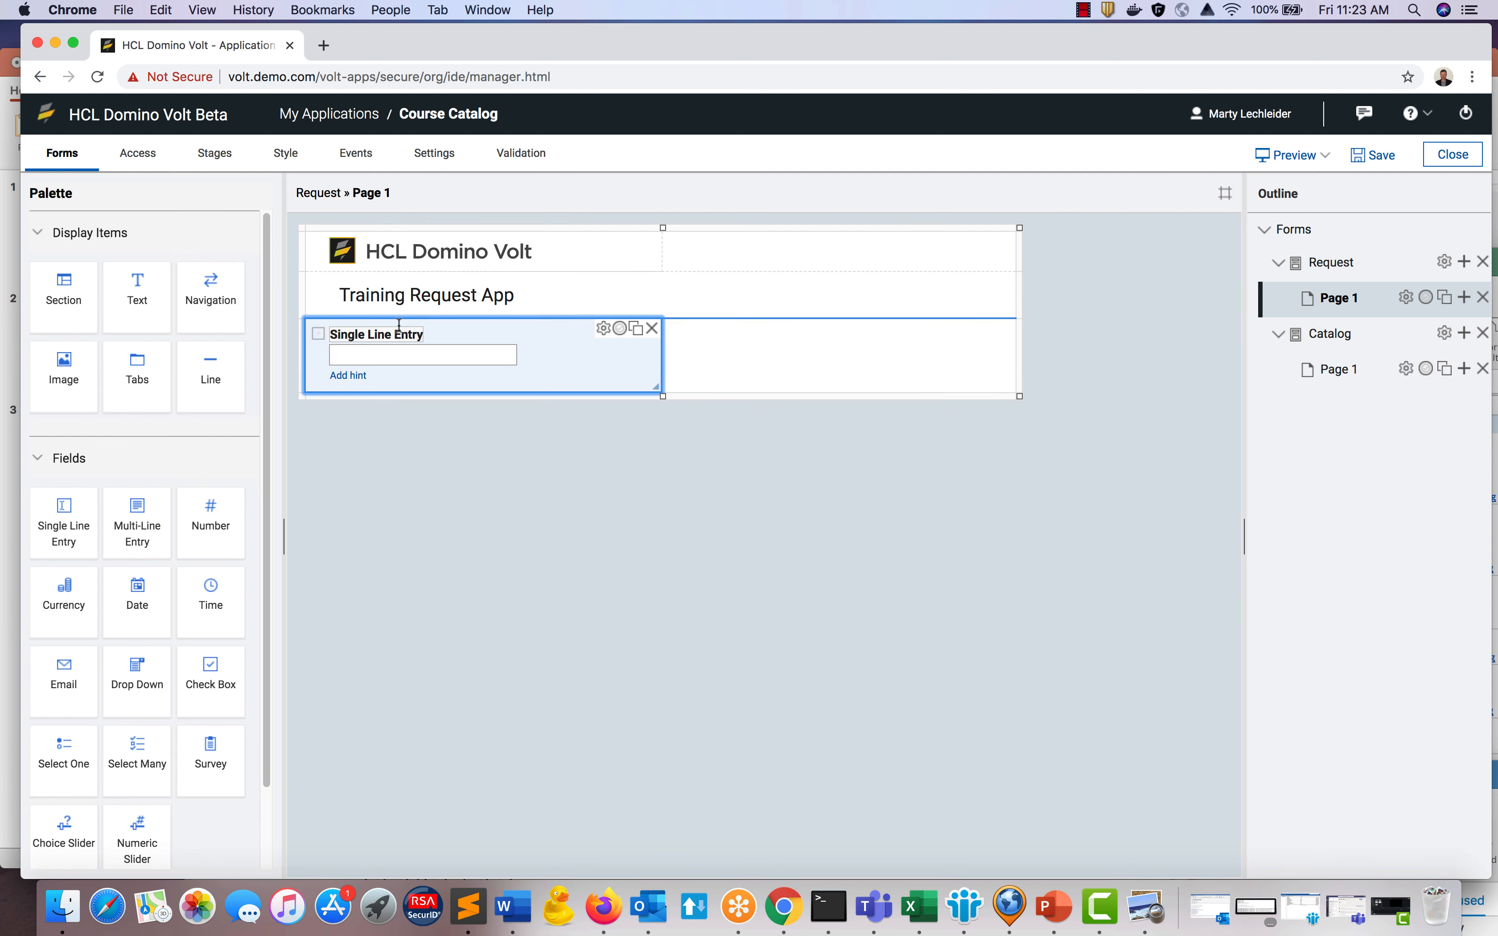
left_click(605, 328)
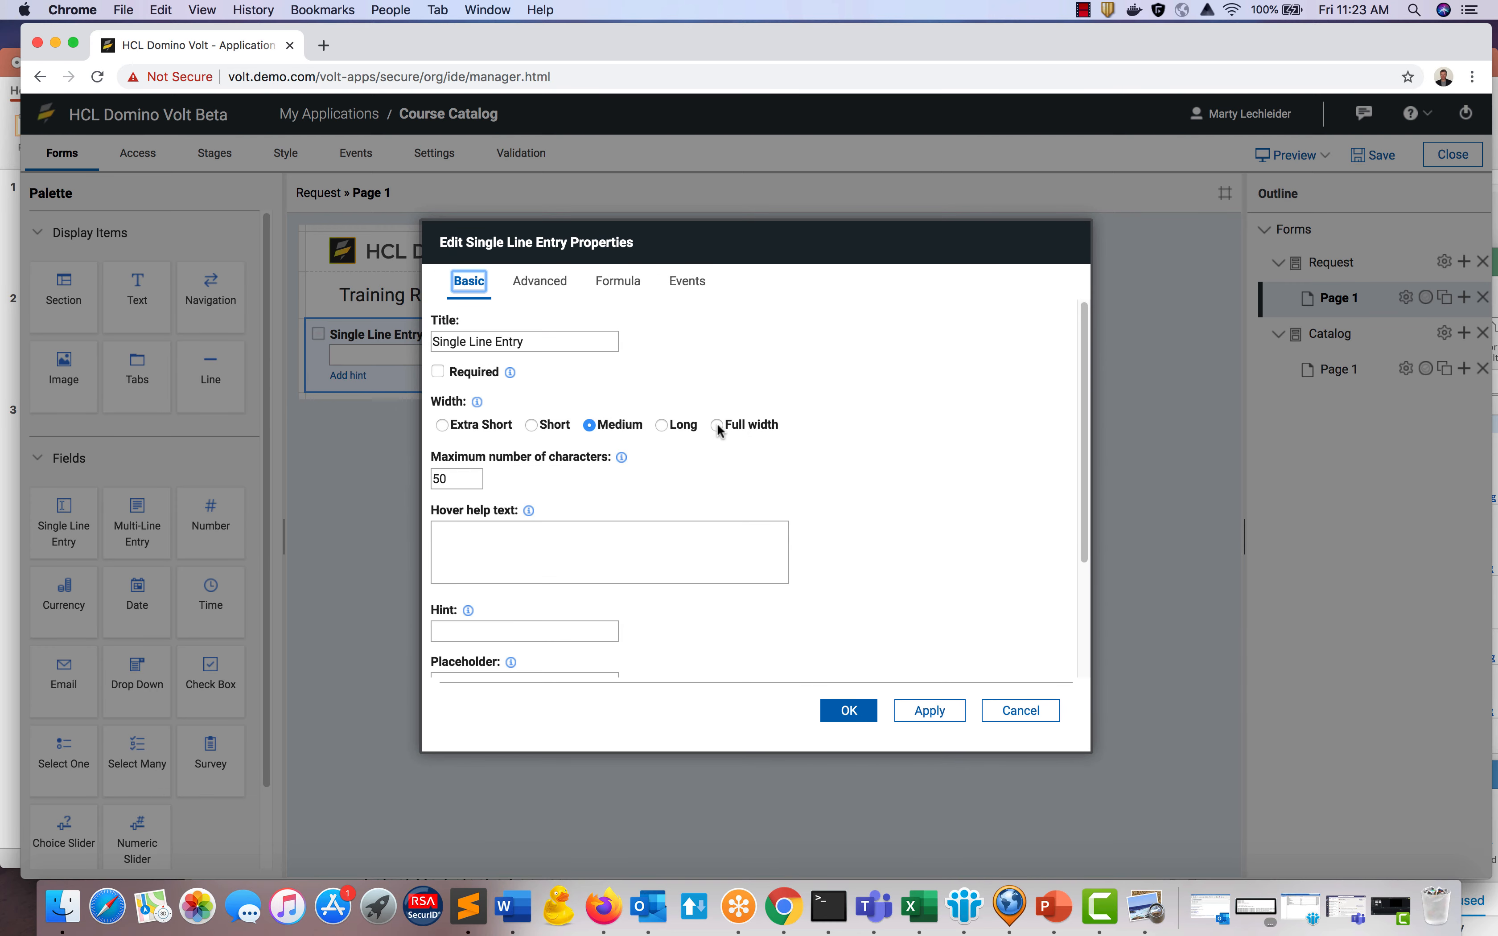
left_click(717, 425)
left_click_drag(561, 341, 436, 344)
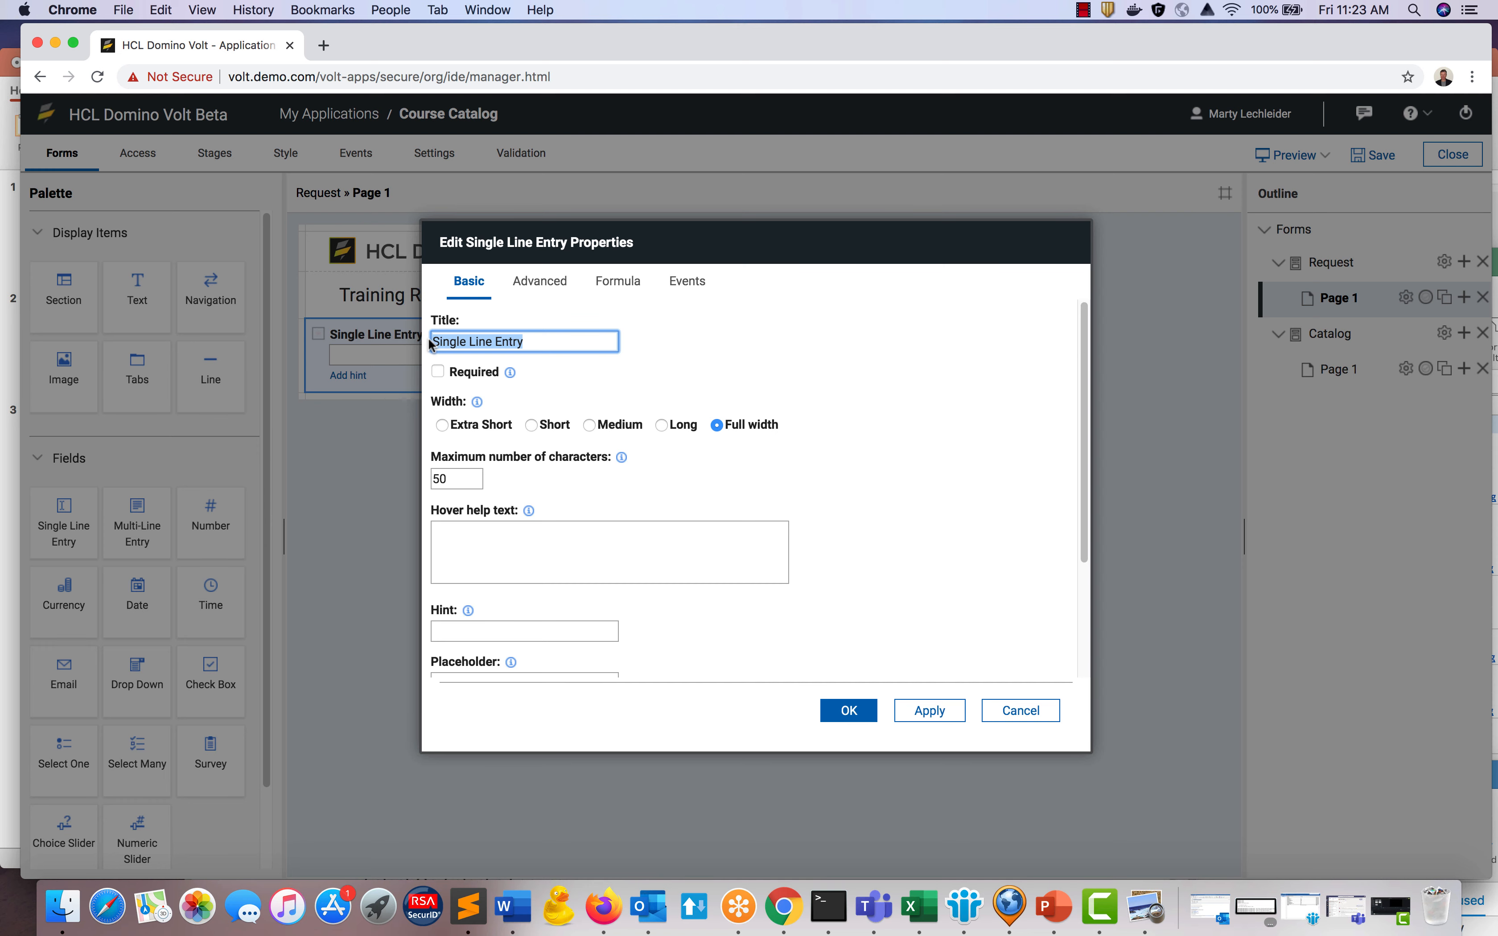
type("Name")
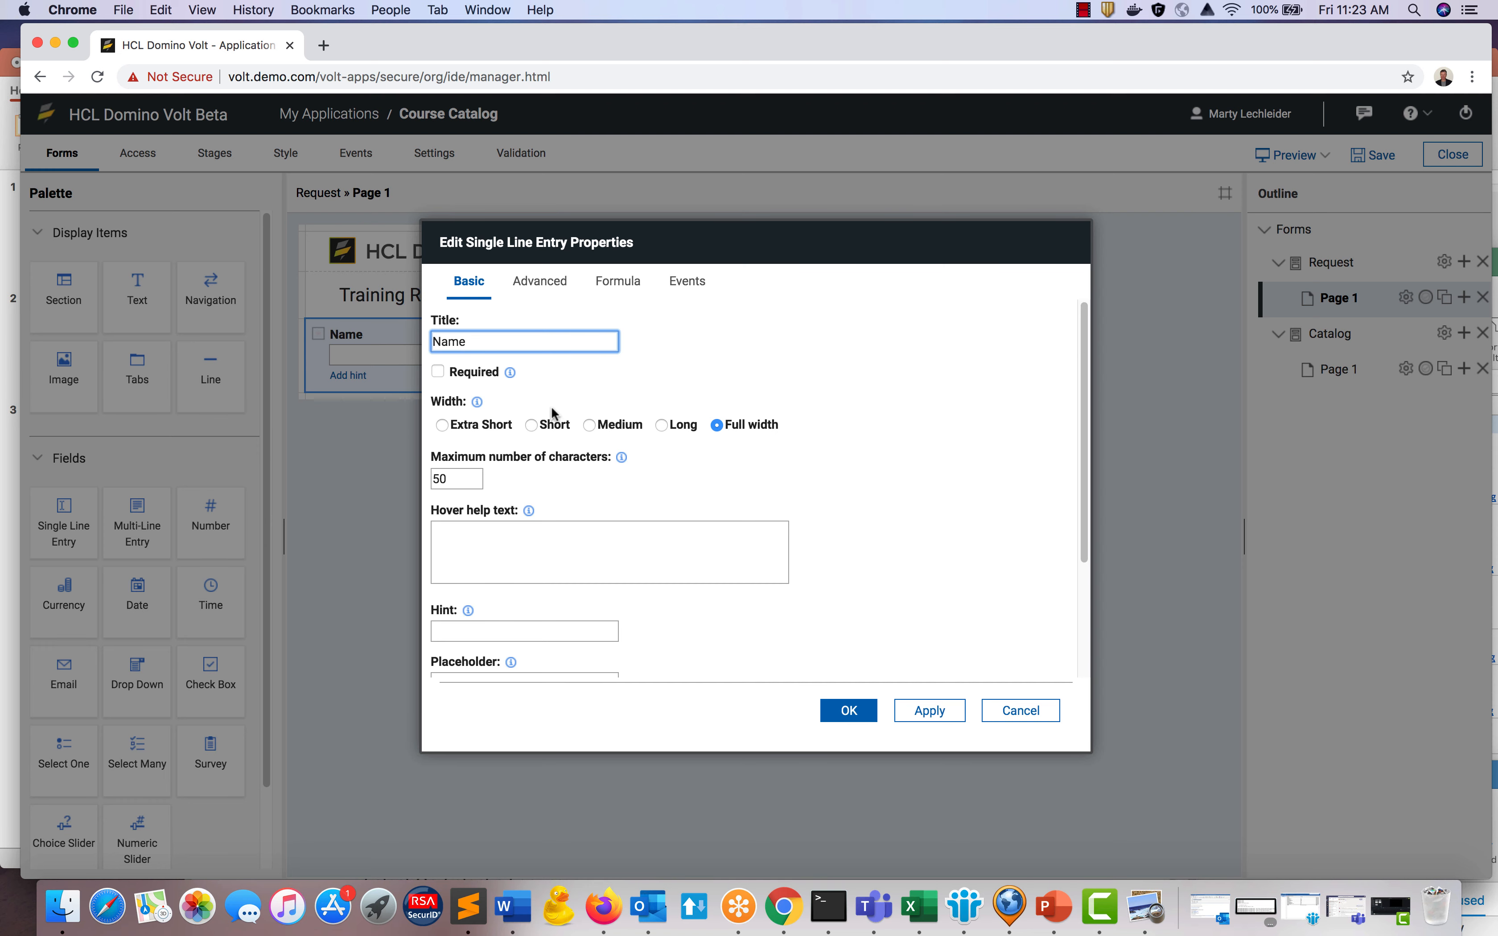
left_click(837, 710)
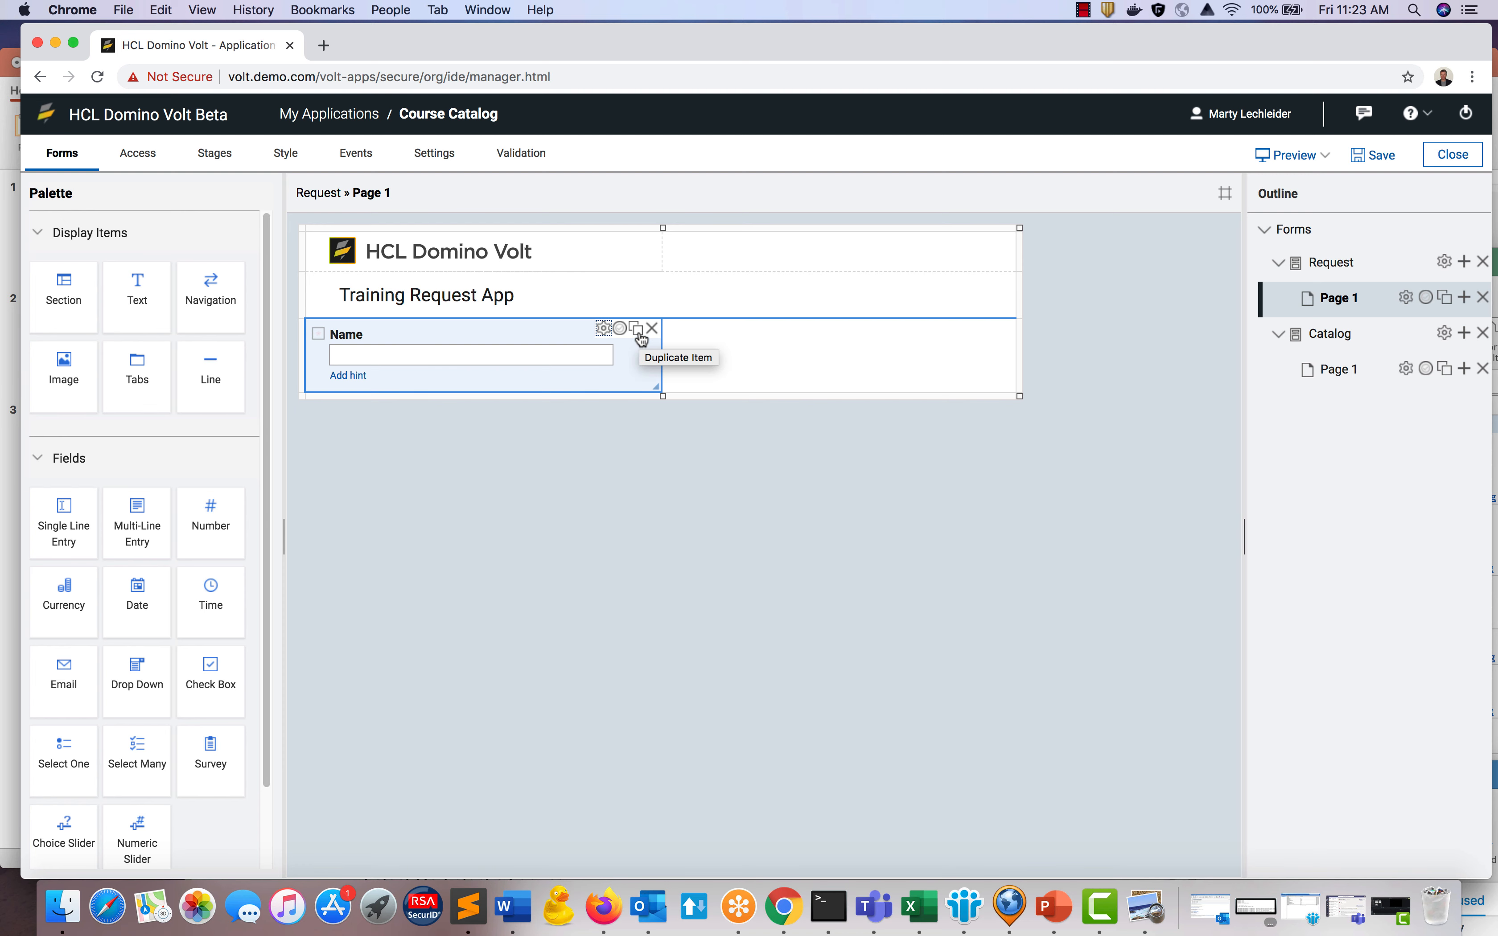
Duplicate the Name field and relabel the copy Manager Name.
left_click(638, 330)
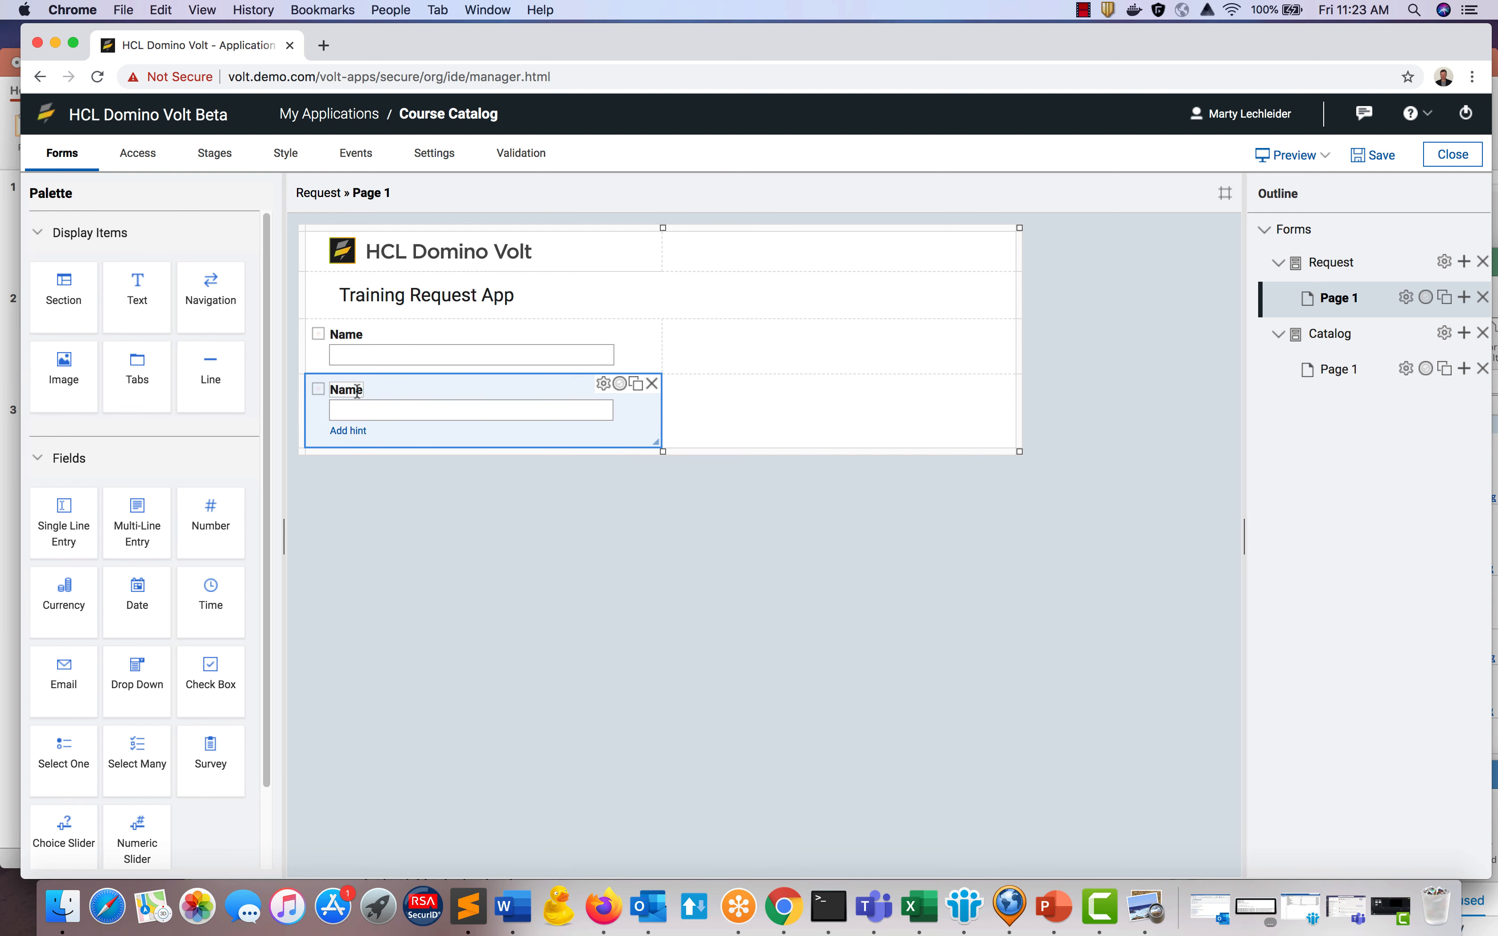
double_click(356, 390)
left_click(333, 390)
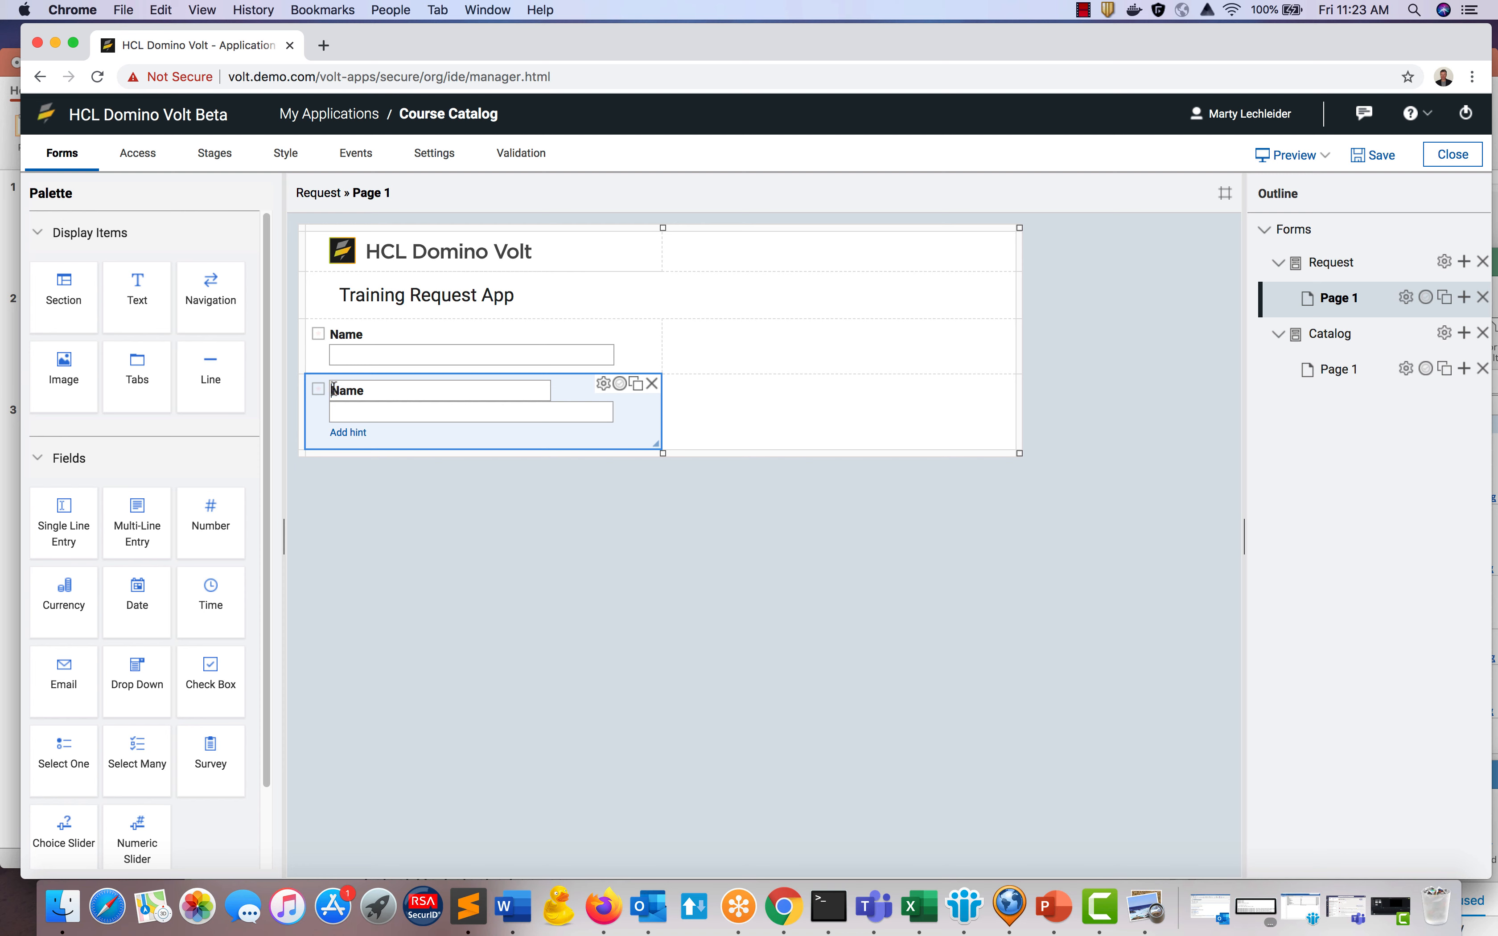
type("Manager")
left_click(779, 356)
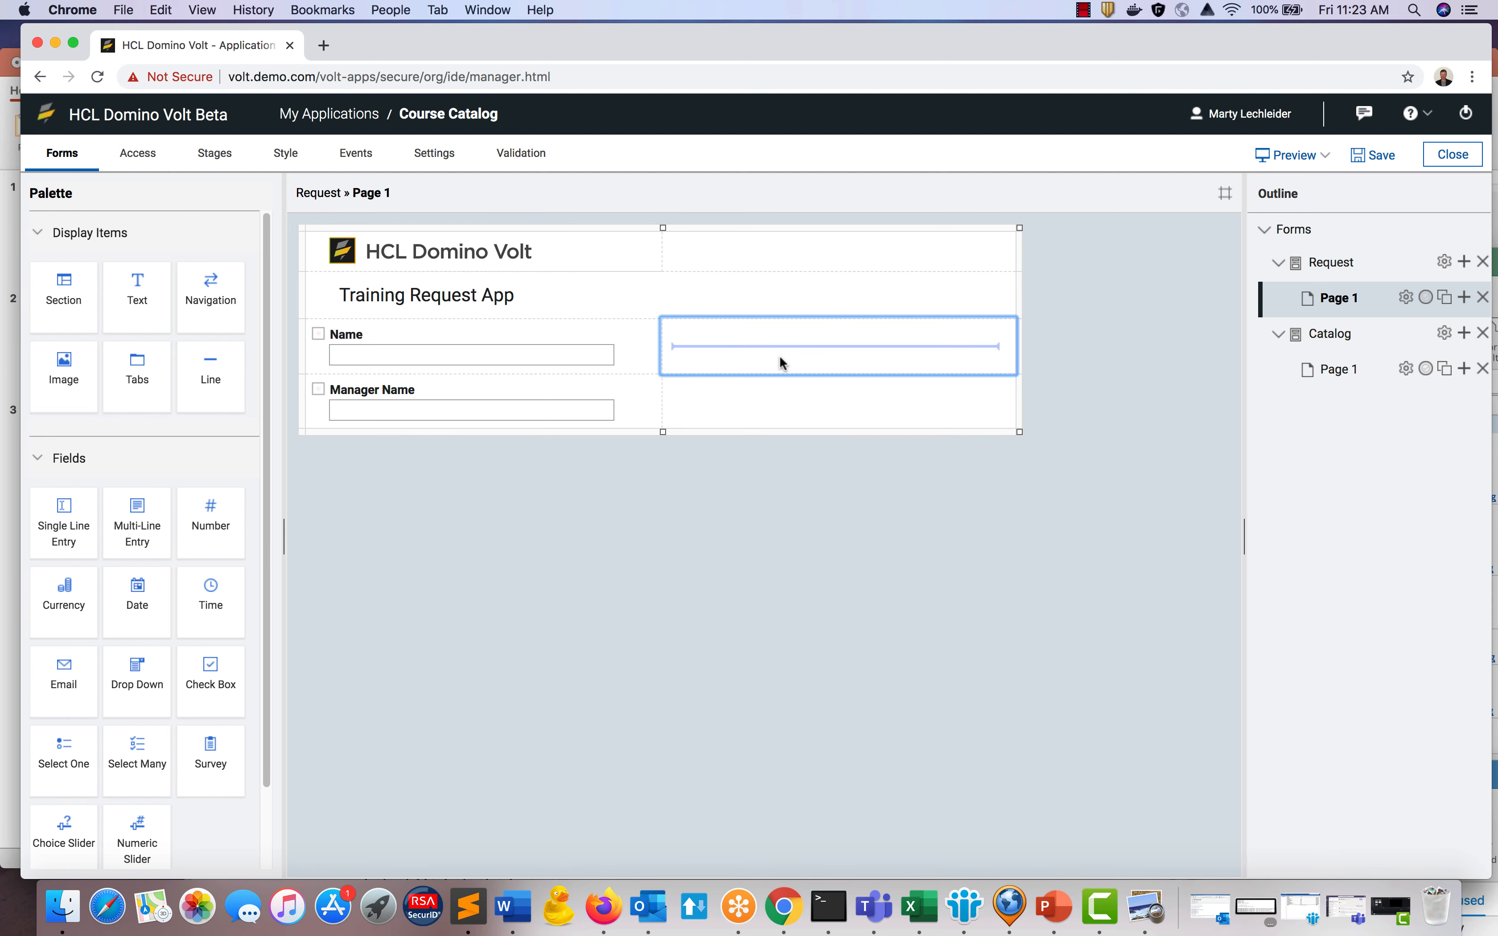
Add an Email field beside Name, then duplicate it and relabel the copy 'Manager Email'.
left_click(62, 687)
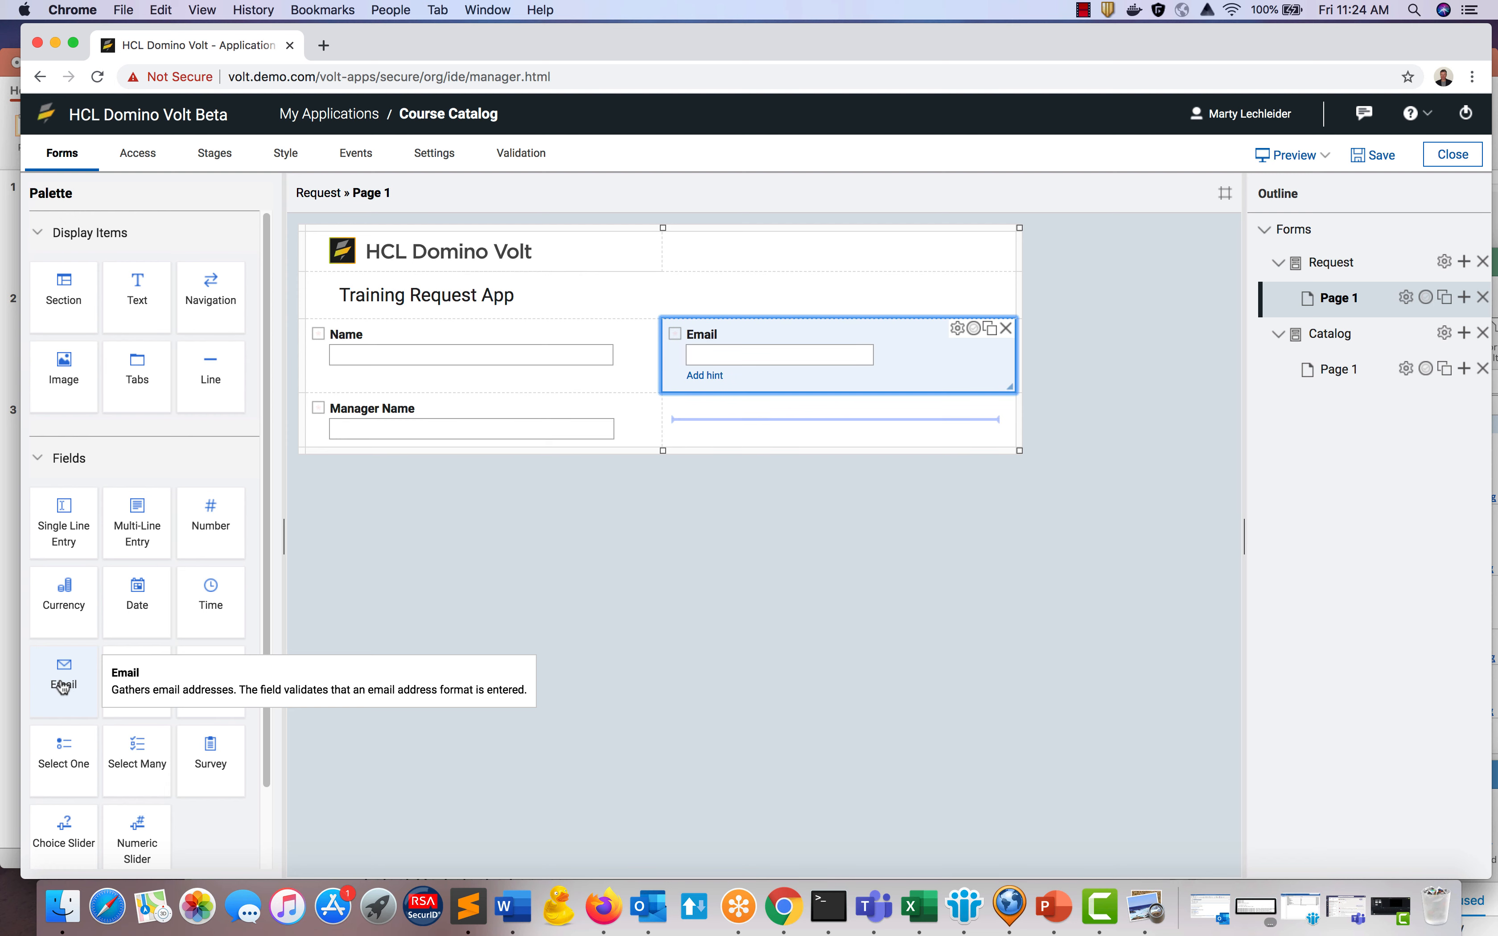
left_click(990, 330)
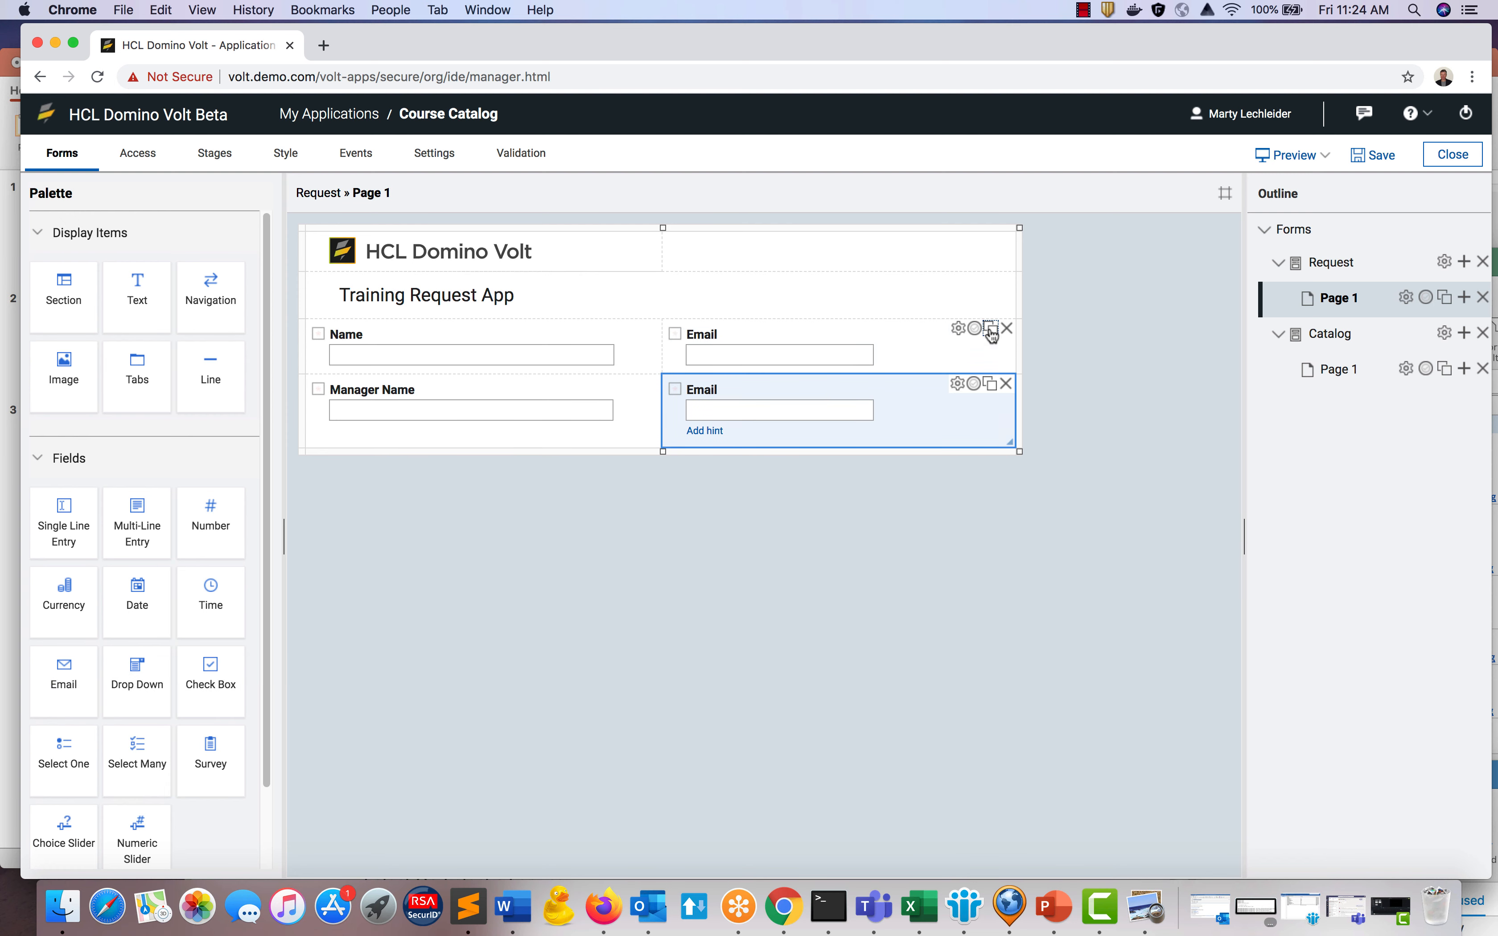
left_click(693, 386)
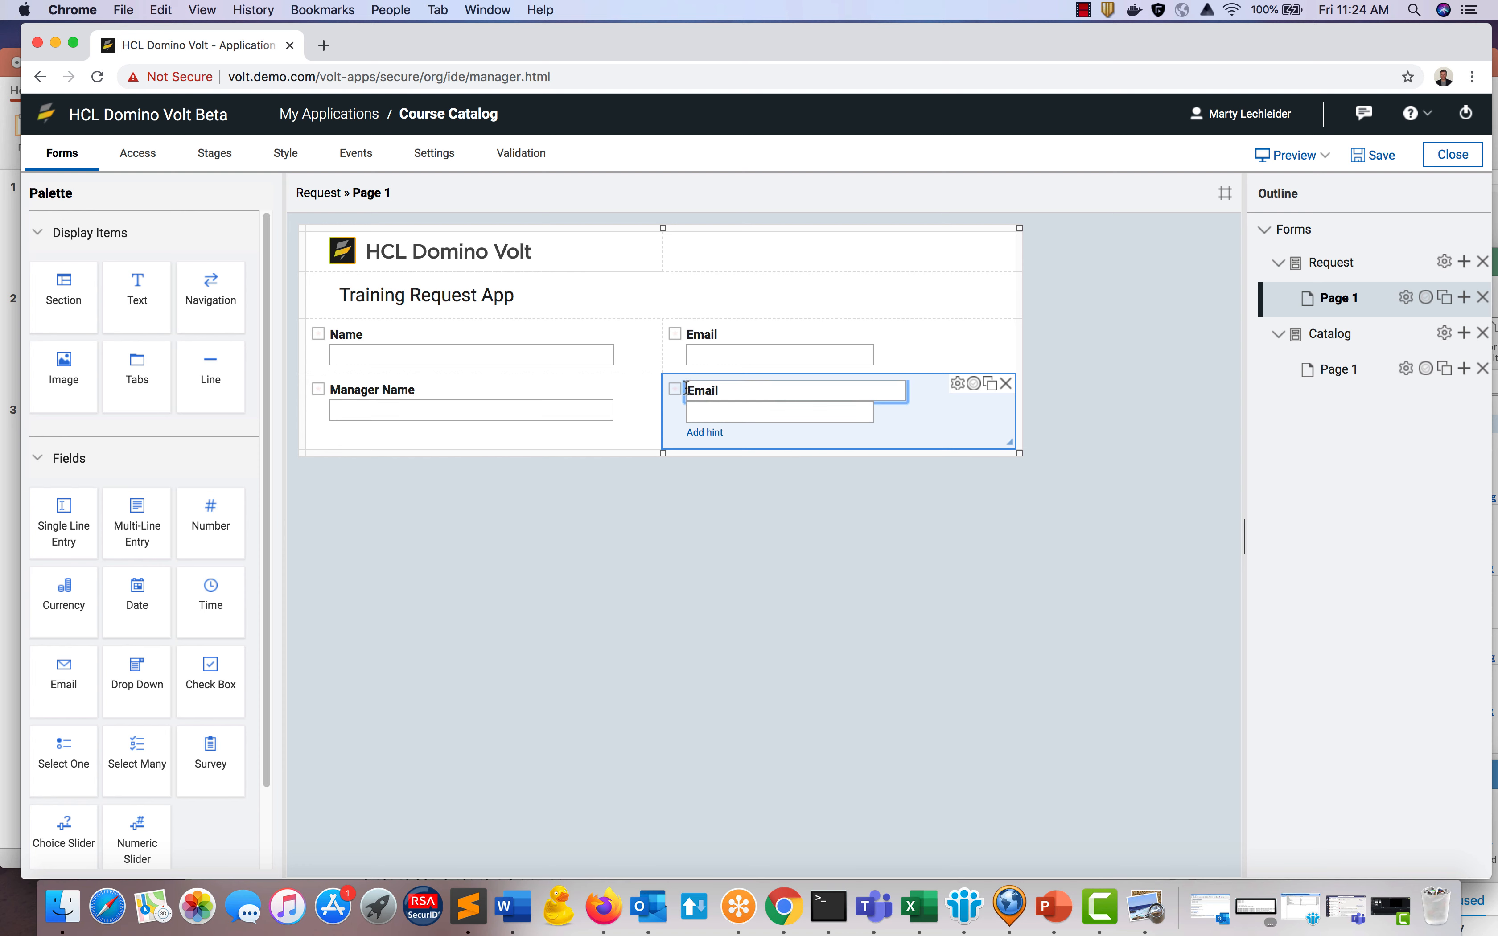
left_click(690, 389)
type("Manager")
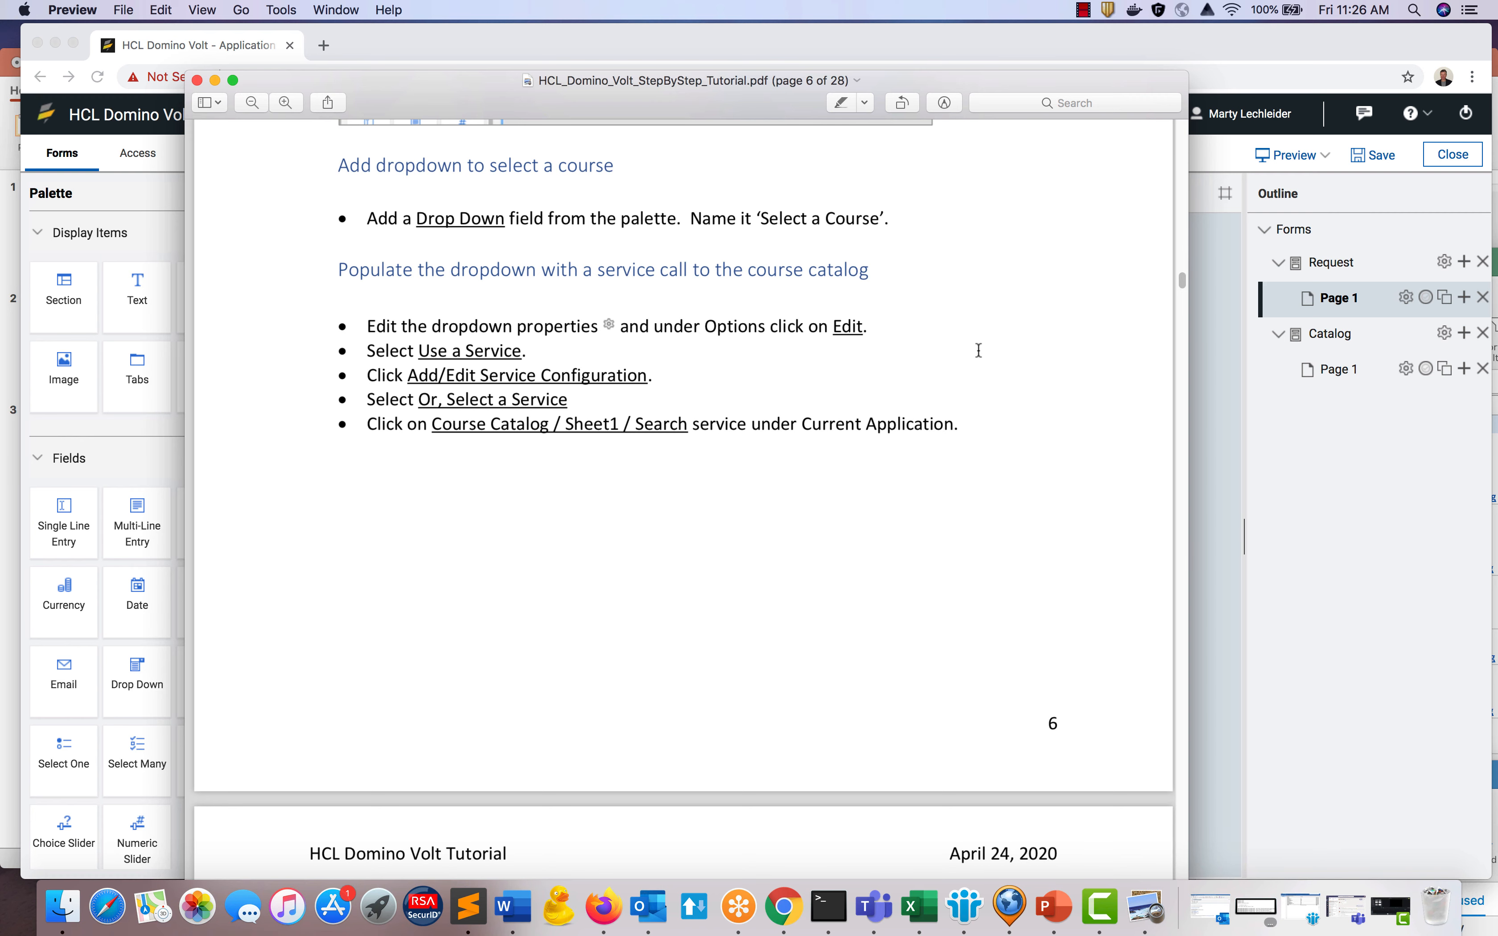
left_click(1210, 551)
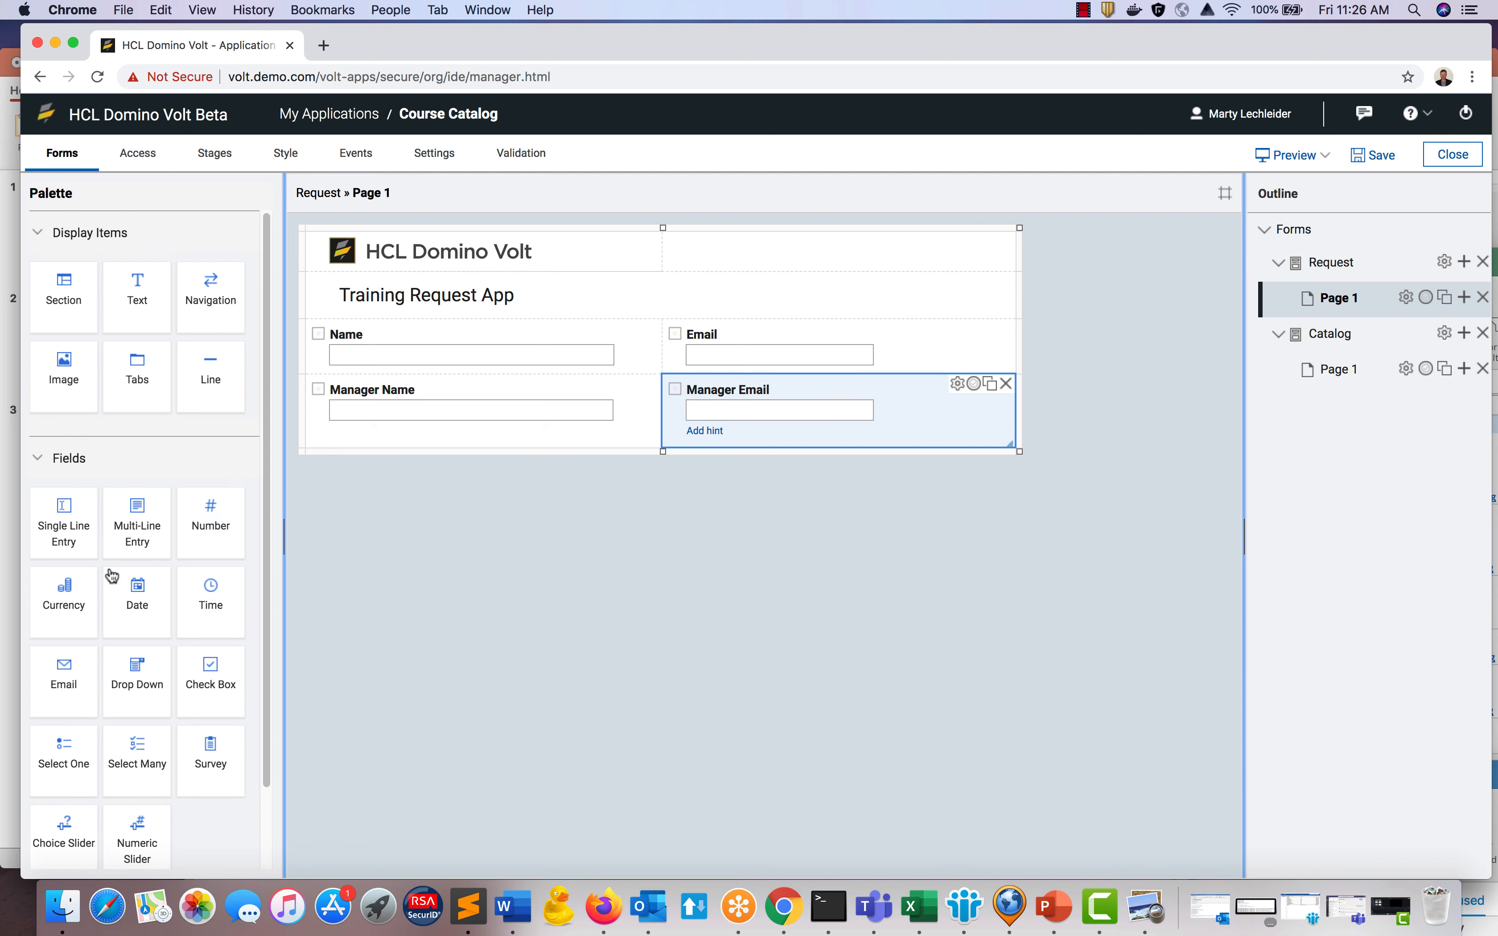
Add a drop-down below Manager Name and label it 'Select a Course'.
left_click_drag(126, 692, 429, 427)
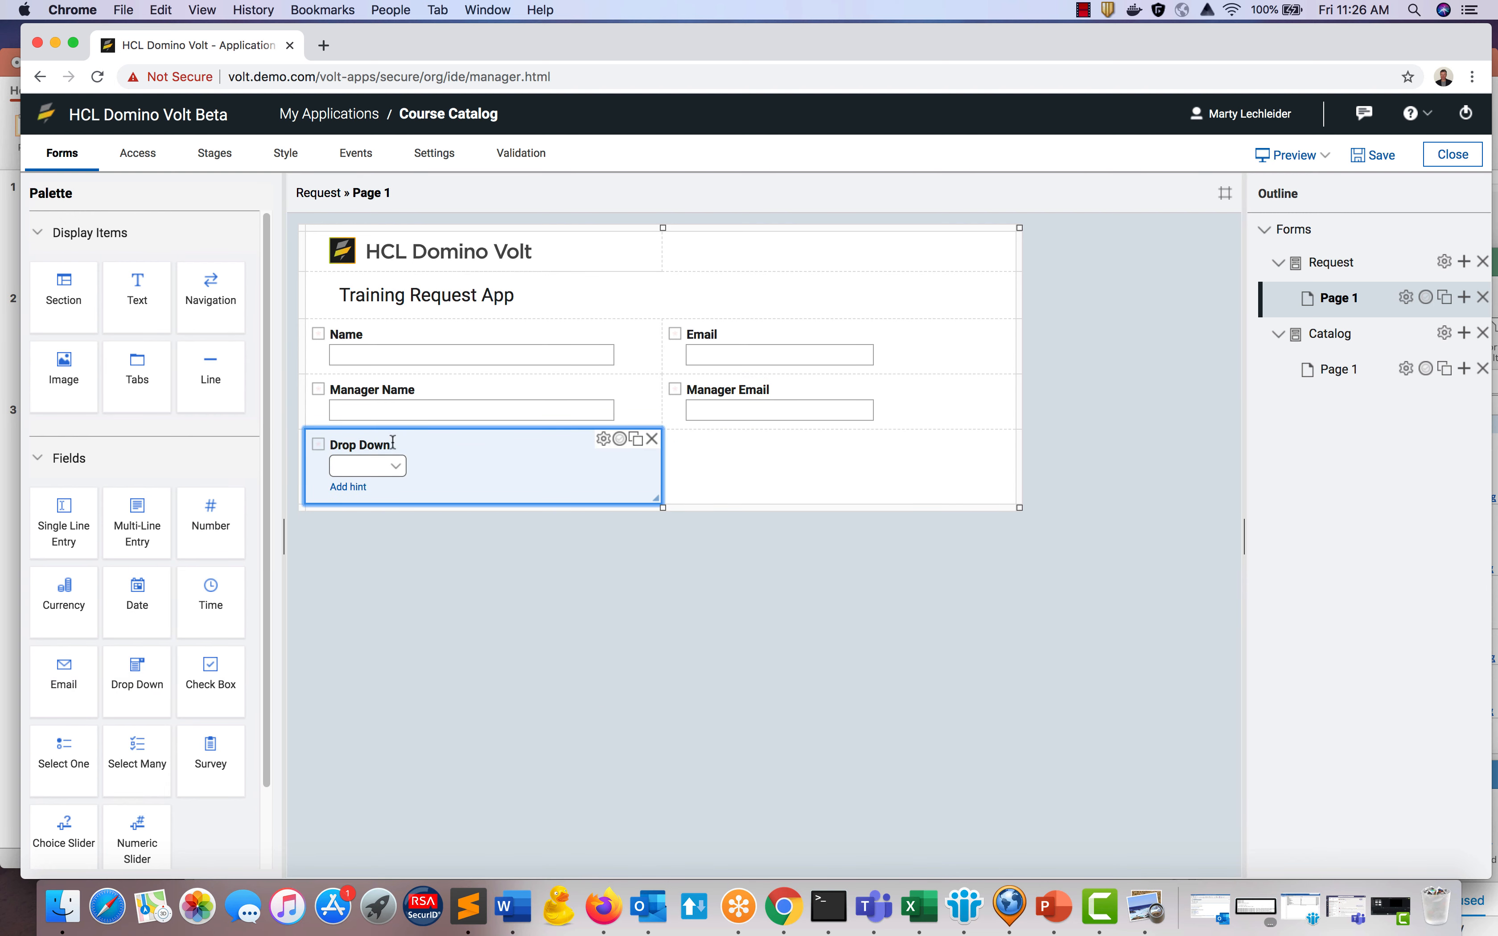
left_click(364, 447)
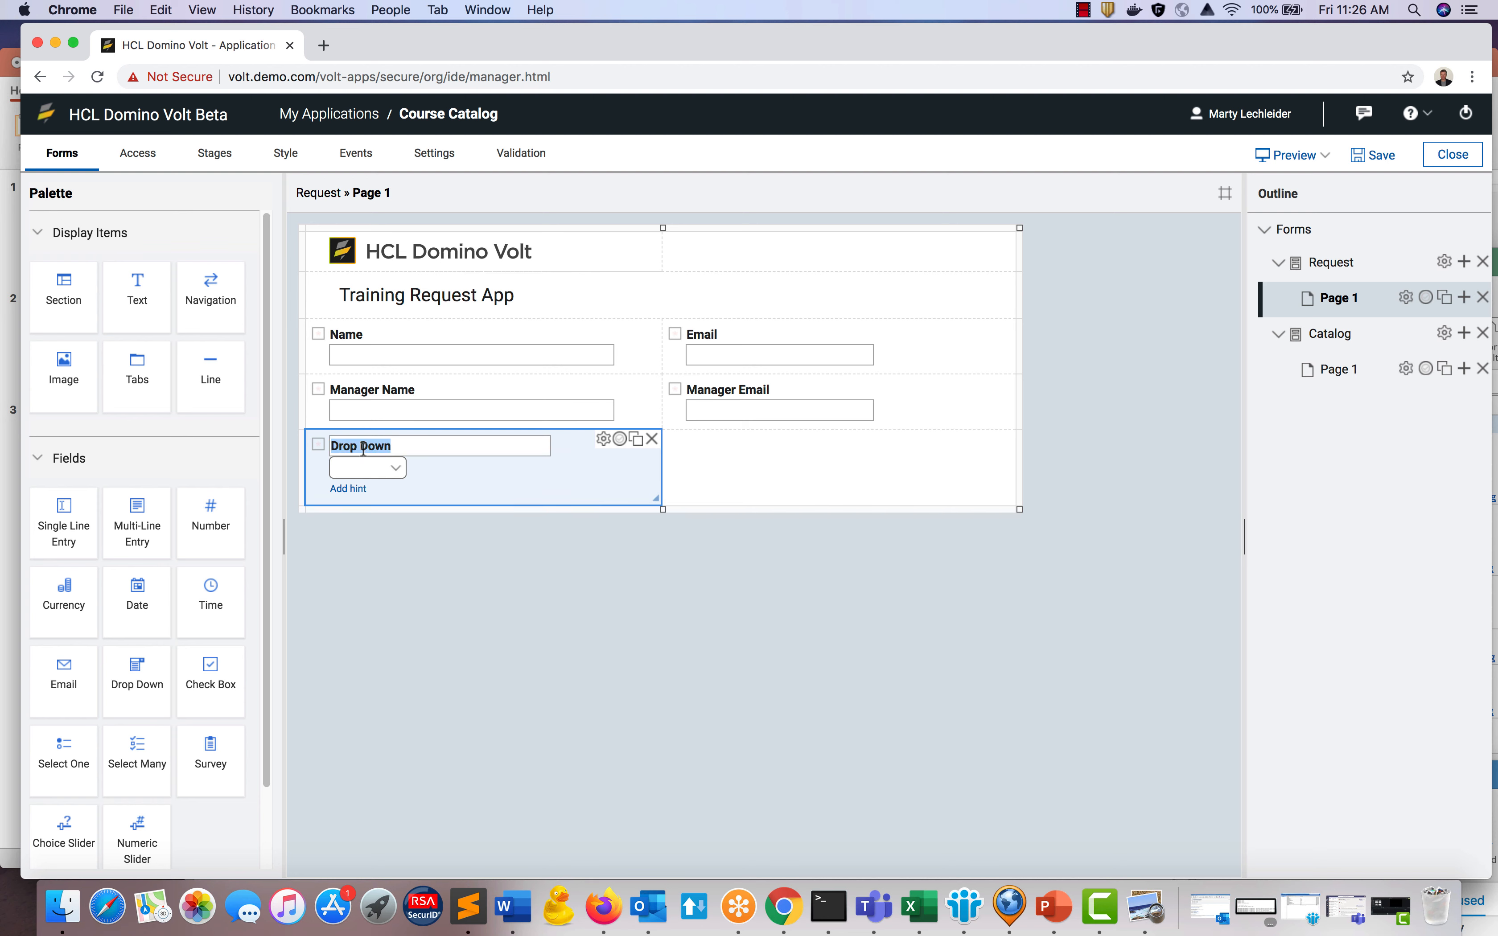
type("Select a Course")
left_click(582, 483)
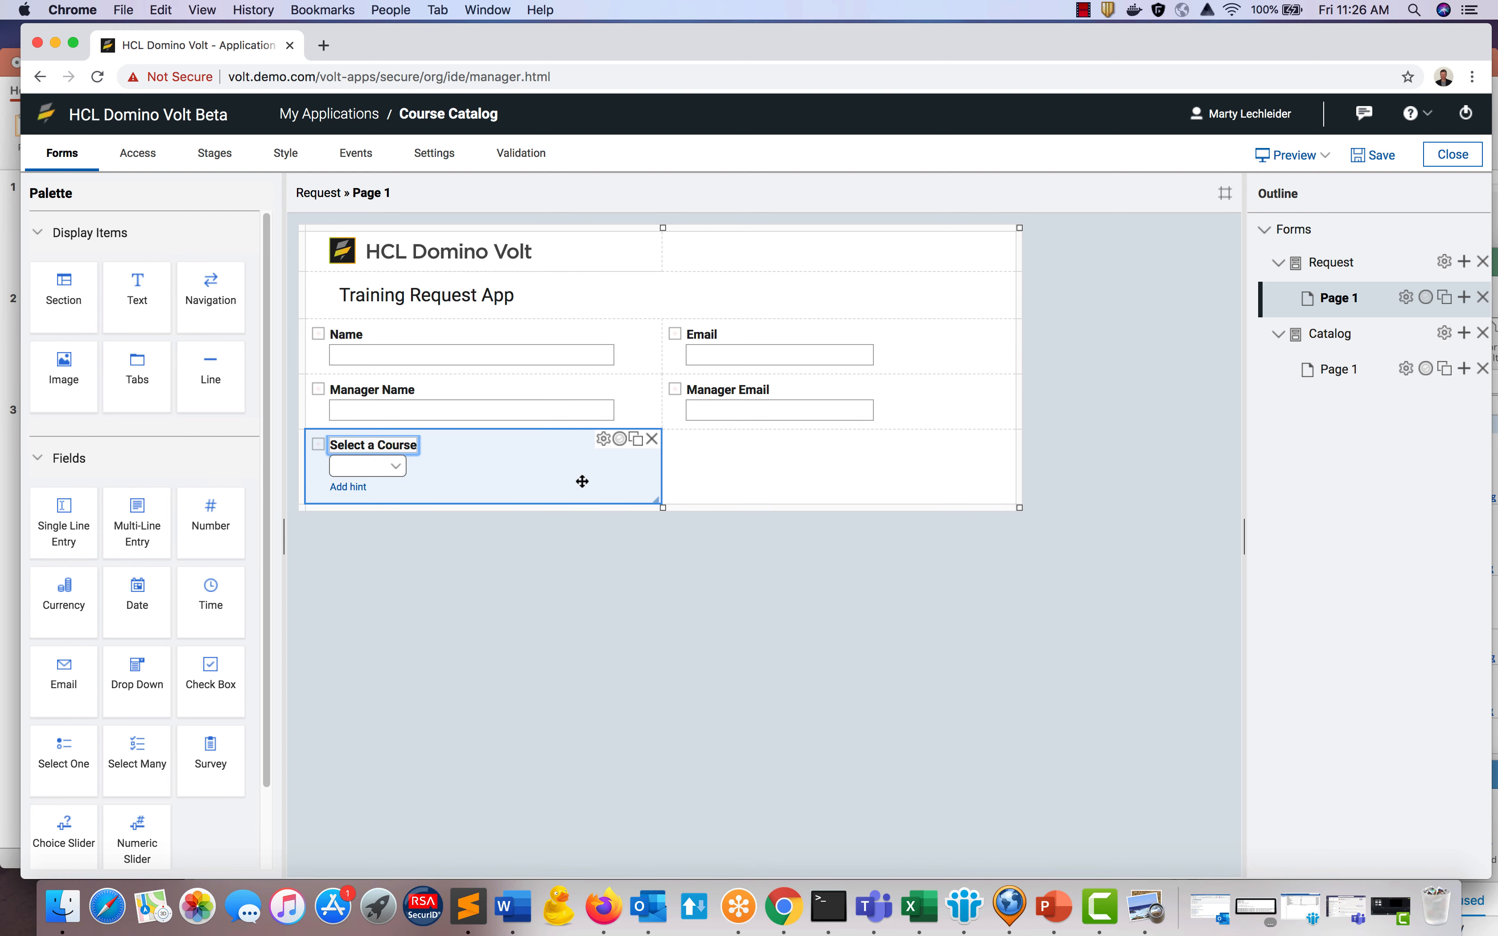
Set the drop-down's options to come from a service and begin the service configuration.
left_click(602, 439)
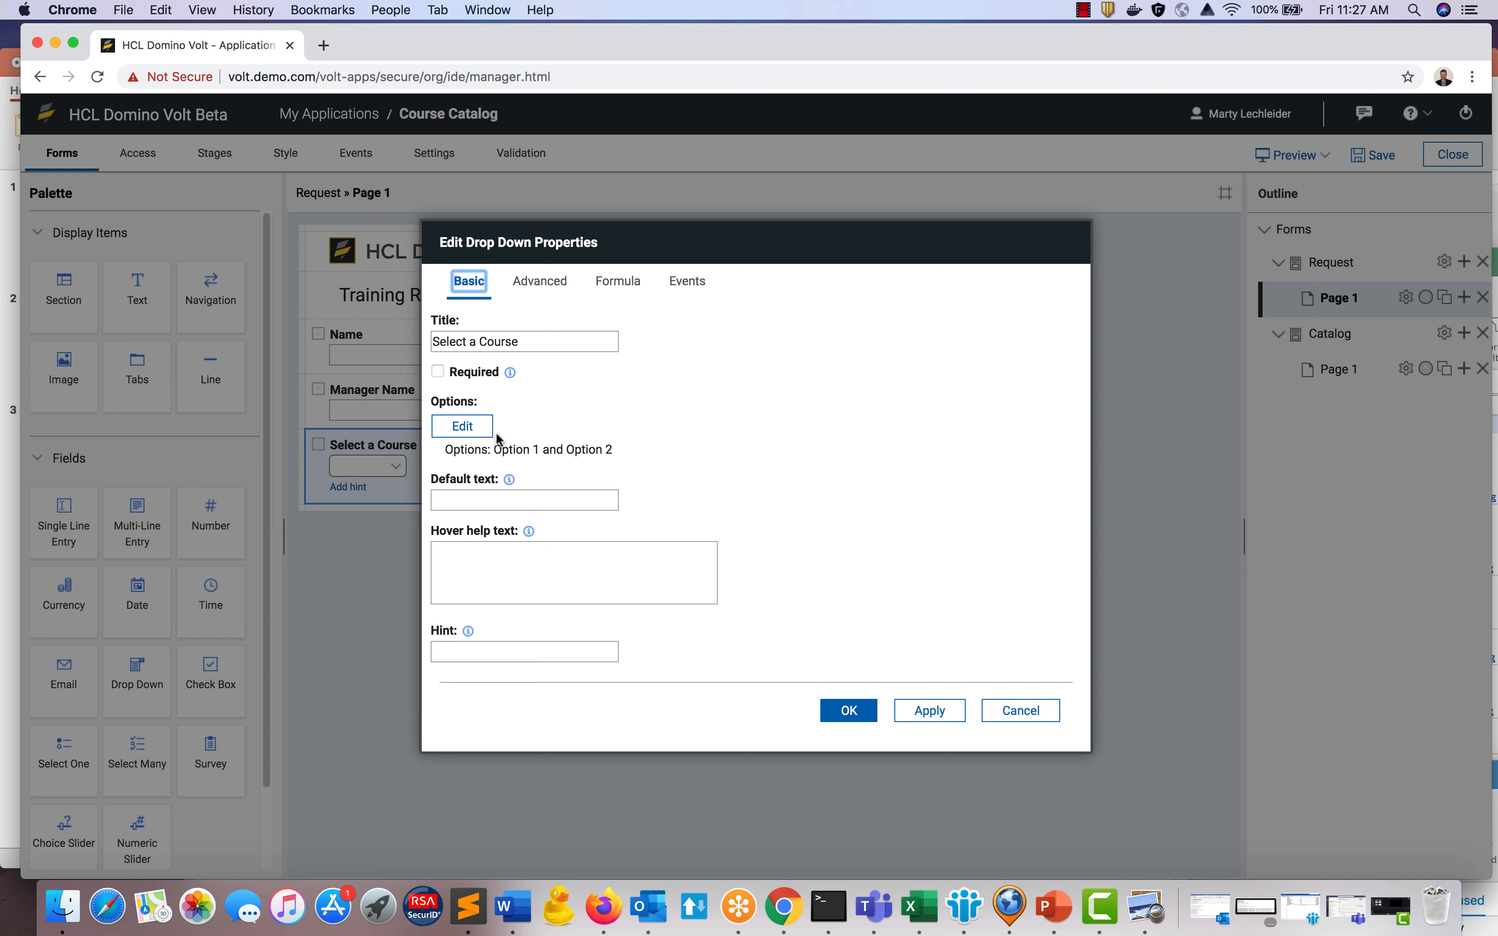
left_click(466, 431)
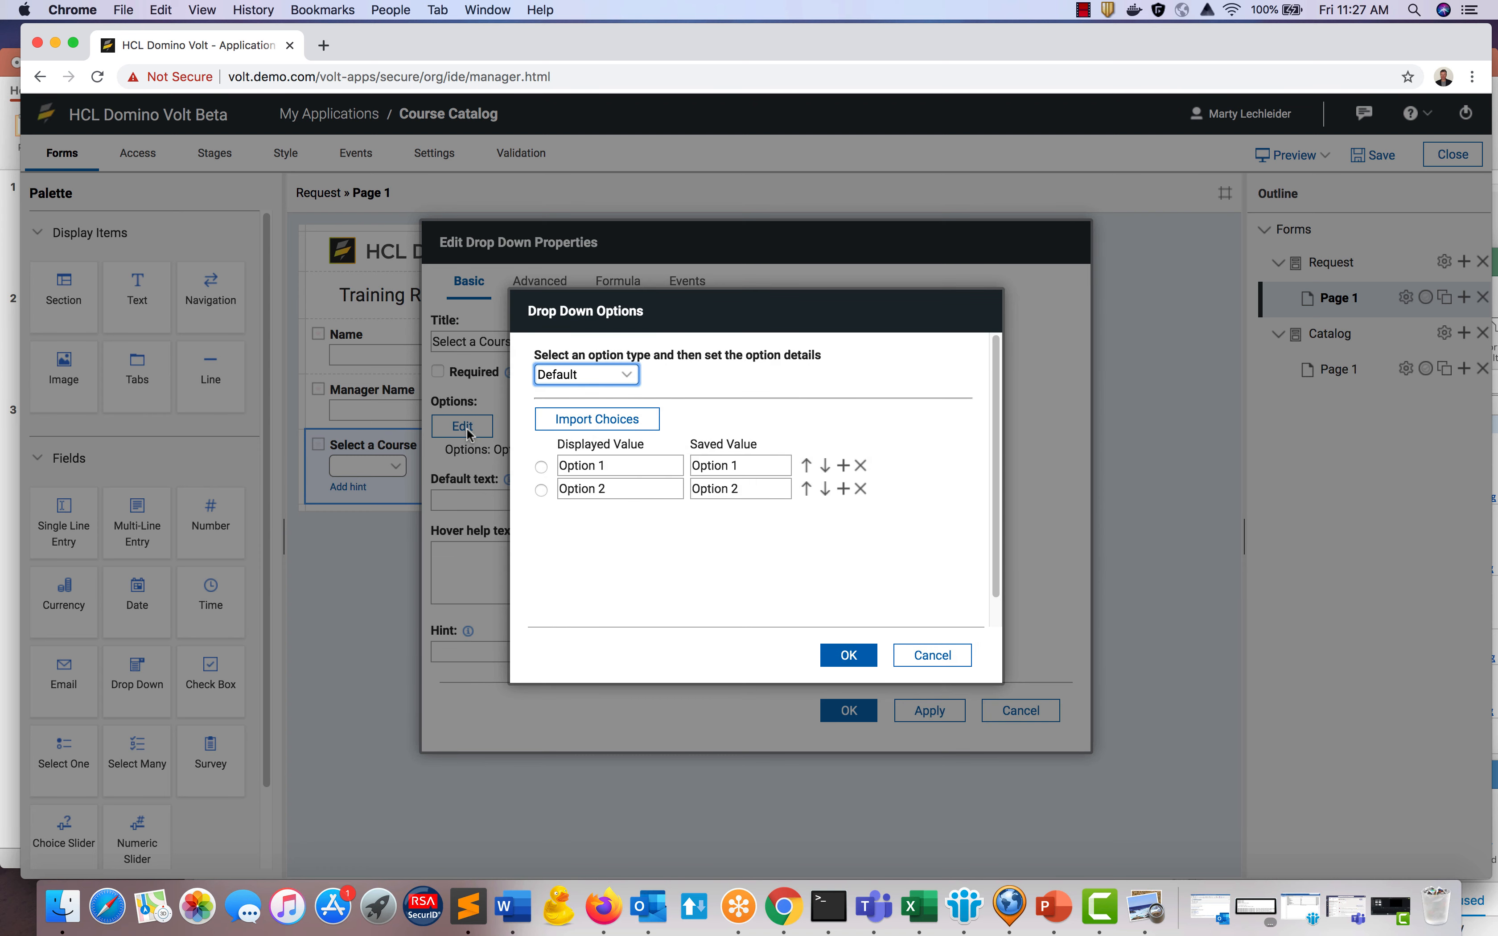
left_click(621, 379)
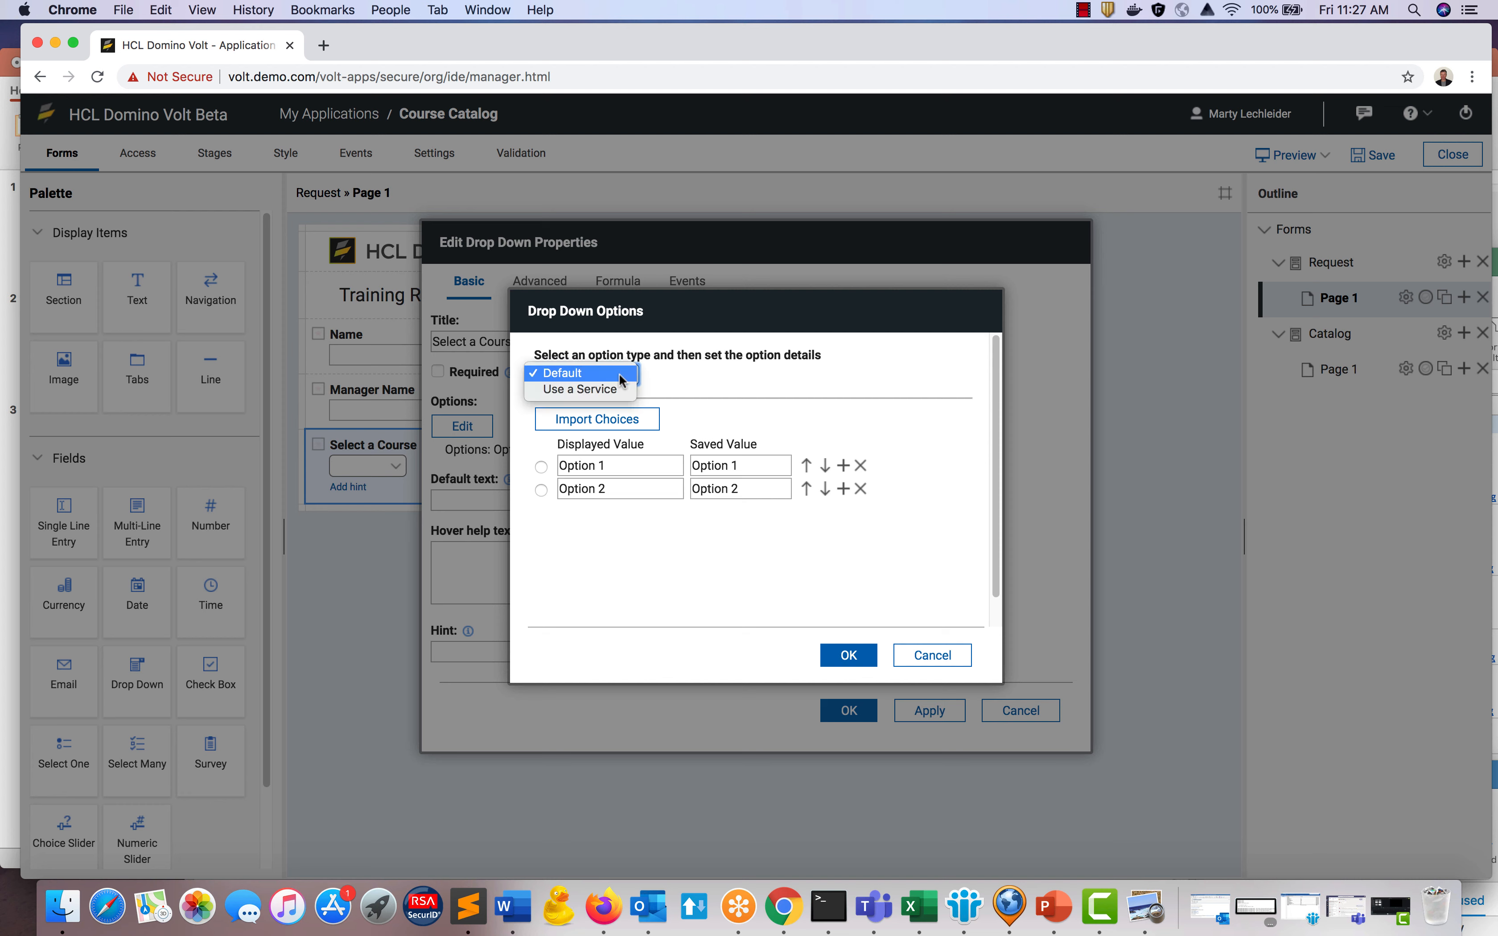
left_click(615, 389)
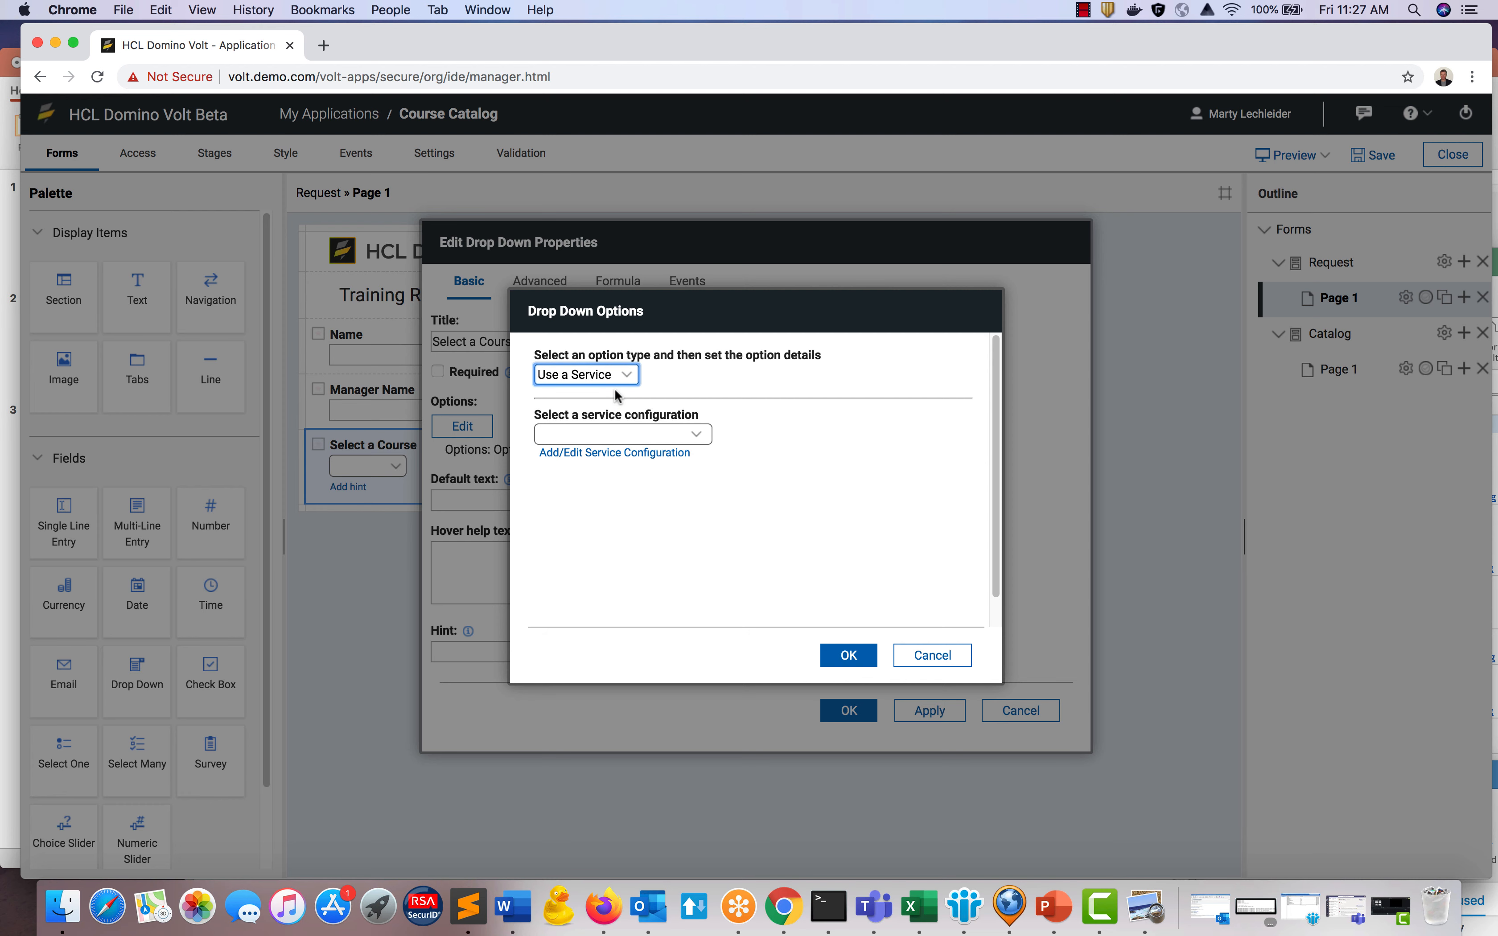
left_click(587, 454)
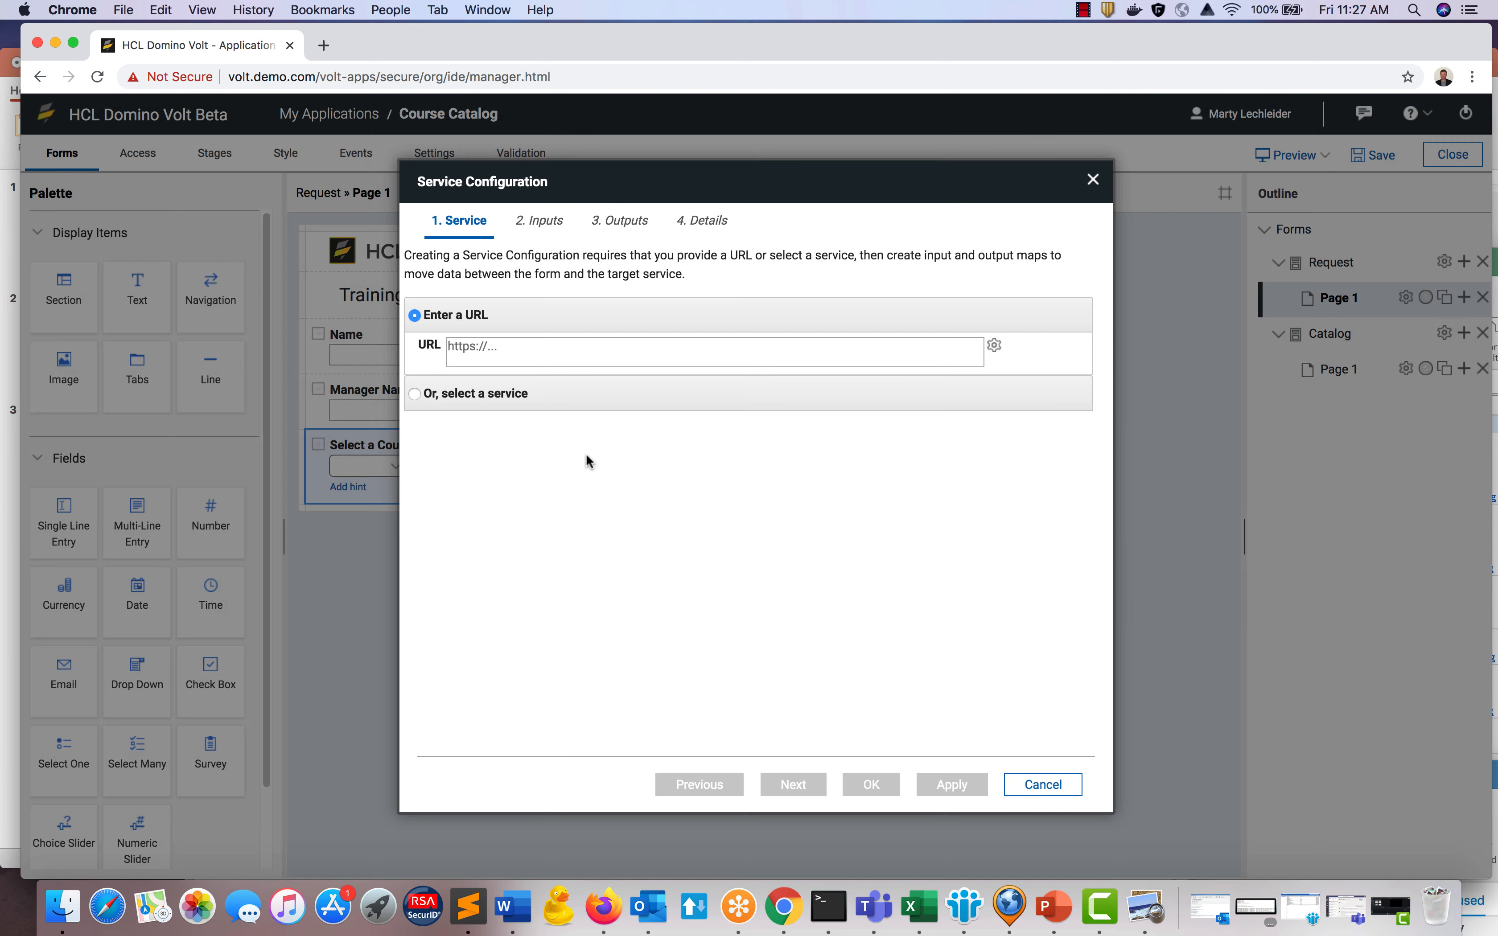
Bind the drop-down to the Course Catalog / Sheet1 / Search service and show its outputs.
left_click(418, 400)
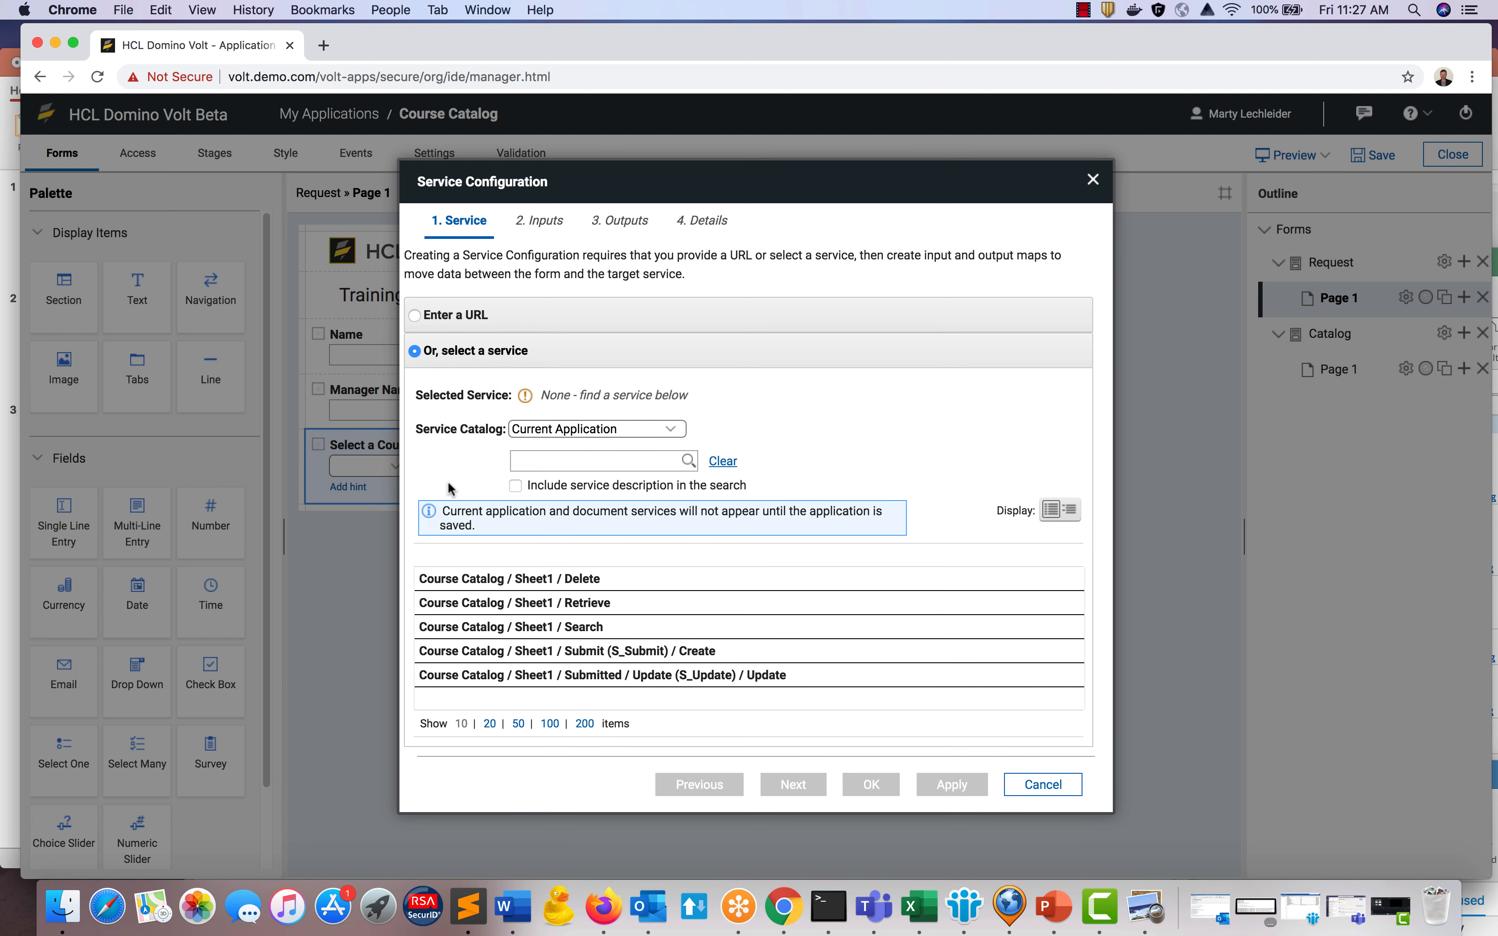
left_click(485, 630)
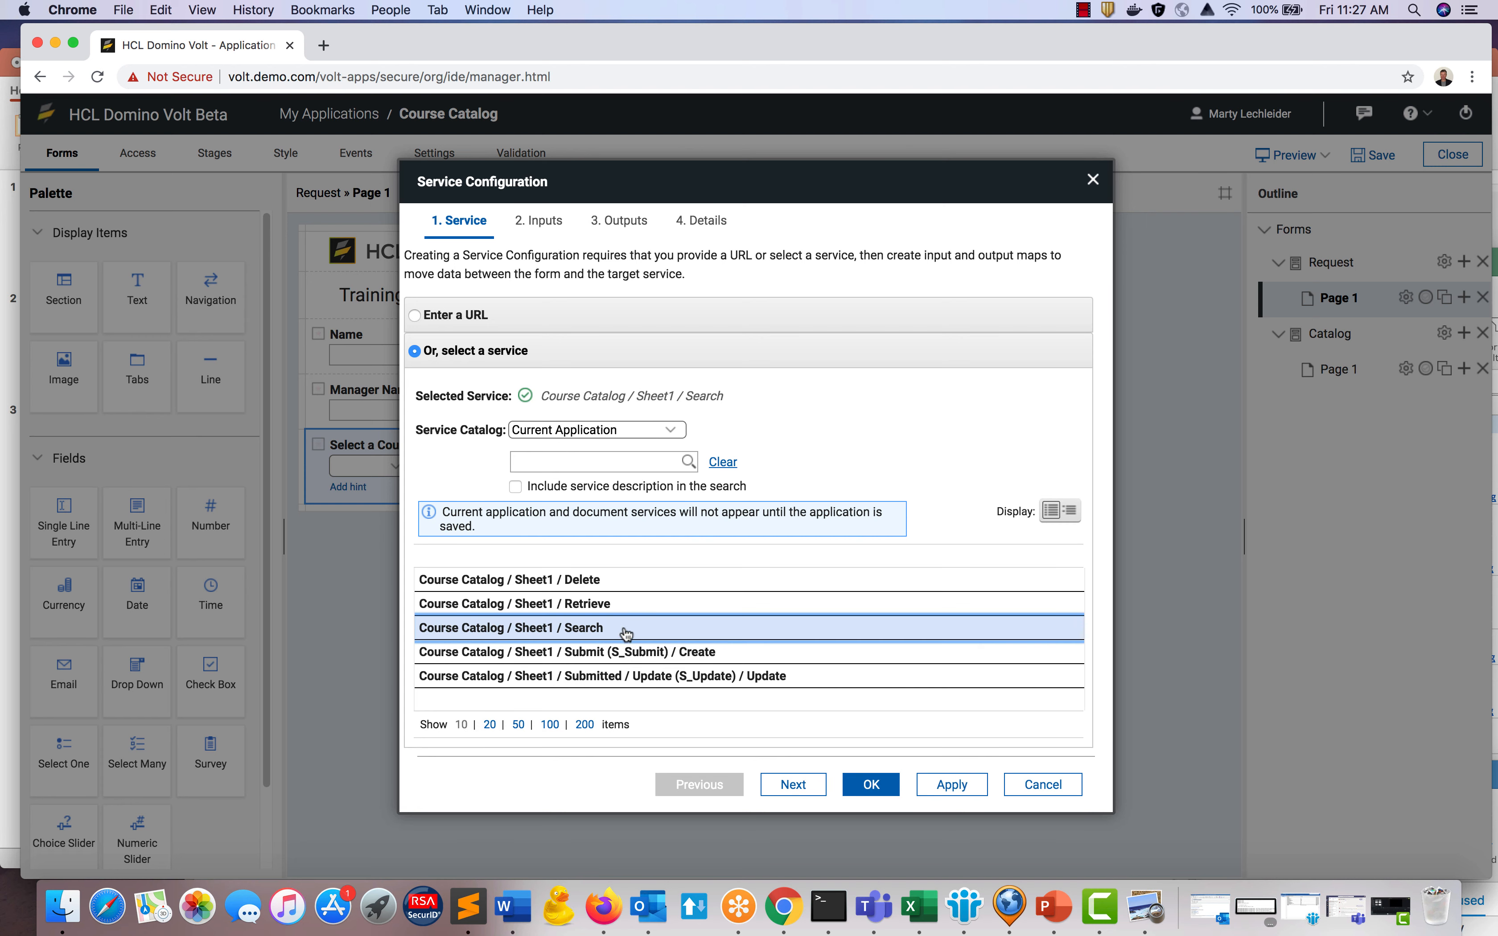
left_click(620, 220)
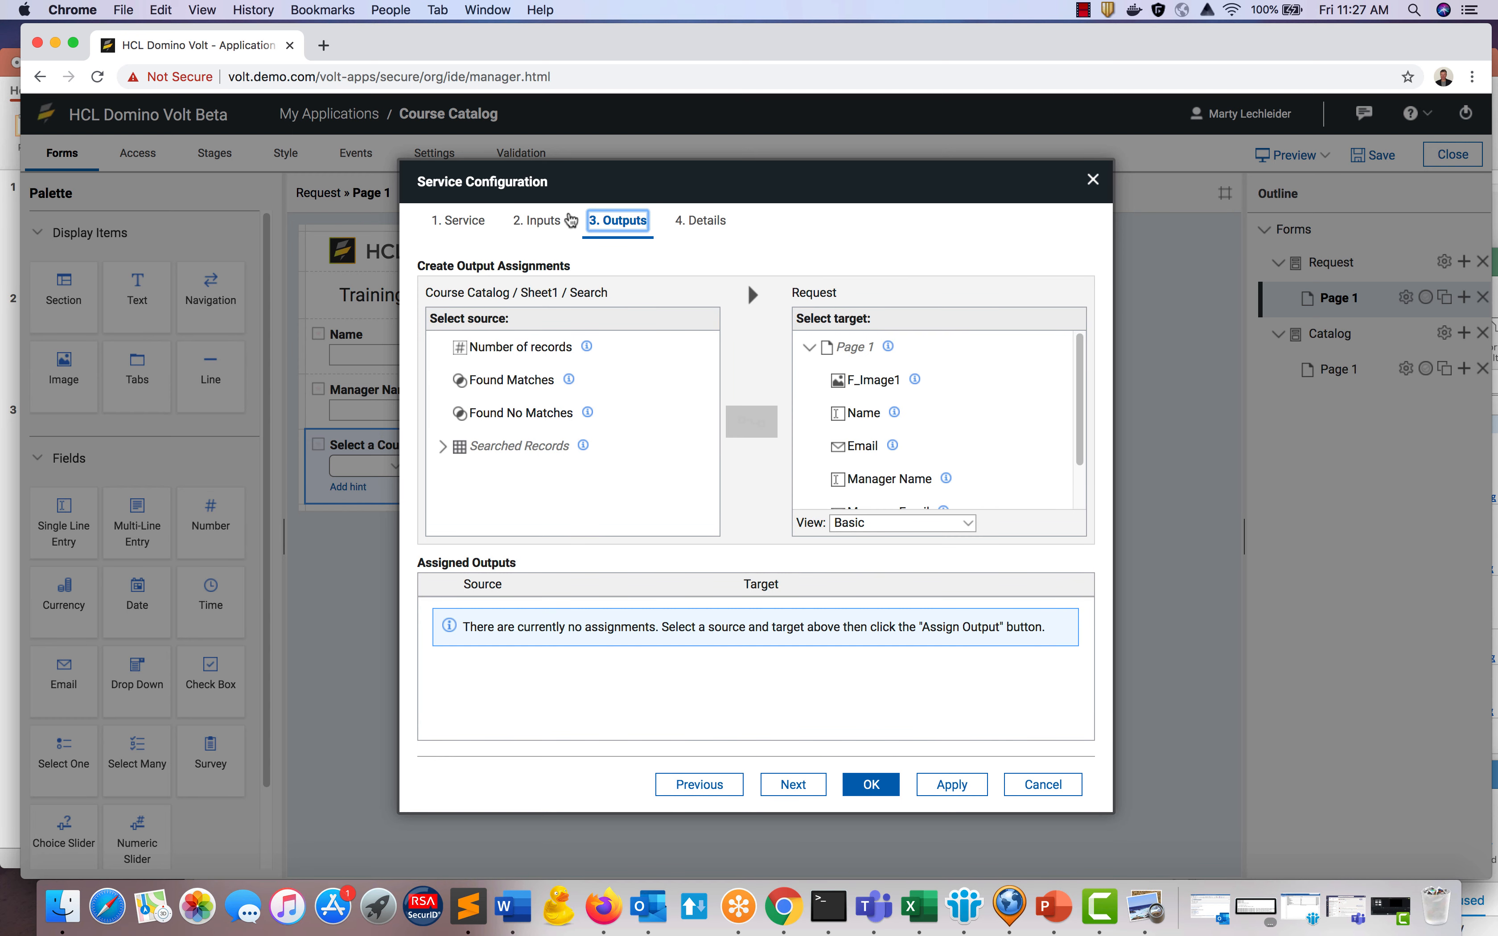
left_click(444, 448)
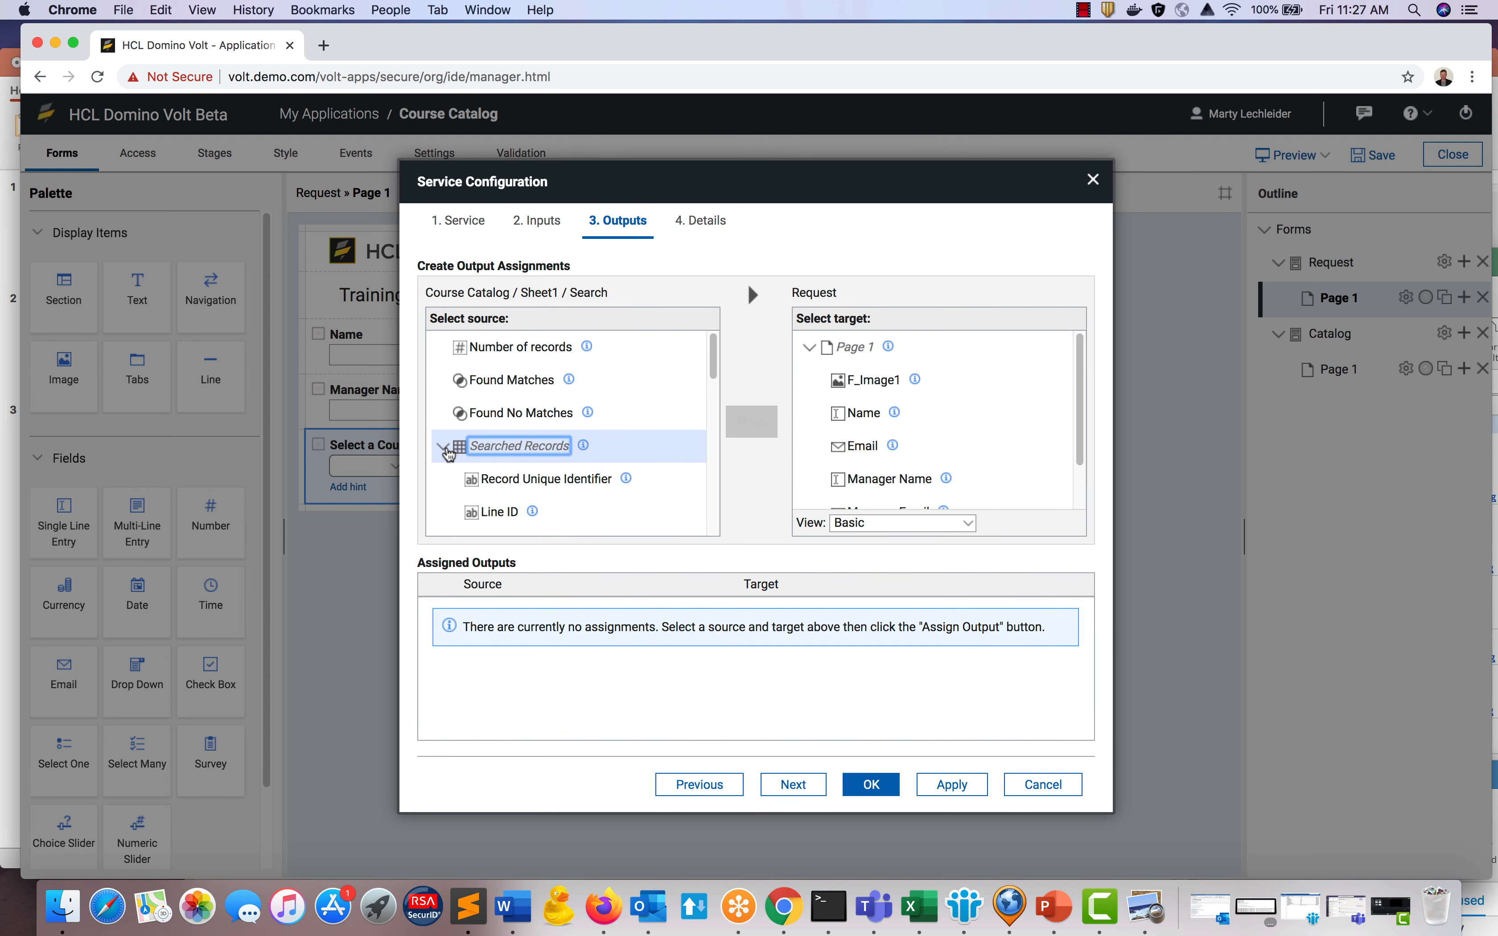
Map Record Unique Identifier to the Select a Course Saved Value.
scroll(470, 446, "down", 3)
scroll(520, 435, "up", 1)
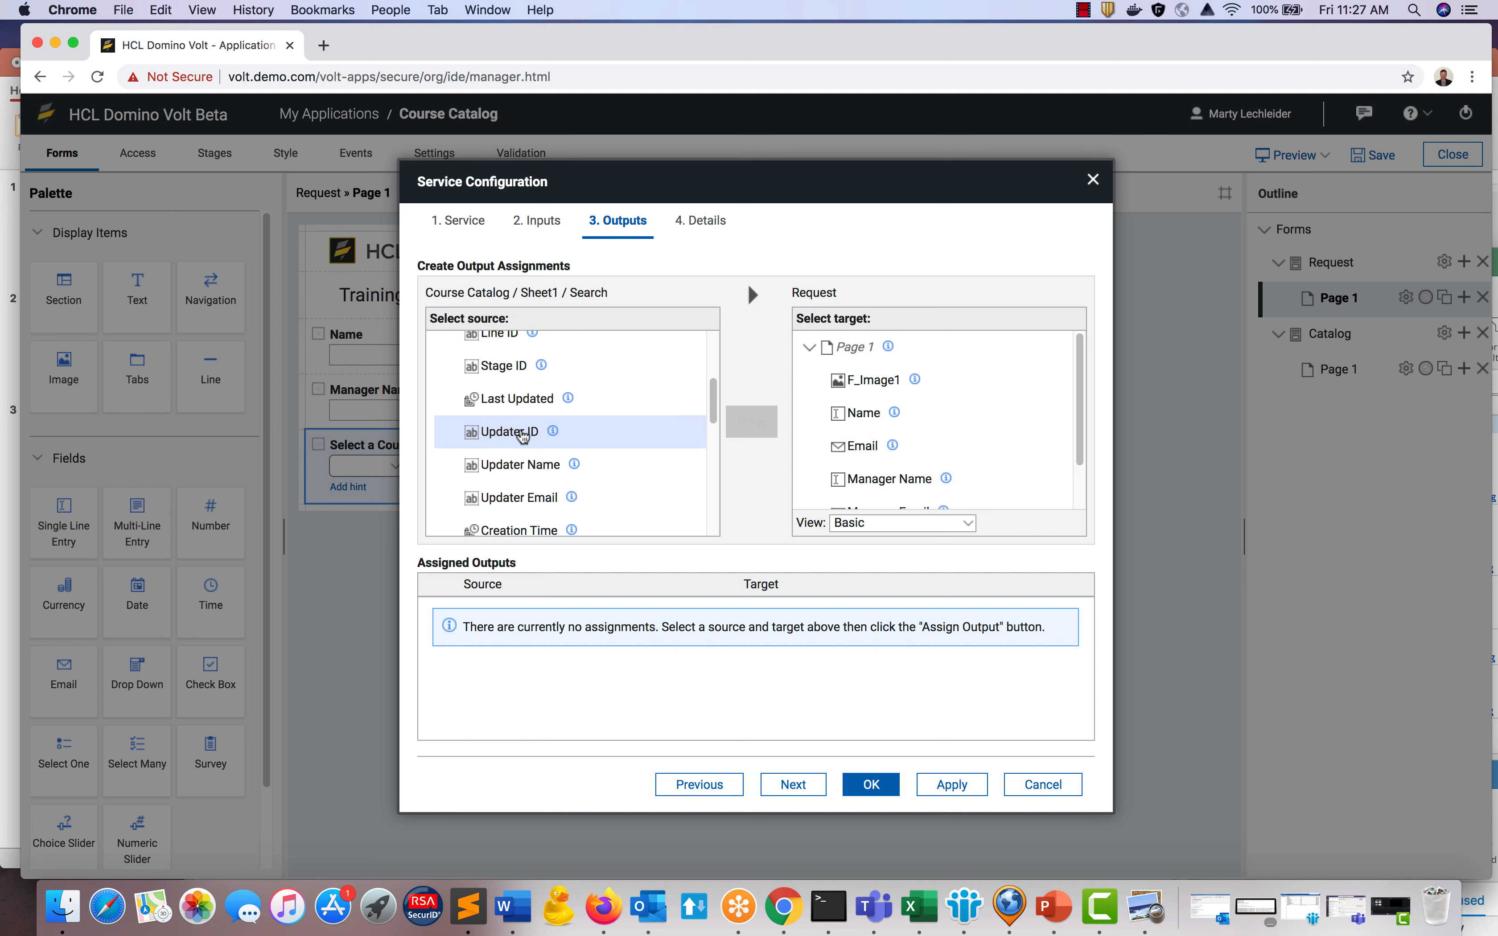
scroll(523, 435, "up", 3)
left_click(539, 384)
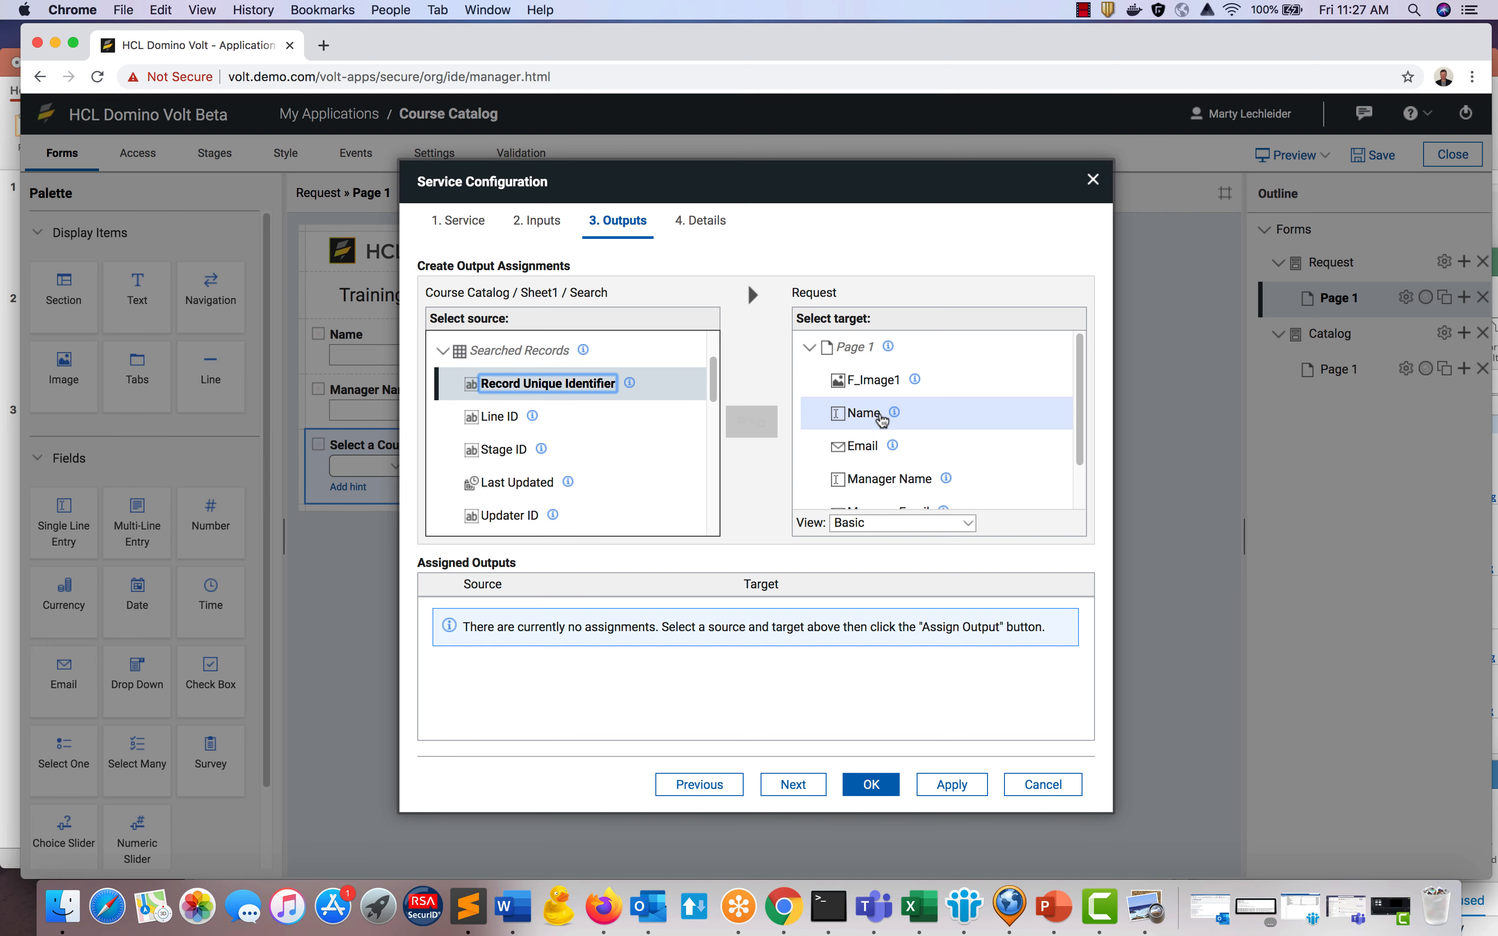
scroll(882, 420, "down", 3)
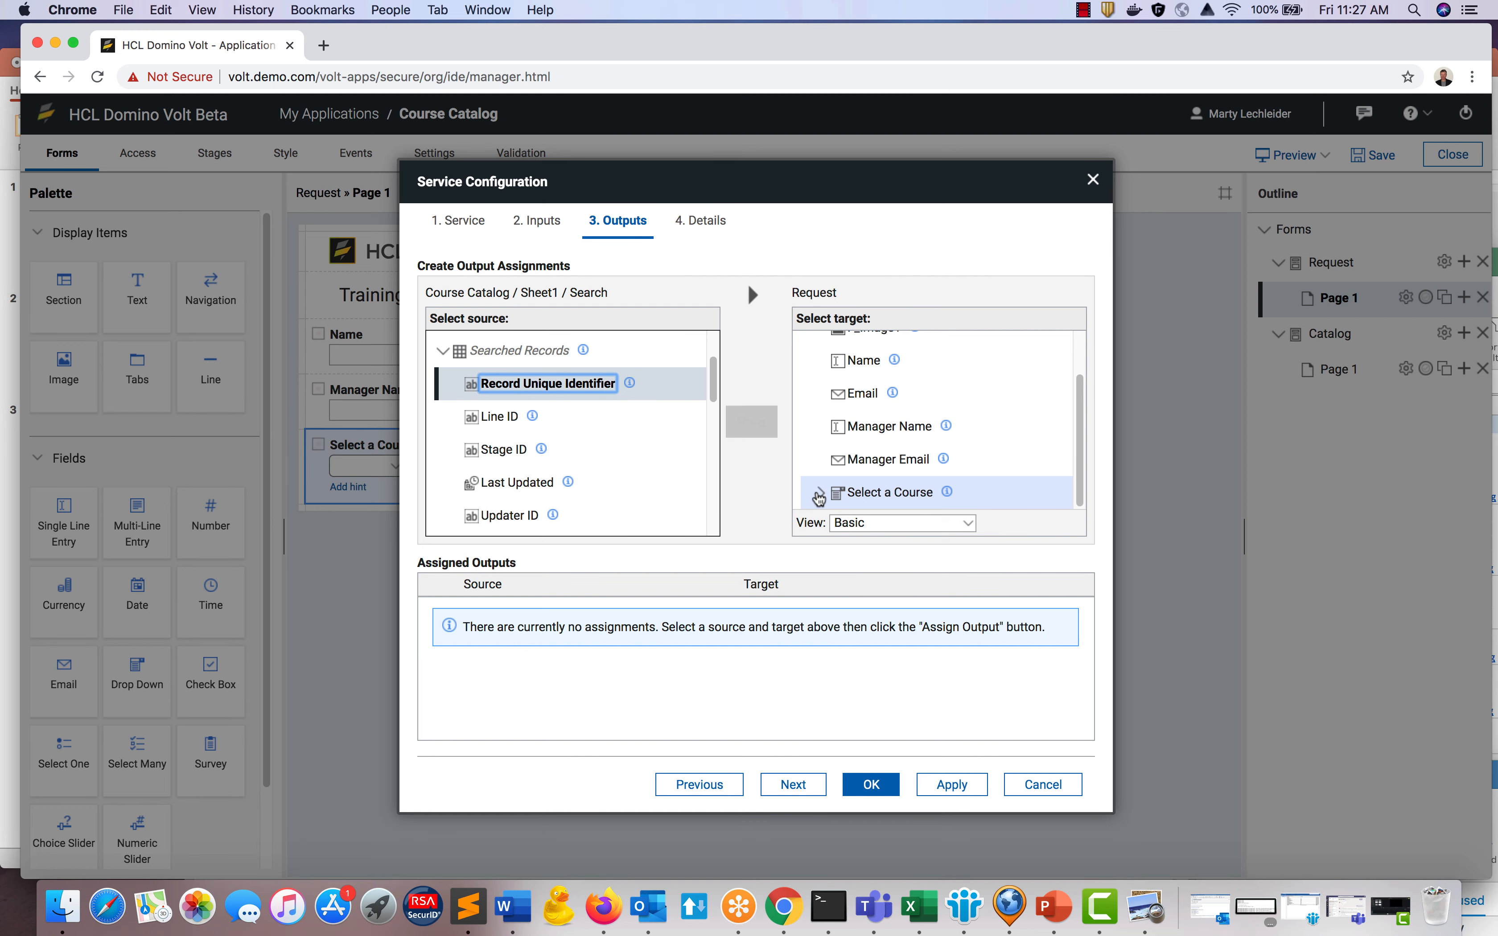
left_click(819, 495)
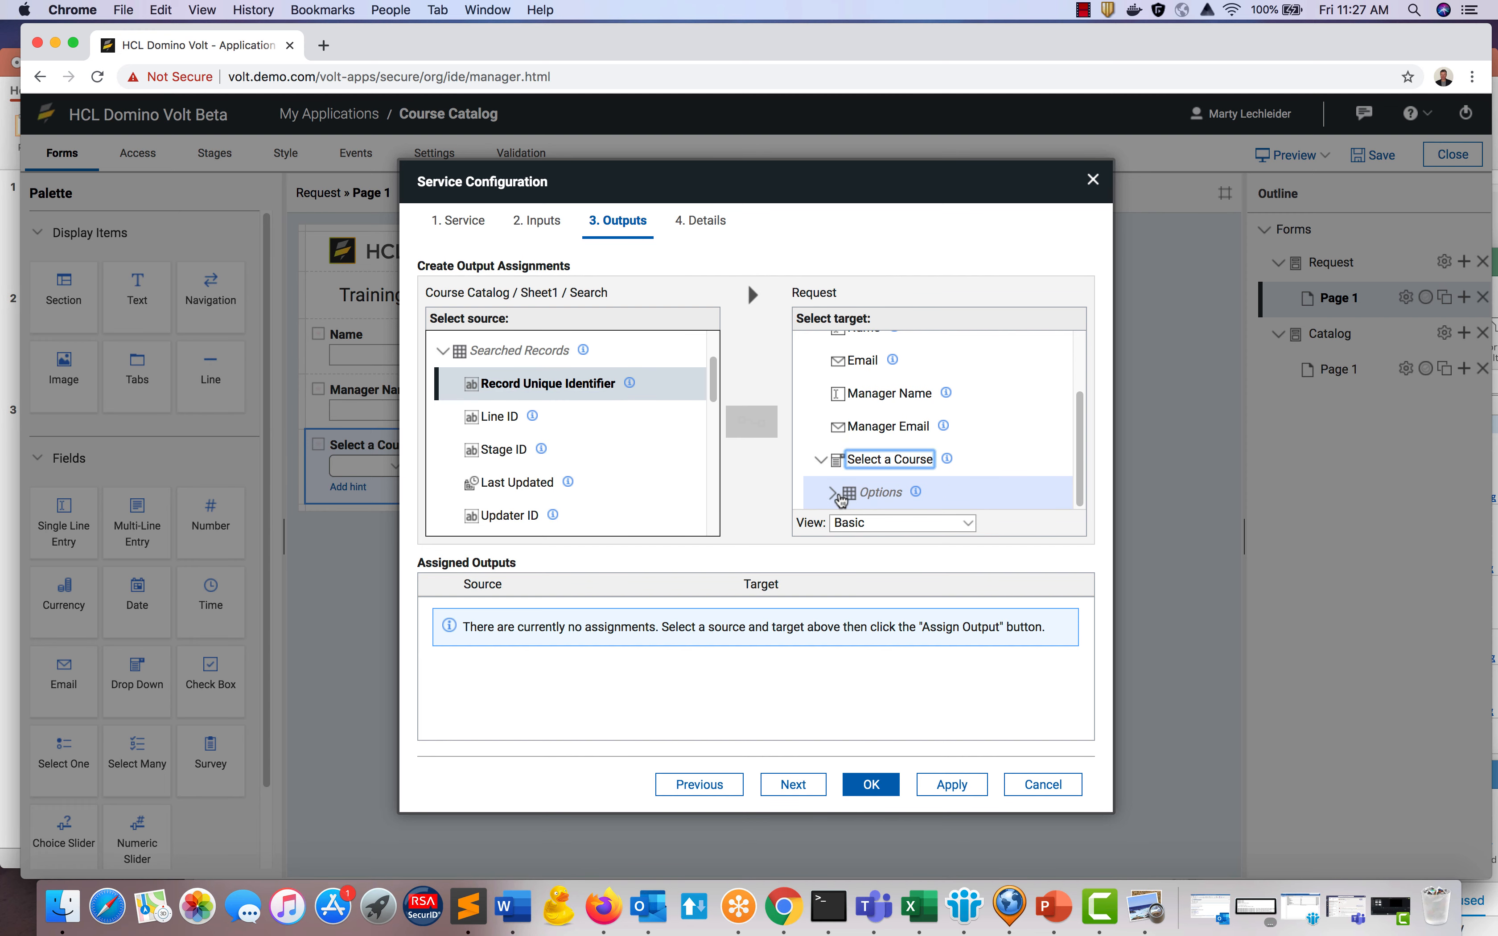
left_click(835, 496)
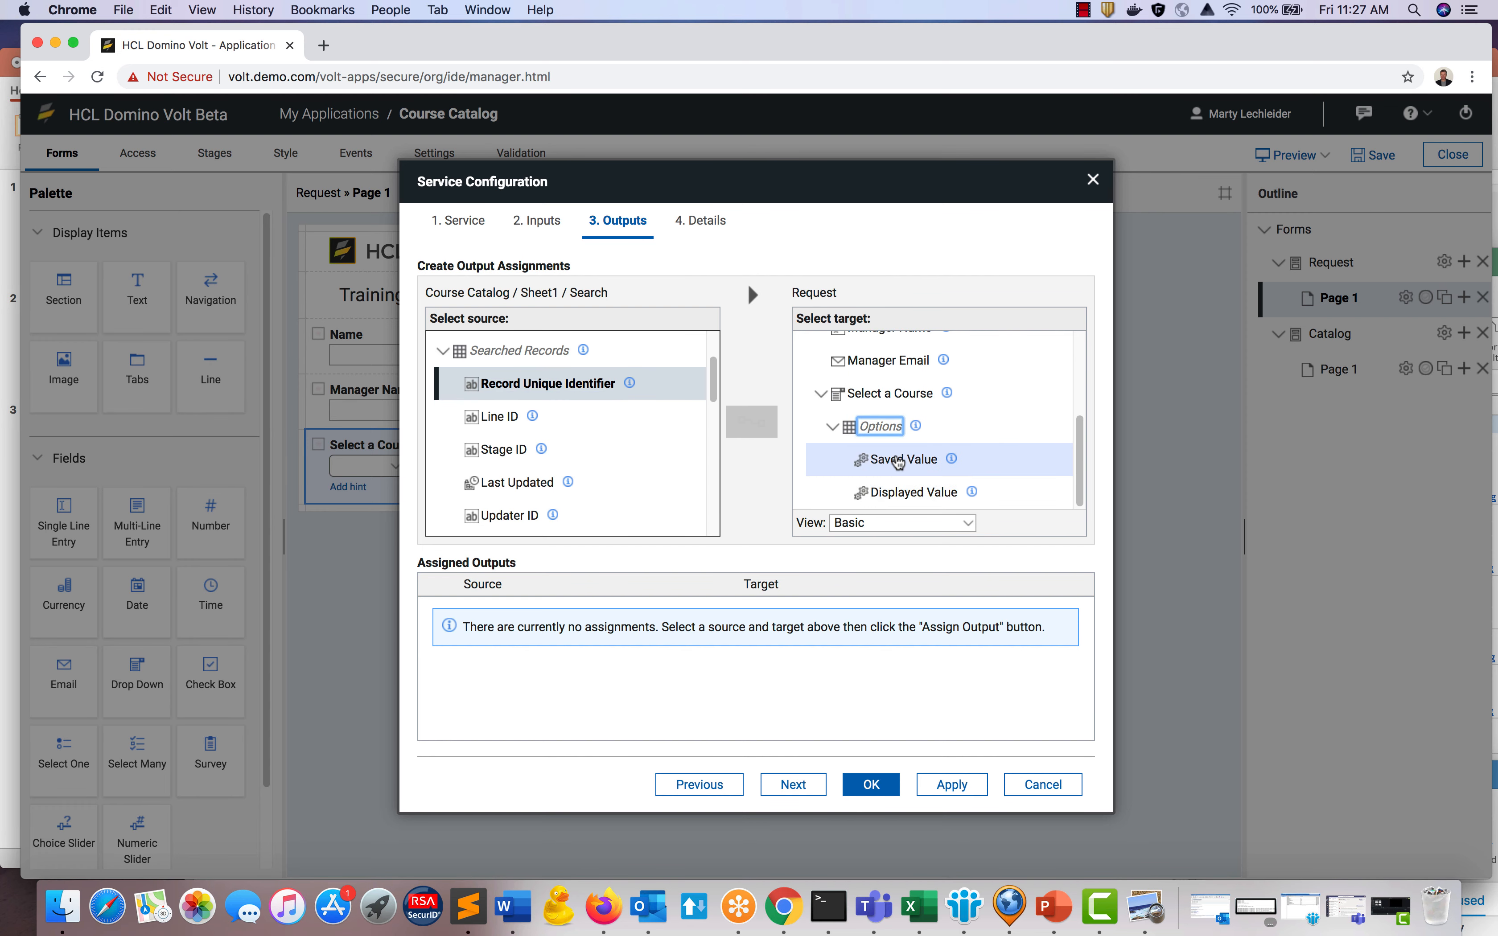
left_click(898, 463)
left_click(751, 422)
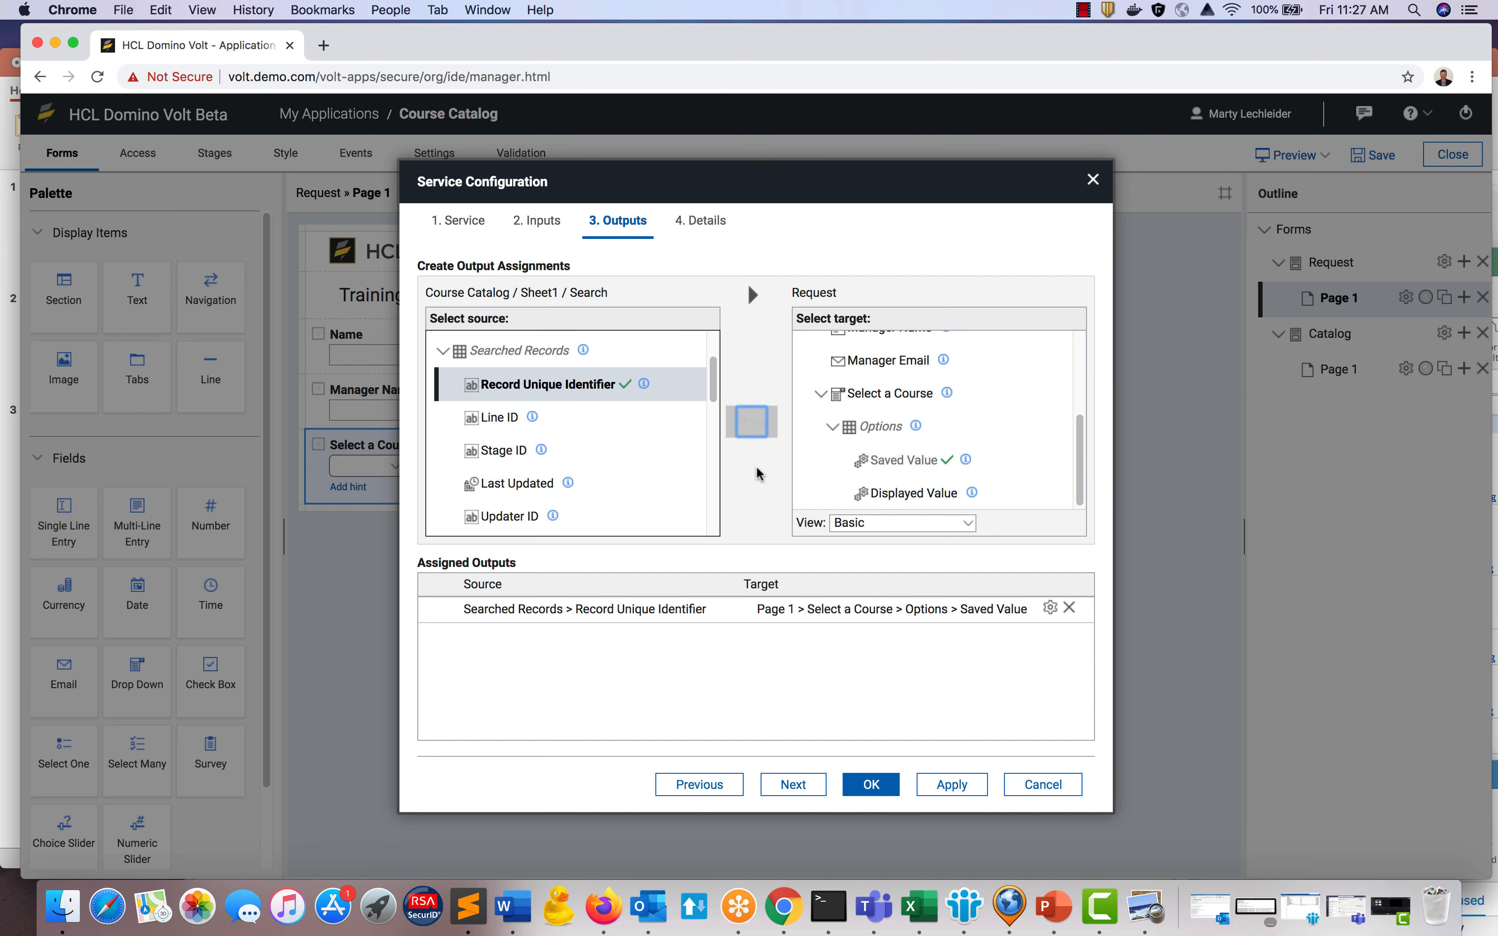
Map the course Title to Displayed Value, confirm all dialogs, and preview the form.
scroll(584, 488, "down", 5)
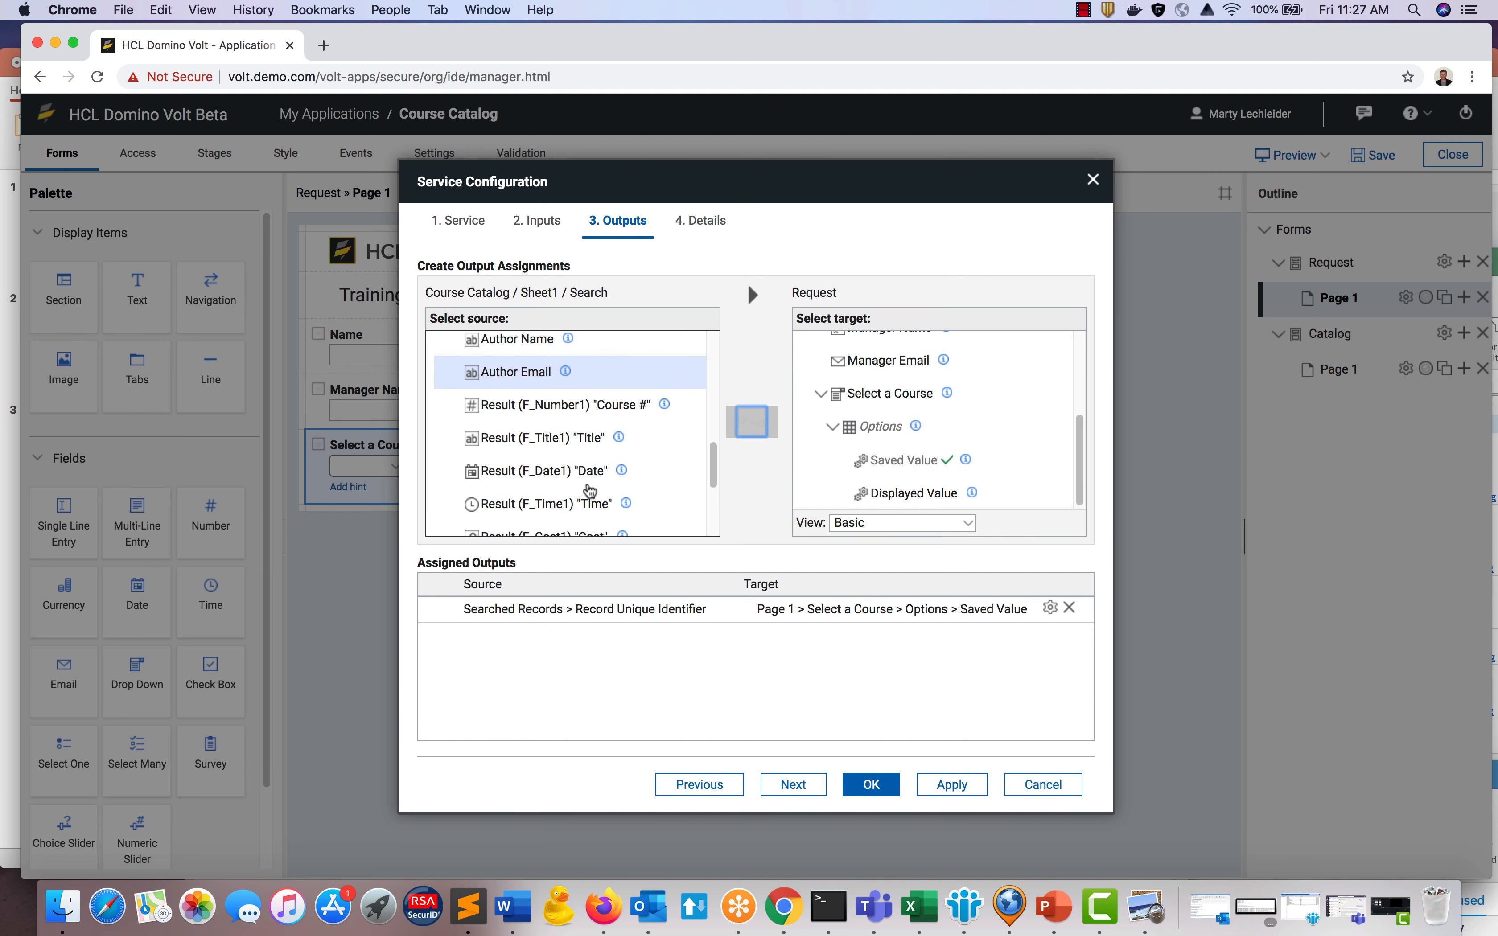
left_click(582, 423)
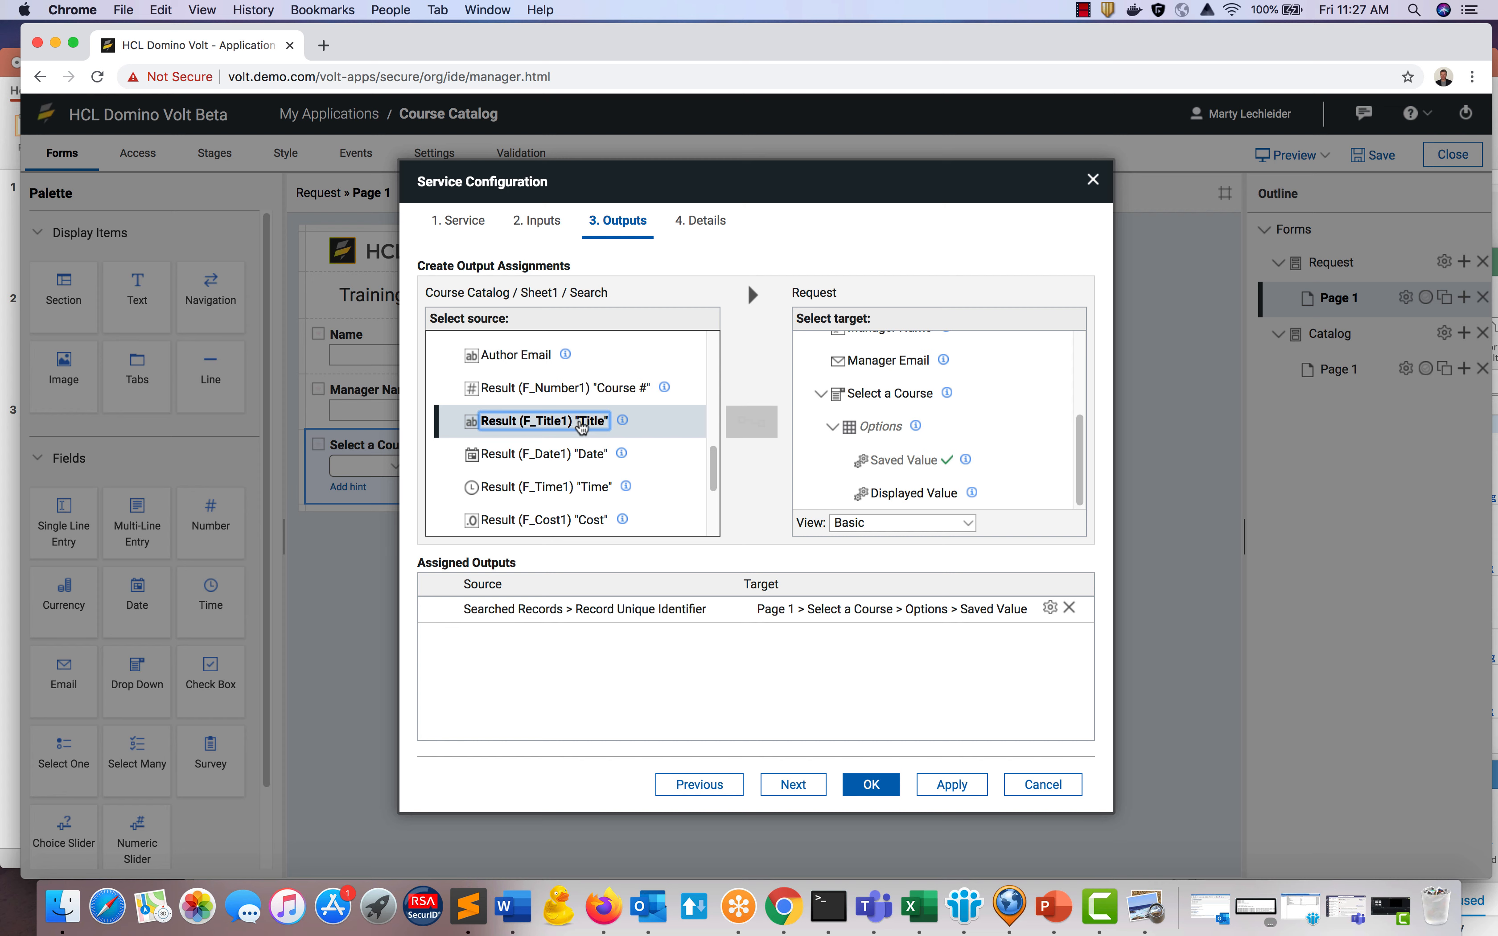
left_click(911, 495)
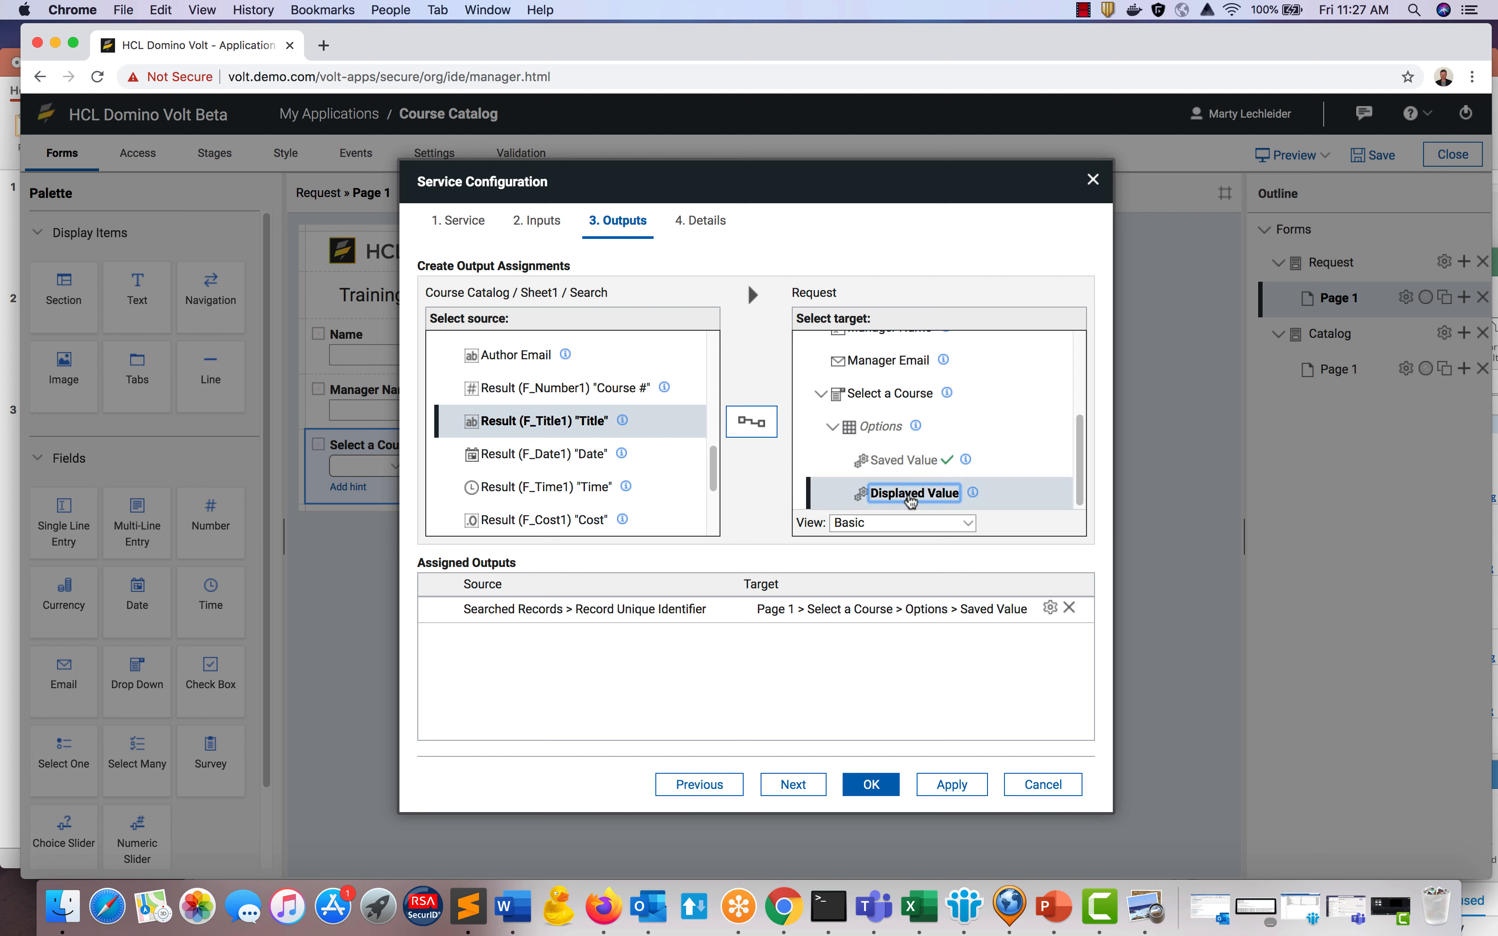
left_click(759, 423)
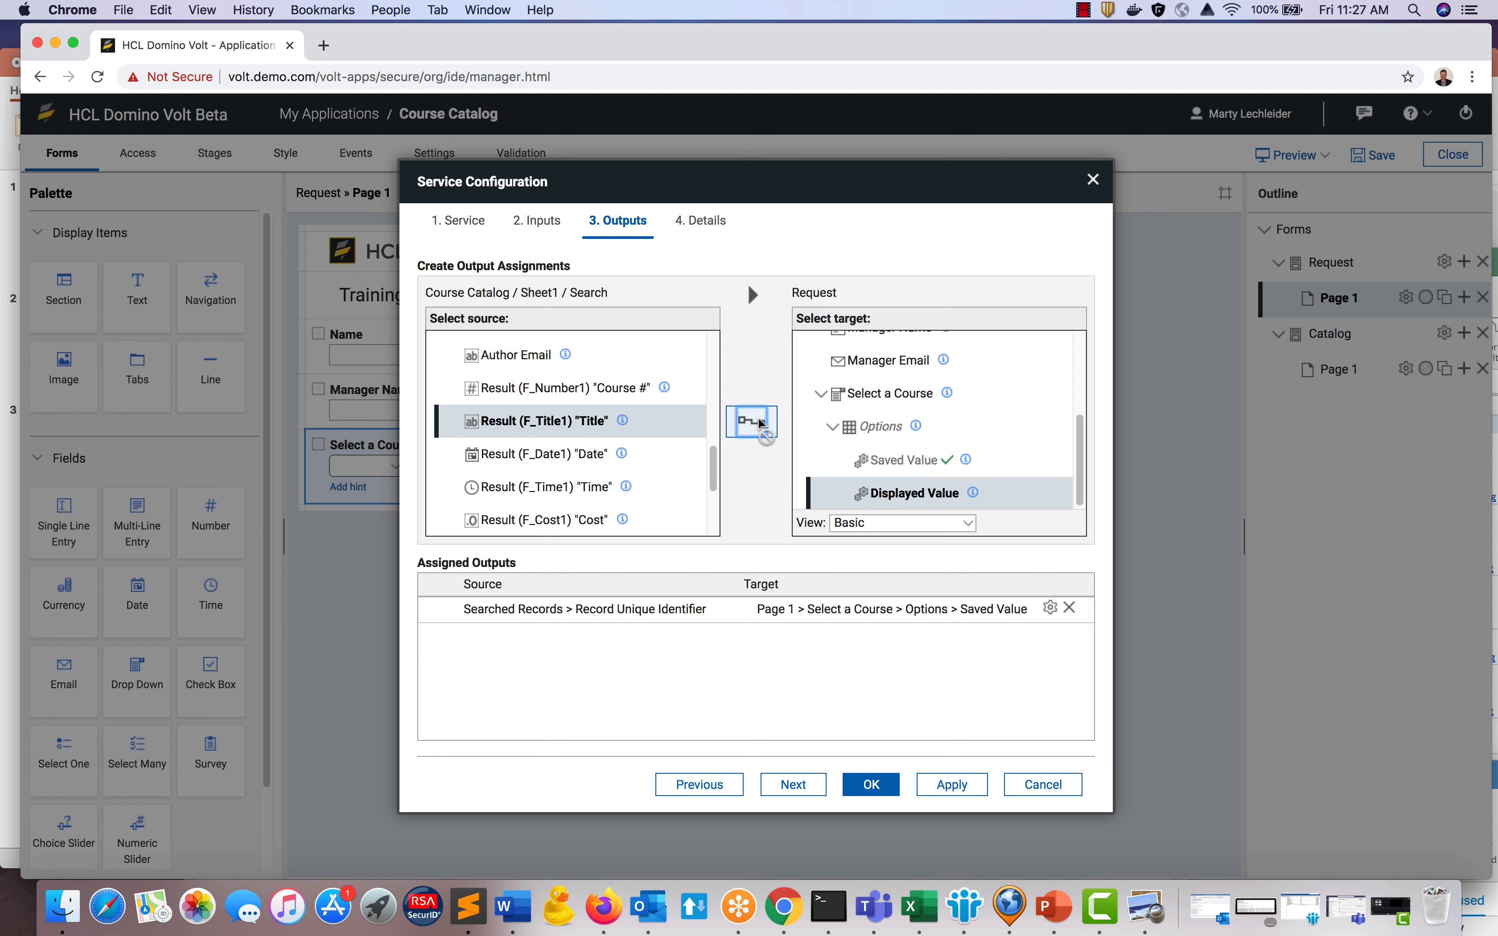
left_click(868, 785)
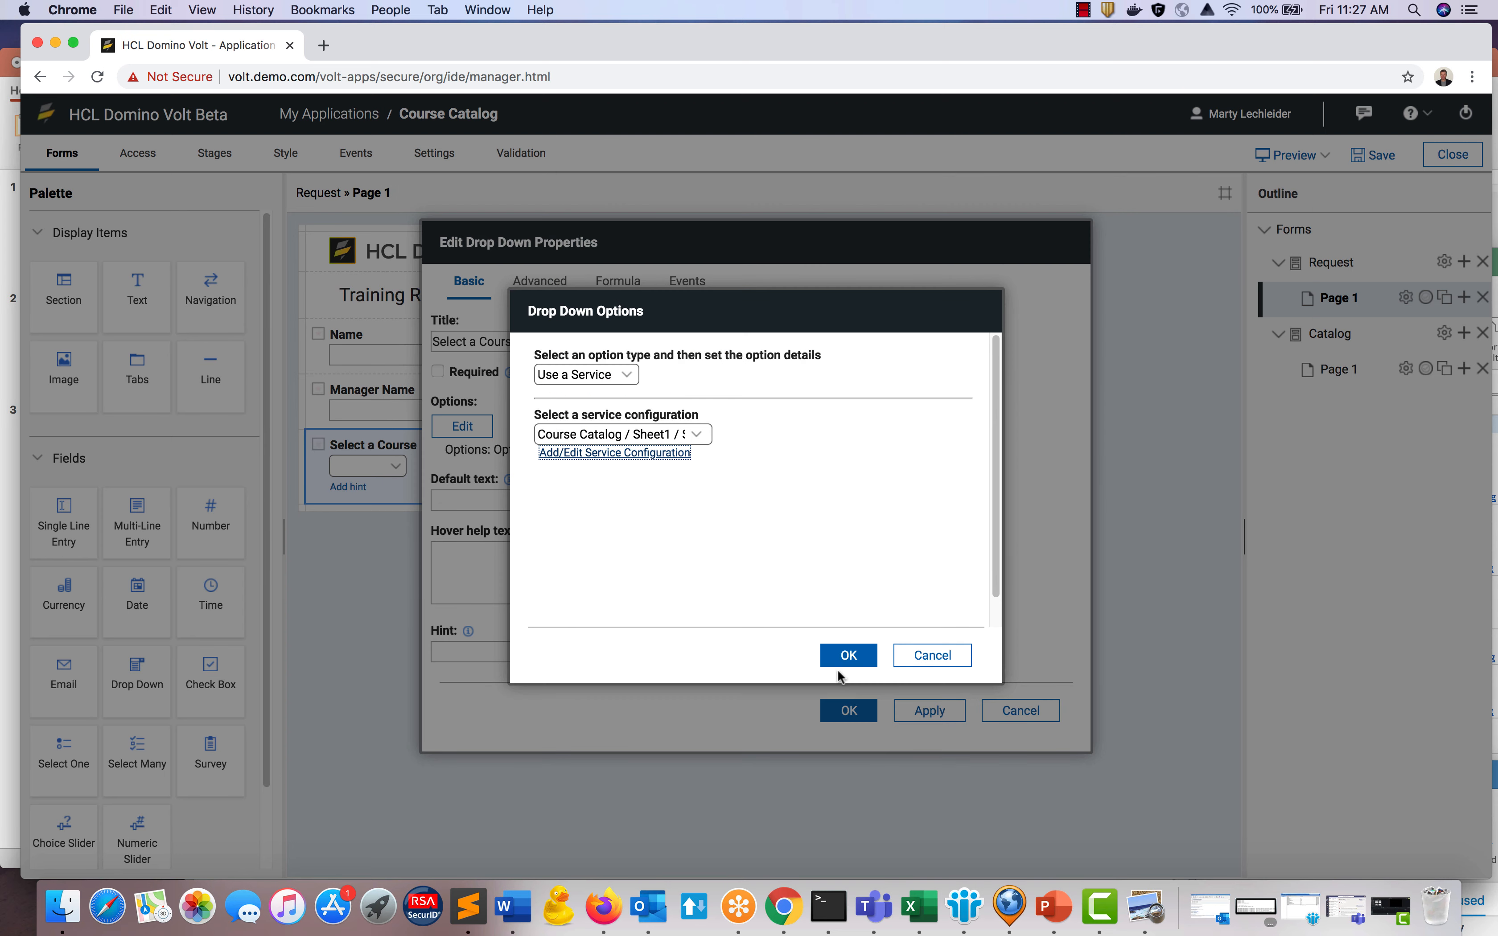
left_click(842, 659)
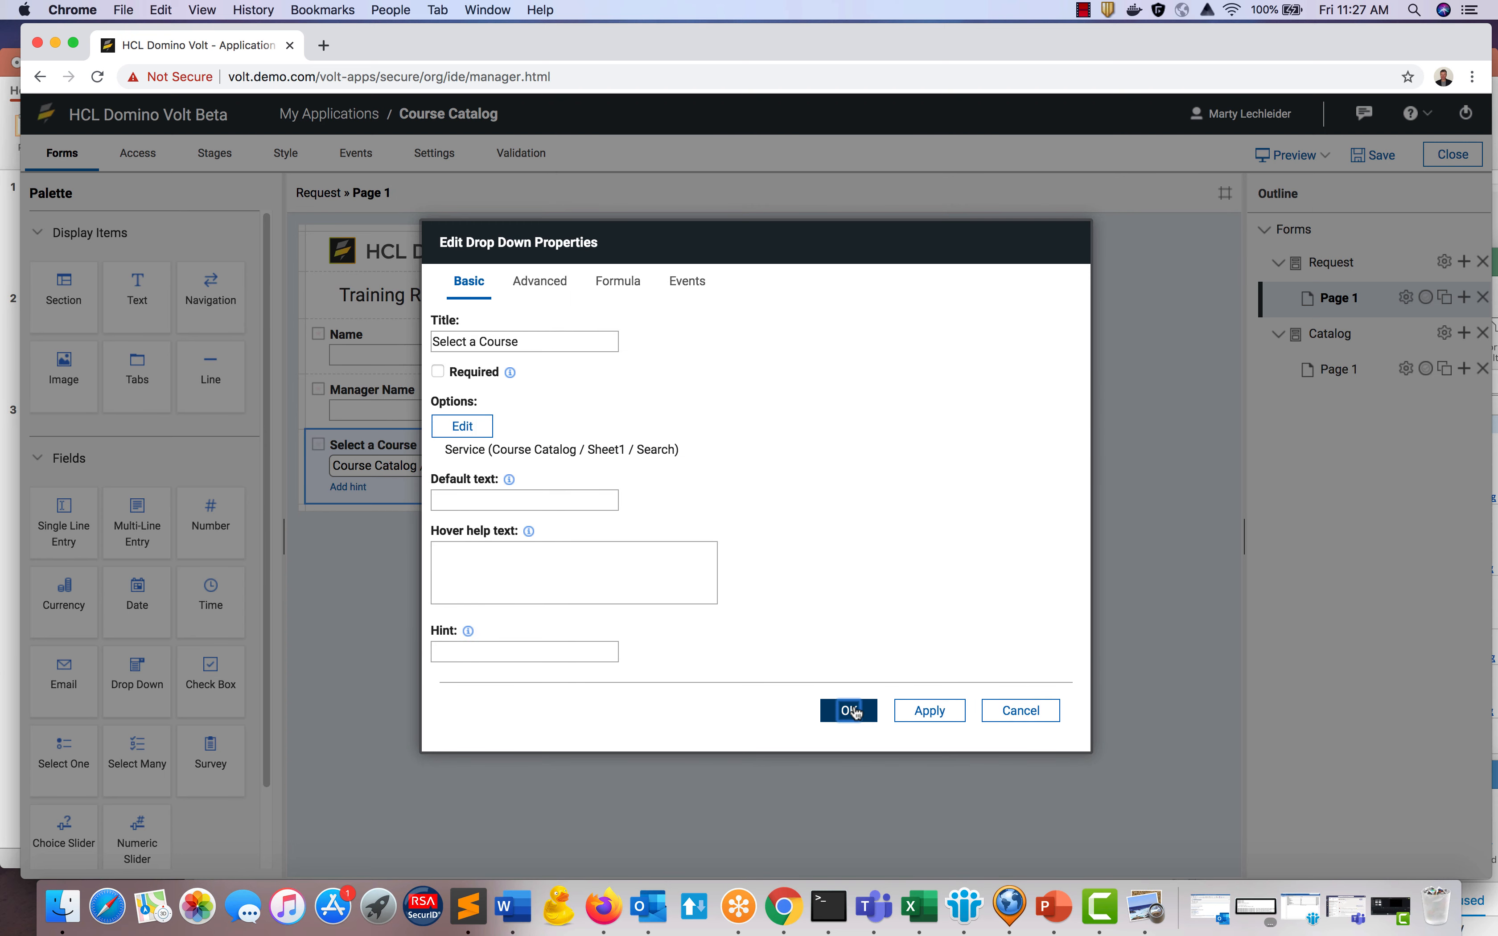
left_click(849, 710)
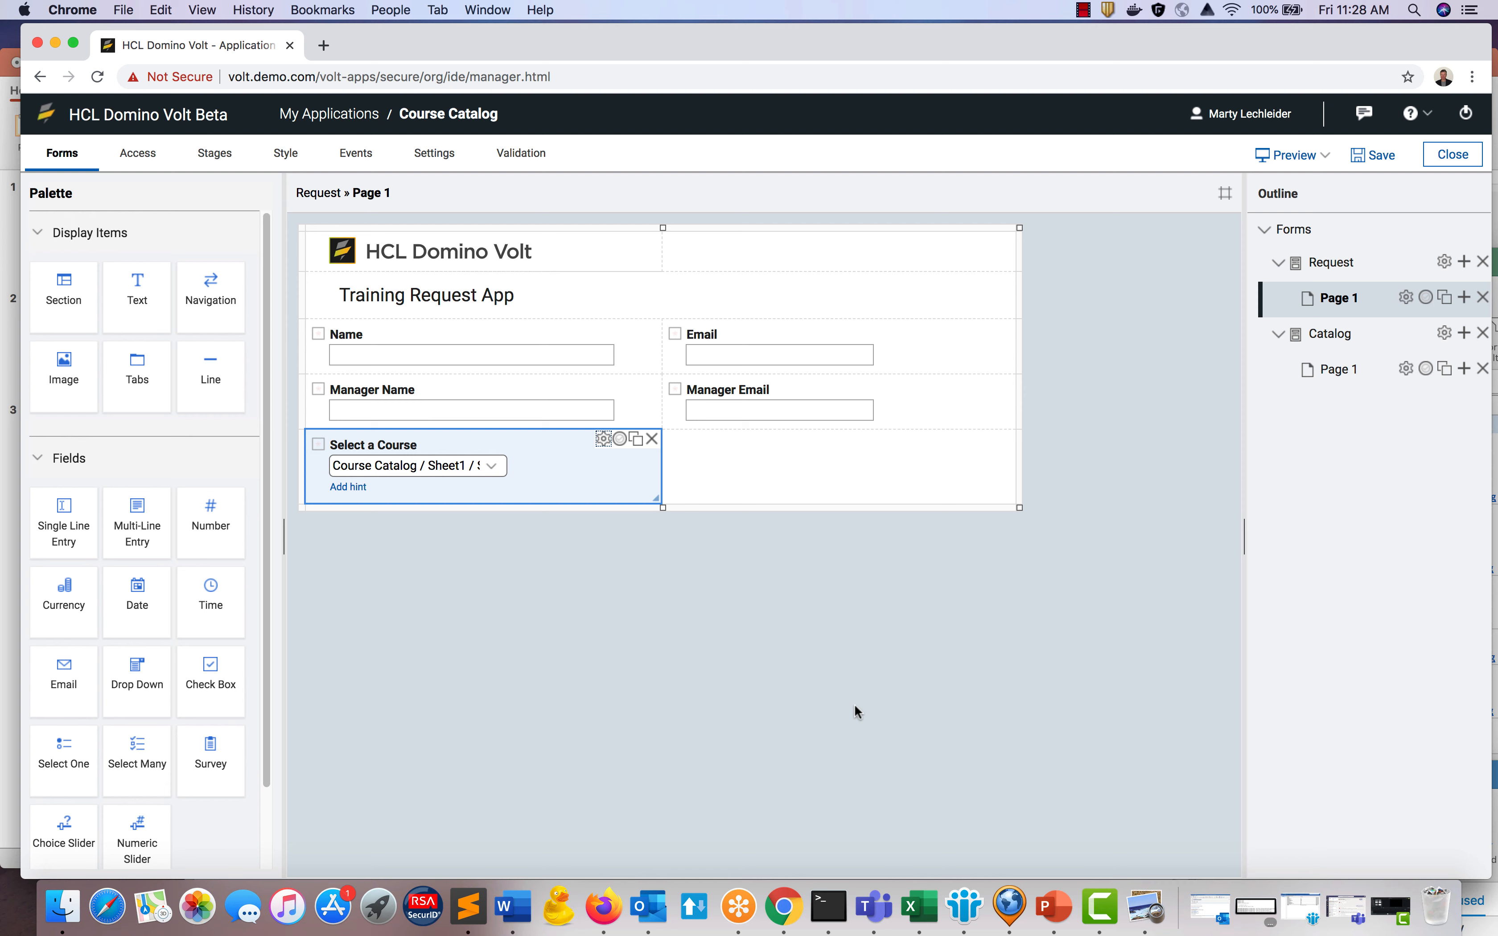
left_click(1287, 156)
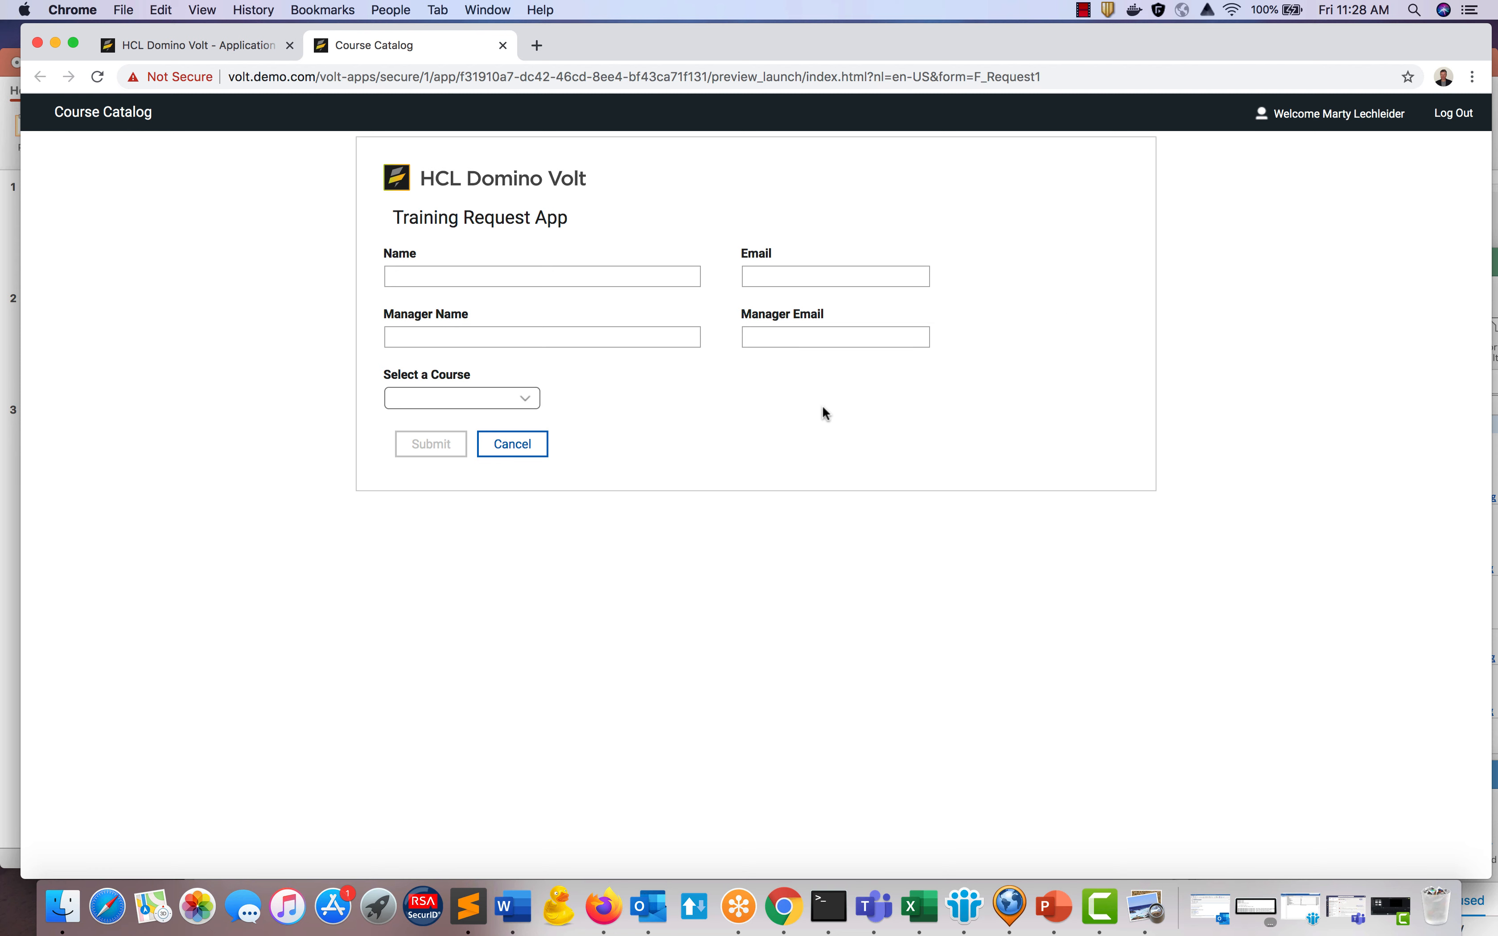
In the preview, choose Advanced Domino Volt, then Node.JS from the Select a Course list.
left_click(520, 399)
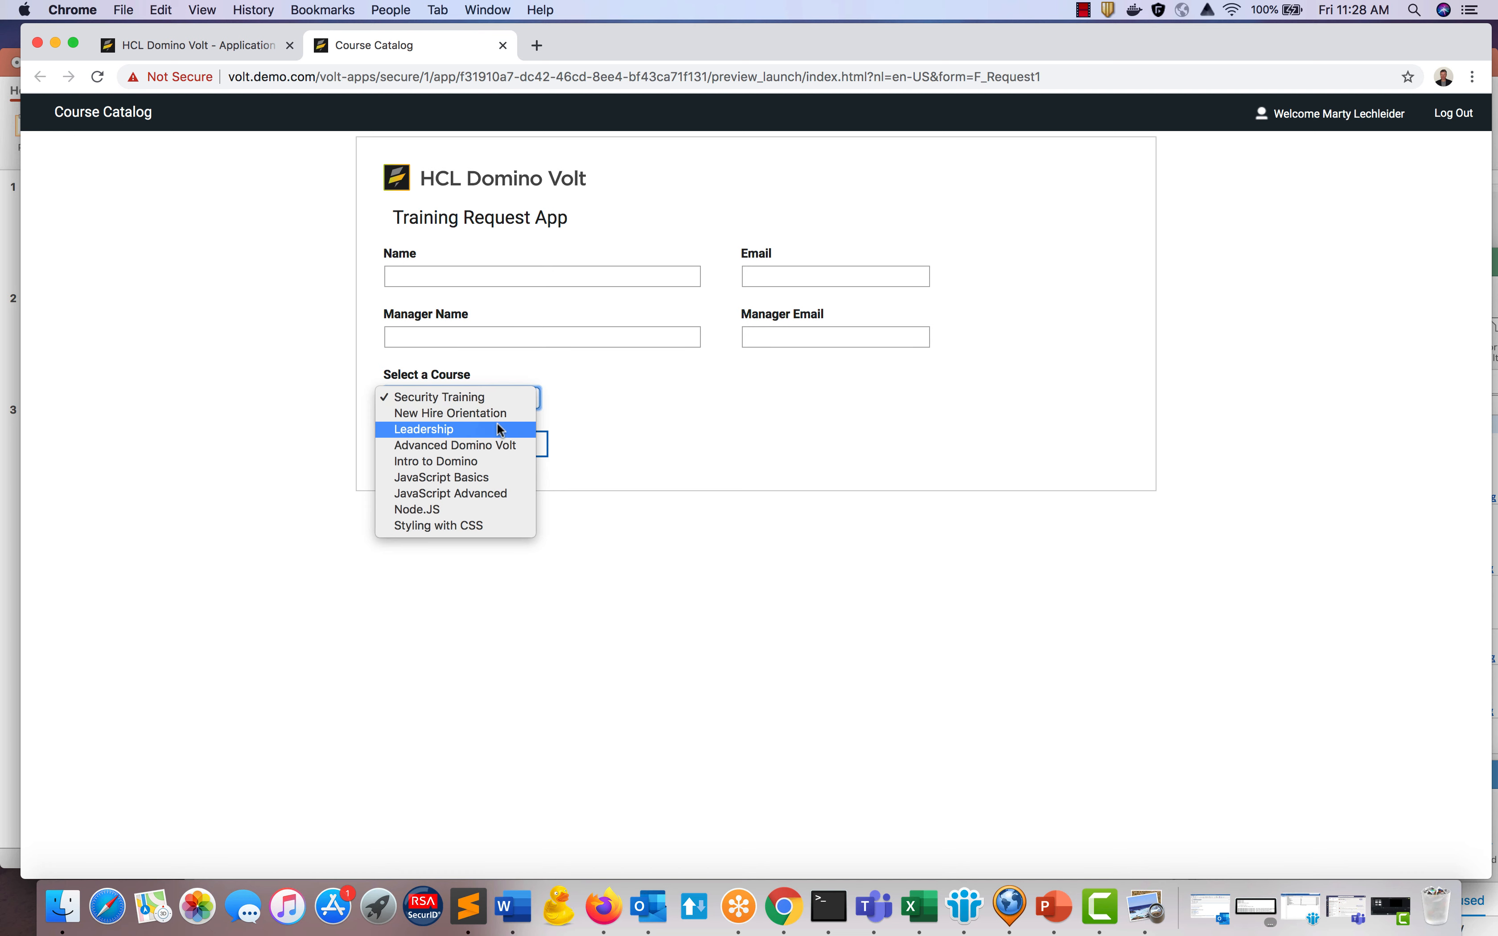
left_click(484, 443)
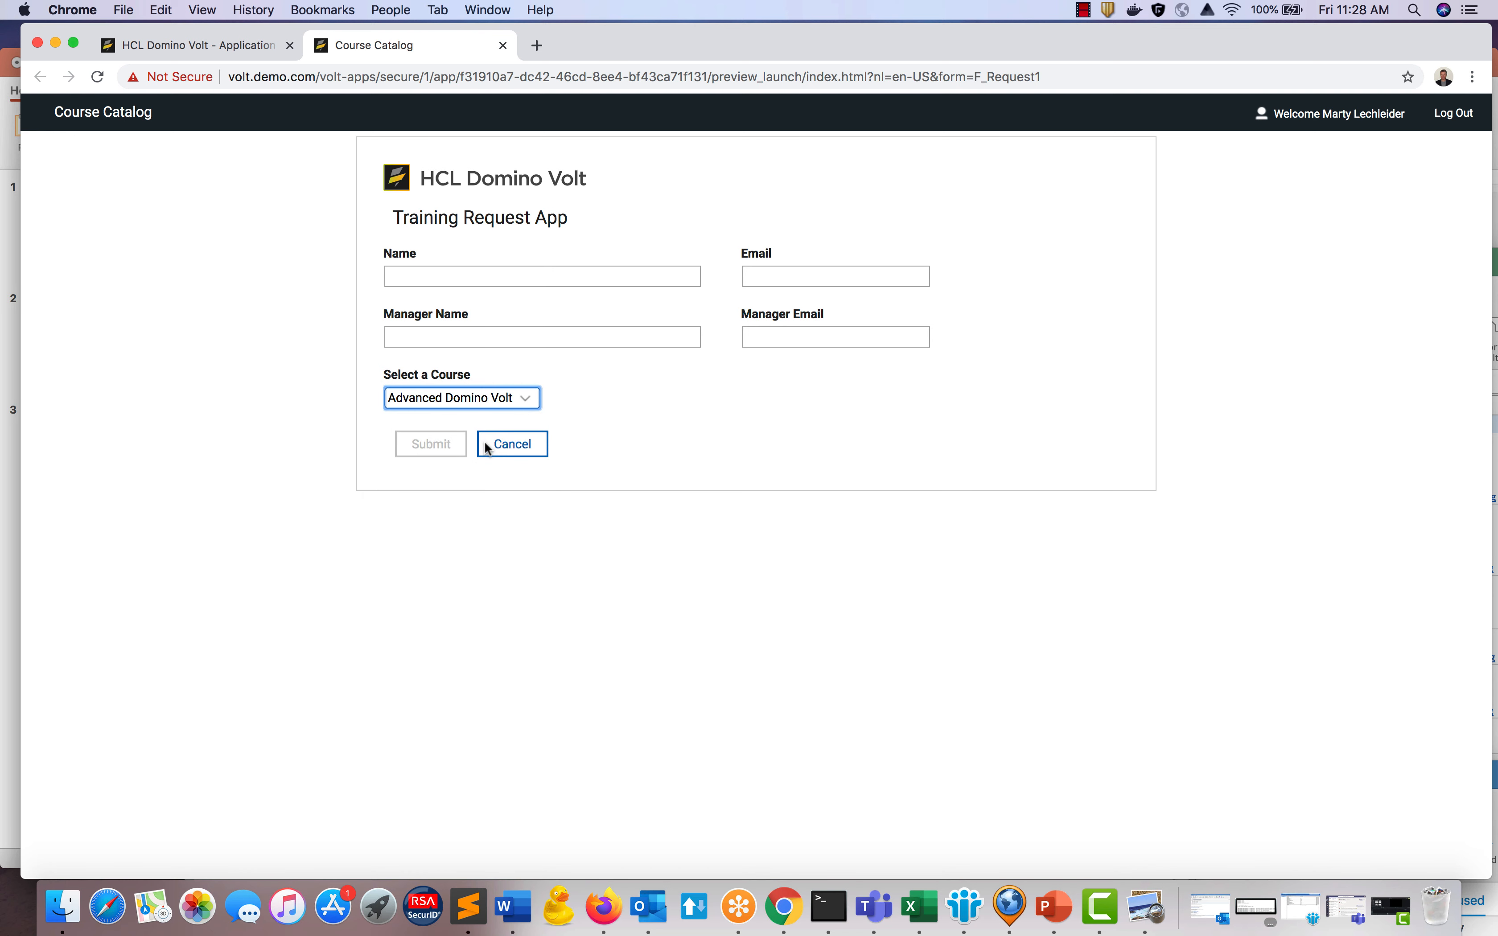
left_click(485, 390)
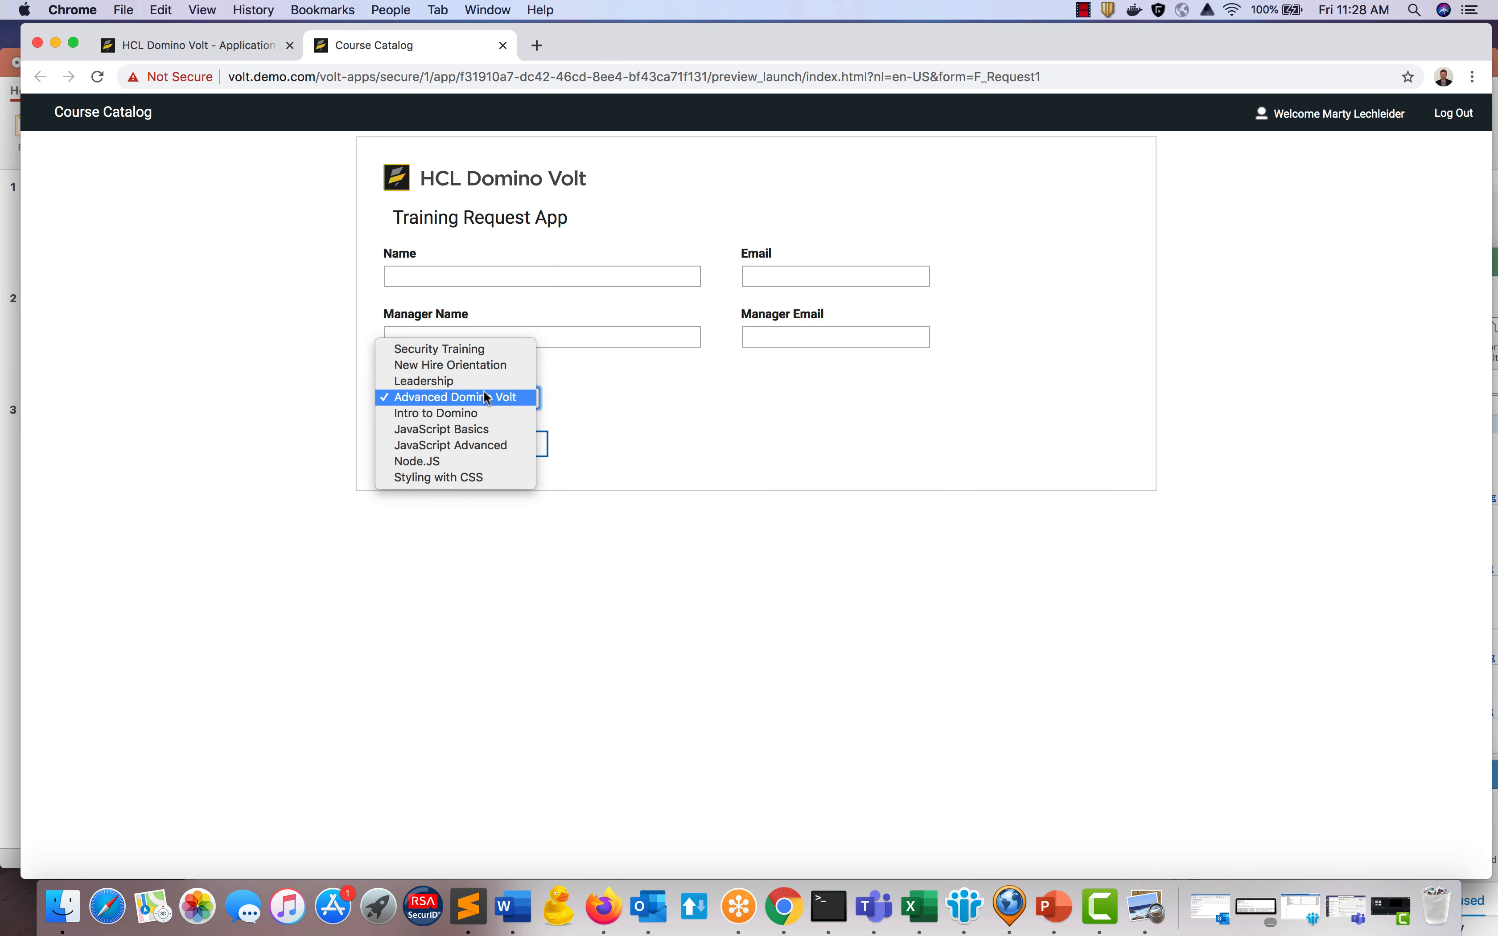
left_click(481, 464)
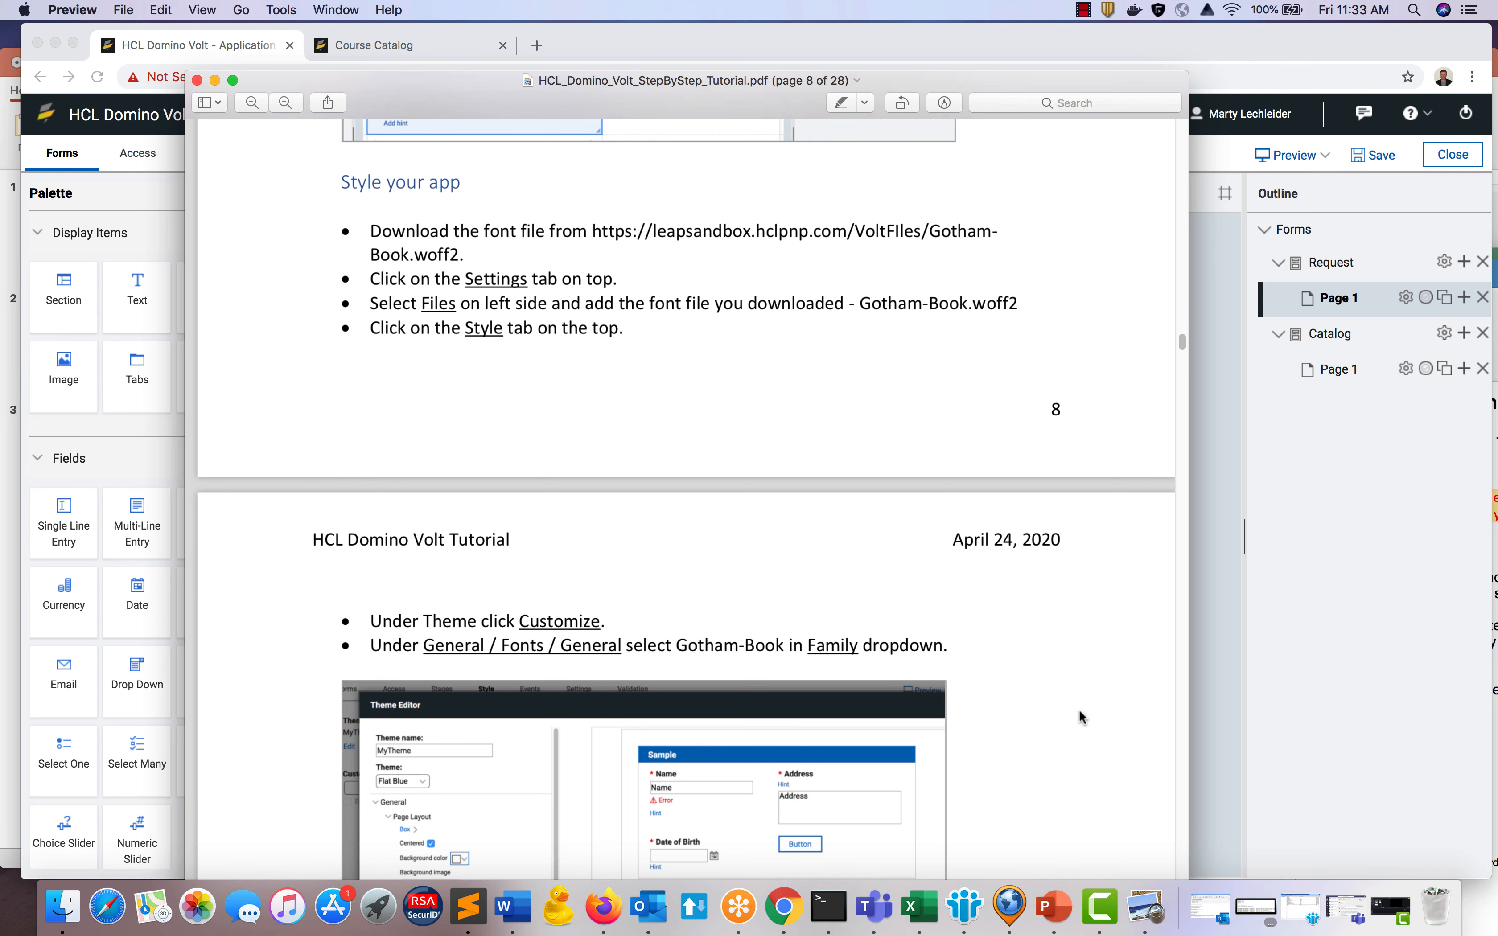
Bring the Domino Volt designer window back in front of the tutorial PDF.
left_click(1218, 697)
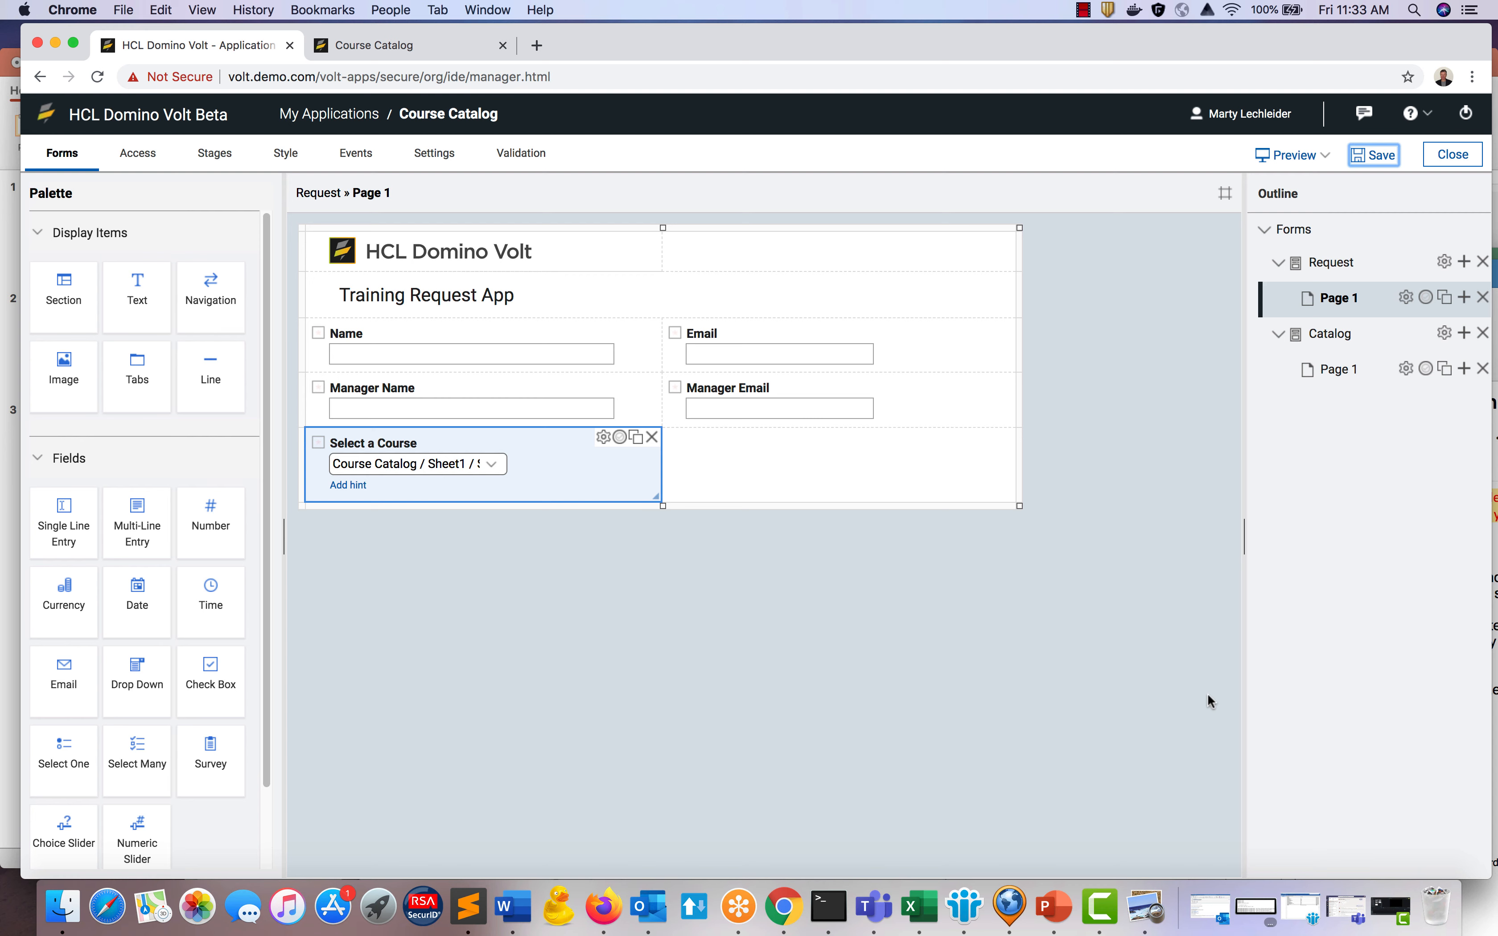
Upload the Gotham-Book.woff2 font file to the application's files under Settings > Files.
left_click(441, 162)
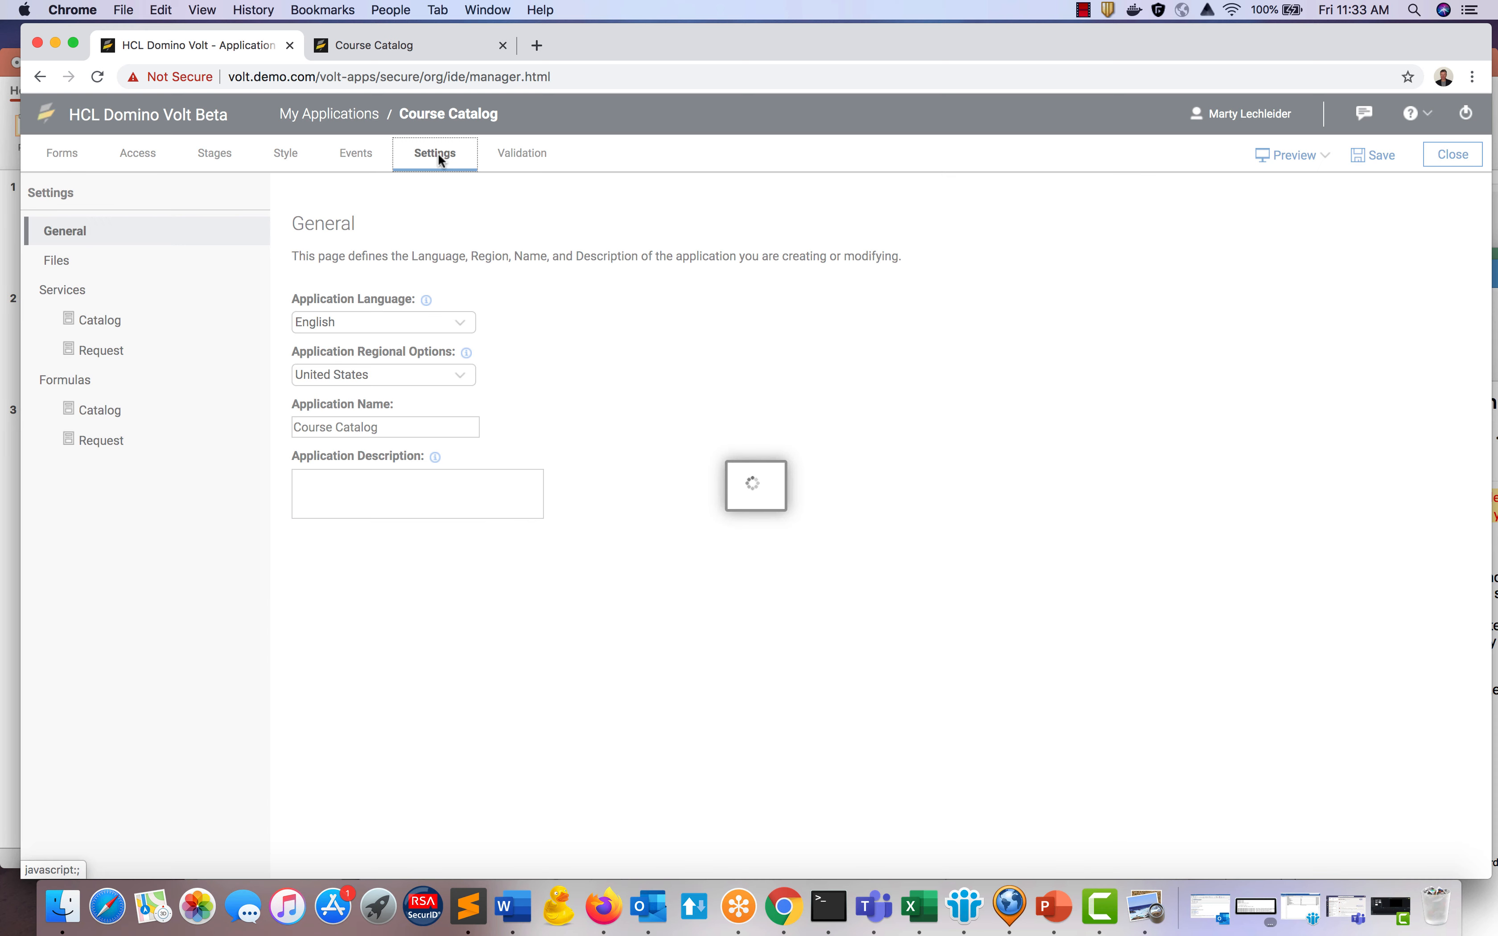
left_click(55, 263)
left_click(315, 320)
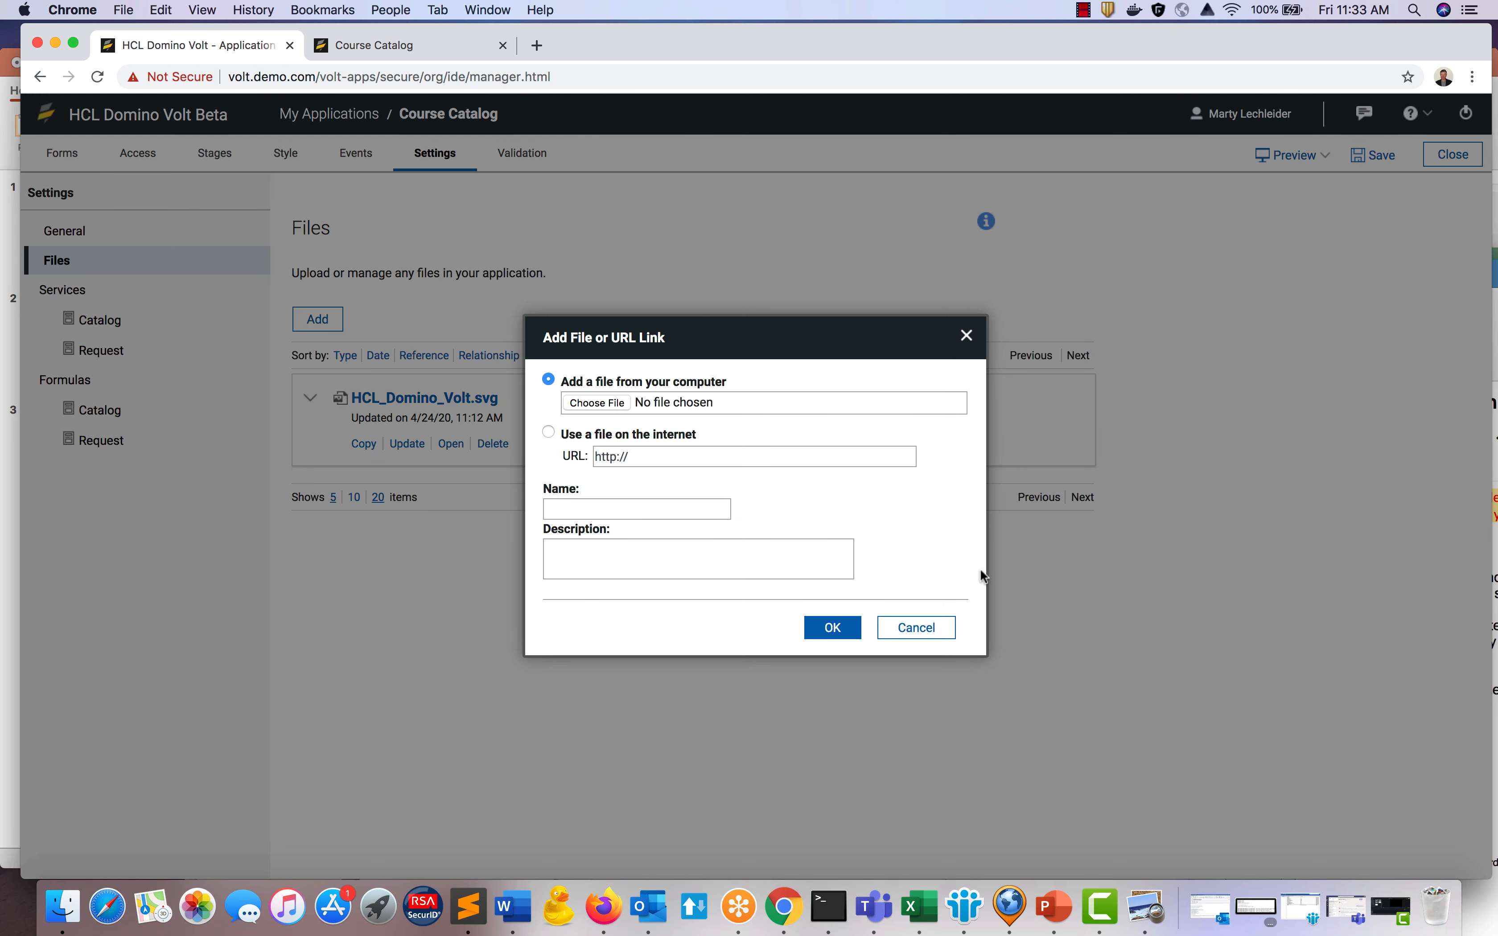
left_click(589, 403)
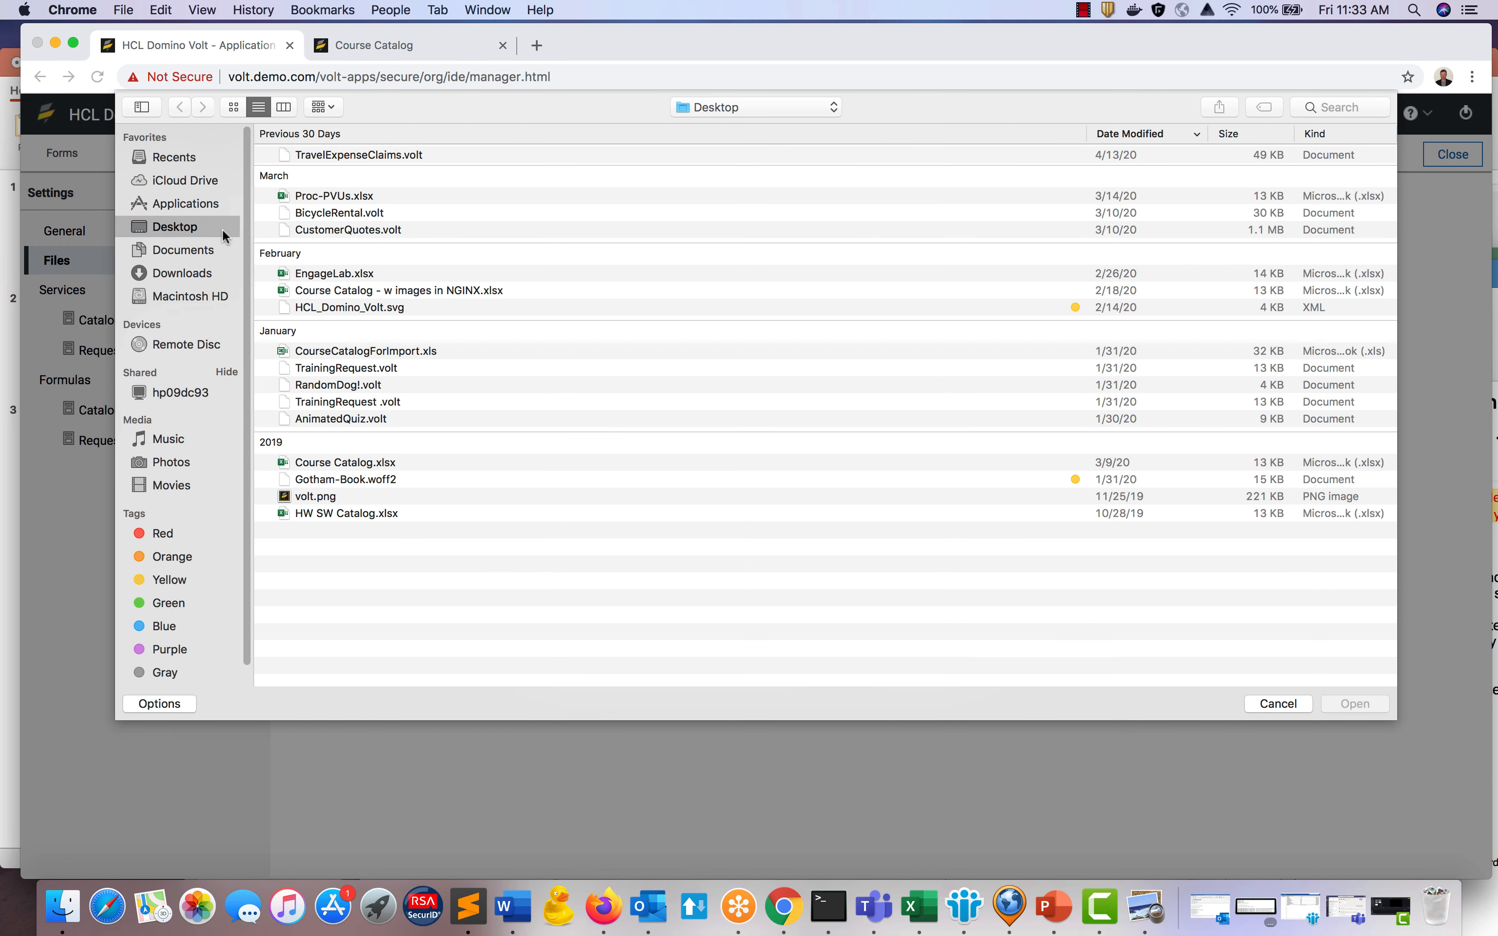
double_click(352, 478)
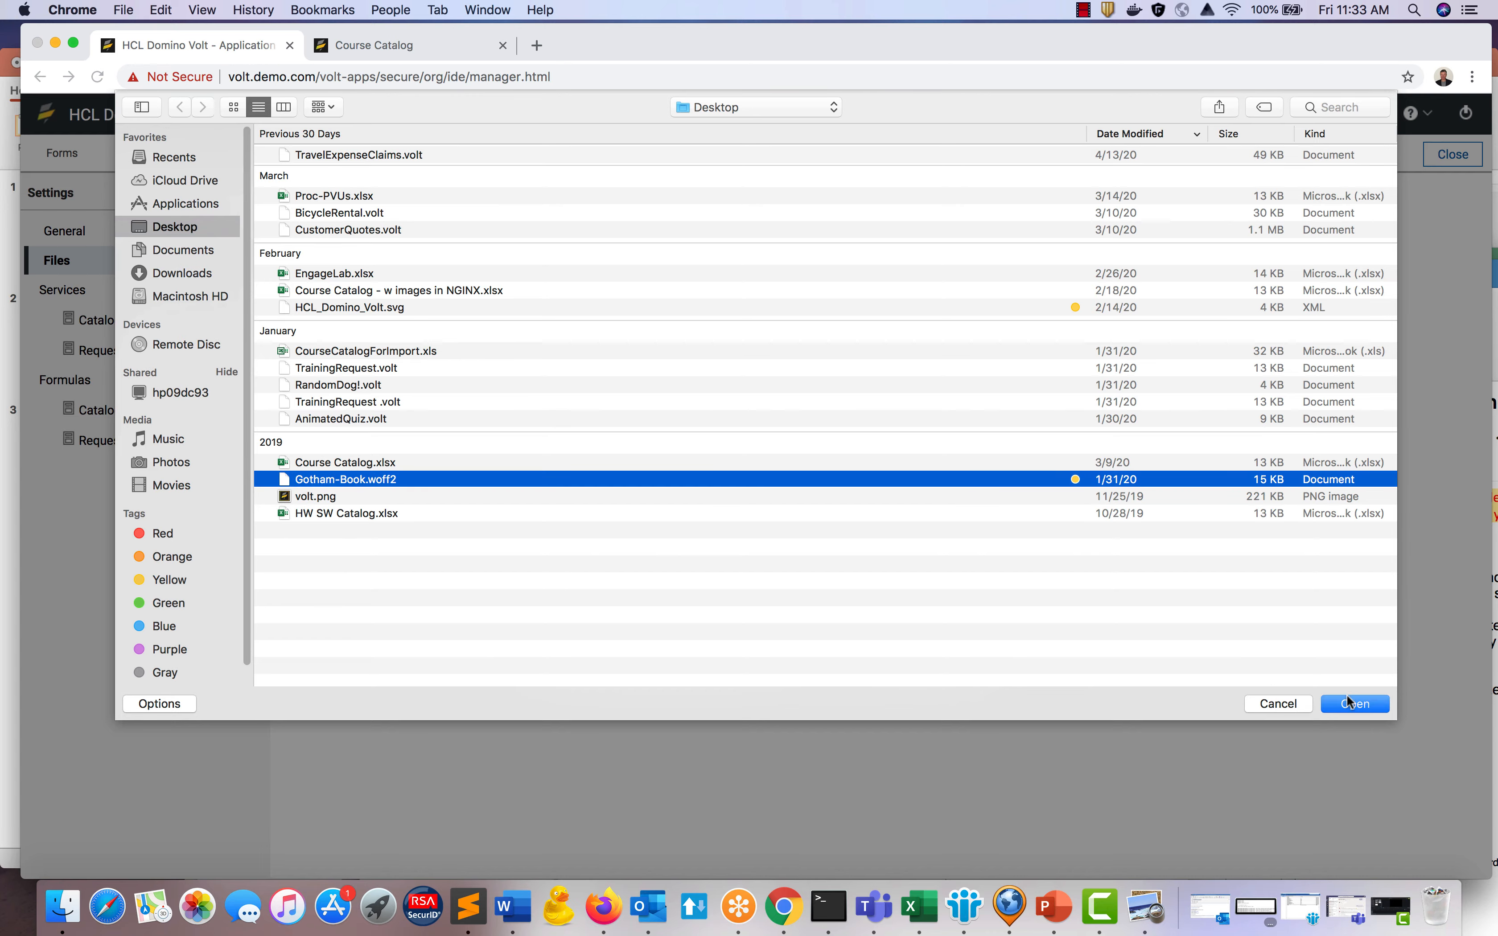
left_click(836, 623)
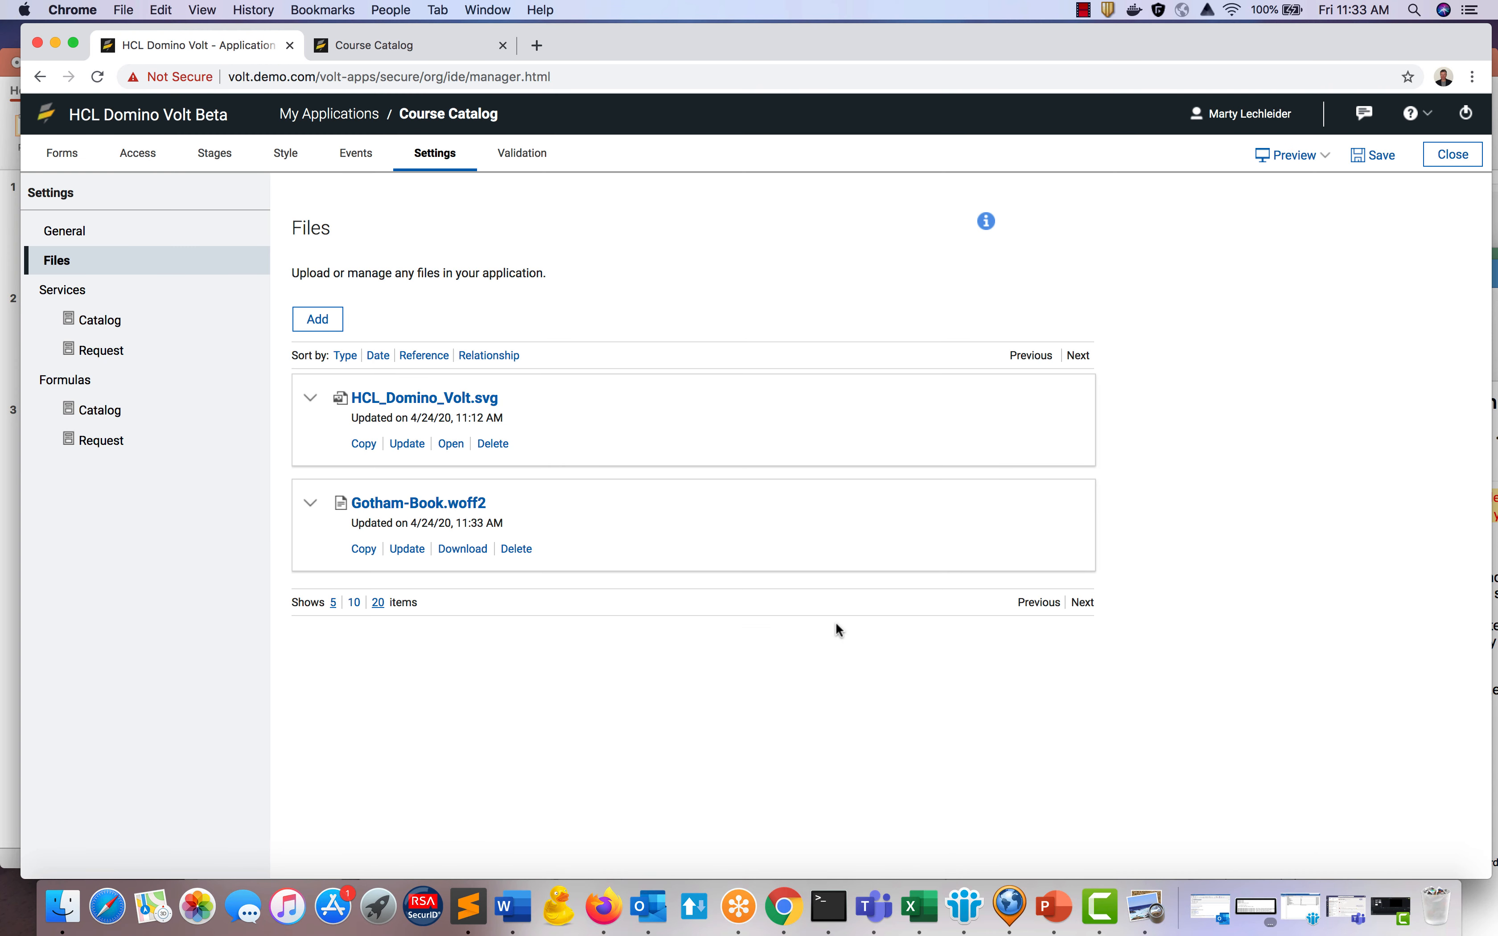
left_click(279, 156)
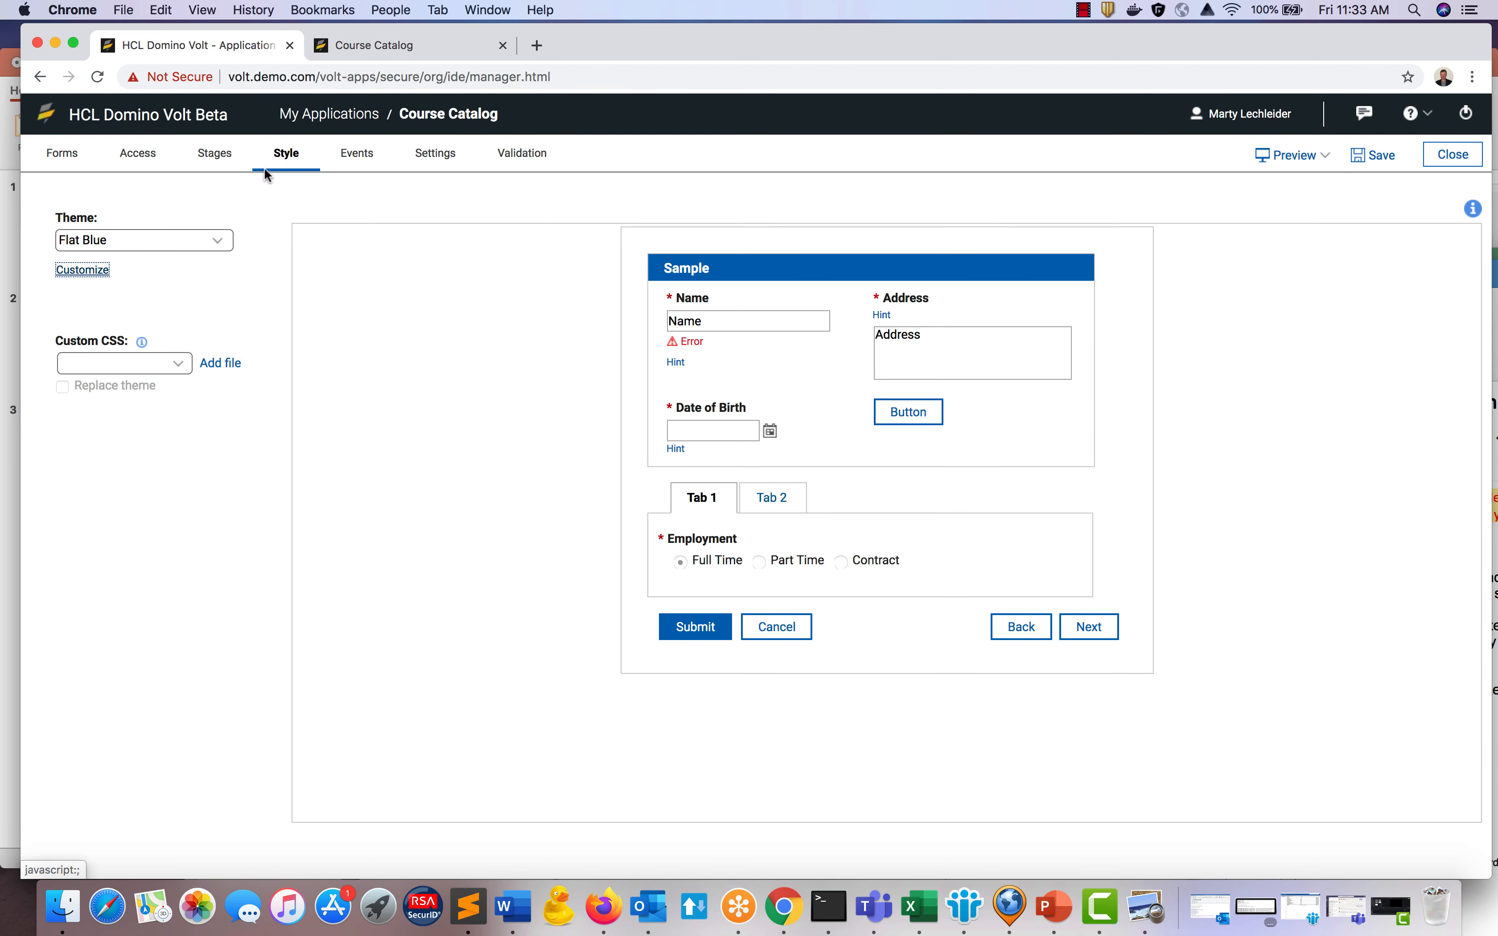
Customize the theme so its General font is Gotham-Book at size 14, and save it.
left_click(91, 272)
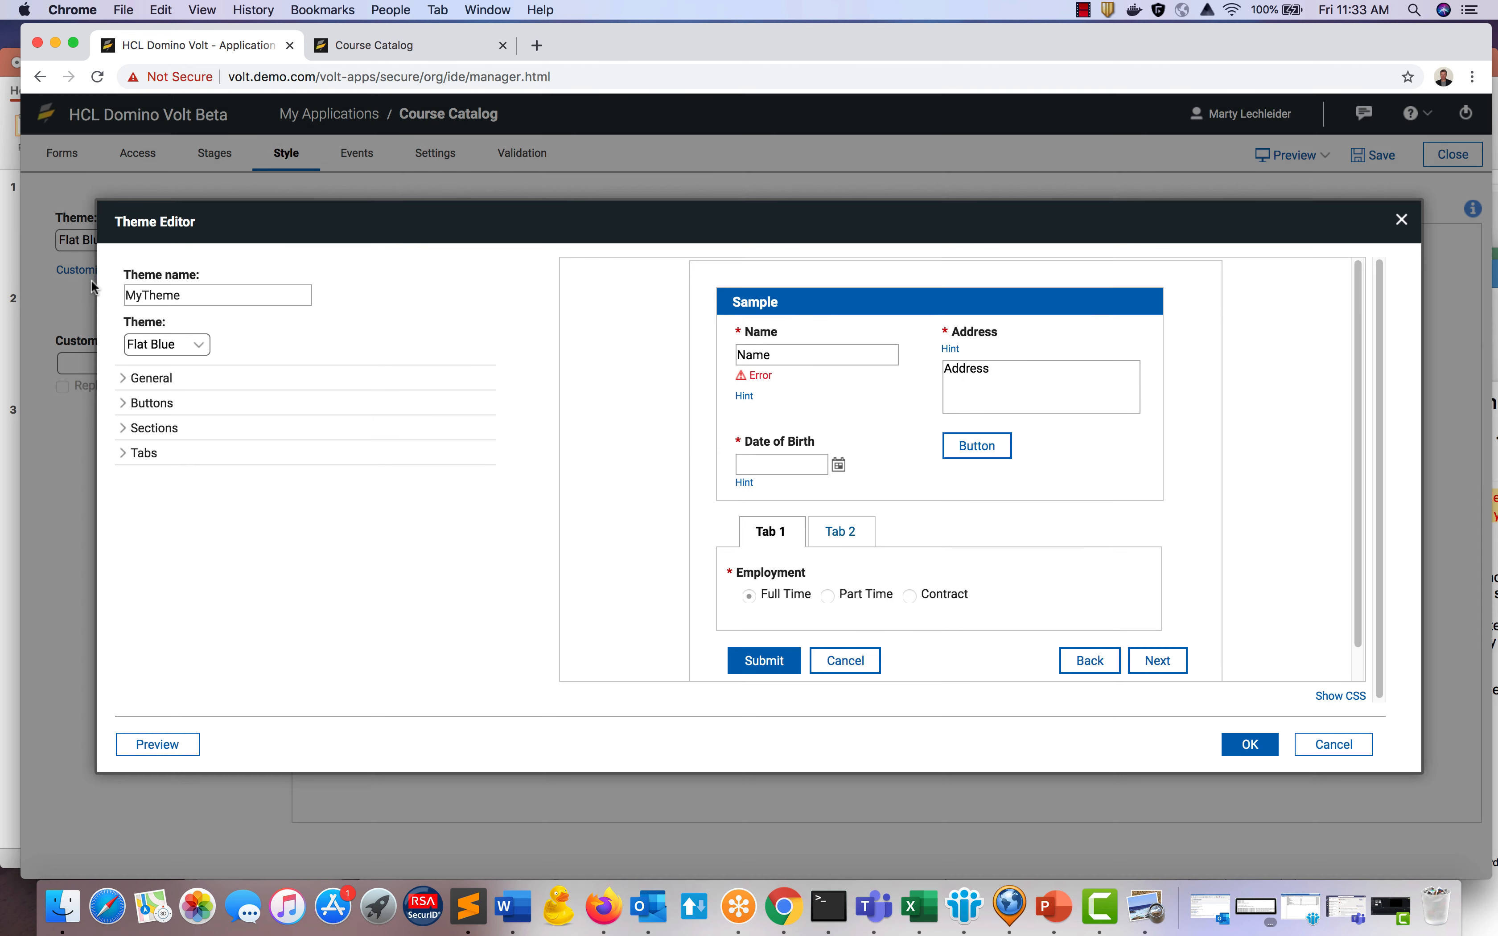
left_click(124, 382)
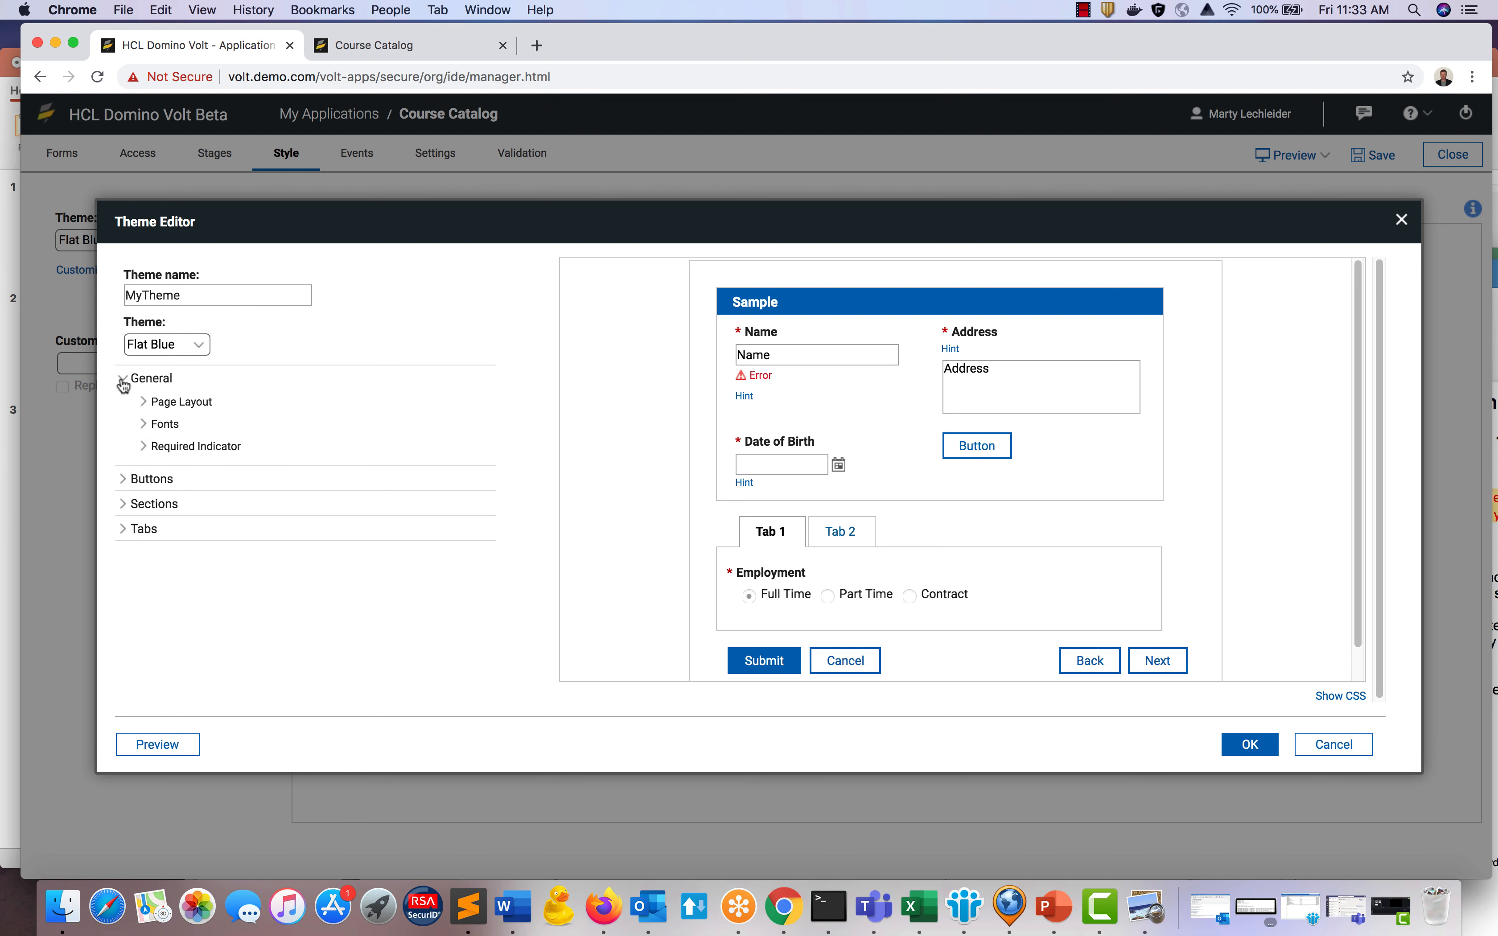
left_click(144, 427)
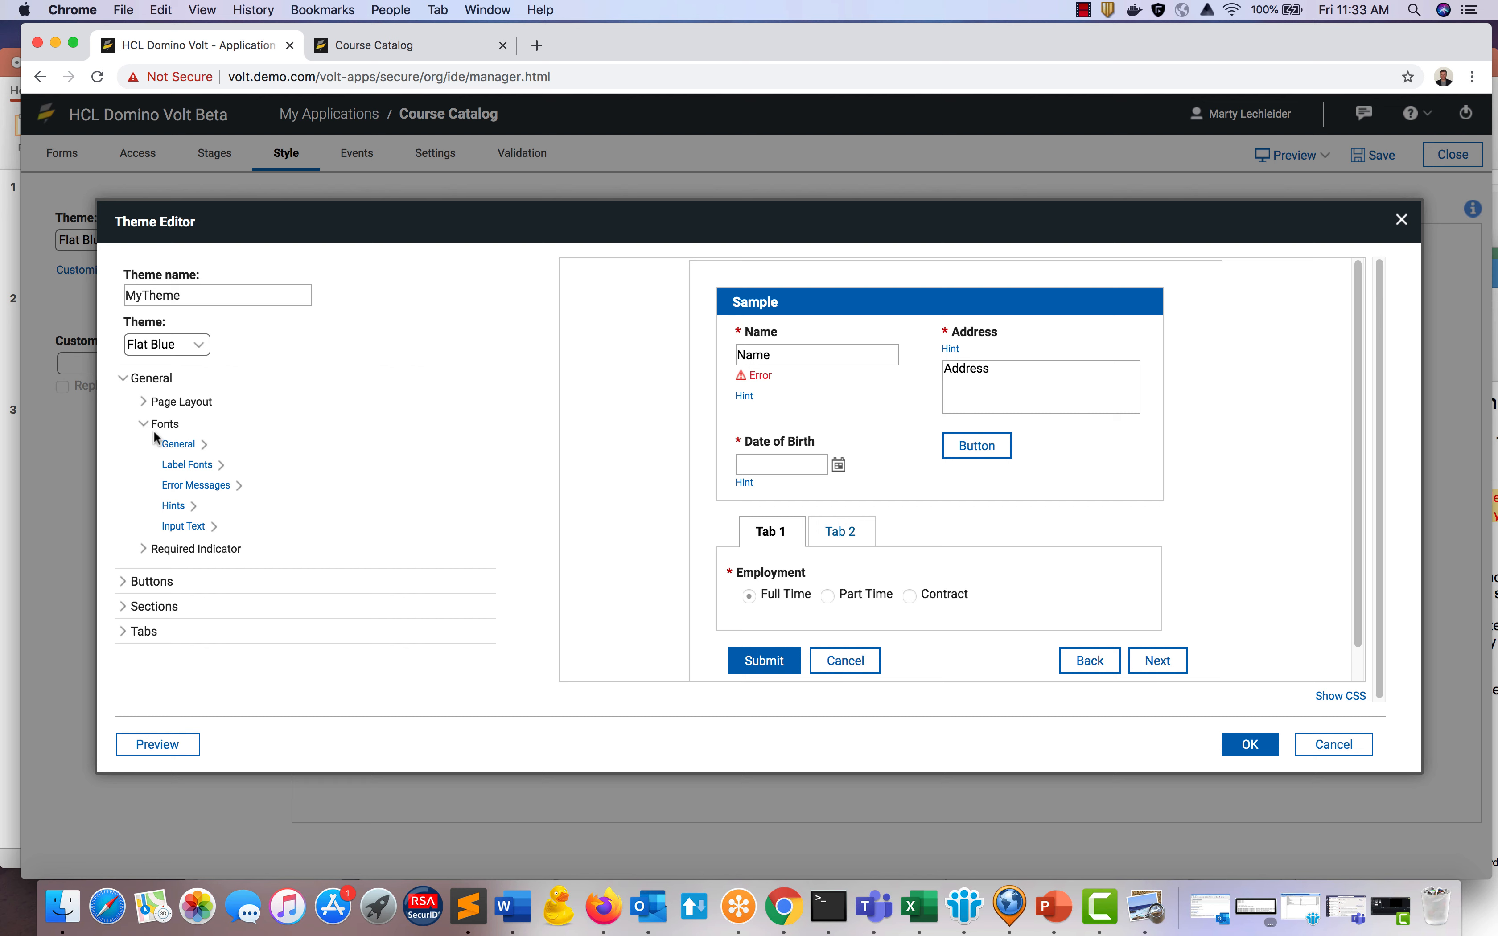
left_click(200, 445)
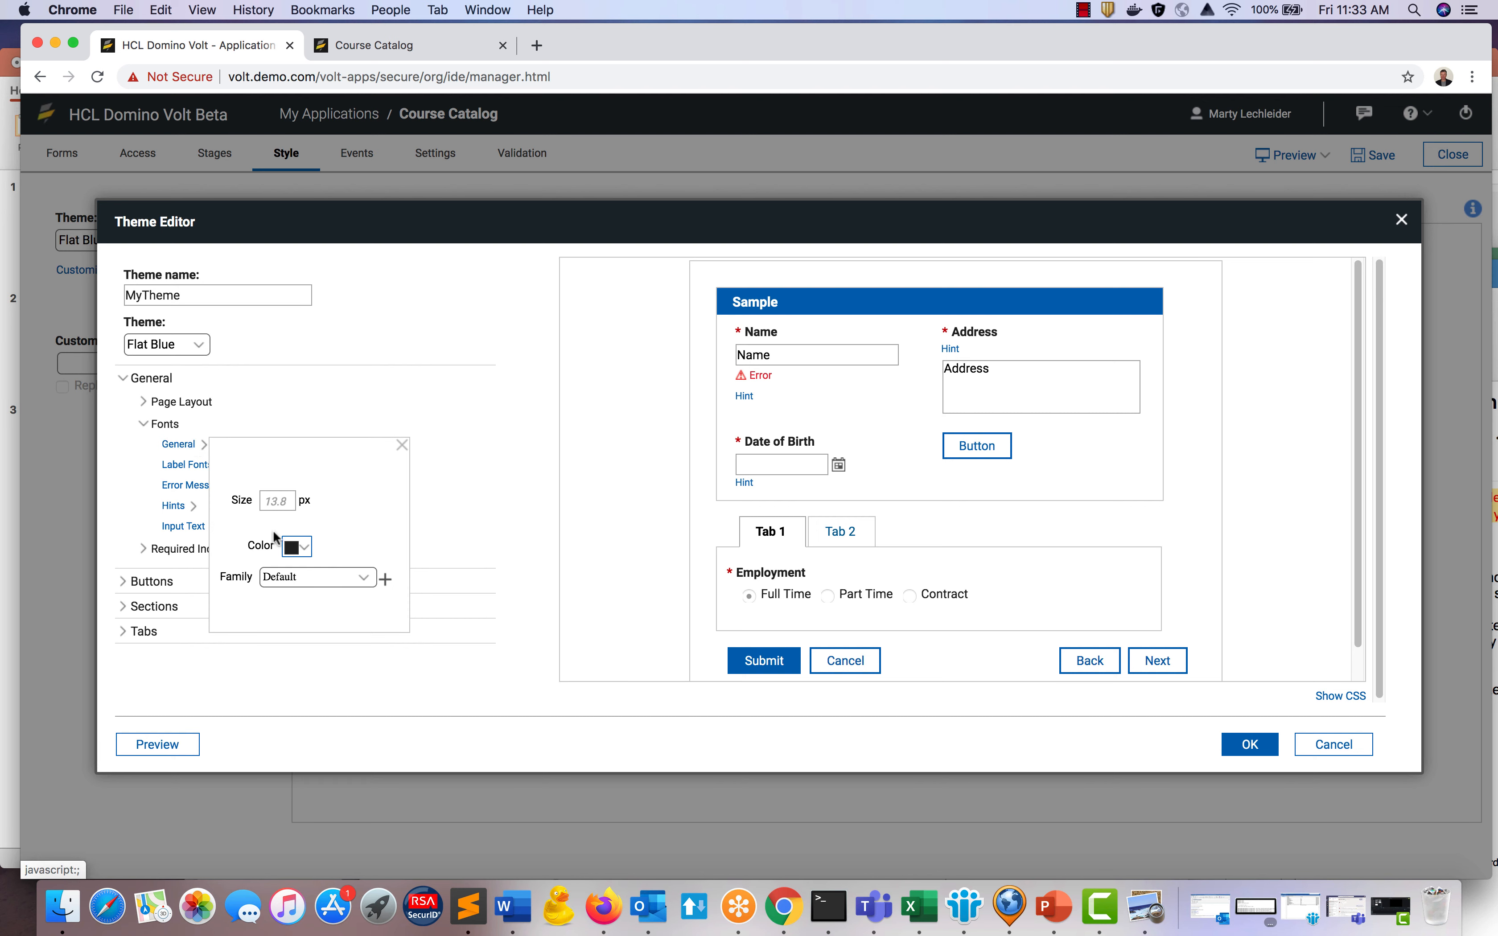
left_click(330, 578)
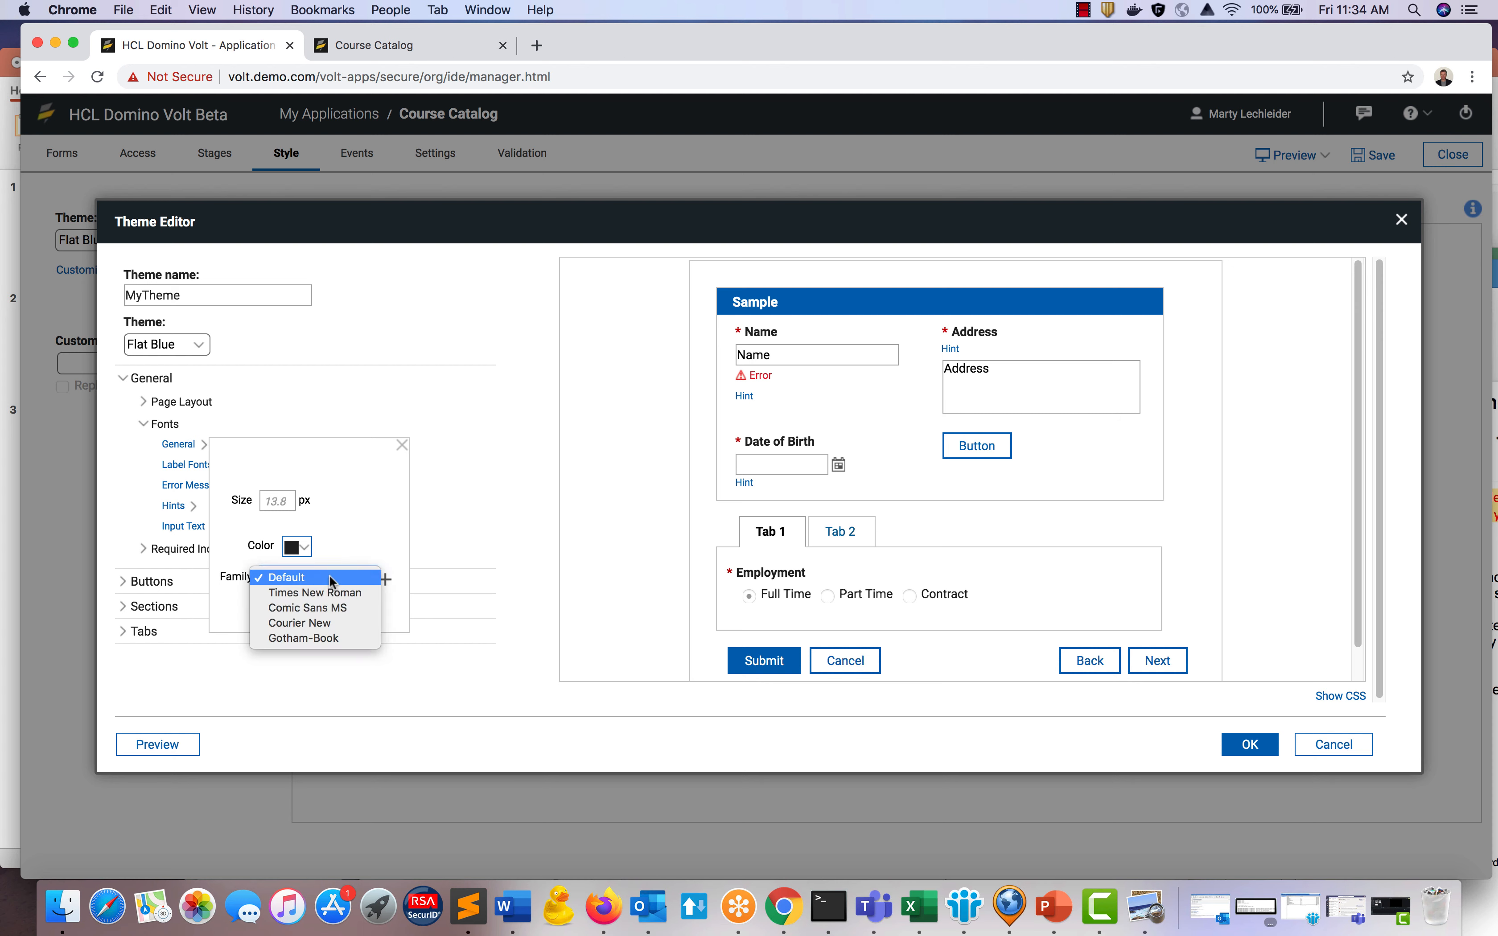
left_click(327, 640)
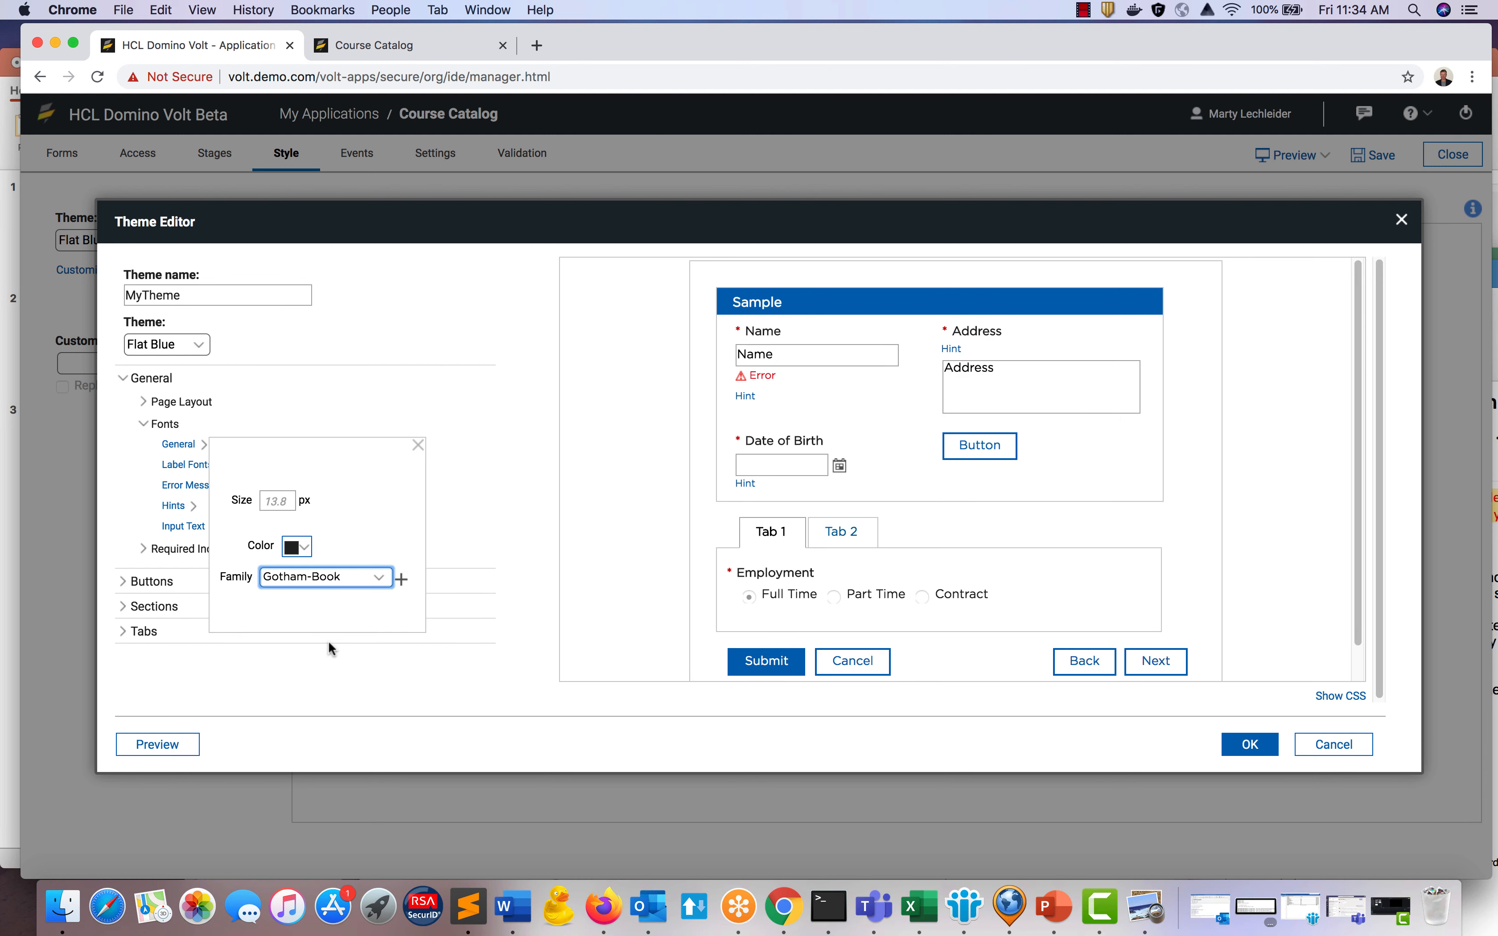
left_click(288, 501)
type("14")
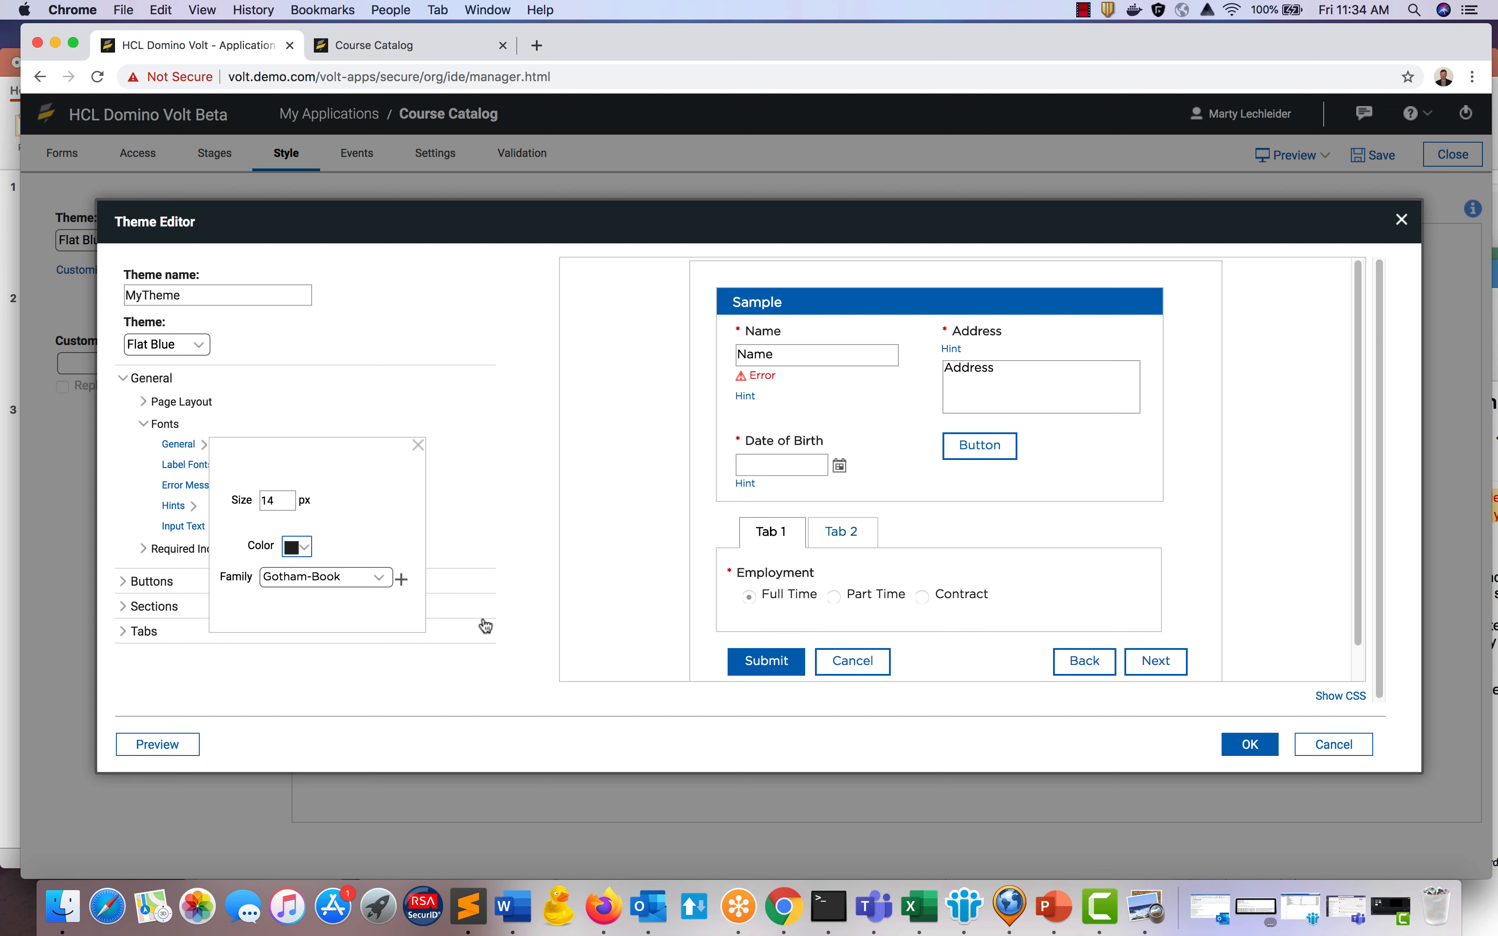
left_click(480, 509)
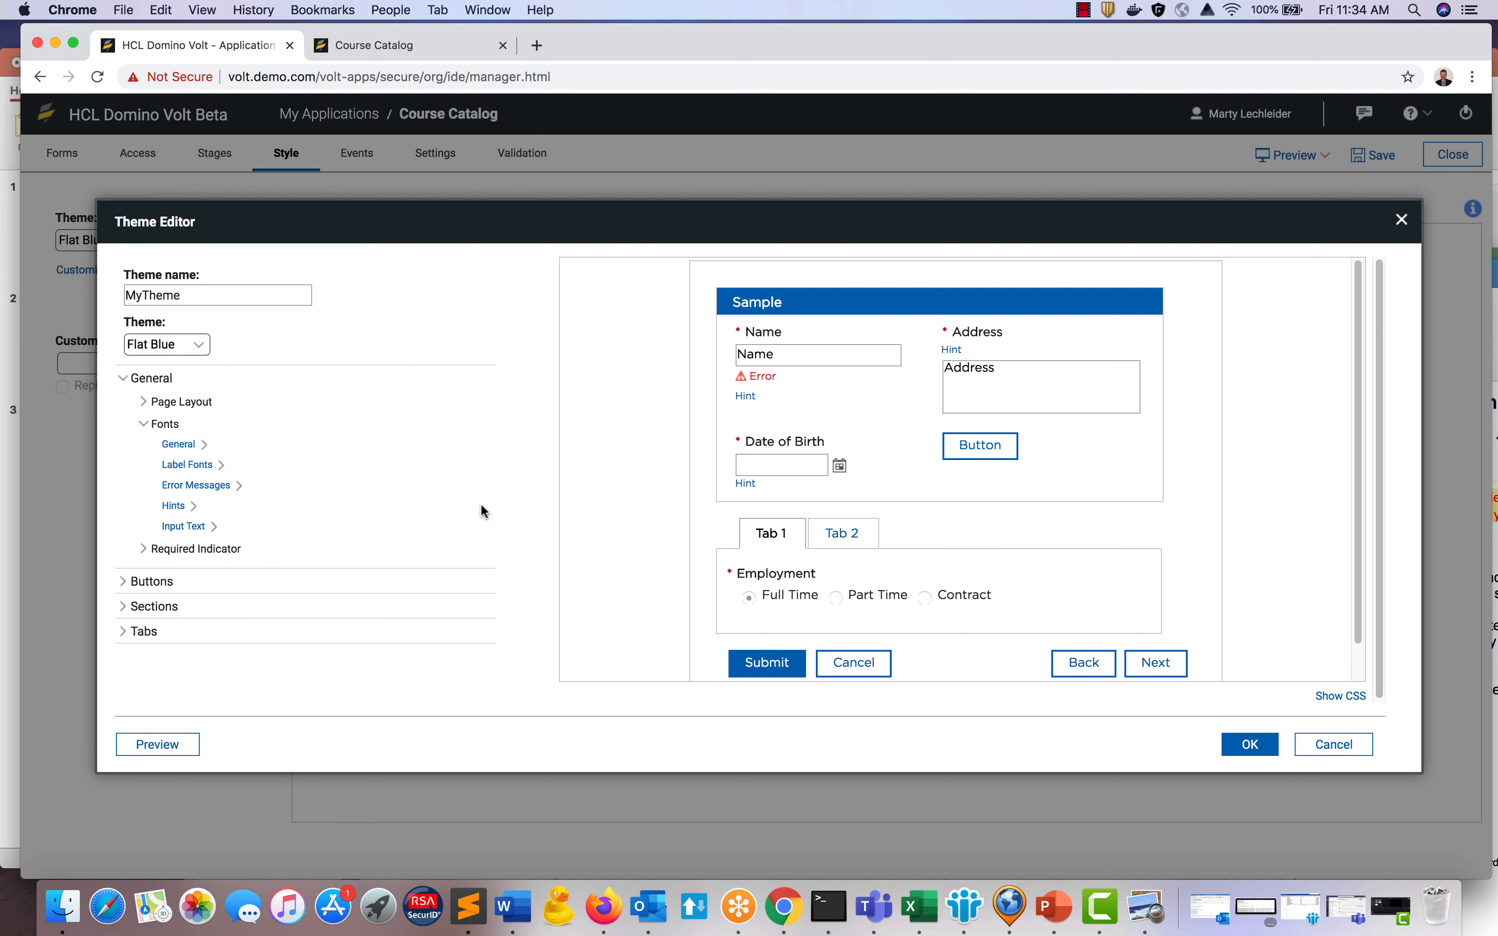
left_click(1248, 746)
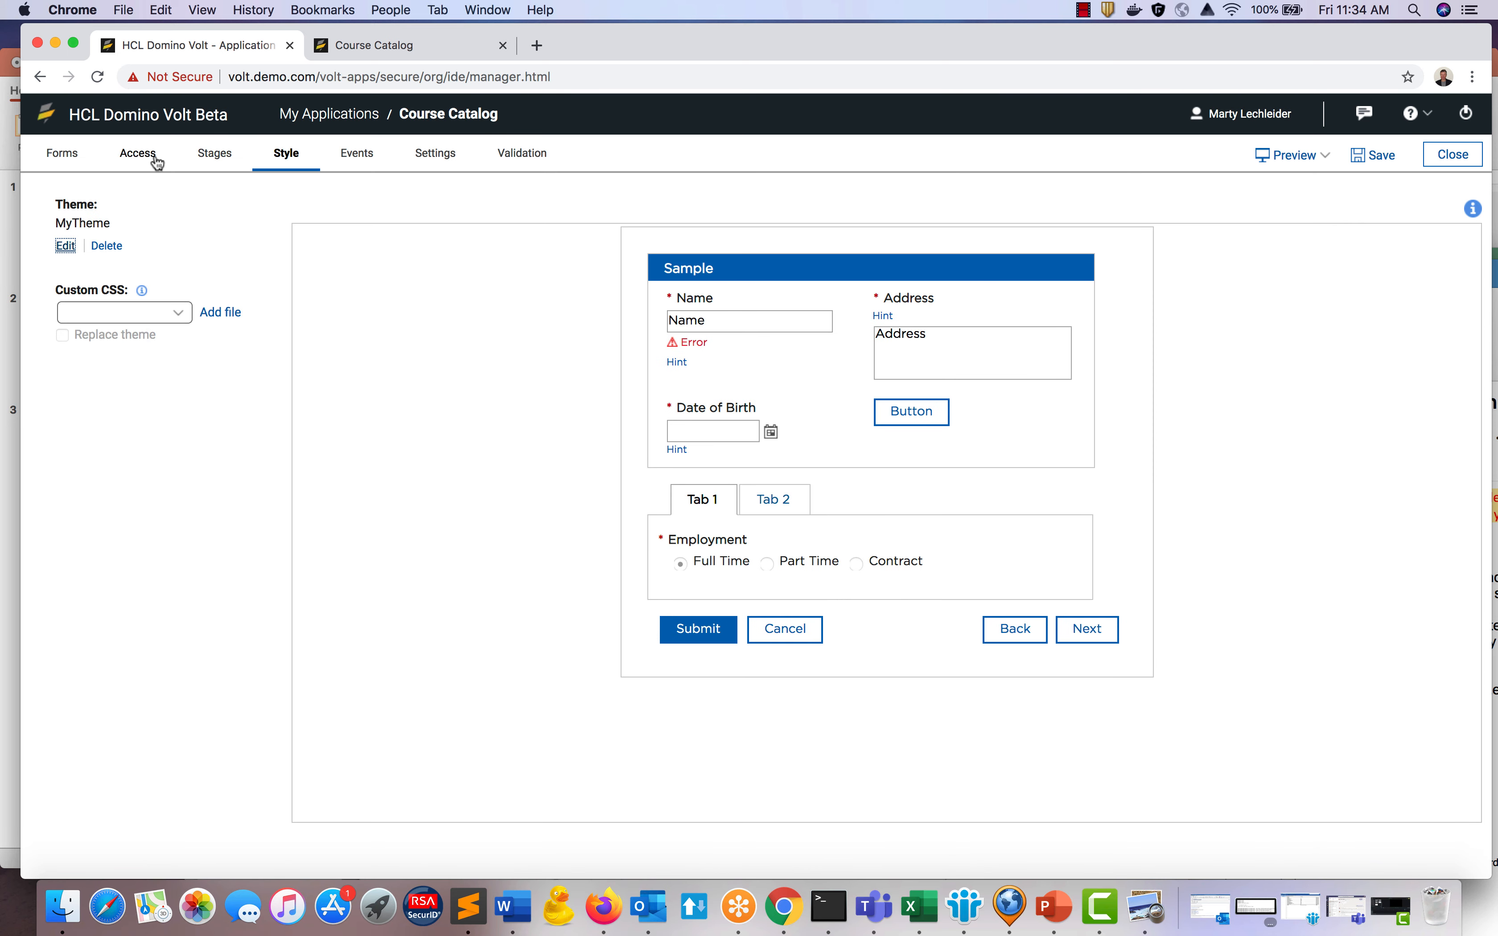
Place an HTML item from the Specialized palette below the Select a Course drop-down.
left_click(62, 156)
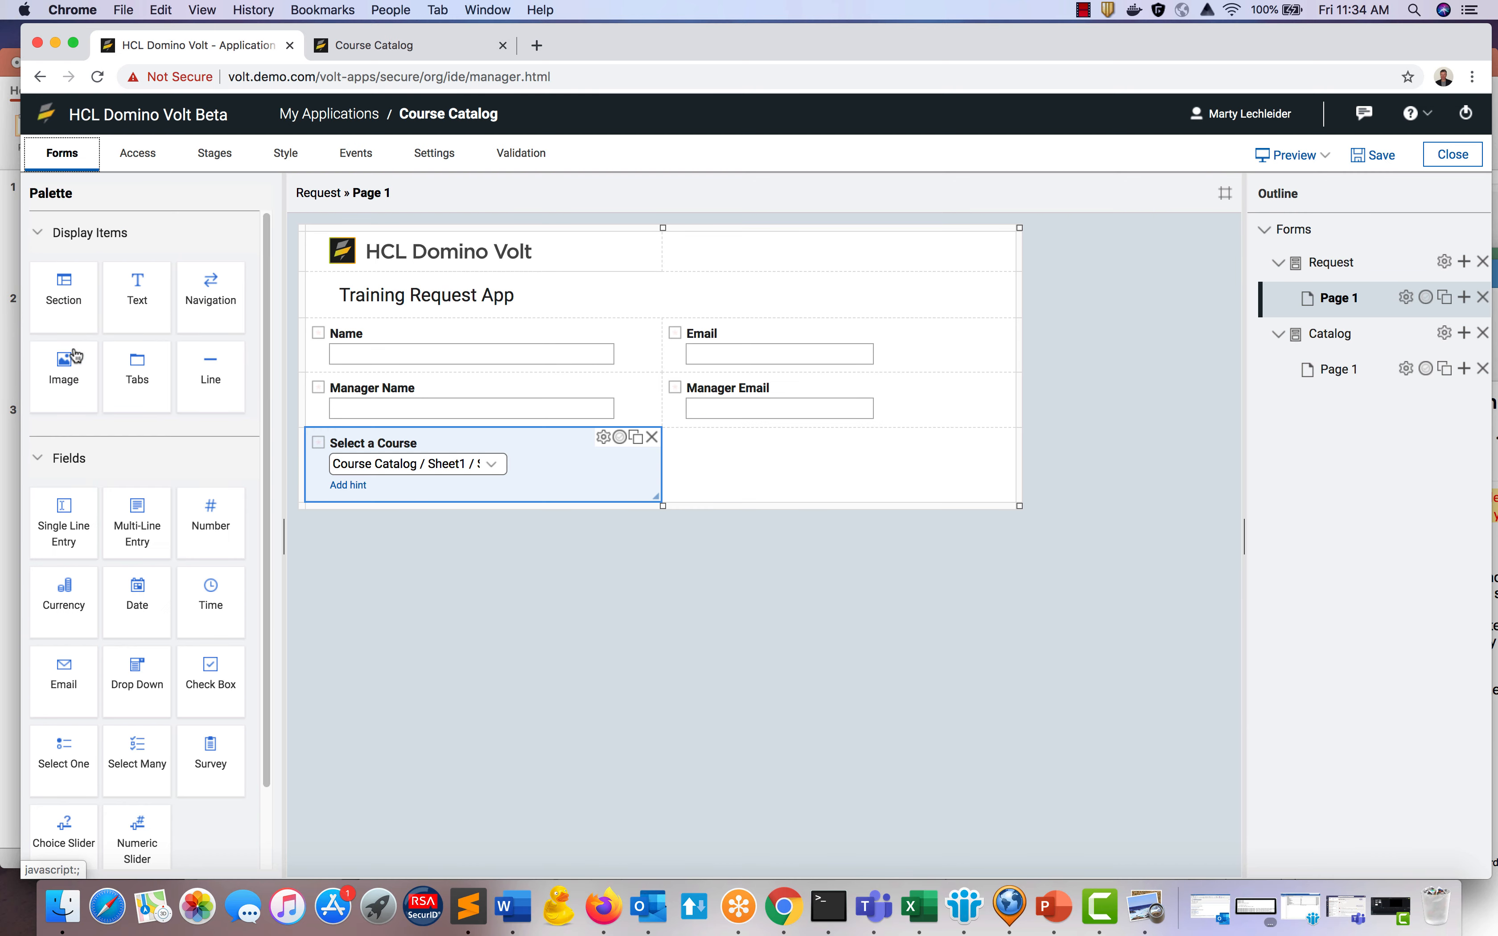
scroll(55, 743, "down", 3)
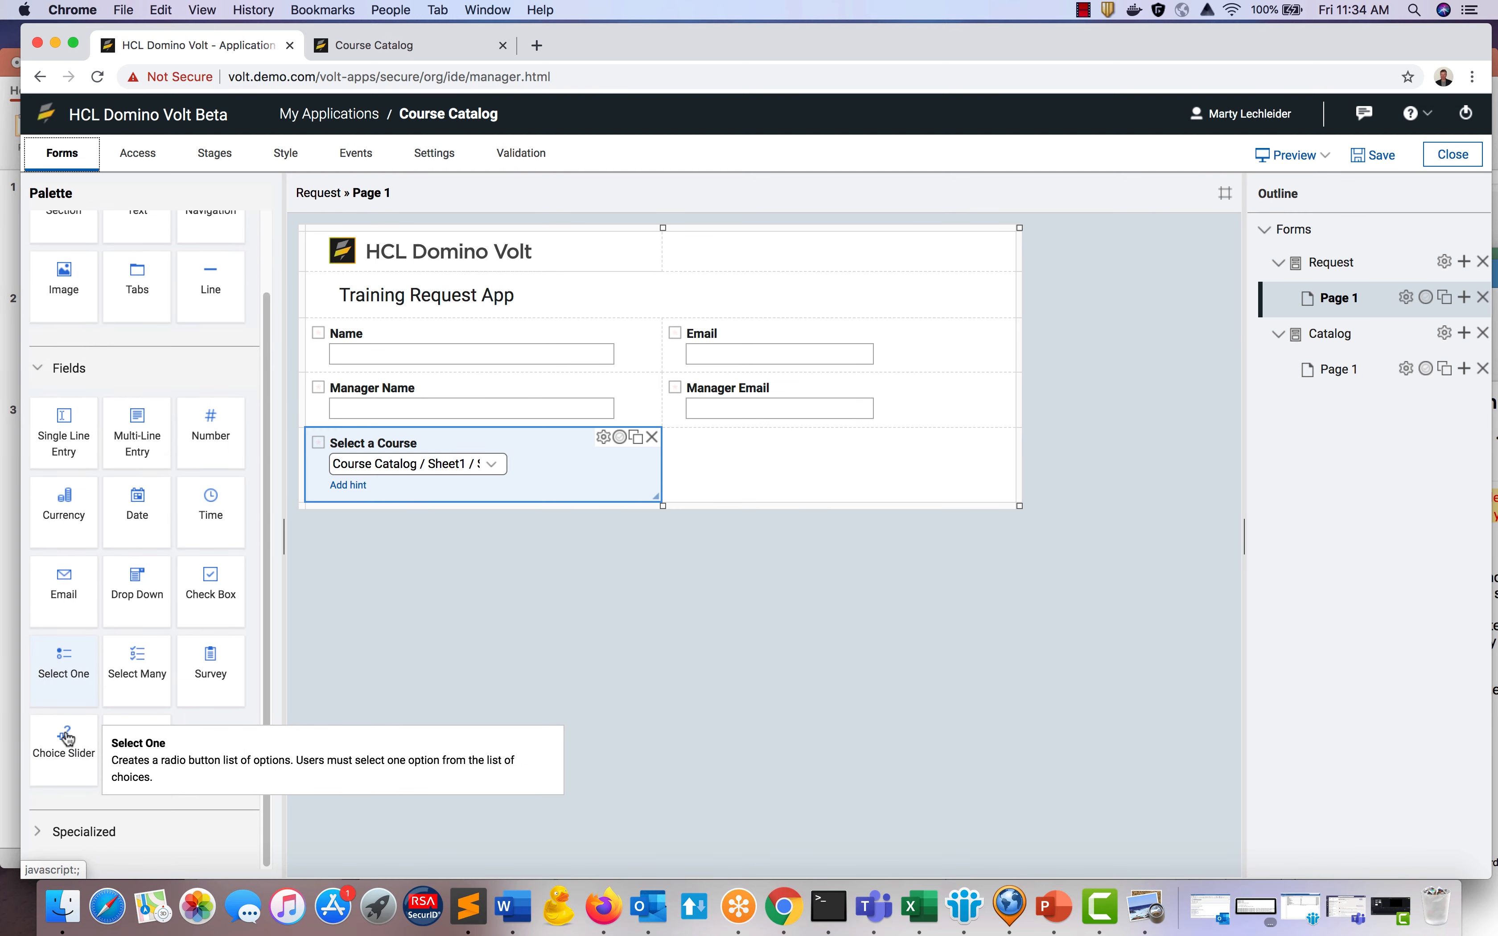
left_click(35, 837)
scroll(37, 824, "down", 3)
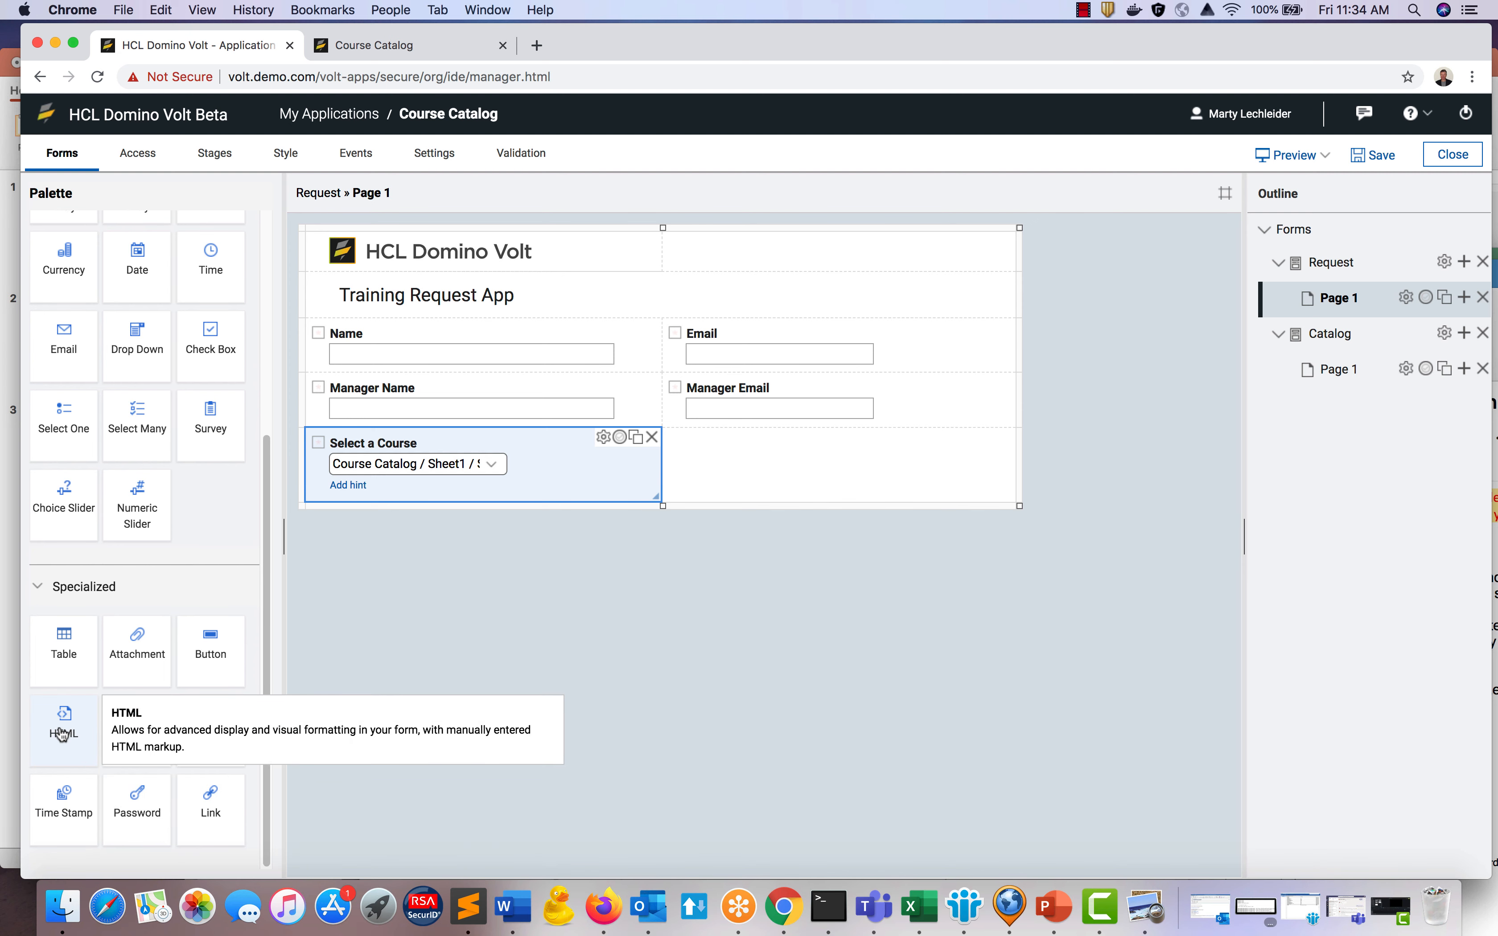
left_click_drag(62, 735, 441, 485)
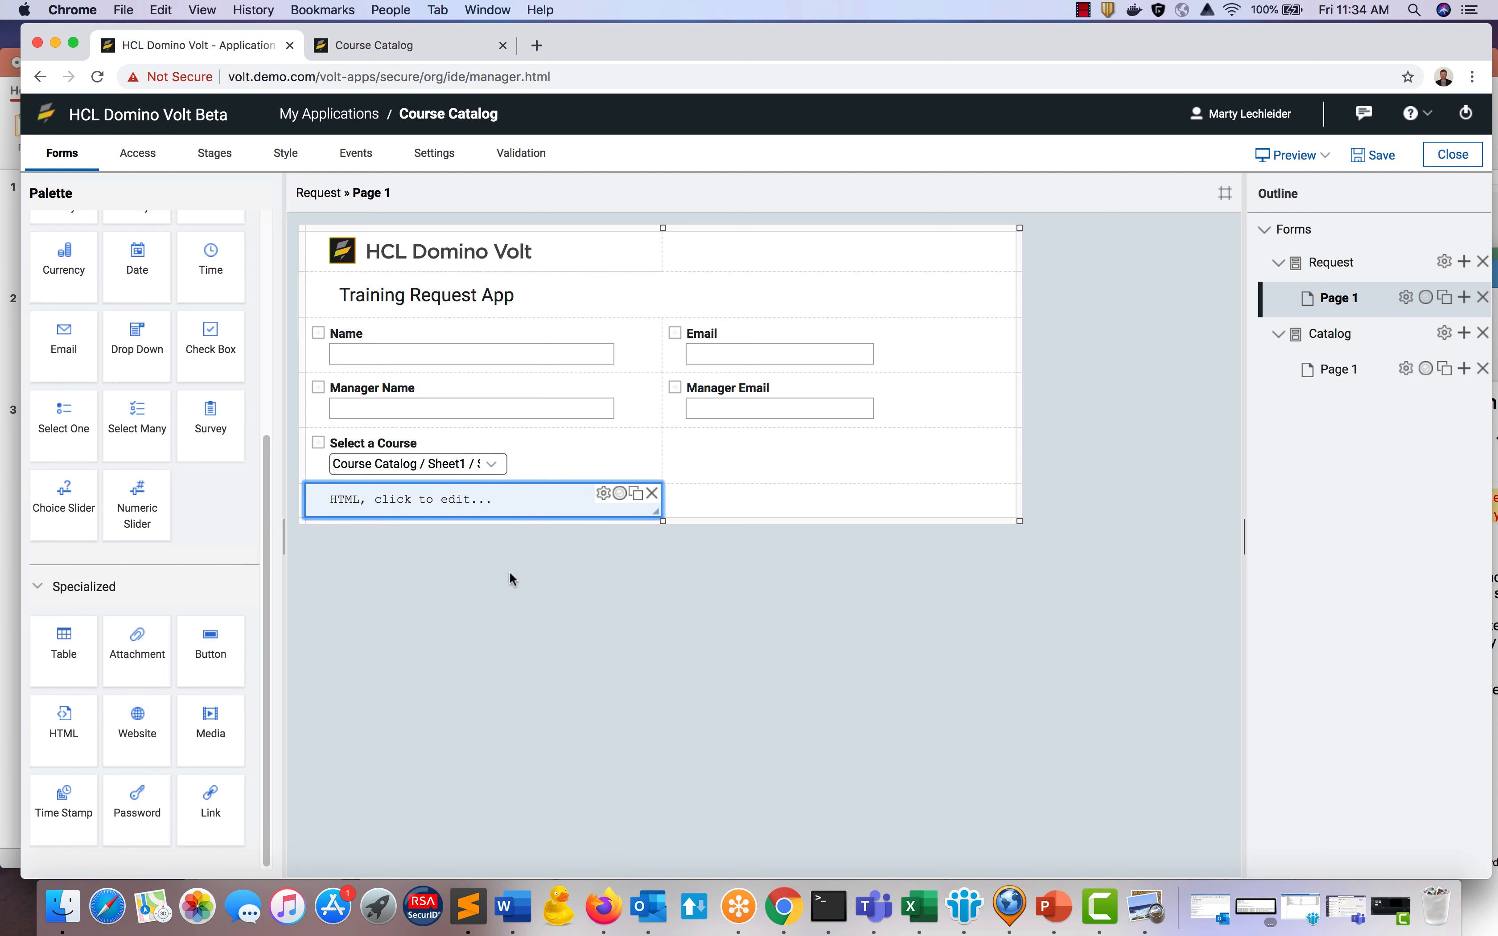
Copy the banner-hiding CSS snippet from page 9 of the tutorial PDF.
left_click(1143, 907)
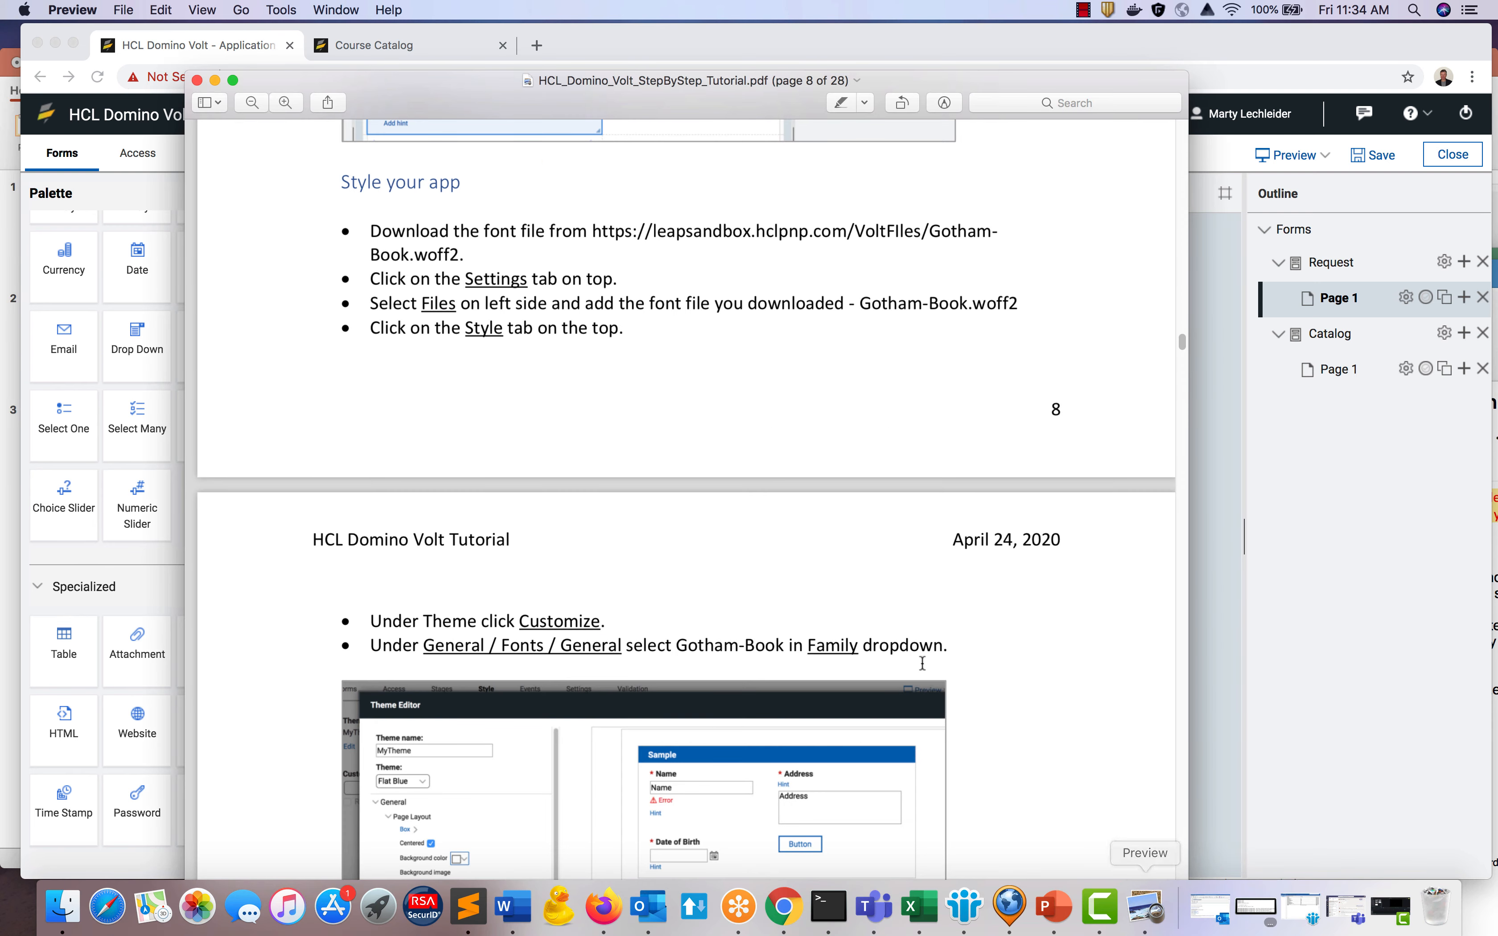
scroll(715, 528, "down", 10)
scroll(598, 599, "down", 2)
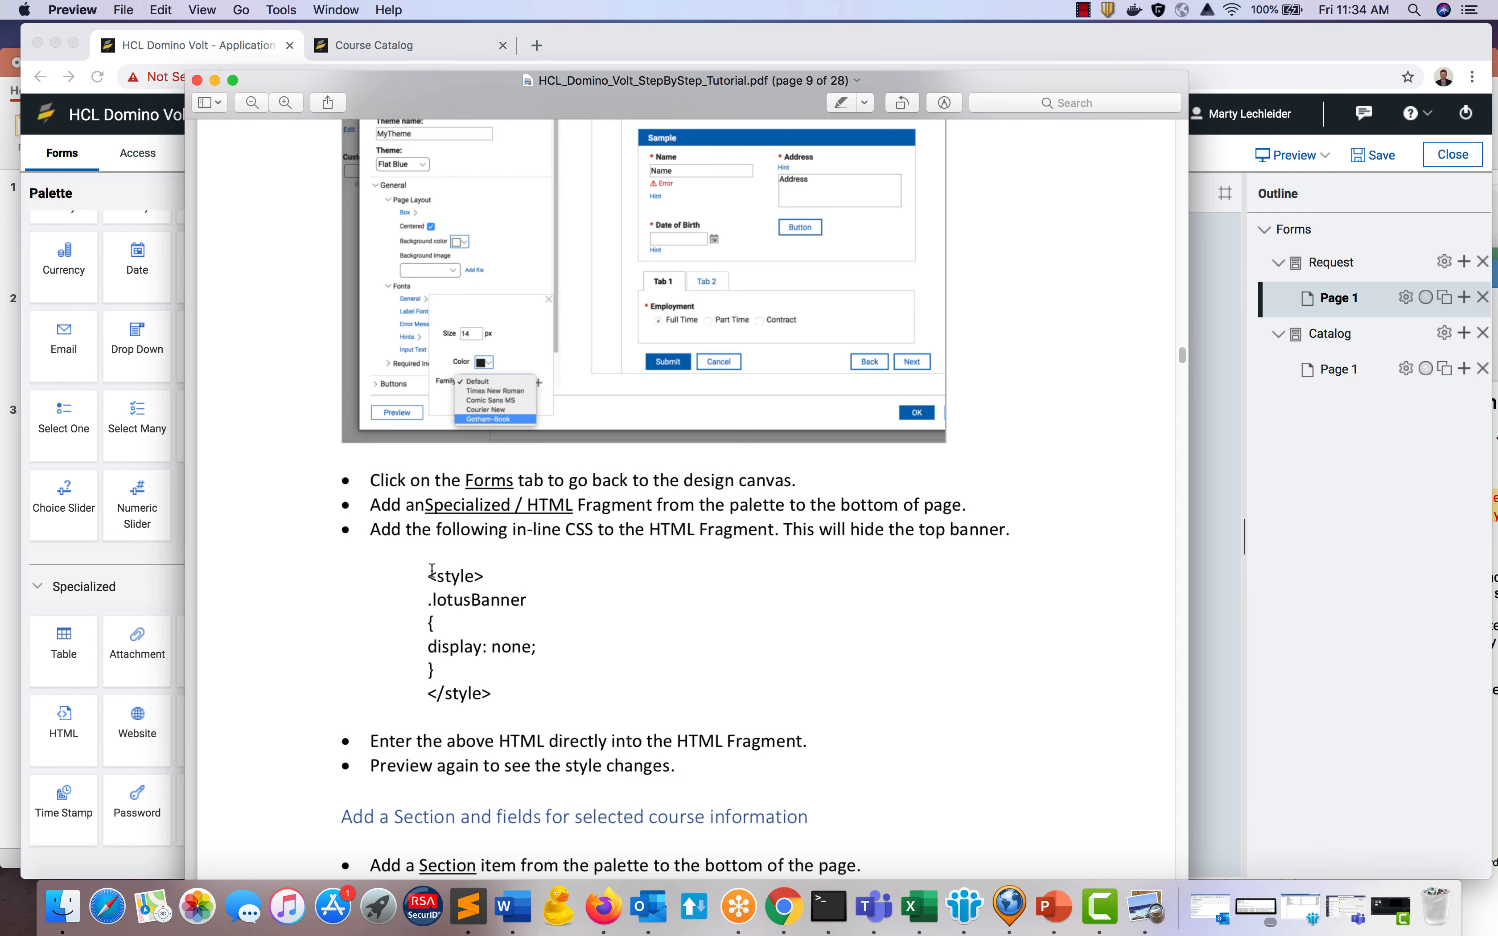
left_click_drag(425, 571, 495, 692)
key("super+c")
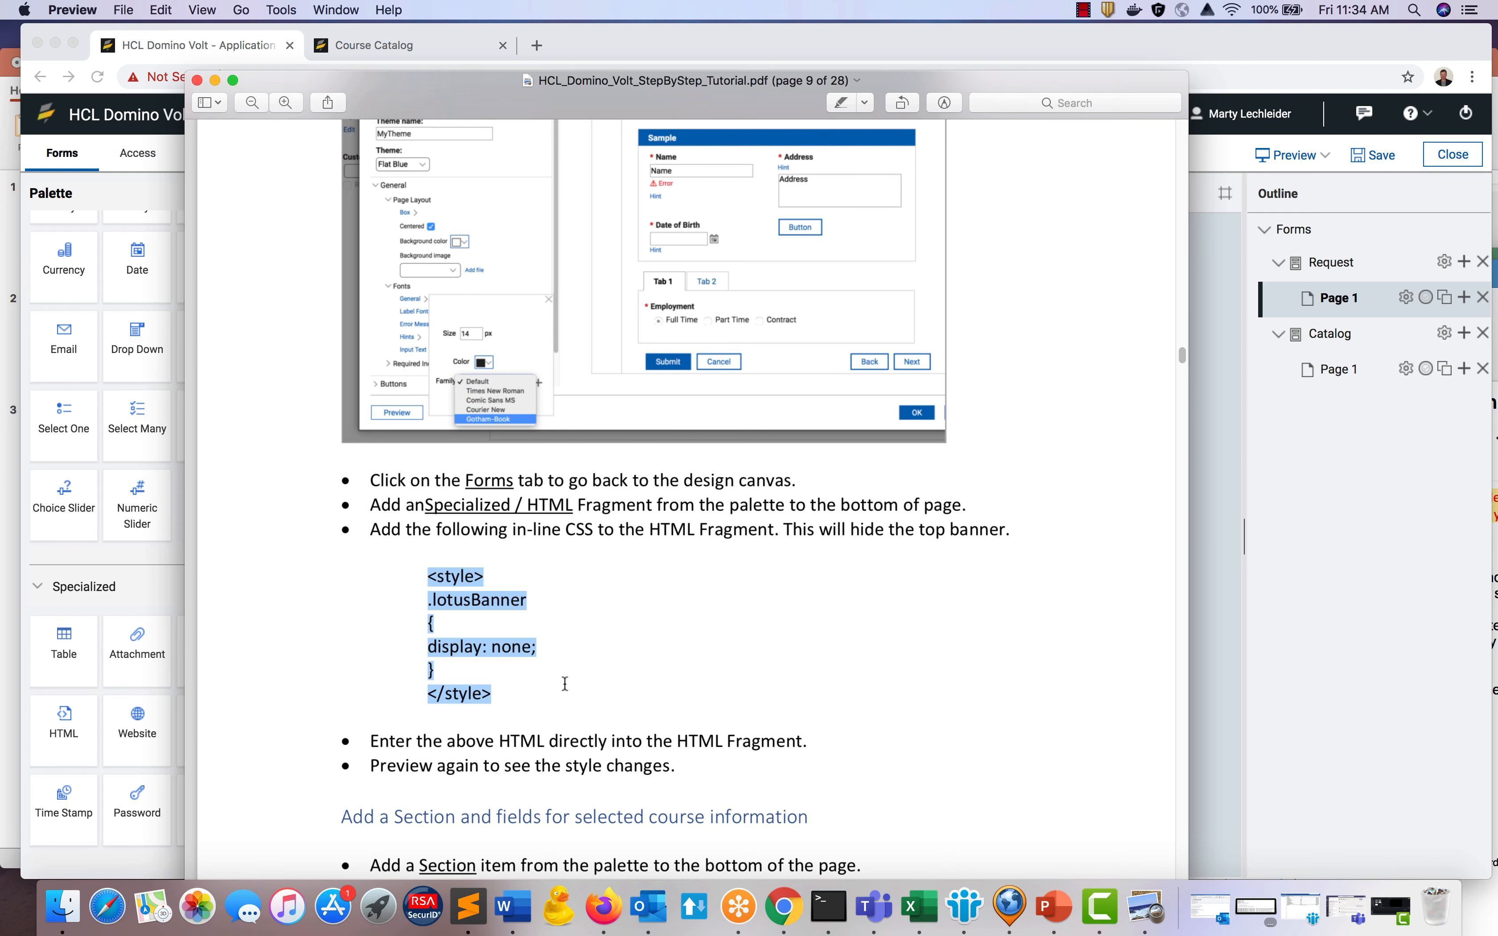
left_click(1225, 666)
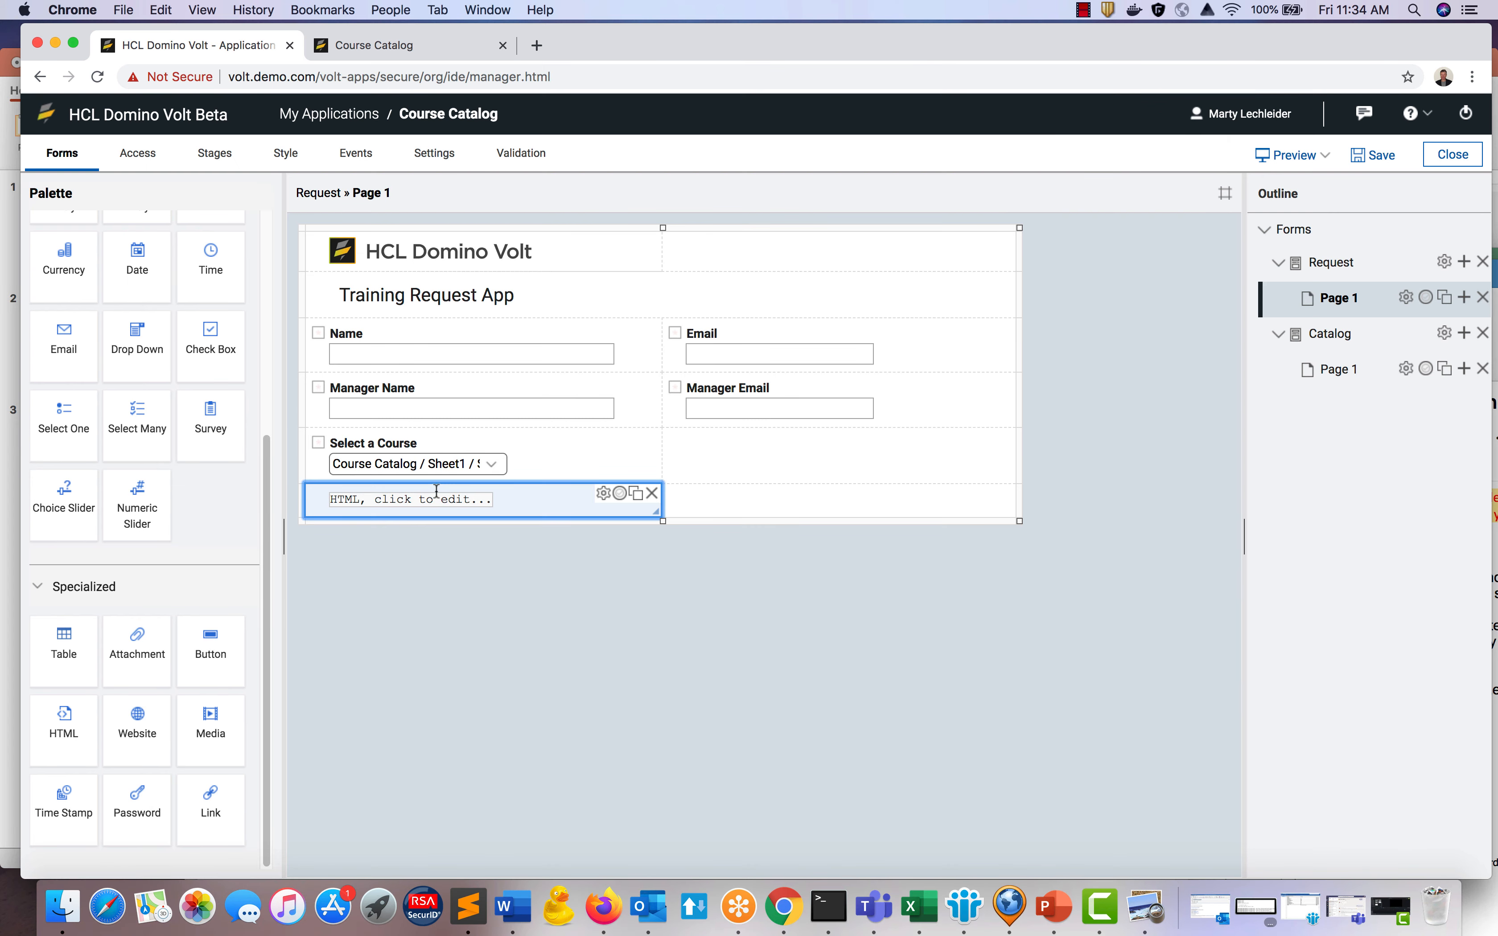
Replace the HTML fragment's placeholder text with the pasted lotusBanner-hiding CSS.
left_click(335, 498)
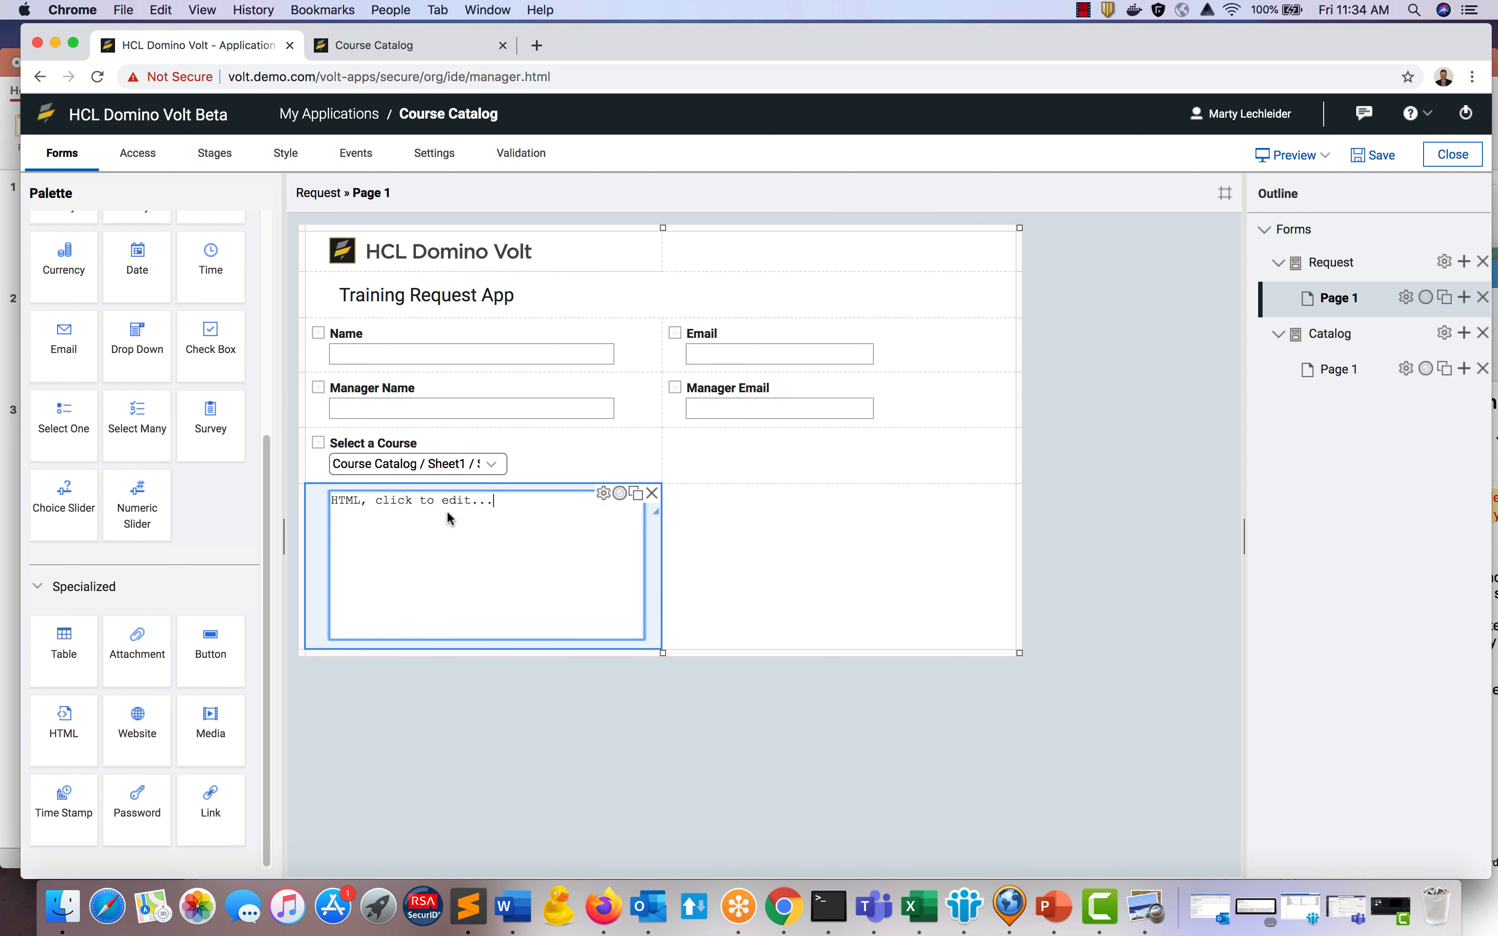
left_click_drag(449, 519, 330, 501)
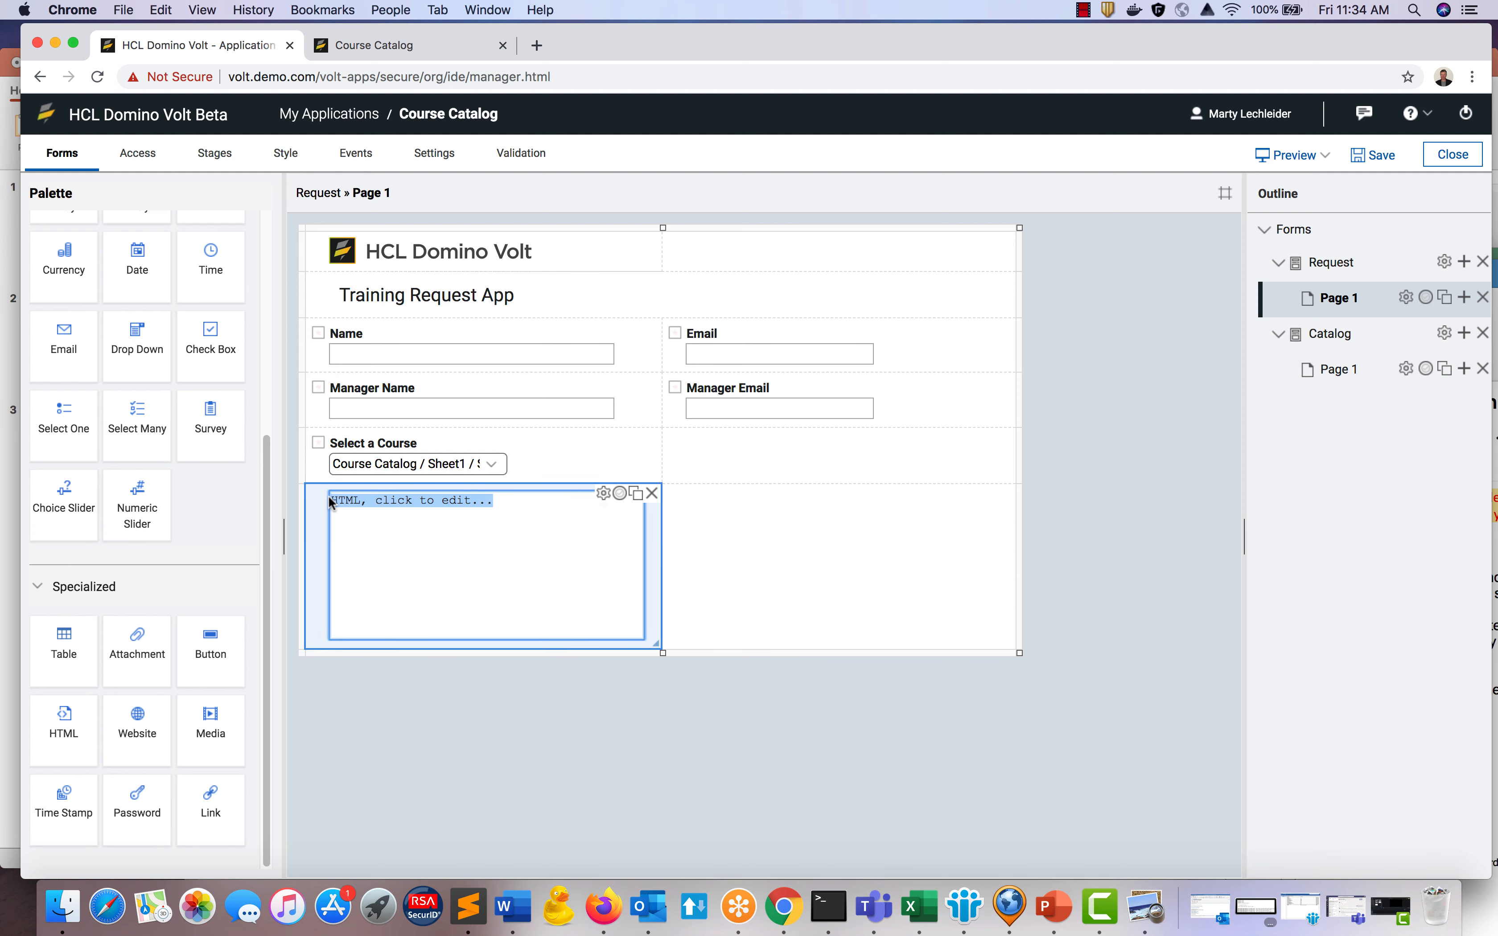
key("BackSpace")
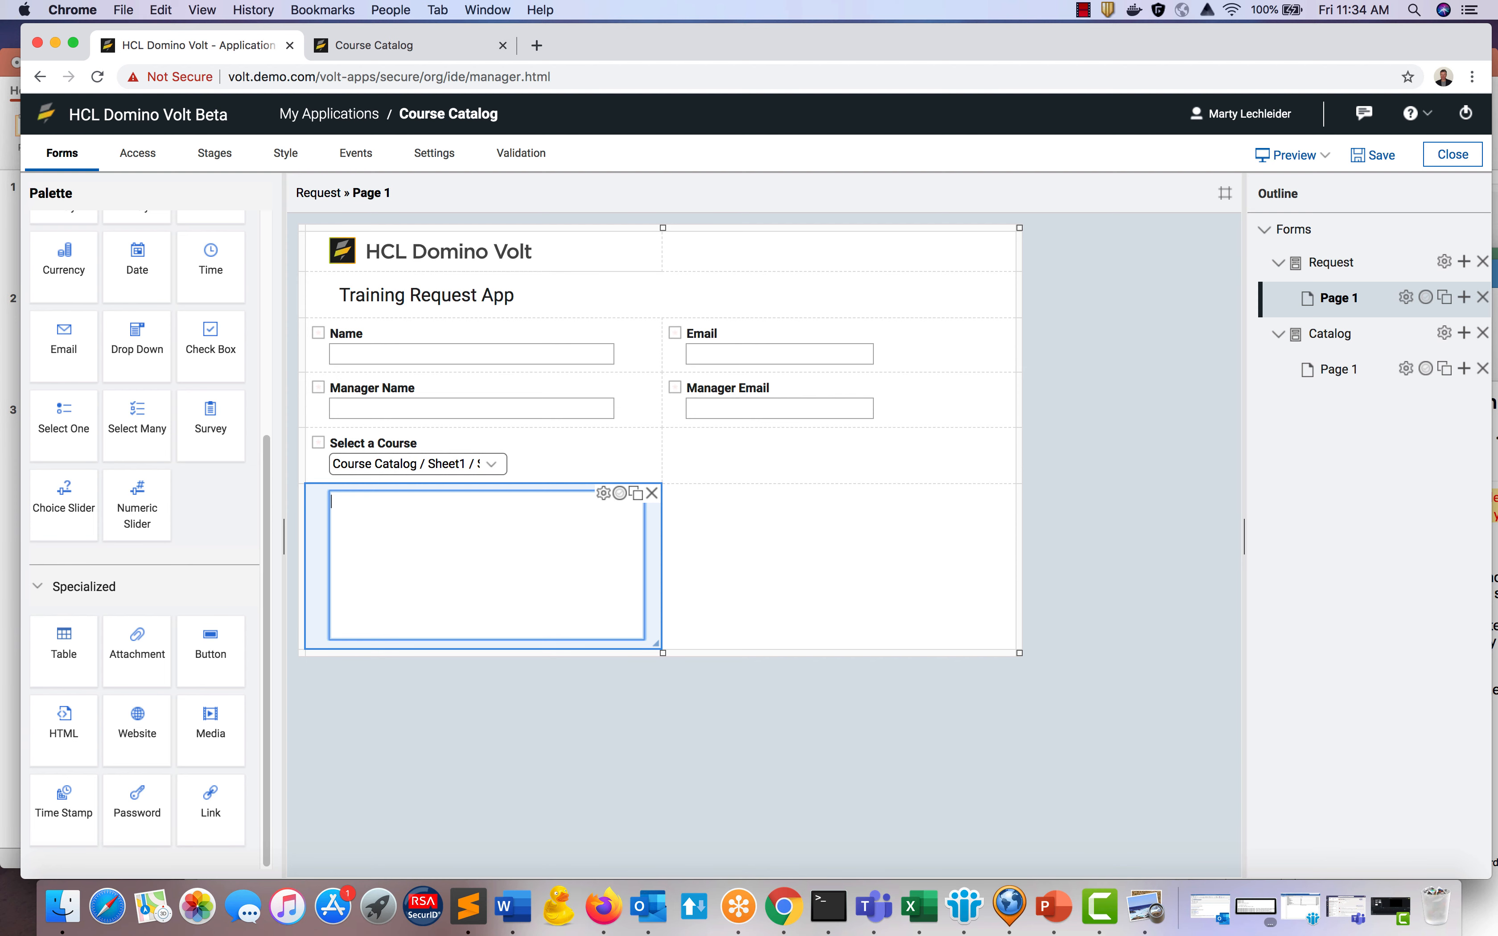
key("super+v")
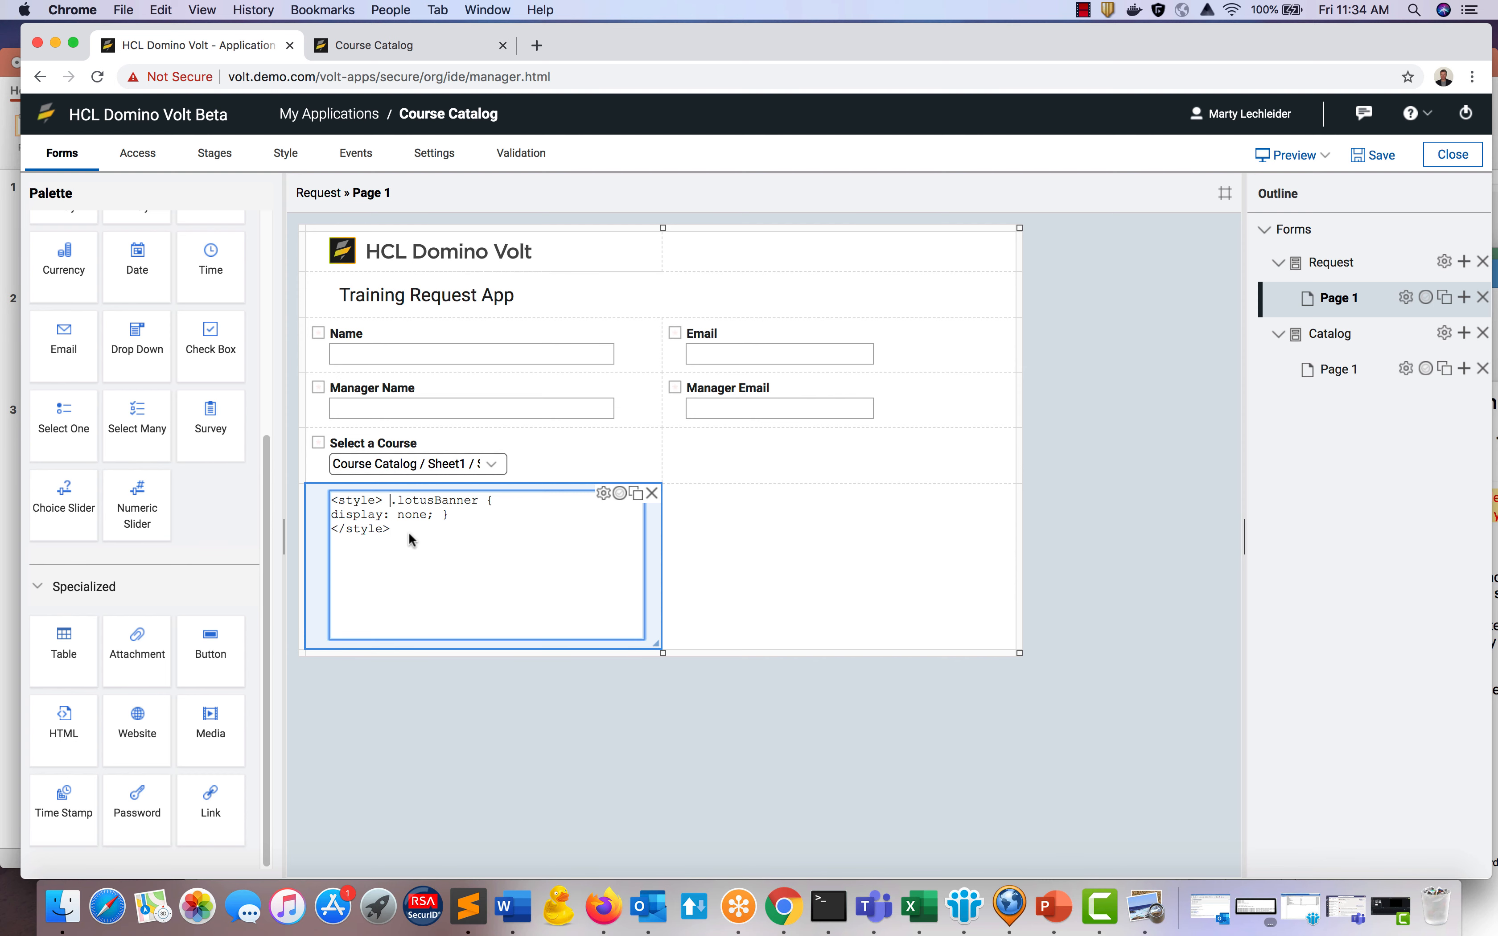
Put the rule, display value and closing brace on separate lines, then preview the form.
key("Return")
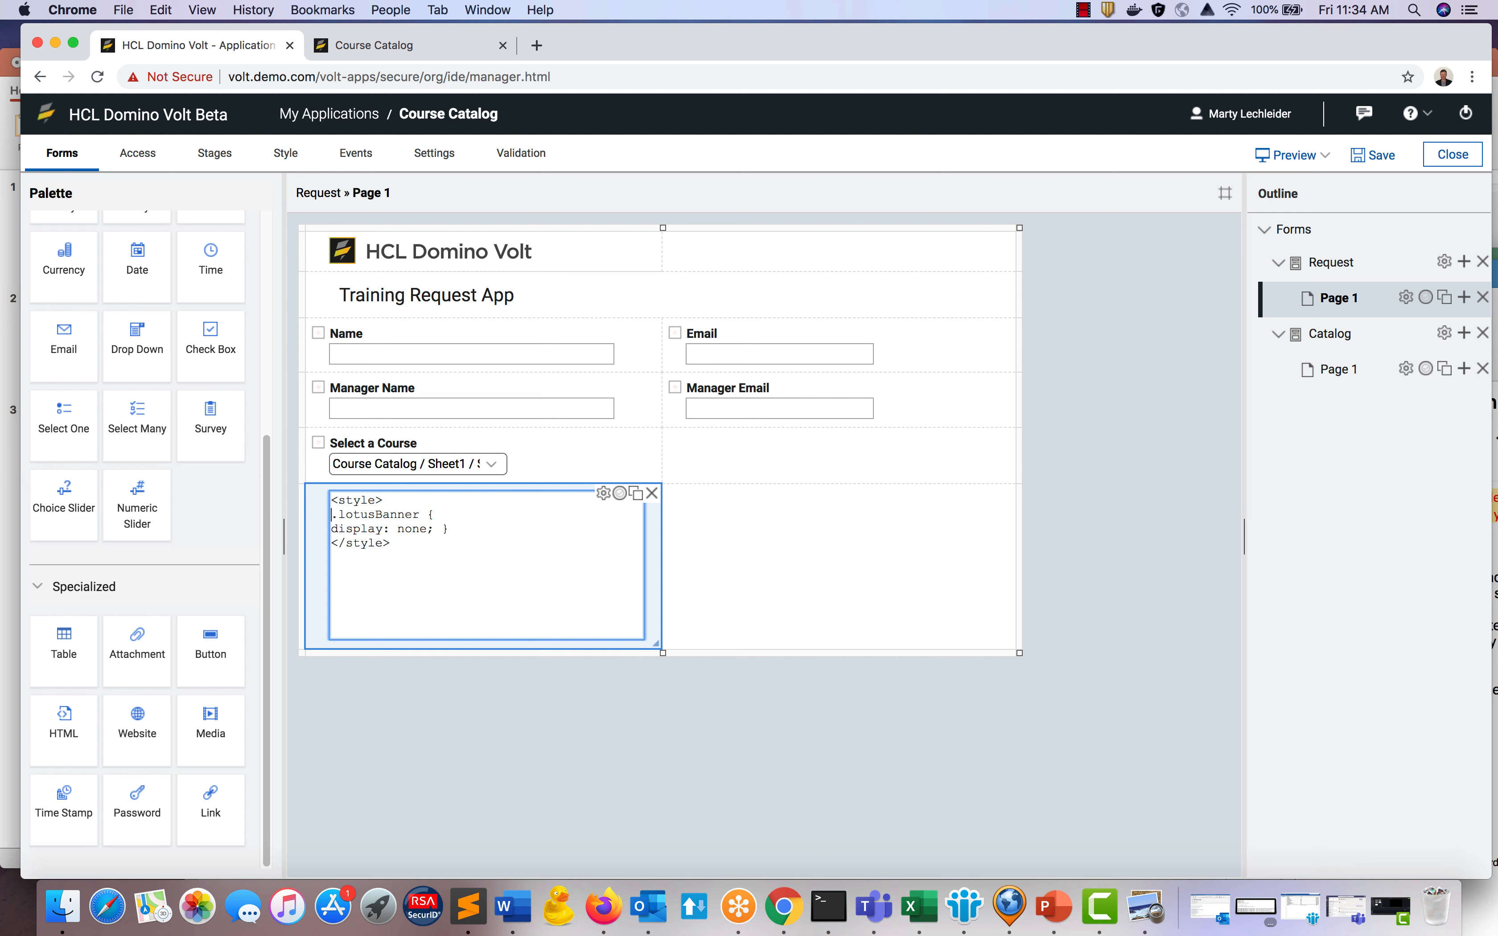
key("Right")
key("Right")
key("Down")
type("\\")
key("BackSpace")
key("Return")
key("Right")
key("Right")
key("Right")
key("Right")
key("Right")
key("Return")
left_click(1284, 153)
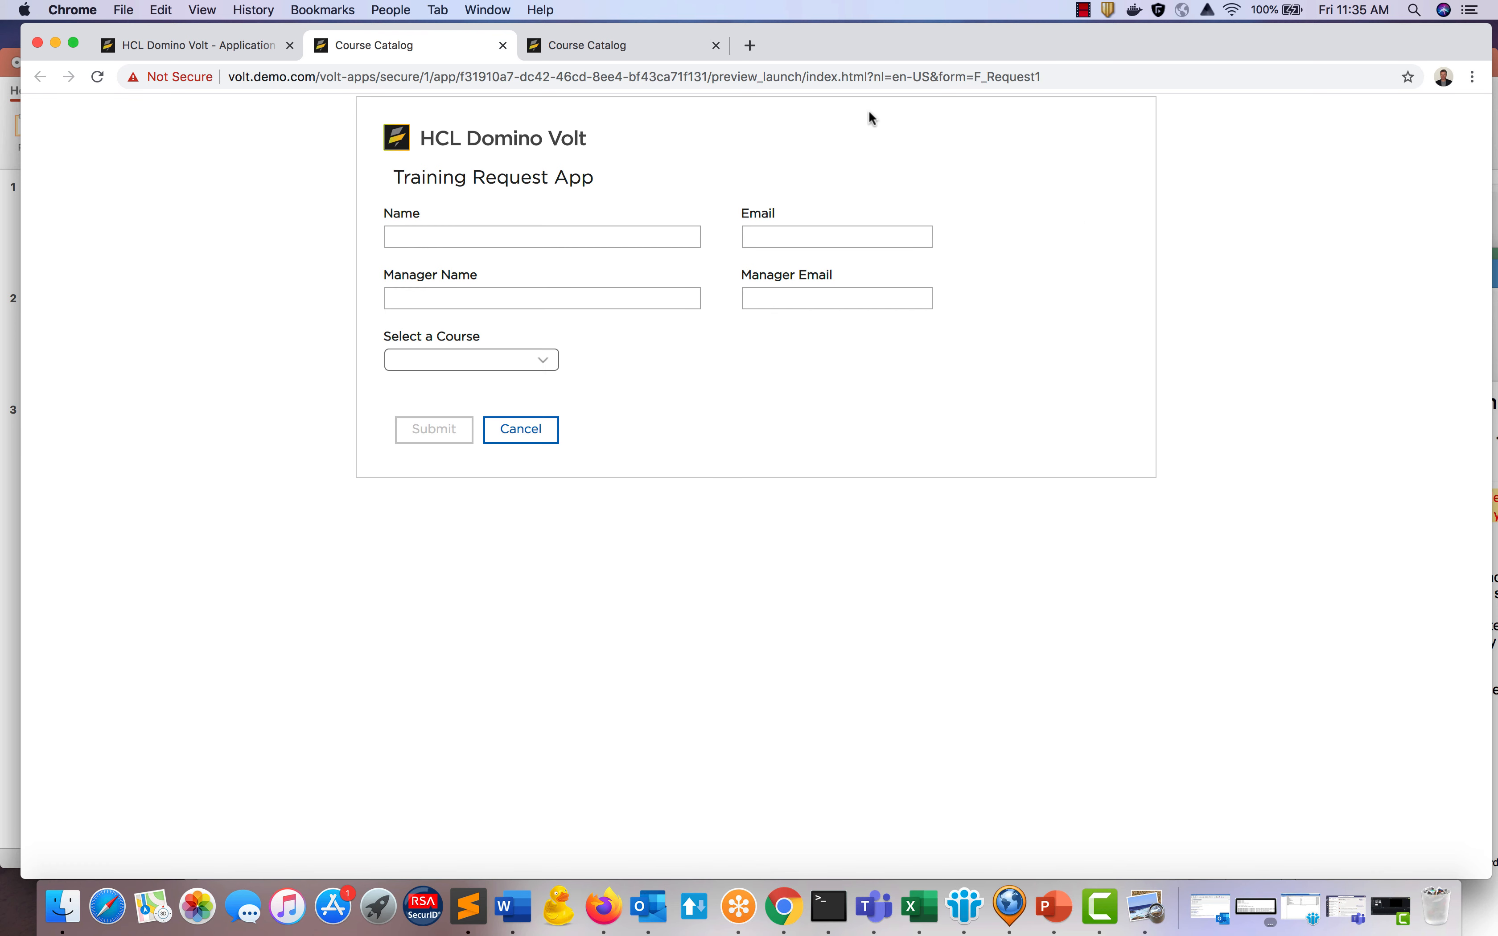
Confirm the previewed Request form no longer shows the top banner, then return to the tutorial PDF.
left_click(1084, 10)
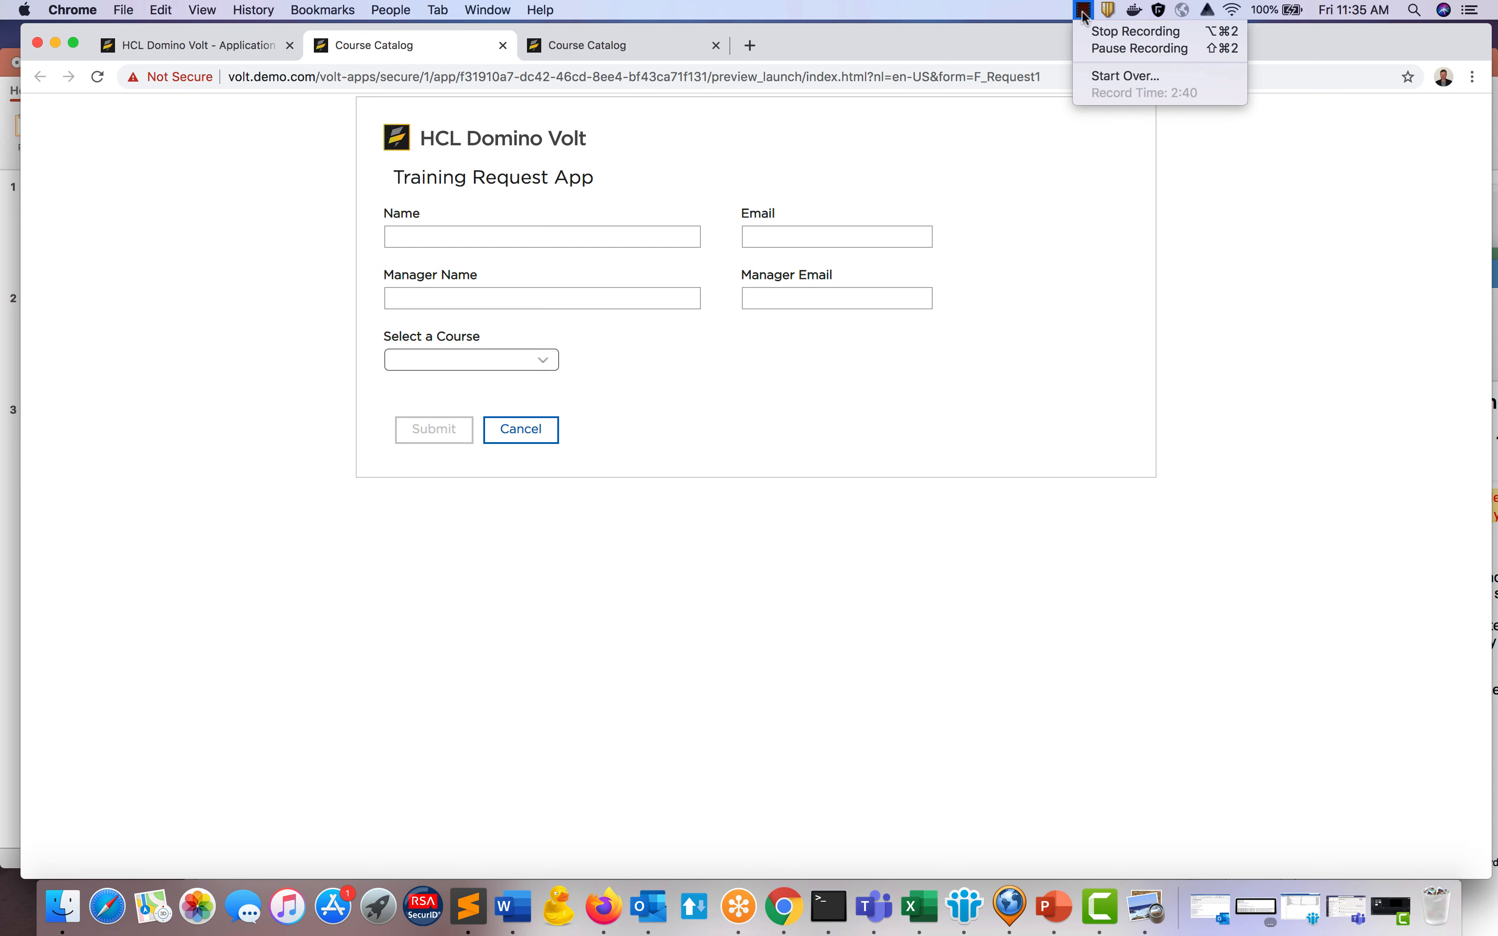
left_click(1108, 31)
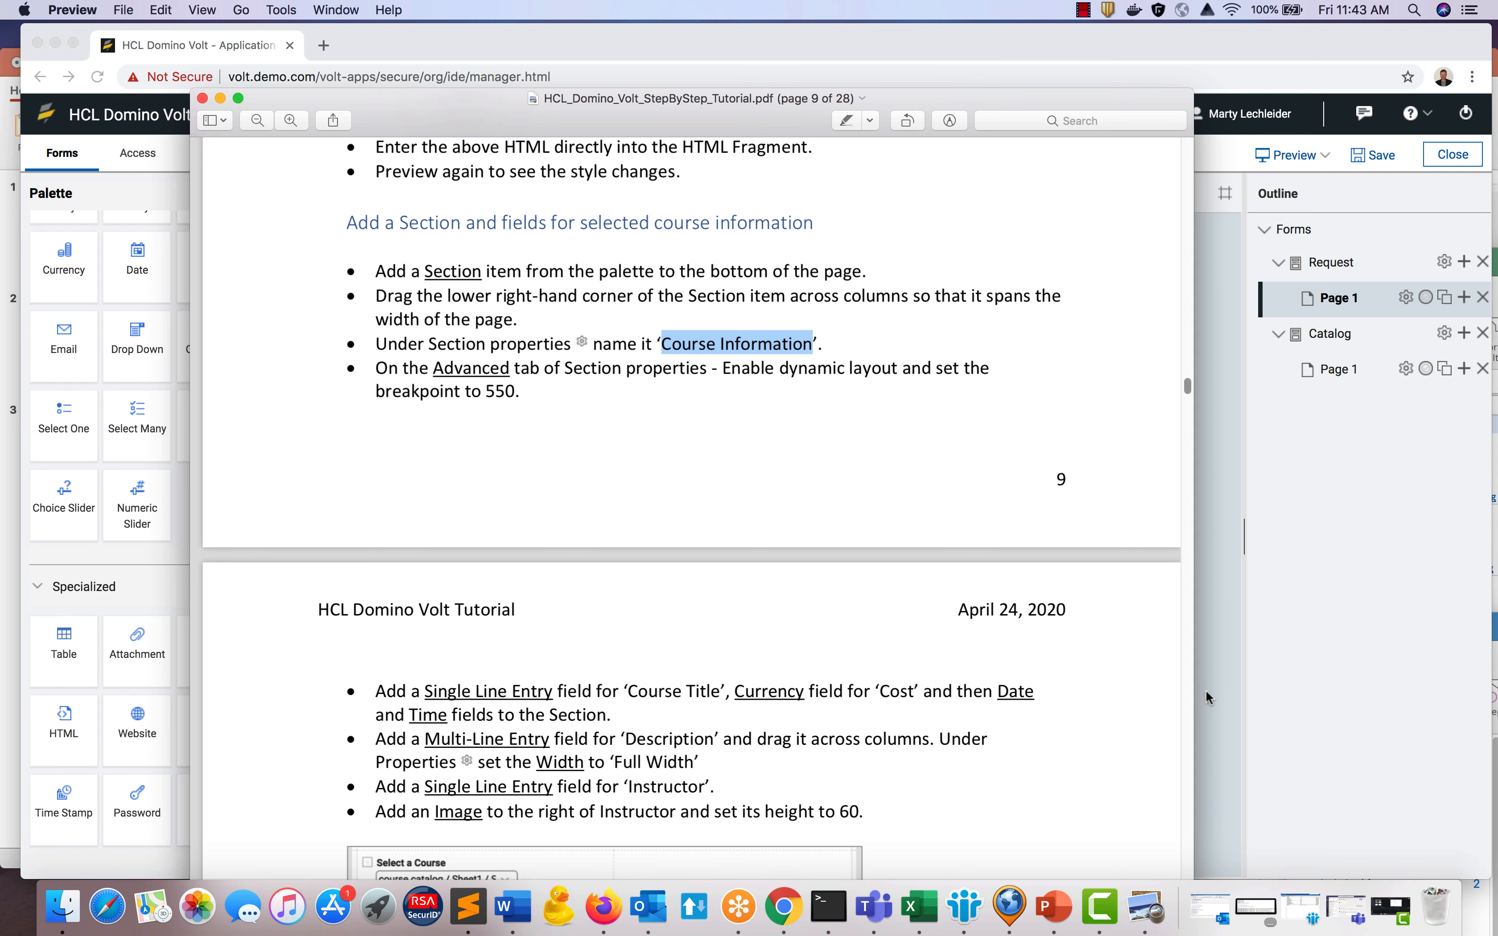
Add section F_Section1 below Select a Course, stretched across both columns, with Advanced layout enabled.
left_click(1219, 698)
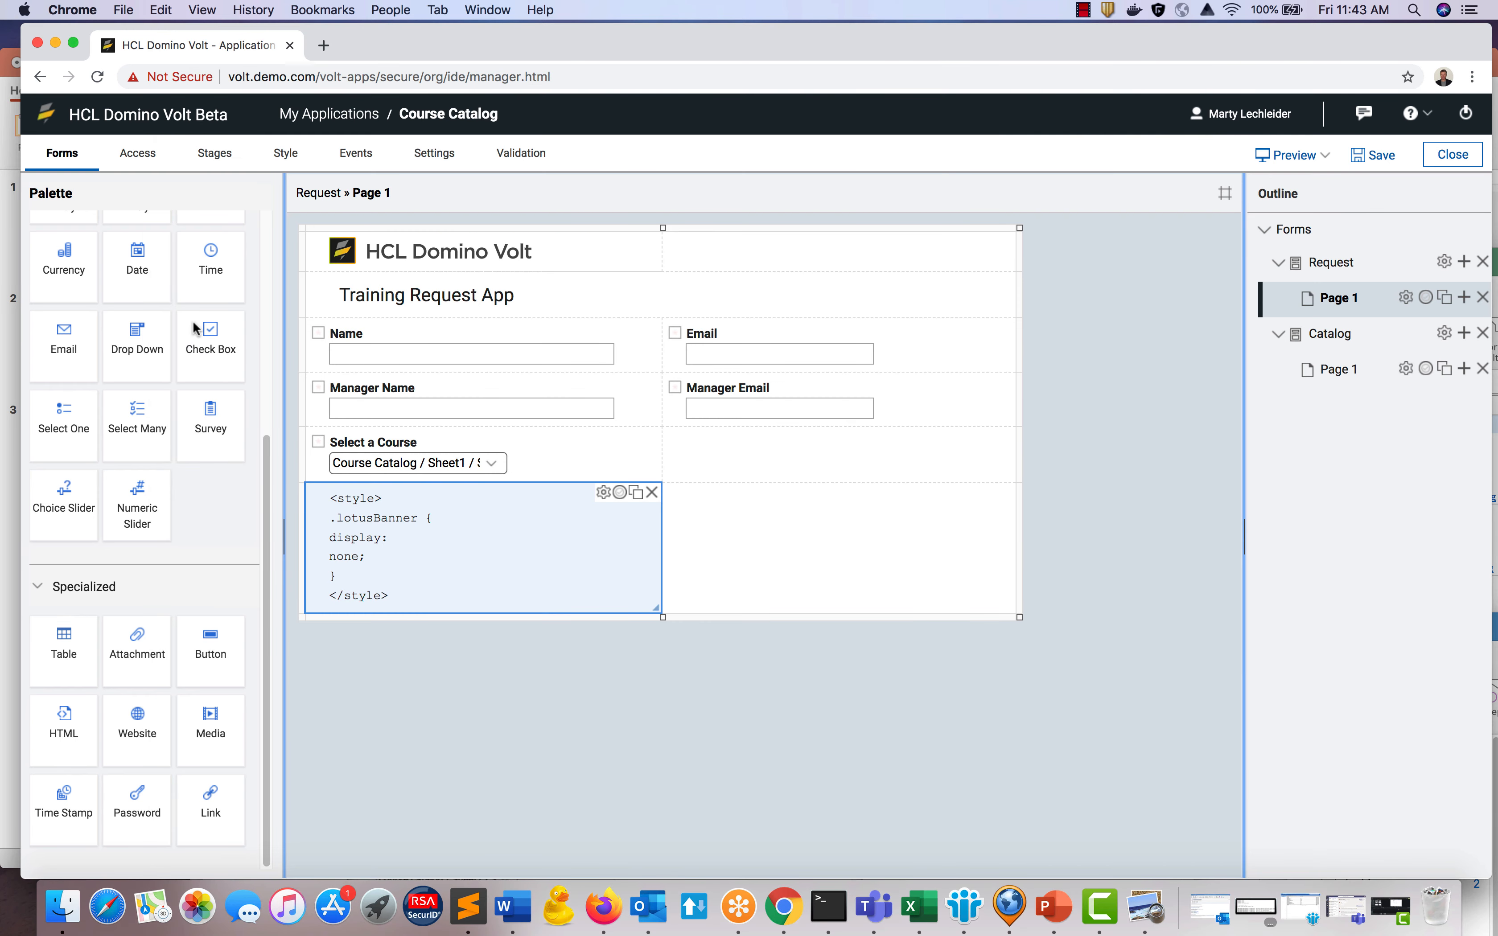
scroll(57, 260, "up", 5)
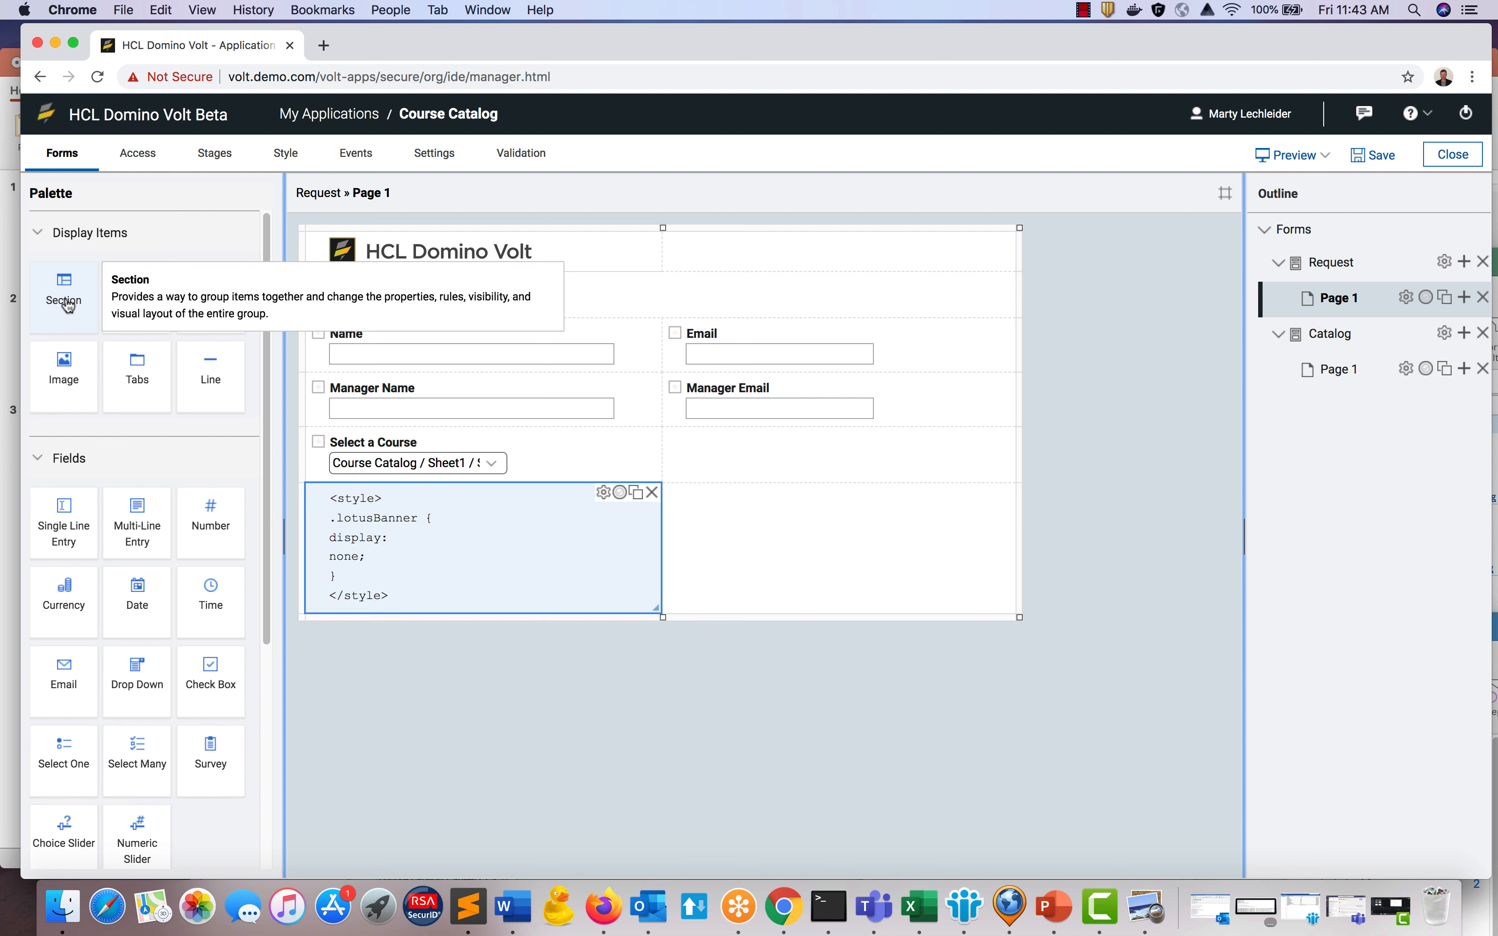
left_click_drag(57, 263, 334, 486)
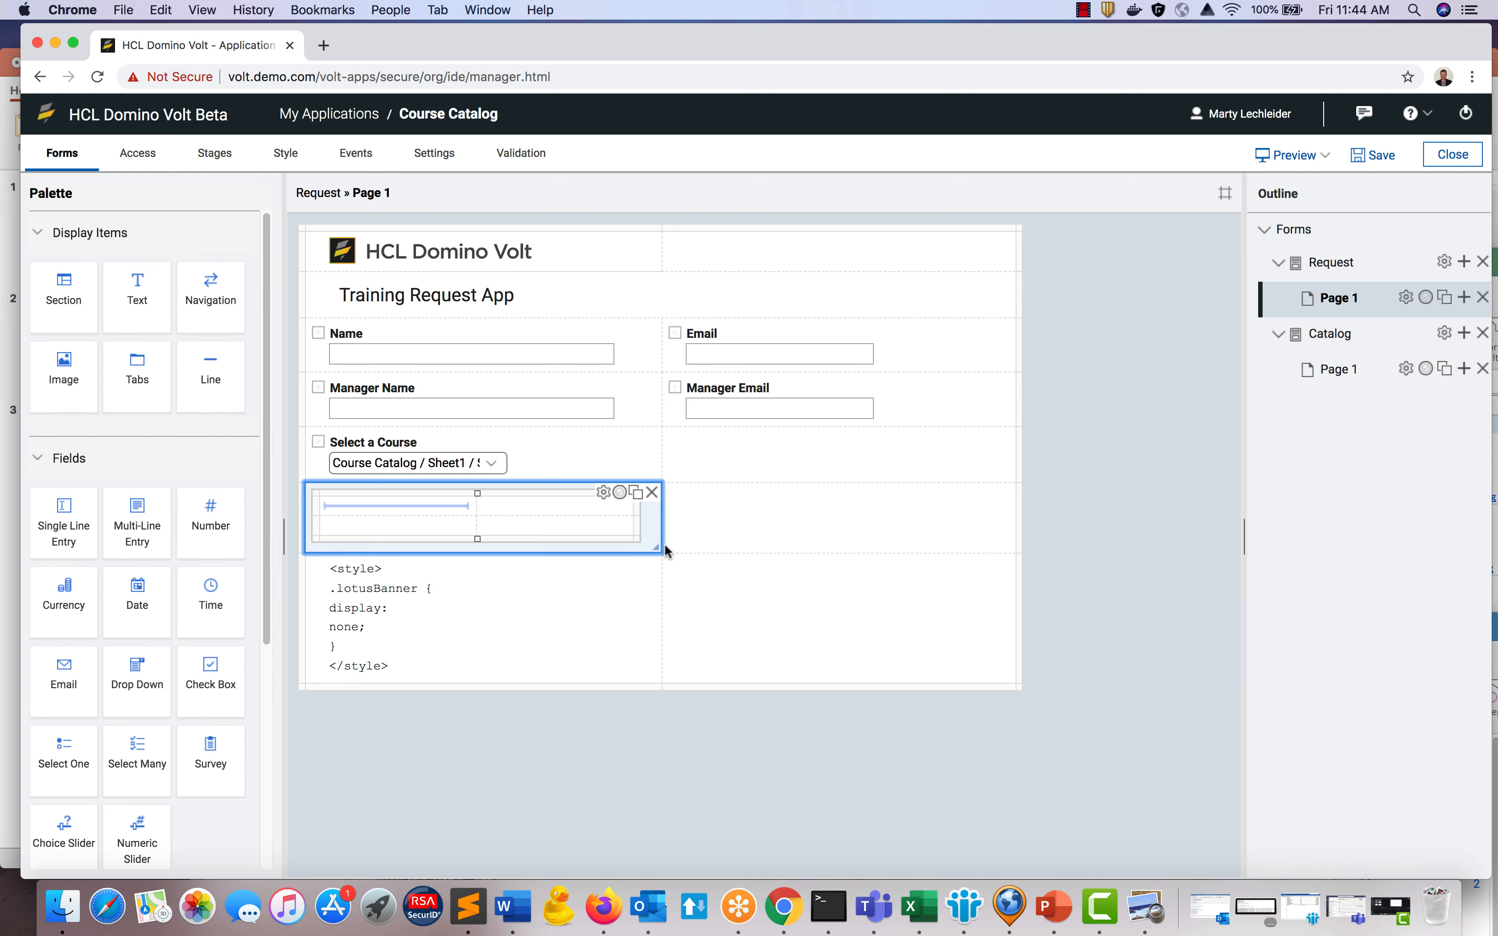
left_click_drag(658, 547, 890, 536)
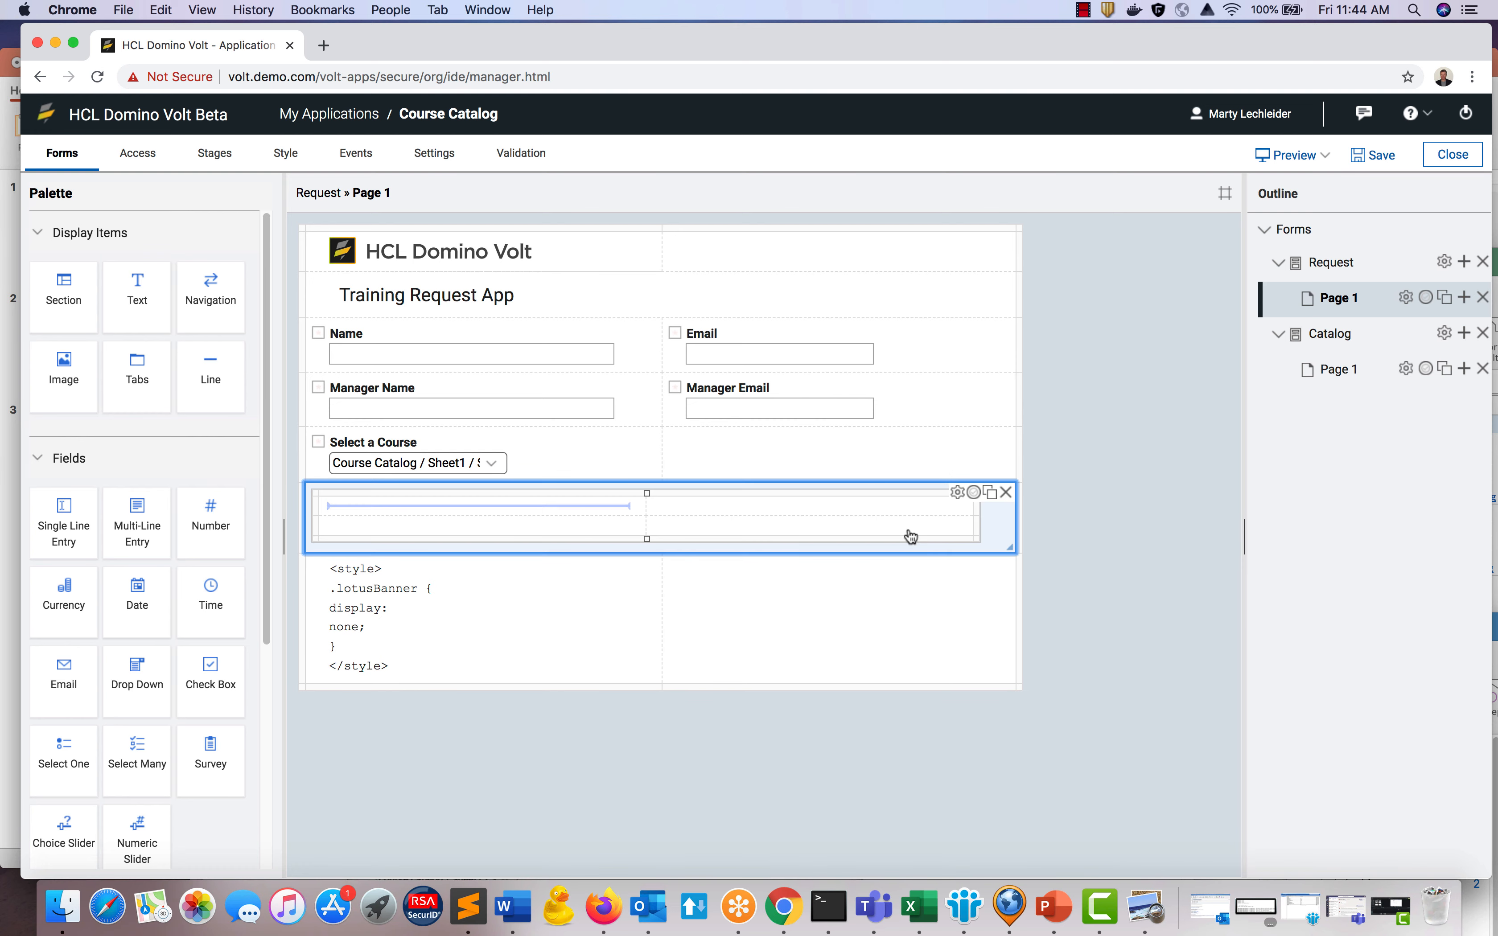
left_click(958, 494)
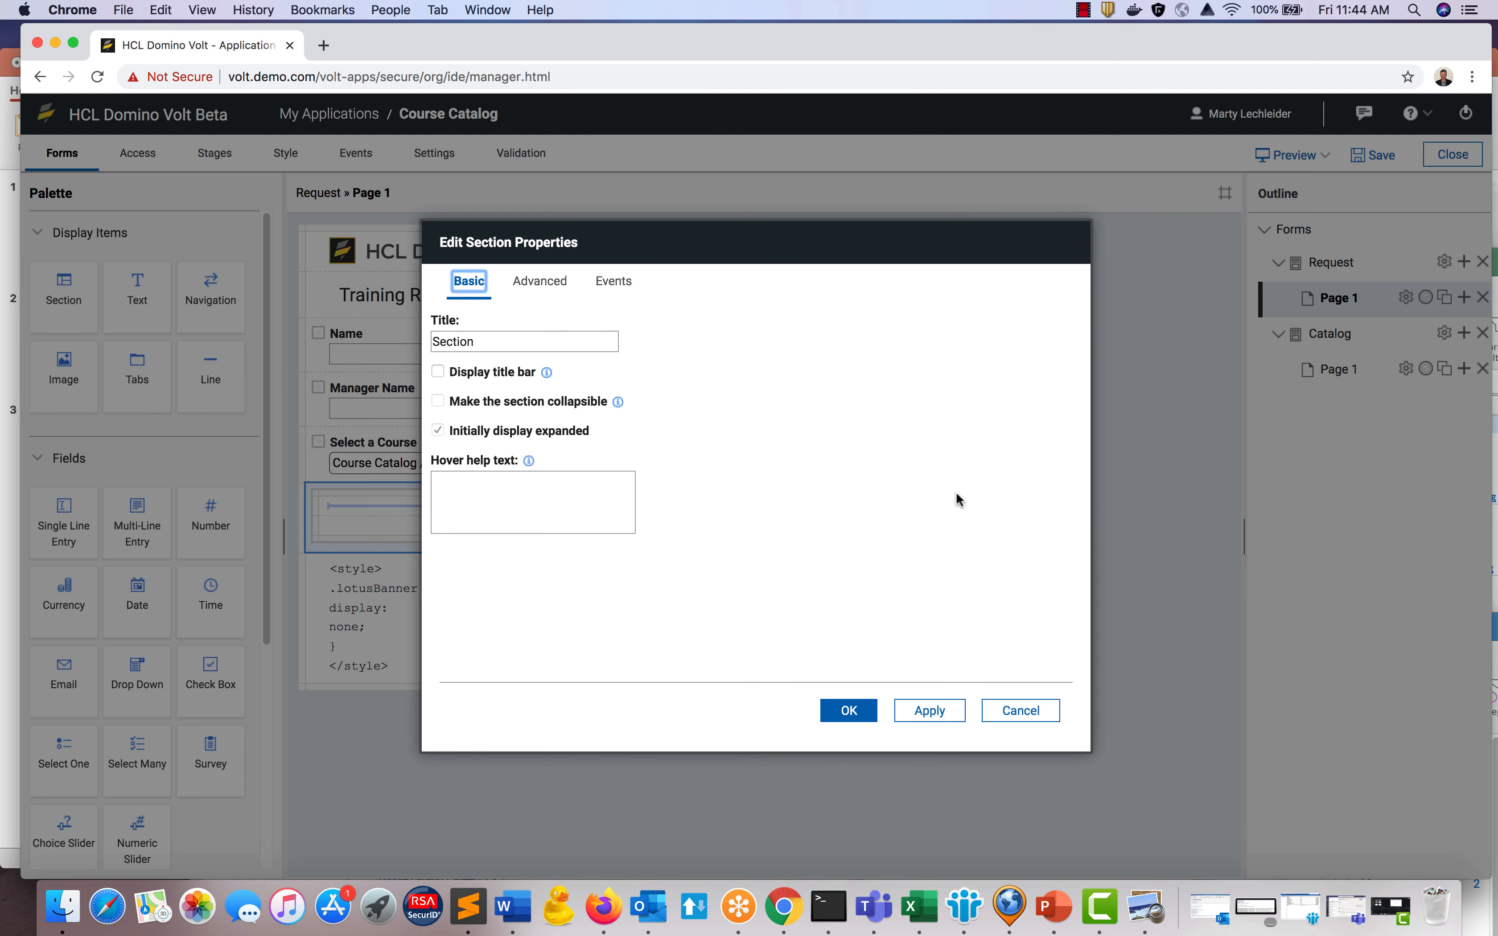
left_click(563, 285)
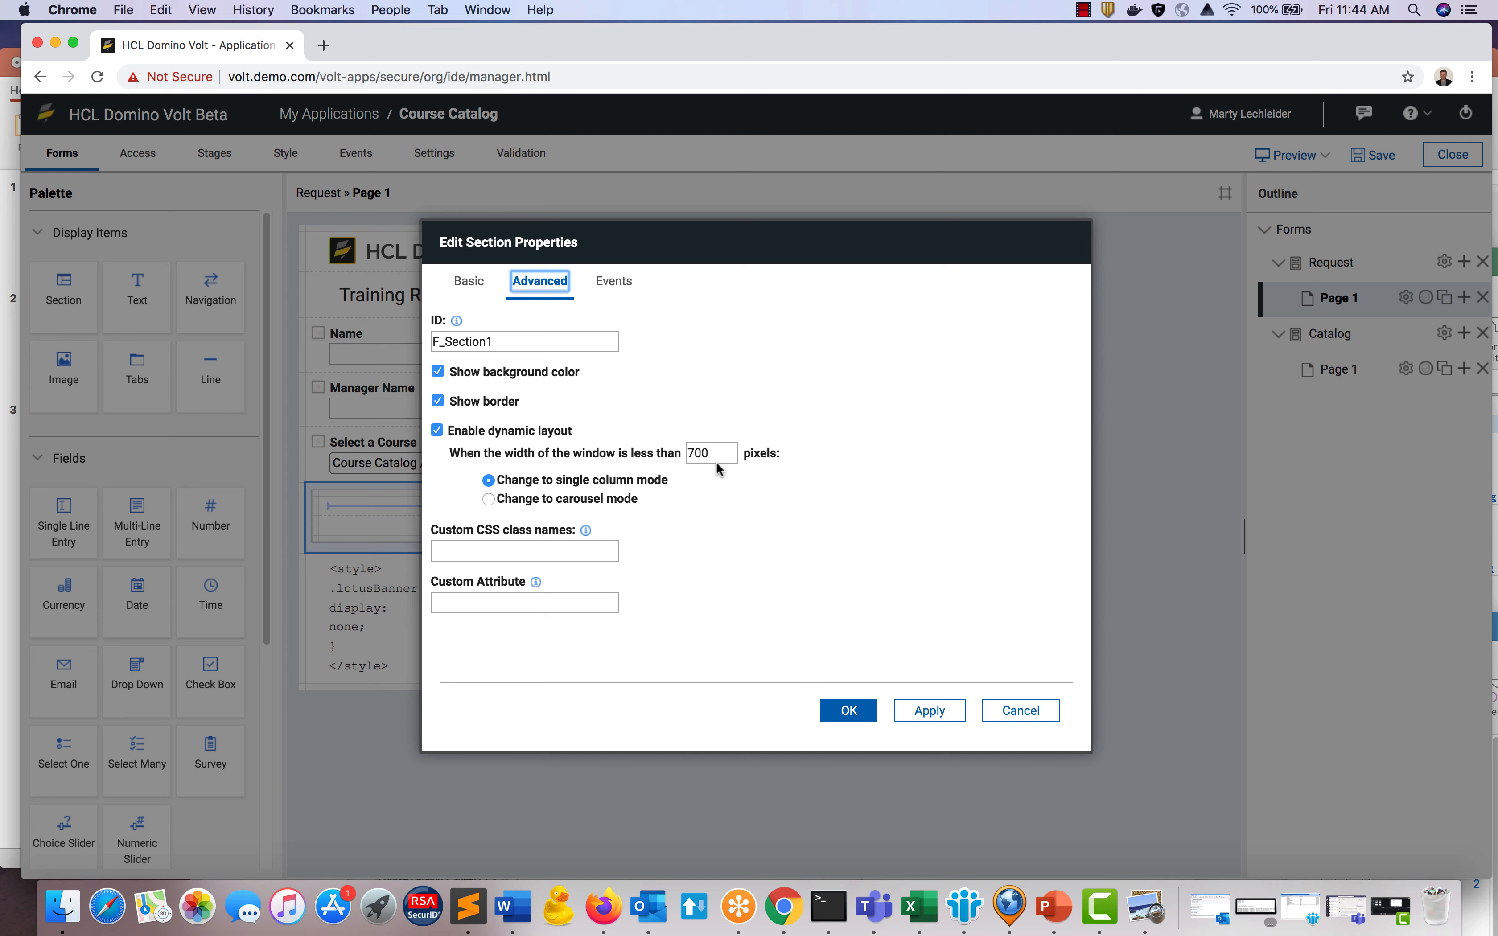
left_click(849, 712)
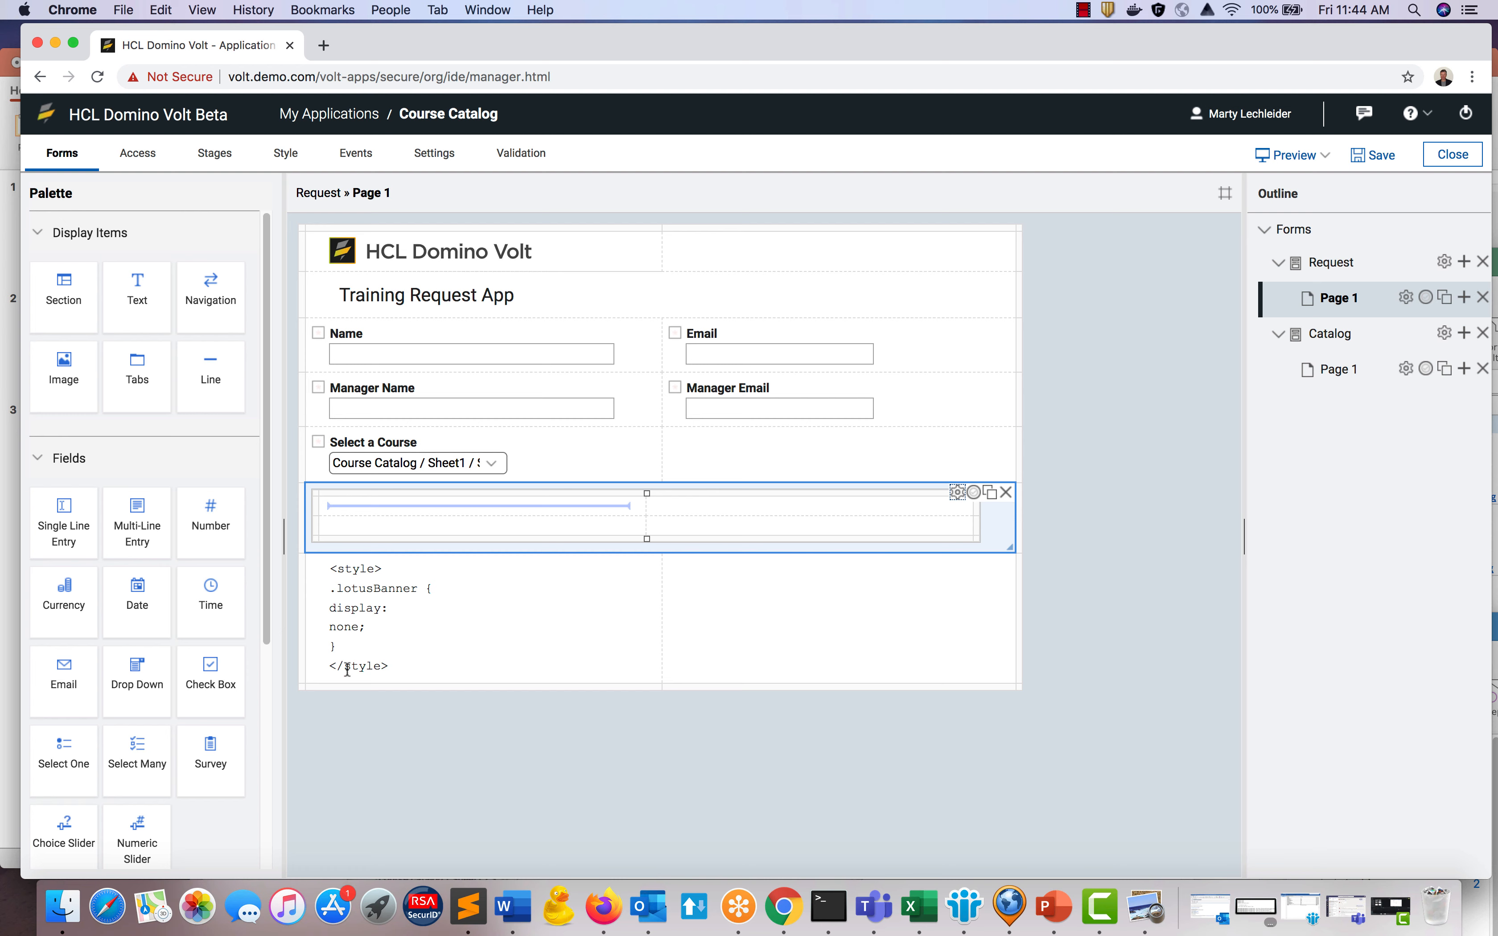
Add a single-line field labelled 'Course Title' and a currency field labelled 'Cost' beside it.
left_click_drag(64, 524, 519, 507)
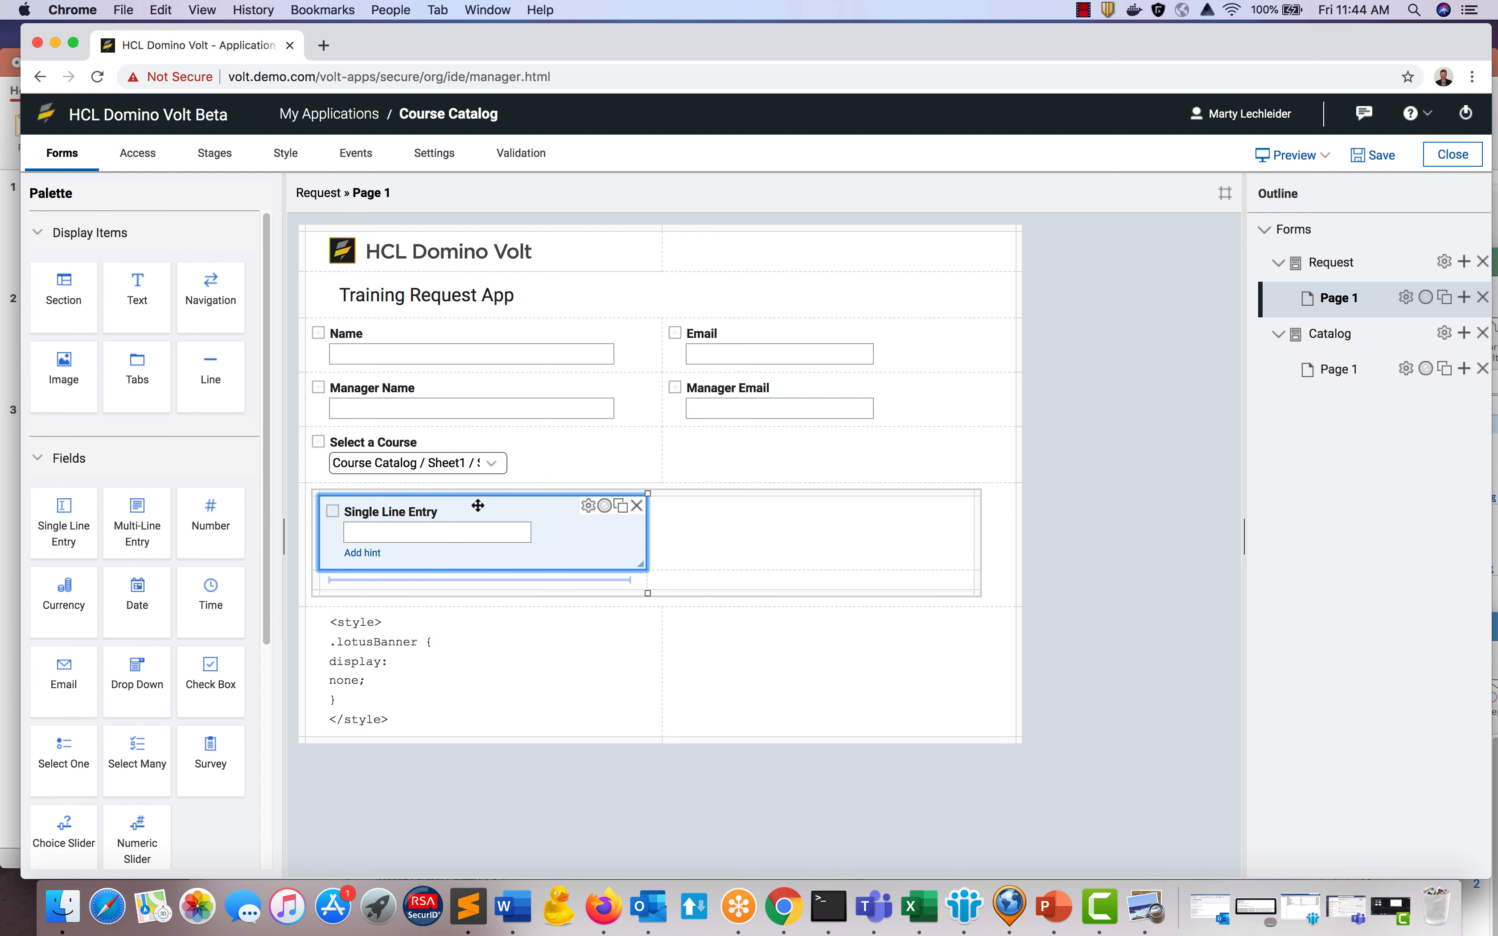
left_click(381, 513)
type("Course")
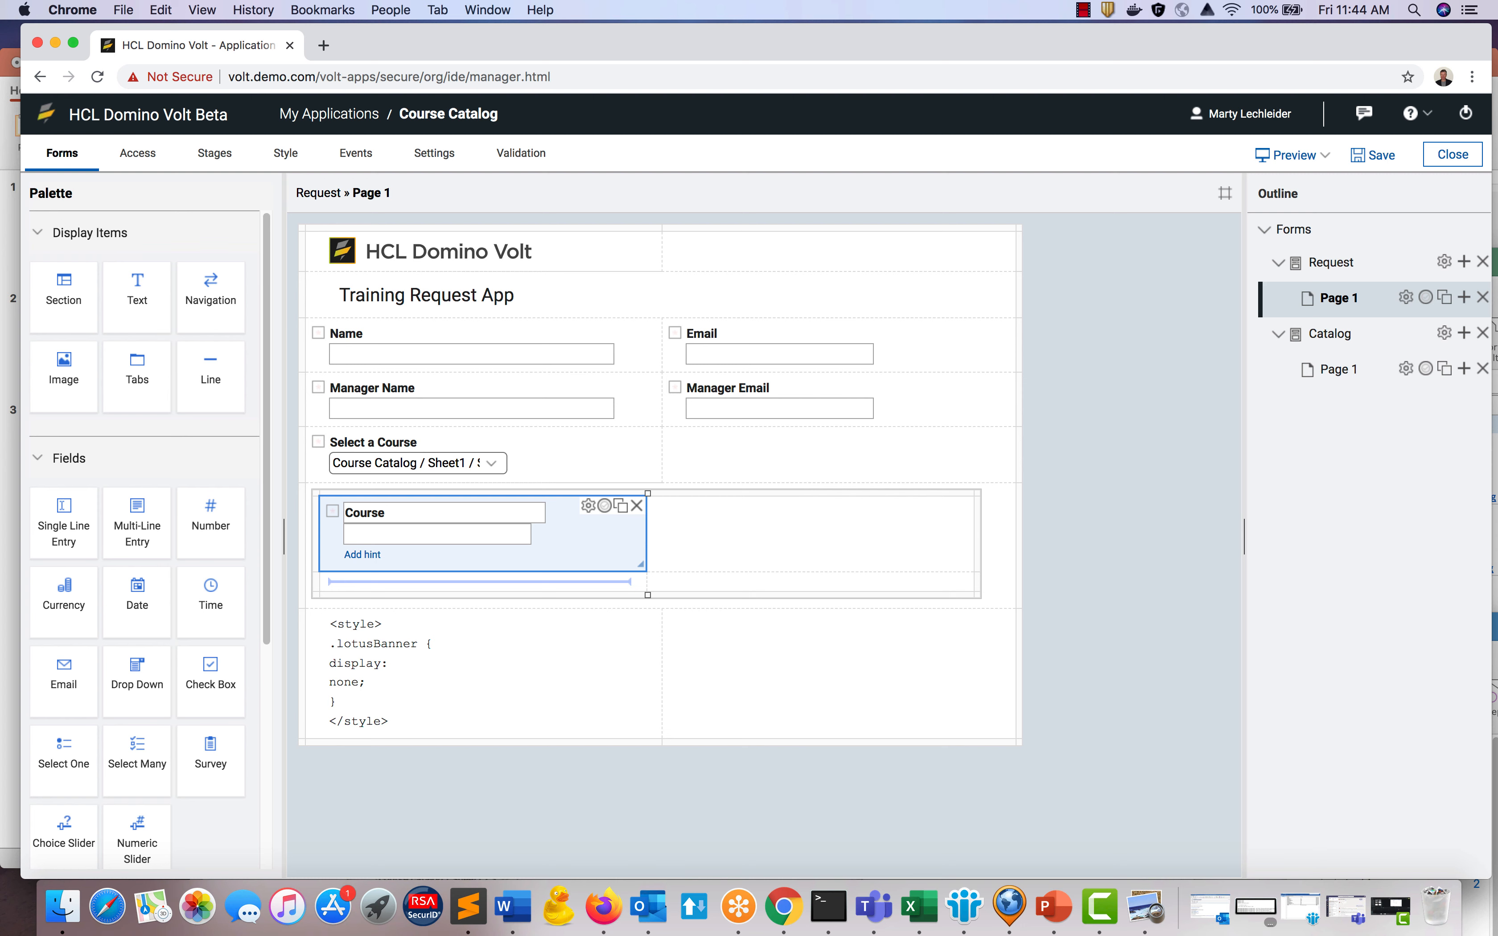
type(" Title")
left_click(747, 530)
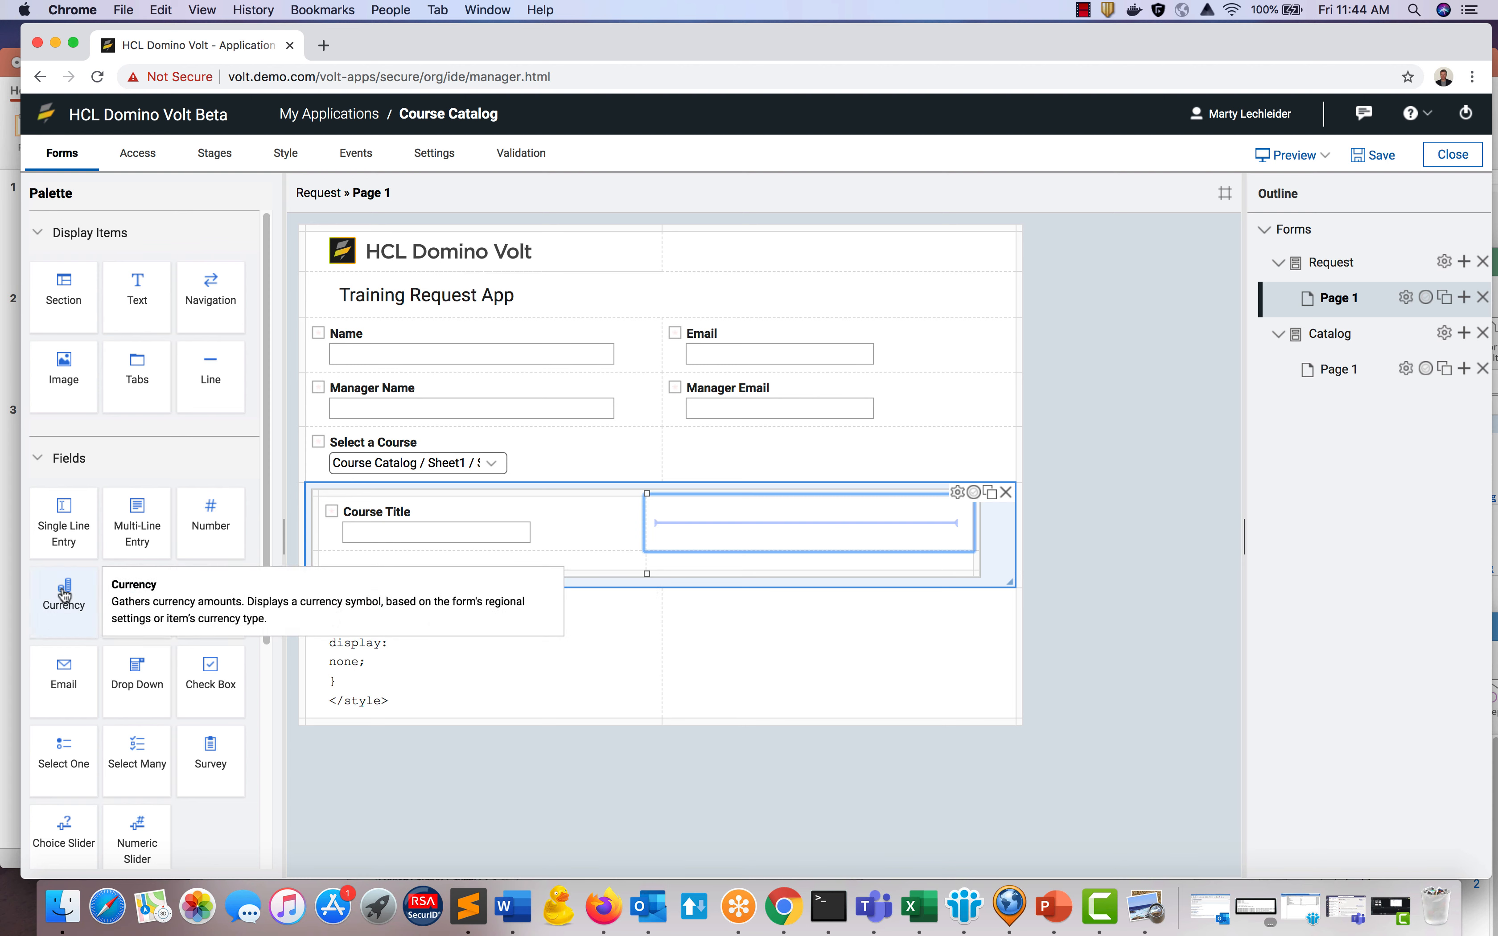
left_click_drag(64, 594, 759, 501)
double_click(692, 511)
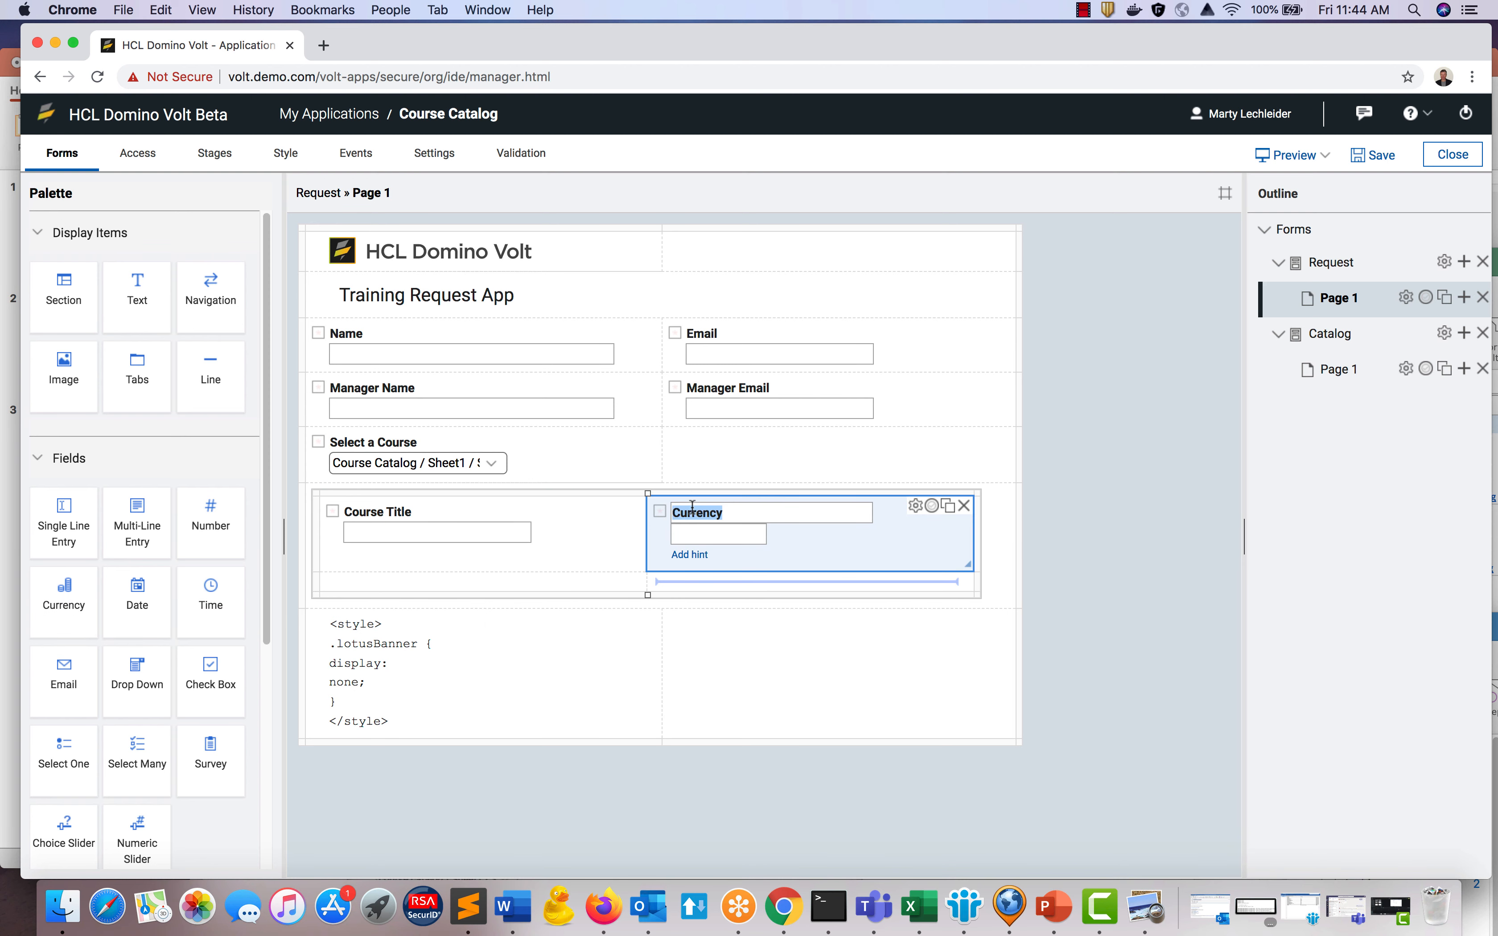
type("Cost")
Add a Date field below Course Title and a Time field beside it.
left_click(617, 588)
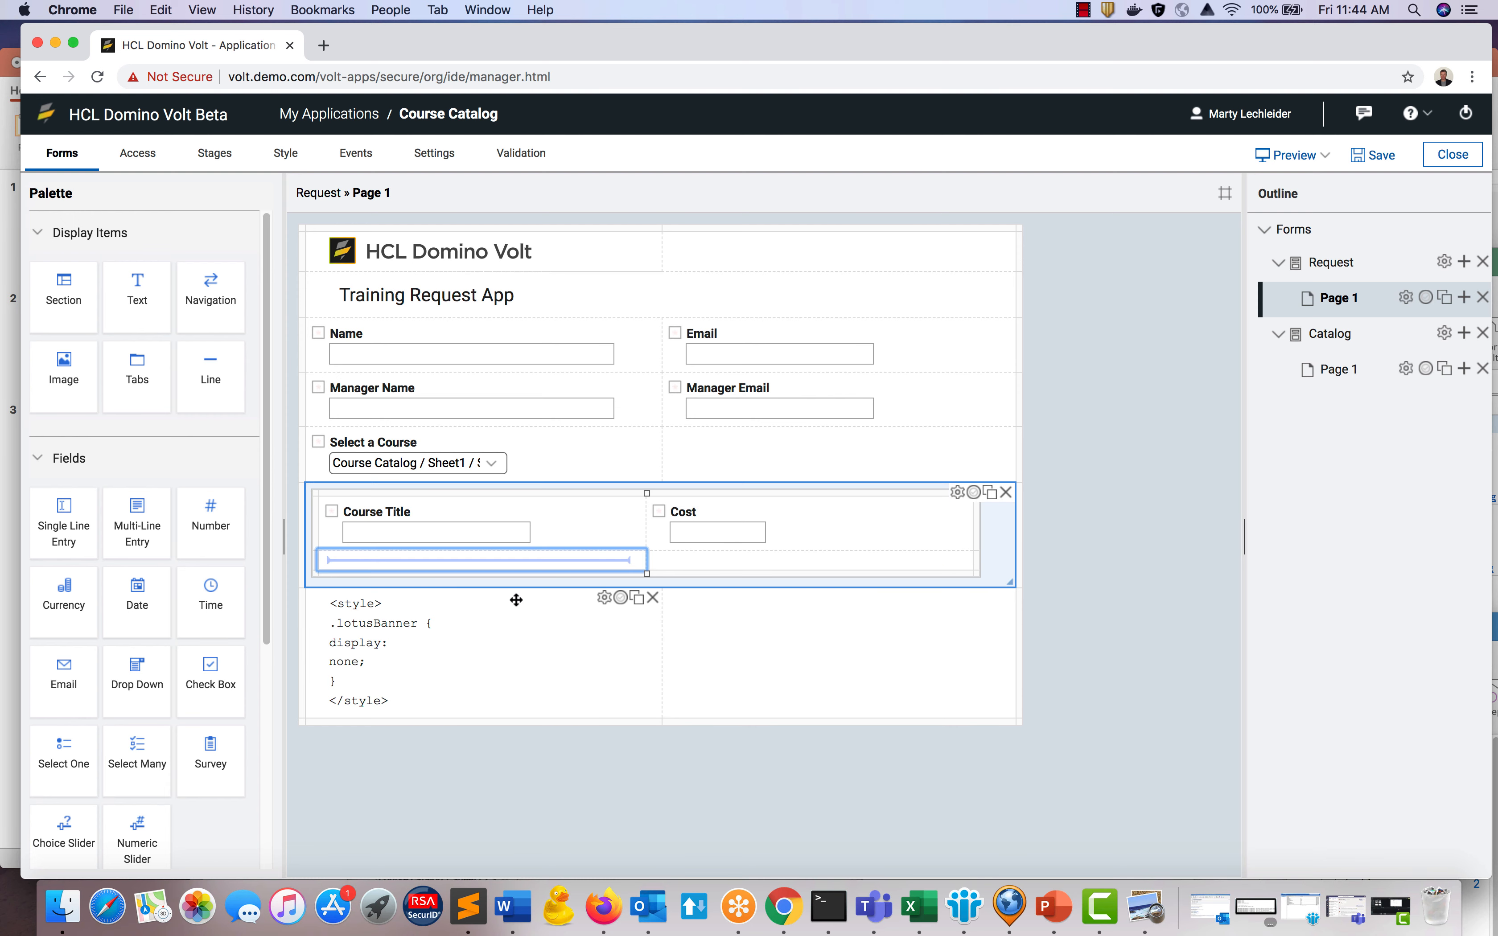
left_click_drag(137, 626, 615, 581)
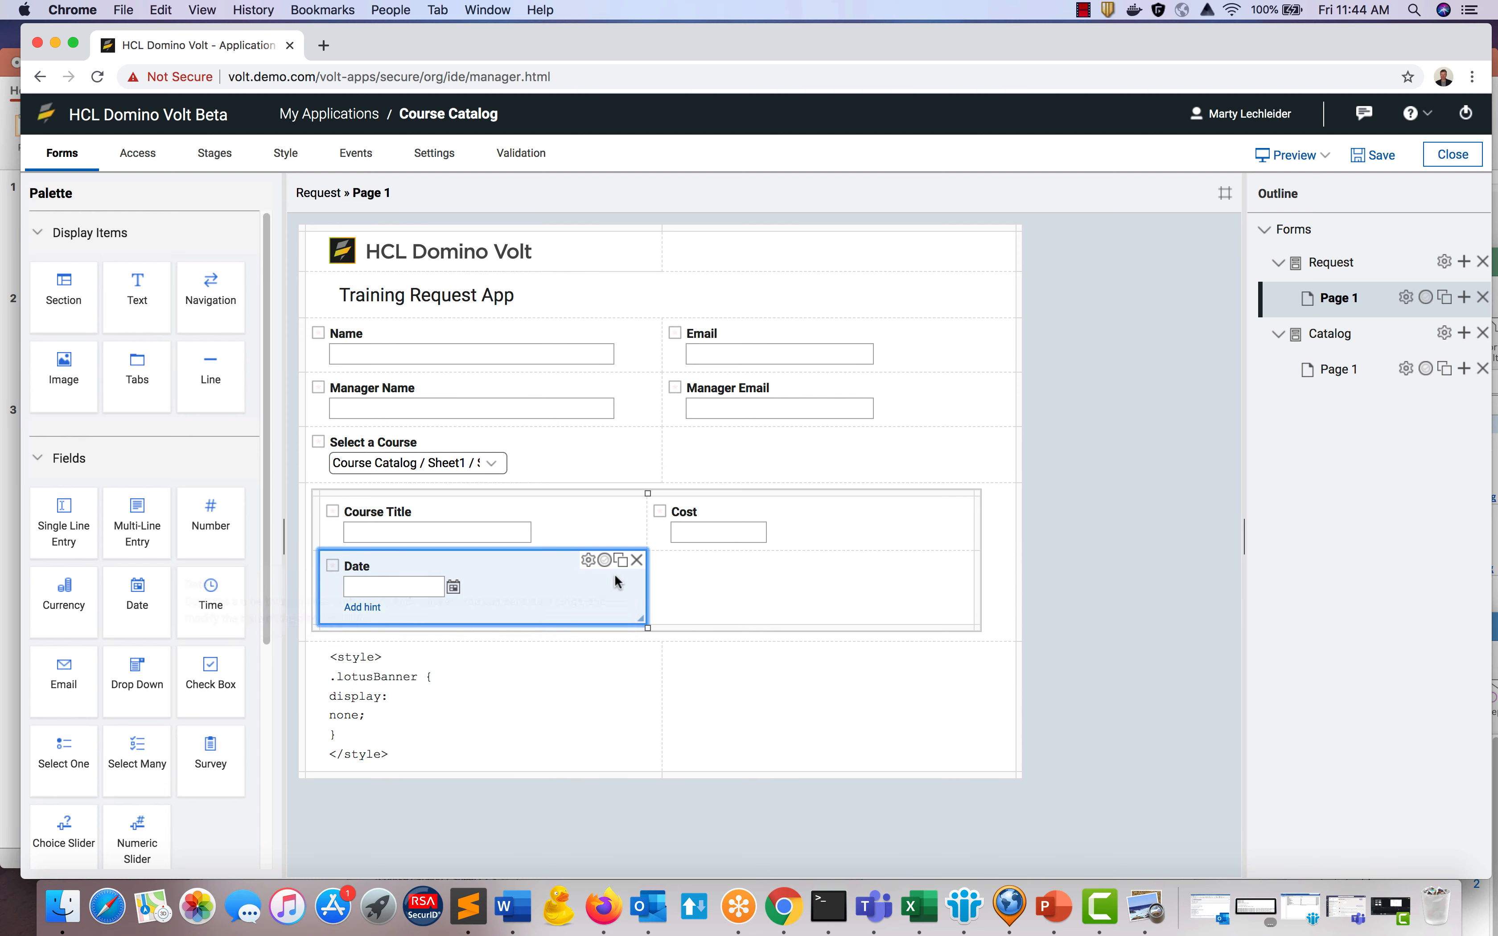
left_click(716, 582)
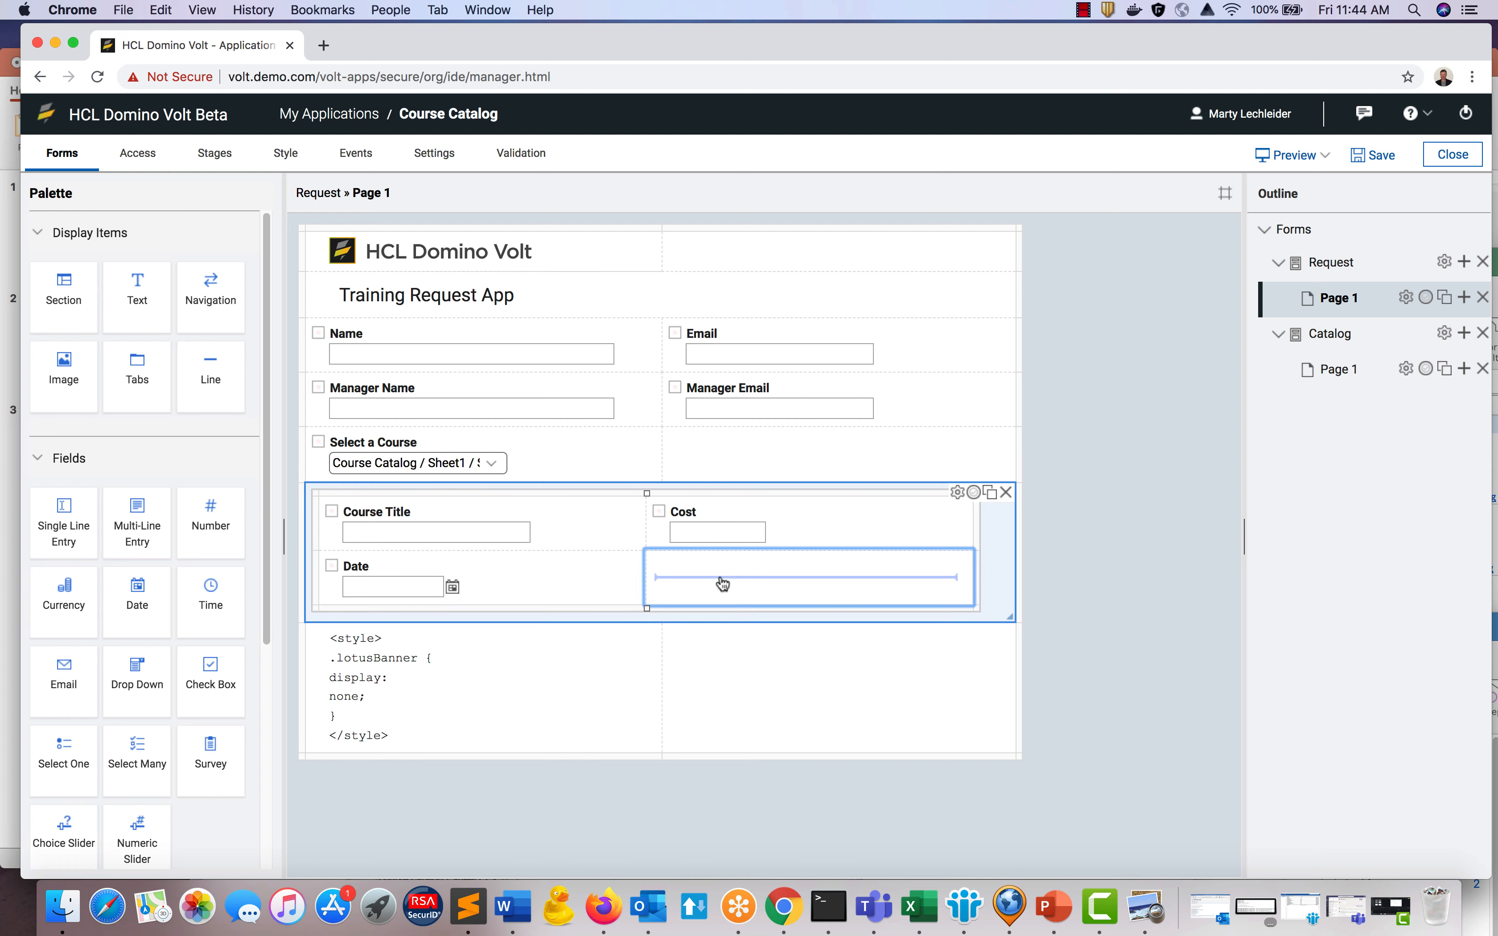
left_click(215, 612)
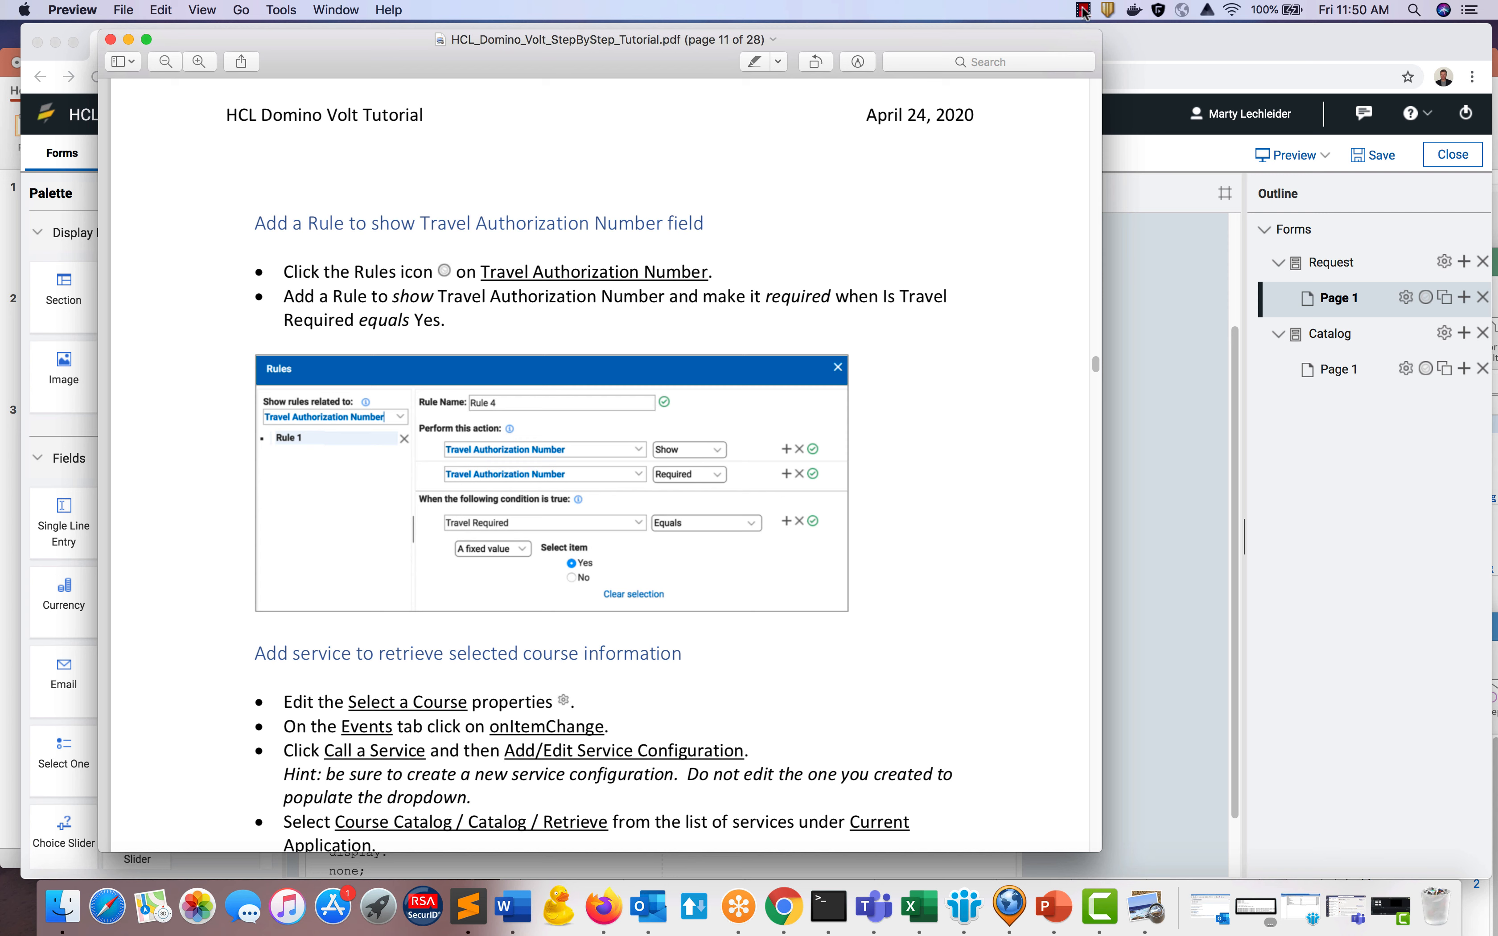
Bring the Volt Request form editor back in front of the tutorial PDF.
left_click(1187, 544)
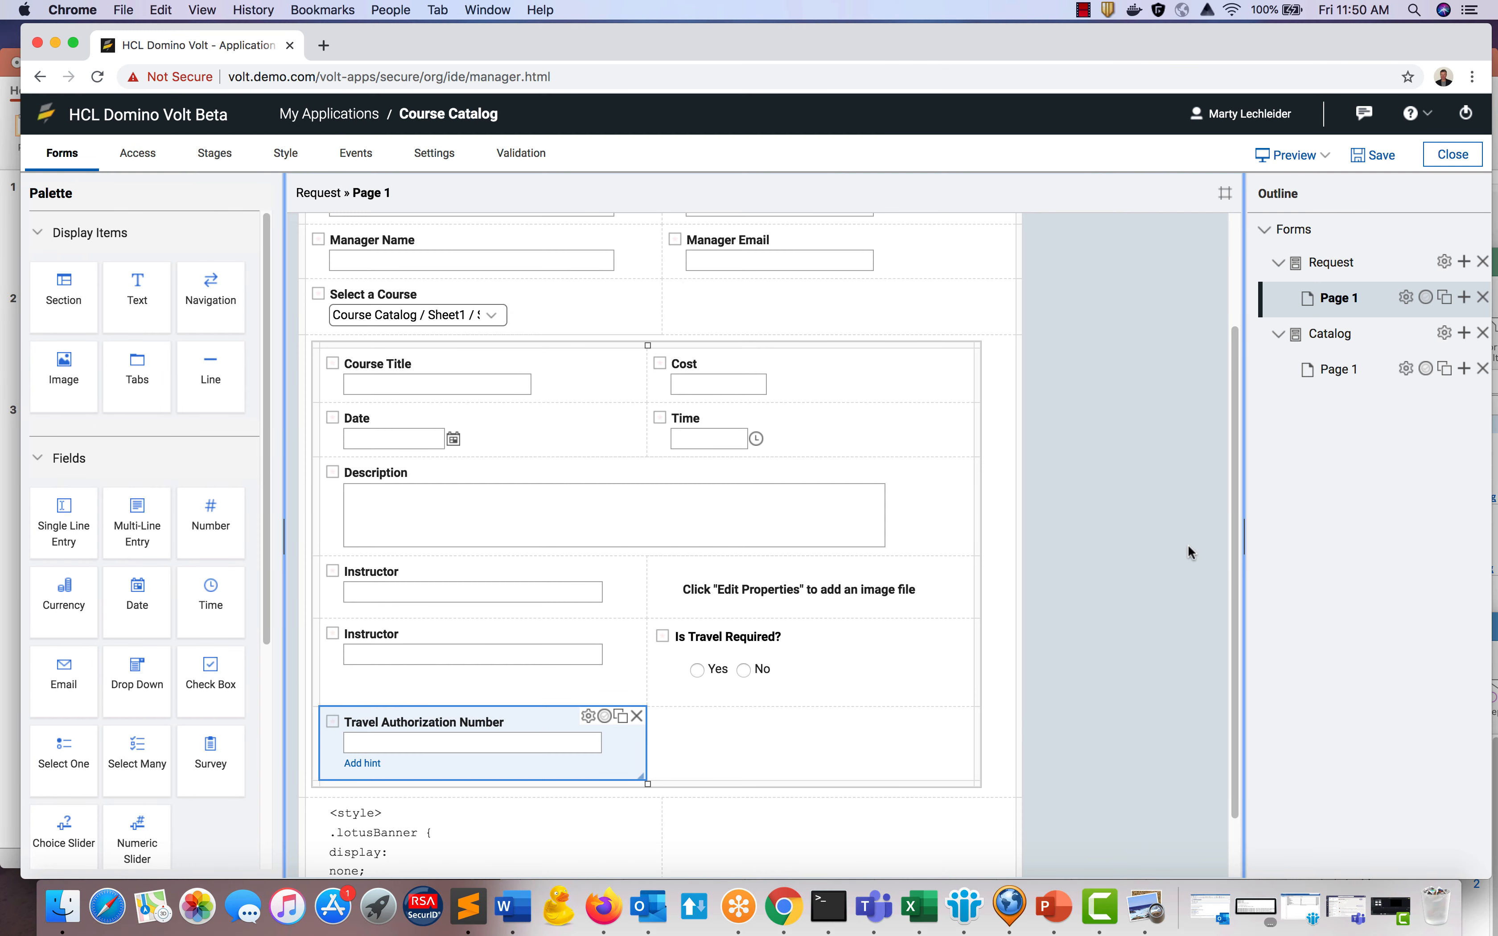
Create a rule on Travel Authorization Number that shows it when Is Travel Required? equals Yes.
left_click(604, 717)
left_click(464, 328)
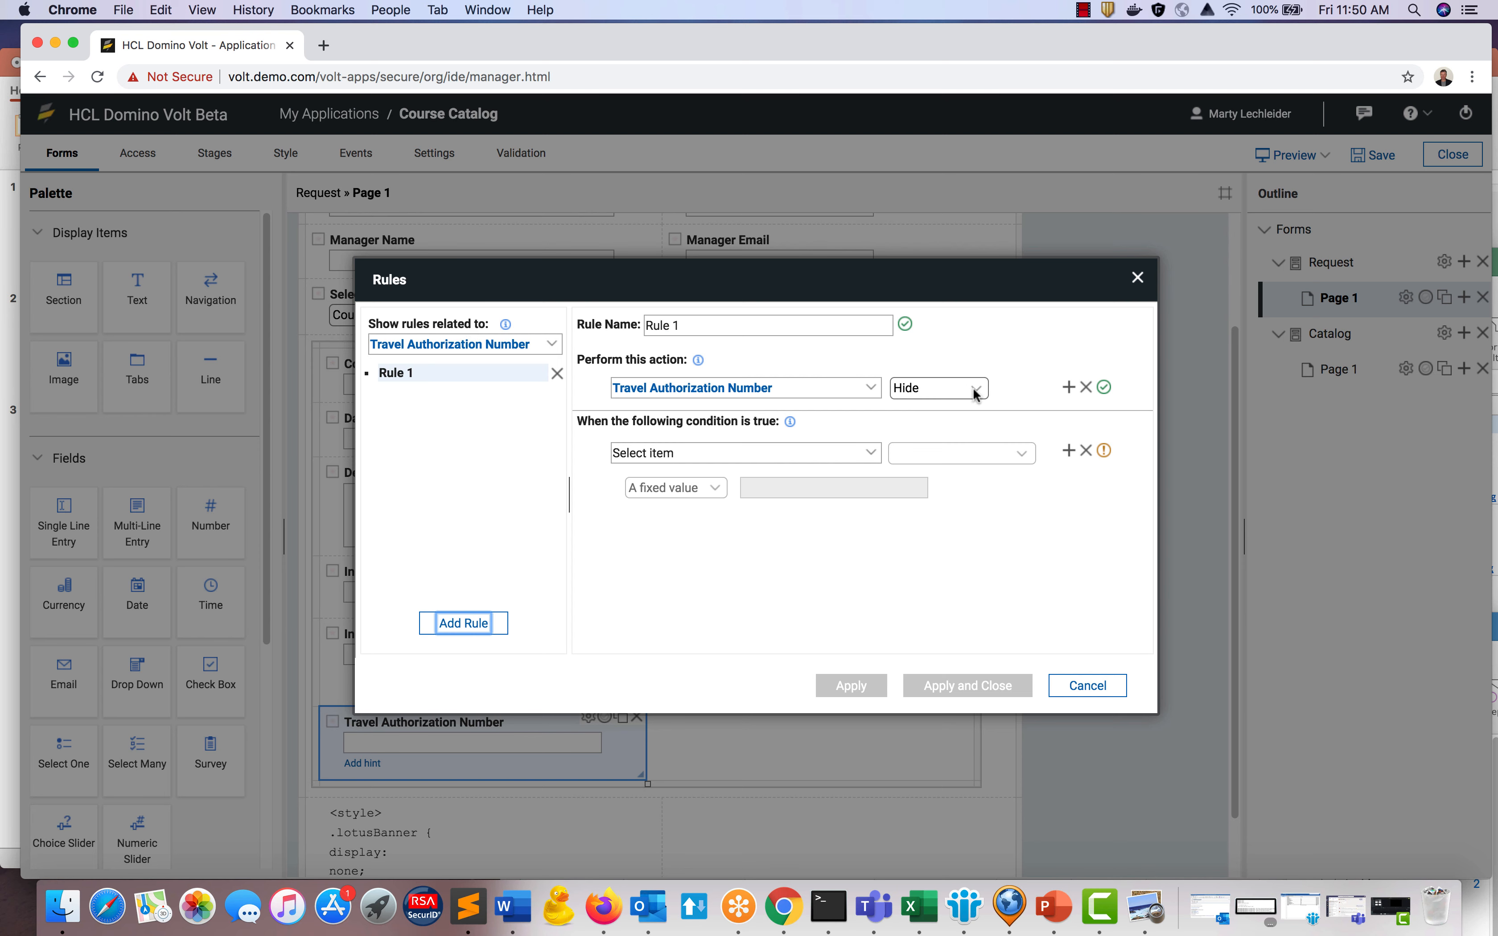
left_click(973, 393)
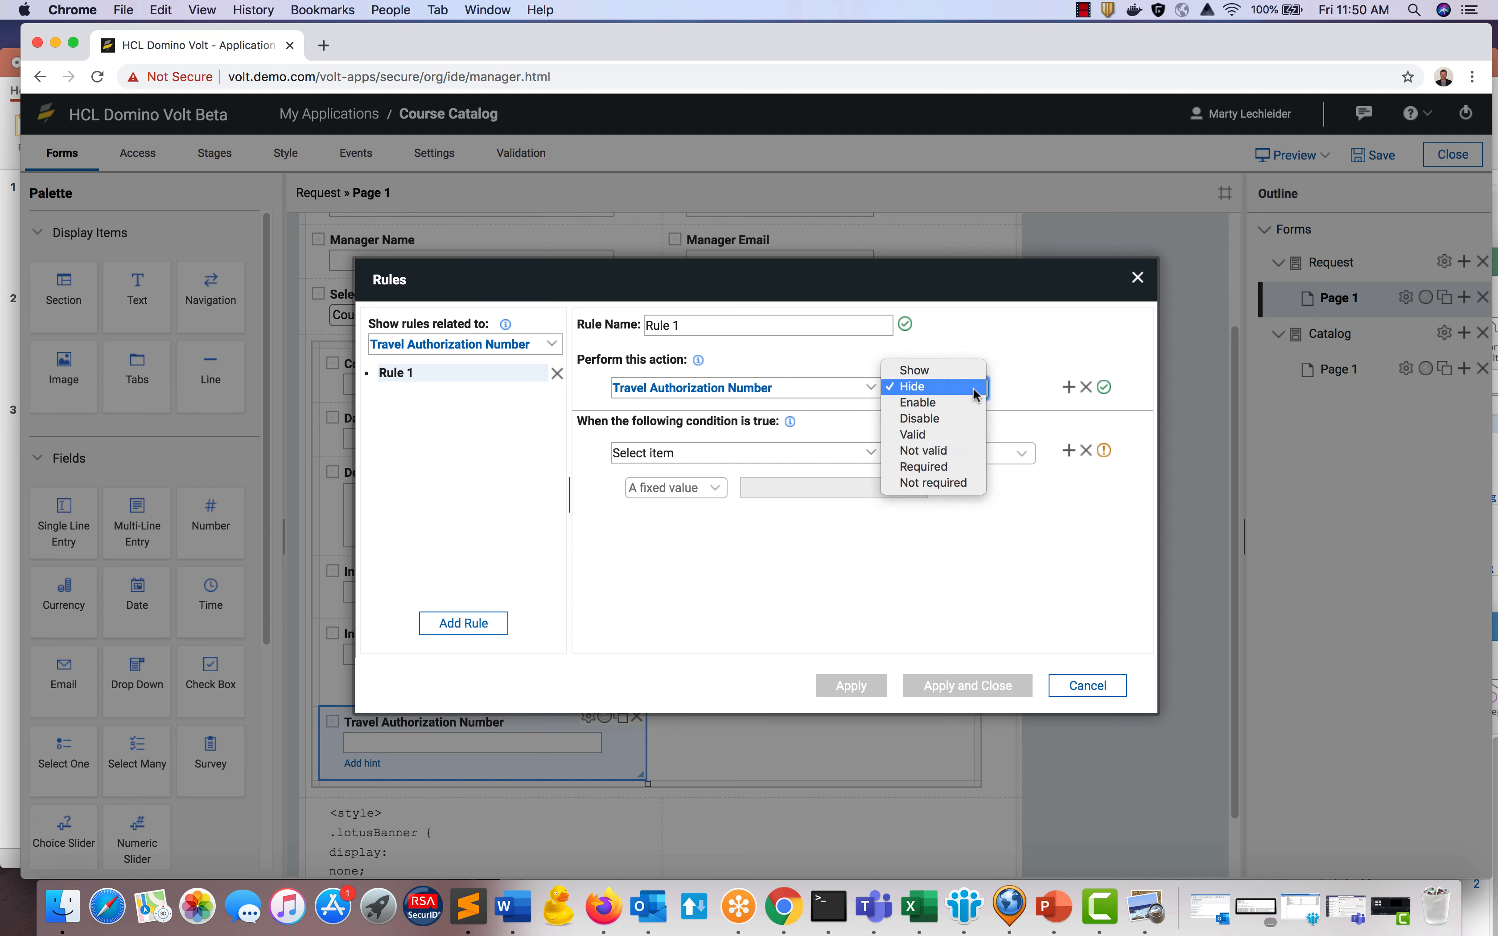
left_click(969, 371)
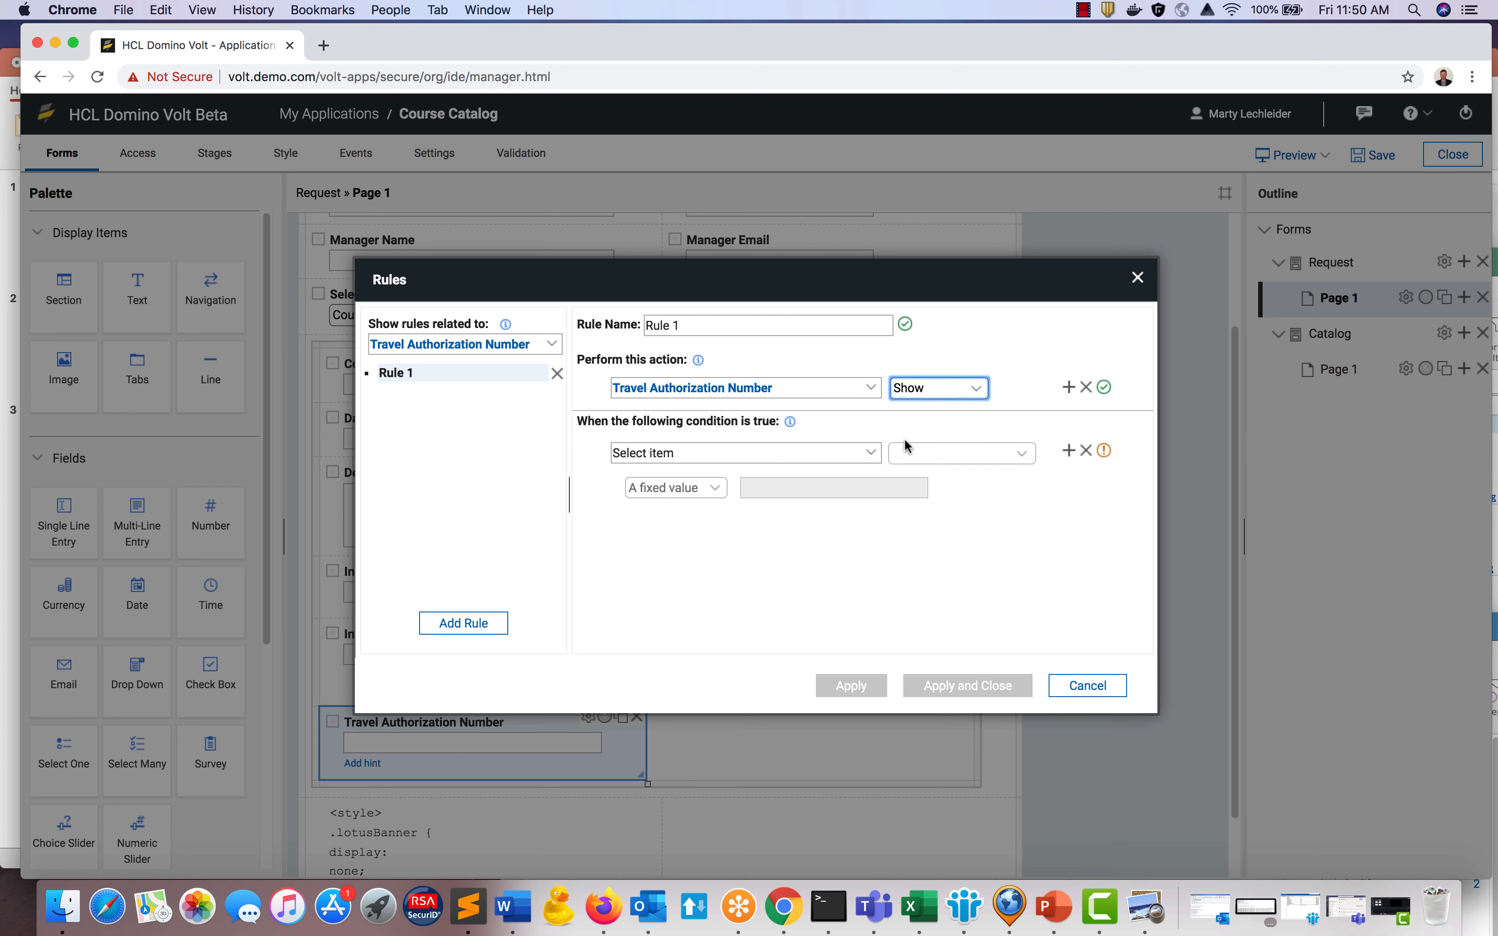
left_click(869, 458)
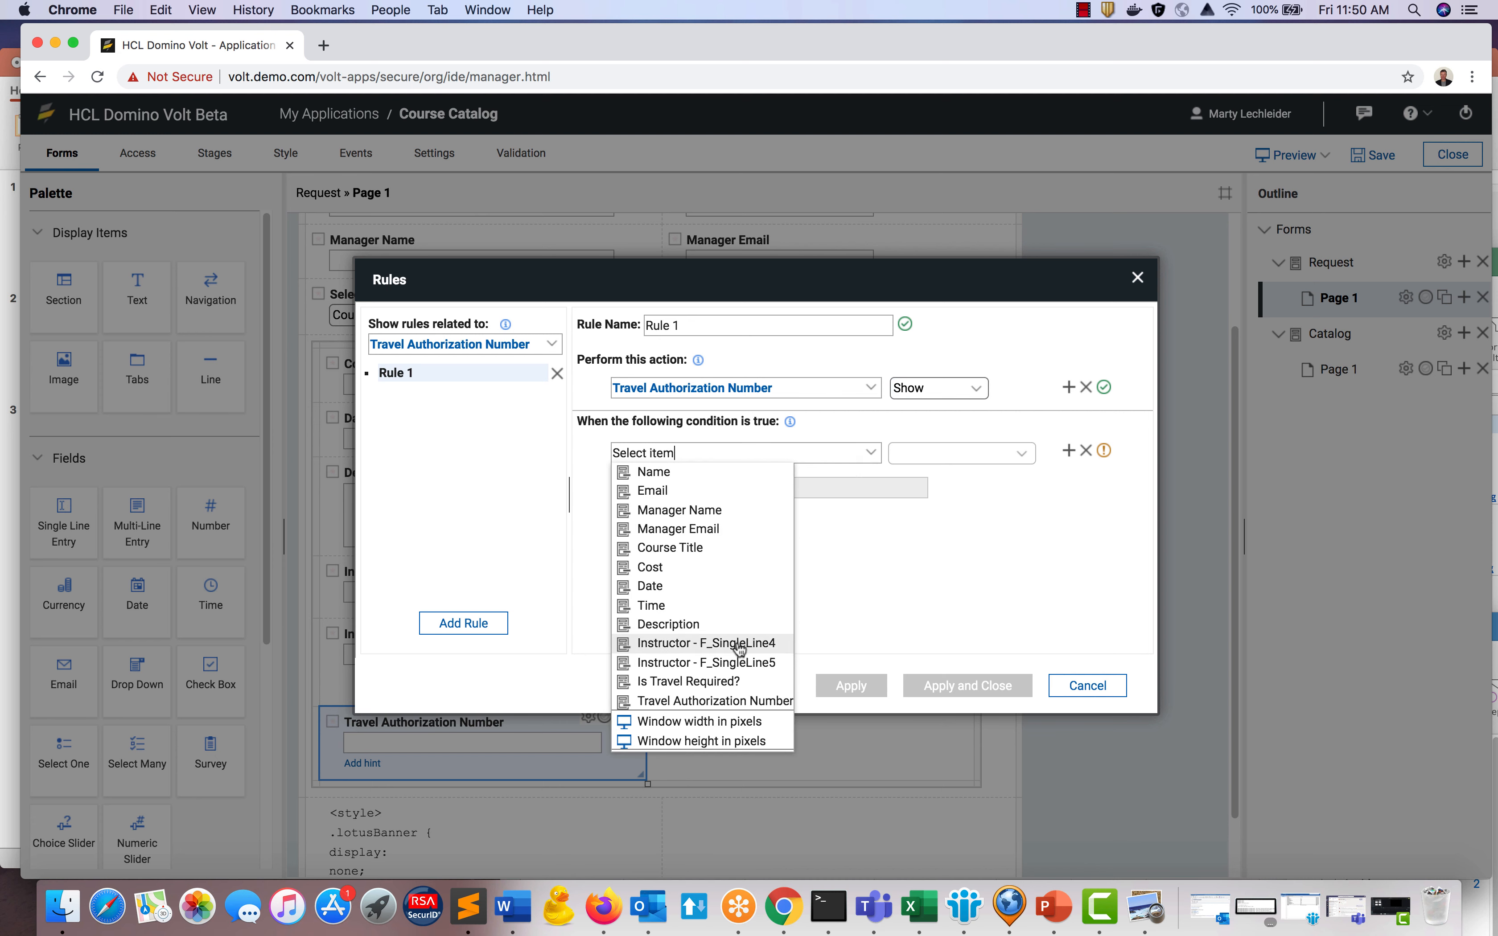
left_click(730, 682)
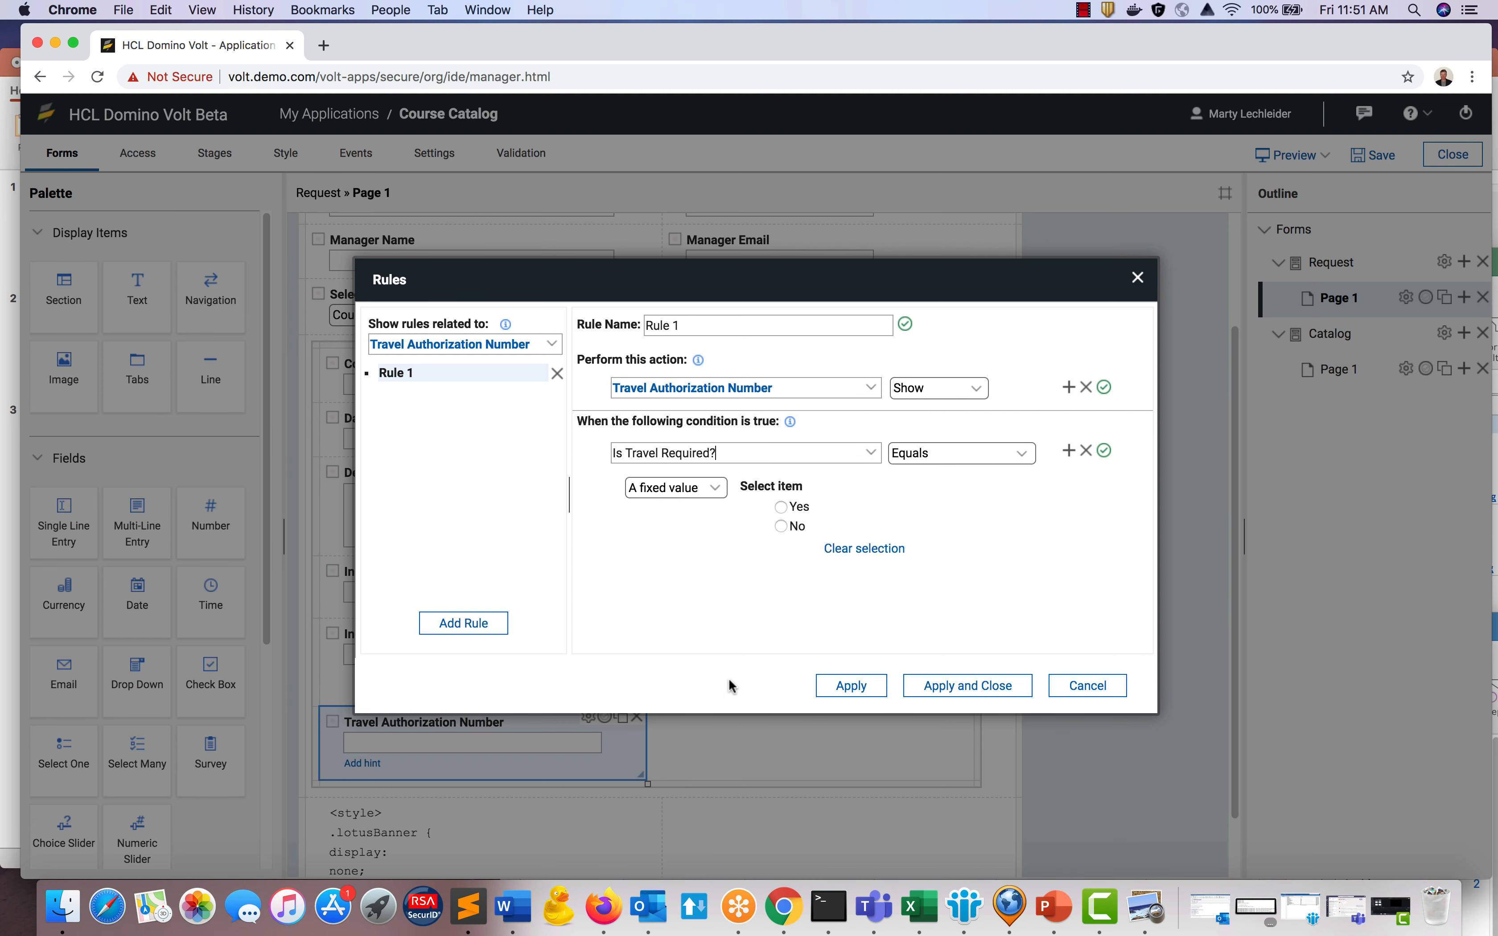
left_click(781, 507)
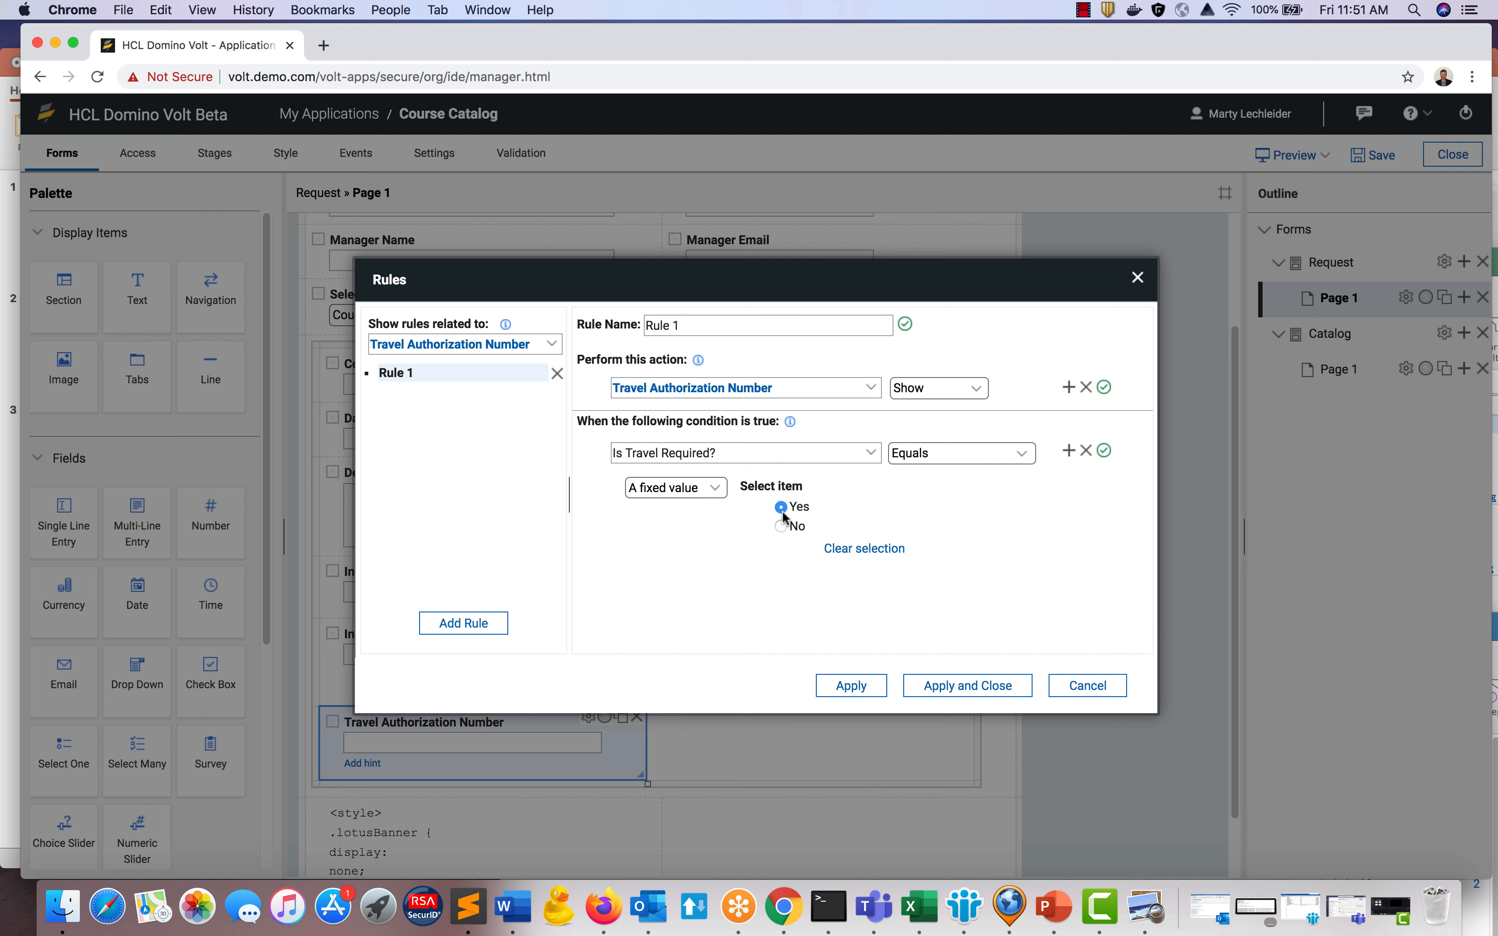
Add a second action making Travel Authorization Number Required, then apply the rule.
left_click(1070, 389)
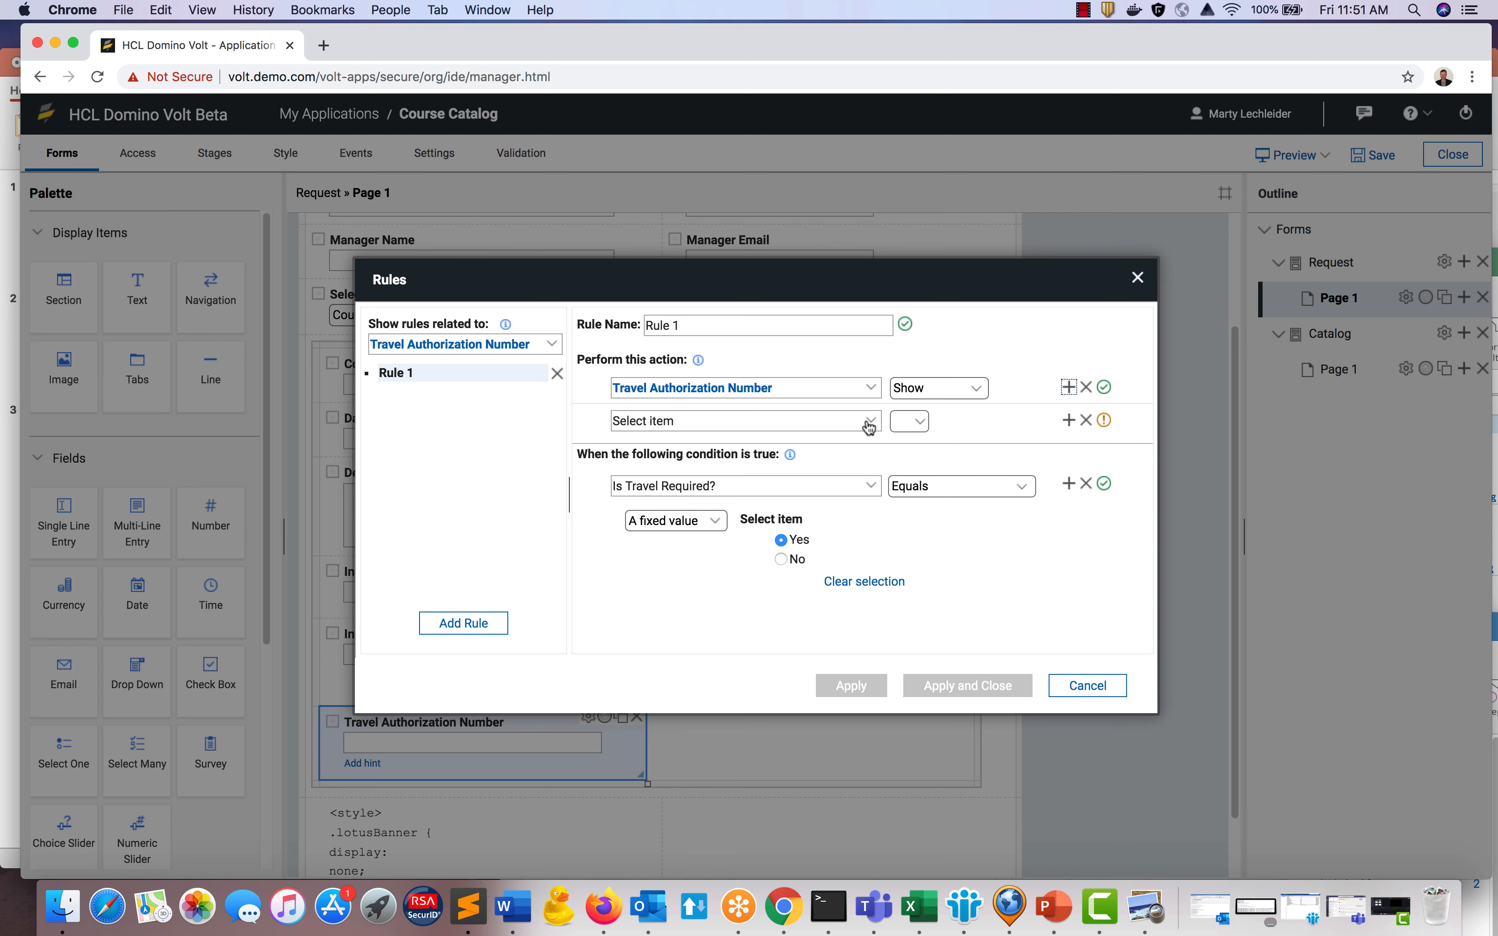
left_click(869, 423)
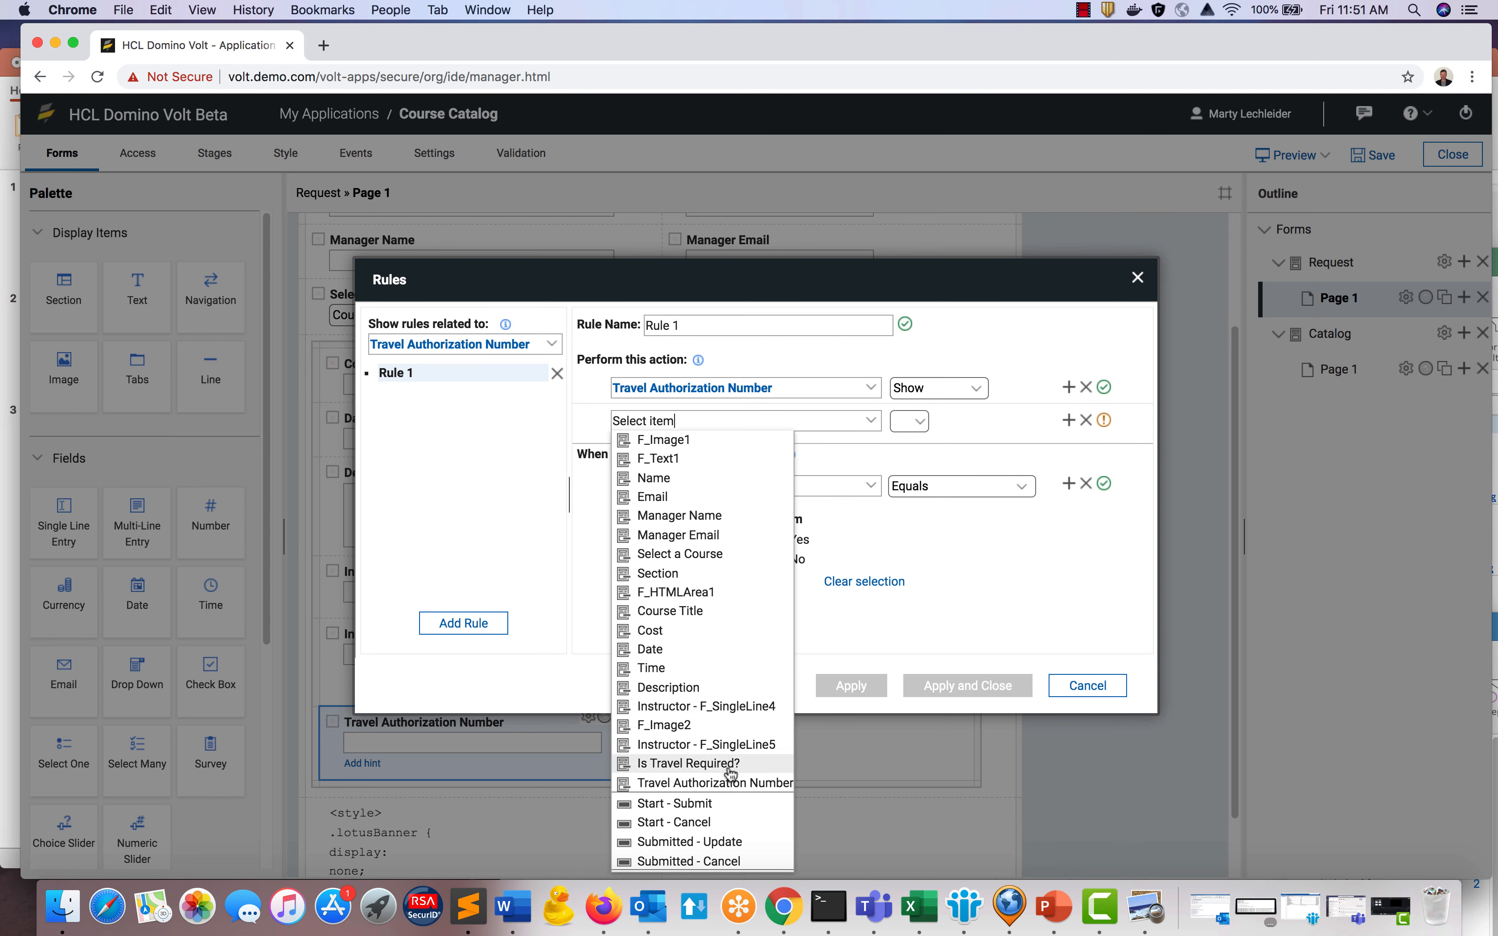
left_click(730, 783)
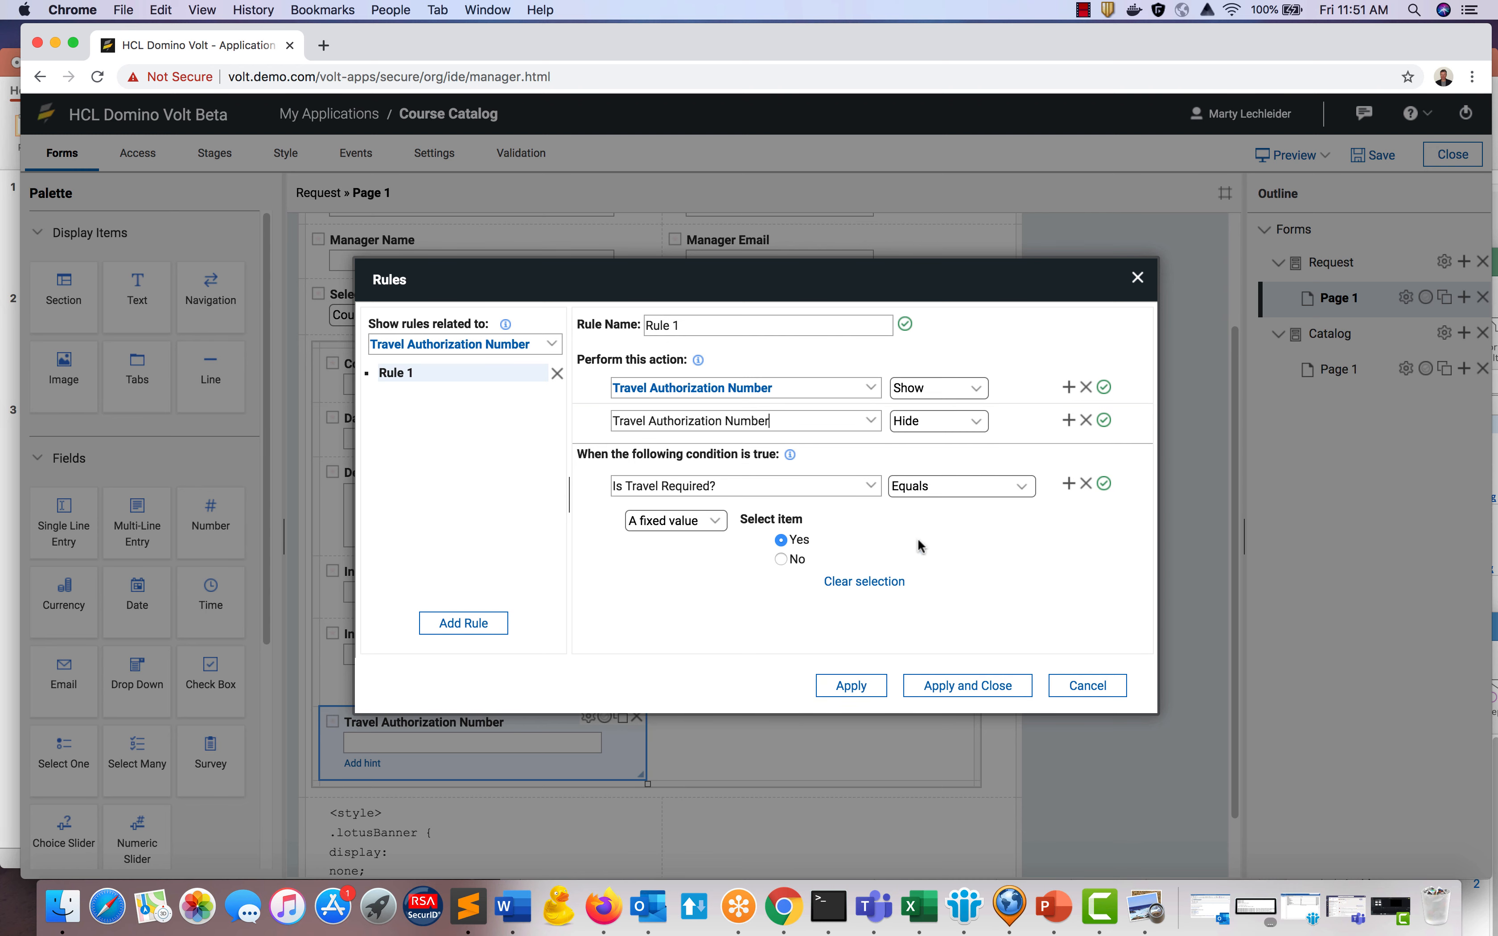
left_click(967, 427)
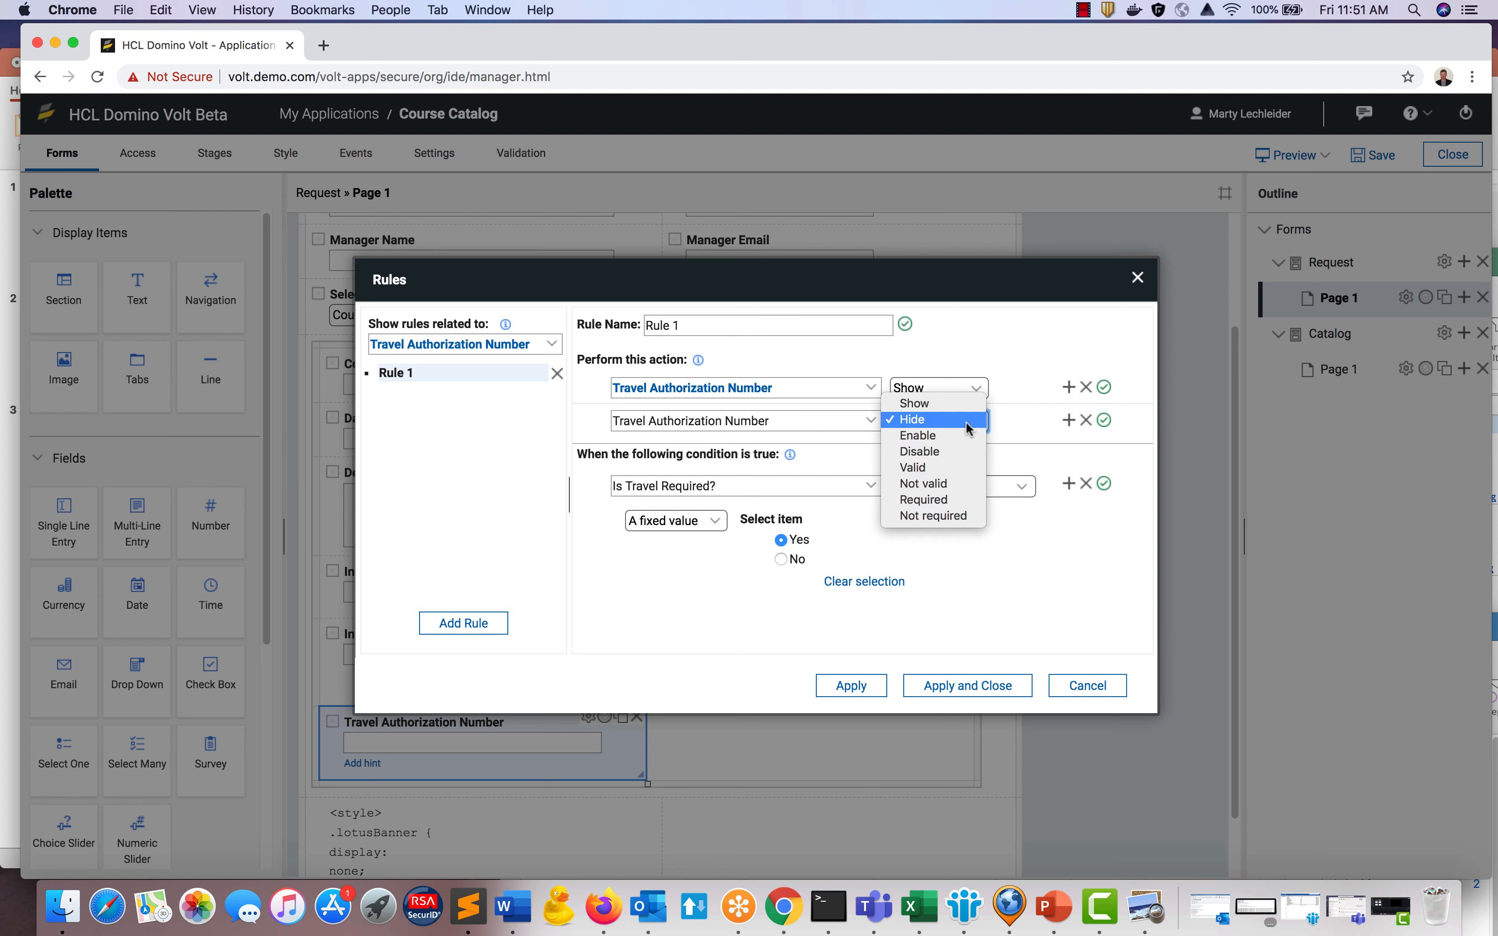
left_click(953, 500)
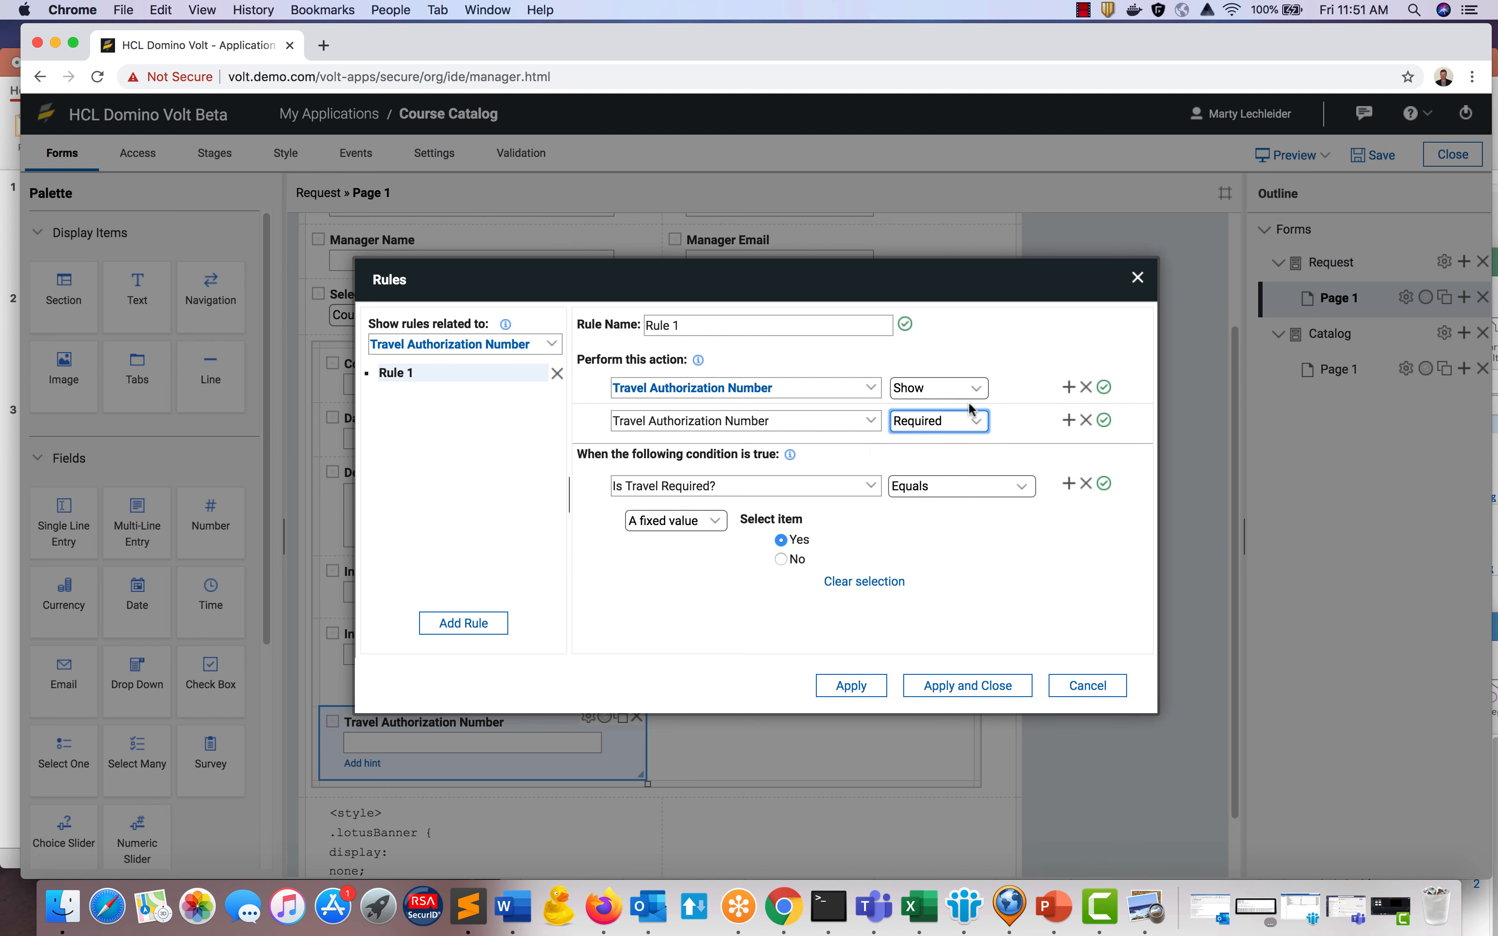
left_click(1001, 686)
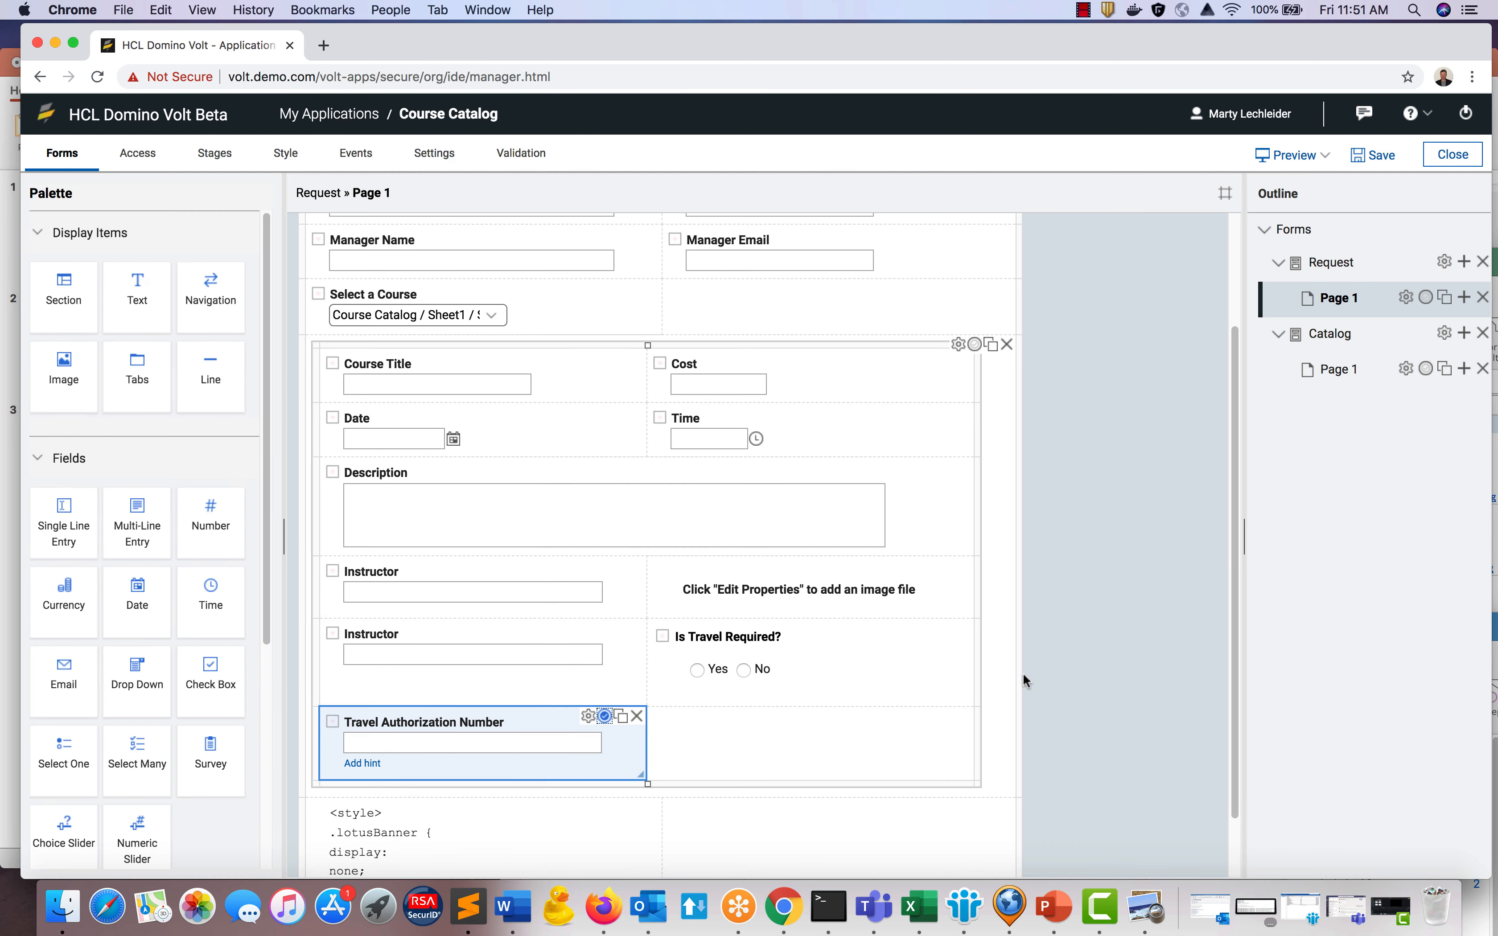
left_click(1257, 151)
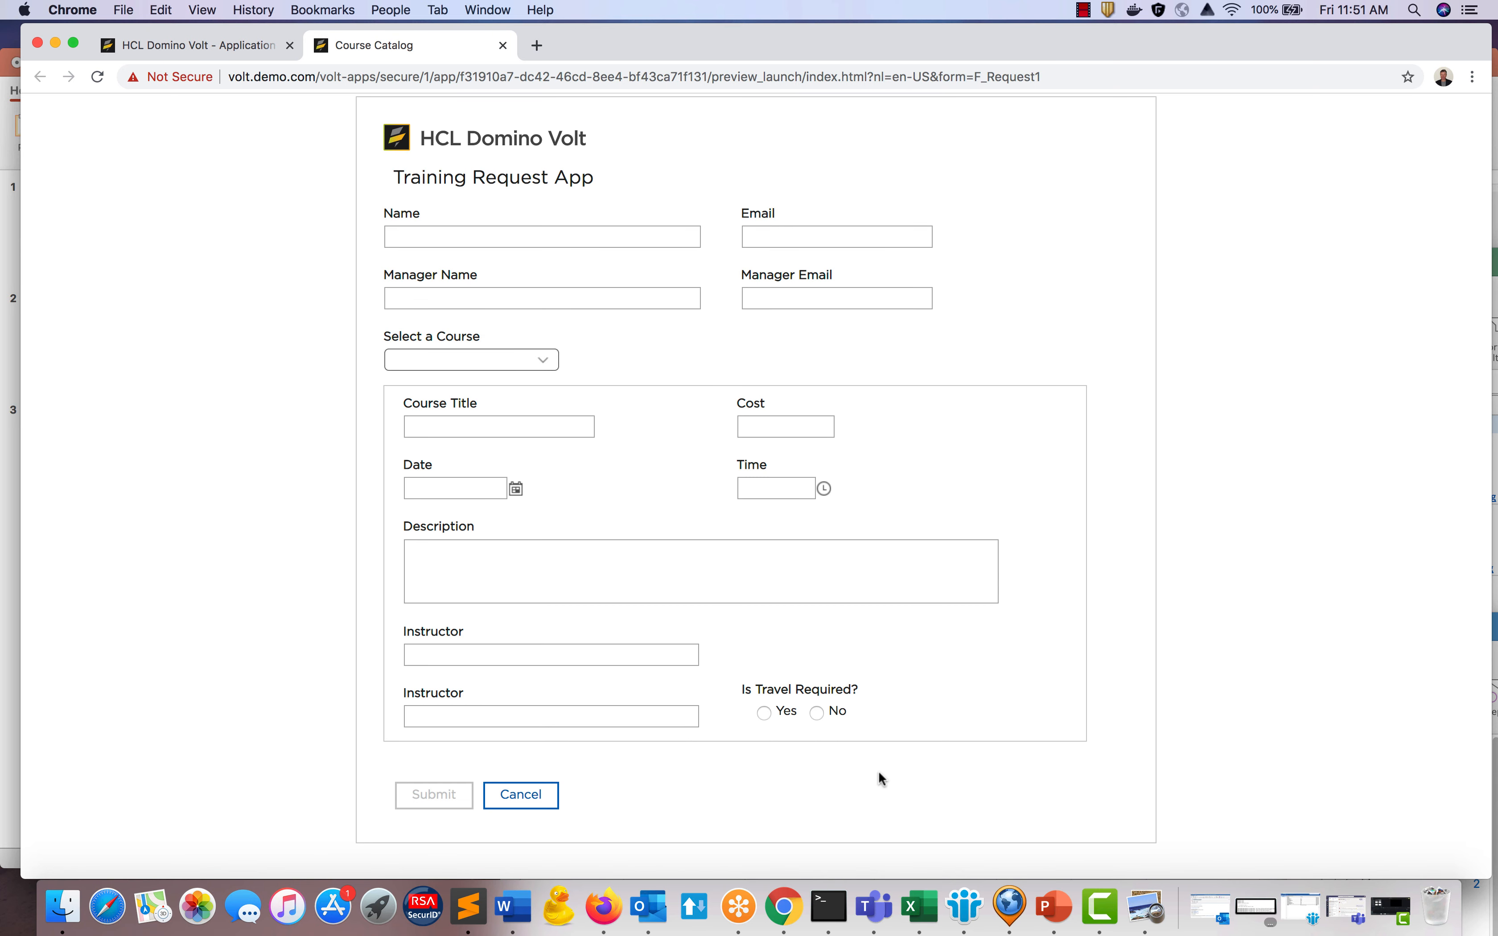
left_click(764, 713)
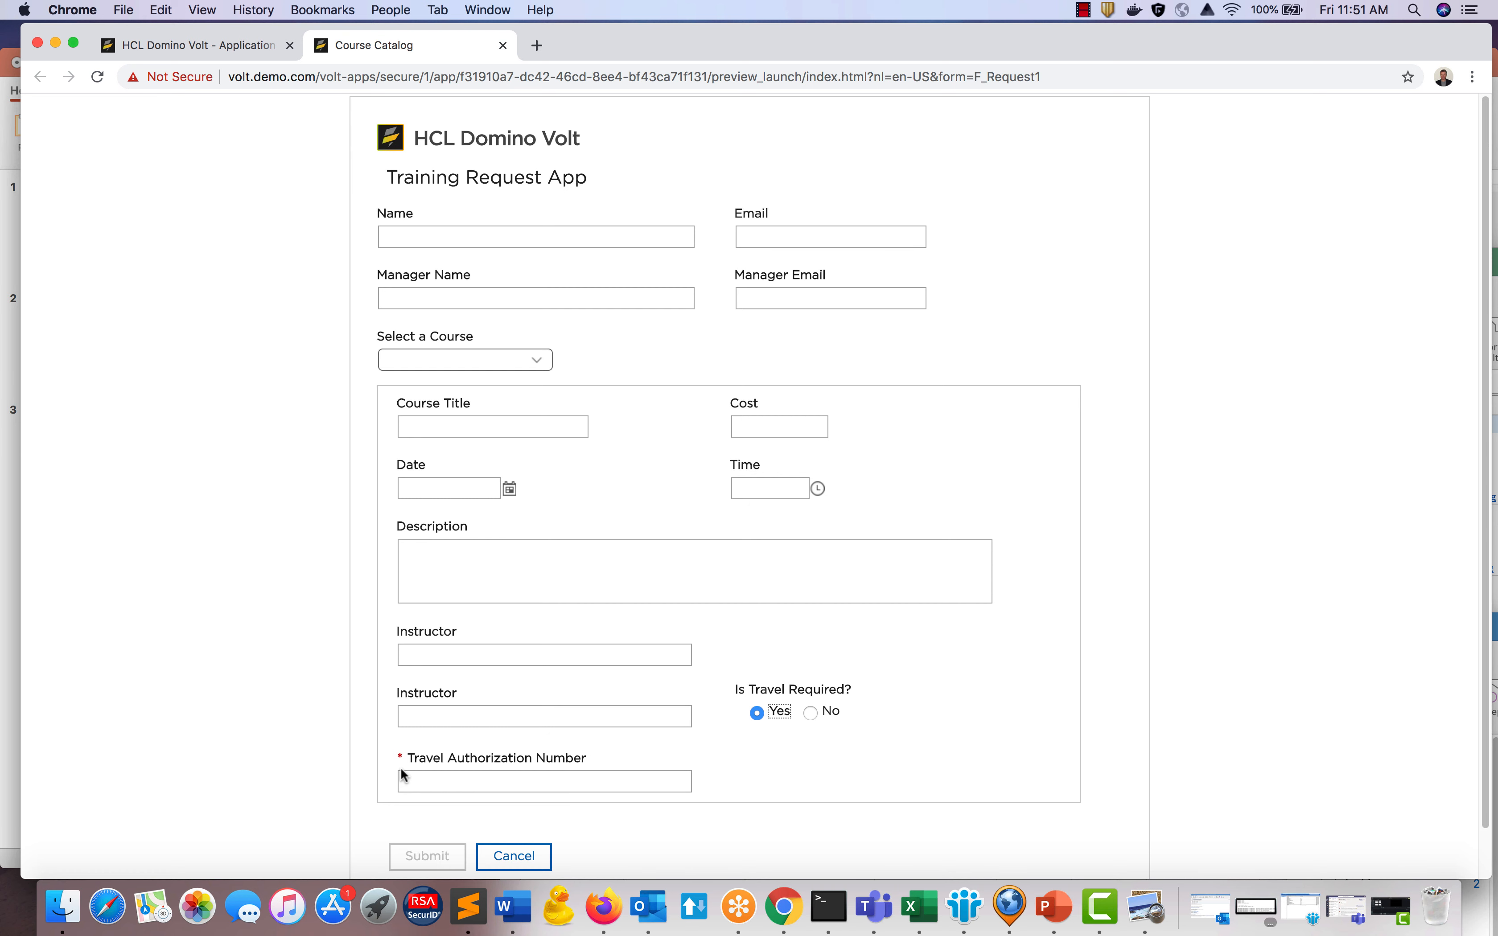
left_click(811, 713)
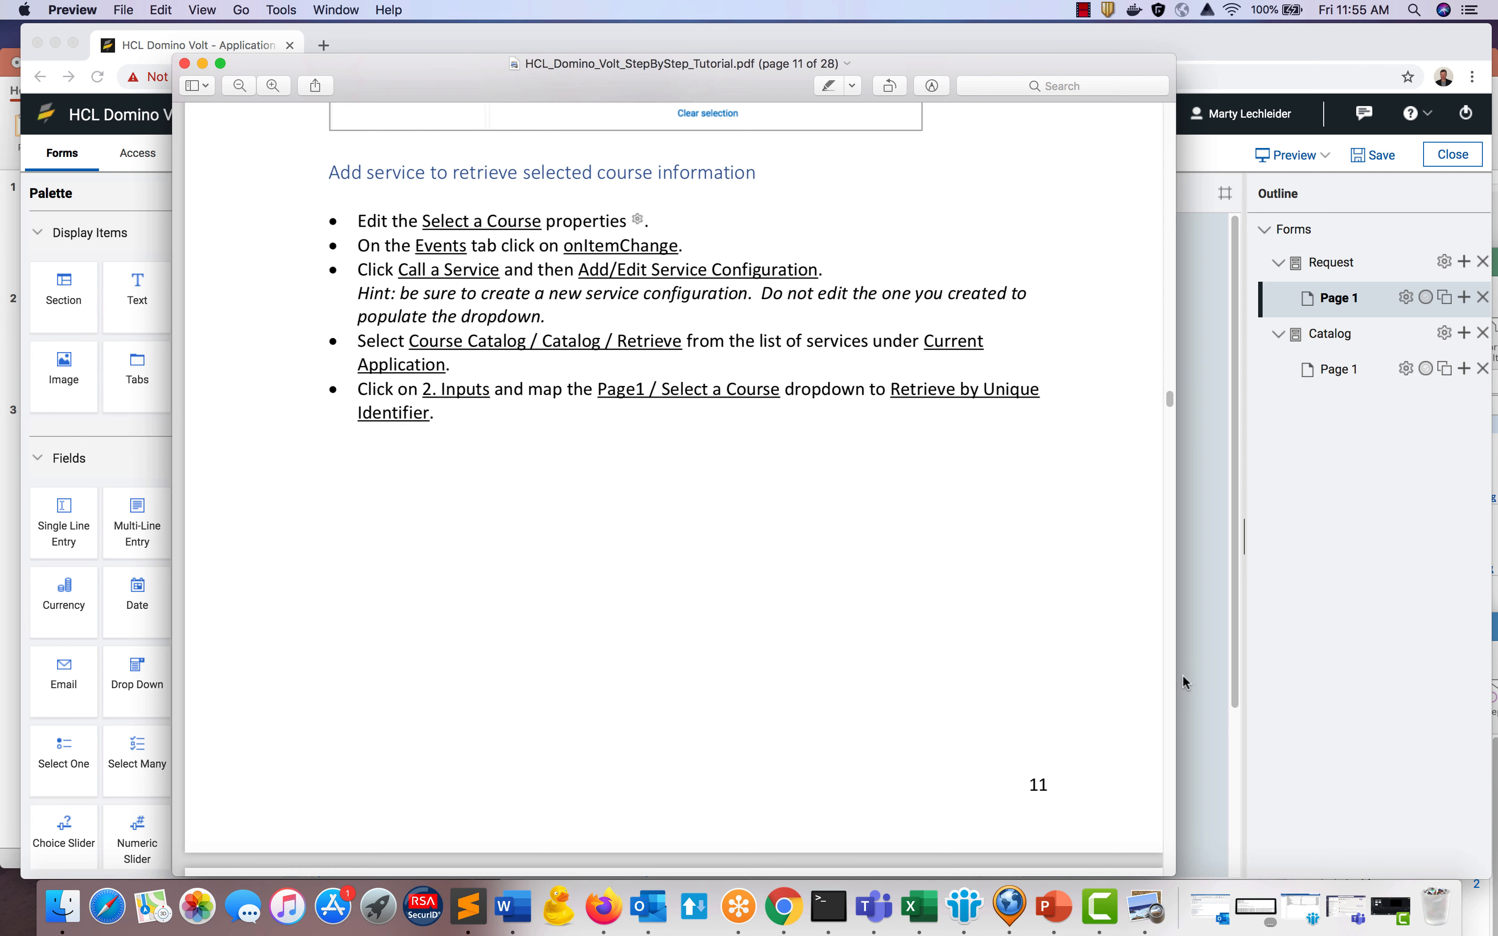
left_click(1206, 672)
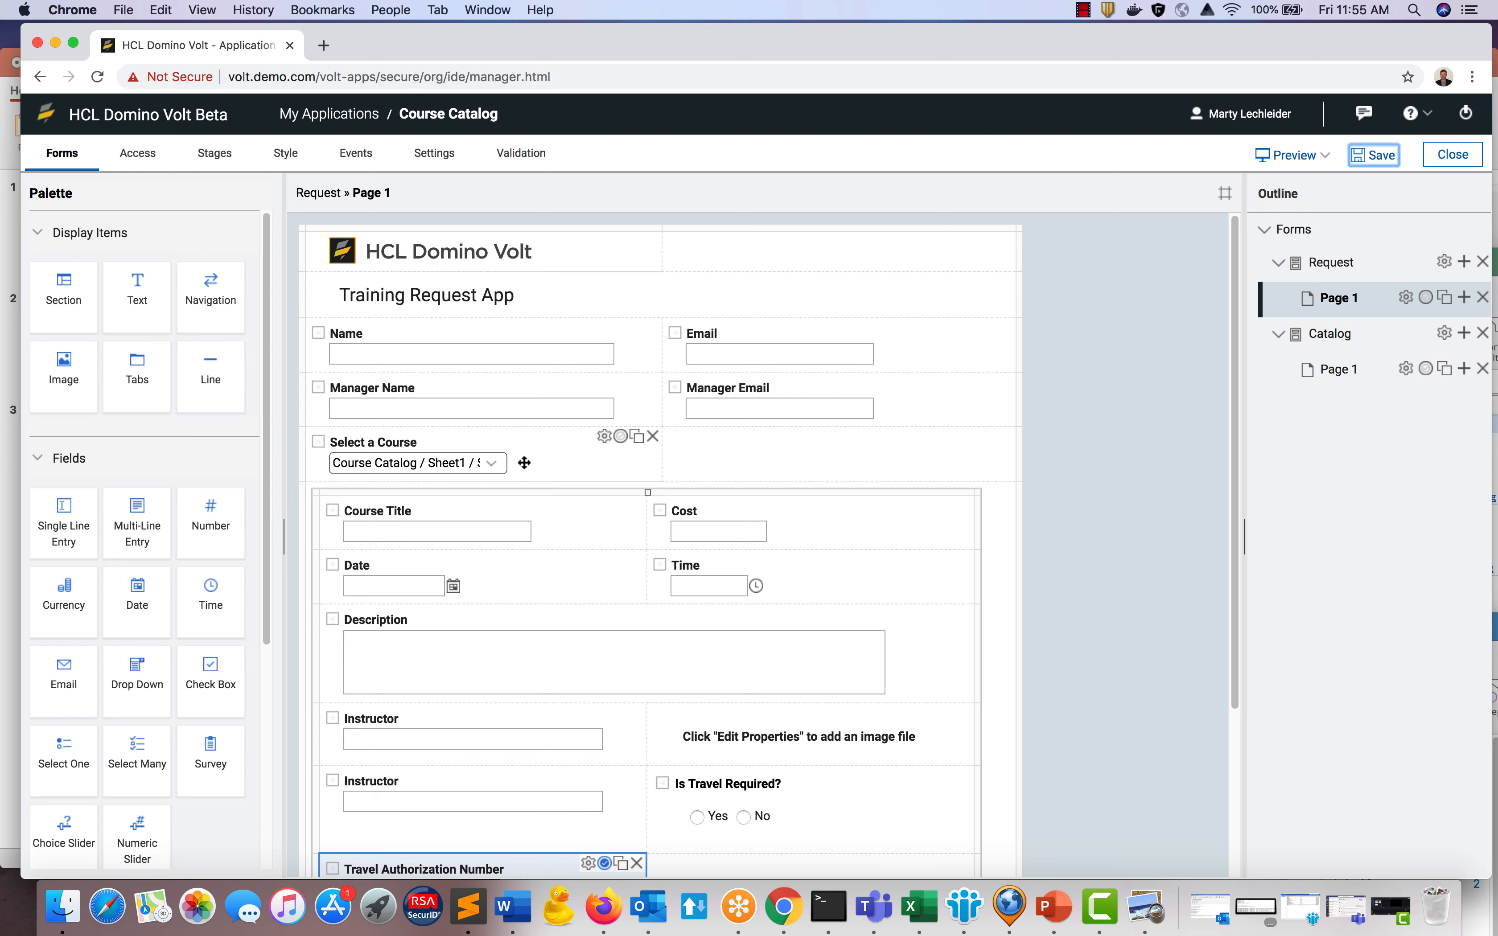
left_click(524, 462)
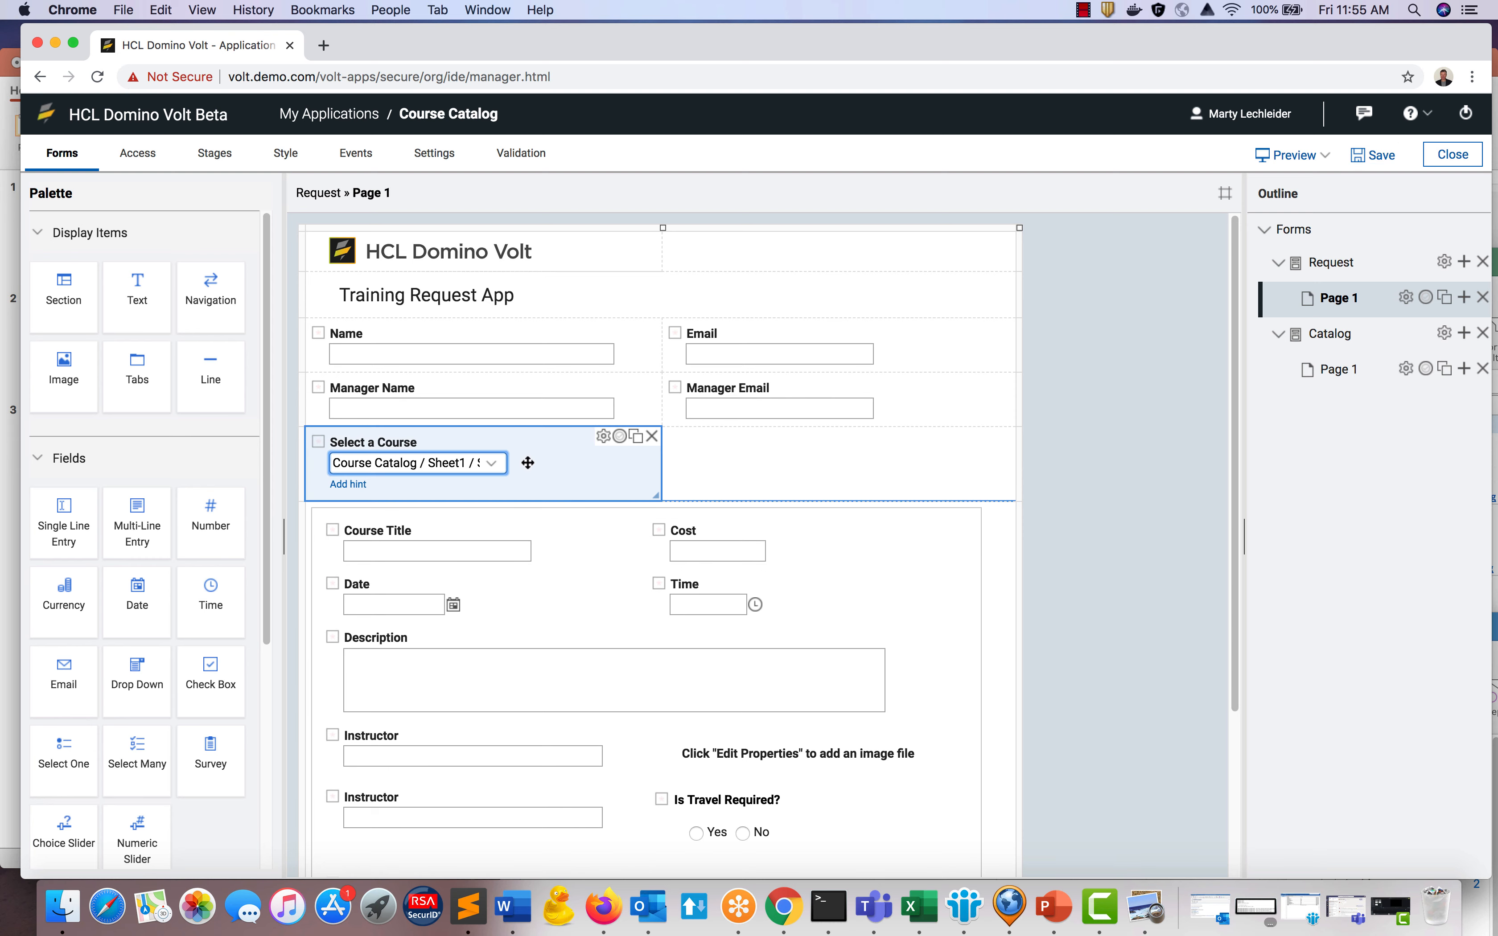
Set Select a Course's onItemChange event to Call a Service and start a new service configuration.
left_click(604, 437)
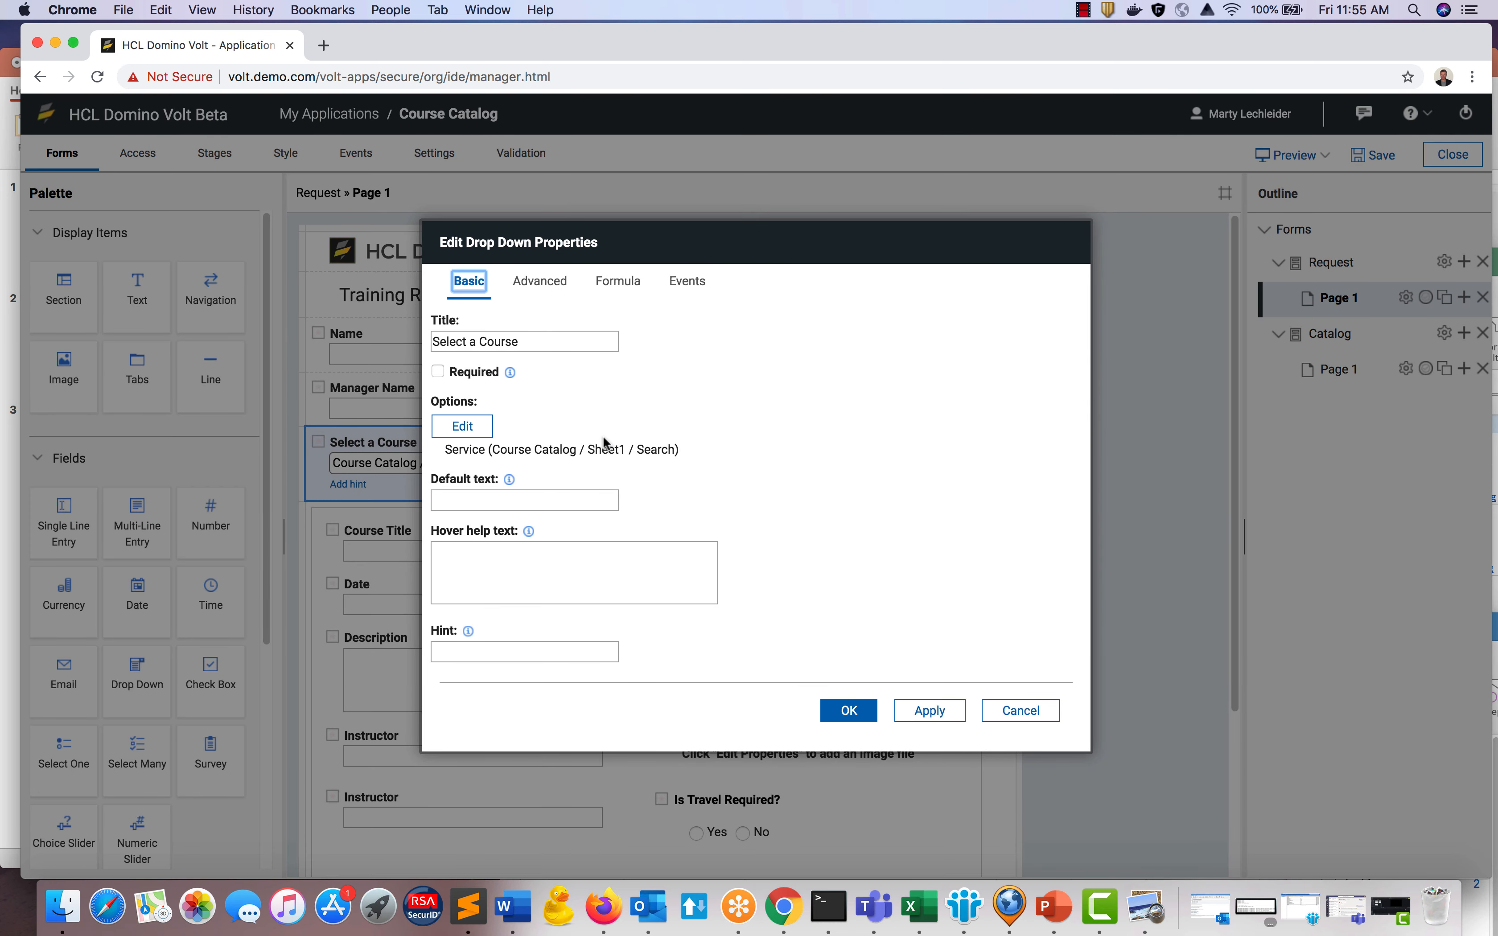
left_click(689, 285)
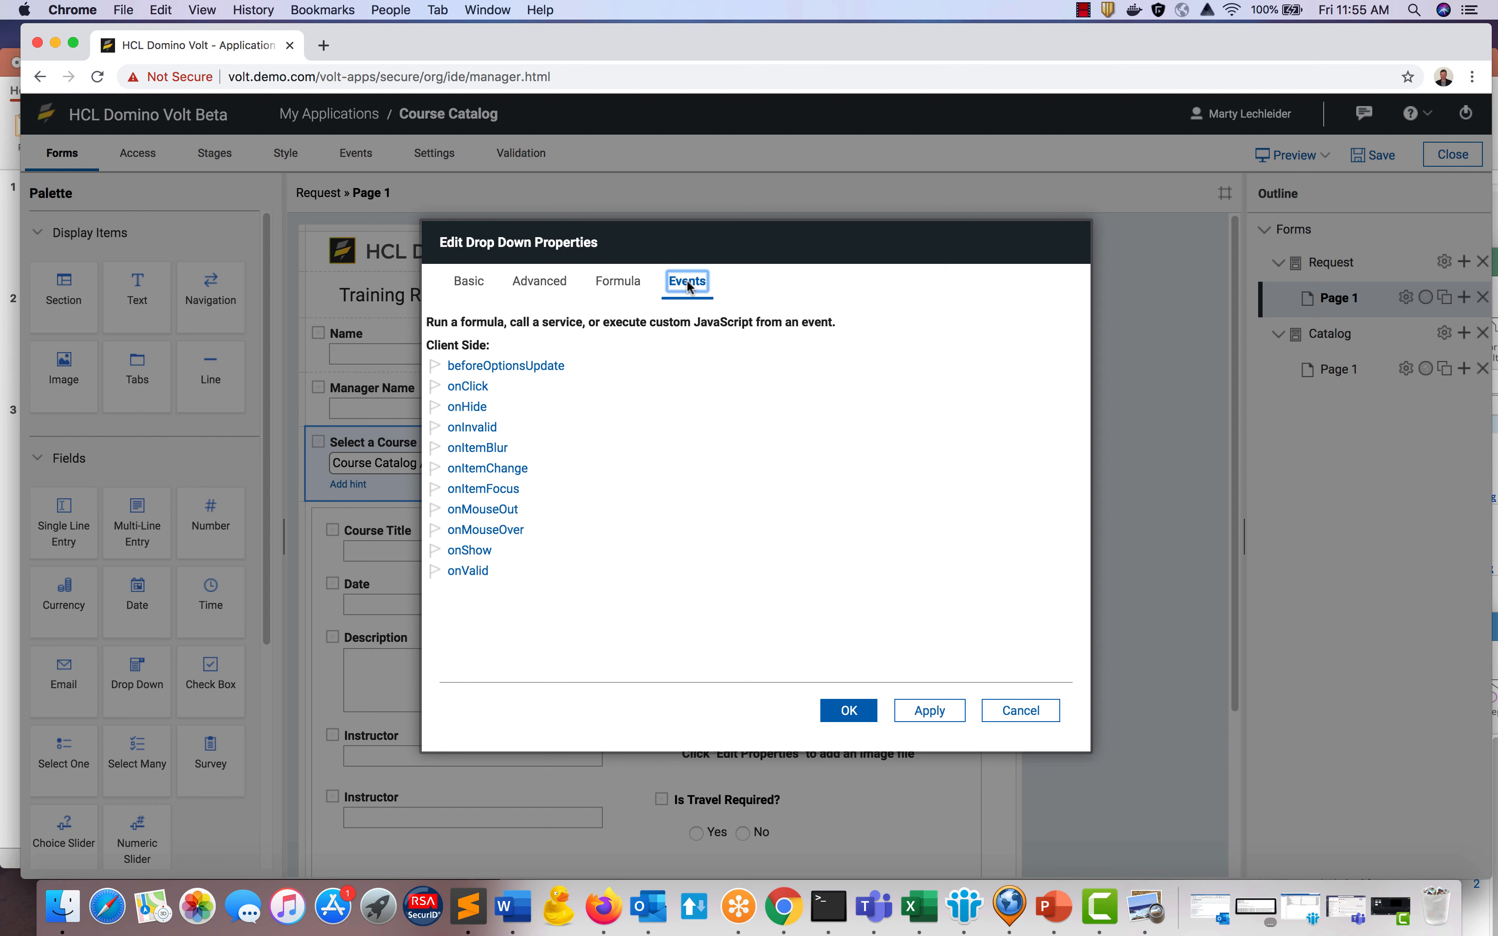
left_click(522, 472)
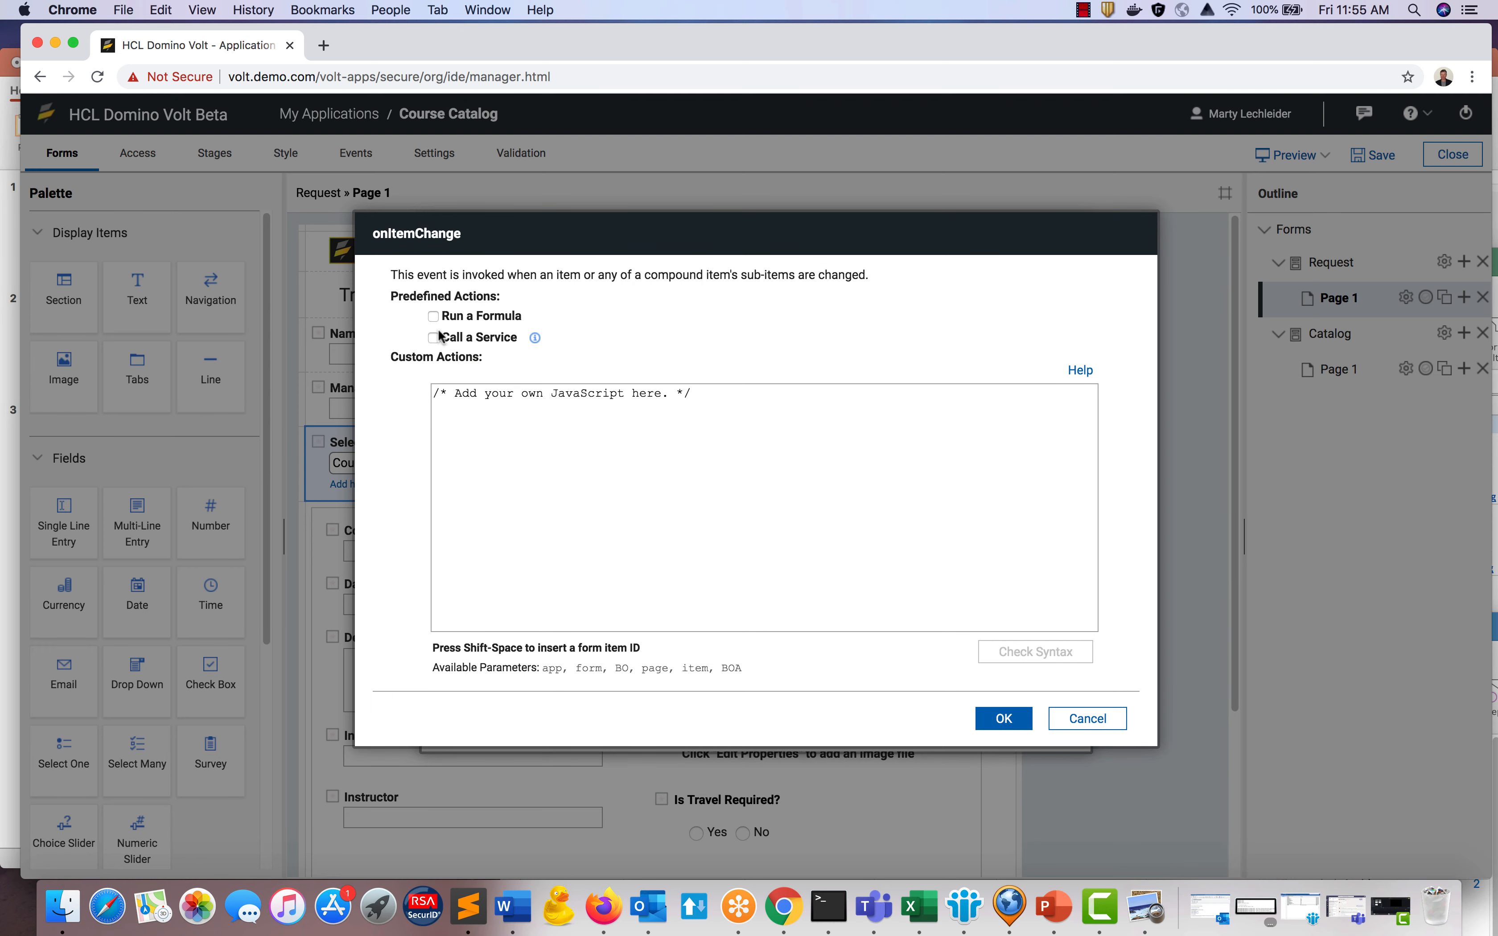
left_click(432, 337)
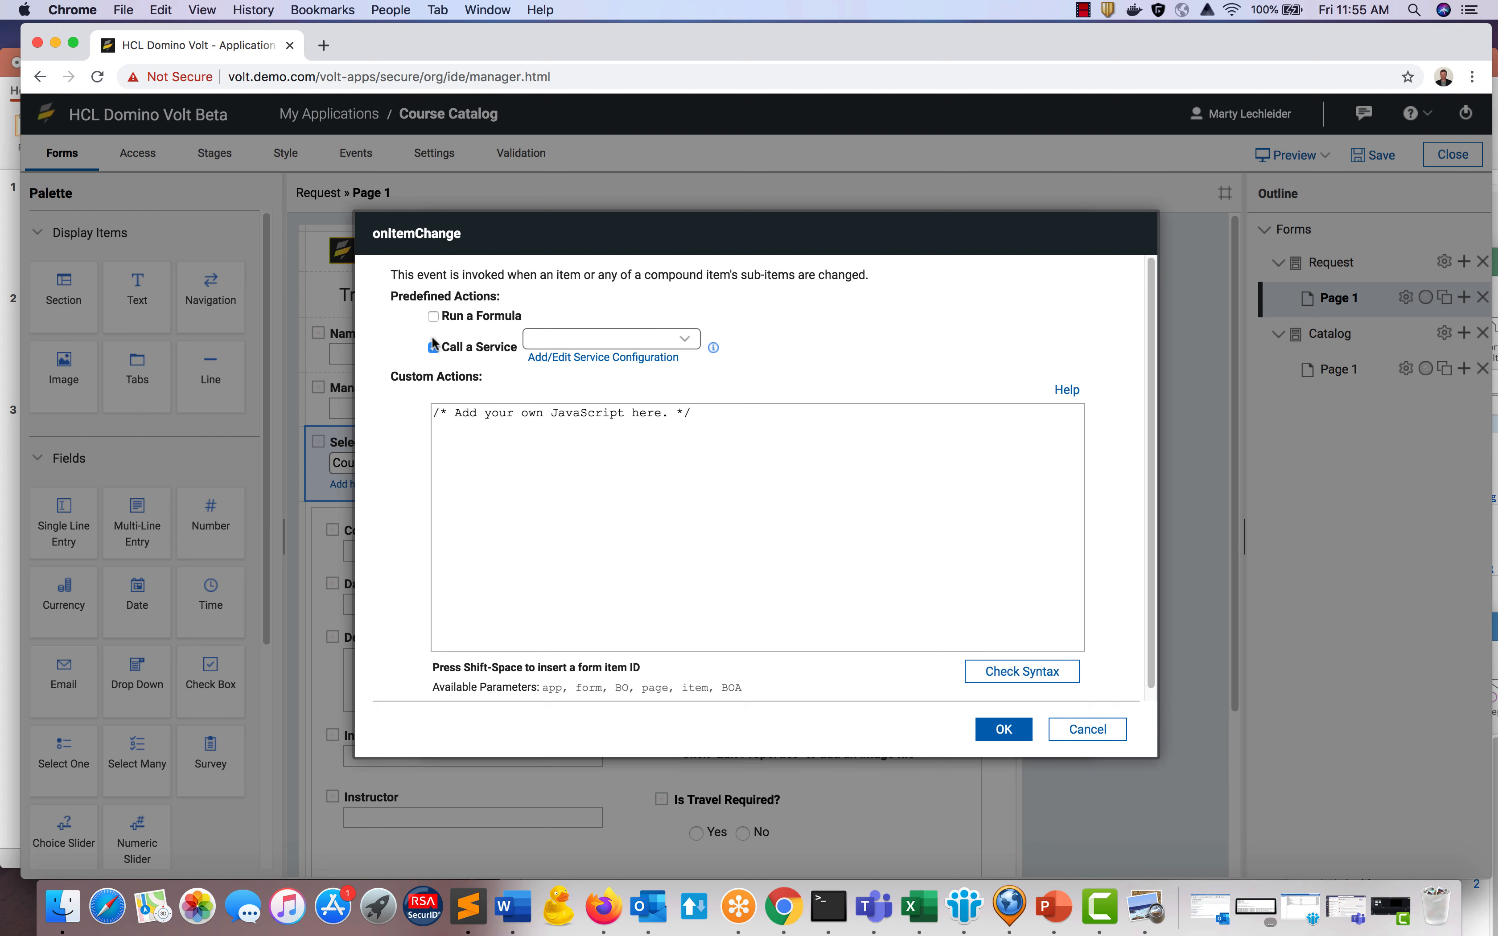
left_click(592, 358)
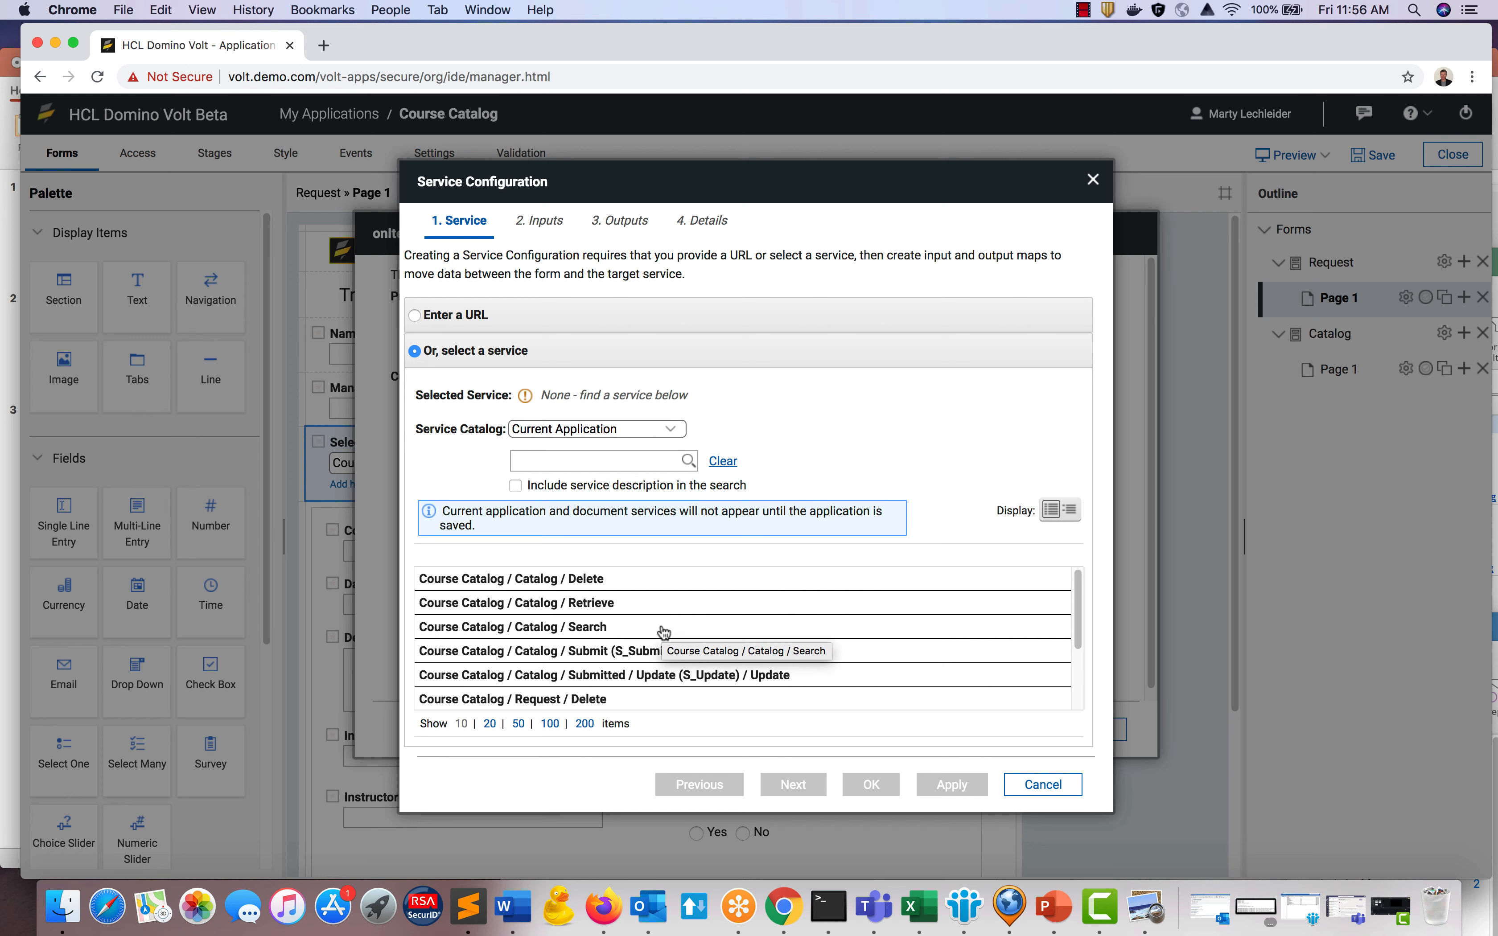
Pick Course Catalog / Catalog / Retrieve and feed Select a Course into Retrieve by Unique Identifier.
left_click(662, 603)
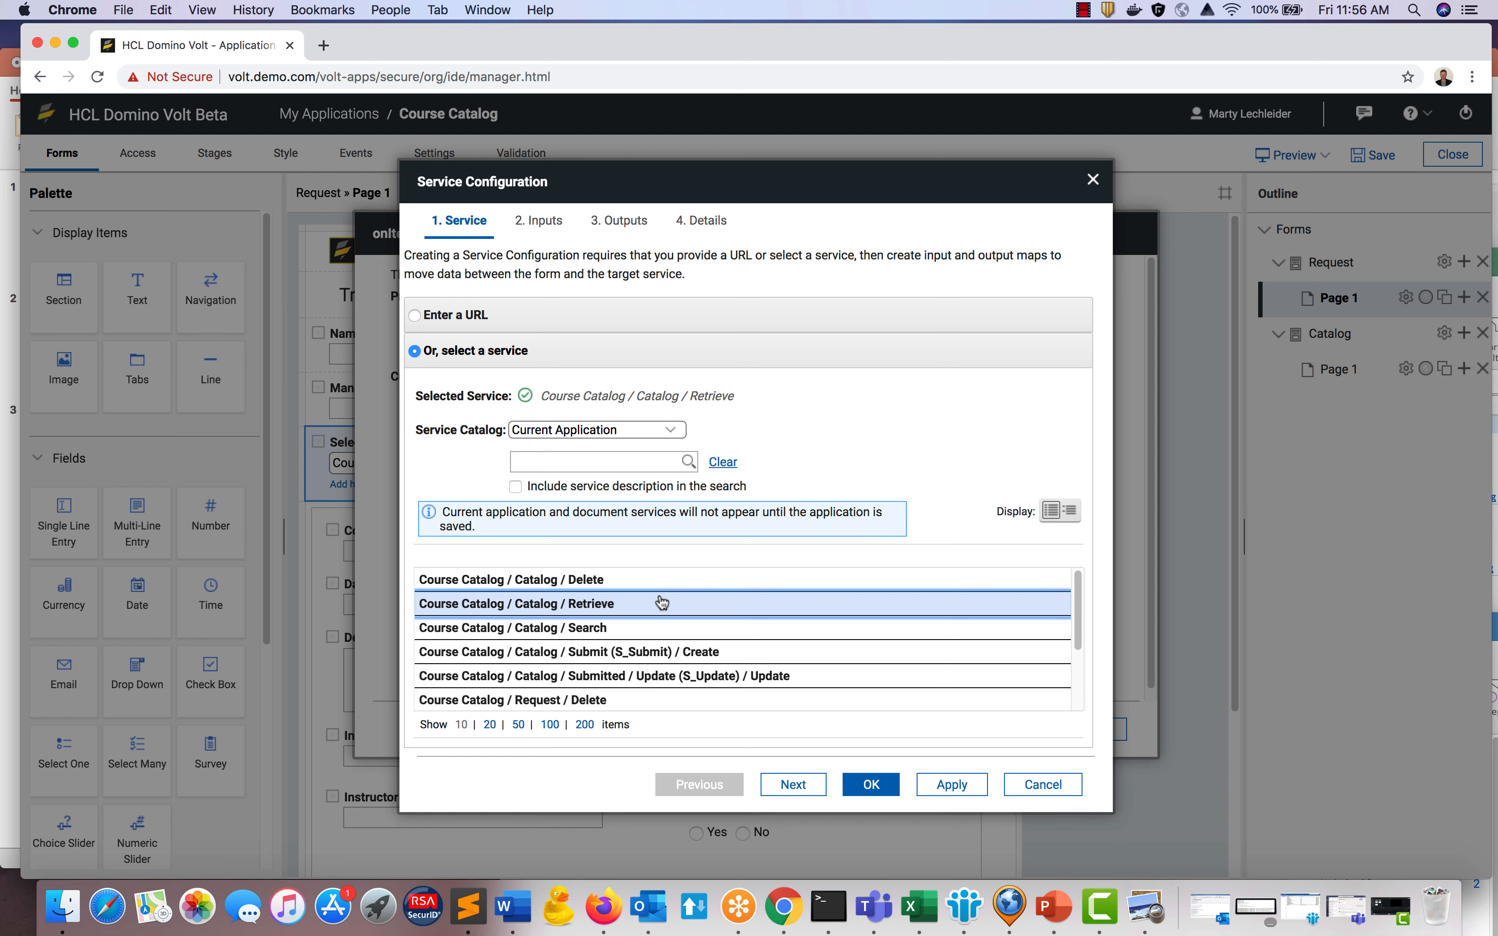
left_click(551, 223)
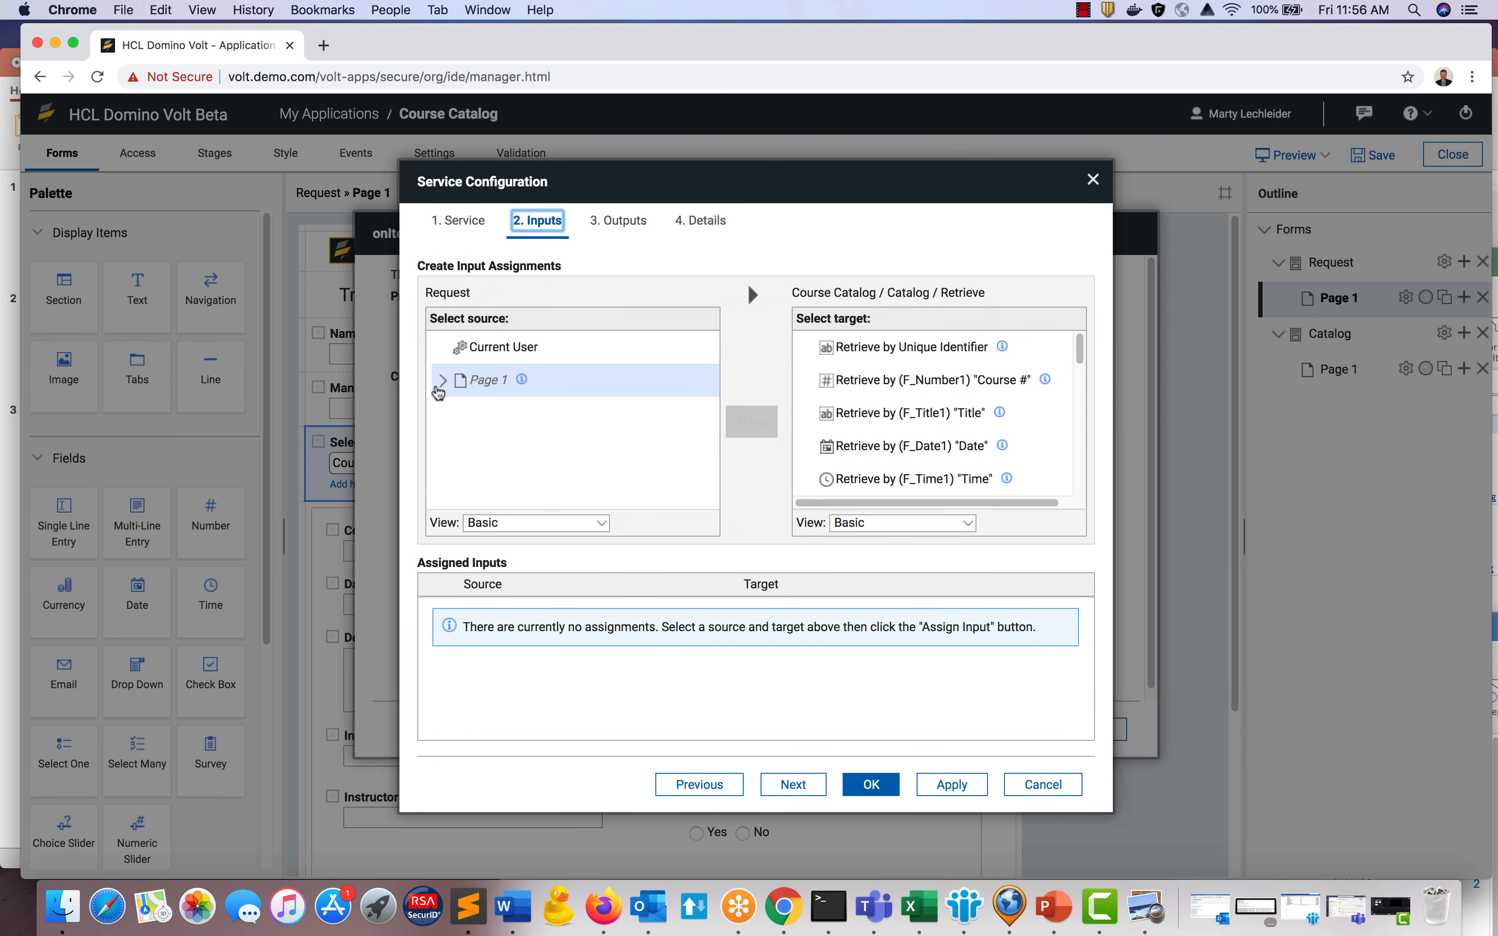
left_click(443, 382)
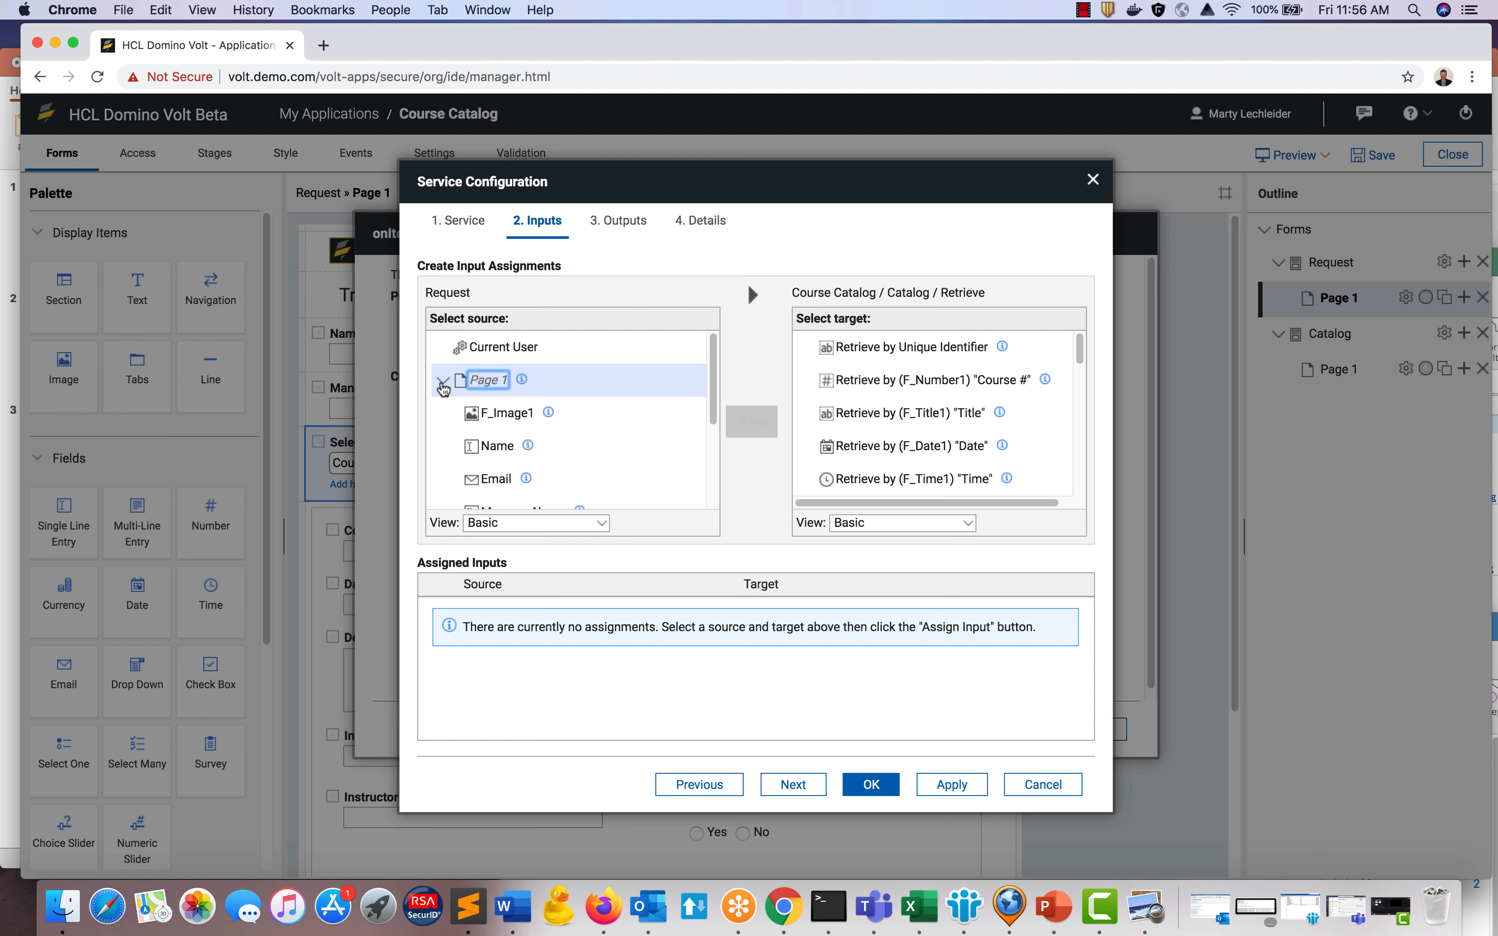
scroll(474, 396, "down", 5)
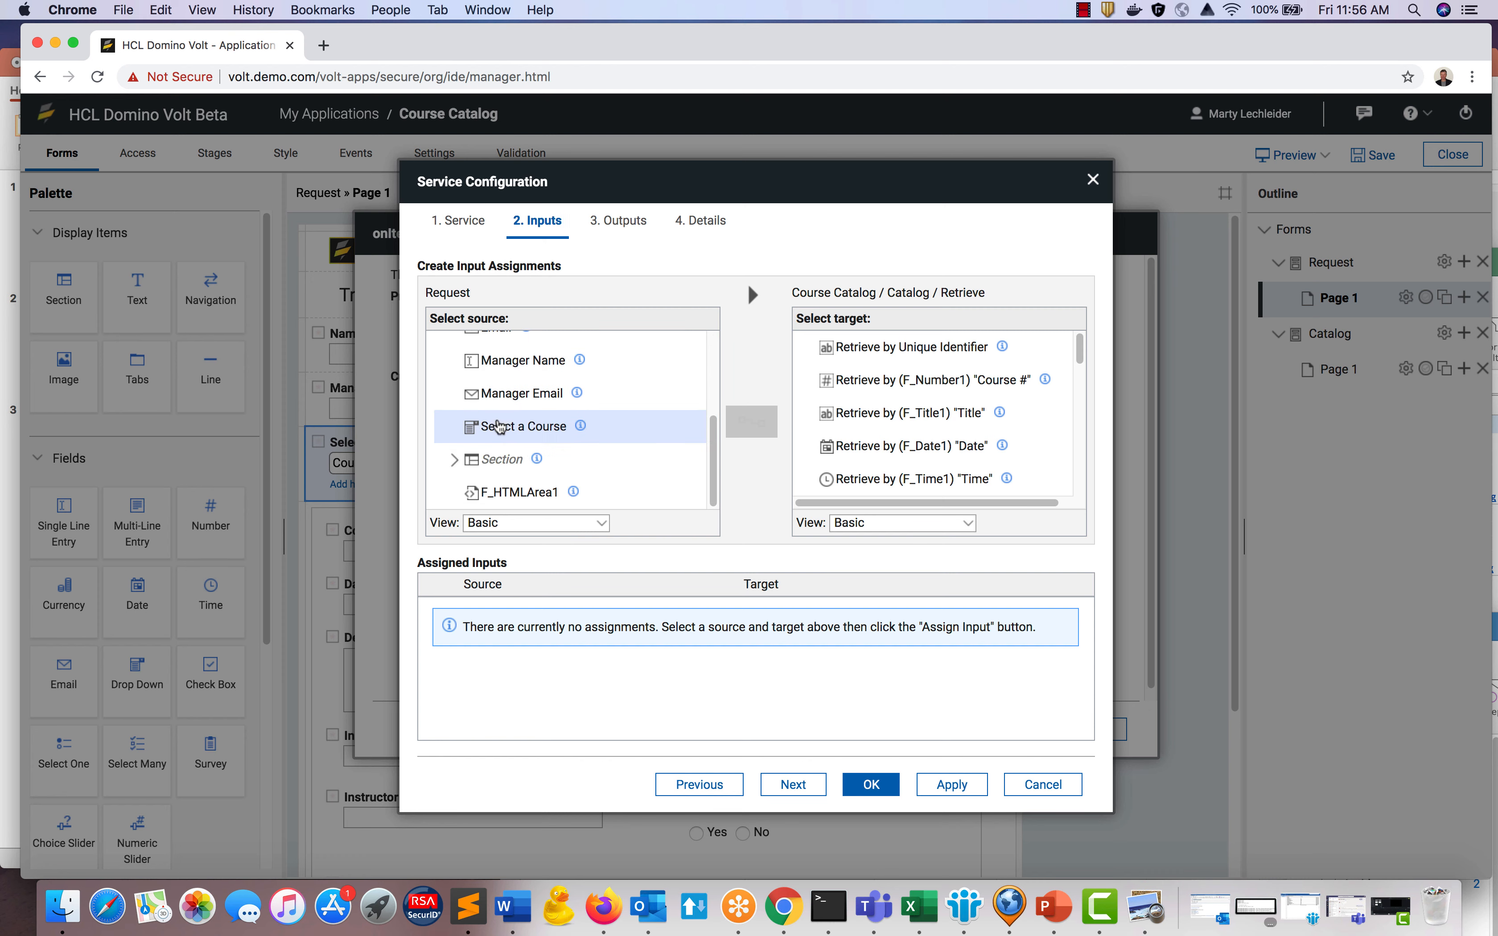
left_click(504, 437)
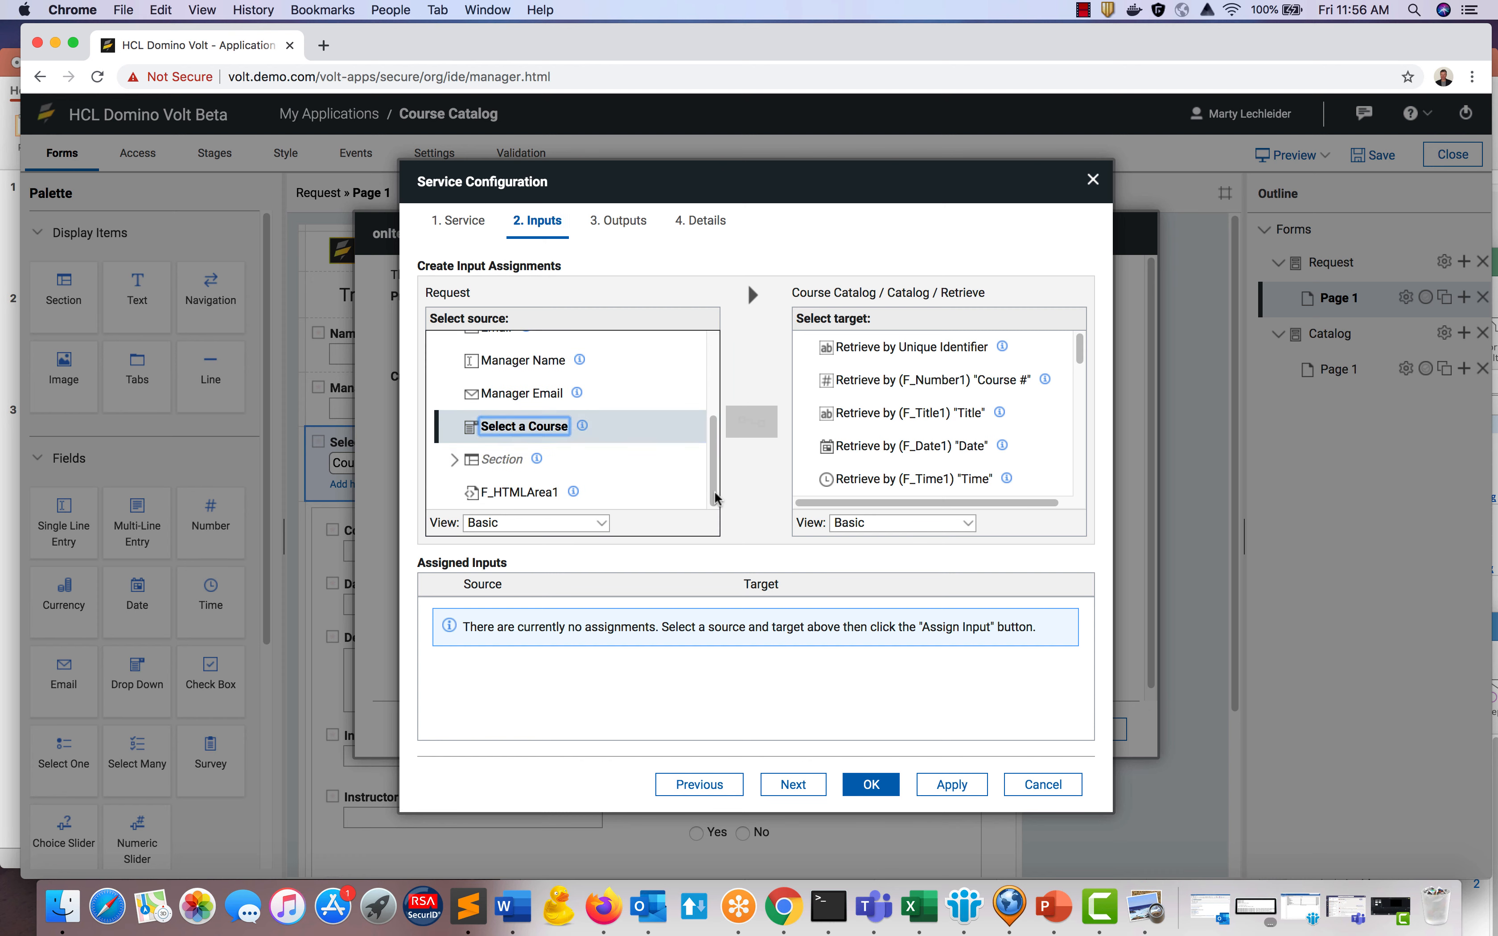
left_click(929, 349)
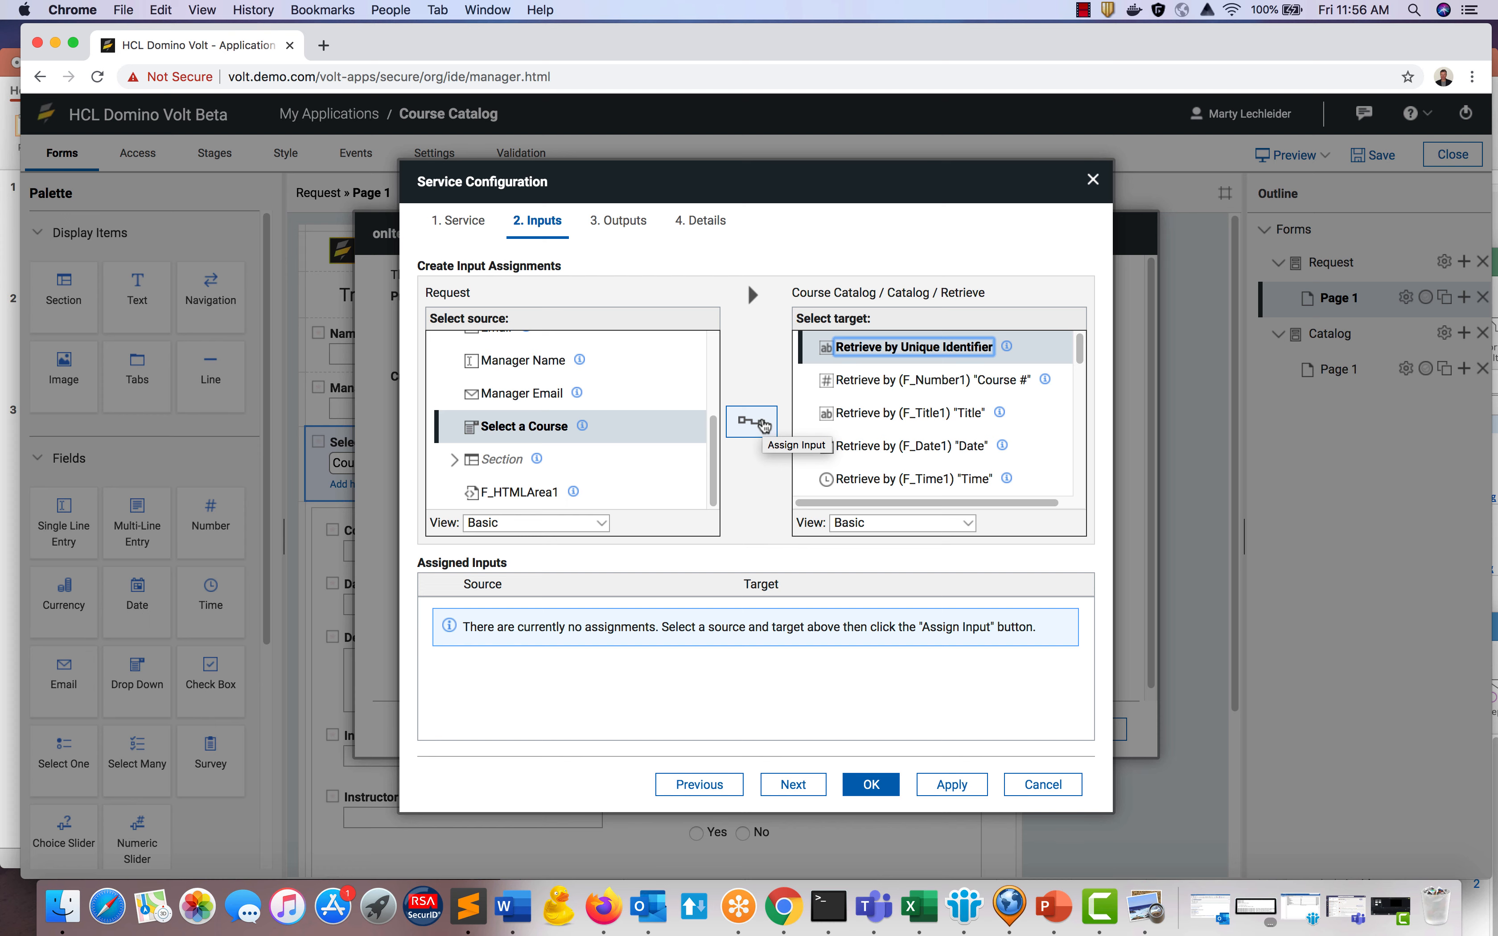
left_click(763, 425)
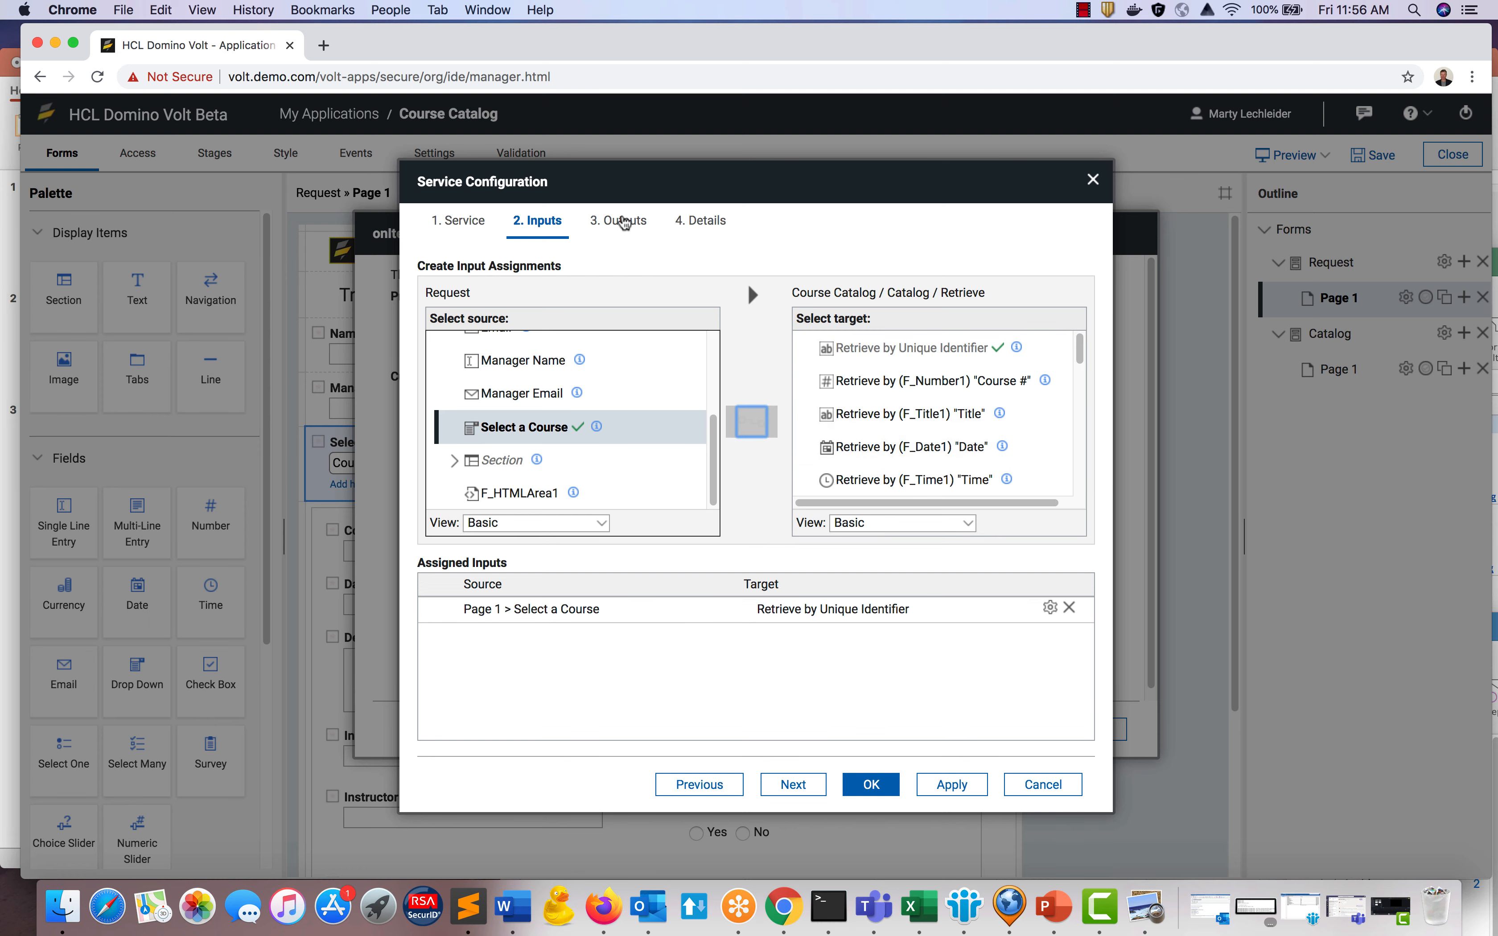
Map the returned description and instructor to the Description and Instructor fields.
left_click(621, 221)
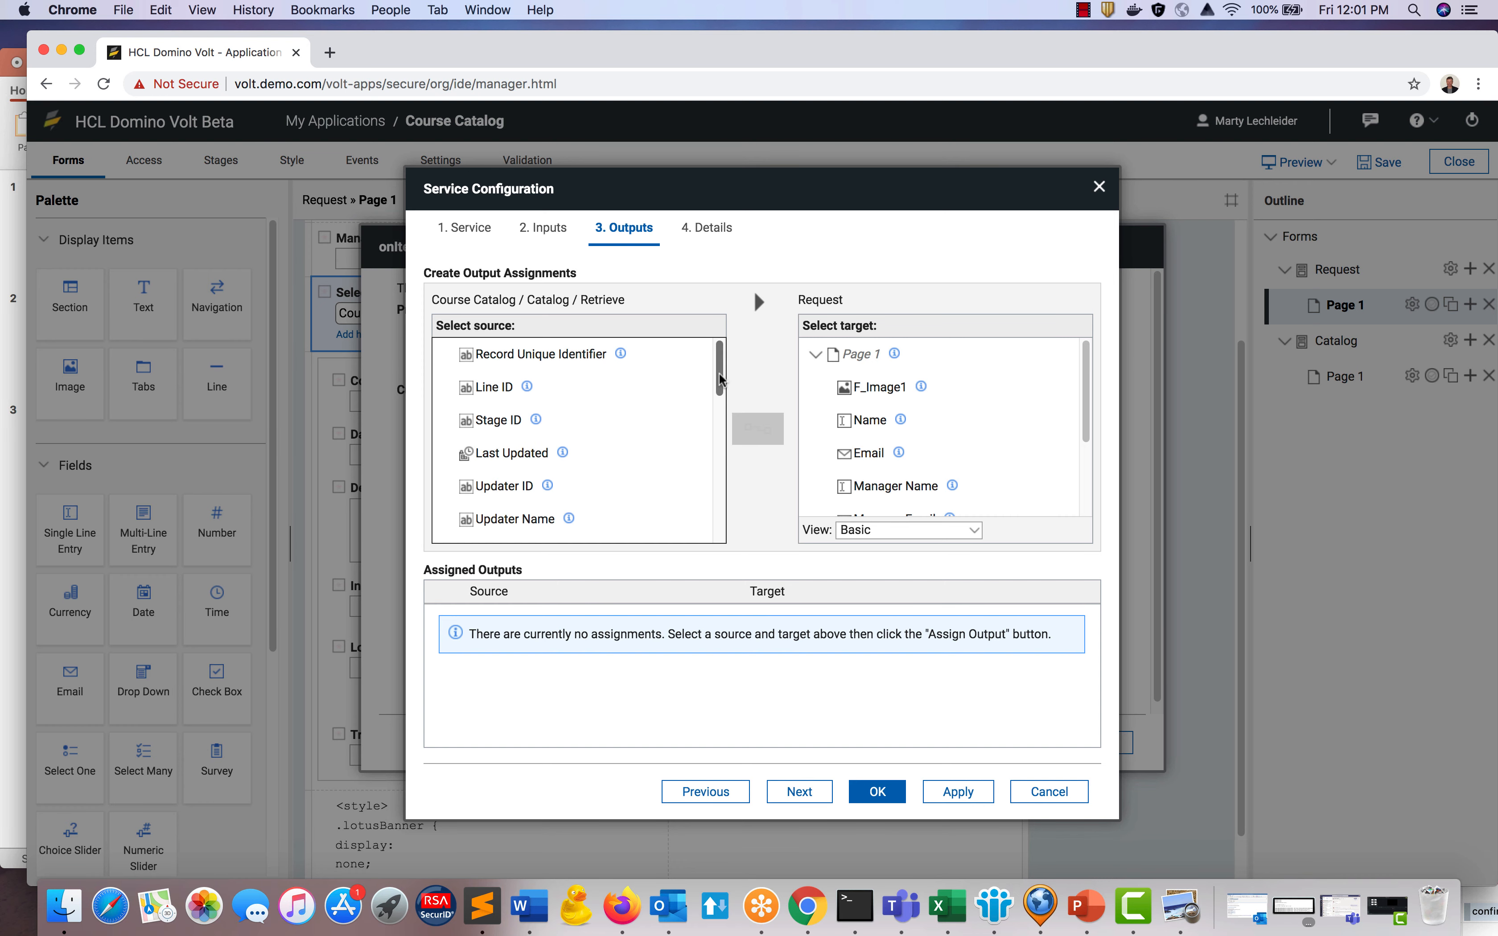
left_click_drag(718, 370, 727, 567)
left_click(933, 487)
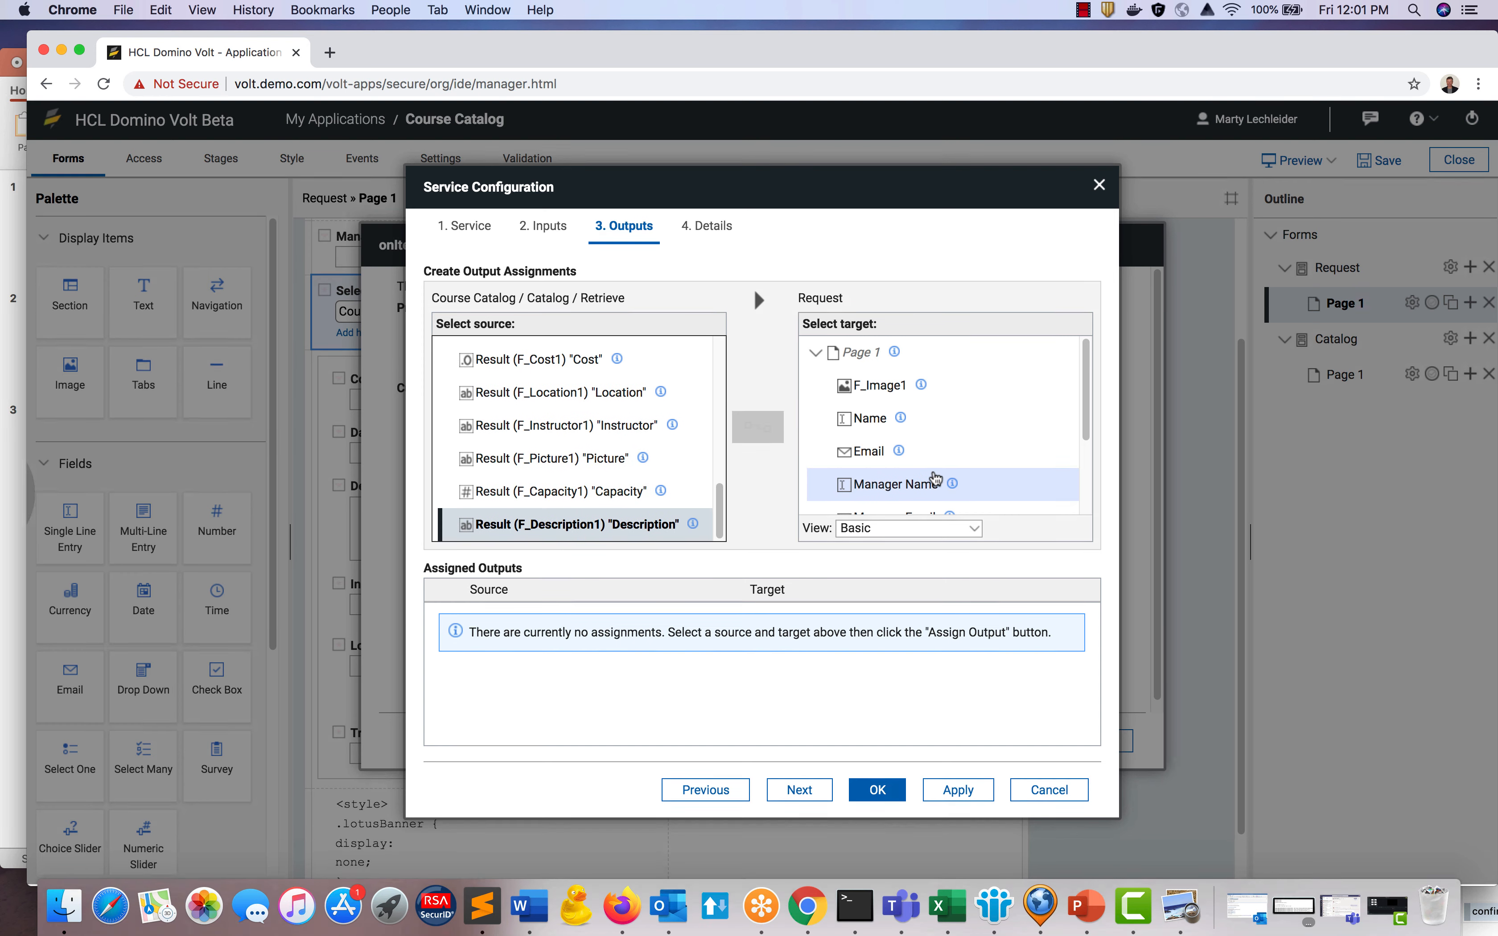
scroll(933, 477, "down", 3)
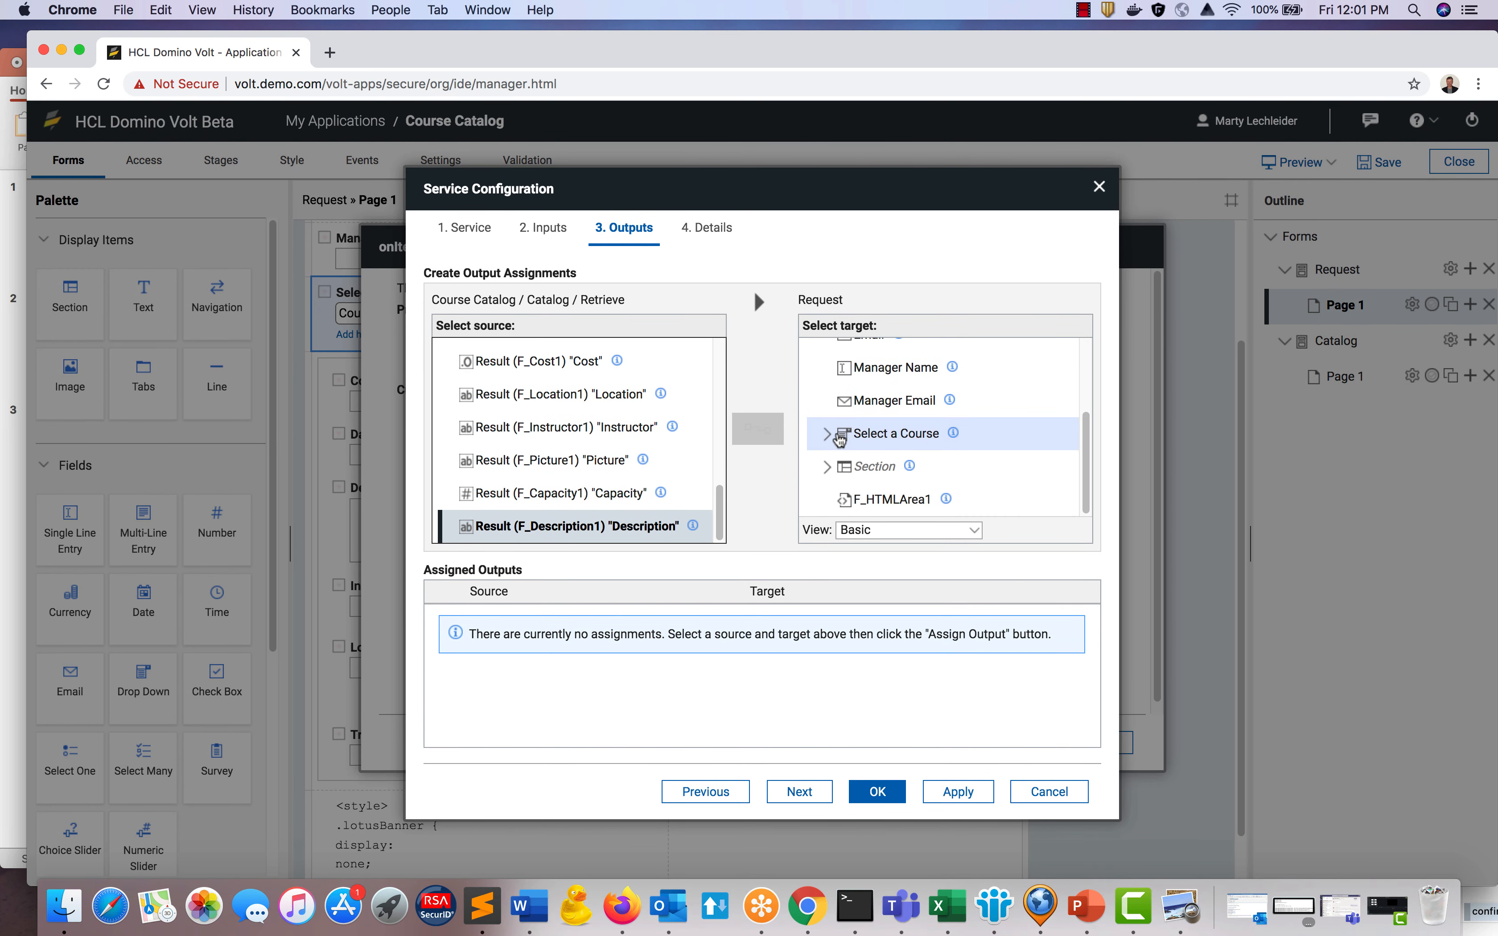
left_click(827, 465)
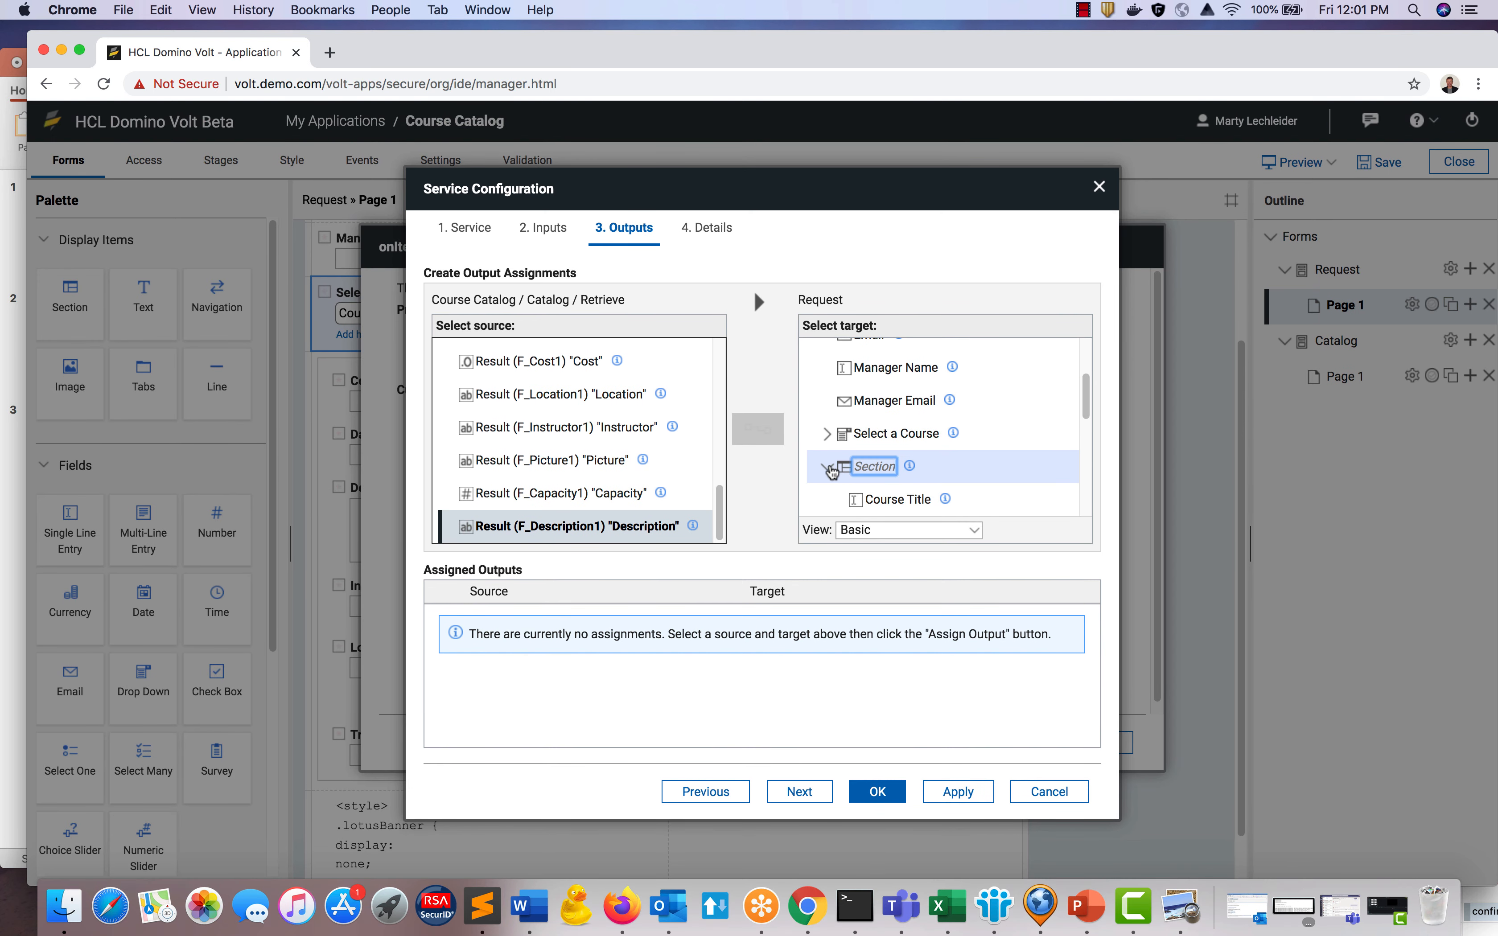
scroll(919, 452, "down", 3)
scroll(920, 452, "down", 2)
scroll(916, 420, "up", 2)
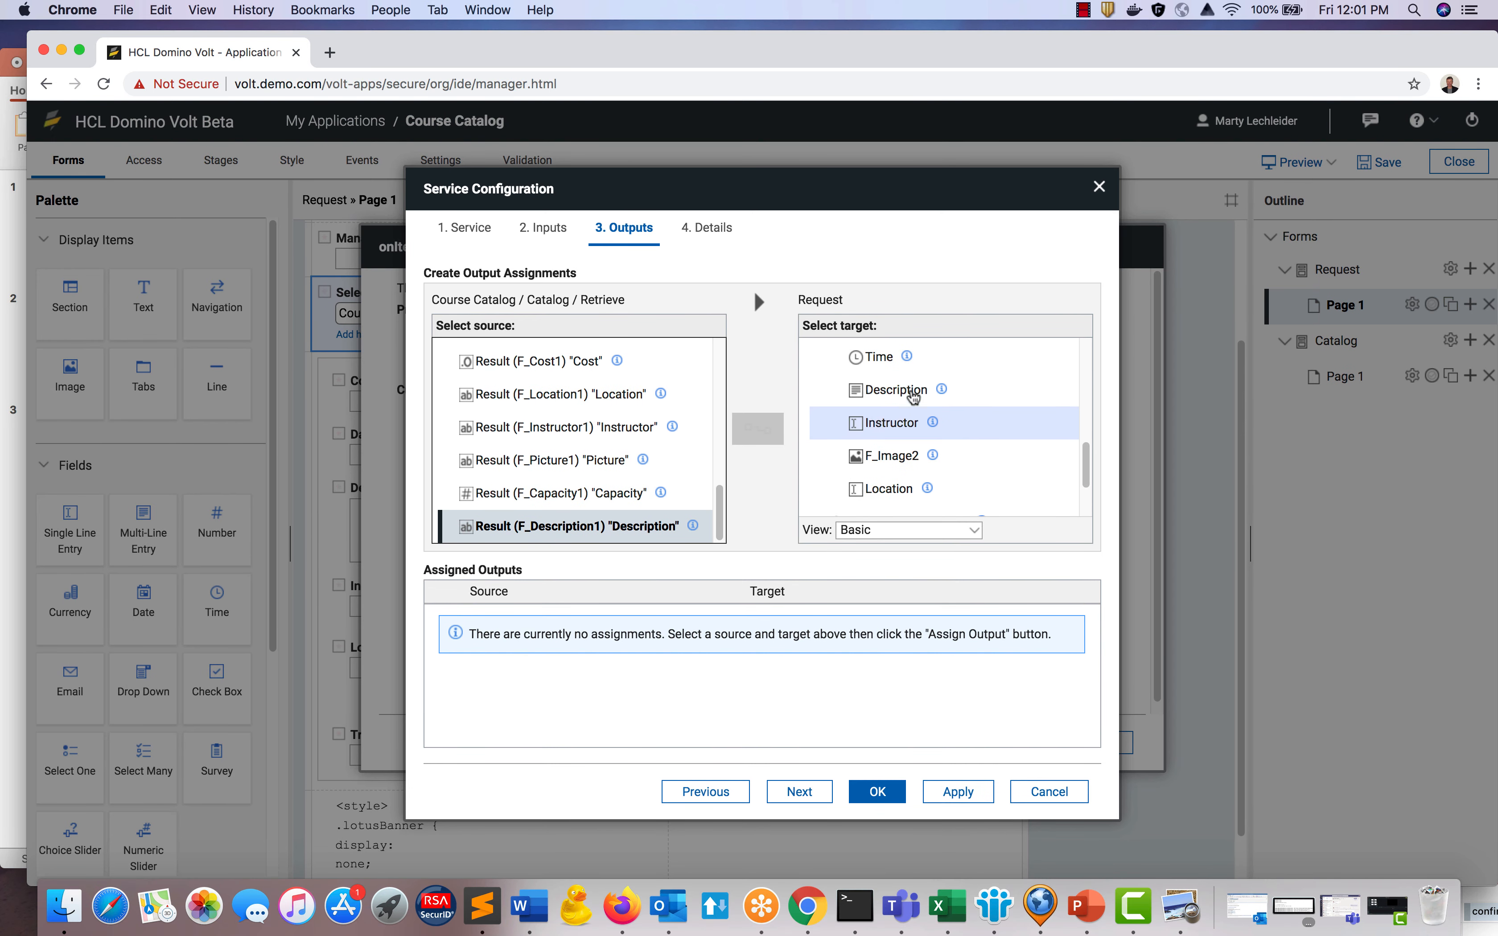
left_click(896, 390)
left_click(757, 429)
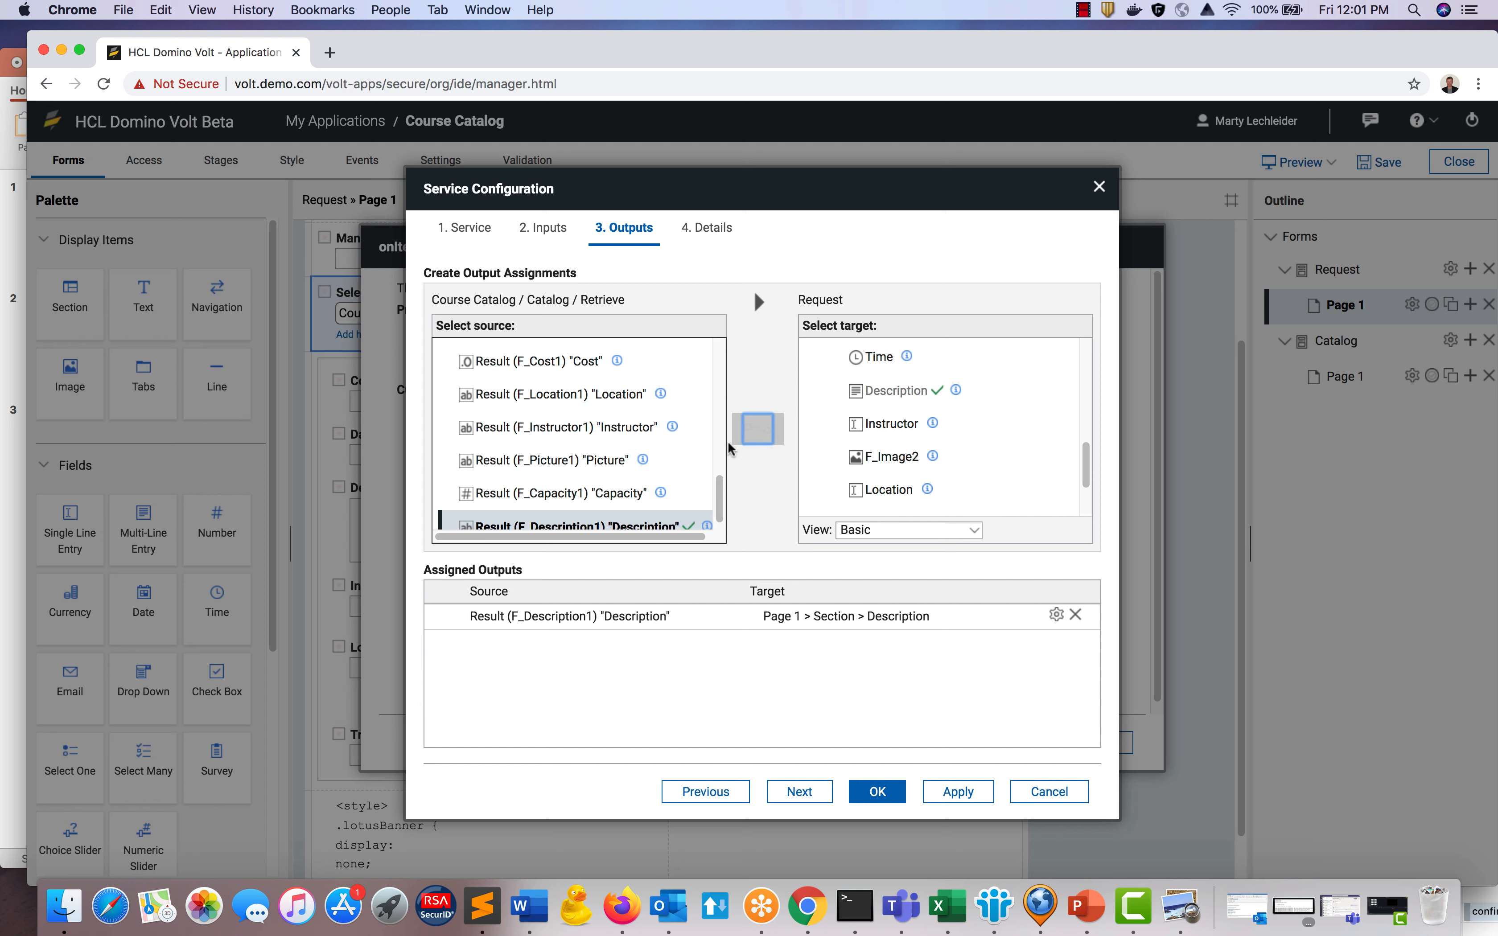
left_click(609, 432)
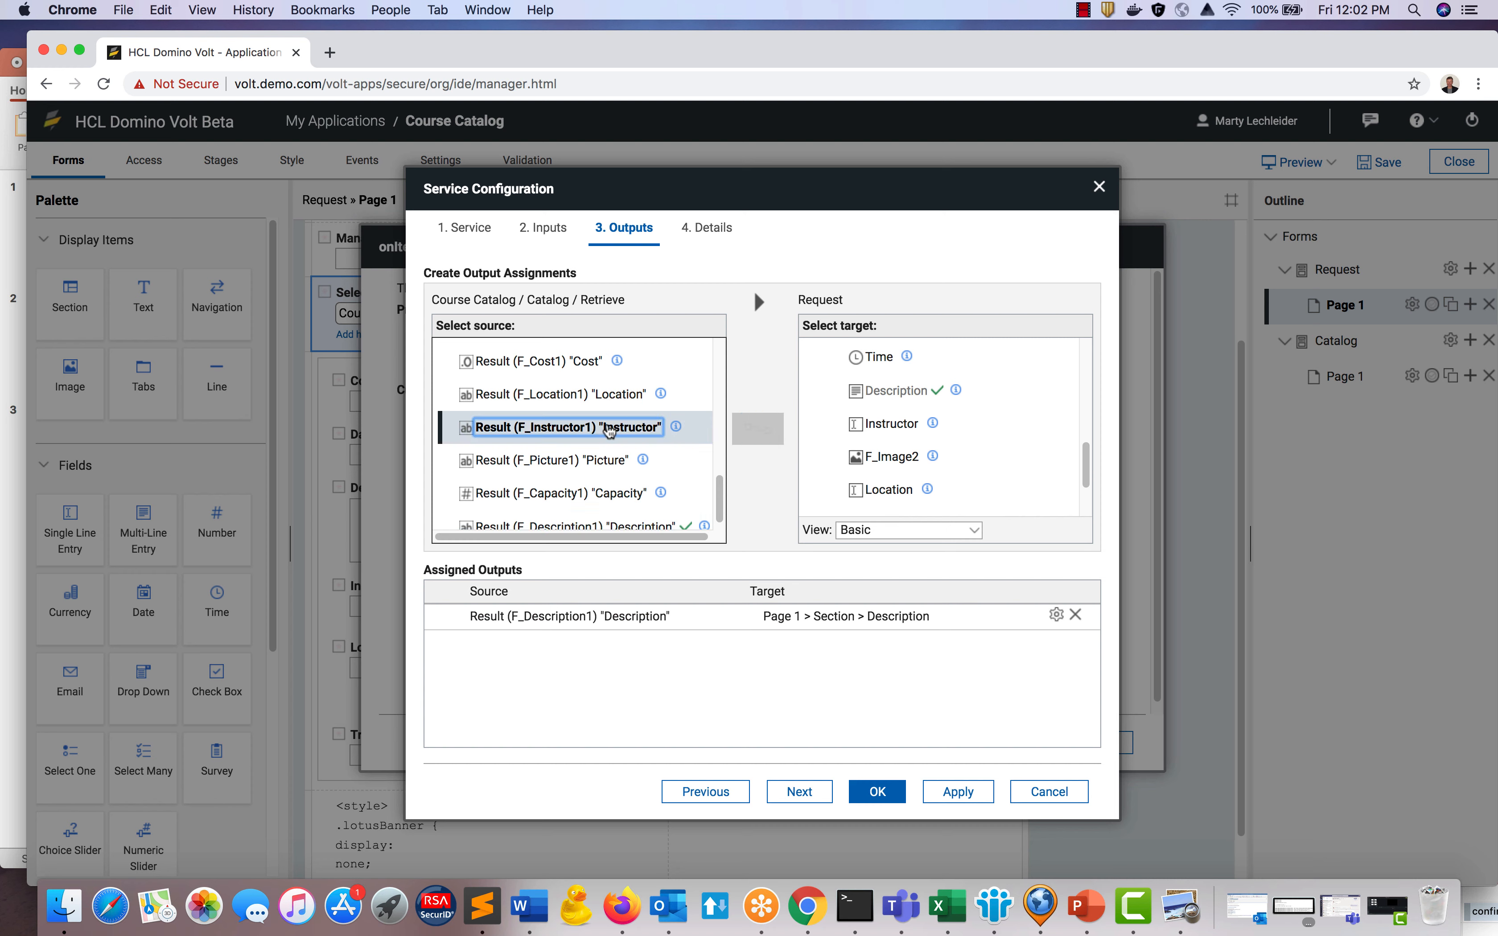
left_click(882, 427)
left_click(757, 429)
Map the returned location and picture to the Location and F_Image2 fields.
left_click(594, 393)
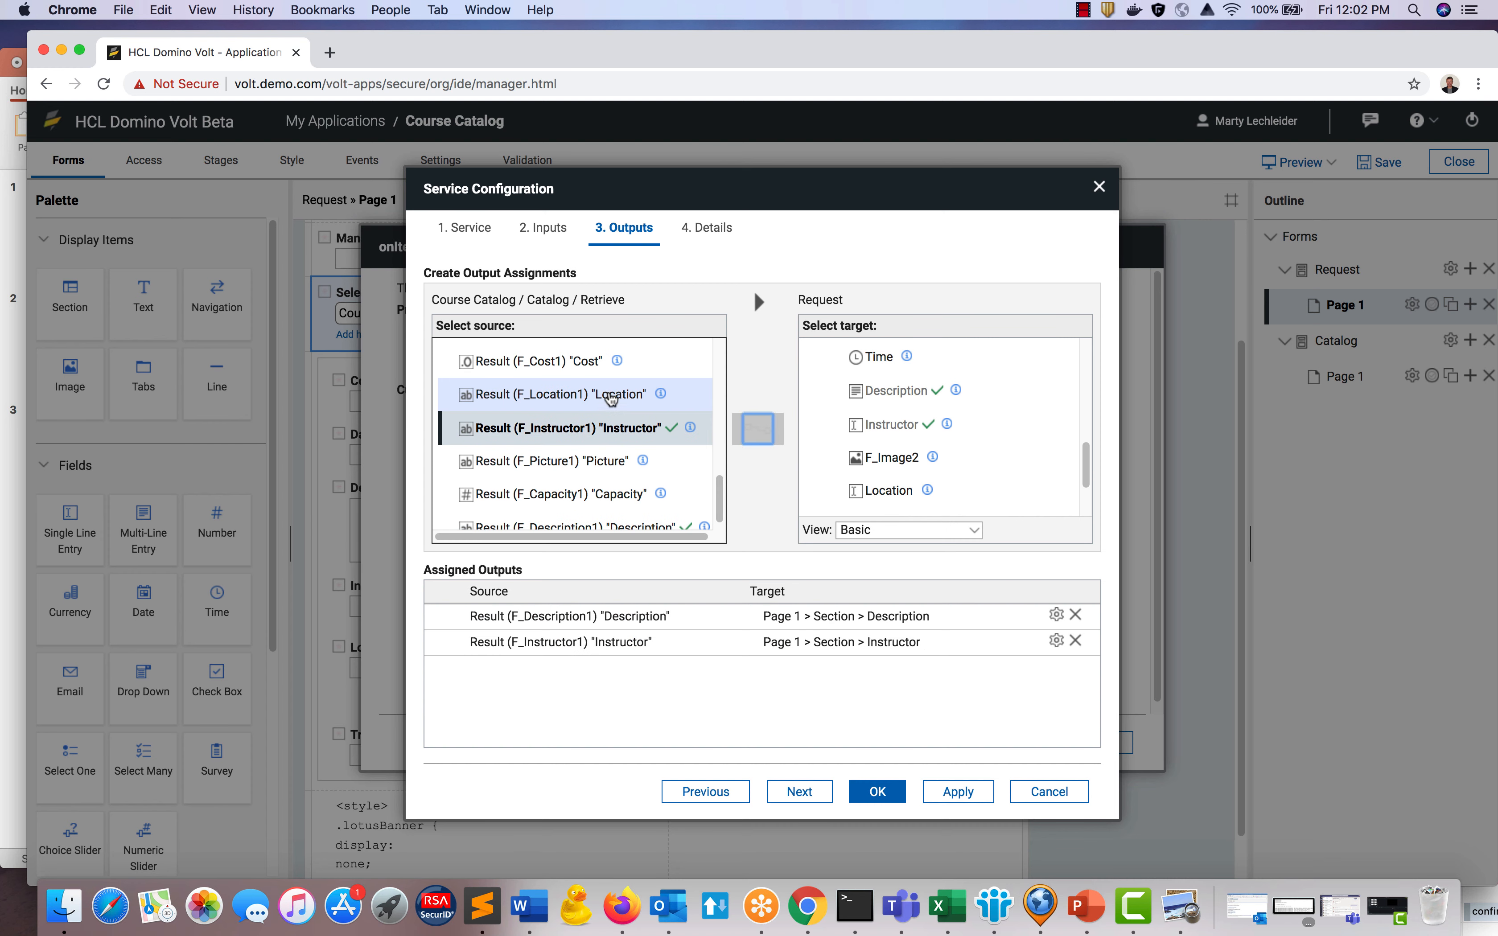
scroll(919, 401, "up", 3)
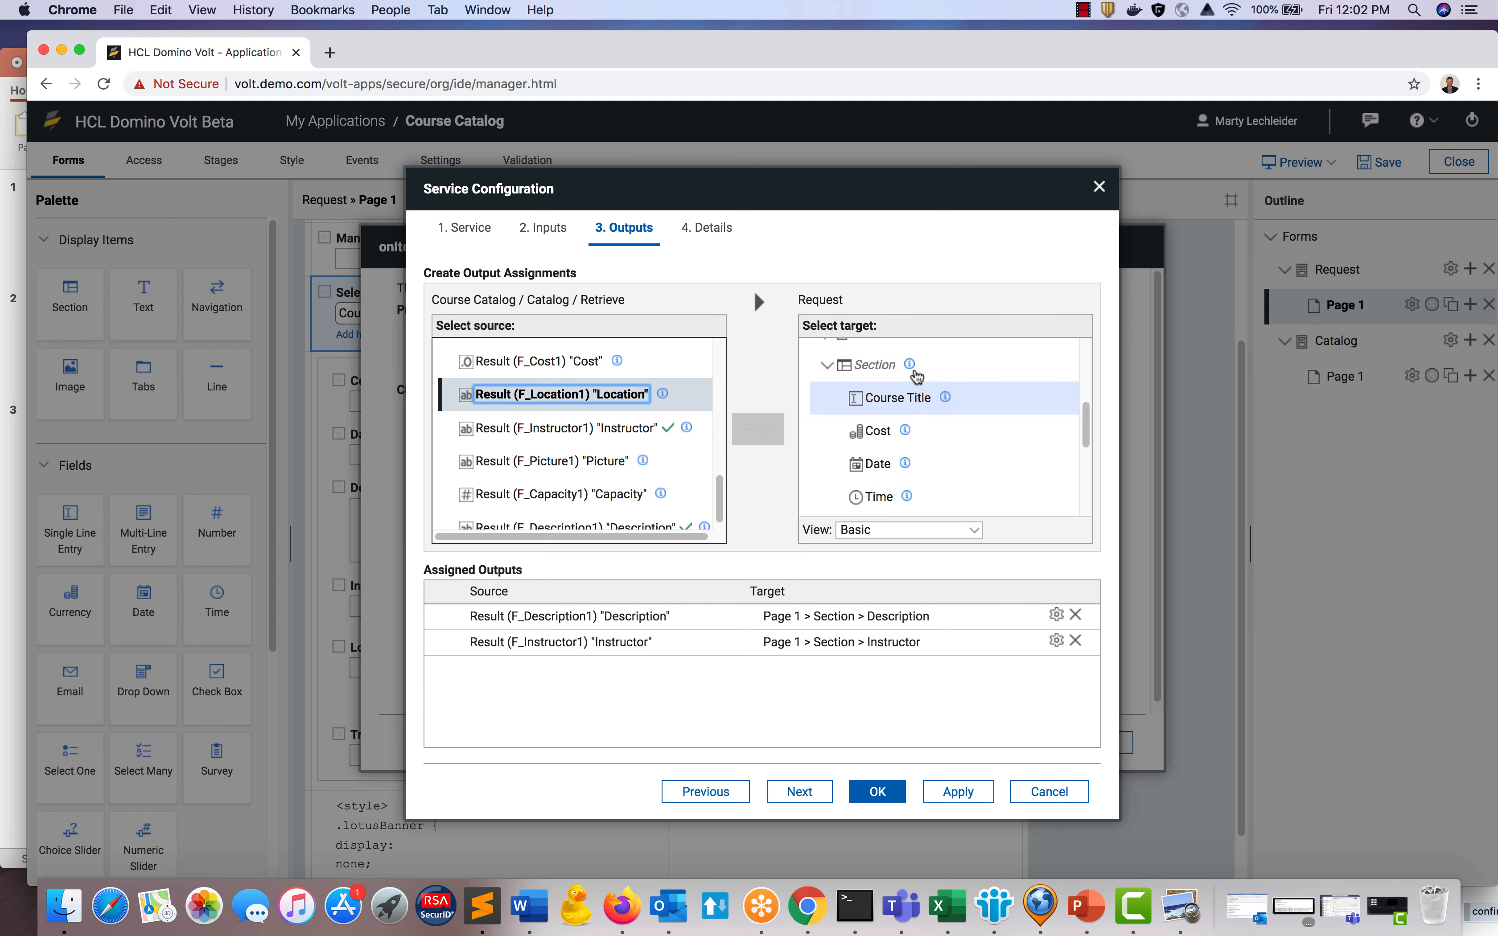
scroll(917, 379, "down", 2)
scroll(921, 427, "down", 5)
scroll(919, 431, "up", 2)
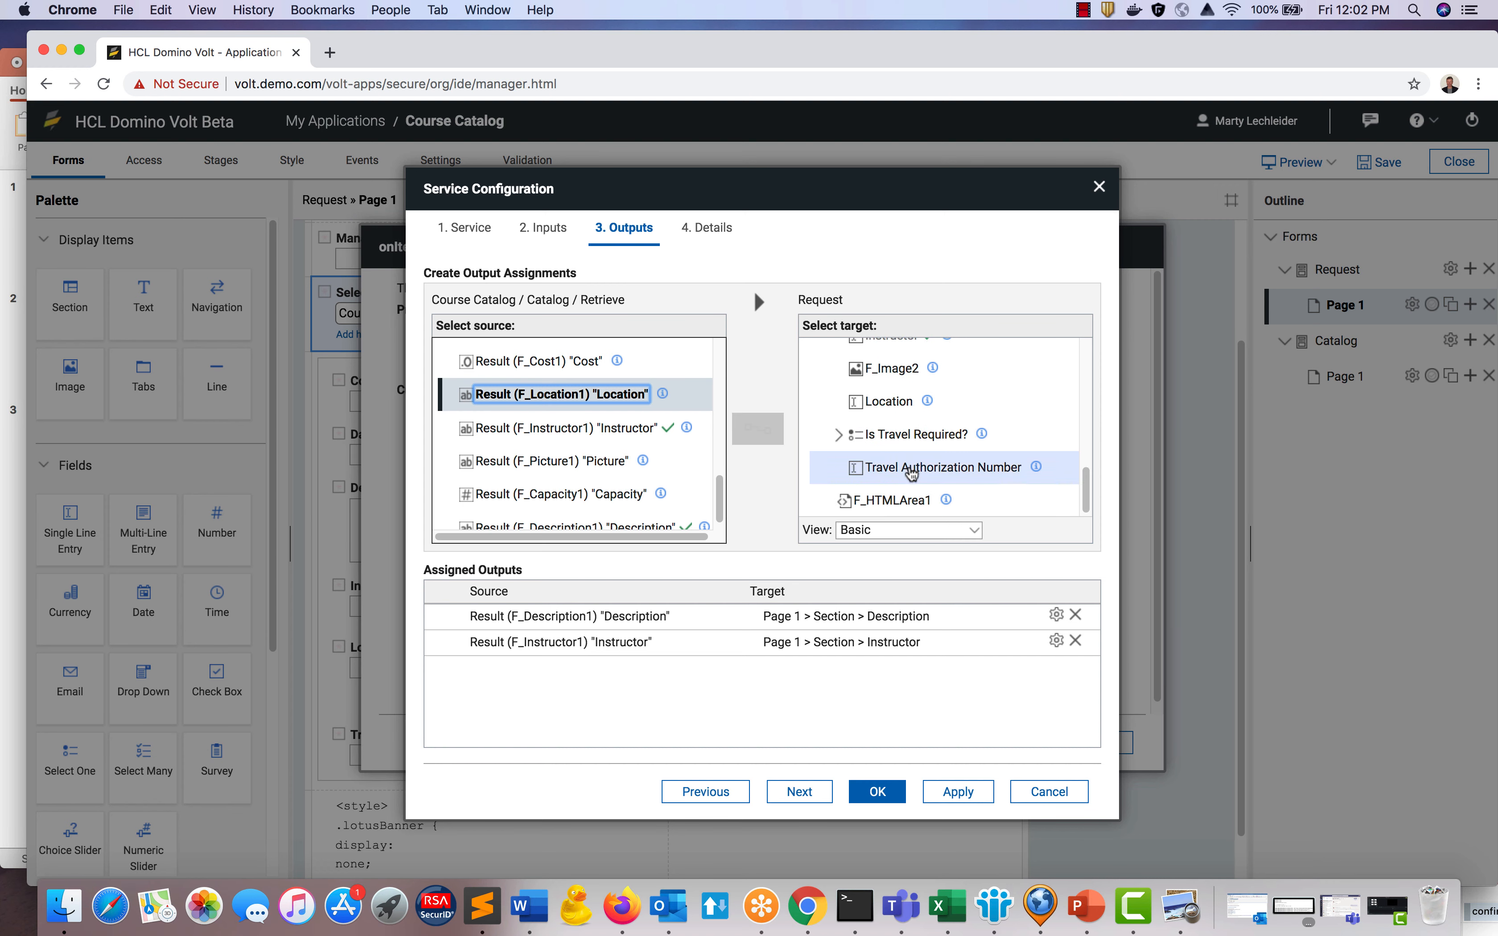
left_click(895, 444)
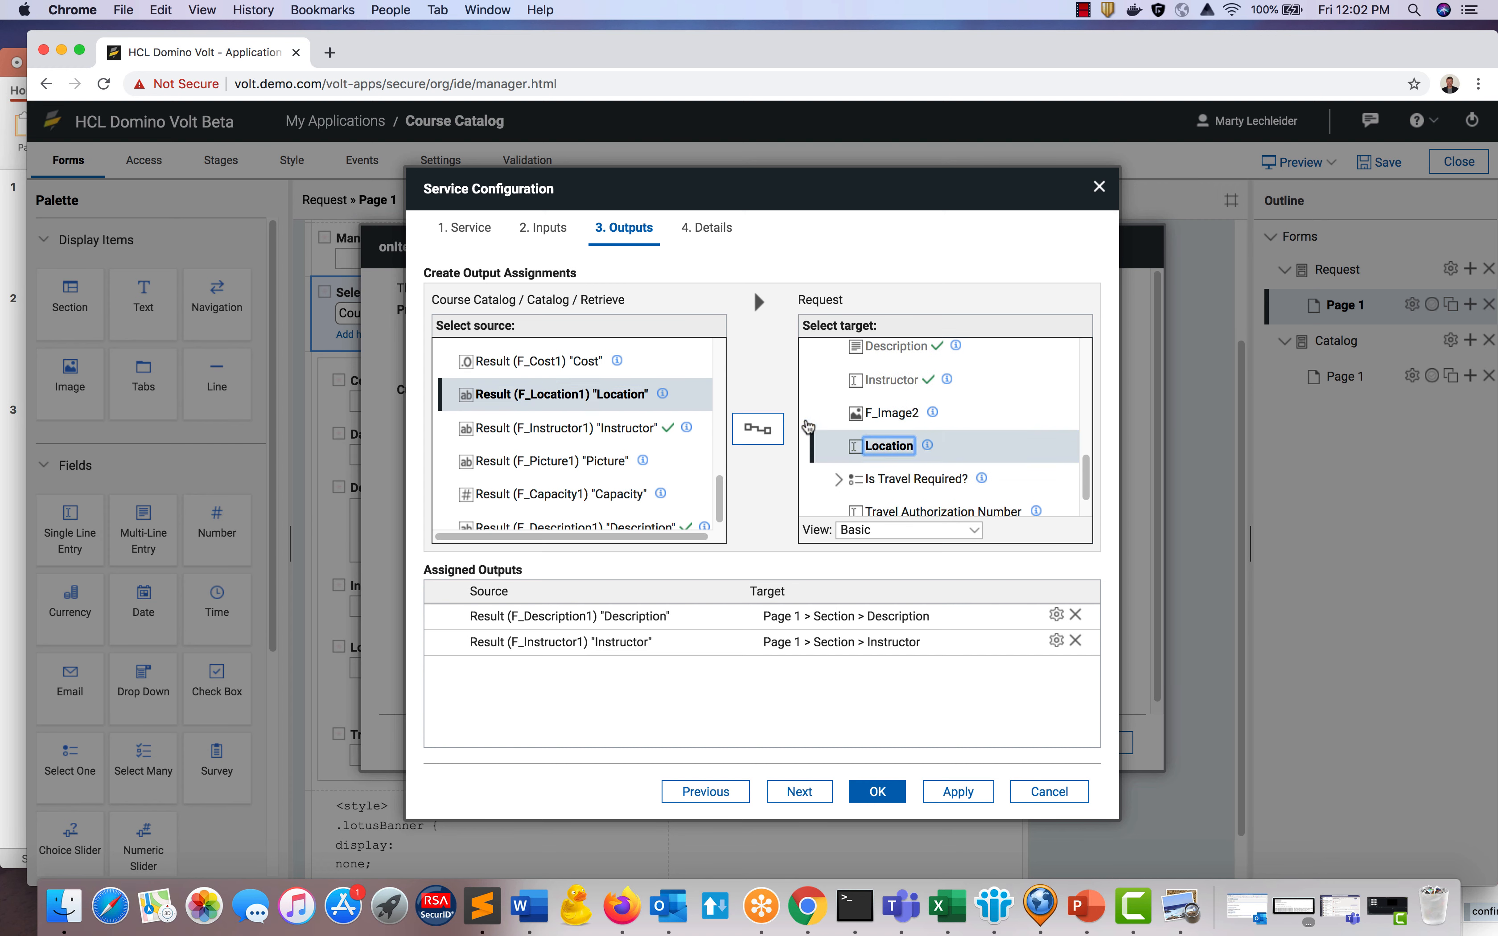
left_click(769, 436)
left_click(553, 461)
left_click(892, 413)
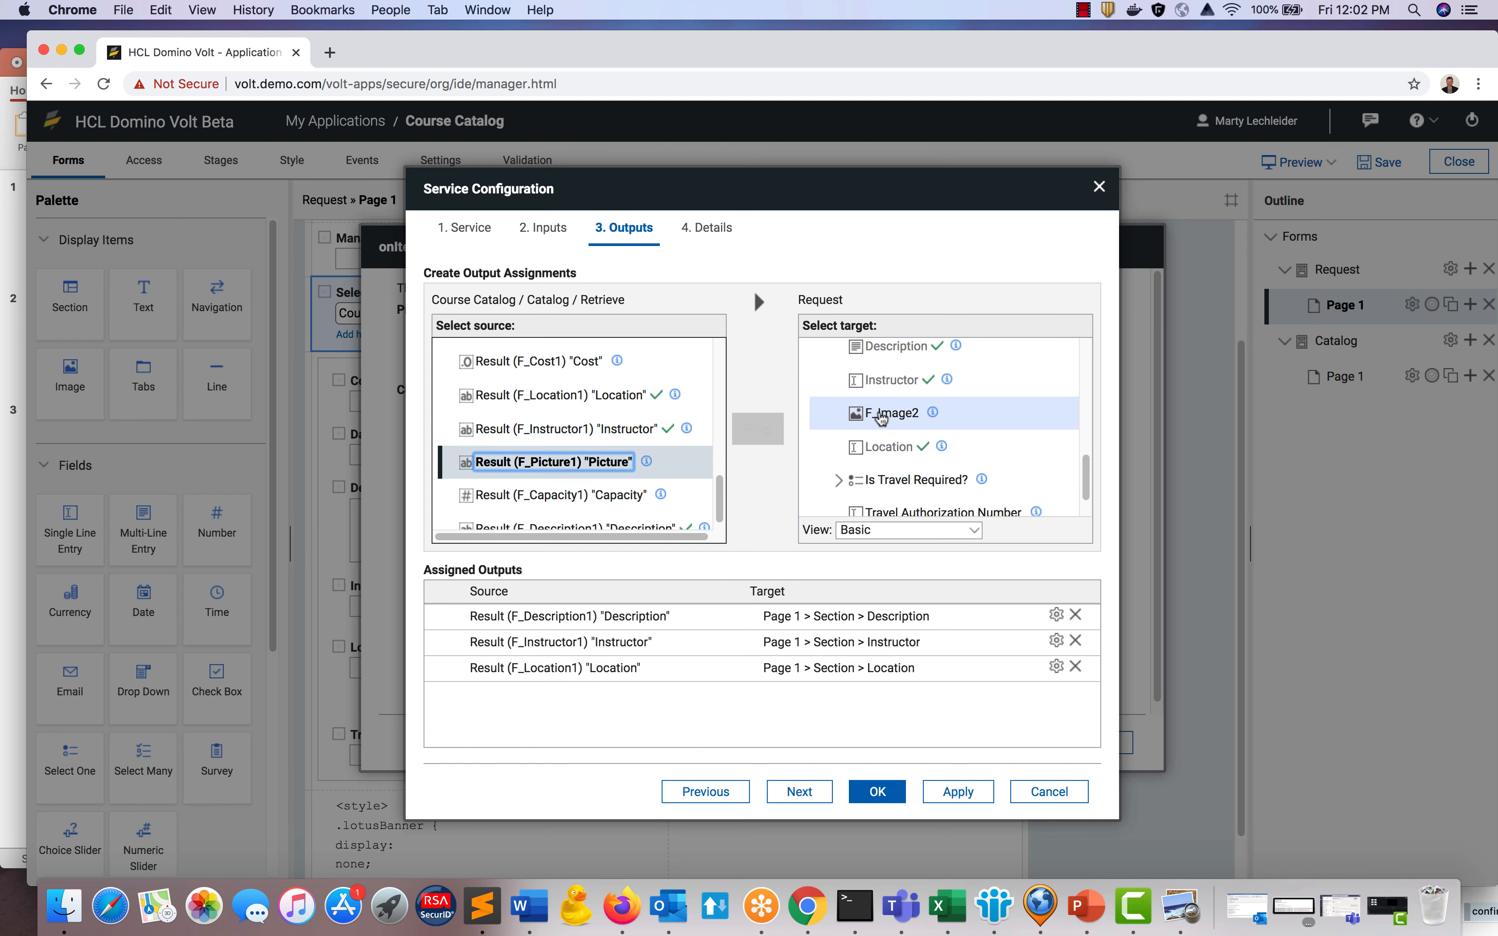
left_click(781, 435)
Map the returned cost, date and time to Cost, Date and Time, then save the configuration.
left_click(595, 362)
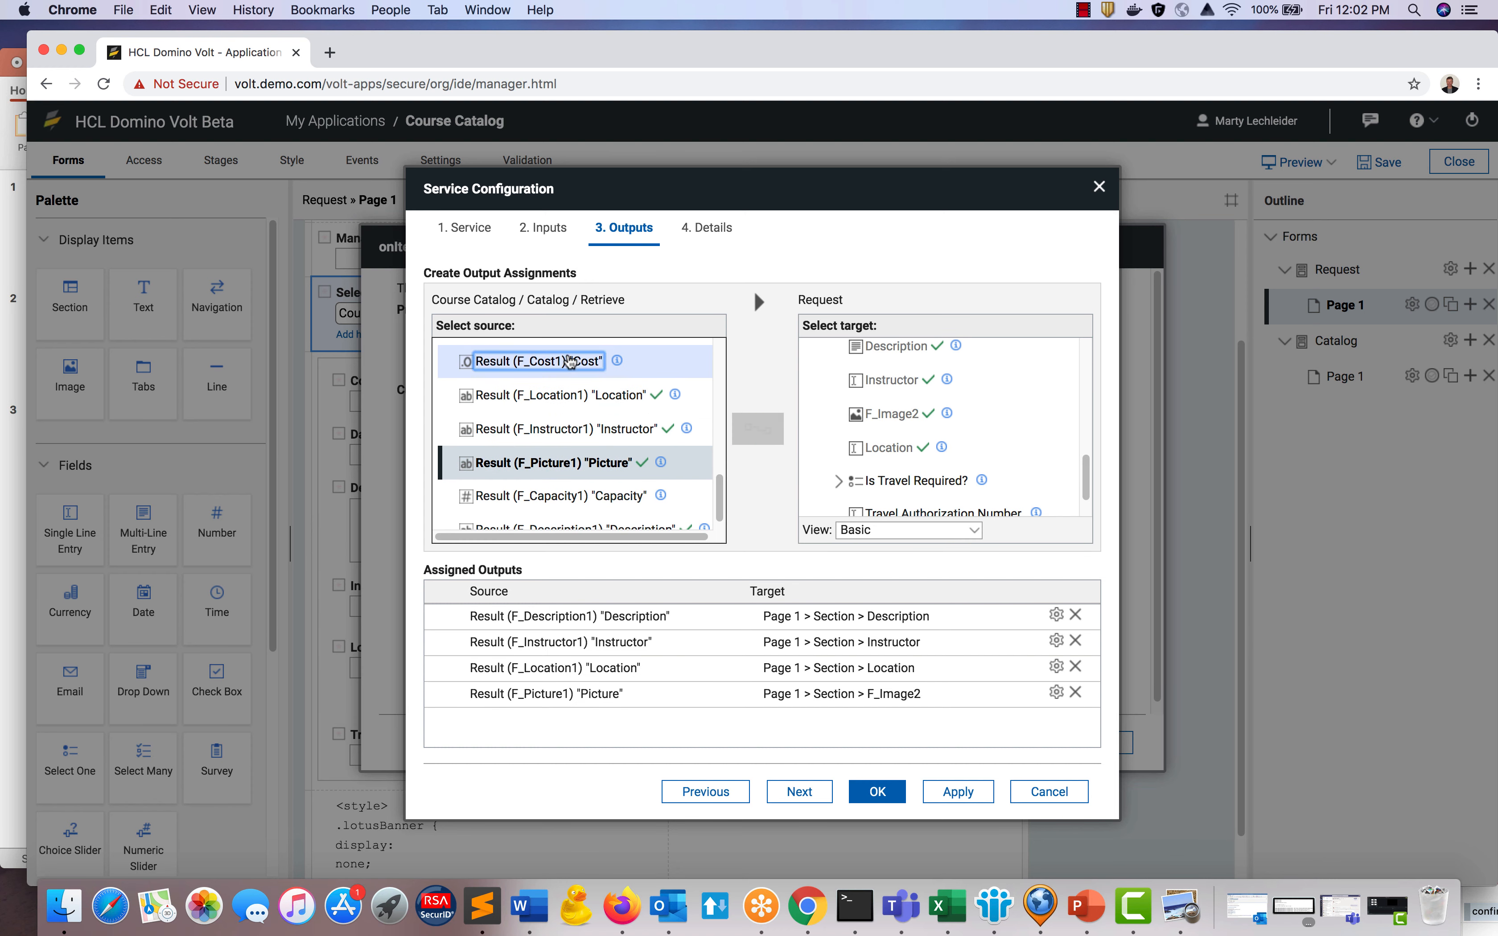
scroll(936, 369, "up", 4)
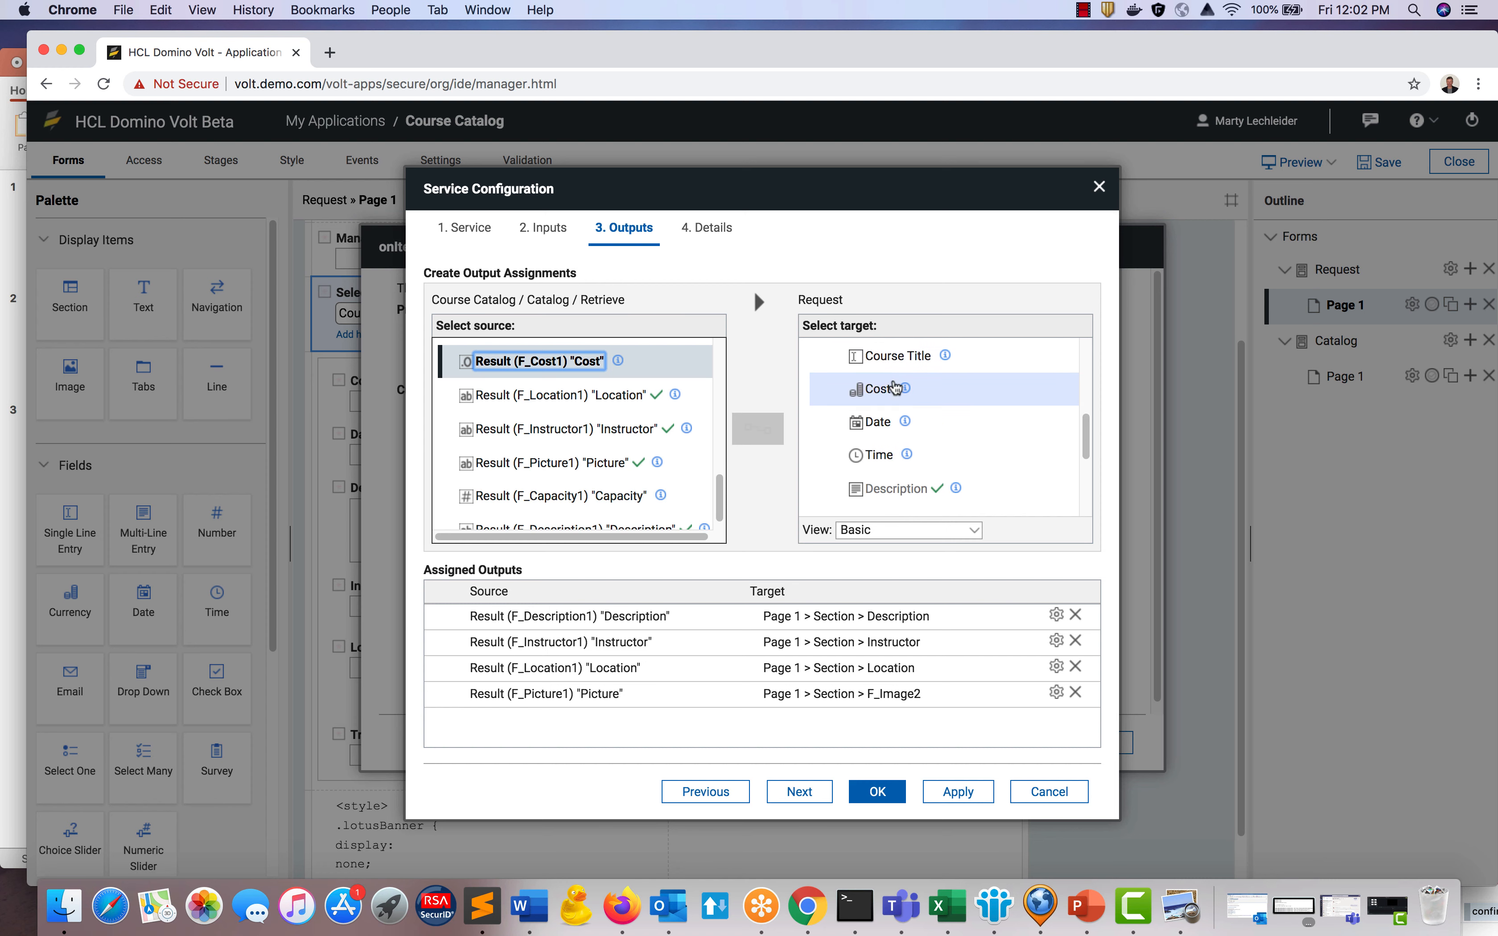
left_click(832, 389)
left_click(757, 428)
scroll(681, 403, "up", 3)
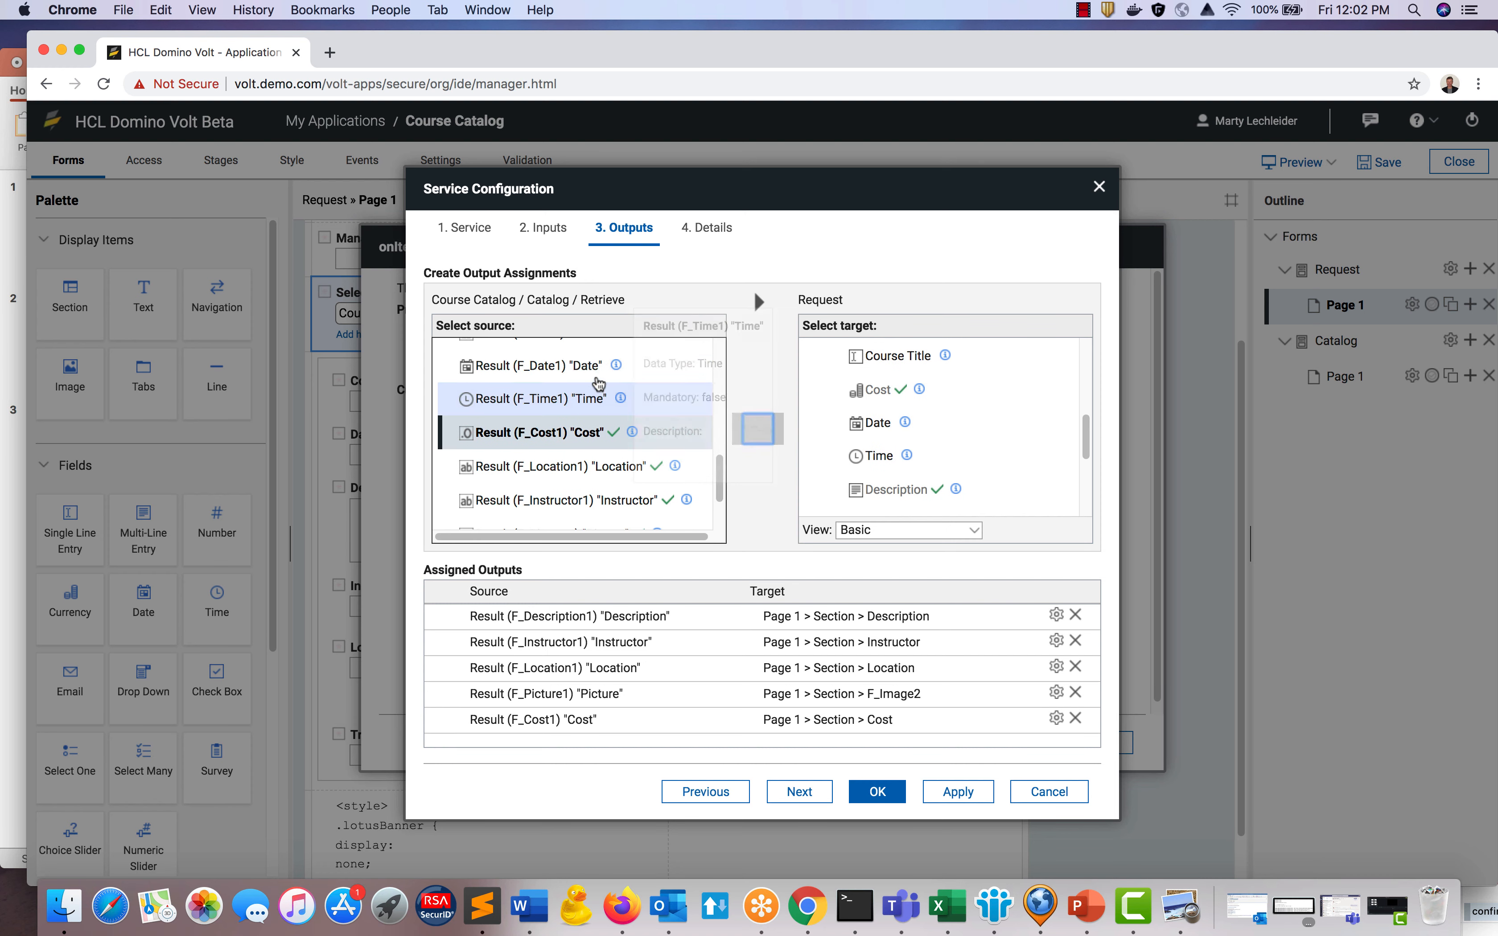
left_click(539, 365)
left_click(873, 423)
left_click(757, 428)
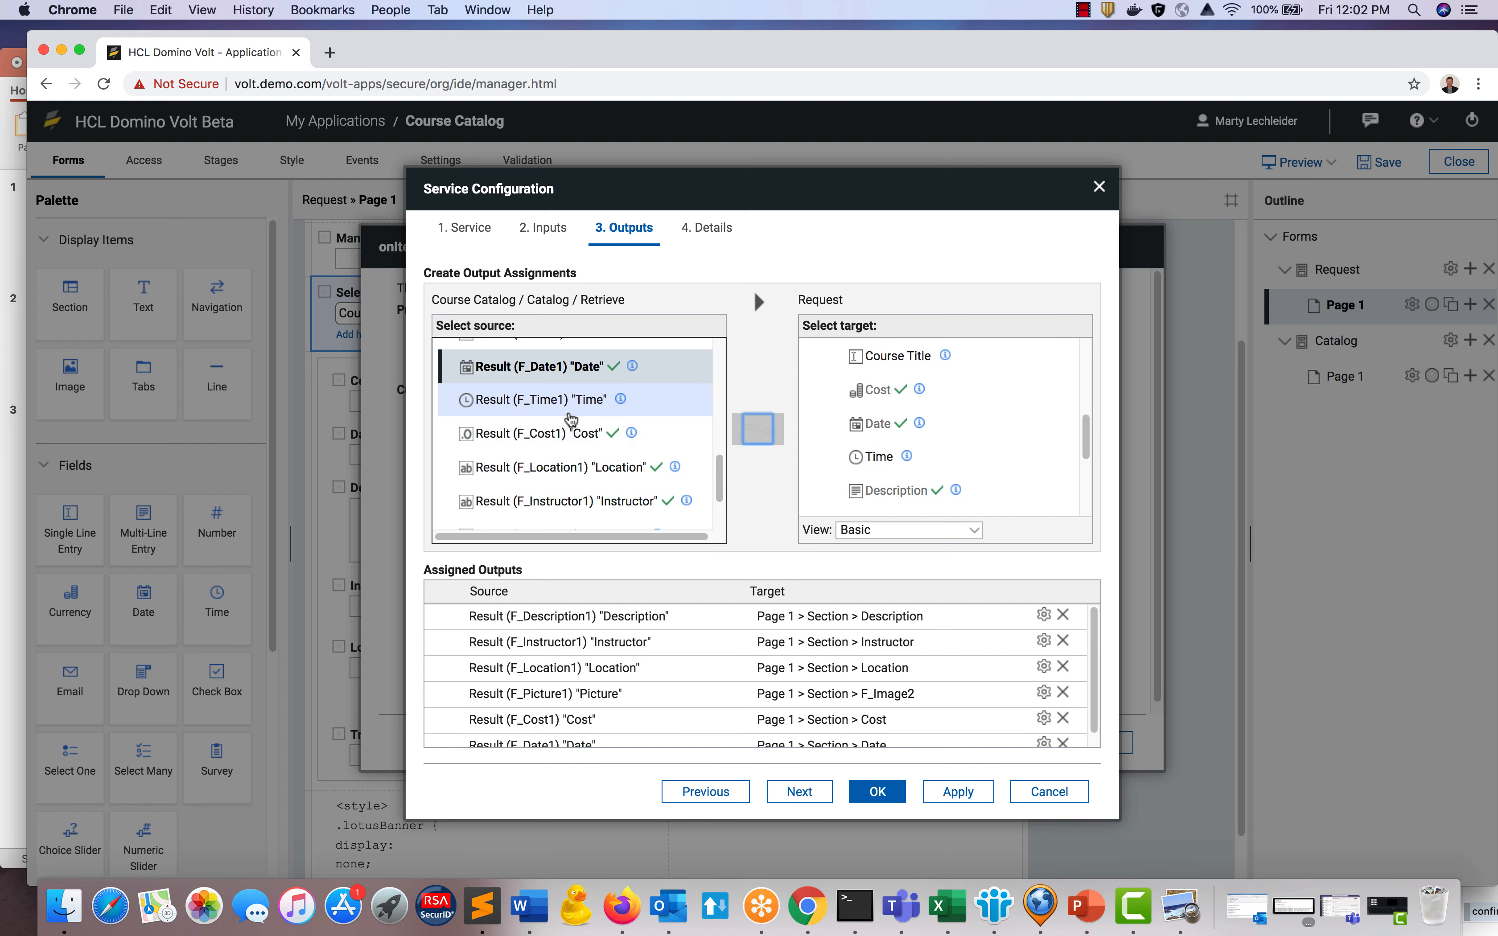
left_click(575, 399)
left_click(878, 456)
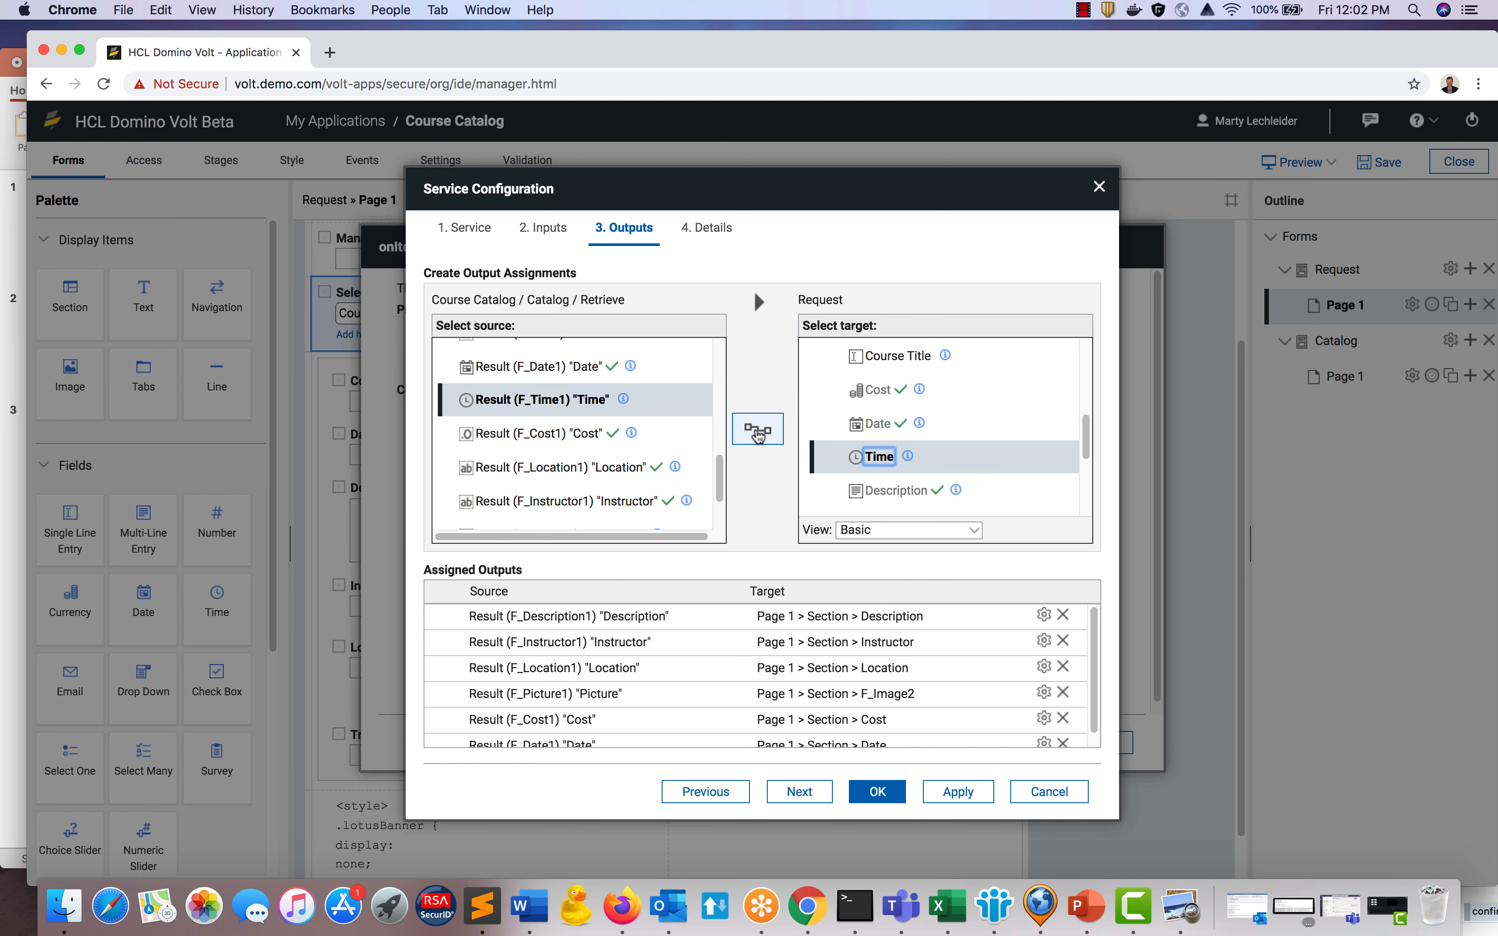
left_click(758, 429)
scroll(953, 464, "down", 5)
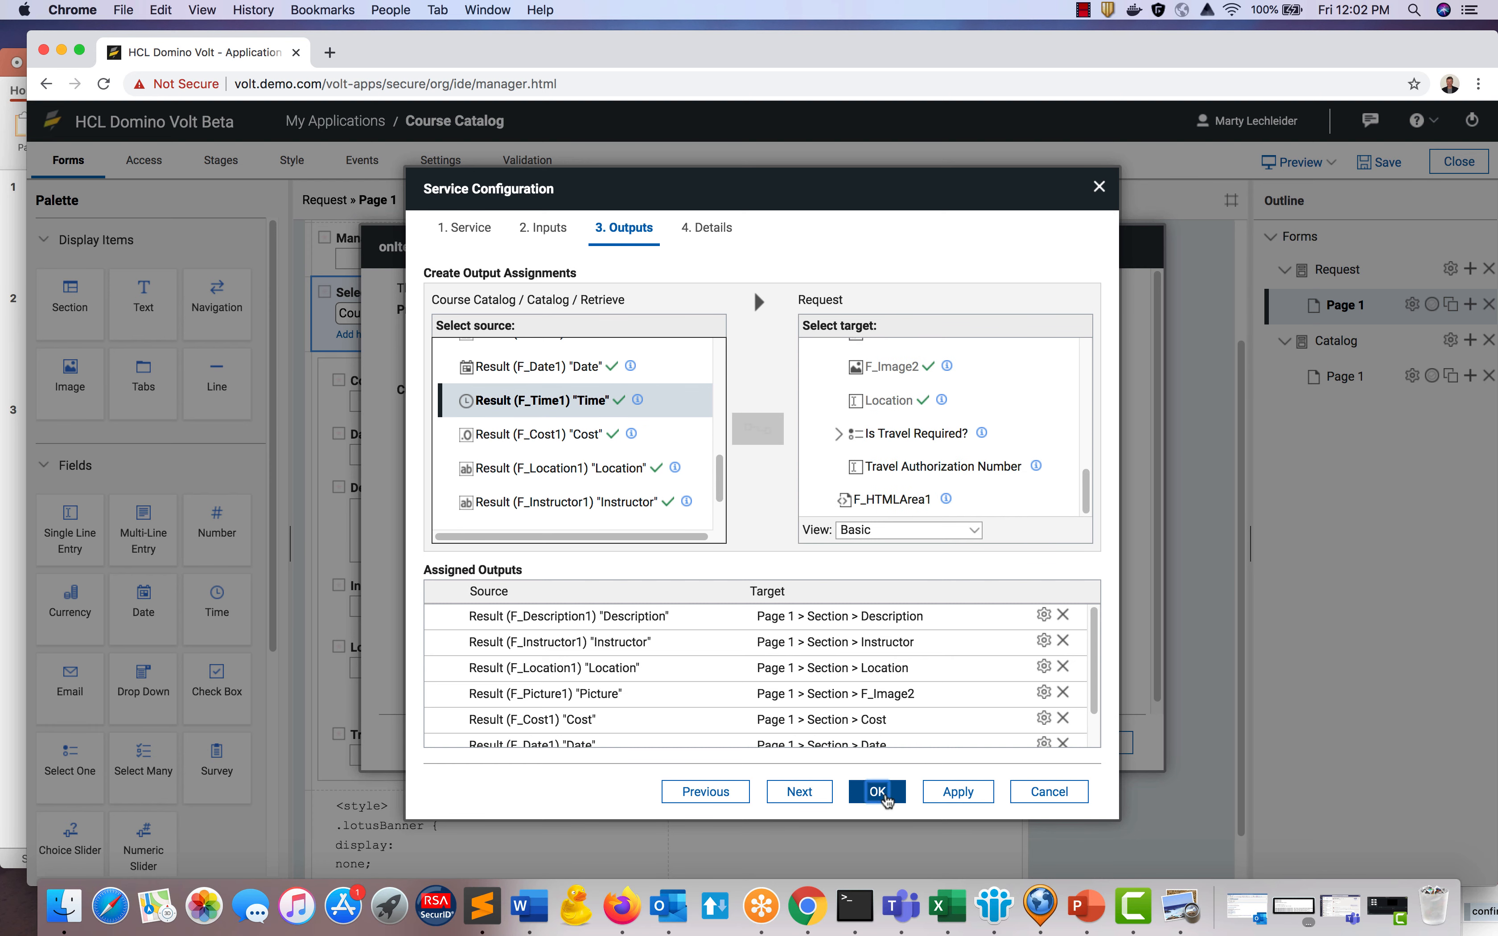
left_click(886, 798)
Confirm the event and drop-down settings, then preview the form selecting Leadership and another course.
left_click(1008, 743)
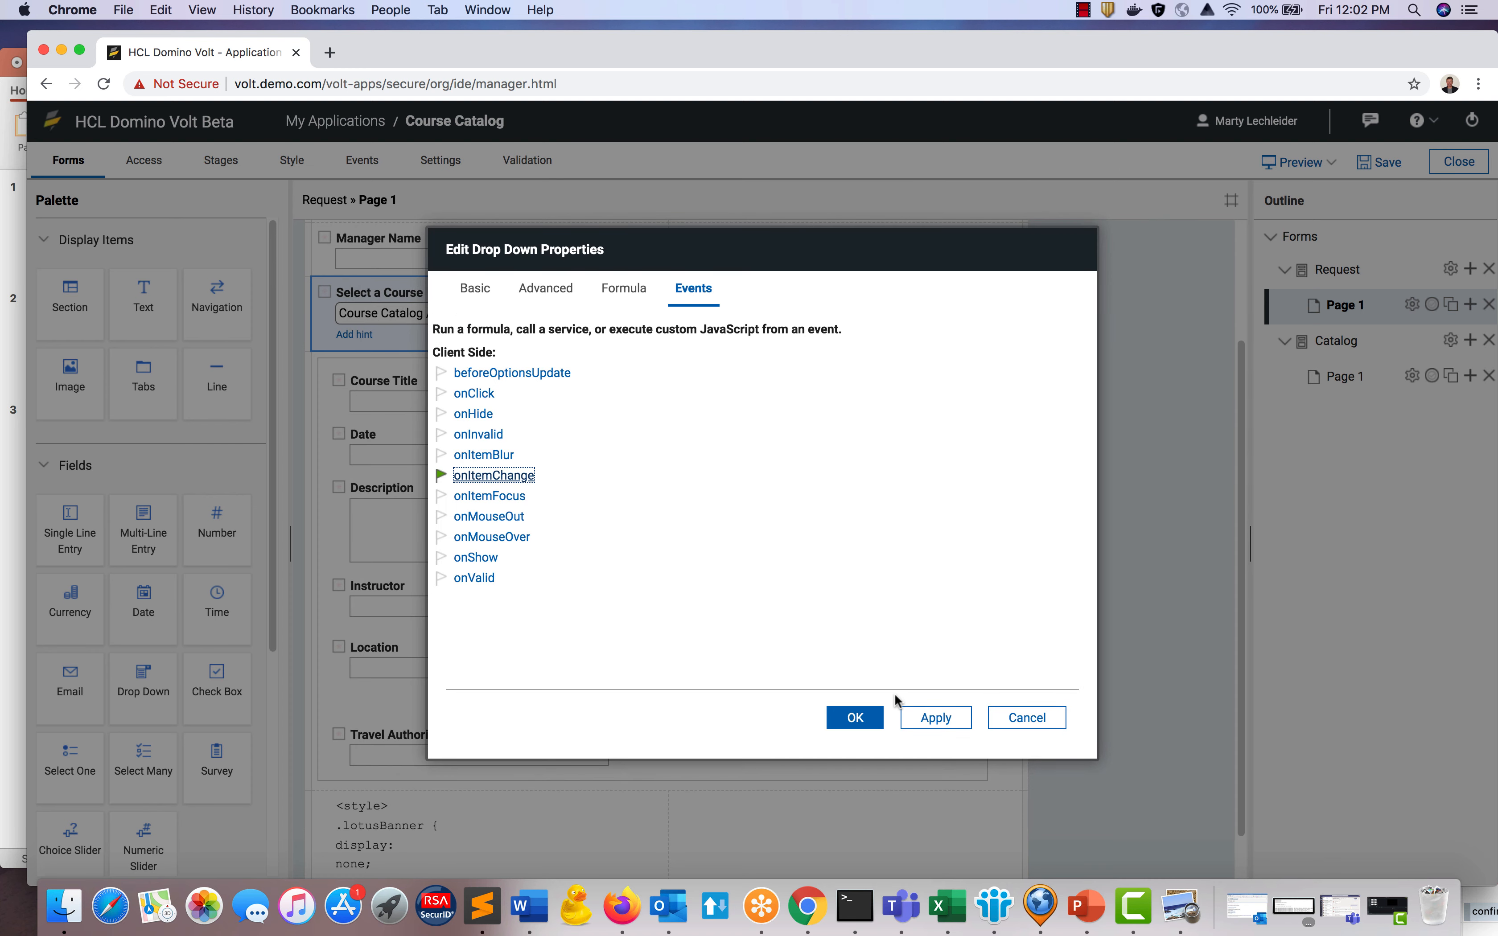
left_click(856, 718)
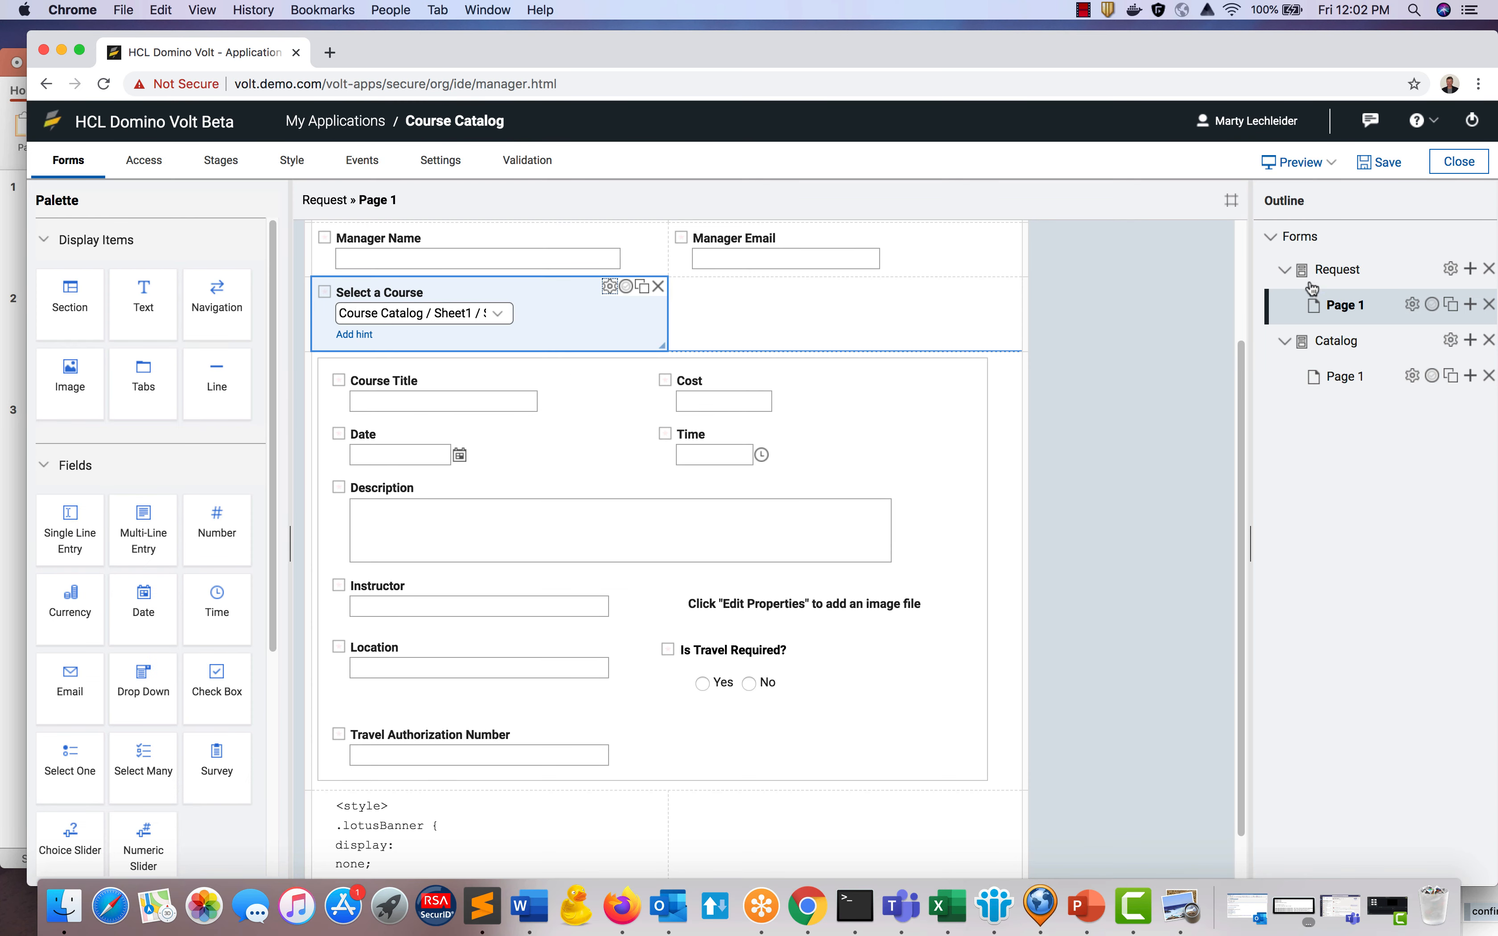
left_click(1288, 164)
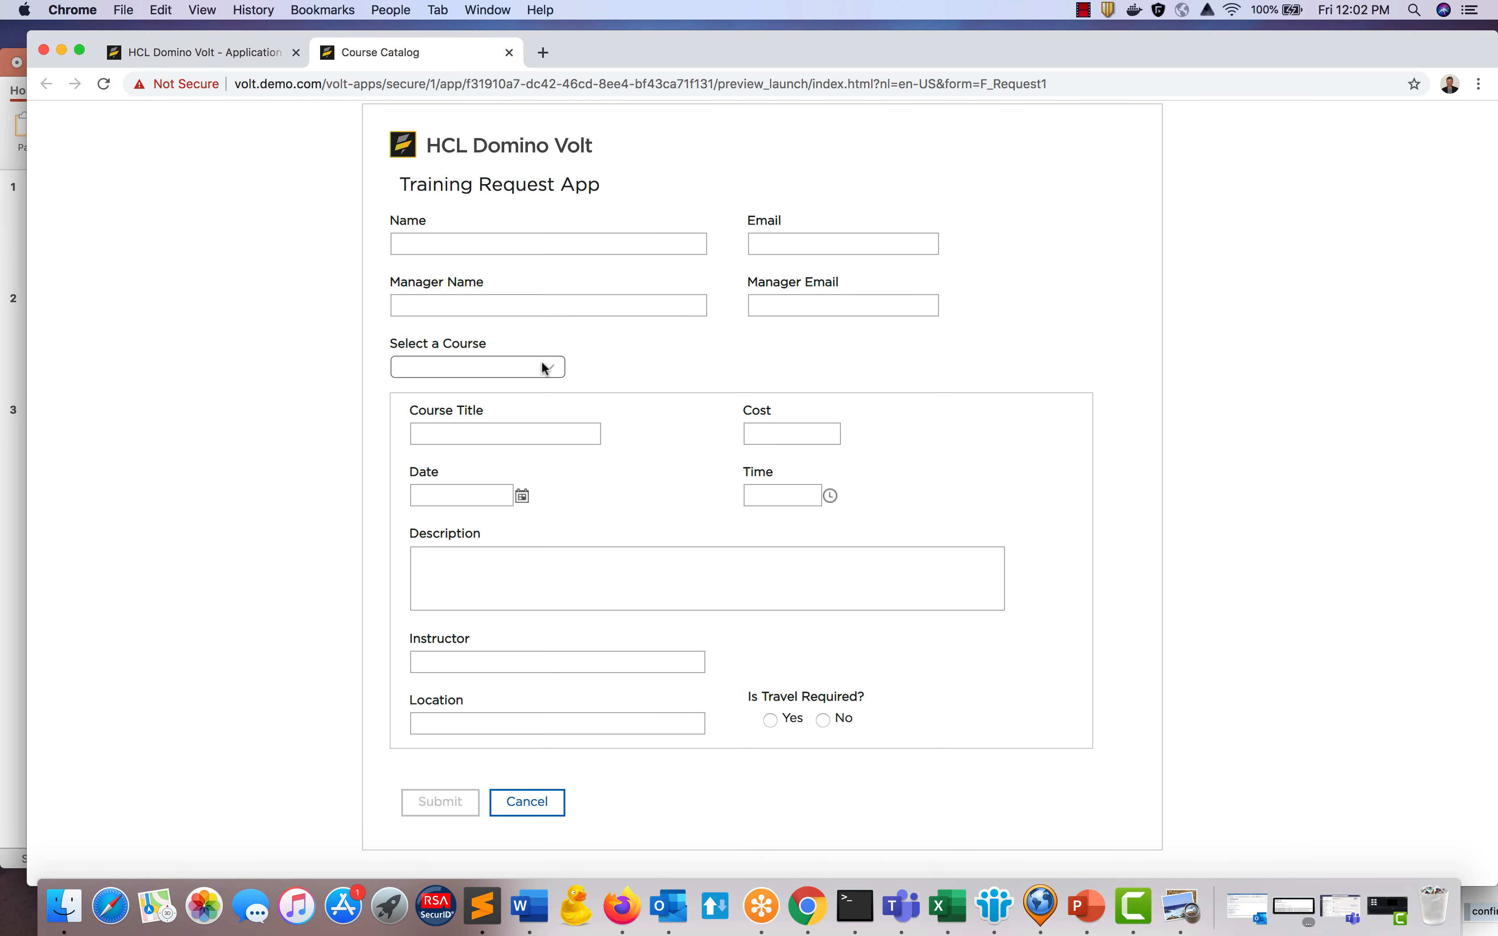
left_click(542, 366)
left_click(516, 396)
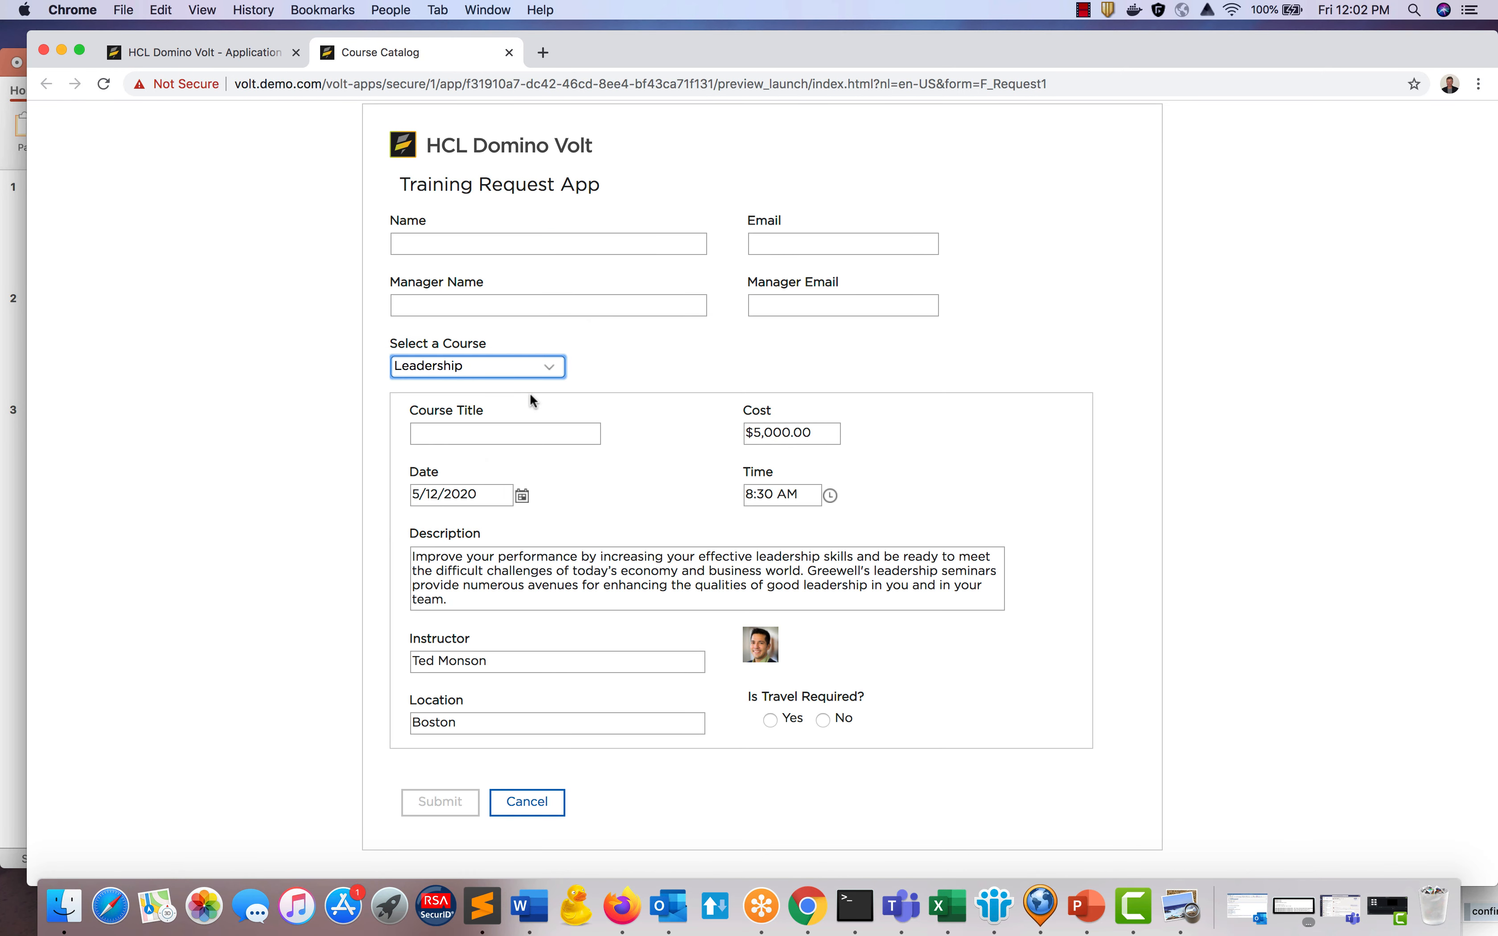
left_click(519, 366)
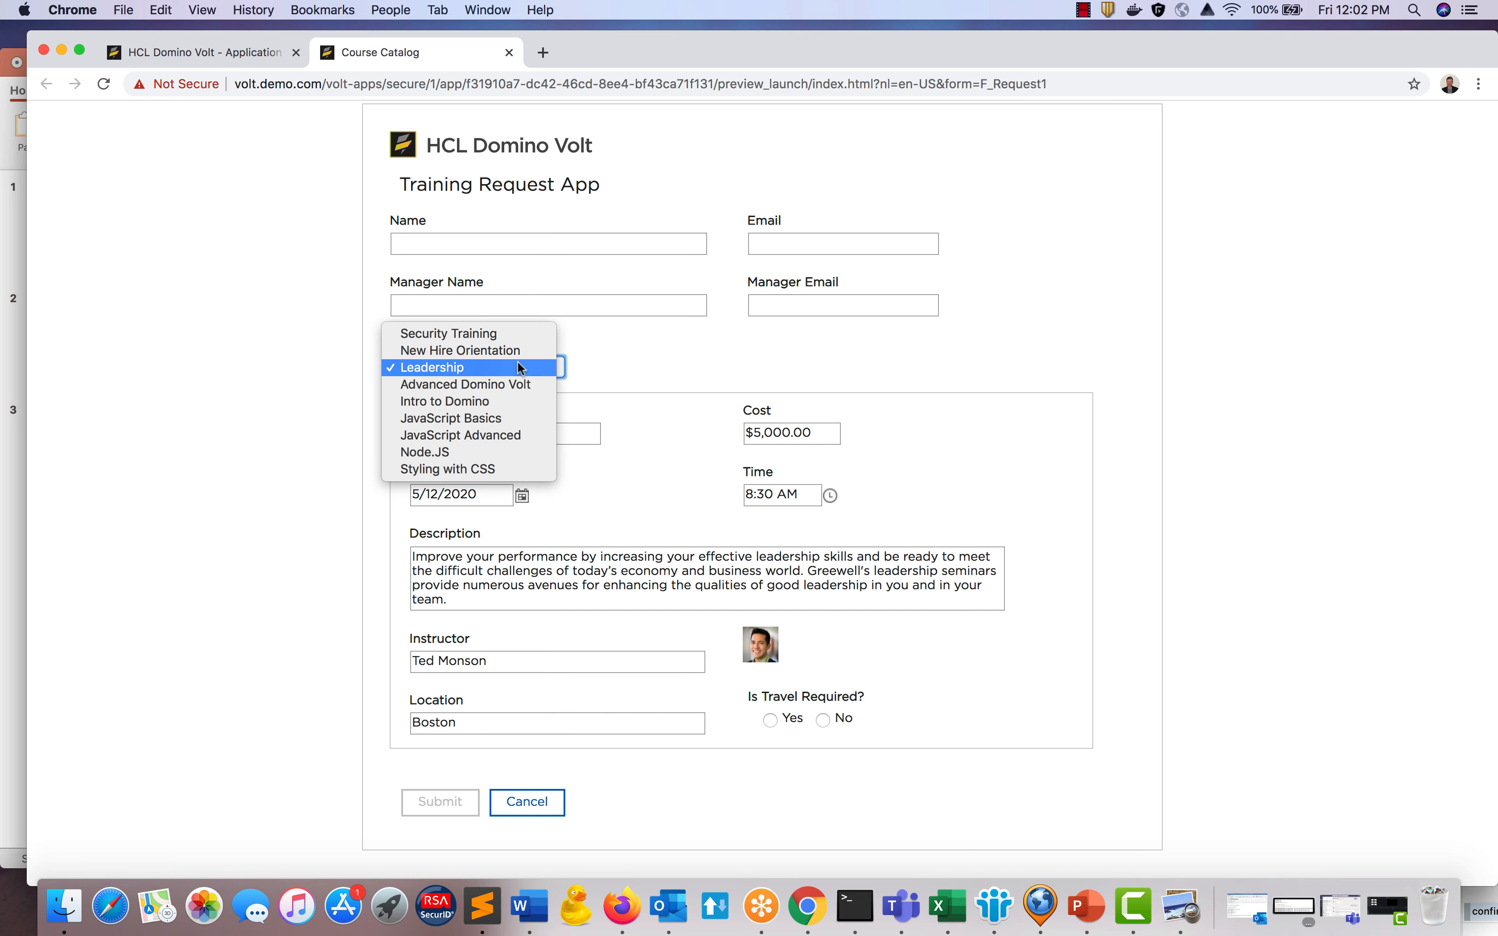
left_click(499, 433)
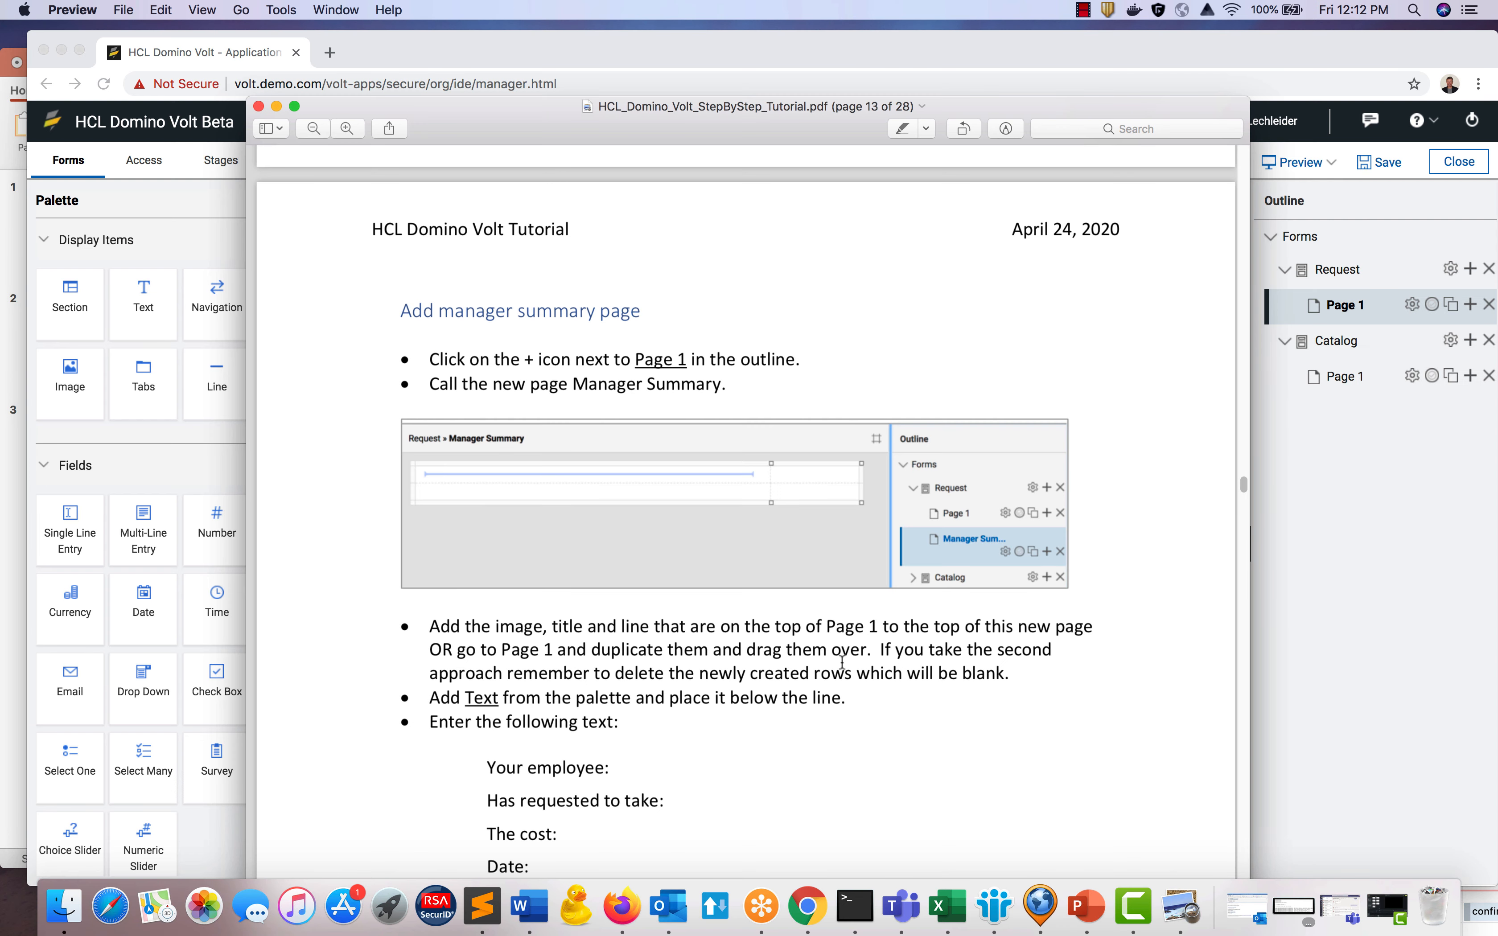
Bring the Domino Volt form designer back in front of the tutorial's manager summary page.
left_click(1364, 660)
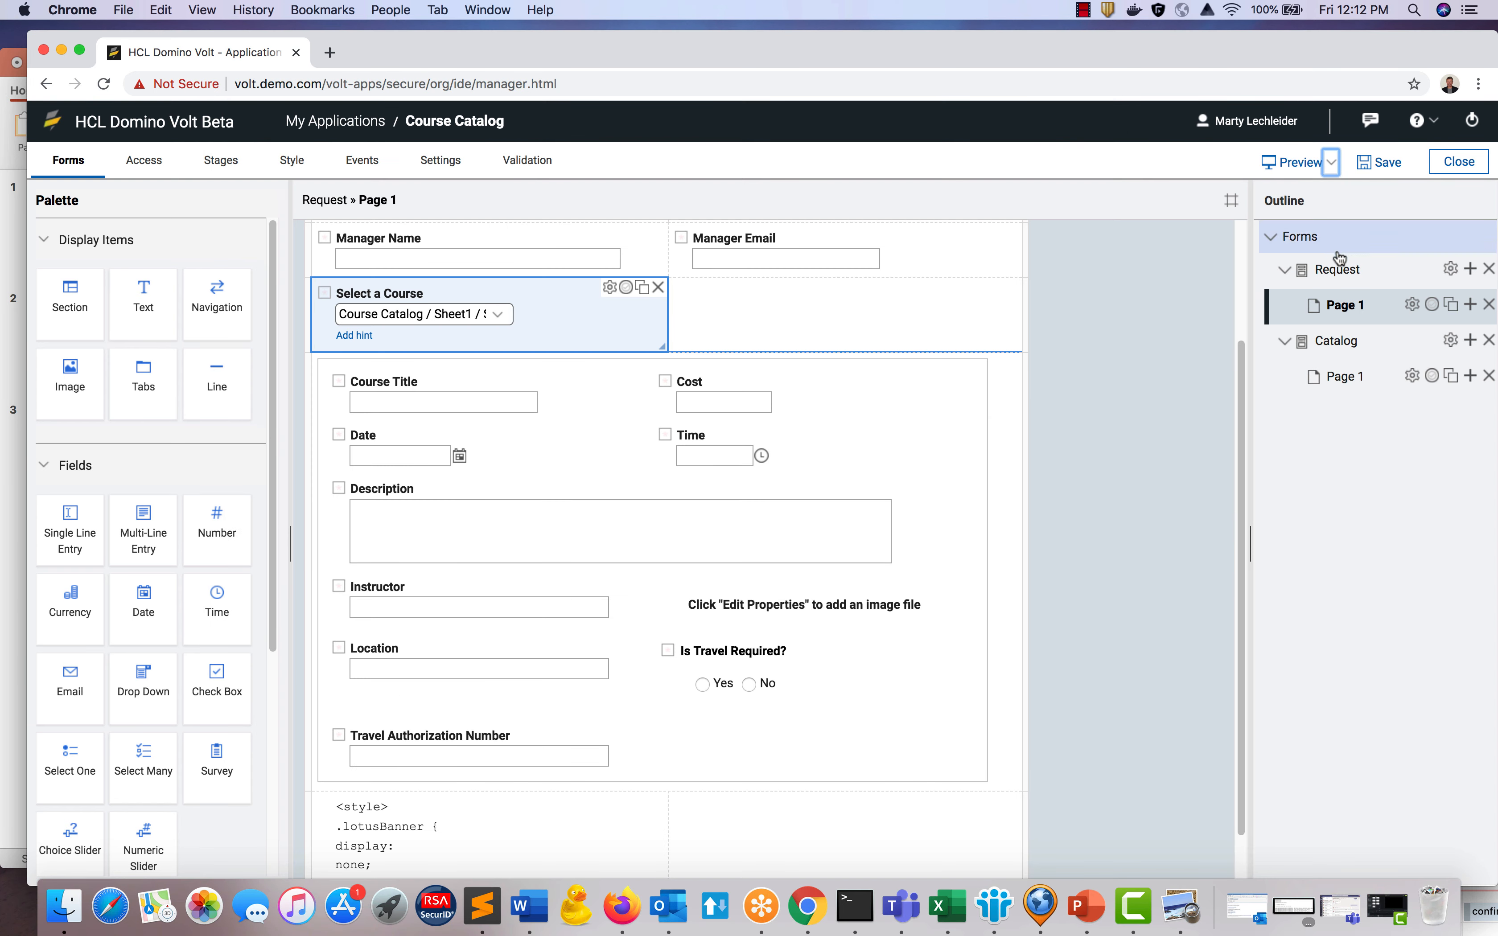
Create a new page named 'Manager Summary' in the Request form.
left_click(1471, 305)
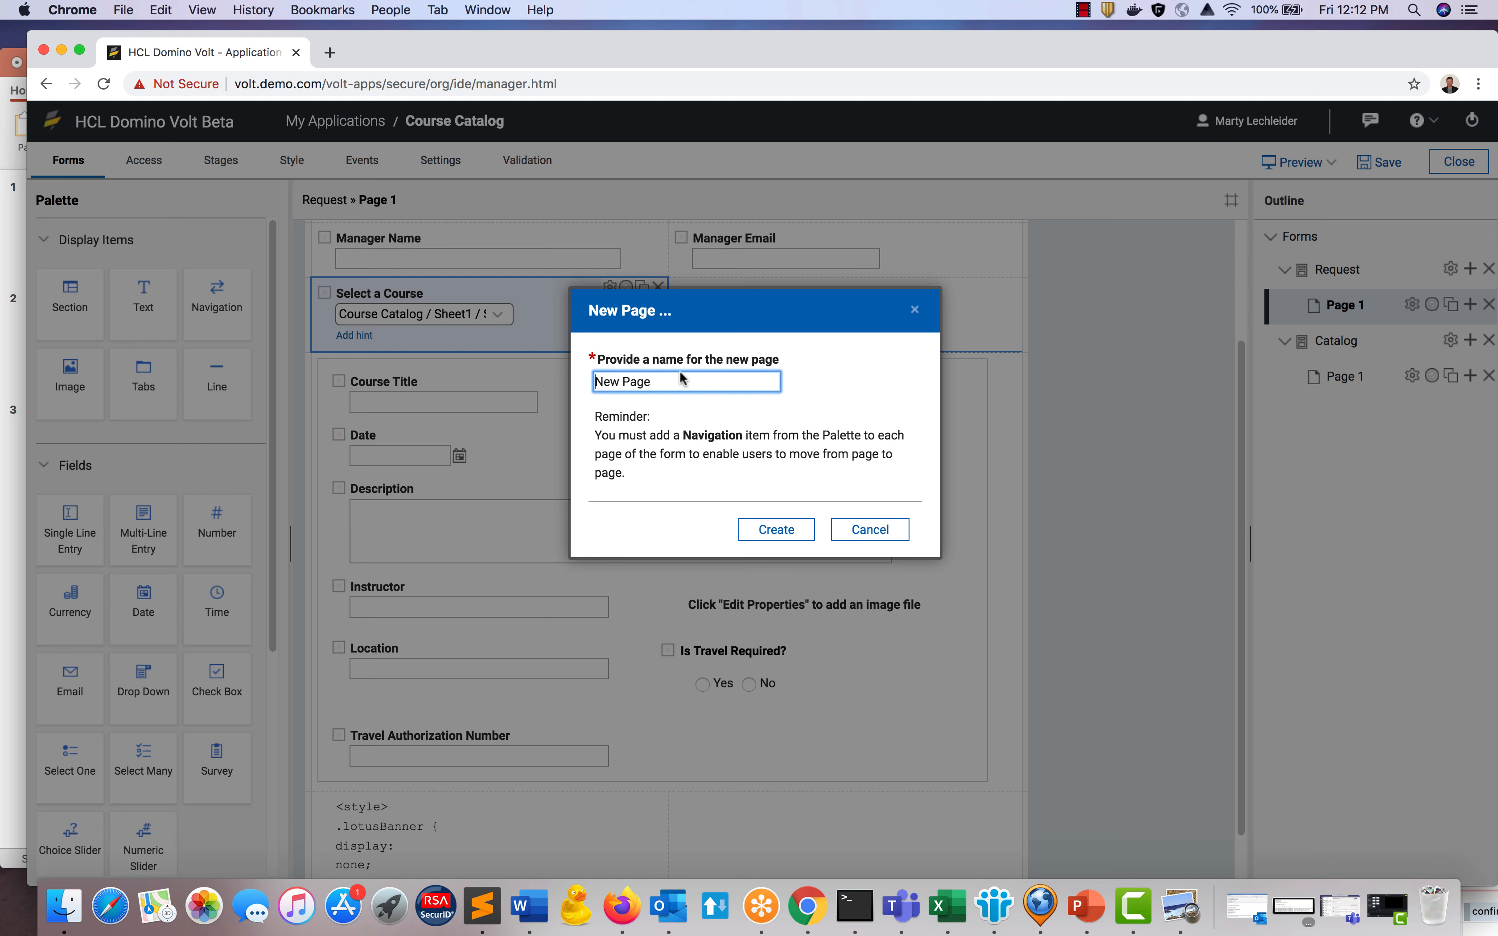
left_click_drag(608, 382, 675, 384)
key("BackSpace")
key("BackSpace")
type("Man")
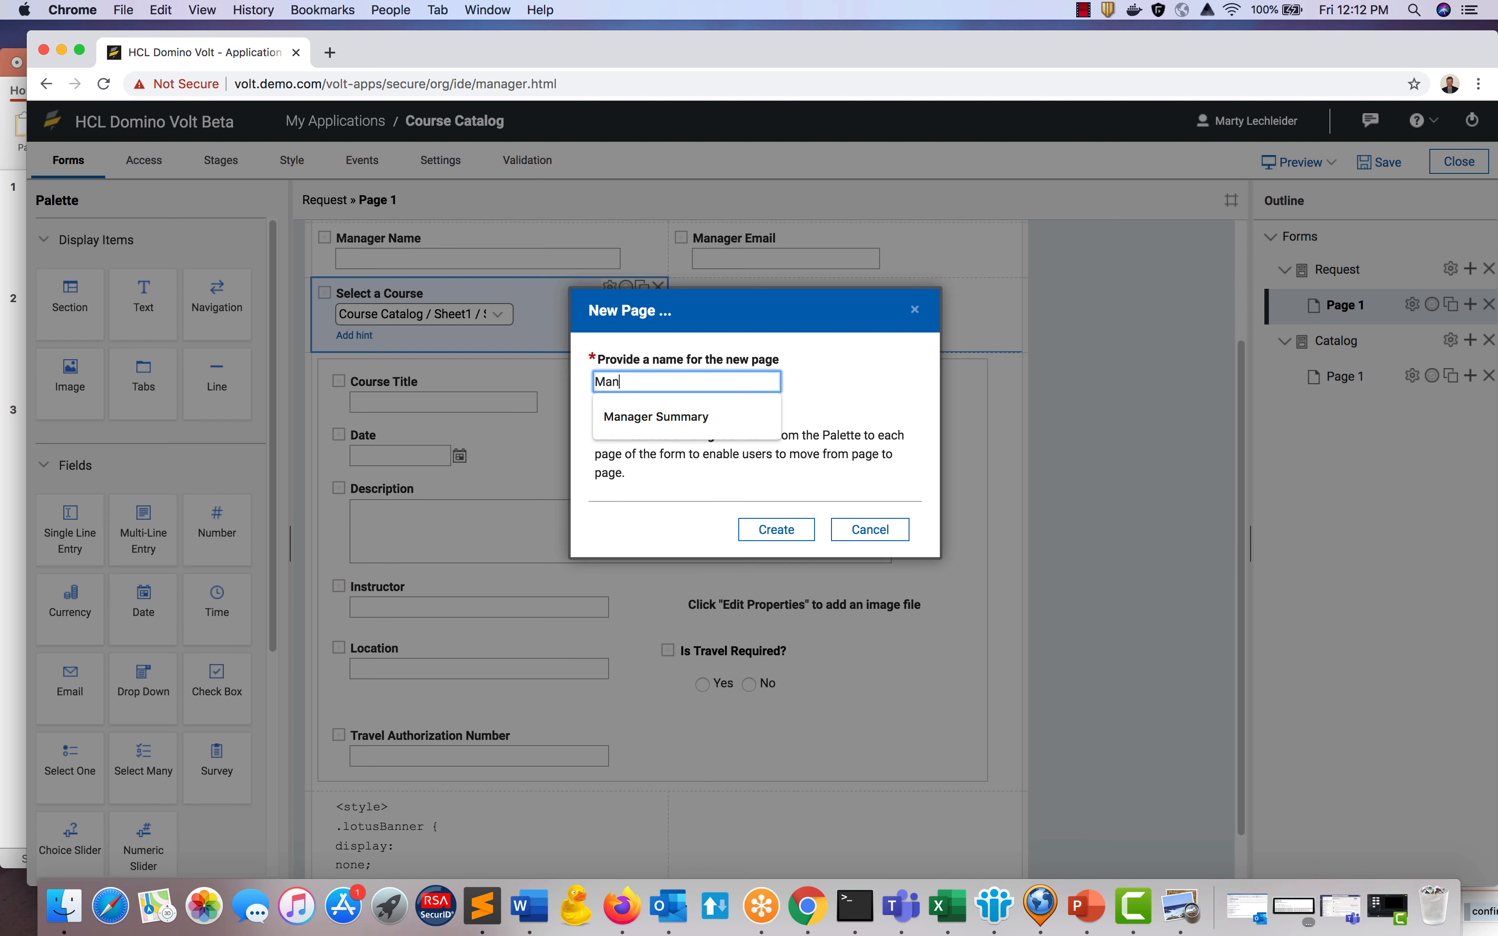
type("ager Suma")
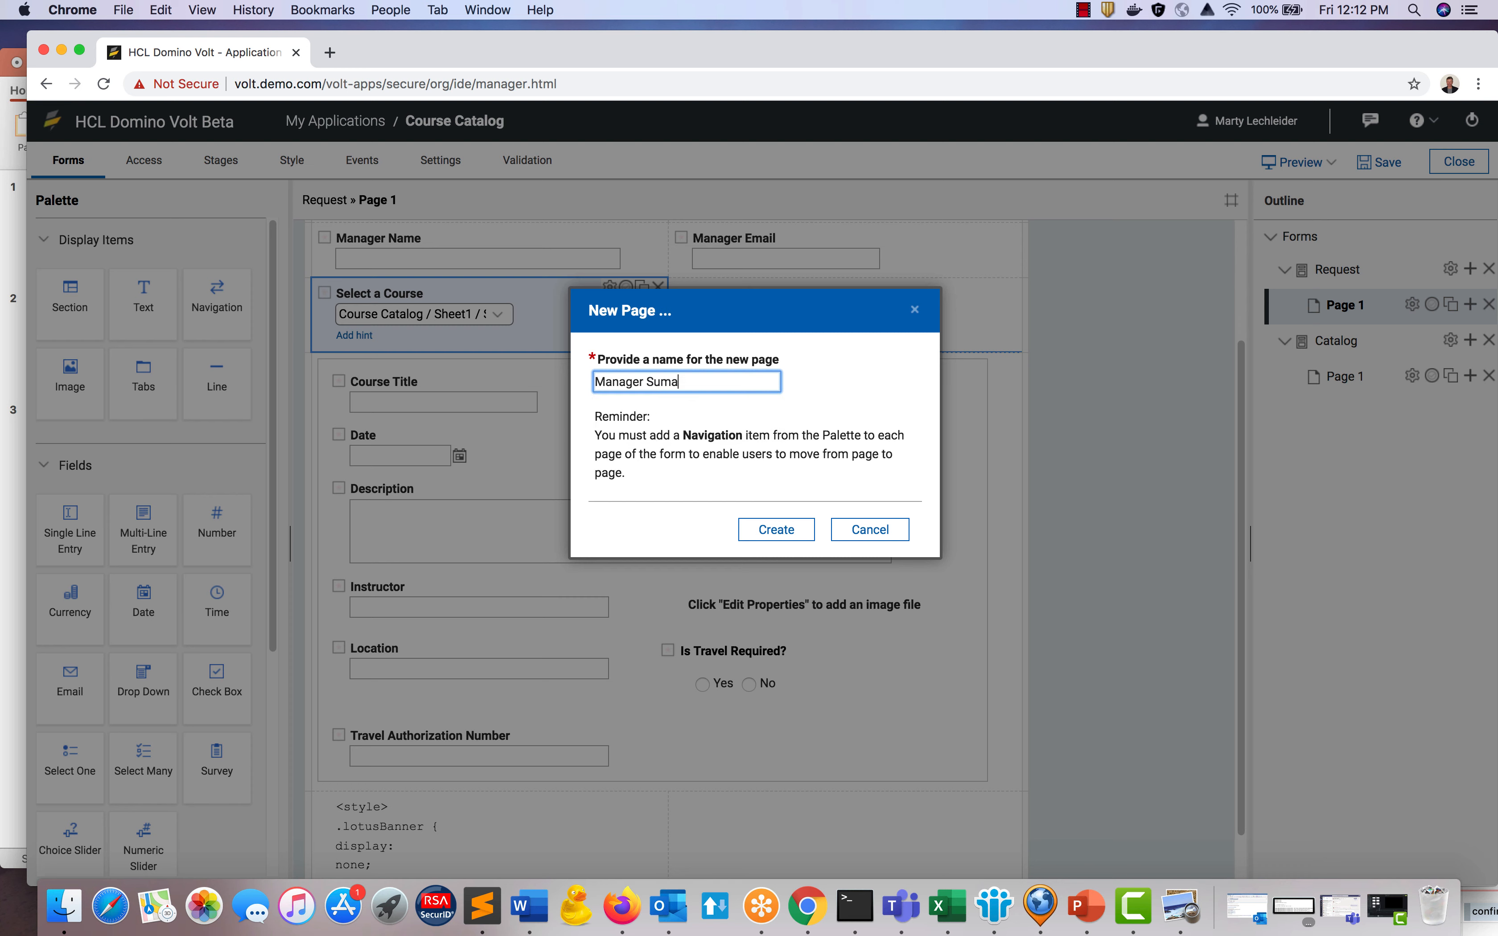
key("BackSpace")
type("mary")
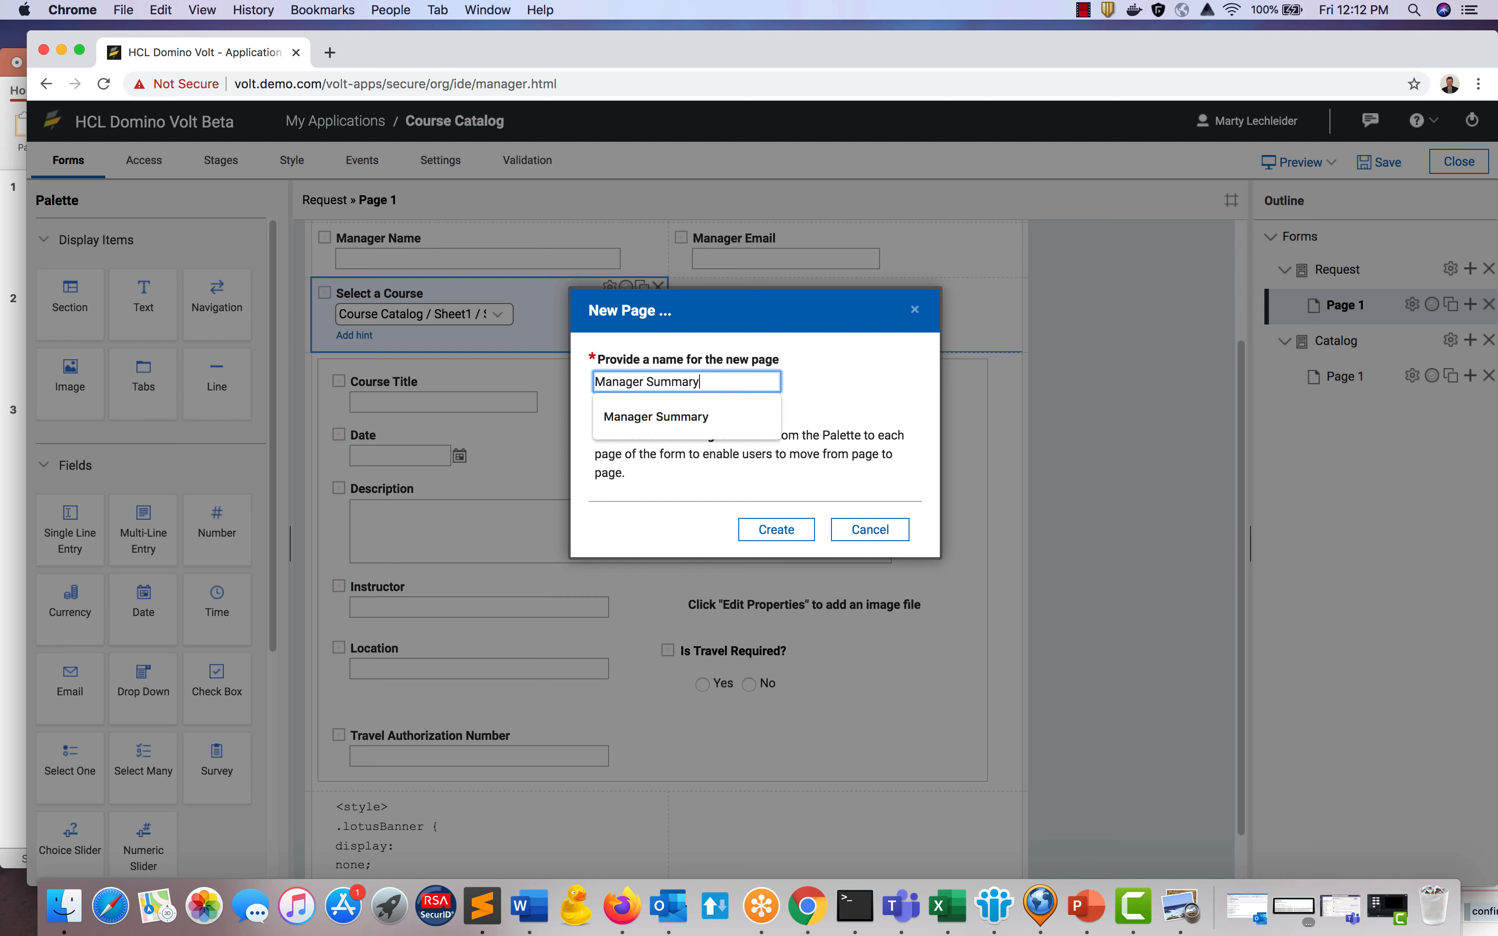
left_click(777, 530)
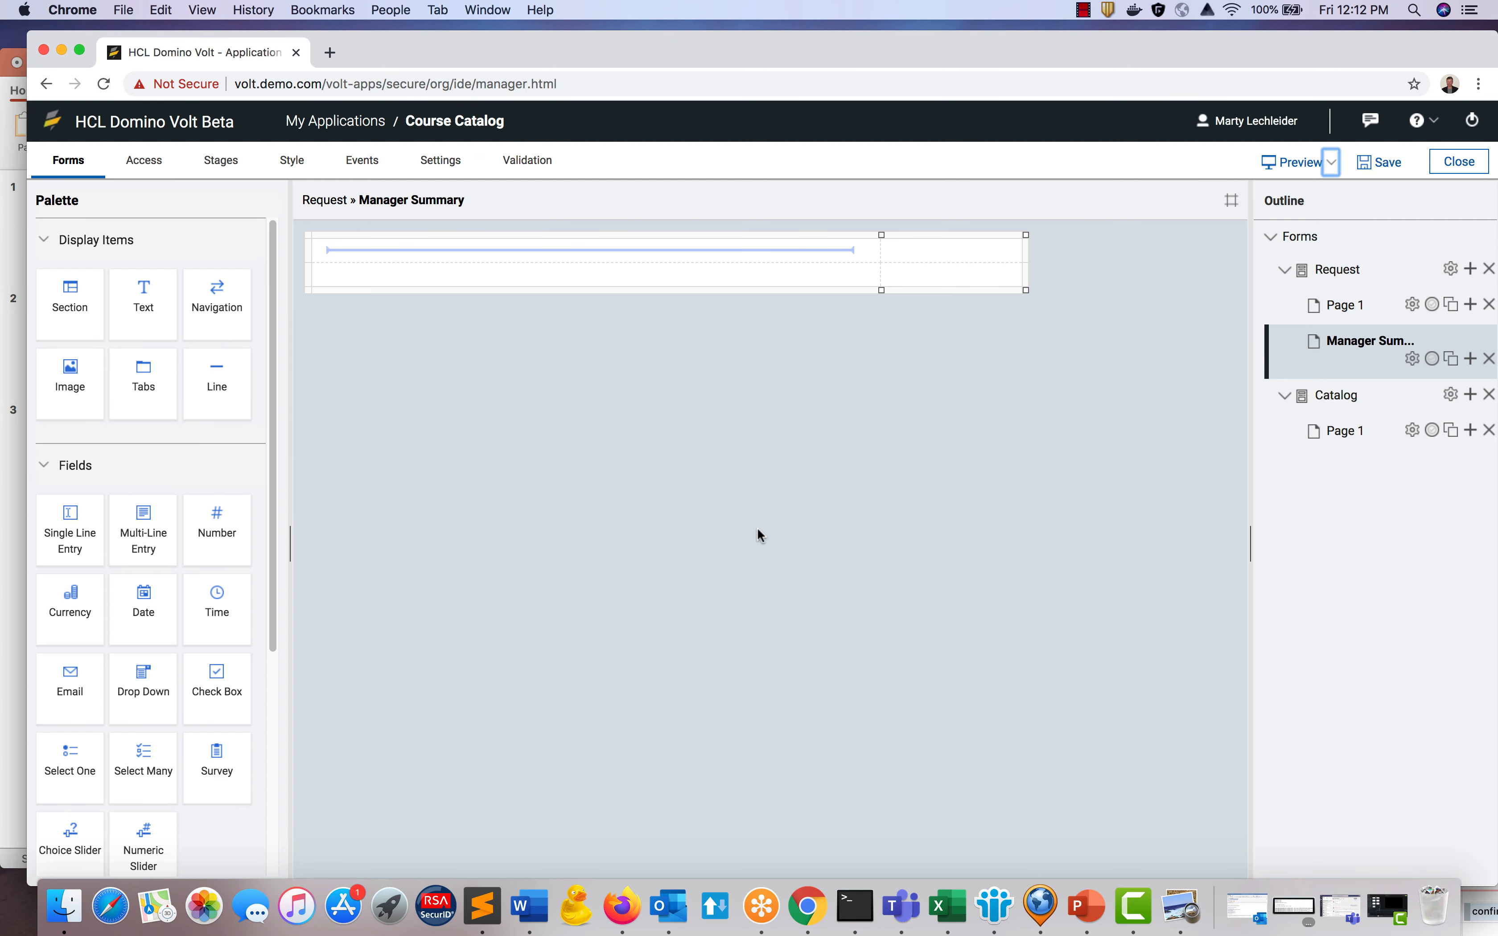
Place the HCL_Domino_Volt.svg logo at 30 pixels height atop the page, then add a text element below.
left_click_drag(101, 390, 419, 262)
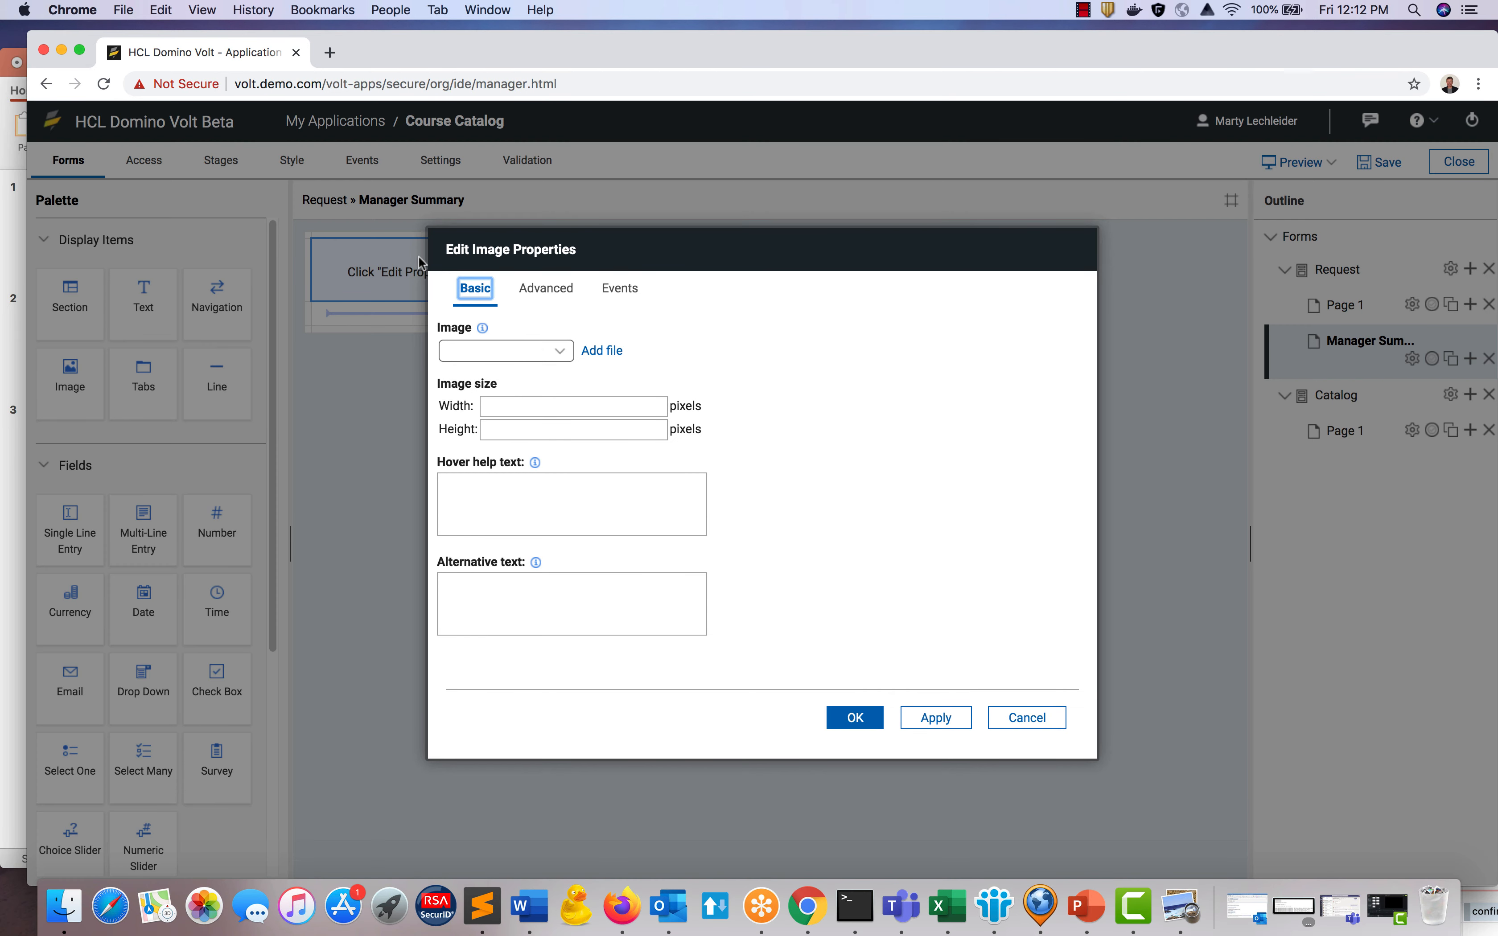
left_click(547, 349)
left_click(540, 365)
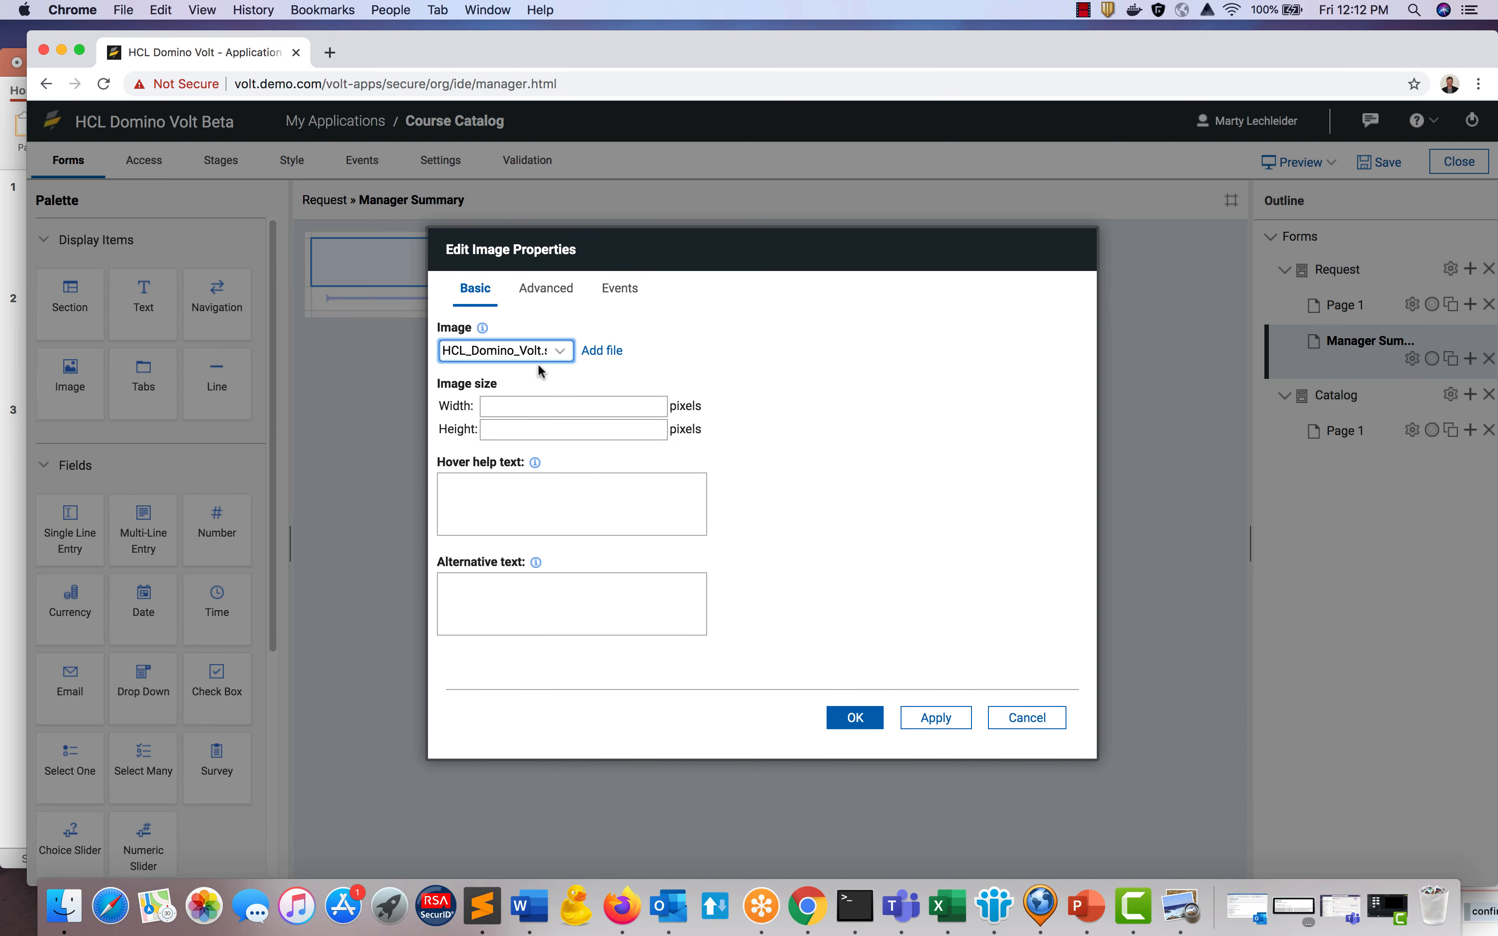
left_click(552, 438)
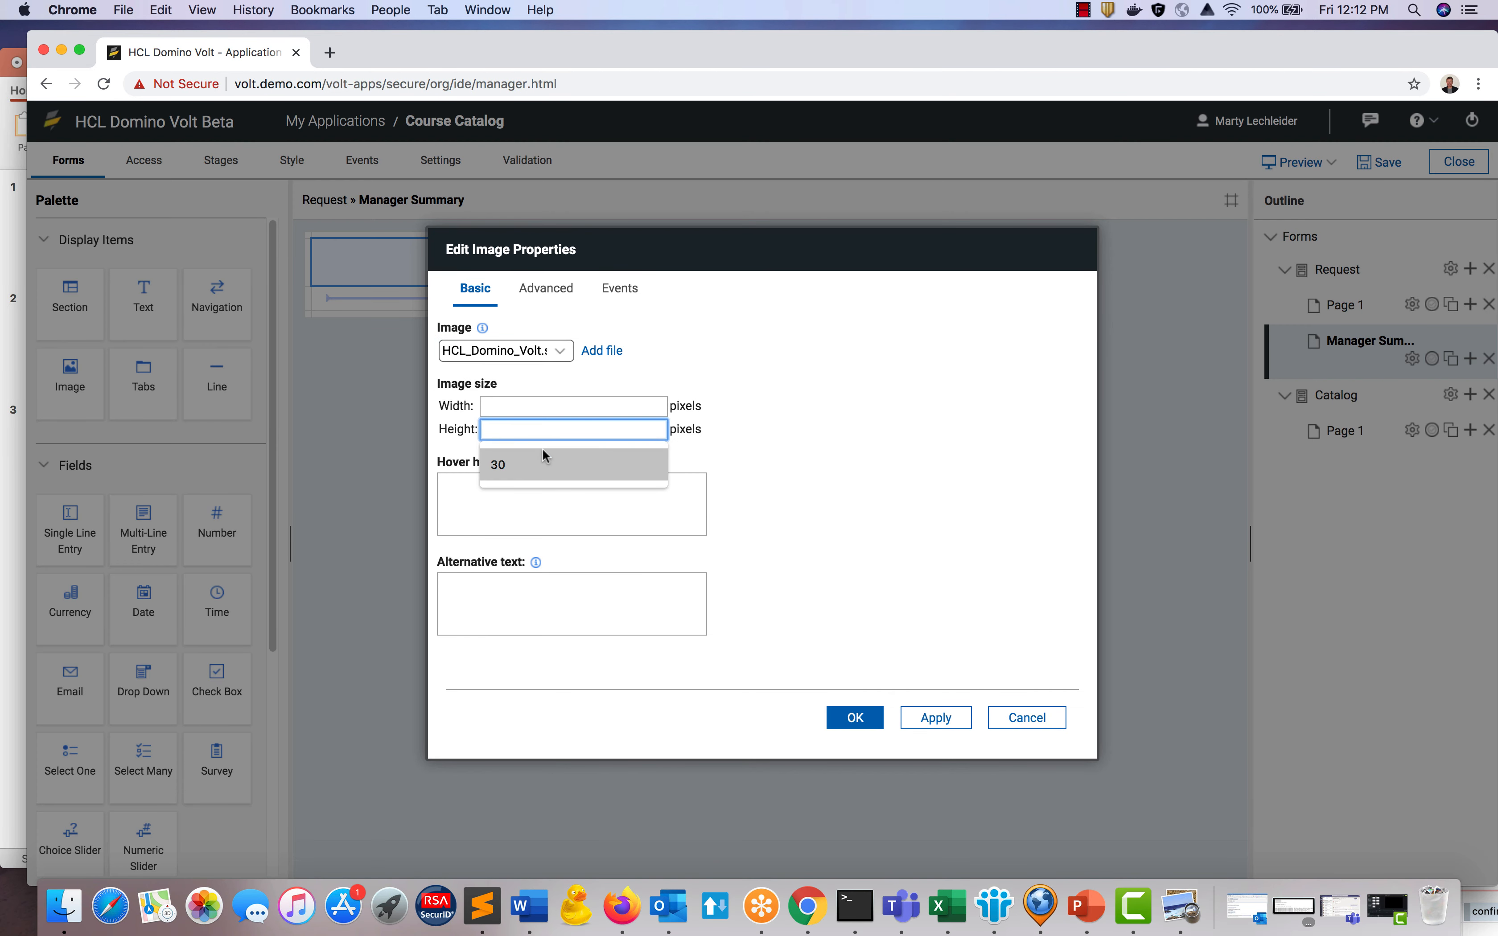
left_click(542, 465)
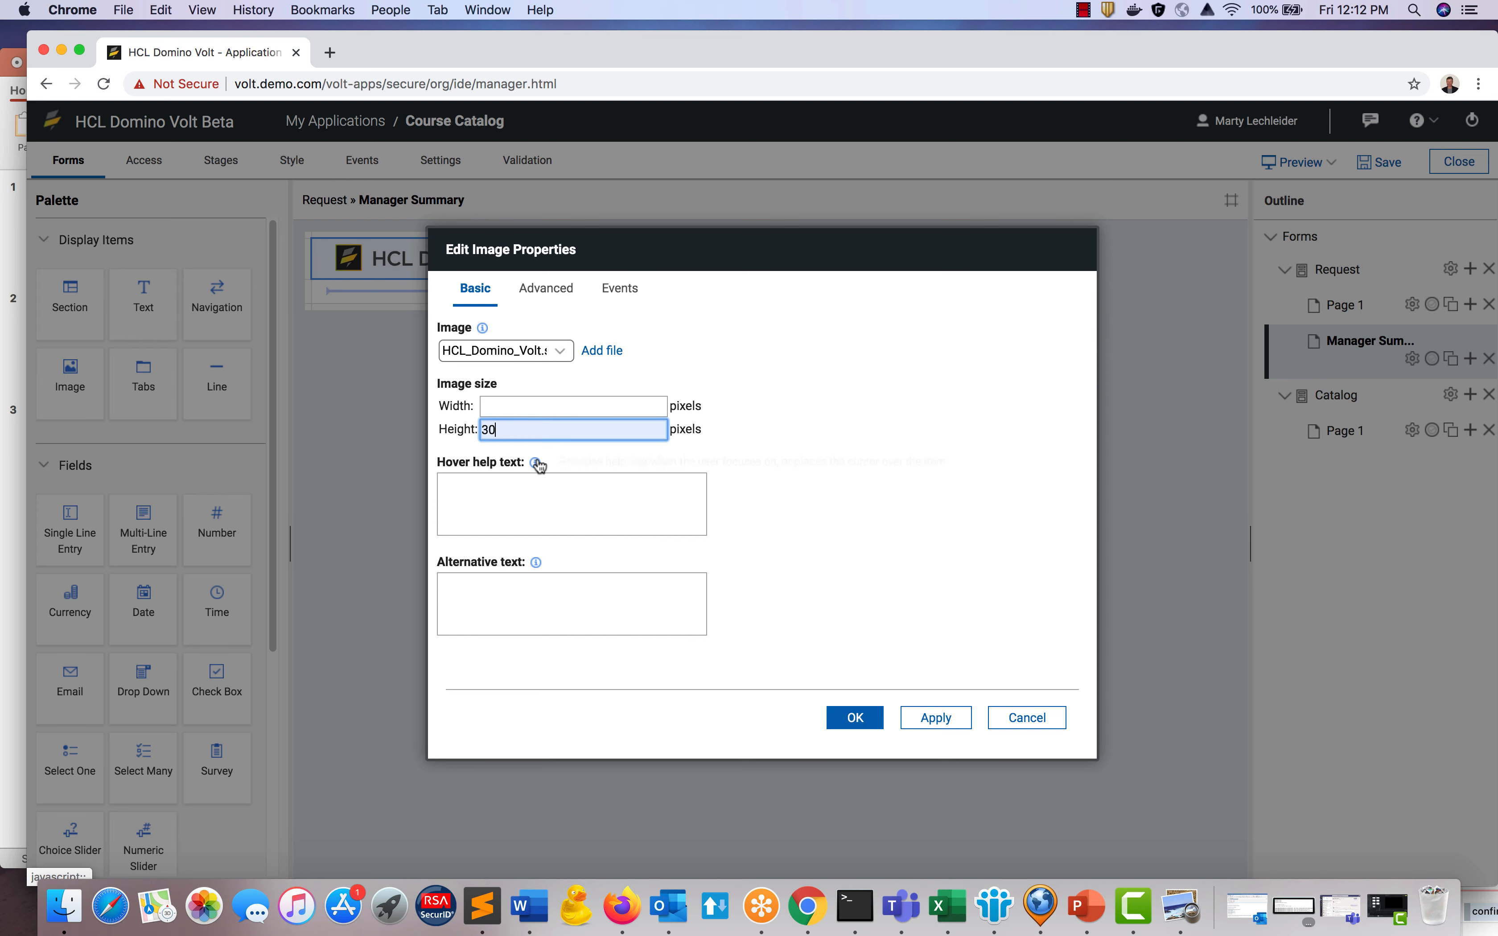
left_click(854, 718)
left_click_drag(157, 311, 426, 294)
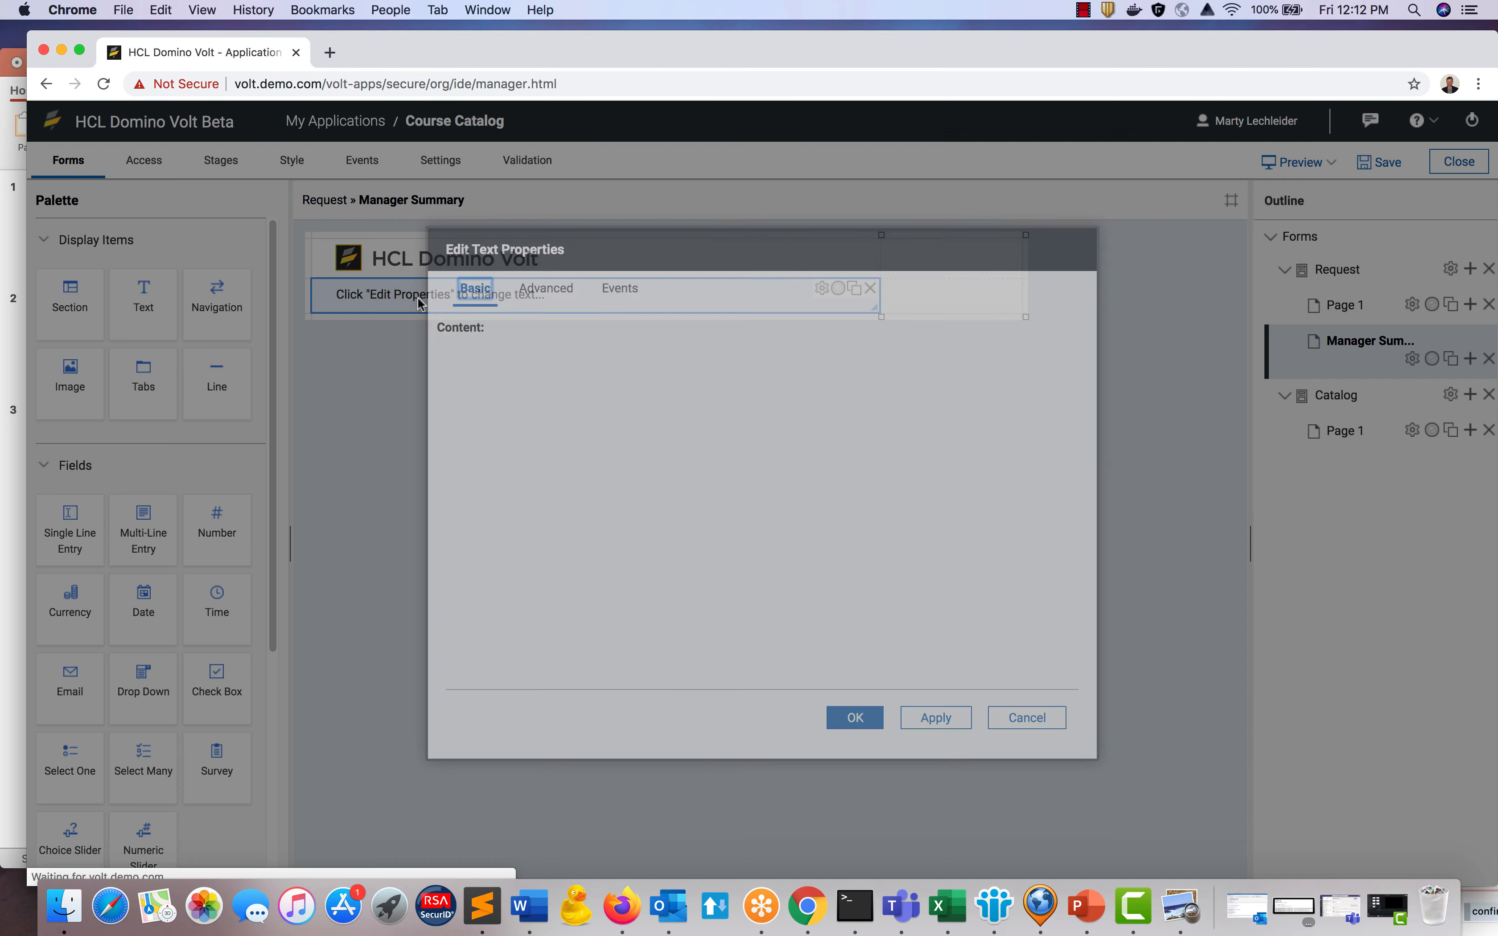
Type 'Training Request App' below the logo and format it as Heading 1.
type("TYR")
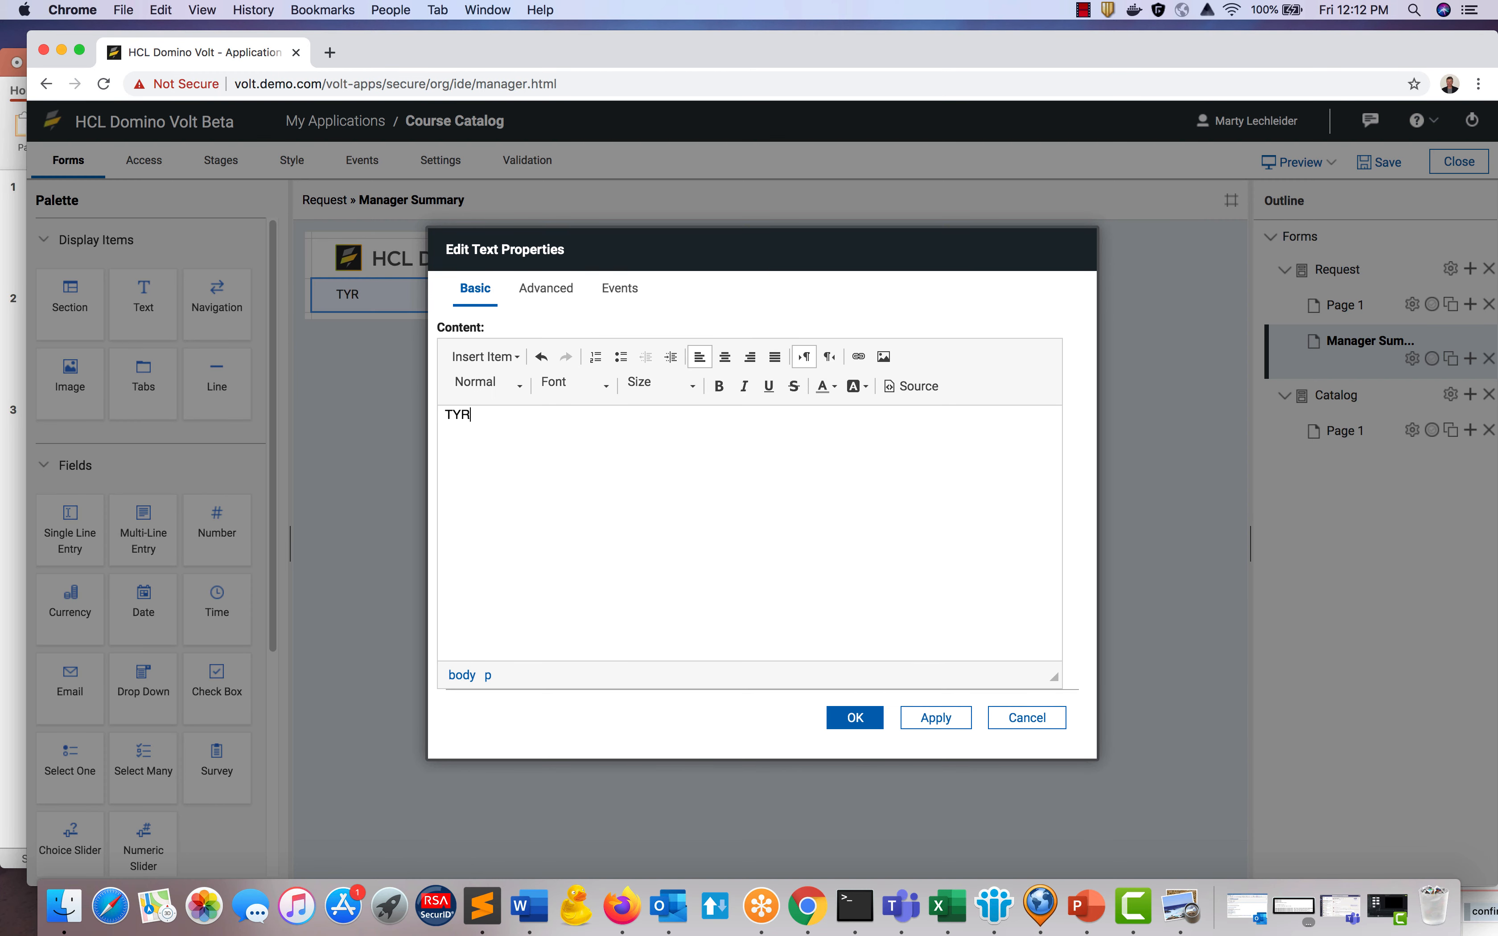
key("BackSpace")
key("BackSpace")
key("BackSpace")
type("raining Request App")
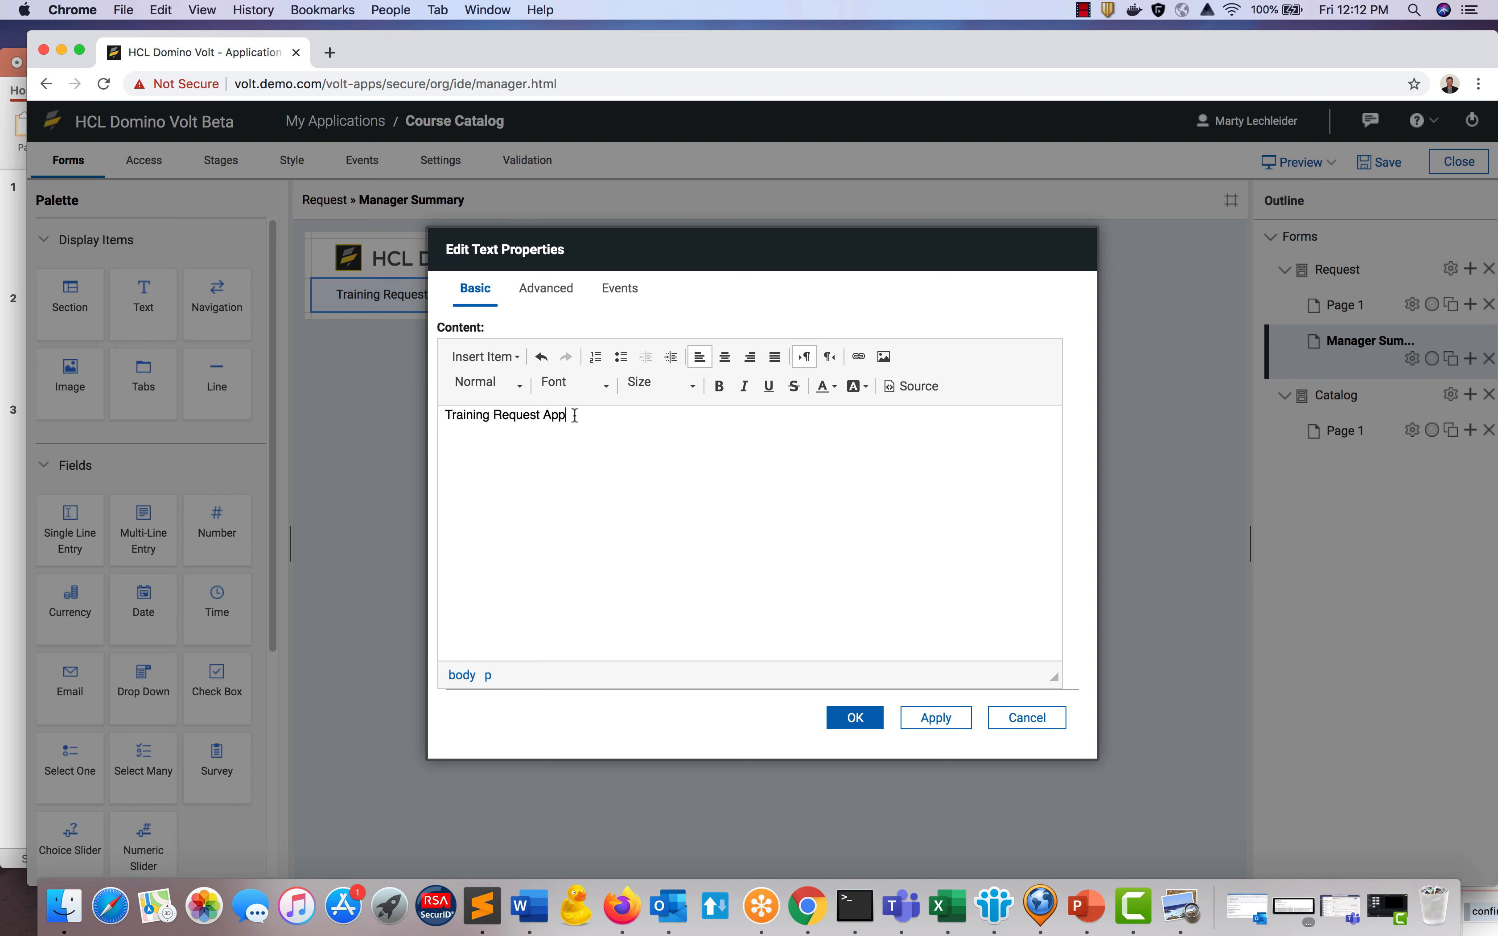
left_click_drag(574, 415, 455, 401)
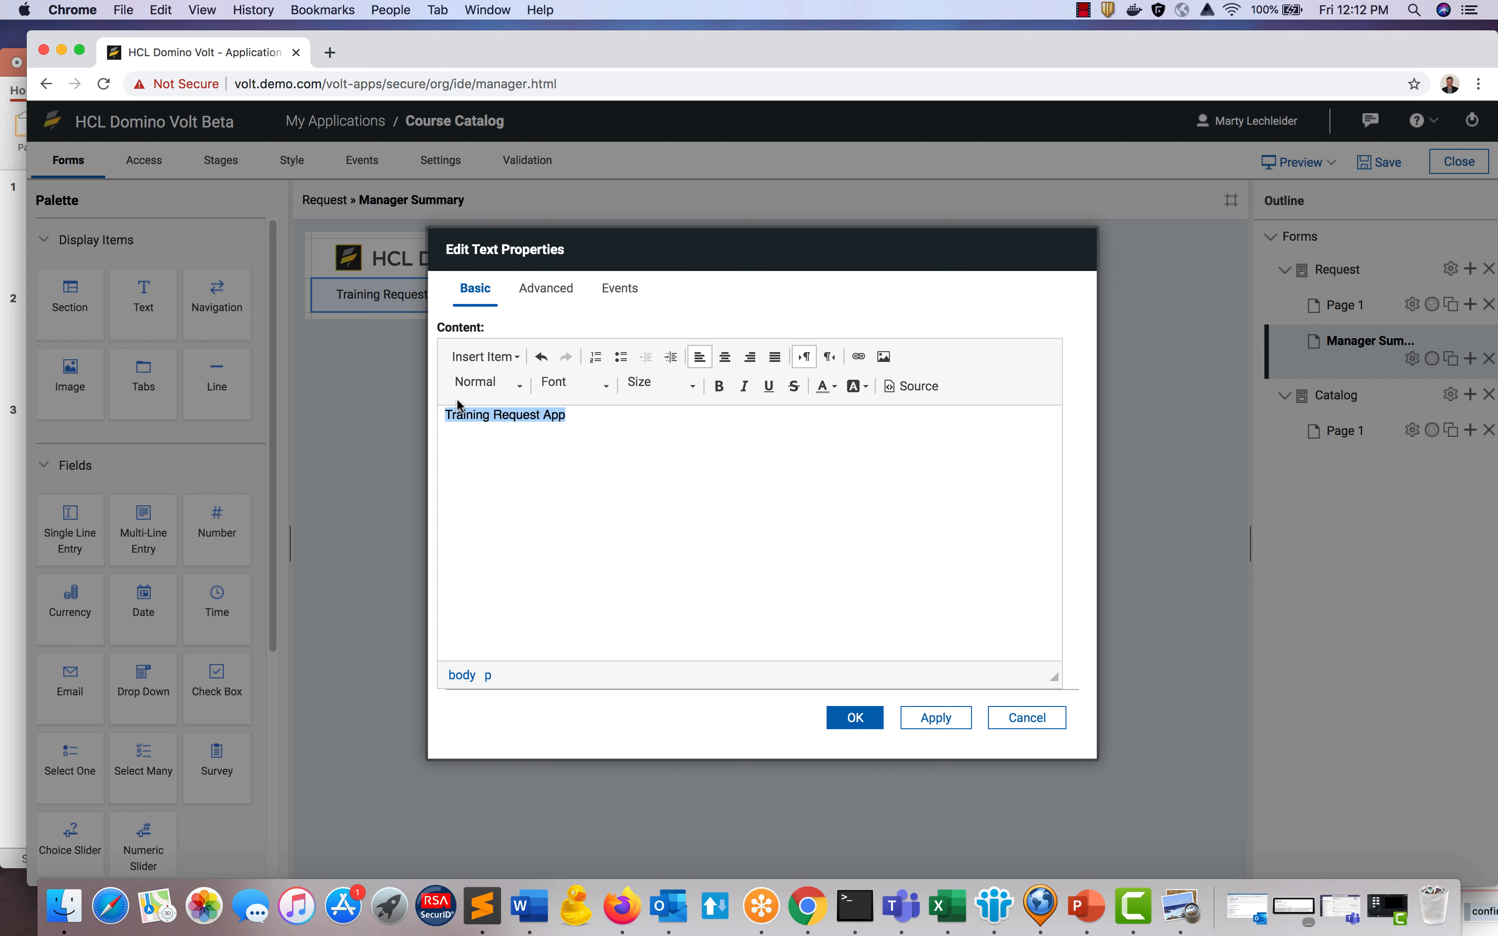
left_click(507, 385)
left_click(493, 467)
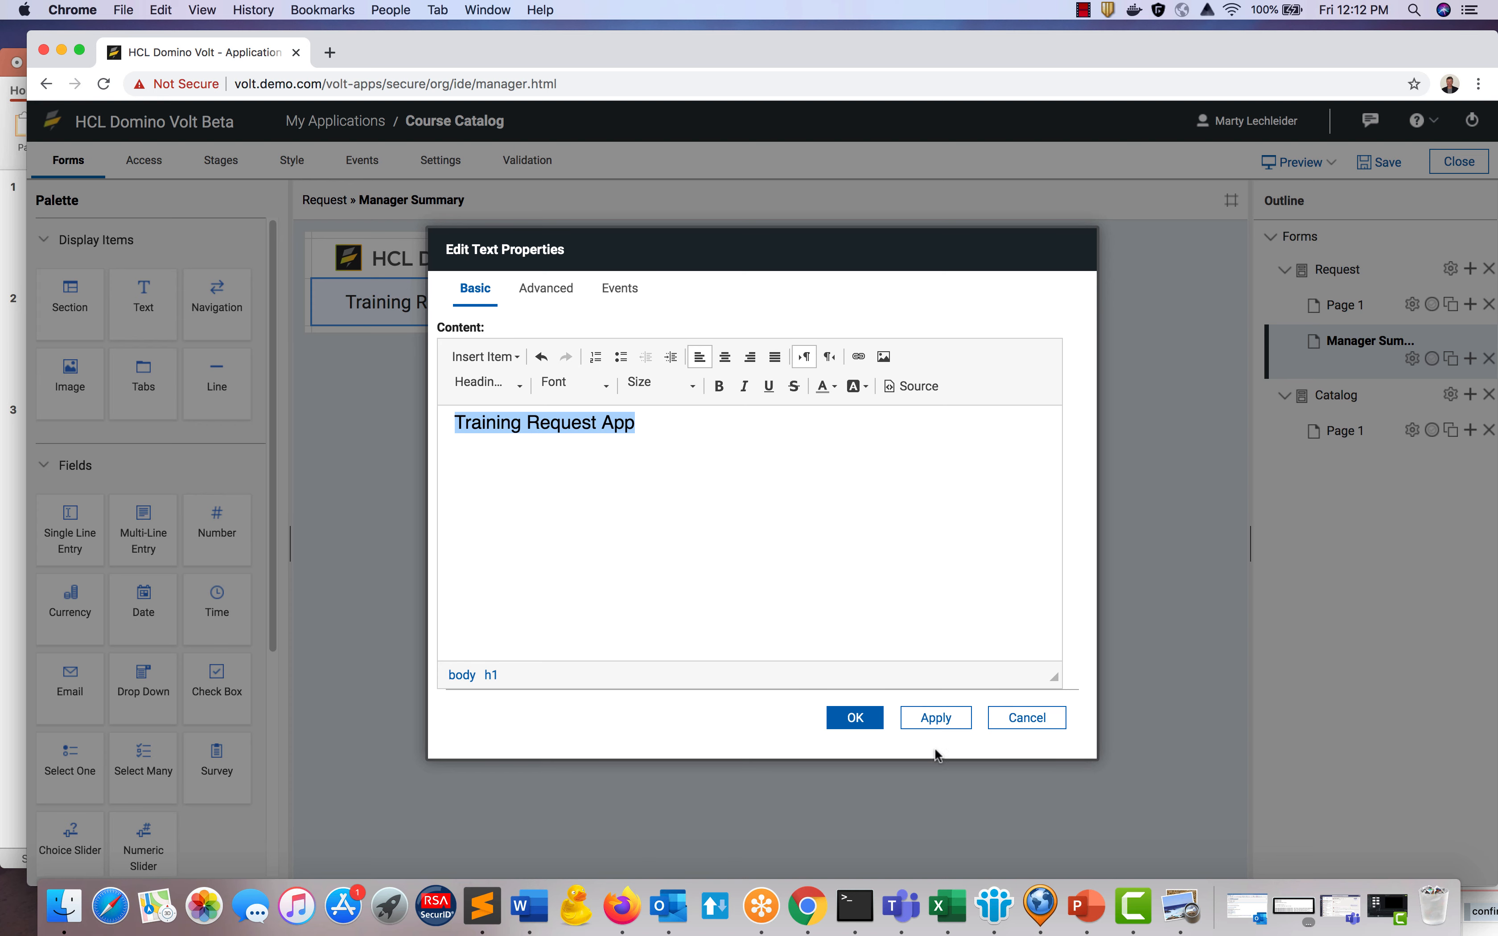
left_click(854, 718)
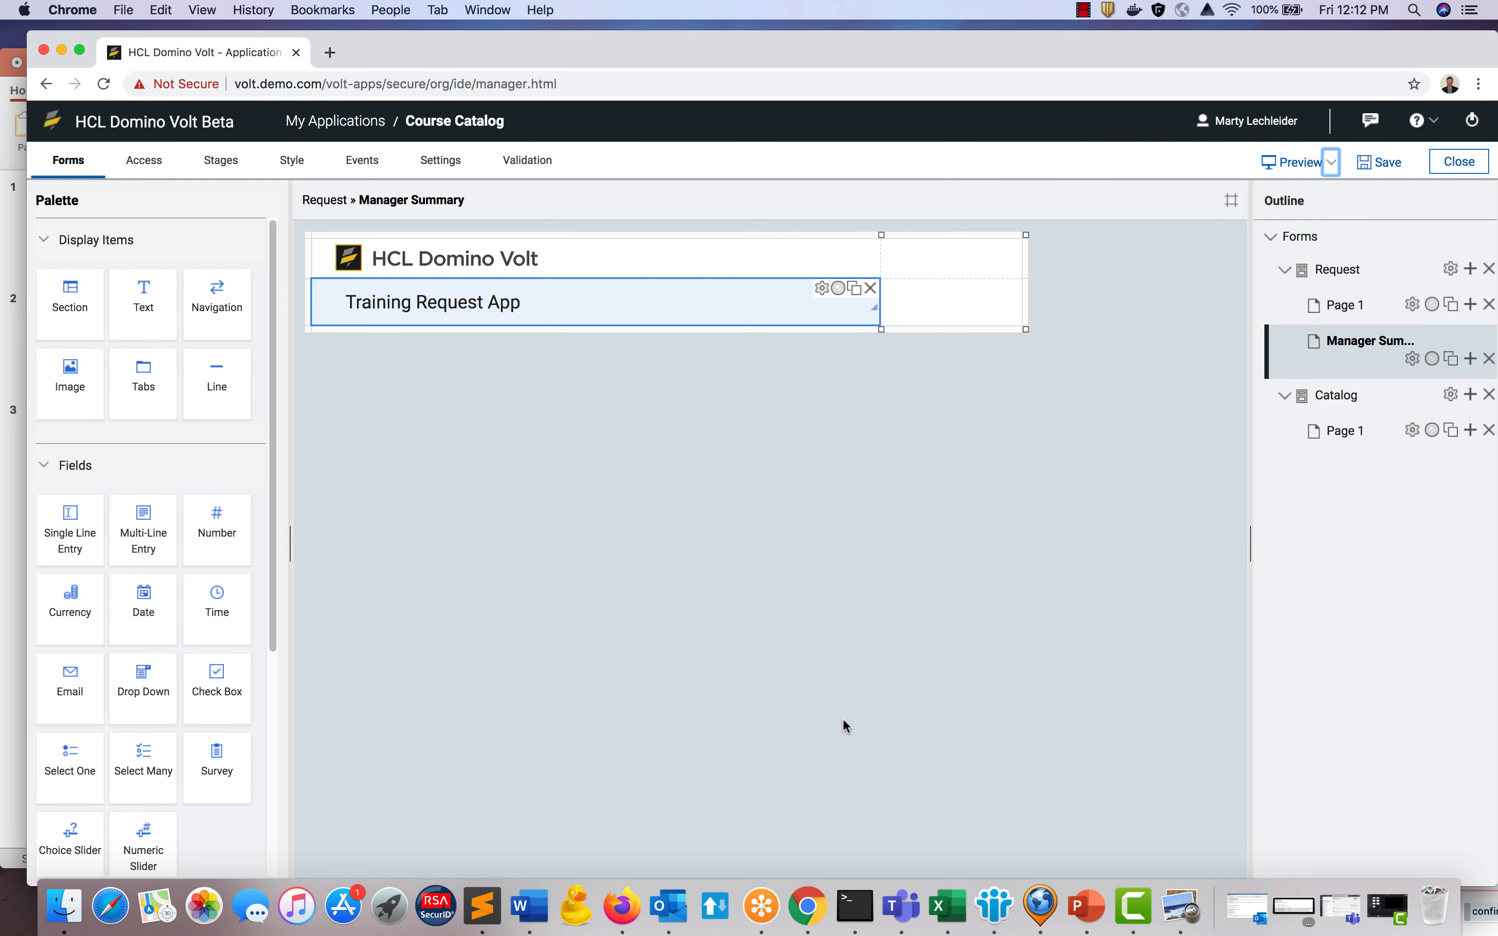
Add a new text block below the heading and paste the summary labels from the tutorial PDF.
left_click_drag(145, 296, 436, 334)
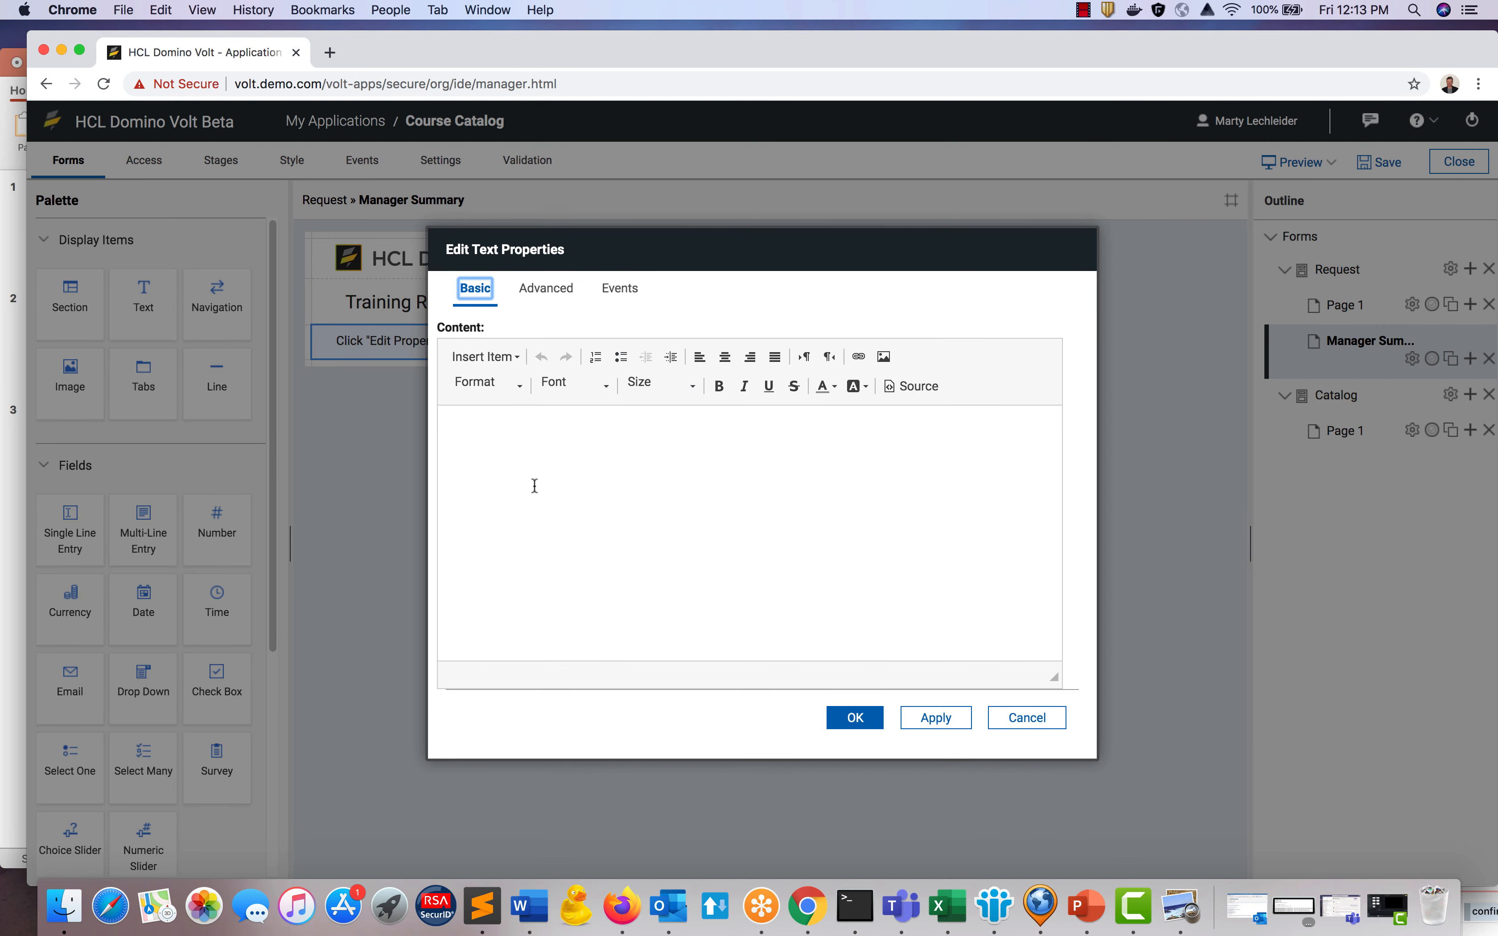
left_click(1181, 907)
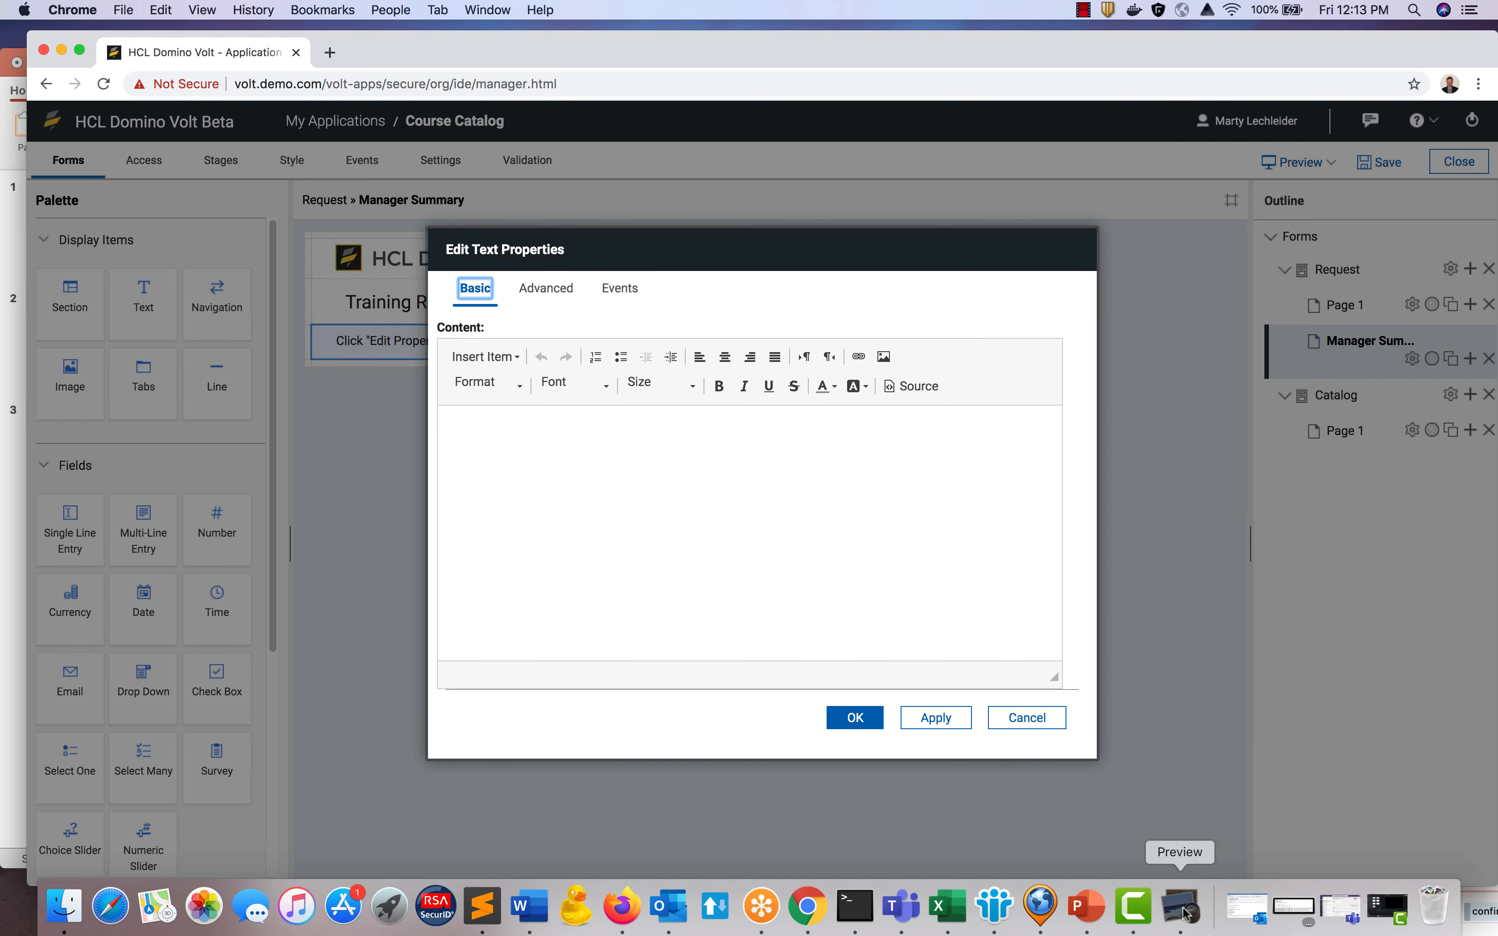
scroll(489, 474, "down", 10)
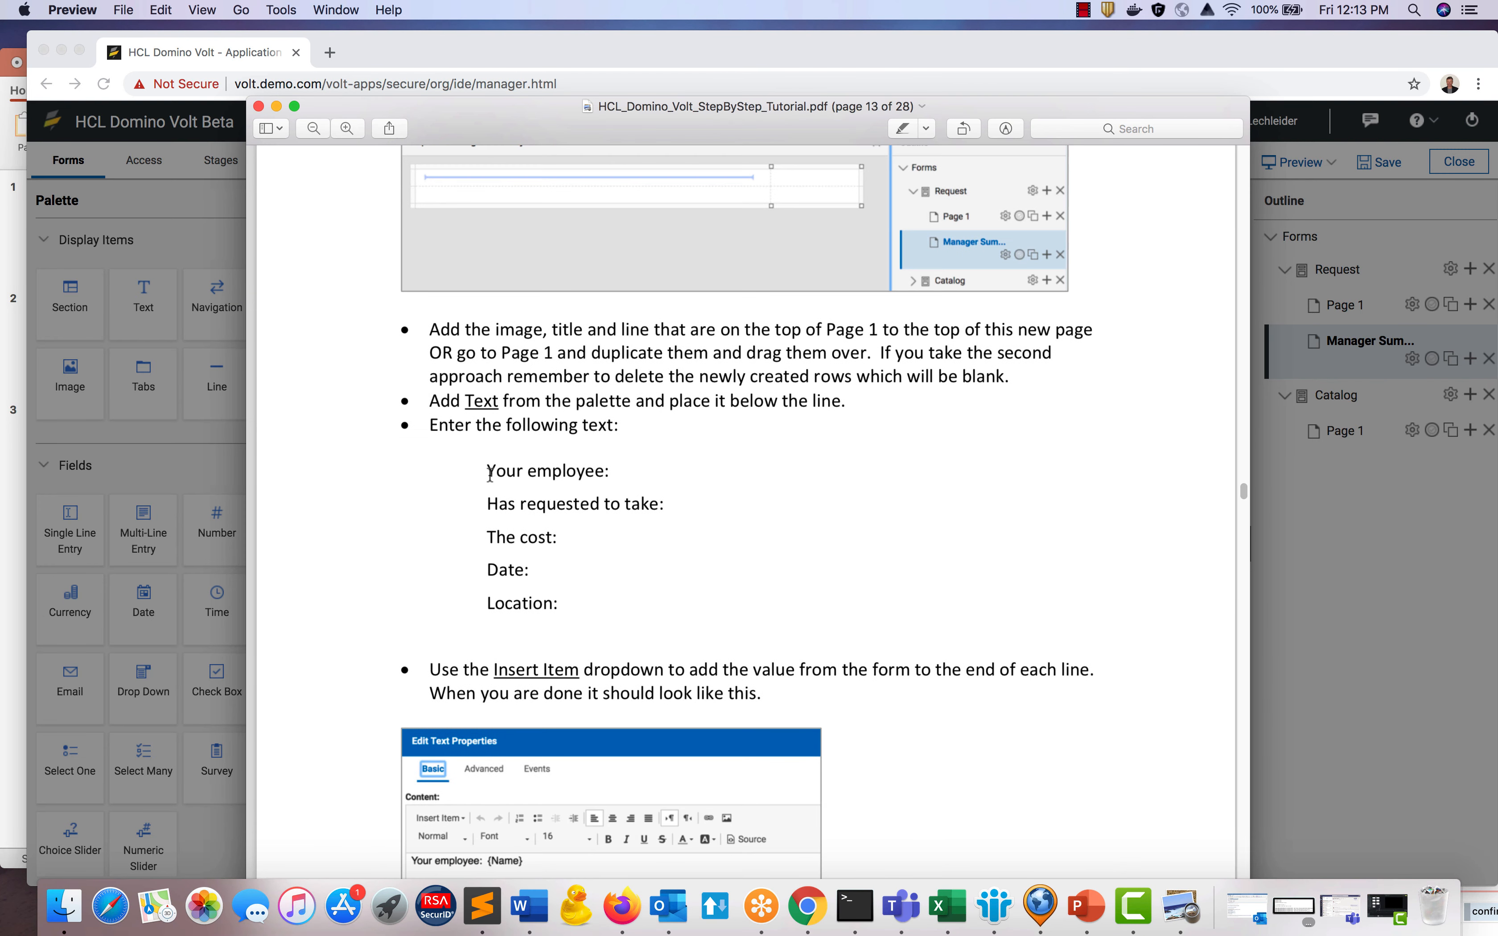
left_click(1340, 616)
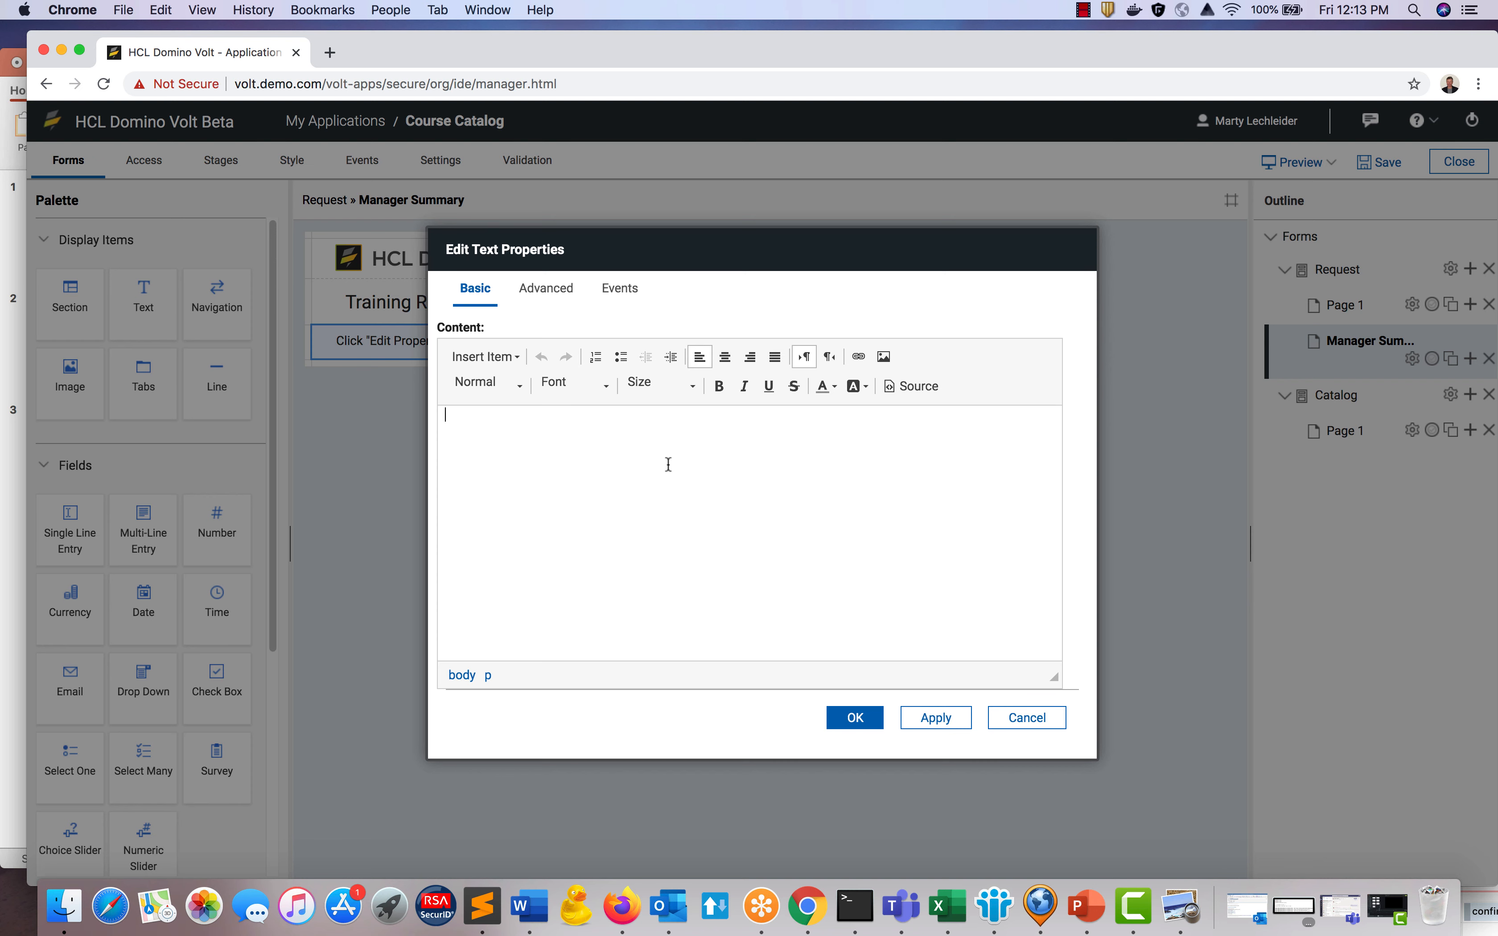
type("Your employee: Has requested to take: The cost: Date: Location:")
Remove the list numbering and space Your employee, Has requested to take, The cost, Date, Location onto separate lines.
left_click(481, 427)
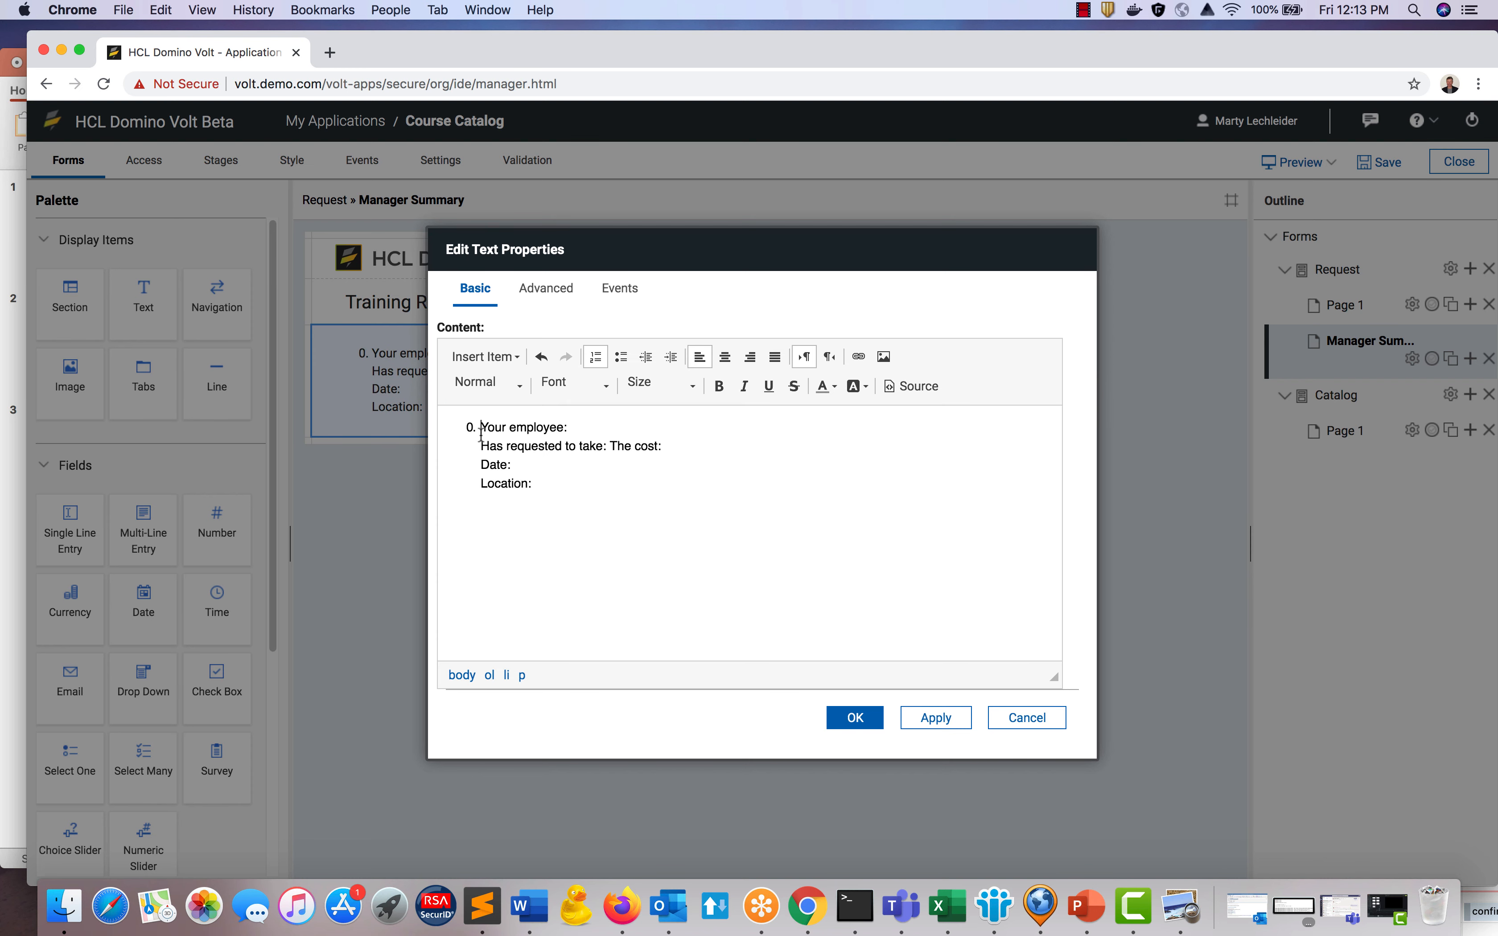
key("BackSpace")
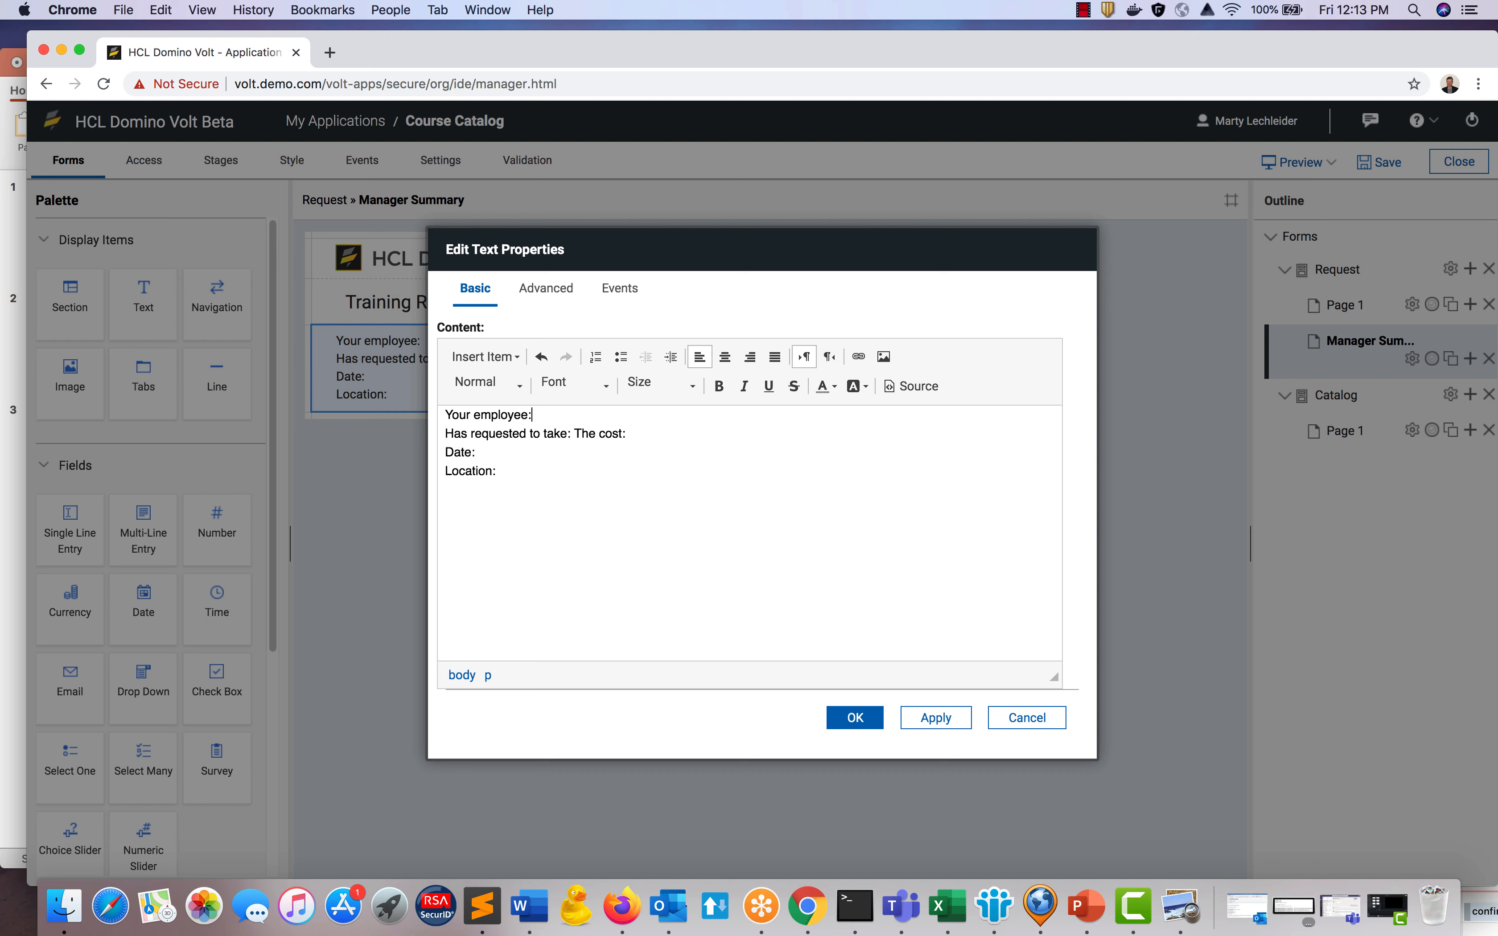
key("Return")
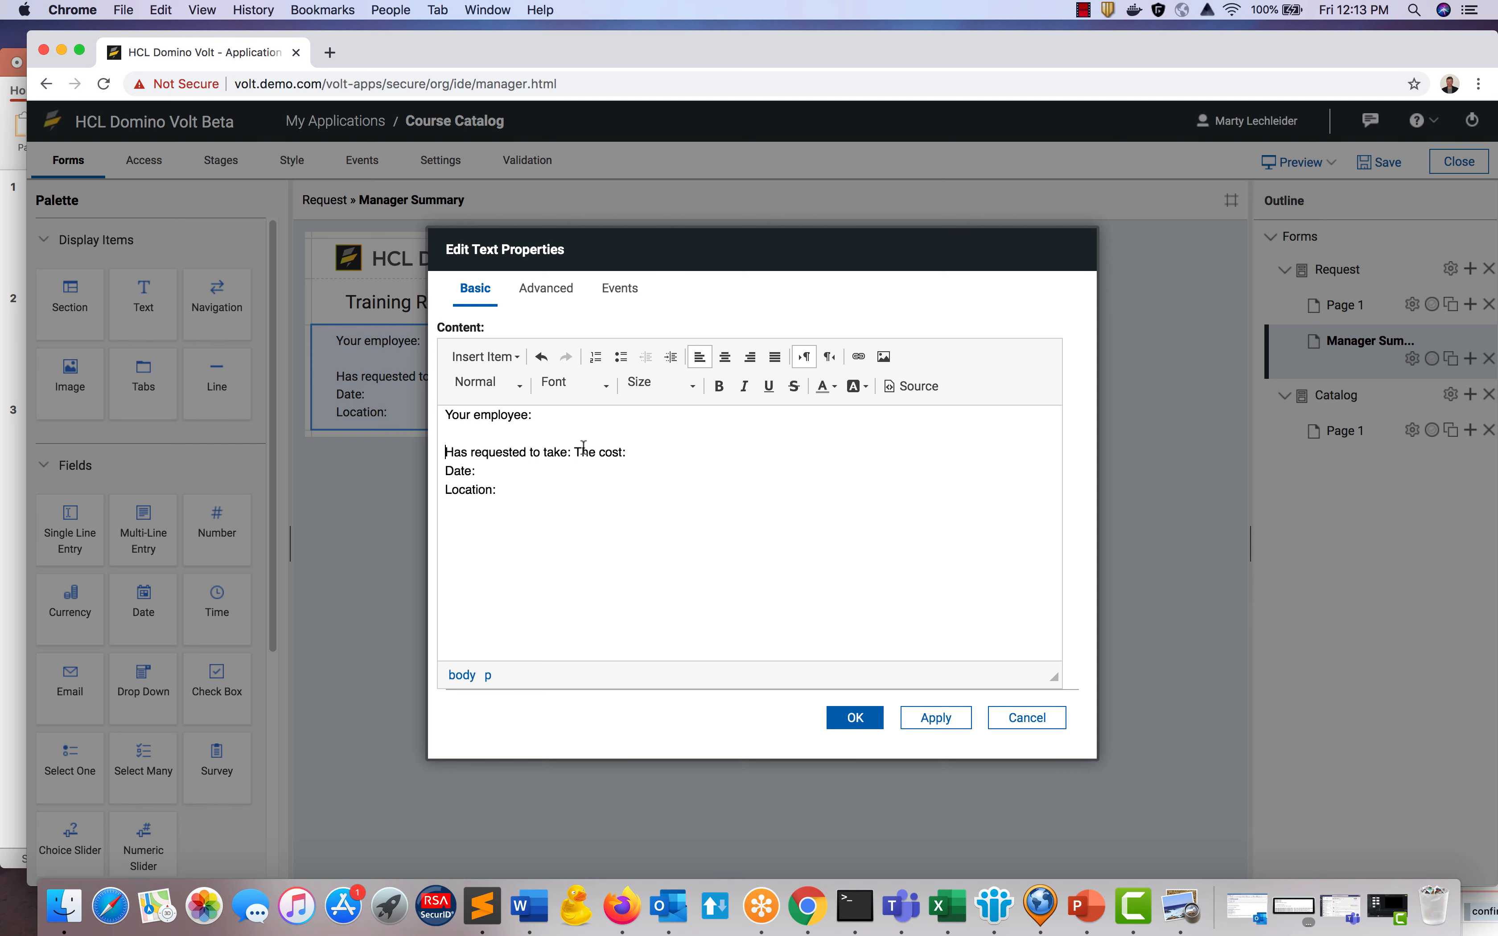
key("Return")
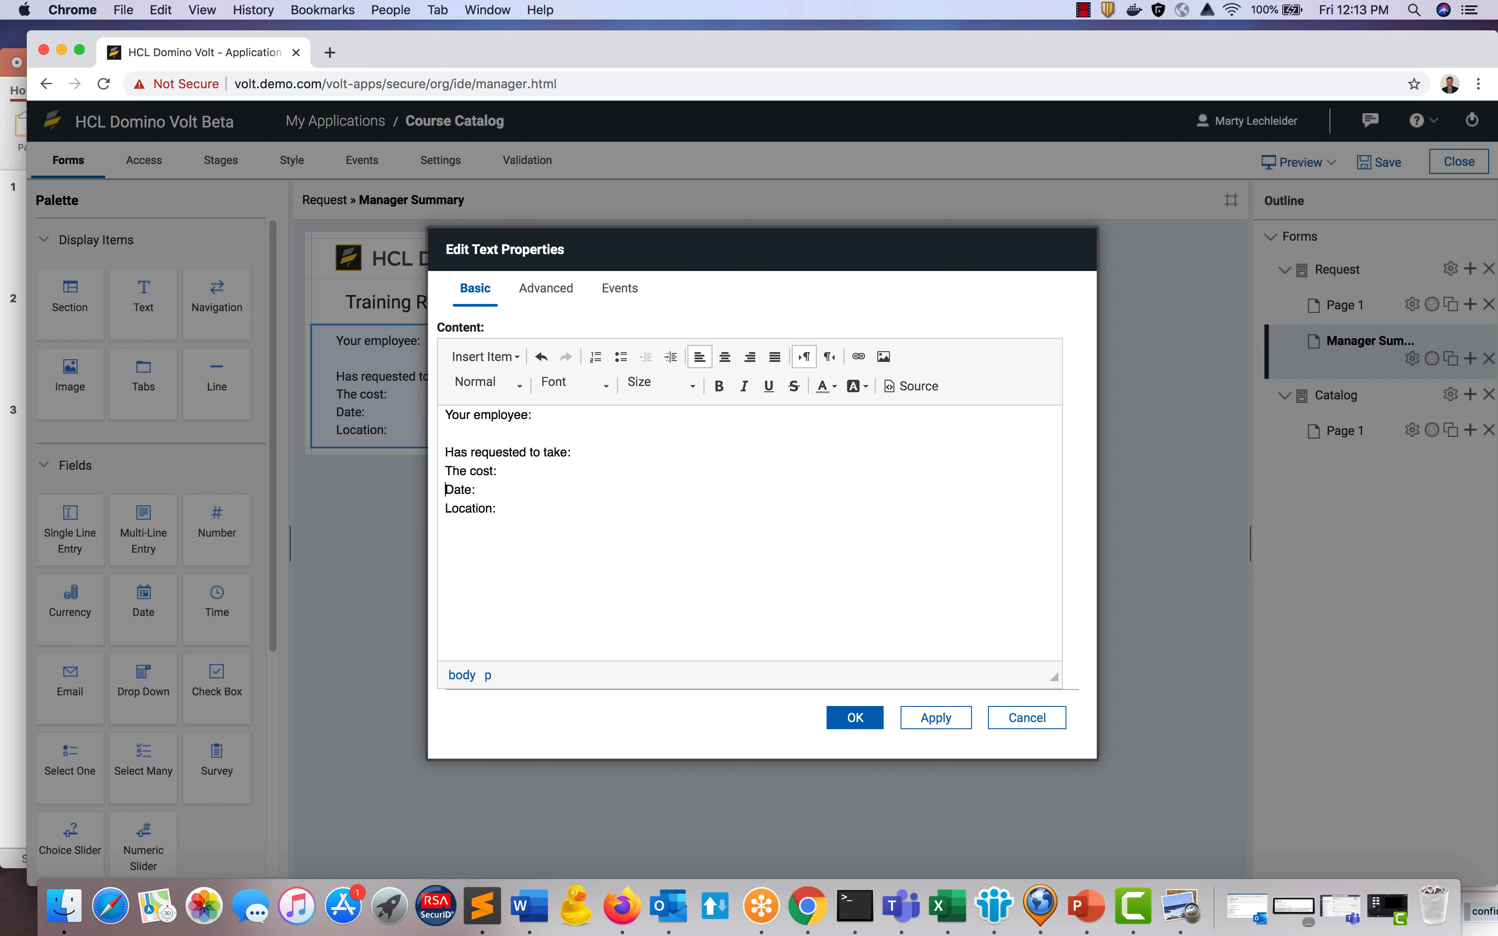
key("Return")
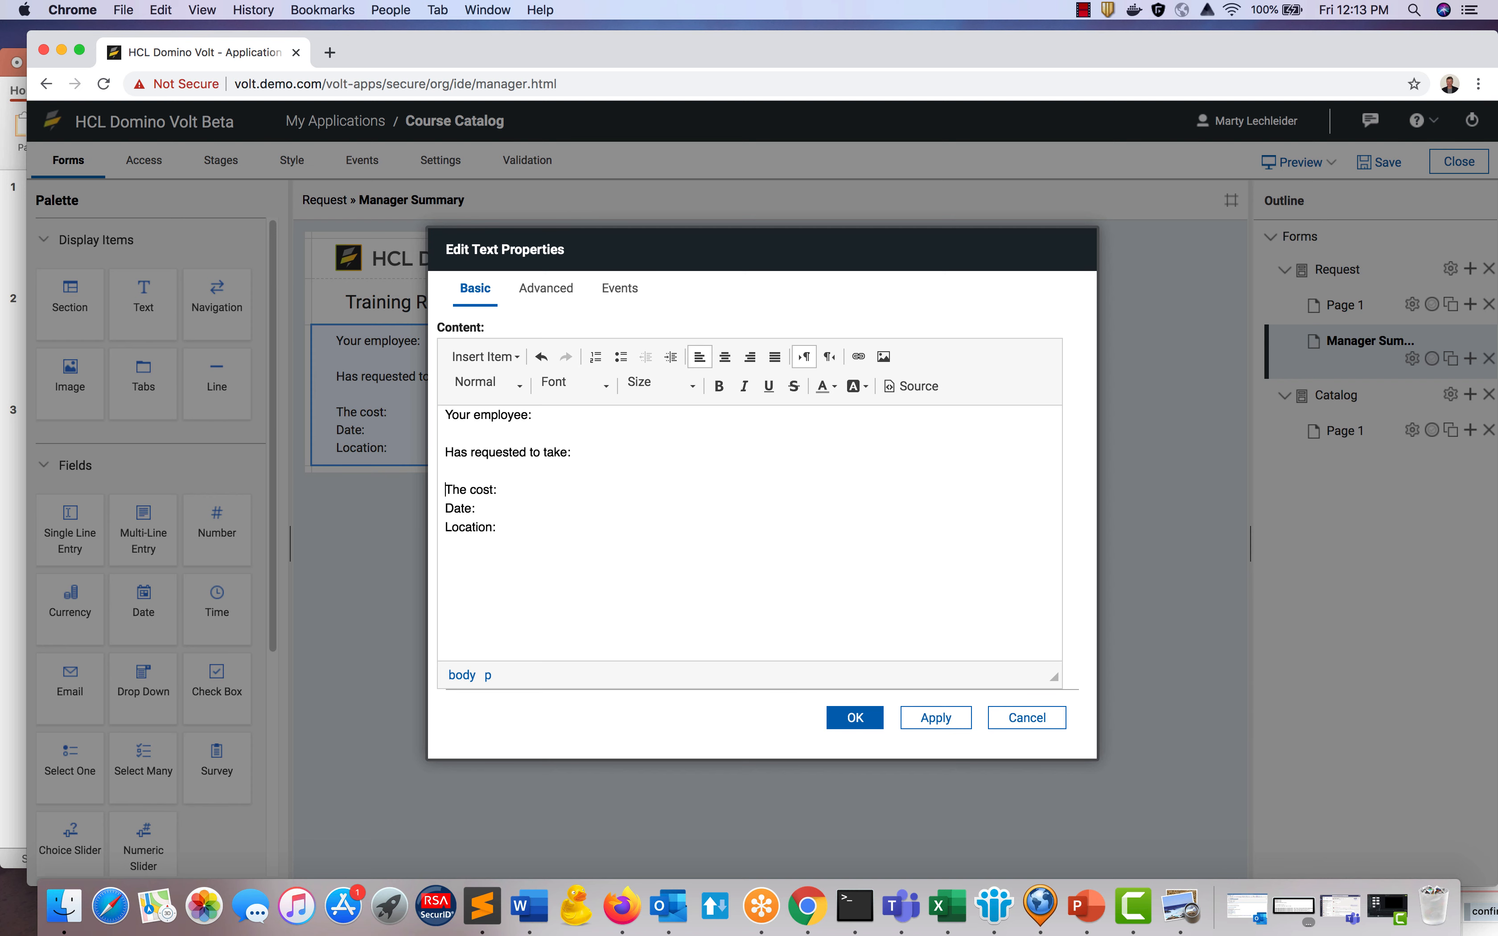
key("Return")
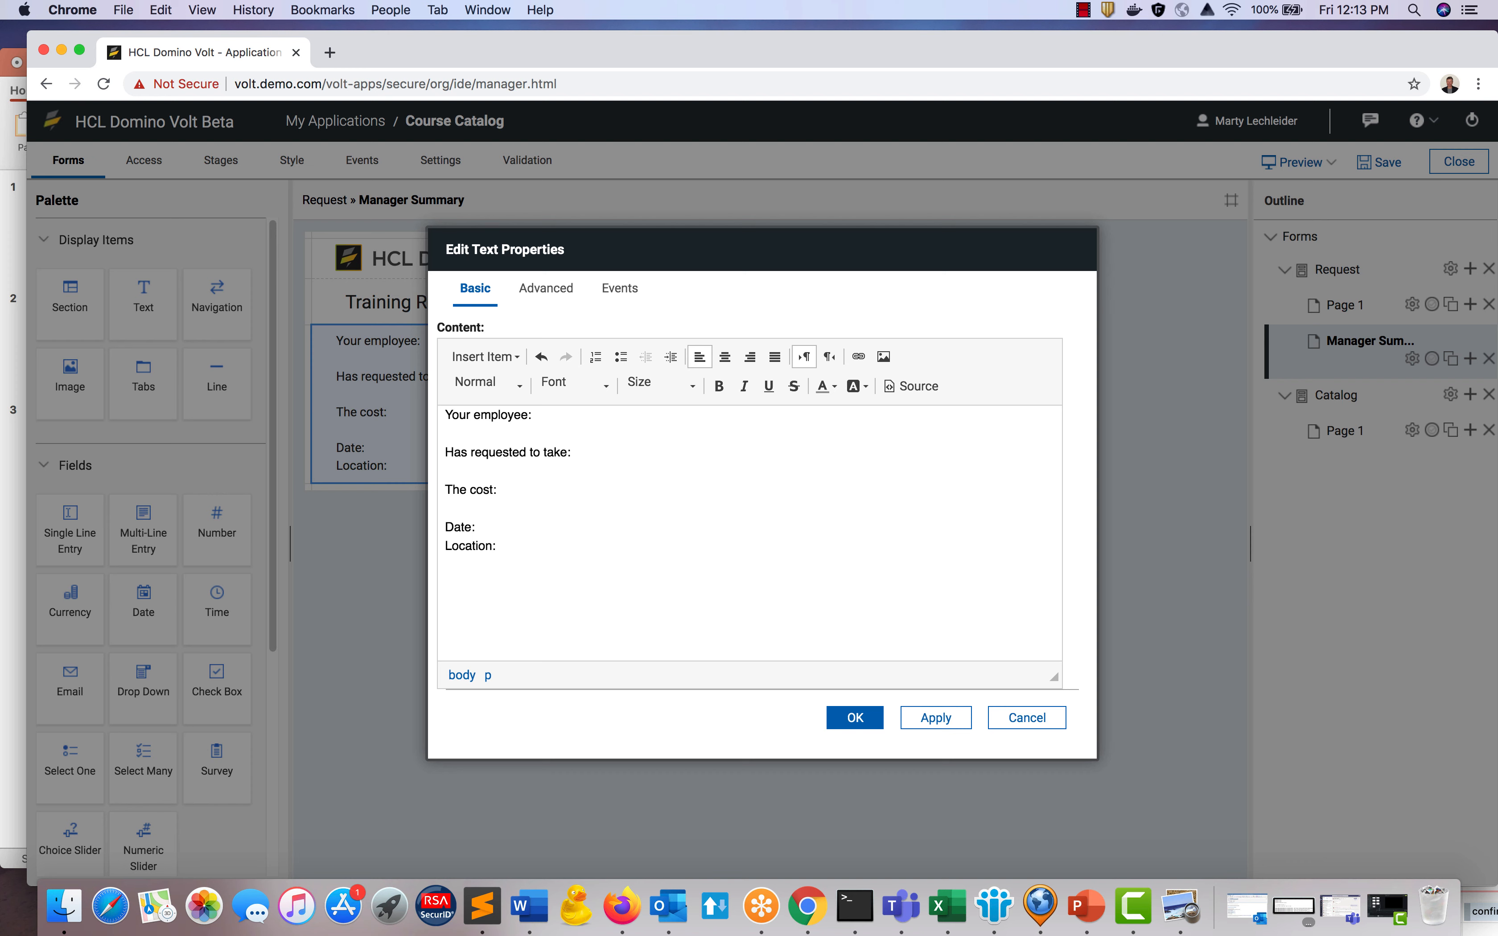
key("Return")
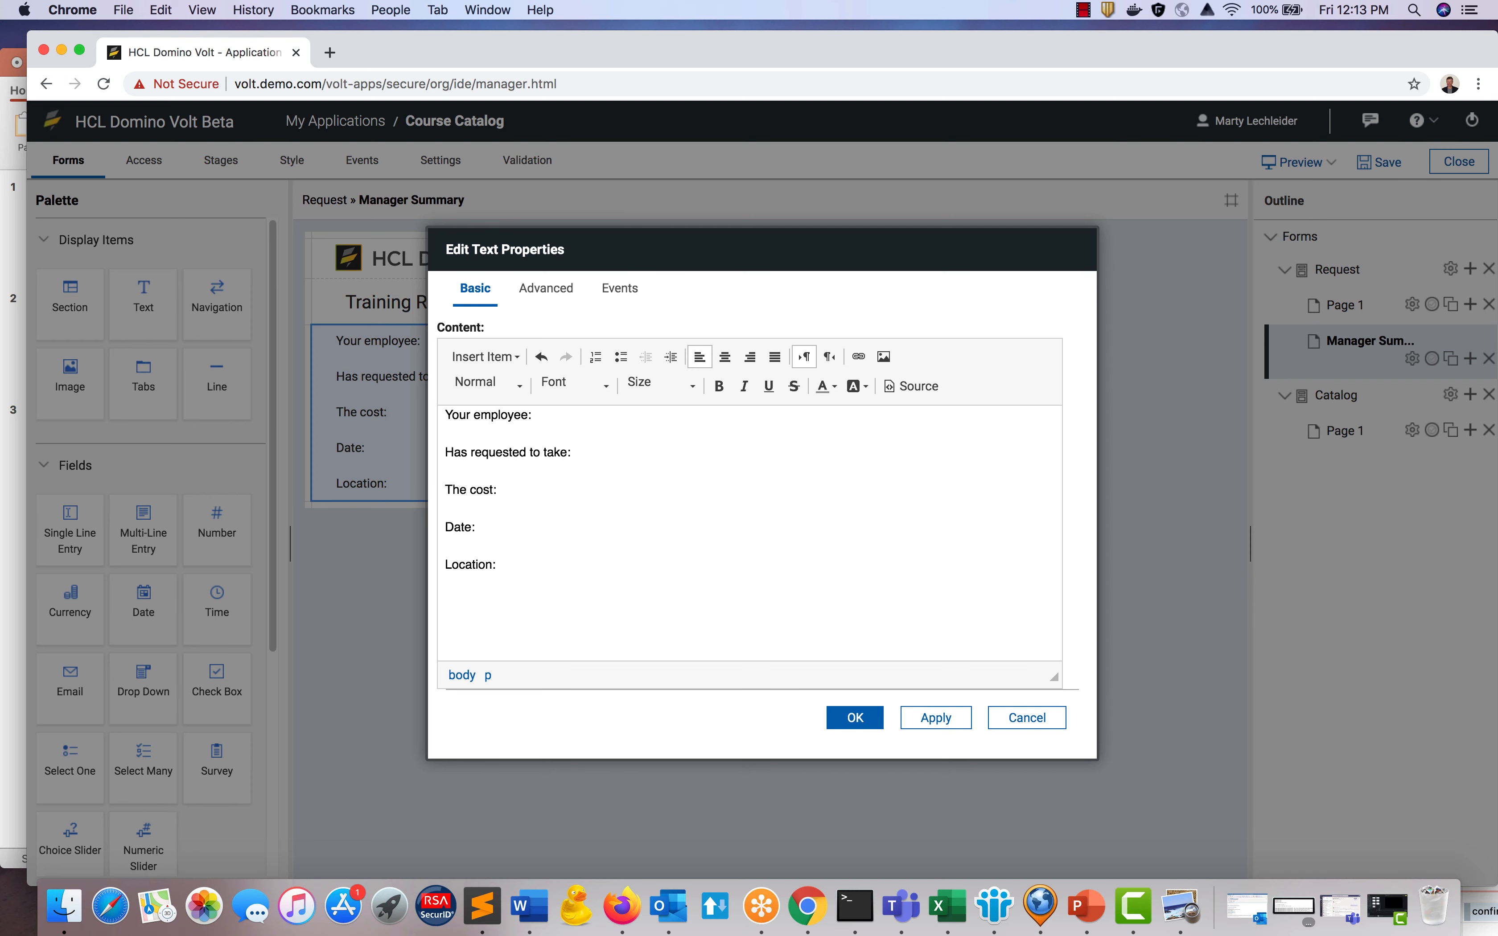
Insert the Name, Course Title and Cost fields from Page 1 after their summary labels.
left_click(518, 359)
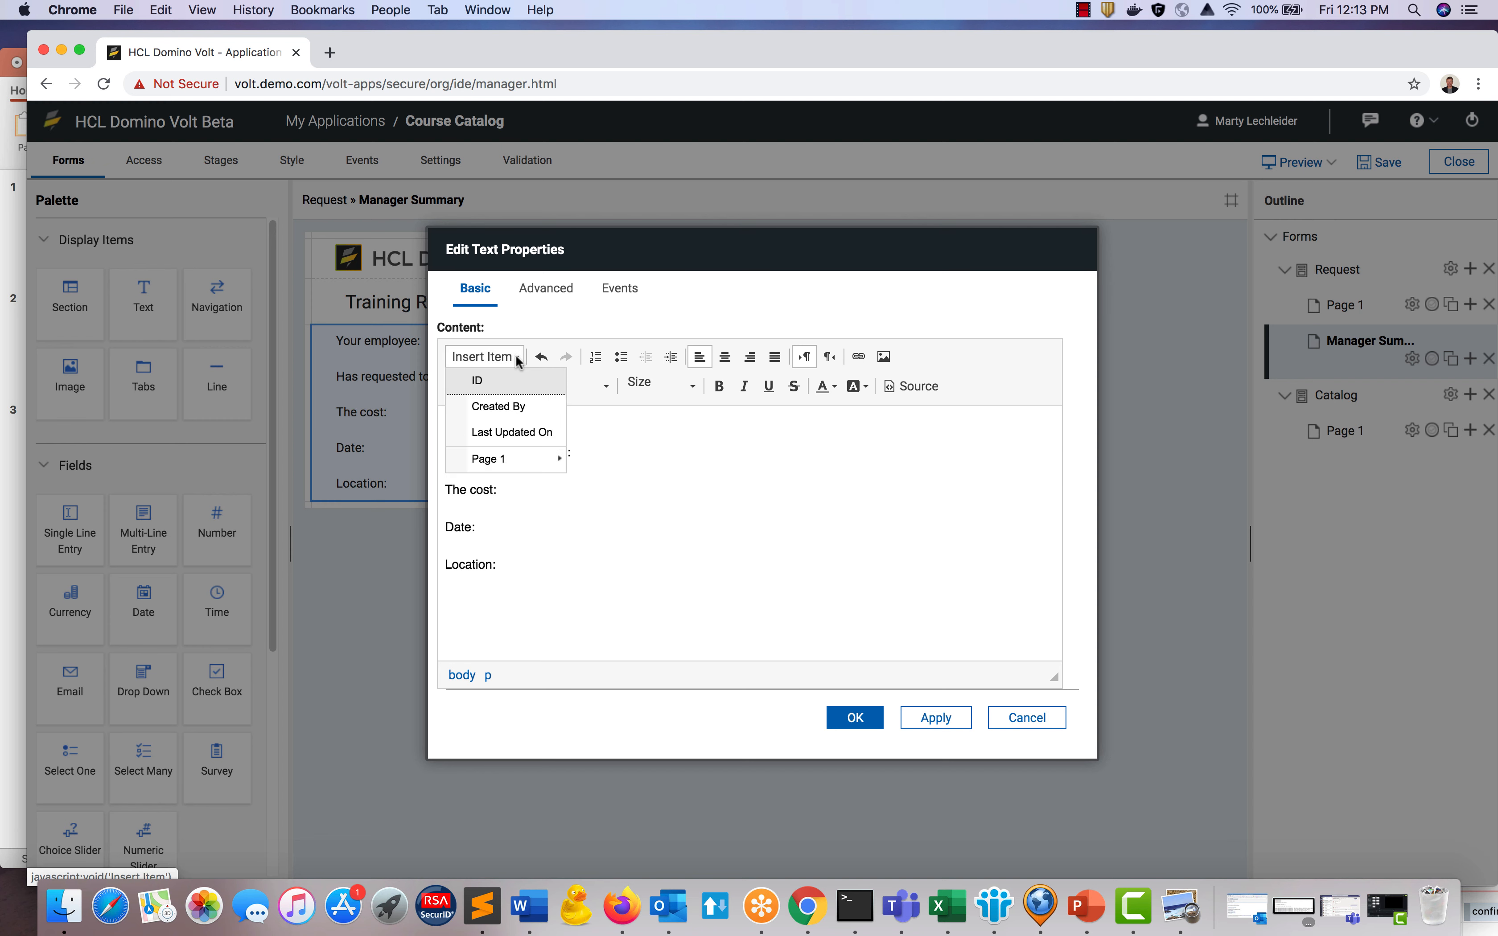
mouse_move(498, 465)
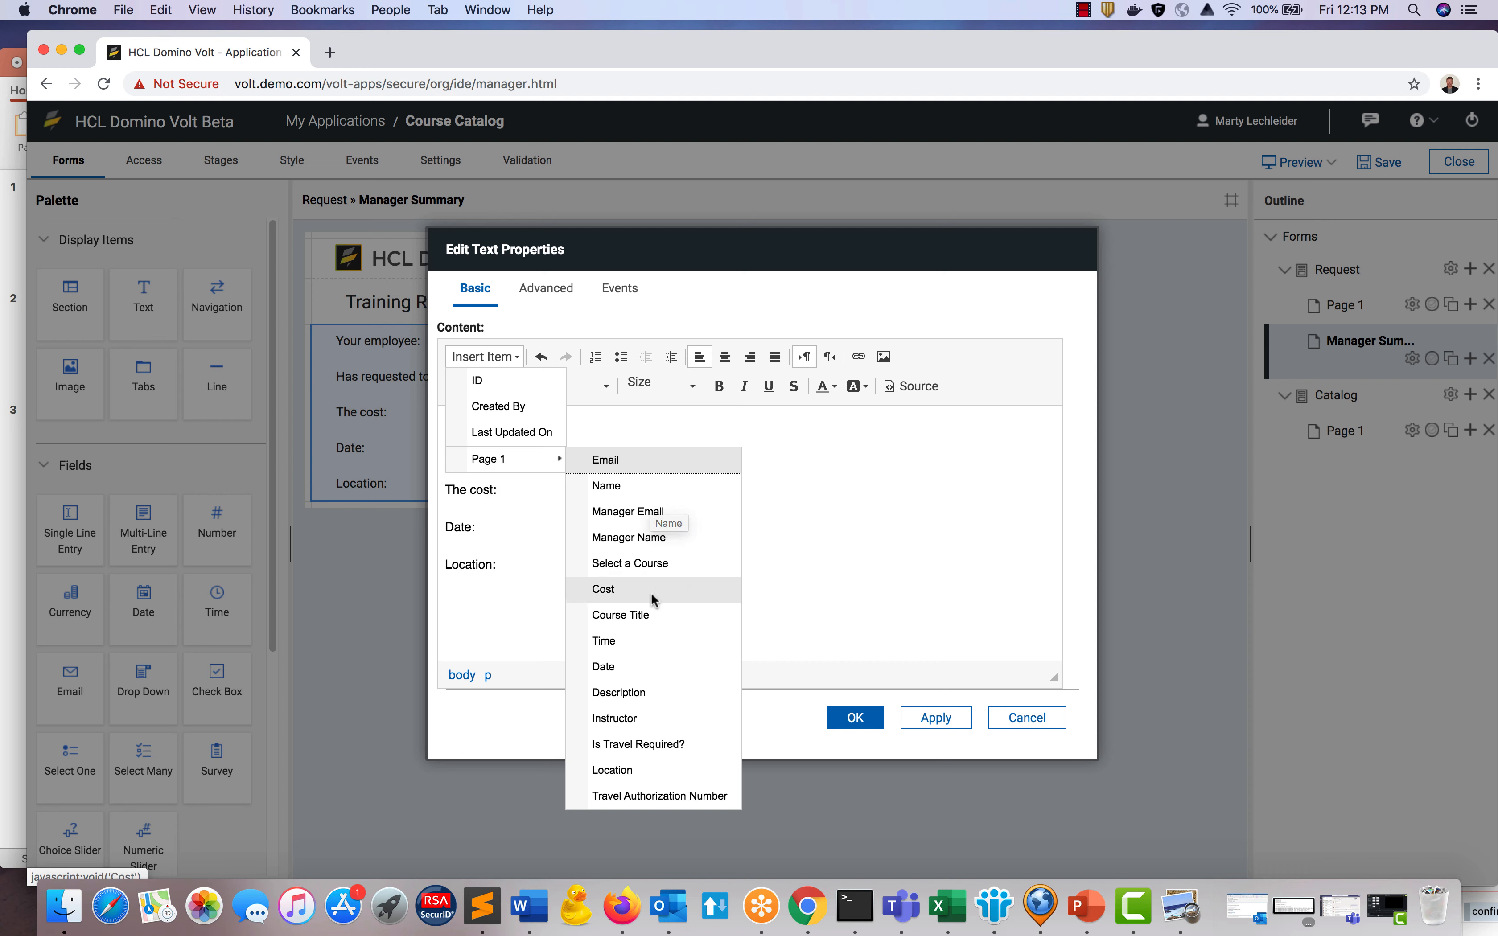
left_click(636, 489)
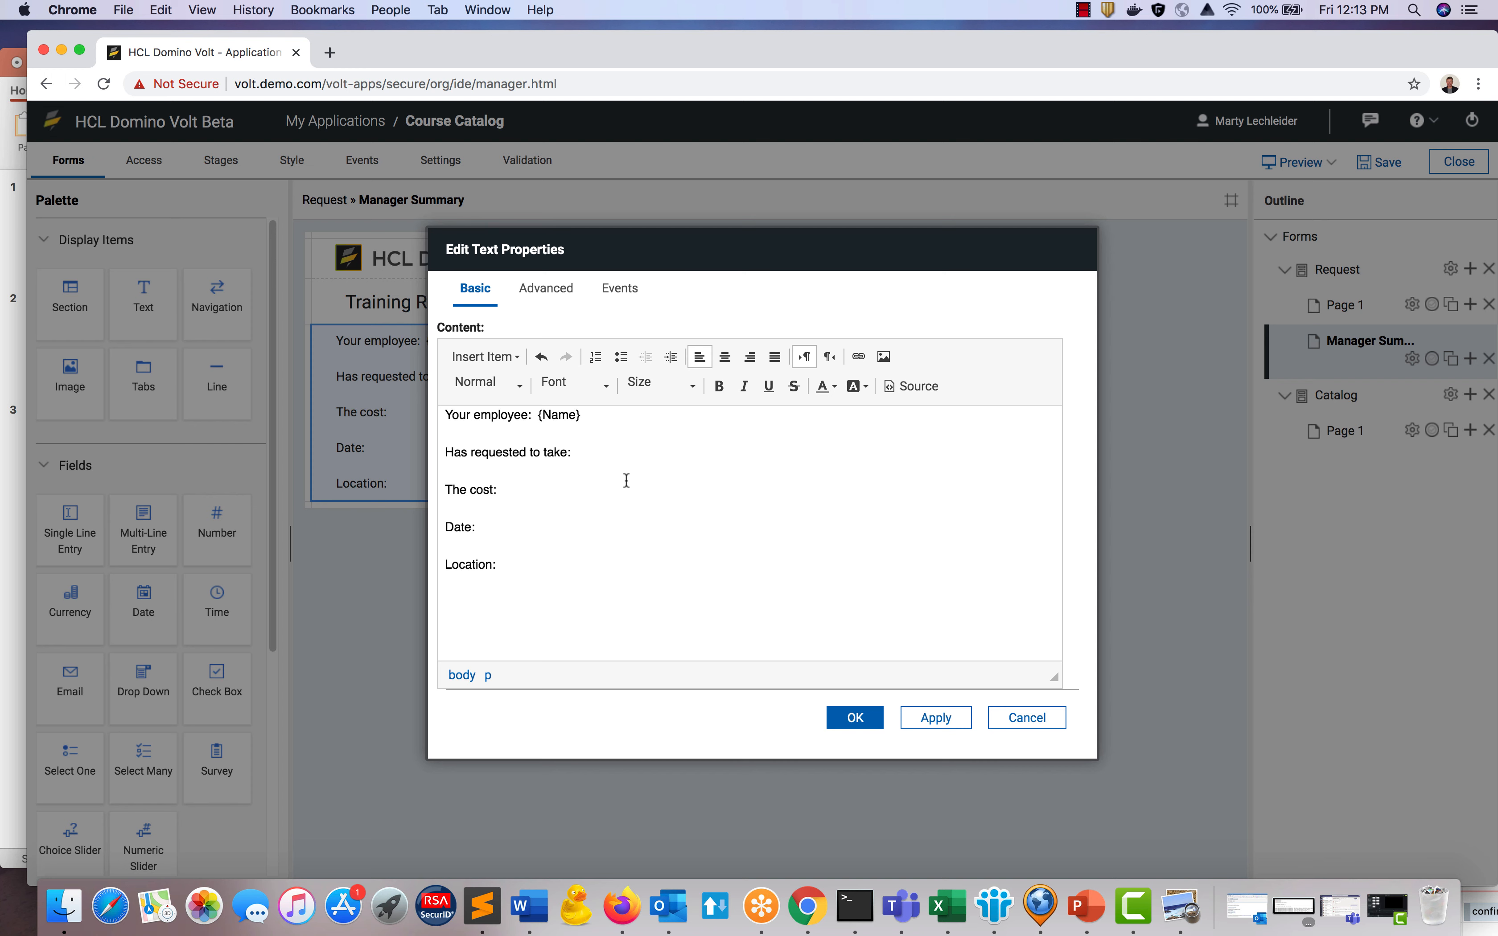
left_click(513, 362)
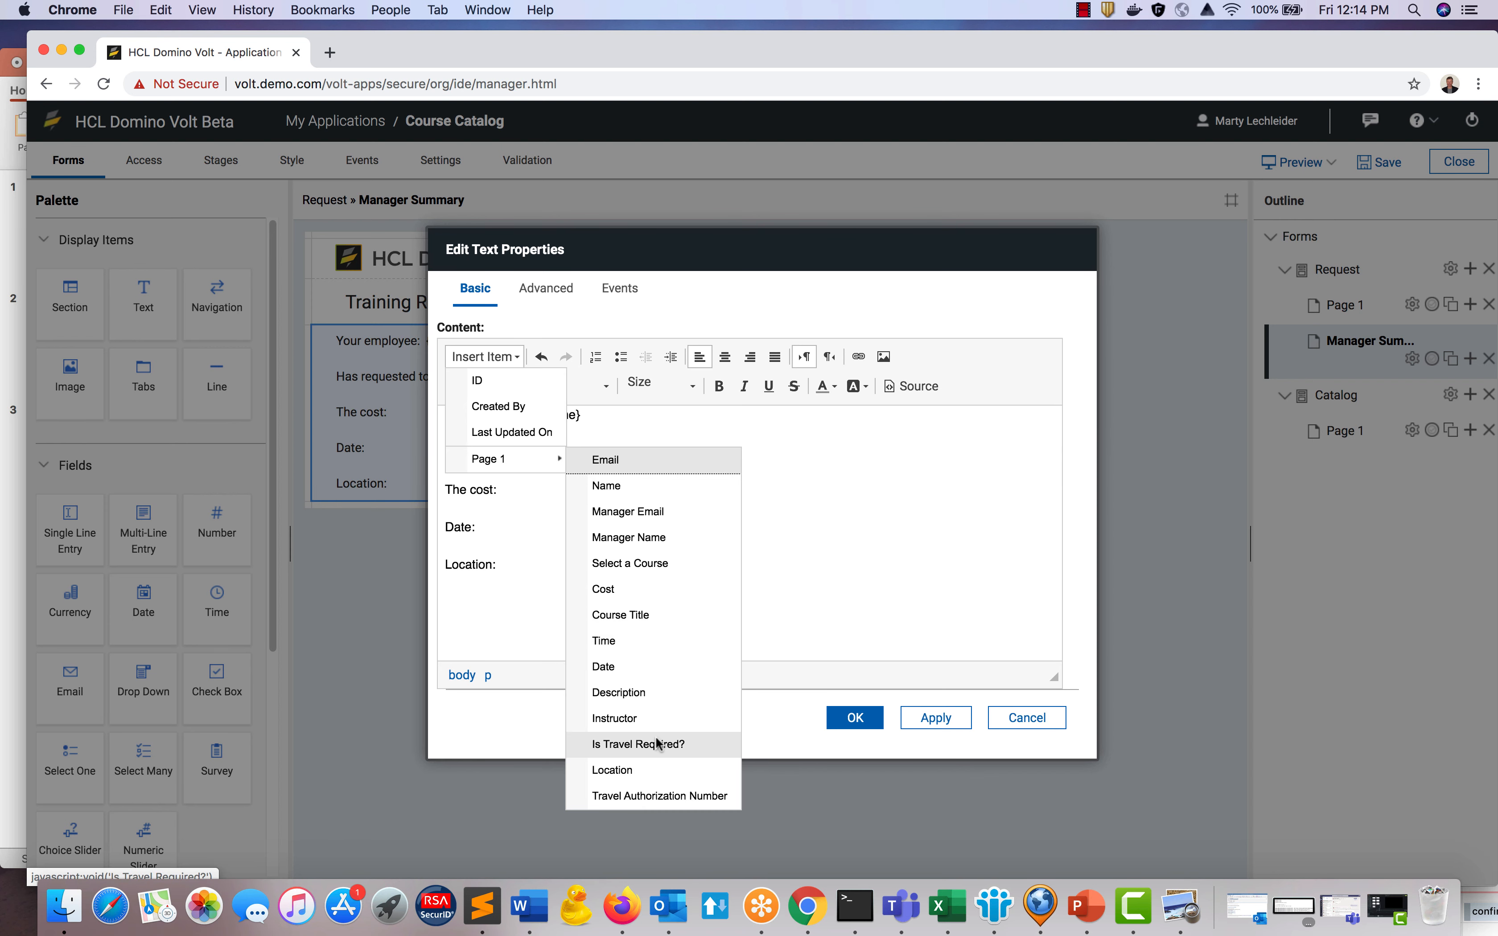
left_click(650, 617)
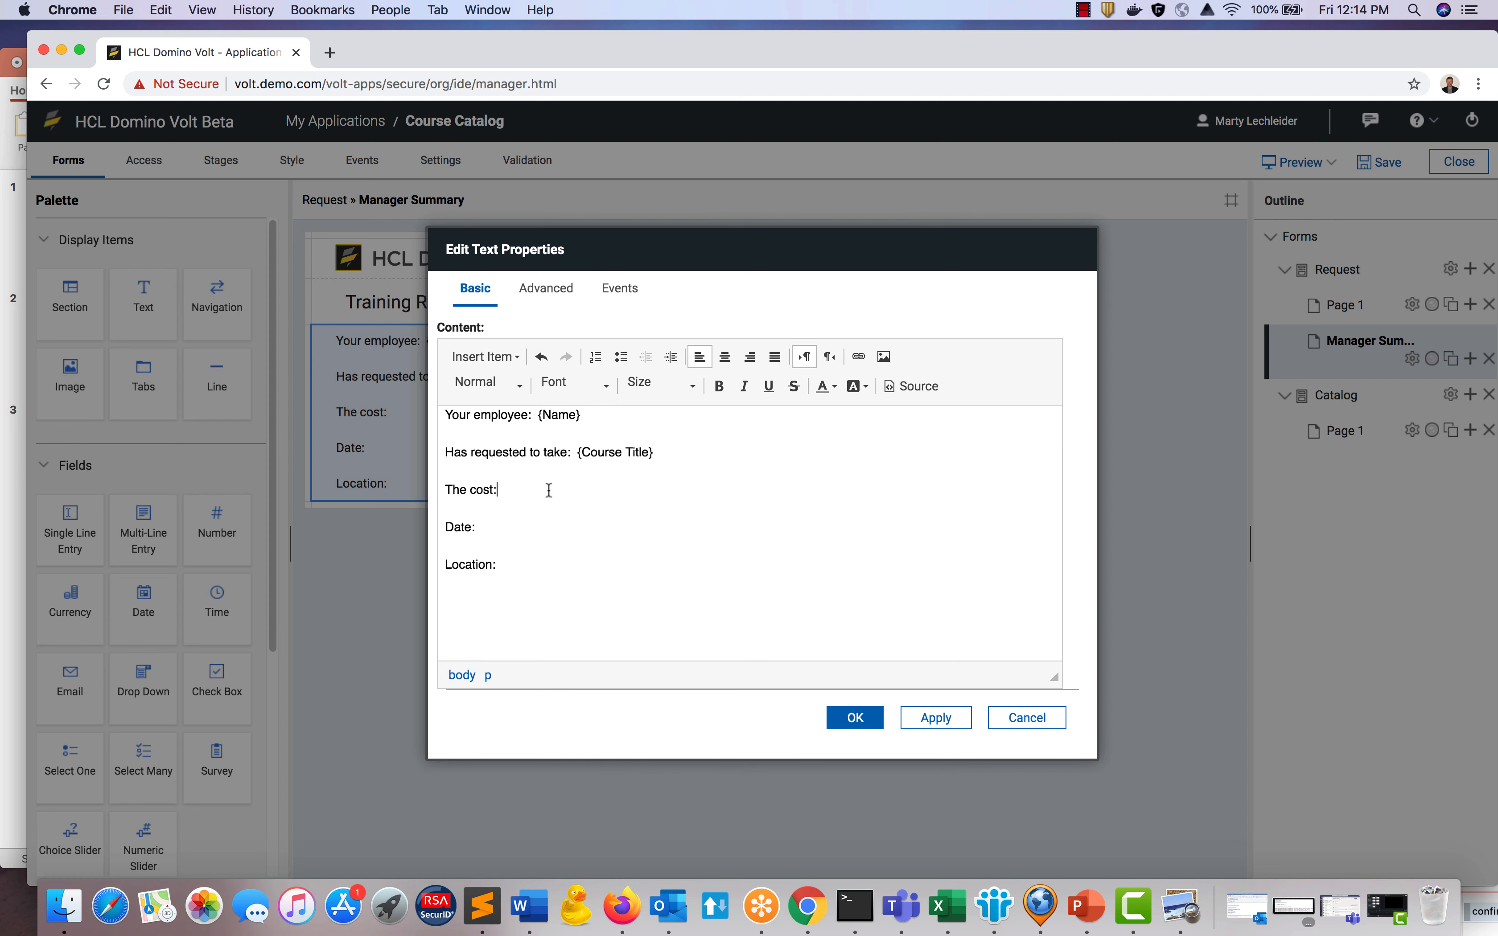
left_click(500, 359)
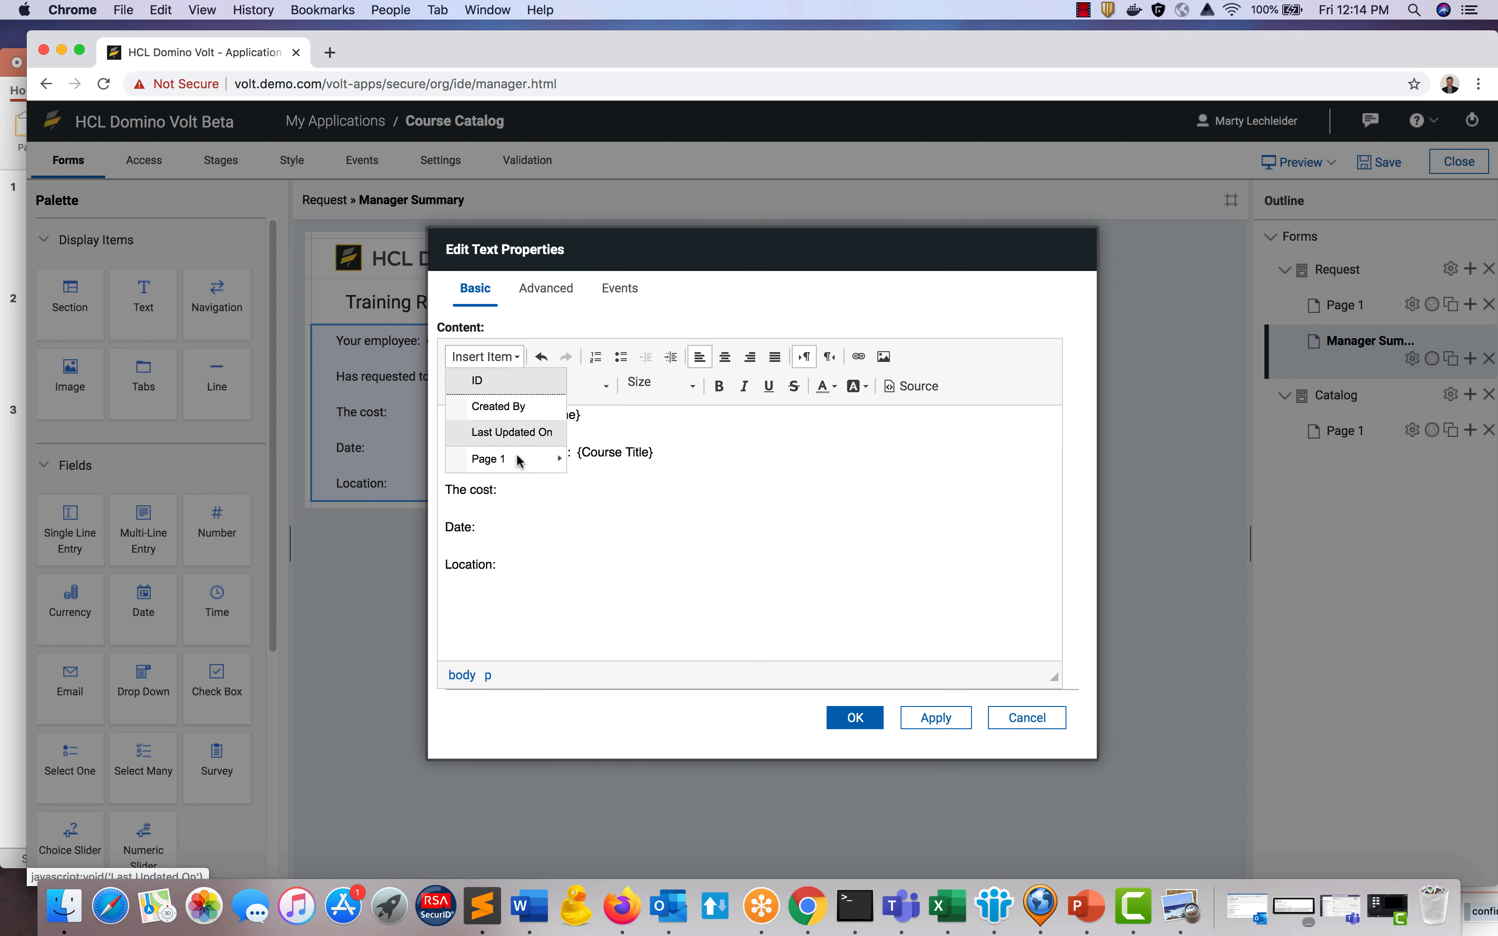
mouse_move(519, 458)
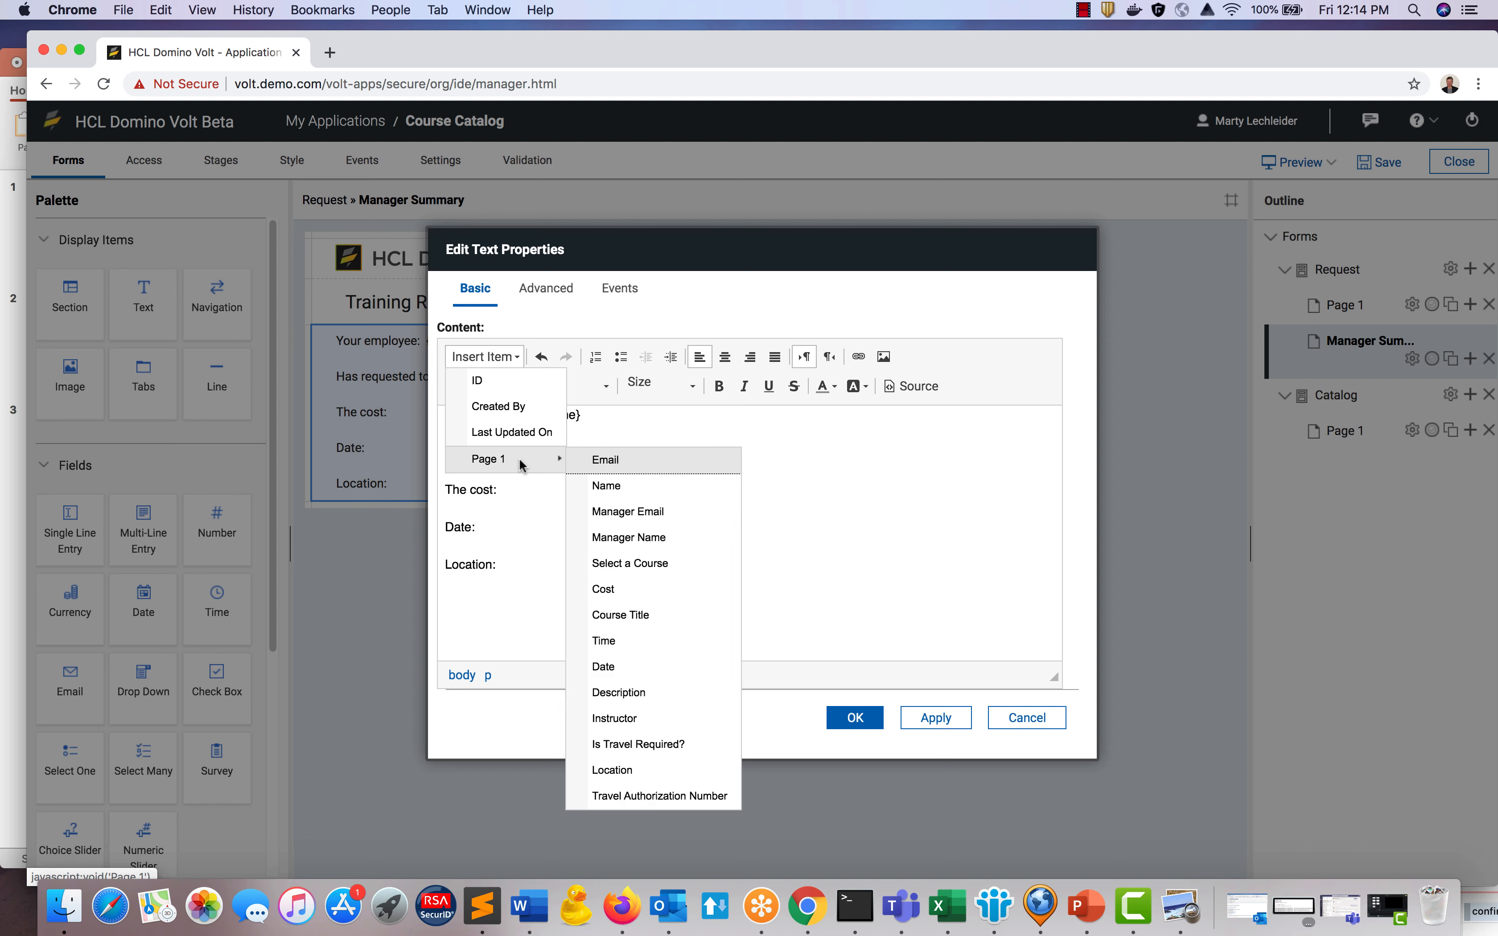
left_click(653, 593)
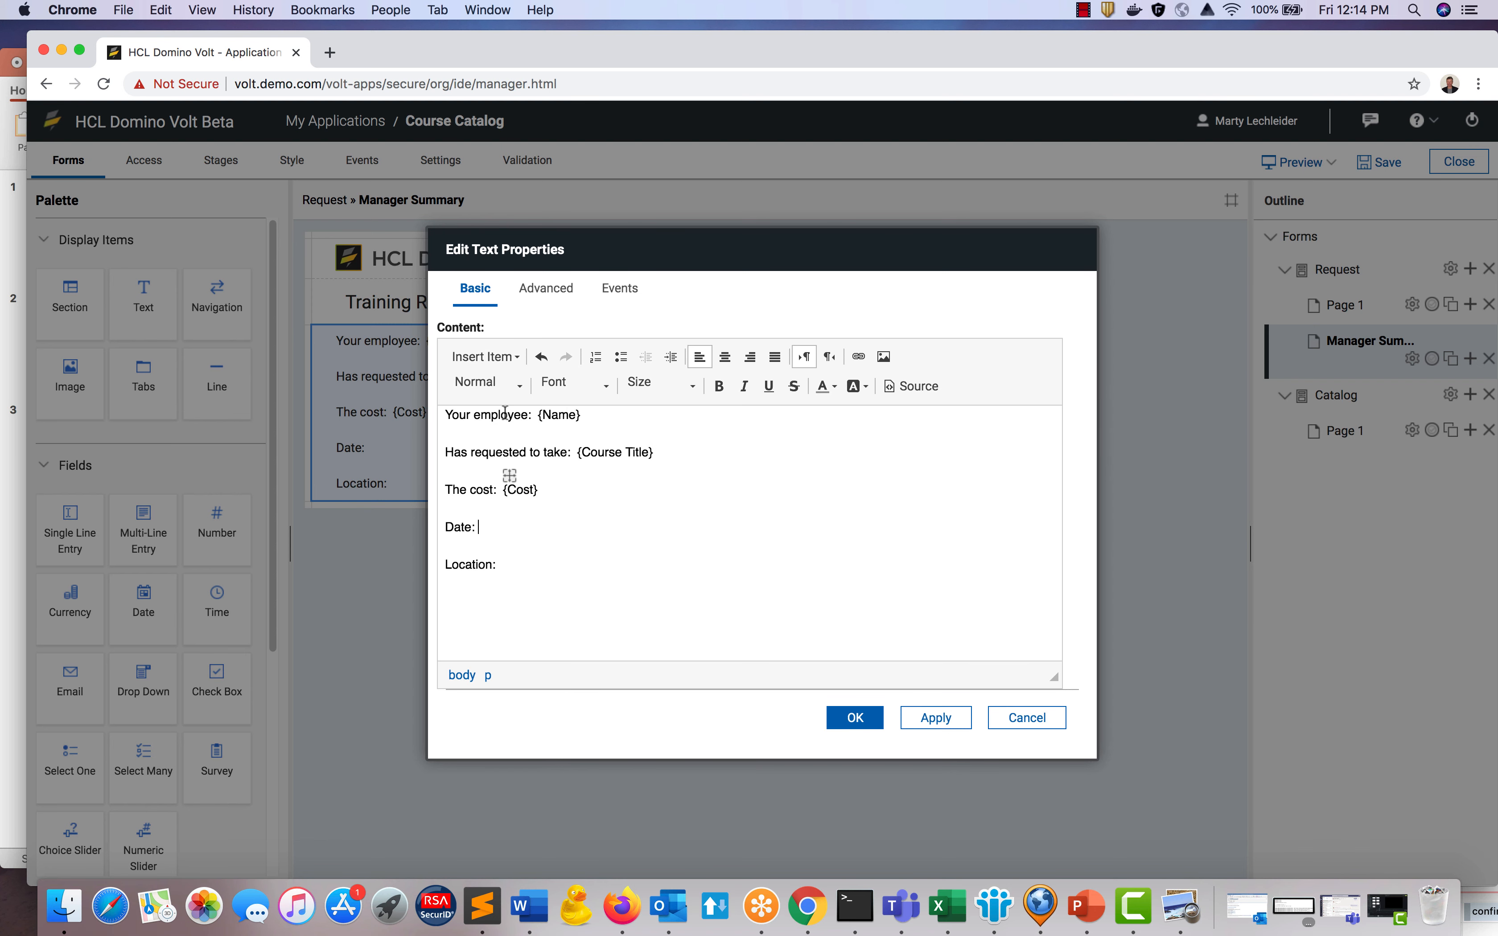
Insert the Date and Location fields after their labels and confirm the summary text.
left_click(510, 359)
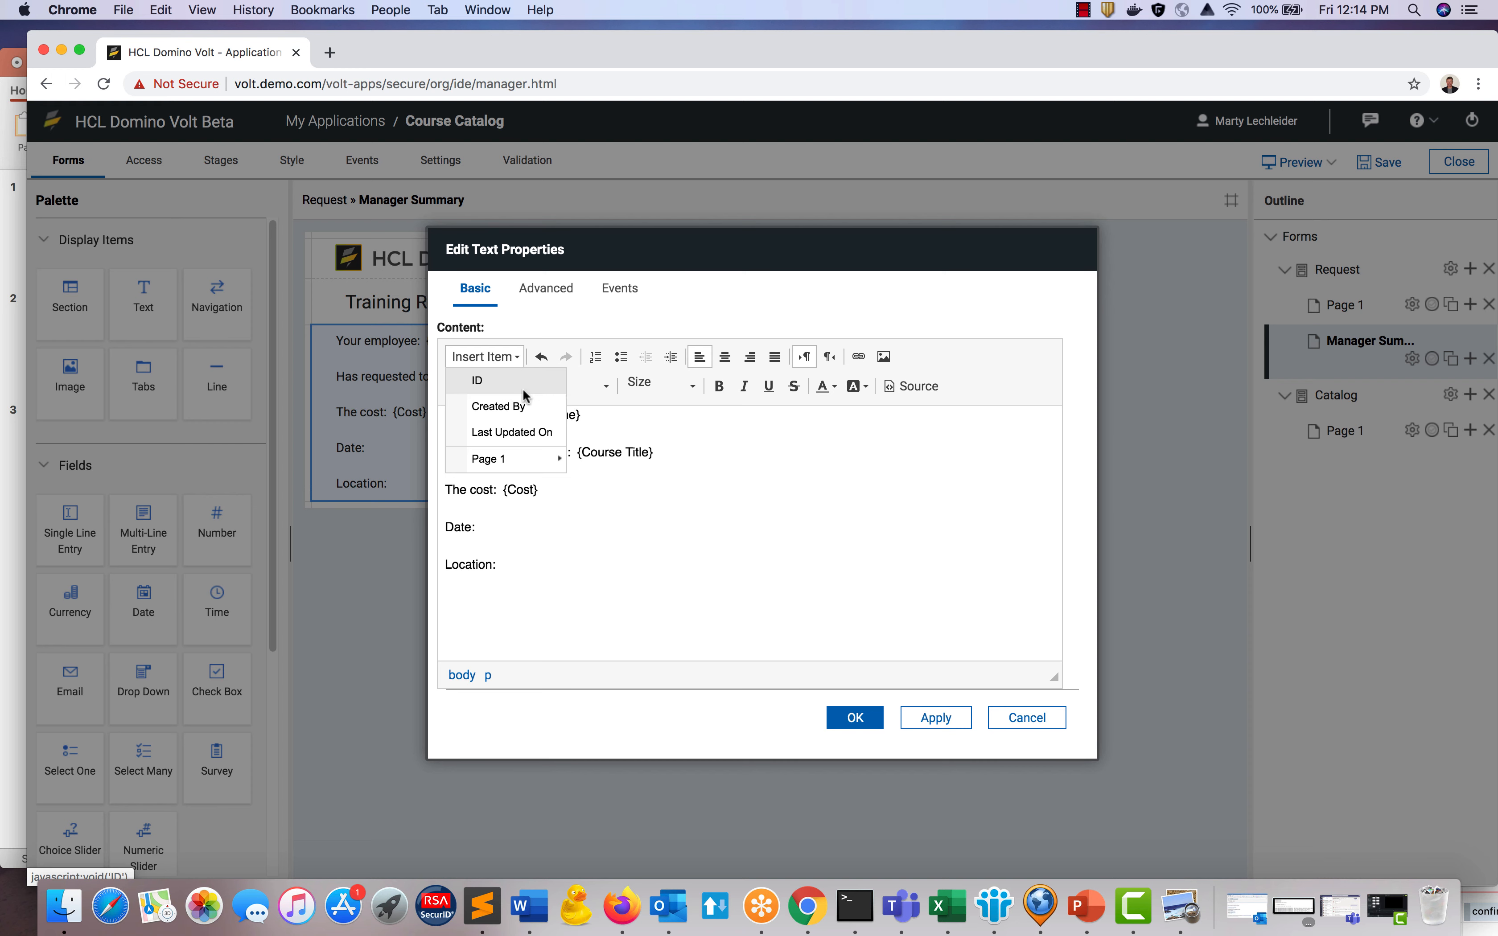
mouse_move(532, 459)
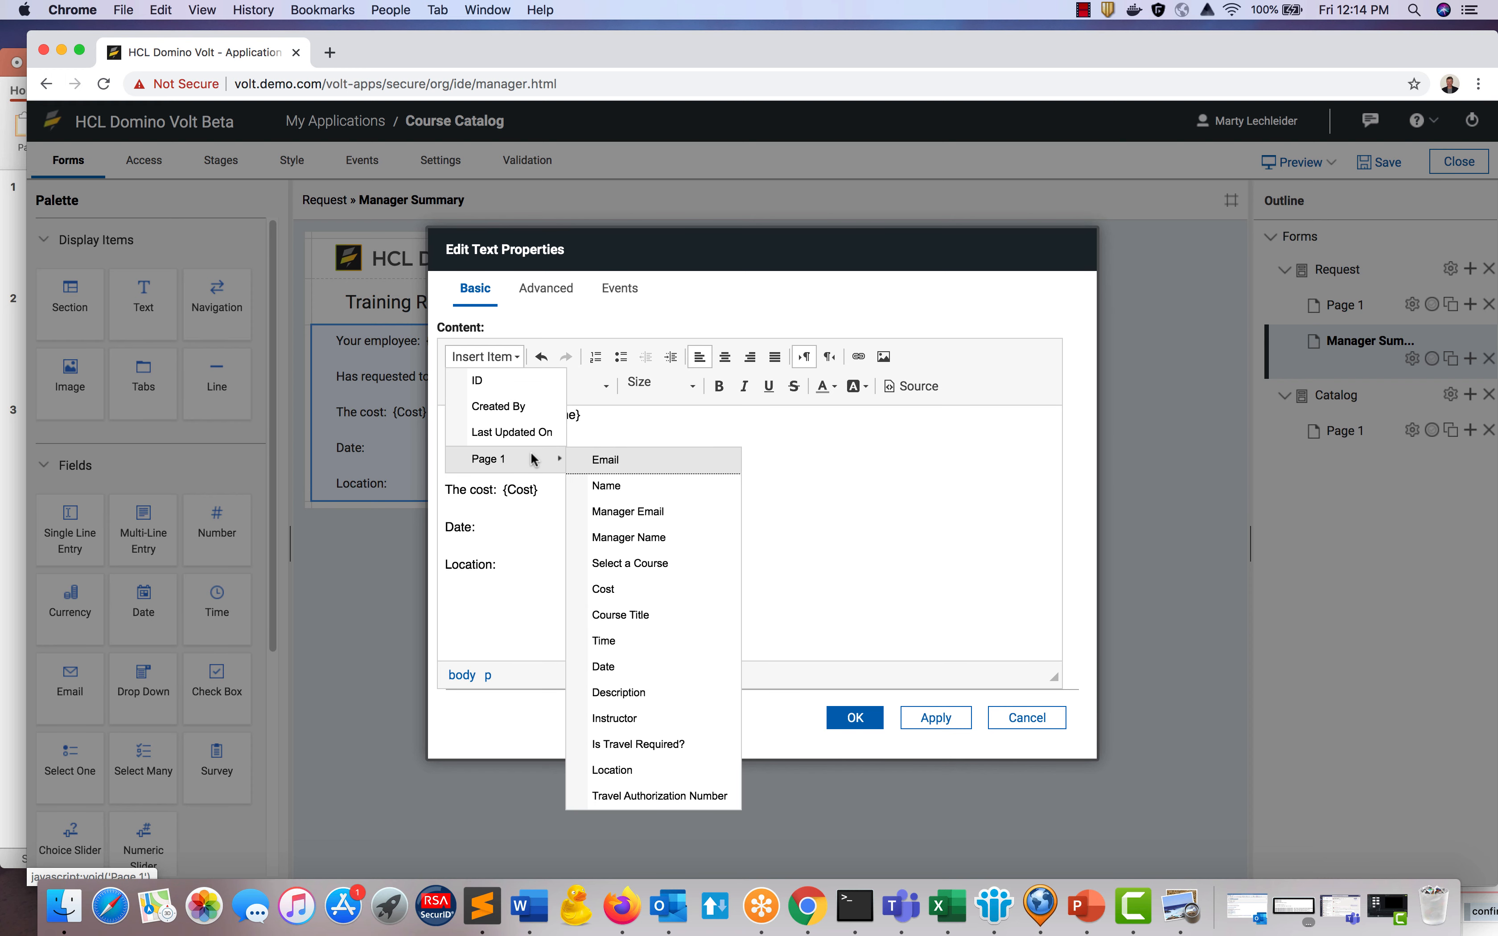
left_click(625, 666)
left_click(542, 568)
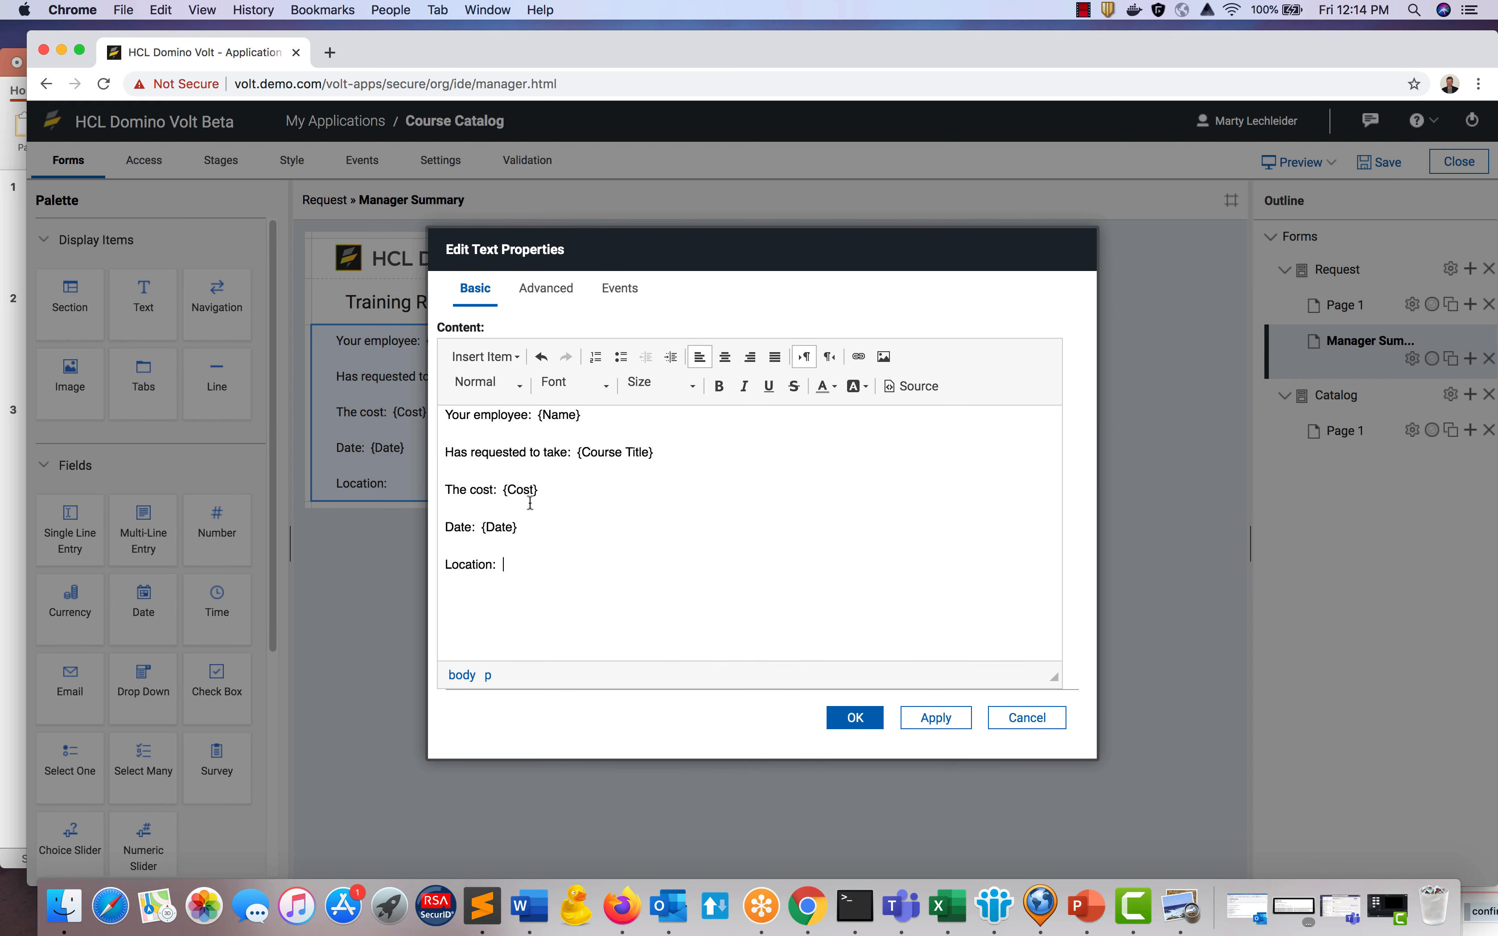
left_click(517, 357)
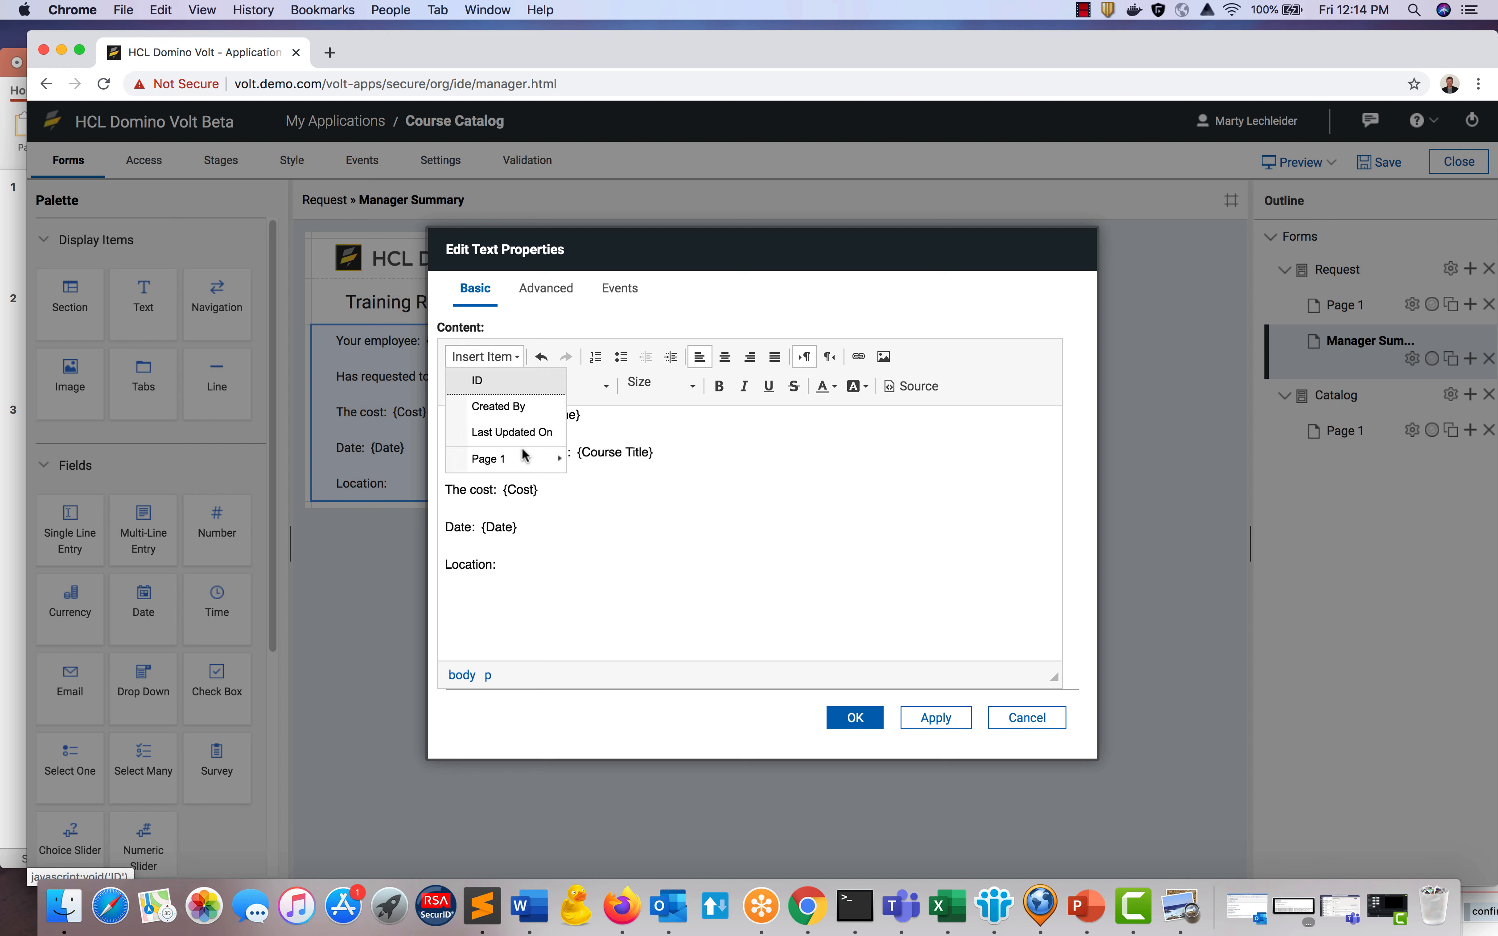
mouse_move(523, 459)
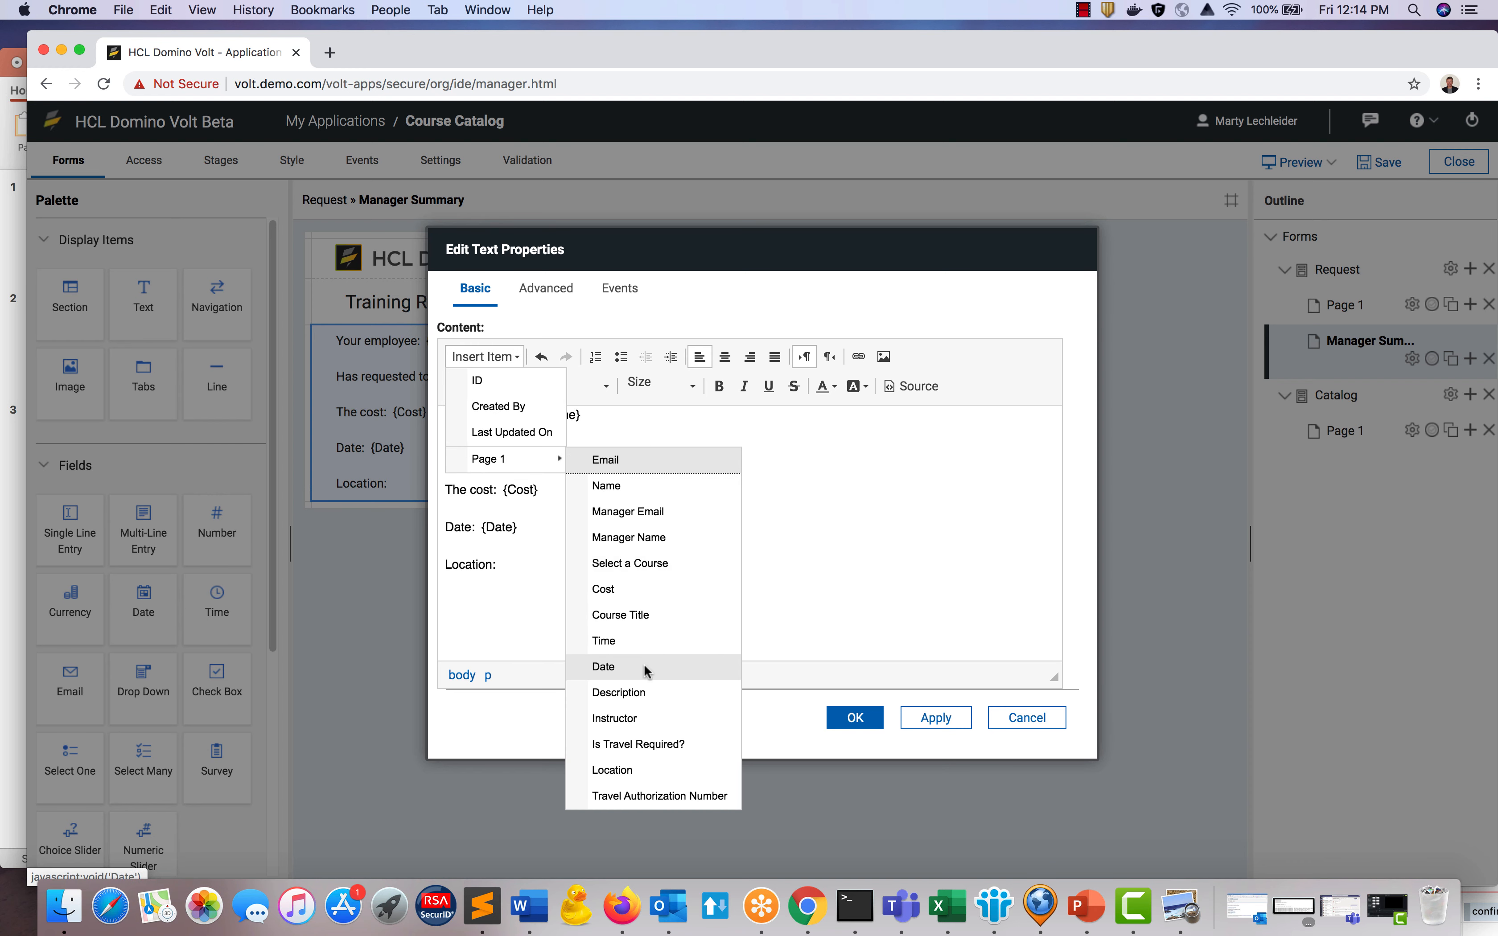
left_click(639, 770)
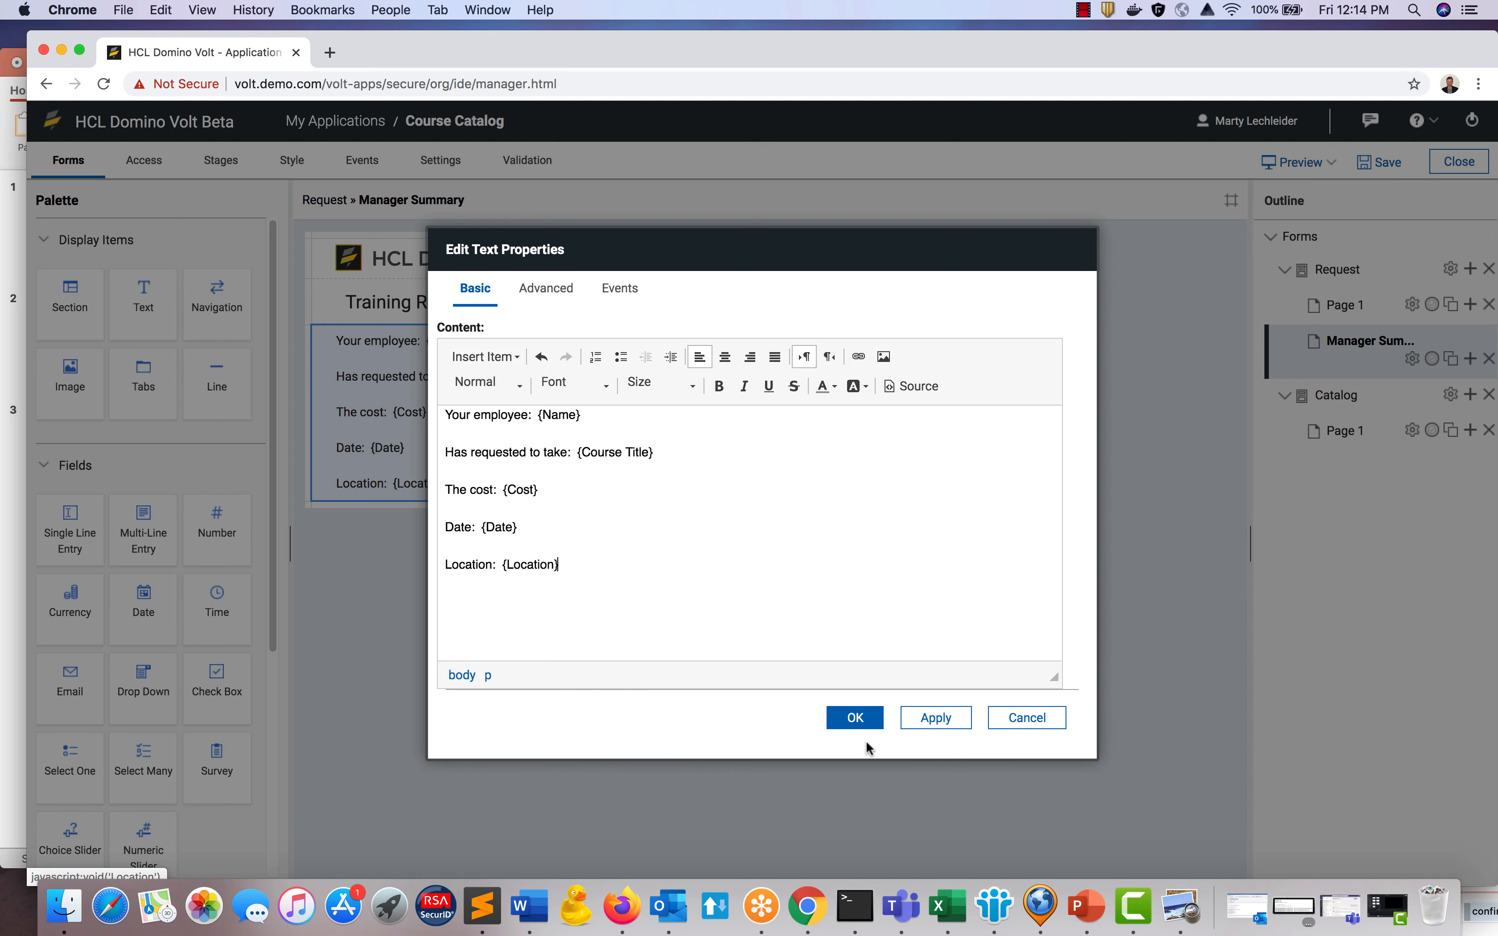
left_click(855, 717)
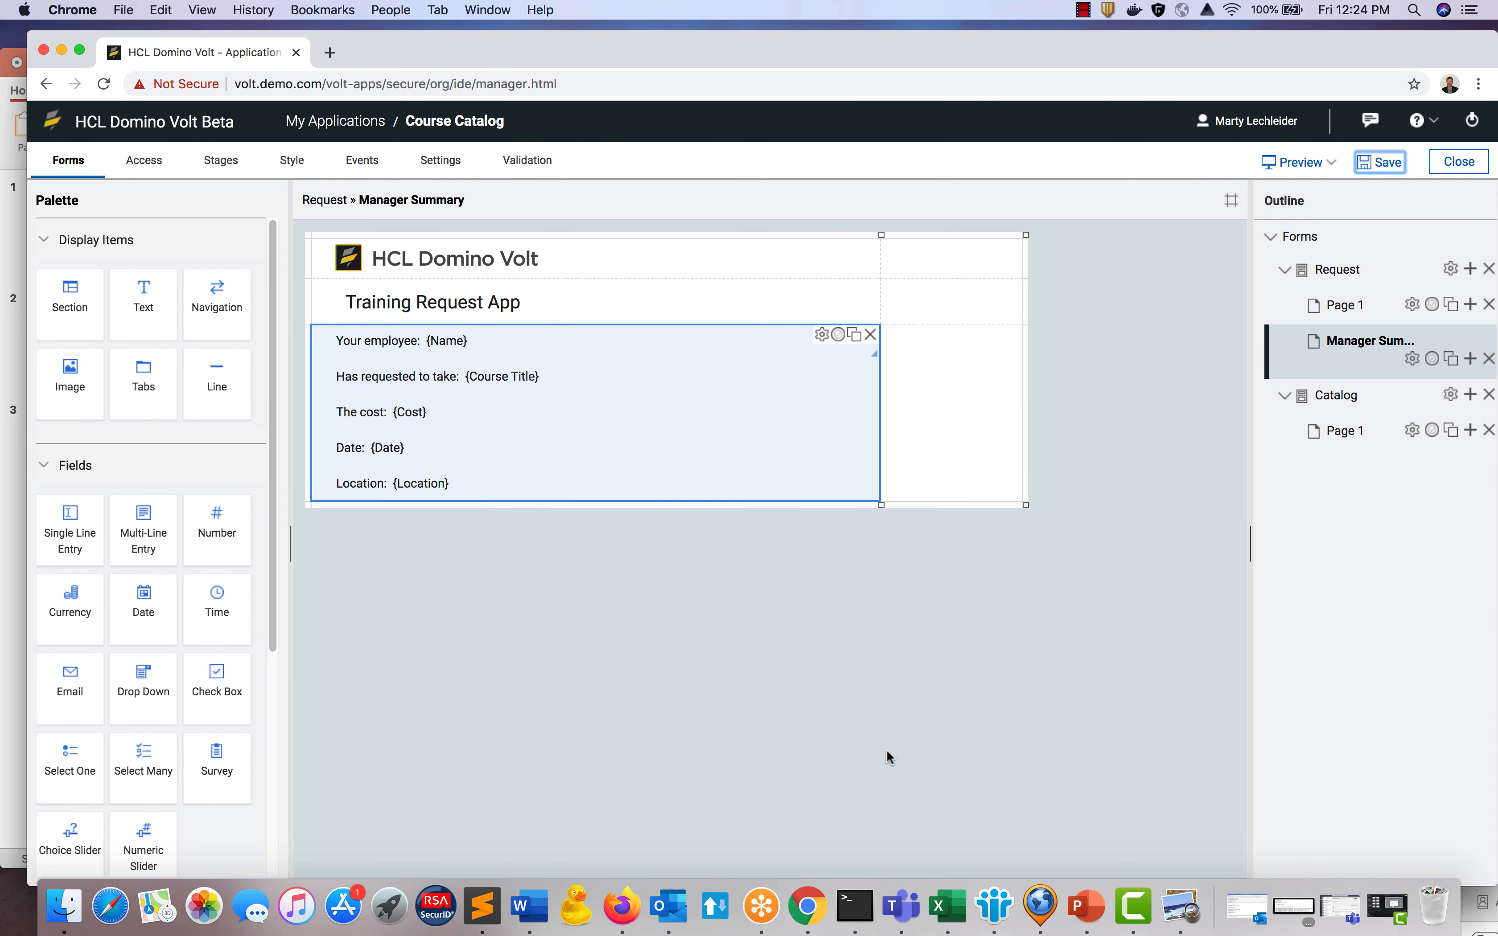
Add a text block below the summary reading 'Travel is not required'.
left_click_drag(143, 300, 458, 544)
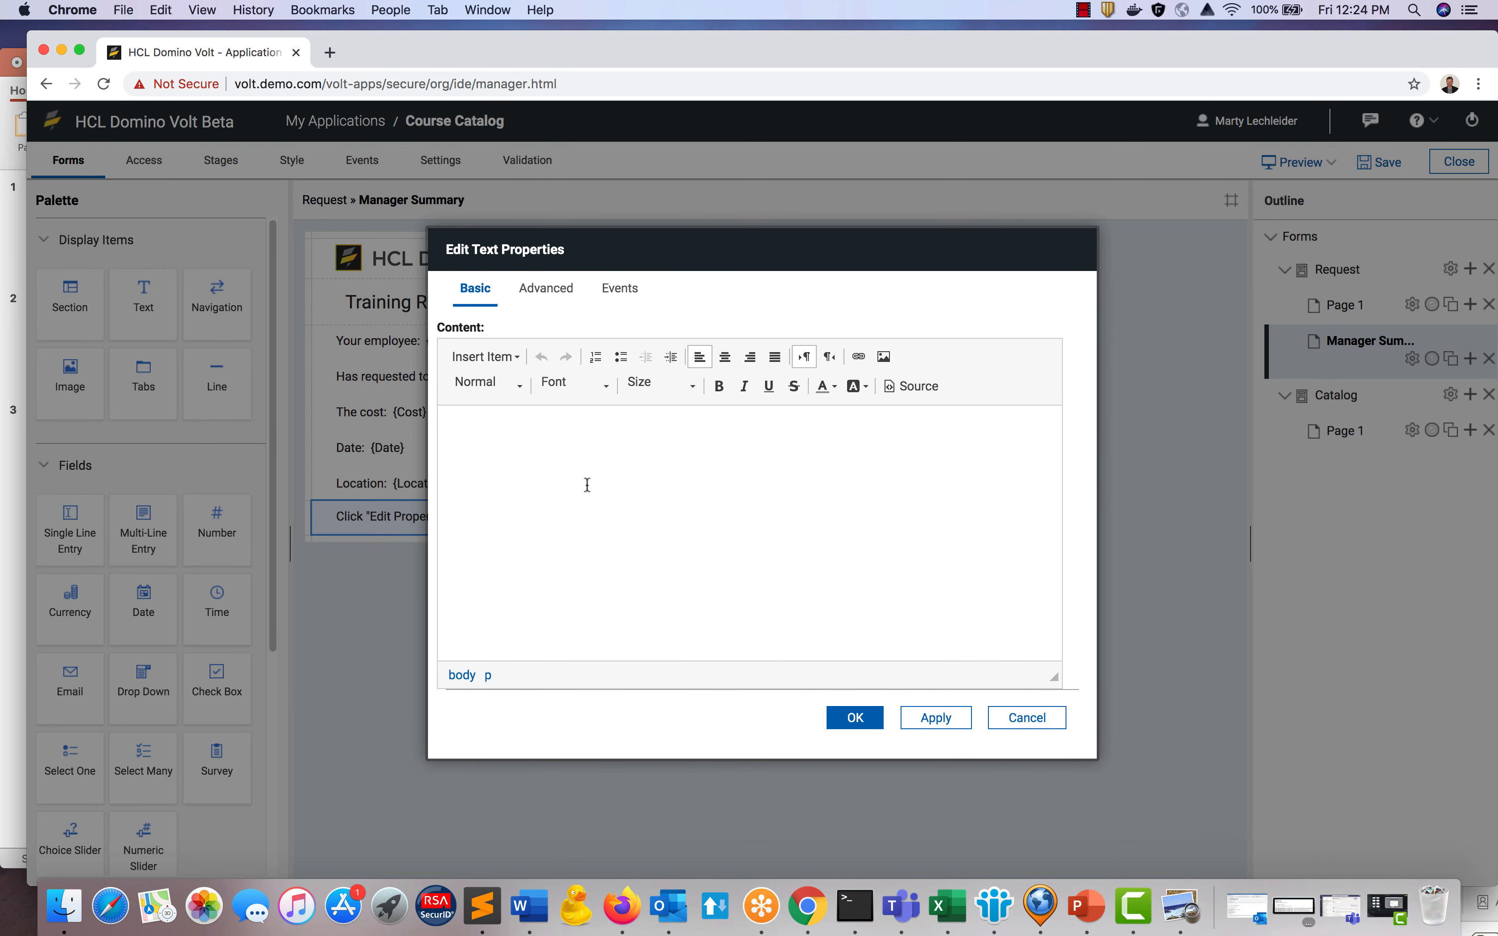
type("TRavel")
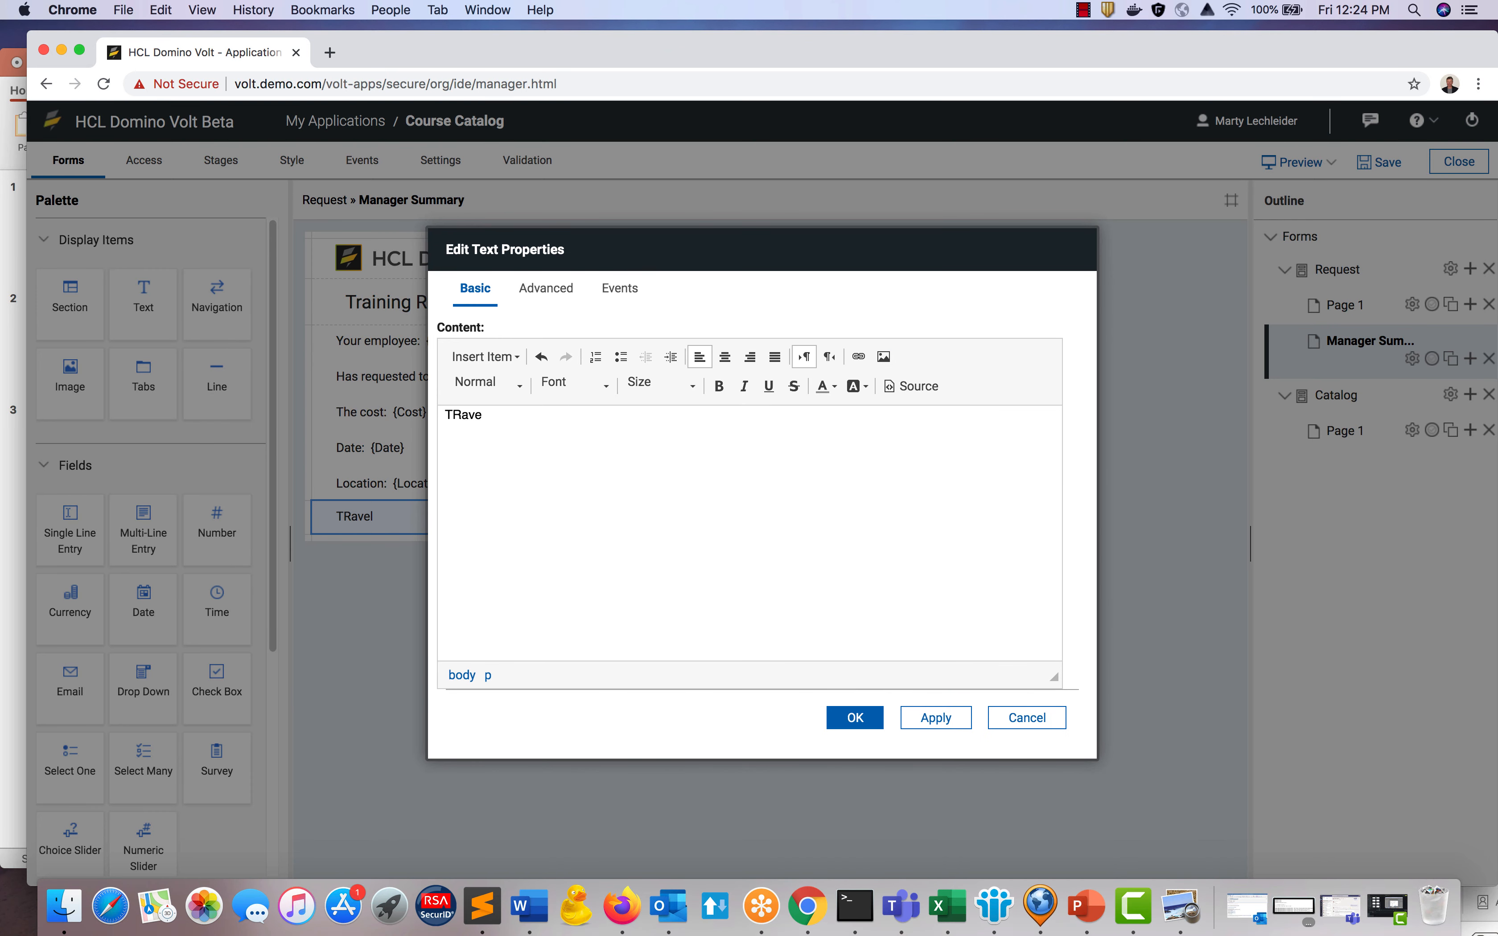
key("BackSpace")
key("BackSpace")
type("ravel is not required")
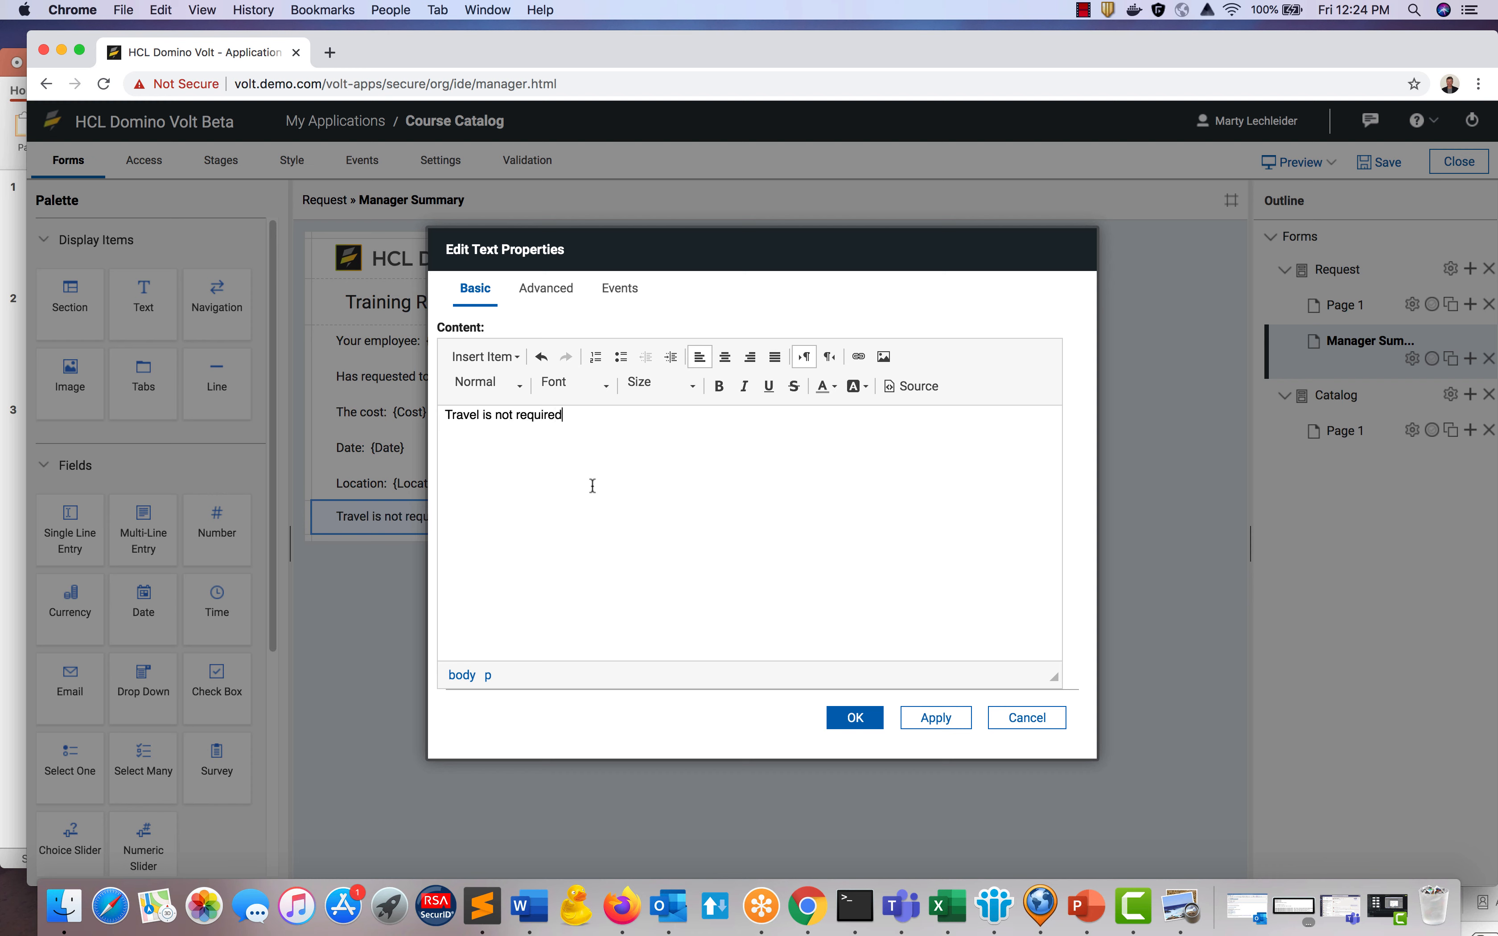
left_click(854, 719)
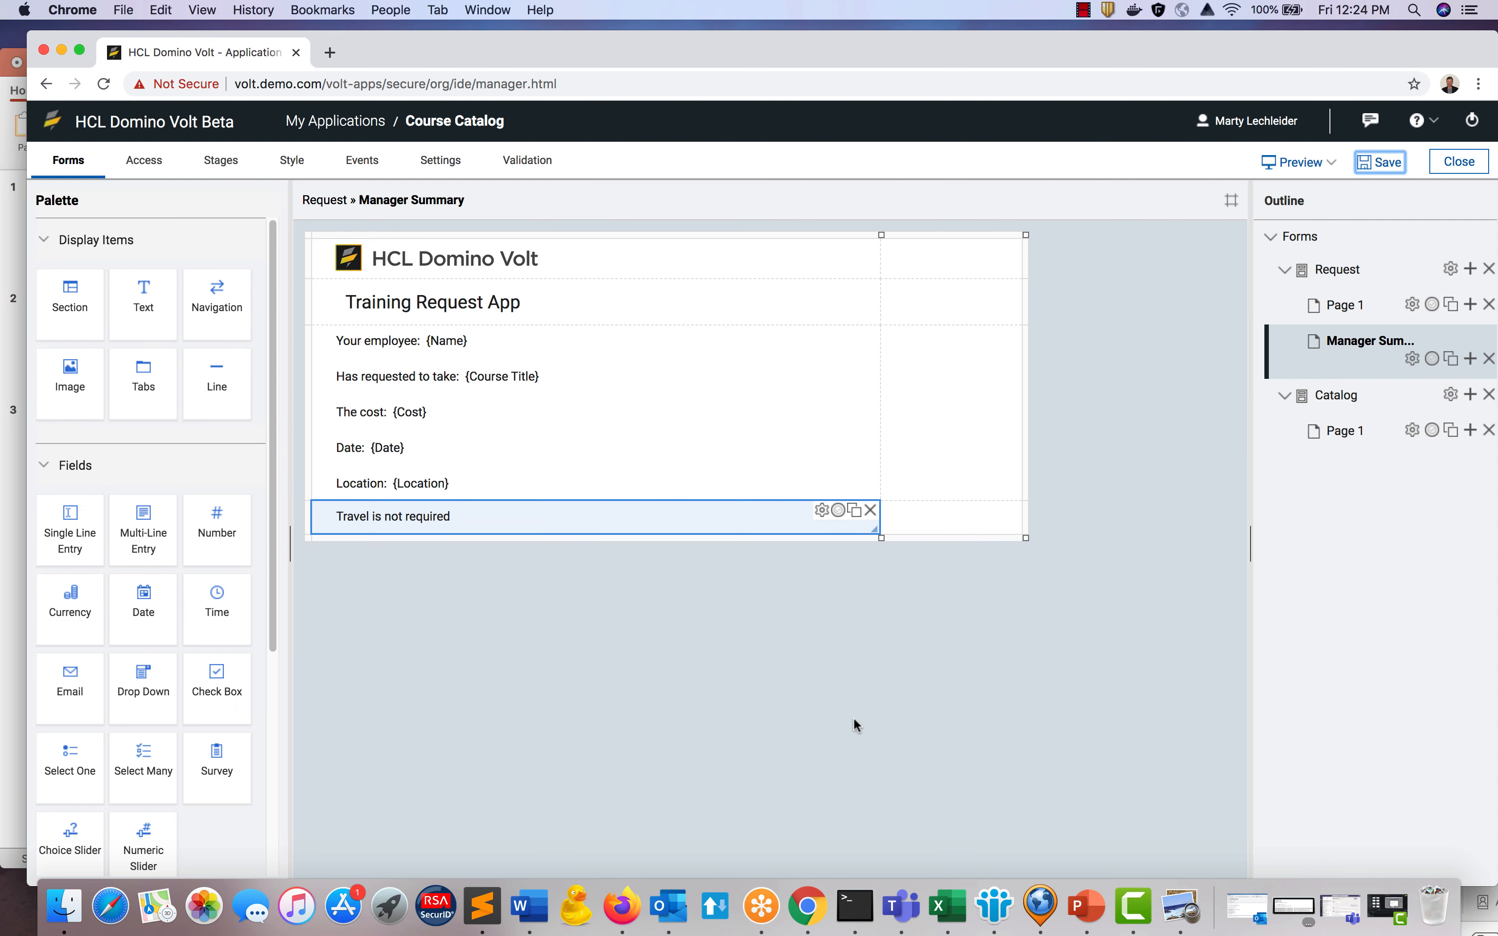
Duplicate that block and replace the copy with the pasted travel-required sentence as a plain paragraph.
left_click(853, 514)
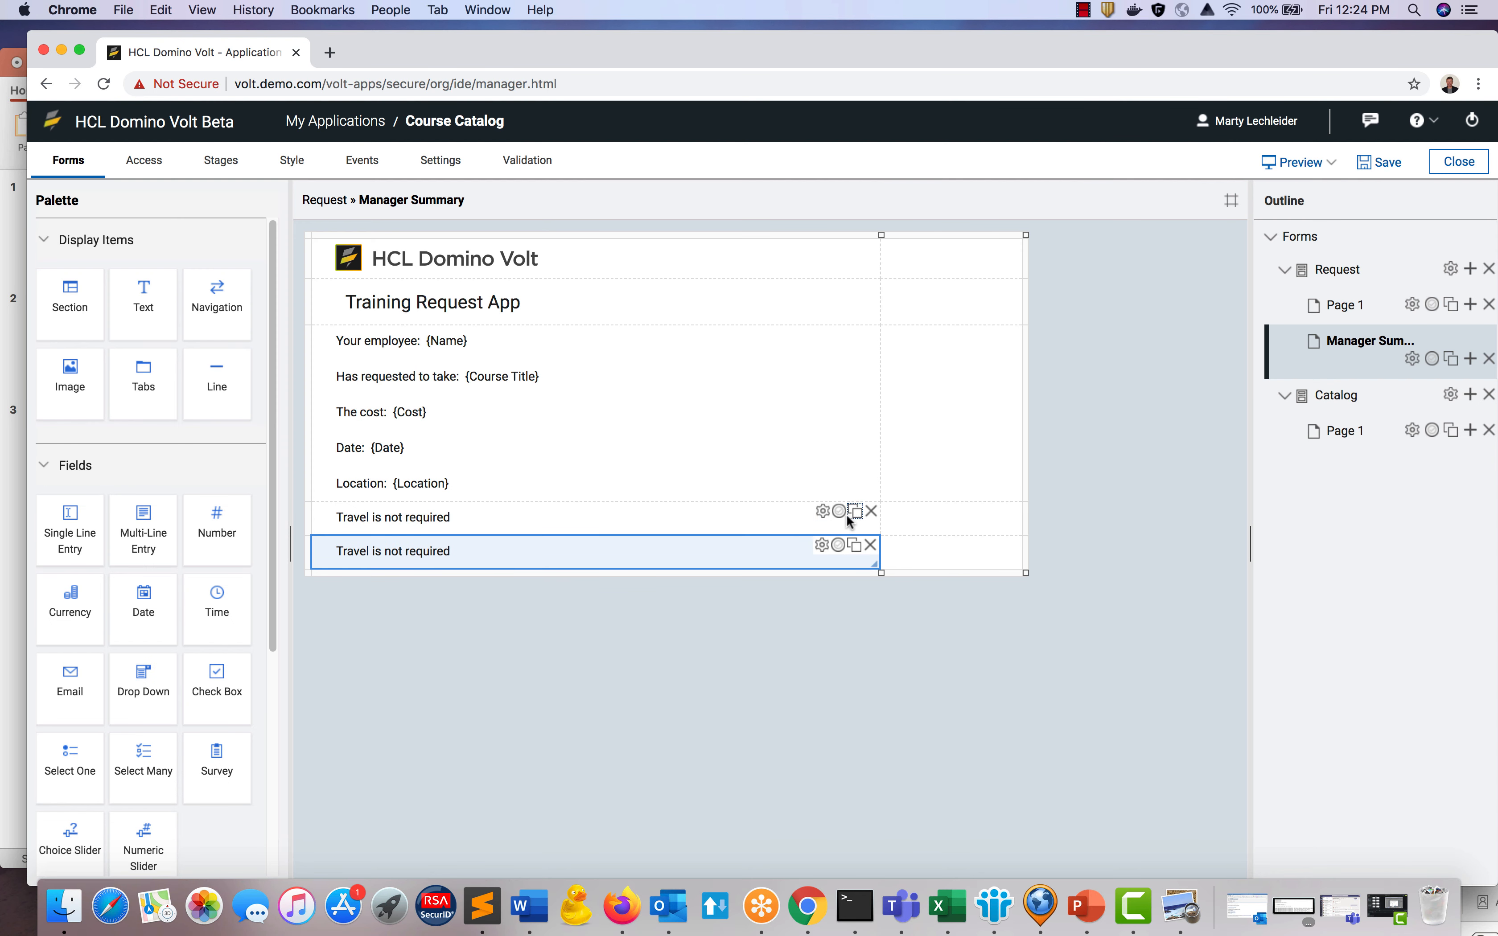
left_click(820, 546)
left_click_drag(592, 418, 467, 399)
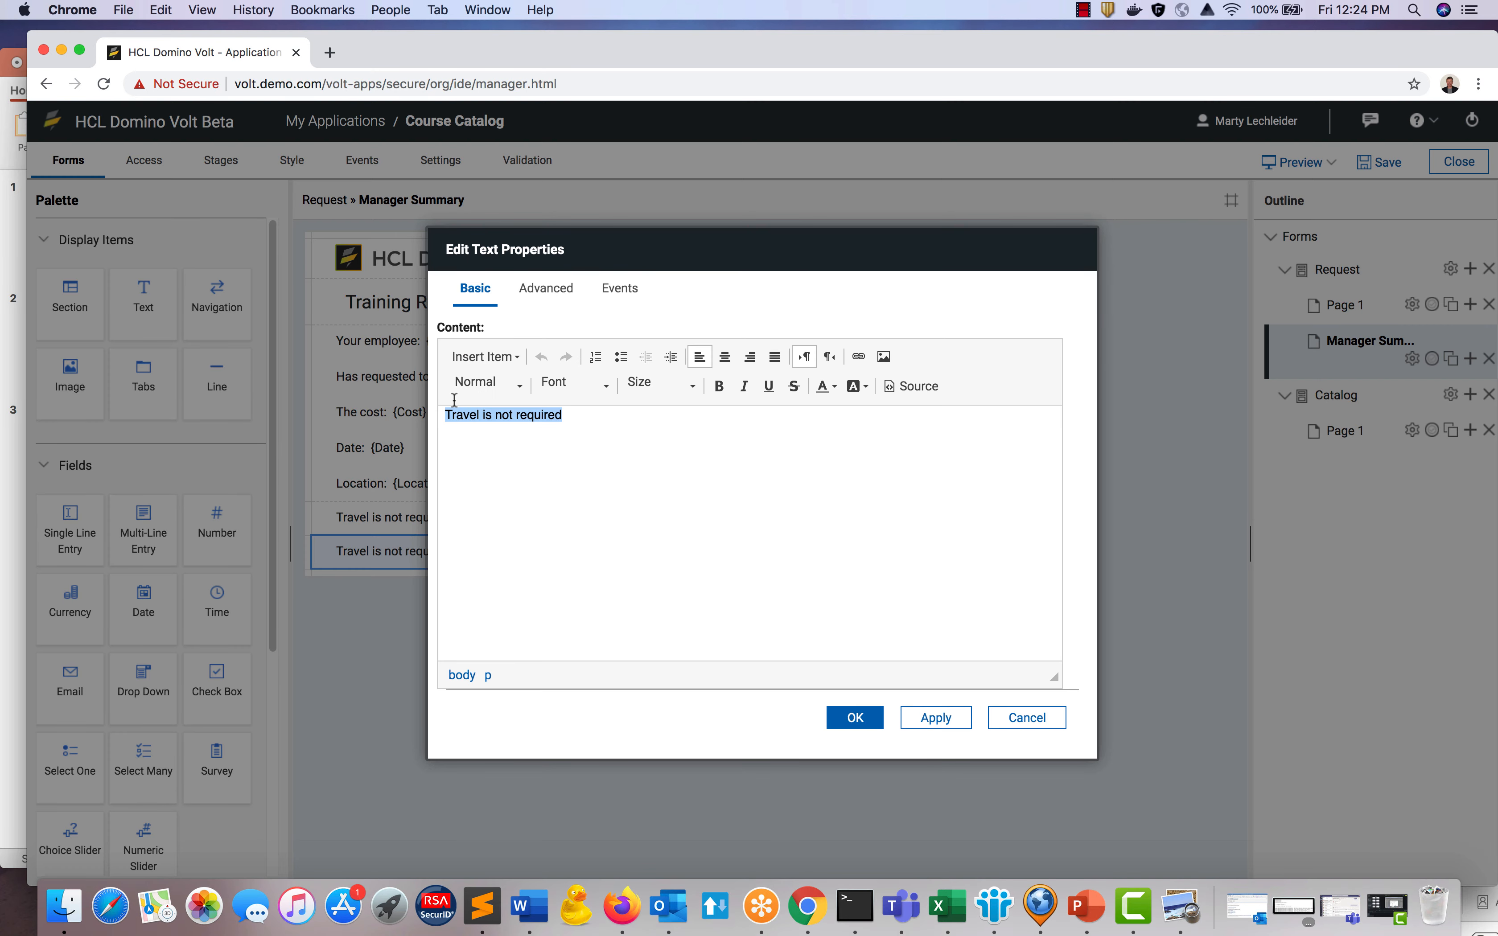
key("super+v")
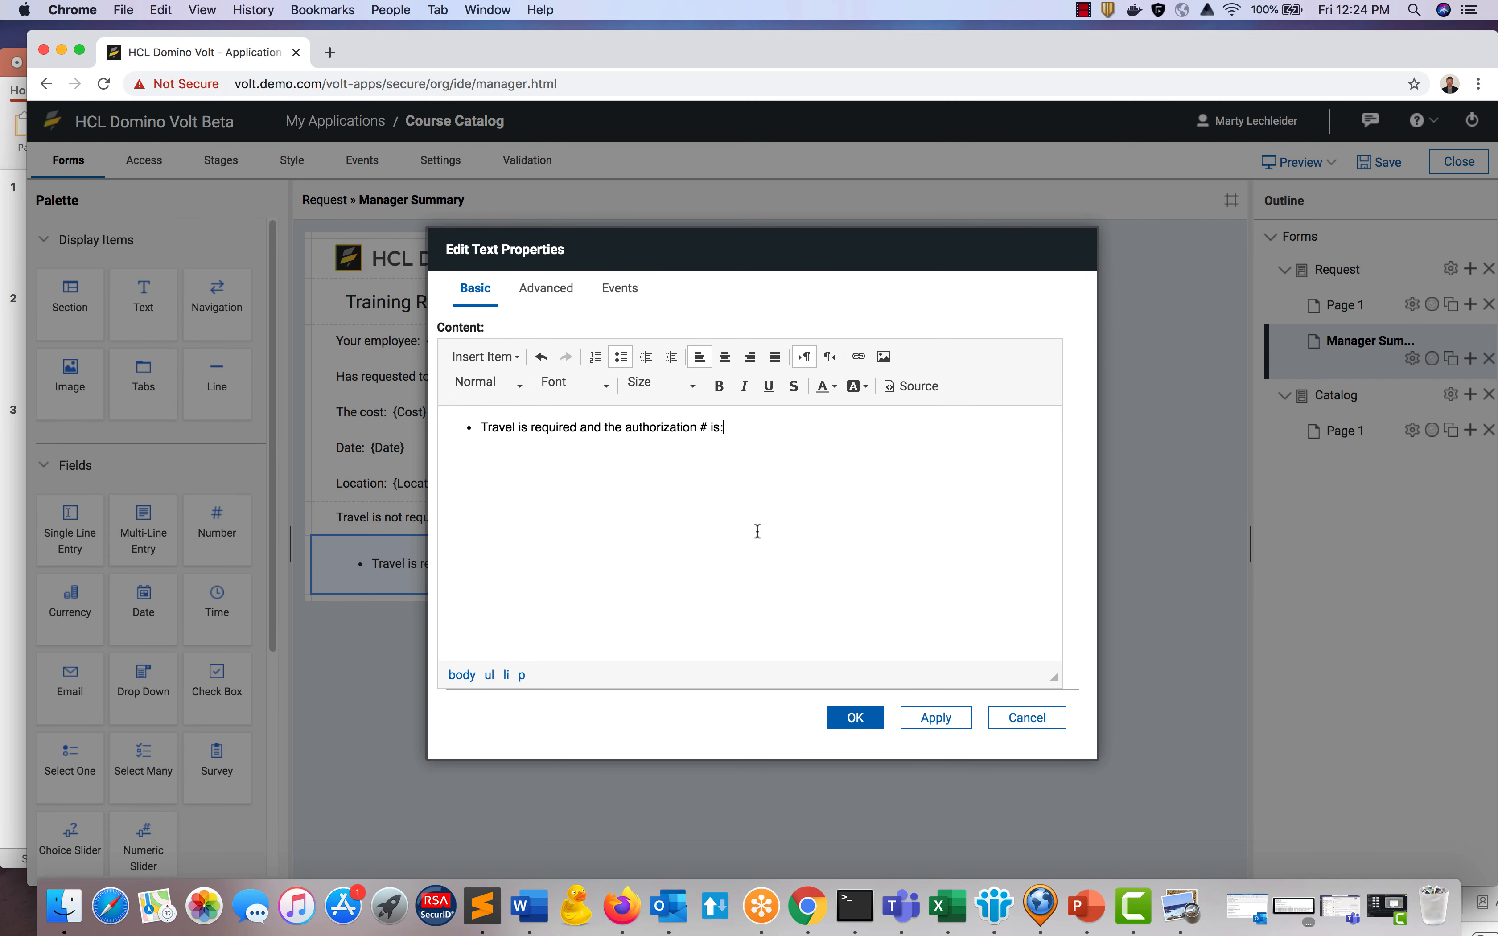
left_click(485, 426)
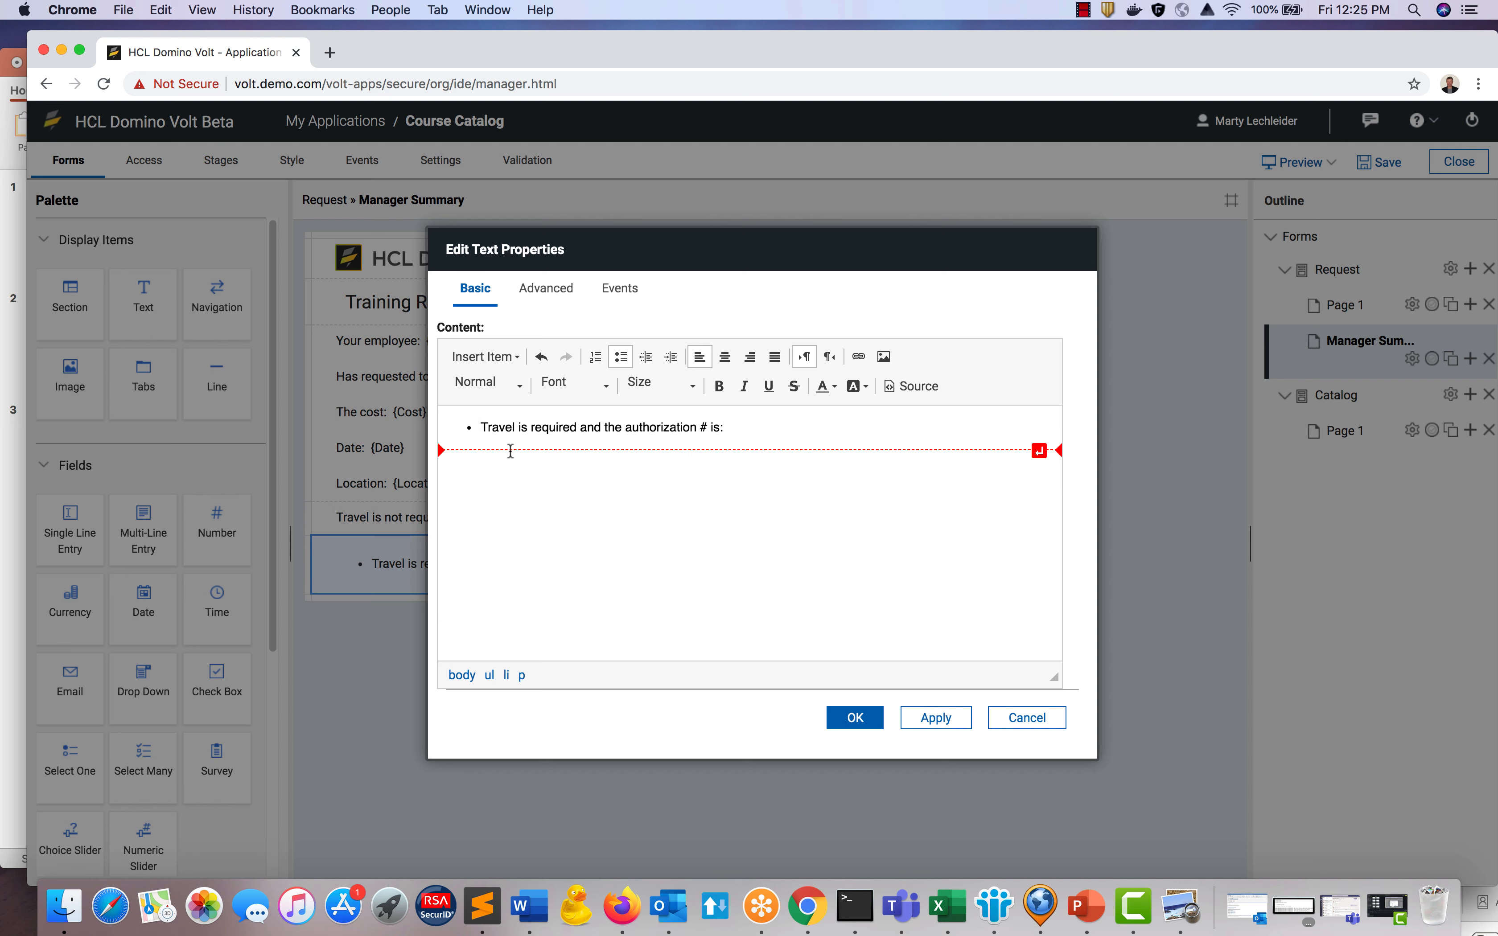
key("BackSpace")
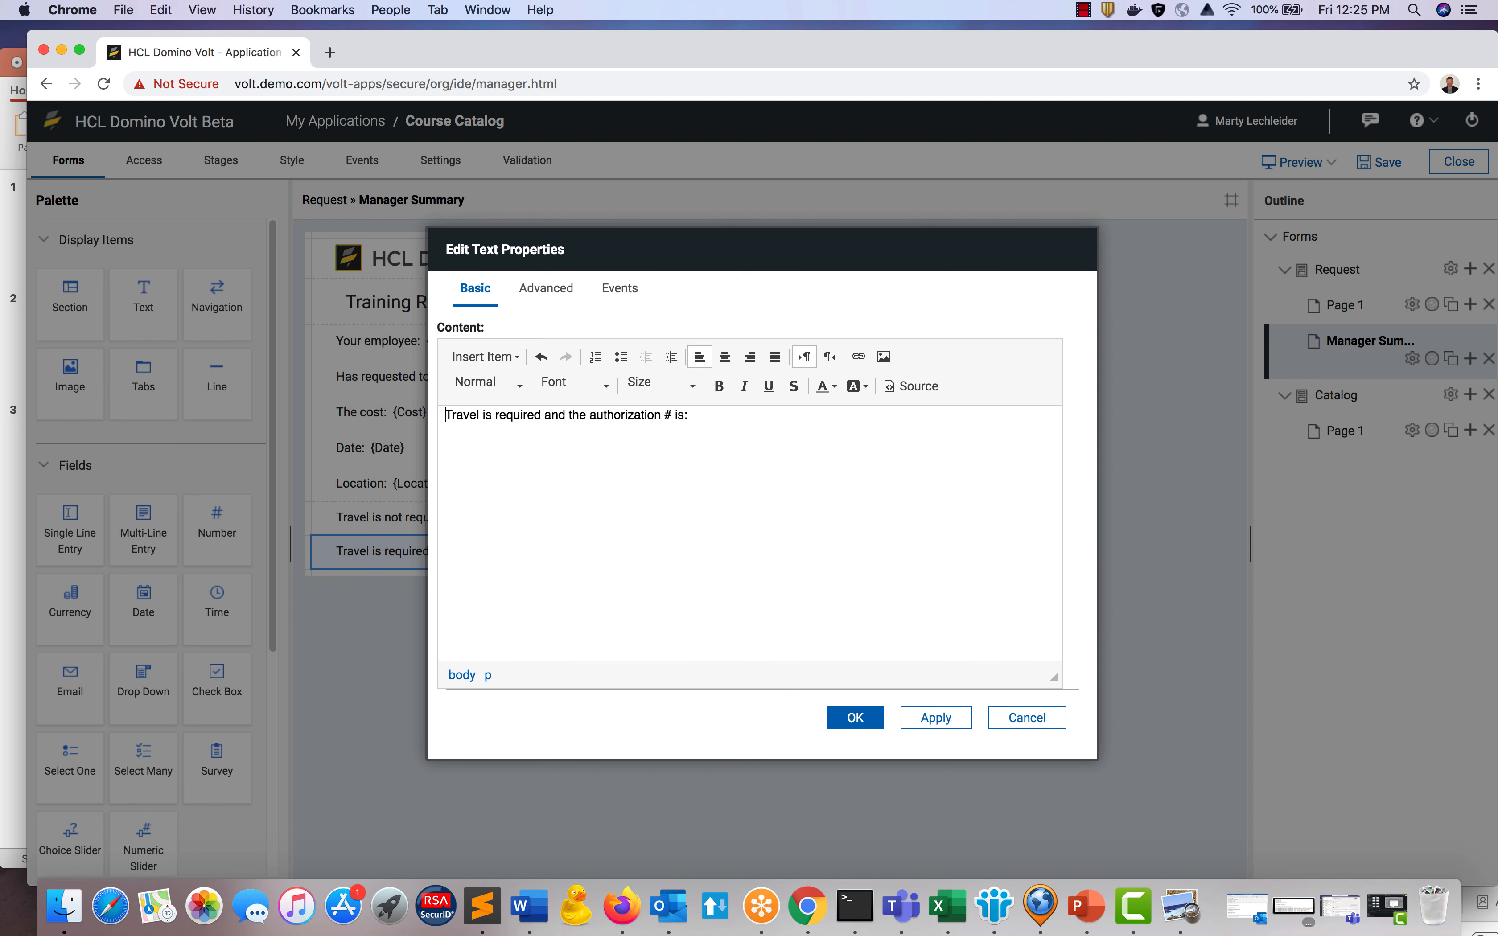
left_click(854, 720)
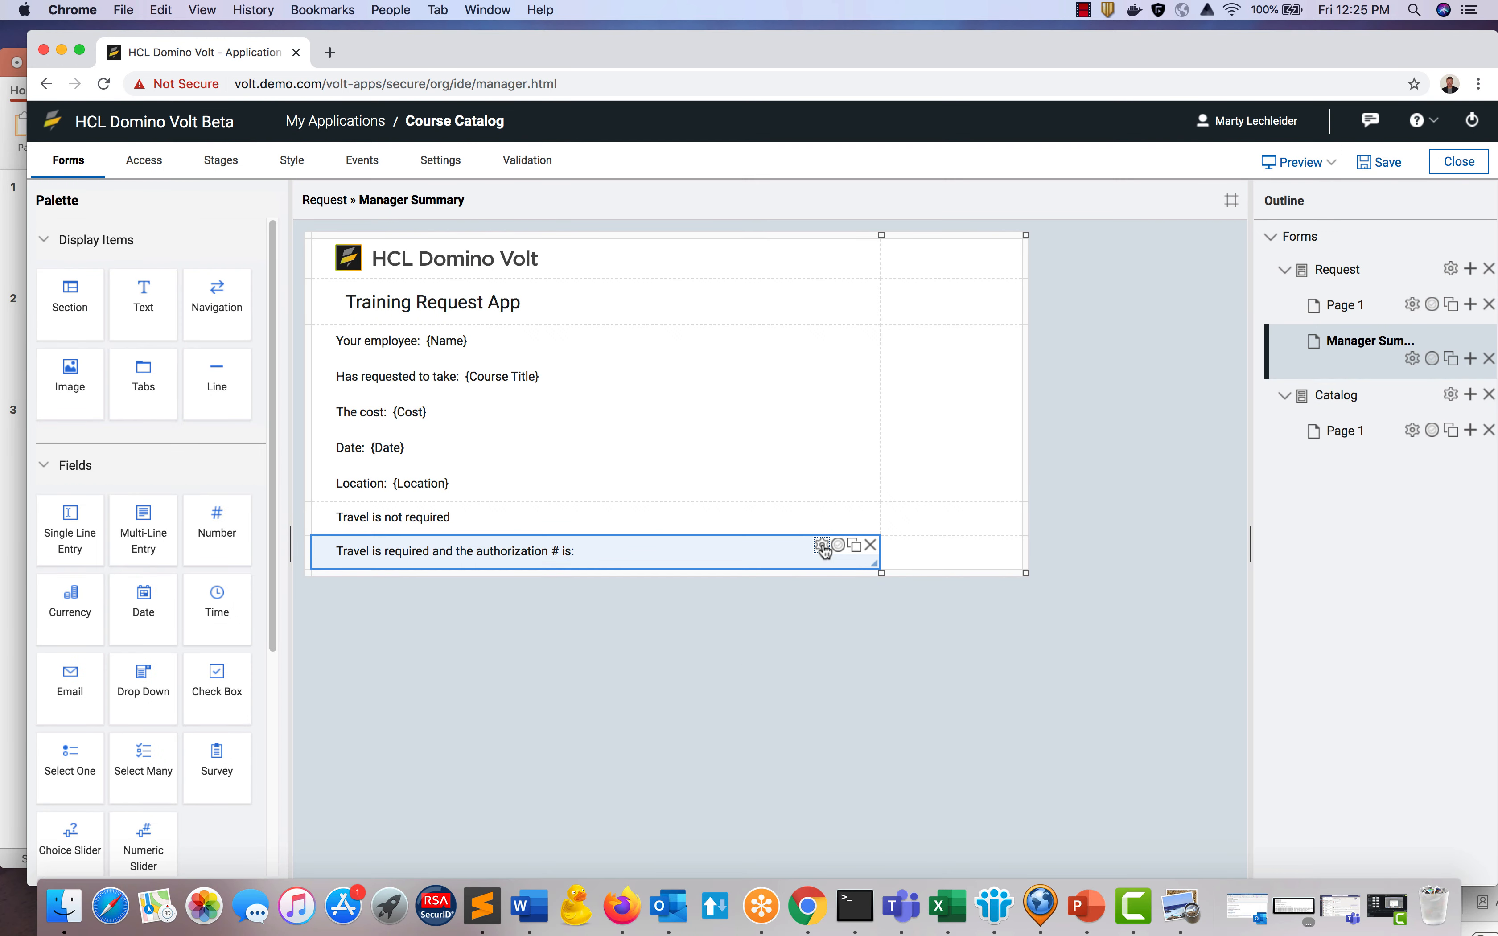
Empty the copied block, then remove the leftover placeholder element and the empty row.
left_click(824, 548)
left_click(709, 412)
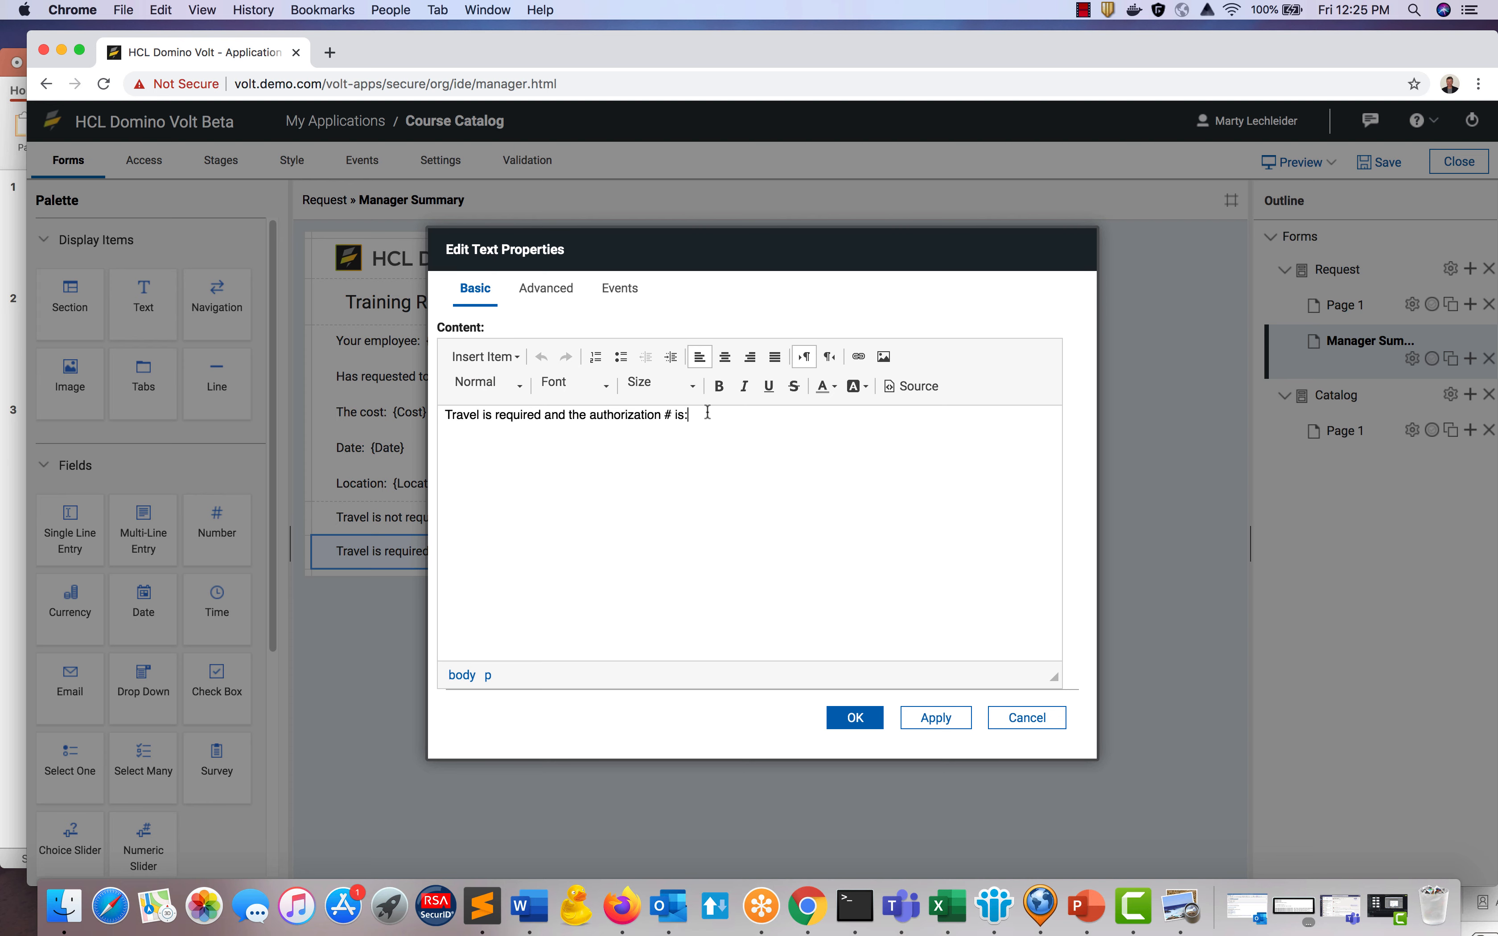
key("super+a")
key("super+c")
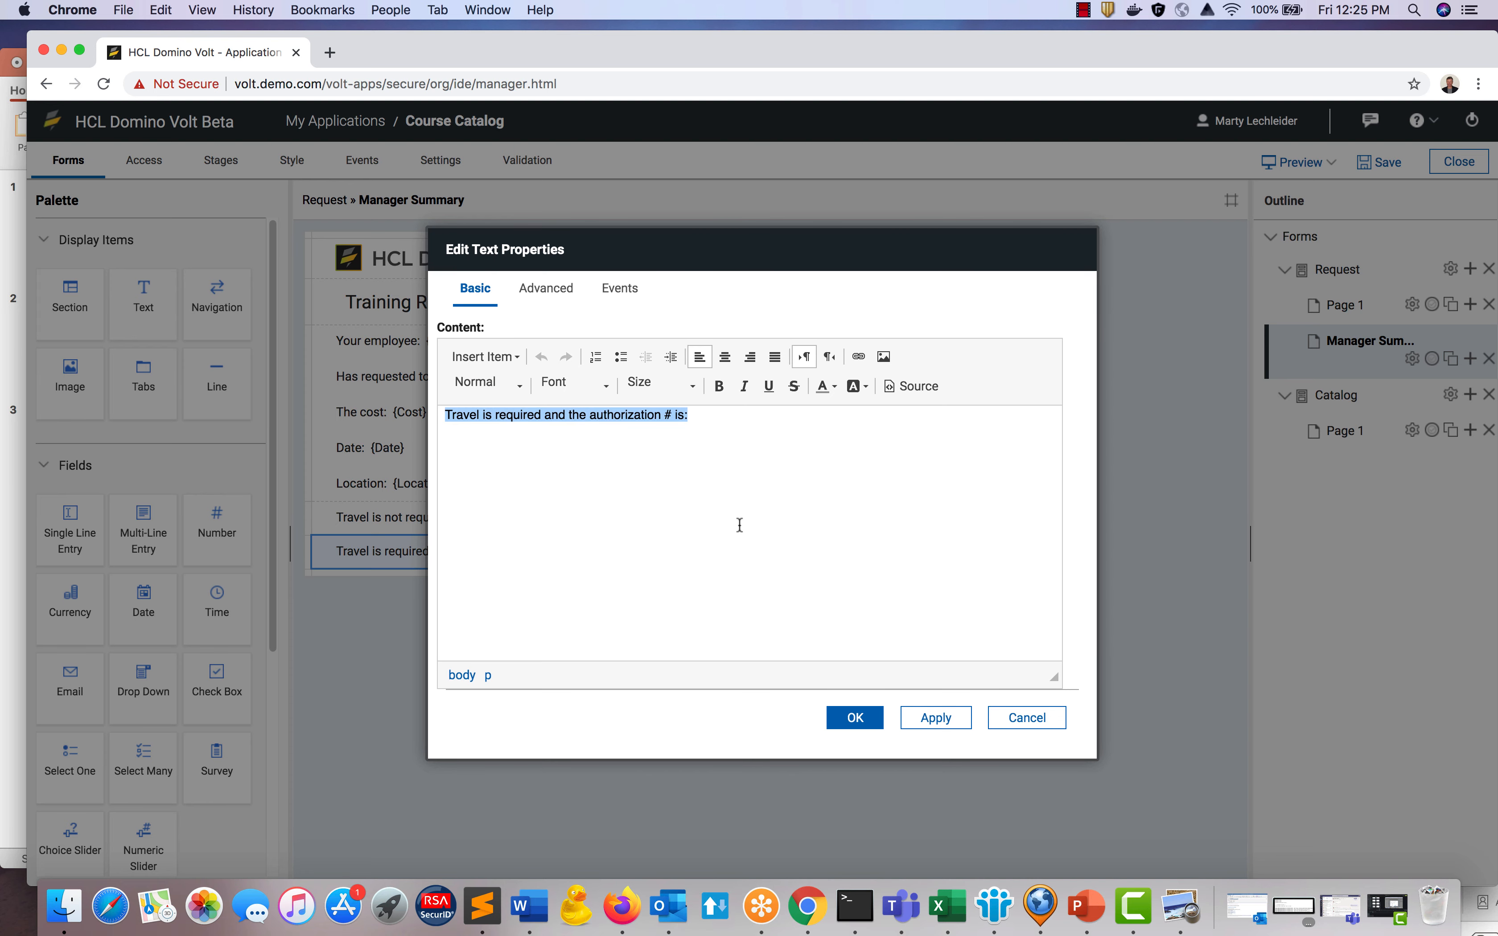
key("BackSpace")
left_click(855, 717)
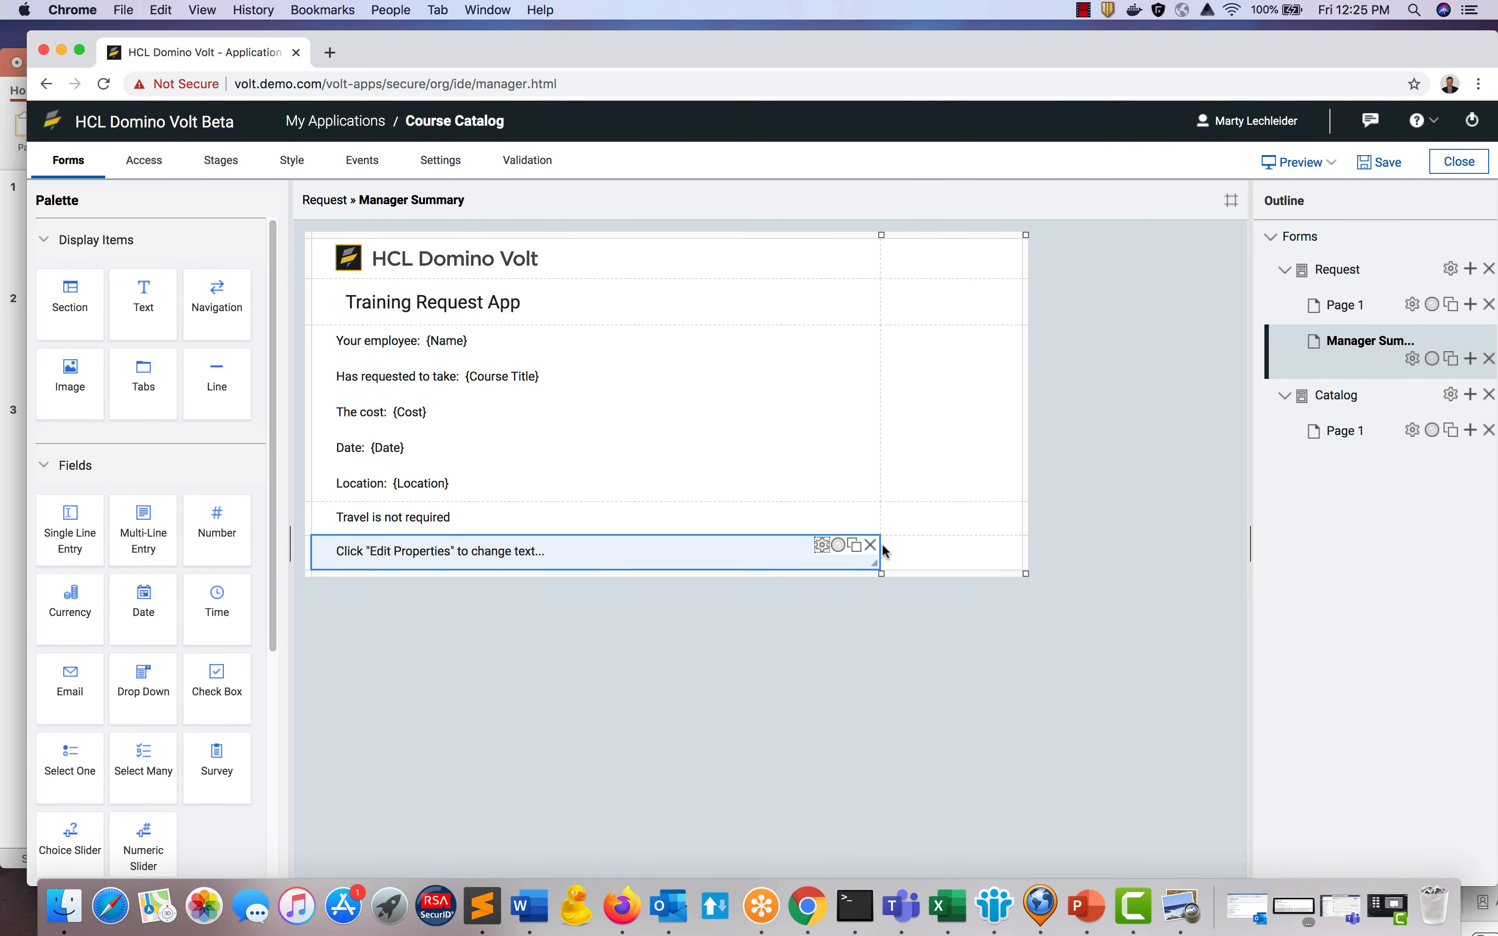
left_click(870, 545)
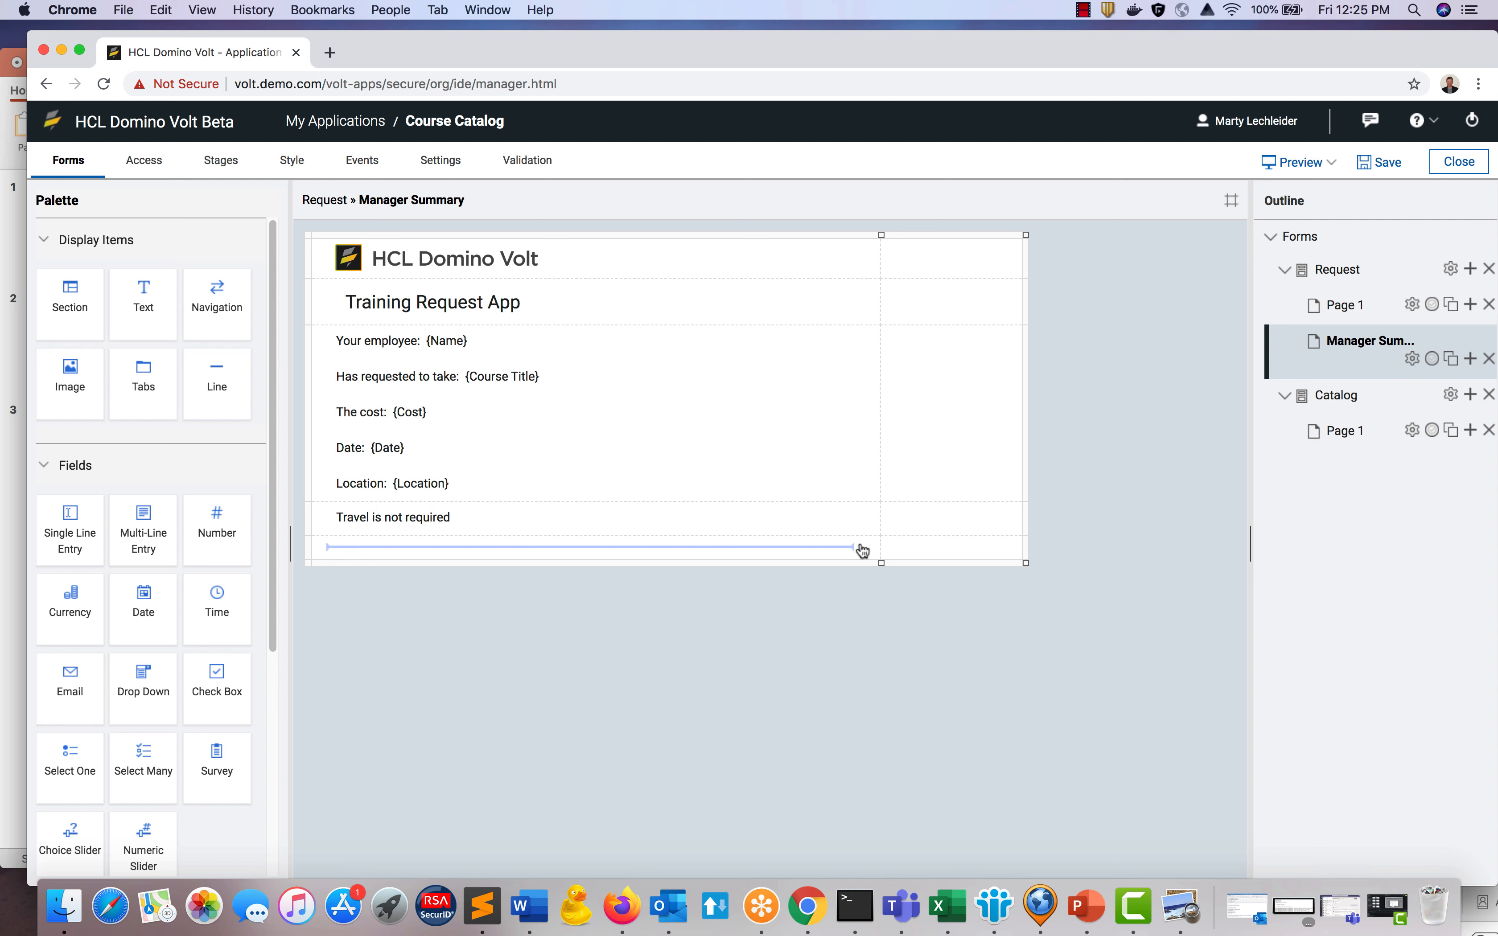
left_click(1025, 550)
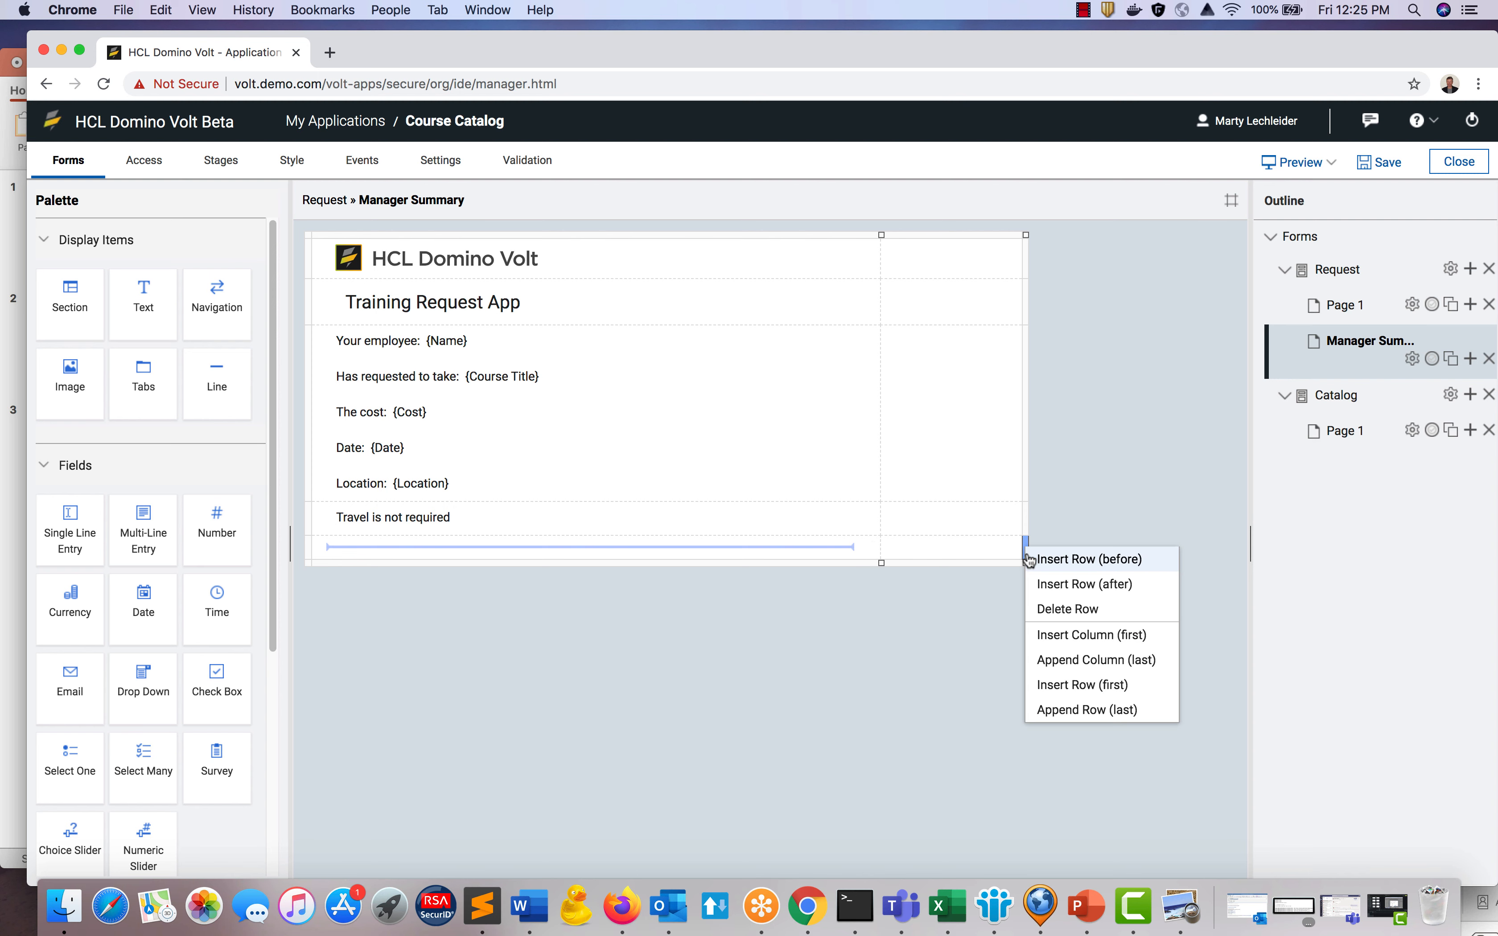
left_click(1042, 607)
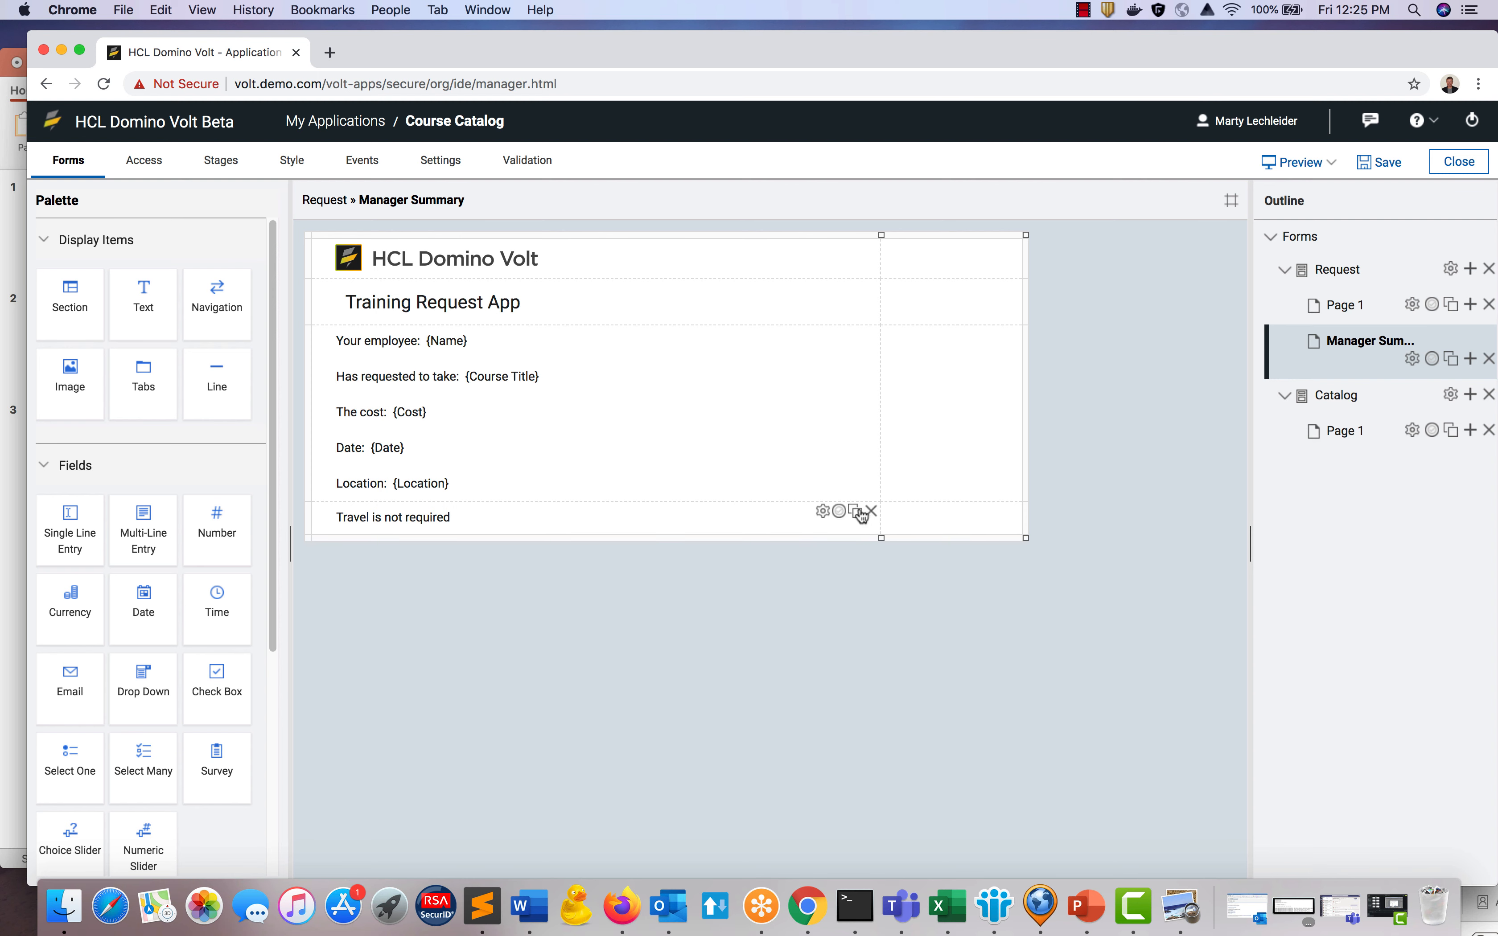
Duplicate 'Travel is not required' again, paste the travel-required sentence and insert Travel Authorization Number.
left_click(860, 513)
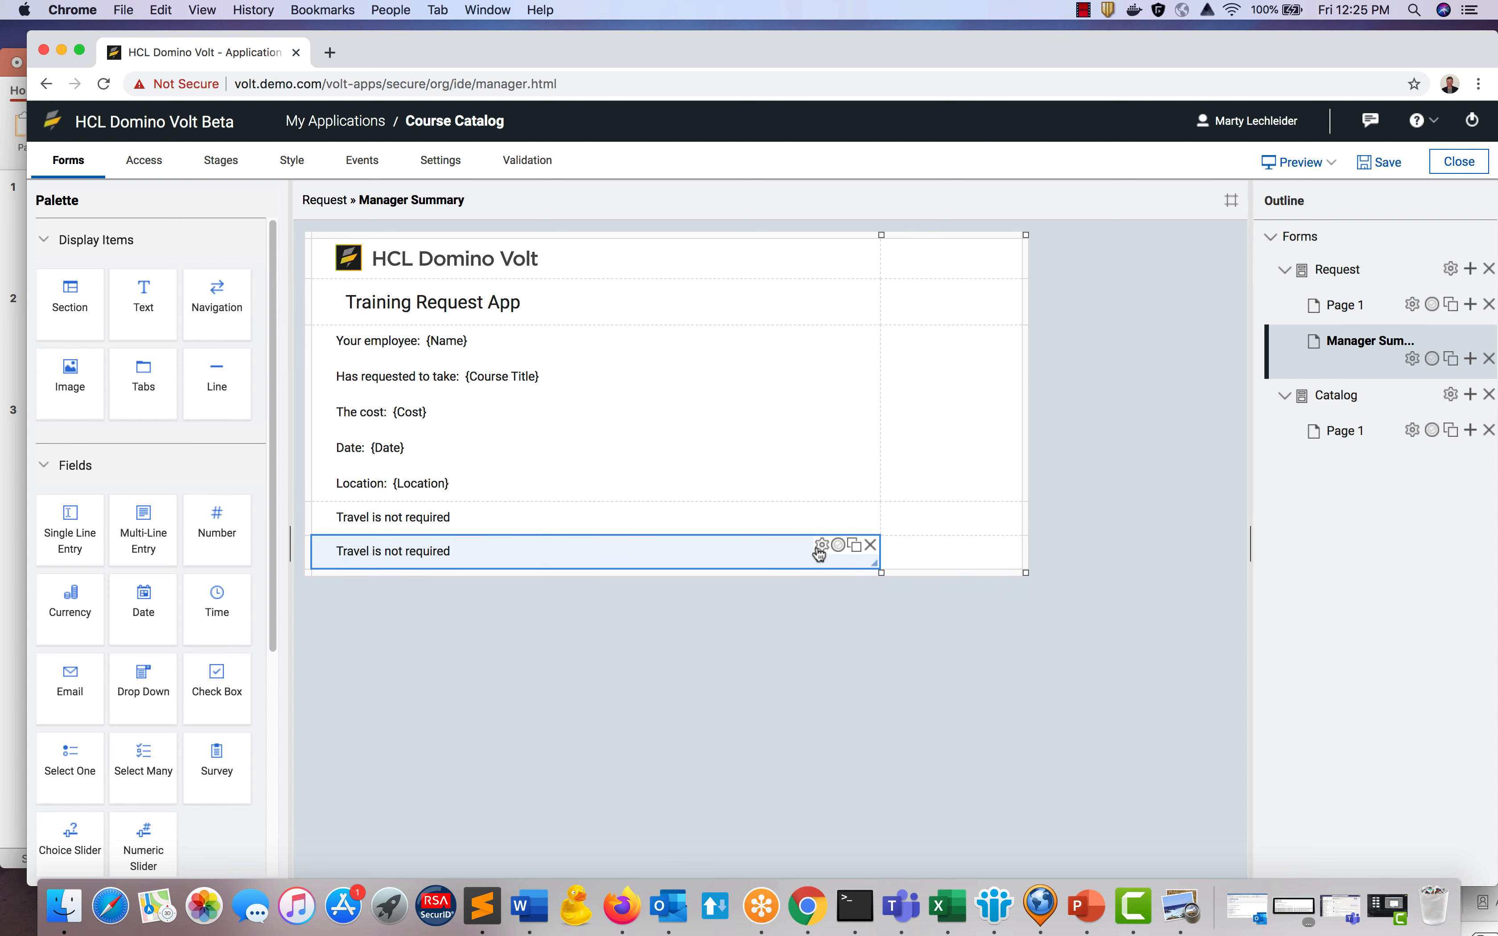
left_click(821, 546)
left_click_drag(607, 437, 497, 381)
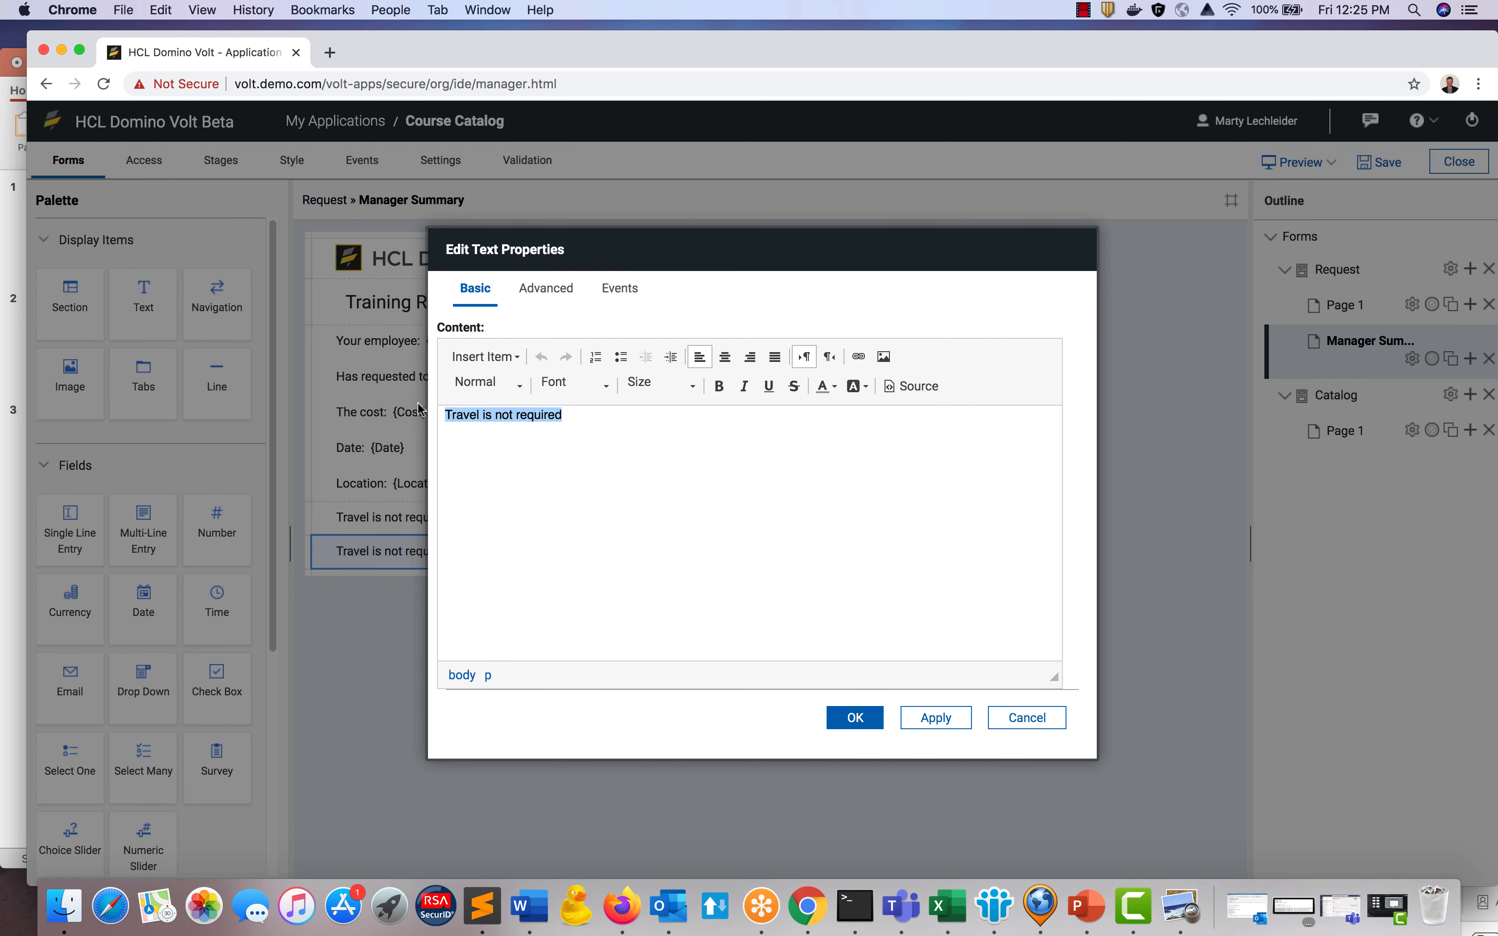
key("super+v")
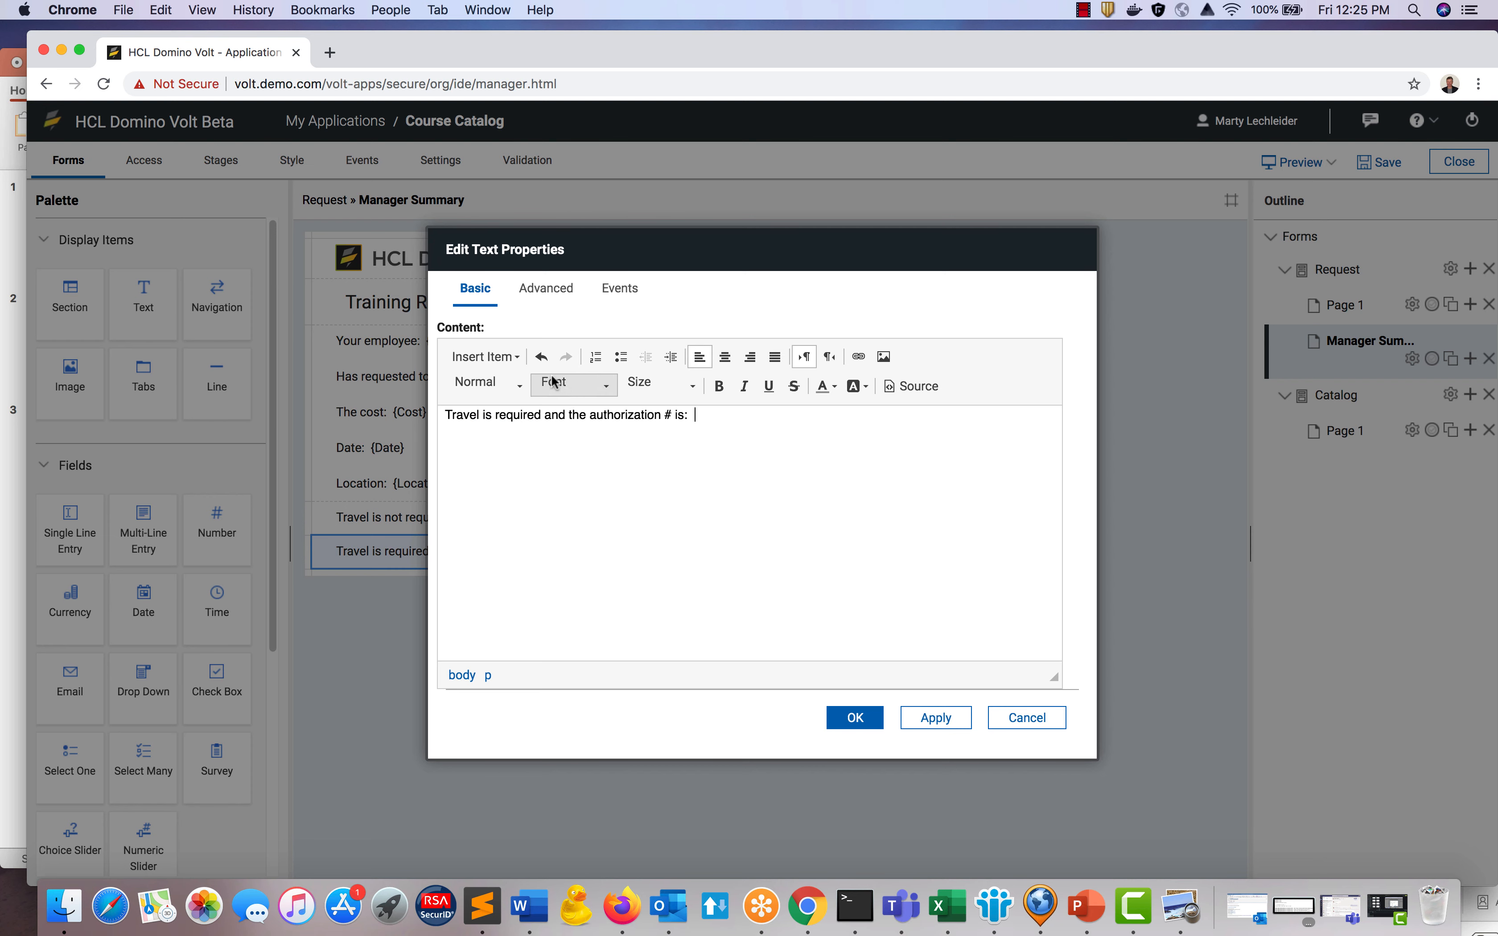
left_click(516, 357)
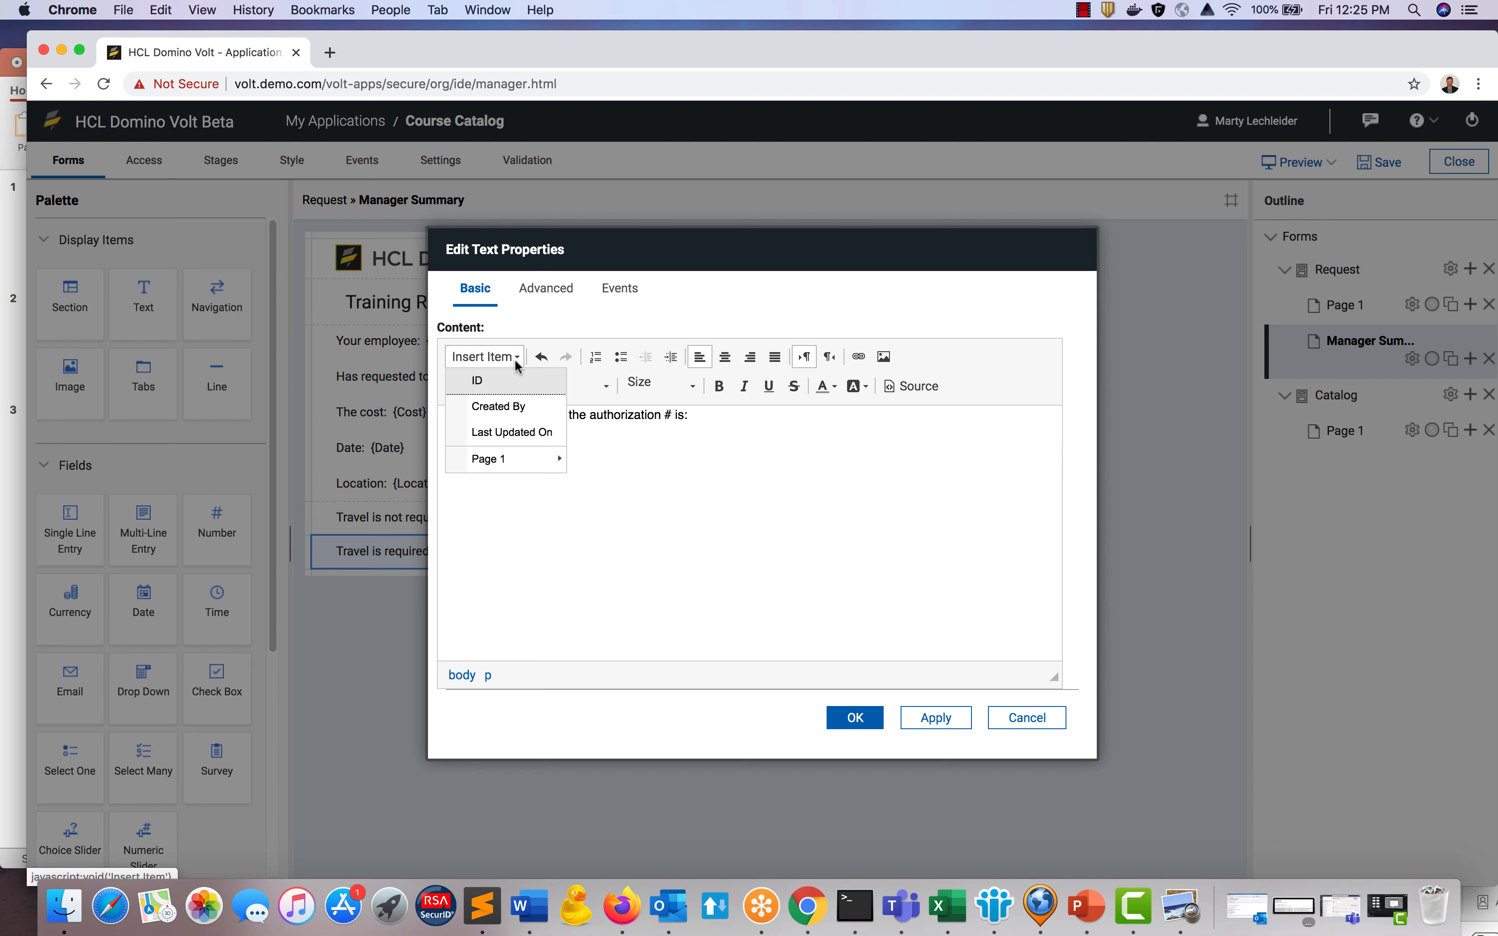
mouse_move(503, 460)
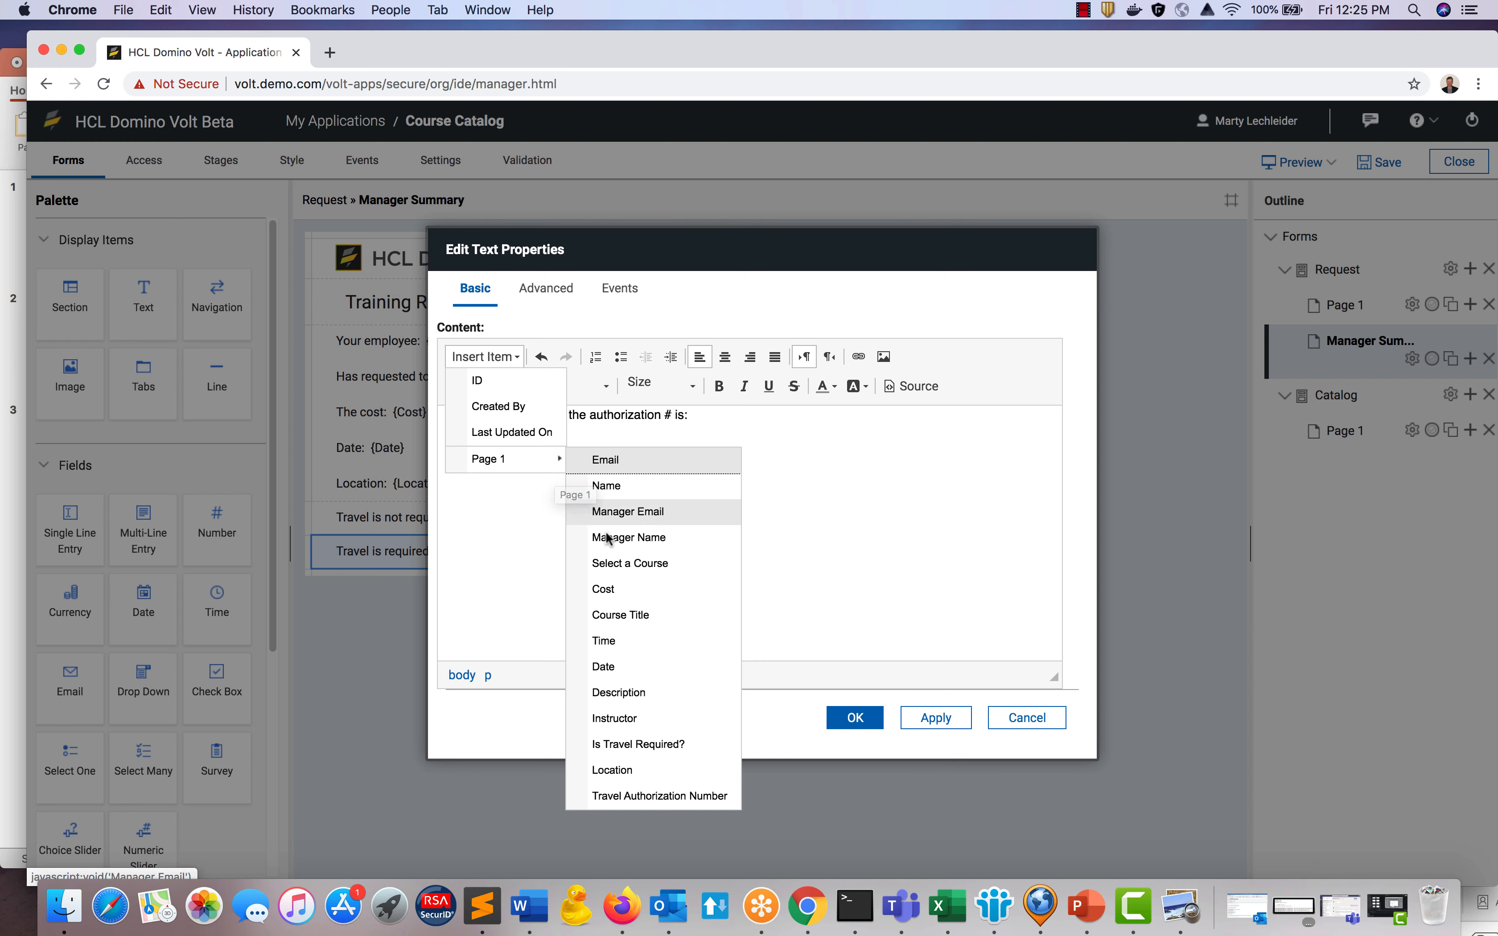
left_click(653, 798)
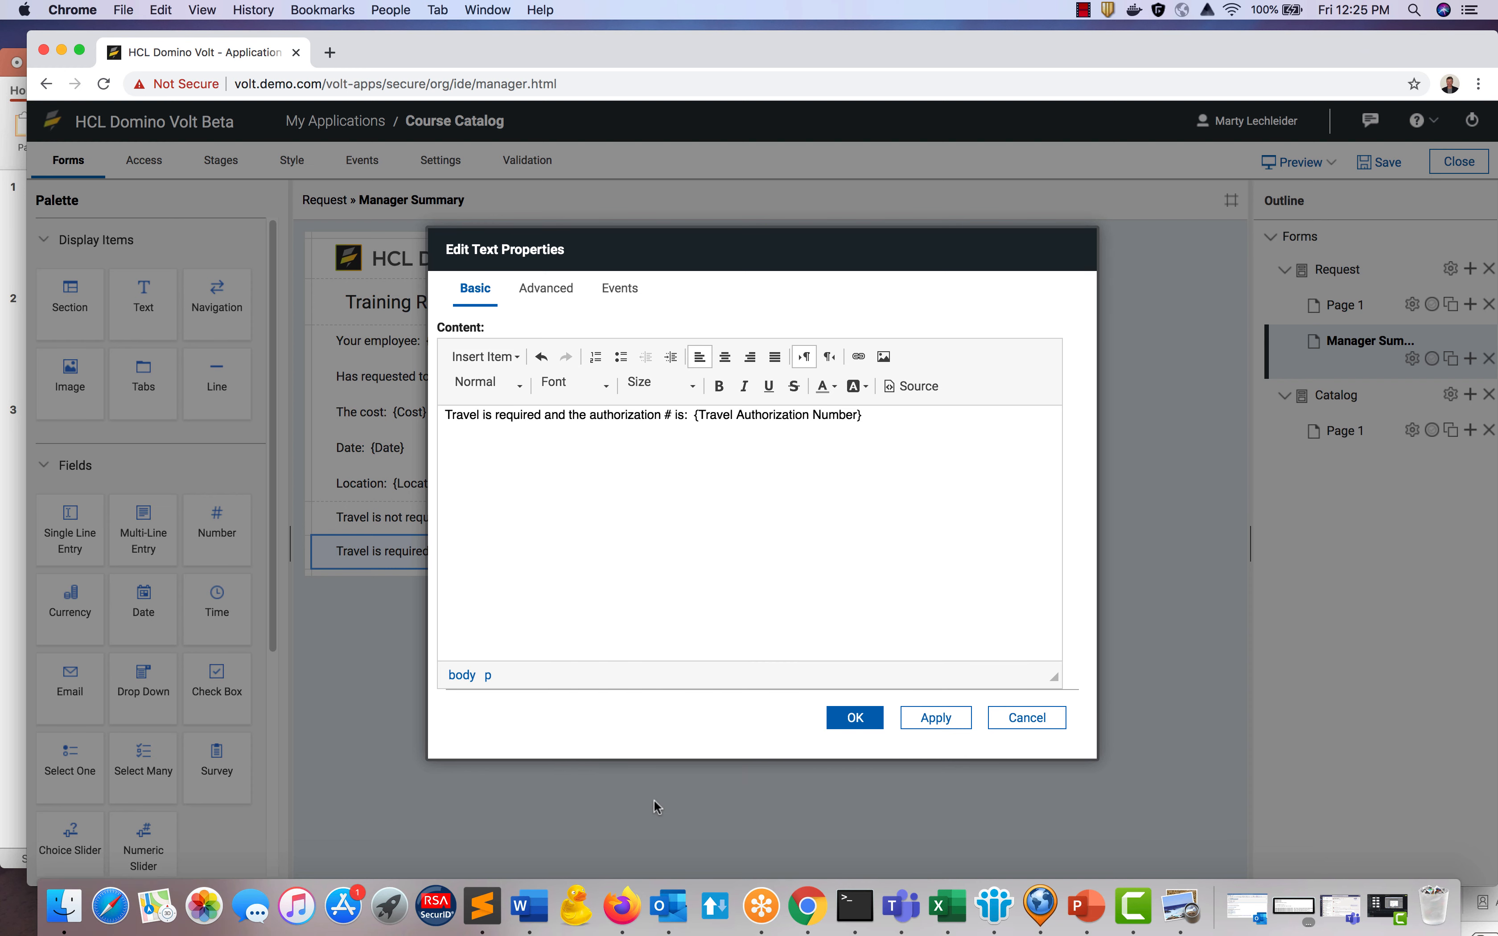
left_click(859, 717)
left_click(638, 522)
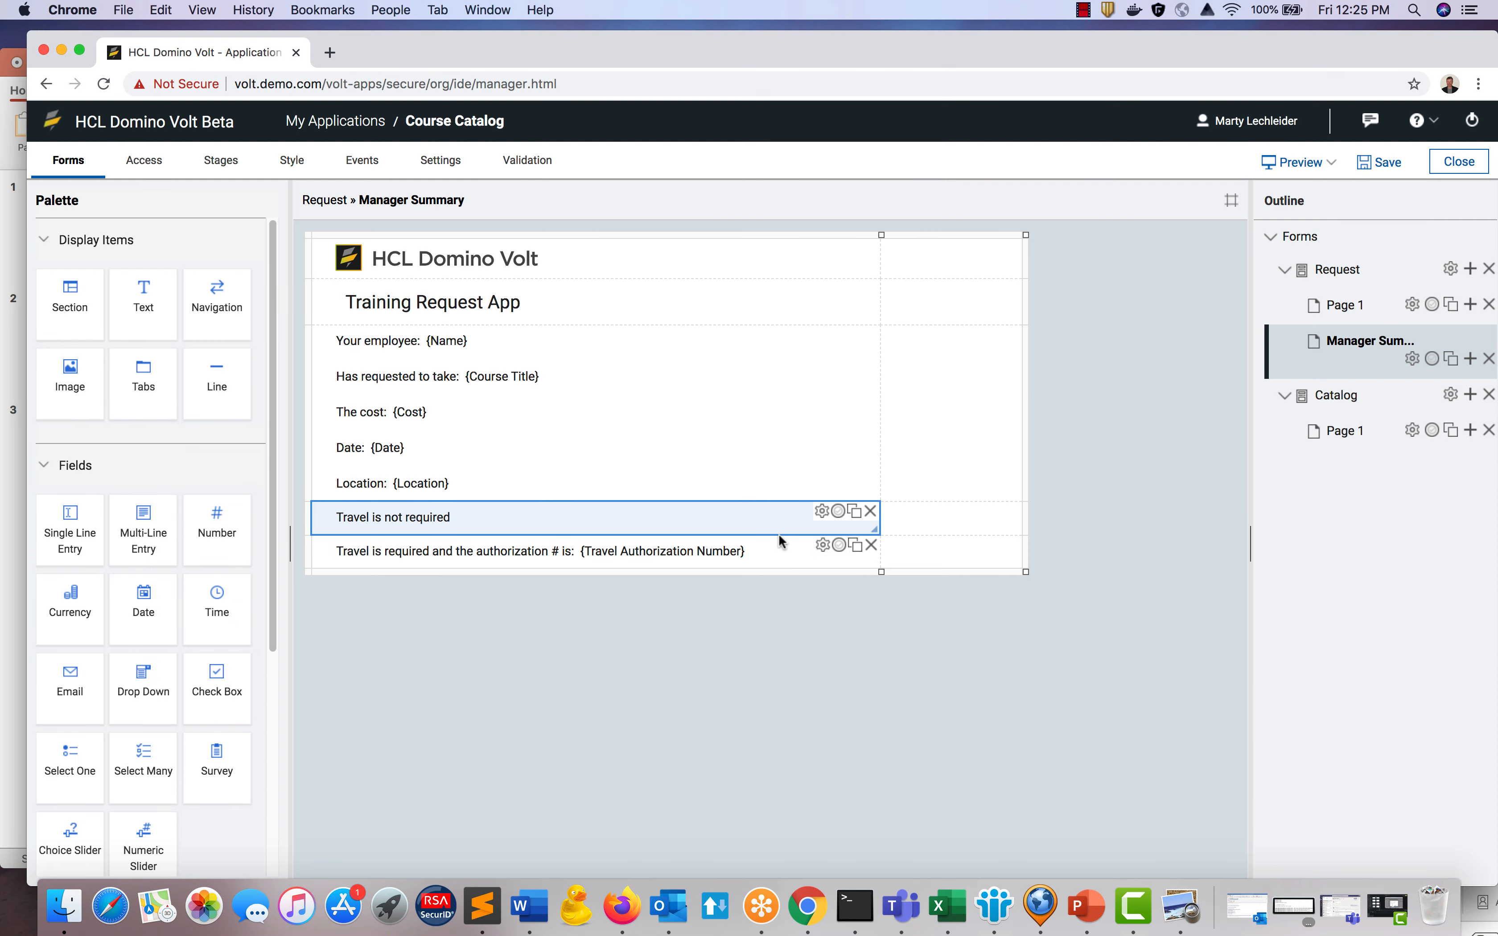
Add a Show rule to 'Travel is not required' with condition Is Travel Required? equals No.
left_click(839, 511)
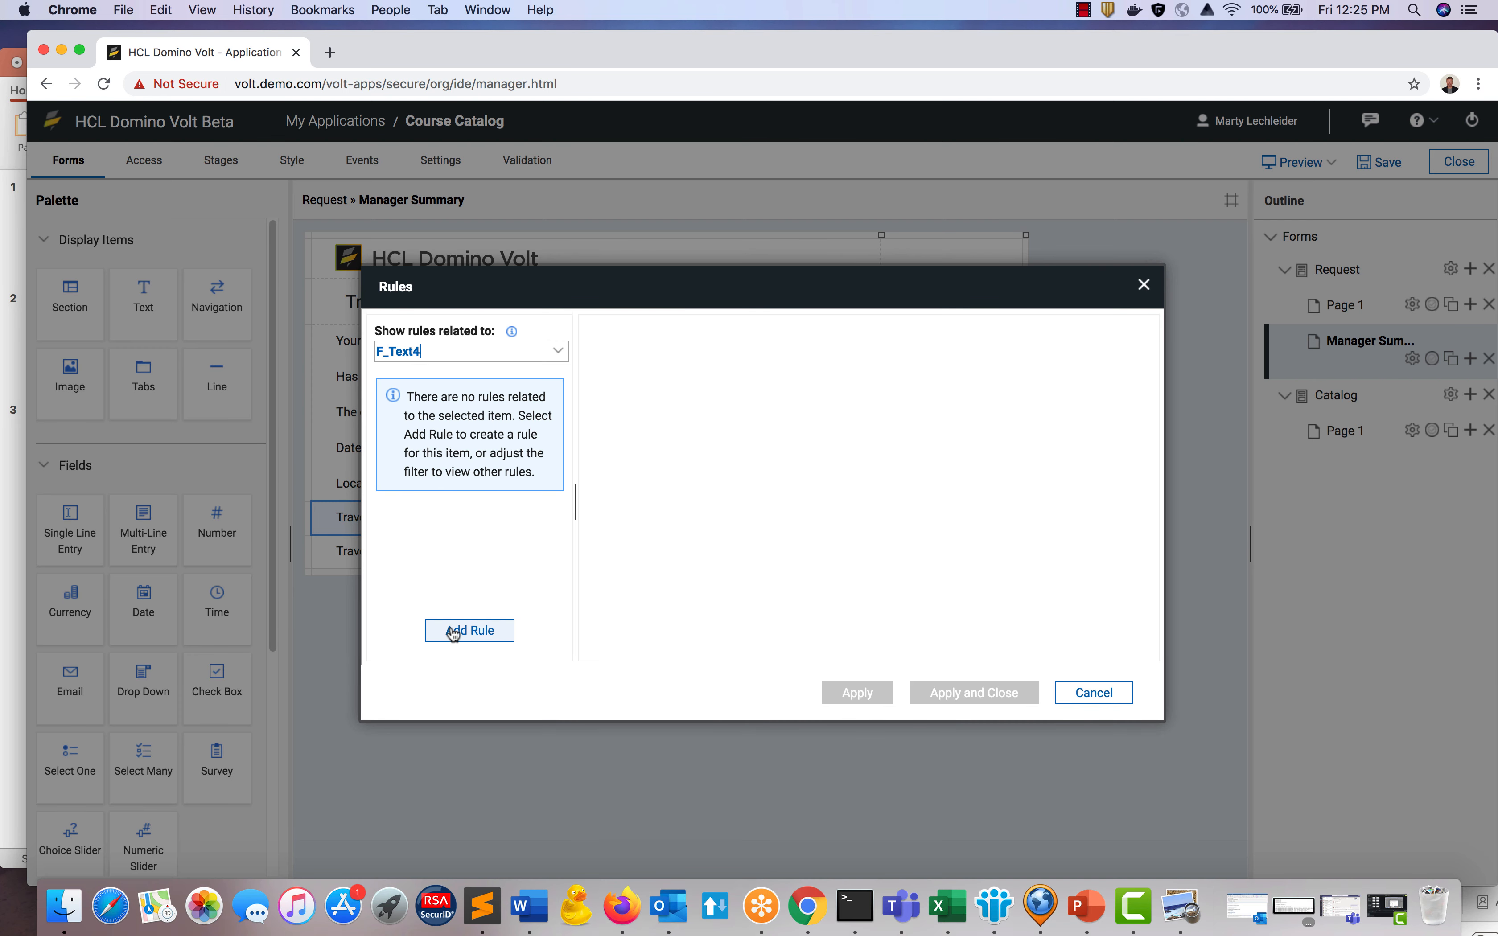
left_click(453, 632)
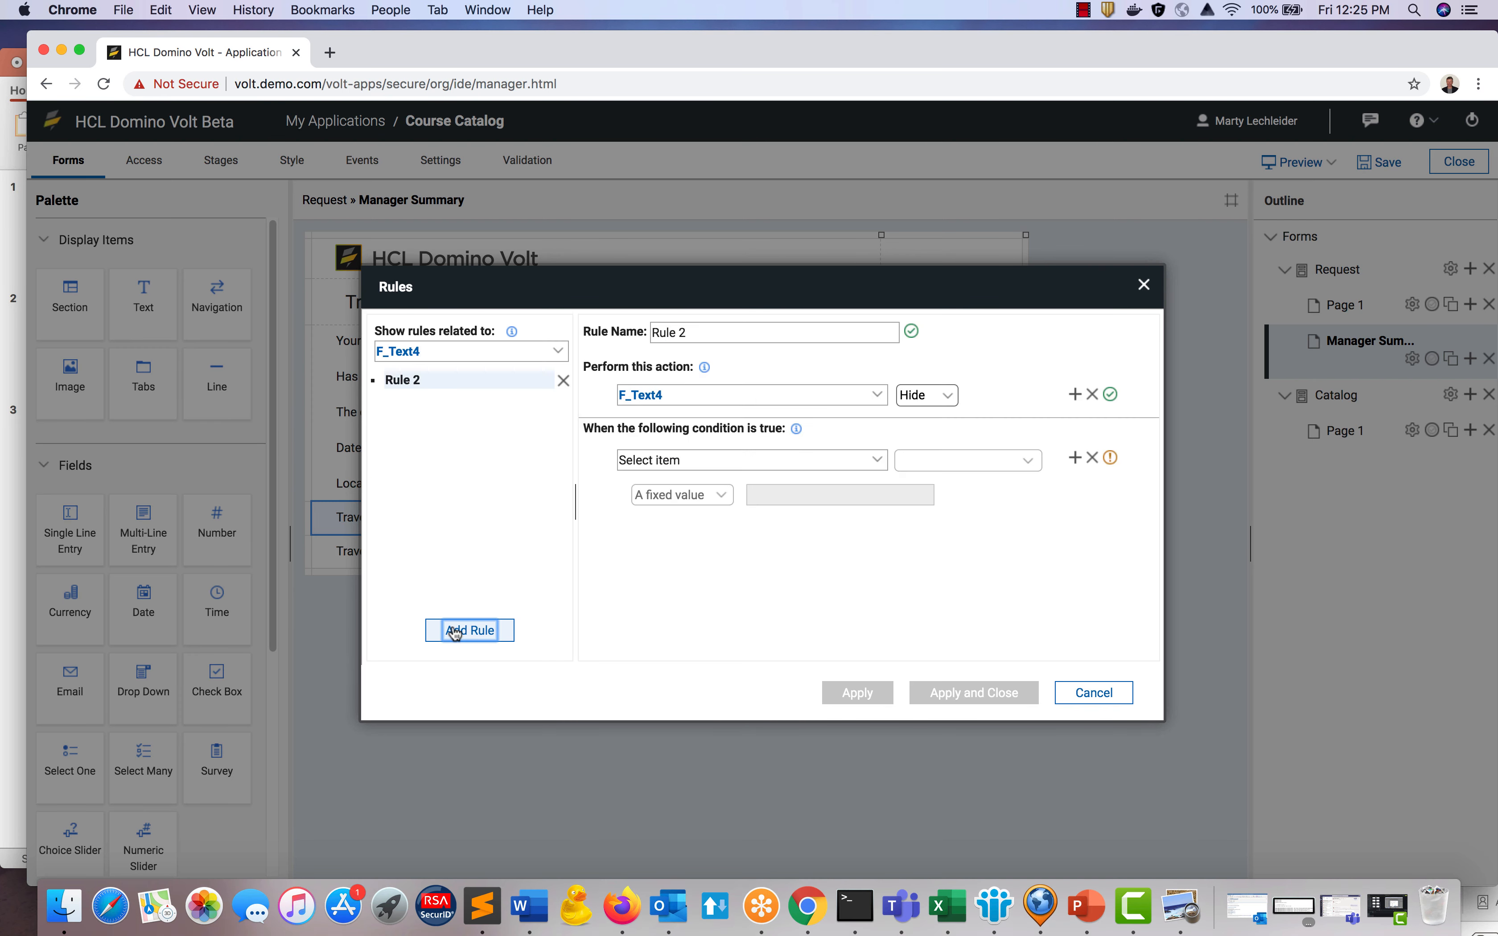
left_click(947, 396)
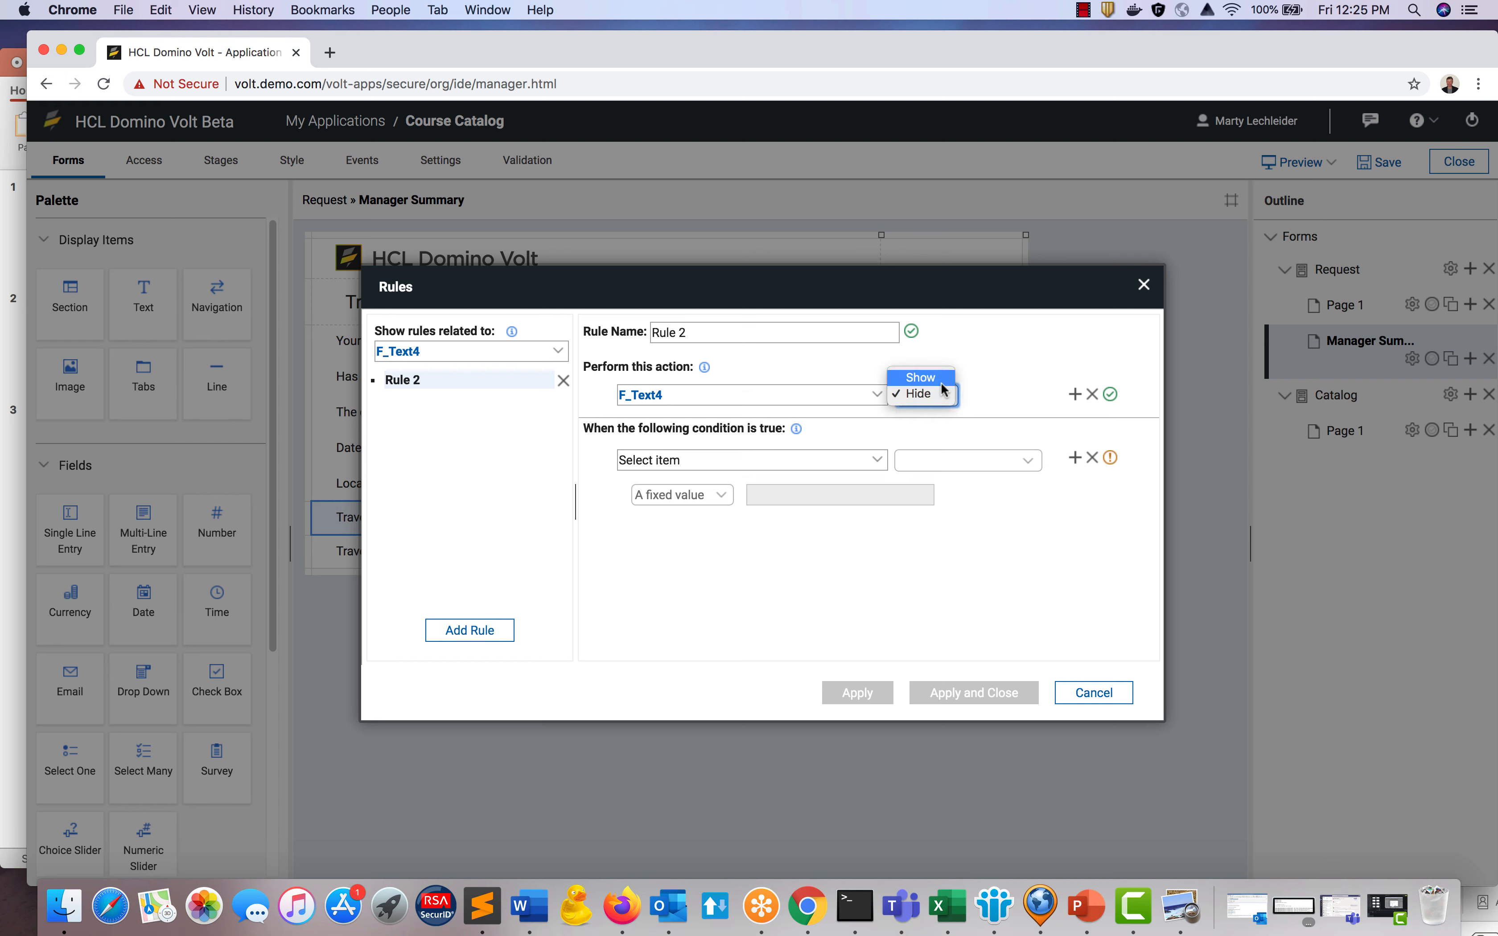
left_click(939, 379)
left_click(876, 465)
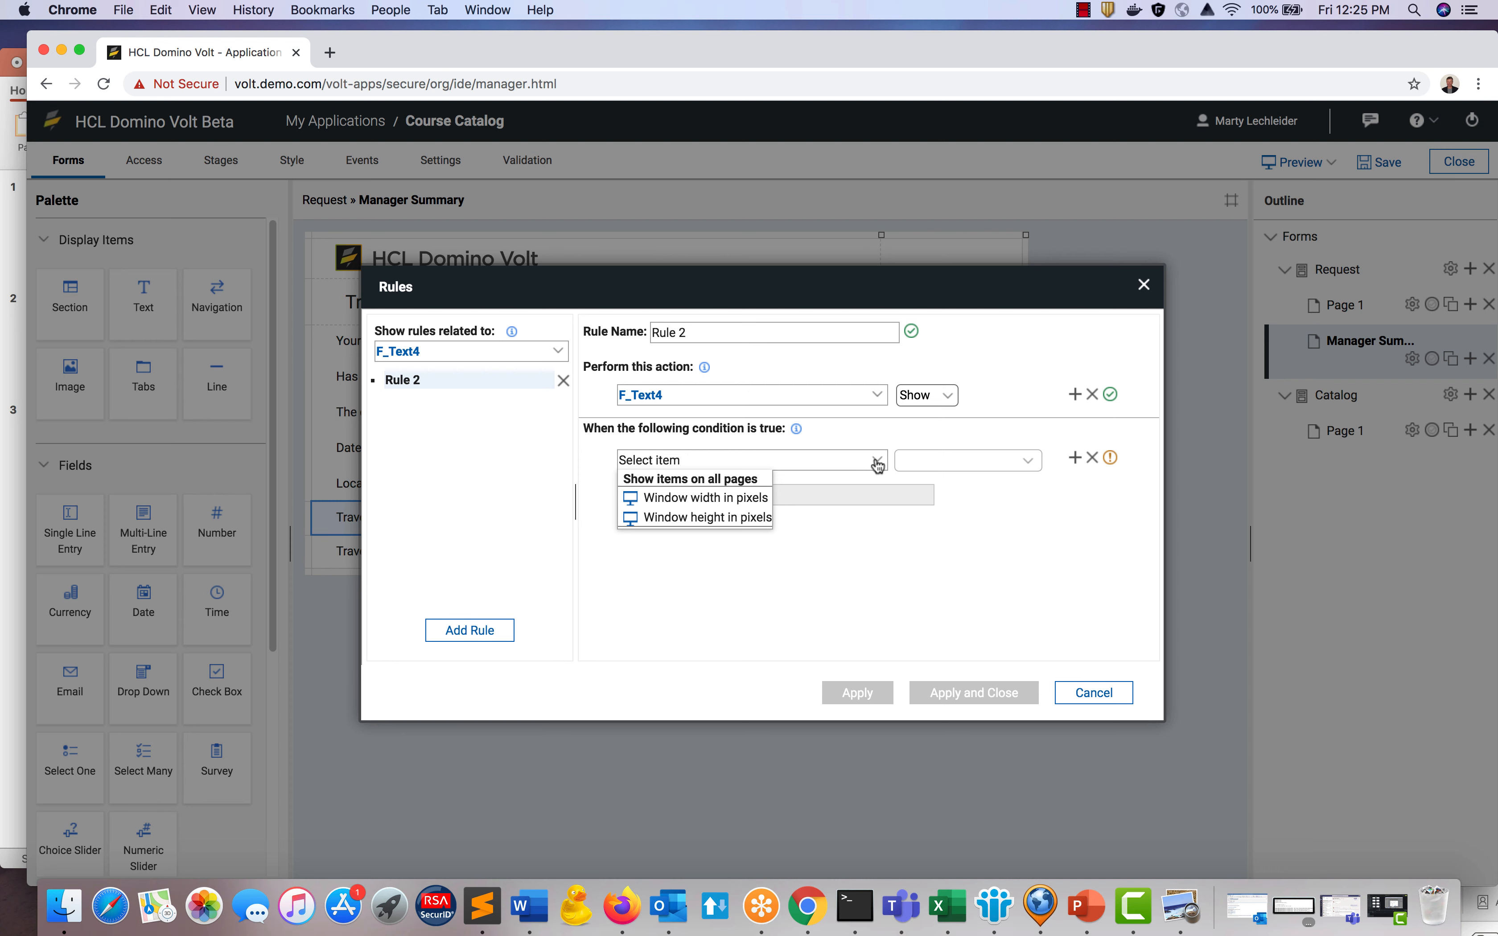
left_click(757, 481)
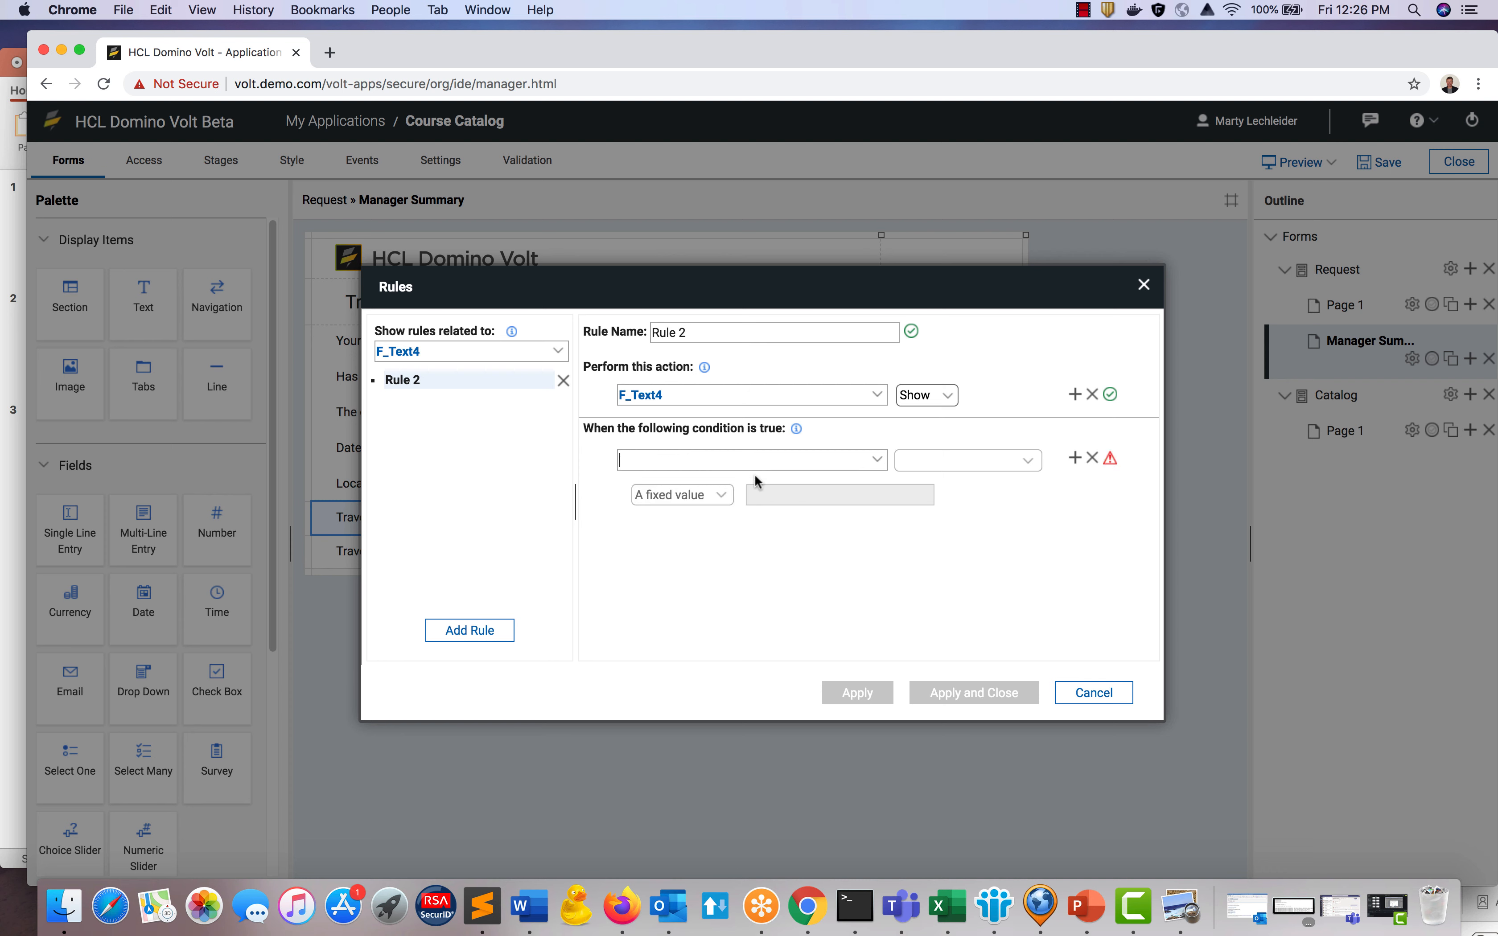
left_click(877, 460)
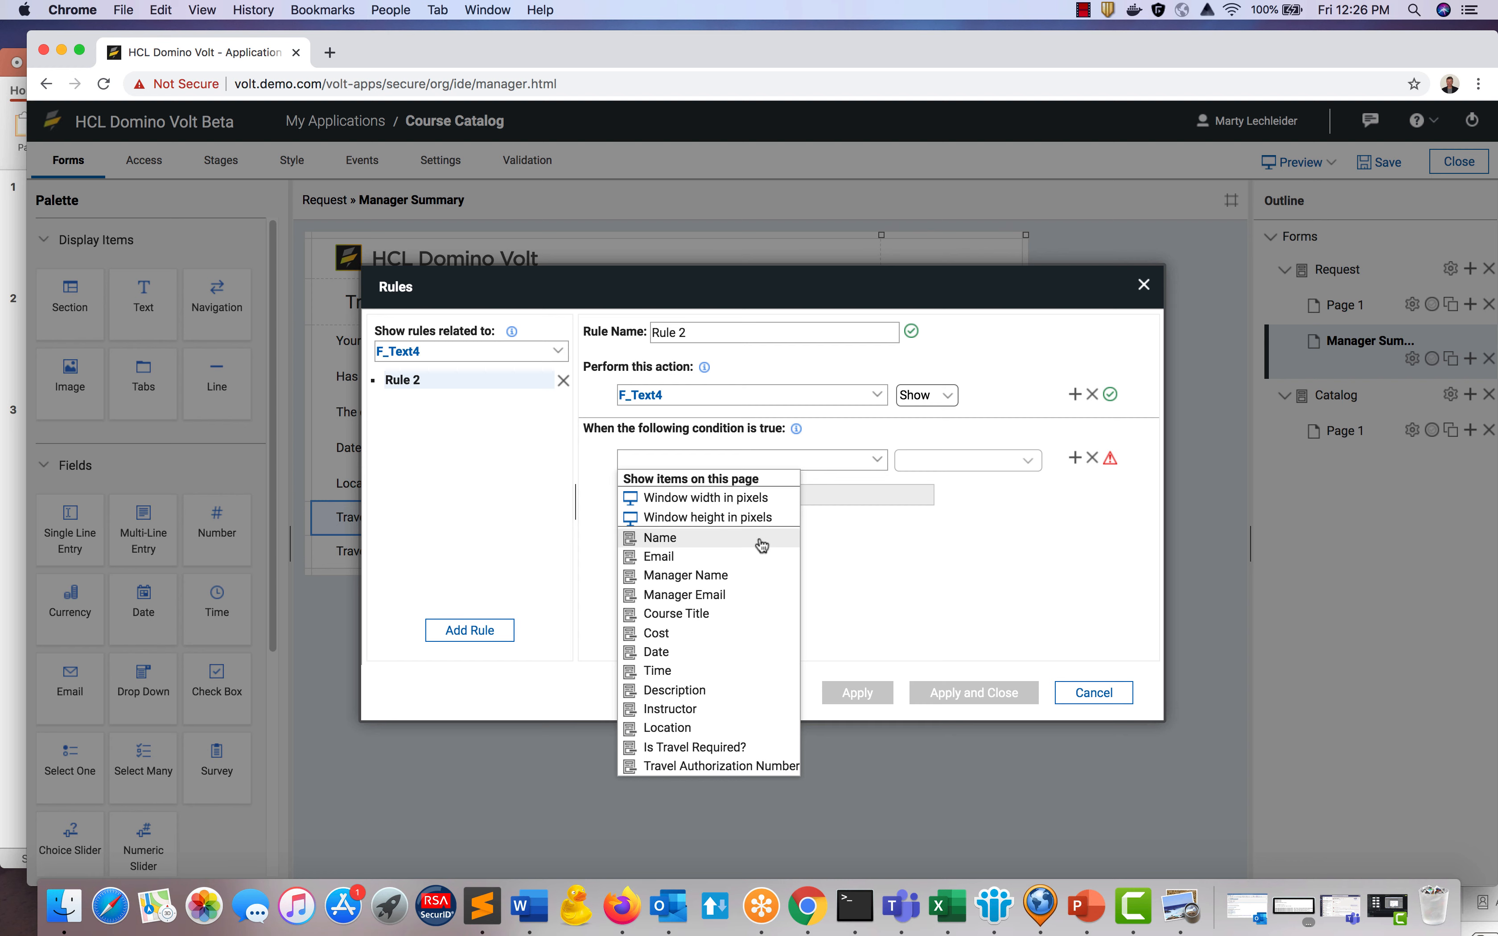
left_click(730, 746)
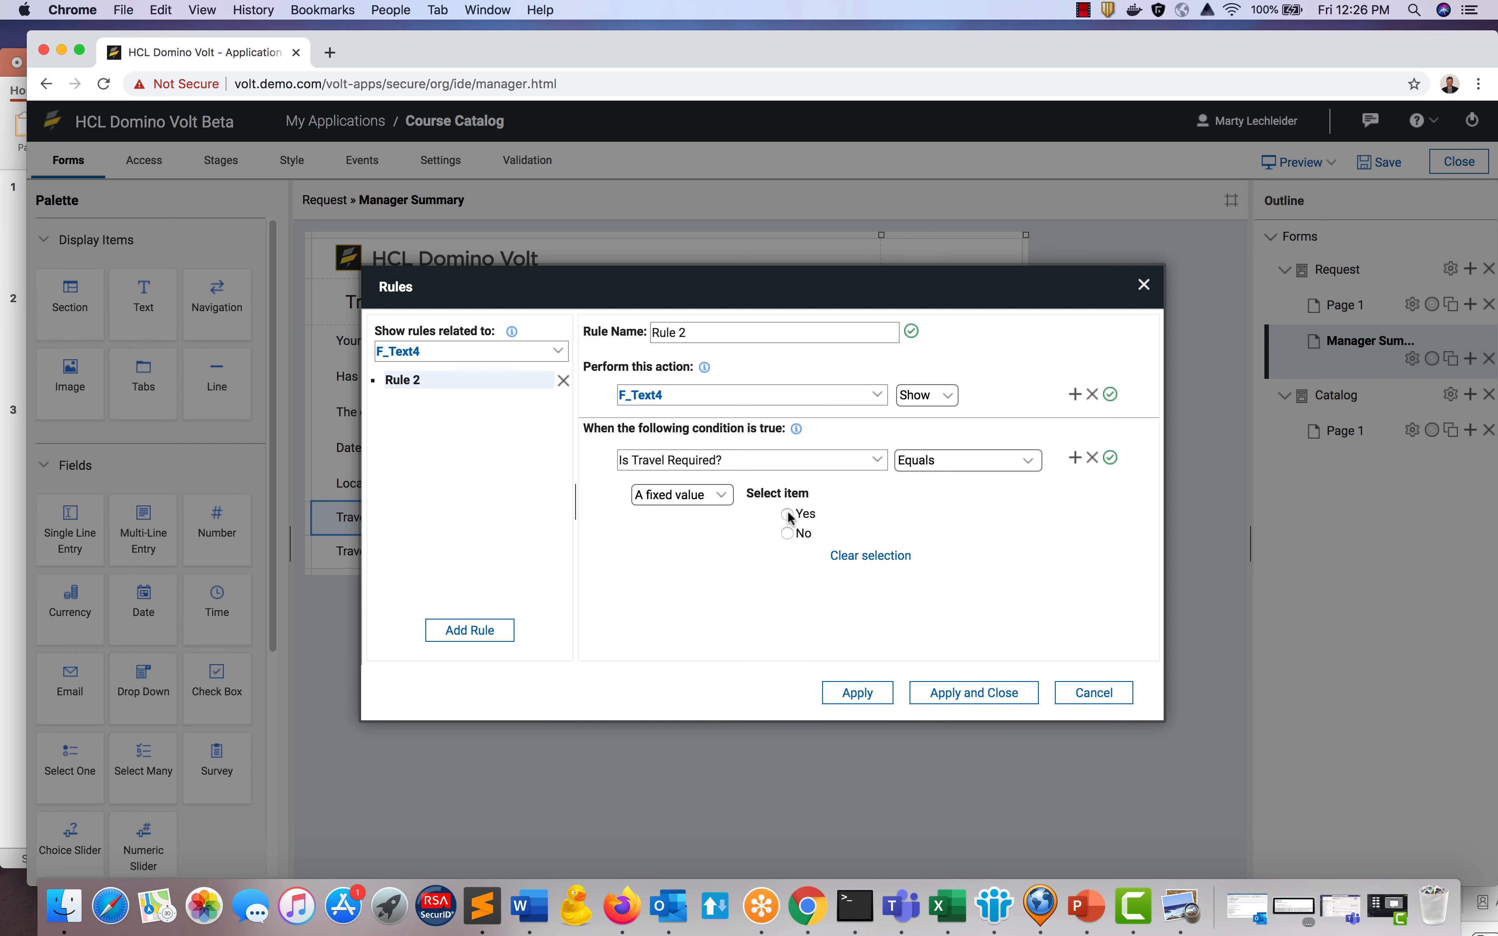
left_click(788, 534)
left_click(978, 693)
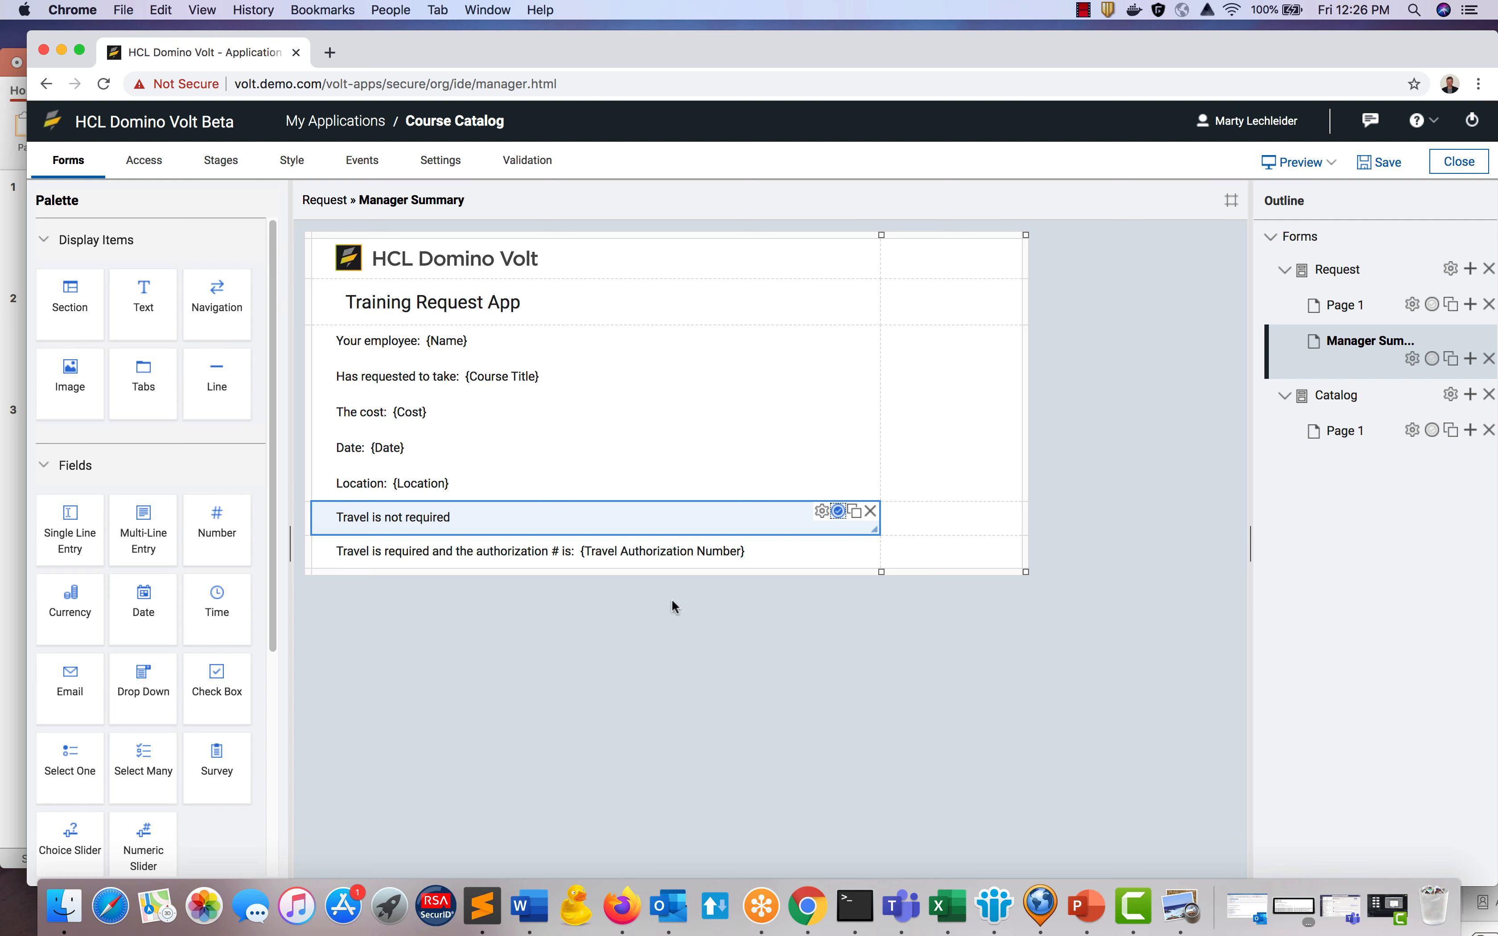
Add a Show rule to the travel-required authorization line for Is Travel Required? equals Yes.
left_click(779, 552)
left_click(838, 546)
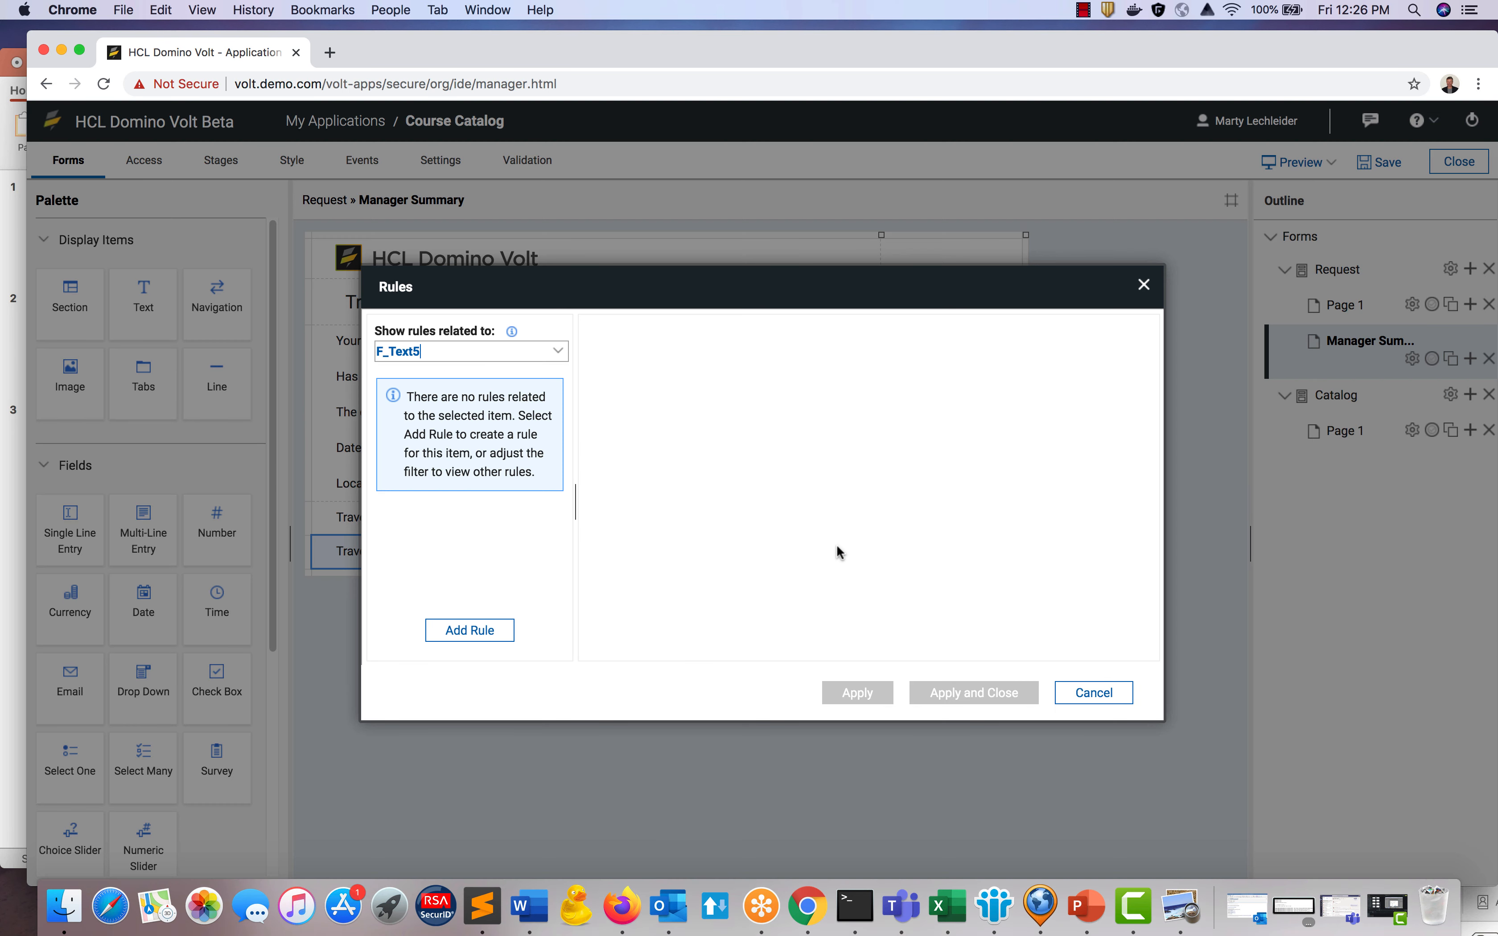
left_click(495, 632)
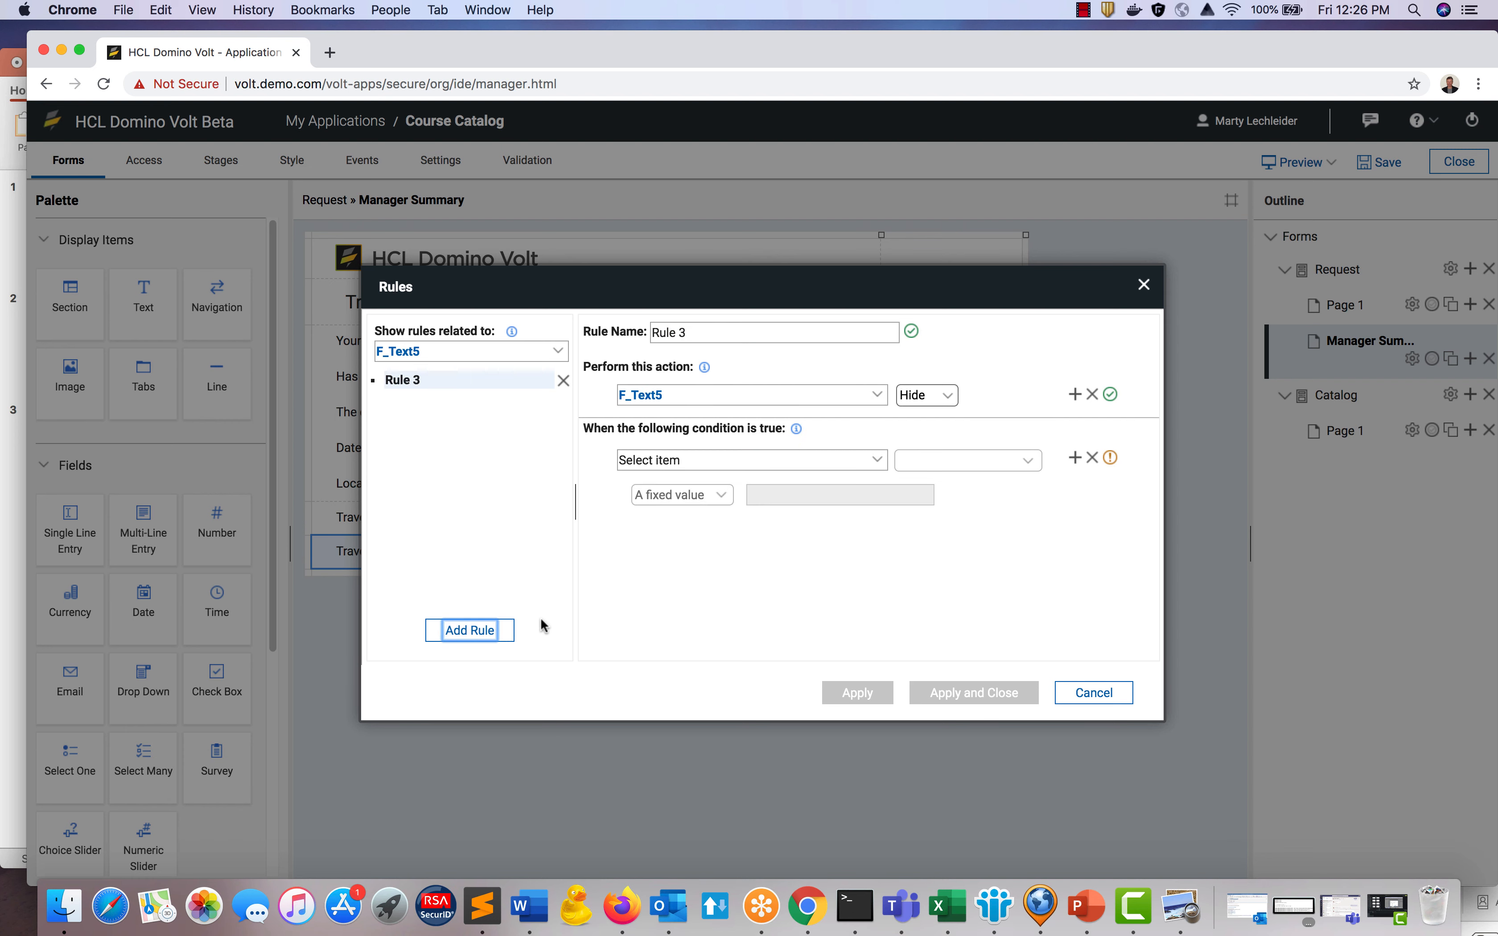
left_click(916, 399)
left_click(904, 379)
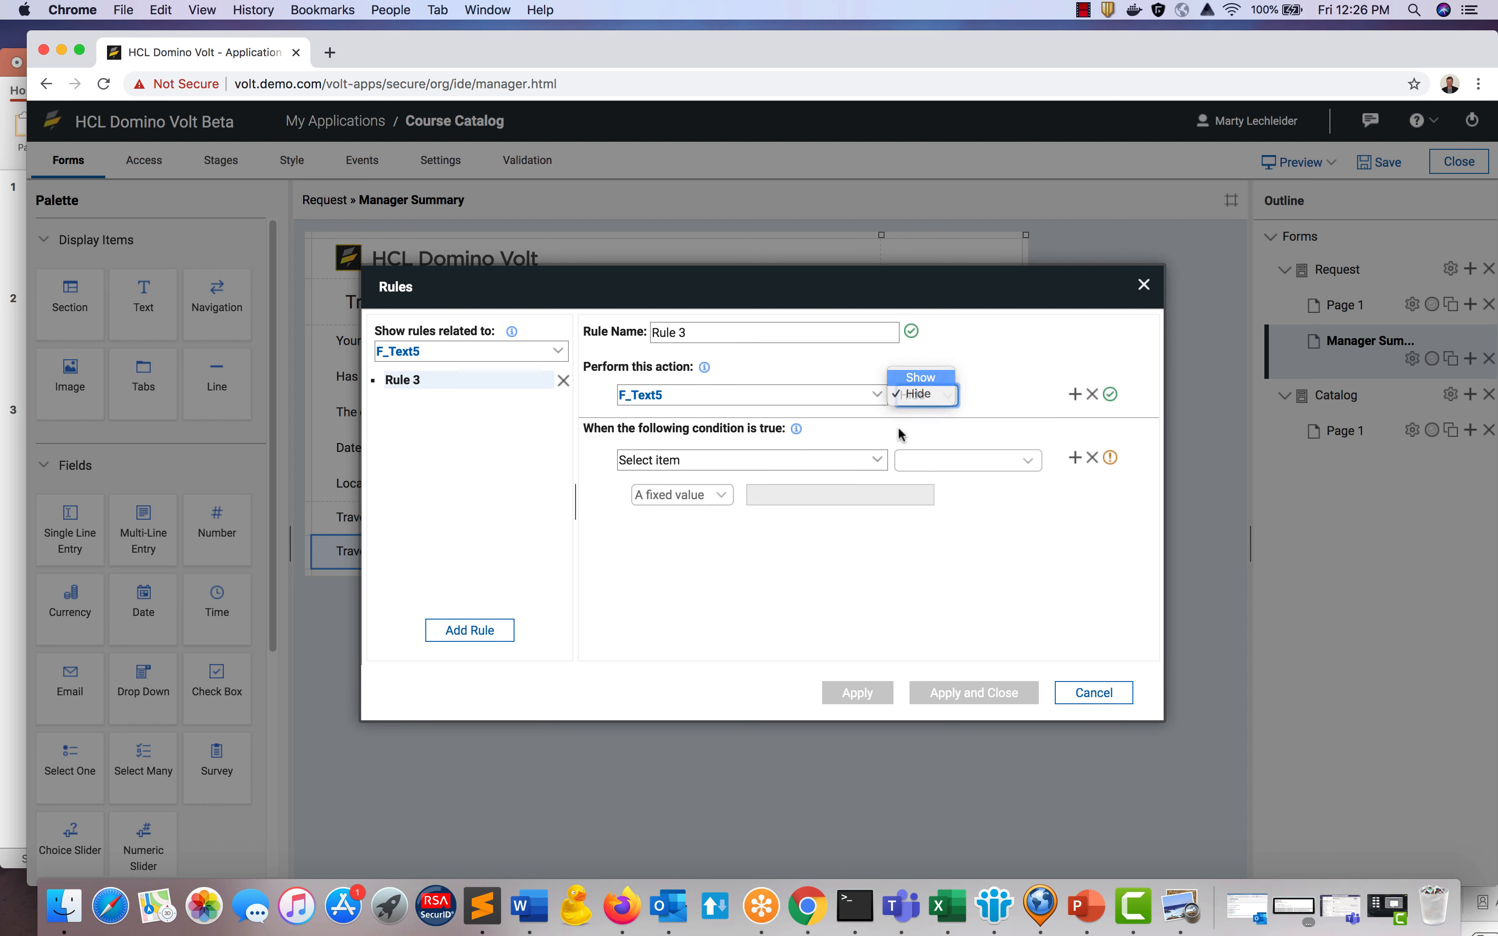
left_click(878, 461)
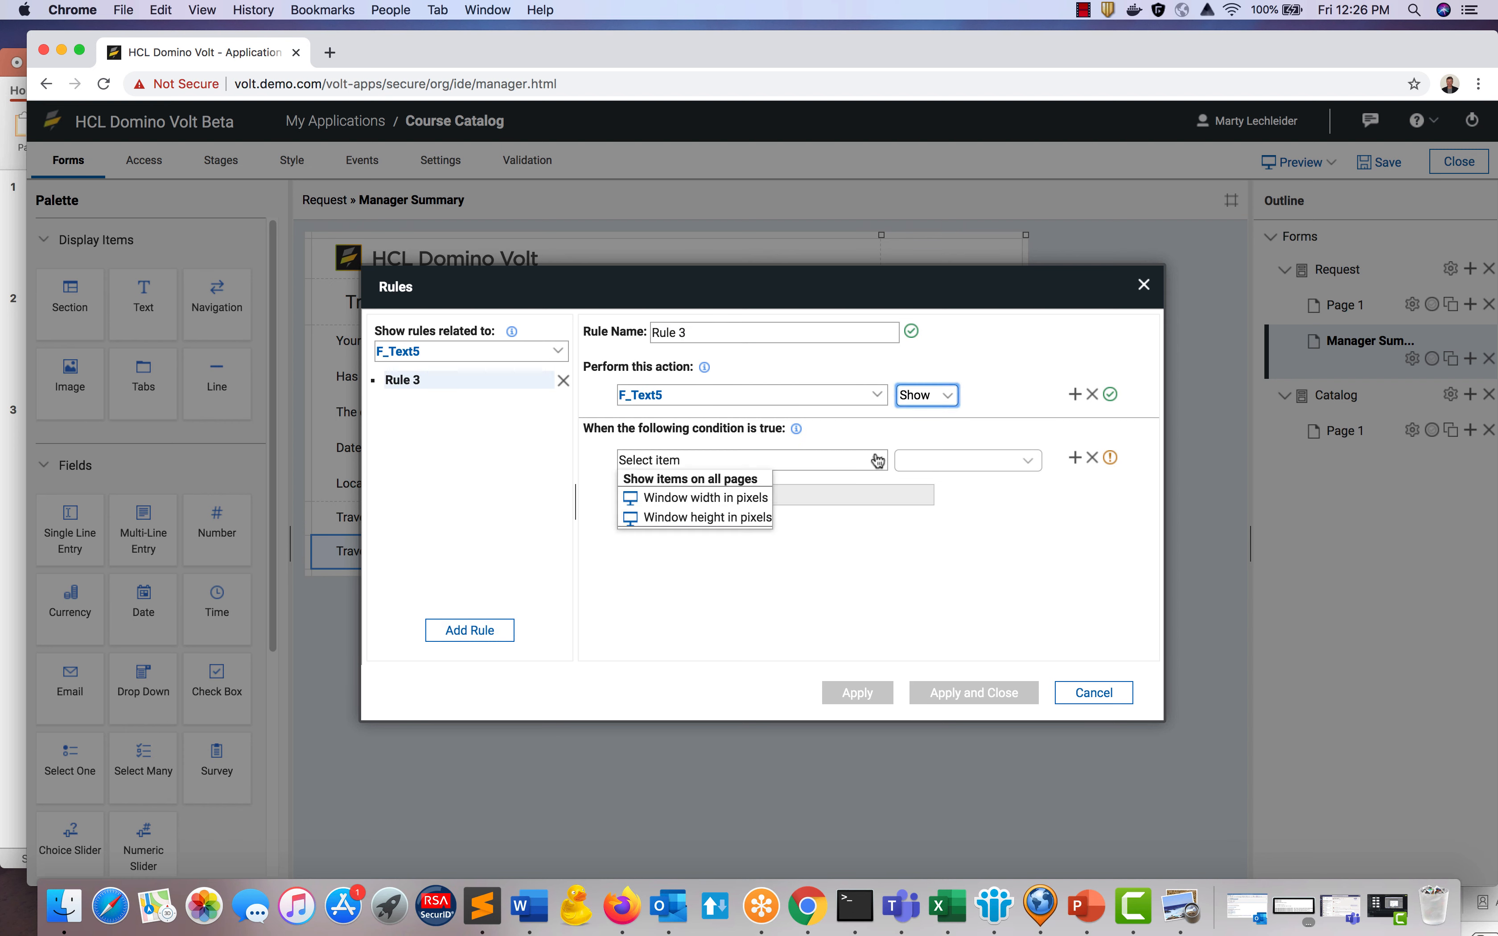
left_click(729, 480)
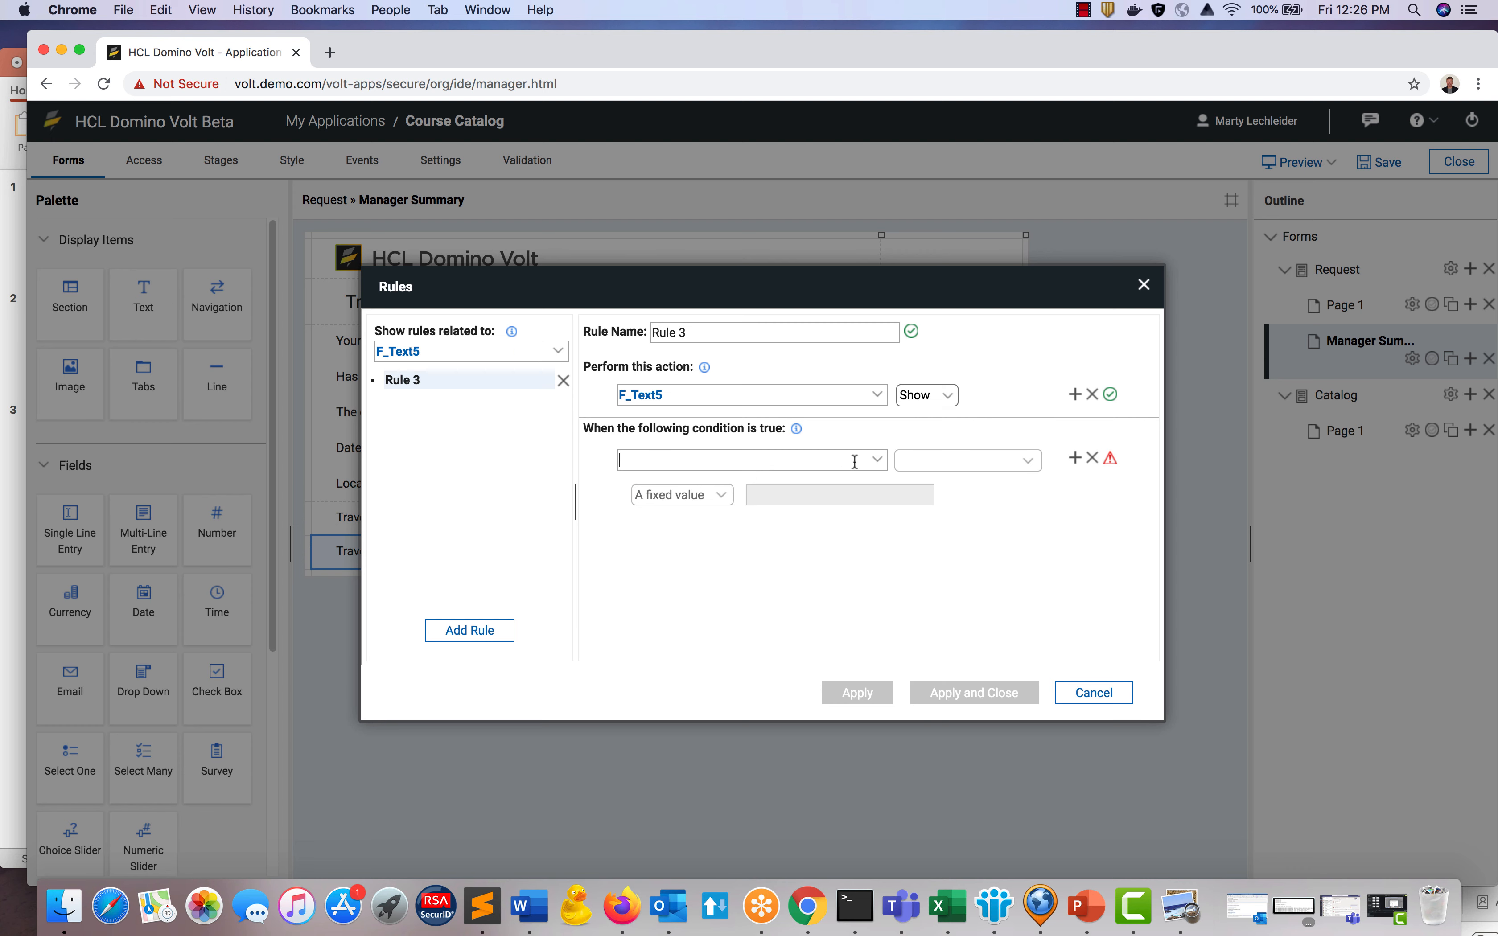
left_click(877, 461)
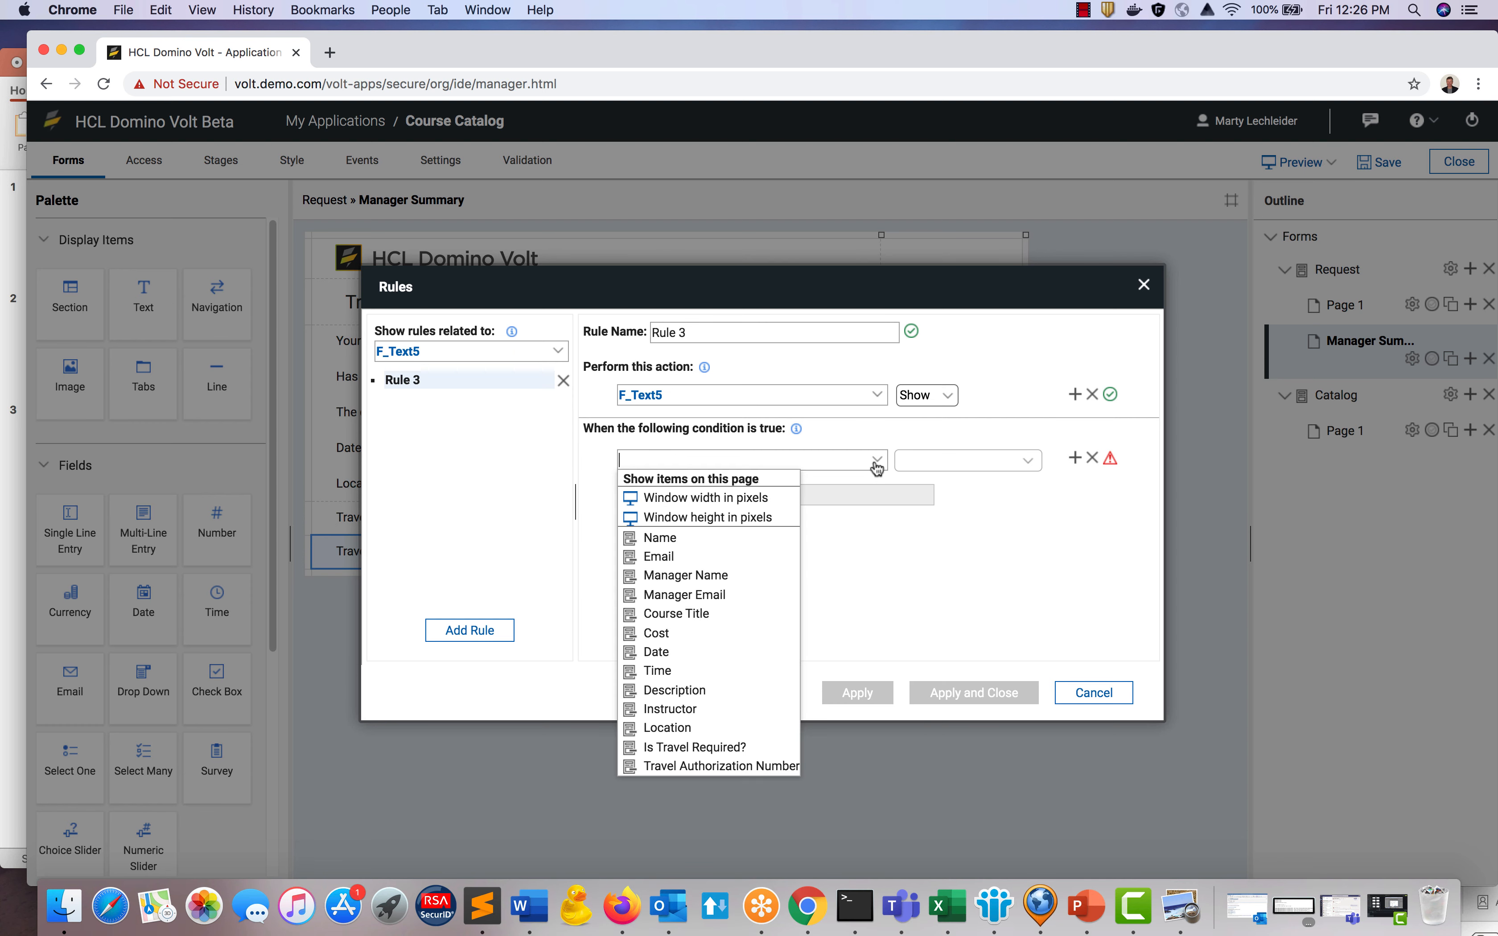
left_click(739, 748)
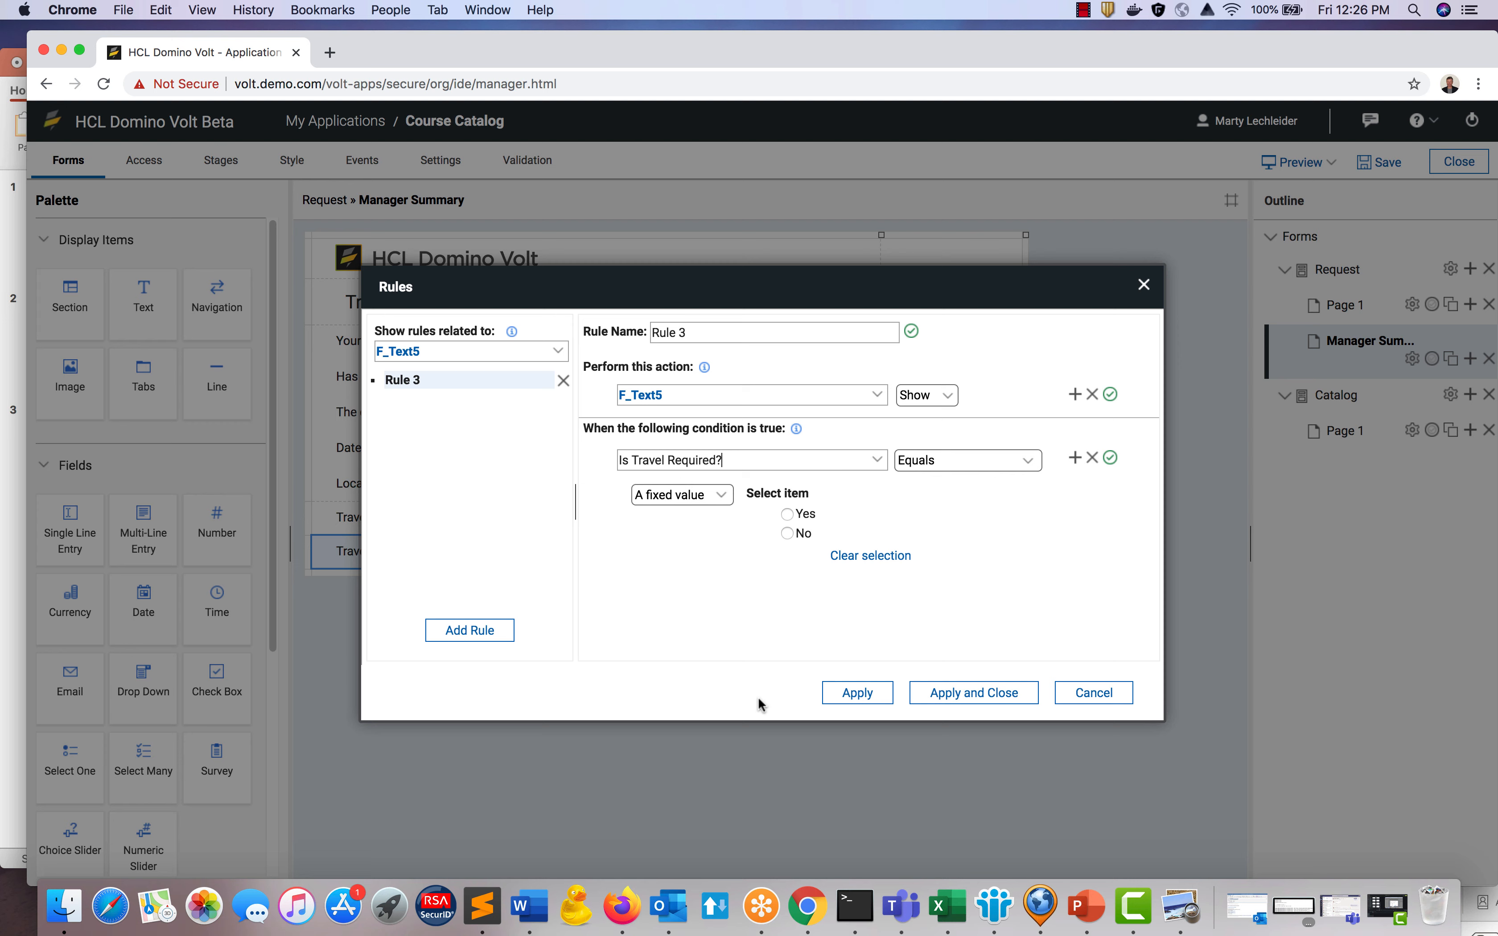
left_click(786, 514)
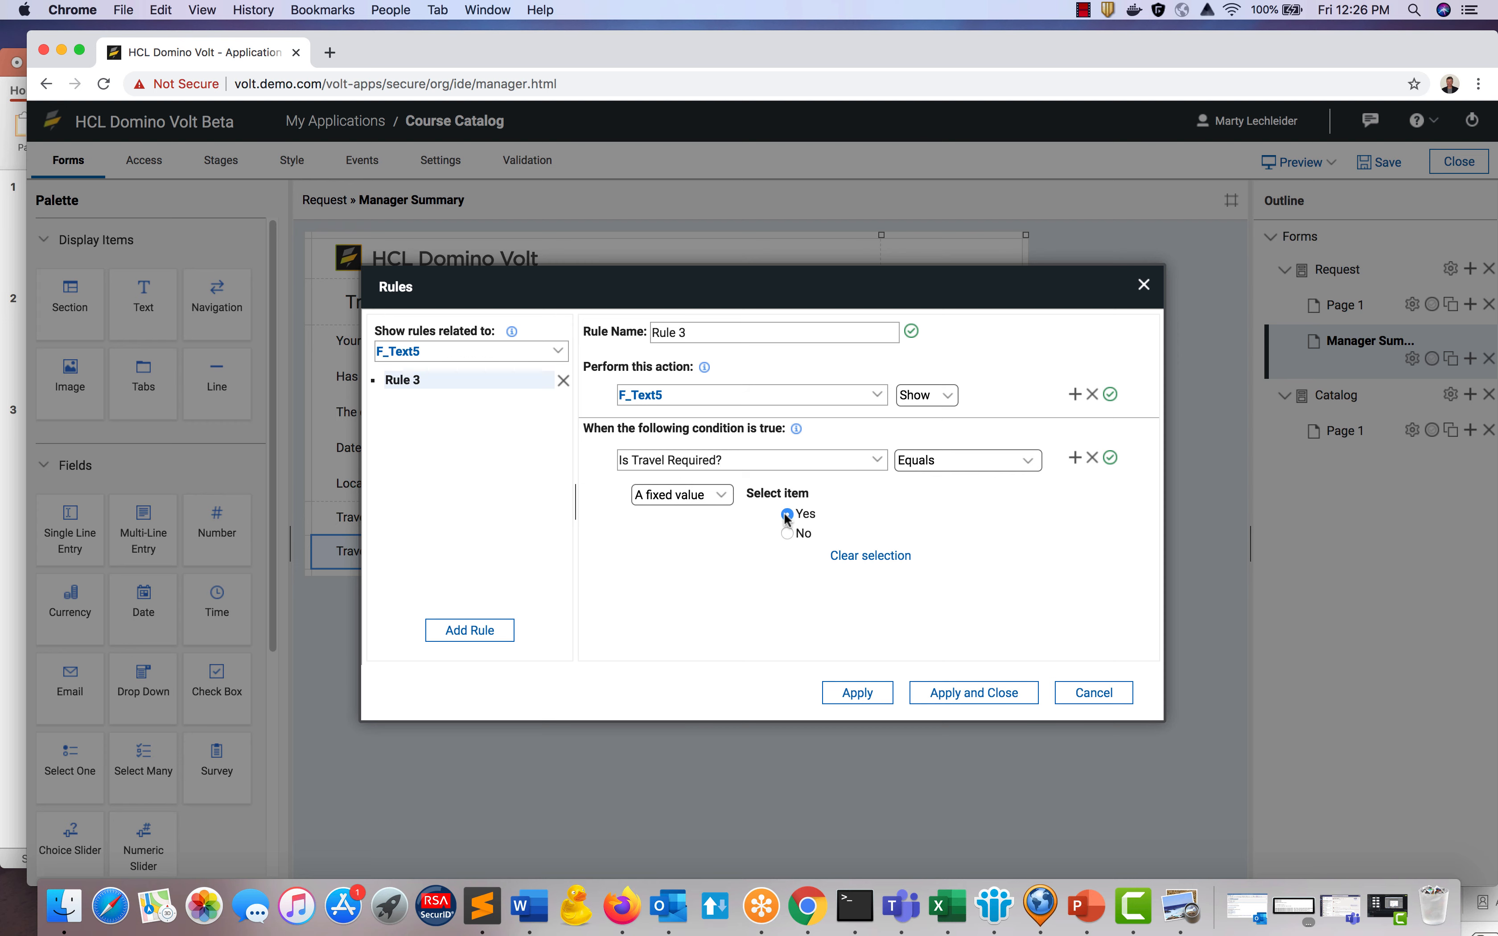
left_click(996, 694)
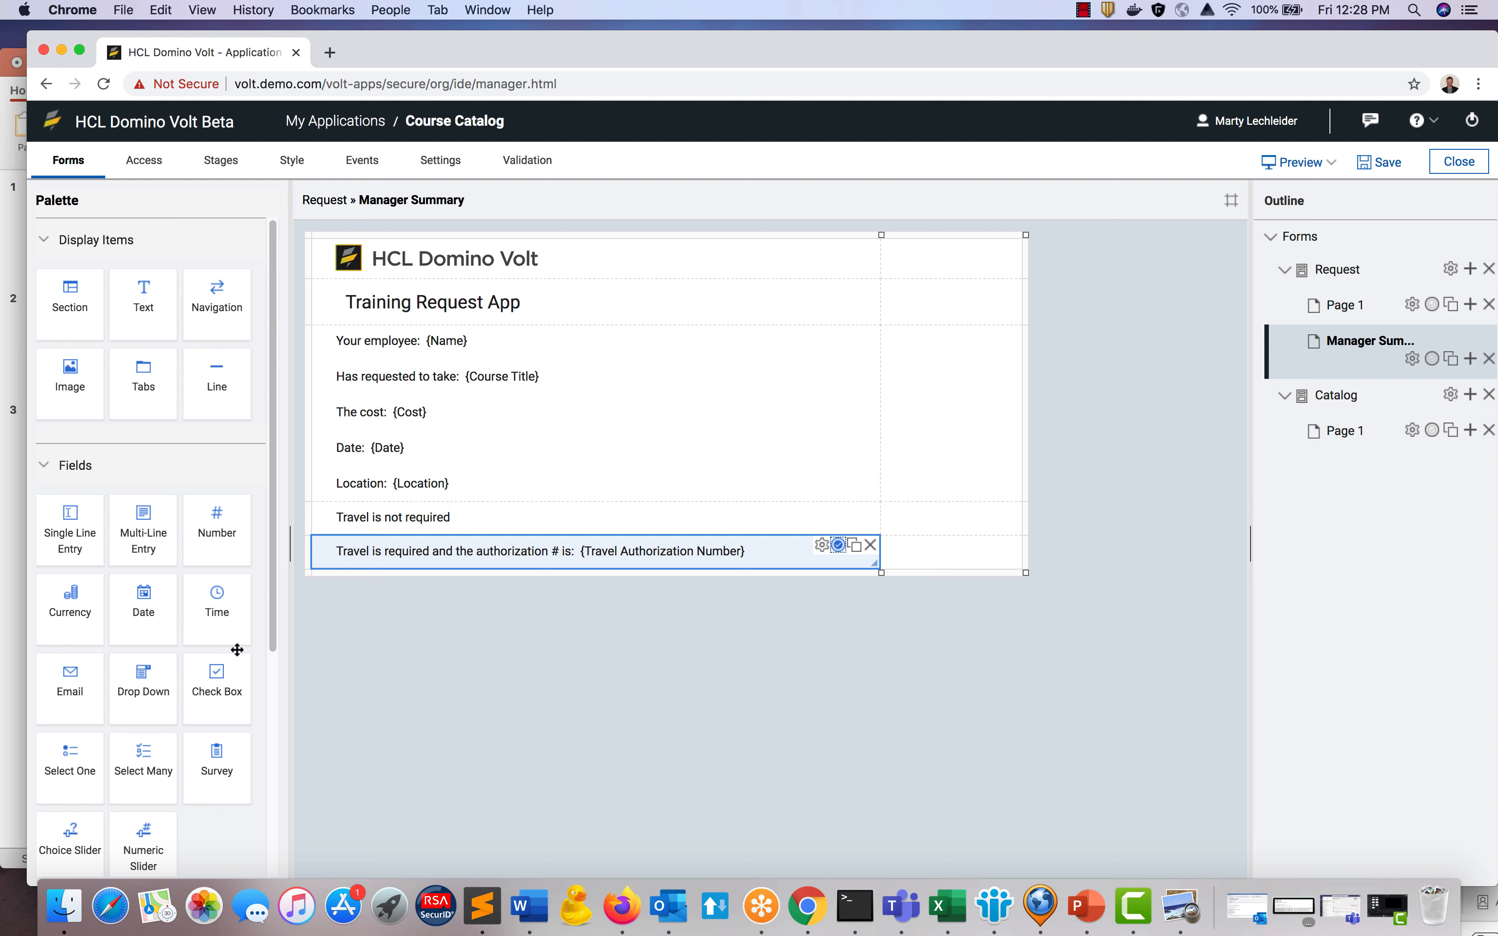
Add a multi-line entry field below the travel lines labelled 'Managers Comments'.
left_click_drag(155, 541, 363, 562)
left_click(367, 585)
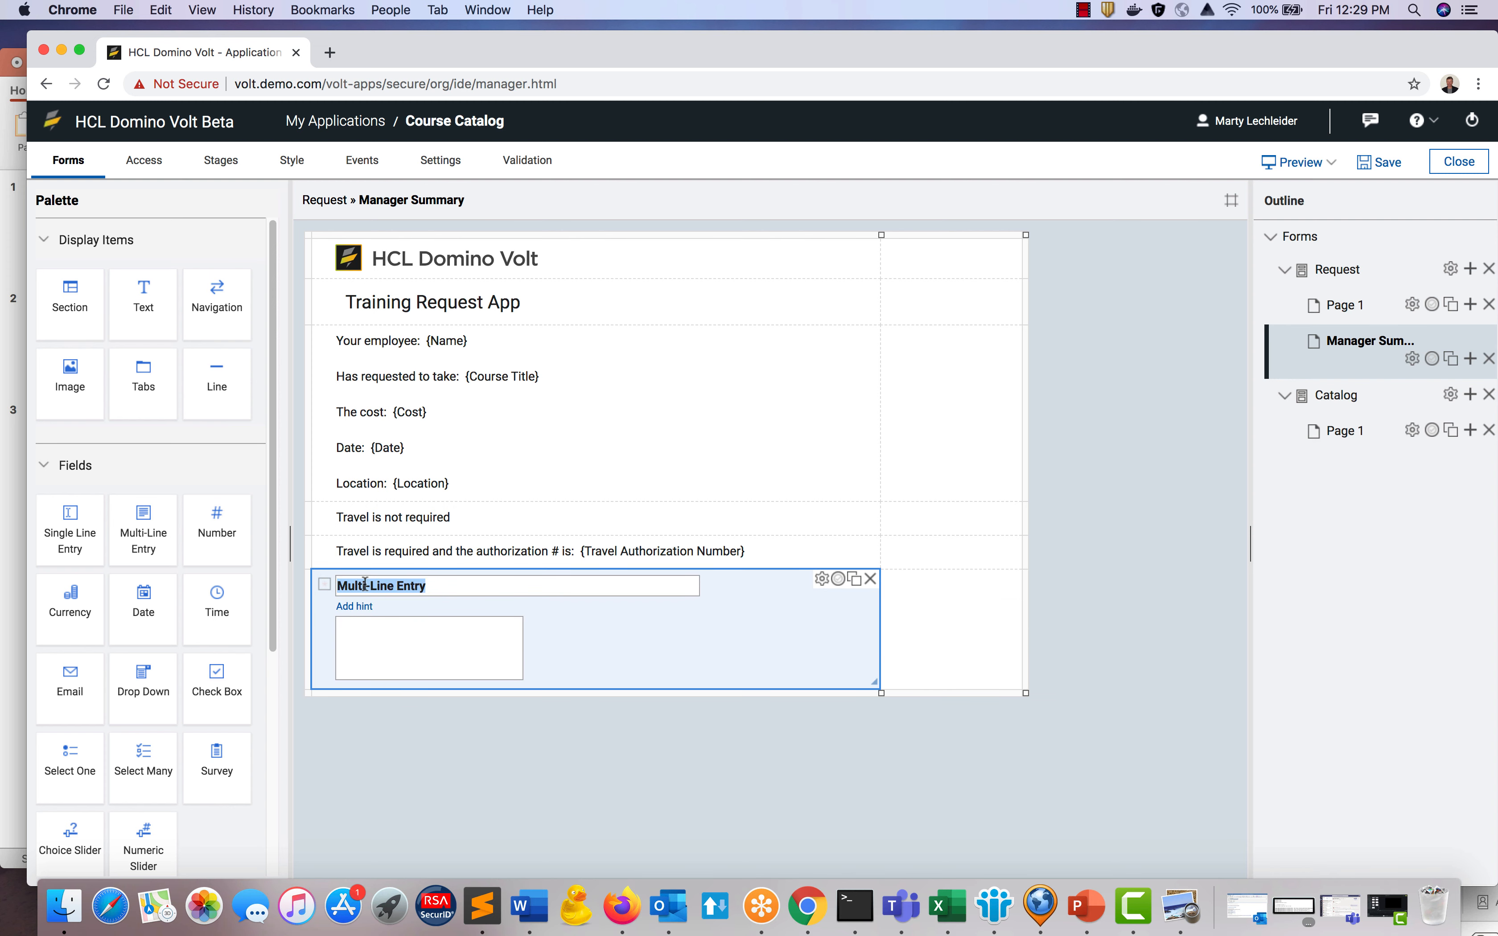
type("Mana")
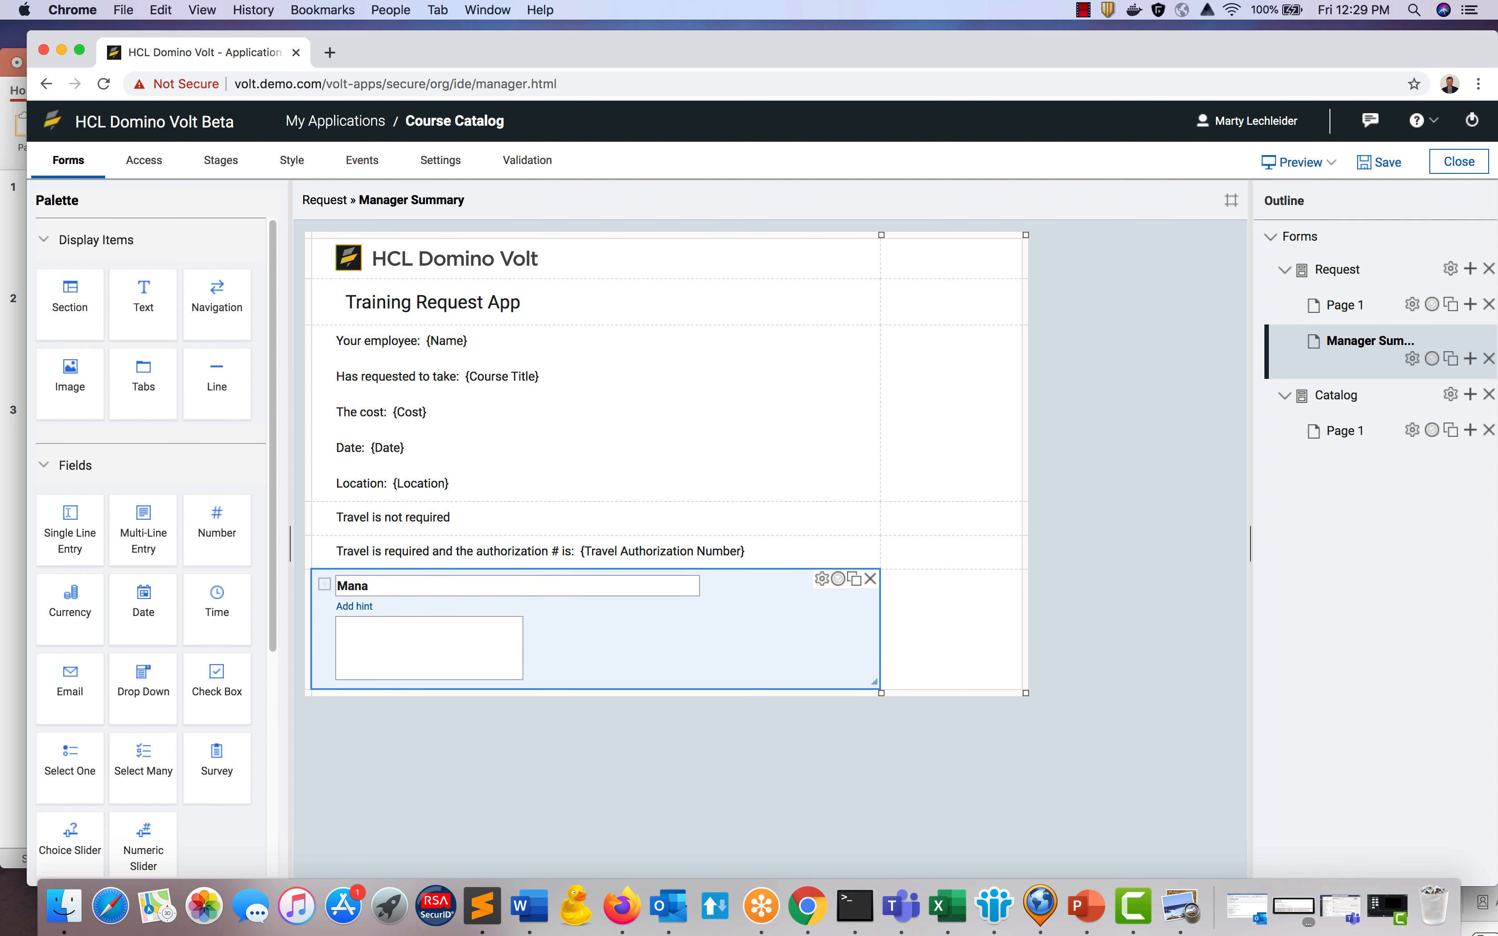
type("gers Comments")
Set the Managers Comments field to full width and stretch it across both columns.
left_click(822, 580)
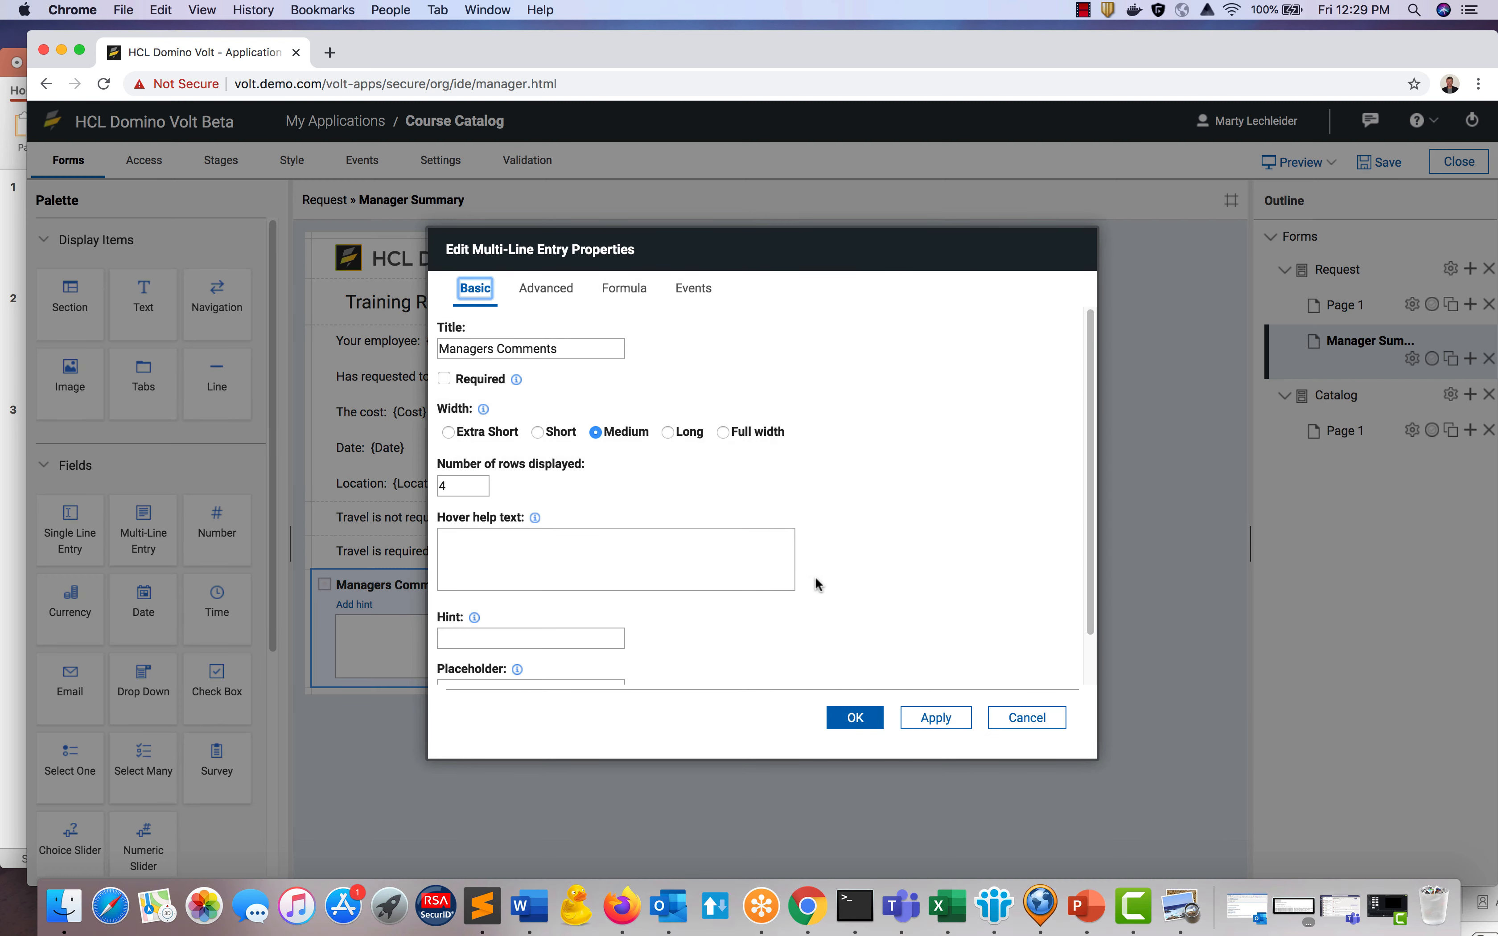
left_click(722, 432)
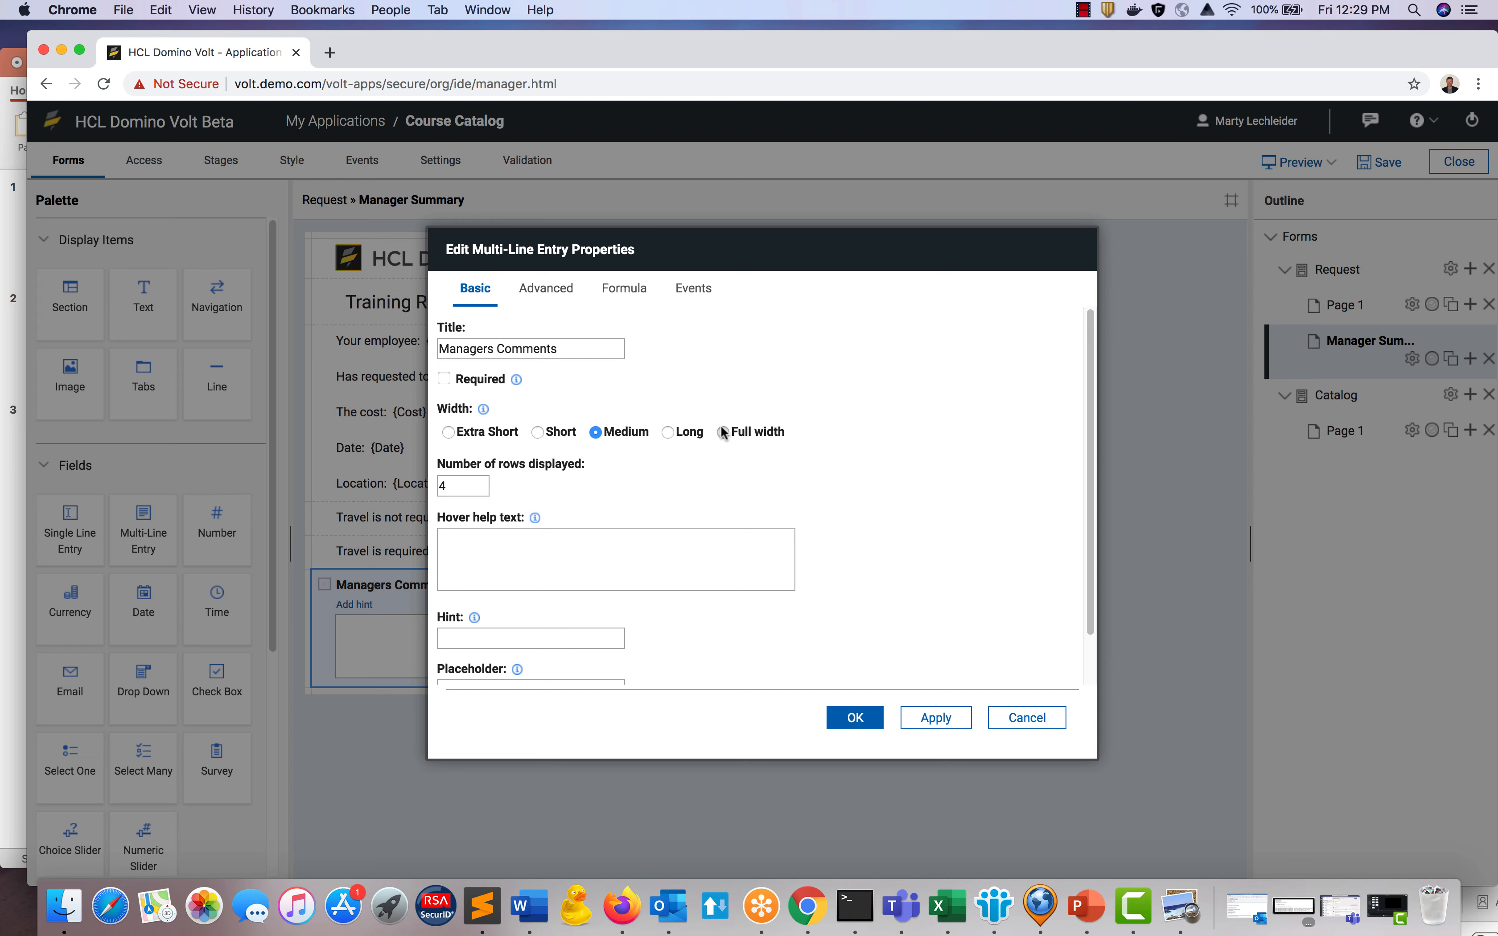
left_click(846, 726)
left_click_drag(874, 681, 902, 717)
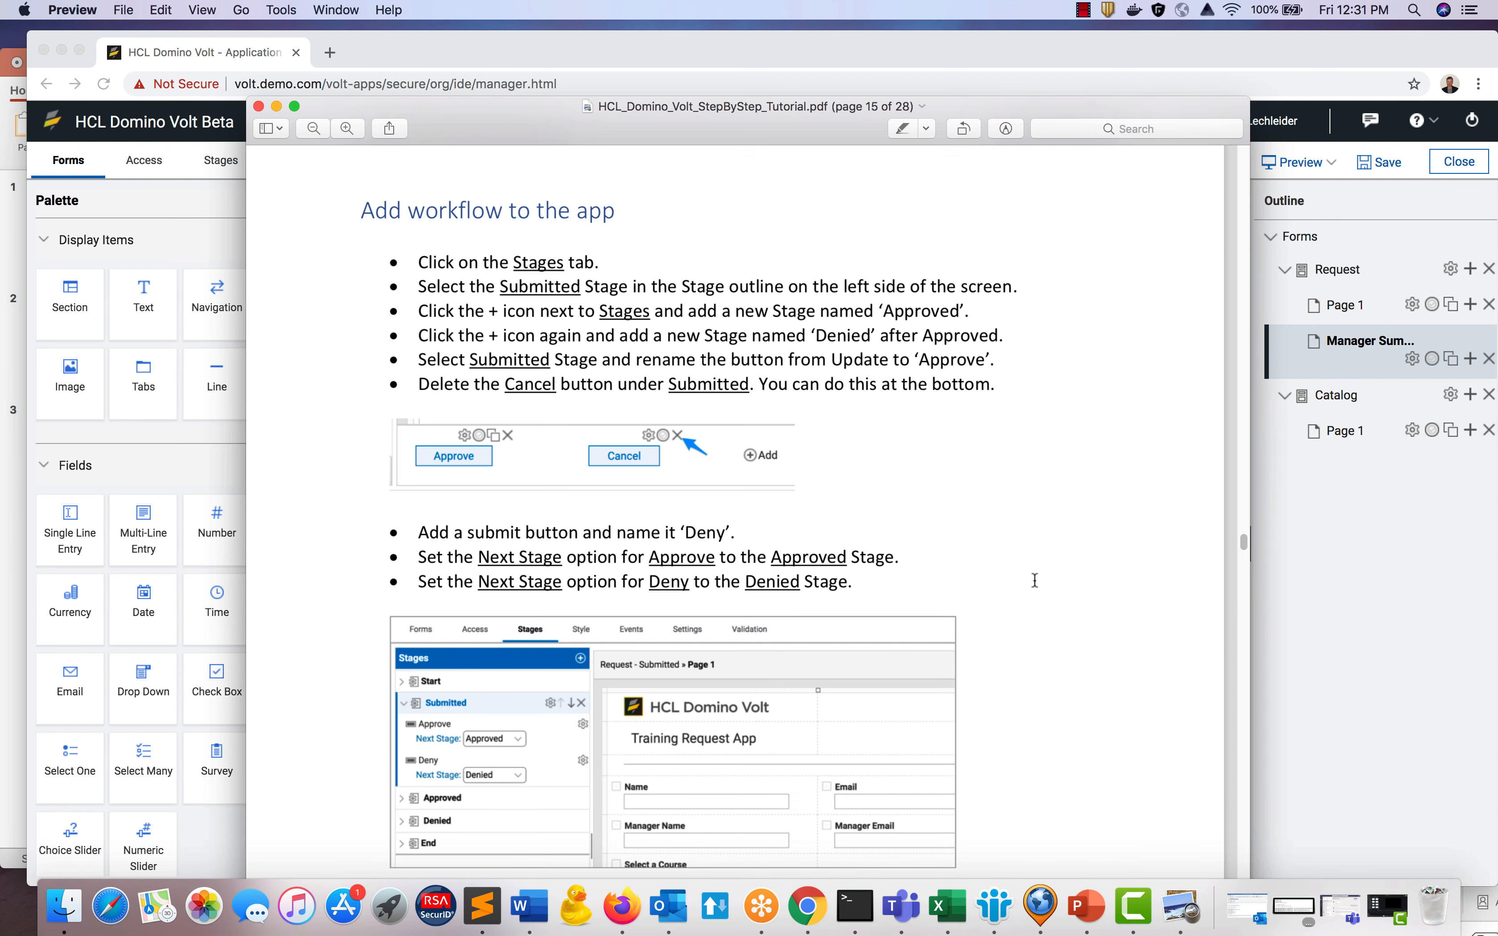
left_click(1373, 622)
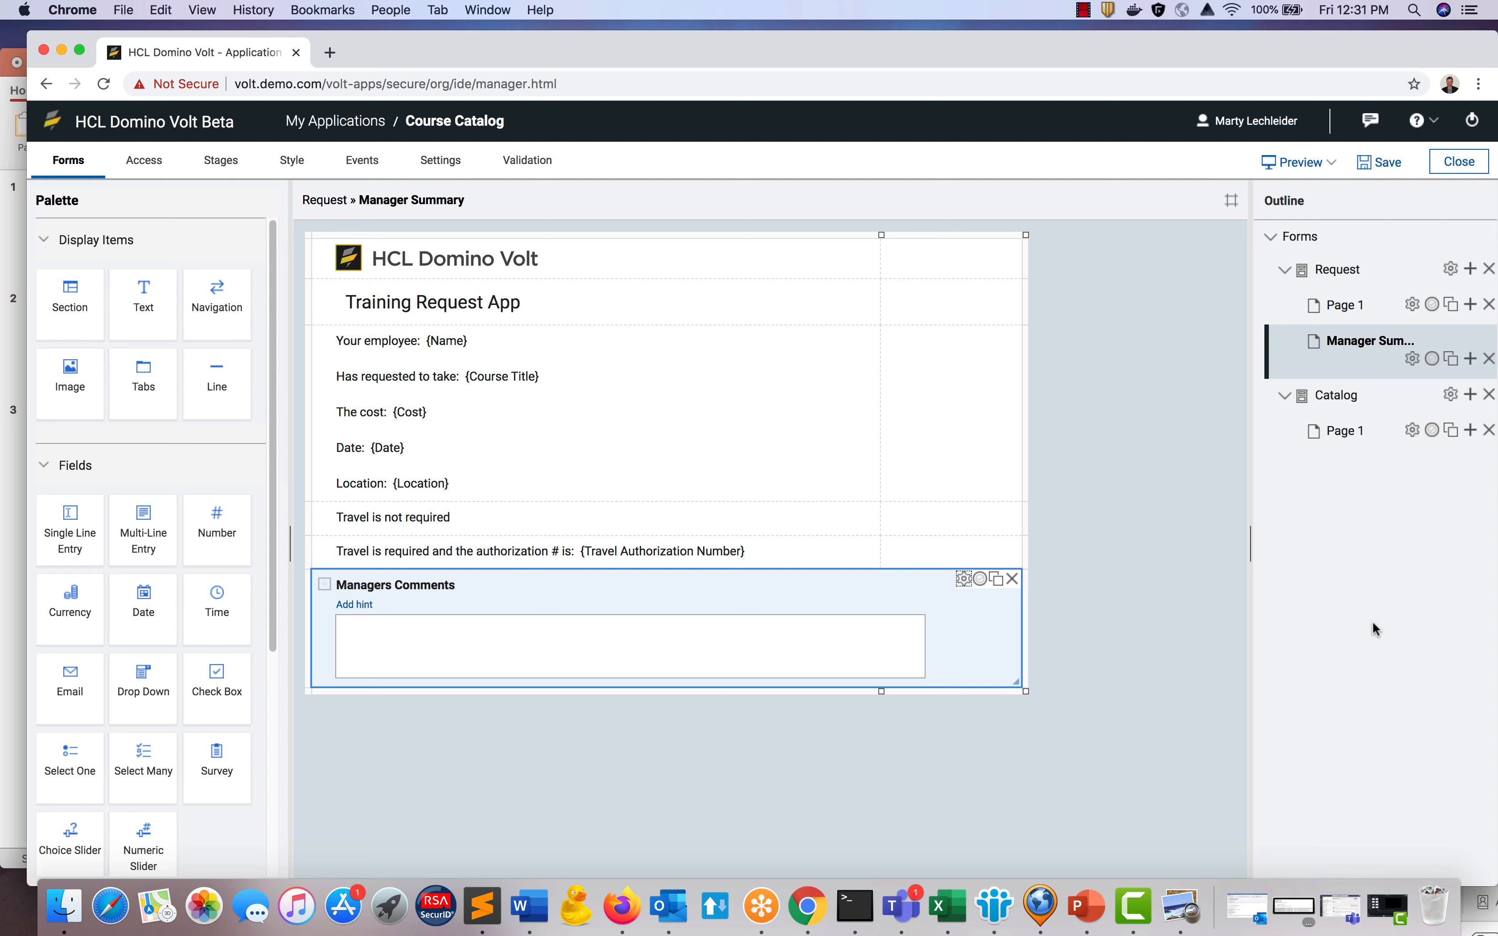
In the workflow stages, add two new stages after Submitted.
left_click(226, 164)
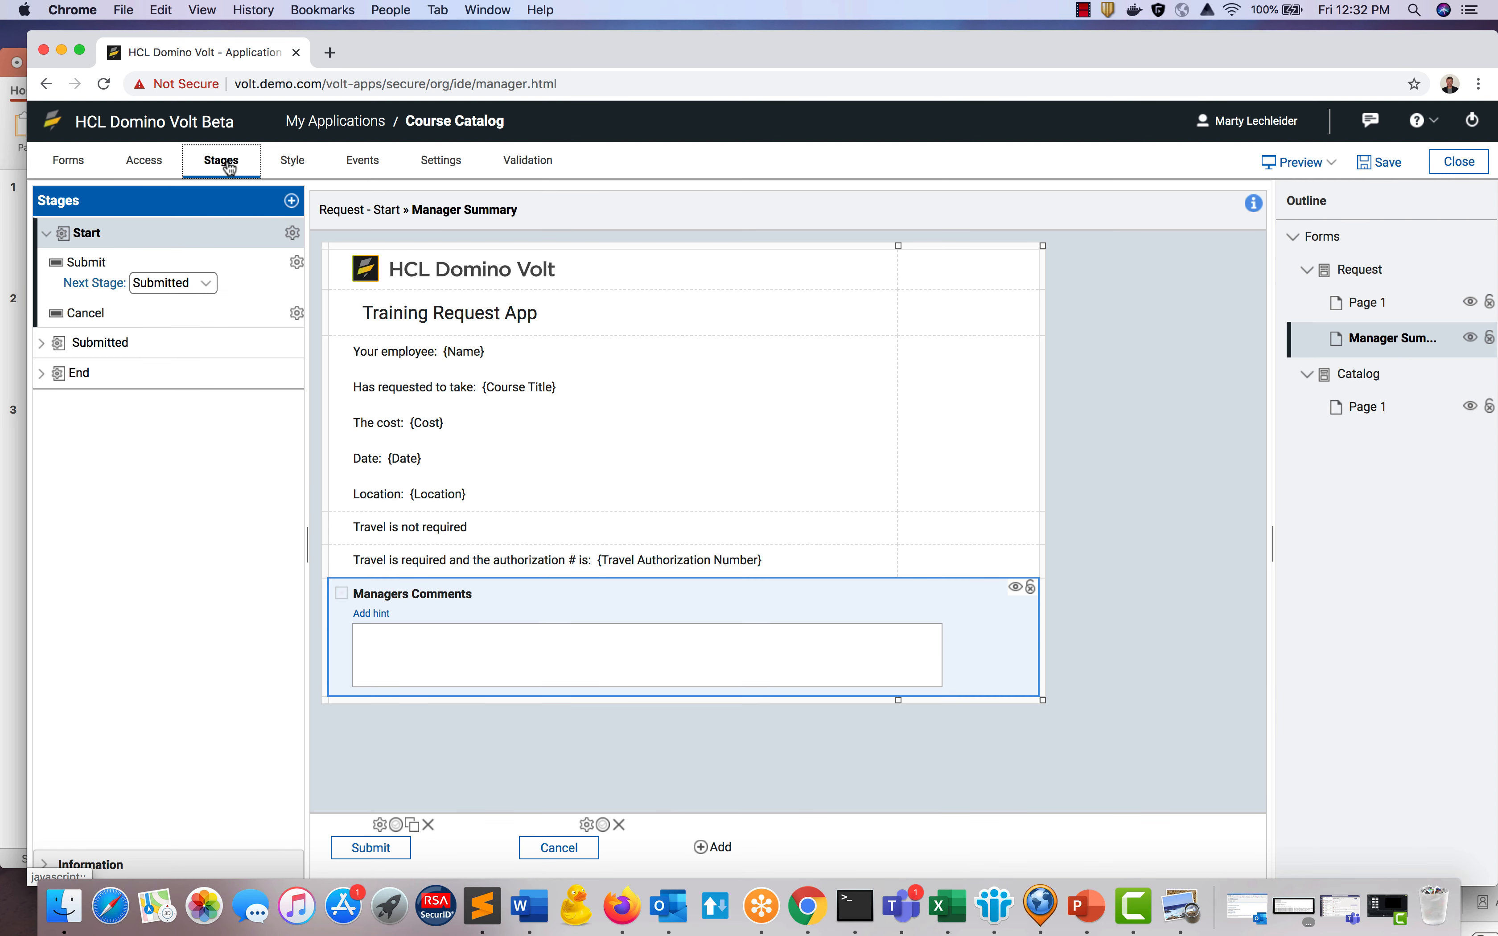
left_click(230, 264)
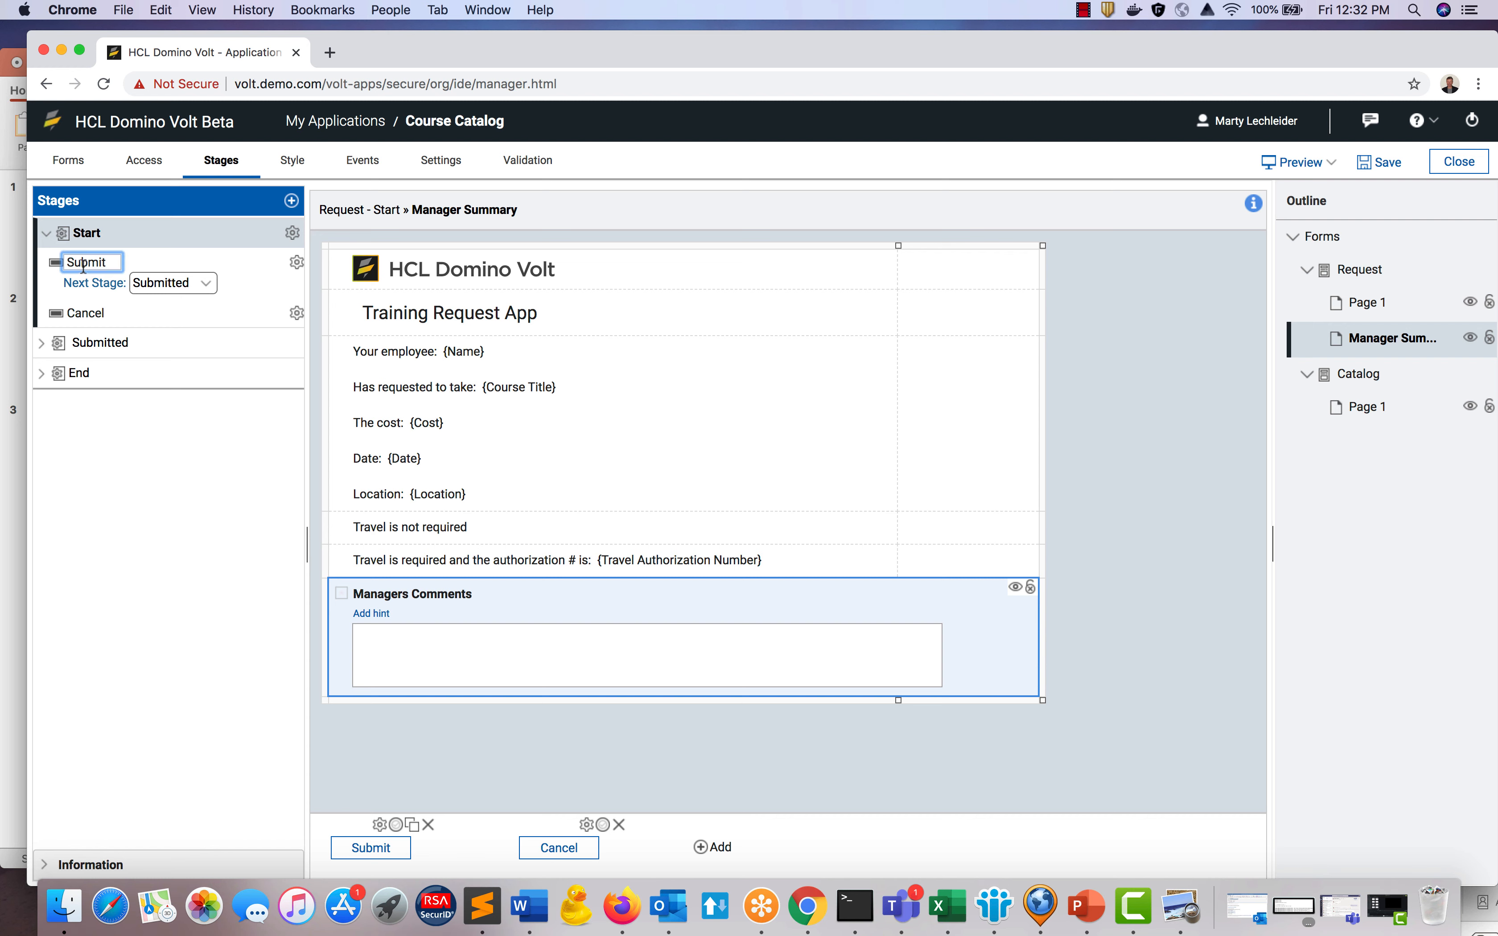
left_click(86, 343)
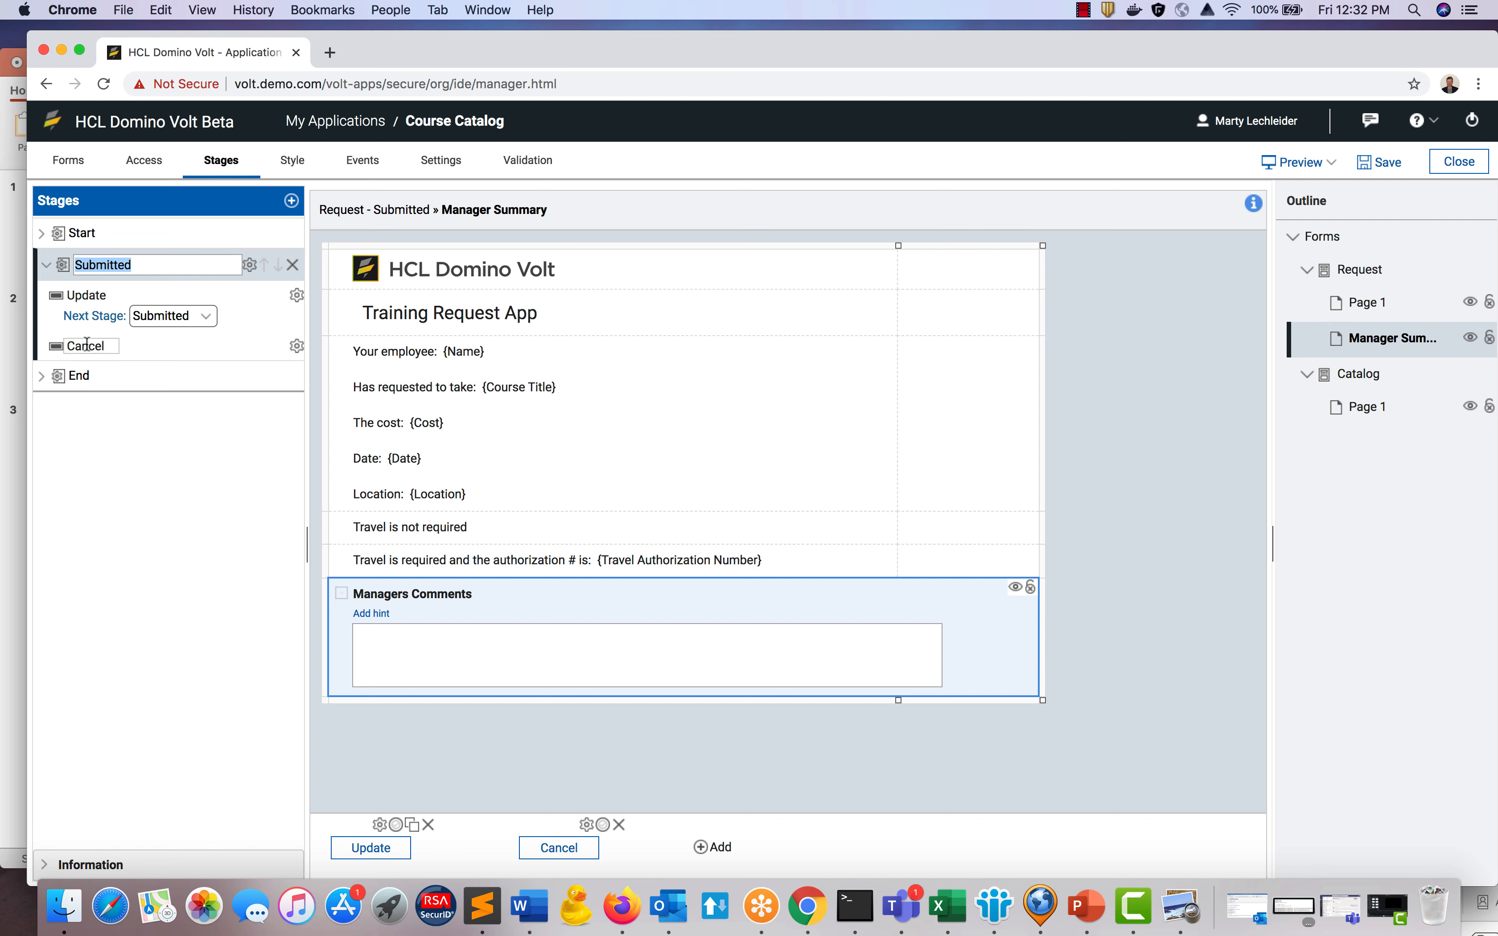
left_click(292, 202)
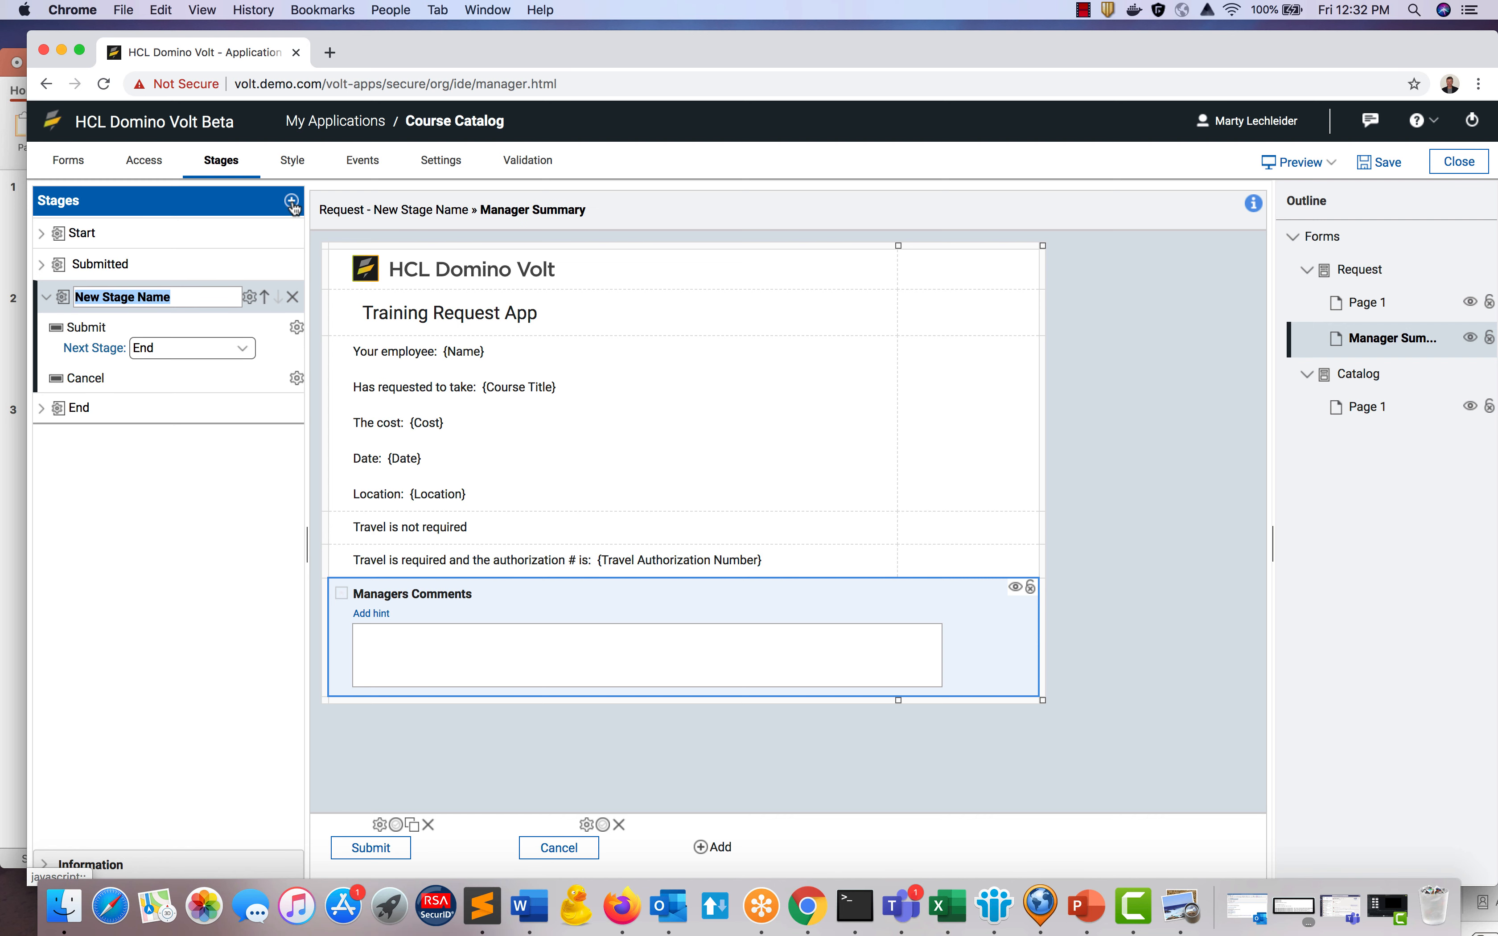
left_click(292, 202)
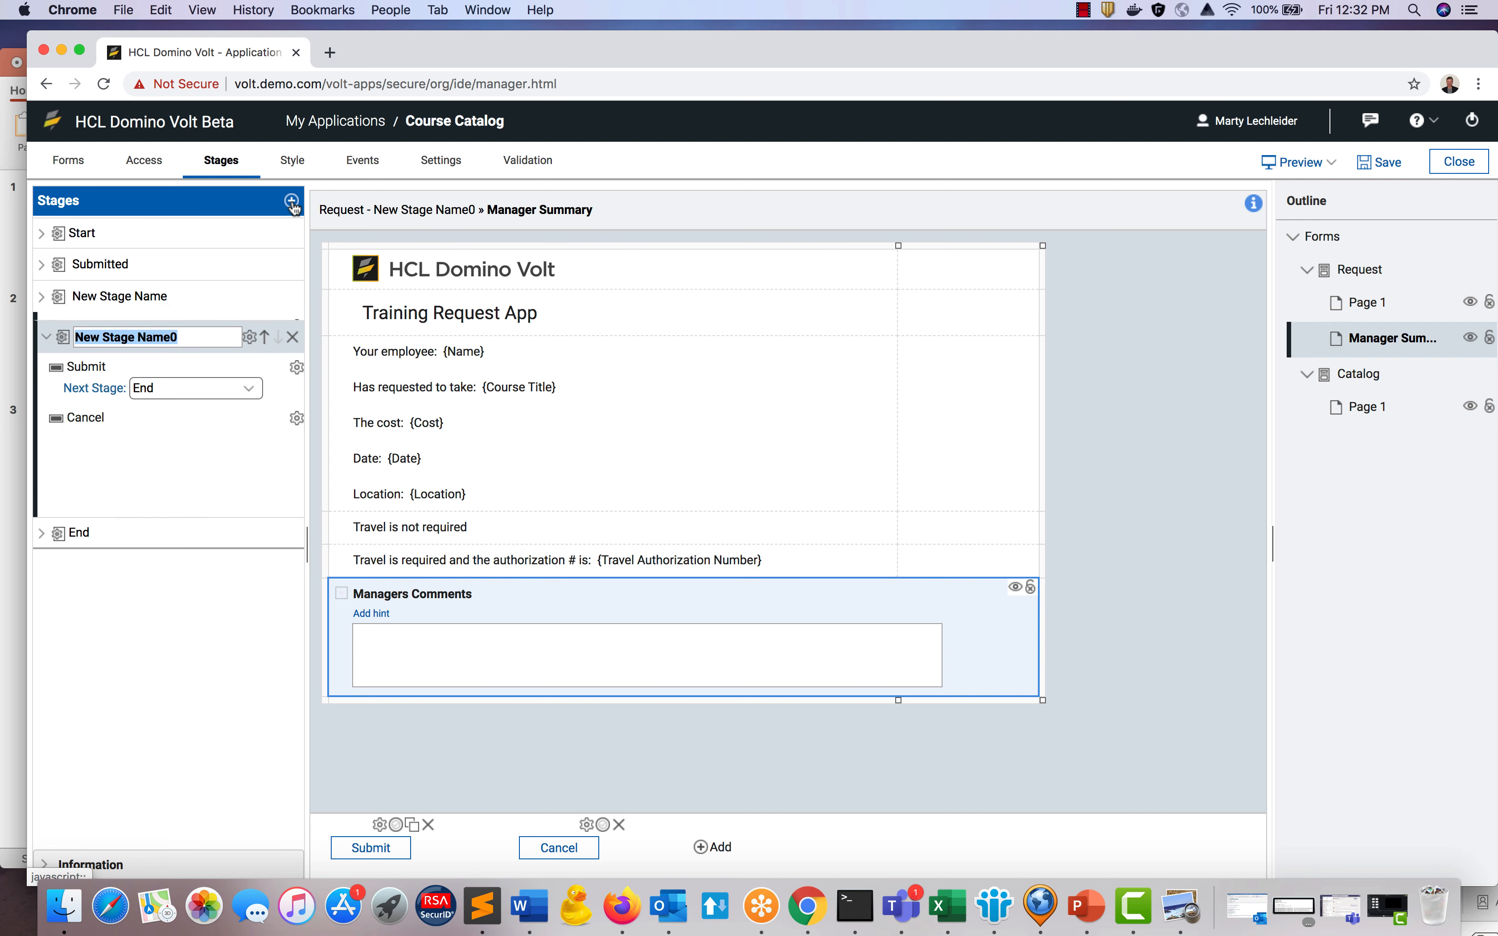
Rename the two new stages Approved and Denied.
left_click(144, 296)
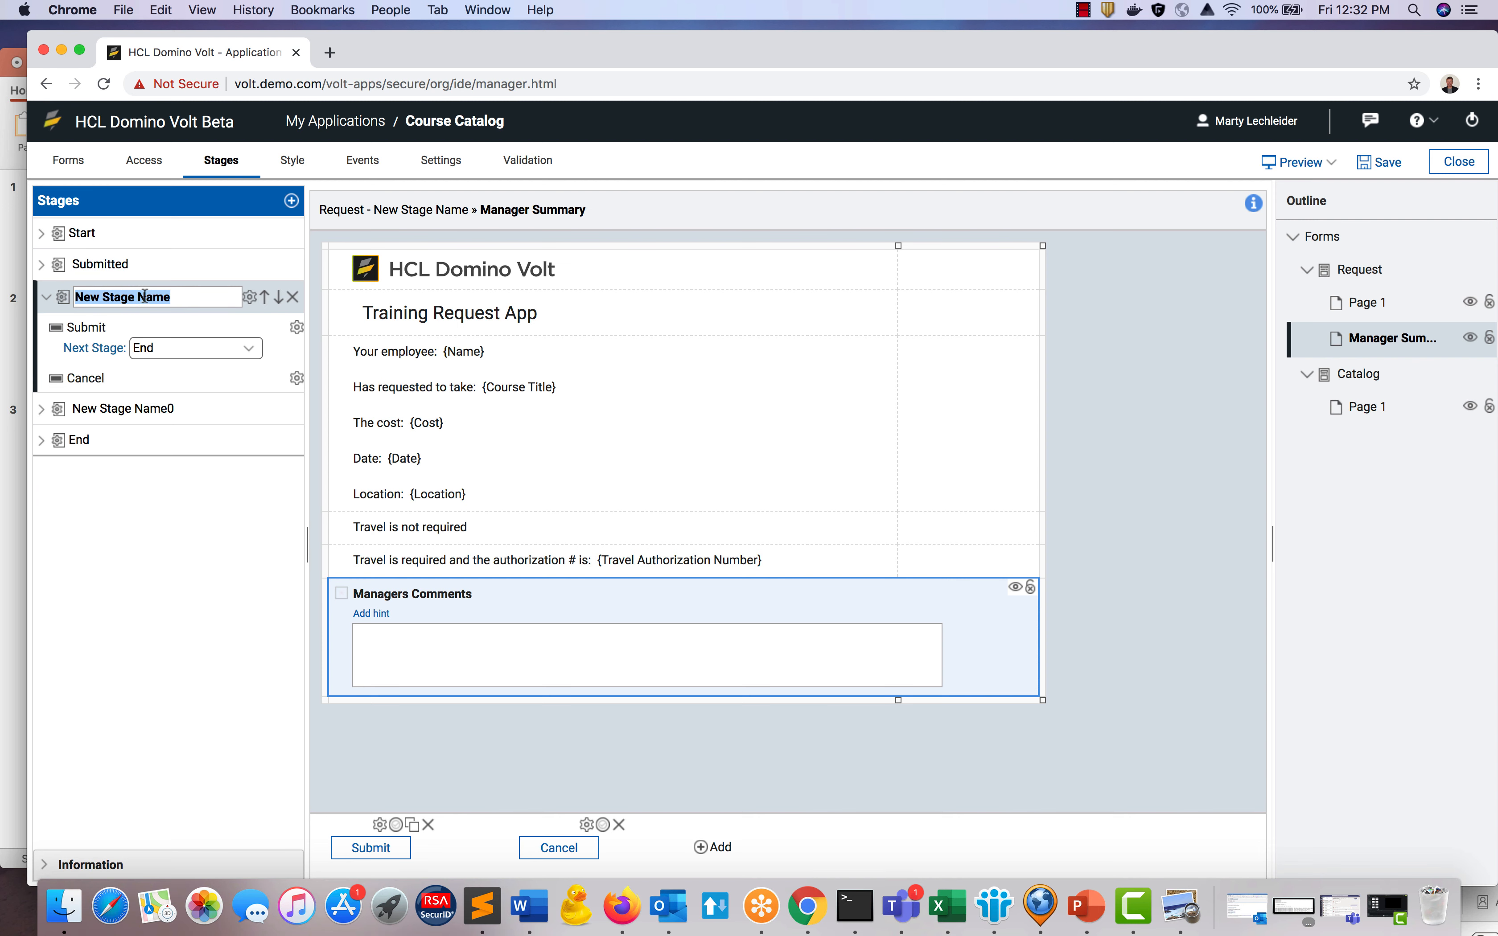
type("Approved")
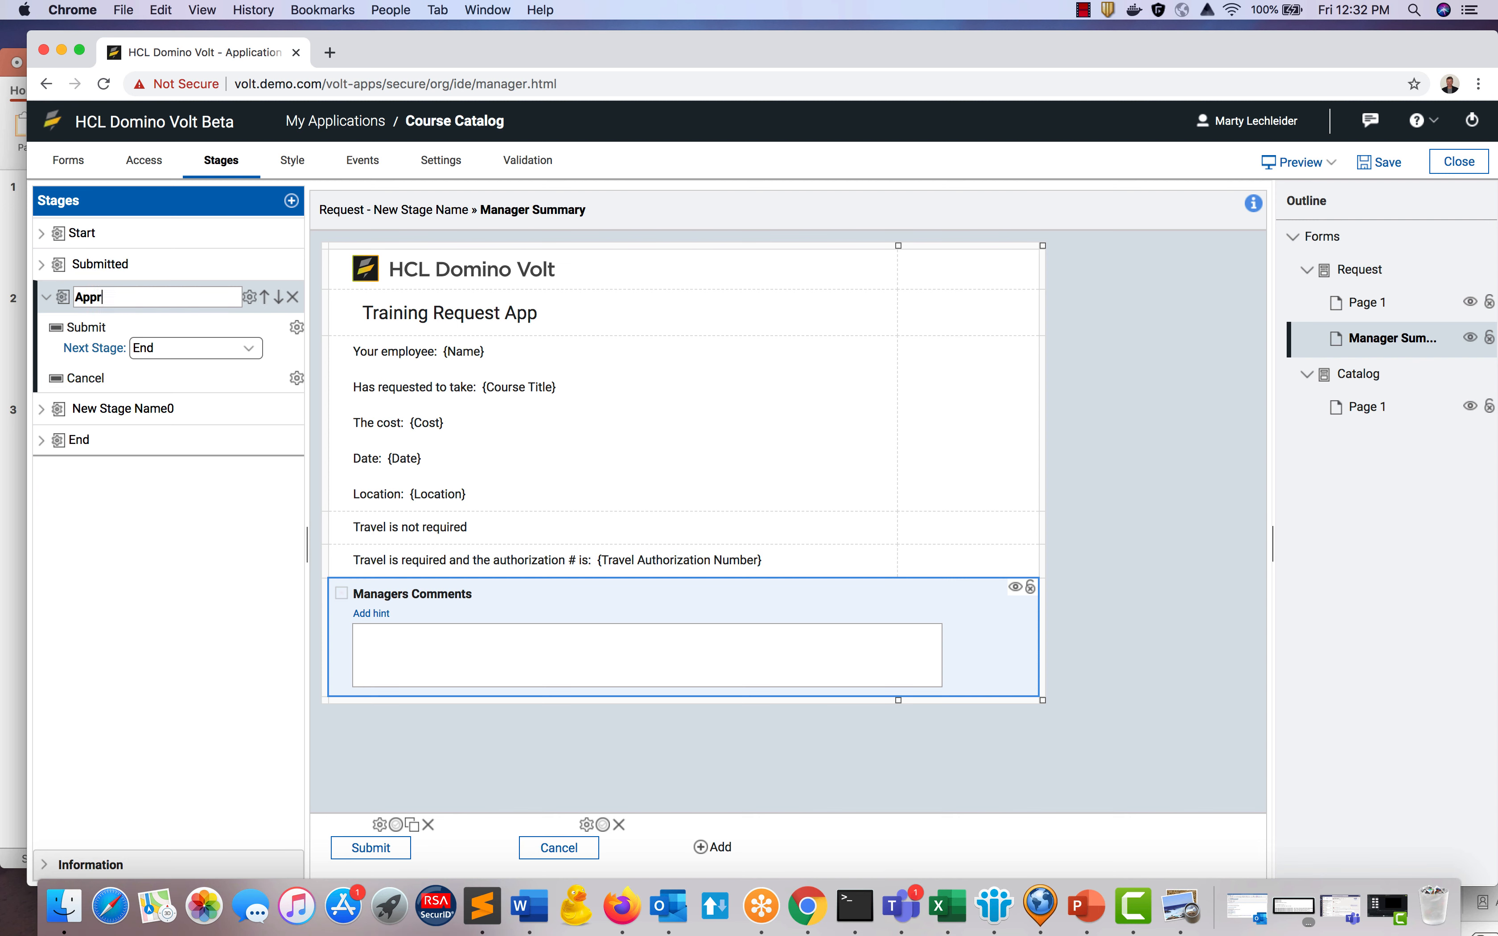
left_click(125, 409)
type("Deni")
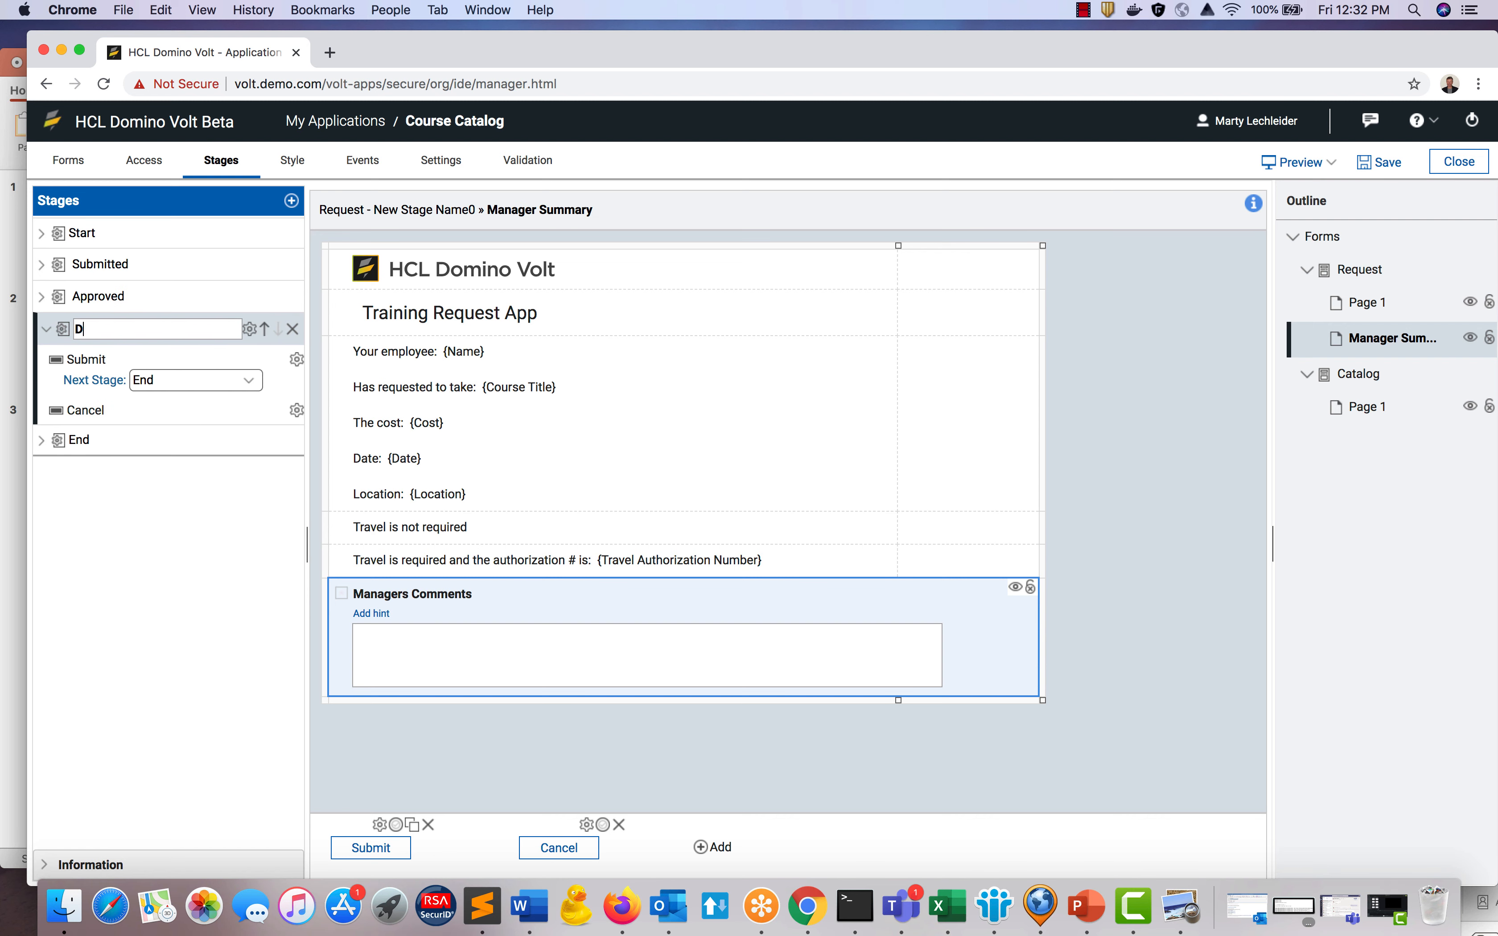
key("BackSpace")
key("BackSpace")
type("nied")
left_click(166, 263)
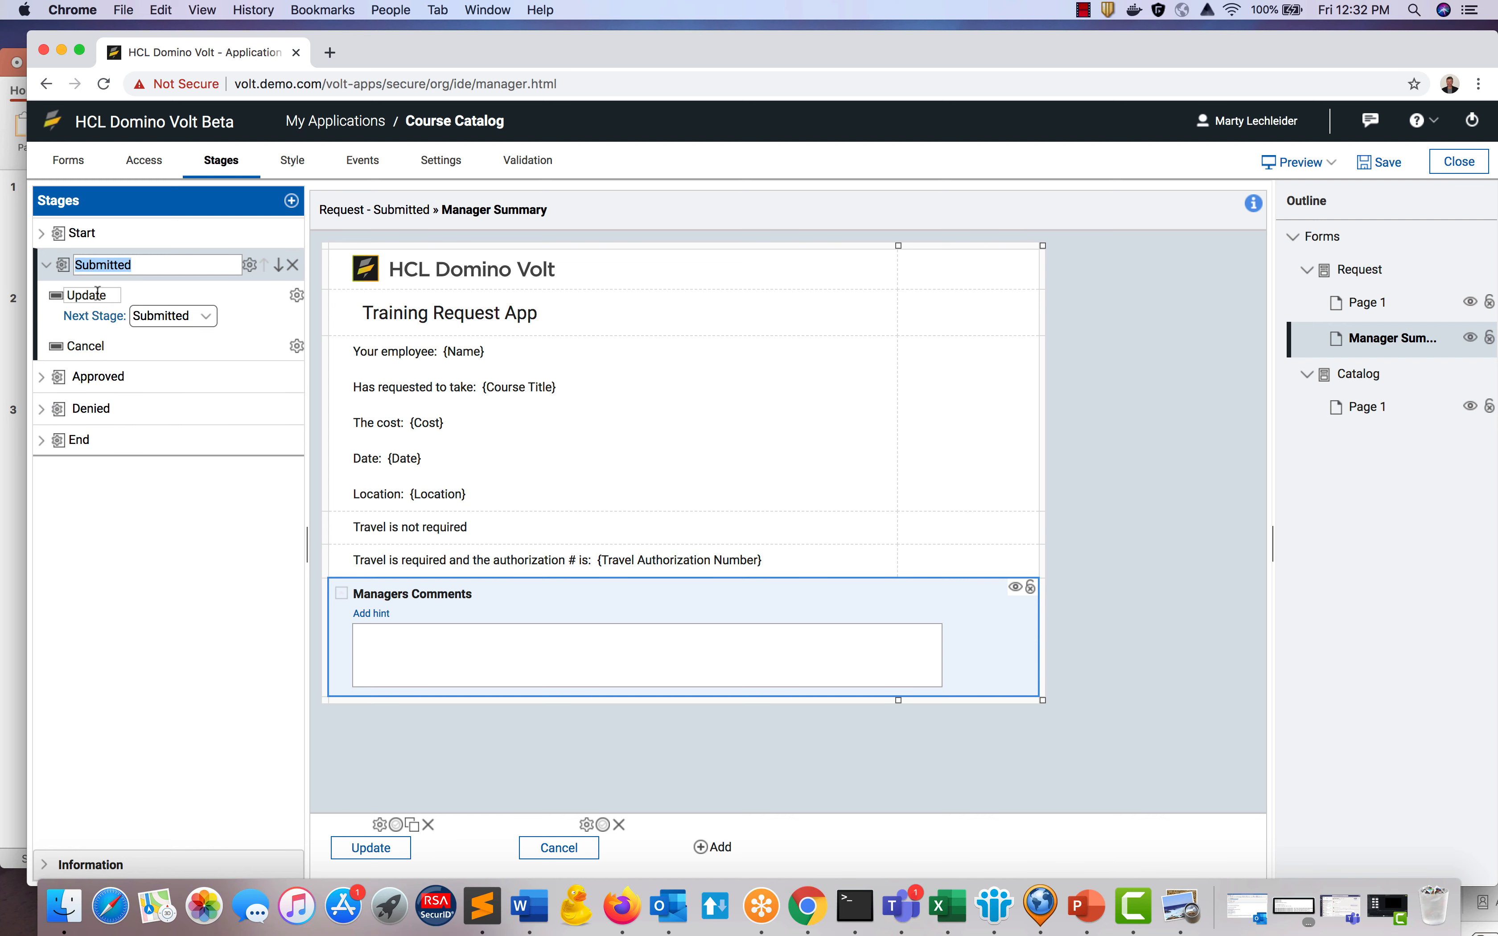
Rename the Update action to Approve and route it to the Approved stage.
left_click(97, 294)
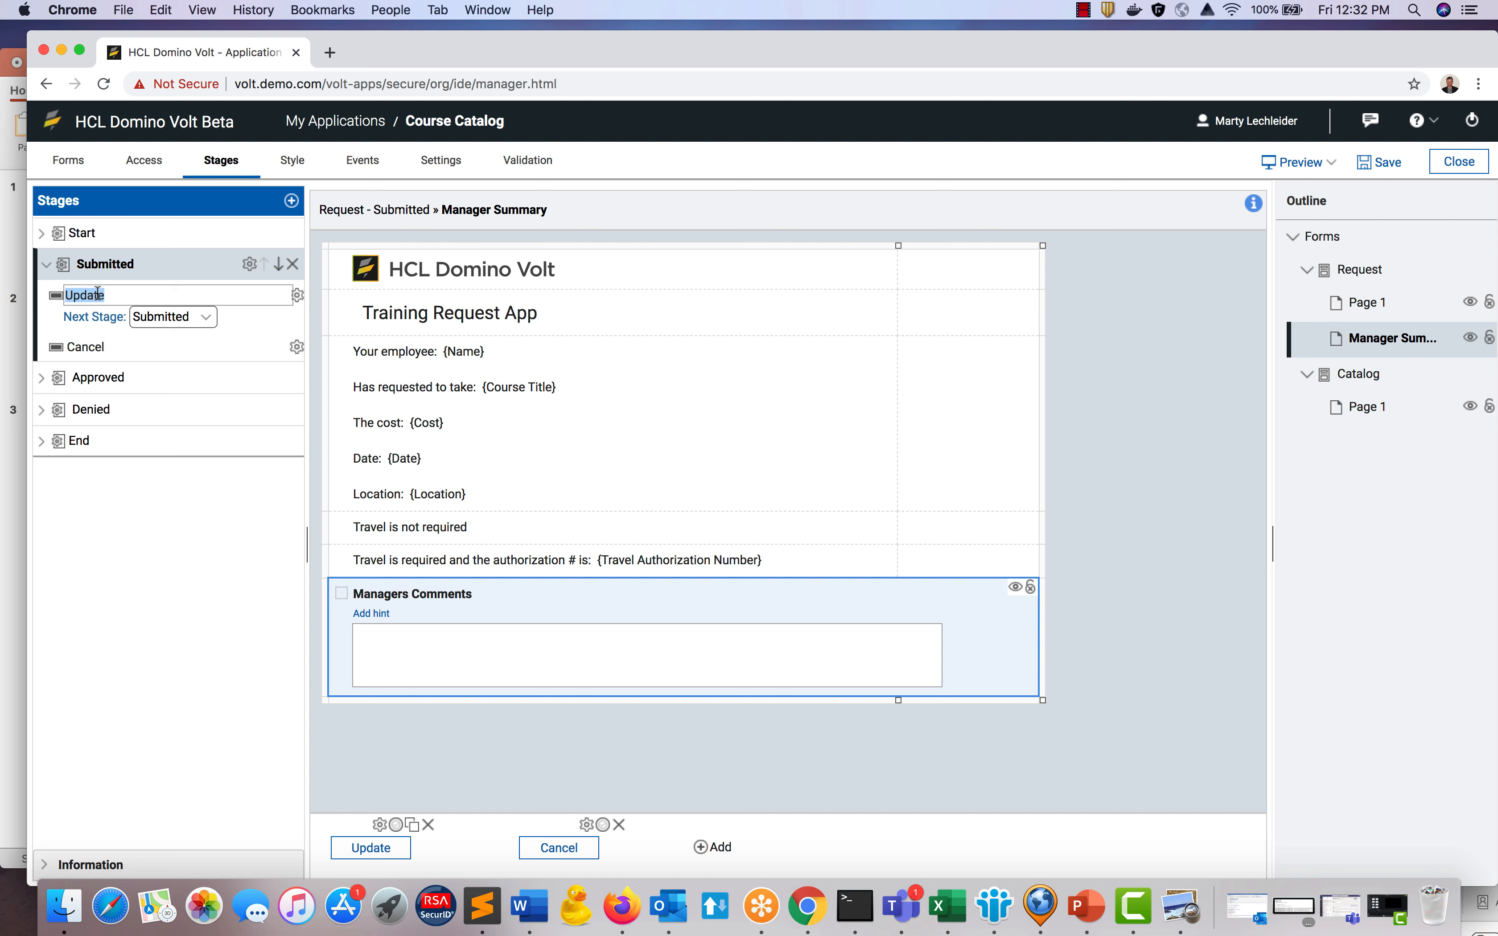
type("Approve")
left_click(161, 315)
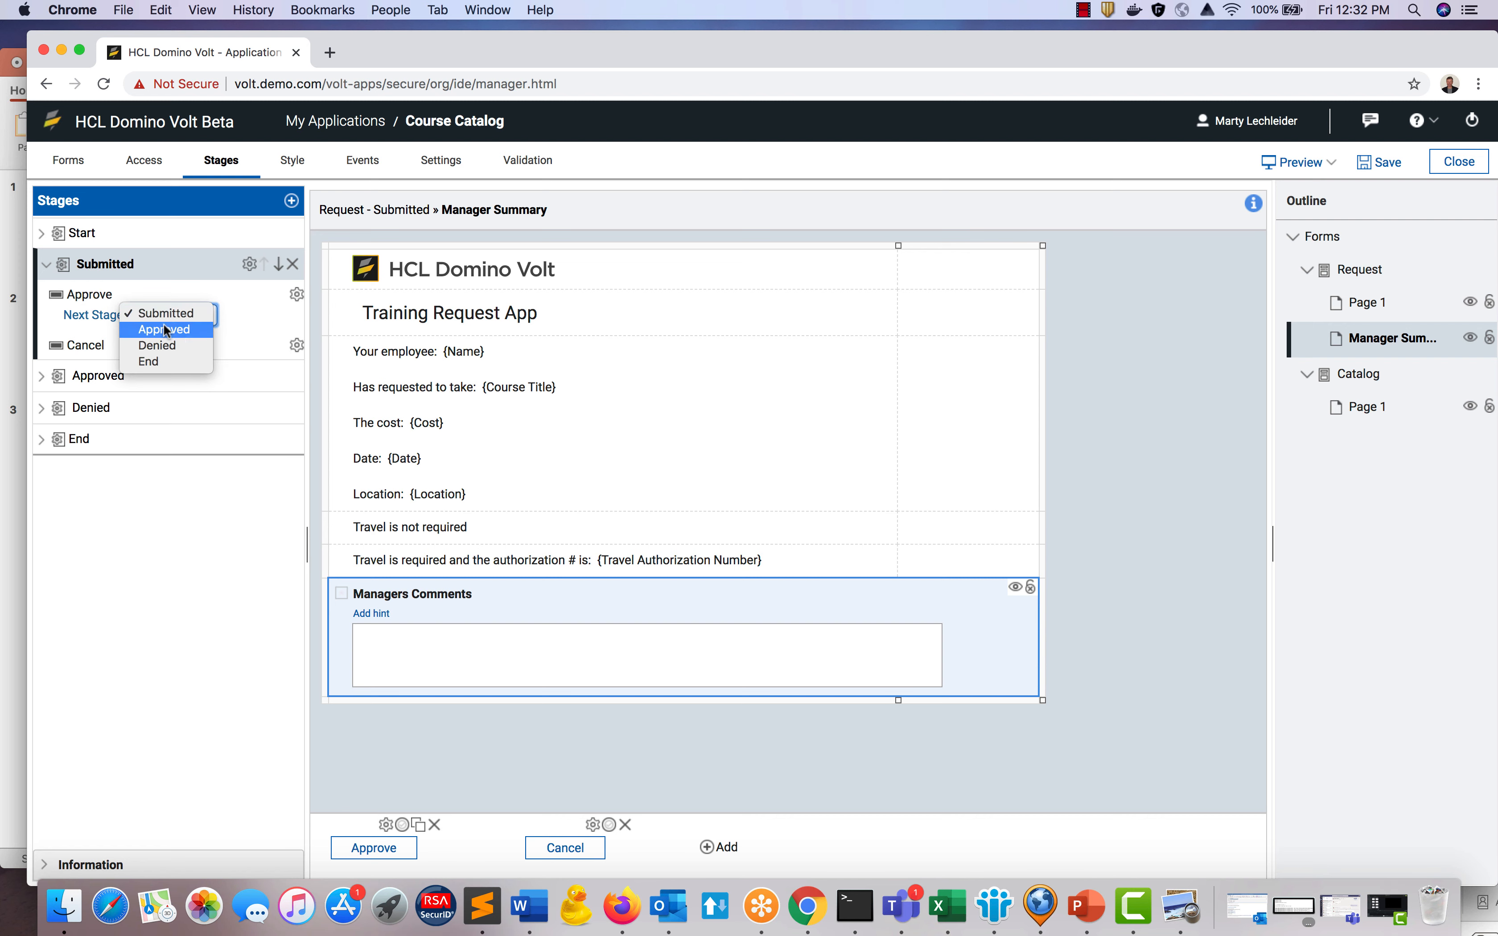
left_click(168, 330)
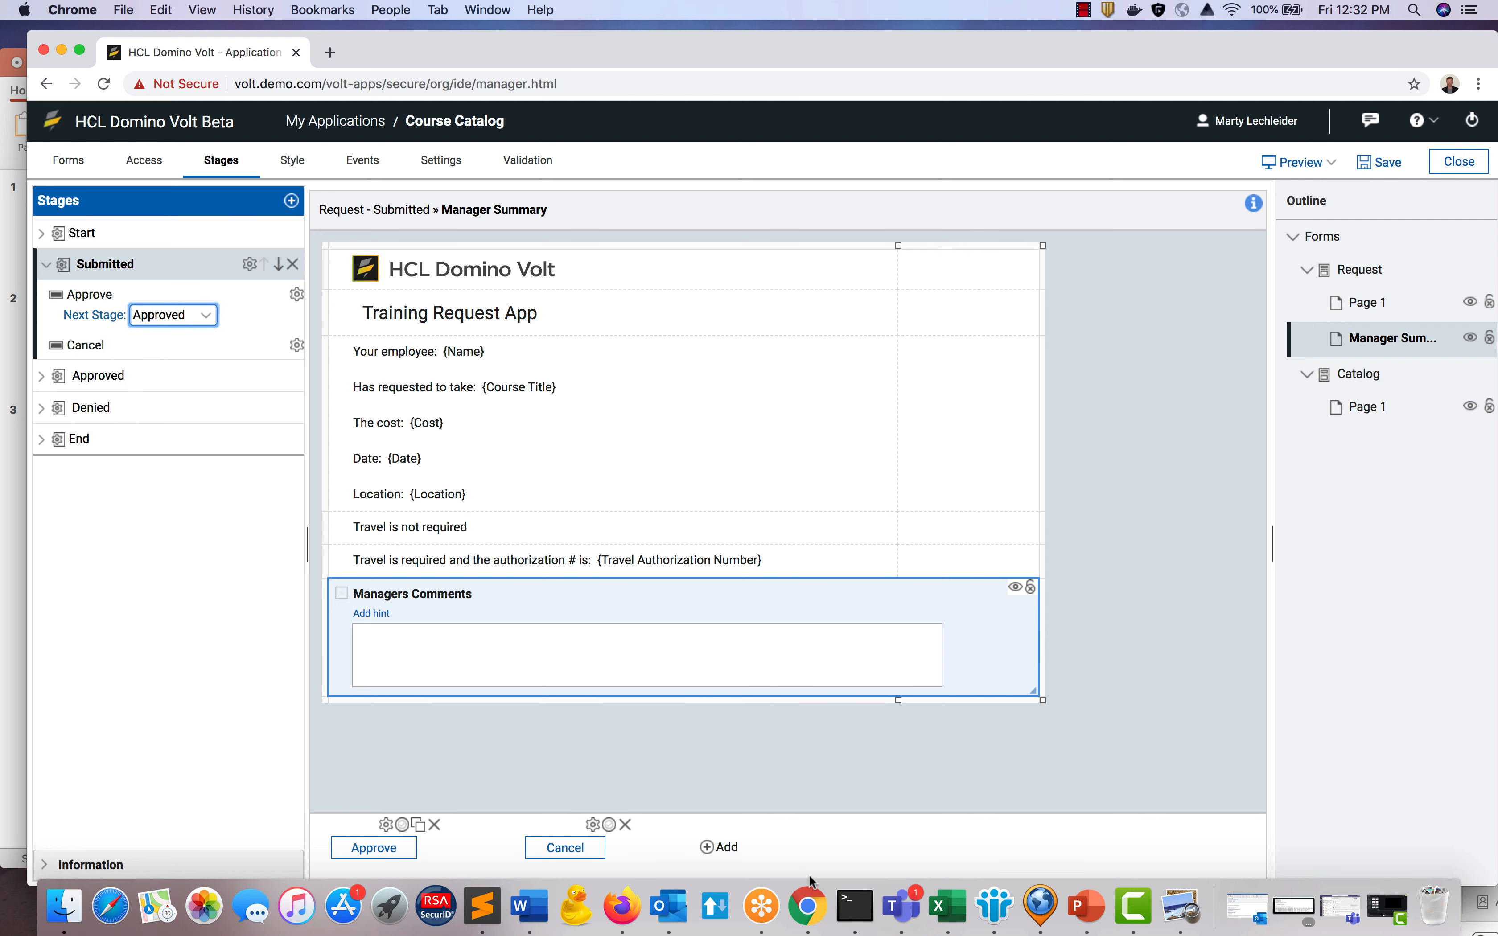
Add a Deny submit action leading to Denied and delete the Cancel action.
left_click(723, 850)
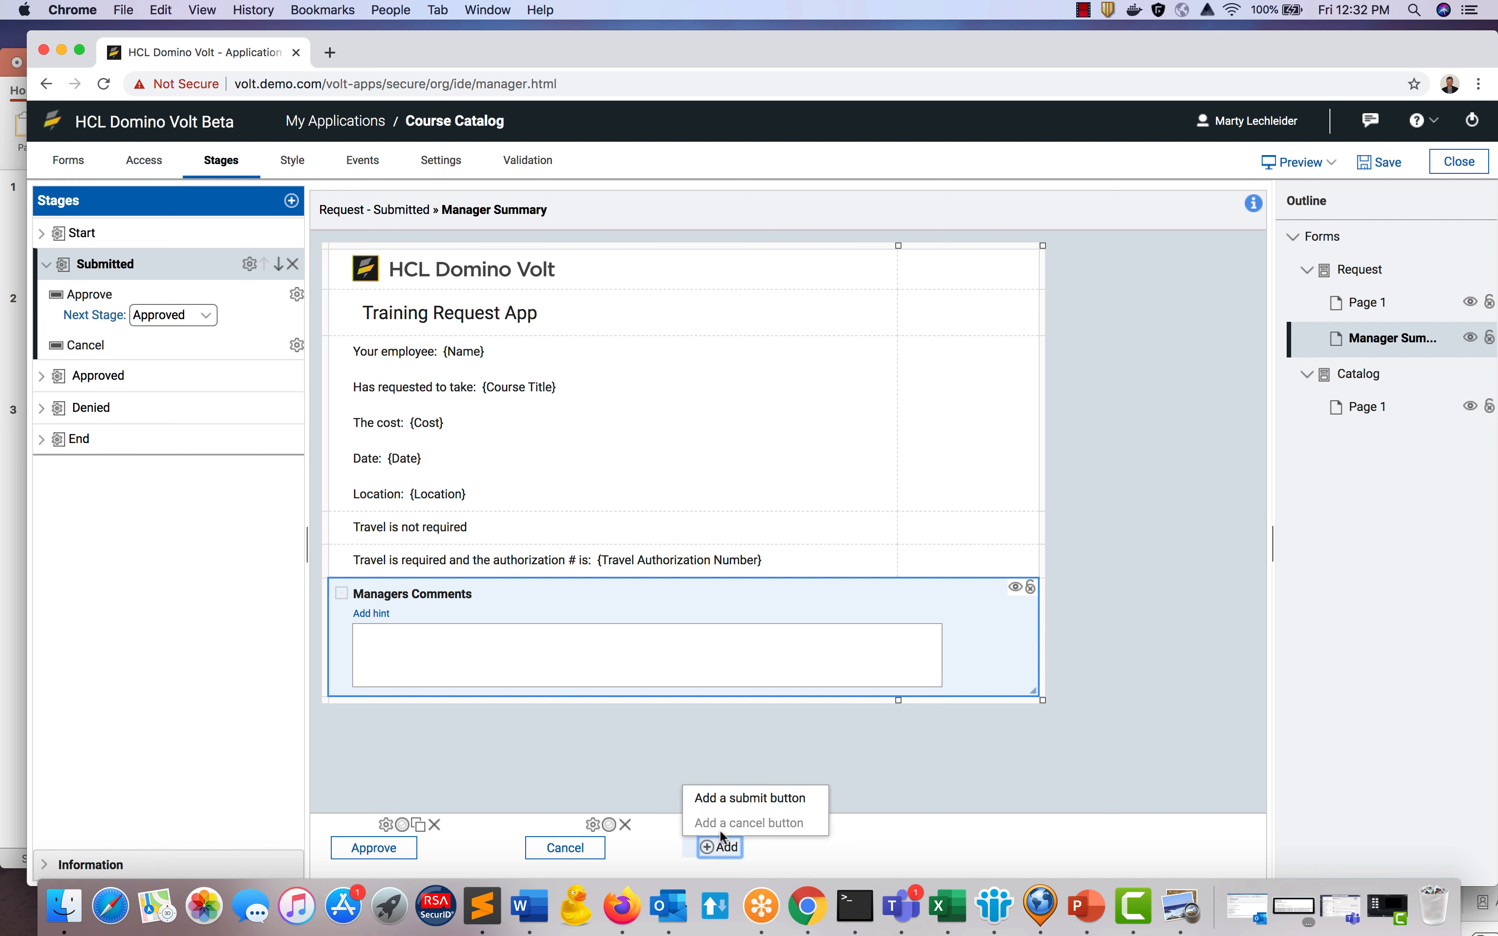
left_click(726, 799)
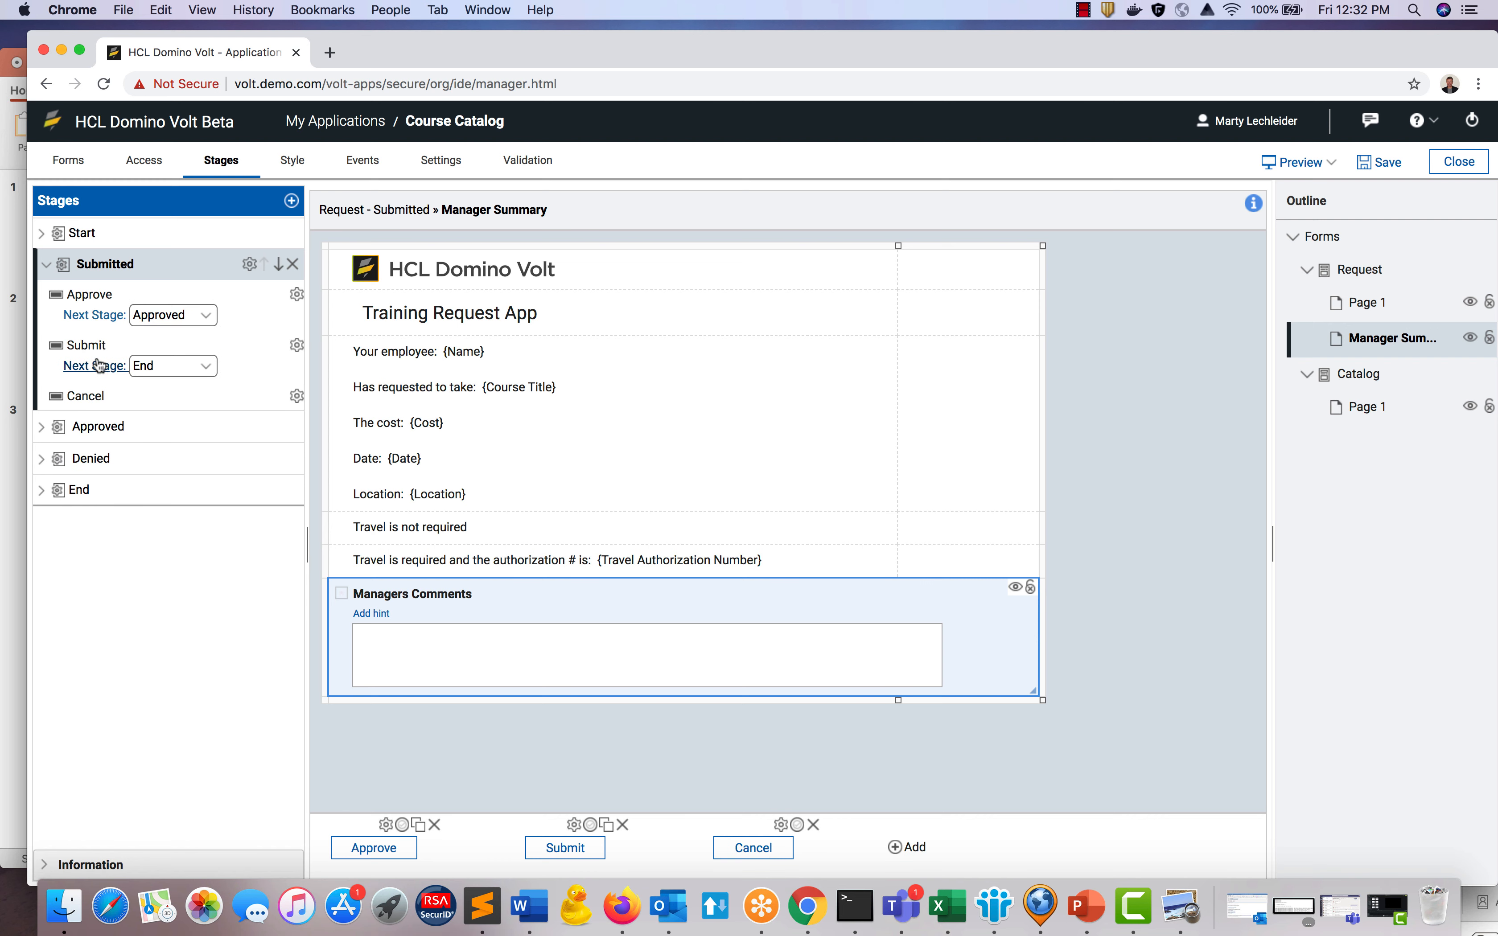
left_click(84, 342)
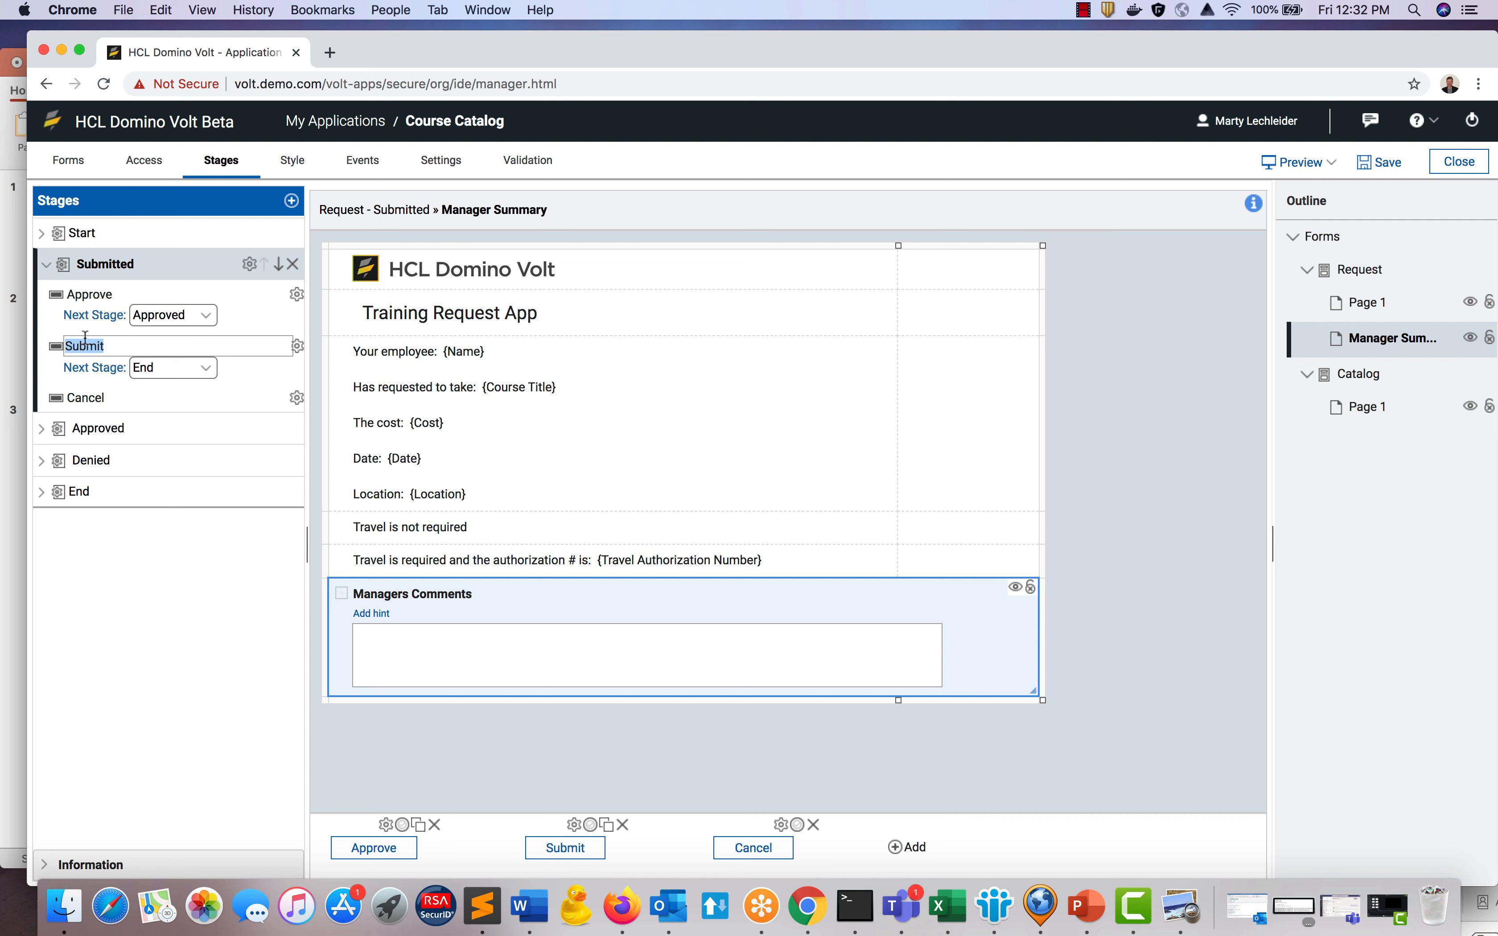
type("Deny")
left_click(169, 366)
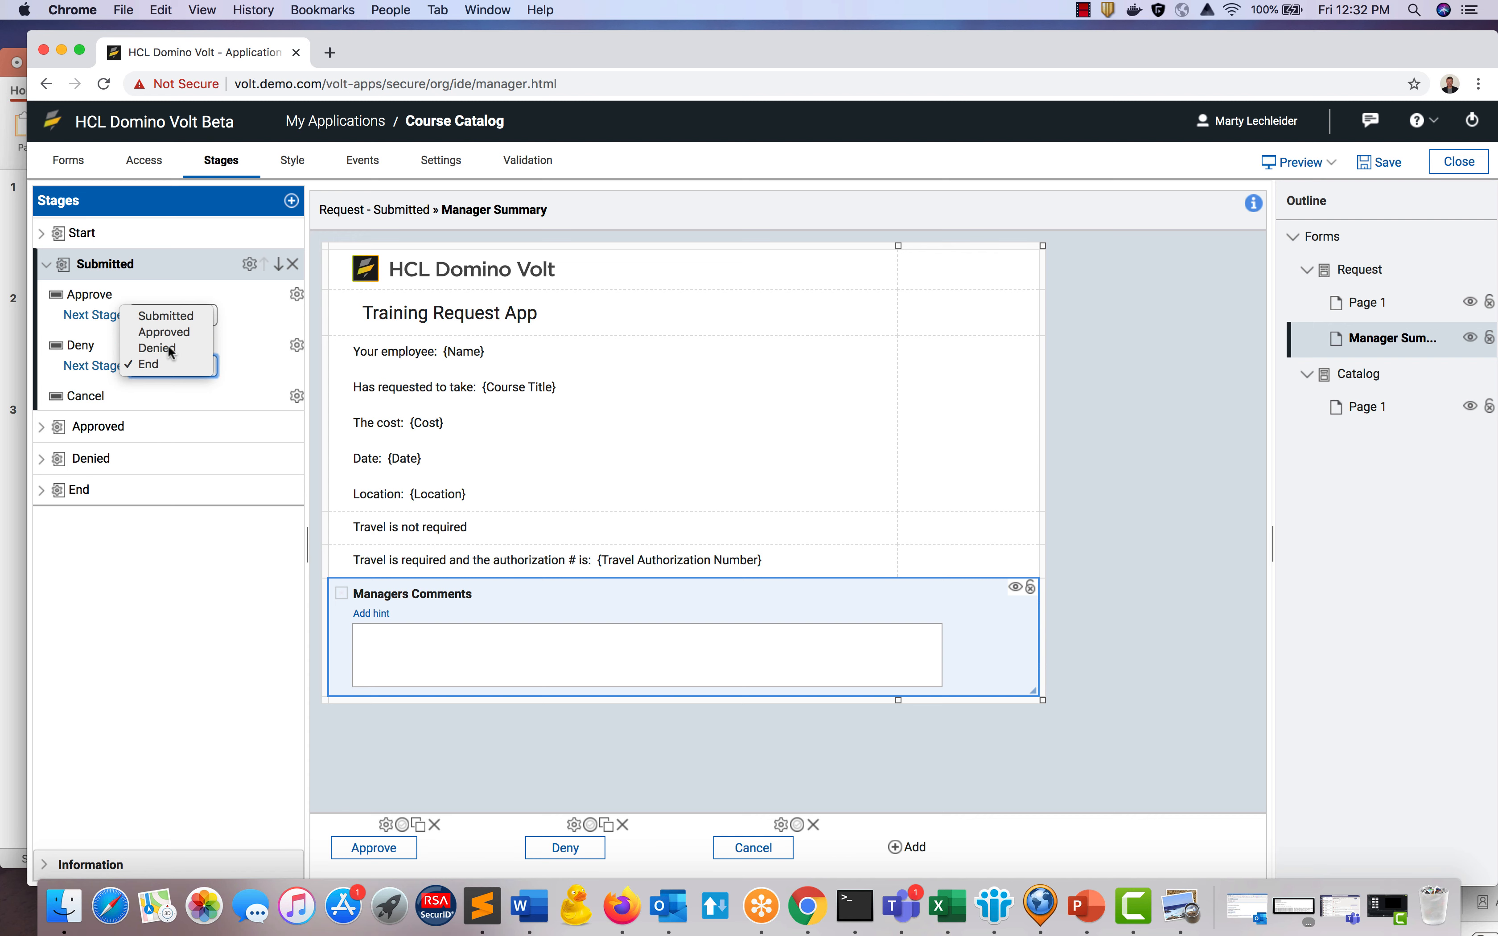
left_click(168, 348)
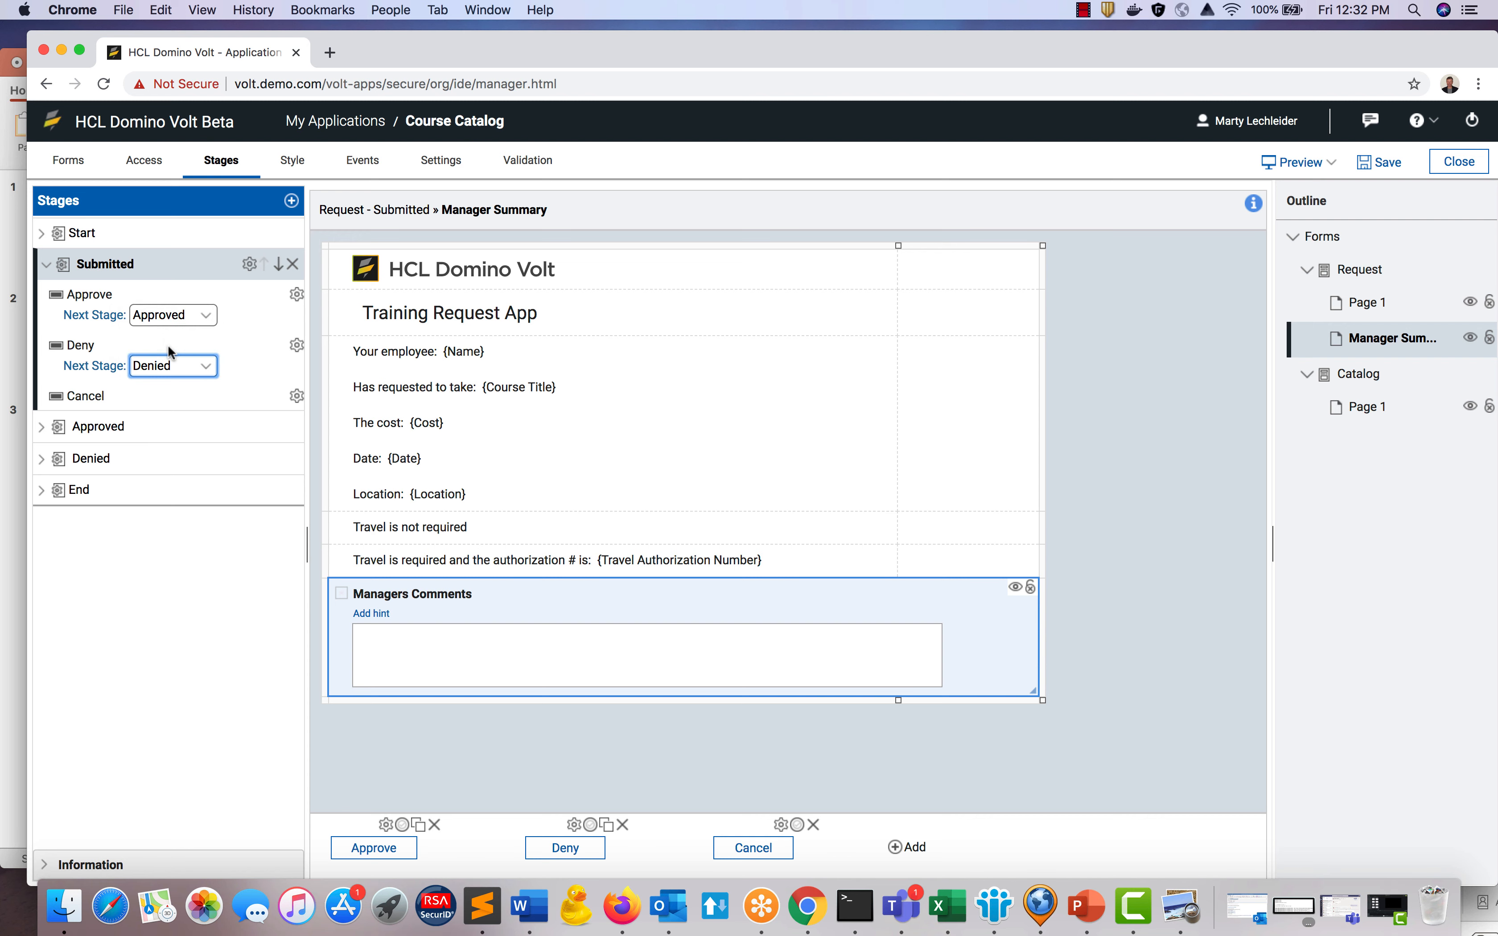
left_click(813, 824)
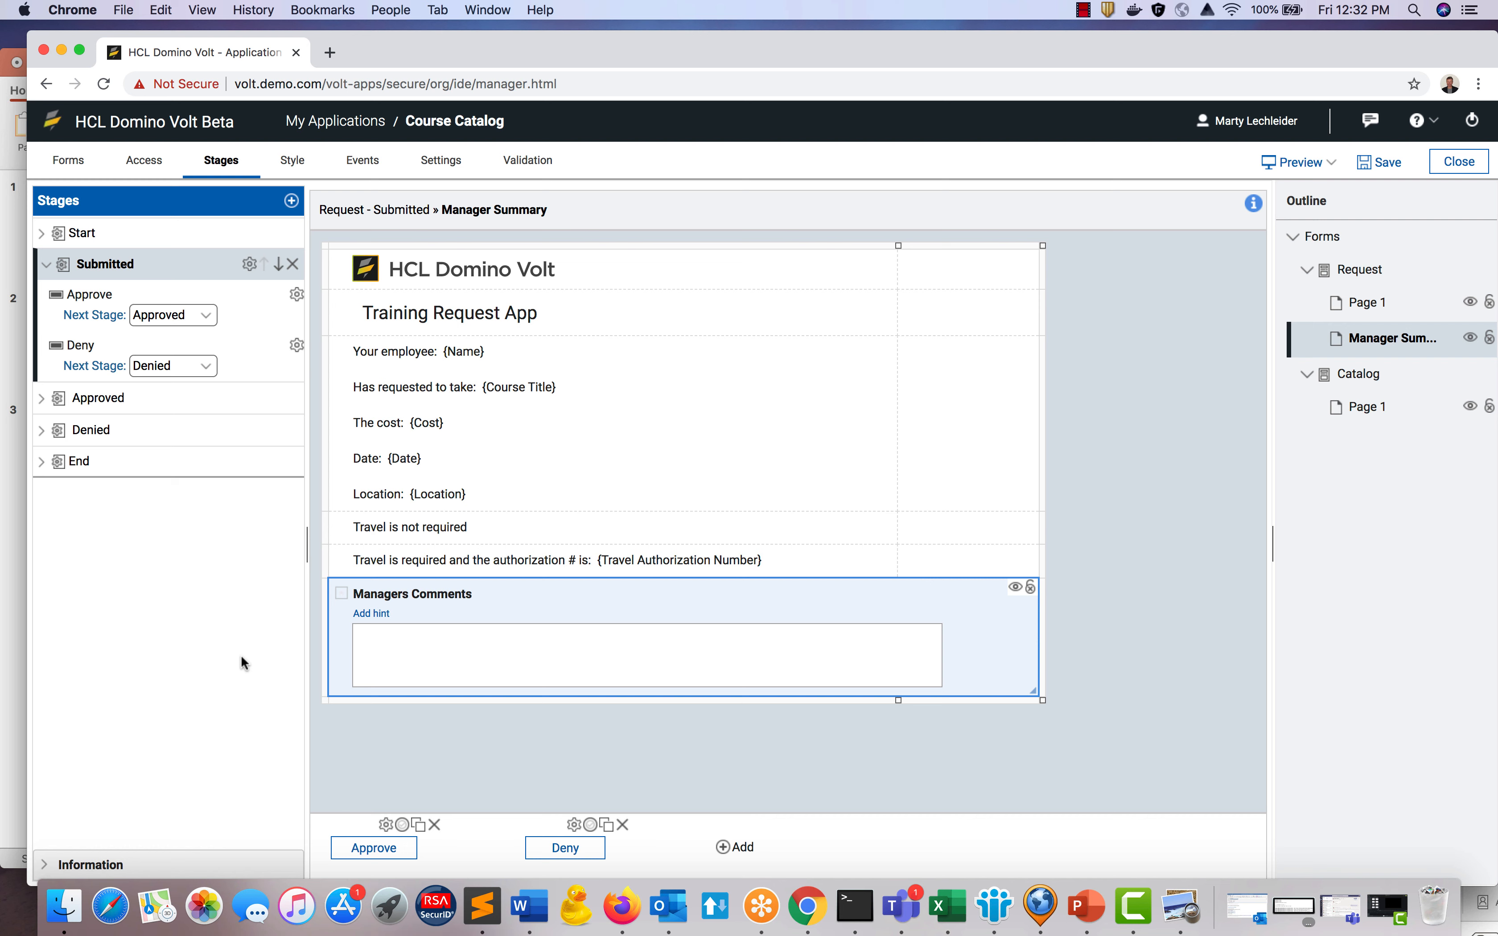
left_click(202, 229)
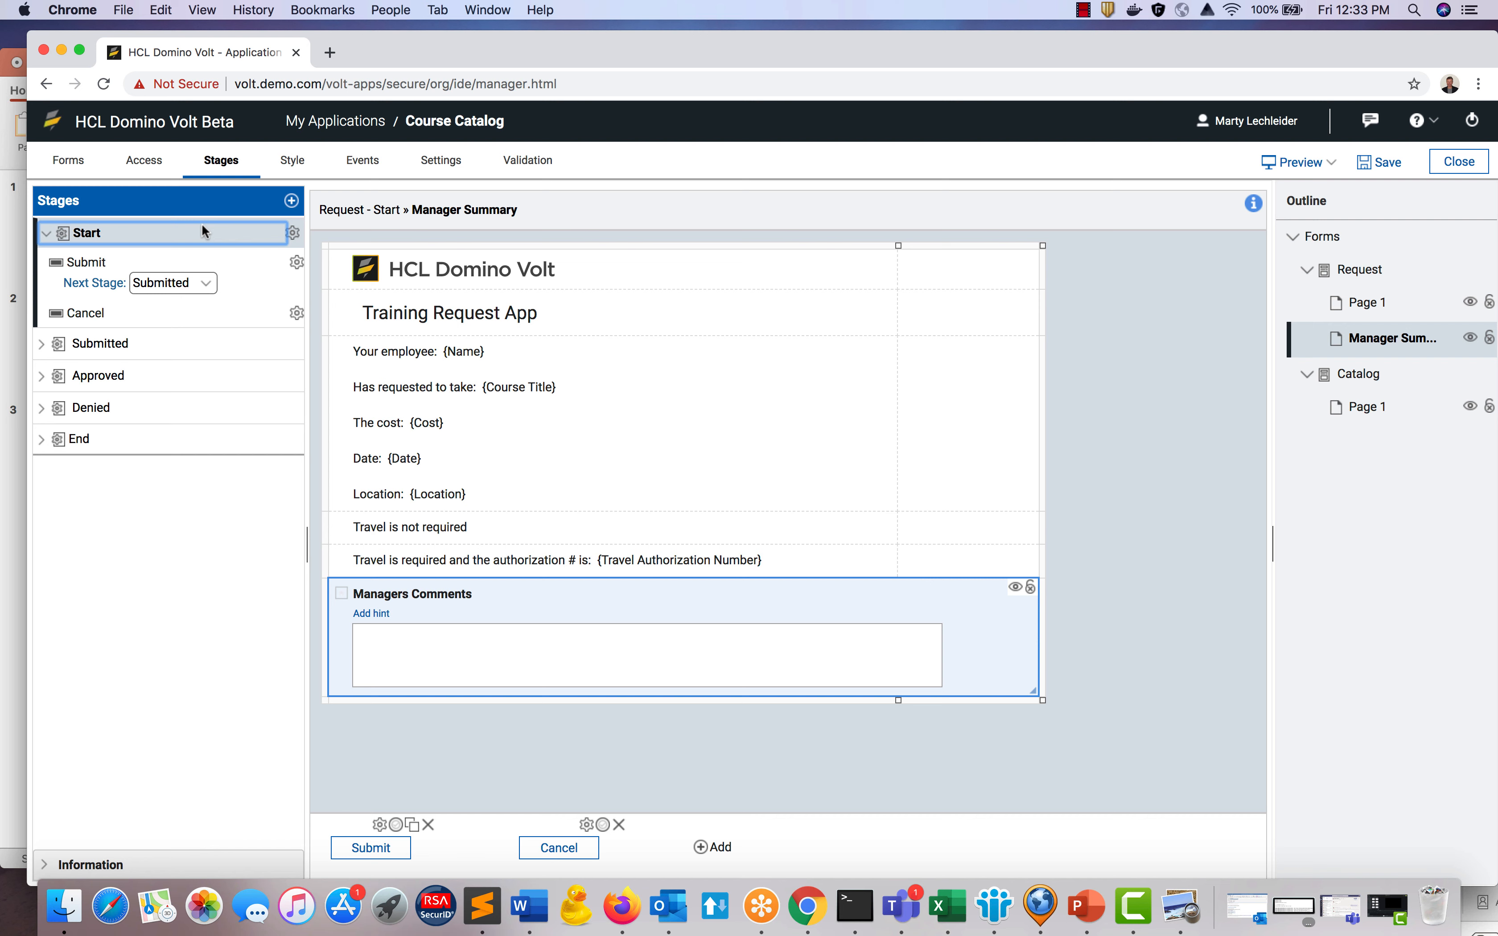
Add an email activity to the Start Submit action, sent to Manager Email with Cc Email.
left_click(297, 268)
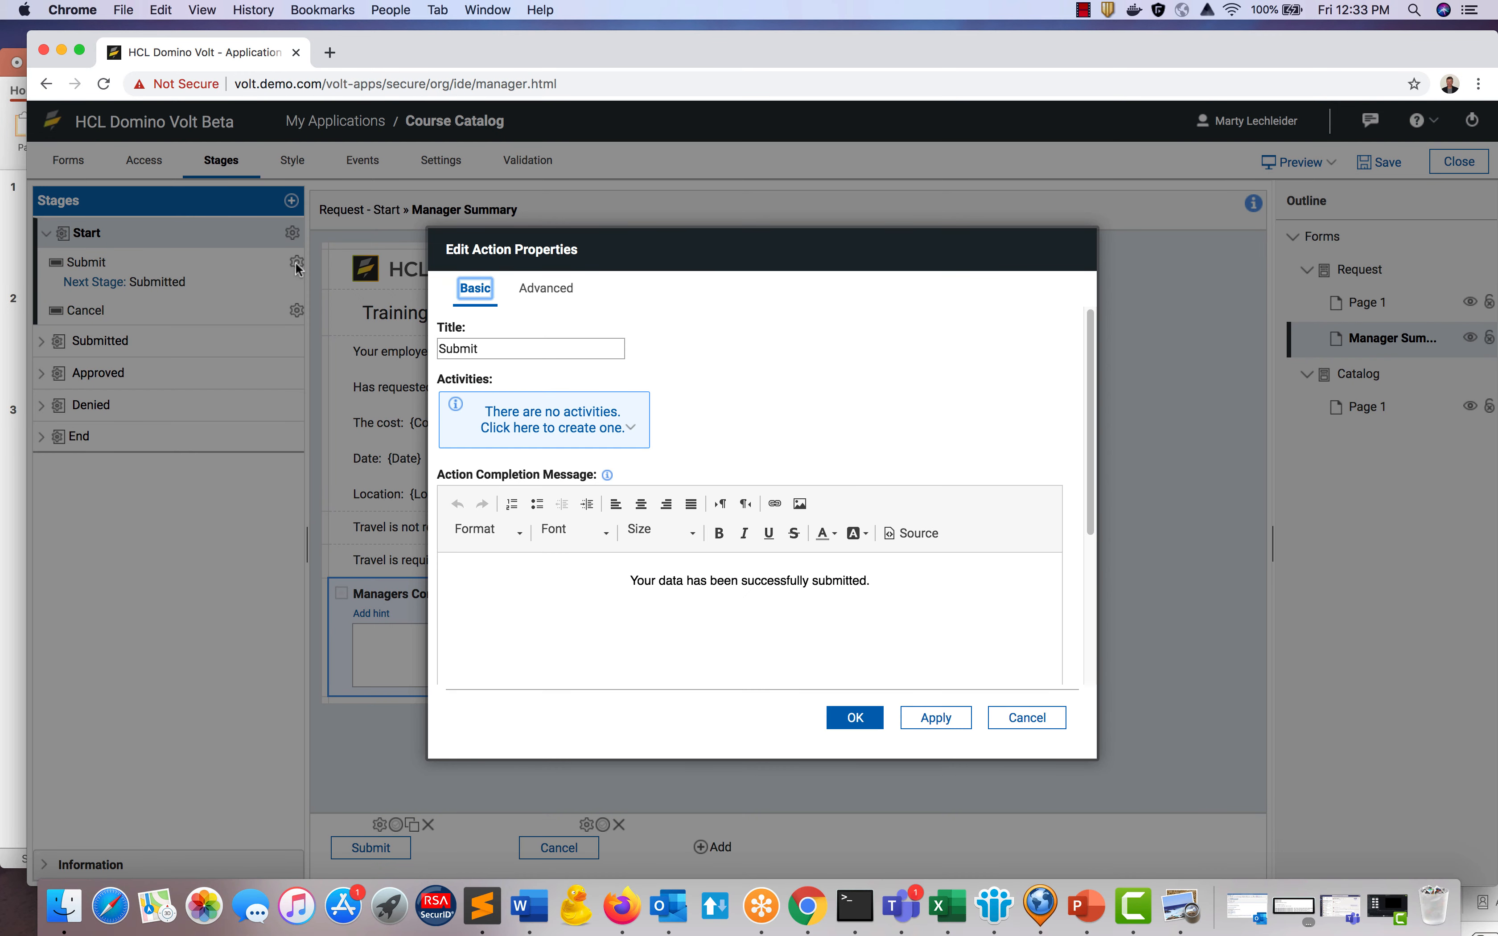
left_click(618, 427)
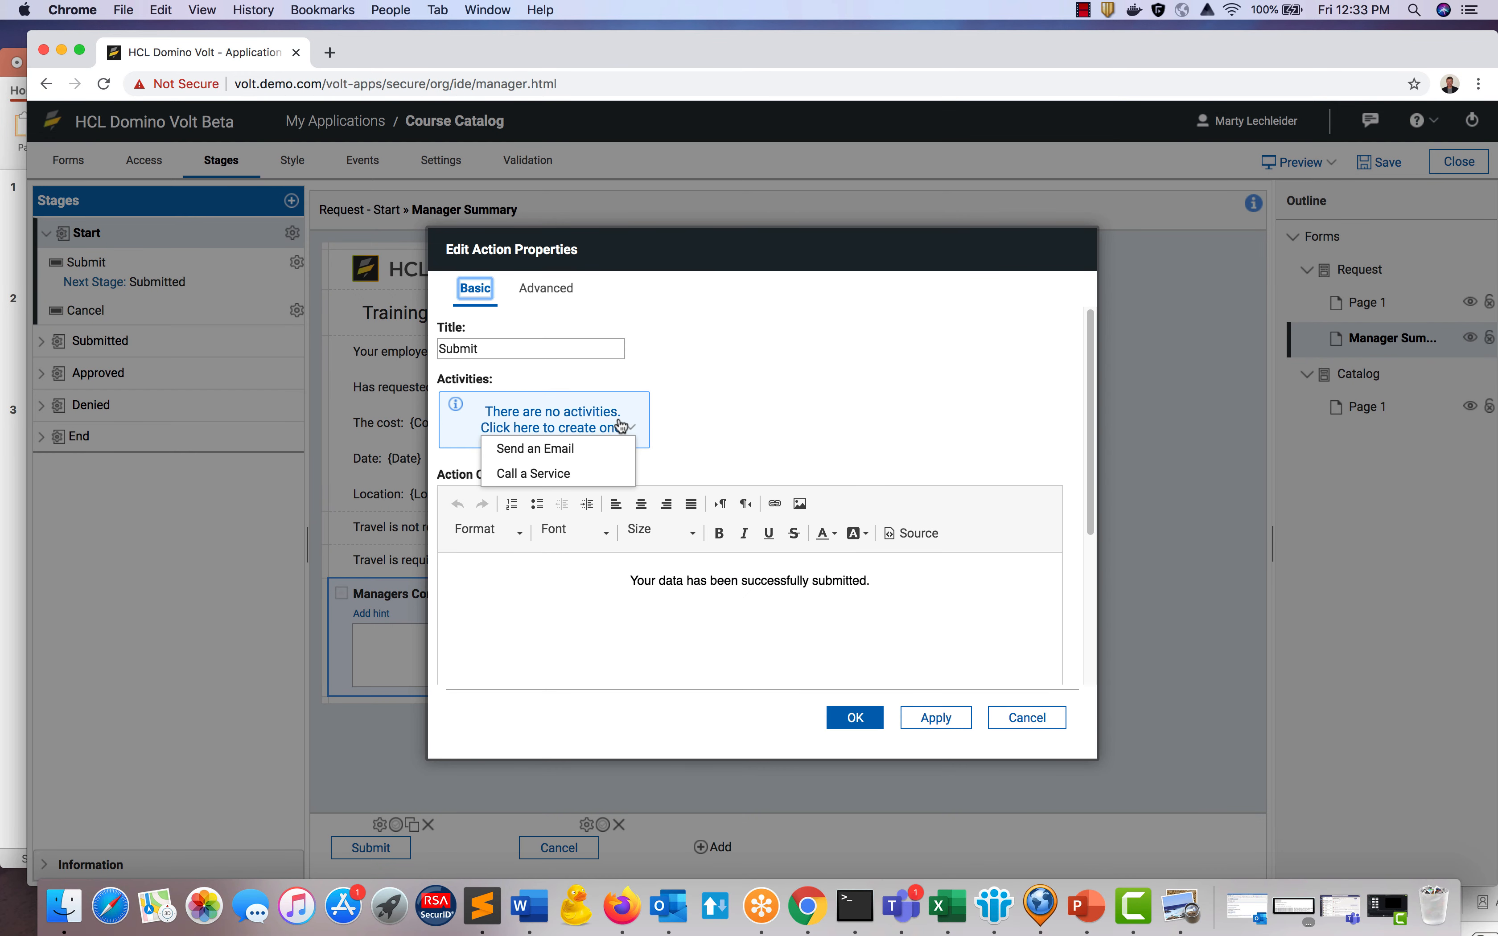
left_click(575, 451)
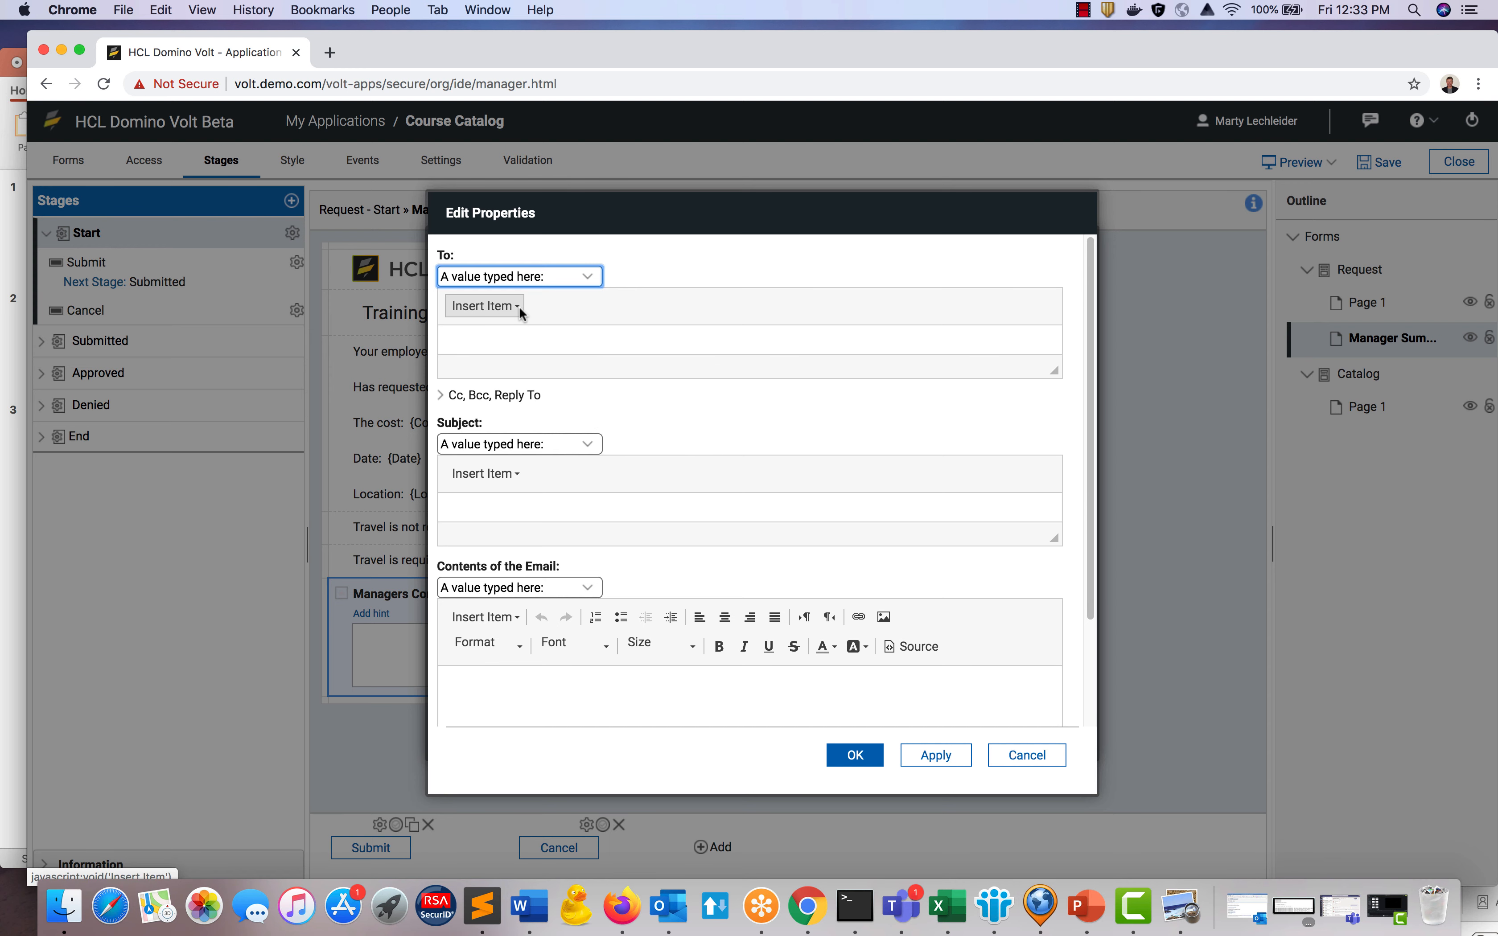
left_click(520, 272)
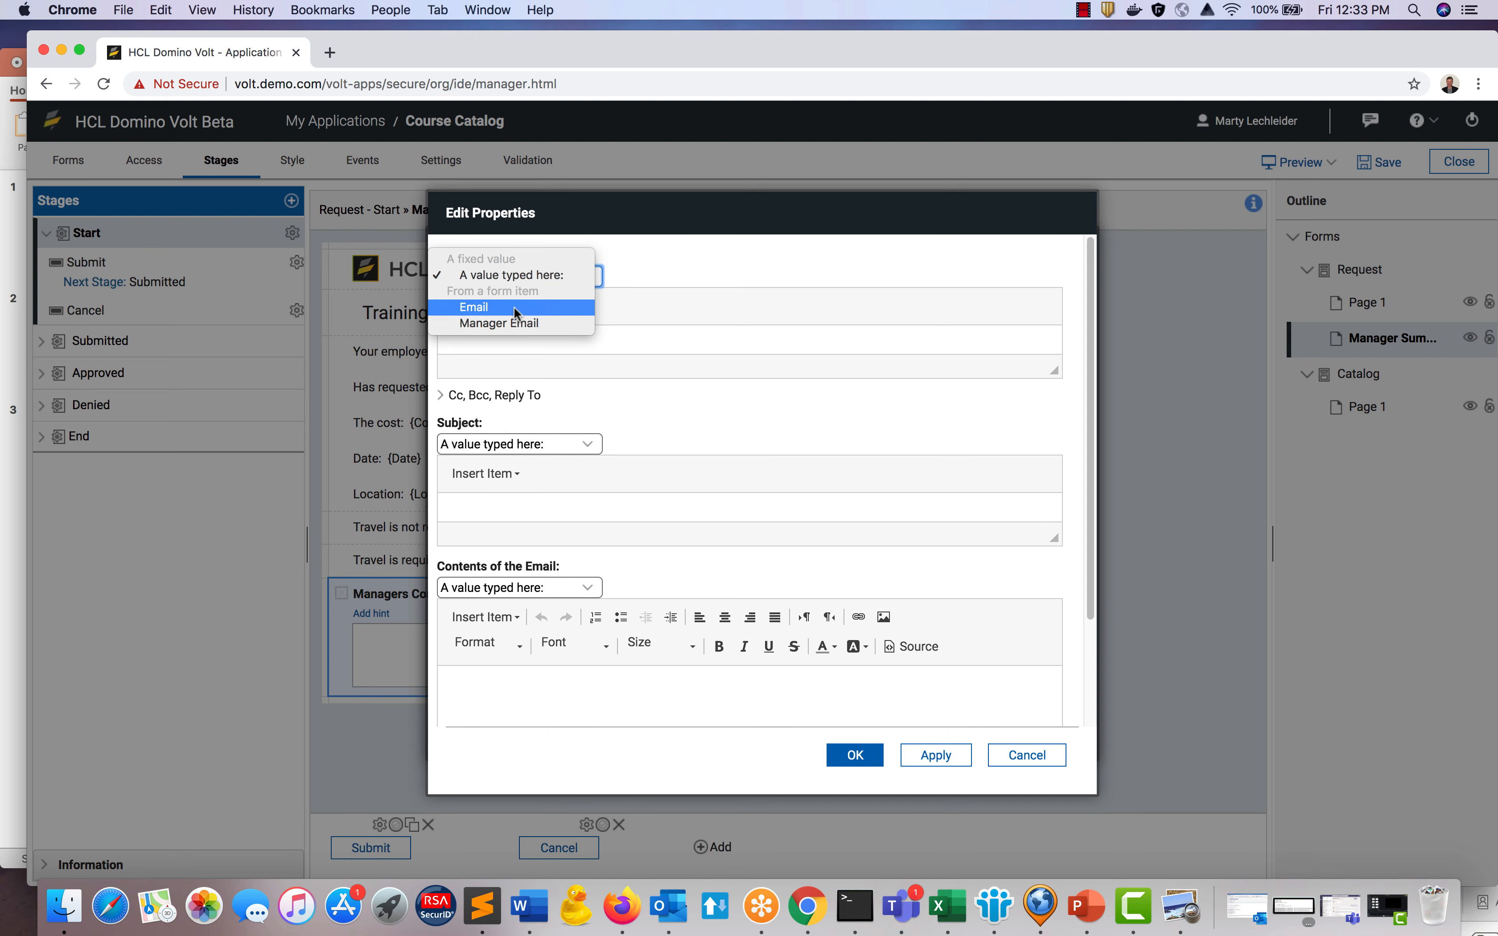
left_click(517, 325)
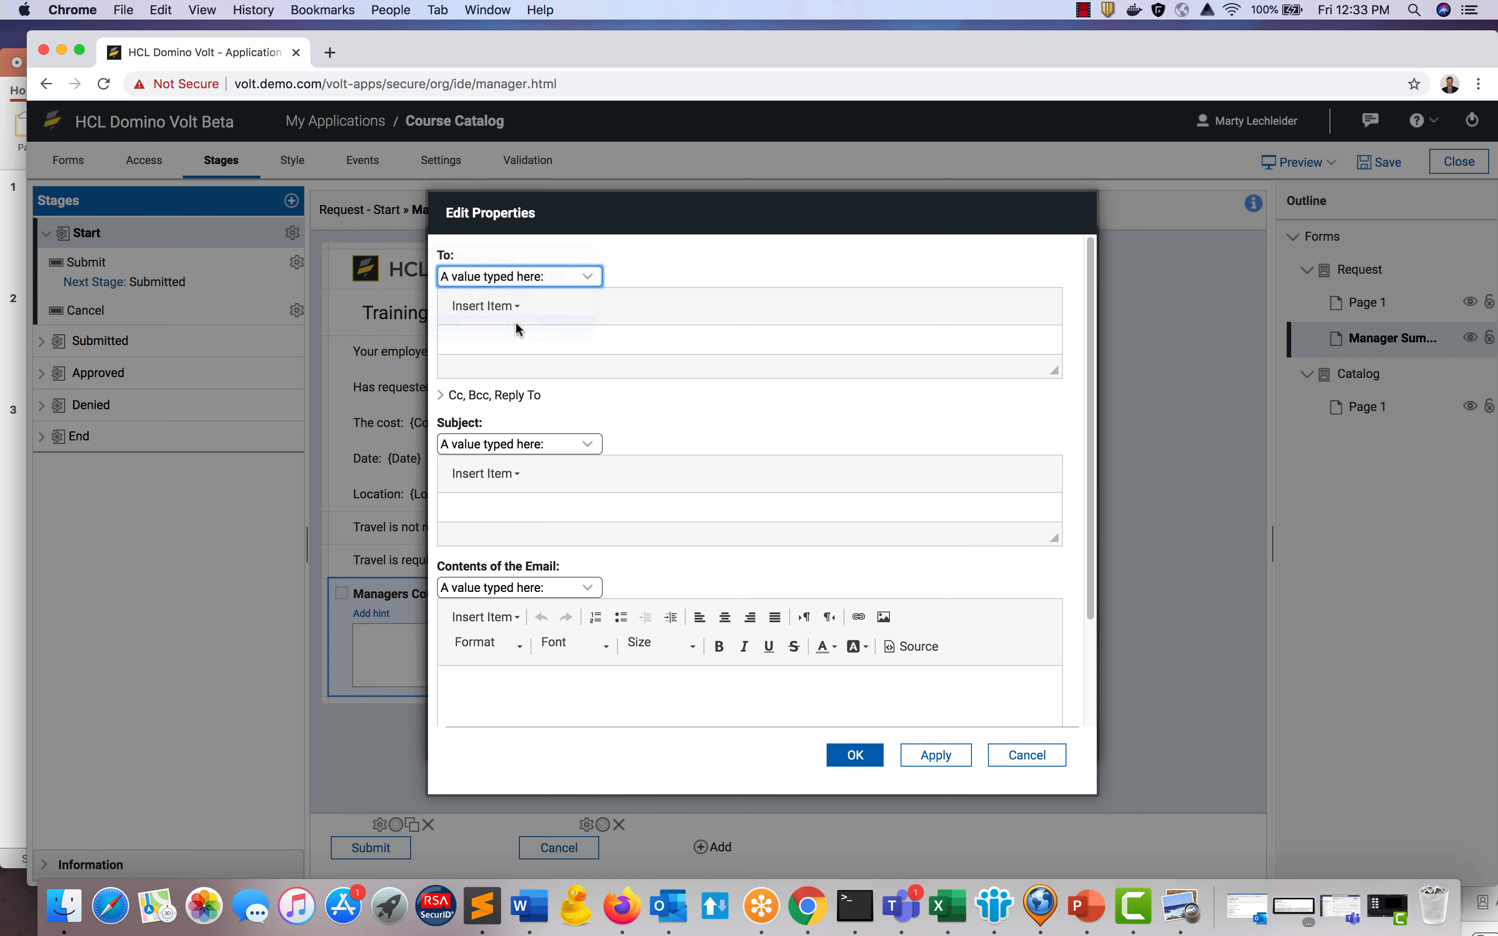
left_click(442, 304)
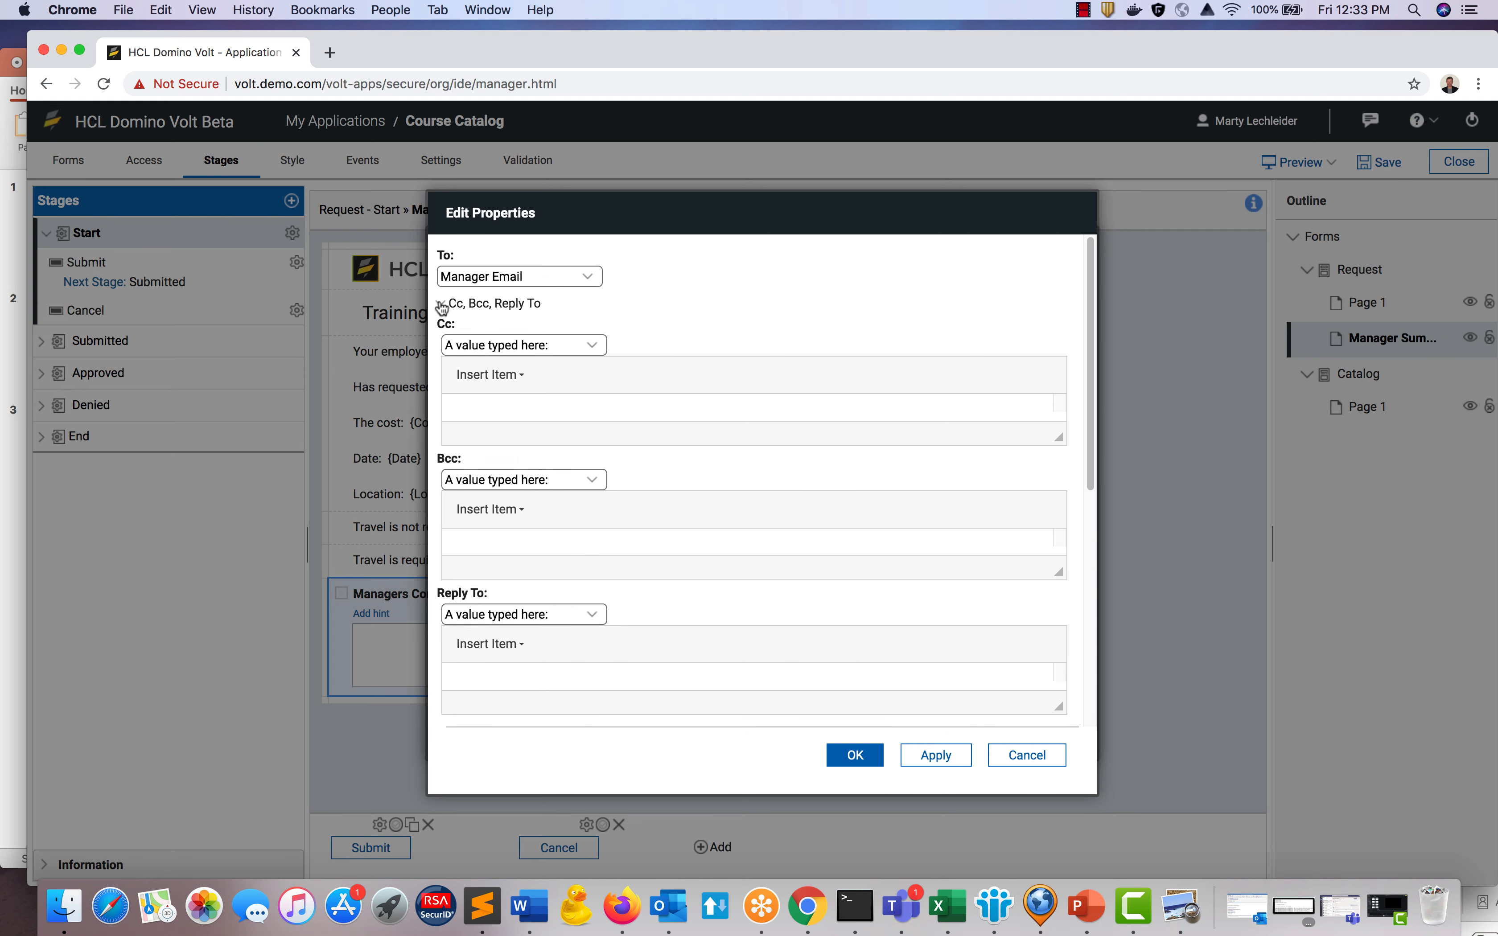
left_click(478, 348)
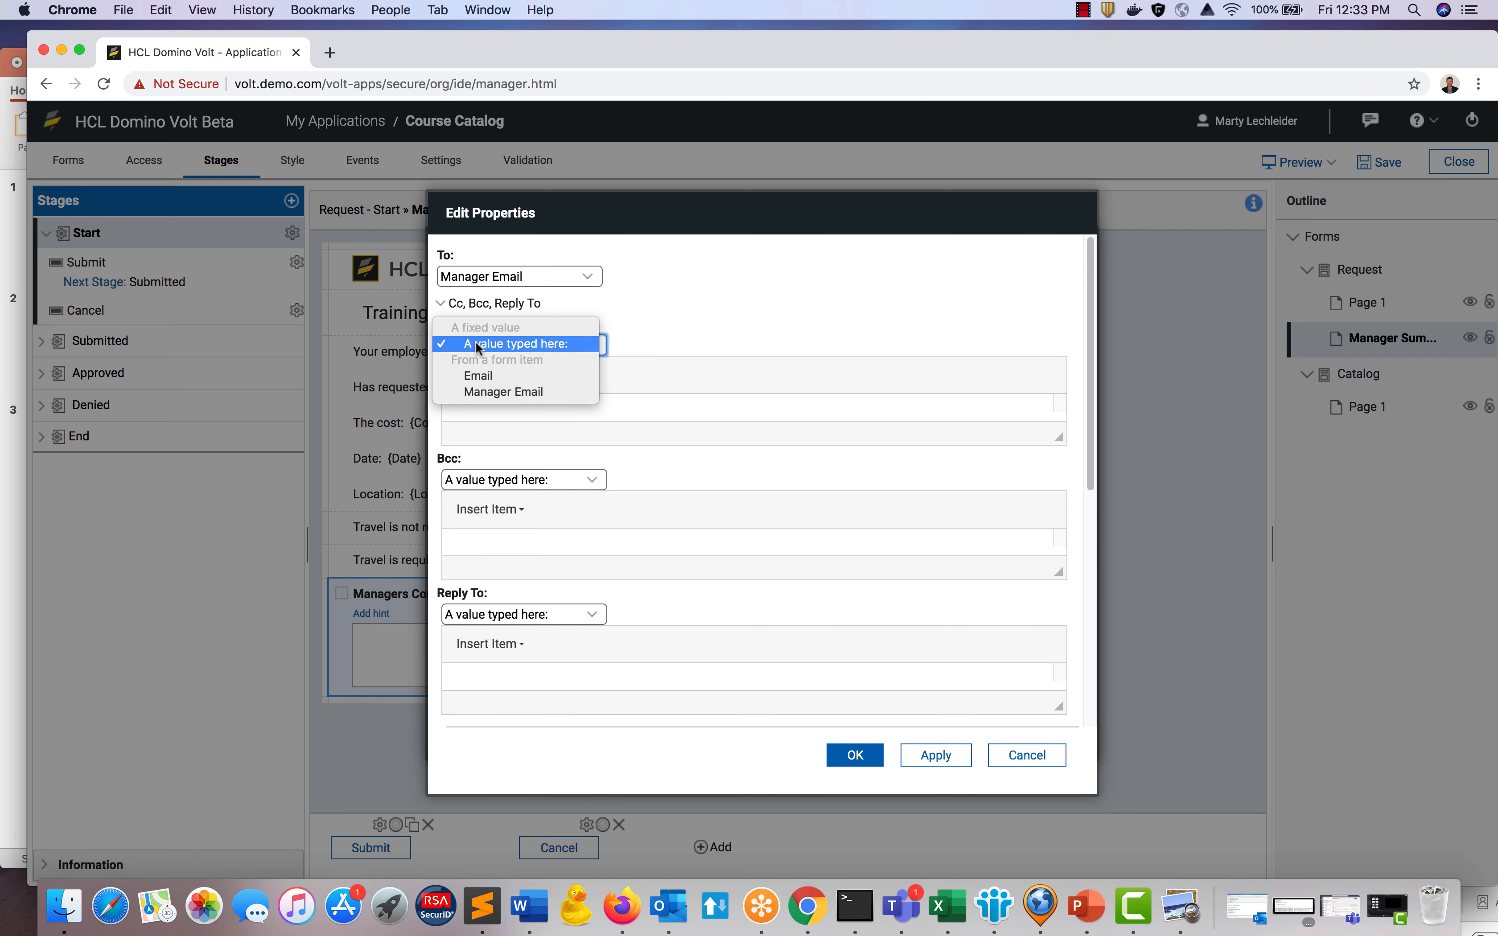
left_click(489, 371)
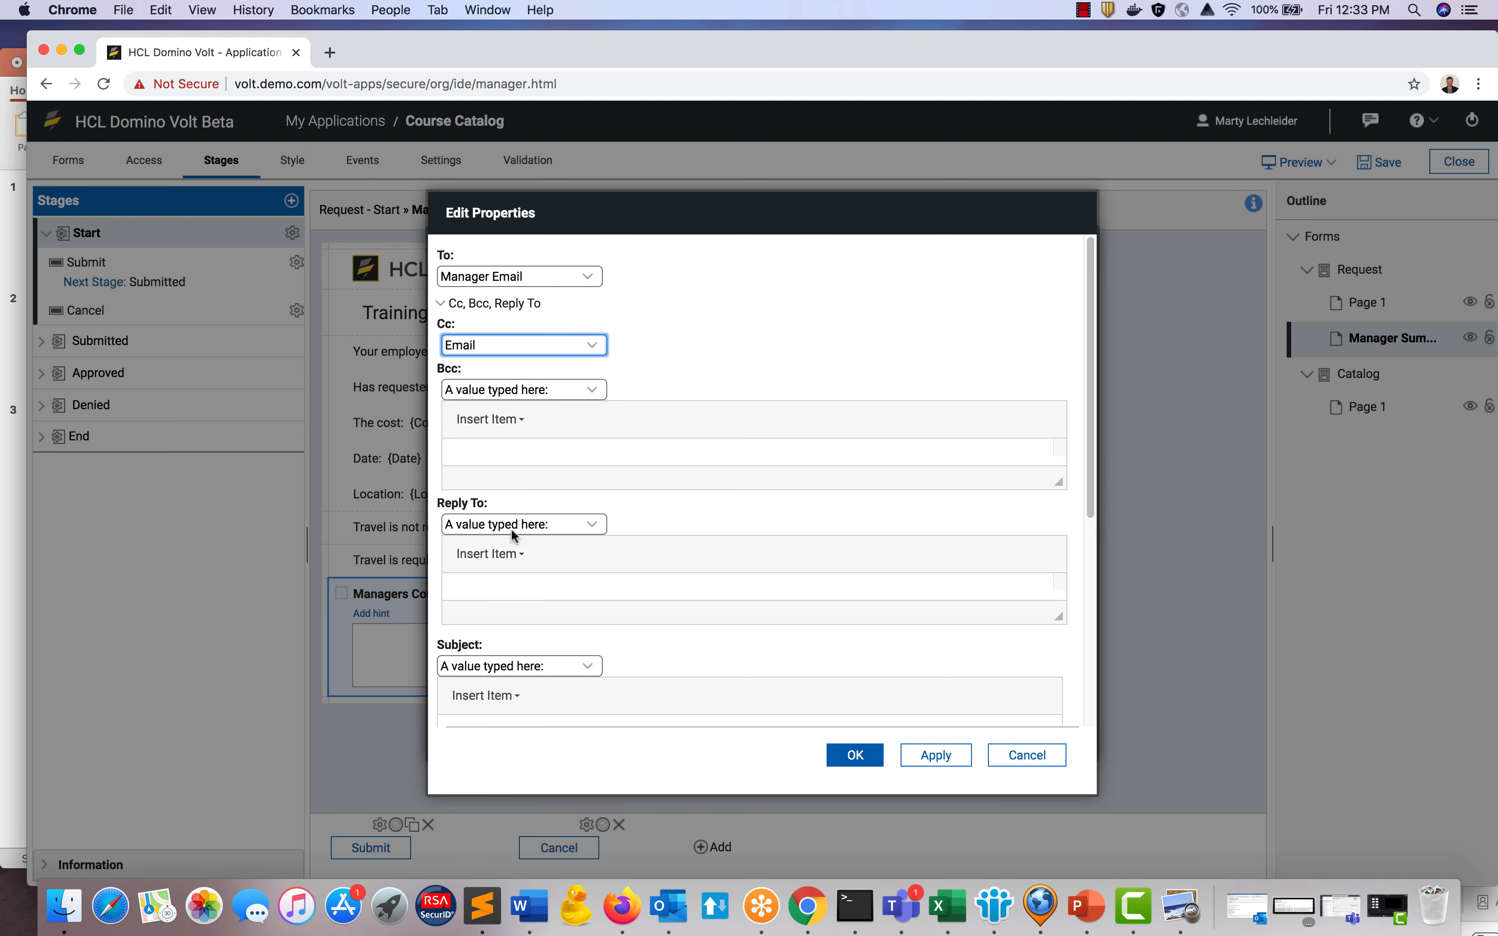
Set the email subject to 'Request to fo to {Course Title}'.
scroll(547, 681, "down", 4)
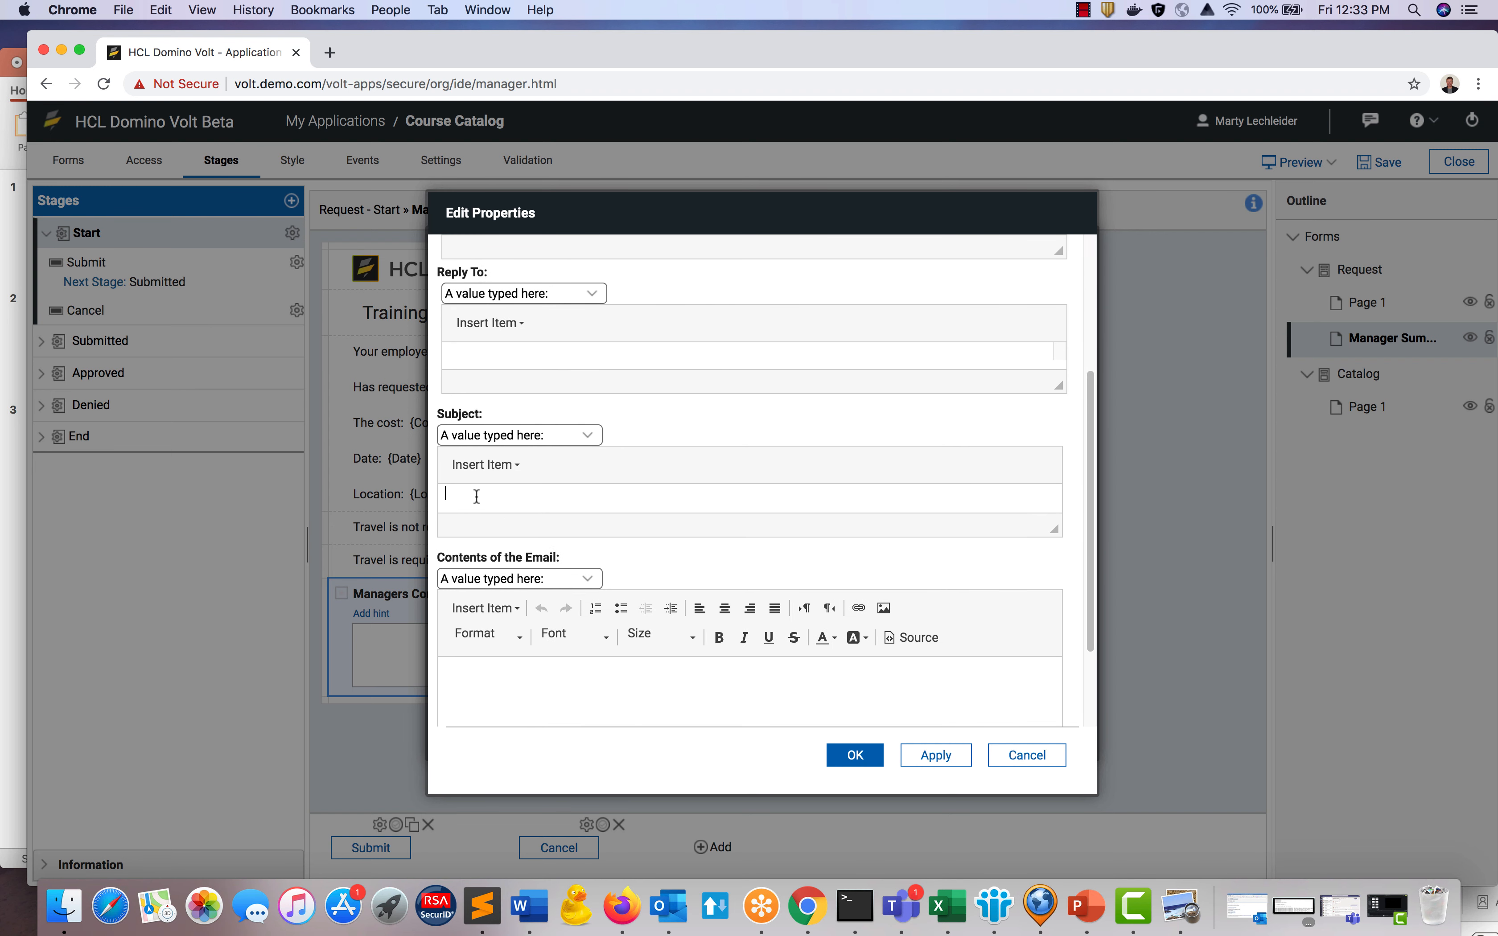
type("Request to fo to")
left_click(486, 464)
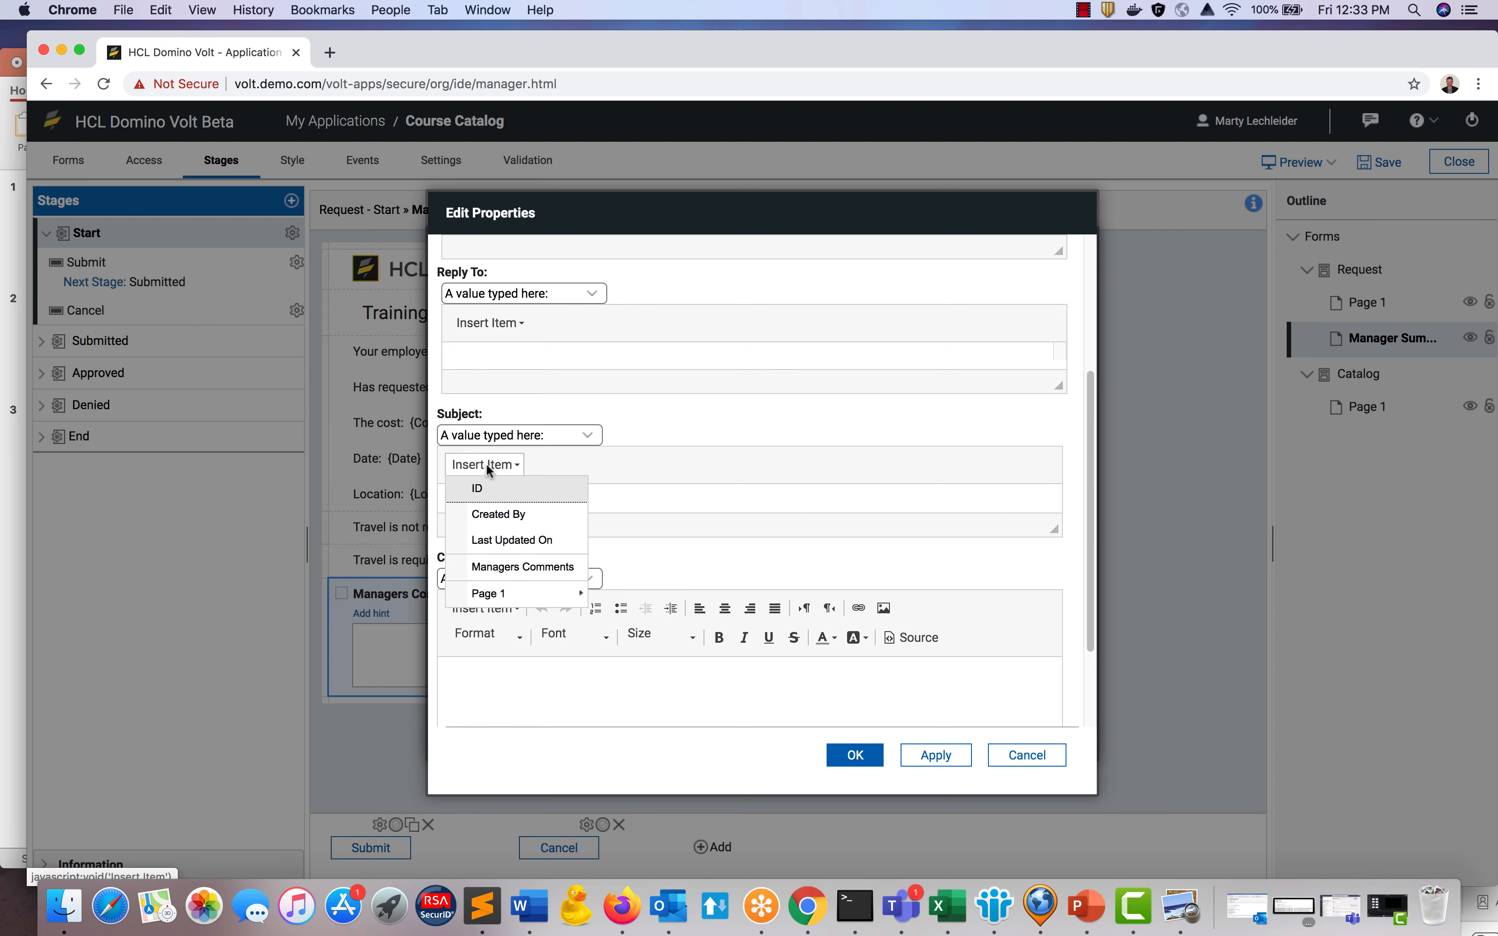
mouse_move(519, 587)
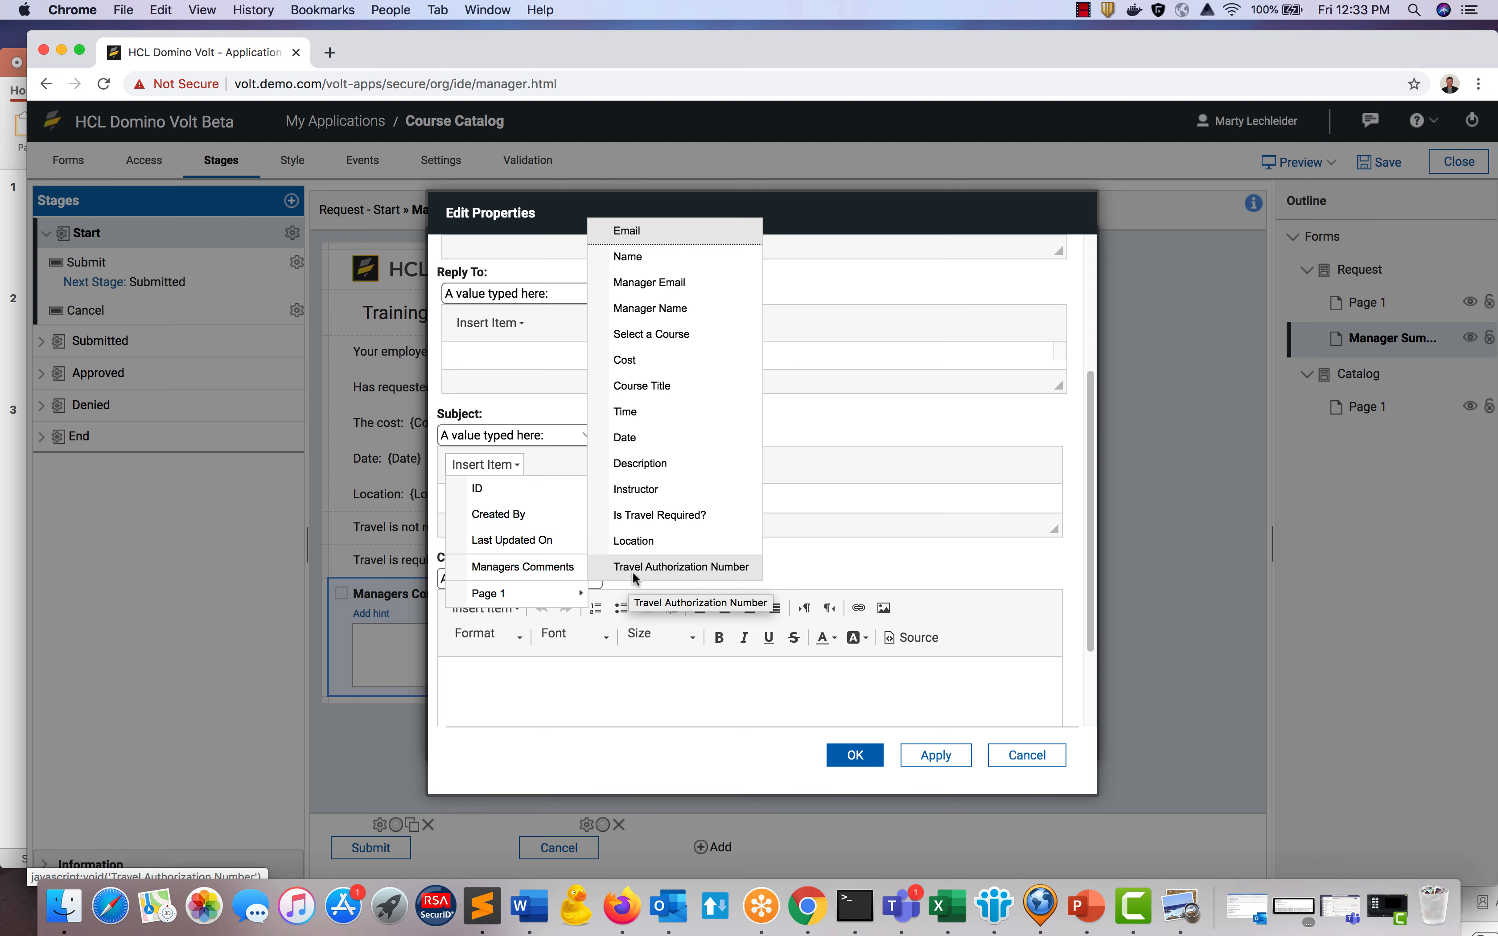
left_click(655, 378)
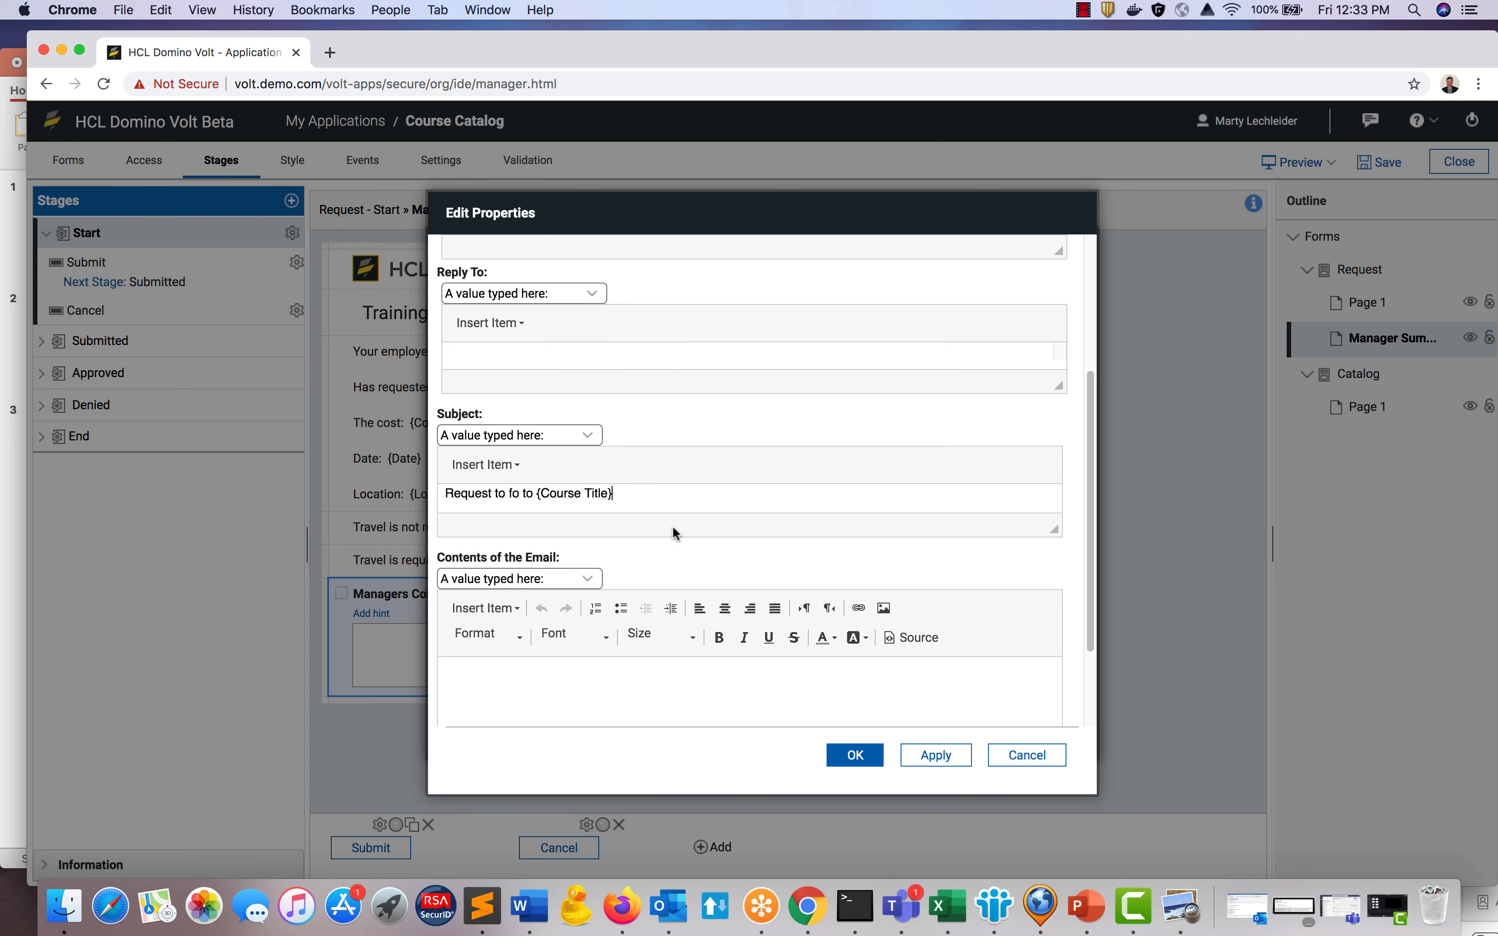
Begin the email body with 'Dear {Manager Name}' followed by a new paragraph.
left_click(573, 691)
type("Dear")
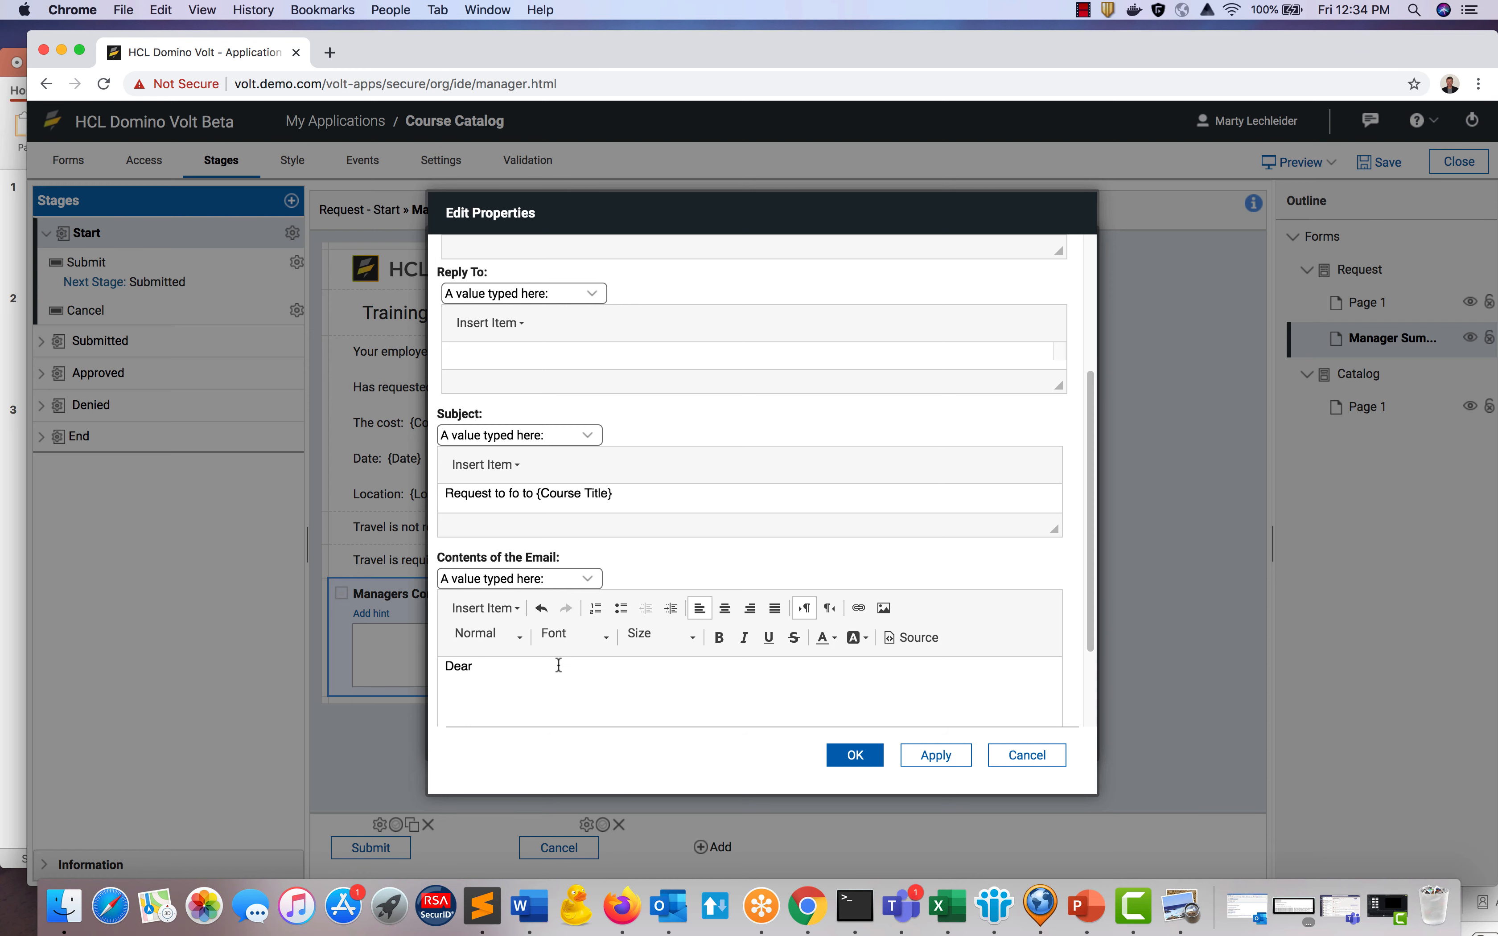
left_click(517, 610)
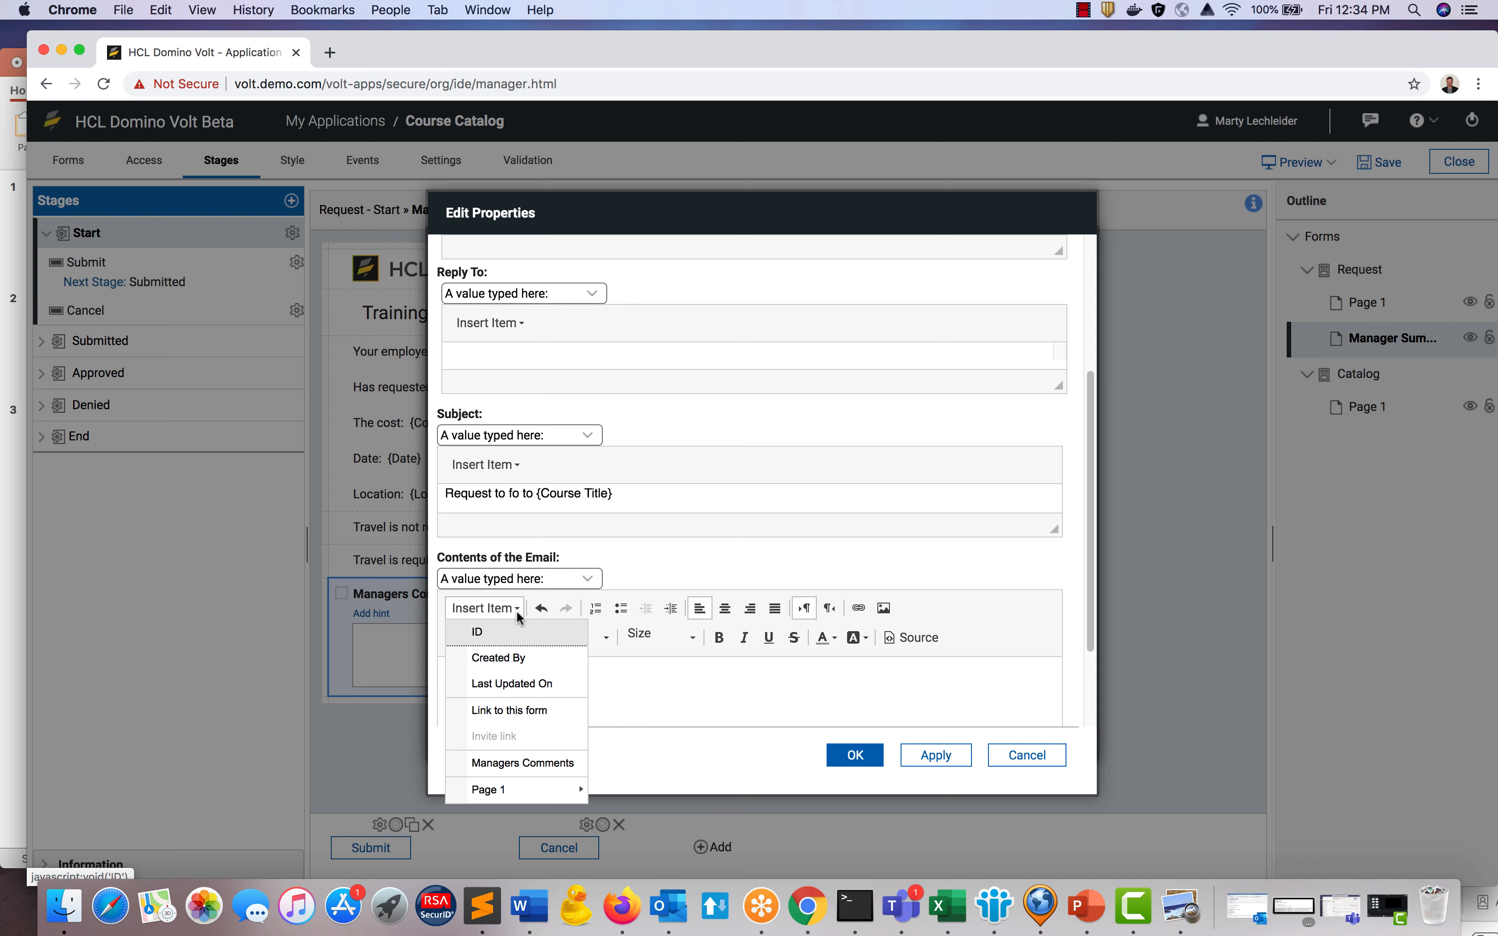
mouse_move(582, 787)
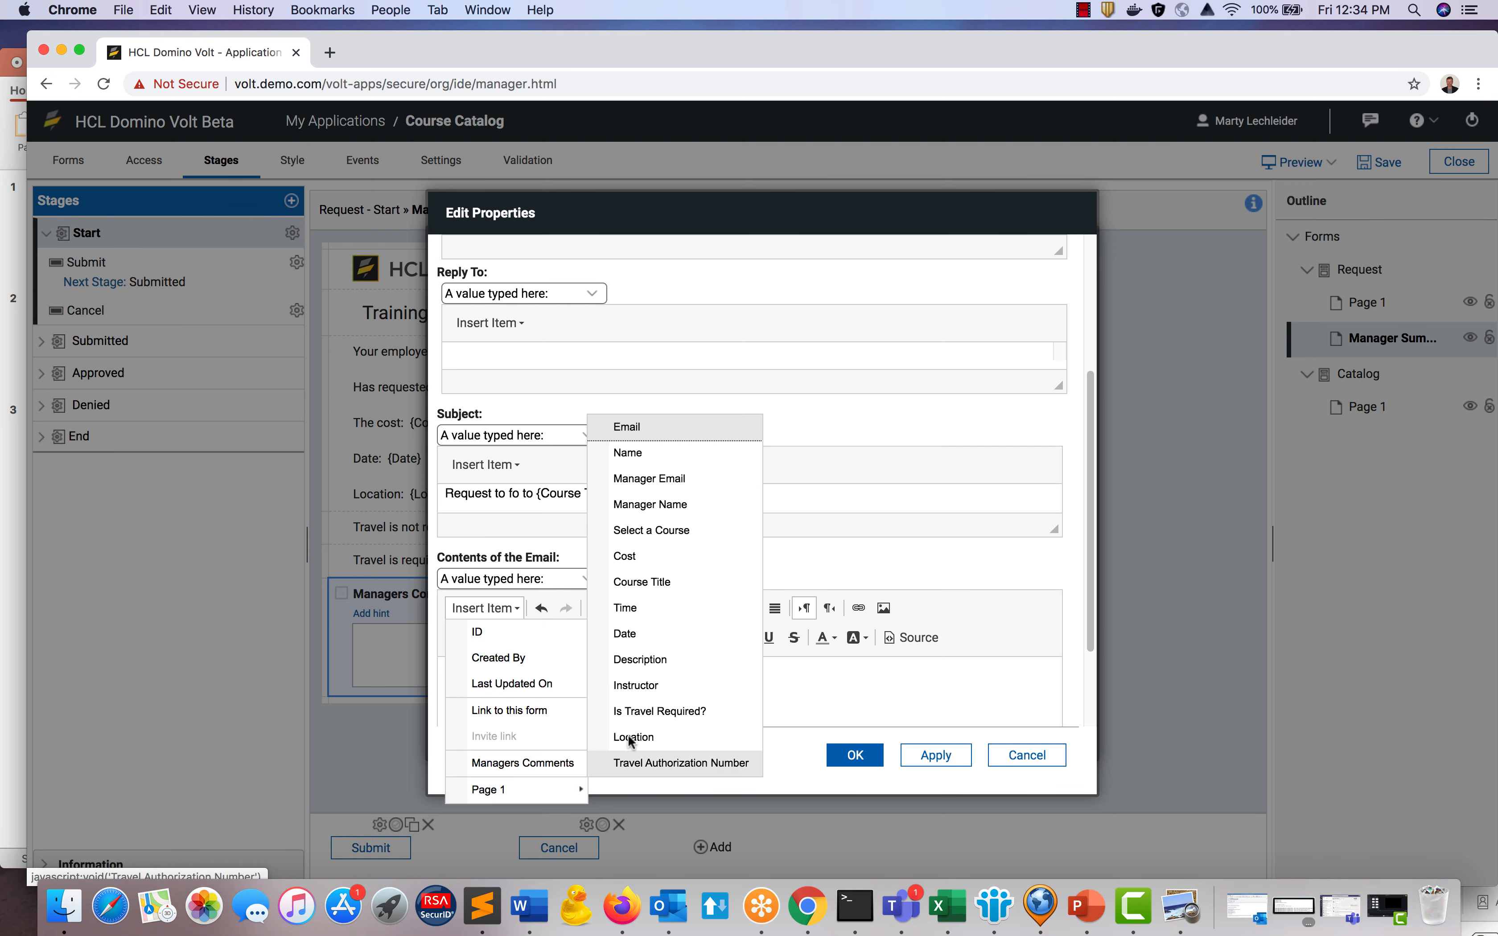
left_click(658, 508)
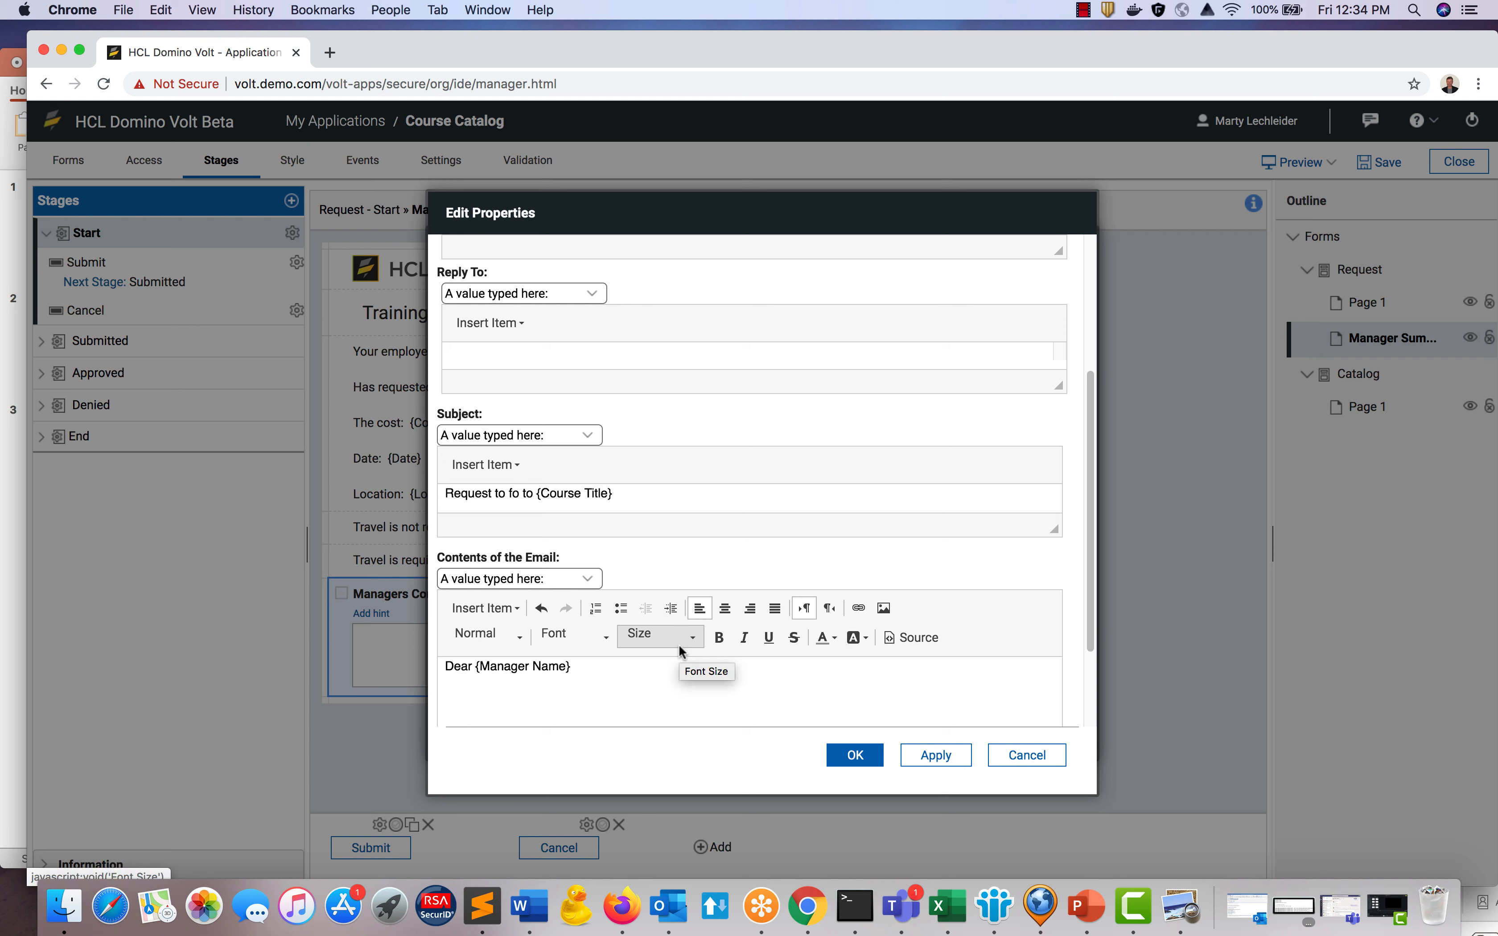
key("Return")
Start the line 'Your employee {Name} has…' in the body, then cancel the email settings.
type("Y")
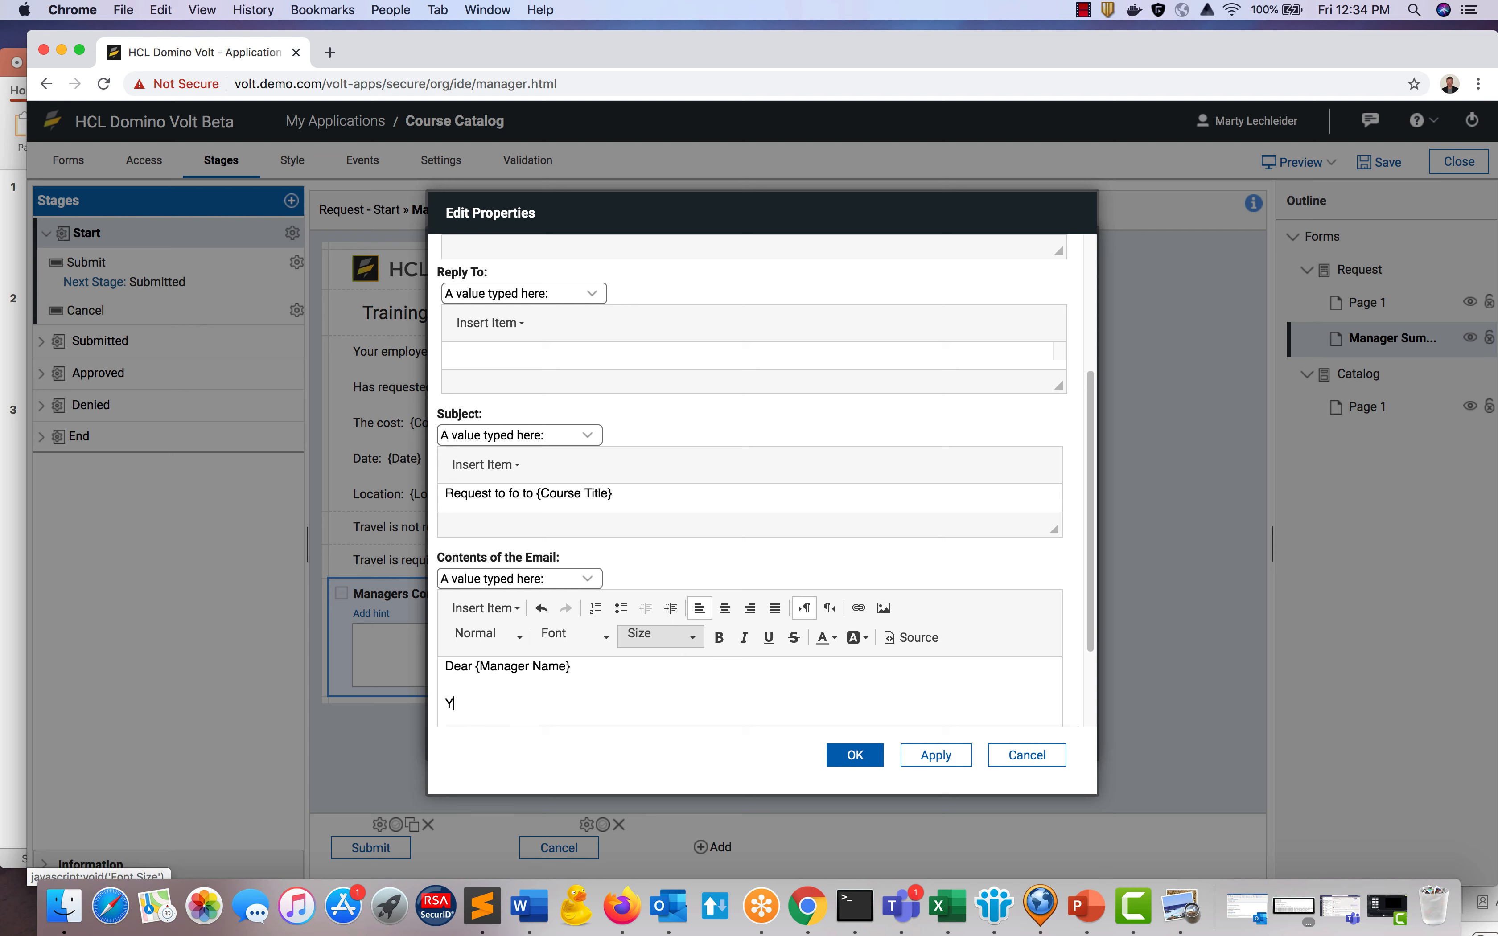
type("our employee")
left_click(498, 609)
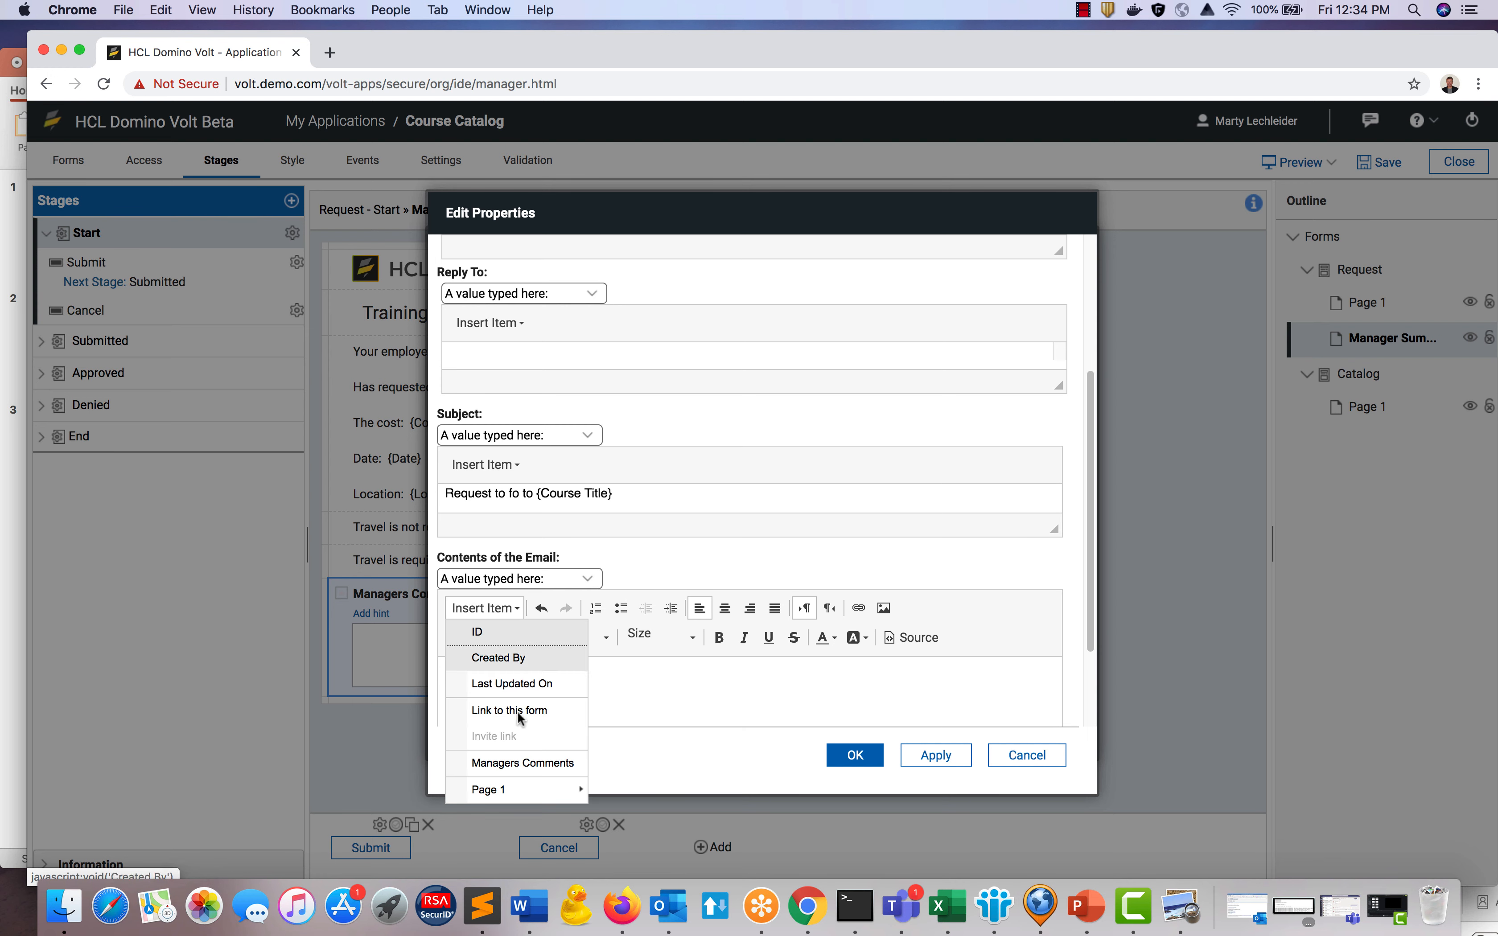
mouse_move(520, 791)
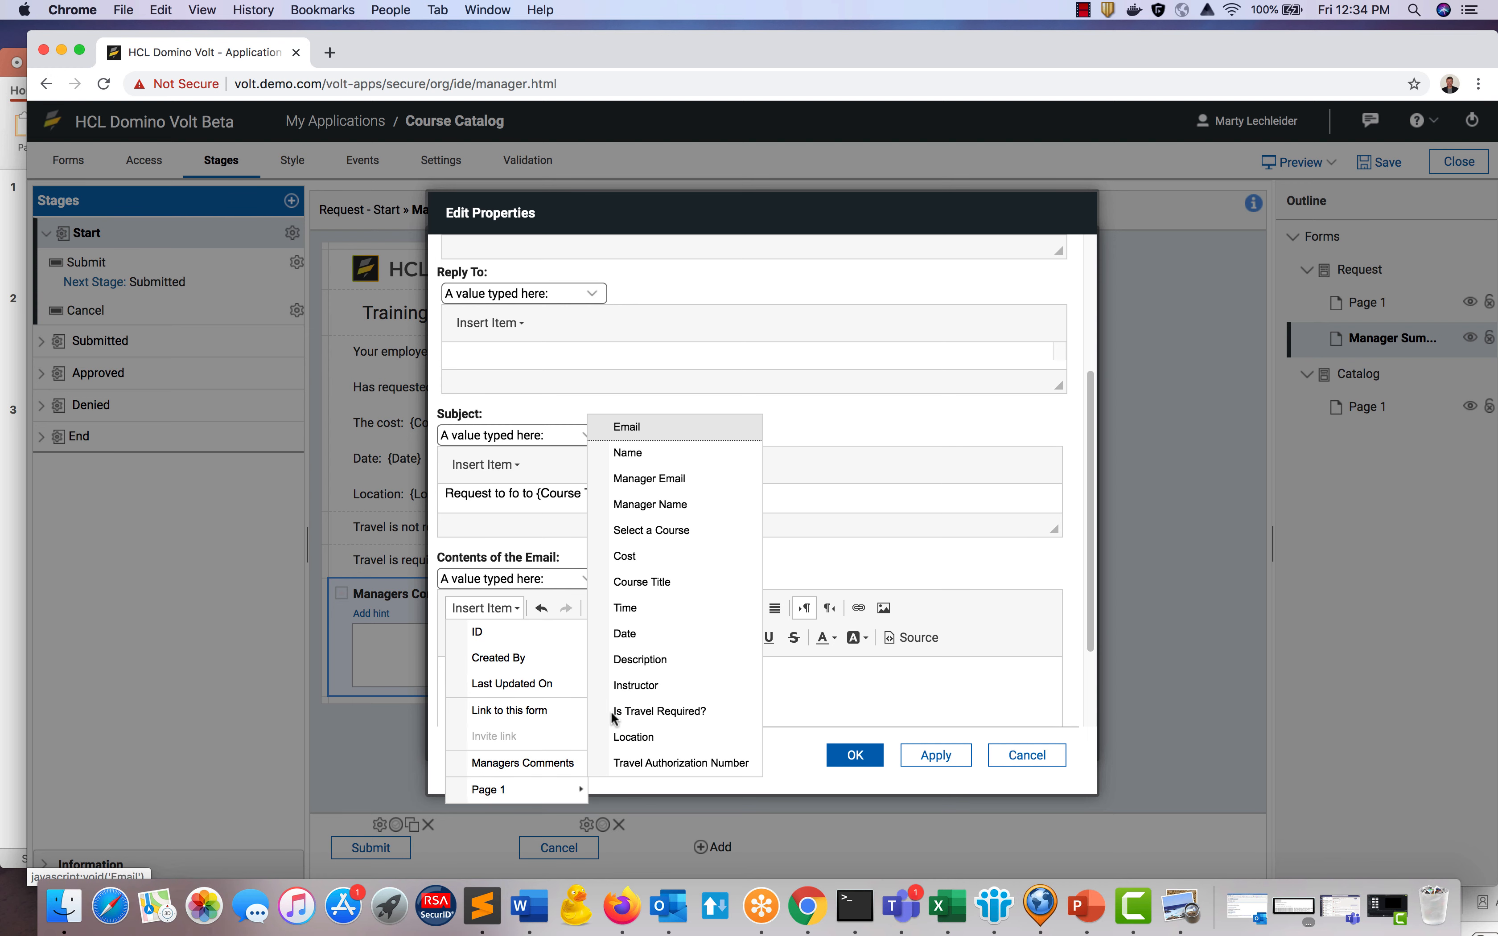
left_click(645, 460)
type("ha")
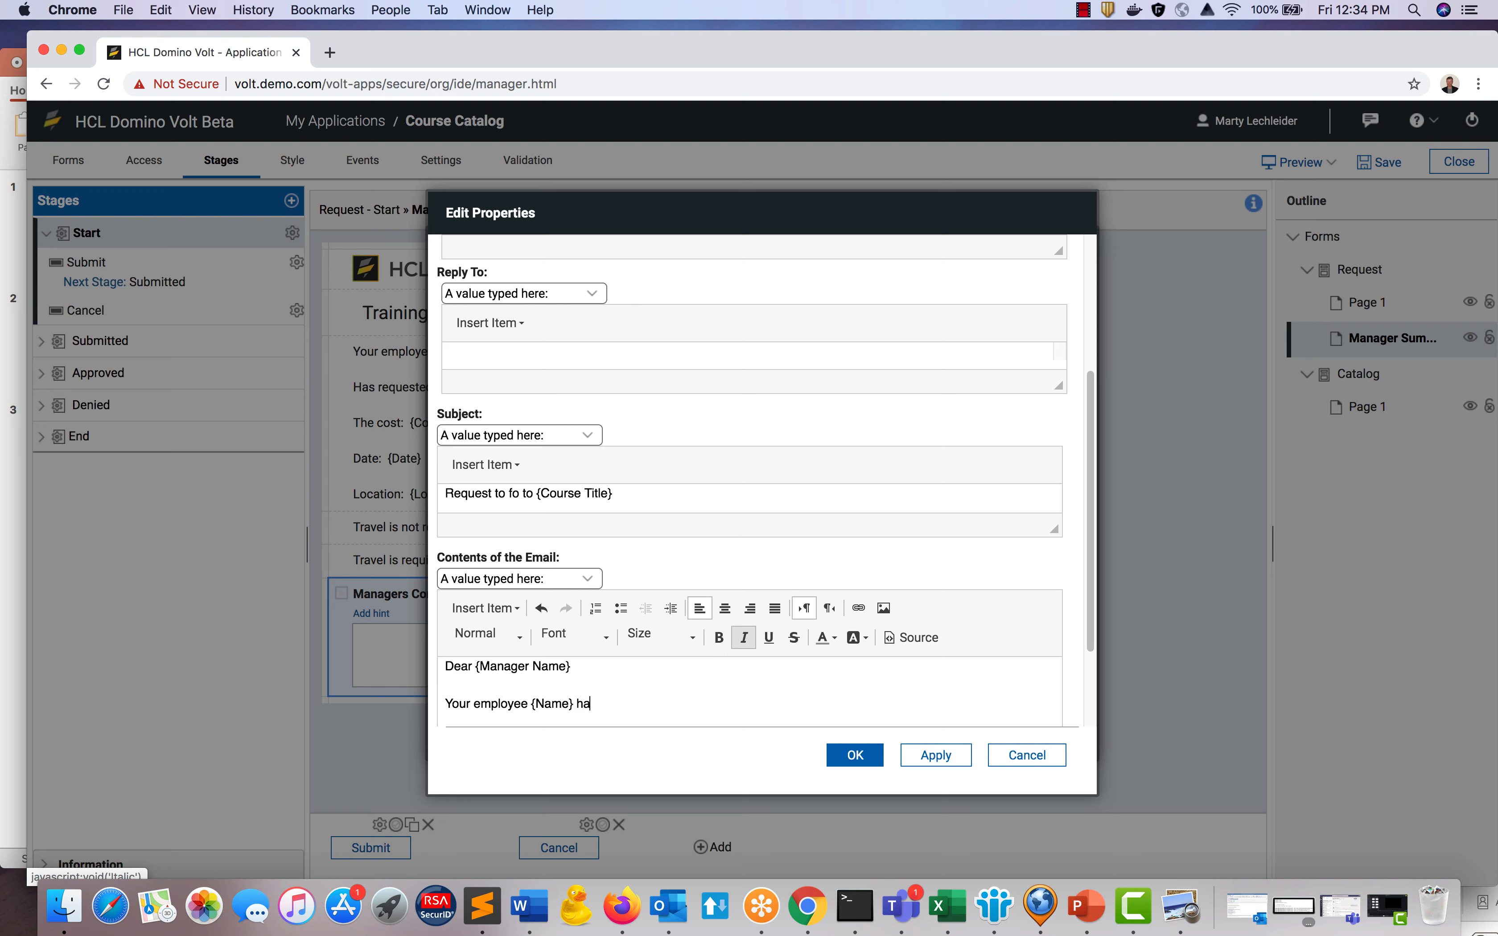
type("s rested to")
key("Left")
key("Left")
key("Left")
key("Left")
key("Left")
key("Left")
key("Left")
key("BackSpace")
key("BackSpace")
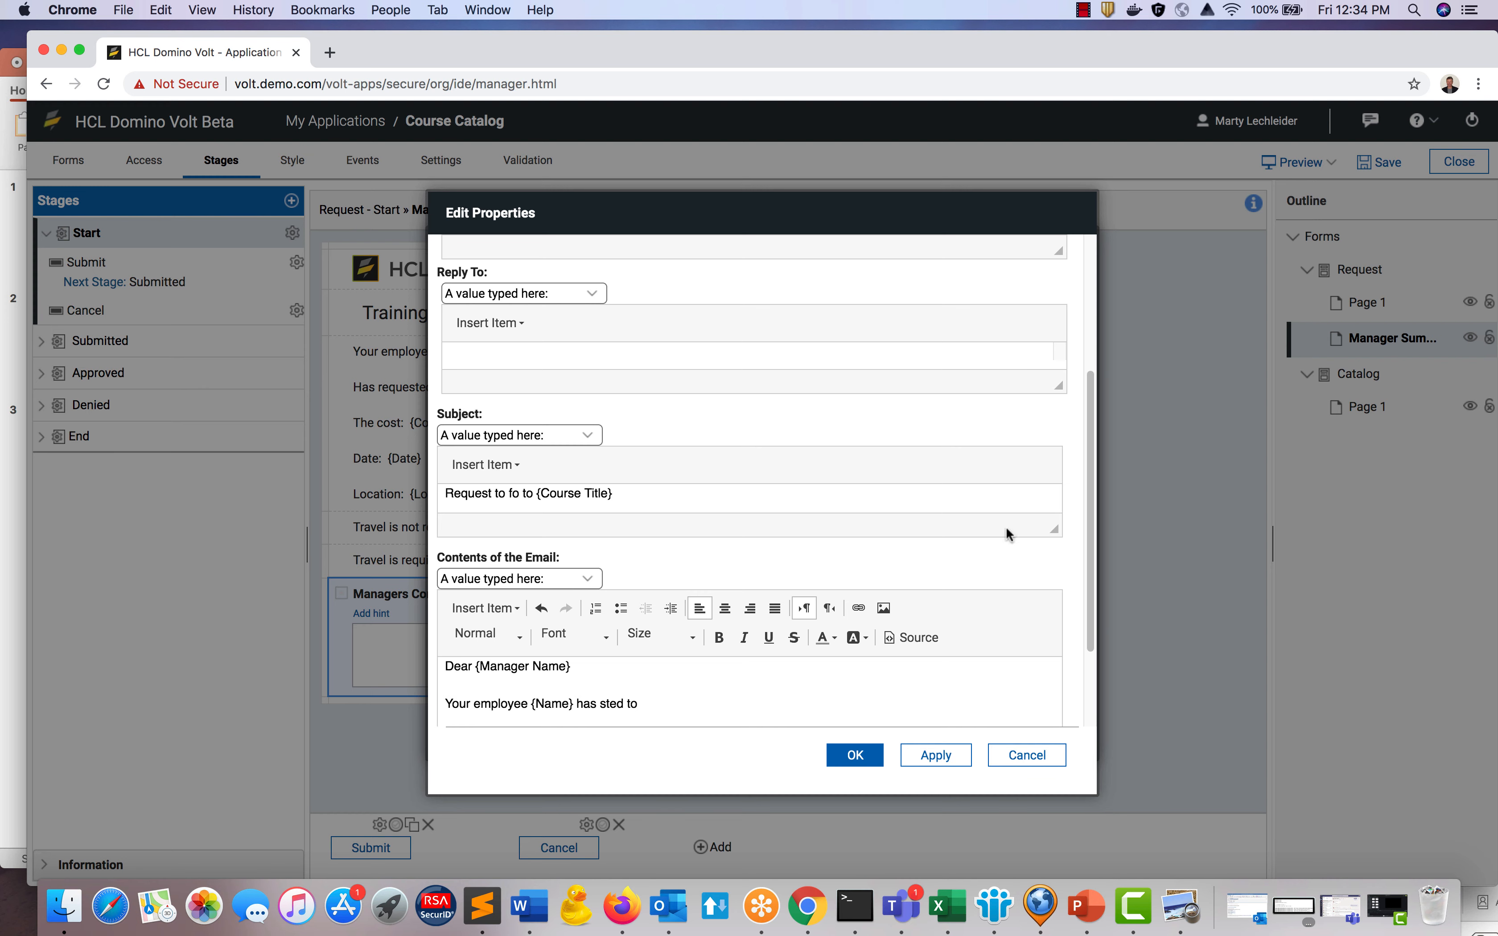
left_click(1010, 767)
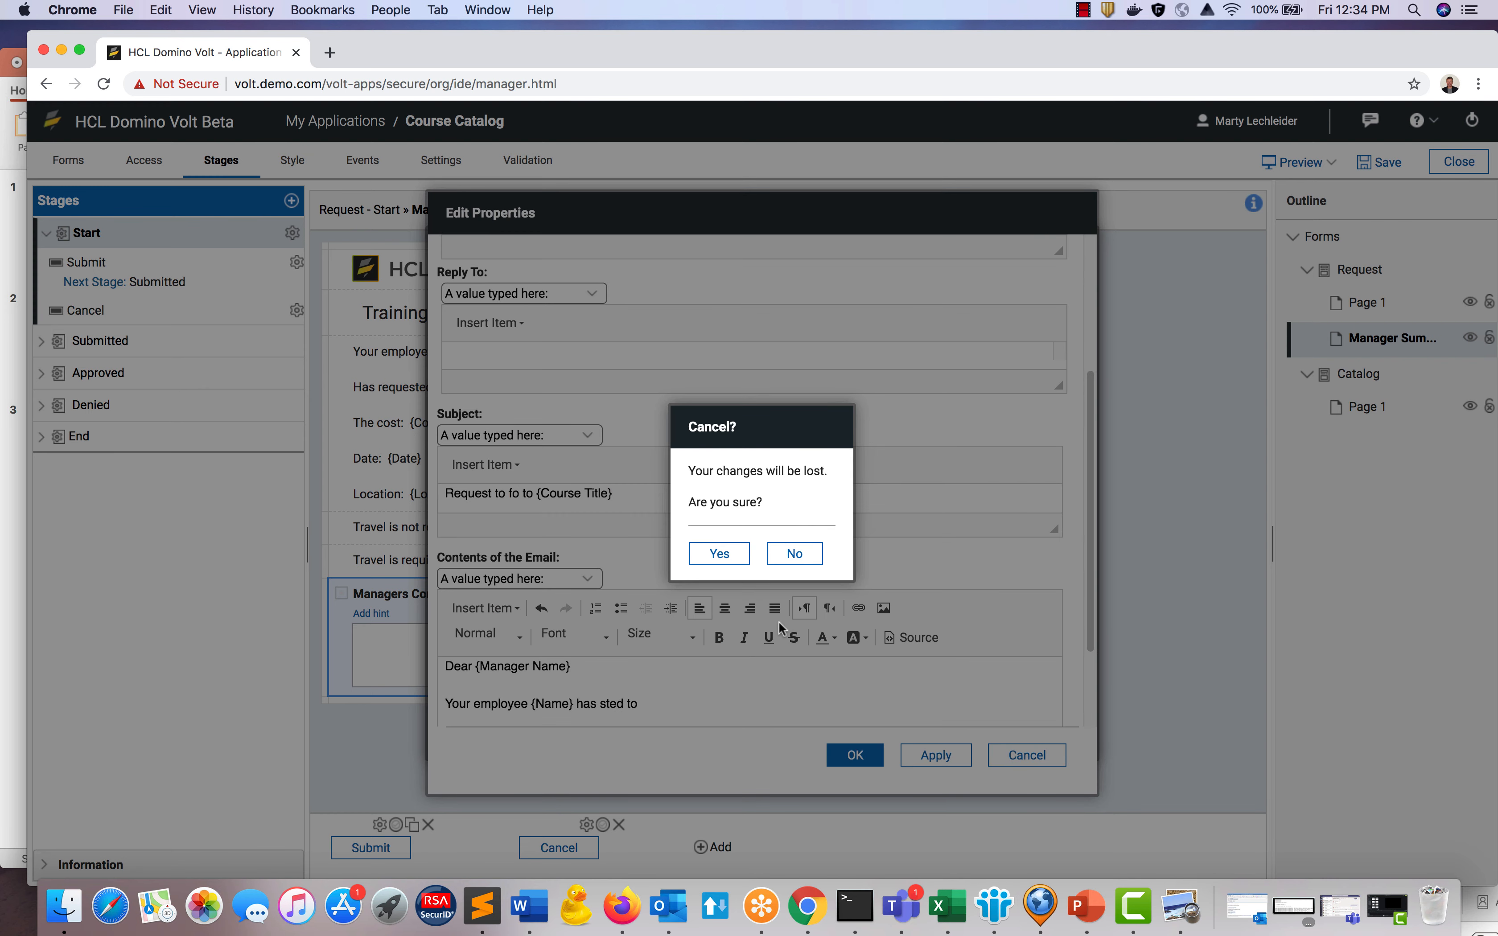
Discard the email, close the Submit action properties, expand Submitted, and switch to Access.
left_click(717, 559)
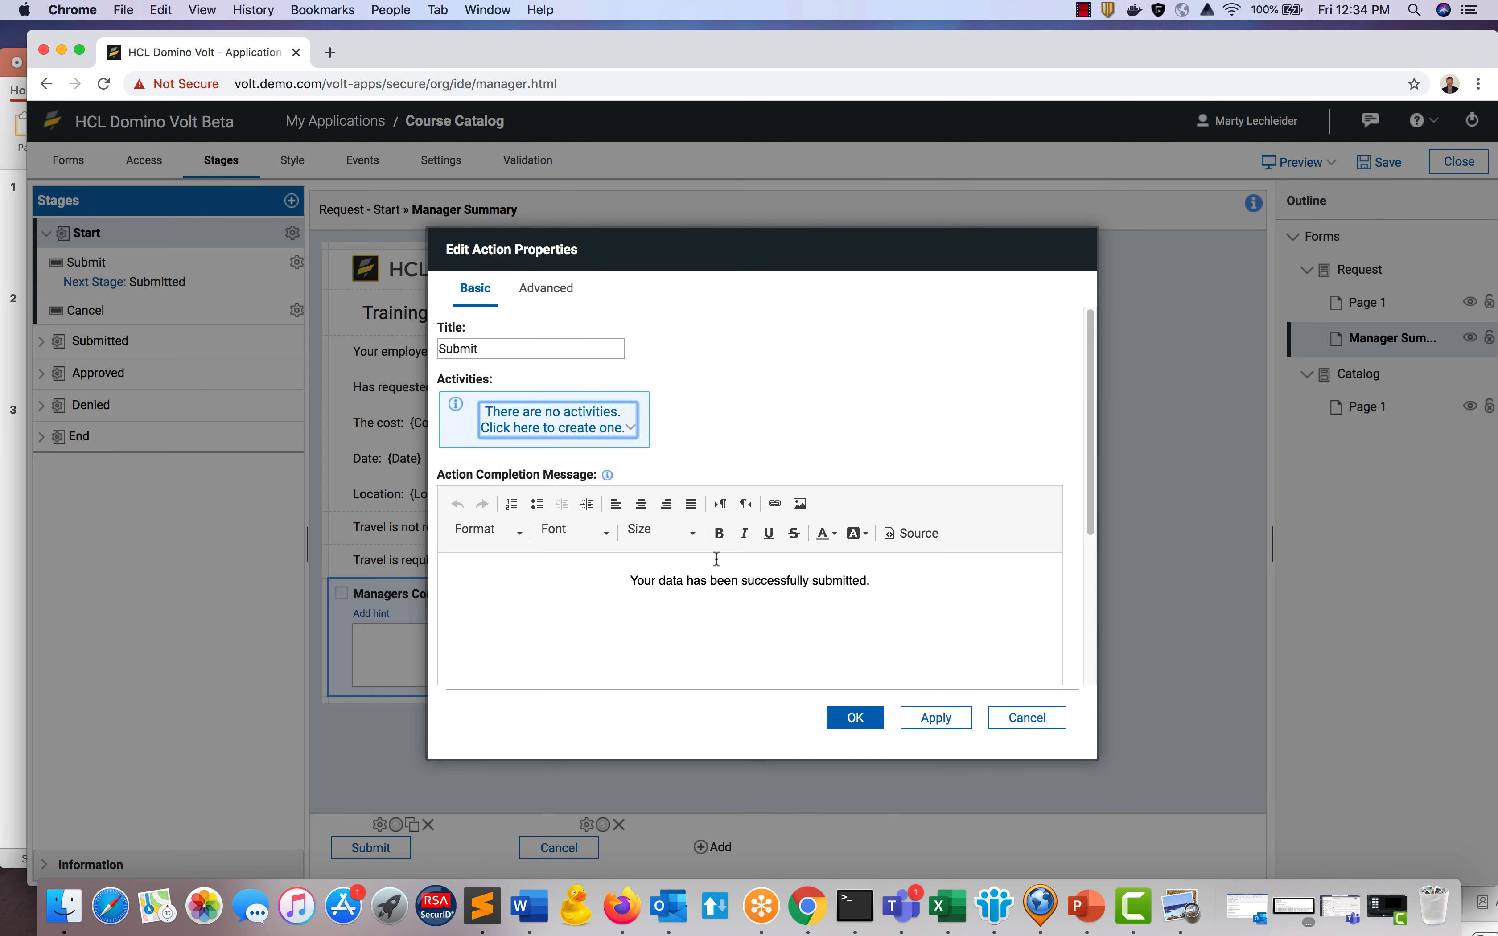
left_click(1015, 718)
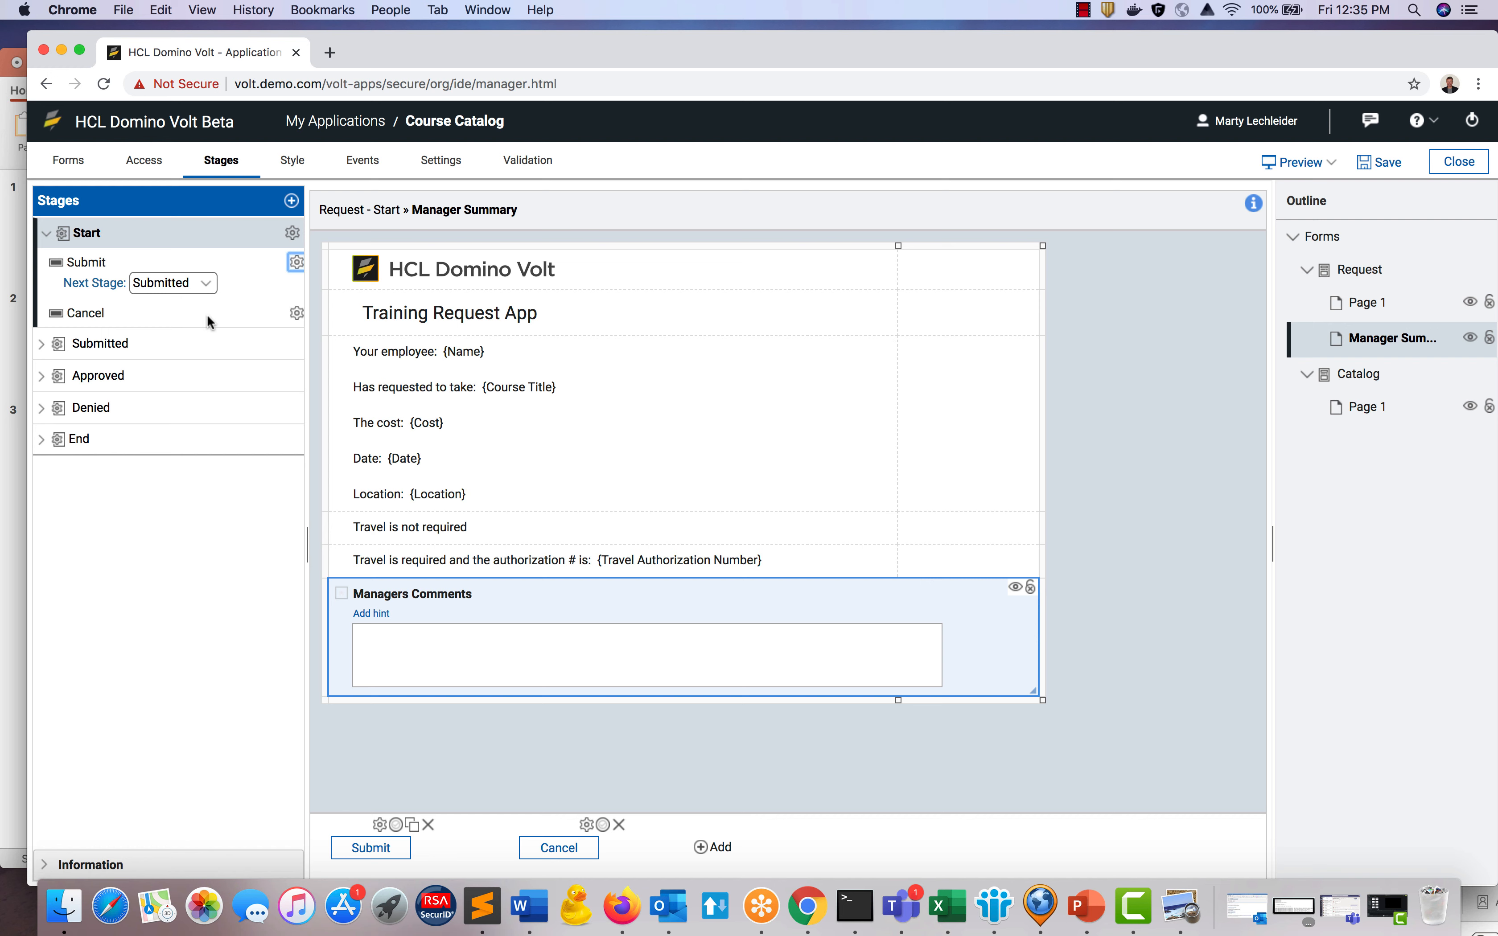
left_click(197, 343)
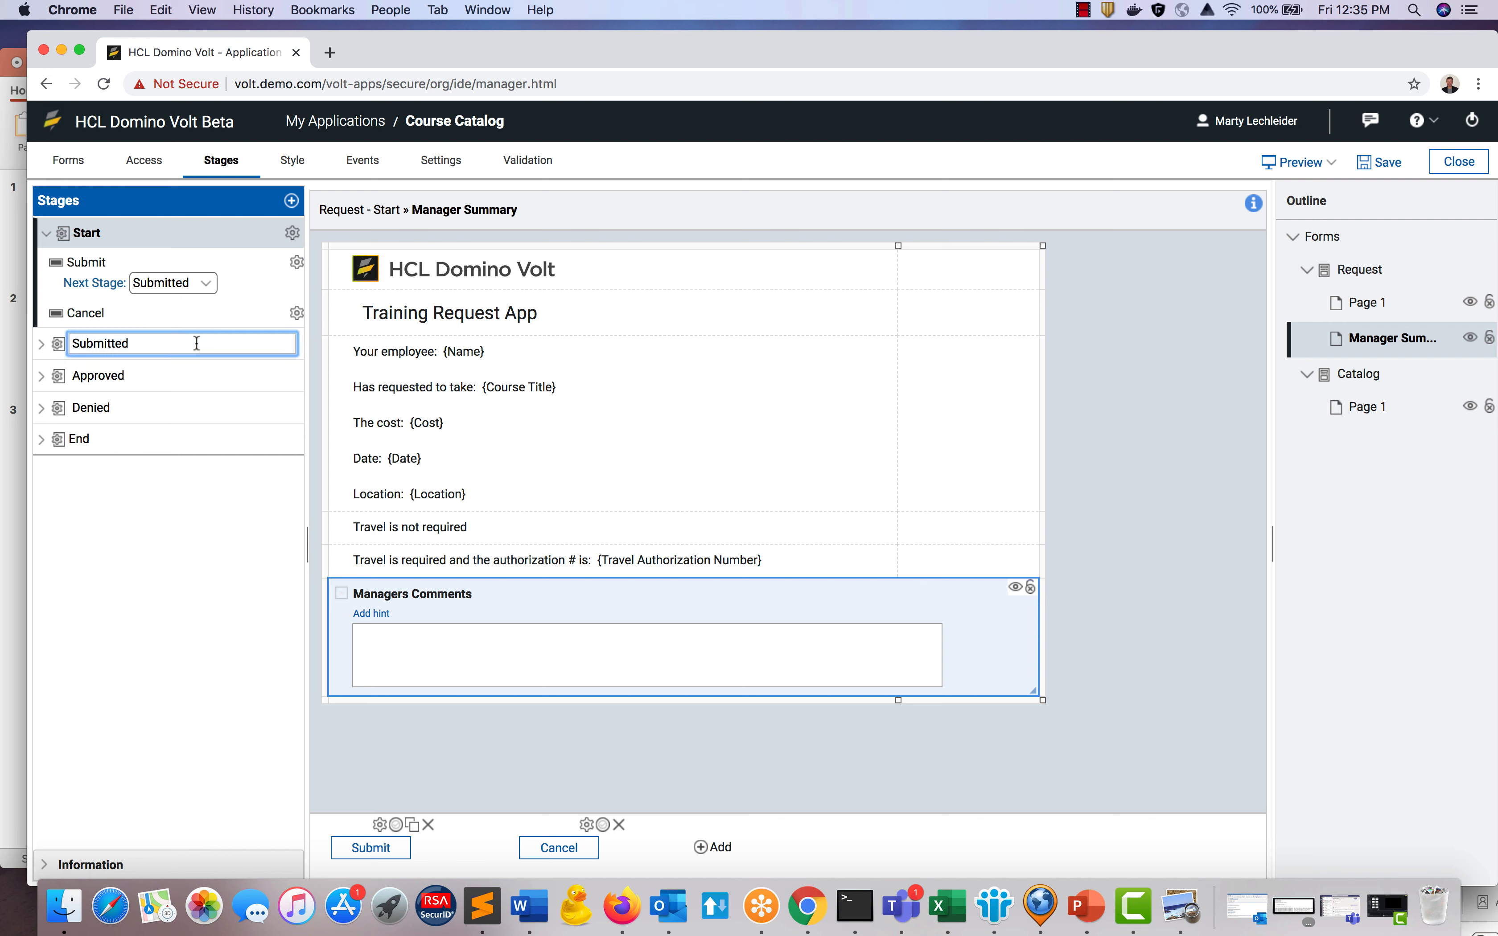
left_click(196, 343)
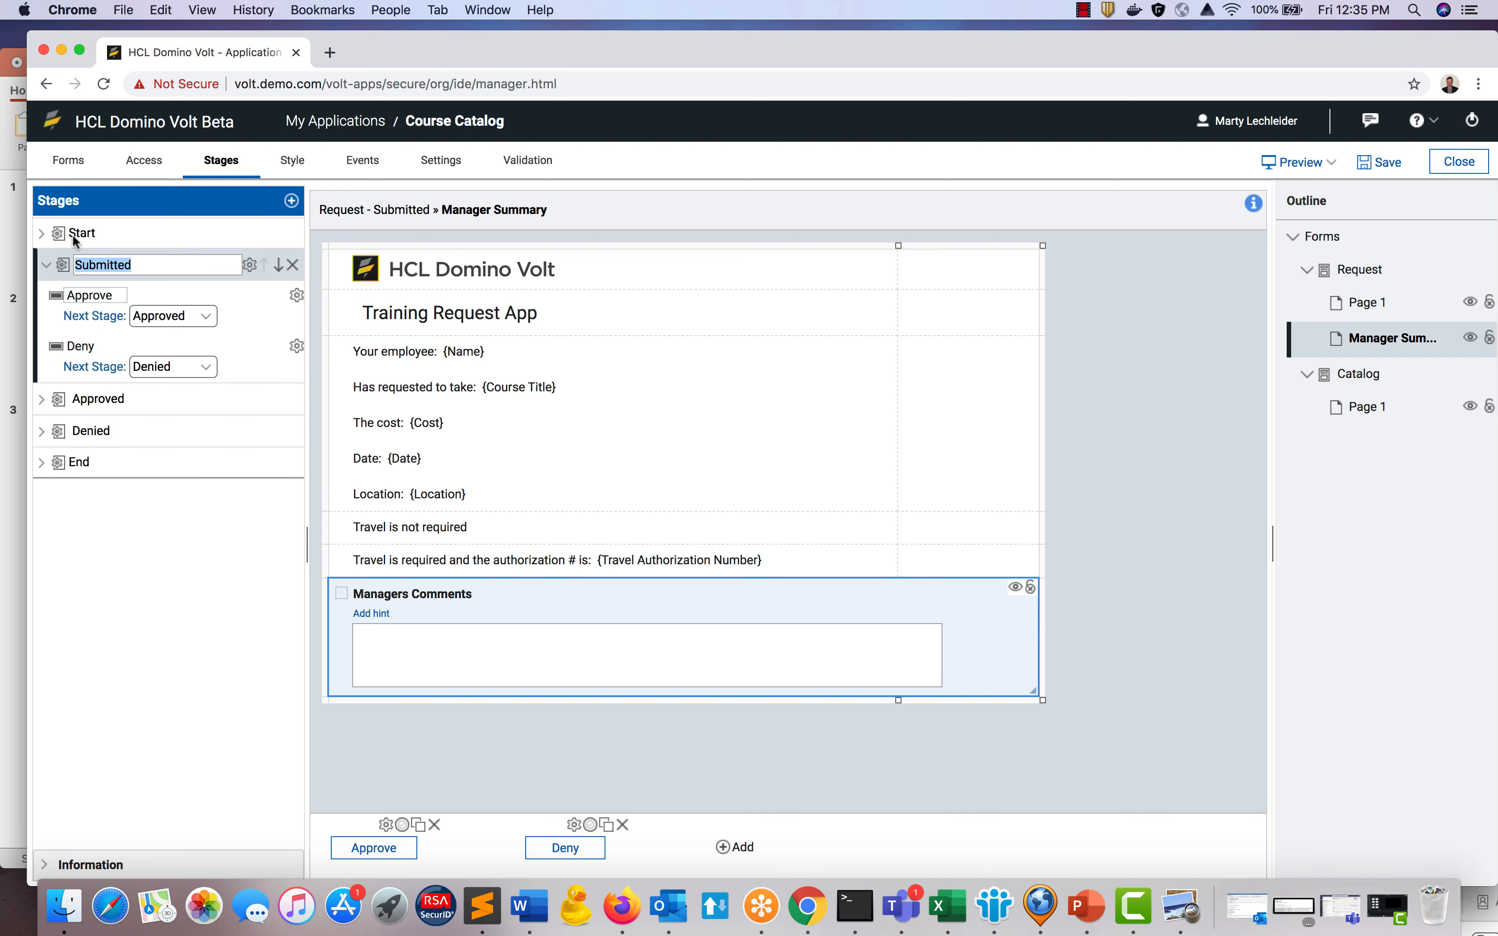
left_click(140, 164)
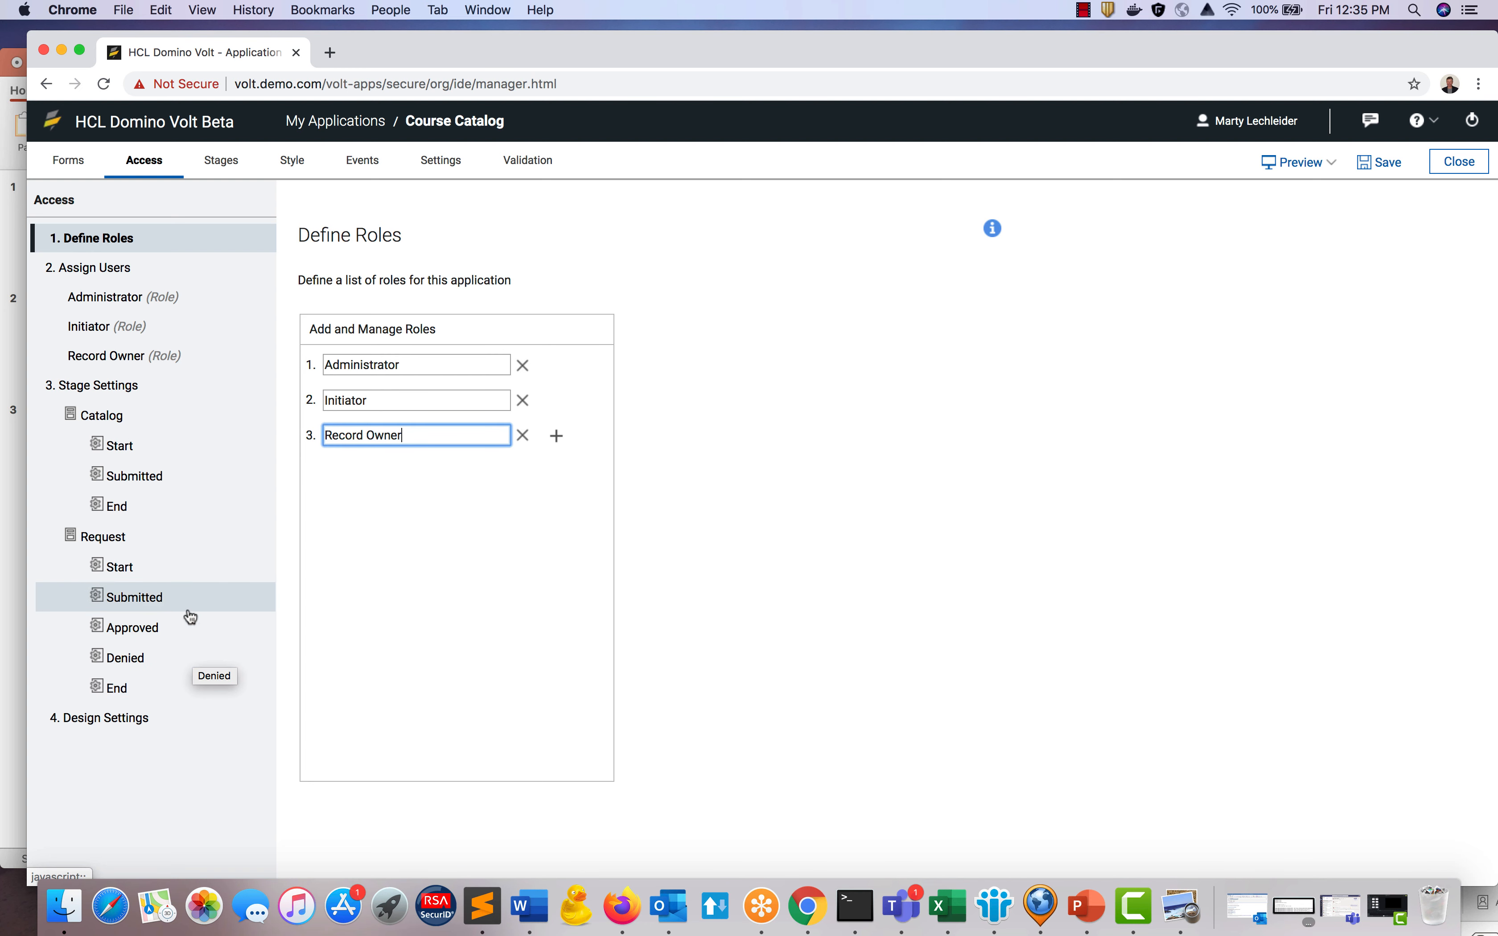
Add a fourth role named Managers and open its Assign Users page.
left_click(188, 597)
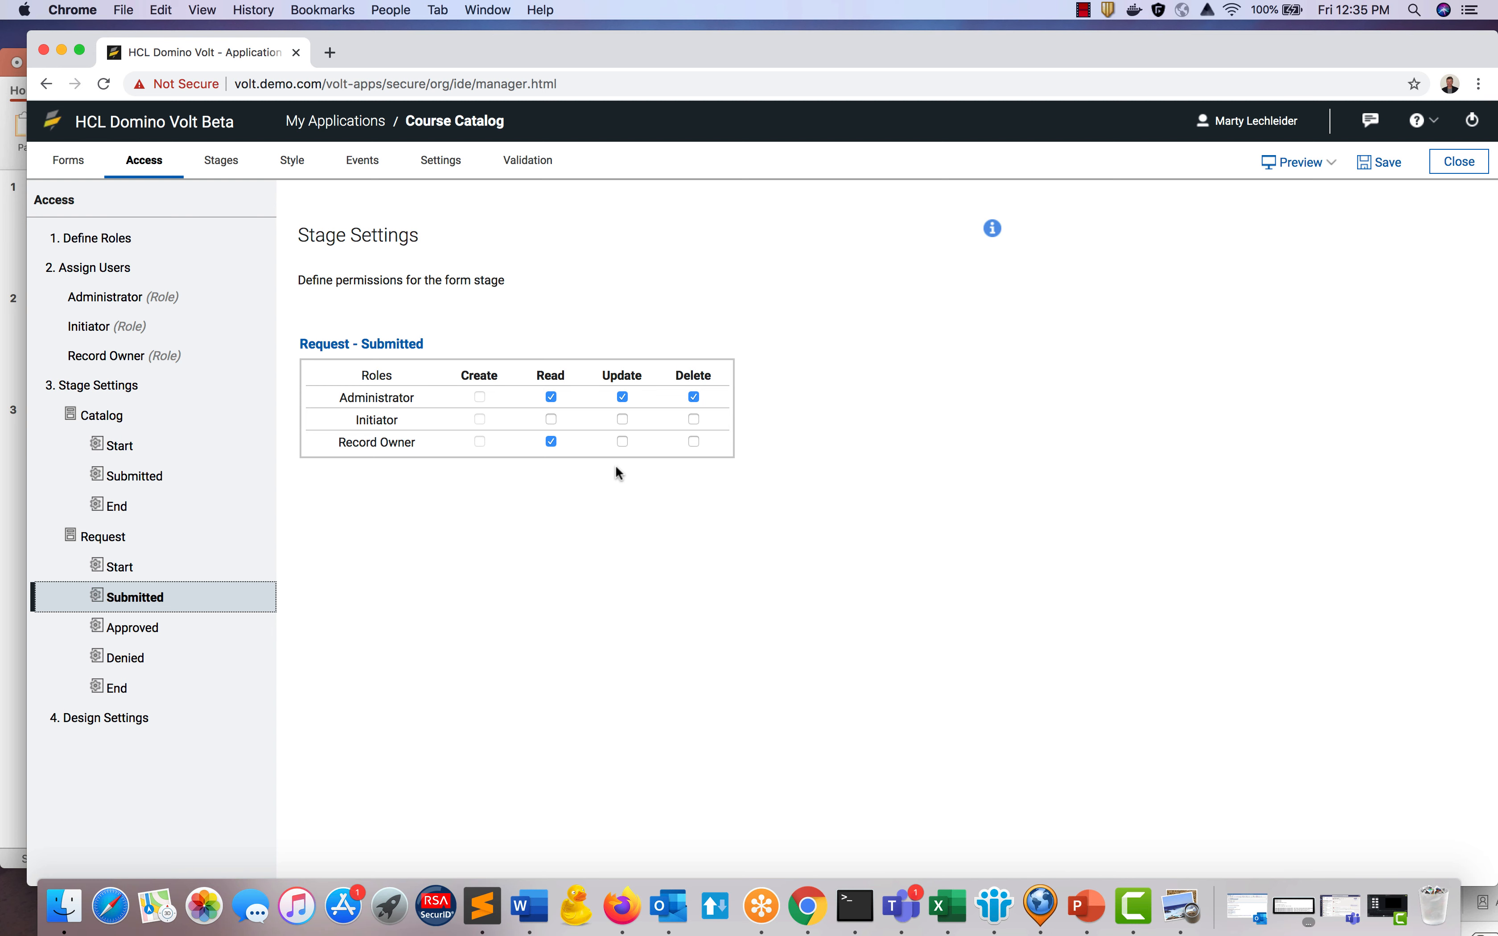
left_click(117, 248)
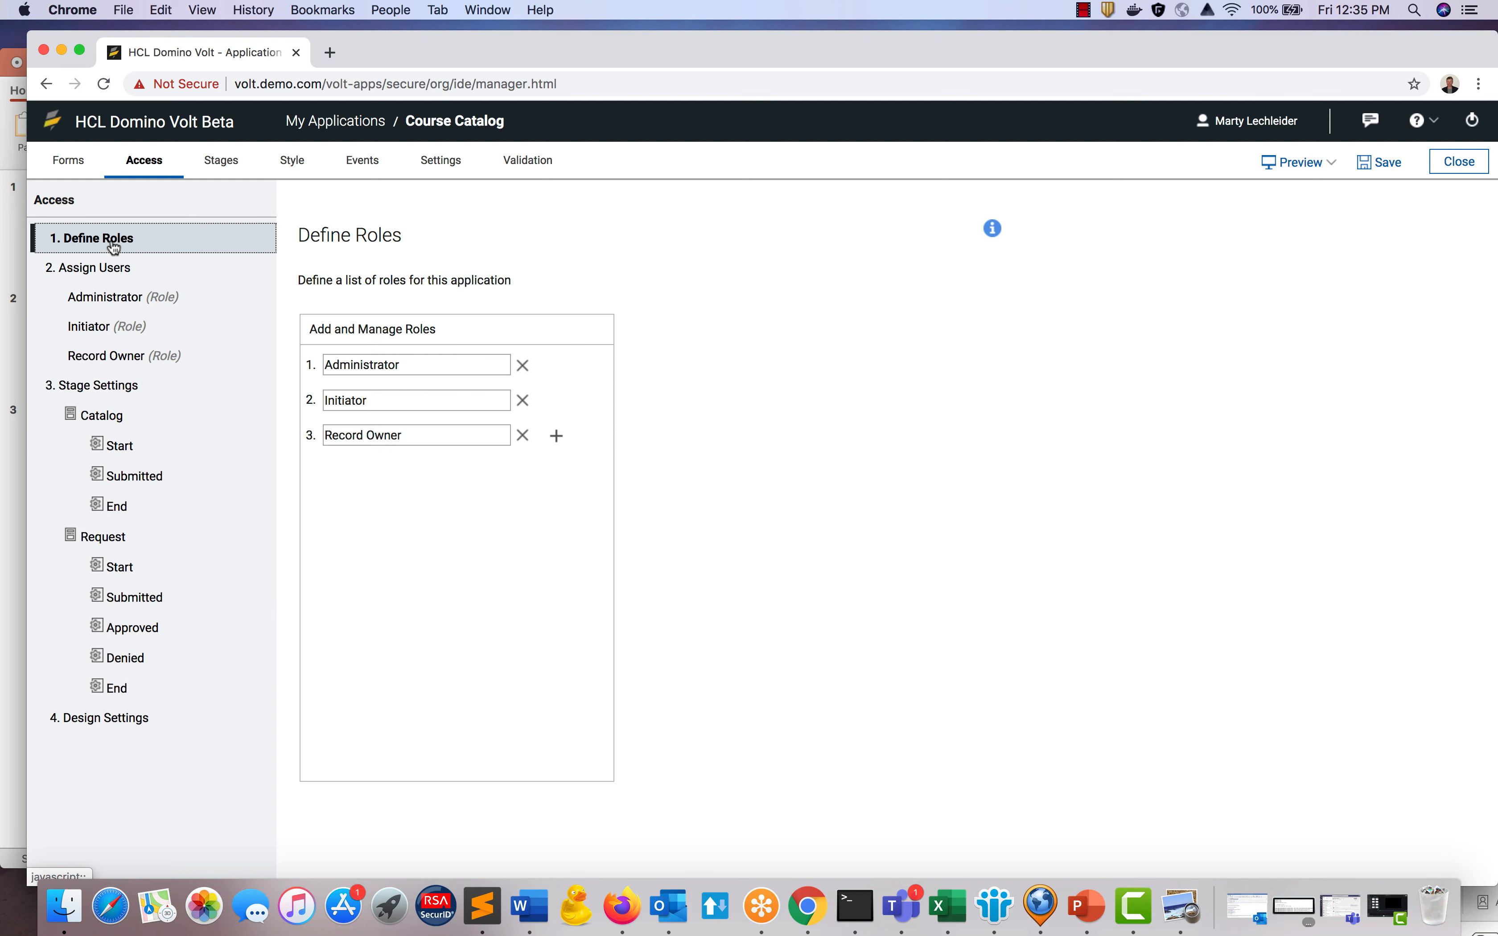
left_click(558, 441)
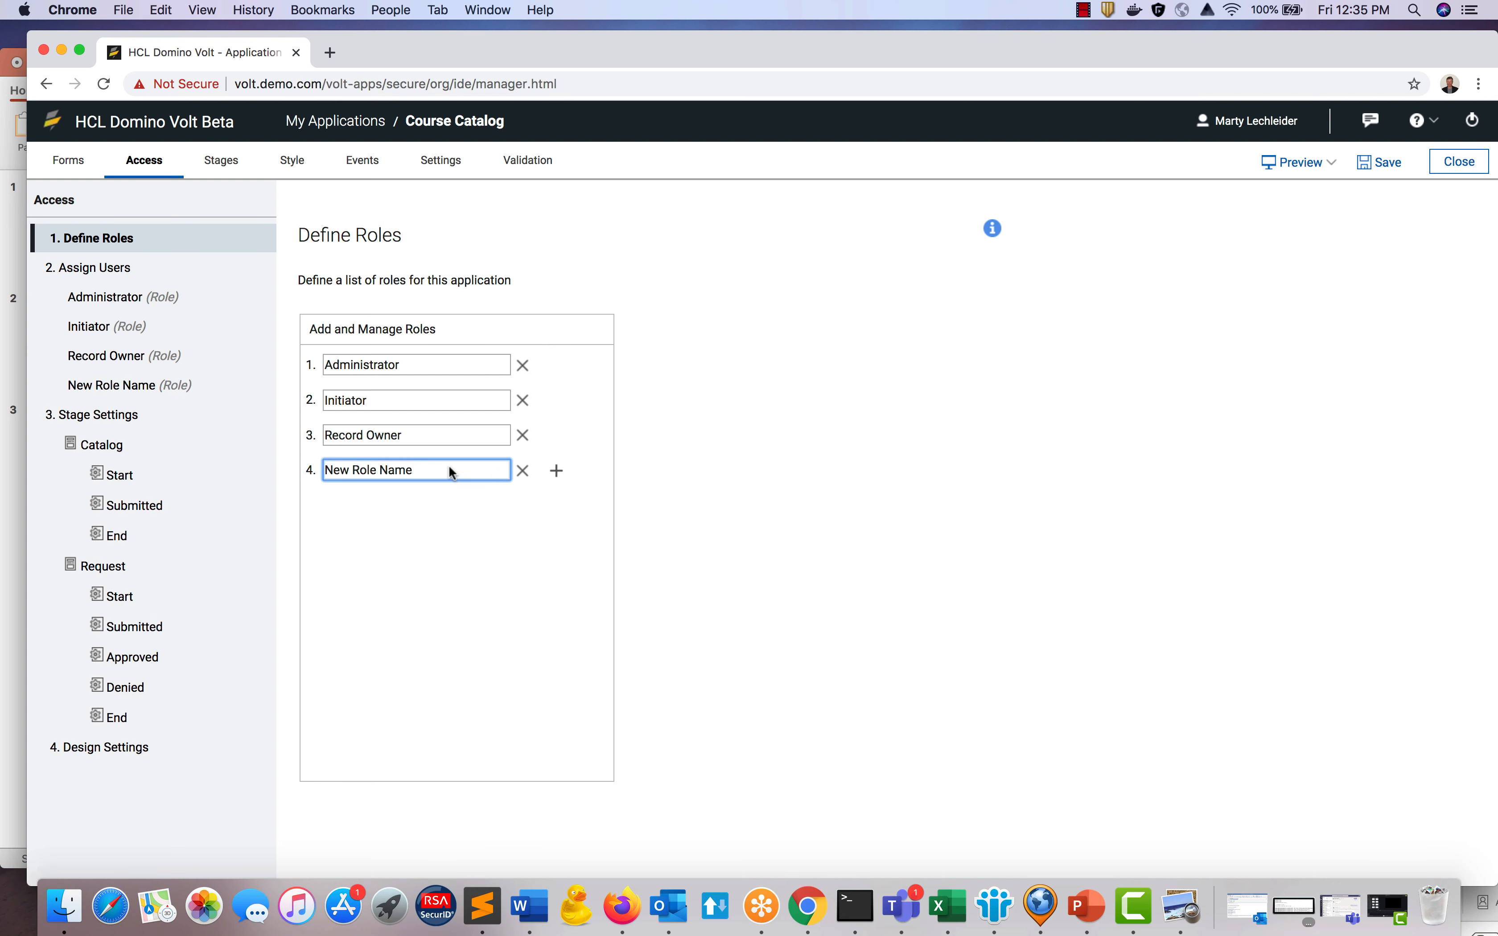
left_click_drag(444, 465, 322, 471)
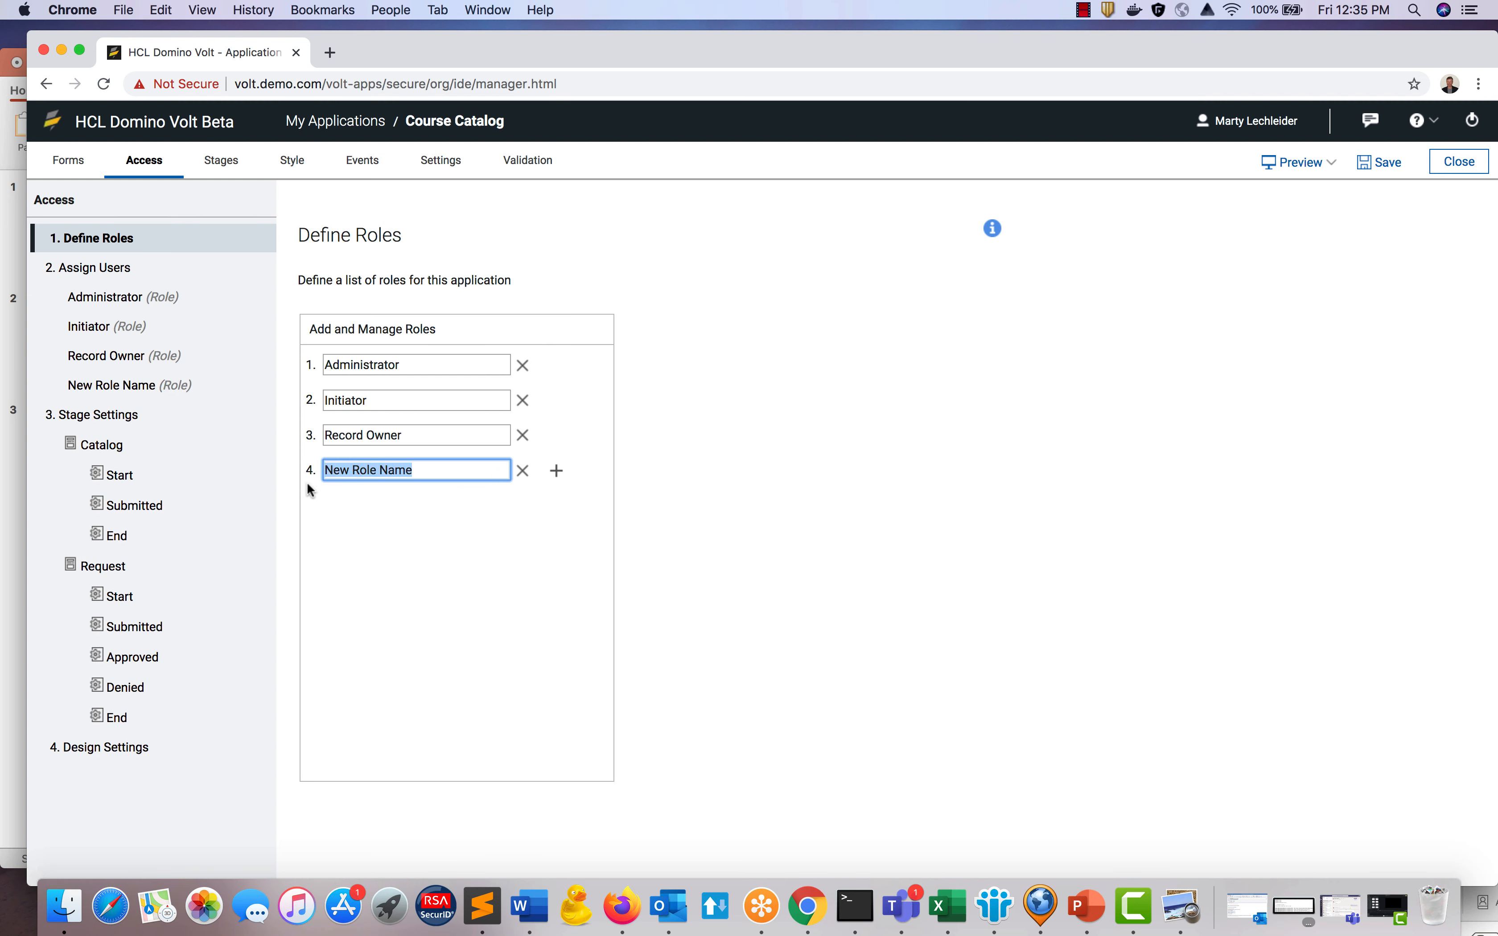
type("Managers")
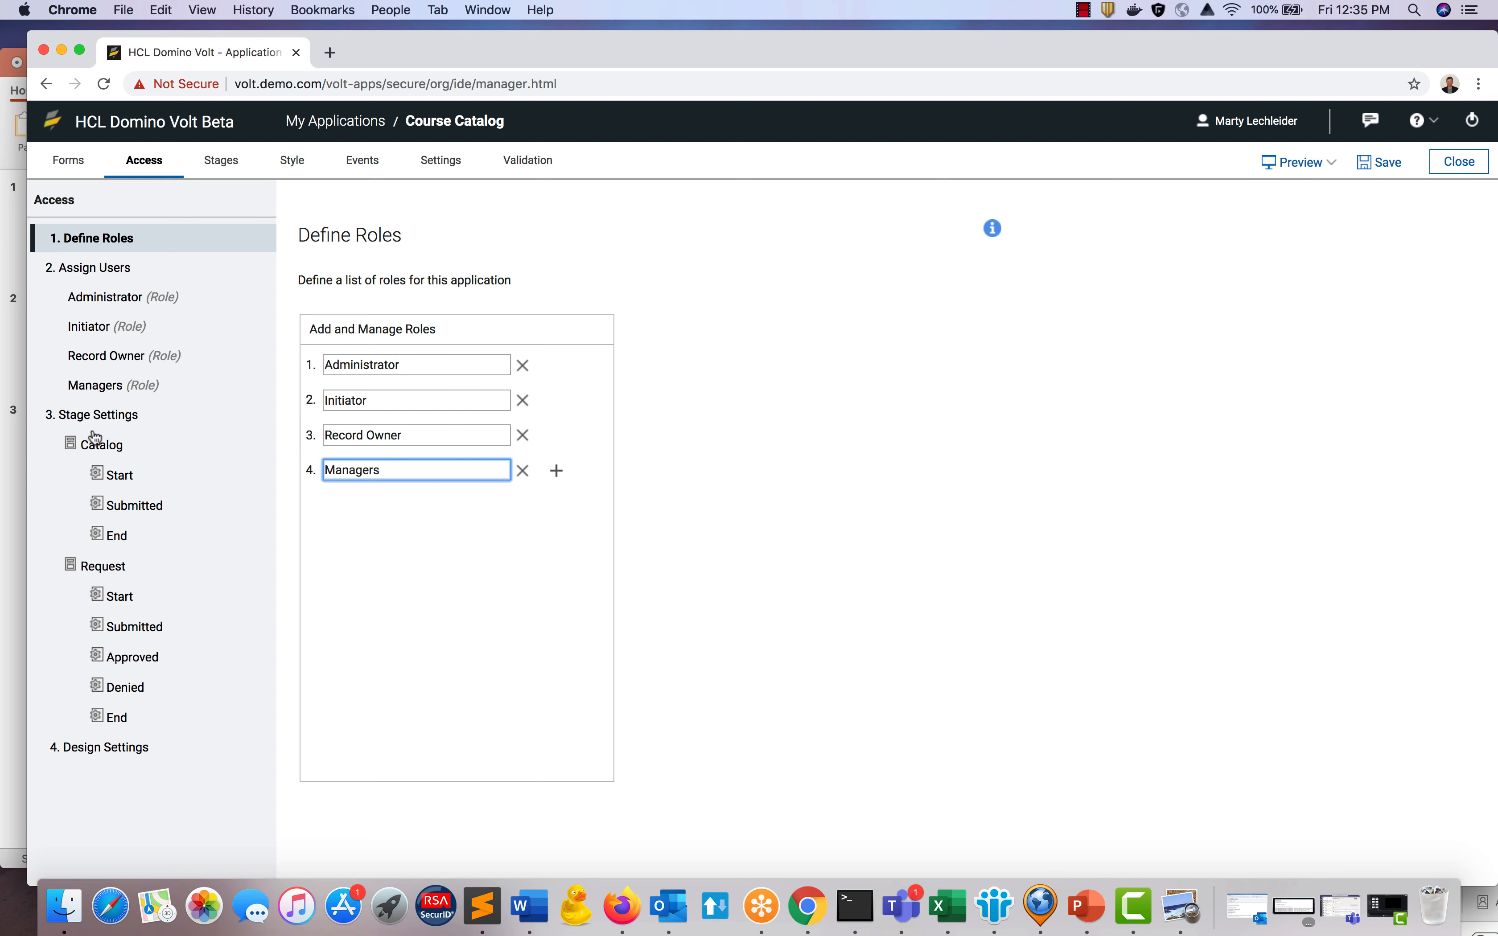
left_click(95, 388)
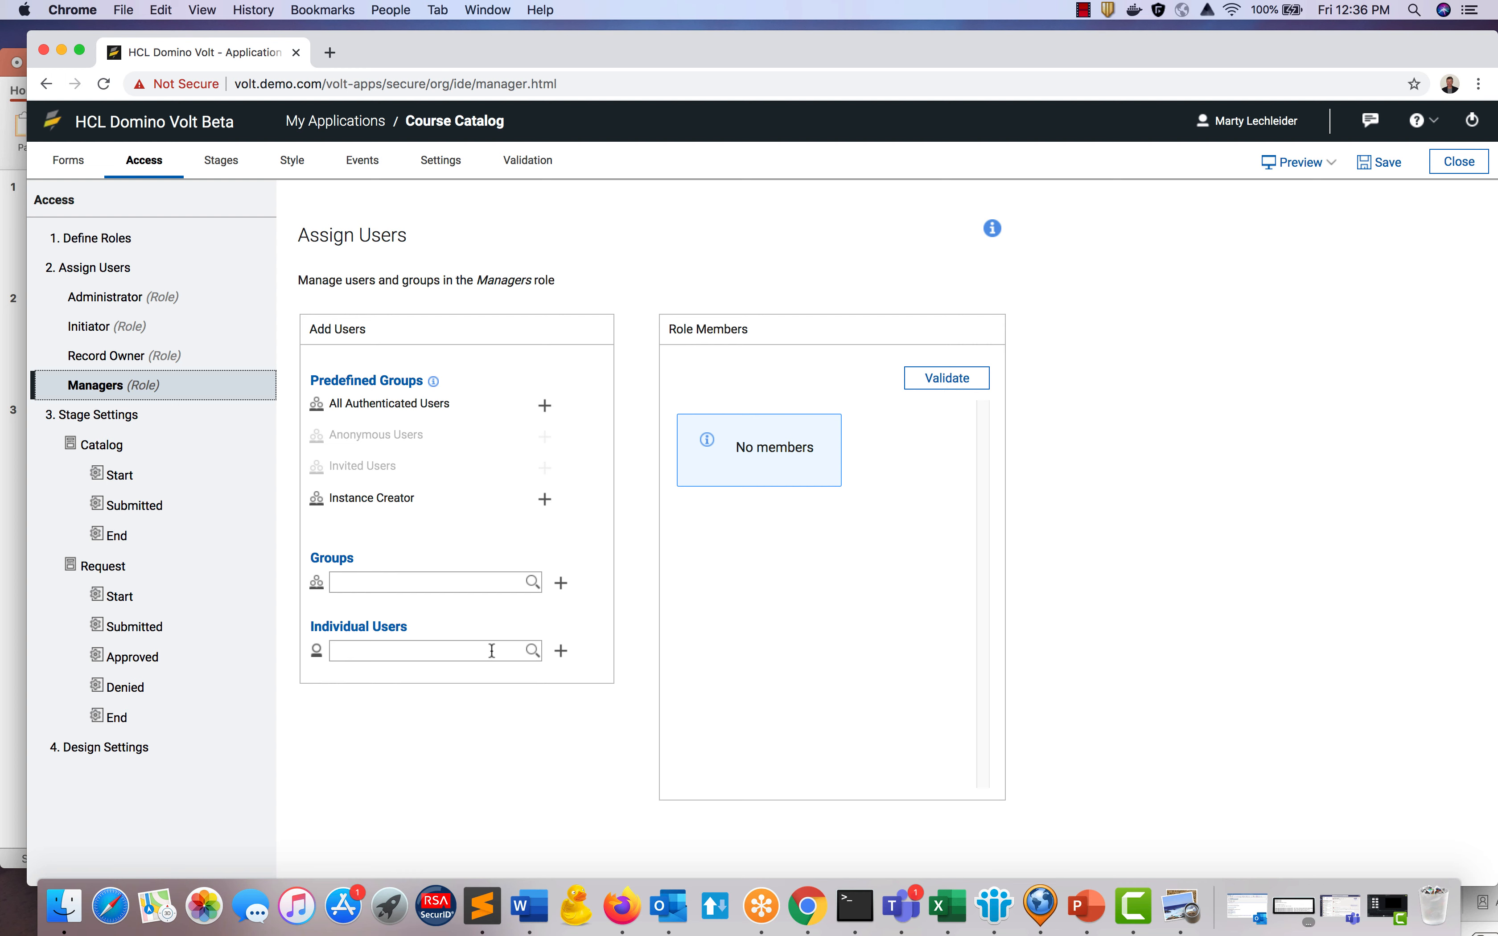
Put all authenticated users in the Managers role and give Managers Update access at the Submitted stage.
left_click(544, 409)
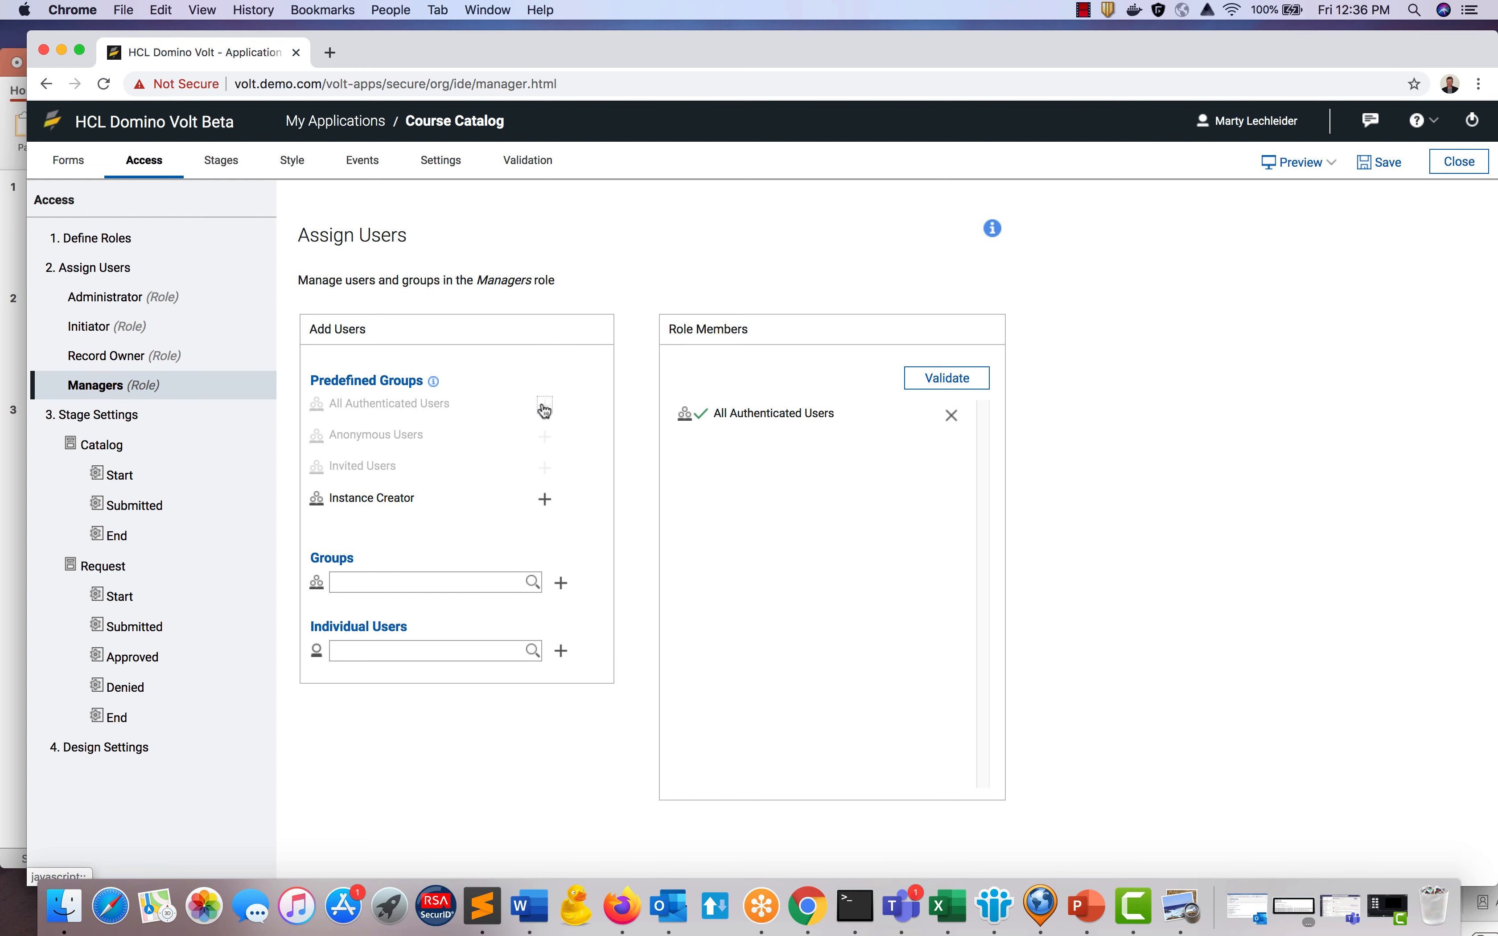
left_click(146, 628)
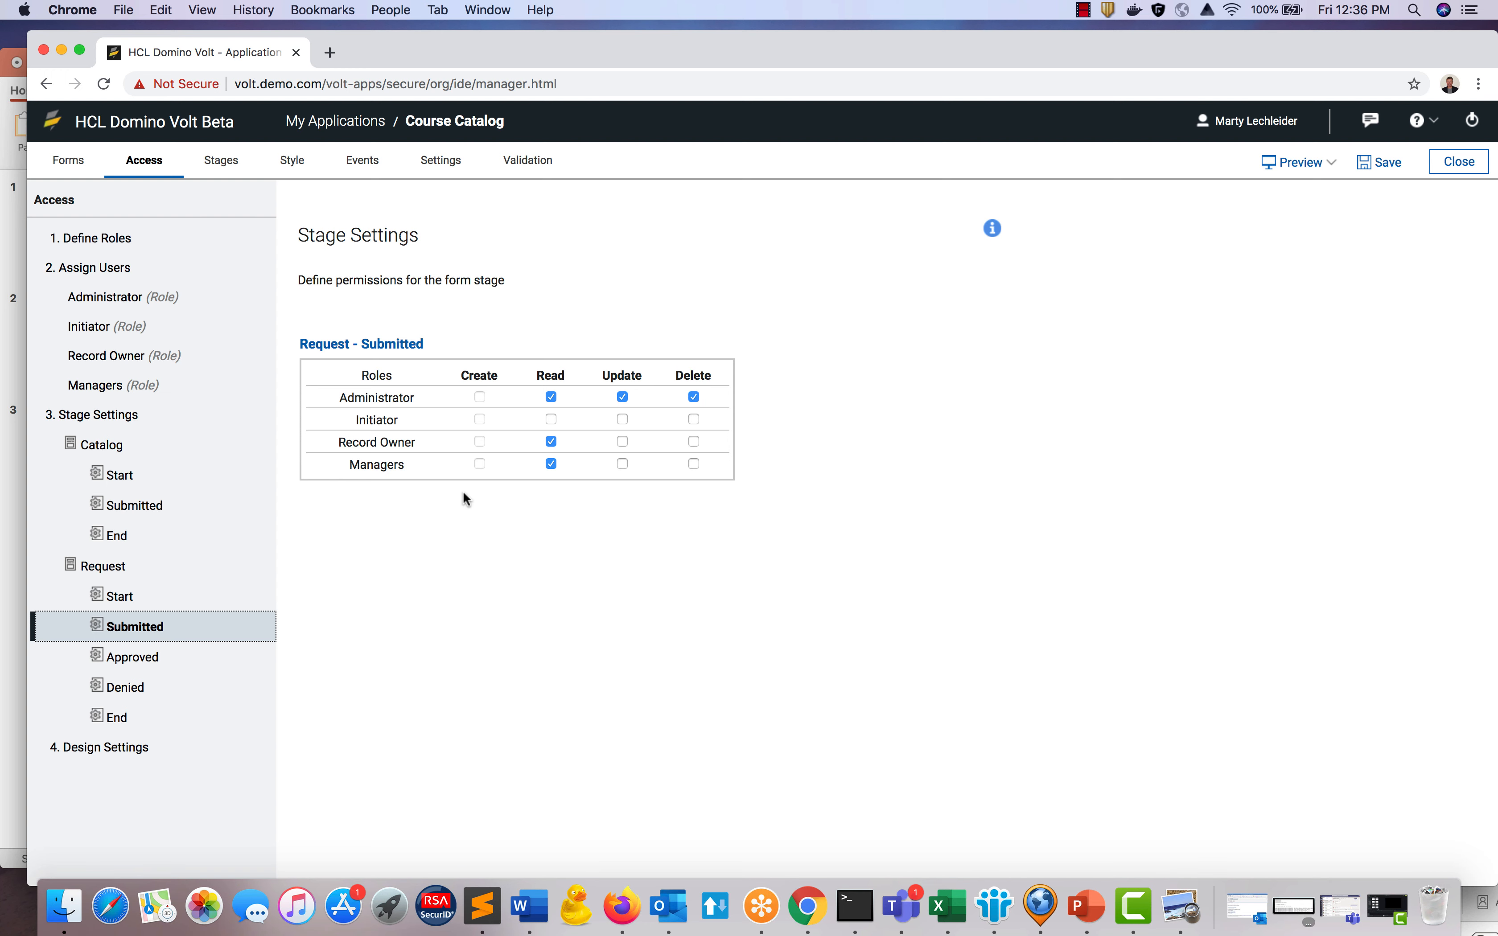
left_click(622, 464)
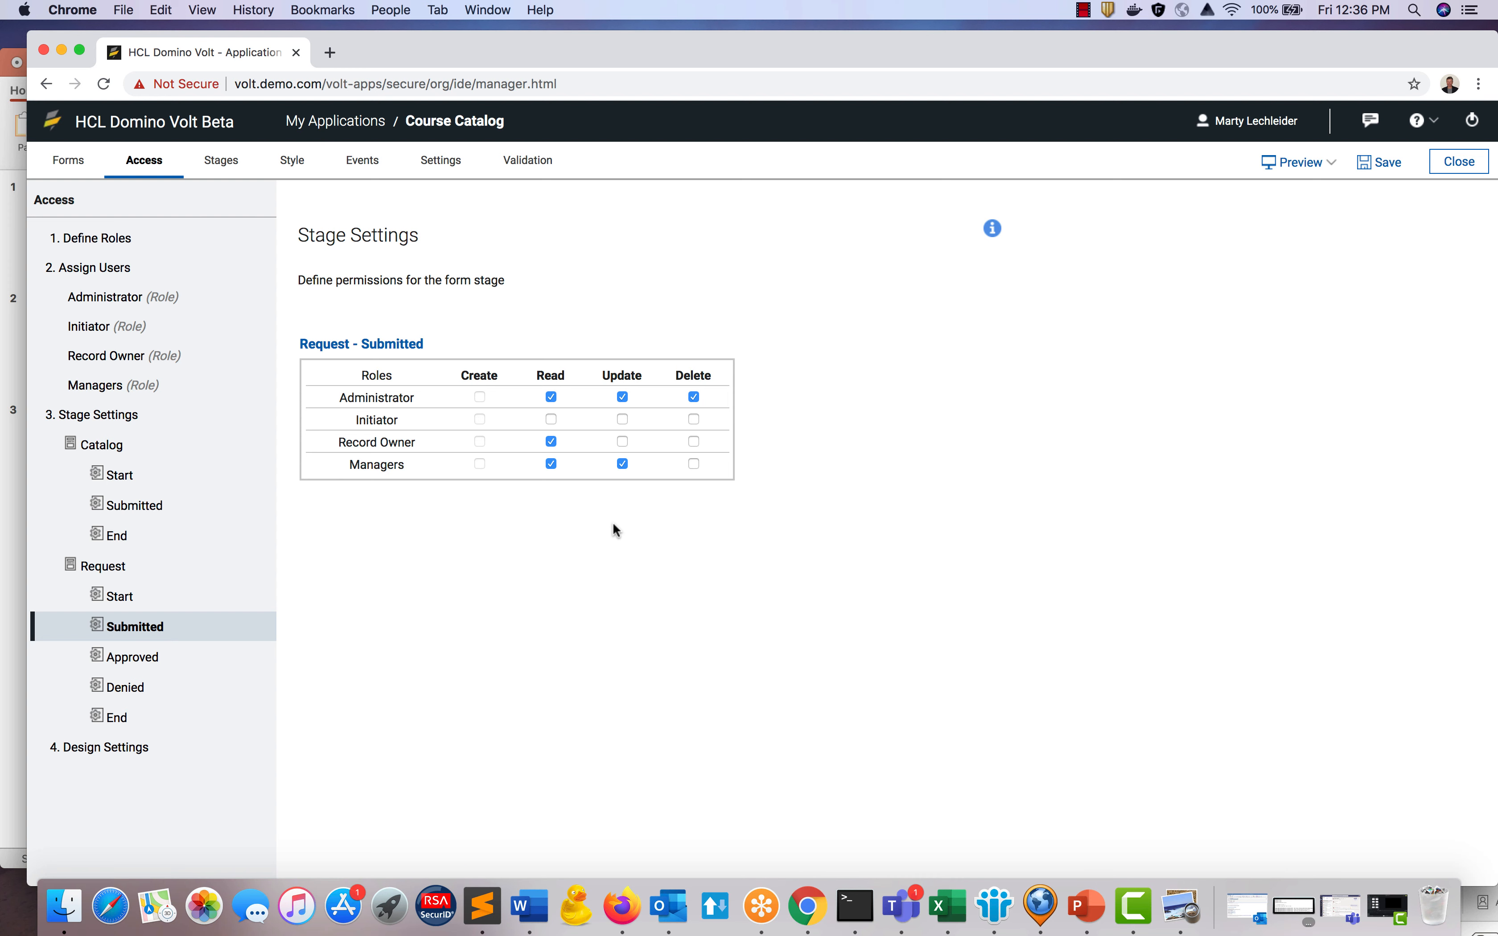
left_click(234, 166)
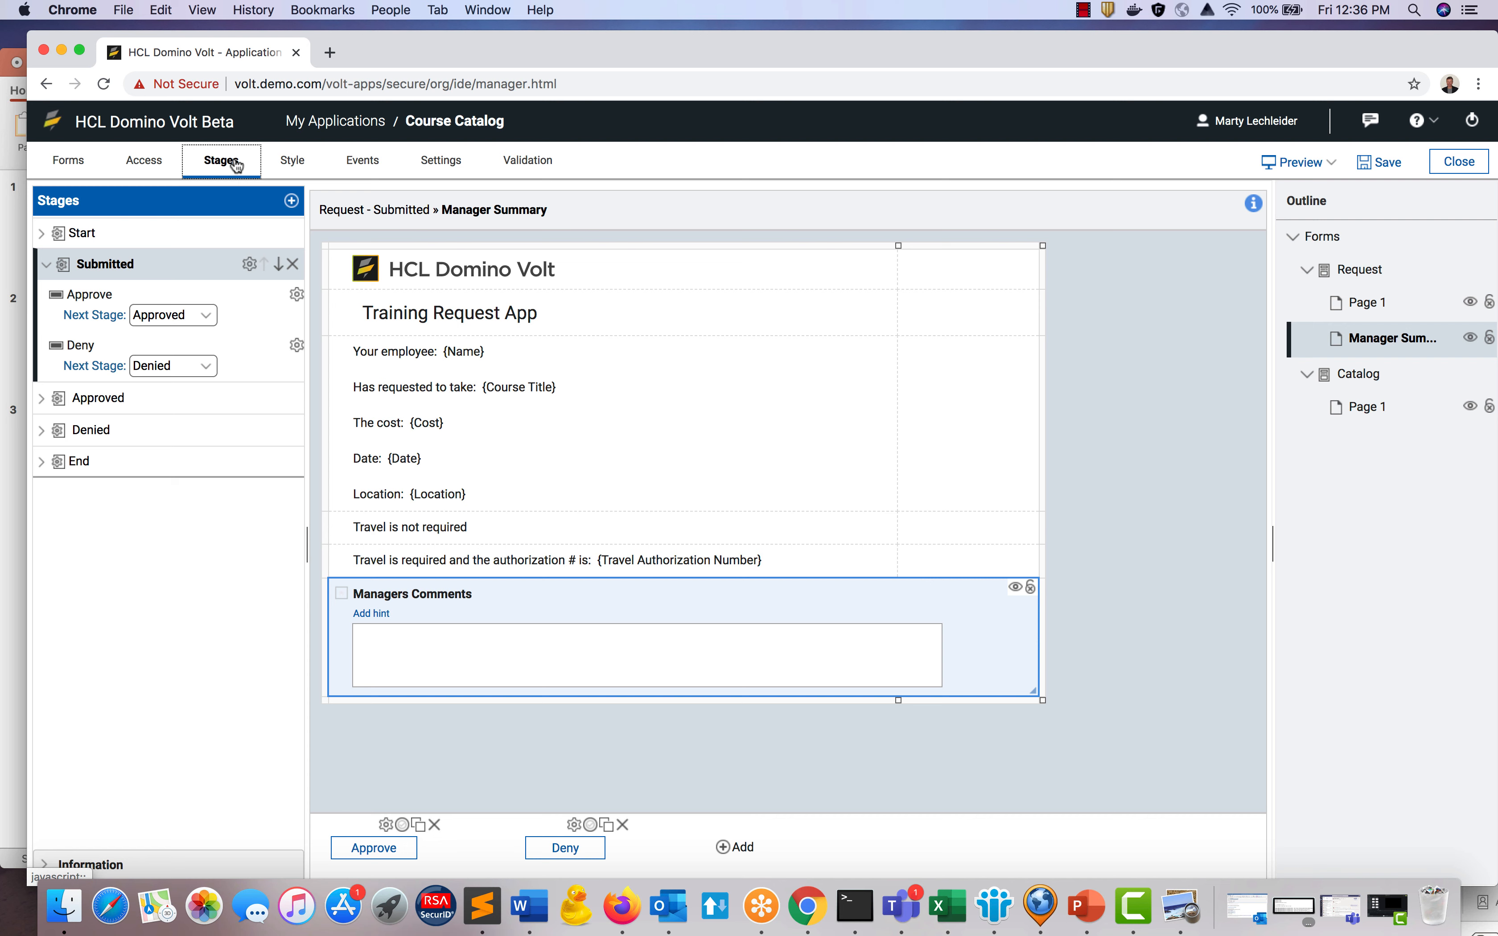
Hide the Manager Summary page in the Start stage and Page 1 in the Submitted stage.
left_click(197, 234)
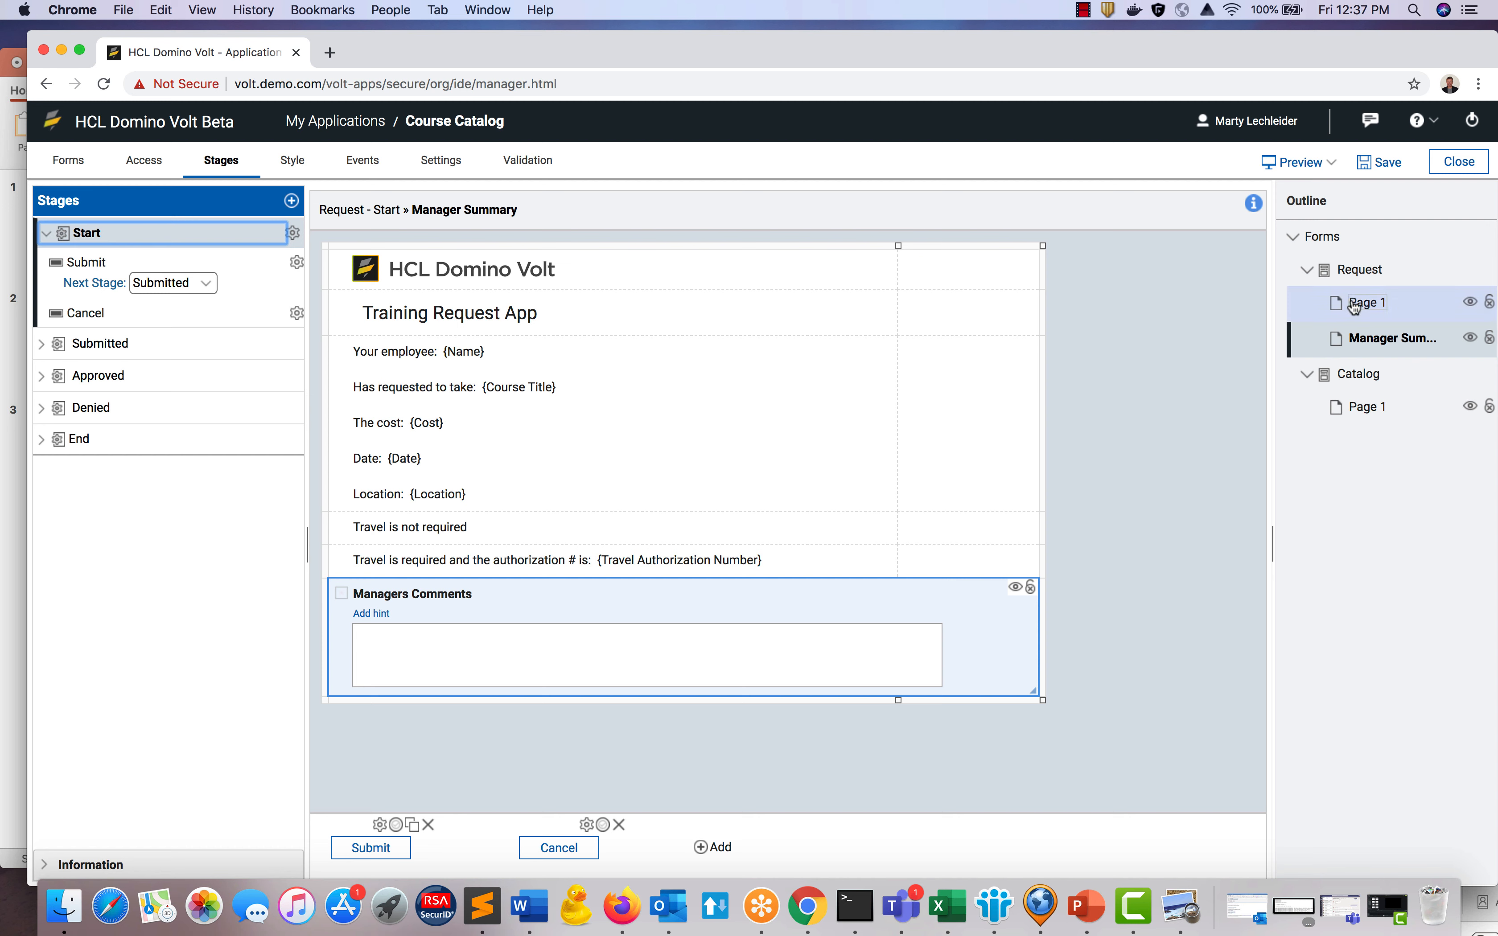
left_click(1471, 339)
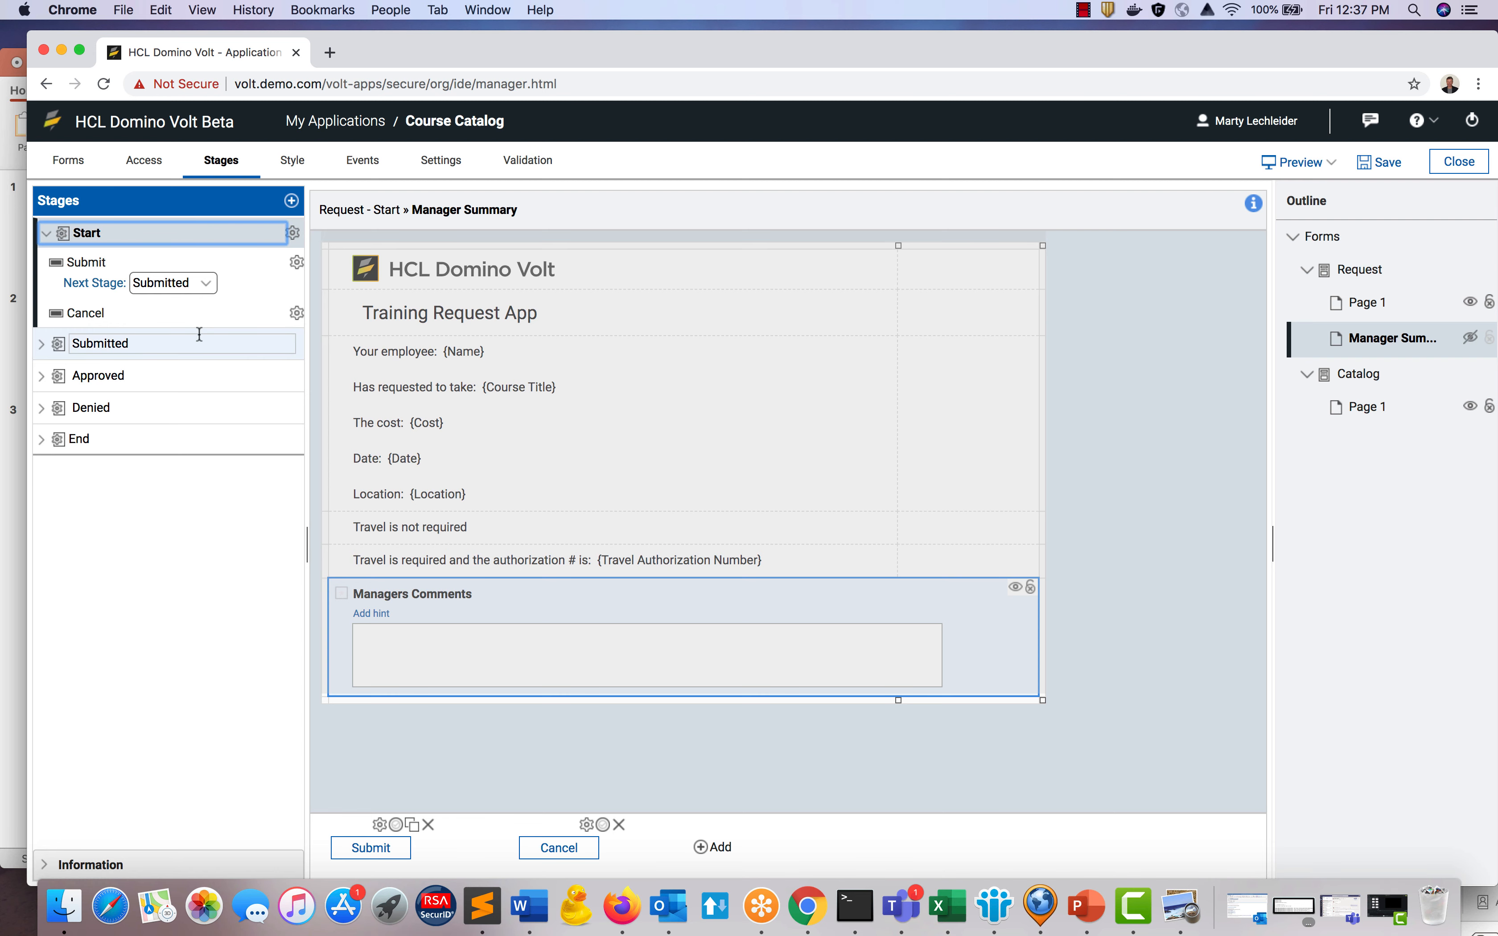
double_click(186, 341)
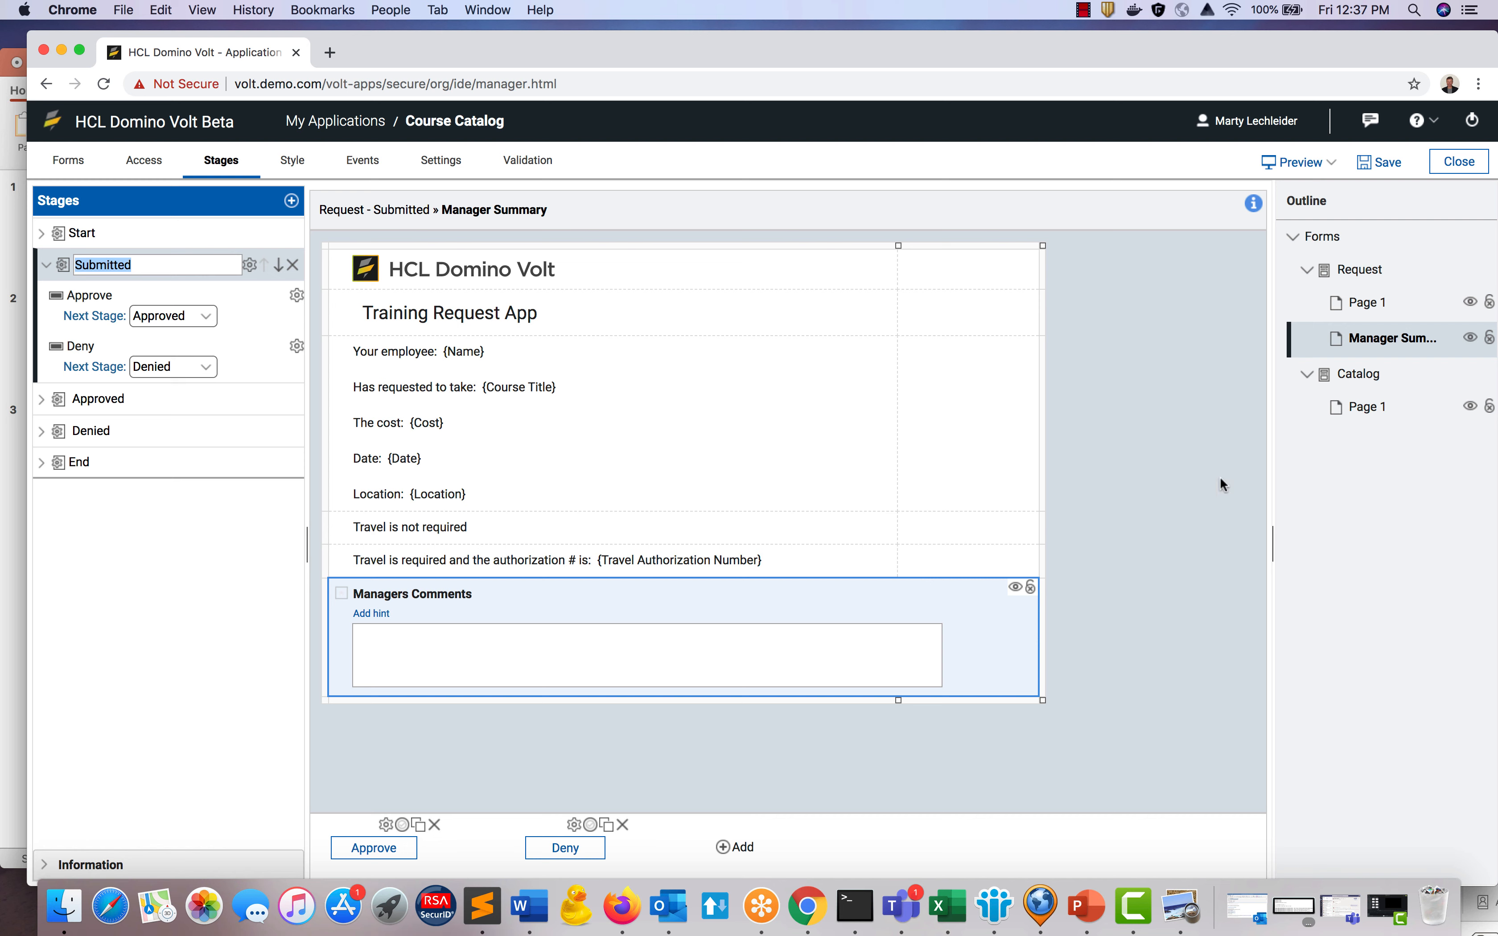
left_click(1474, 303)
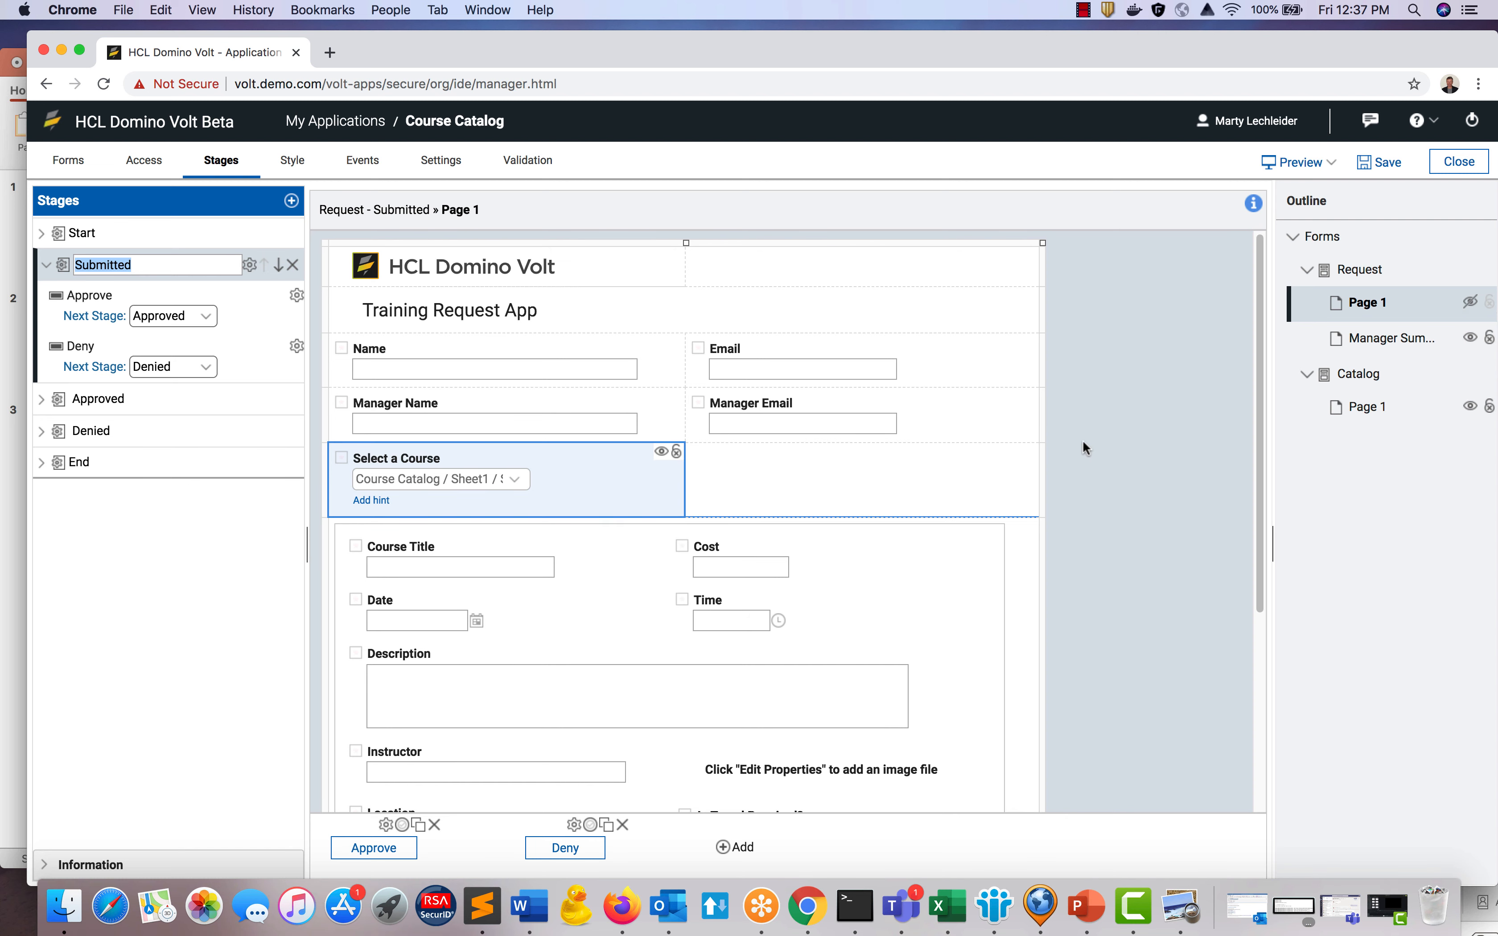
Save the Course Catalog application and go back to My Applications.
scroll(916, 506, "down", 3)
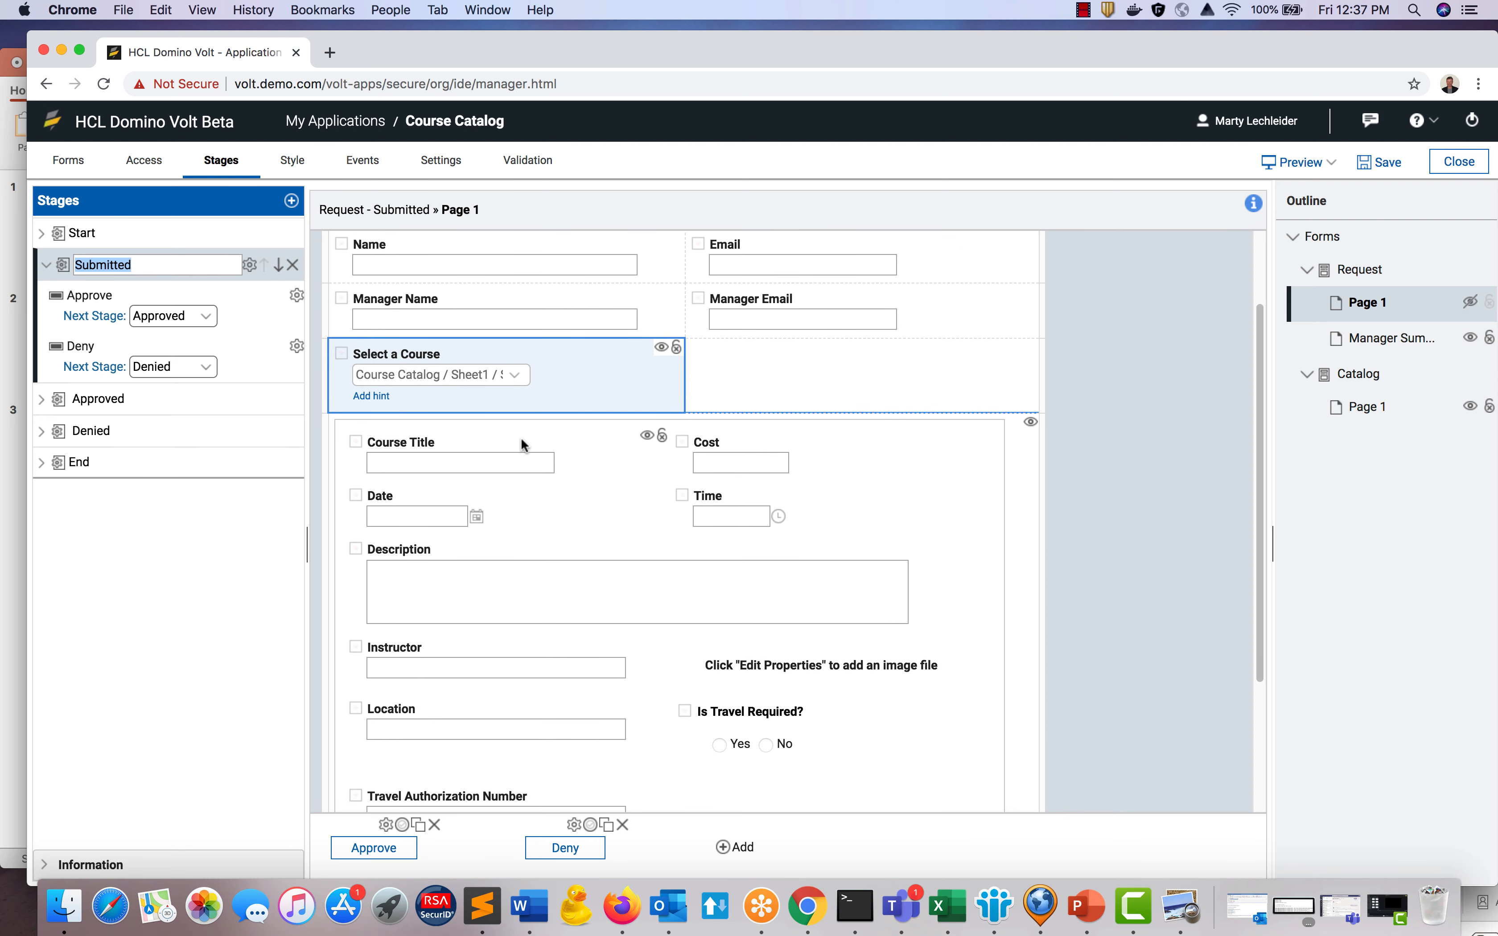
left_click(663, 438)
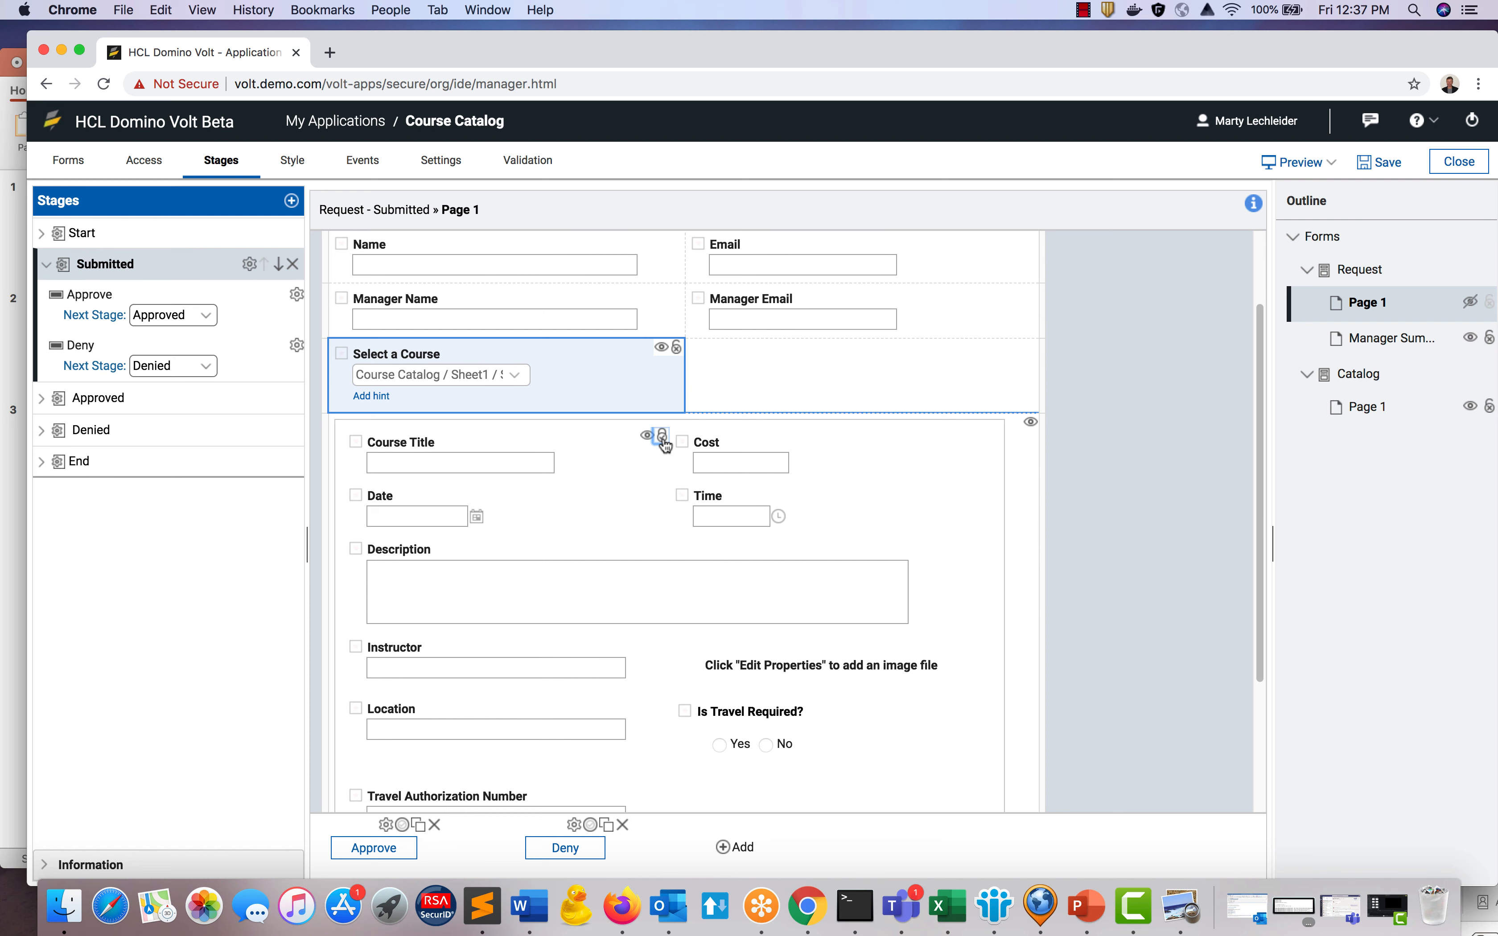
left_click(990, 441)
scroll(904, 723, "down", 5)
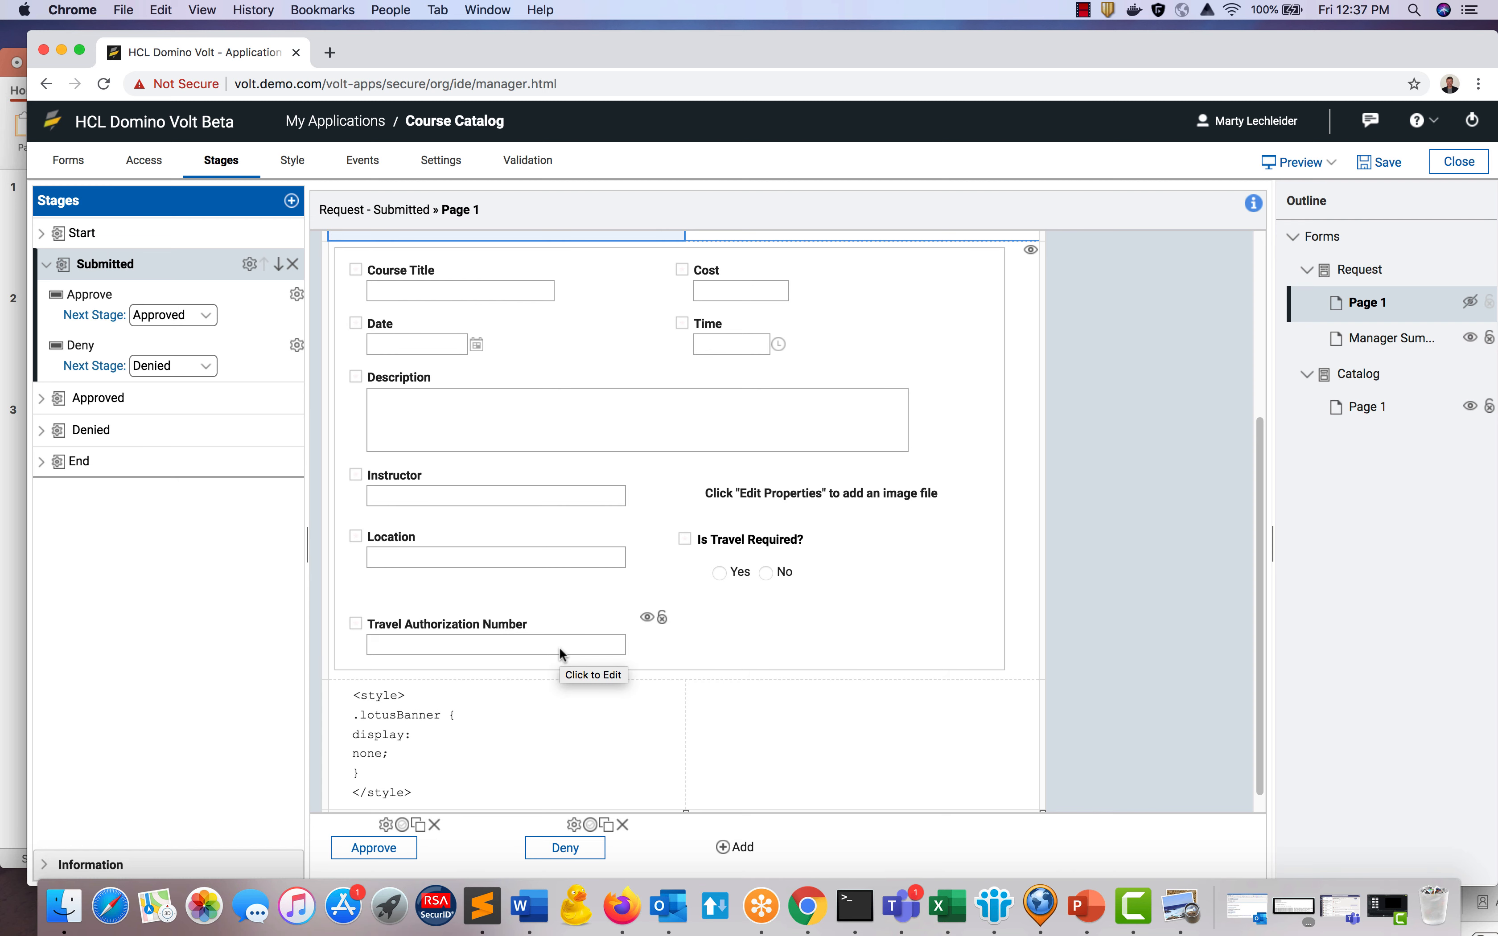
scroll(559, 648, "up", 5)
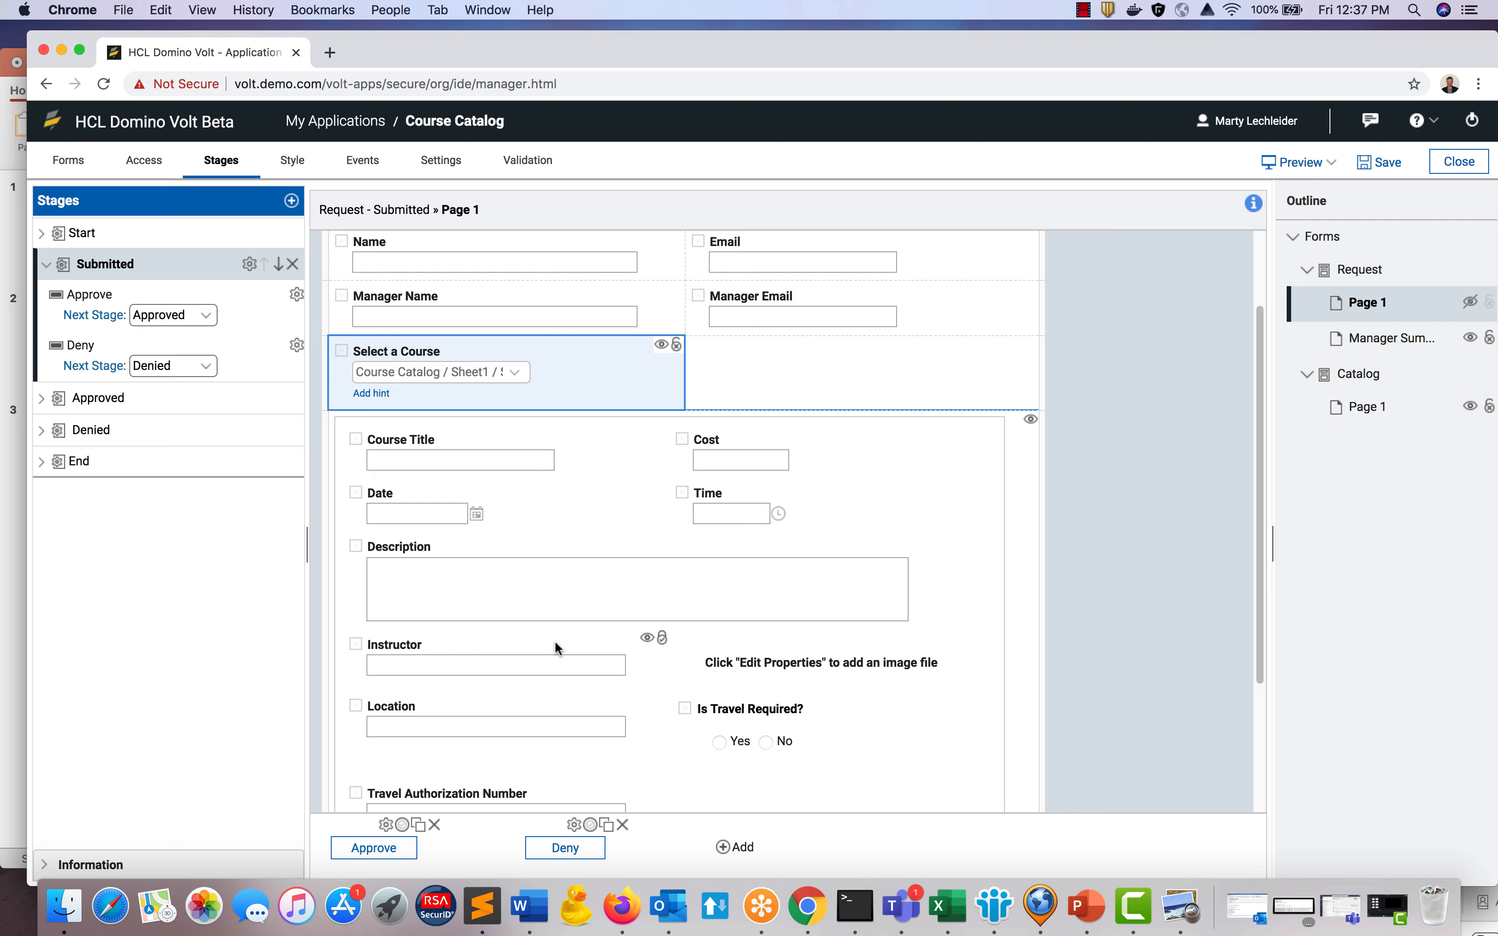
left_click(1377, 163)
left_click(338, 121)
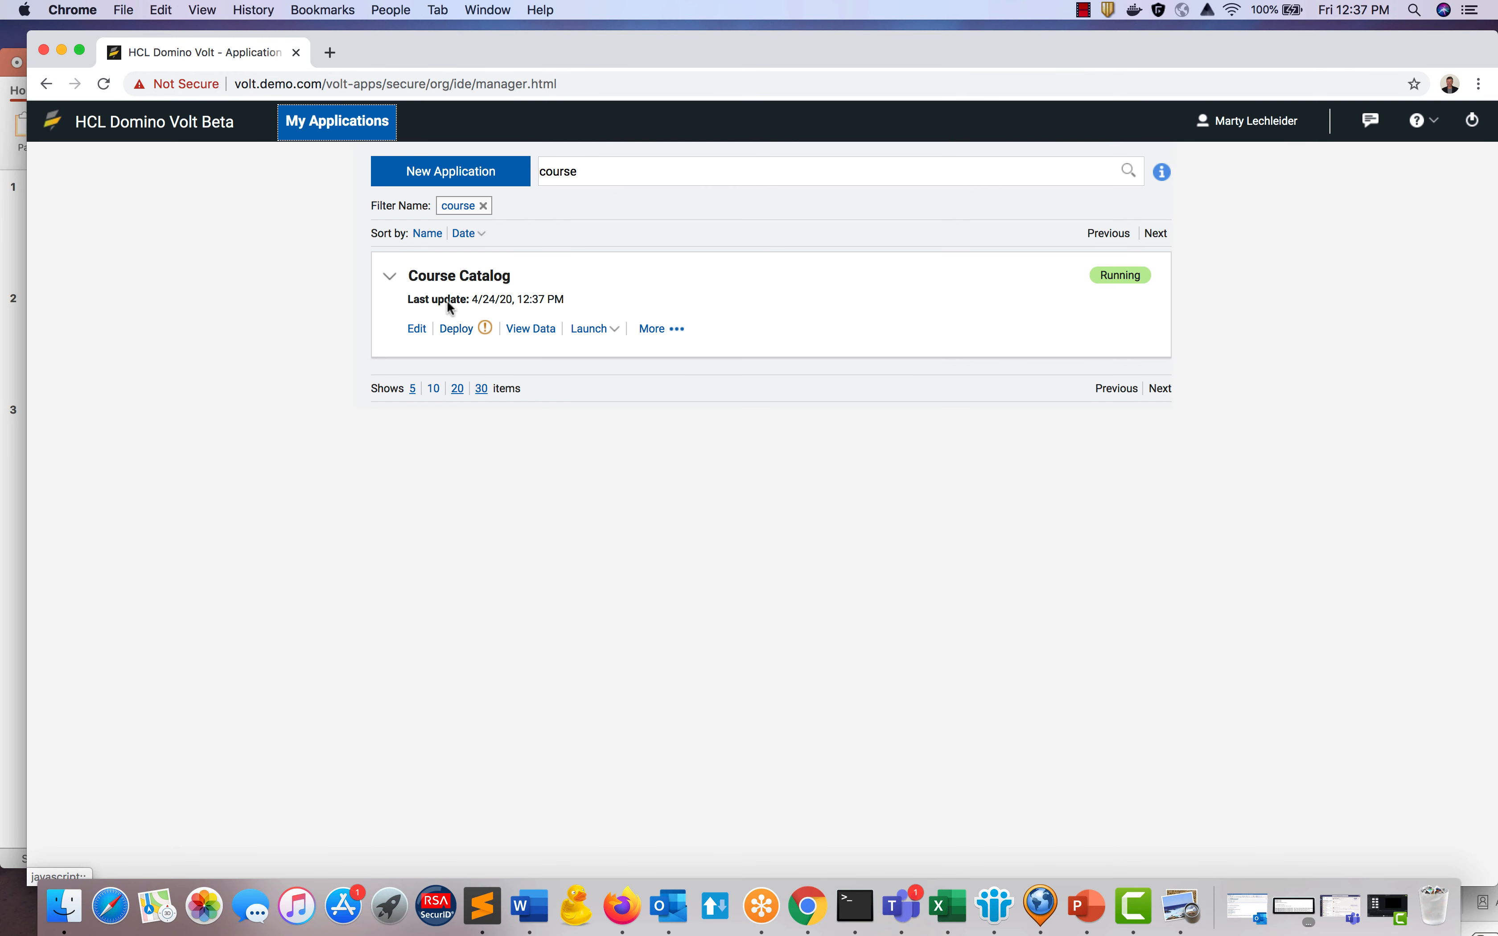
Rename the Course Catalog application to 'Training Request App'.
left_click(457, 275)
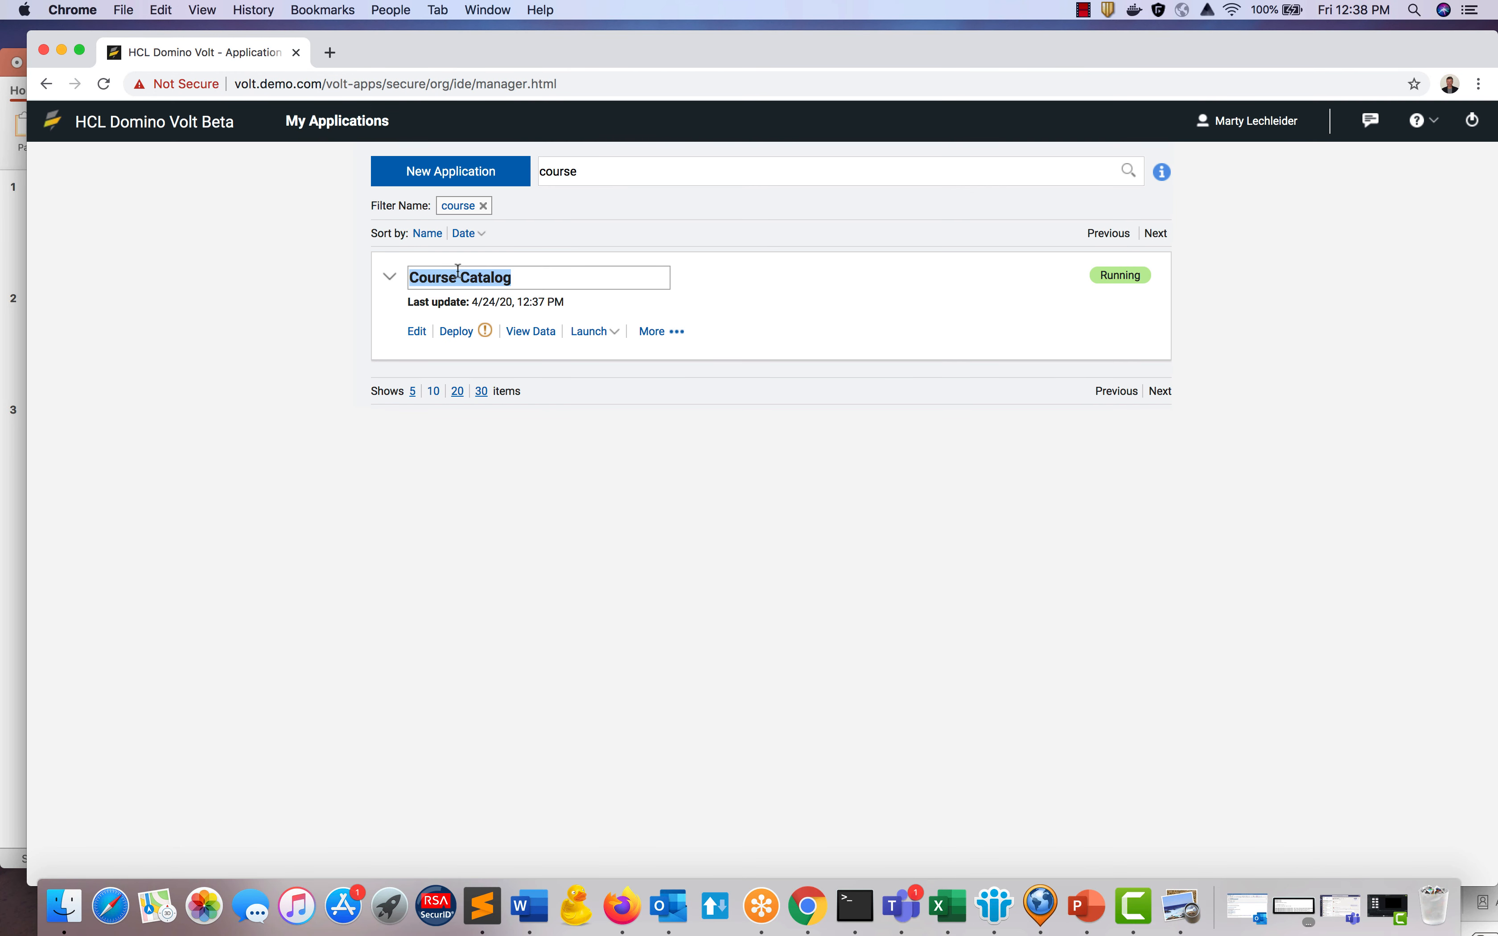
type("TRa")
key("BackSpace")
key("BackSpace")
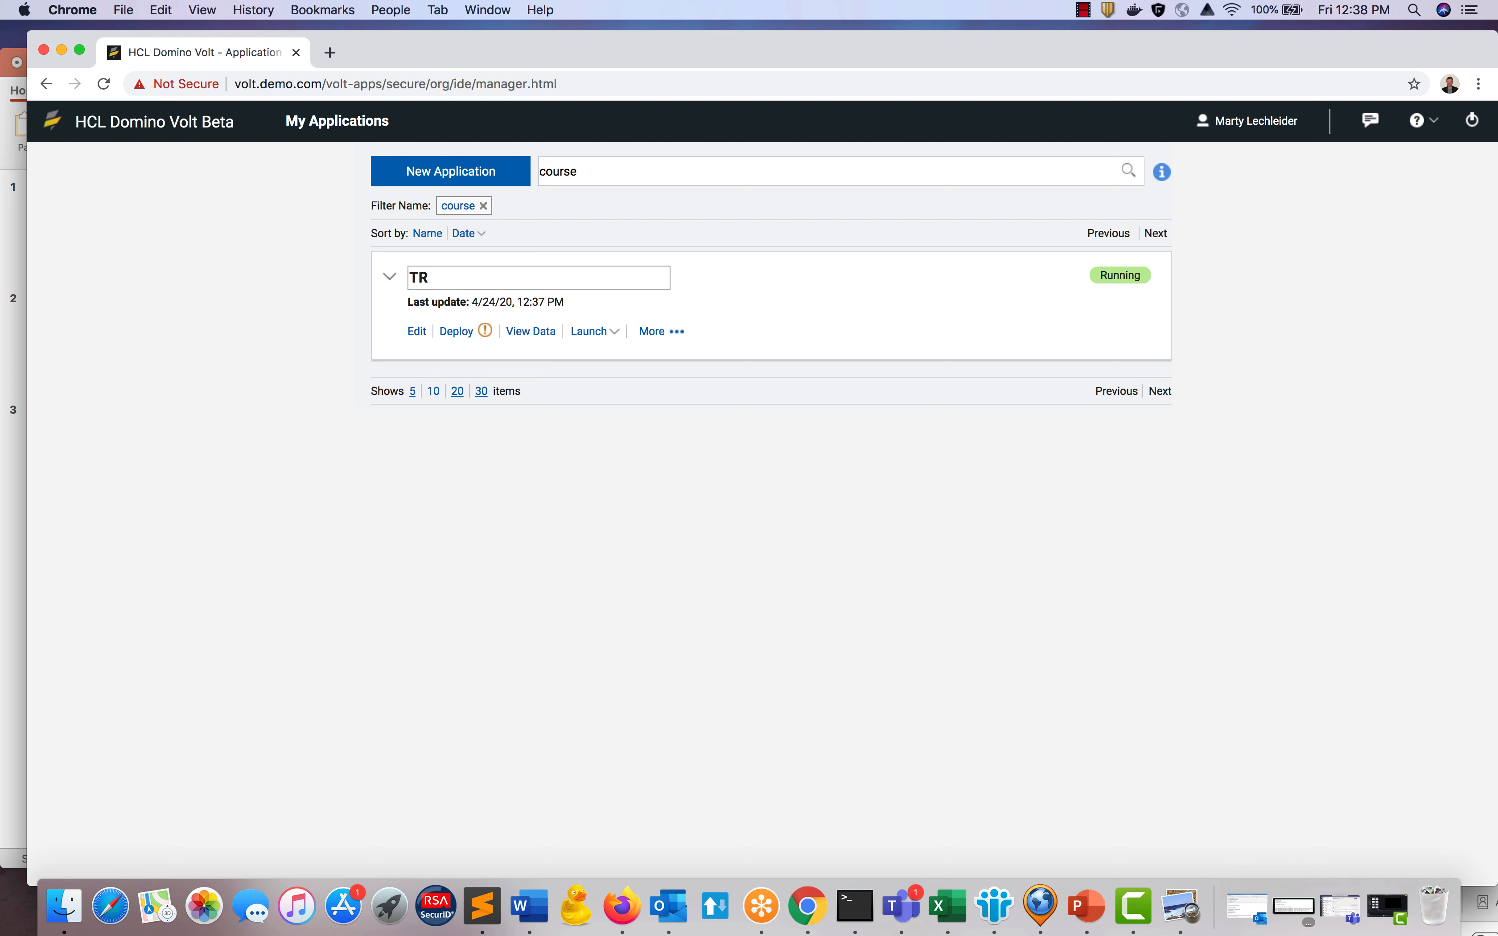
type("rainimng")
key("BackSpace")
key("BackSpace")
key("BackSpace")
type("ng Request App")
left_click(454, 327)
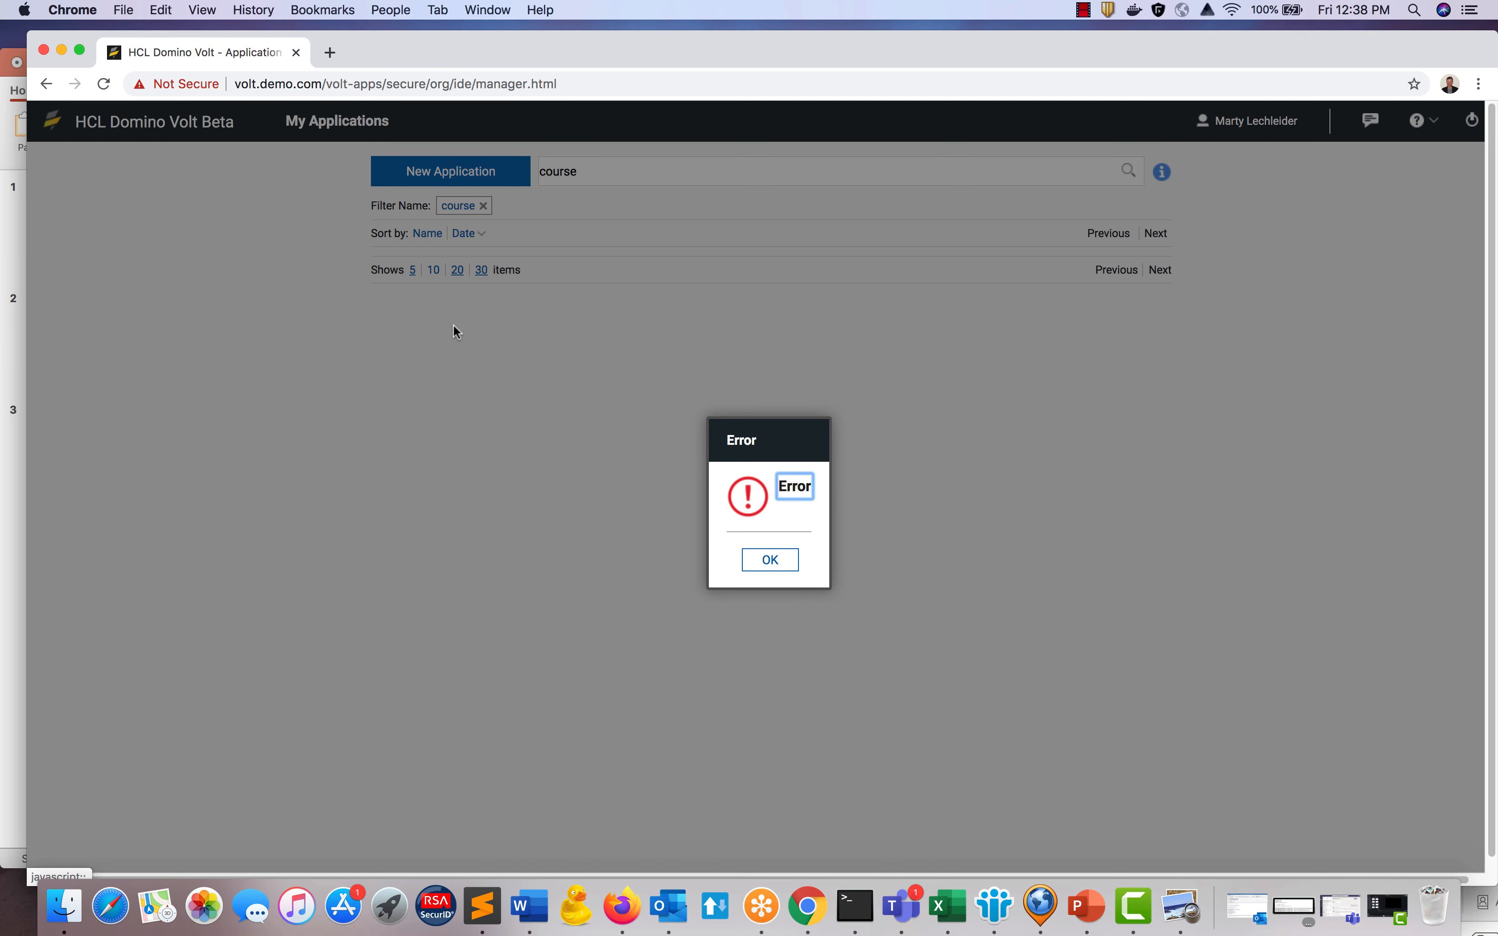
left_click(774, 567)
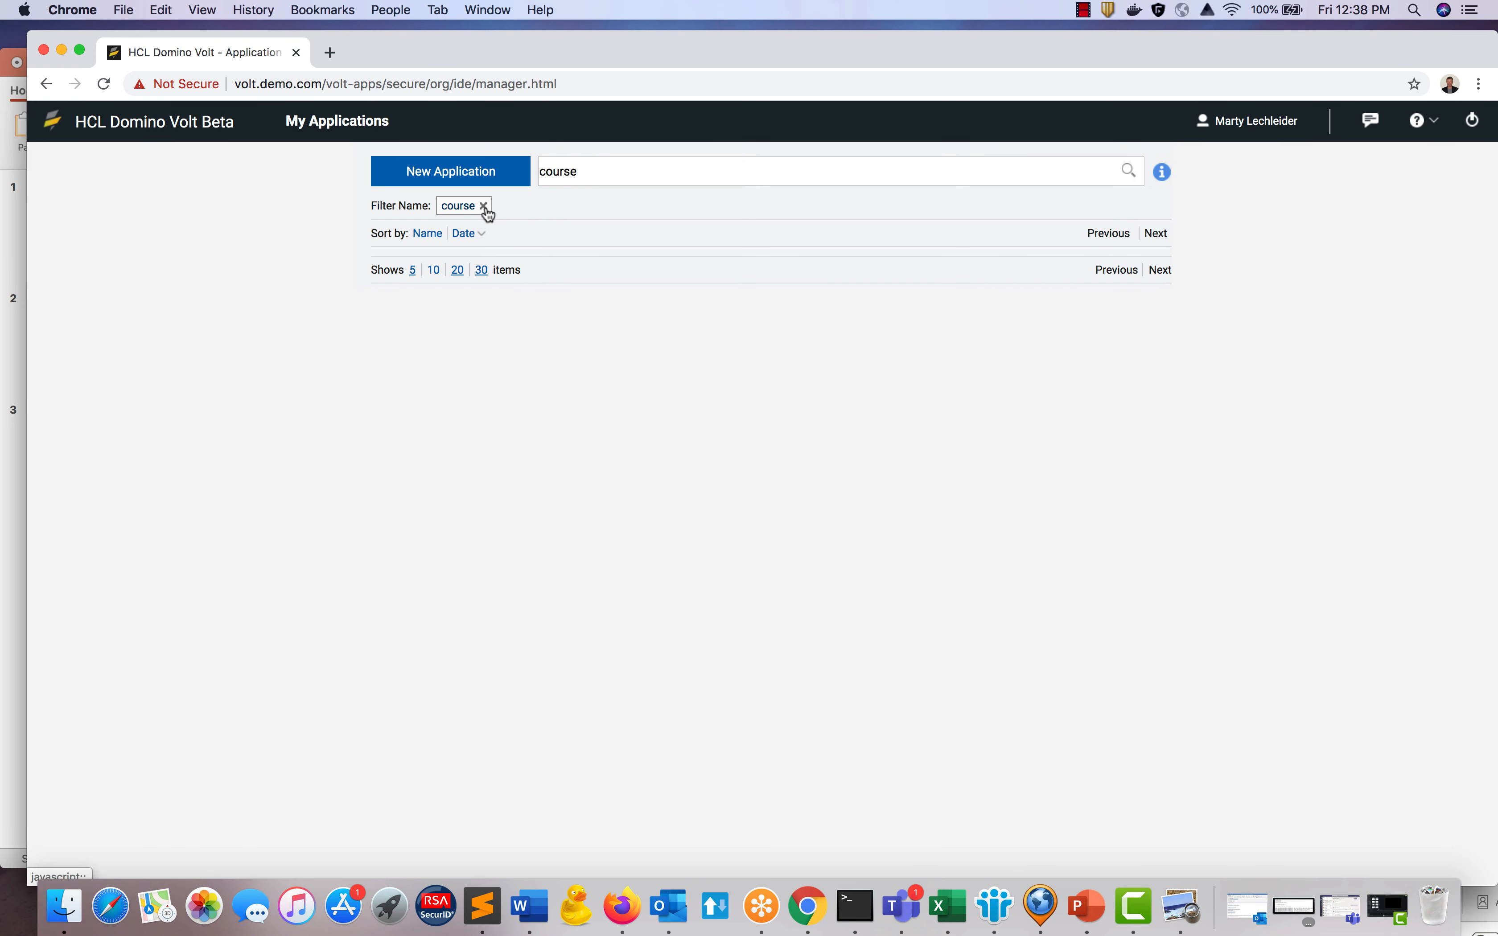
Clear the course filter, deploy the update to Training Request App, and launch its form.
left_click(485, 206)
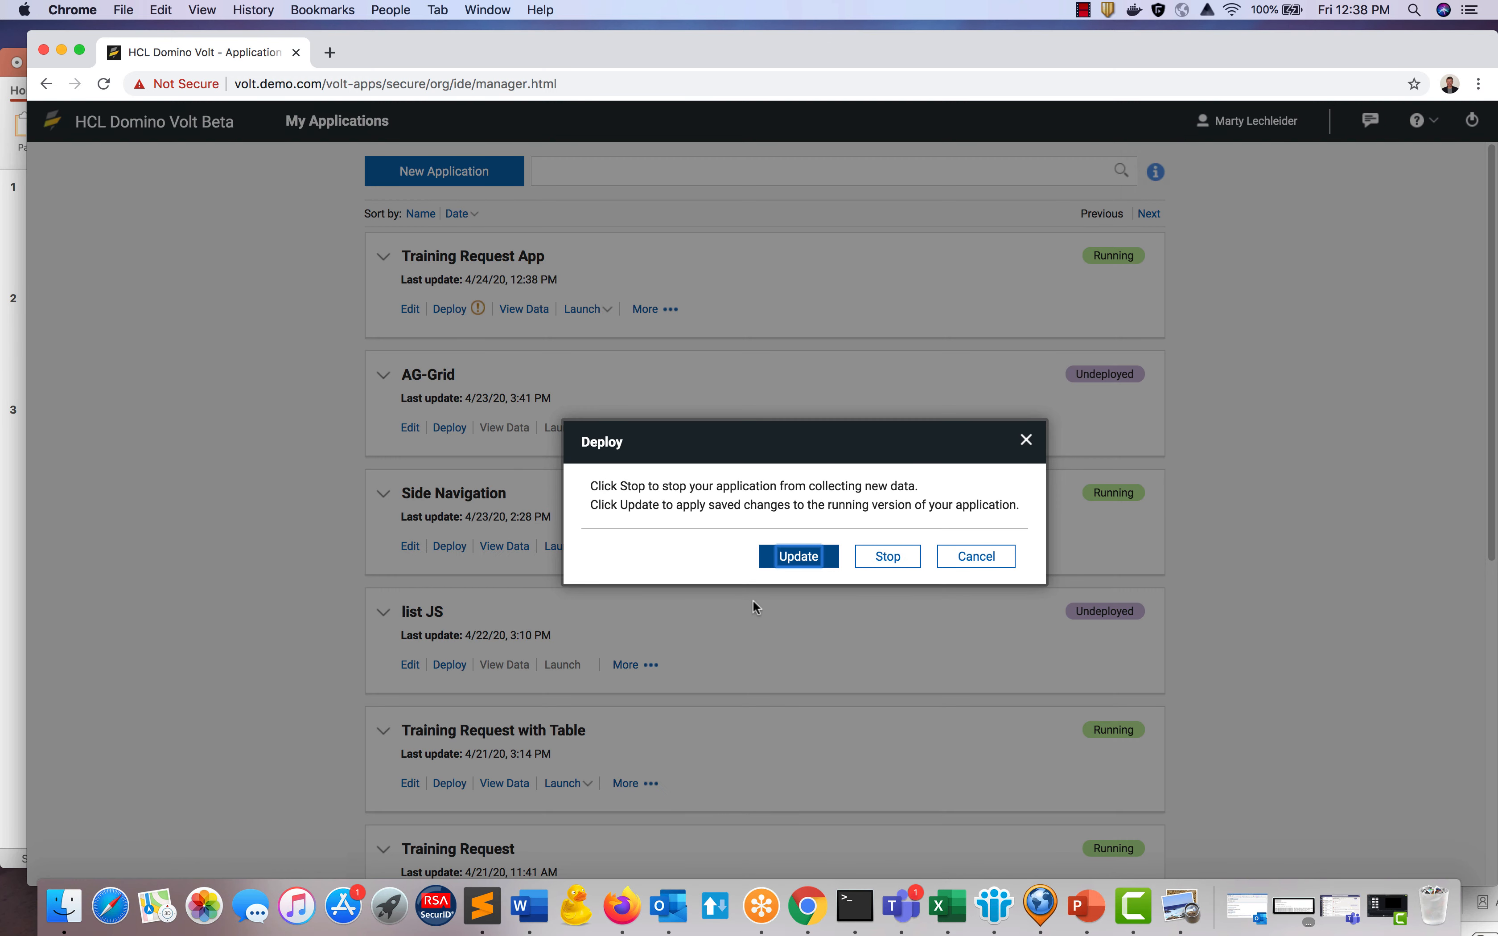
left_click(969, 557)
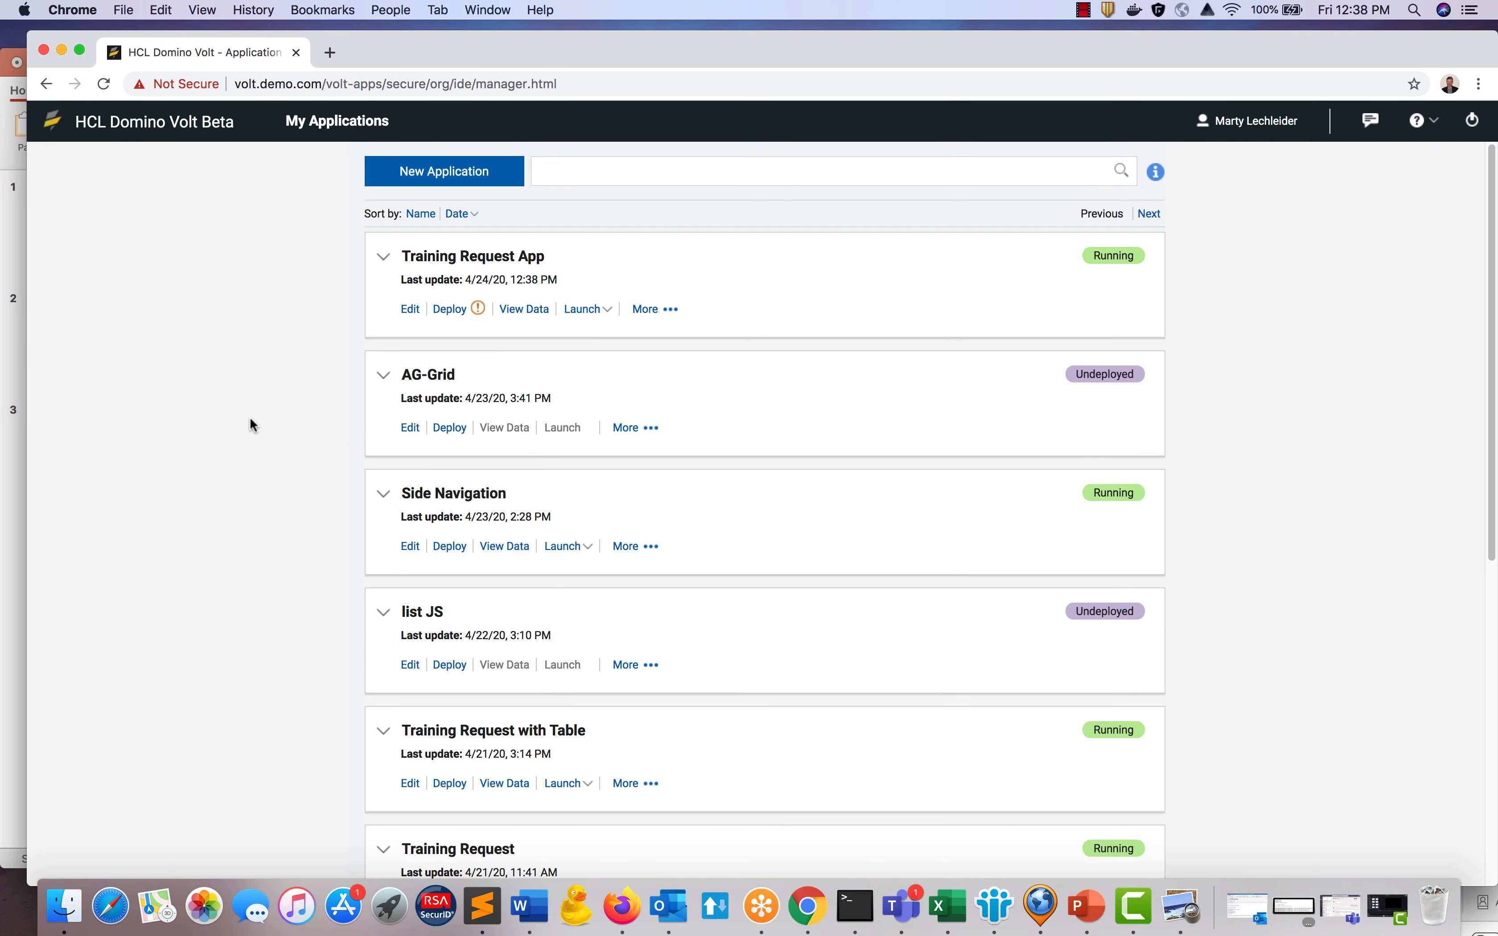
left_click(449, 309)
left_click(767, 547)
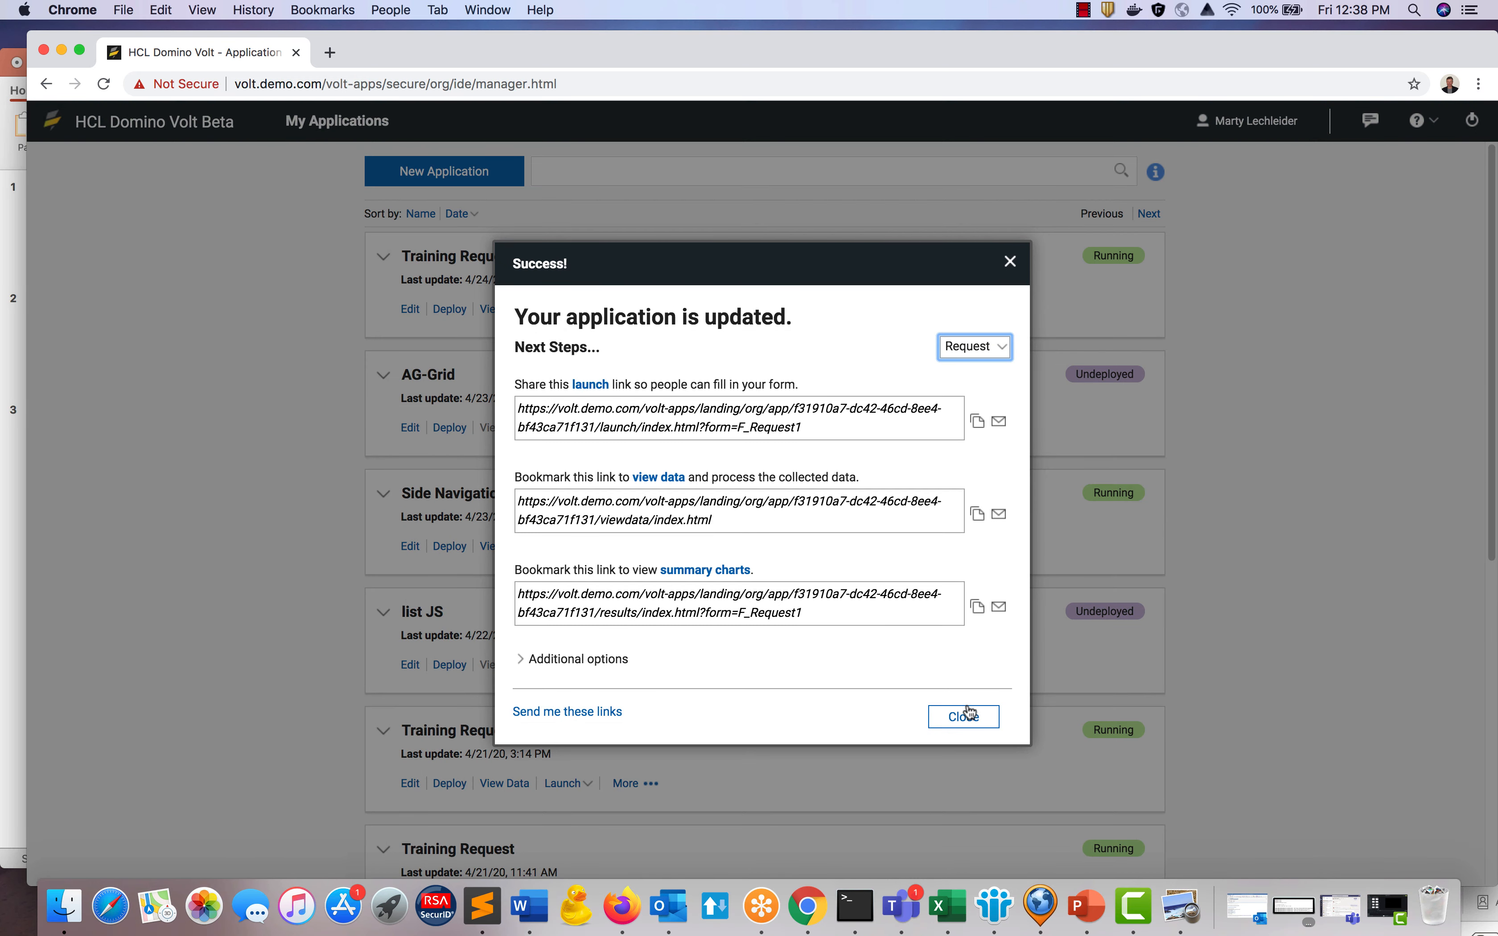
left_click(963, 718)
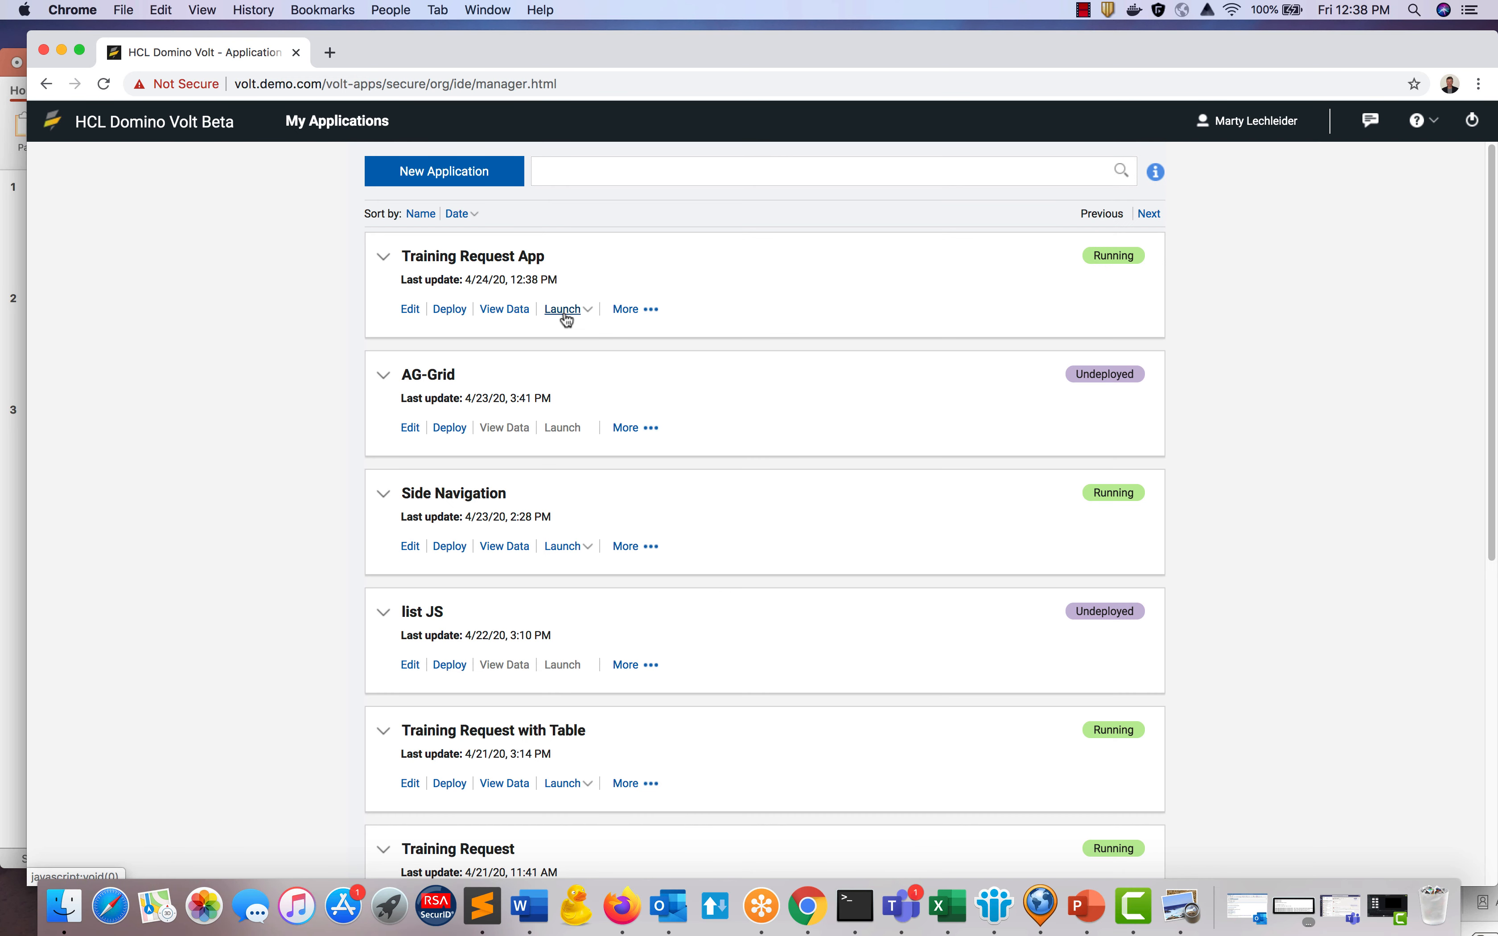
left_click(562, 309)
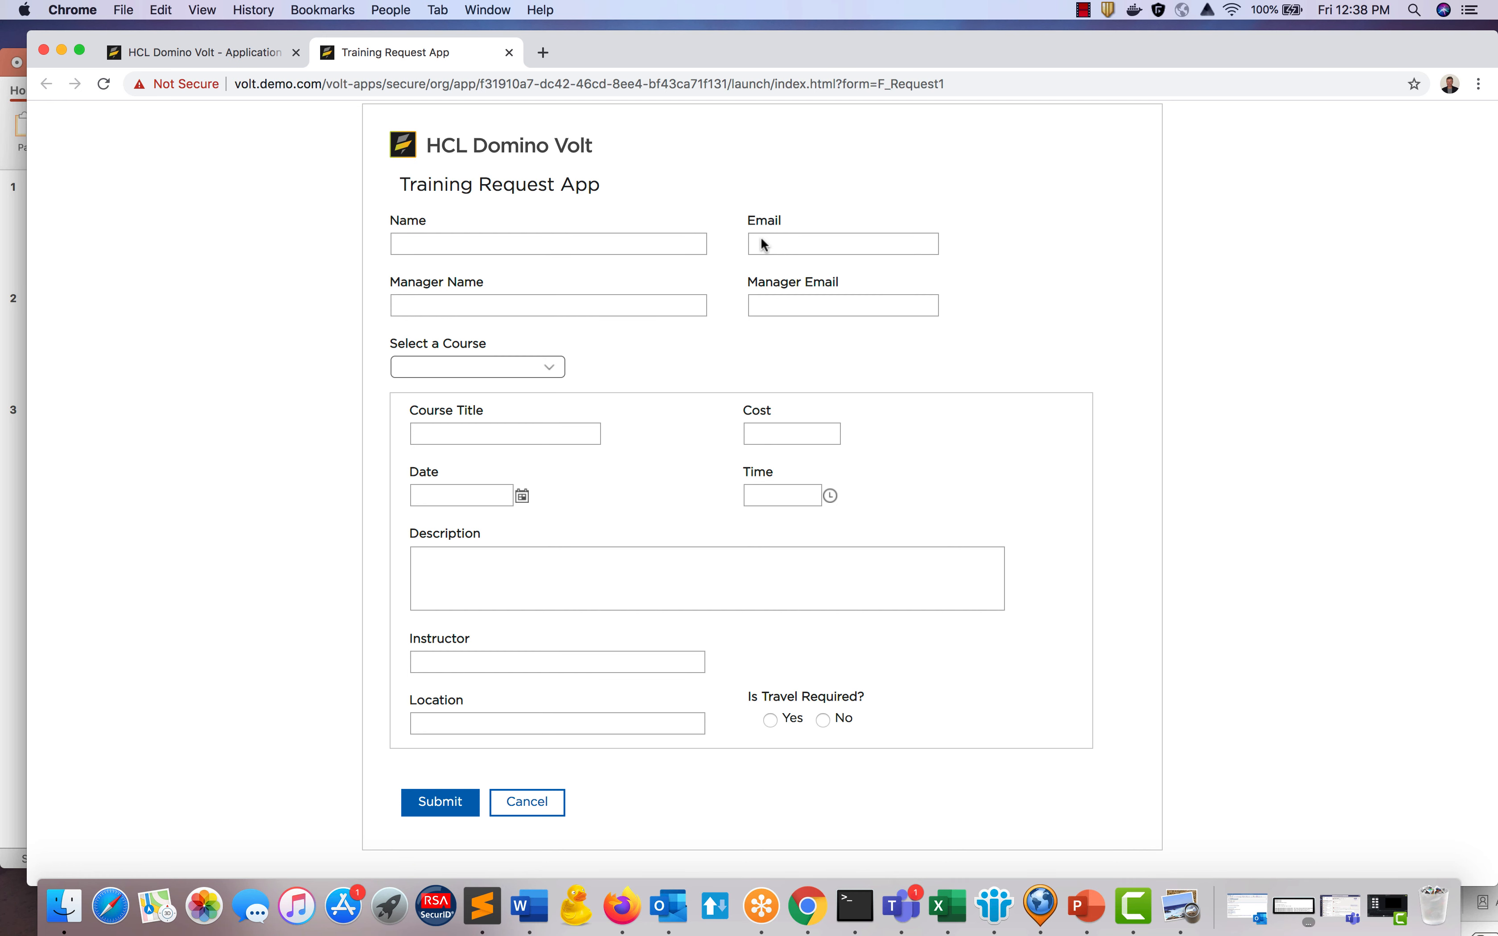
Submit a Leadership course request with the employee's name and autofilled e-mail address.
left_click(654, 249)
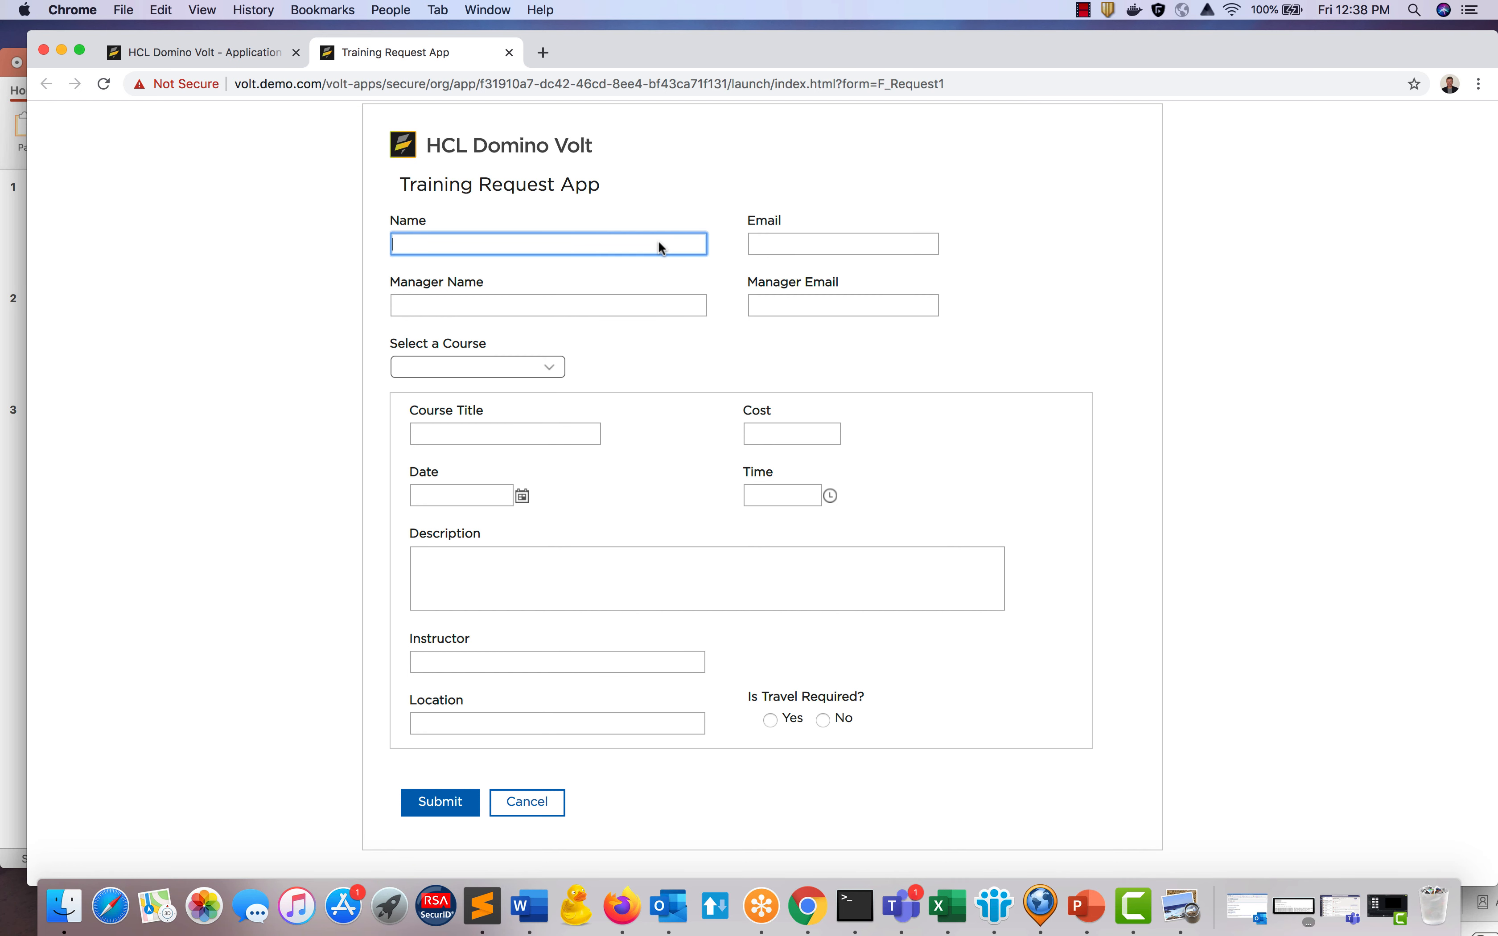
type("Marty")
type("Lechleider")
left_click(805, 246)
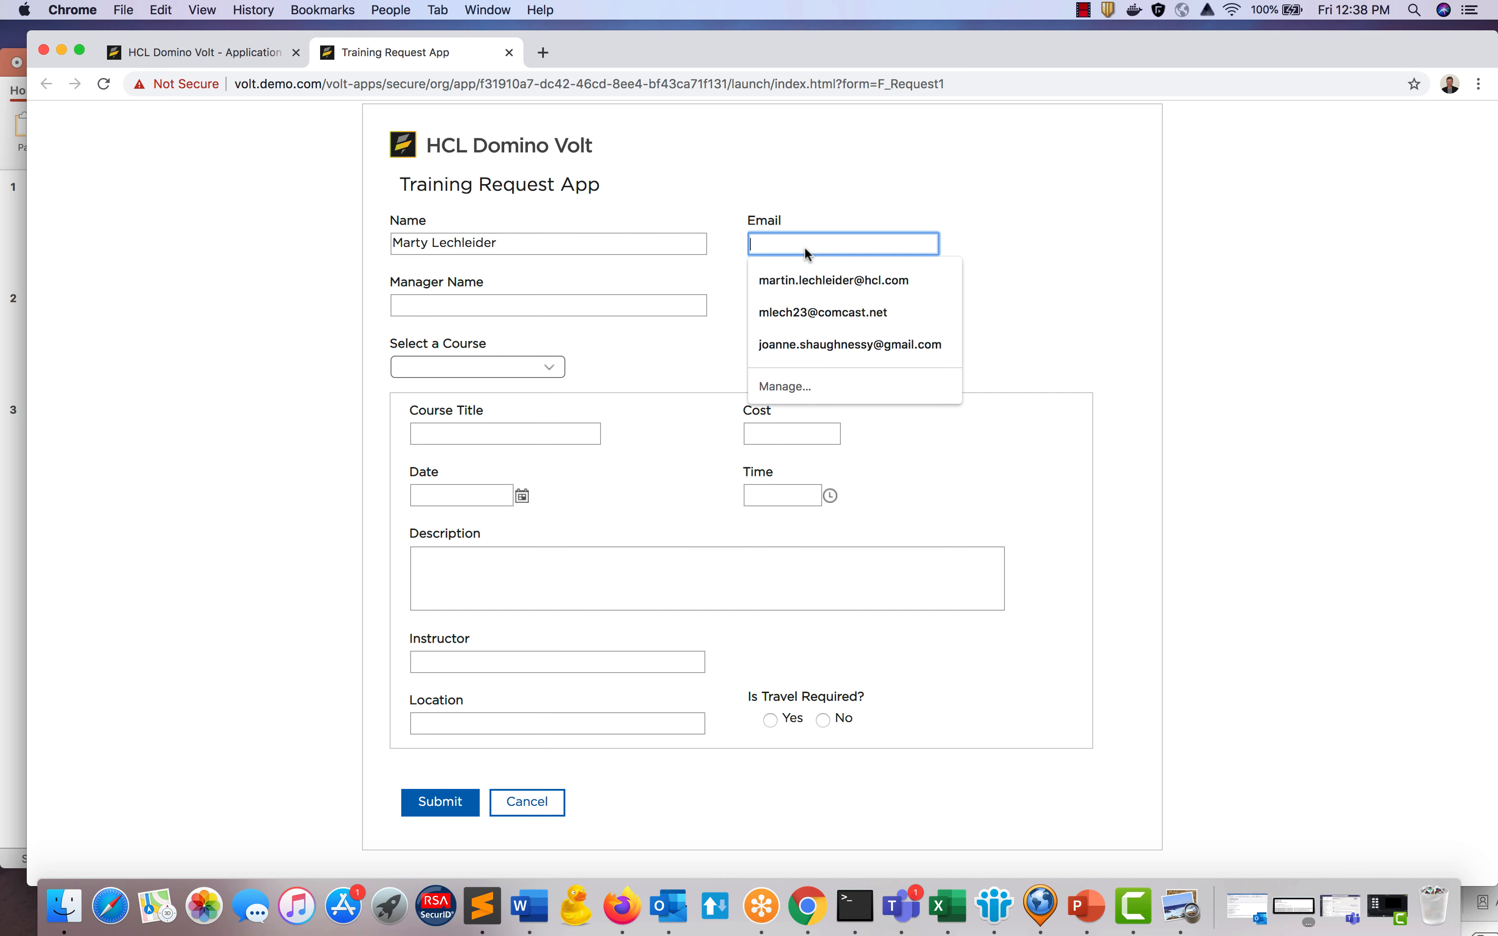
left_click(808, 272)
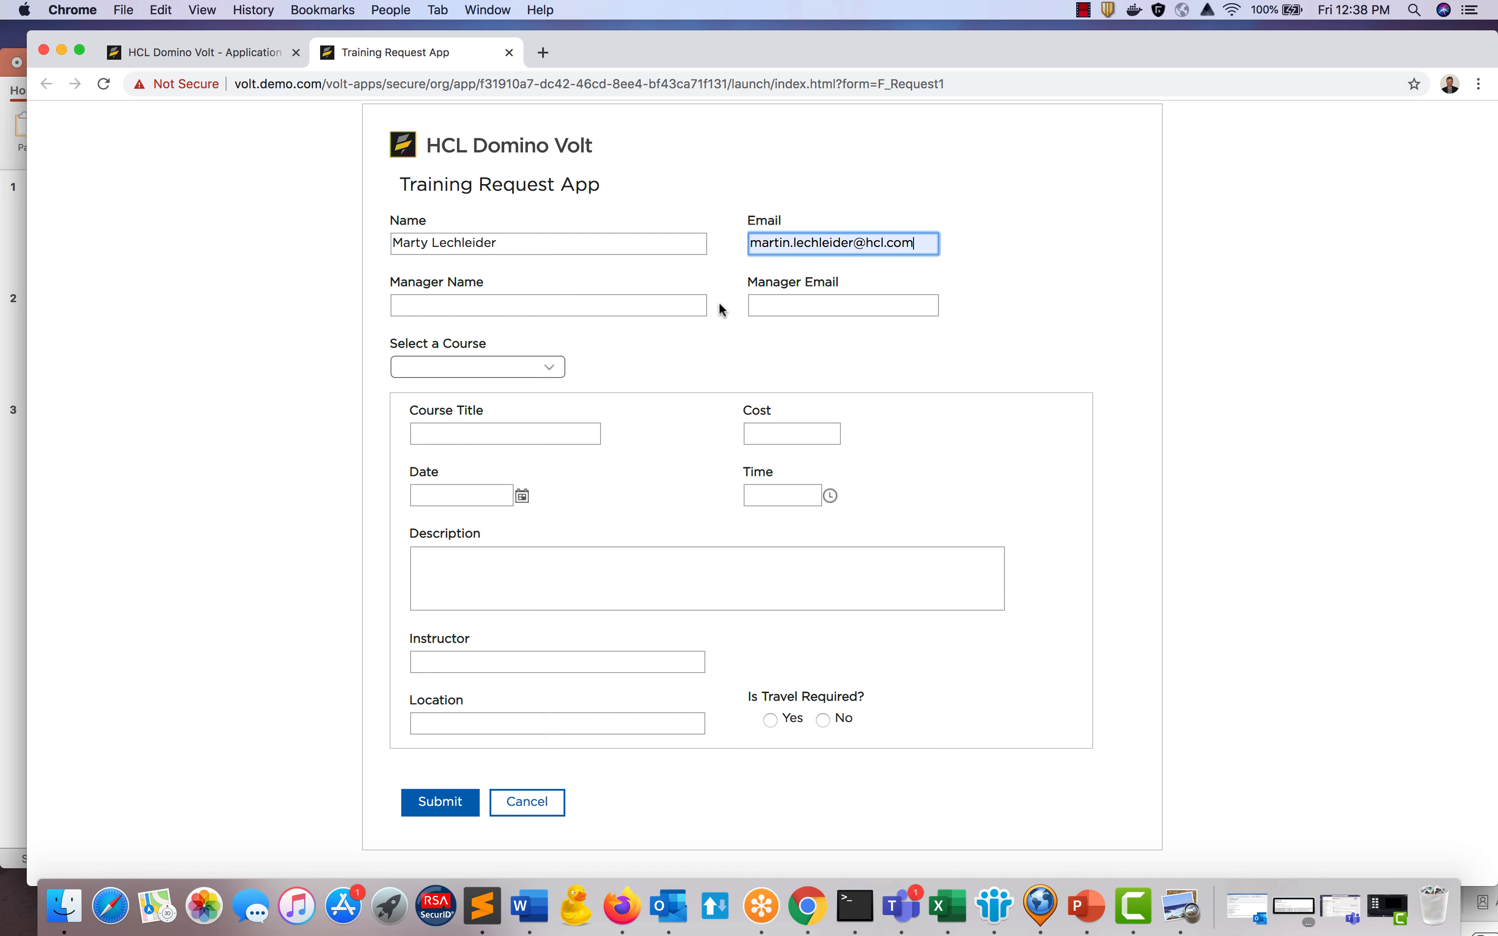
left_click(500, 363)
left_click(494, 401)
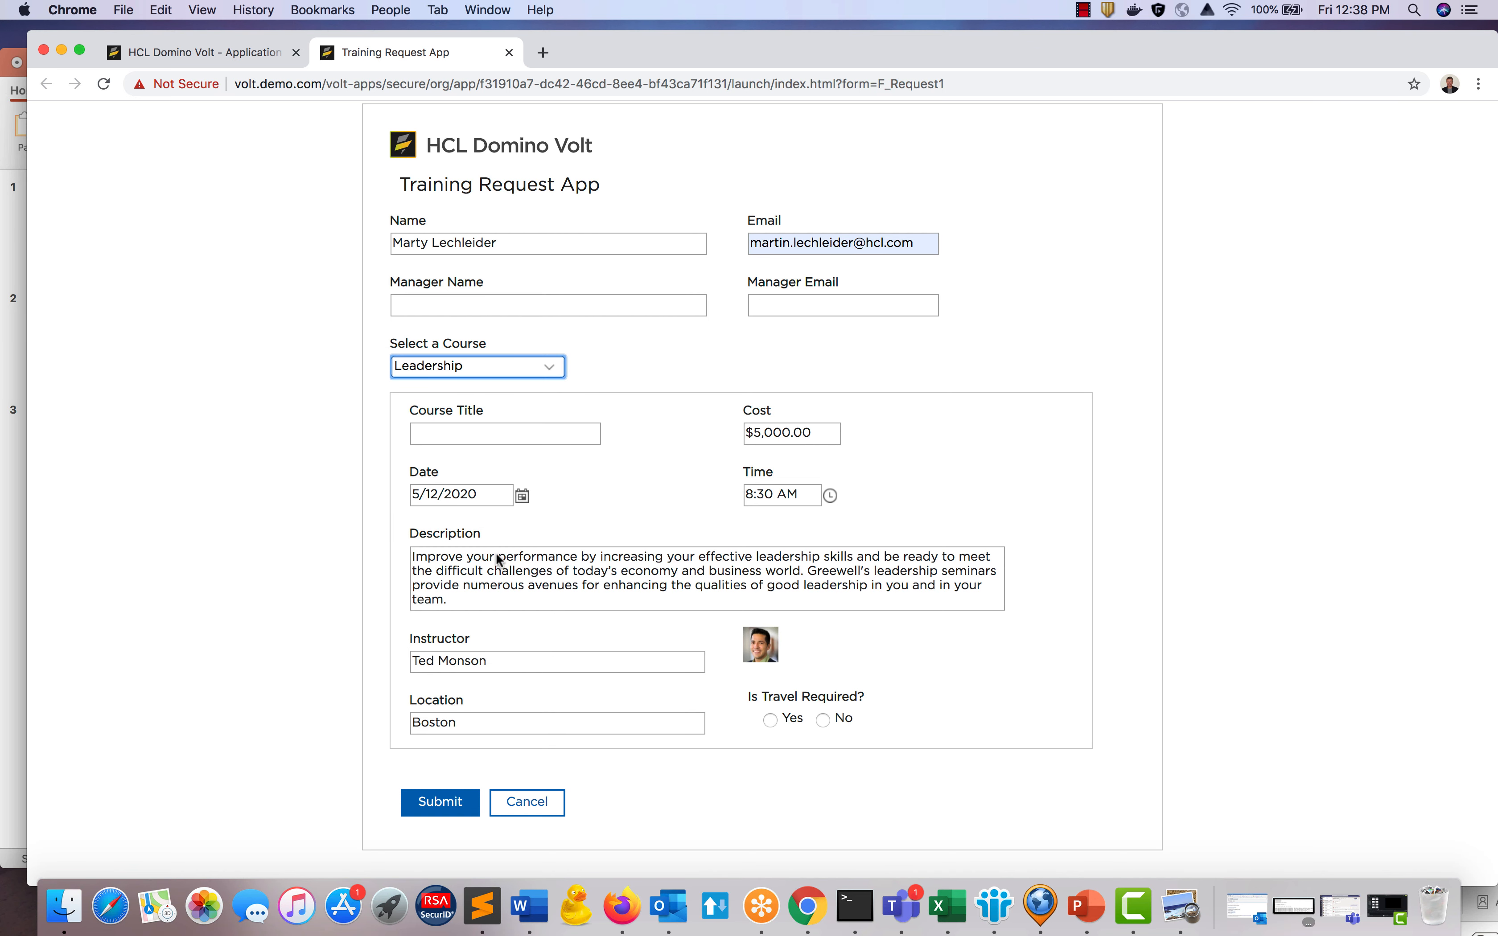
left_click(450, 804)
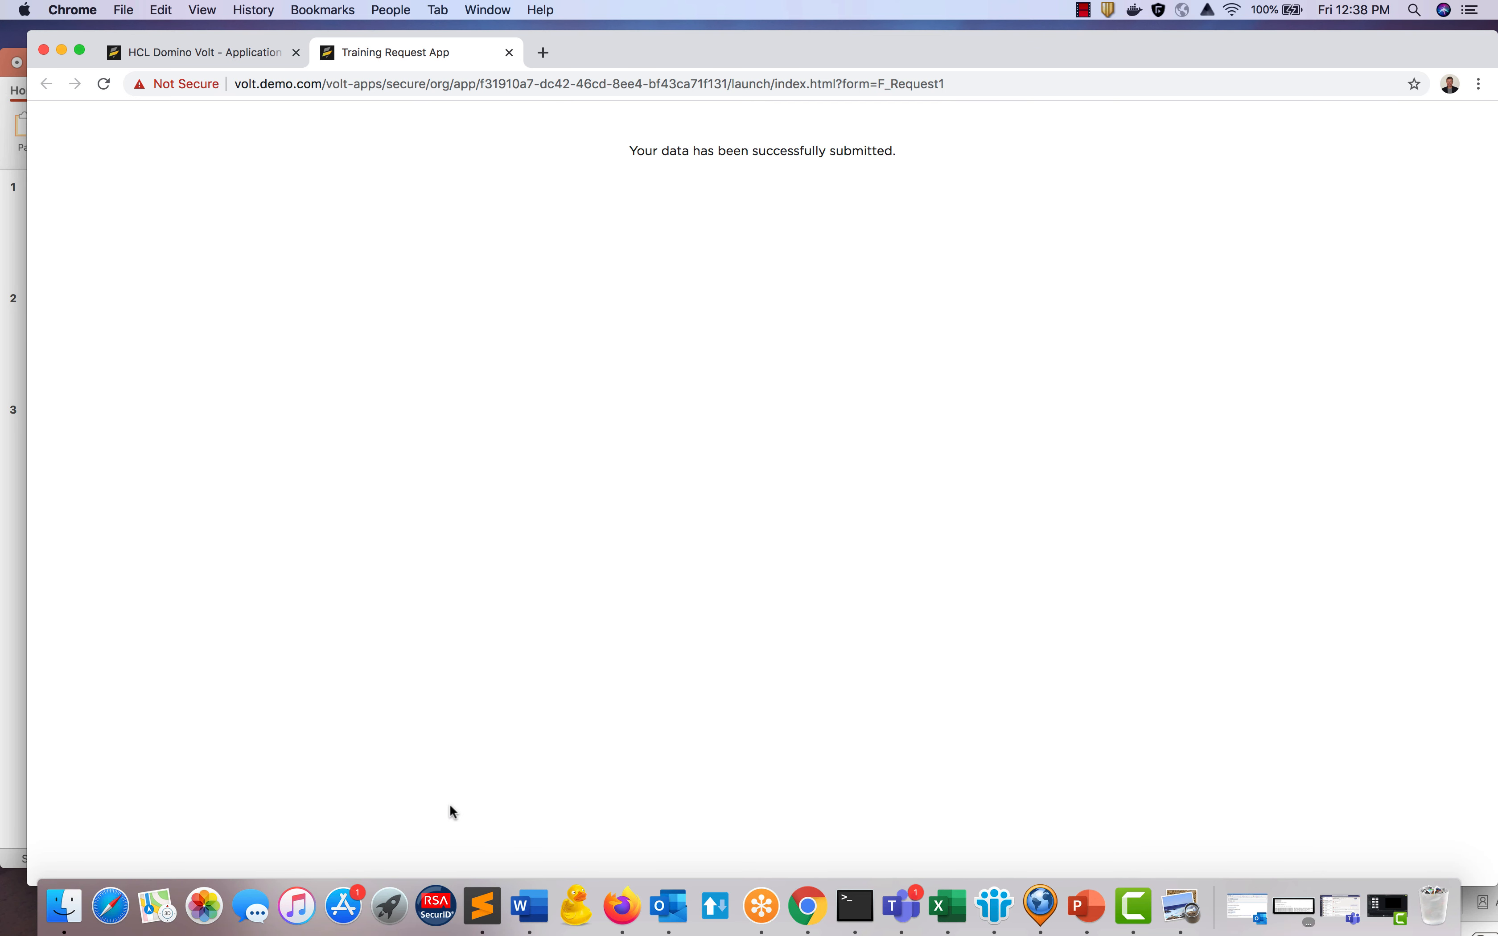
left_click(218, 55)
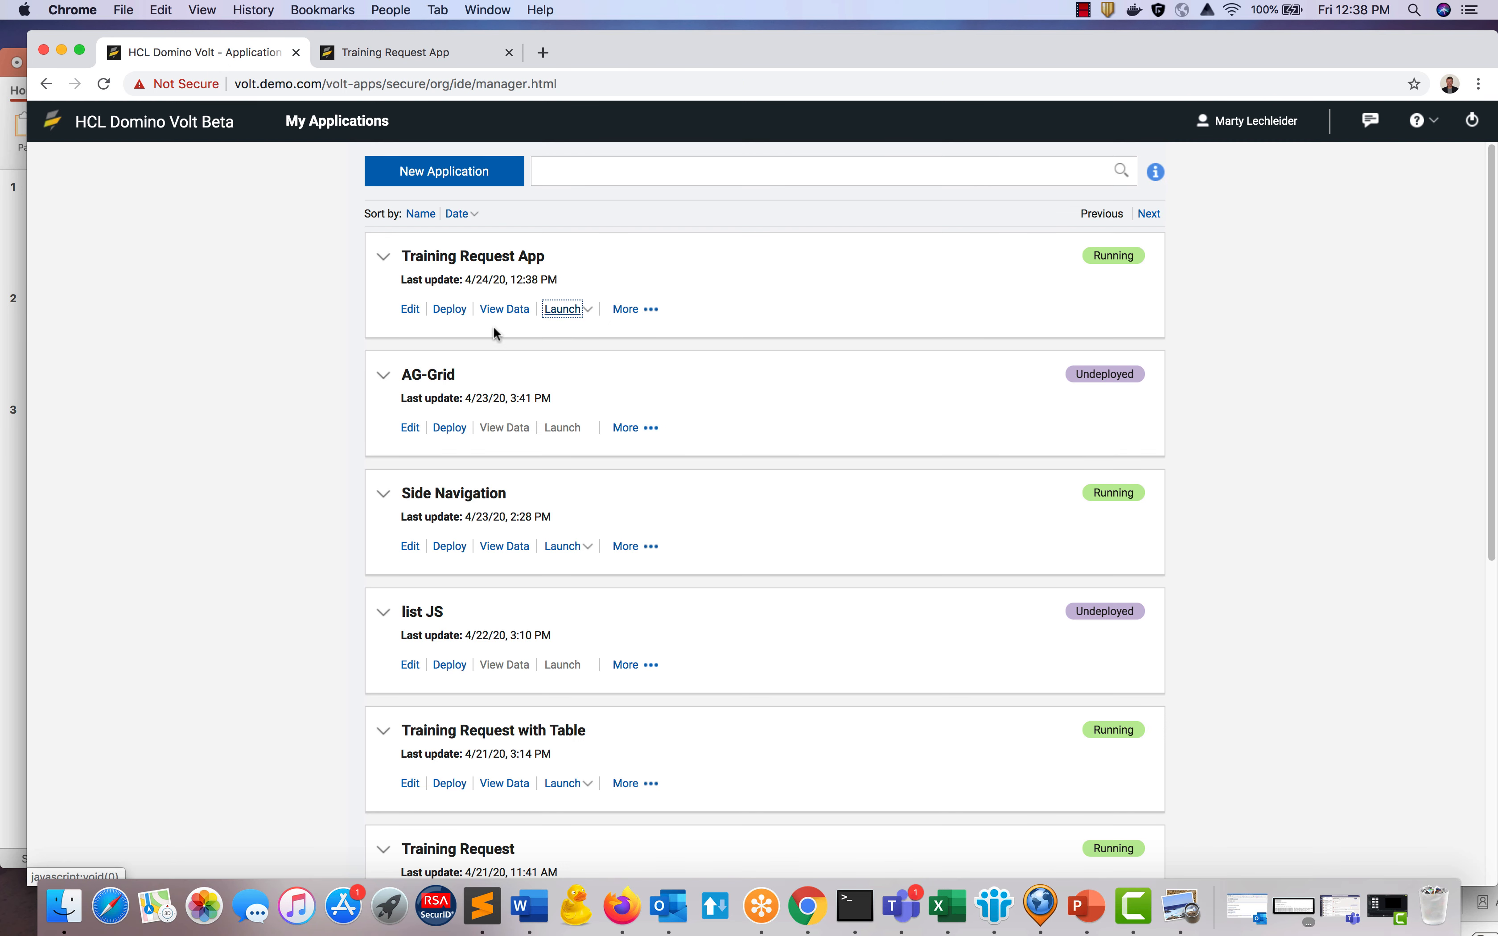
Show the Stage column in the app's View Data responses and open the Submitted request.
left_click(502, 310)
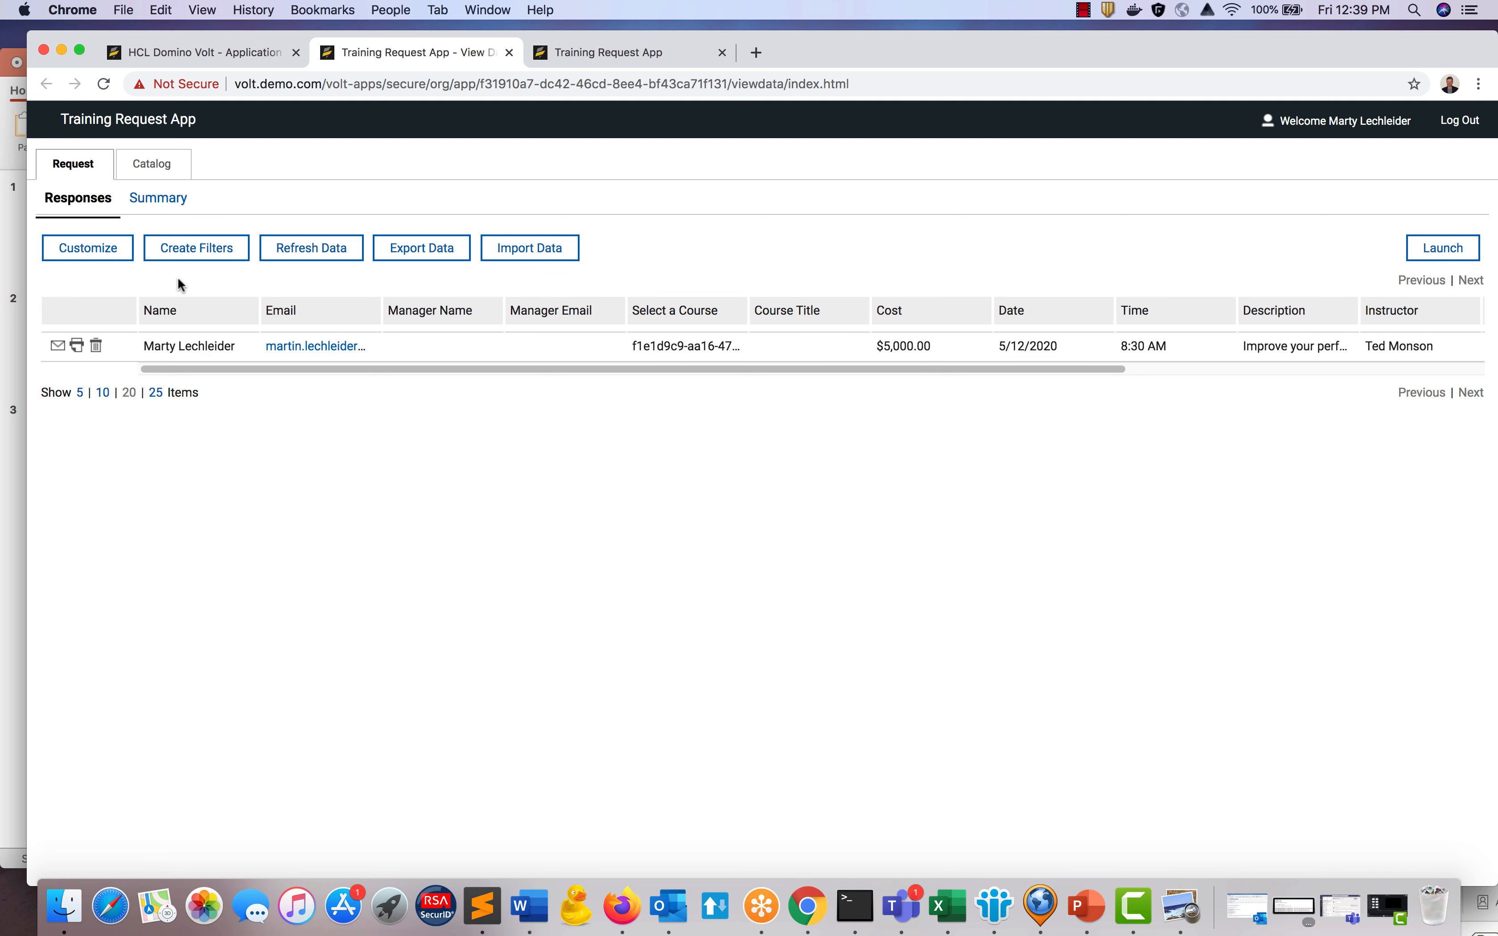
left_click(101, 248)
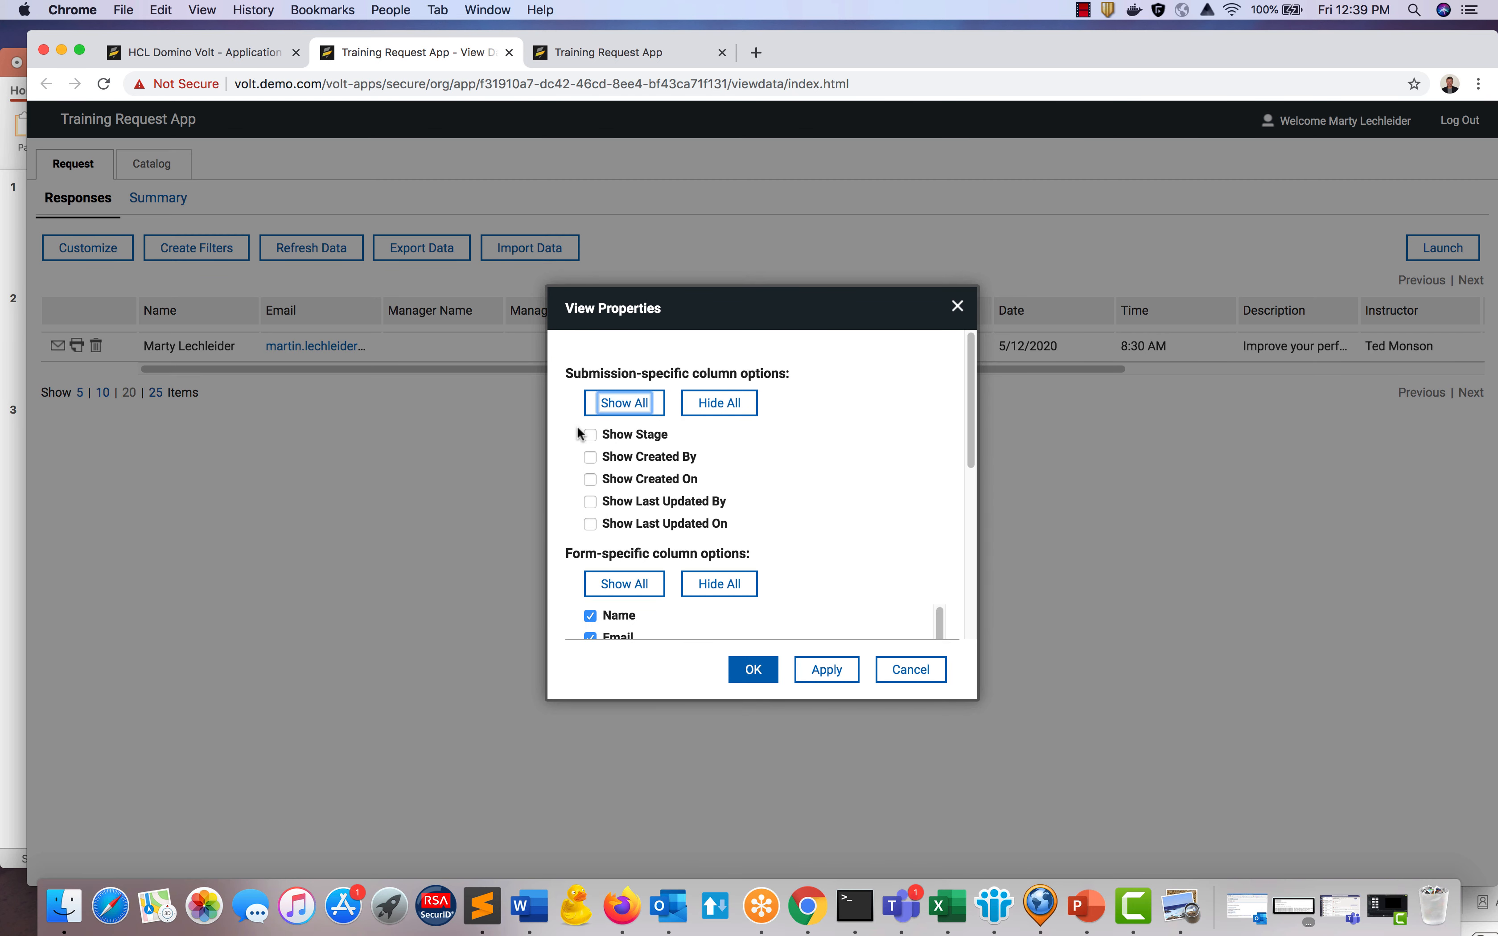
left_click(590, 435)
left_click(752, 669)
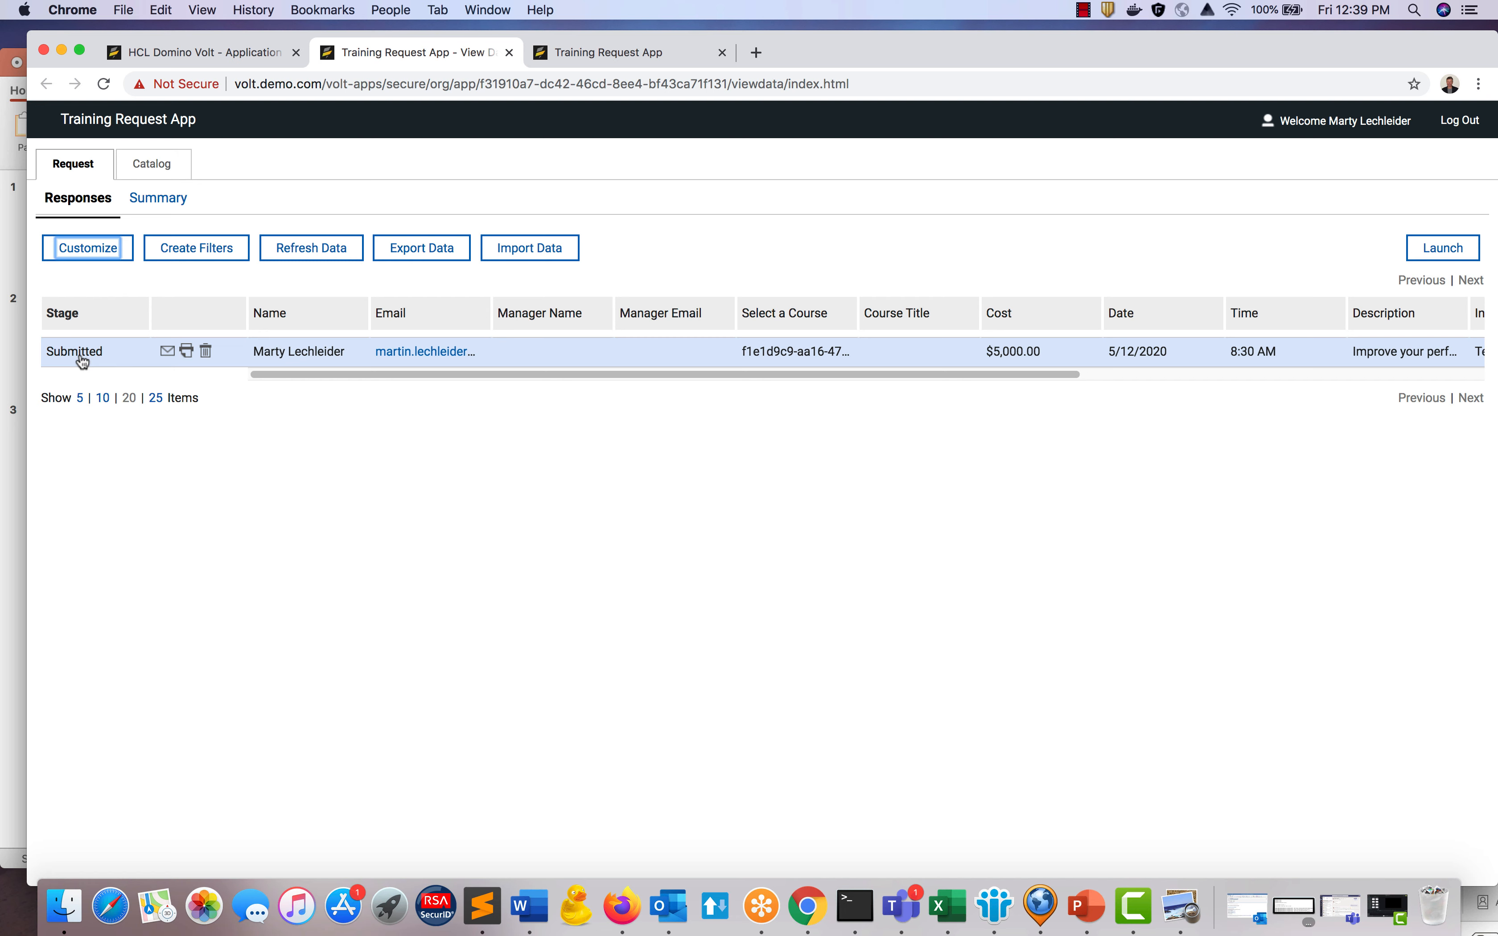
left_click(81, 360)
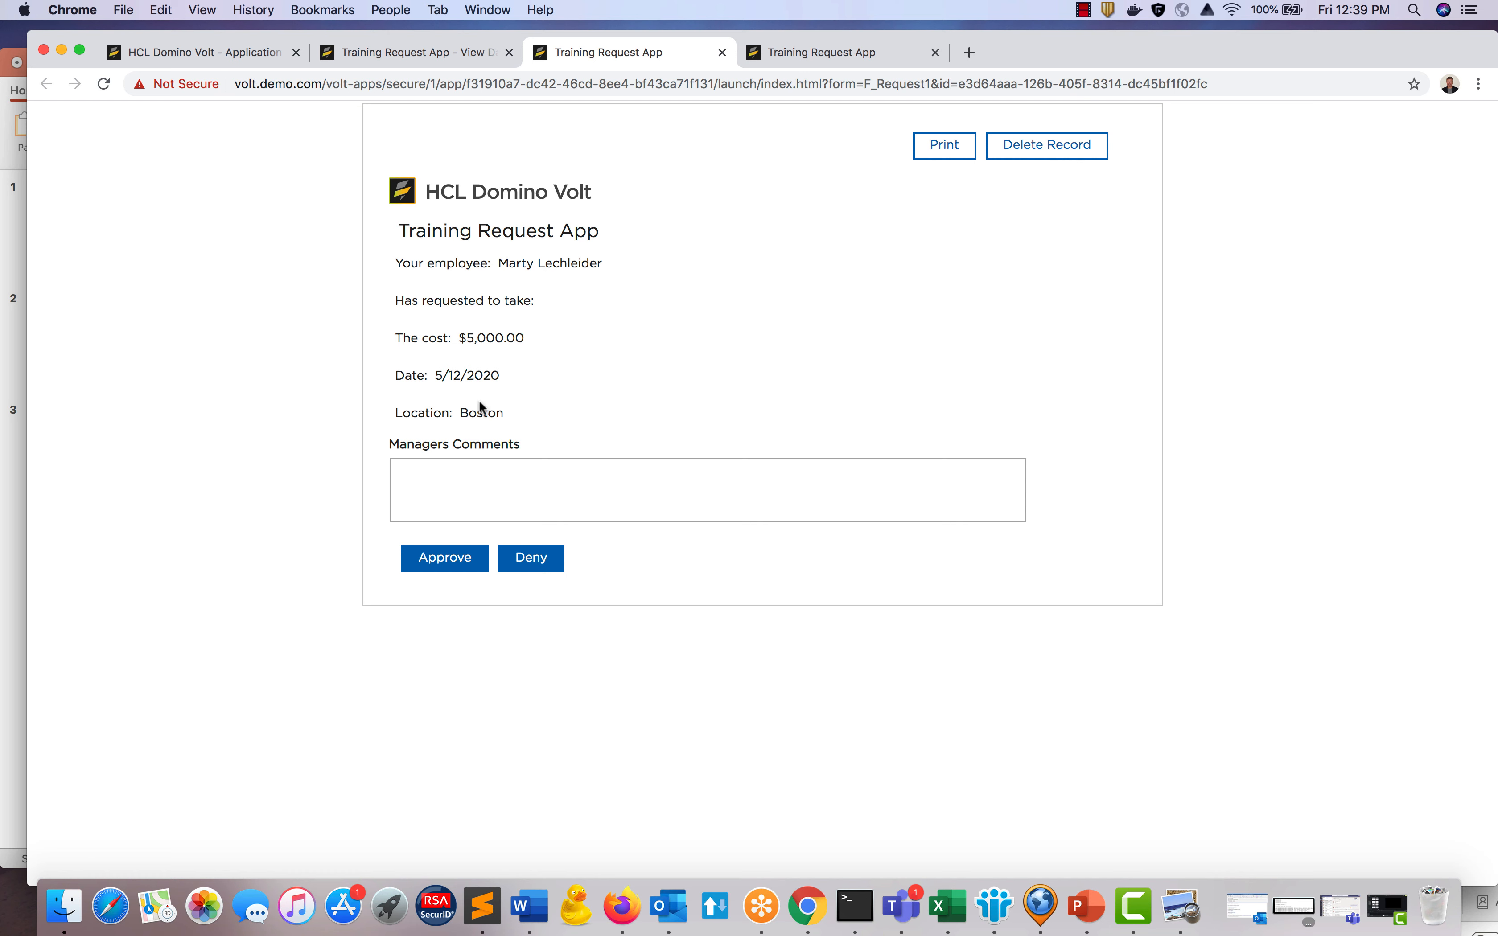
Add the manager comment 'I app' and approve the training request.
left_click(499, 496)
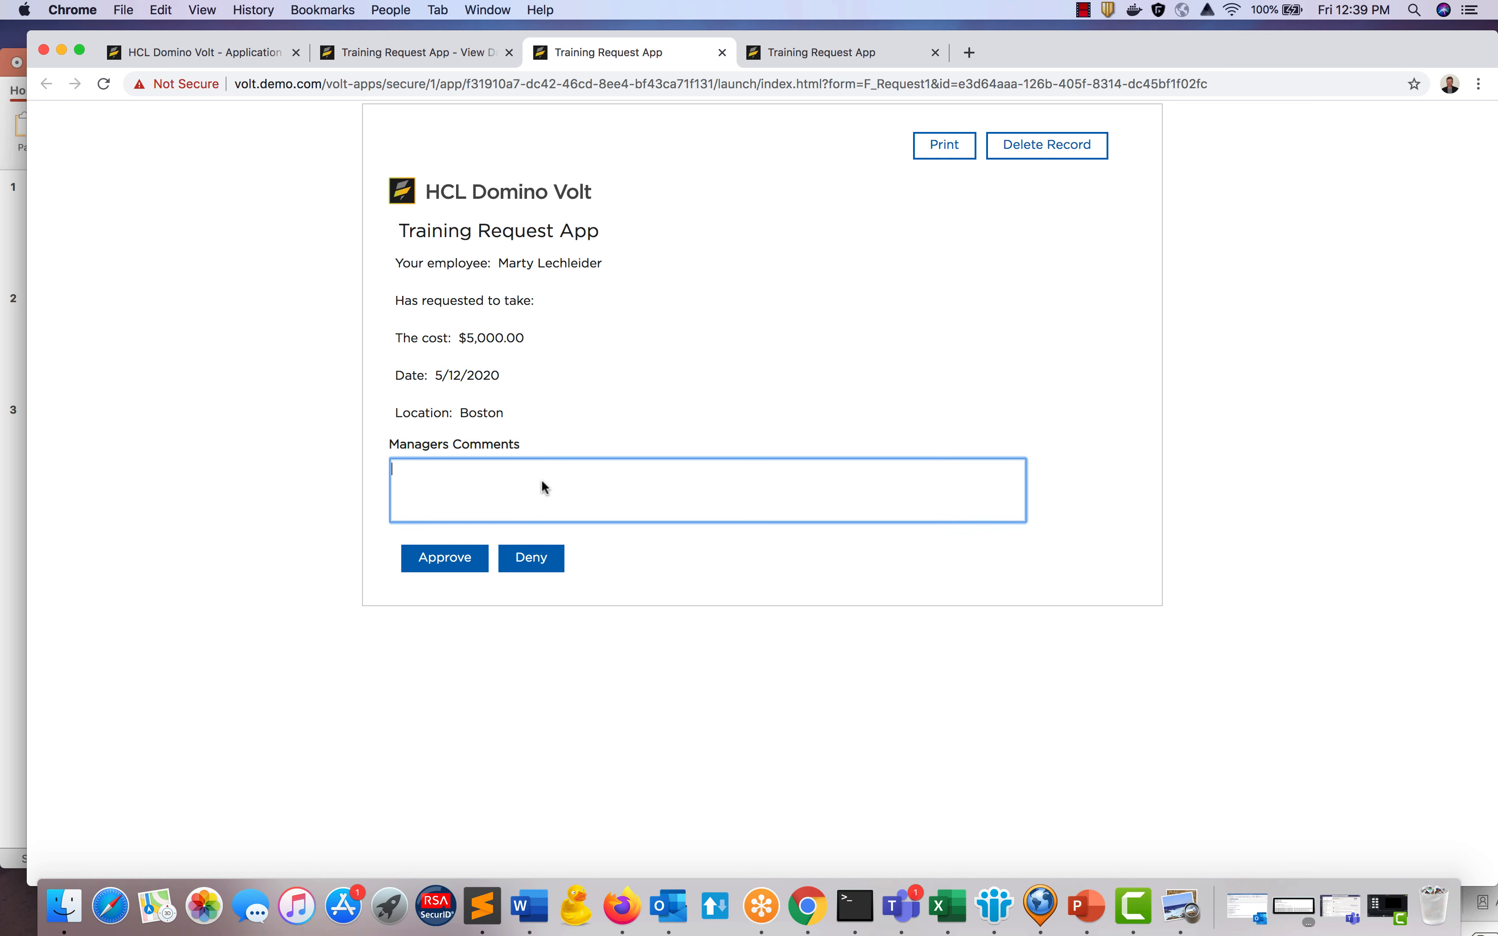
type("I approve")
left_click(434, 567)
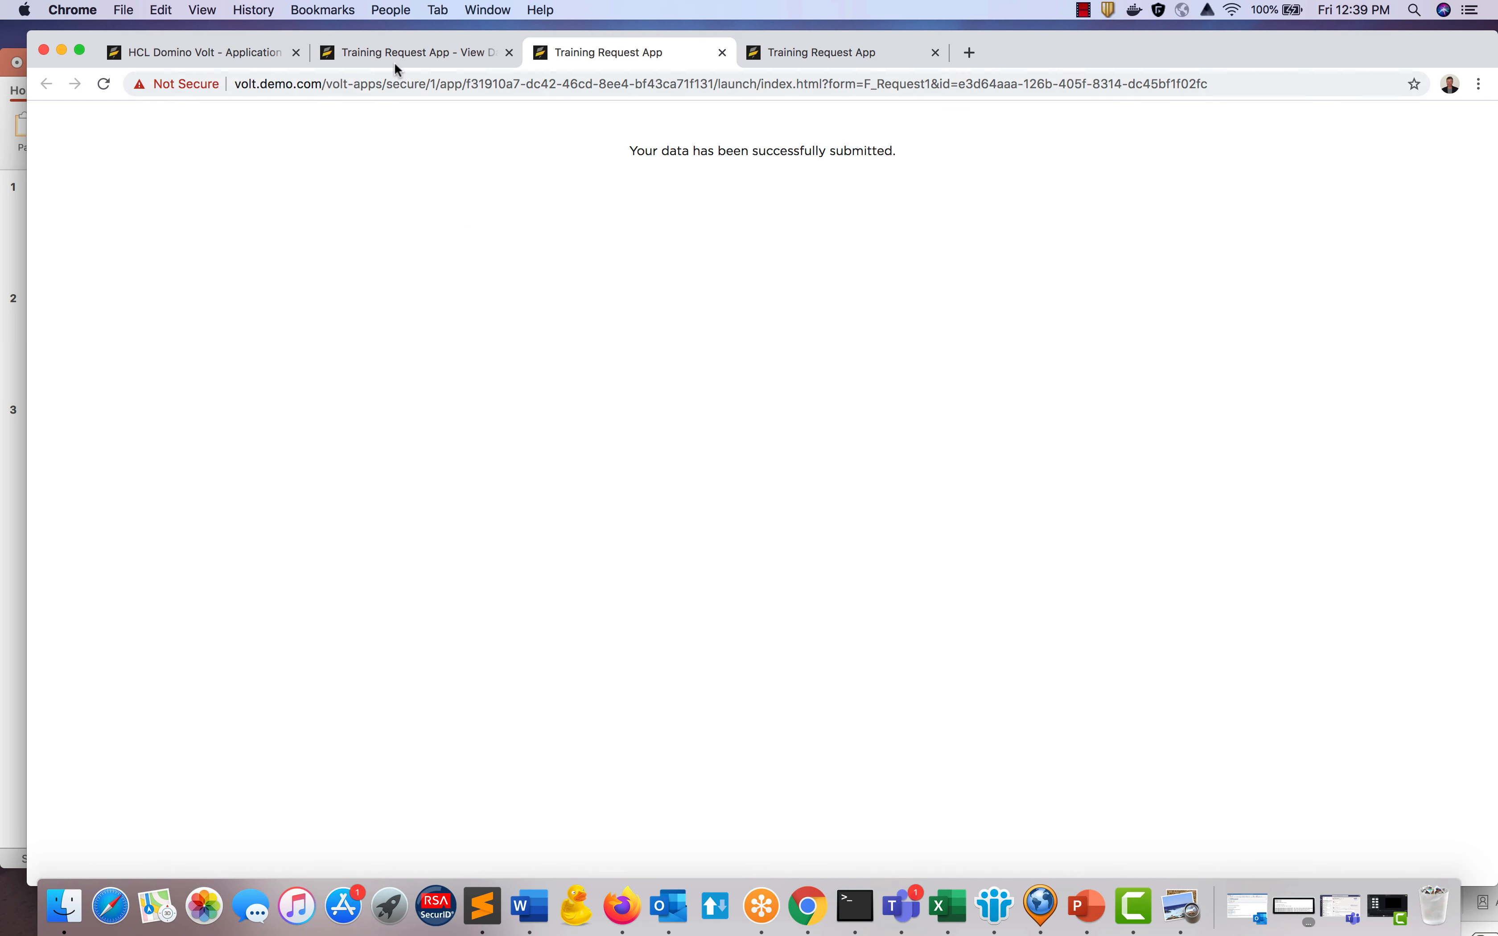
Check that the response now shows the Approved stage, then switch to the tutorial PDF.
left_click(353, 54)
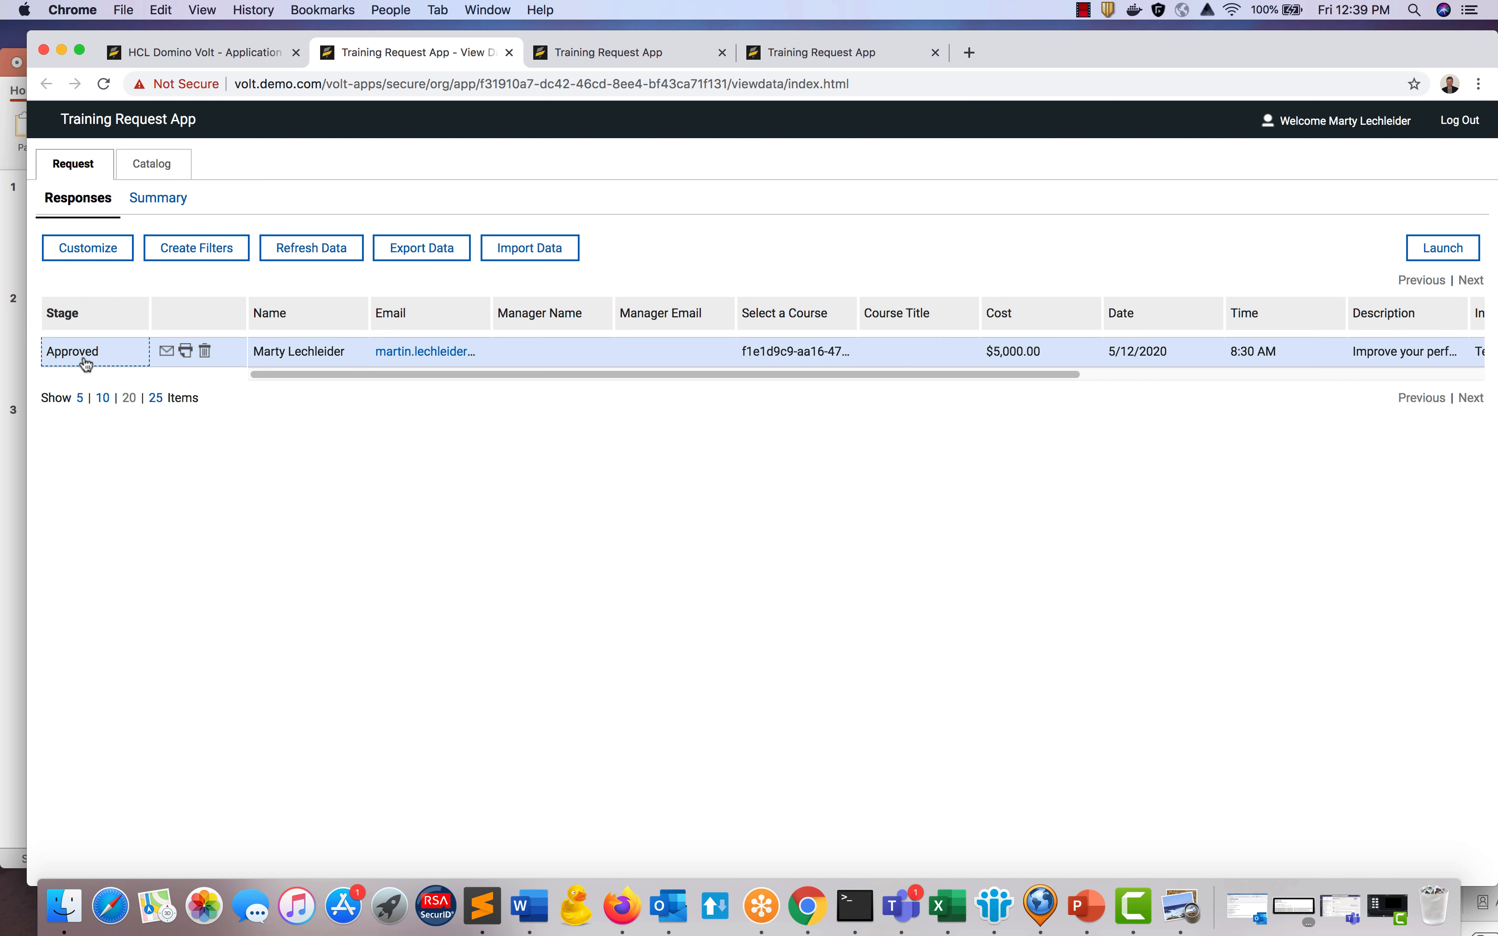
left_click(1083, 9)
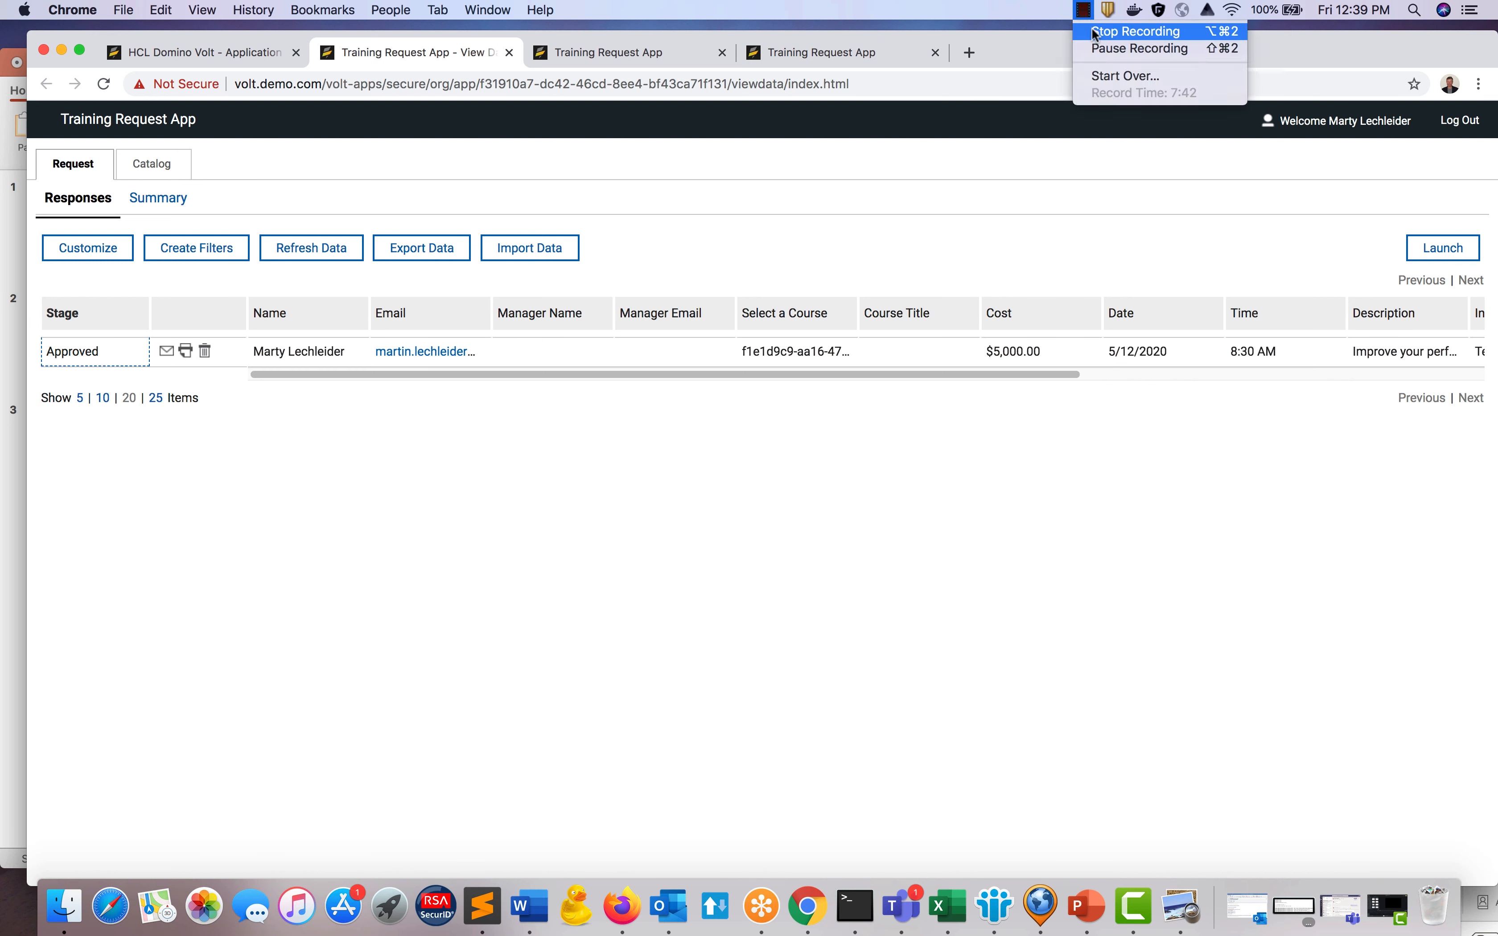
left_click(1092, 29)
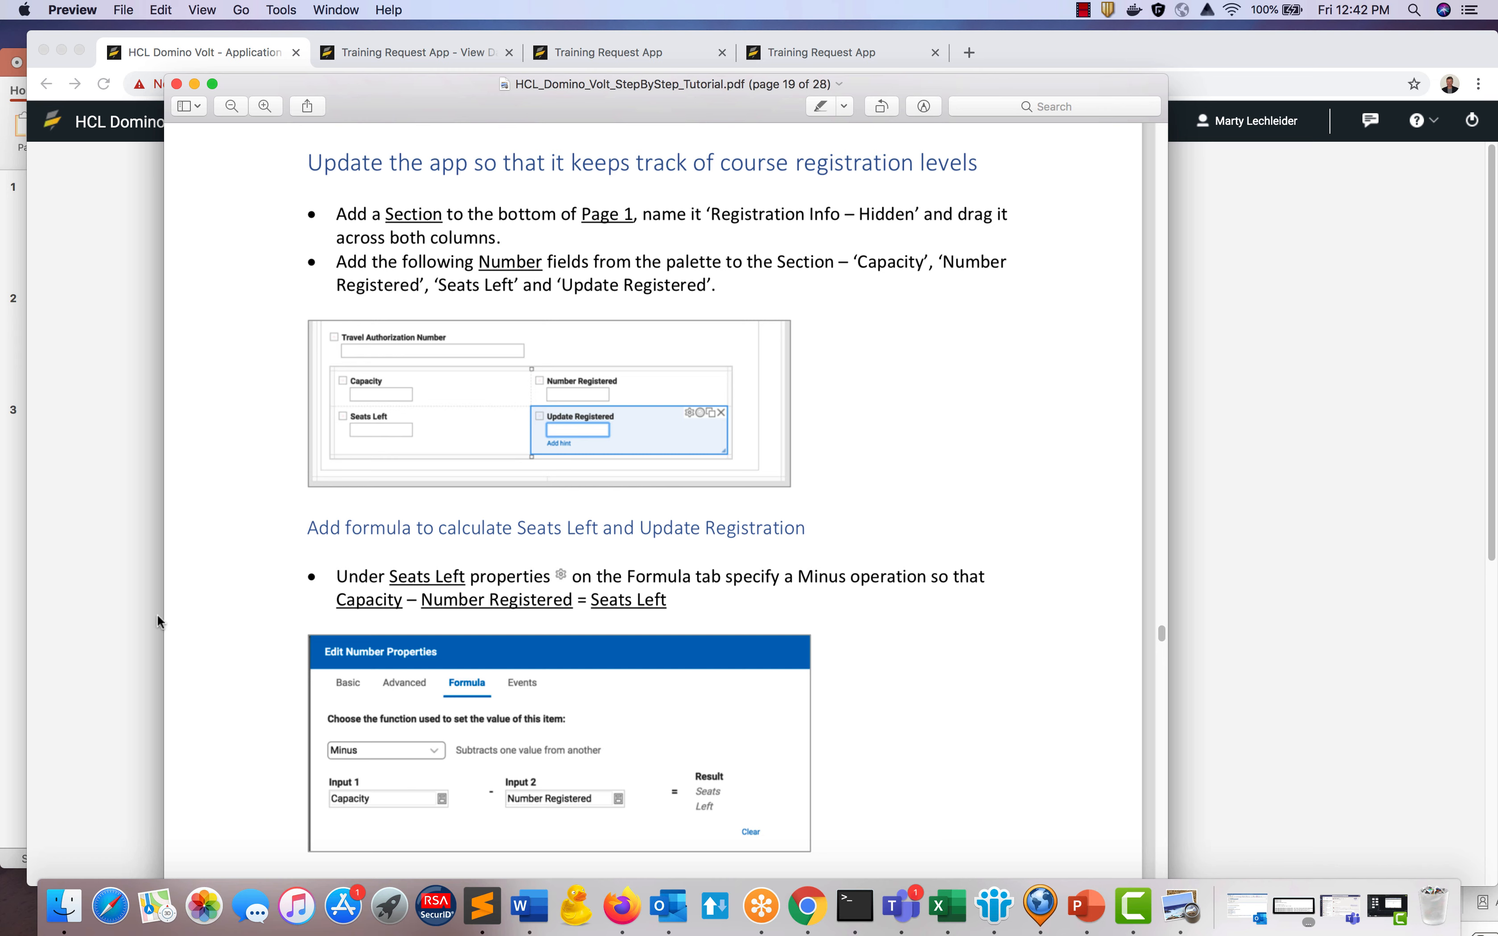
Reopen Training Request App for editing from My Applications, confirming the deployed-app prompt.
left_click(171, 51)
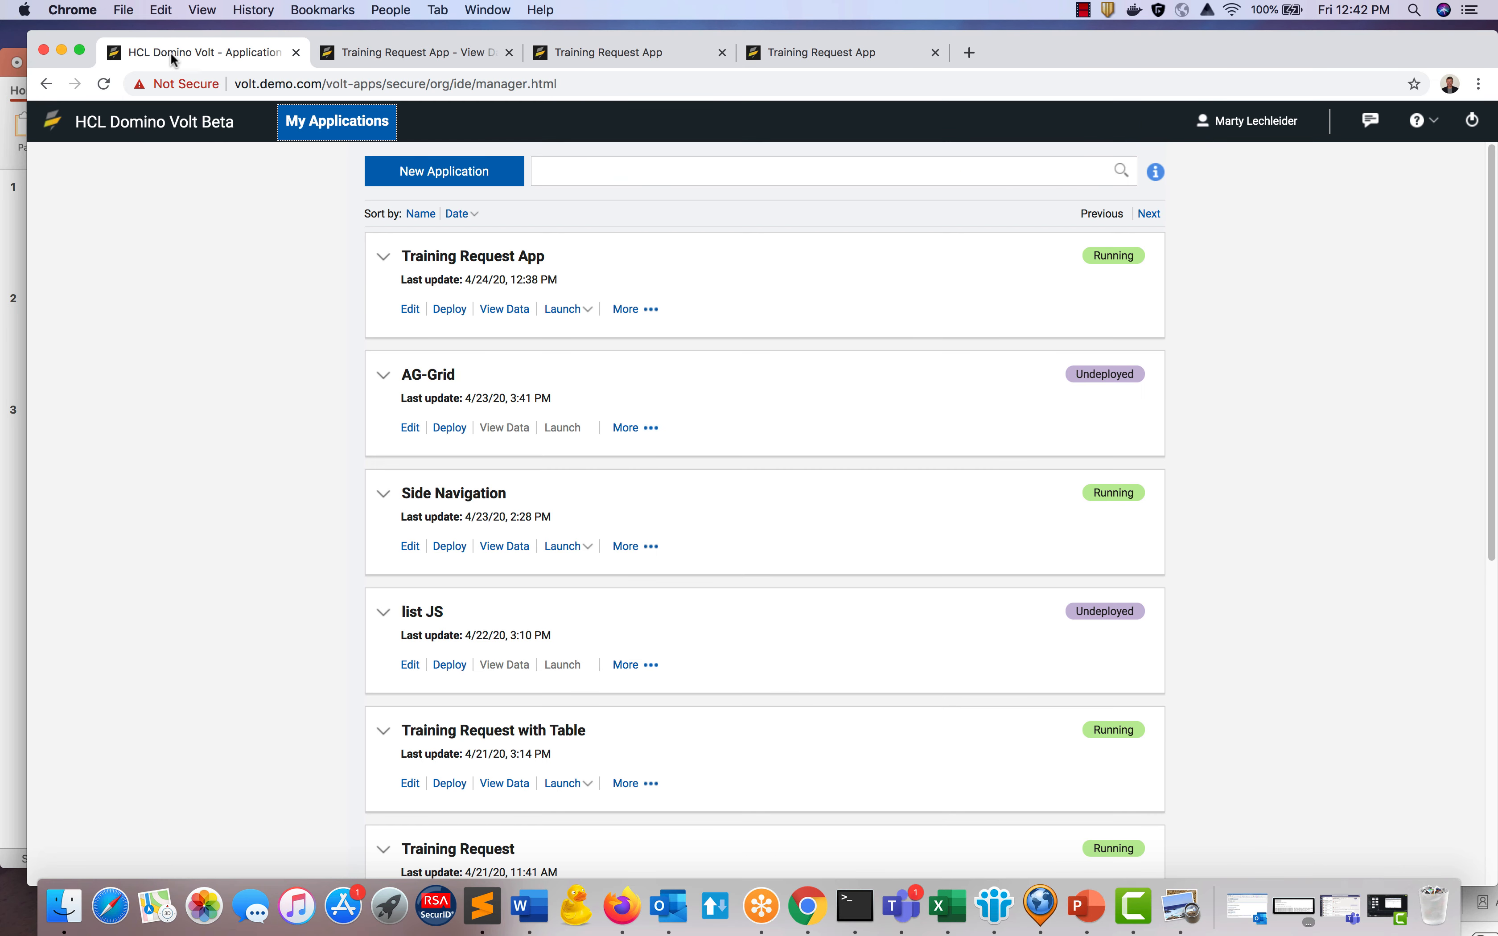
left_click(411, 310)
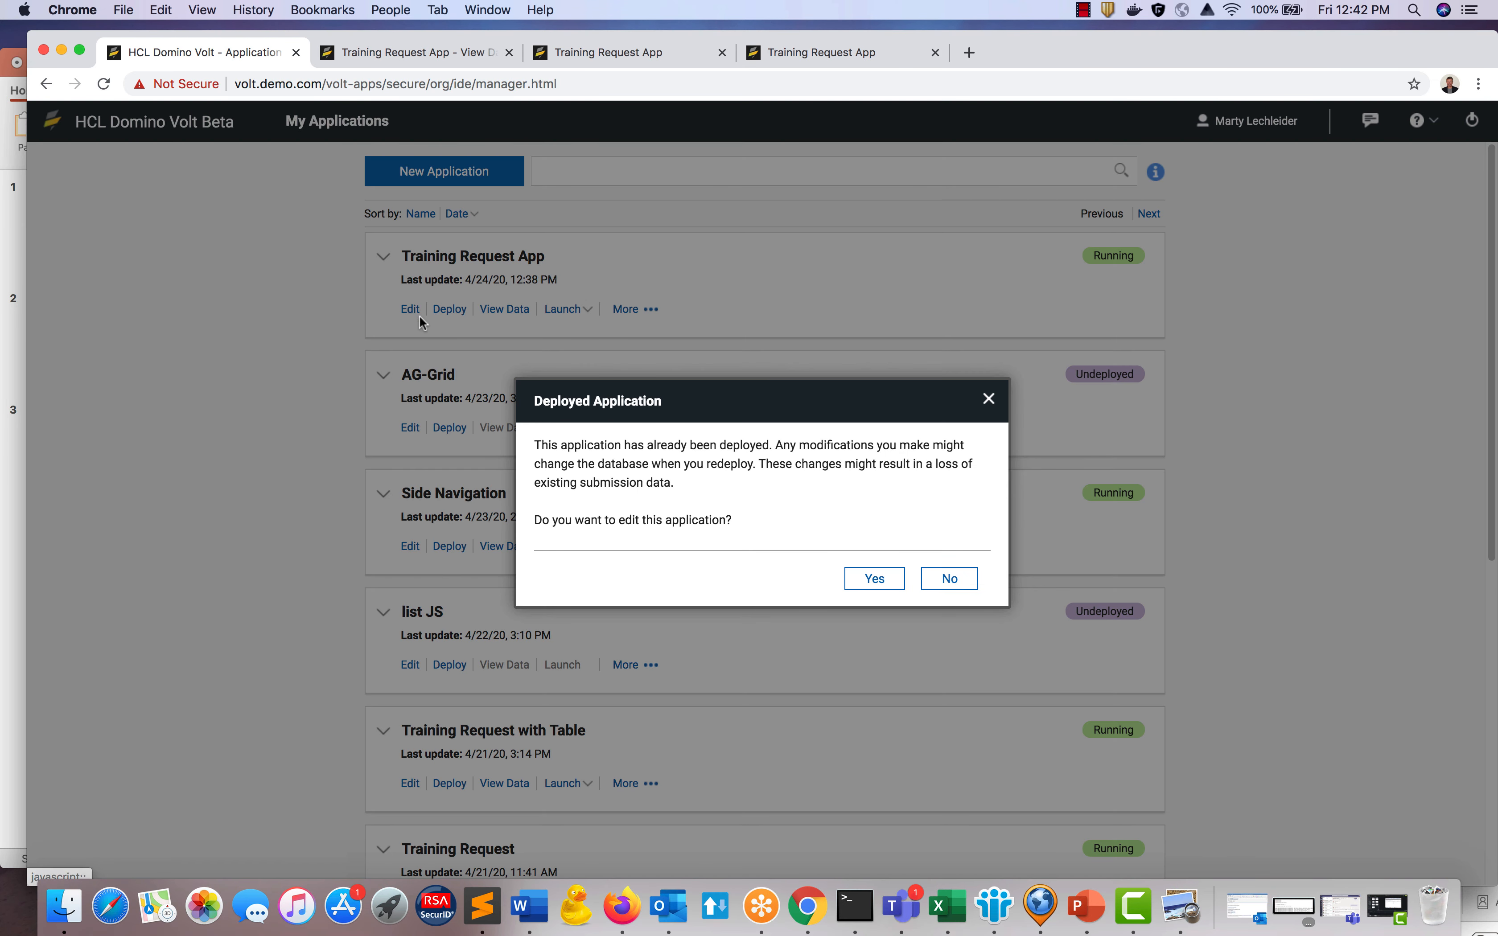
left_click(891, 580)
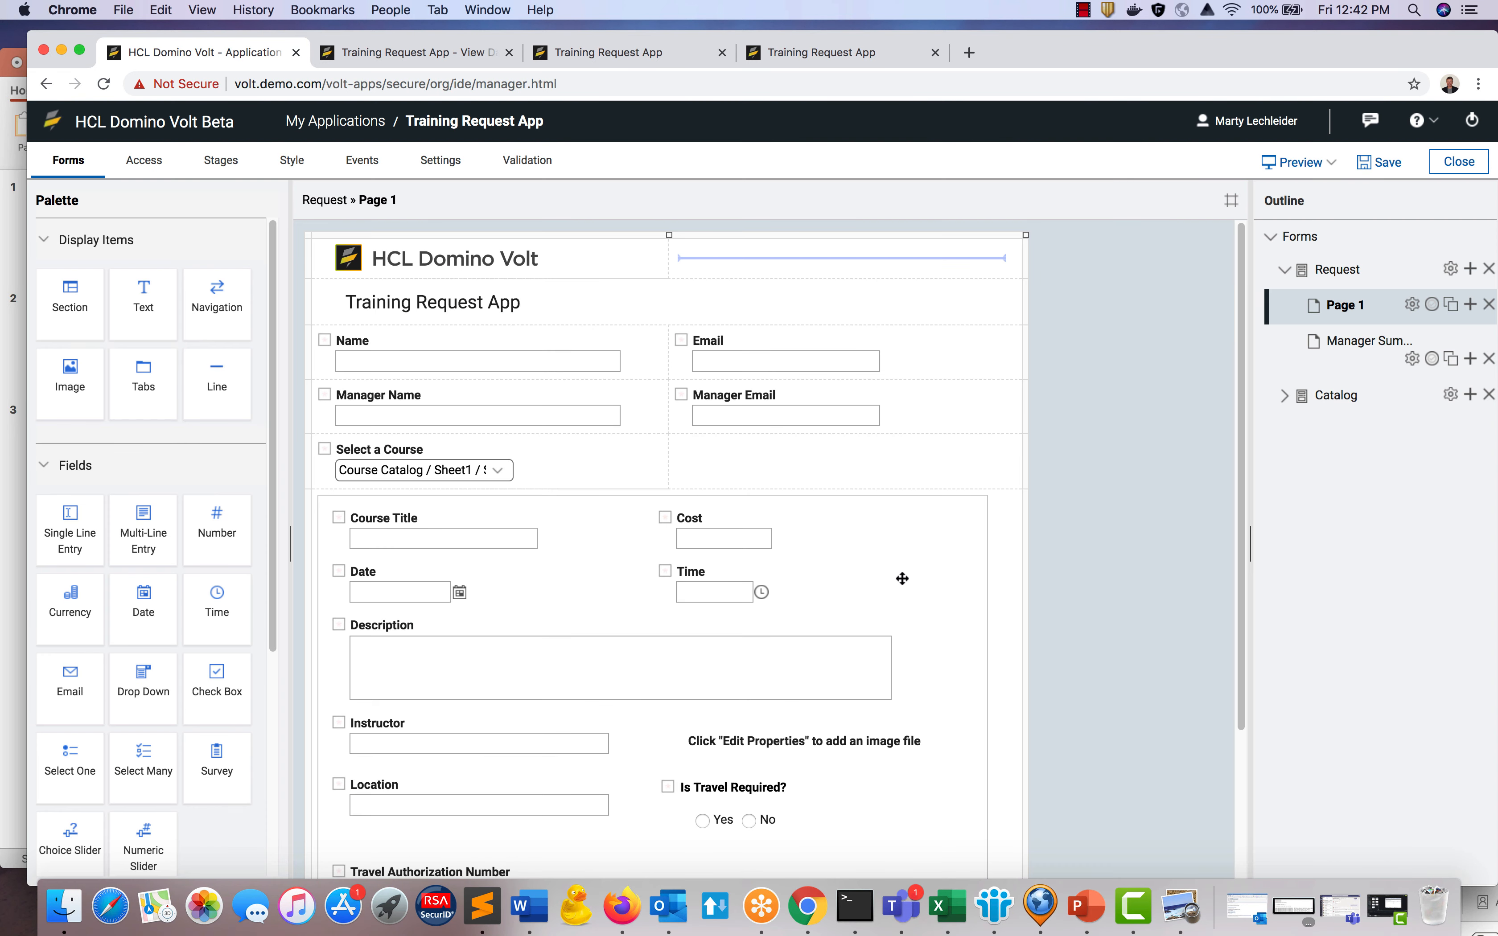
Add a full-width section below the course details and title it 'Hidden Section'.
scroll(902, 578, "down", 5)
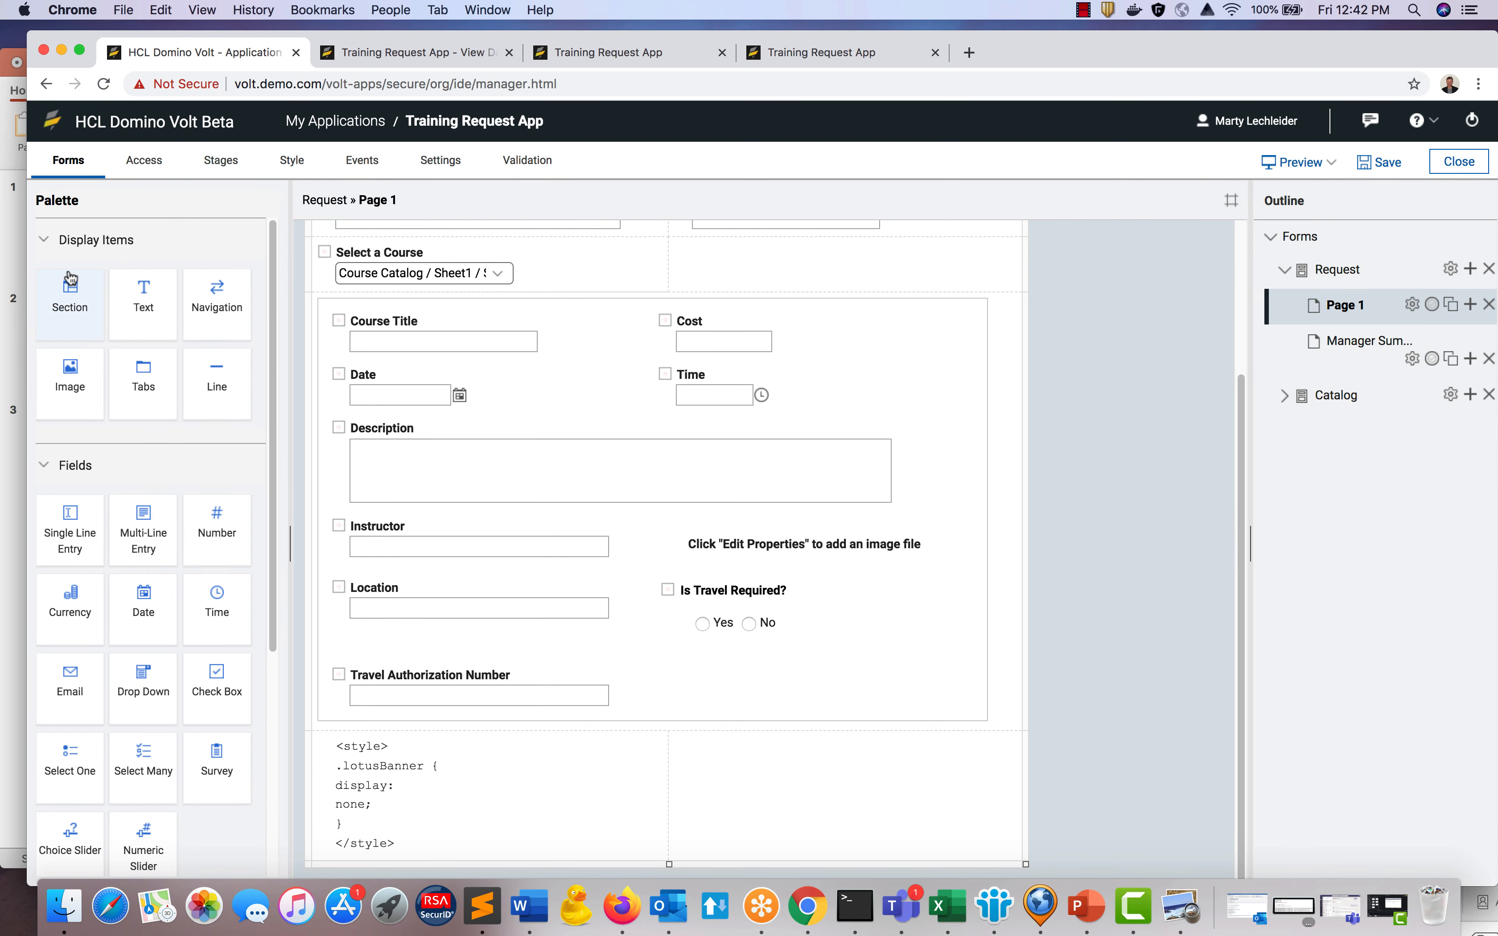
left_click_drag(62, 306, 374, 737)
left_click_drag(661, 800, 1019, 800)
left_click(965, 743)
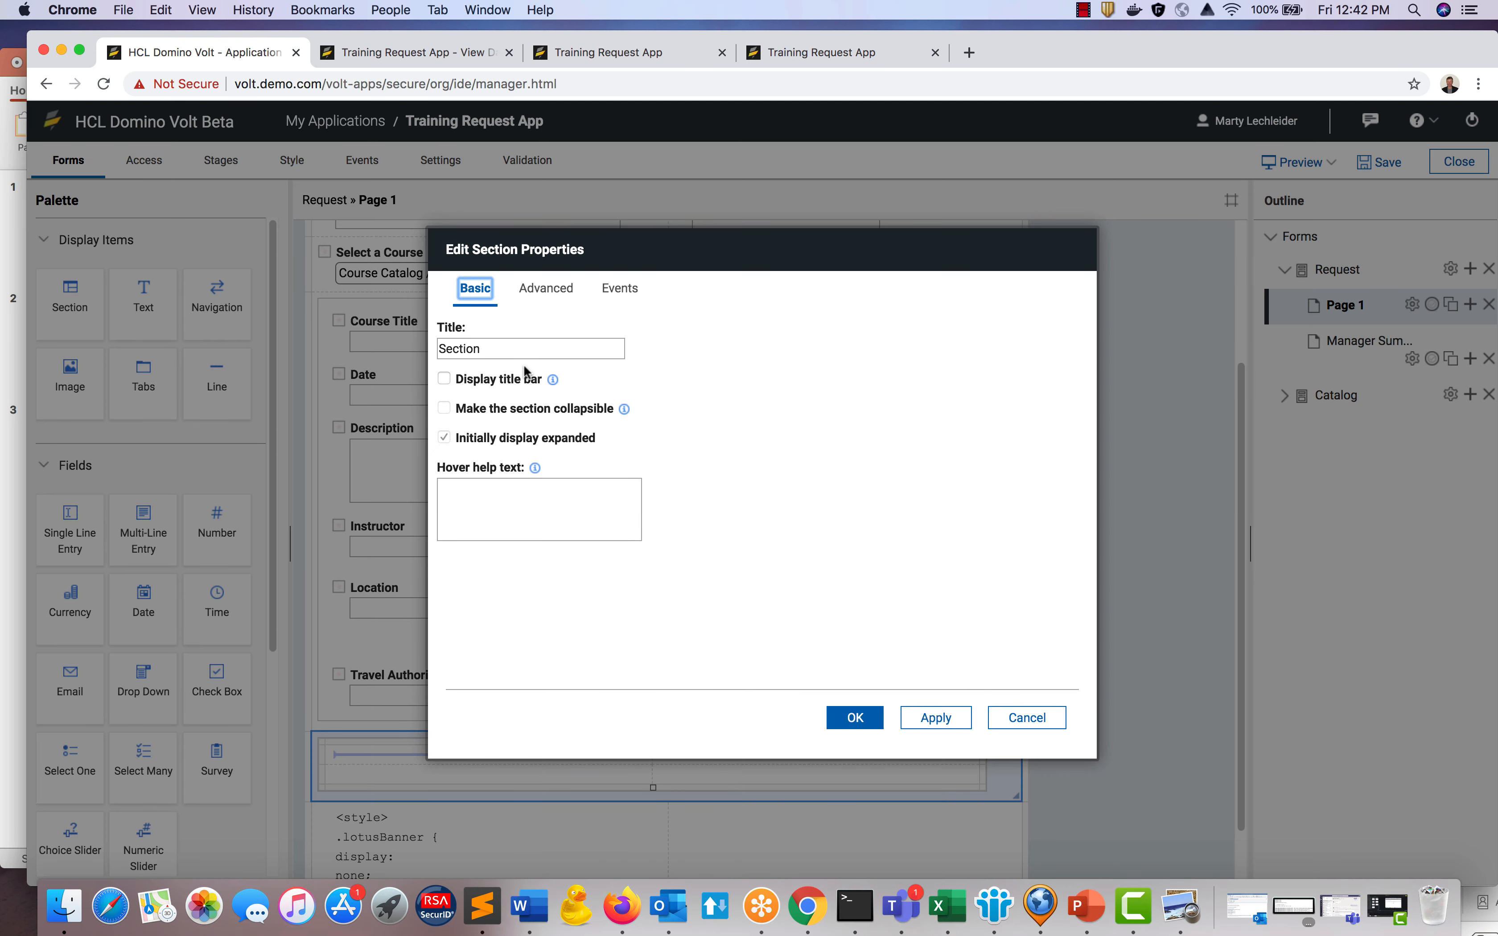
double_click(523, 350)
type("Hidde")
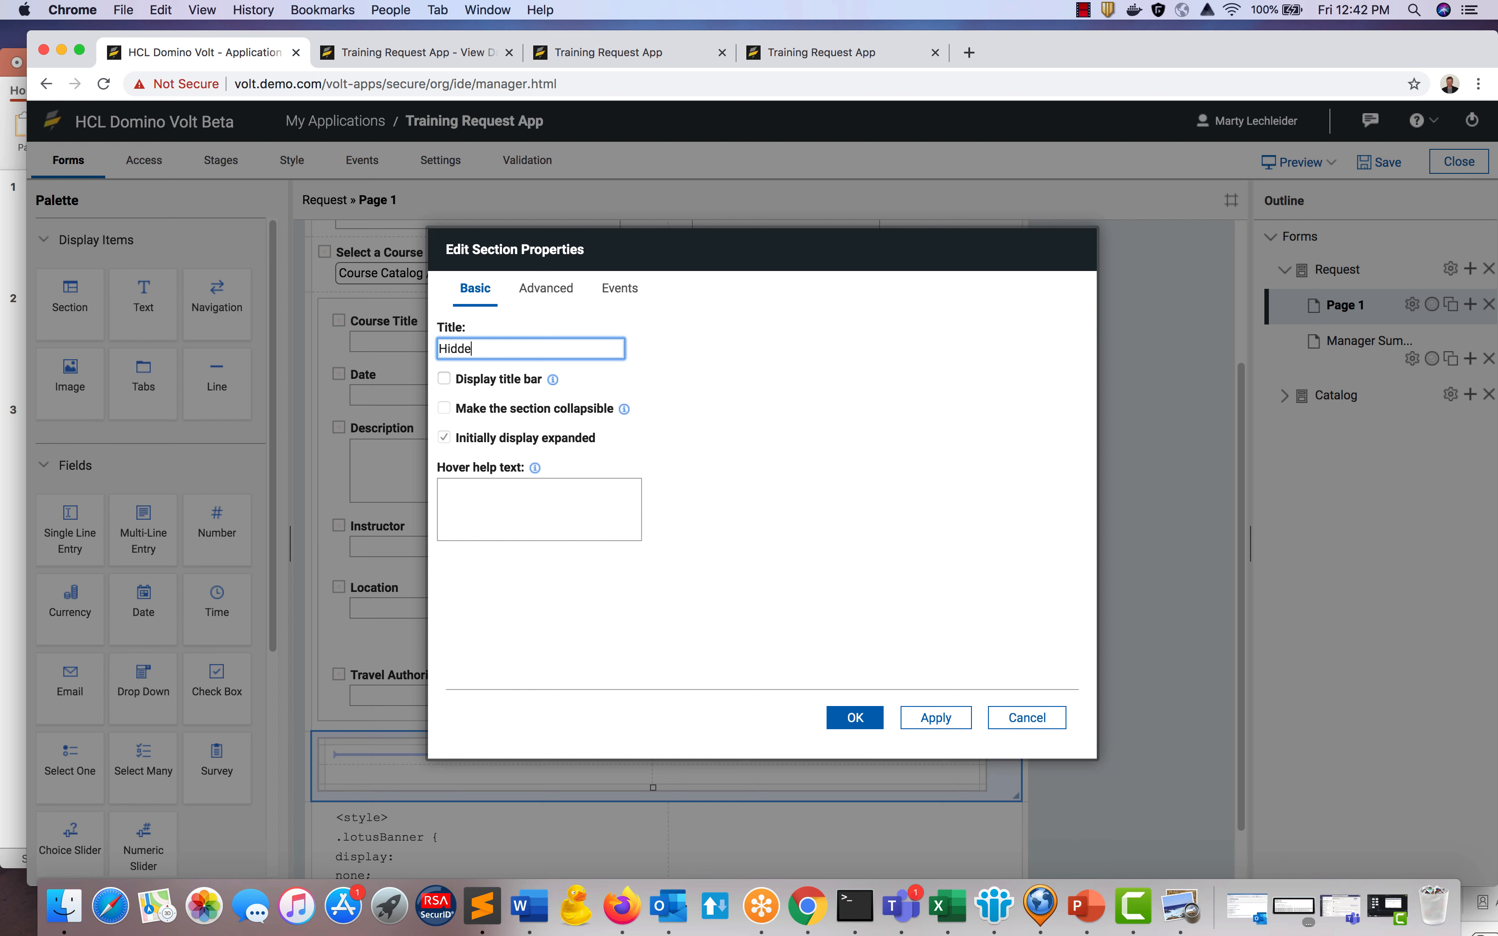
type("n Sewct")
key("BackSpace")
key("BackSpace")
key("BackSpace")
key("BackSpace")
type("ction")
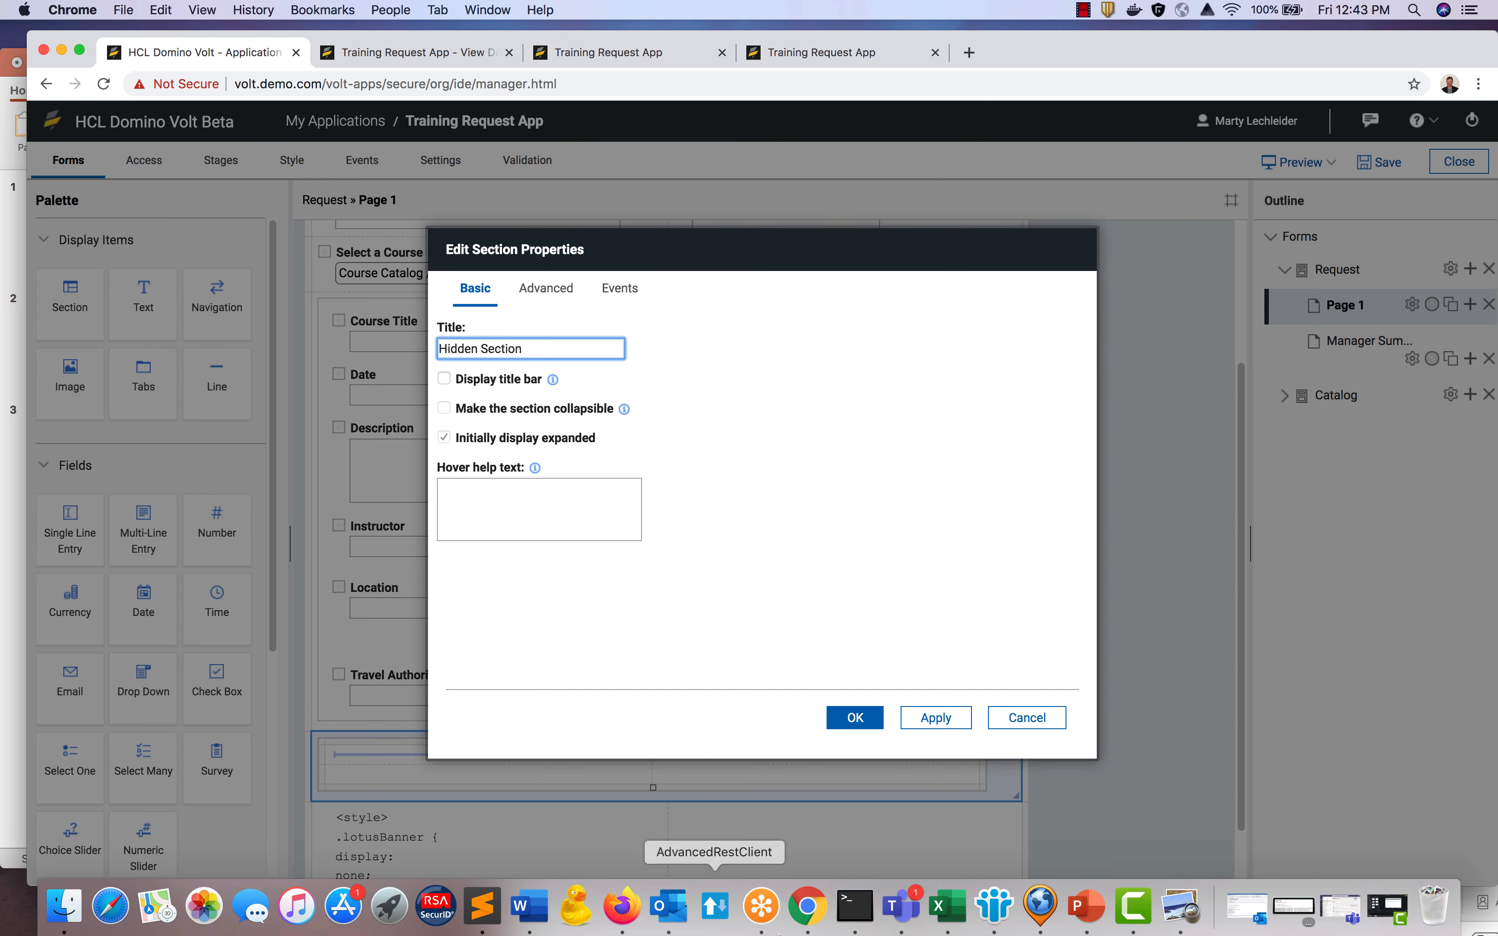
left_click(857, 720)
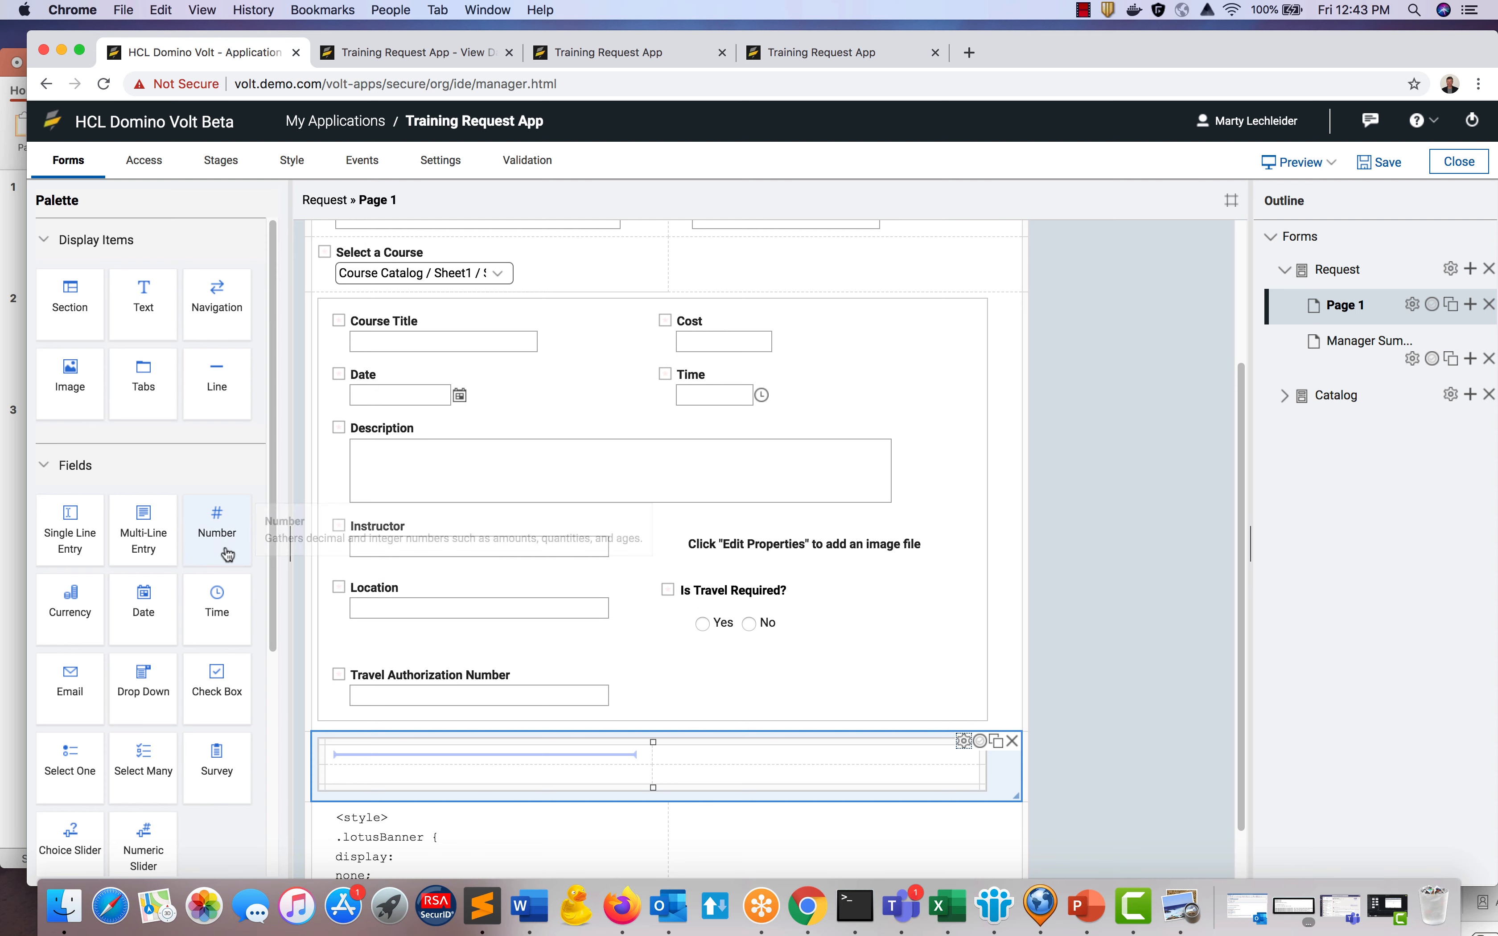
Add a Number field to the Hidden Section and set its type to Integer.
left_click_drag(227, 554, 411, 761)
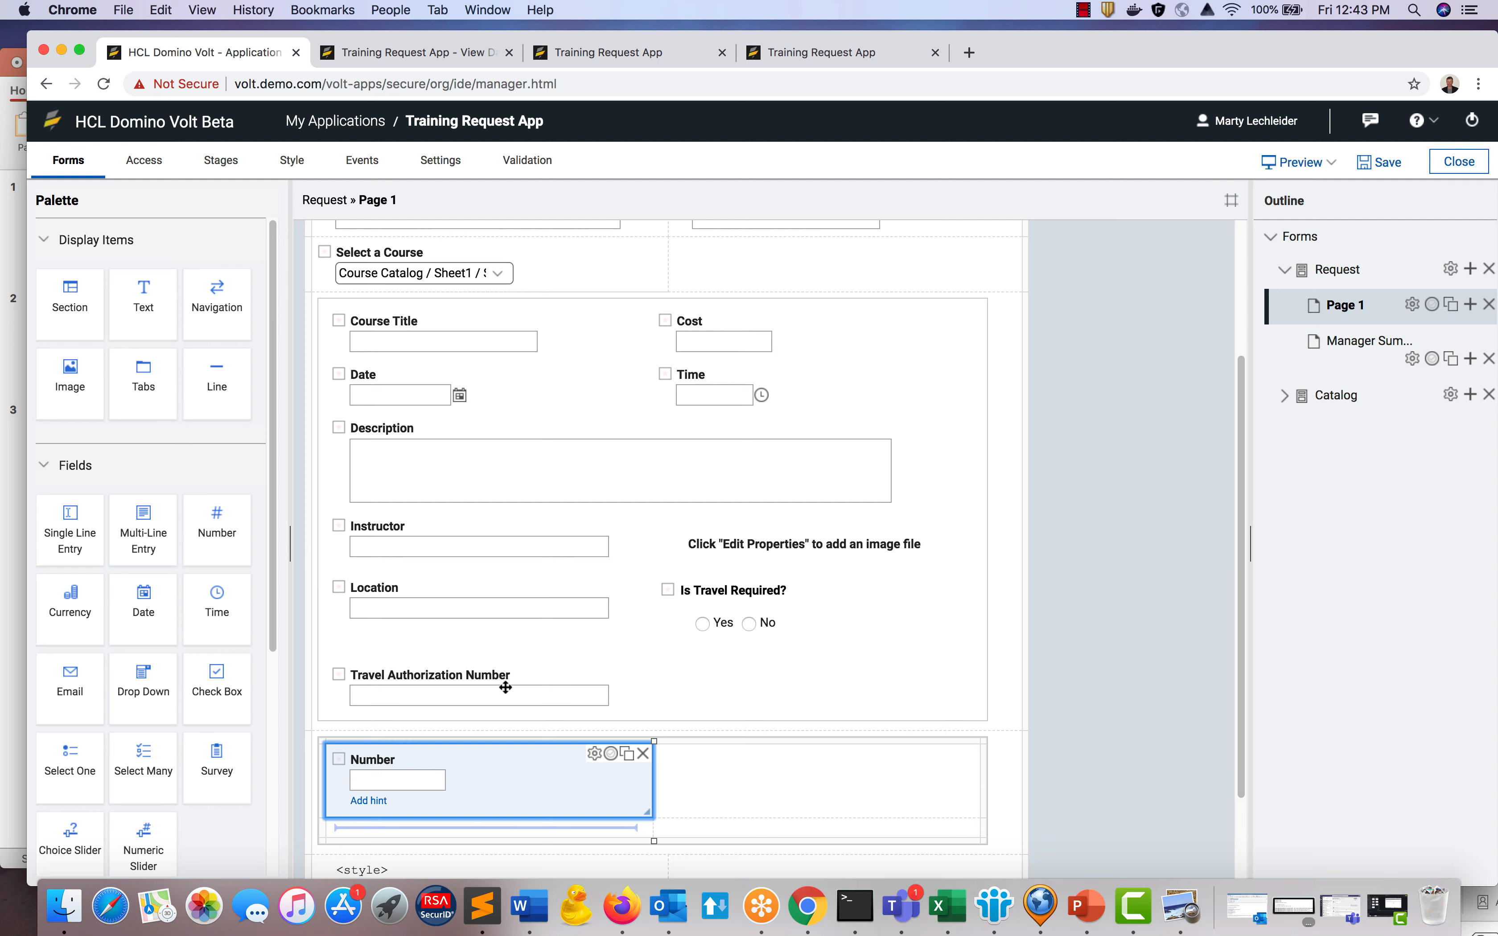
left_click(594, 754)
left_click(554, 288)
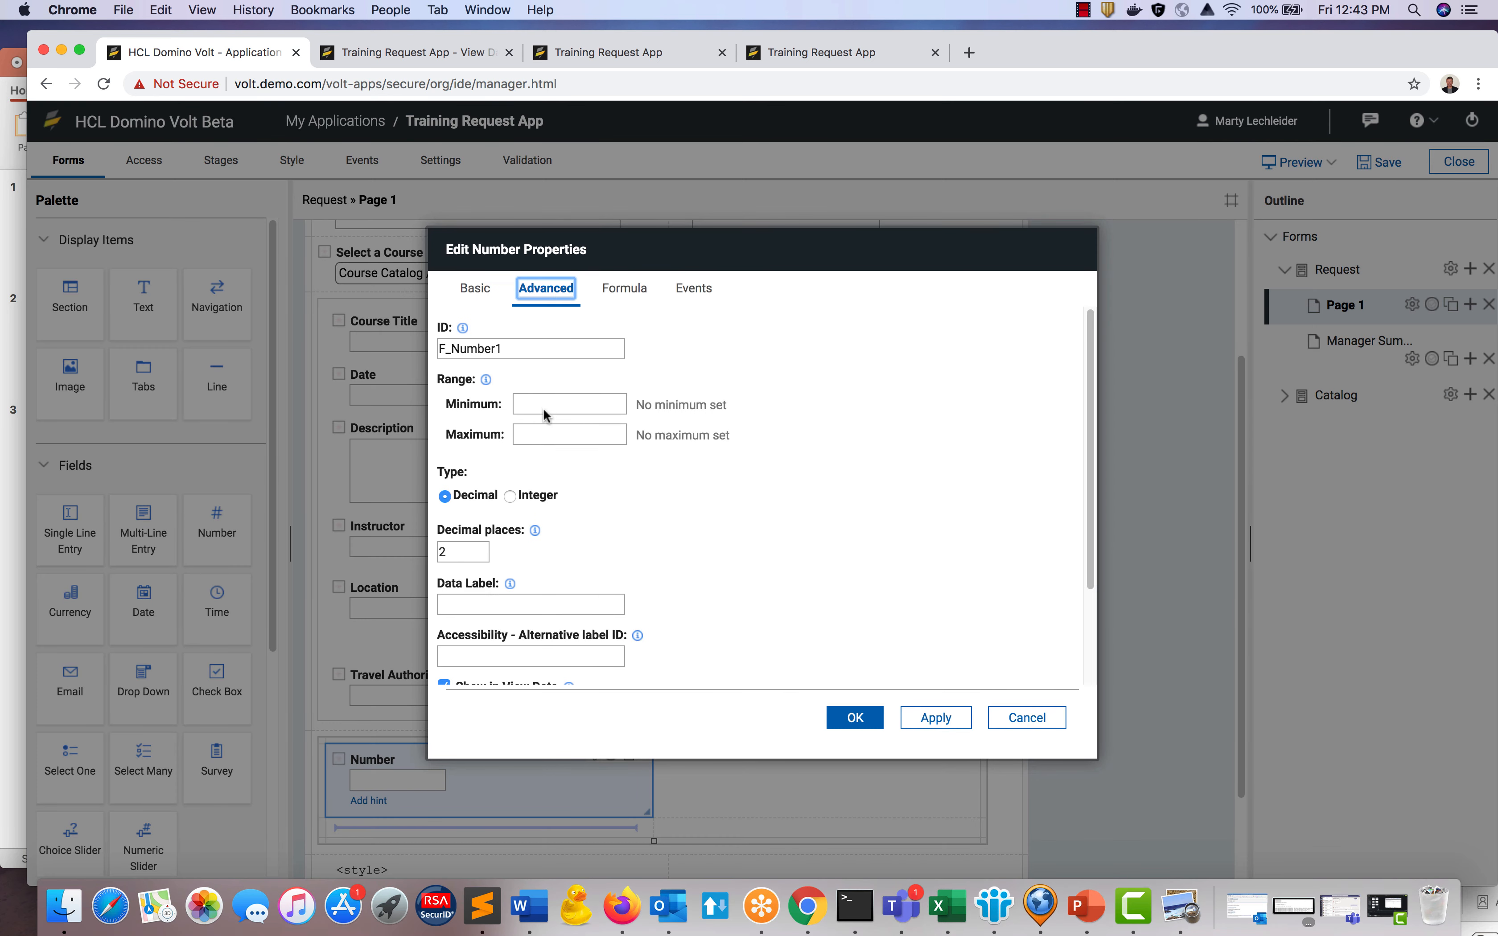
left_click(510, 495)
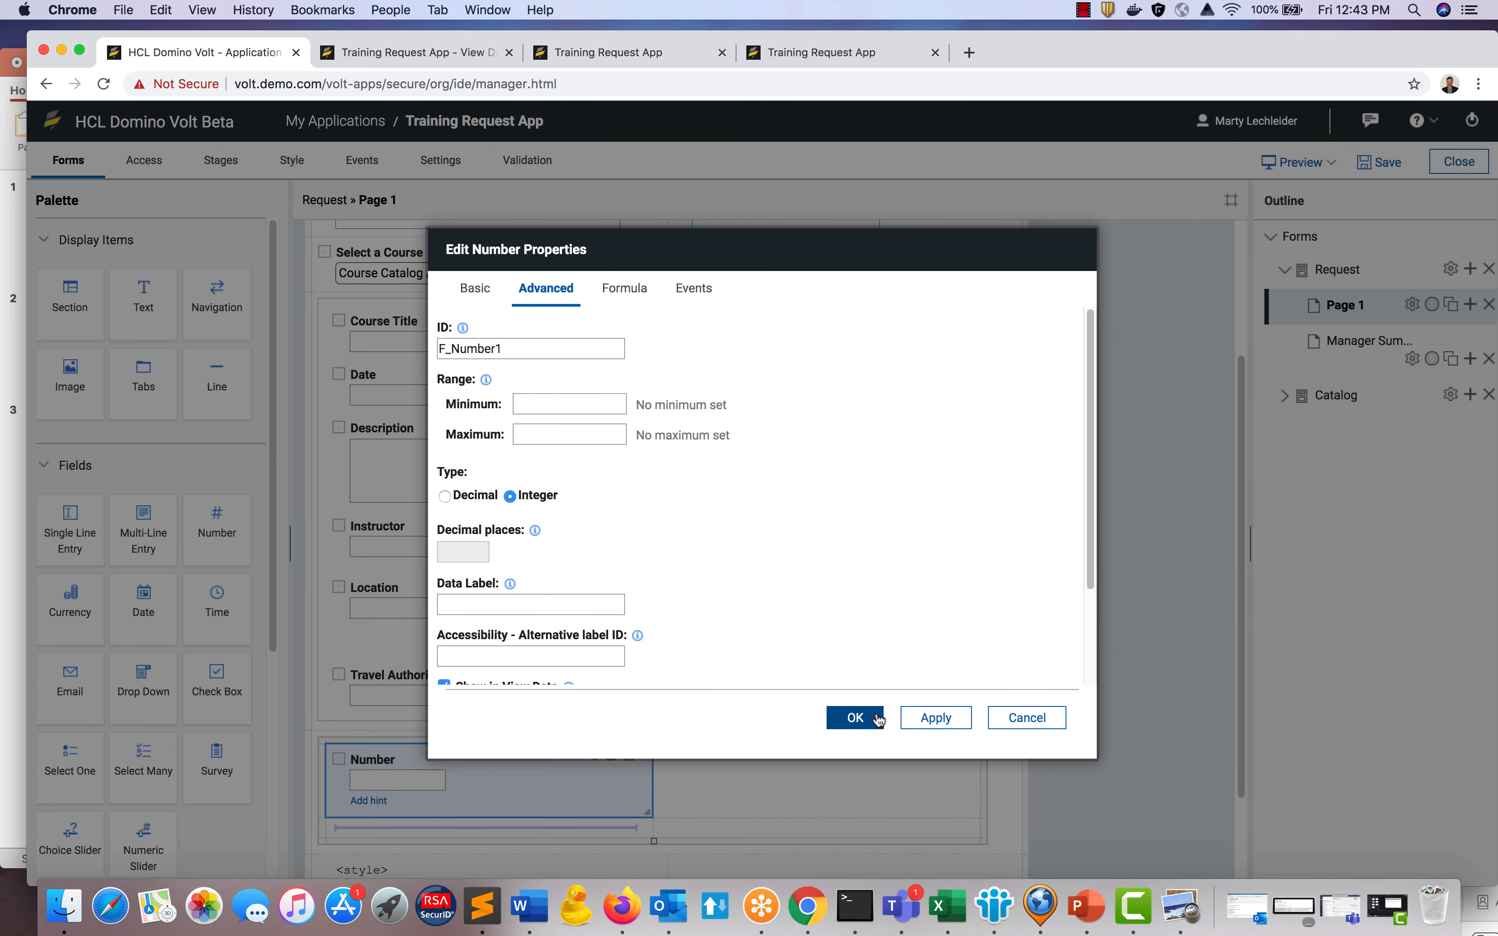
left_click(859, 717)
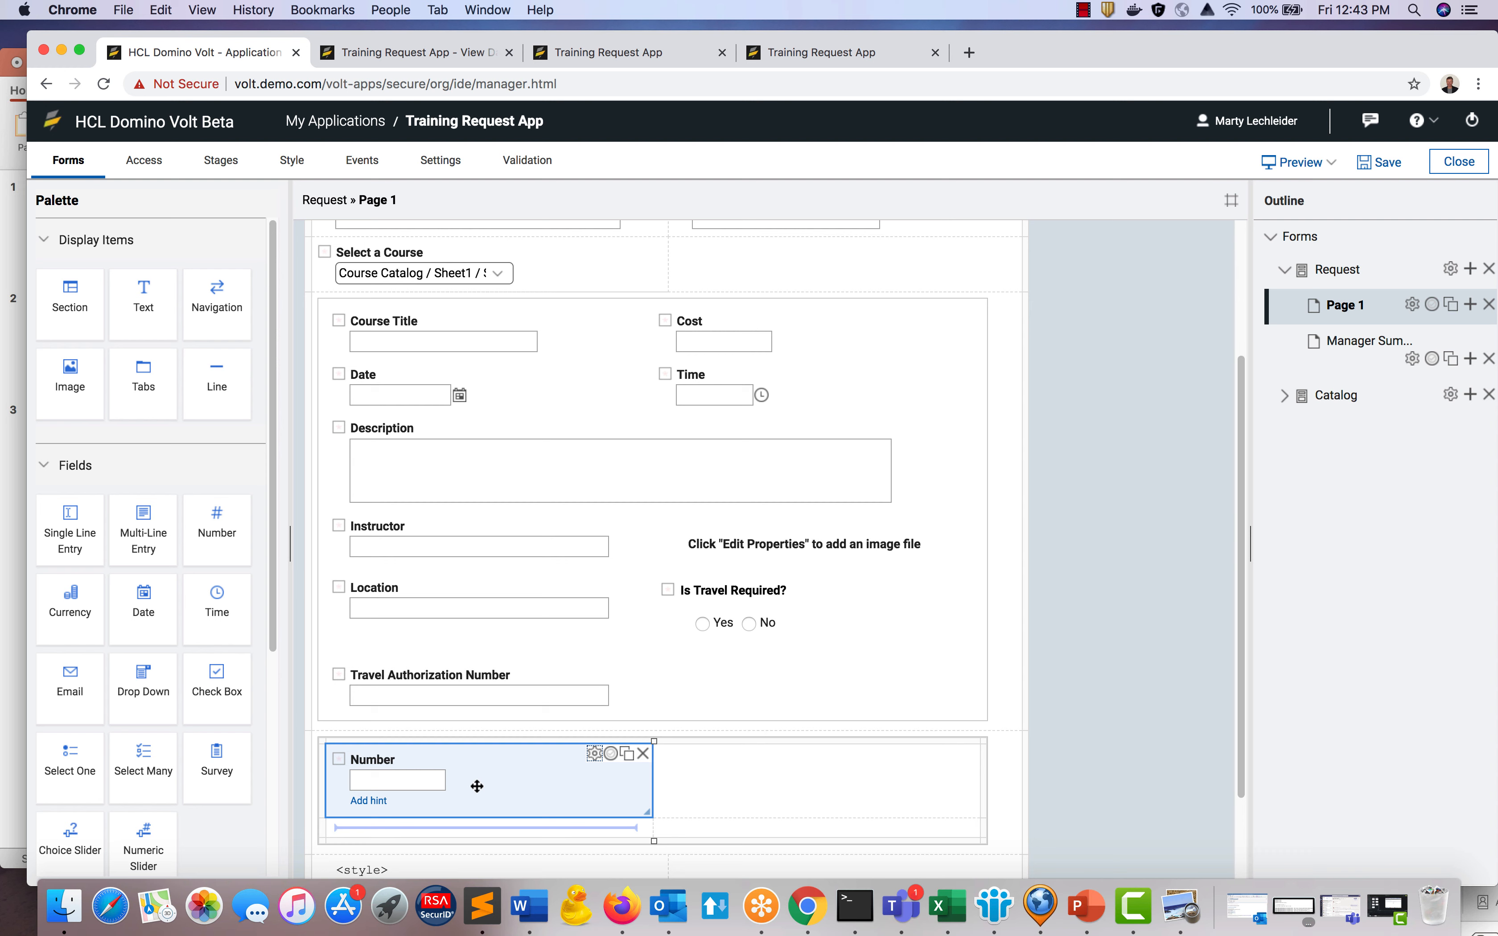
Label the field Capacity, then duplicate it and label the copy Seats Left.
left_click(379, 757)
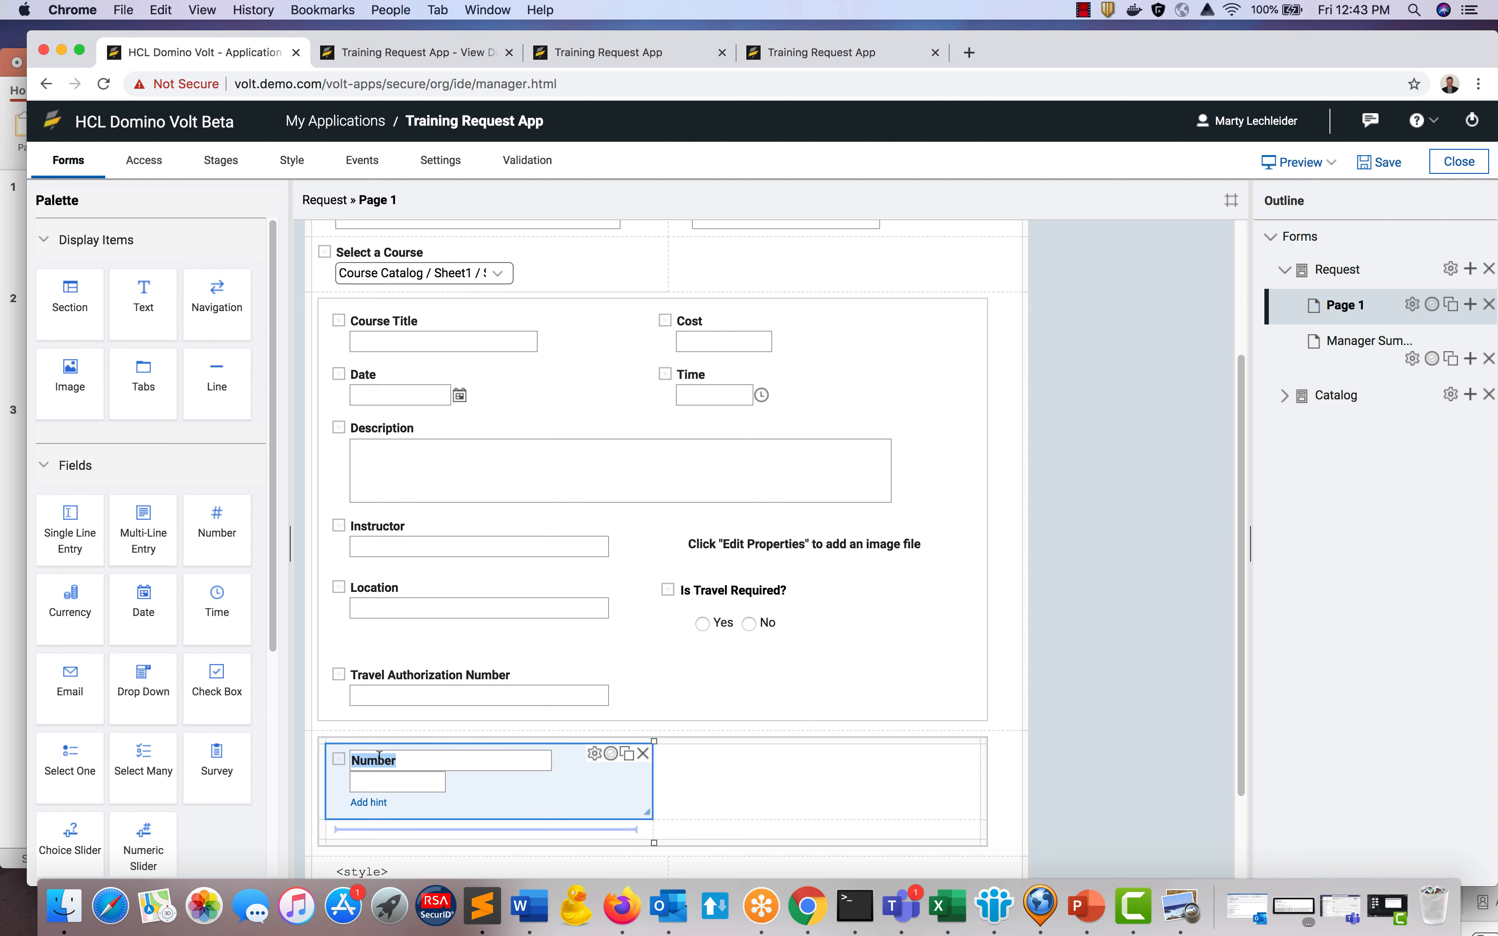
type("Capacituyy")
left_click(585, 776)
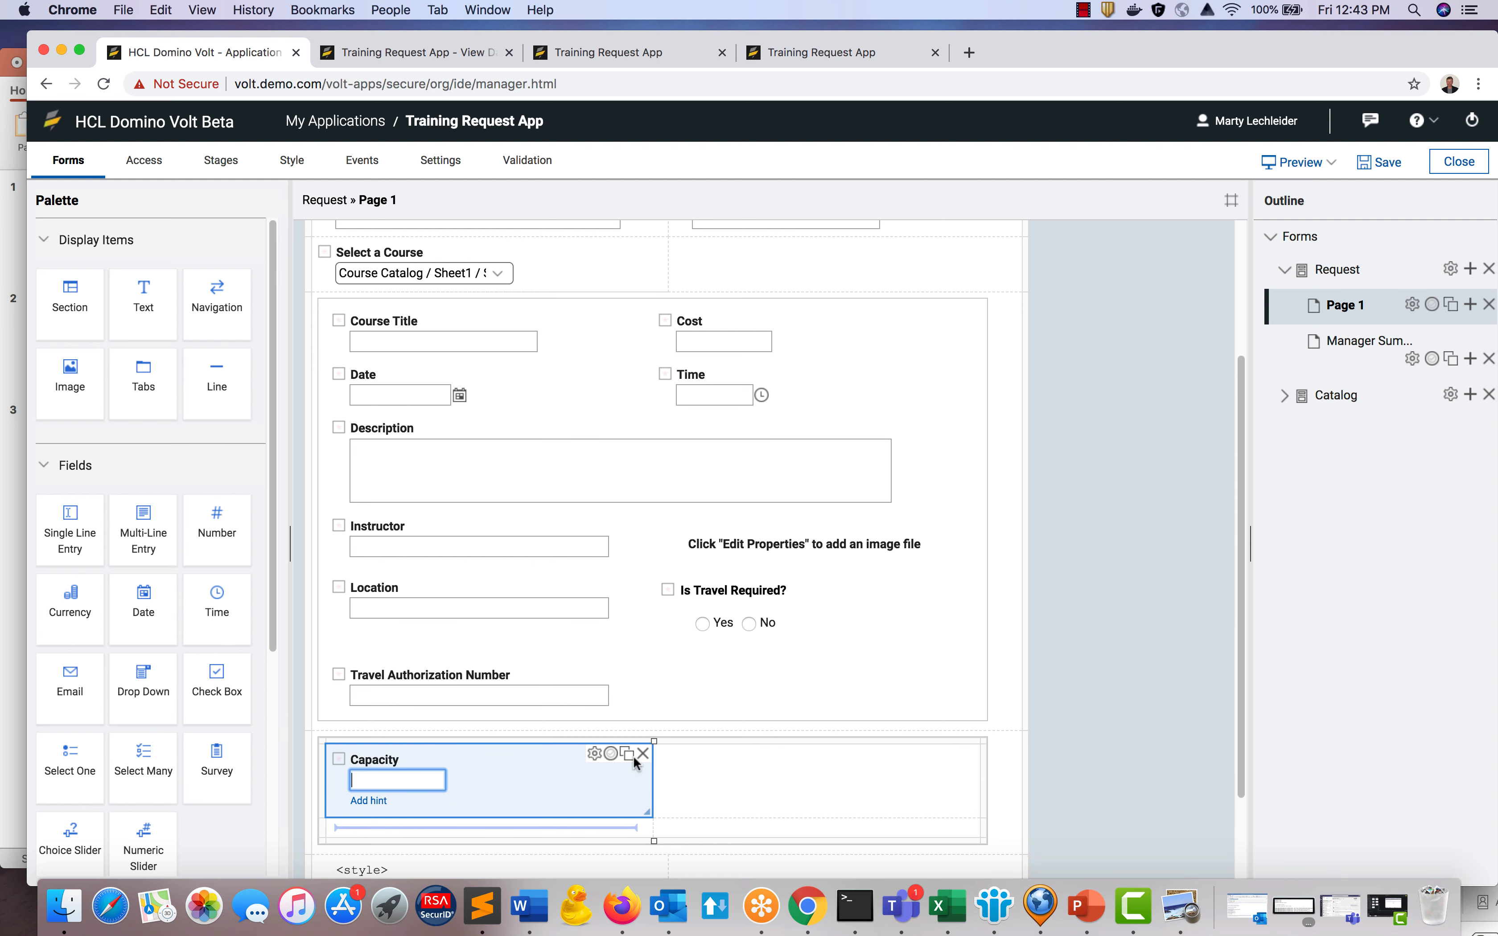
left_click(627, 756)
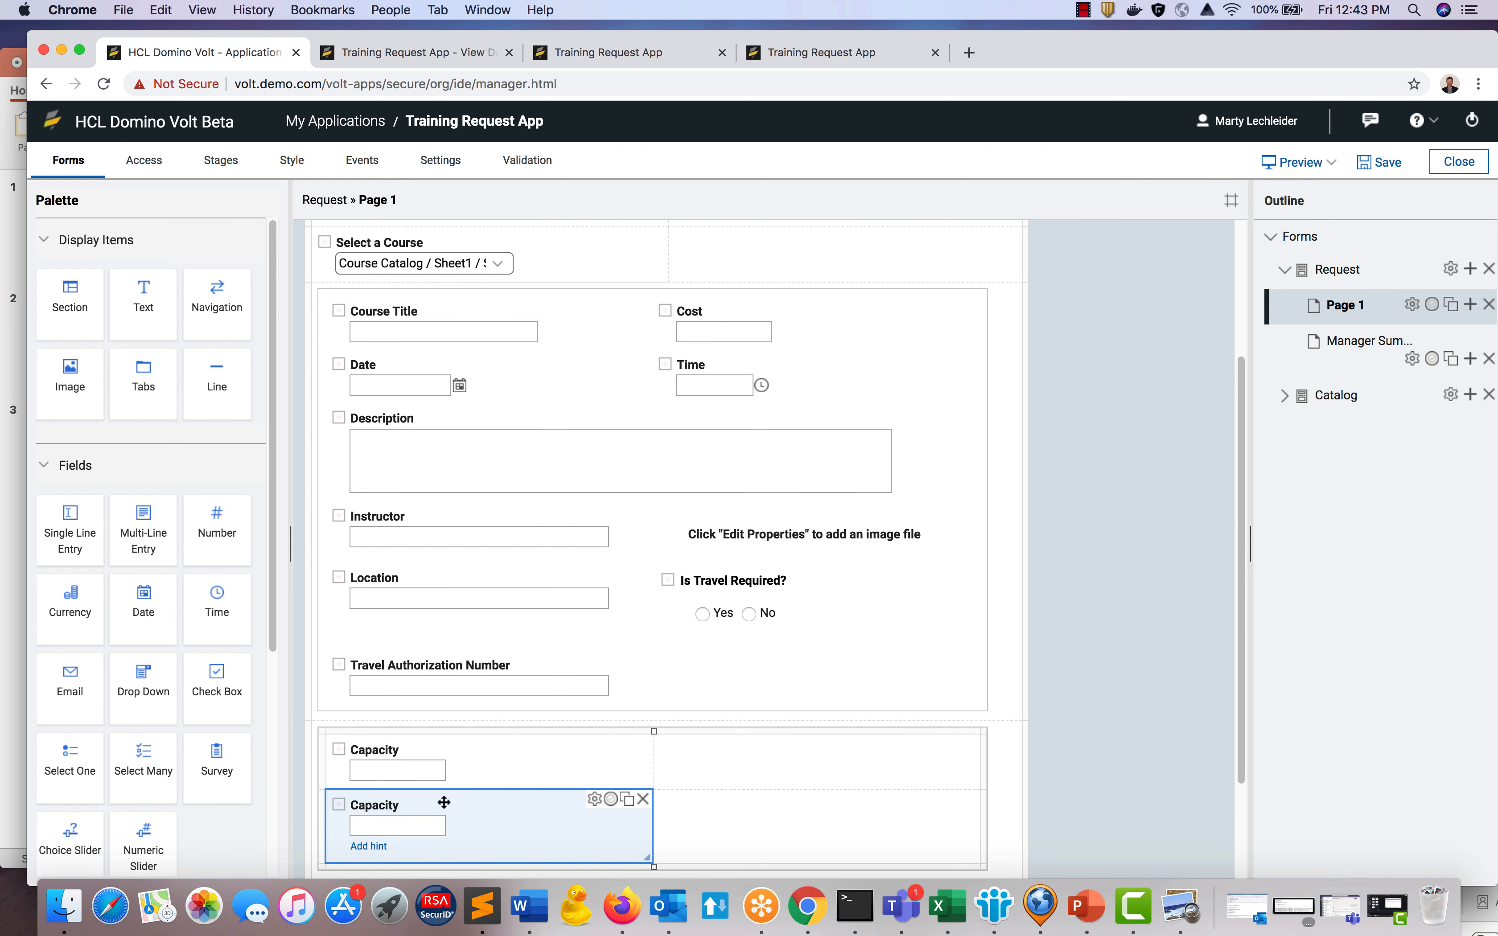
double_click(391, 802)
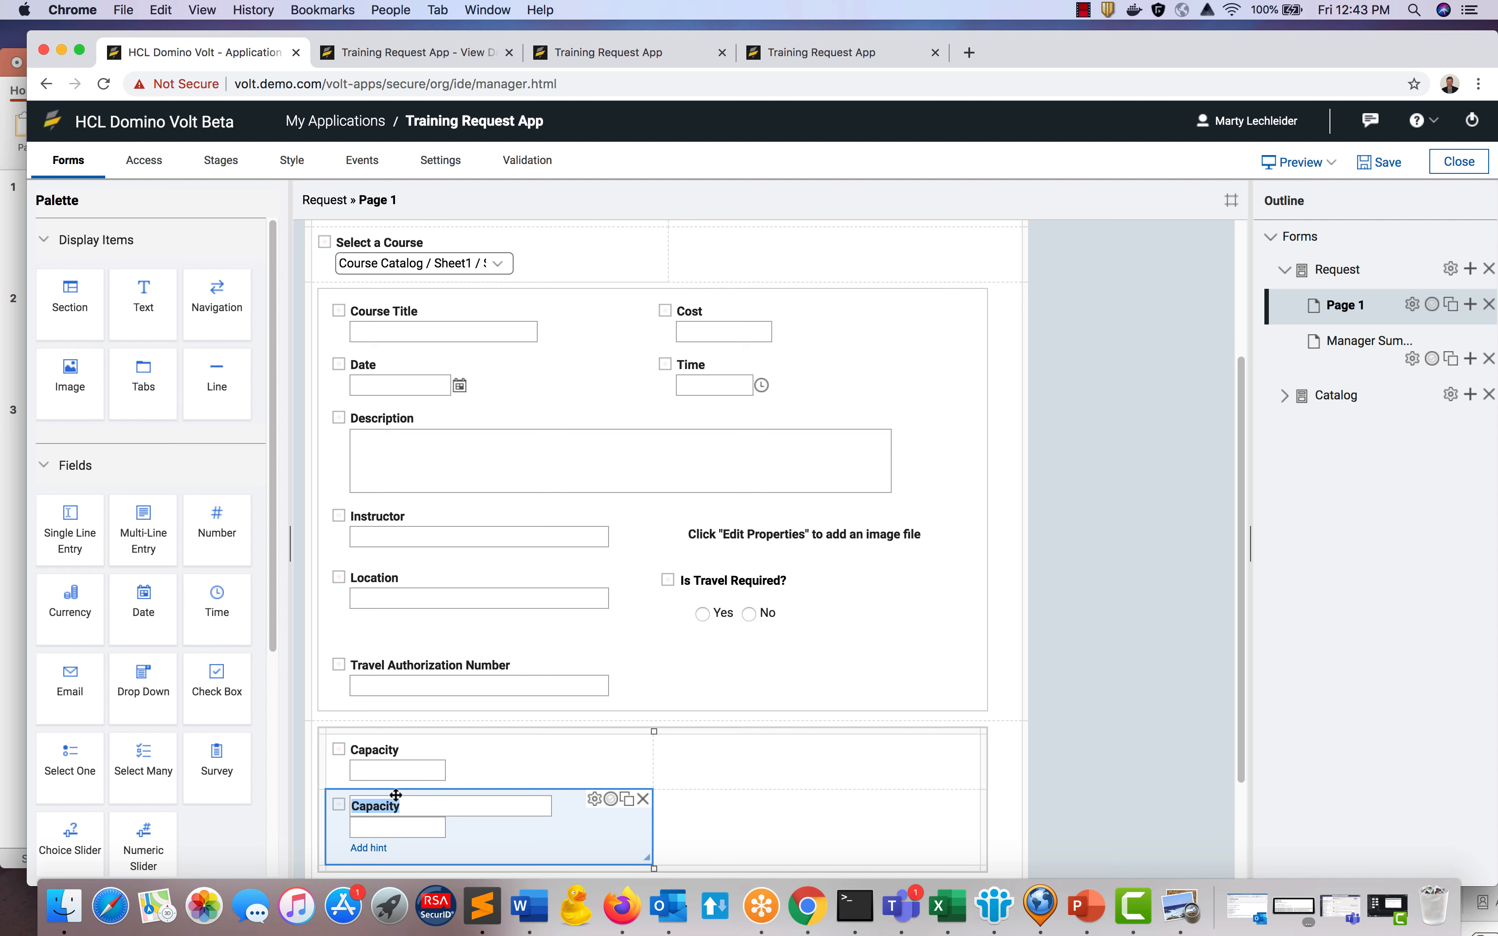
type("Seats")
type(" Lefyt")
type("t")
Move the copied field to the right column, label it Number Registered, and duplicate it.
left_click_drag(619, 802, 709, 715)
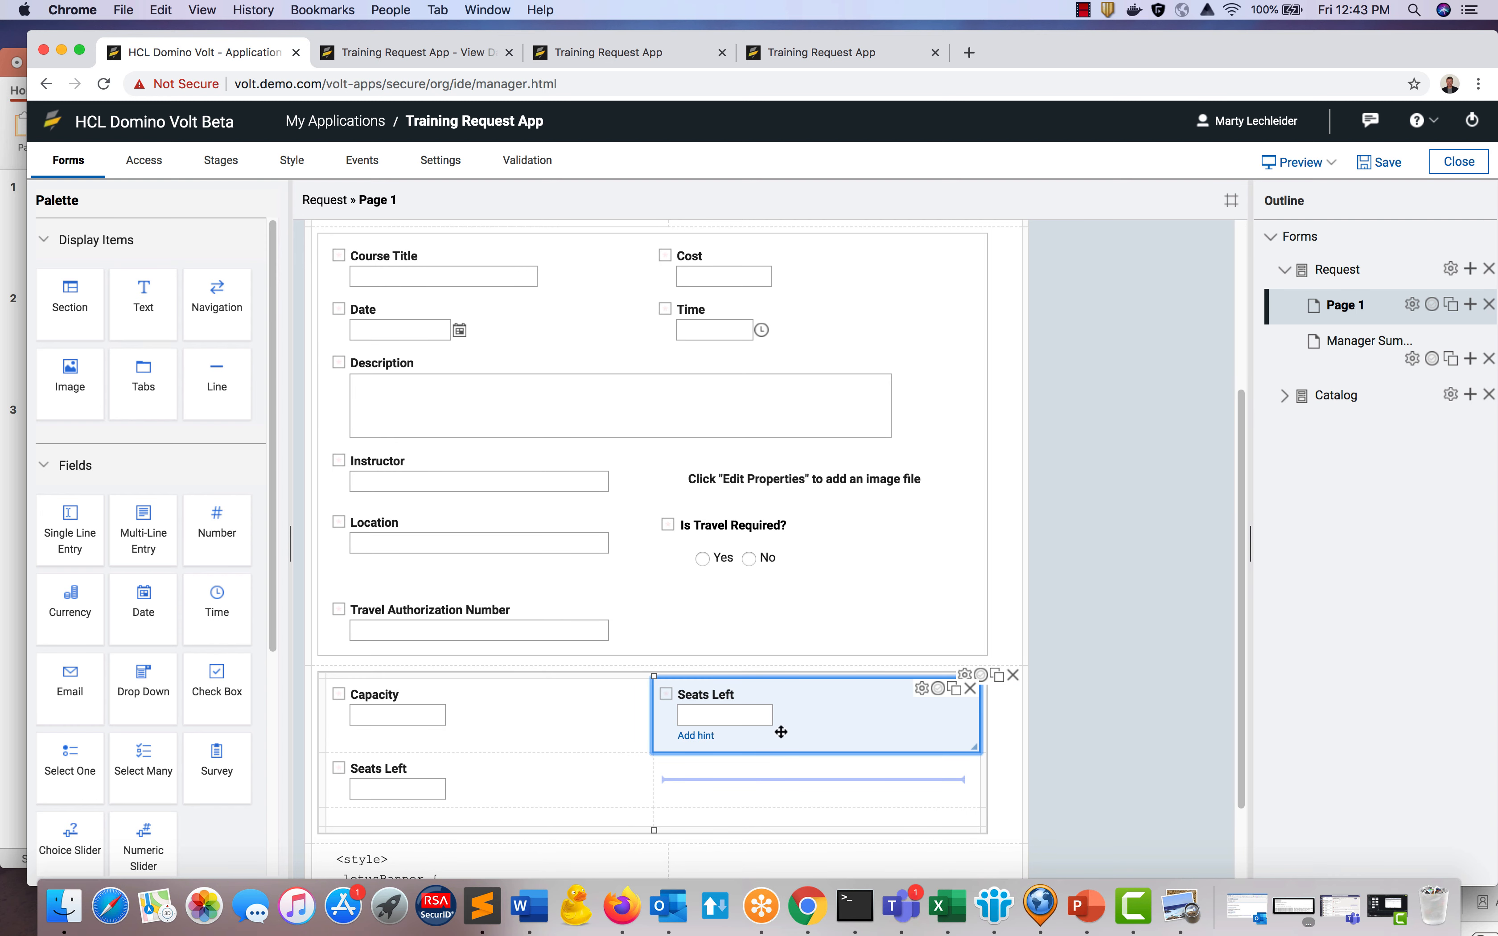
double_click(729, 695)
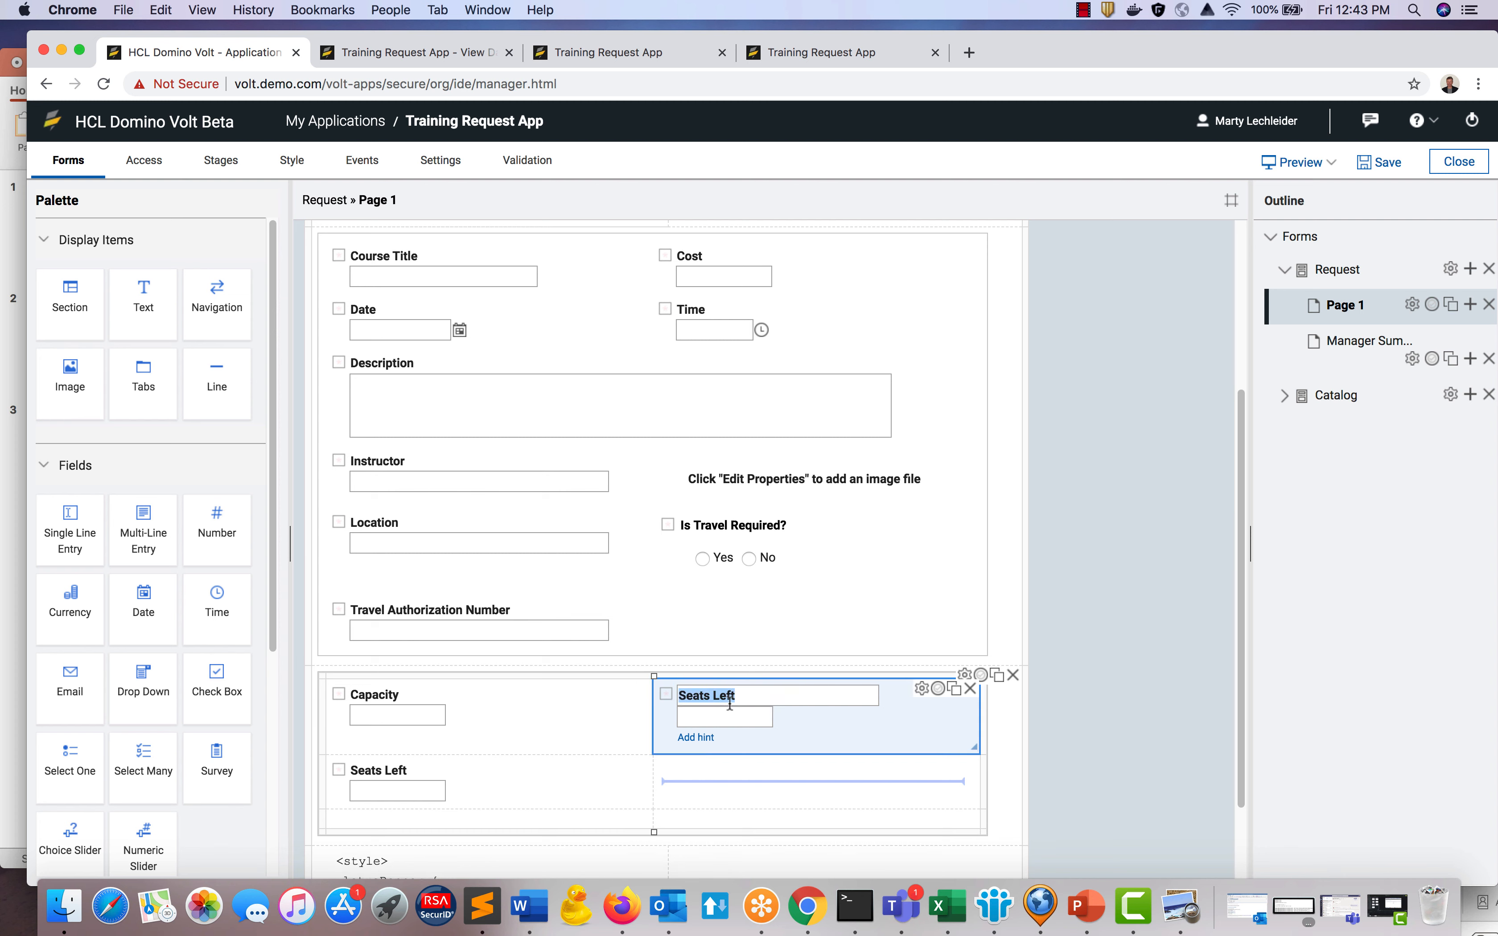
type("Number Registered")
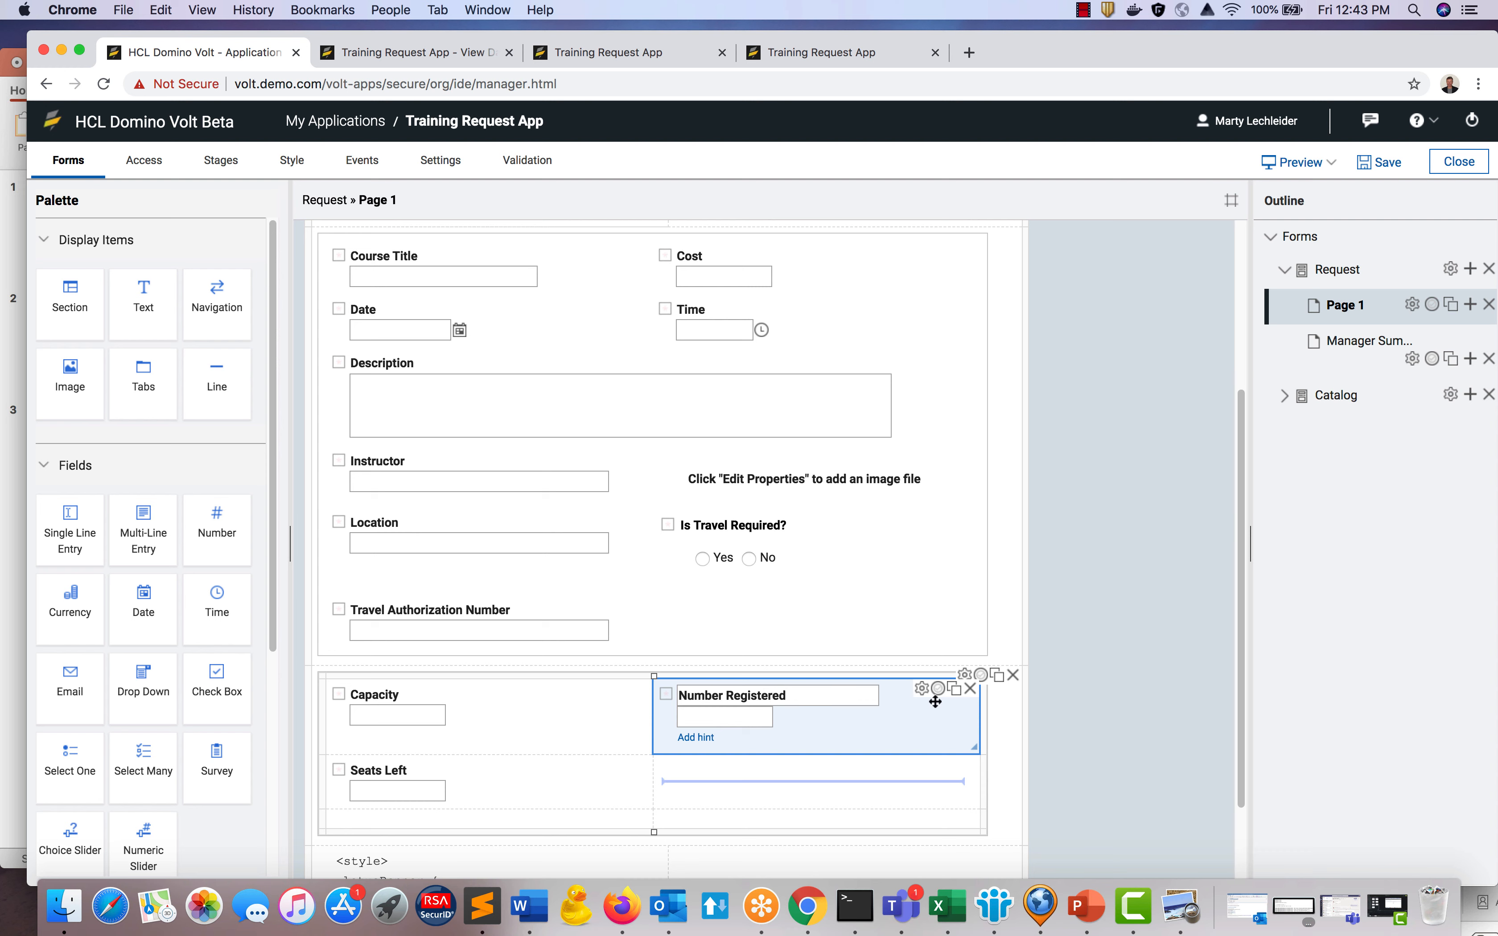
left_click(954, 688)
Relabel the lower copy 'Update Registered' and delete the table's empty last row.
double_click(723, 751)
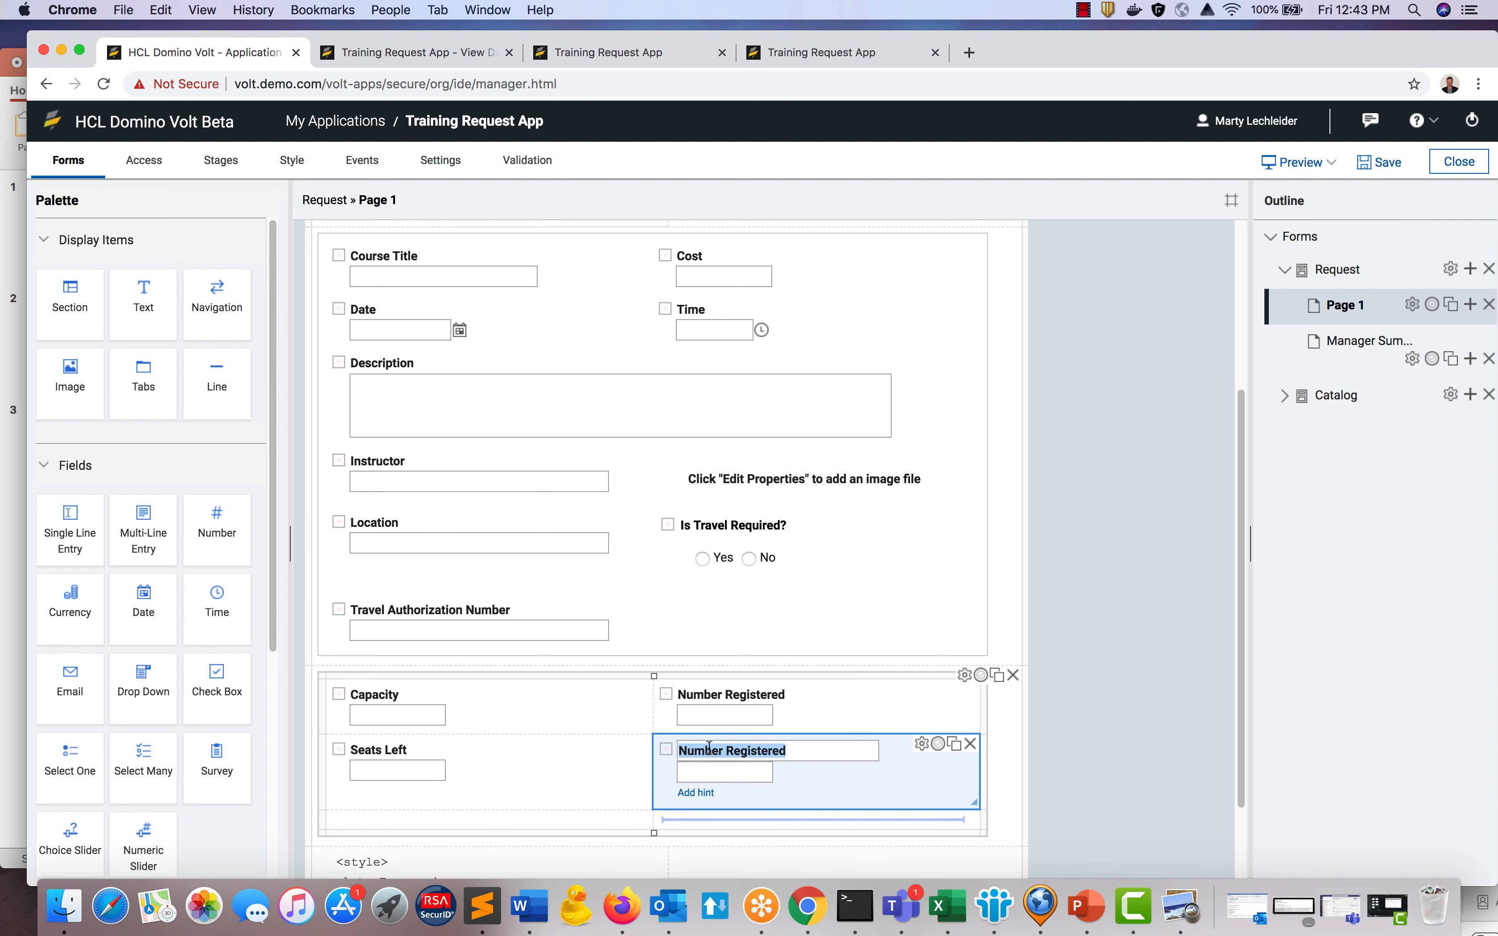
left_click(723, 750)
left_click_drag(723, 750, 666, 748)
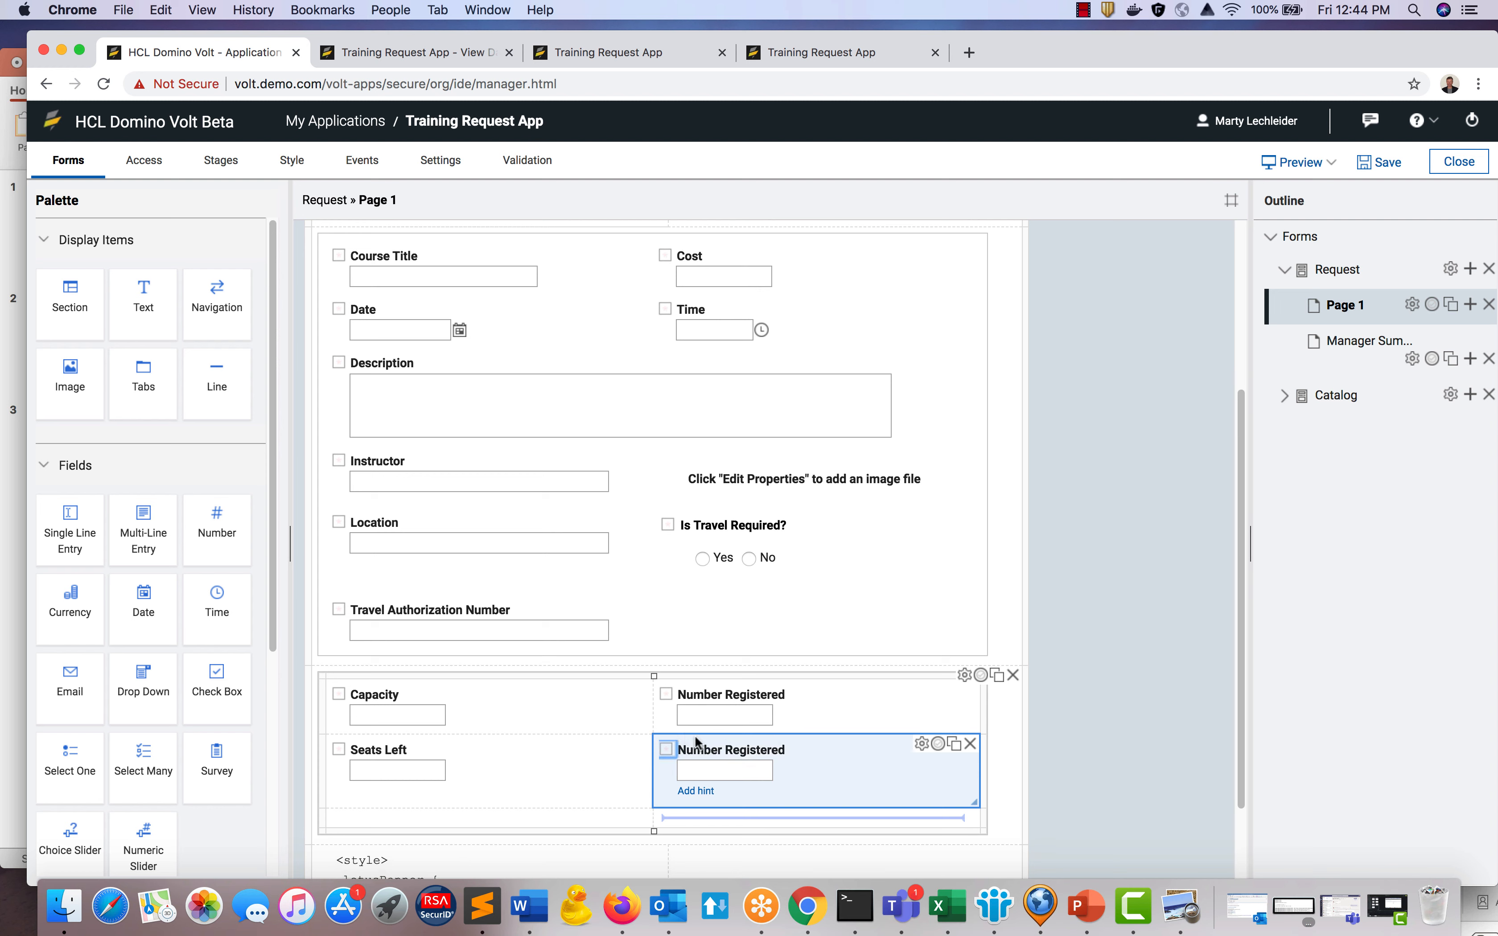
double_click(711, 751)
left_click(713, 752)
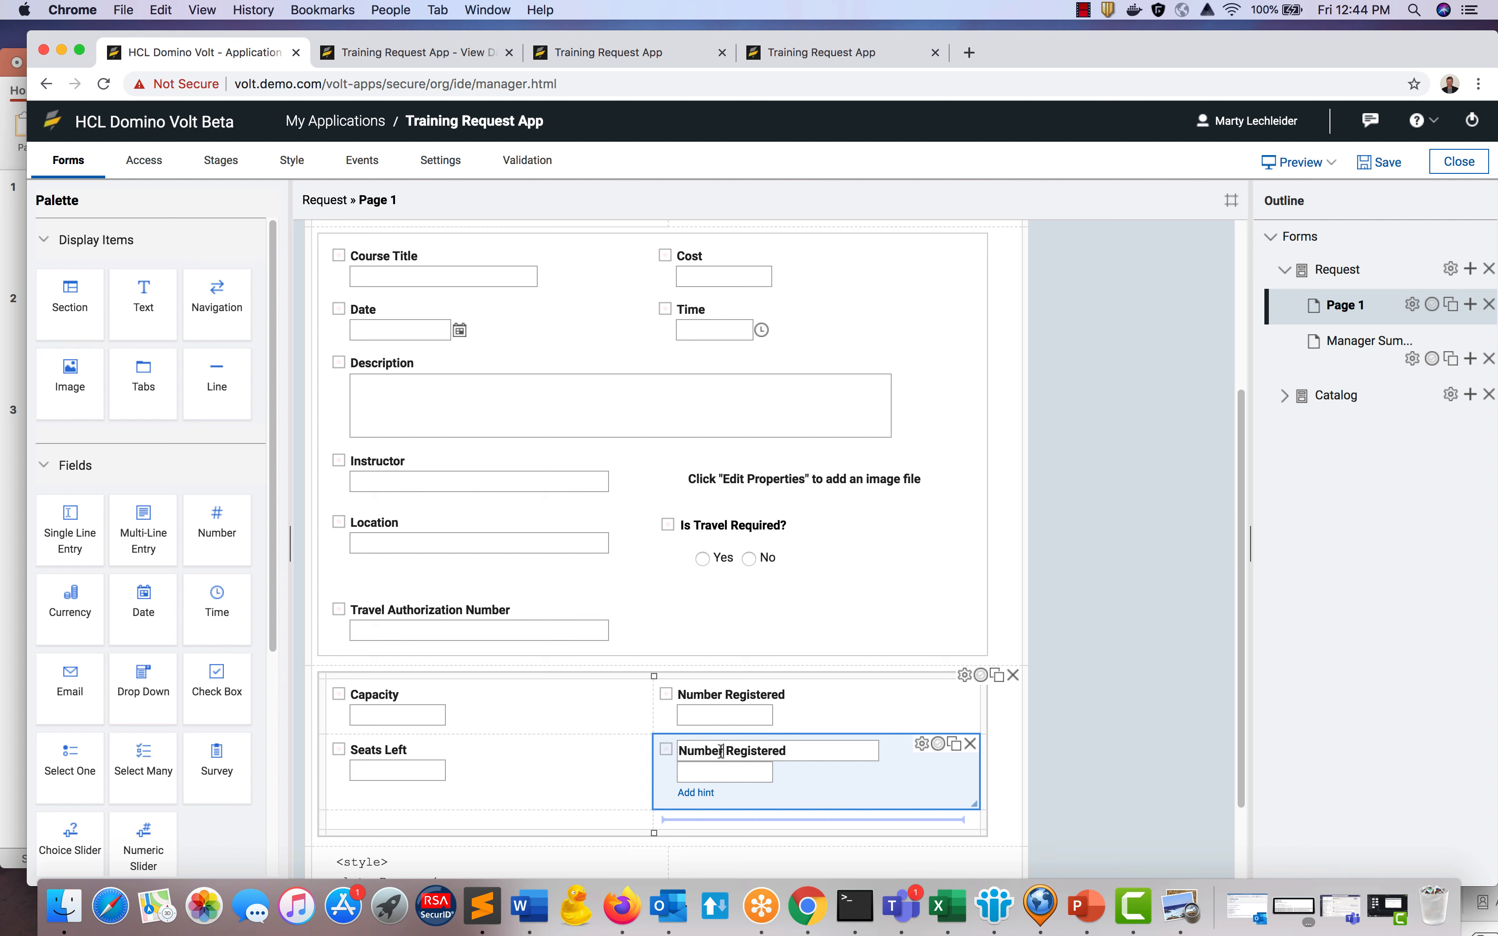
left_click_drag(723, 750, 682, 752)
type("Update")
left_click(569, 759)
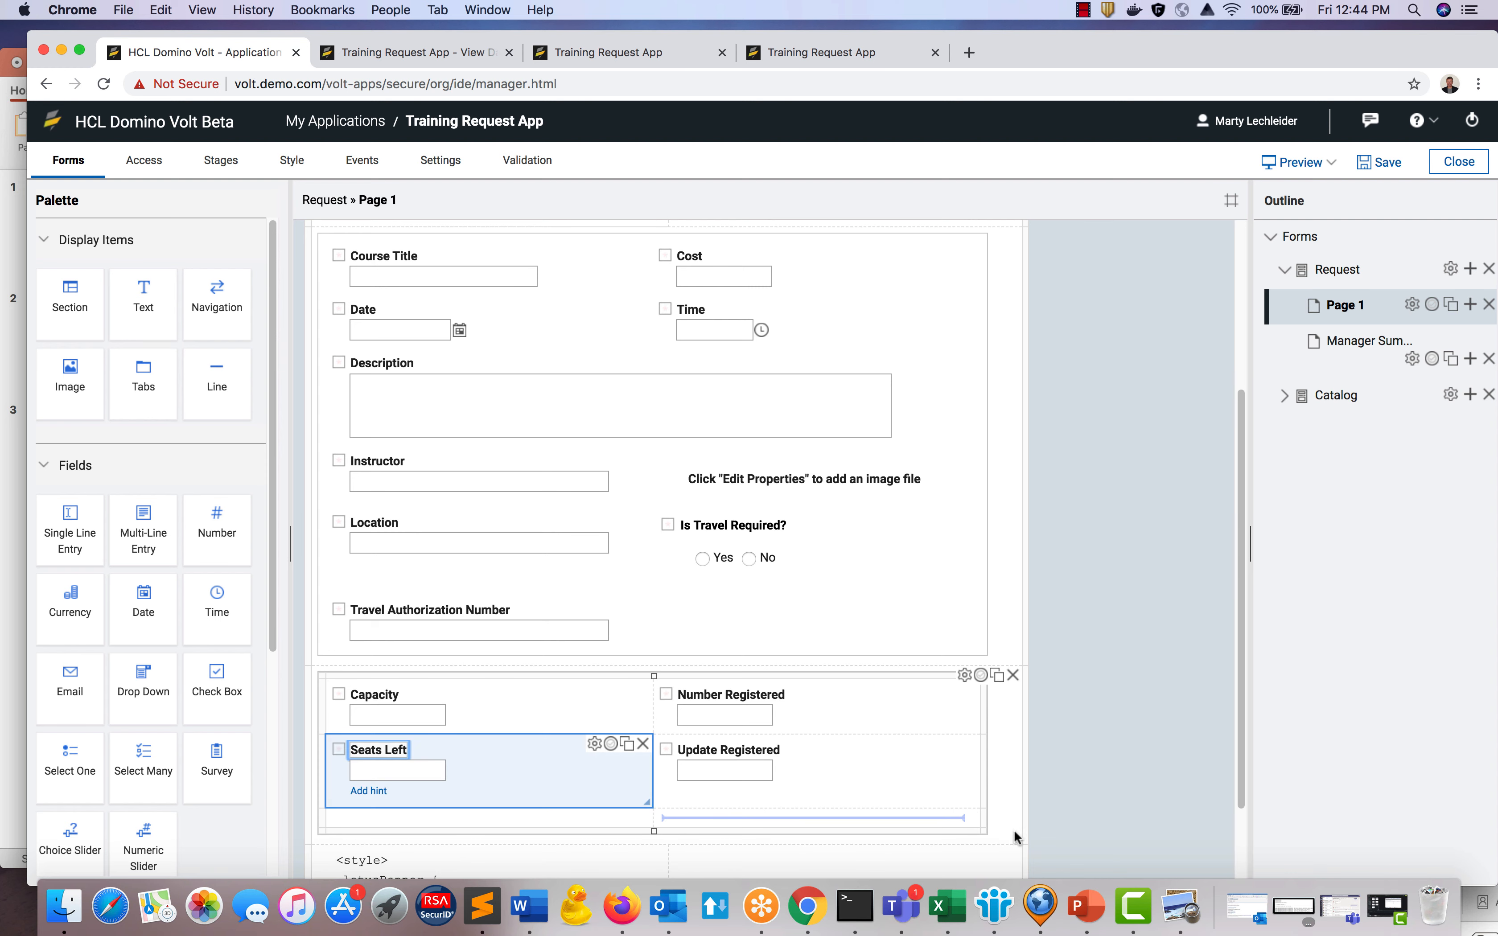
left_click(984, 825)
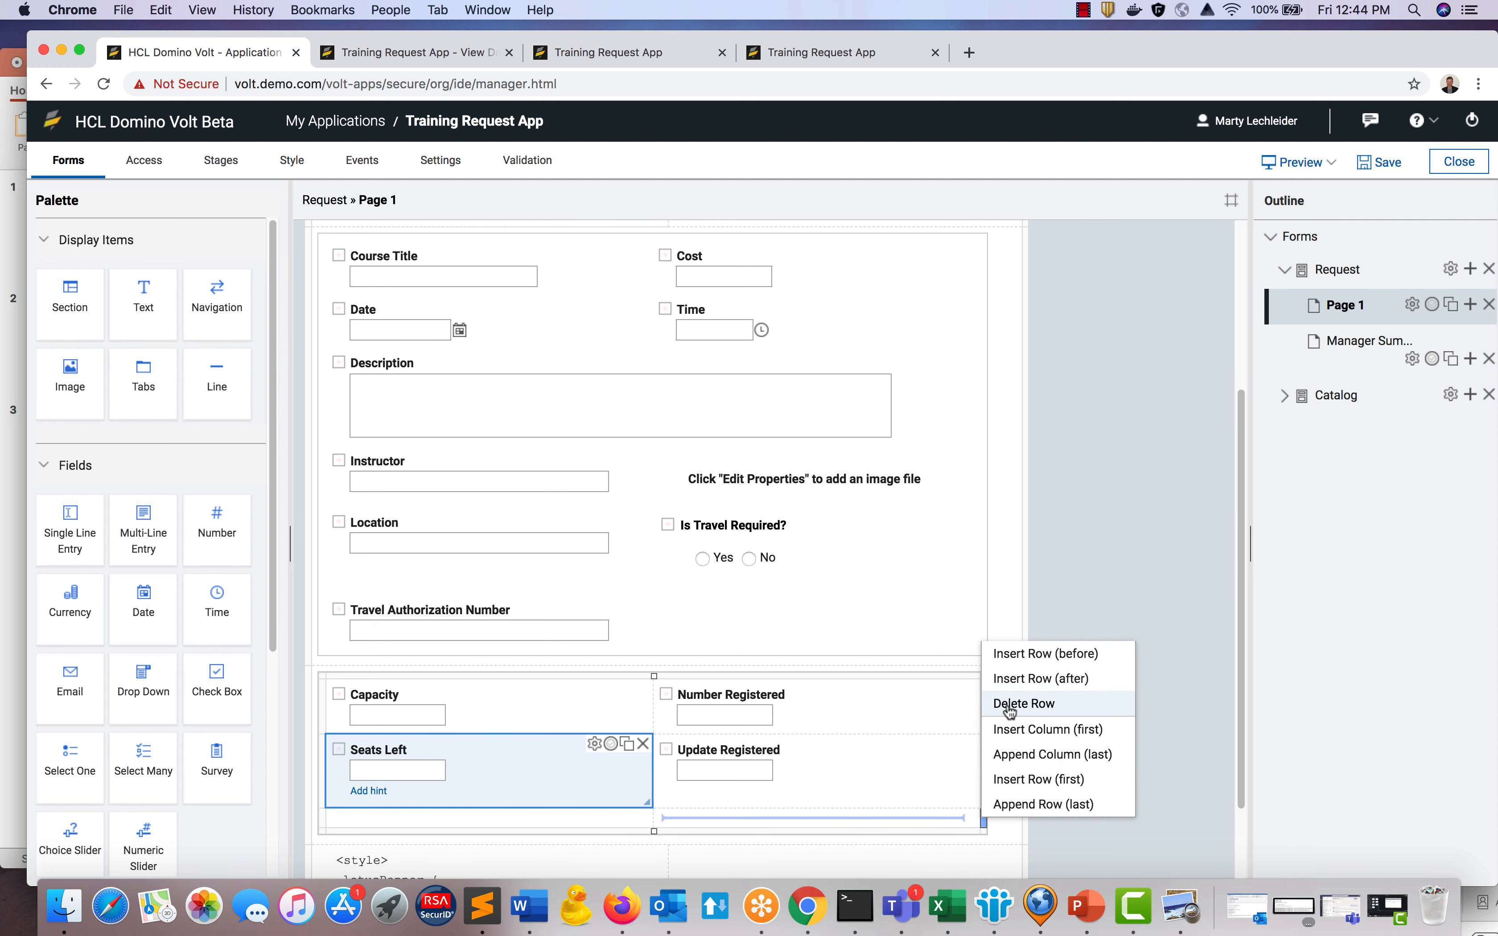
left_click(1023, 703)
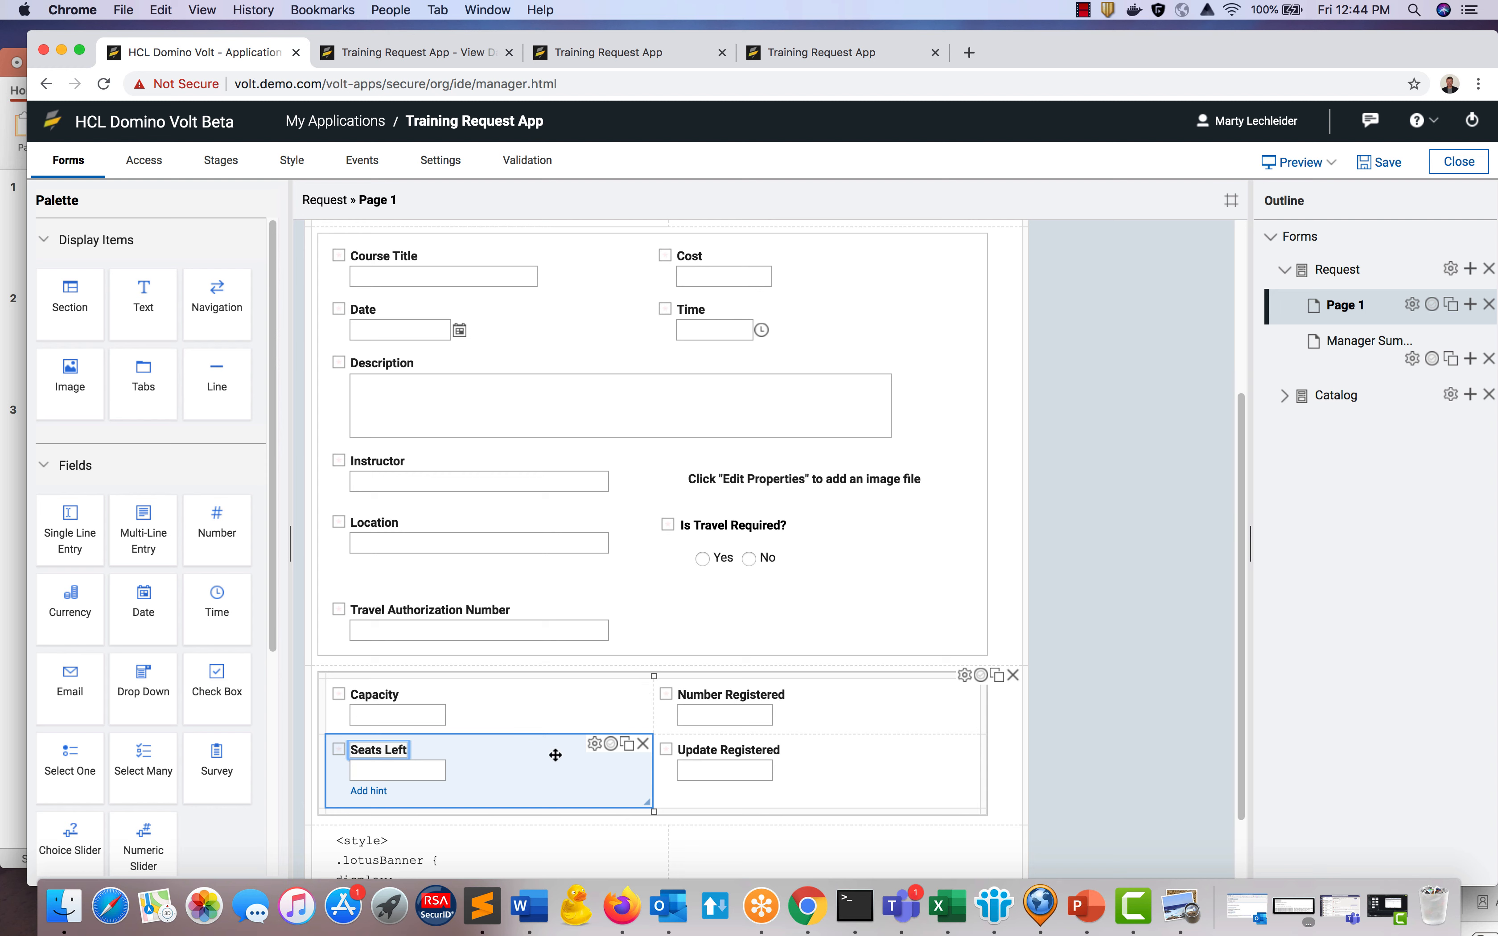
Give Seats Left a Minus formula with Input 1 Capacity and Input 2 Number Registered.
left_click(596, 746)
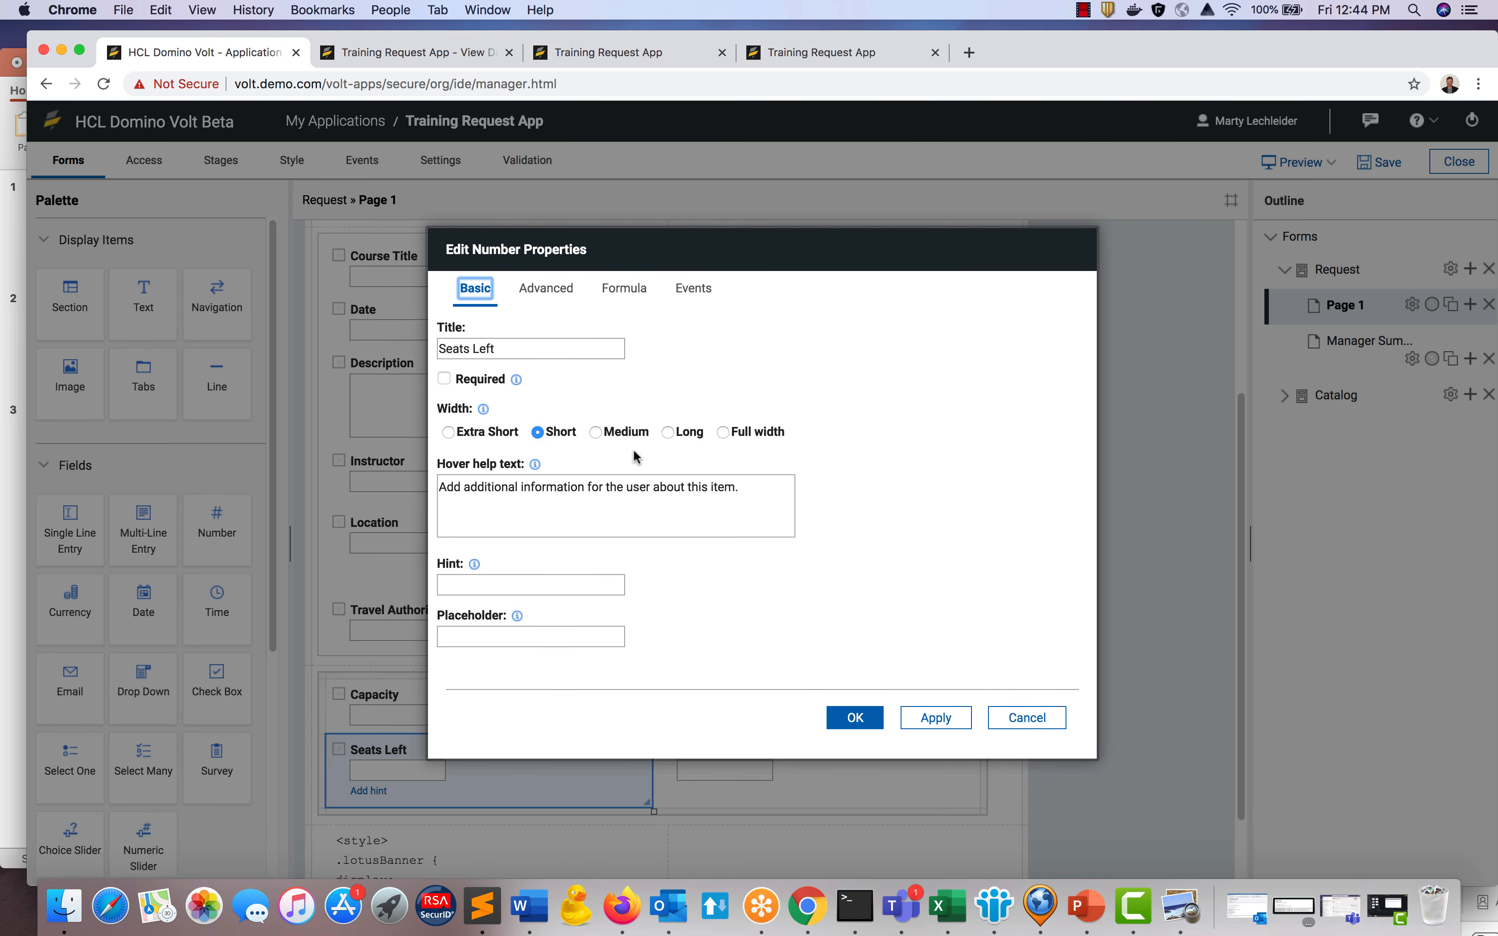
left_click(621, 290)
left_click(580, 370)
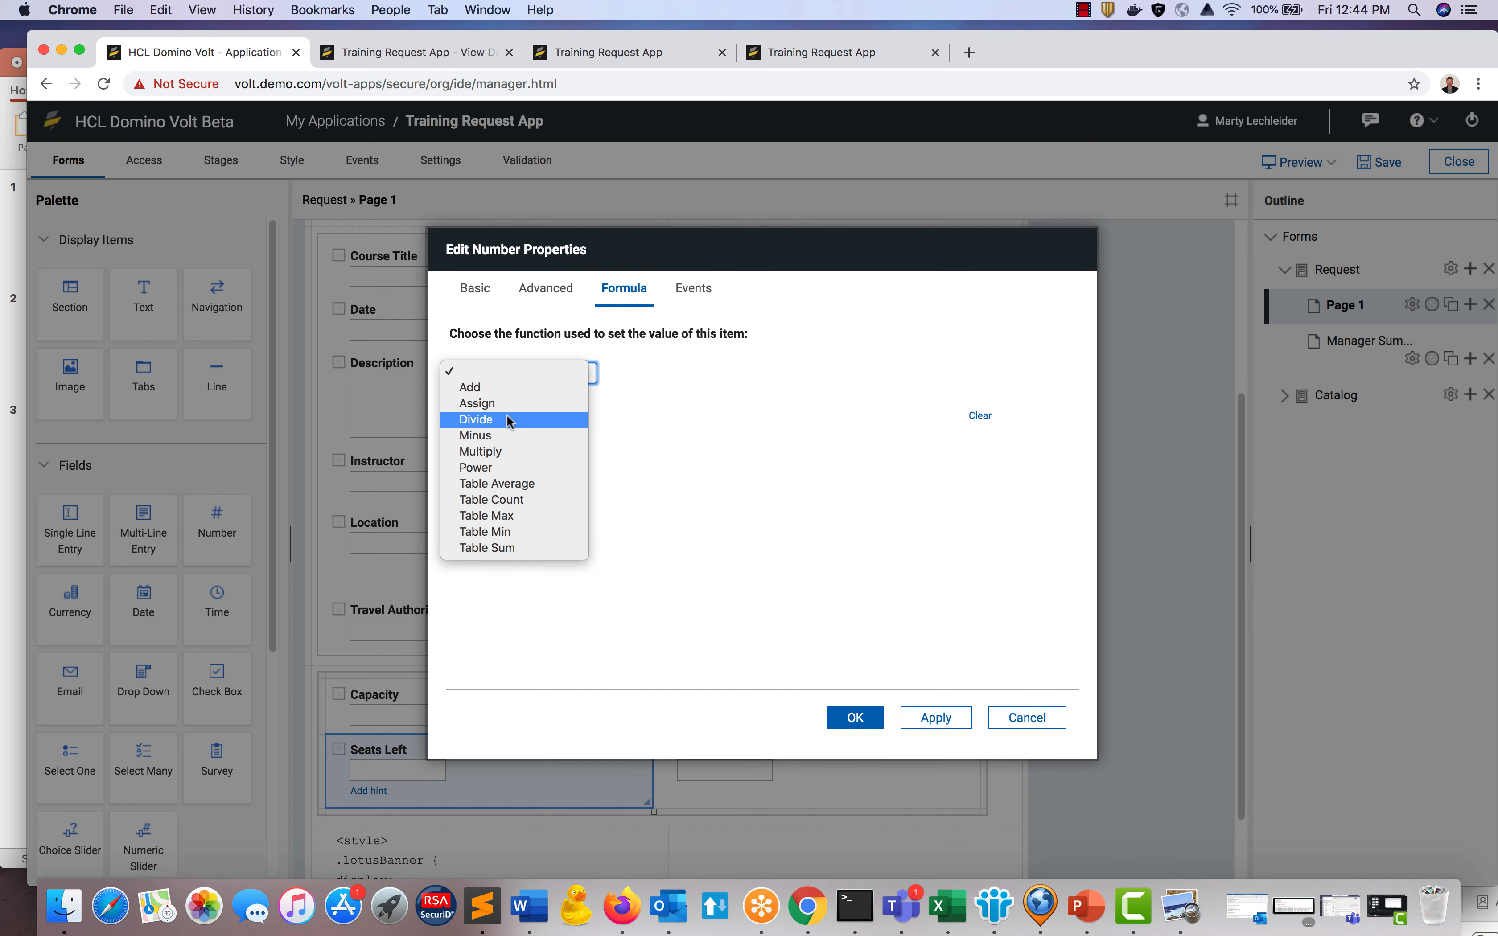
left_click(493, 435)
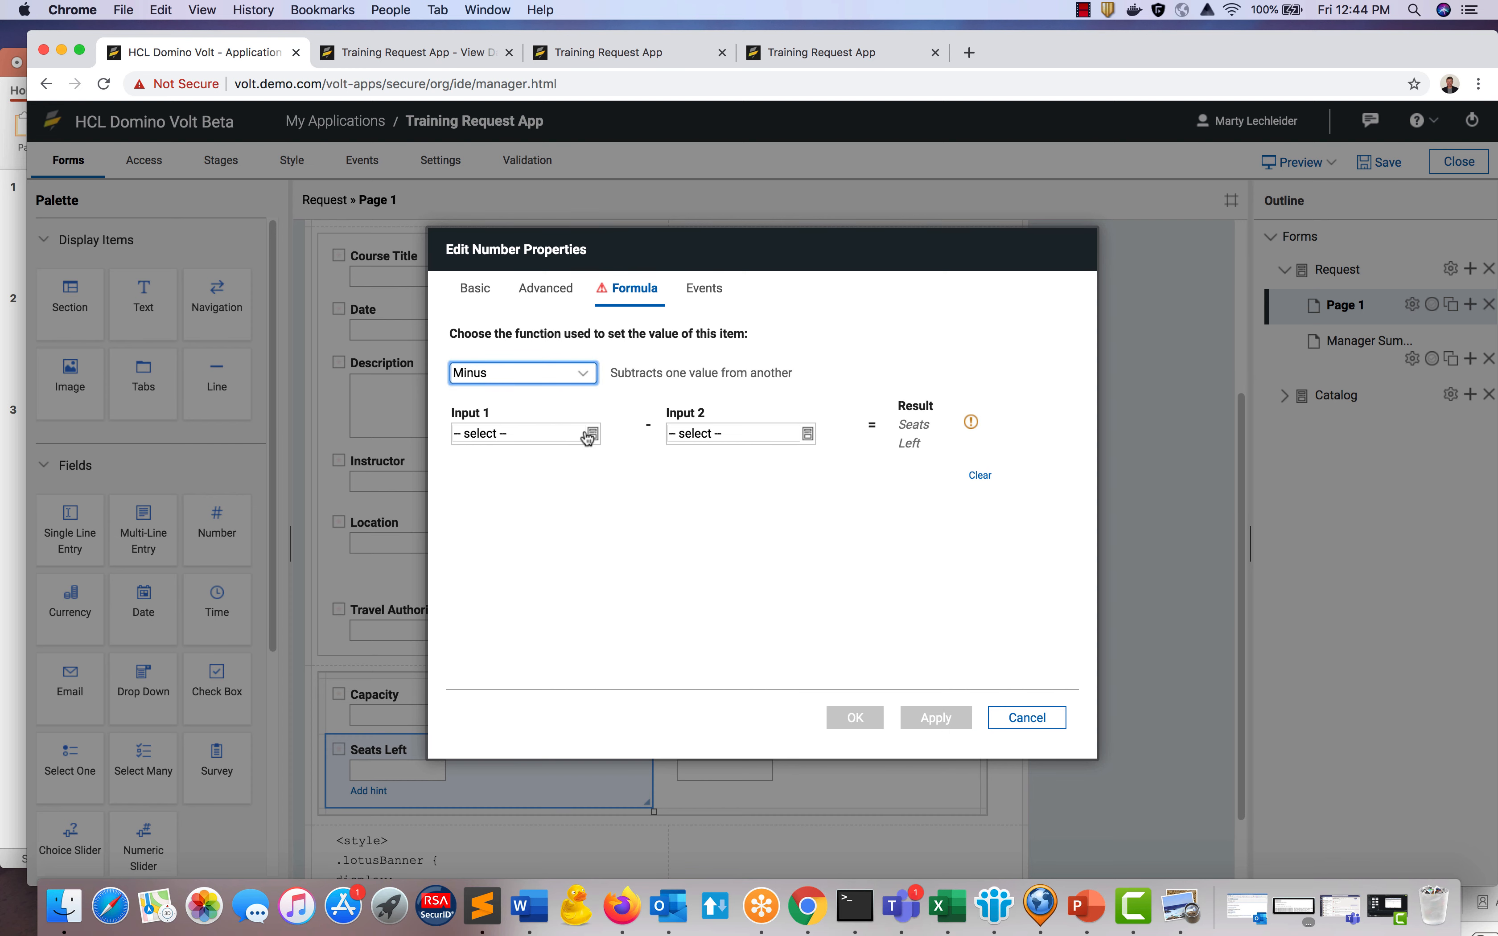
left_click(591, 434)
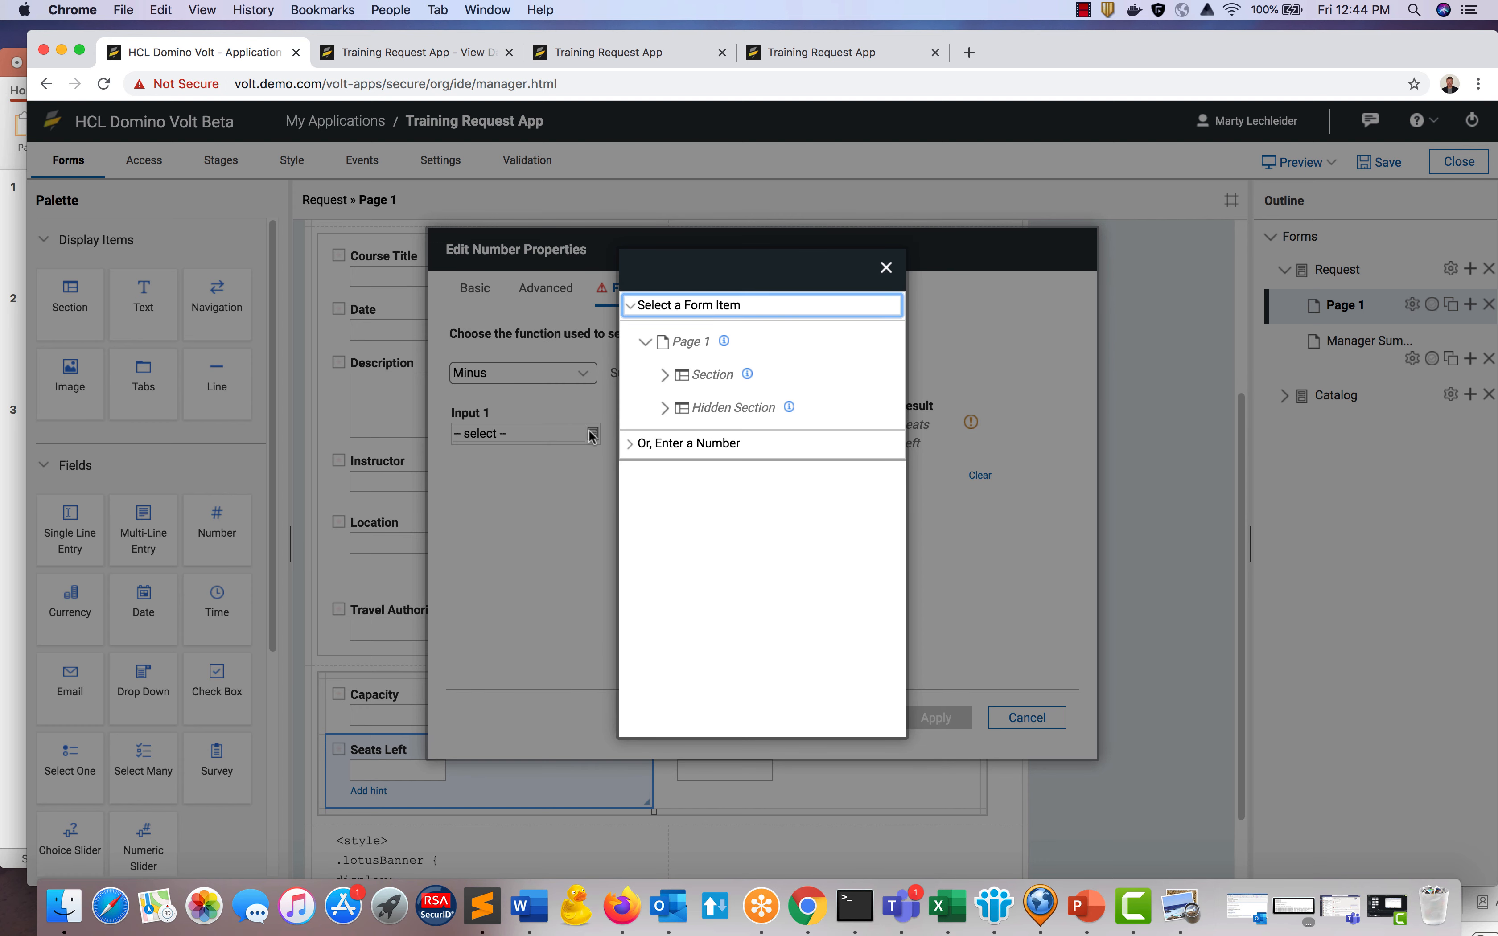
left_click(663, 411)
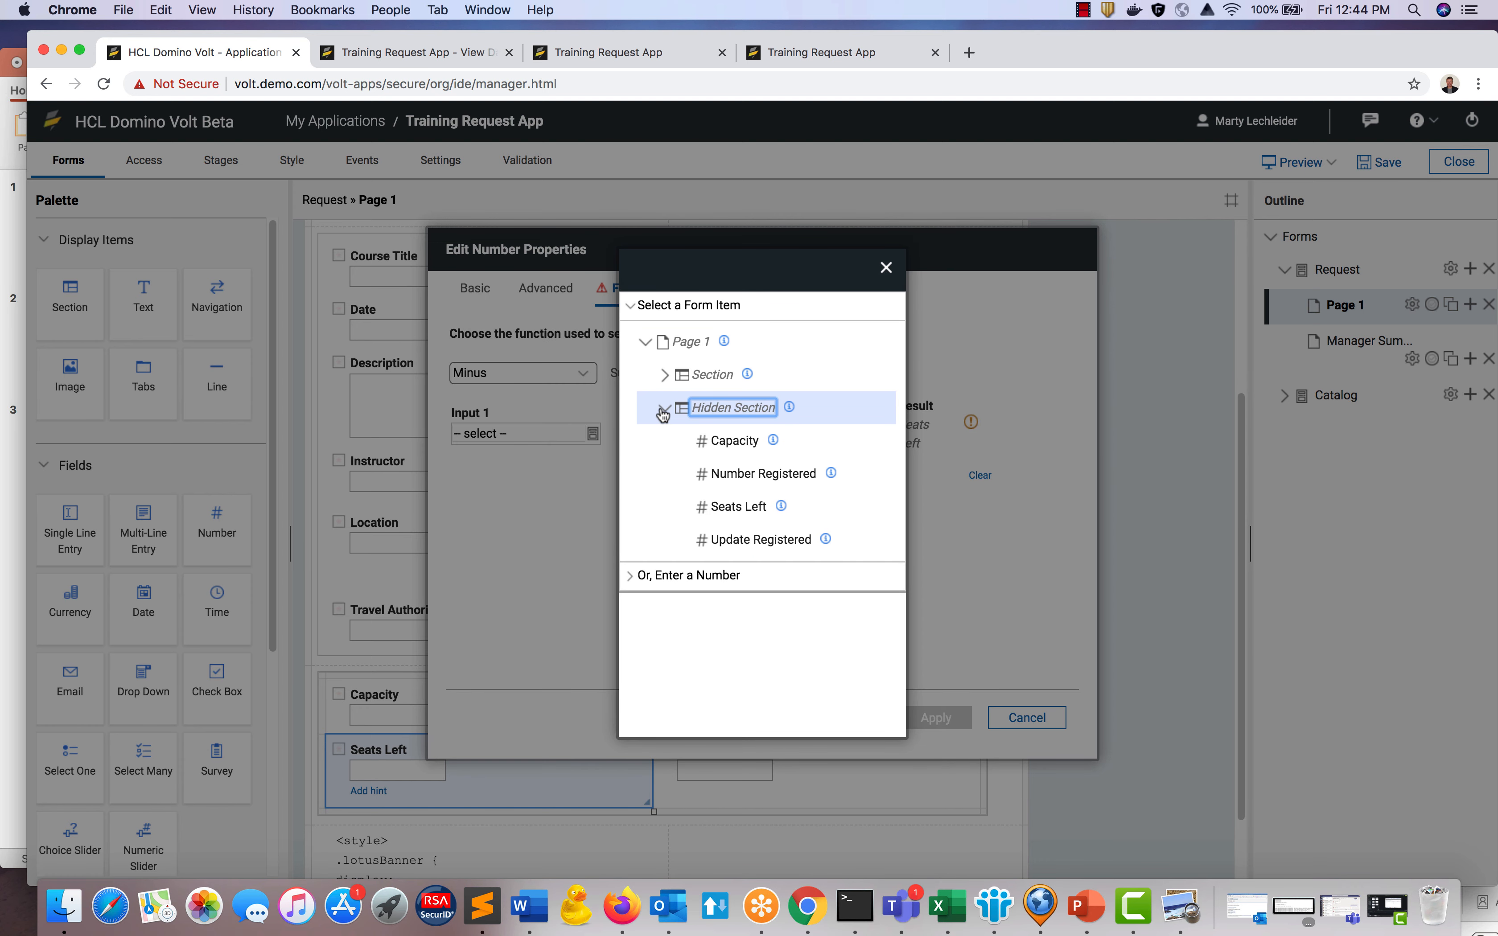
left_click(720, 439)
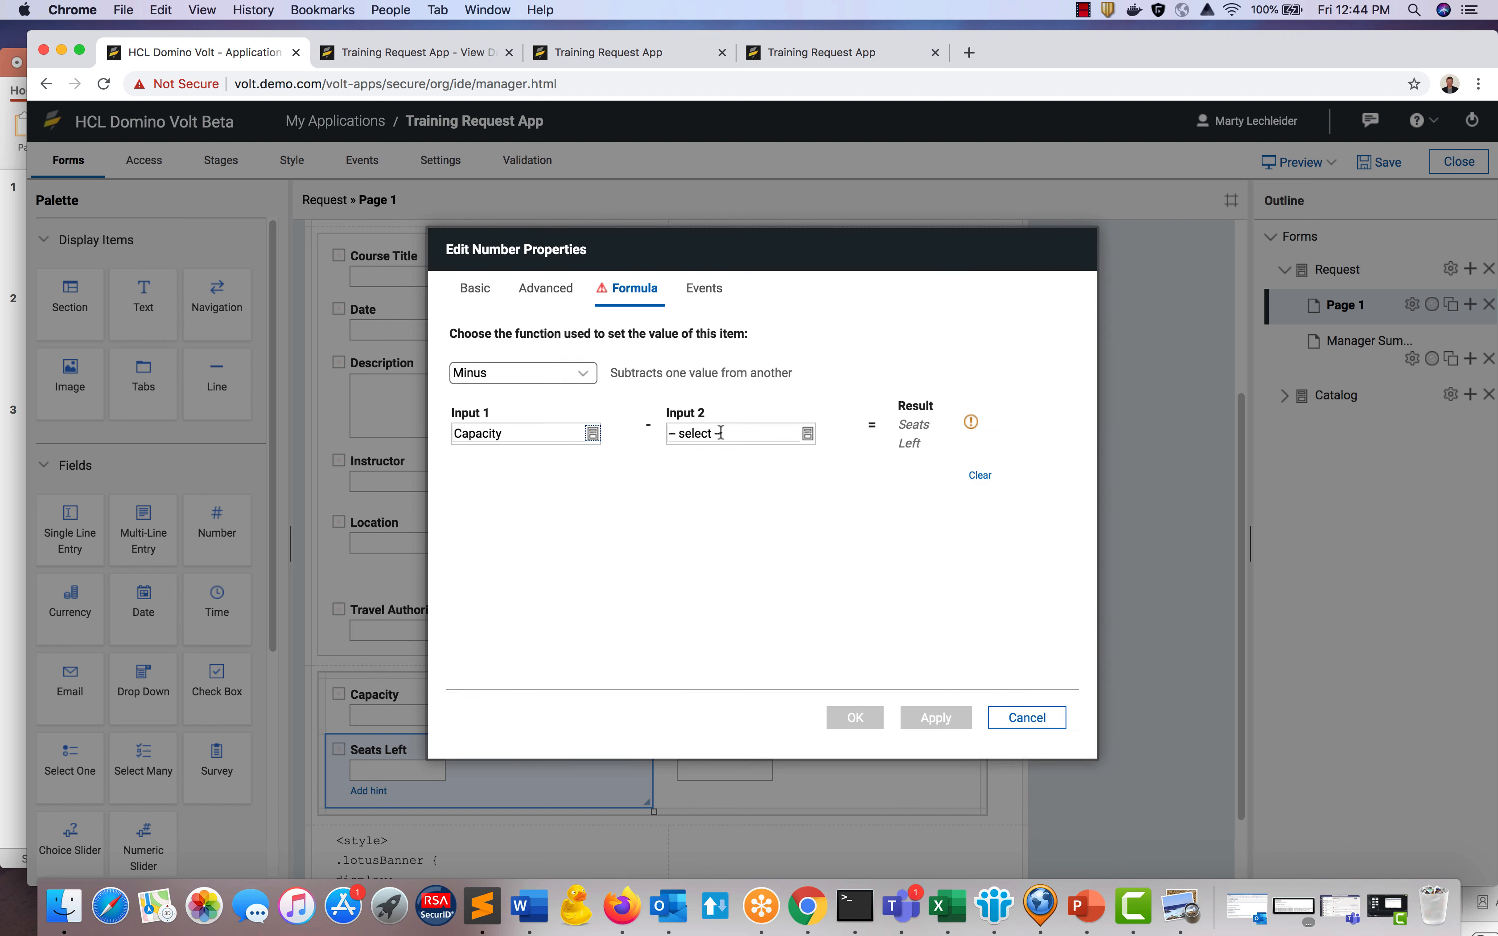
left_click(807, 434)
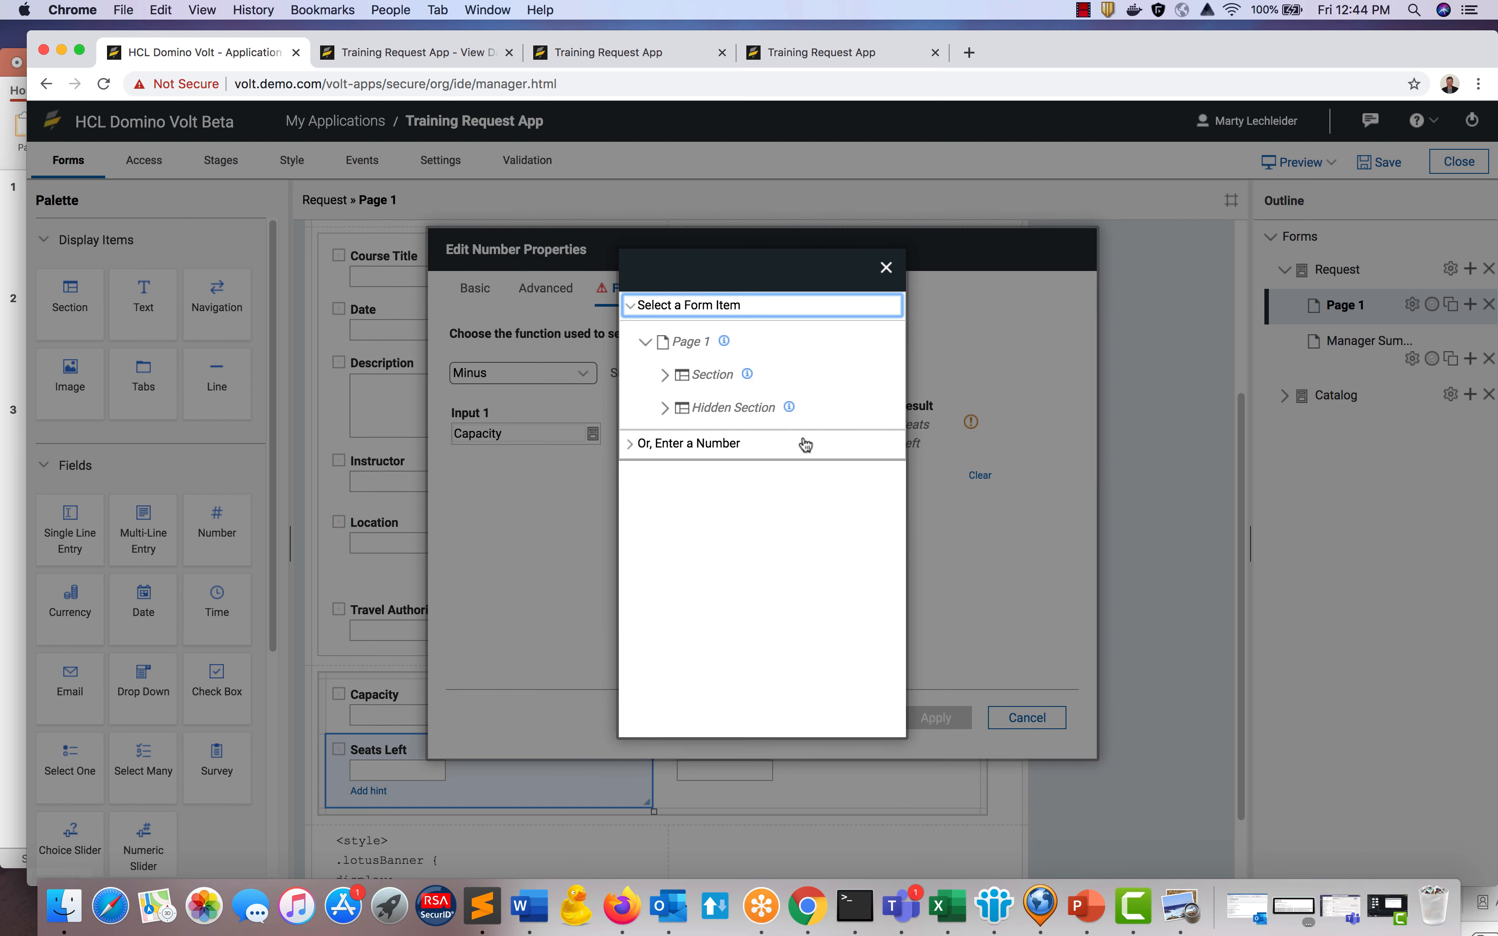
left_click(667, 408)
left_click(743, 474)
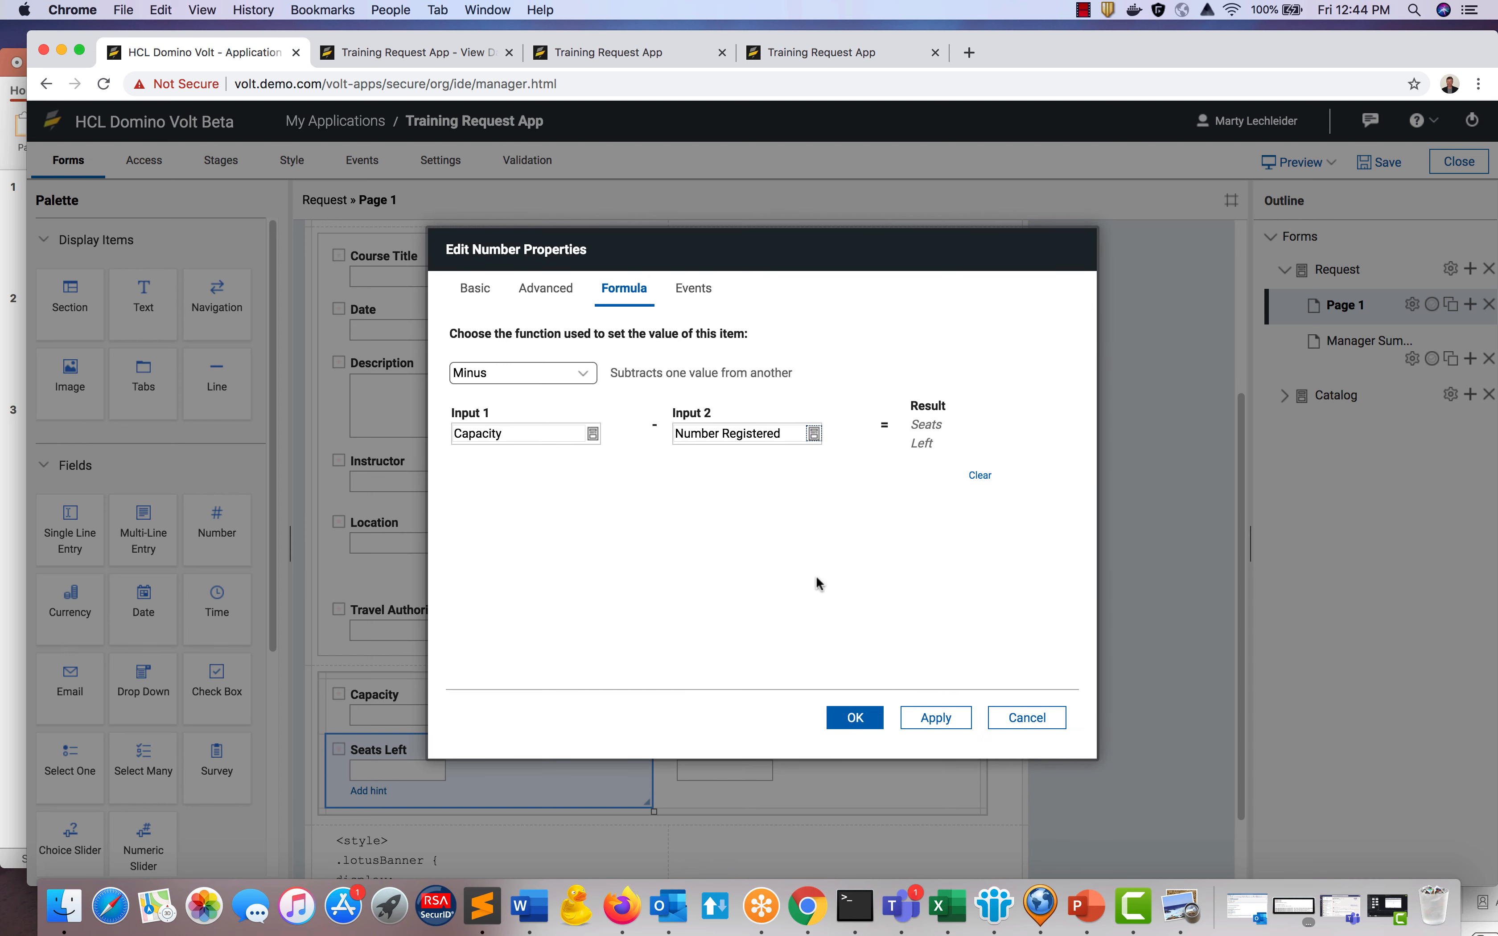
Confirm the Seats Left formula and start an Add formula on Update Registered.
left_click(854, 717)
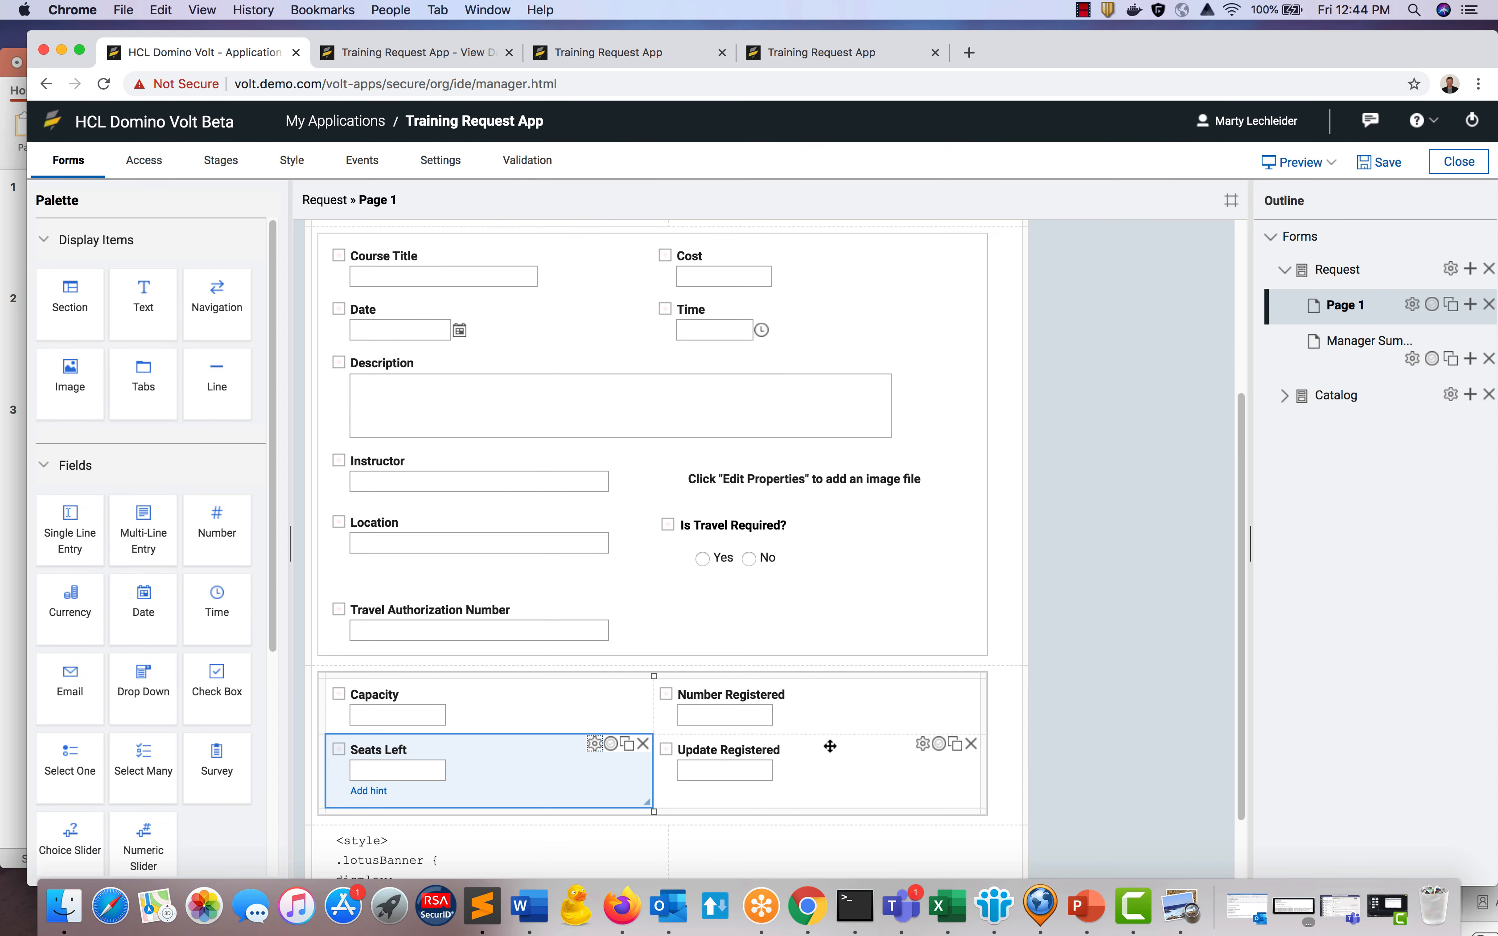
left_click(831, 776)
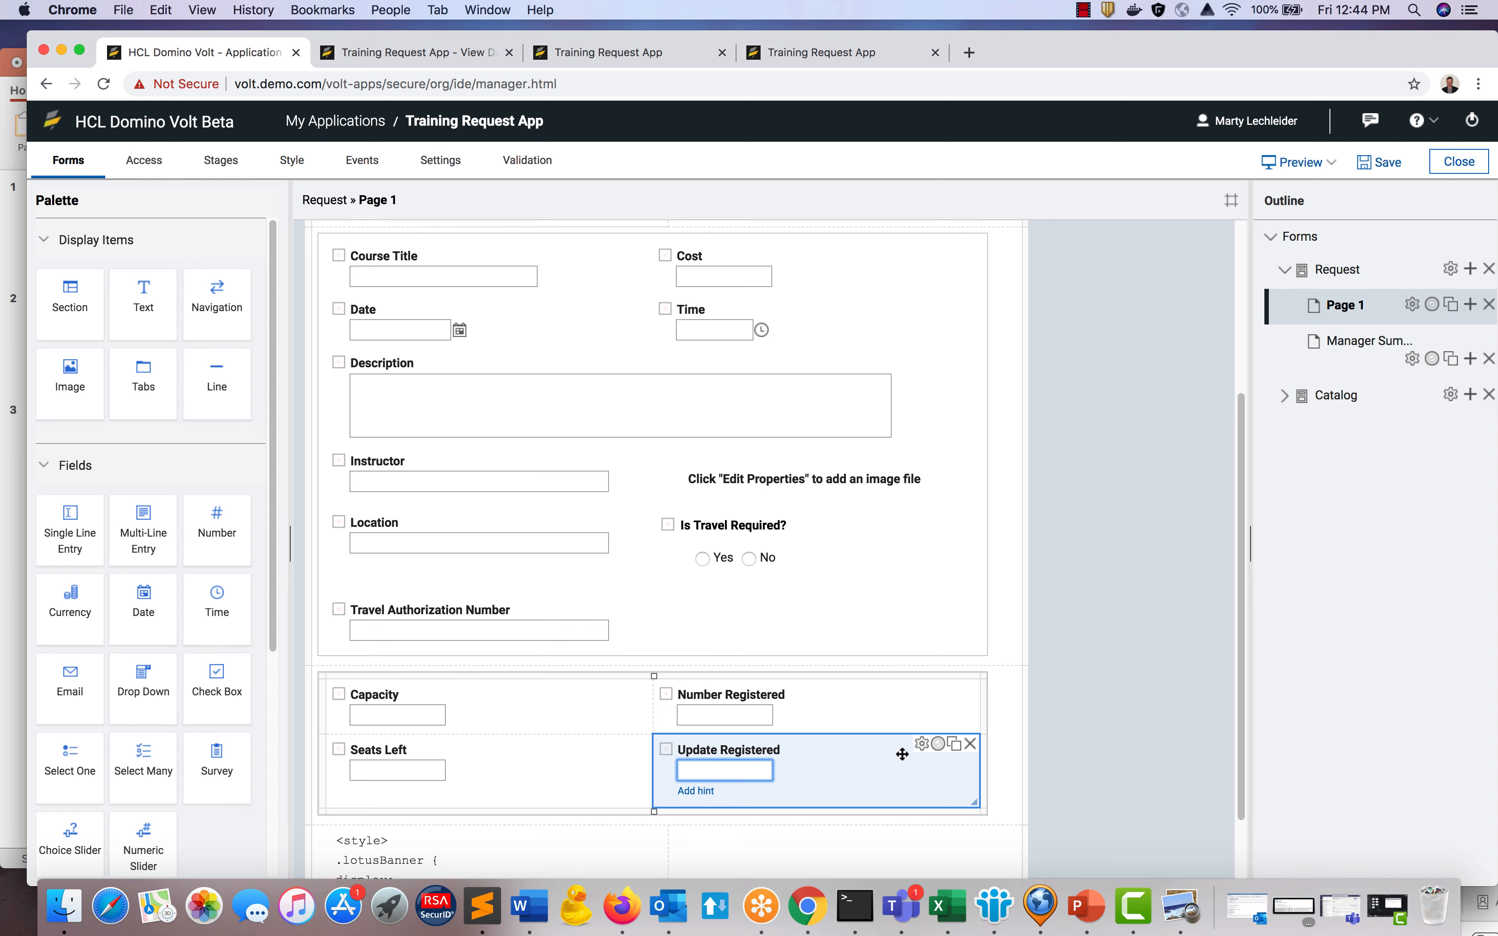
left_click(921, 745)
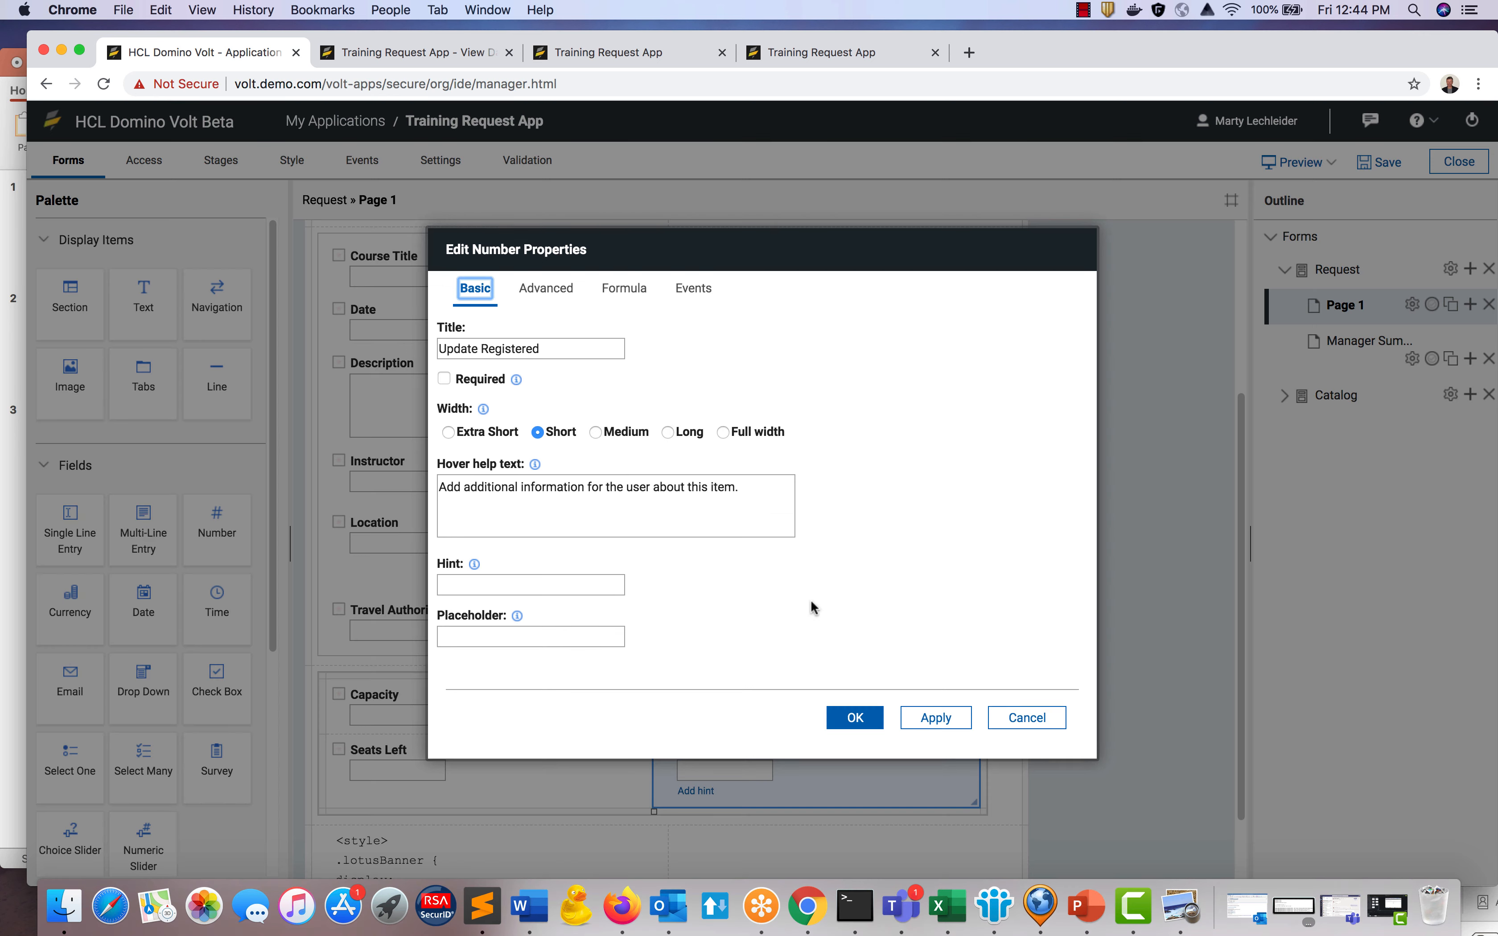
left_click(622, 290)
left_click(545, 370)
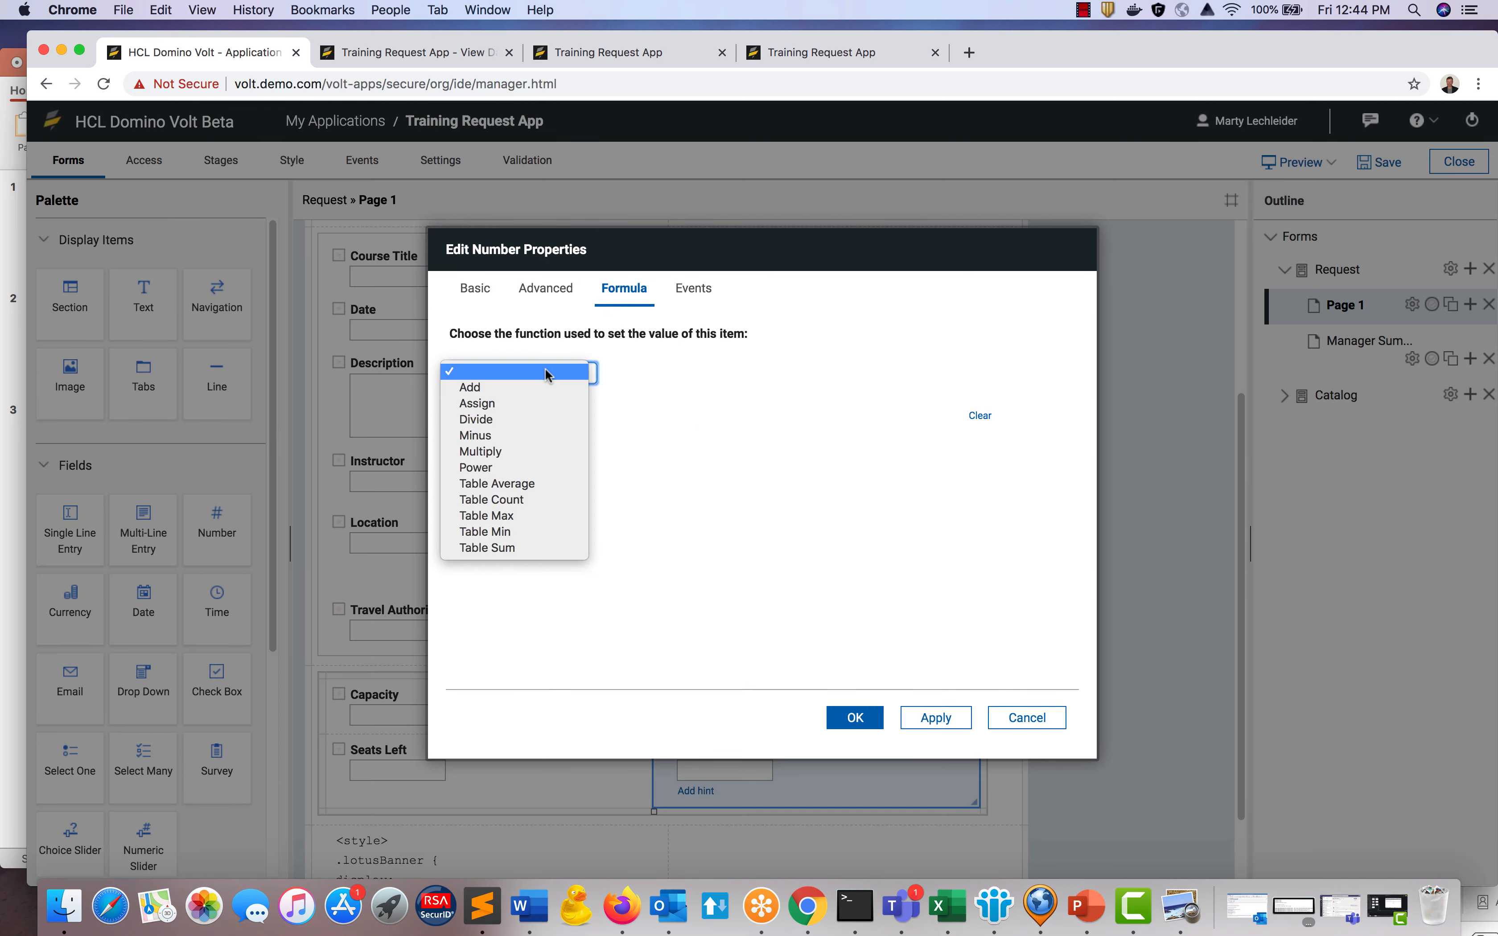
left_click(508, 388)
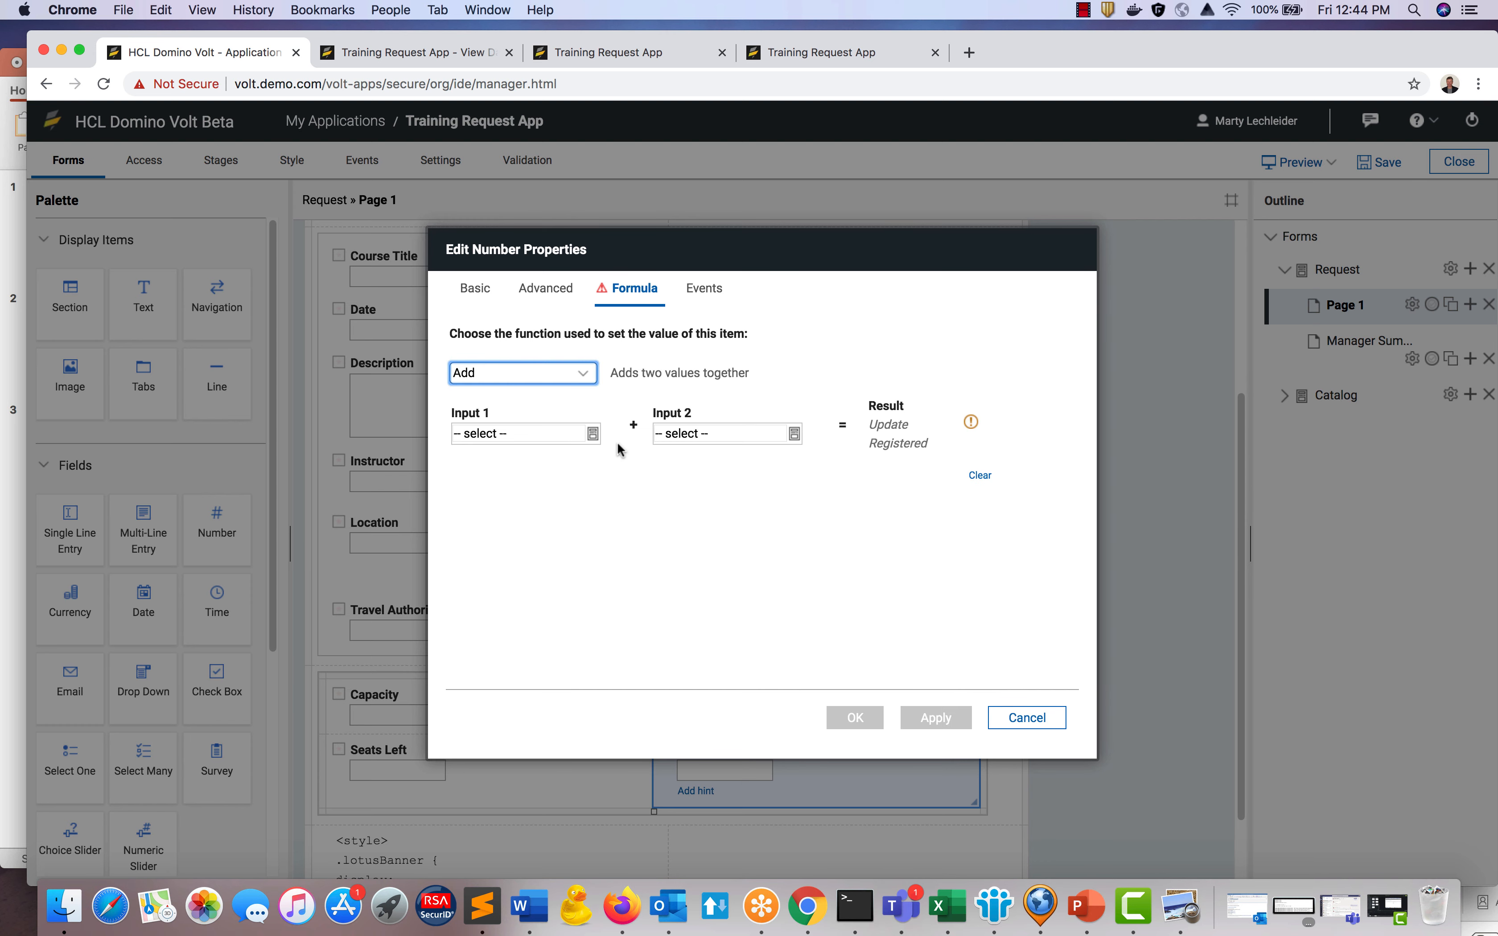
Set Update Registered to add Number Registered and the number 1, then confirm.
left_click(592, 434)
left_click(663, 410)
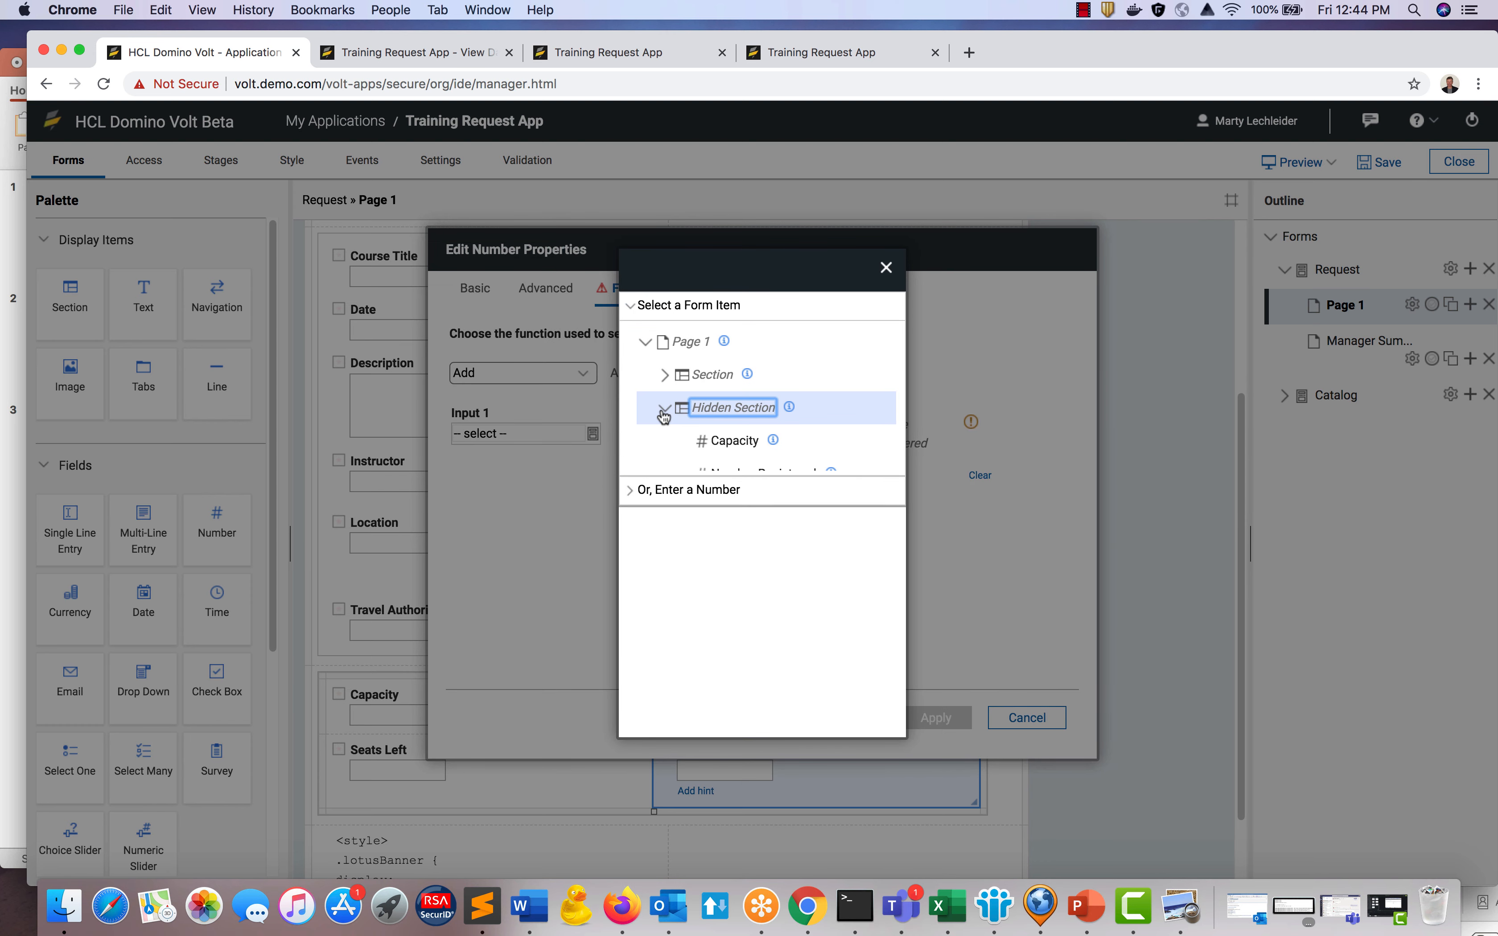
left_click(721, 471)
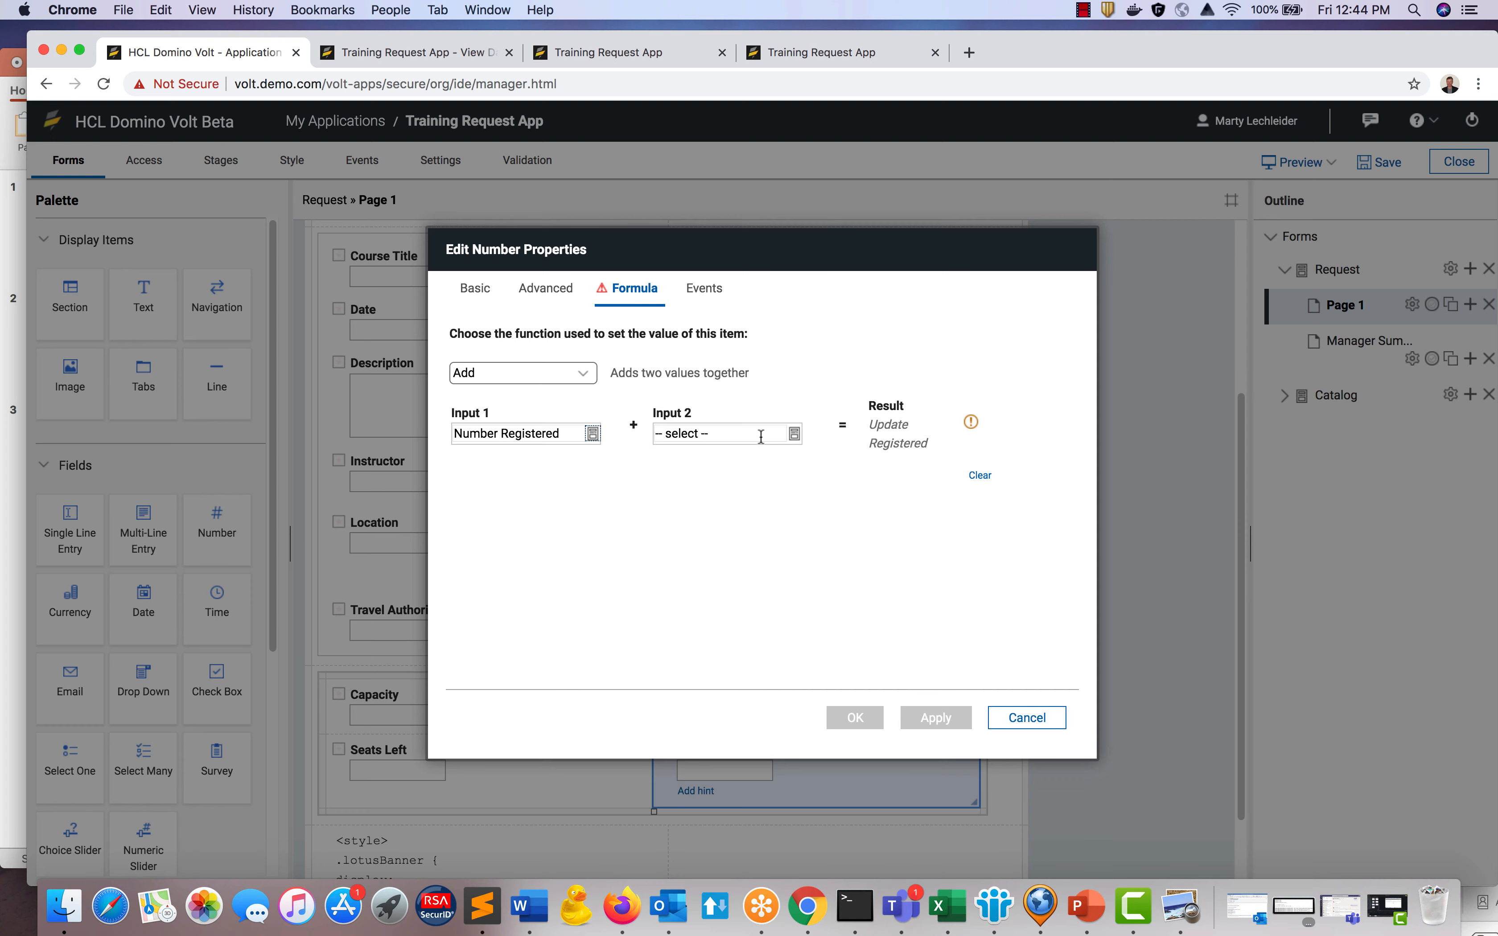
left_click(794, 433)
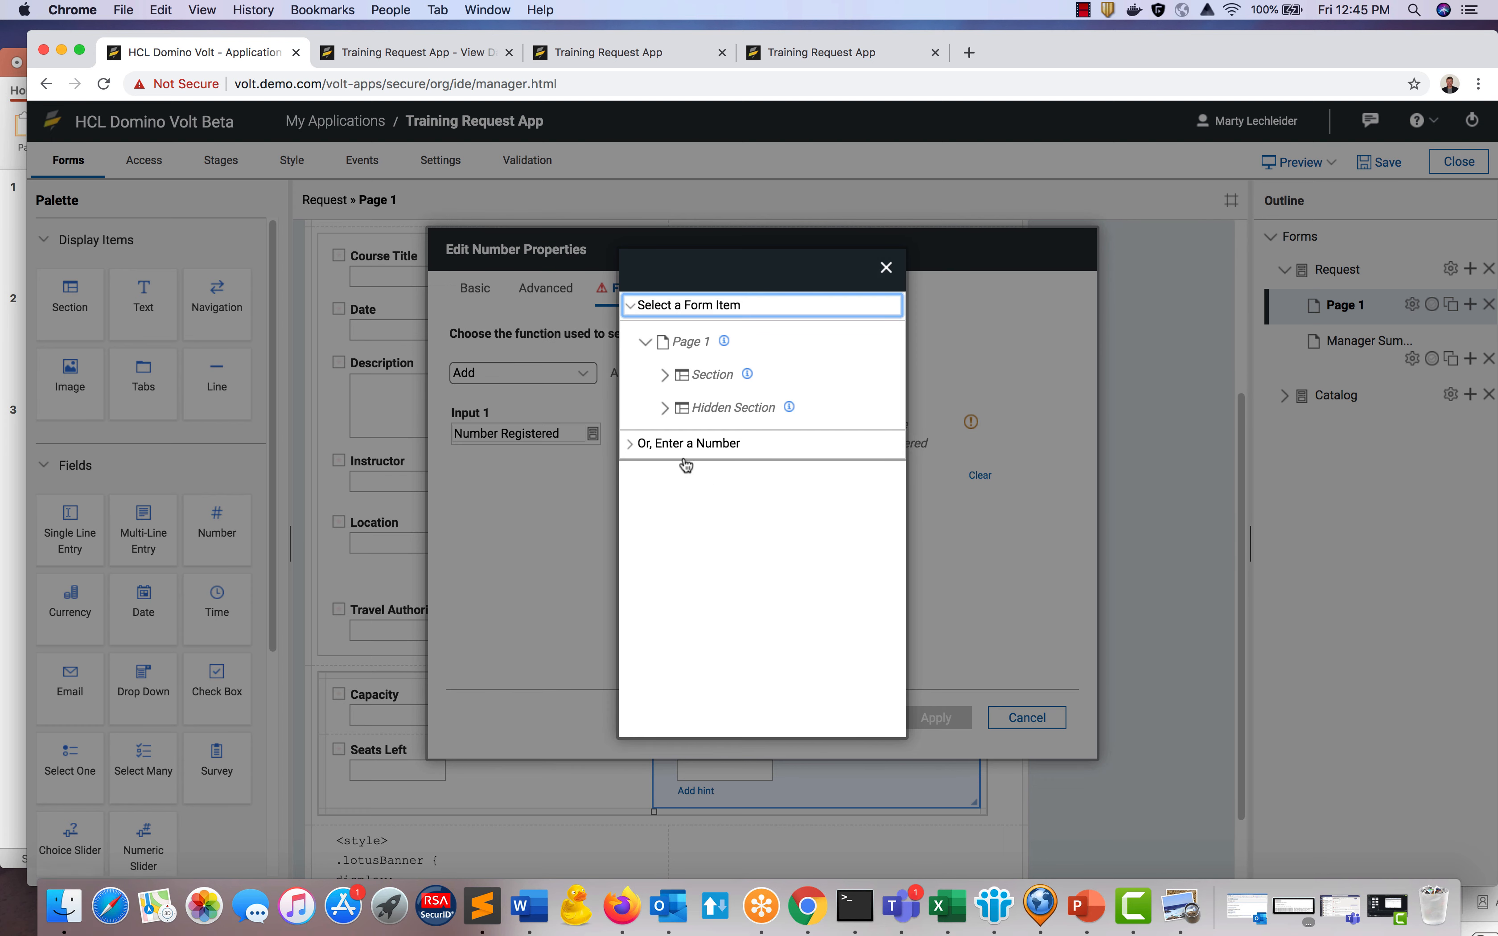
left_click(633, 445)
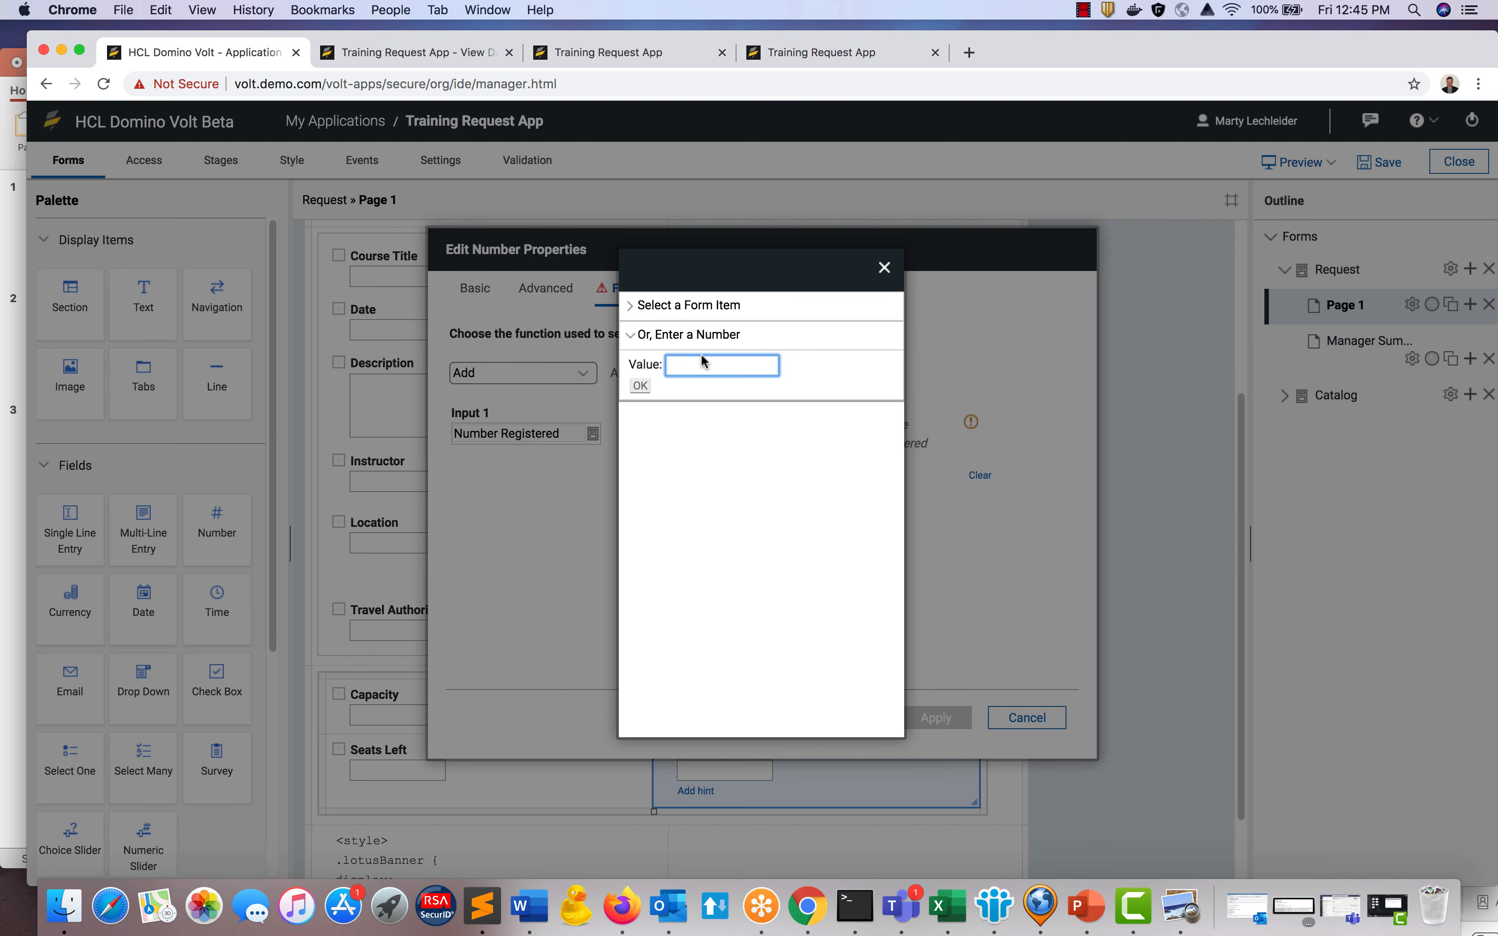
type("1")
left_click(641, 387)
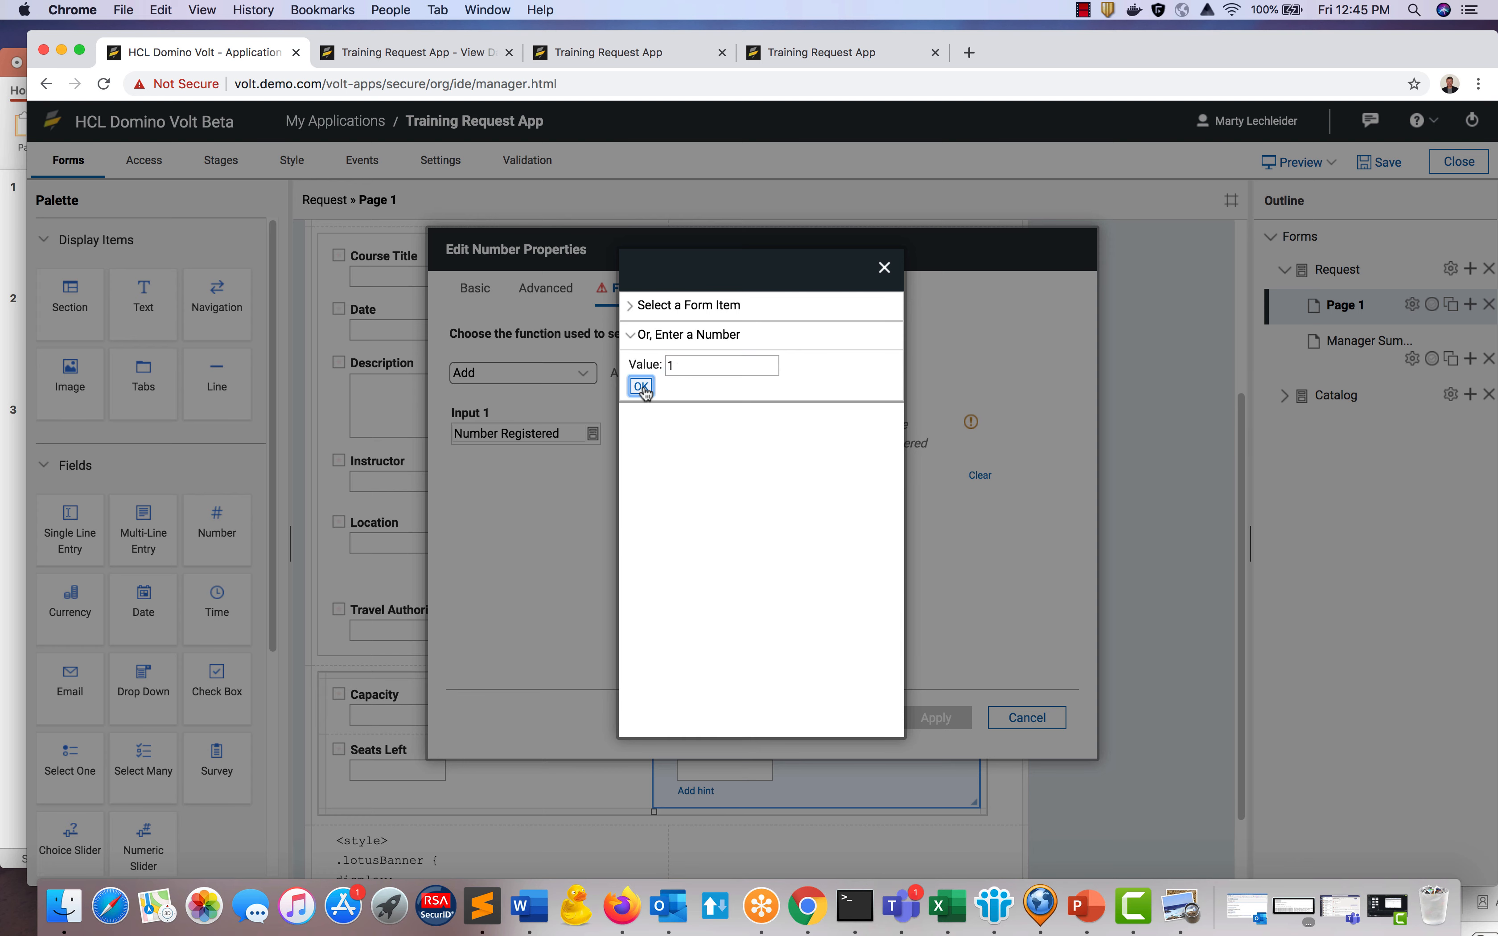
left_click(854, 718)
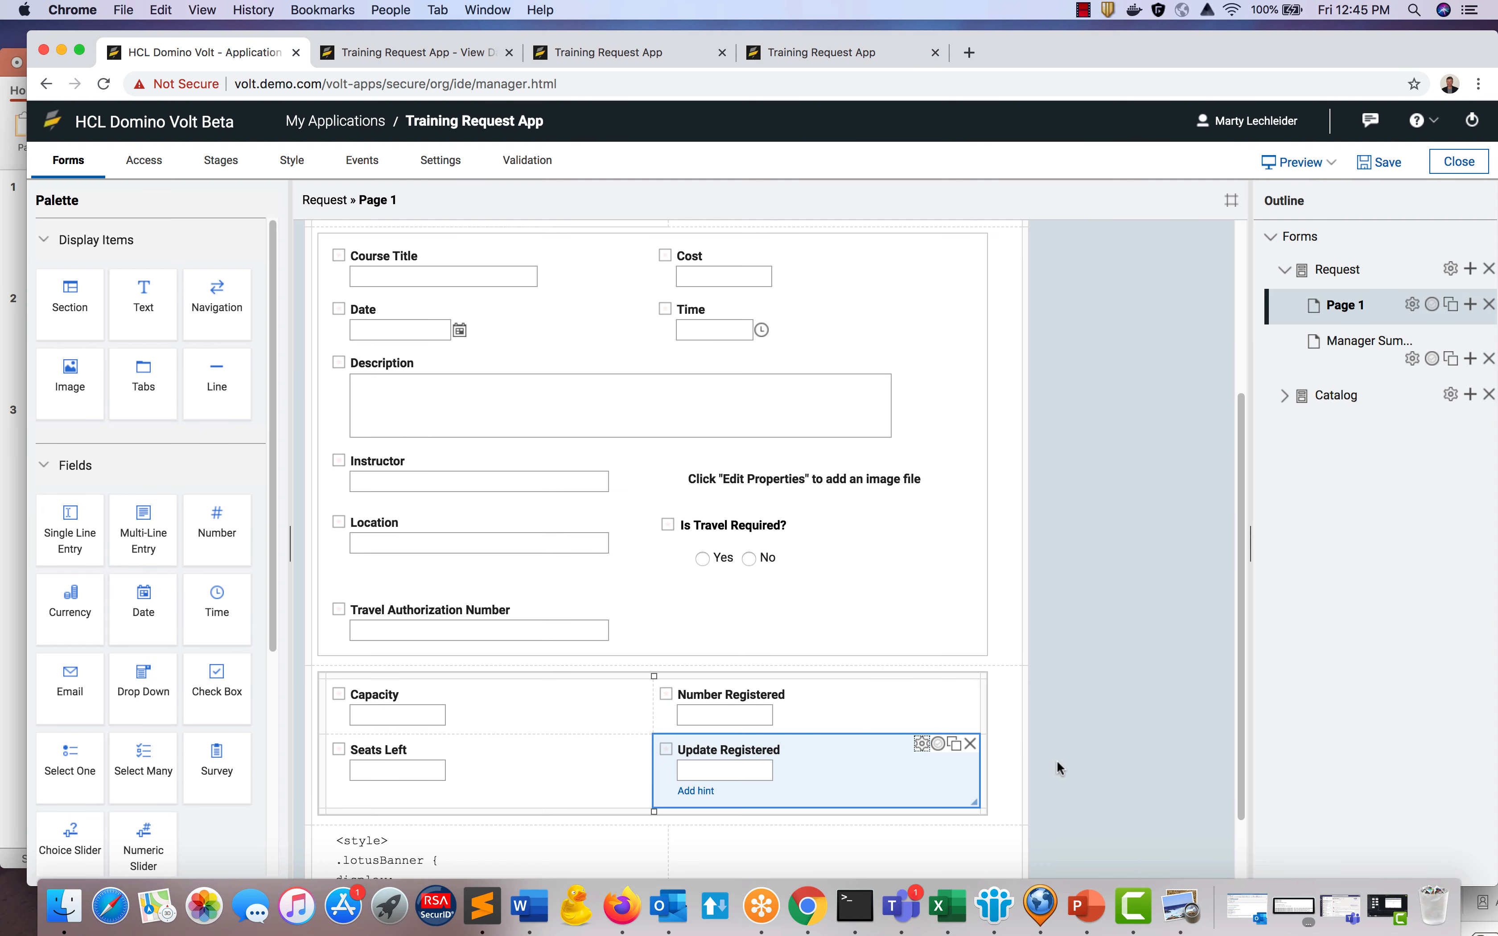
On the Catalog form's Page 1, duplicate the Capacity field and label the copy 'Registered'.
left_click(1283, 397)
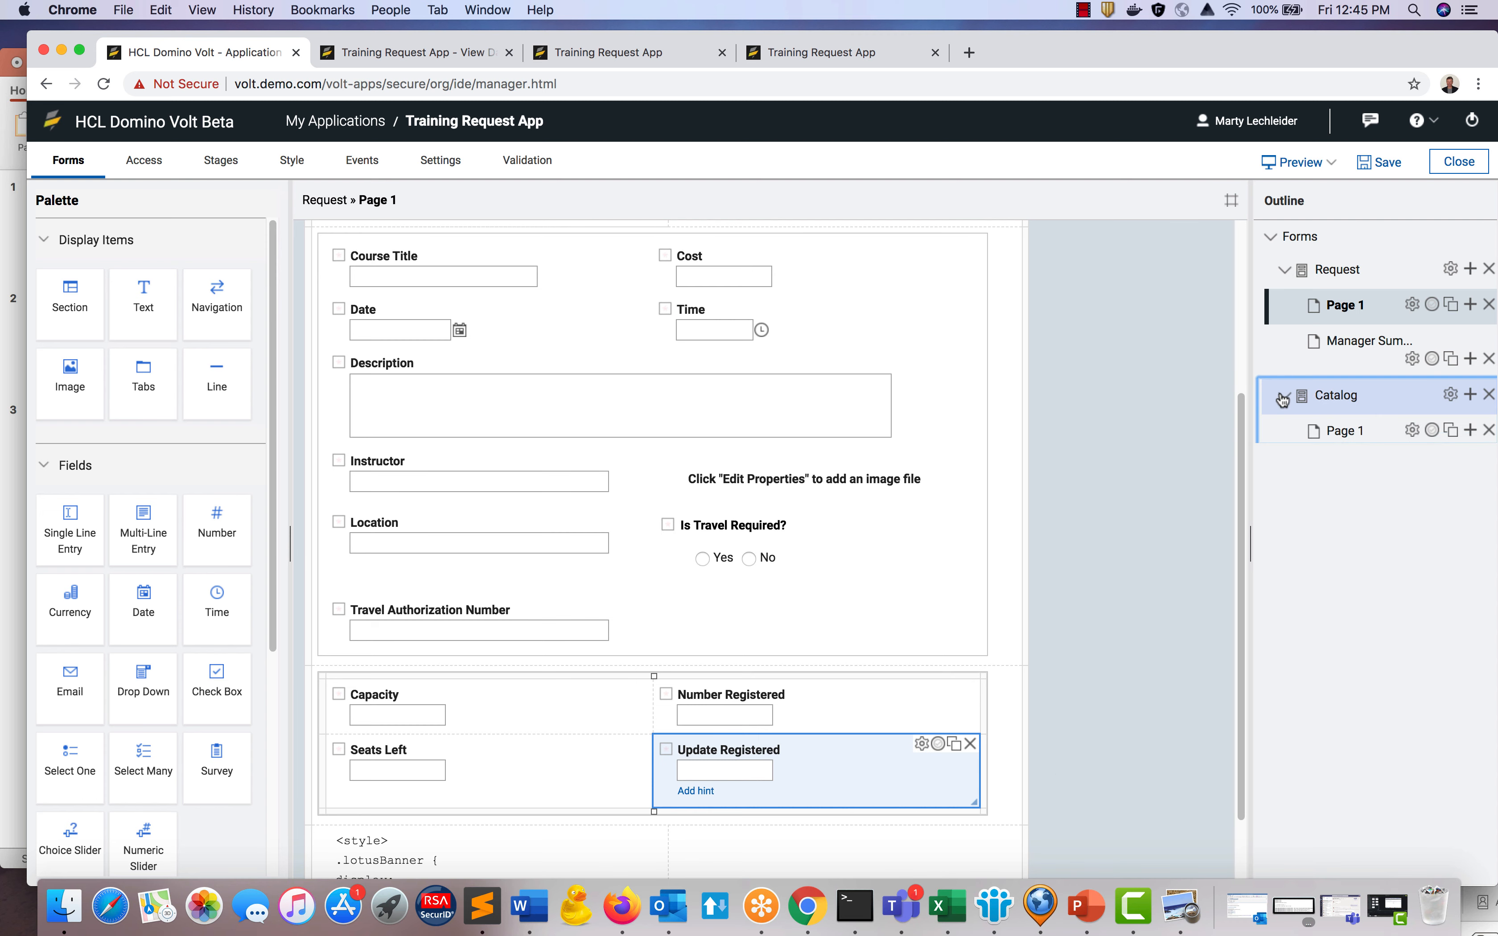
left_click(1318, 433)
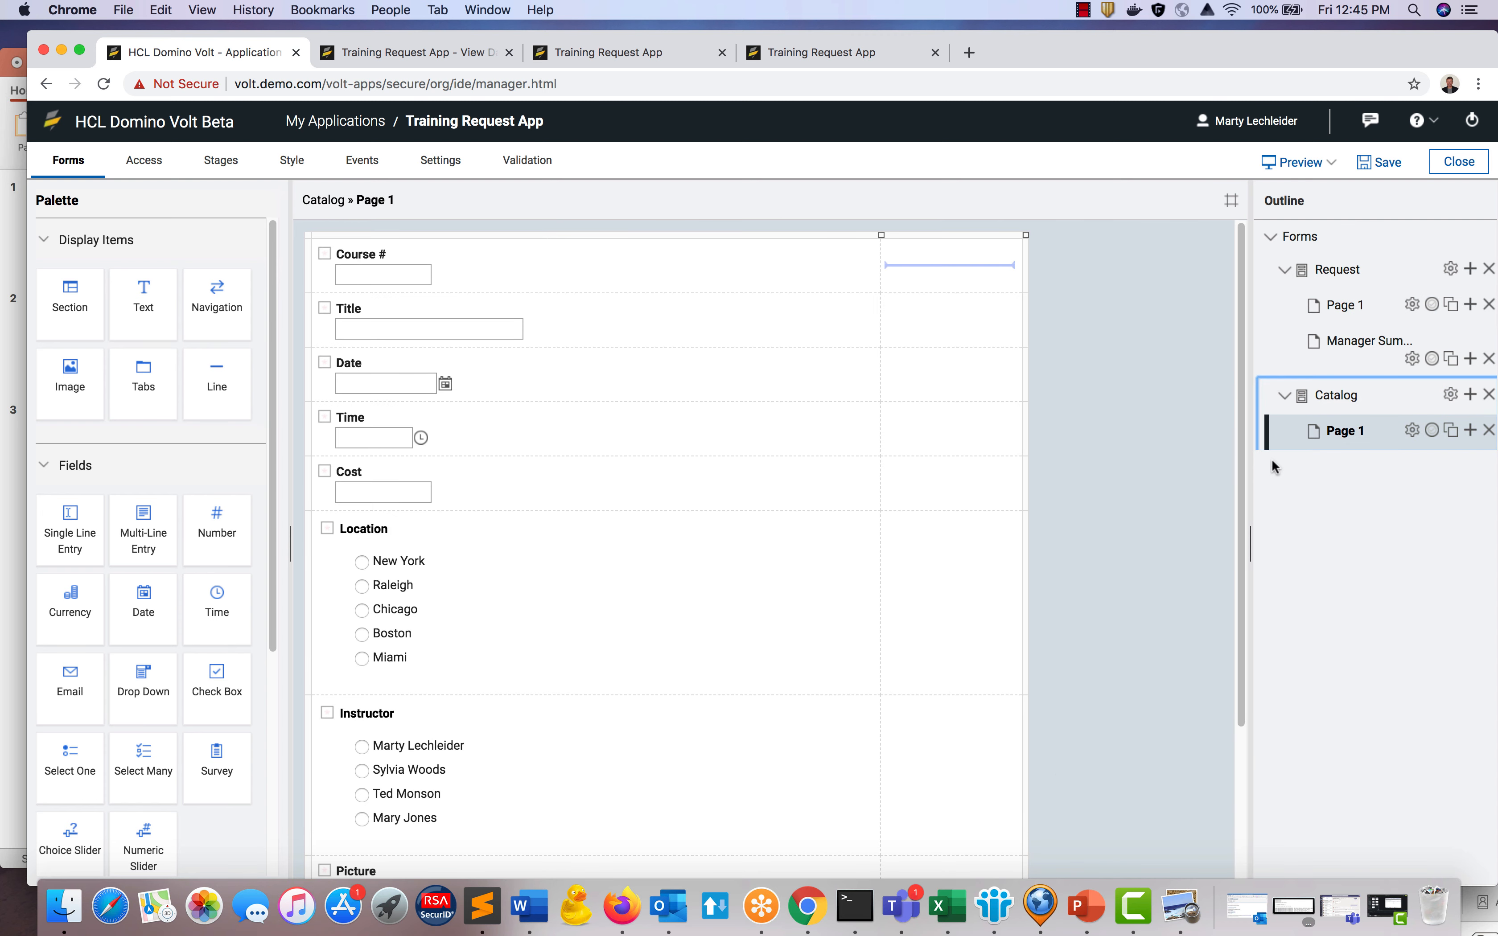
scroll(636, 653, "down", 3)
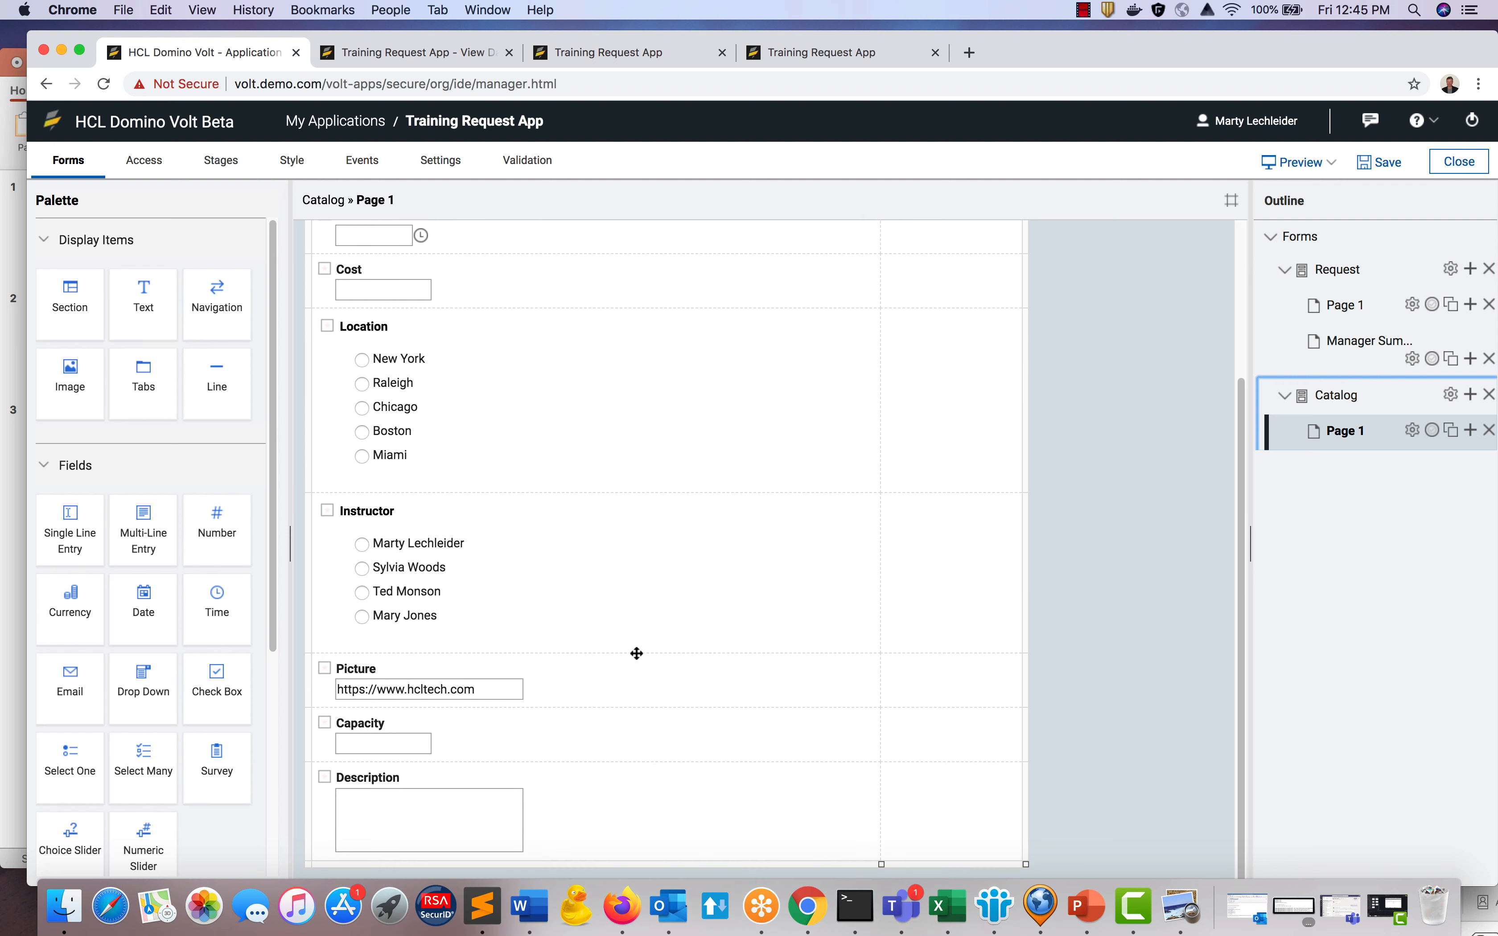
left_click(459, 743)
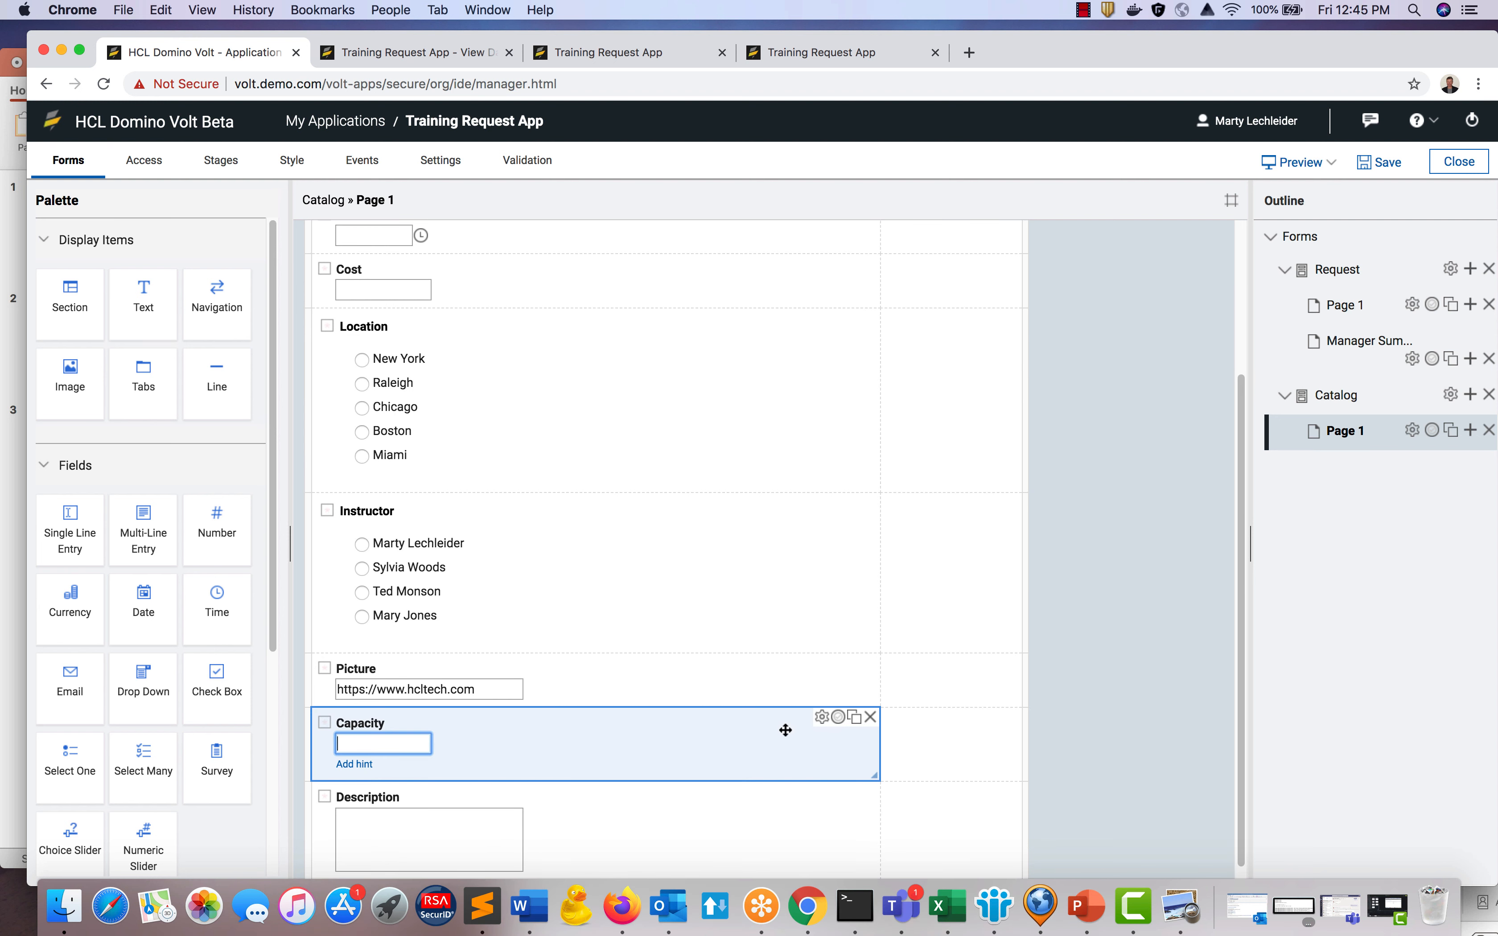
left_click(855, 717)
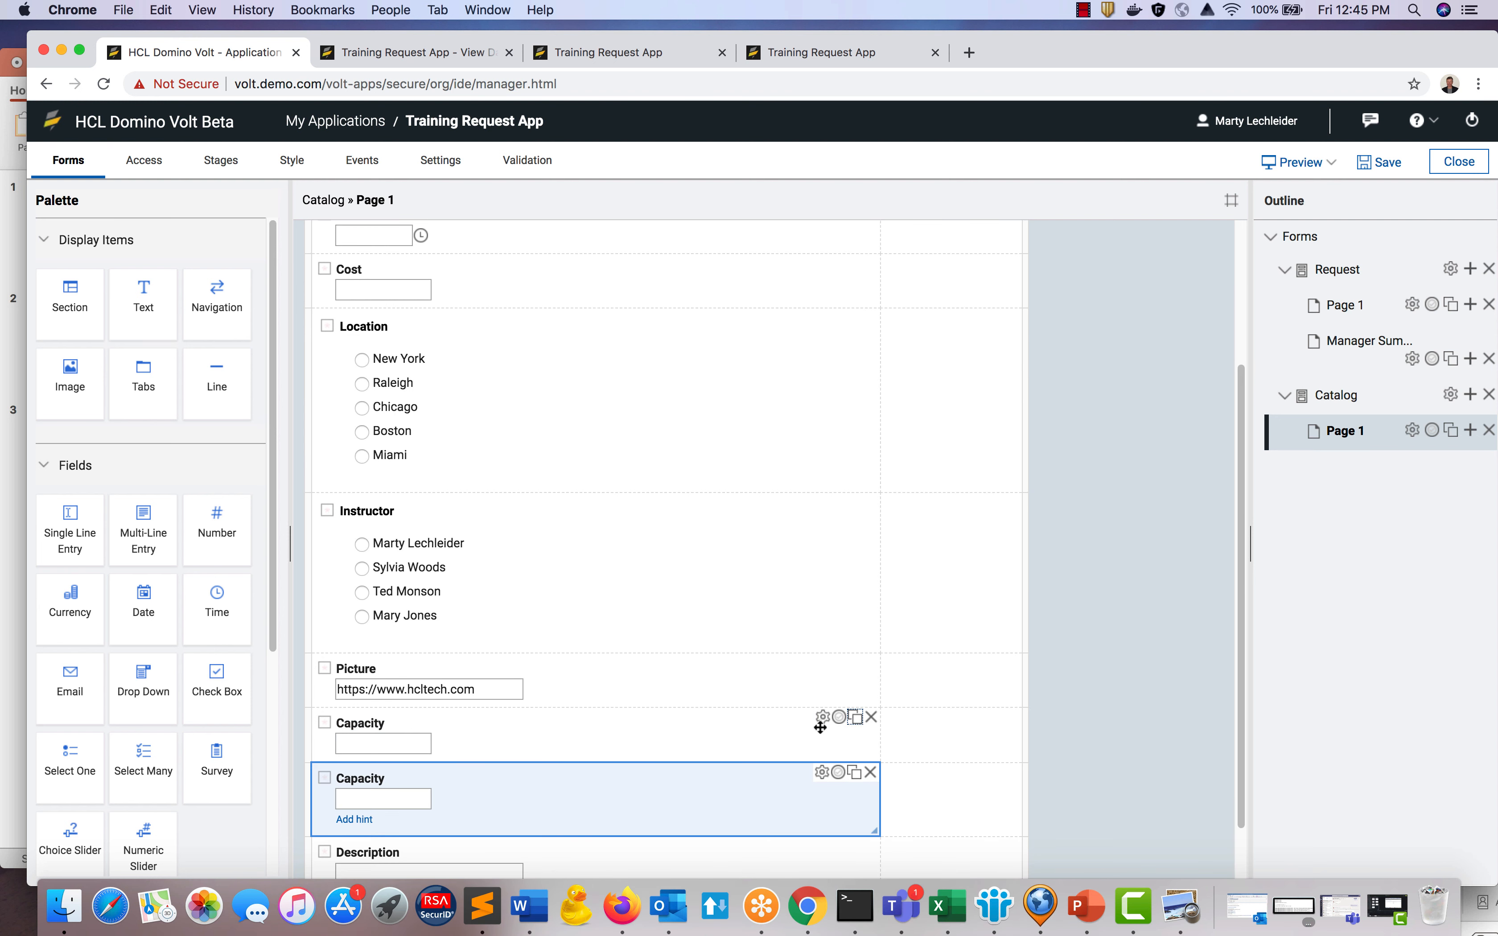
double_click(361, 779)
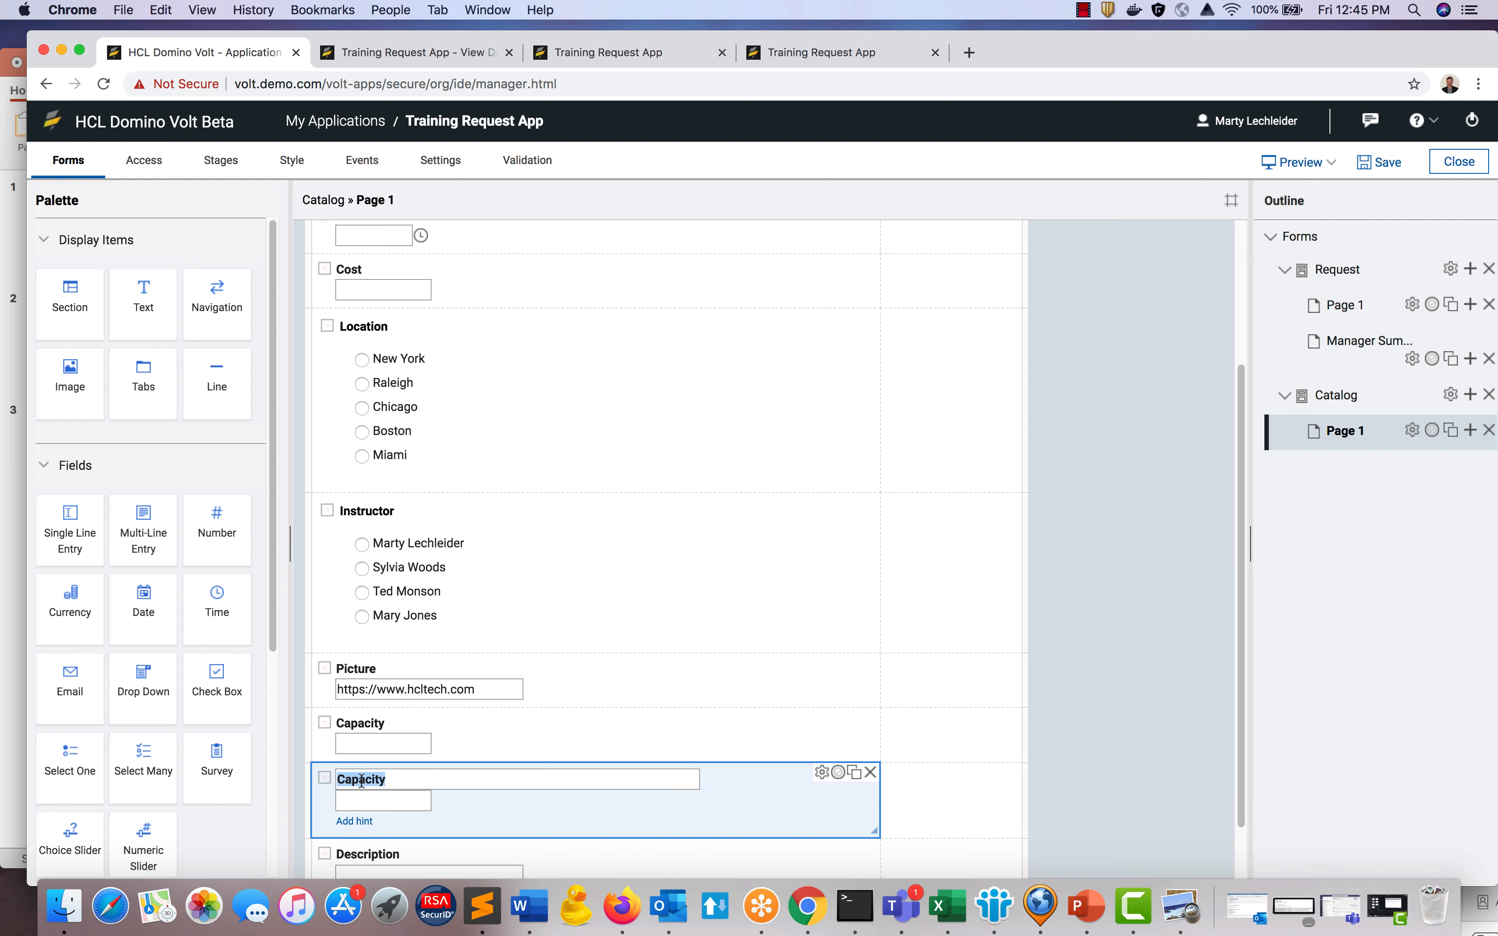
type("Registered")
scroll(722, 808, "up", 4)
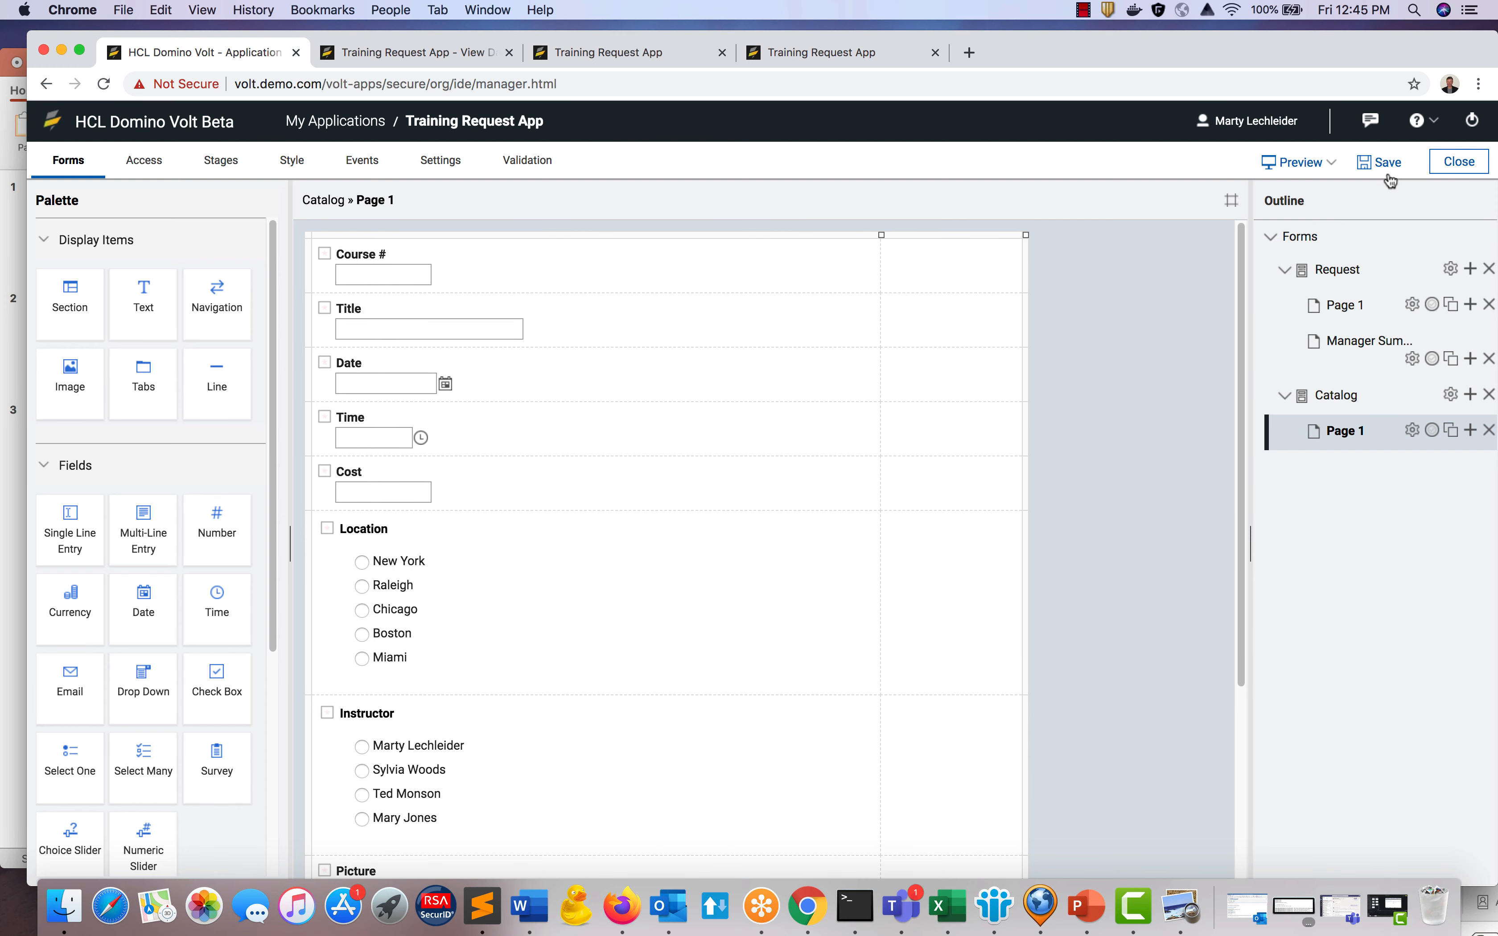
Save the application and deploy the saved changes as an update to Training Request App.
left_click(1366, 162)
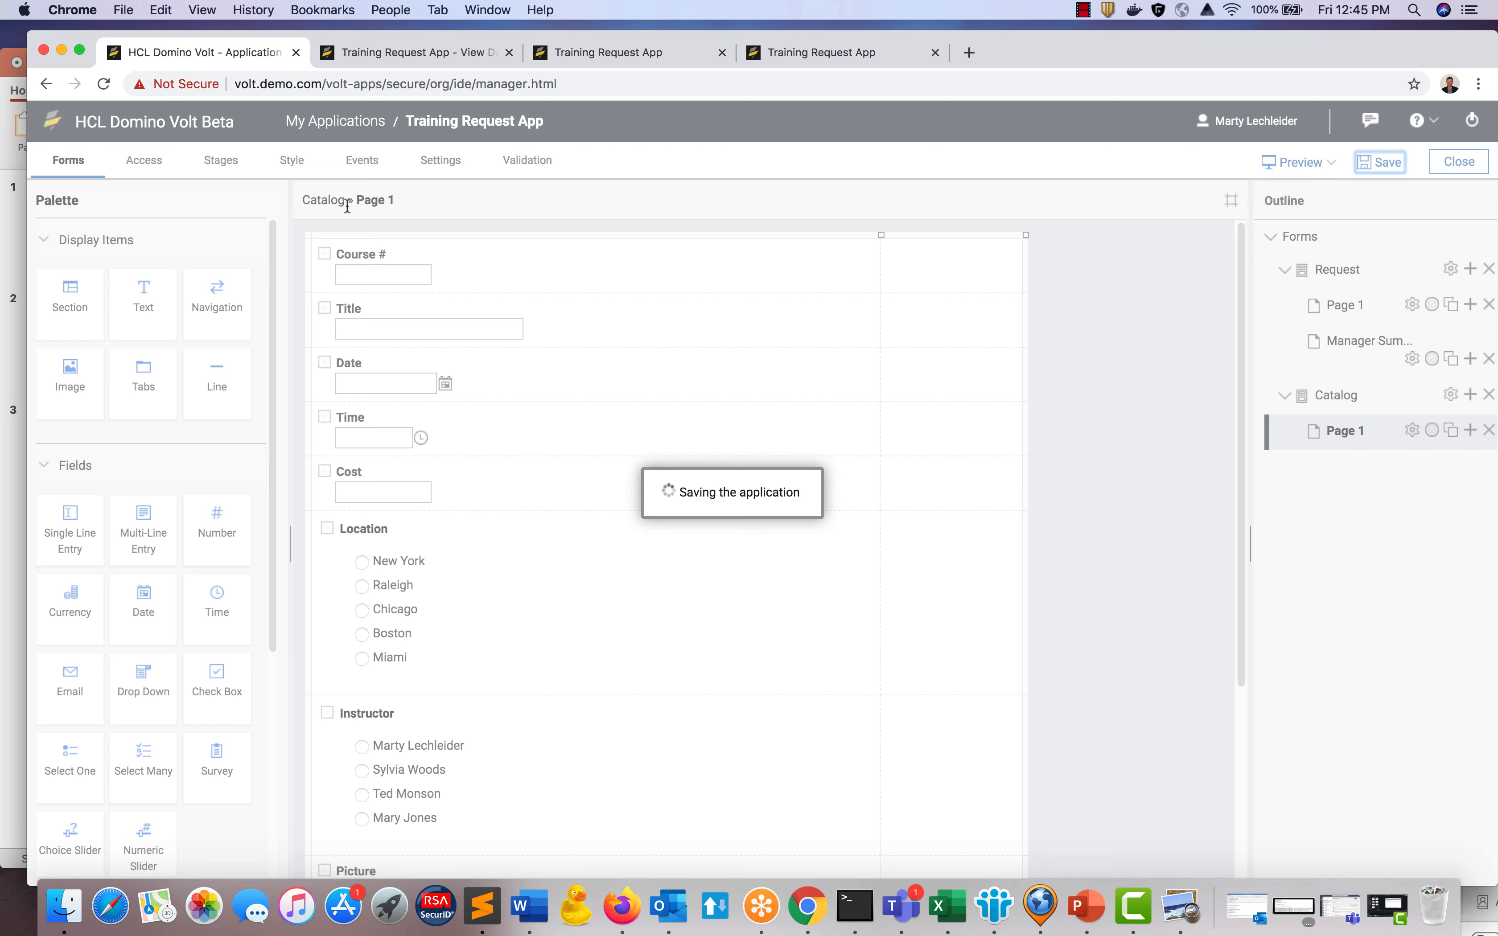
left_click(318, 110)
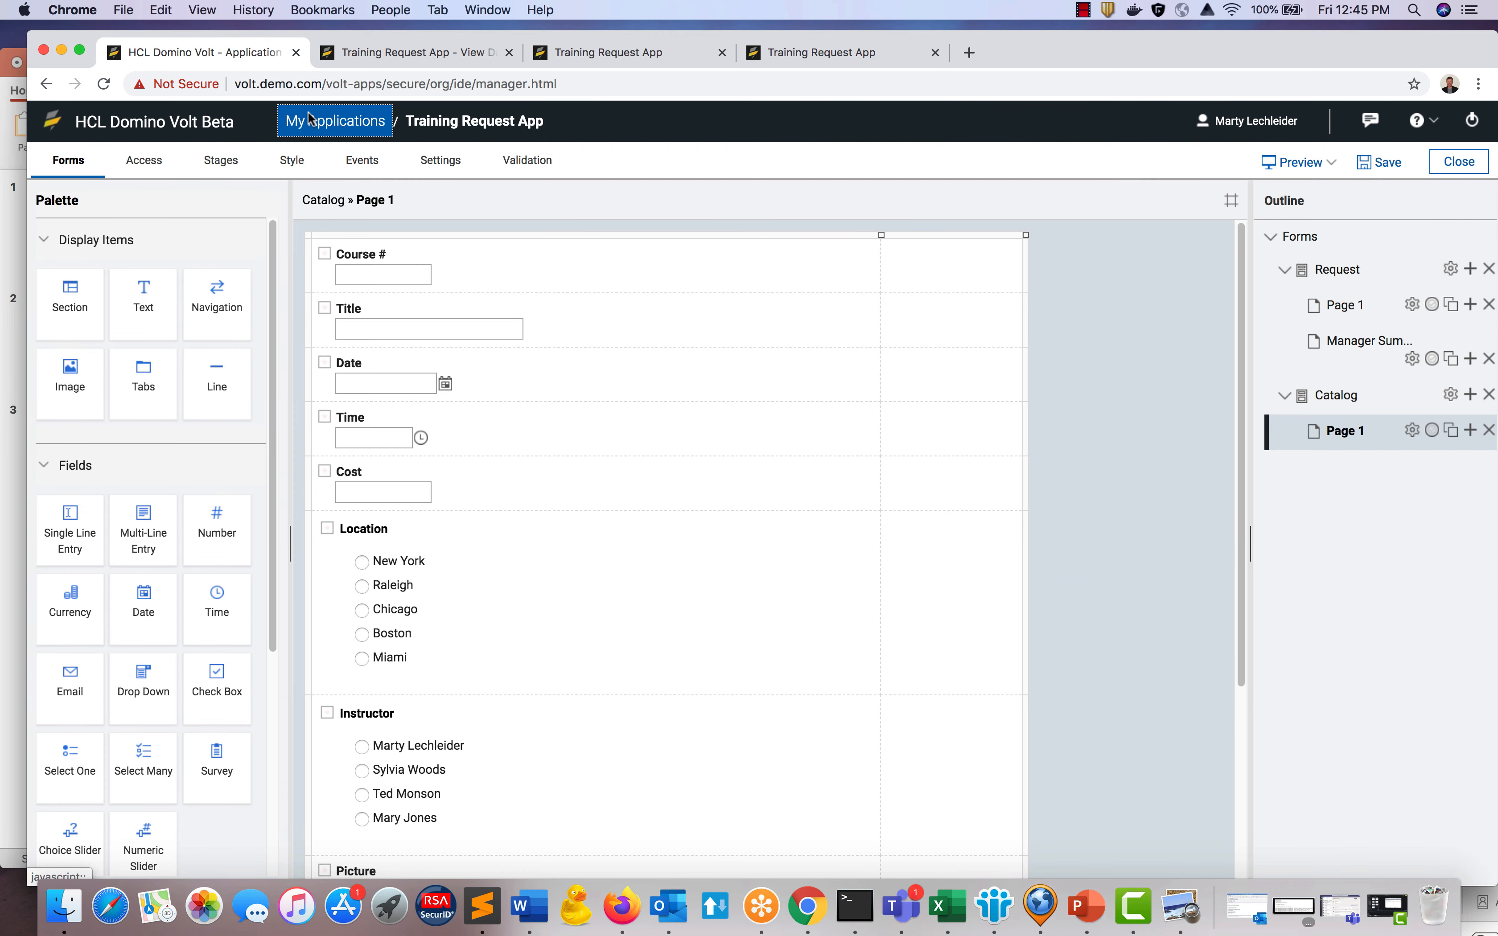
left_click(454, 308)
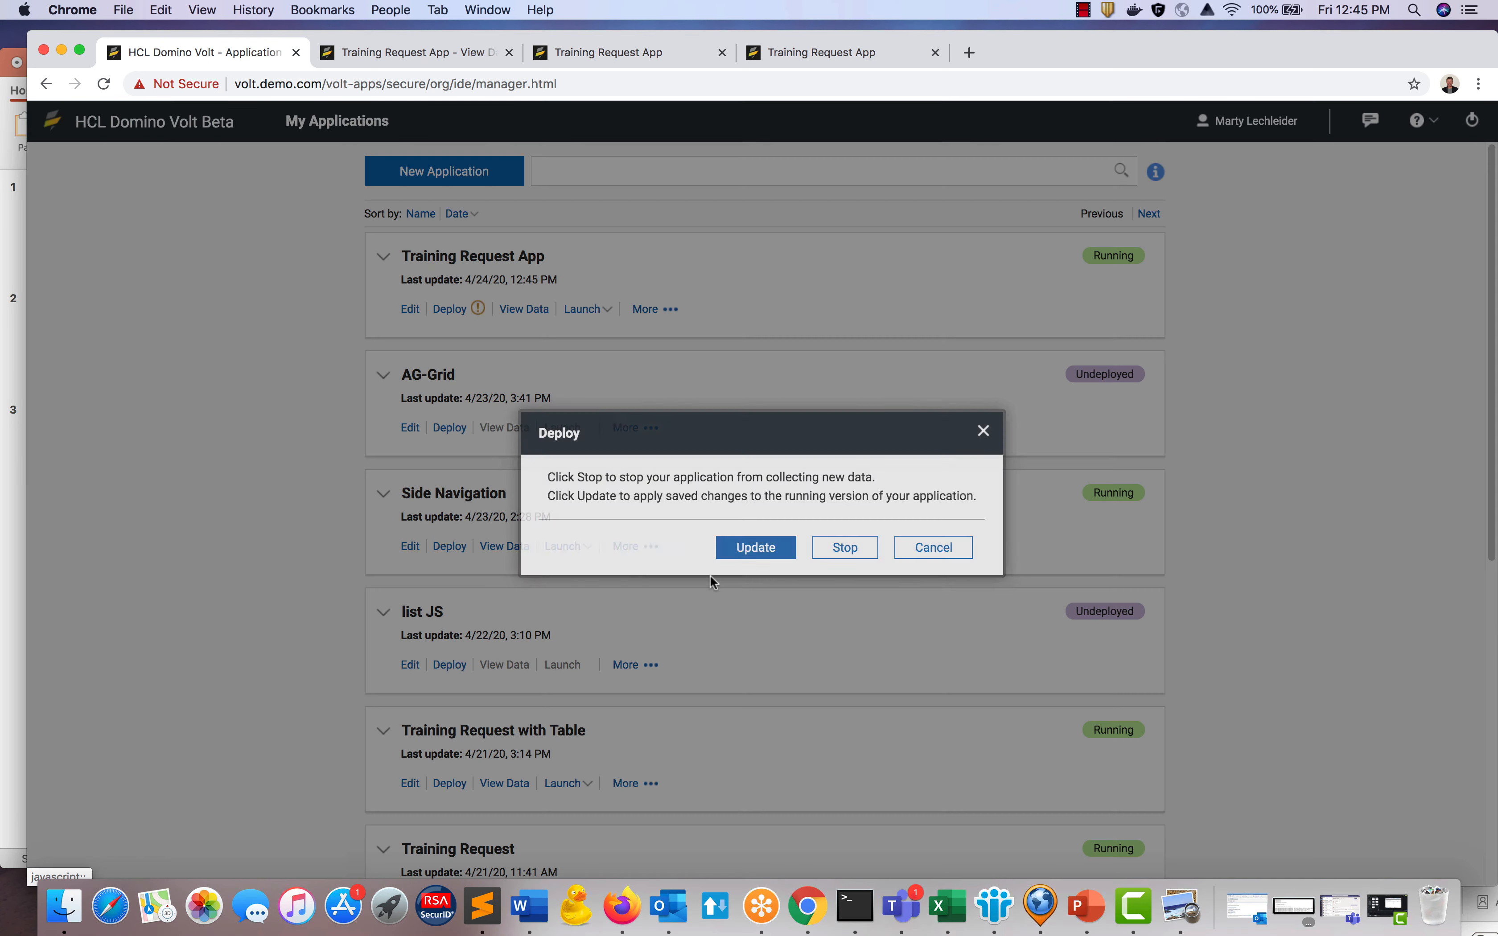
left_click(752, 547)
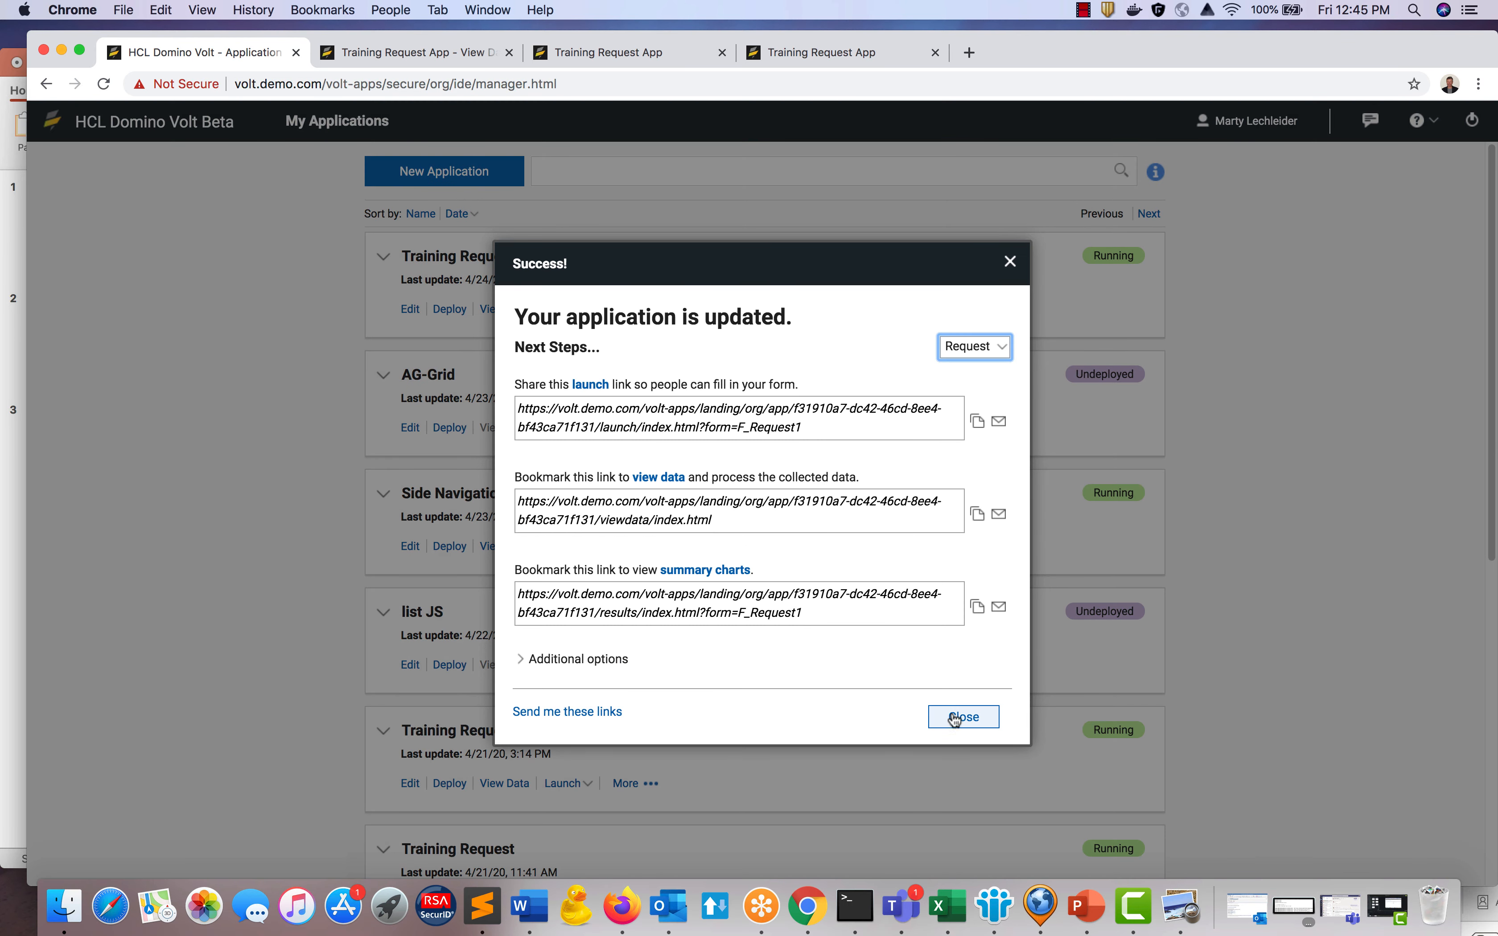
left_click(953, 717)
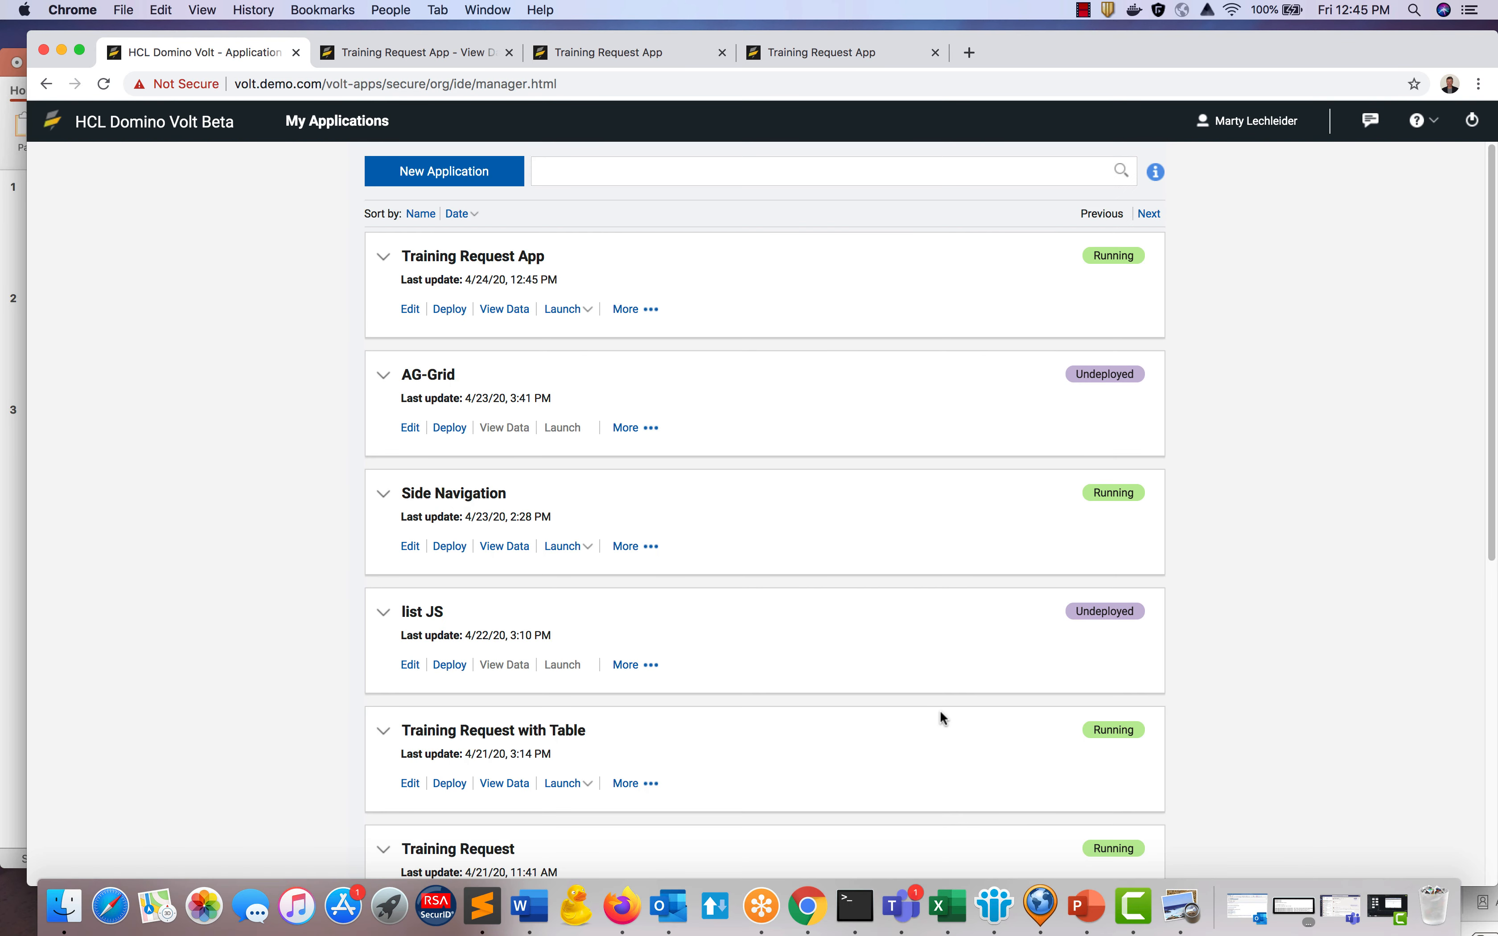
Reopen Training Request App for editing in the Forms designer.
left_click(410, 311)
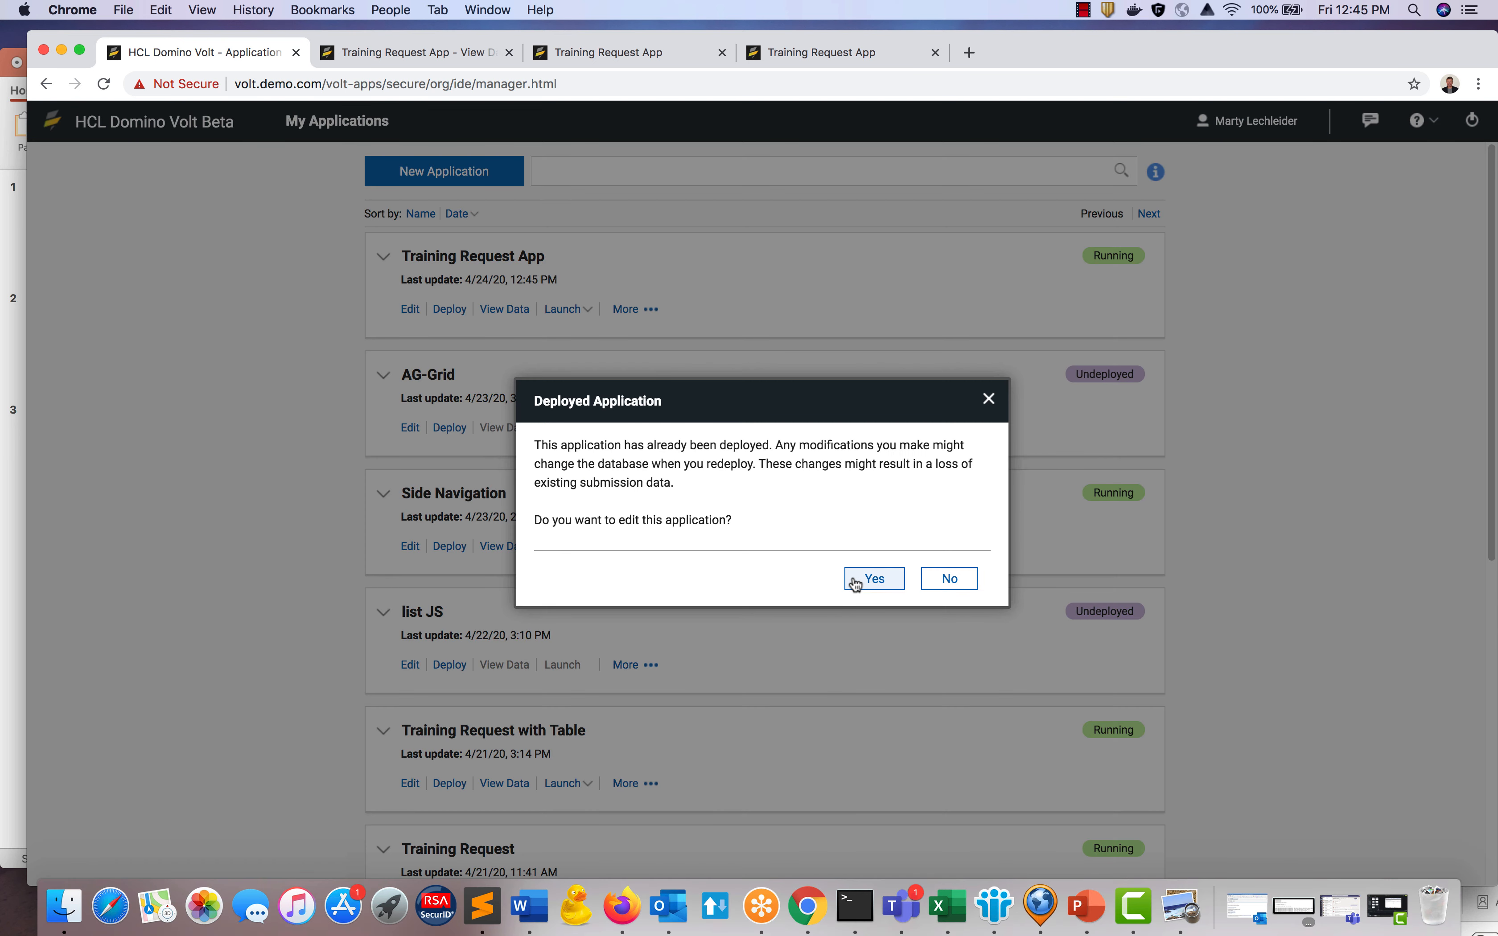
left_click(856, 583)
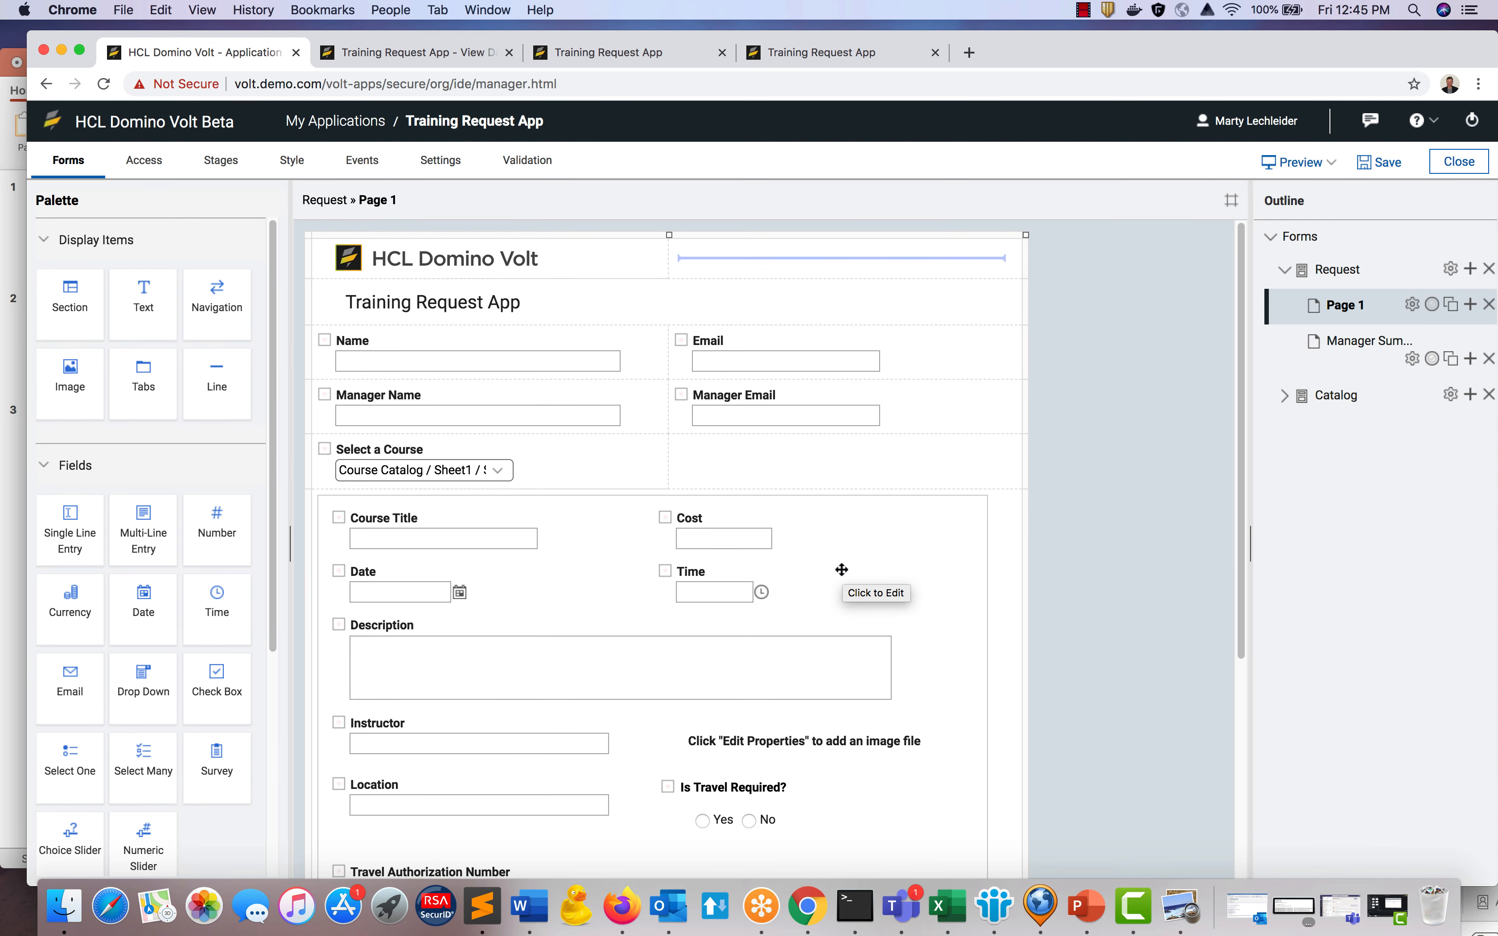
left_click(445, 162)
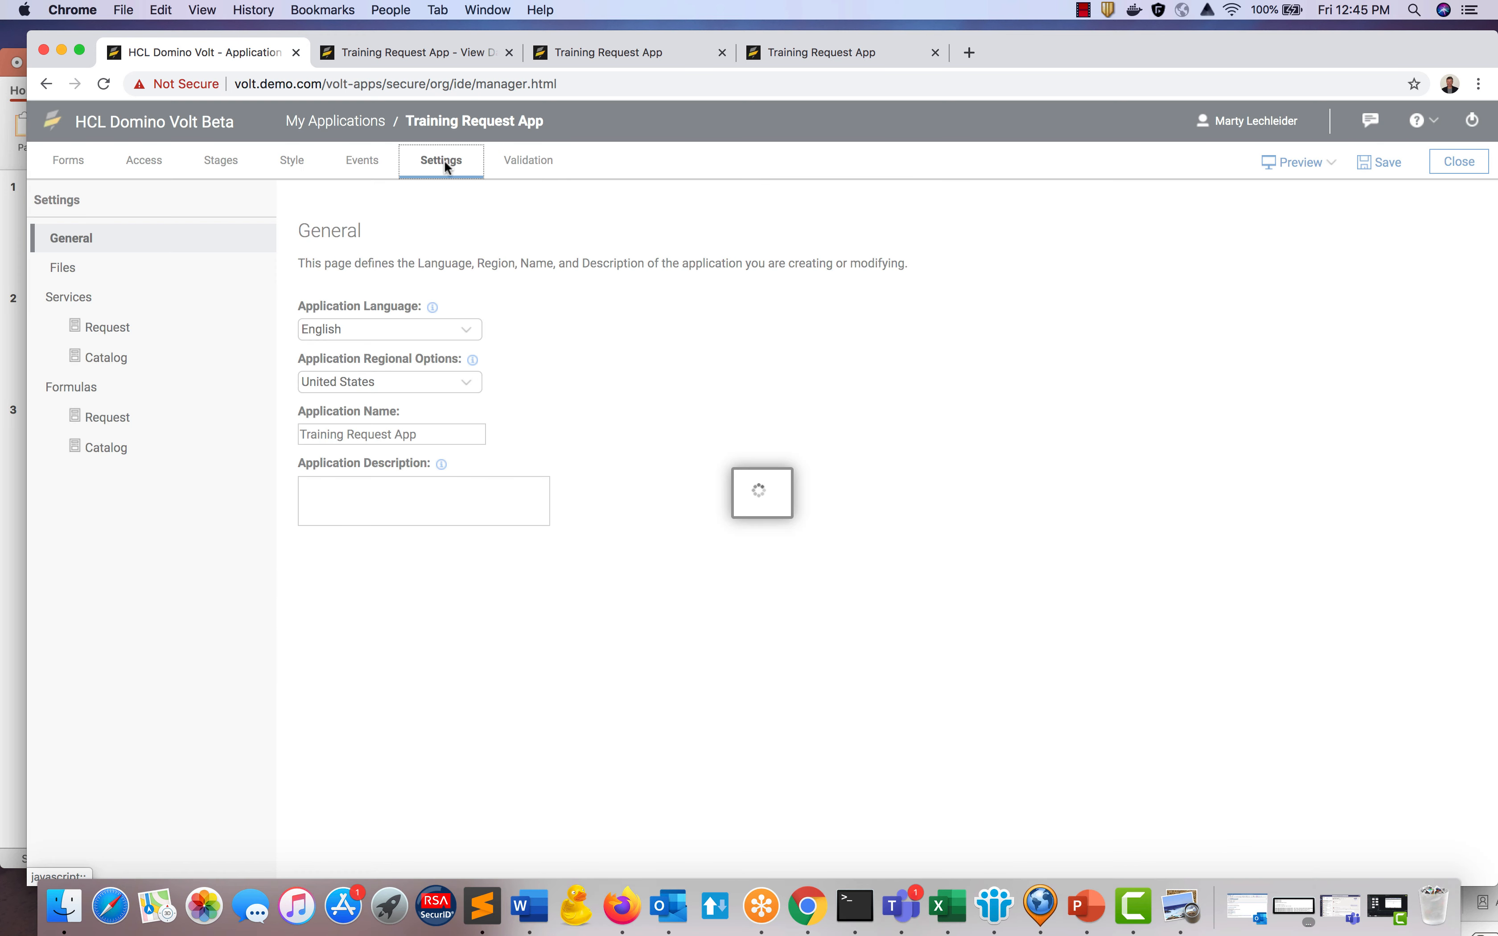
left_click(1084, 10)
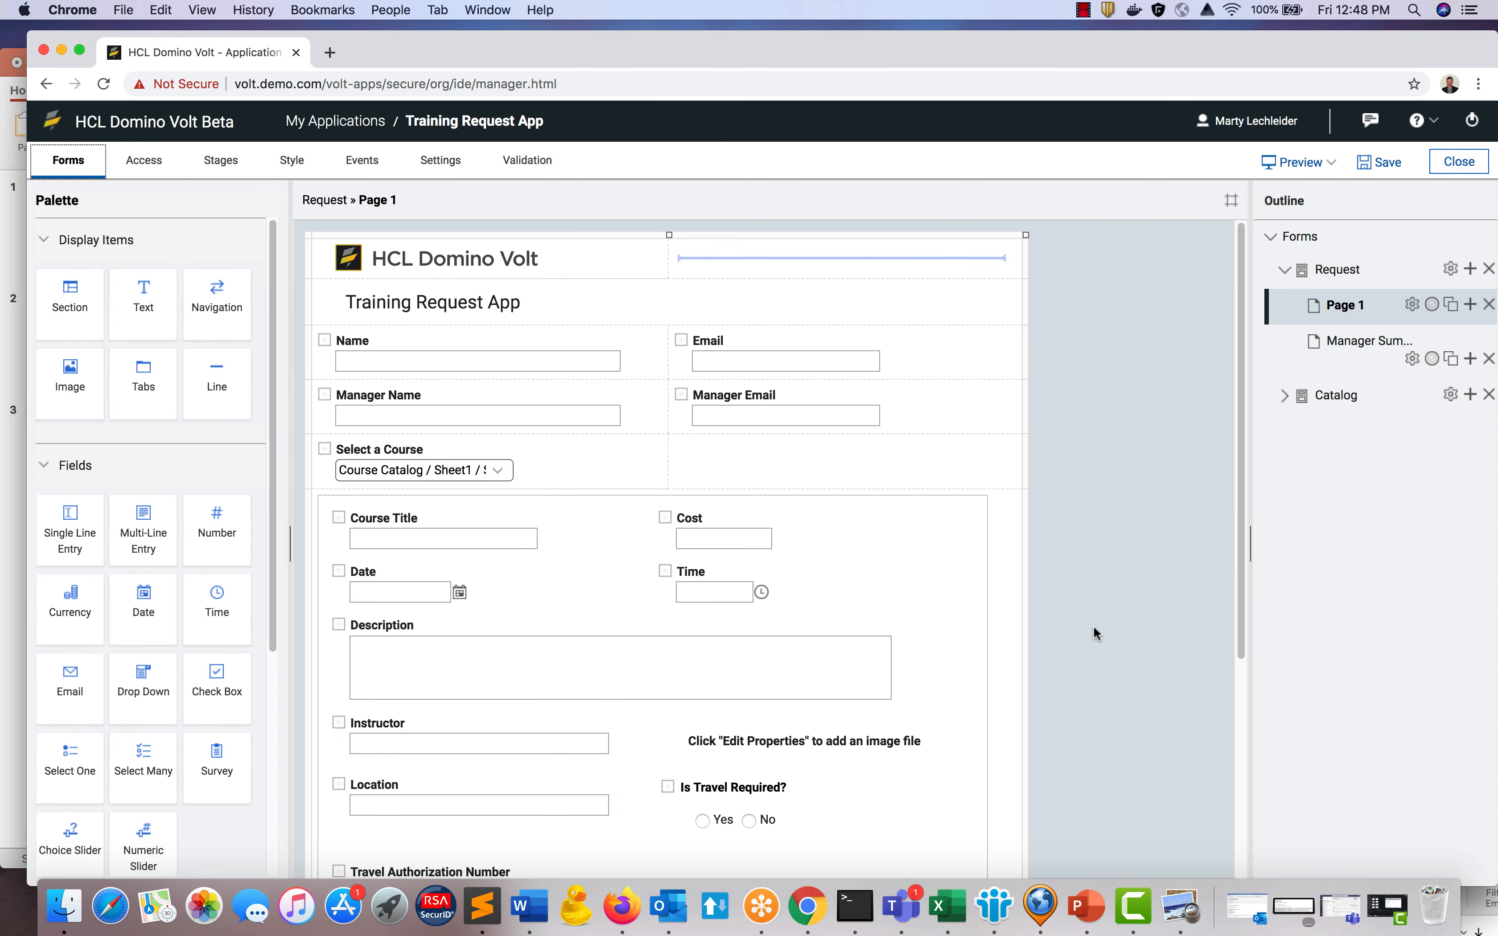
Open the output assignments of the Select a Course onItemChange service call.
left_click(585, 459)
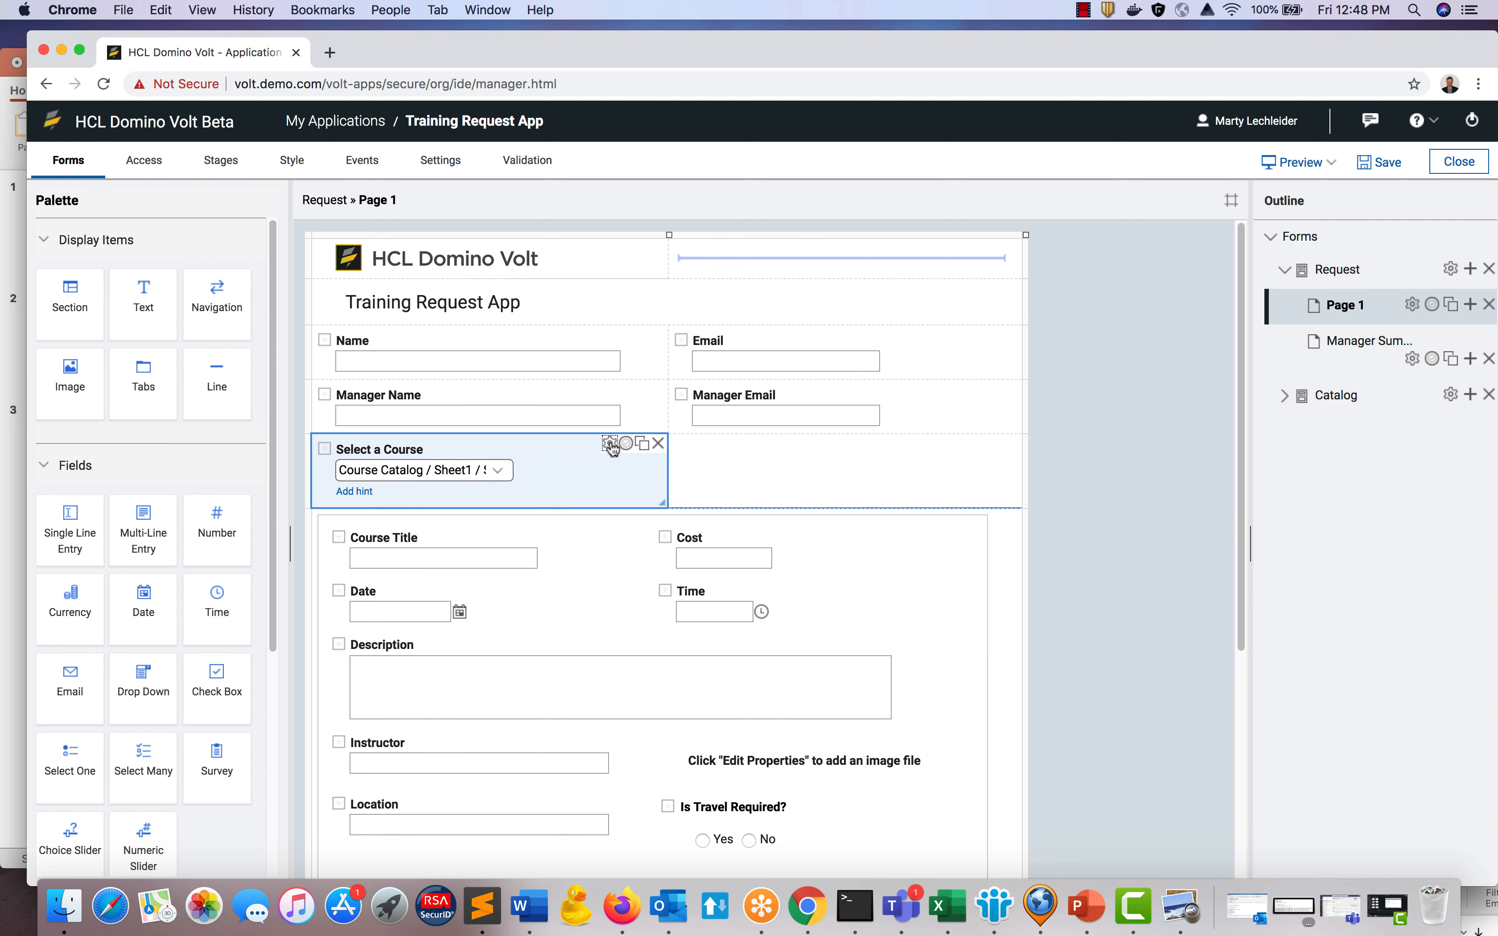
left_click(610, 444)
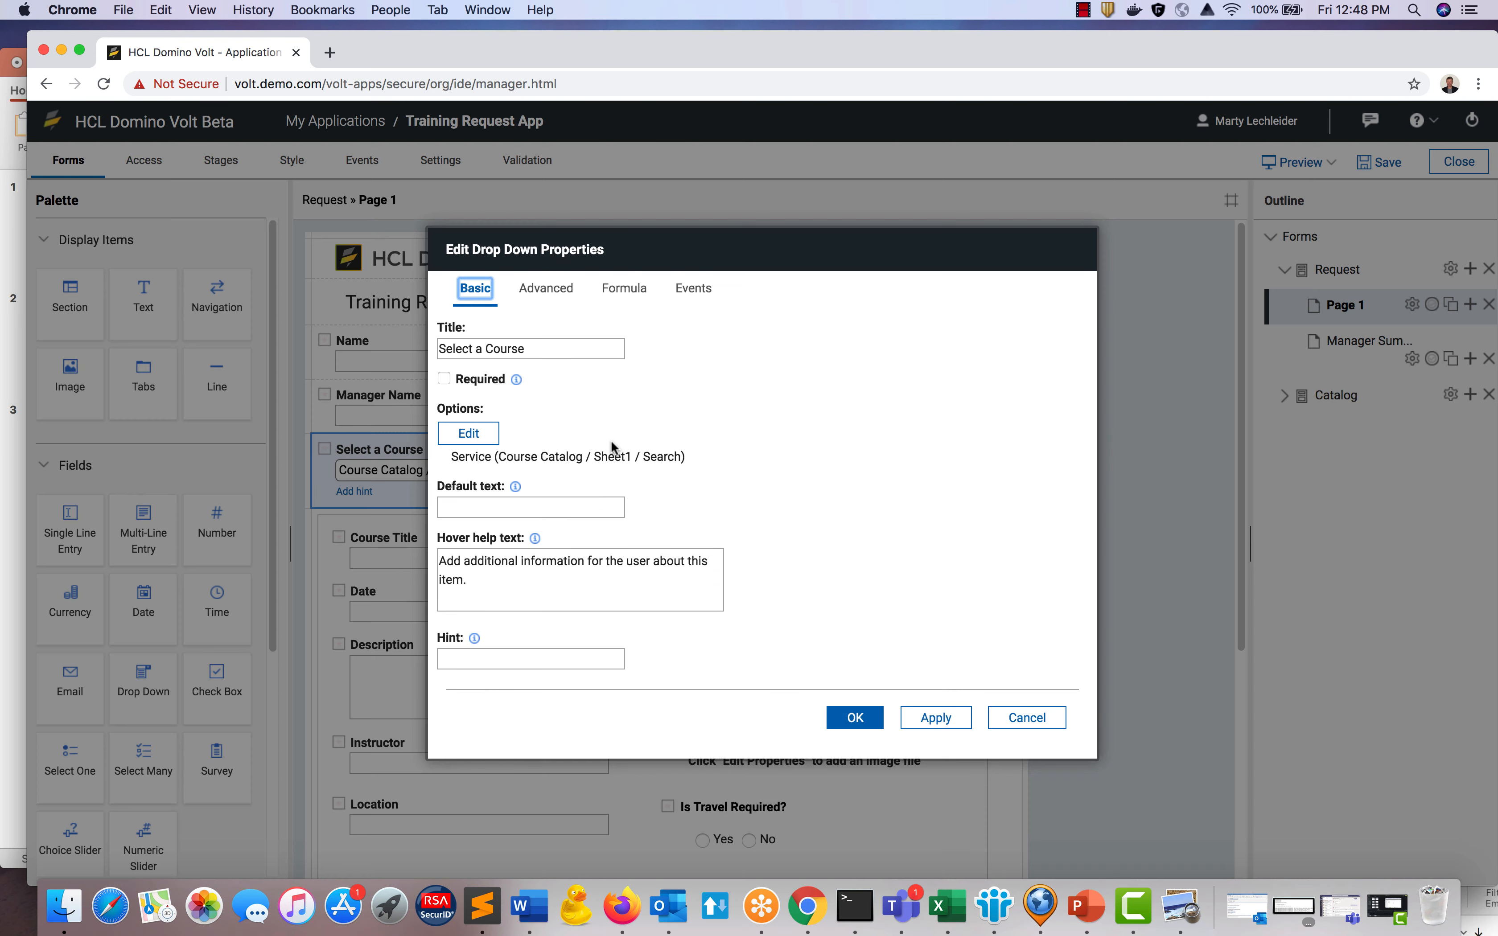
left_click(704, 292)
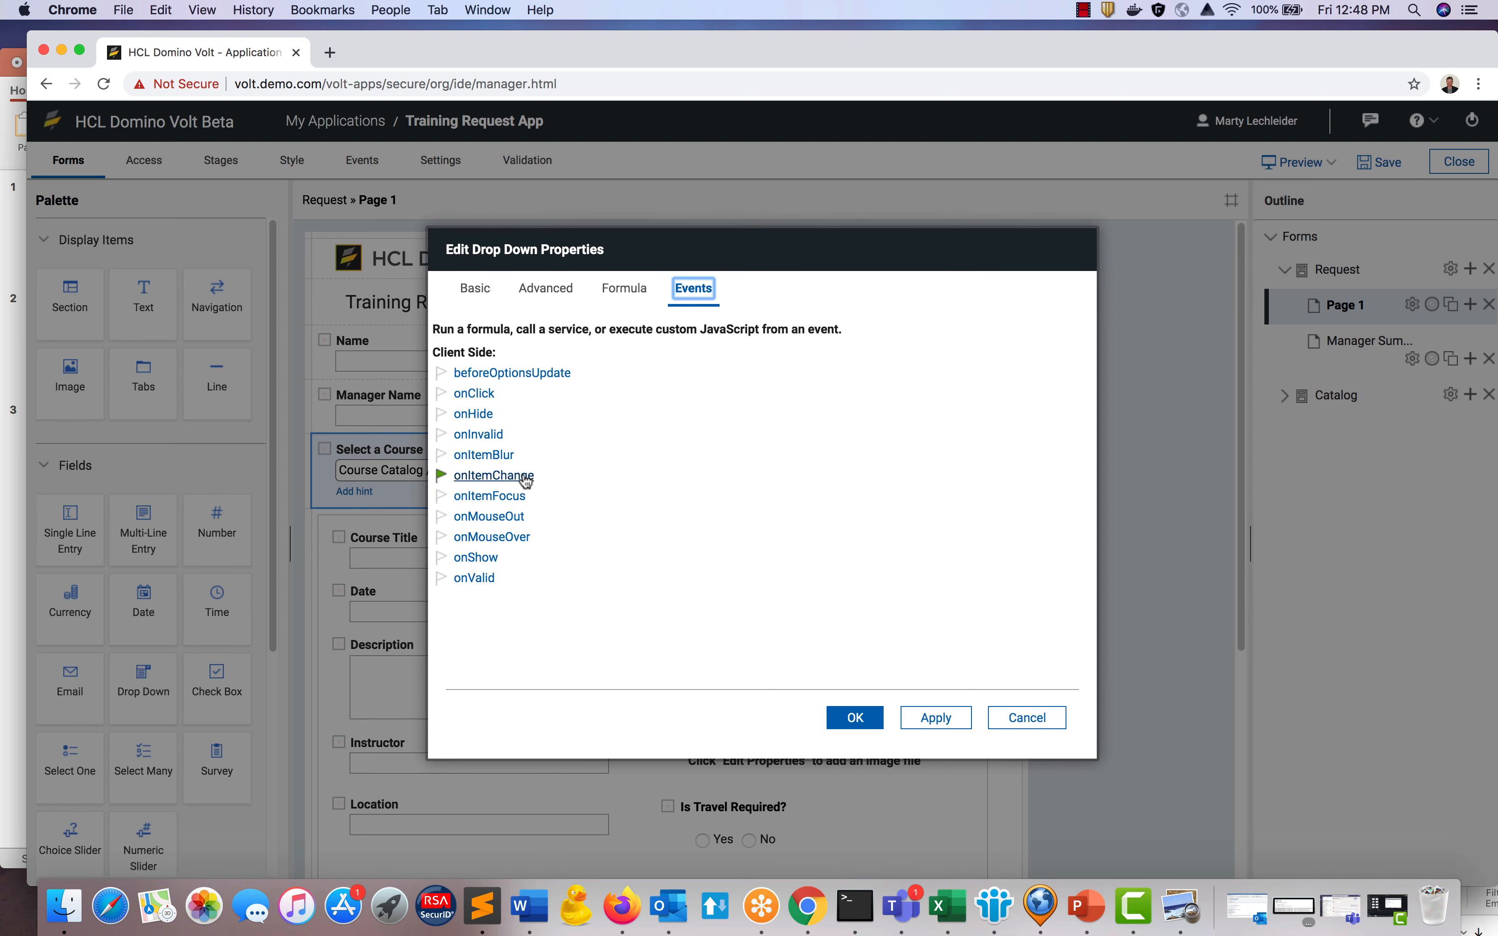
left_click(511, 477)
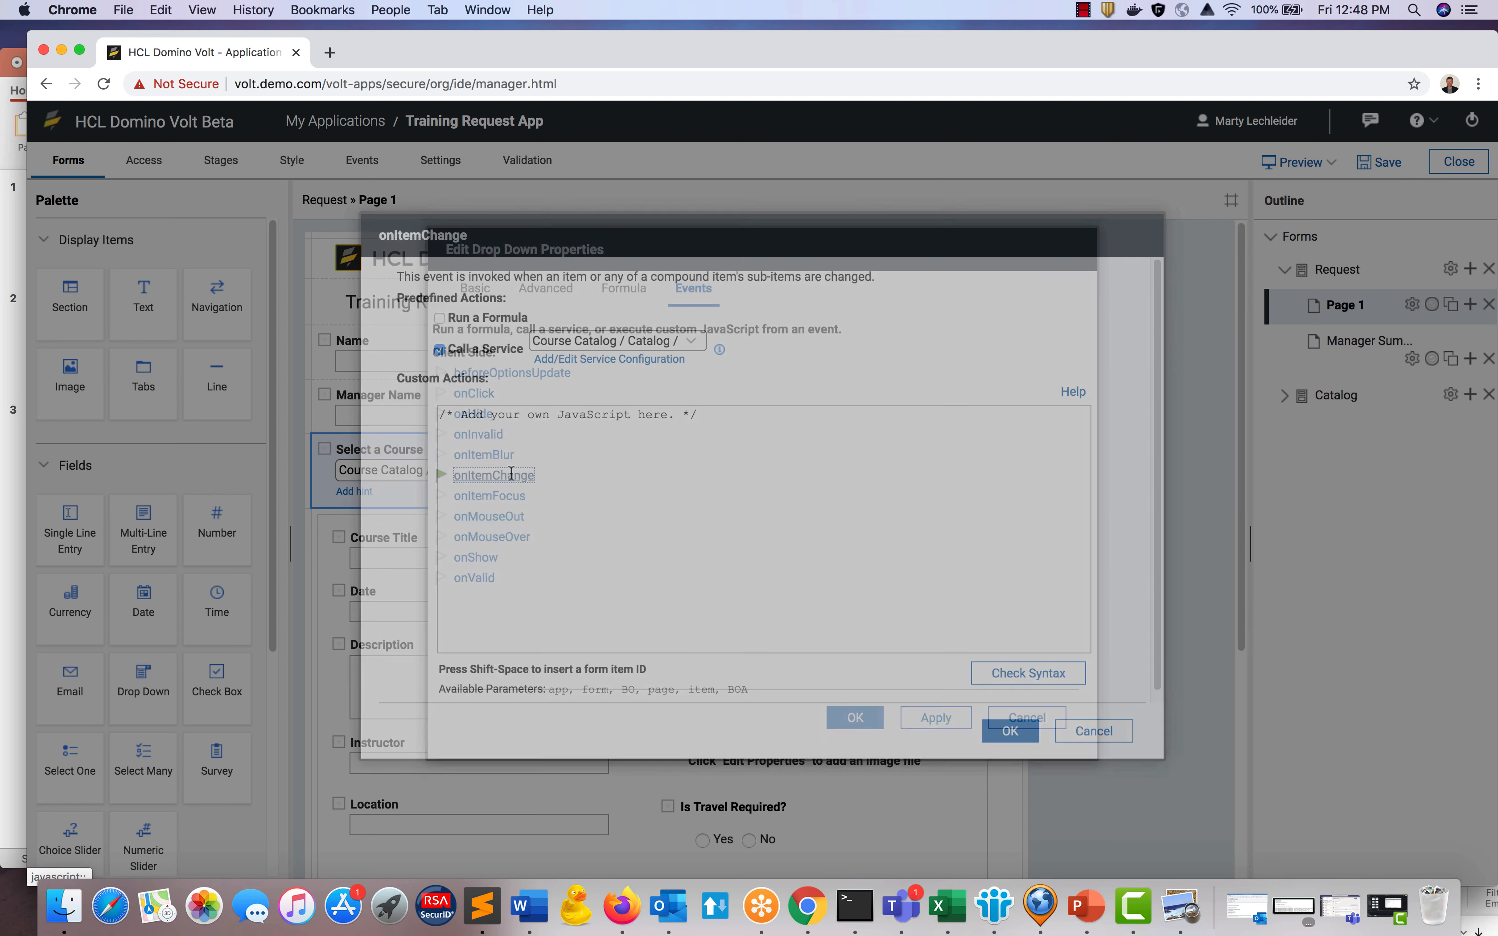
left_click(566, 360)
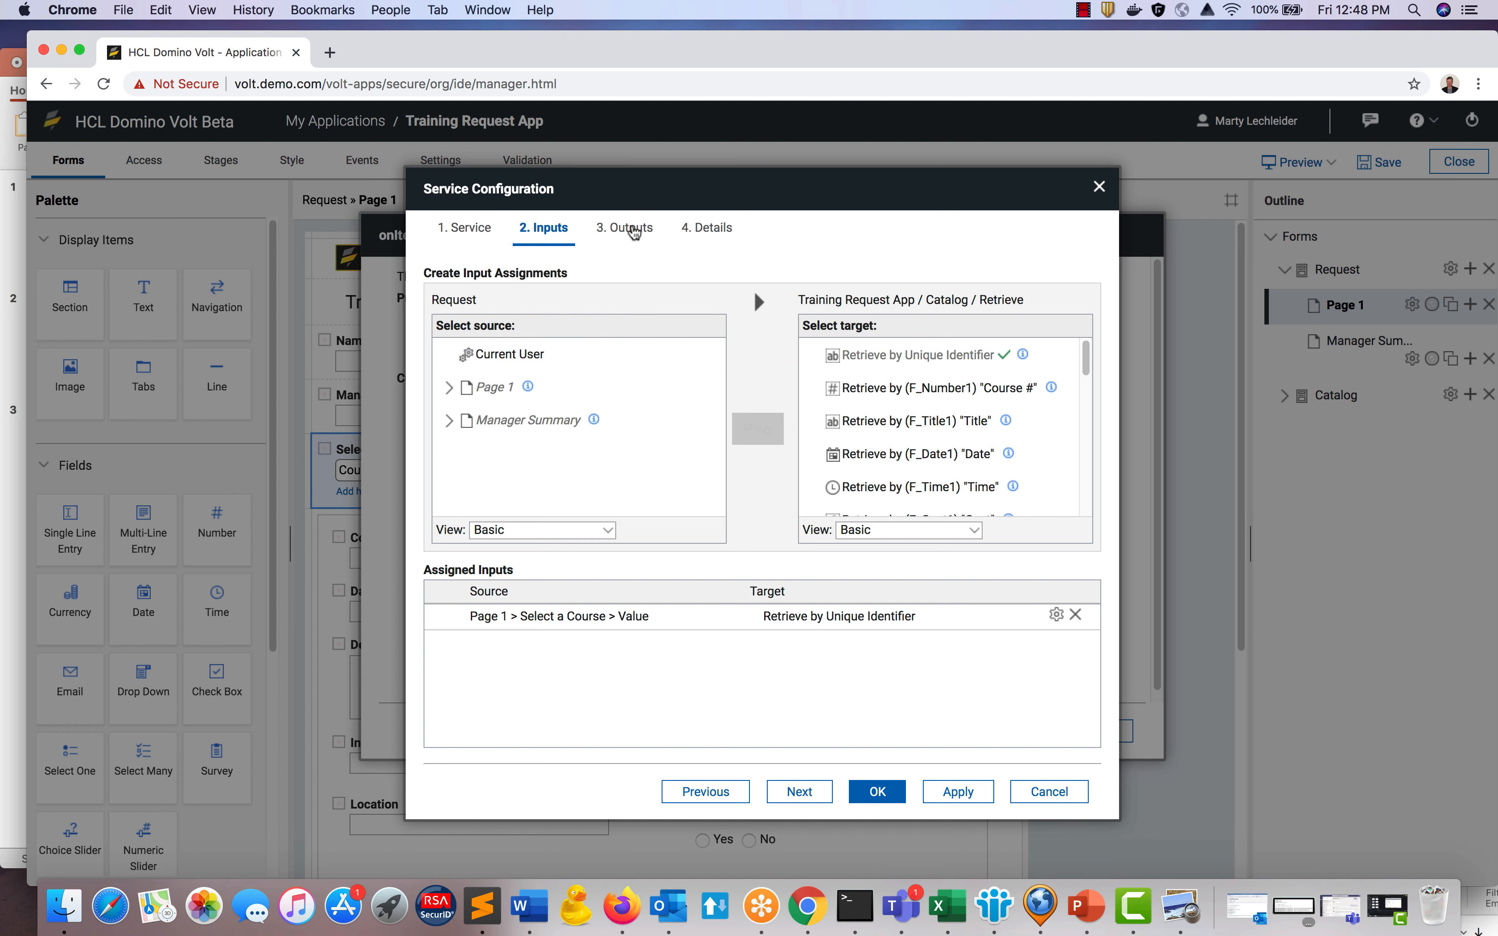
left_click(627, 229)
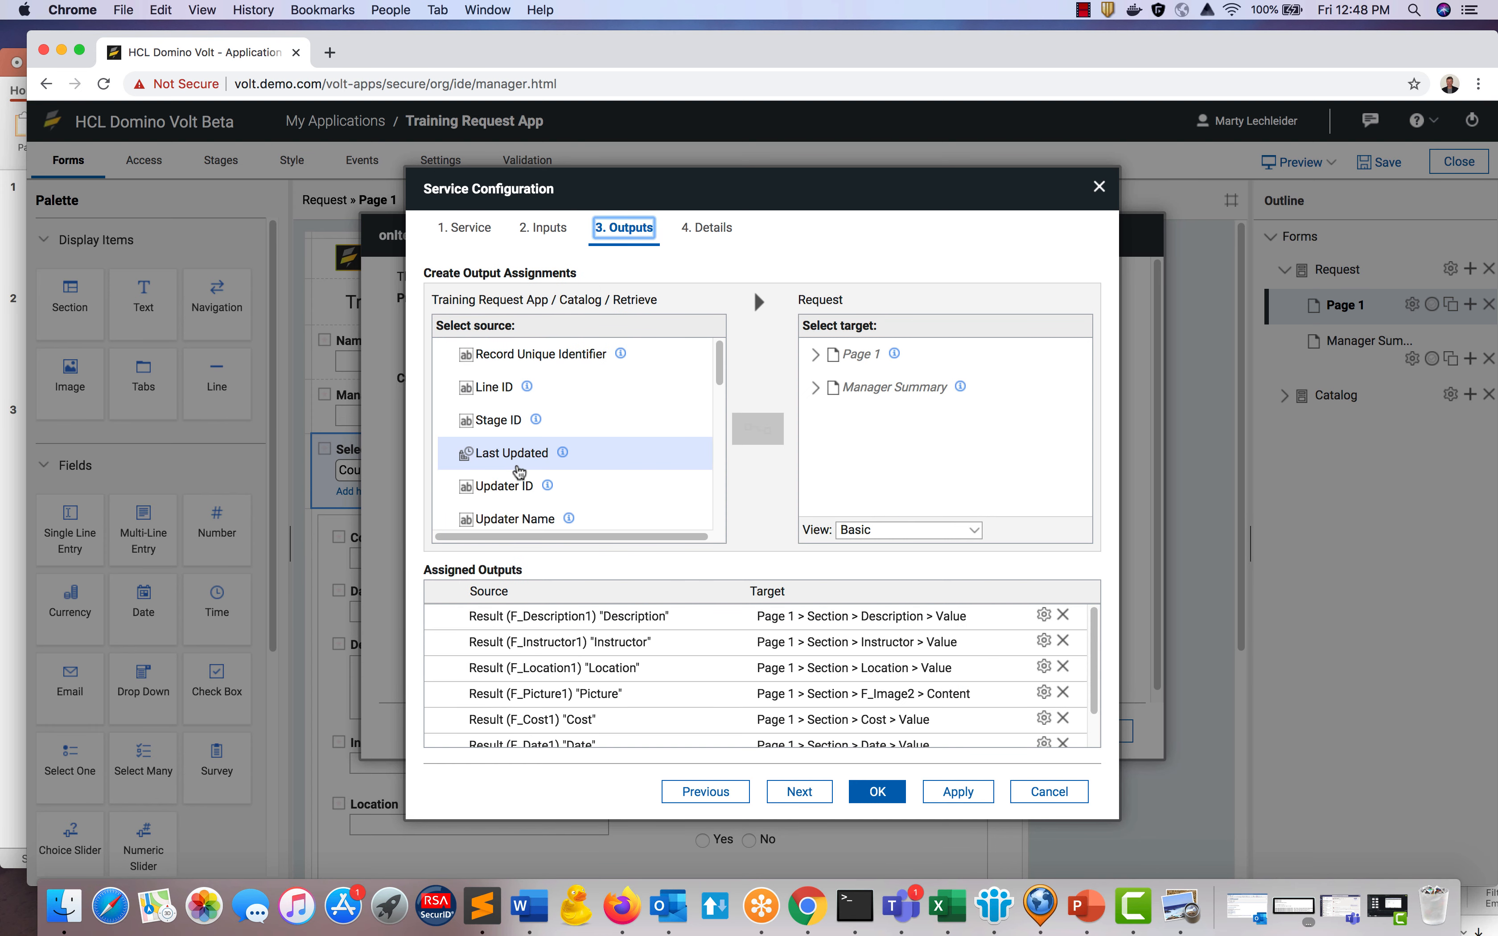
Map the catalog Capacity result to the Hidden Section's Capacity field.
left_click_drag(719, 359, 719, 502)
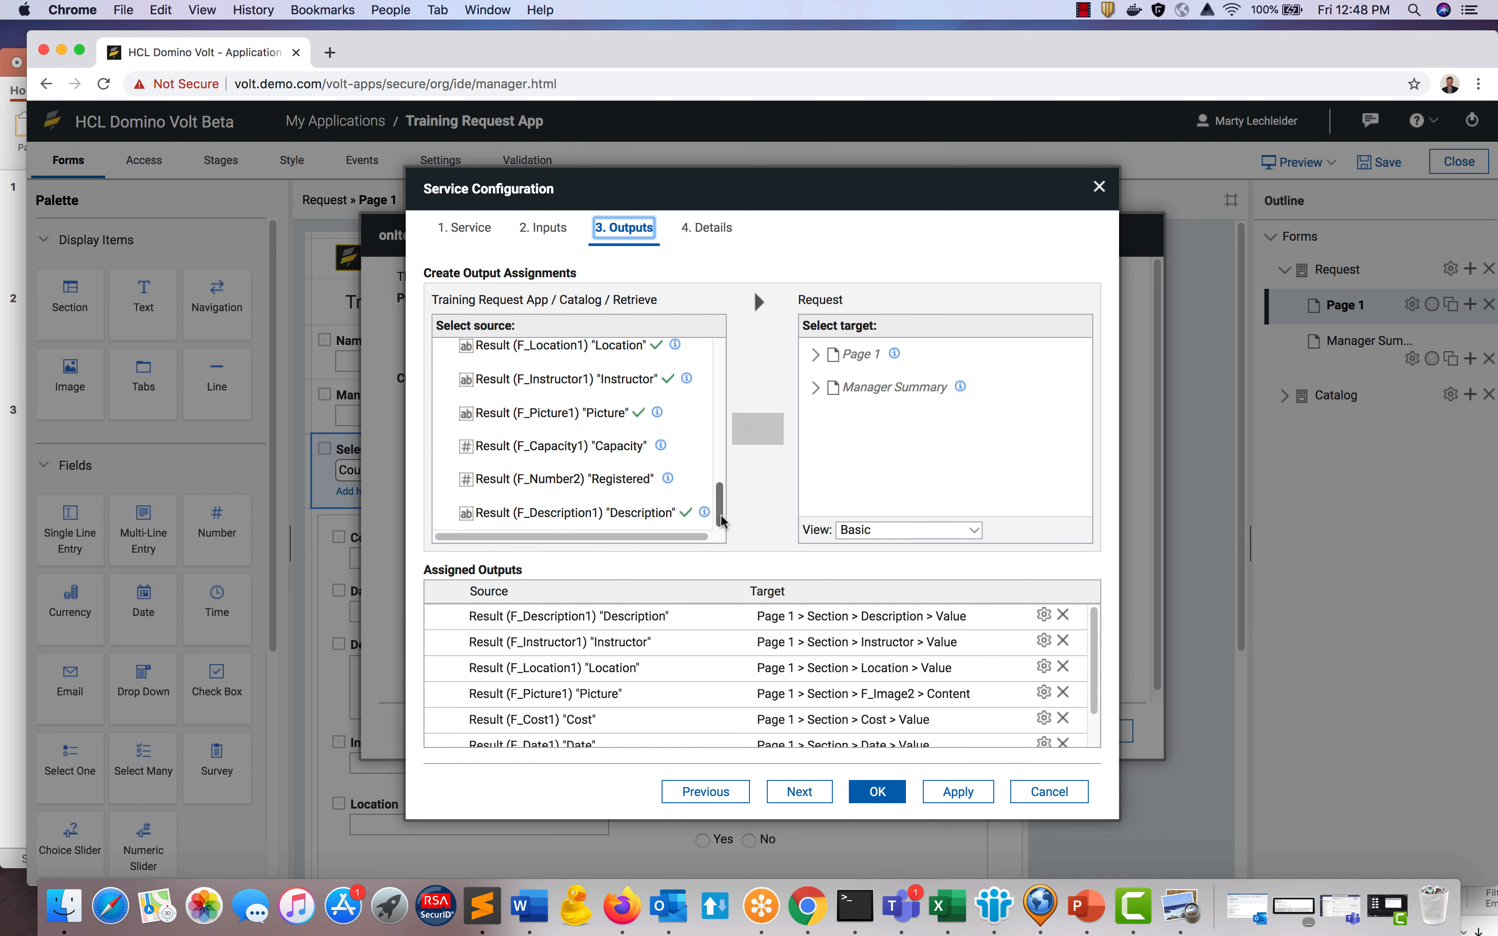
left_click(633, 454)
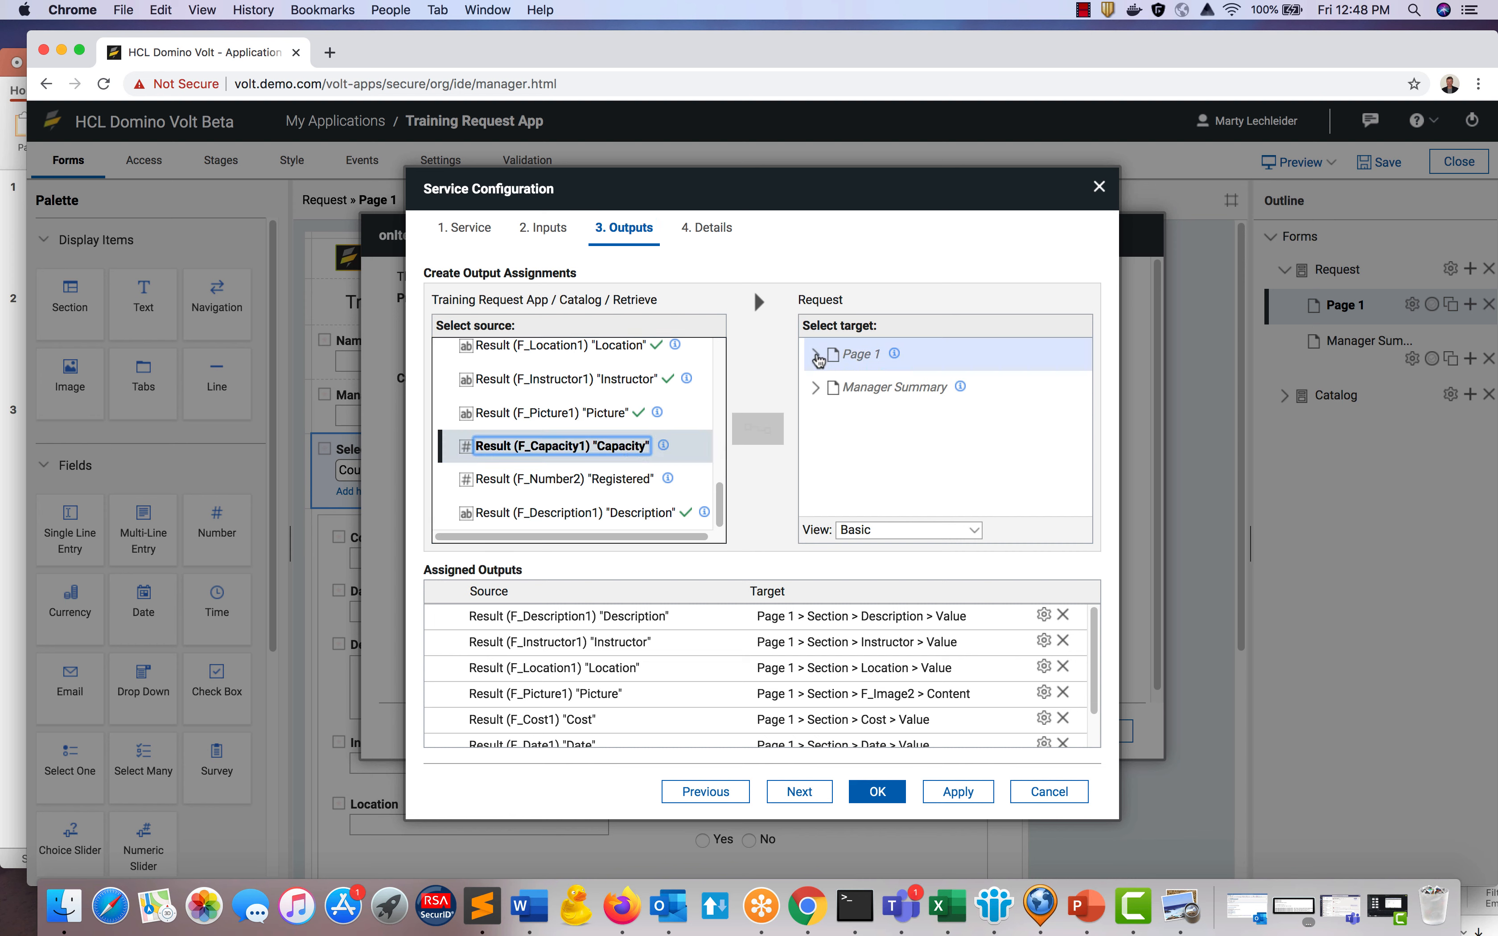
left_click(818, 355)
scroll(889, 447, "down", 3)
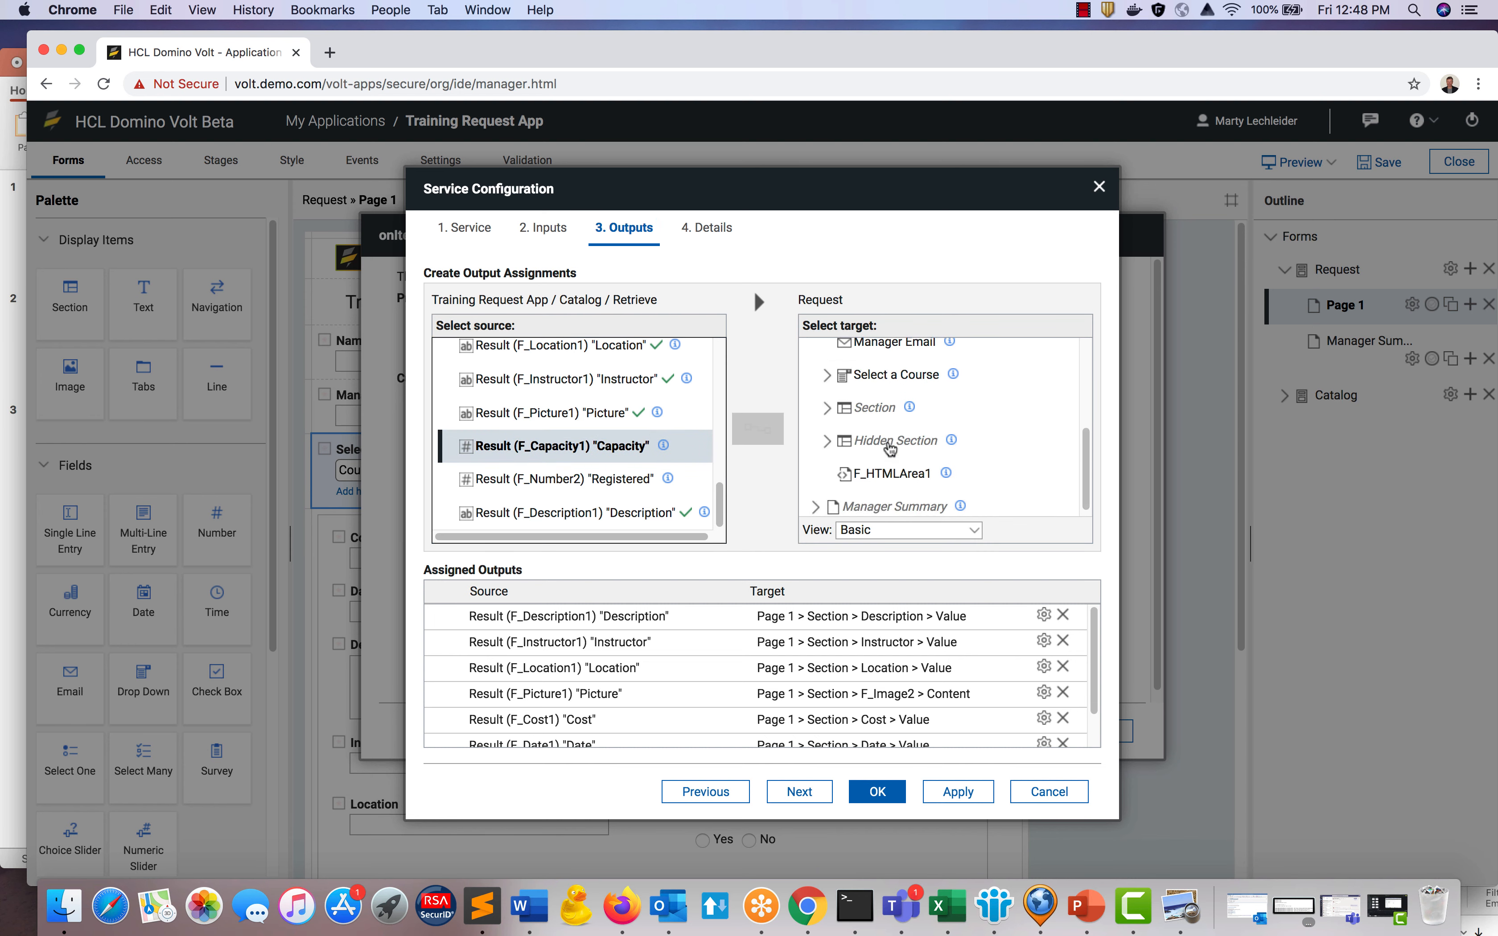
left_click(827, 433)
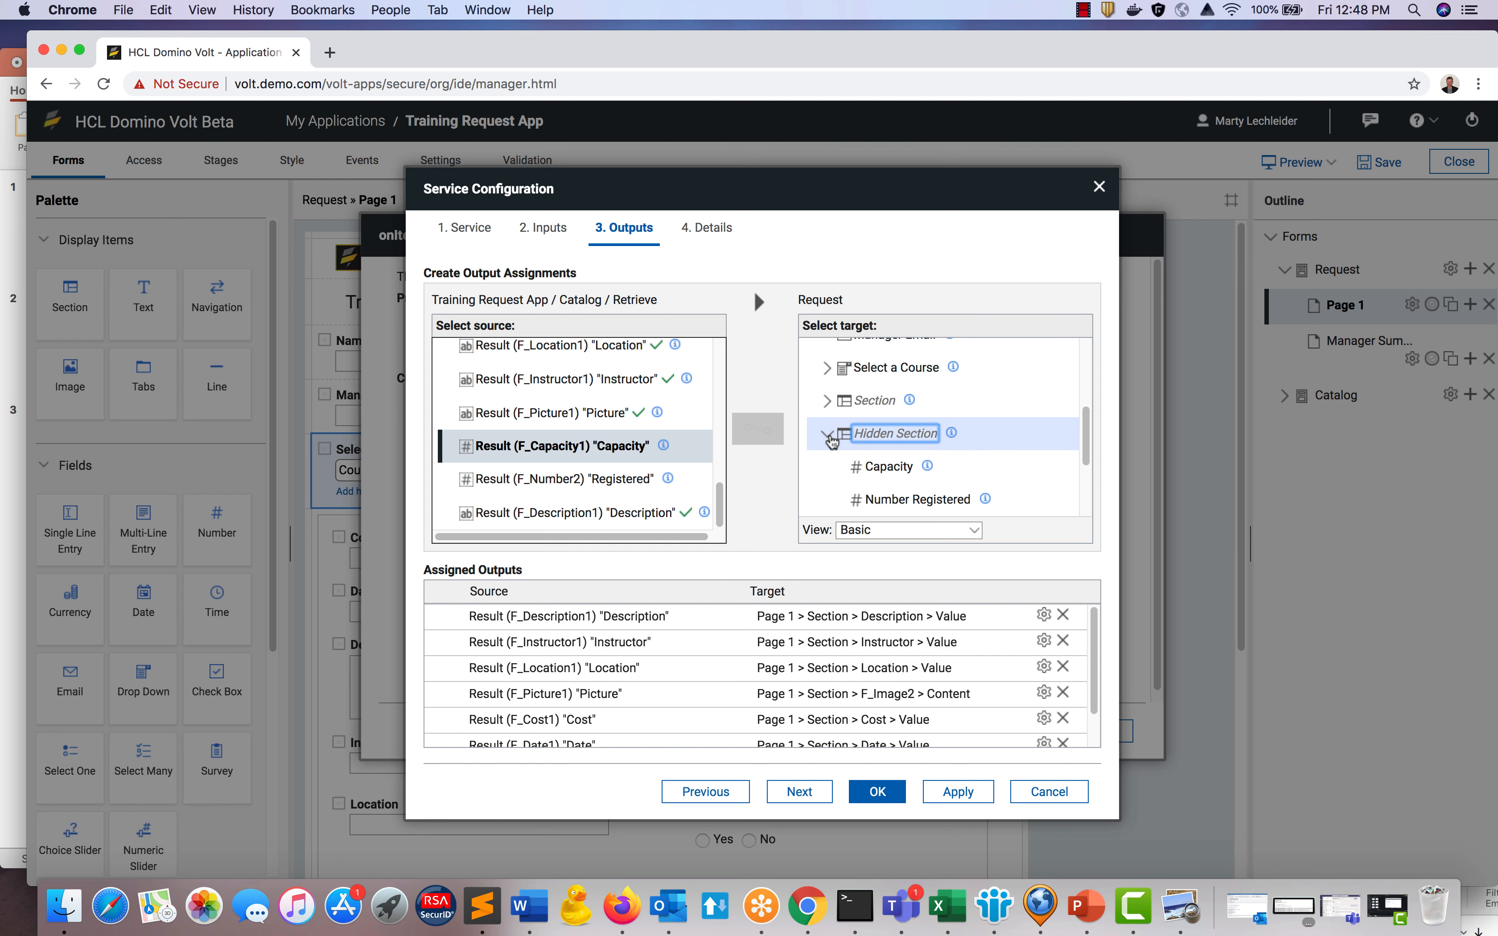
scroll(876, 434, "down", 2)
left_click(889, 401)
left_click(766, 437)
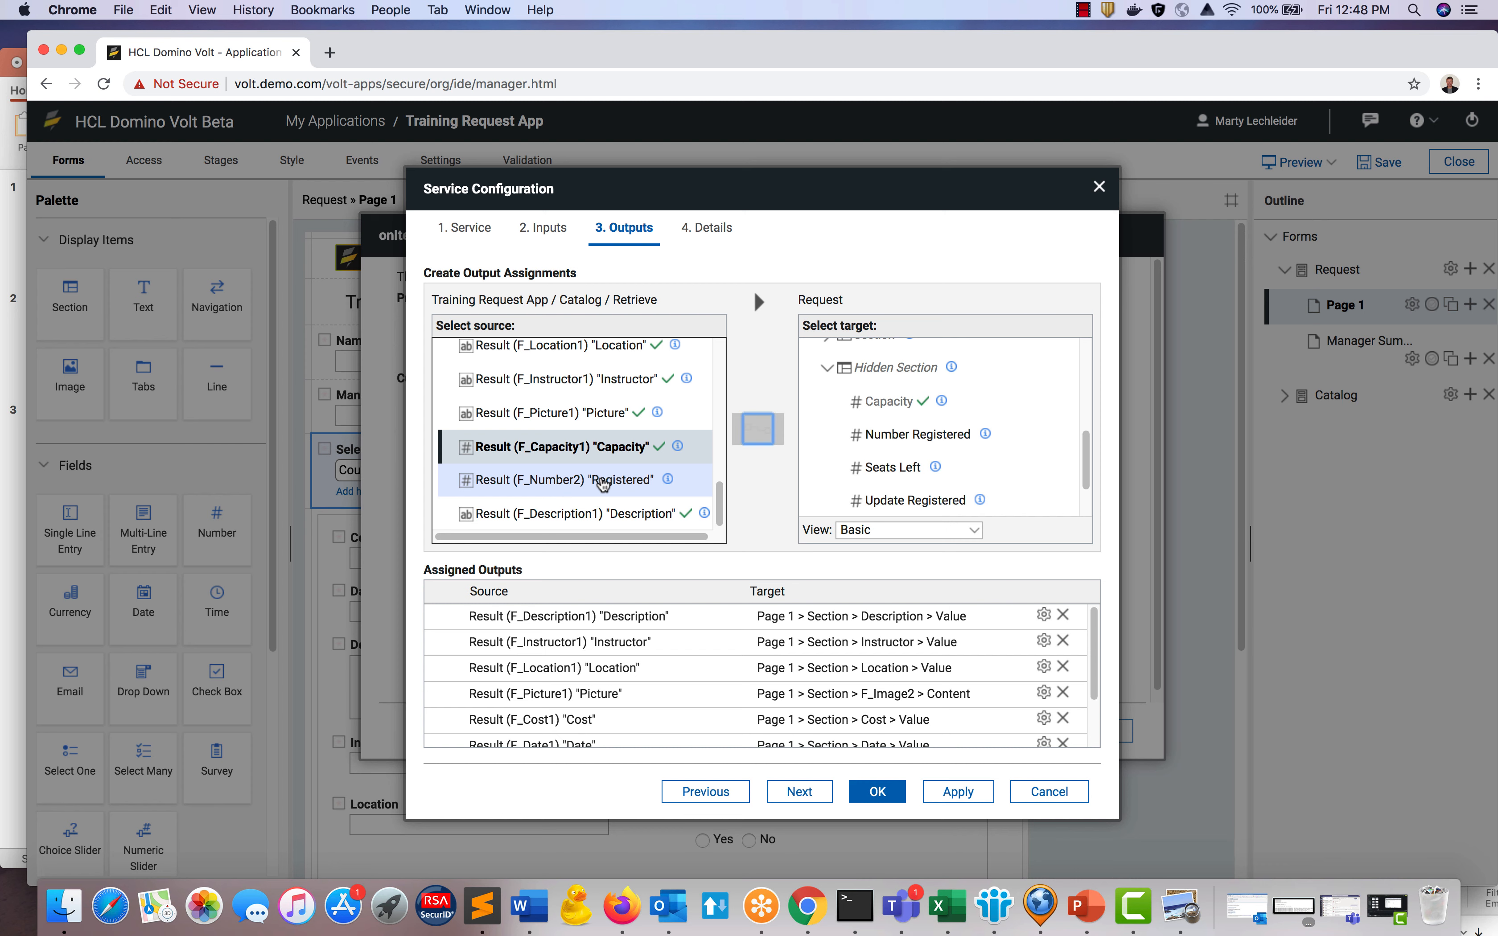
Map catalog Registered to Number Registered and save the event and dropdown settings.
left_click(603, 482)
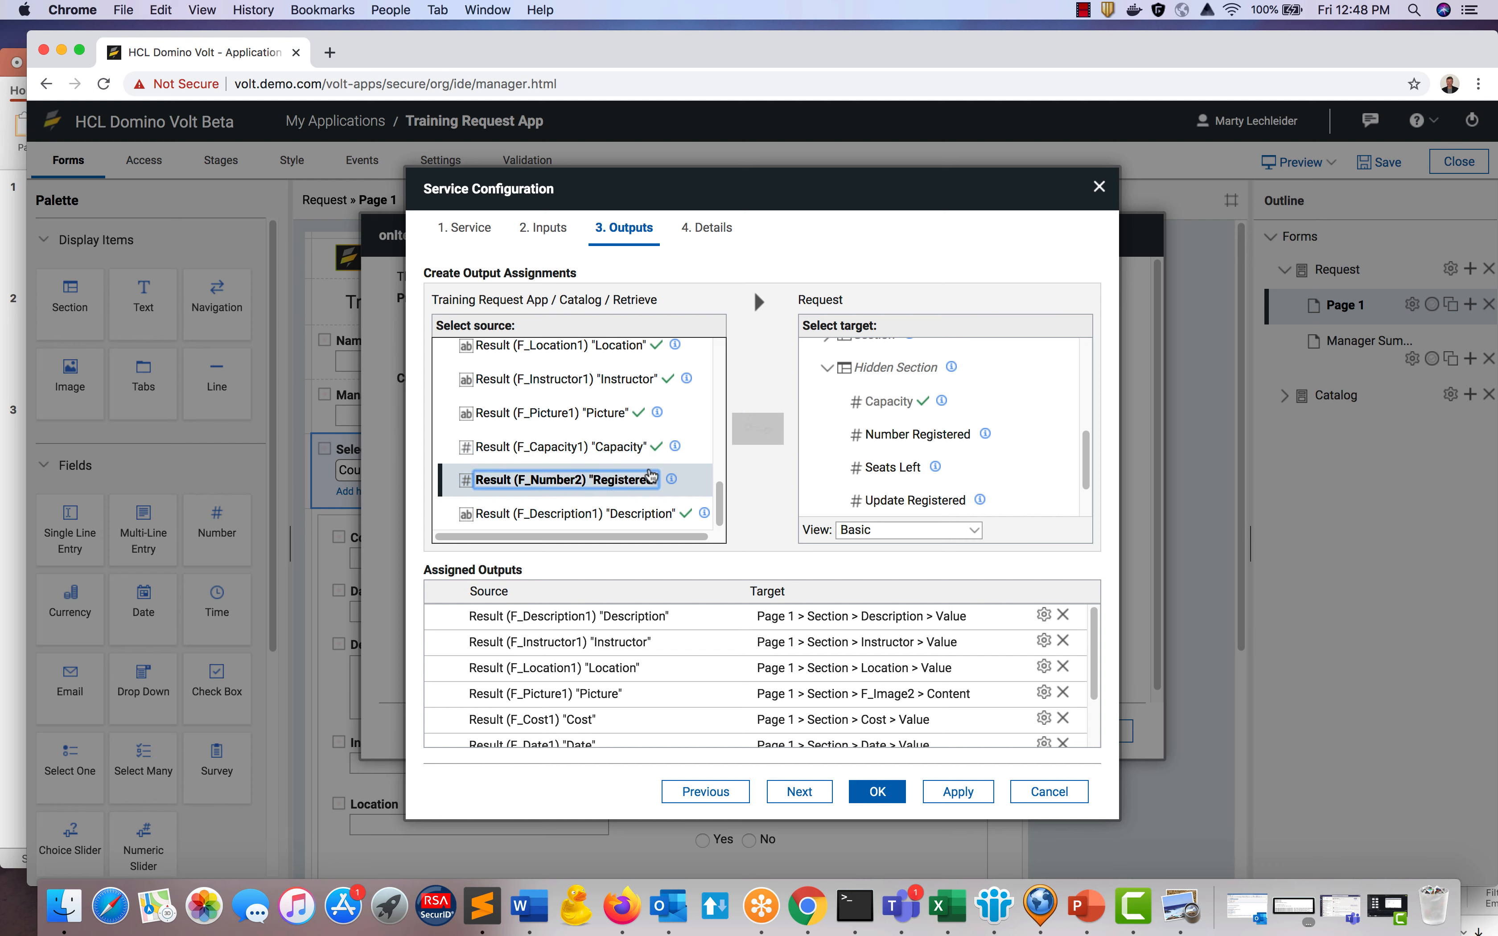
left_click(916, 435)
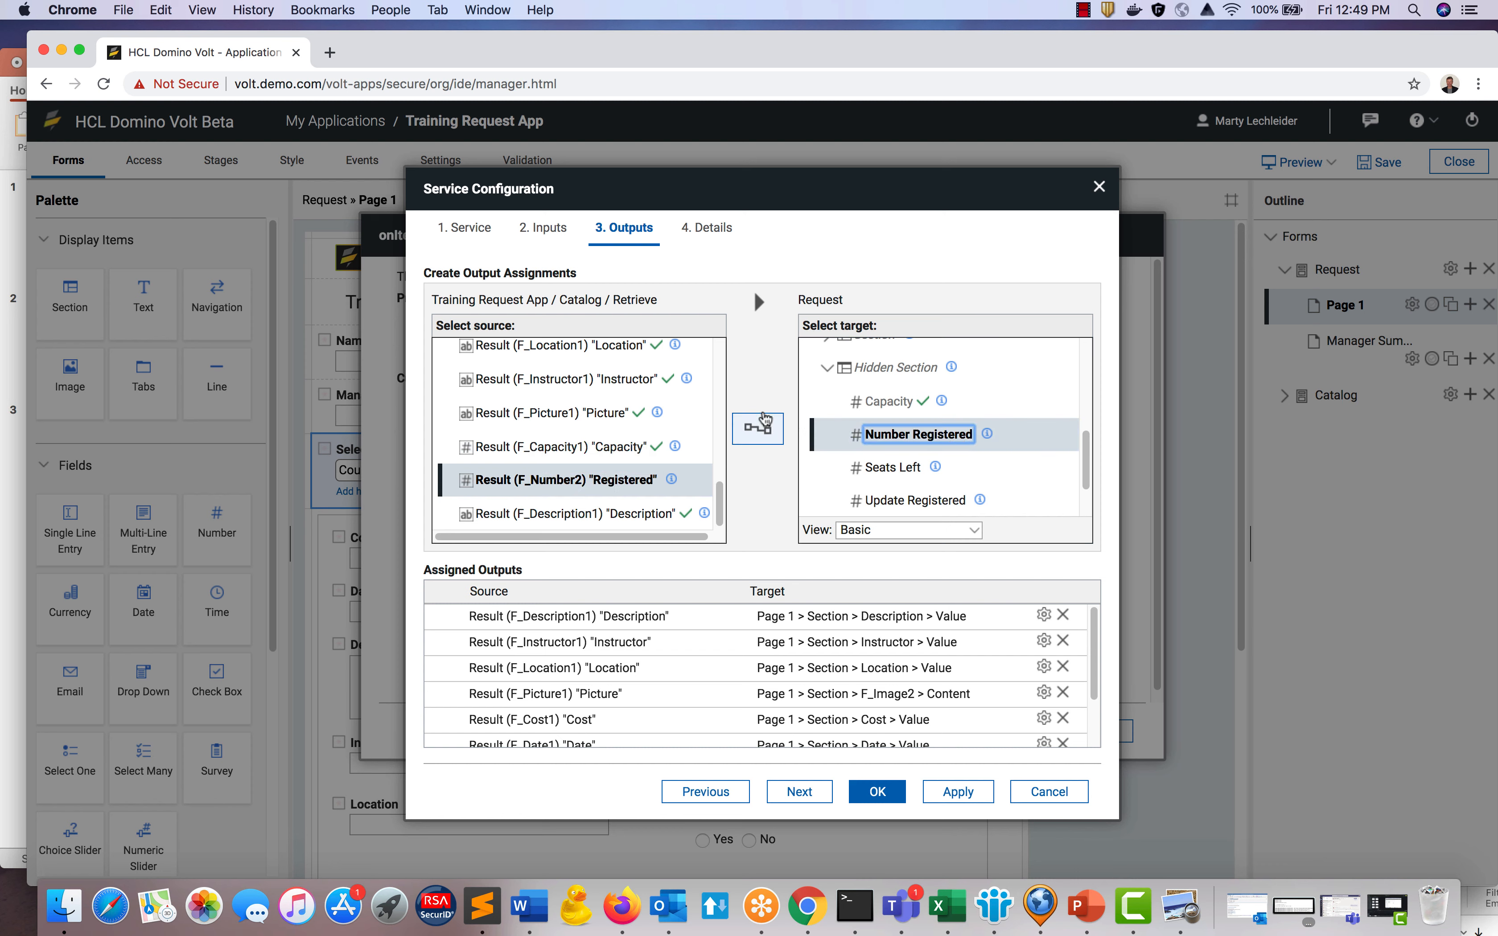
left_click(766, 427)
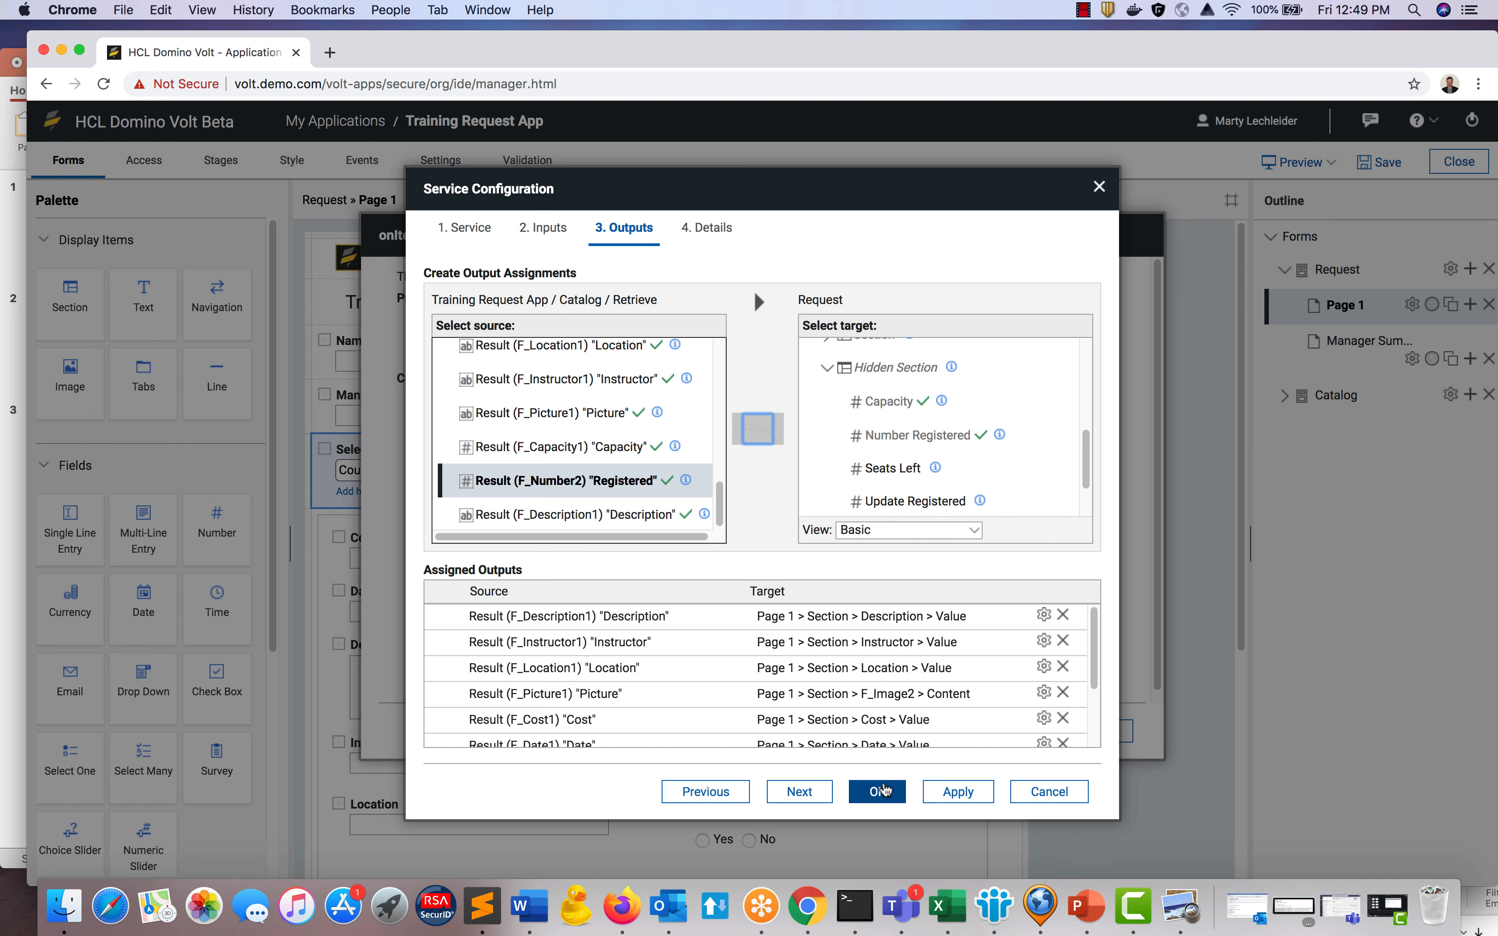
left_click(901, 794)
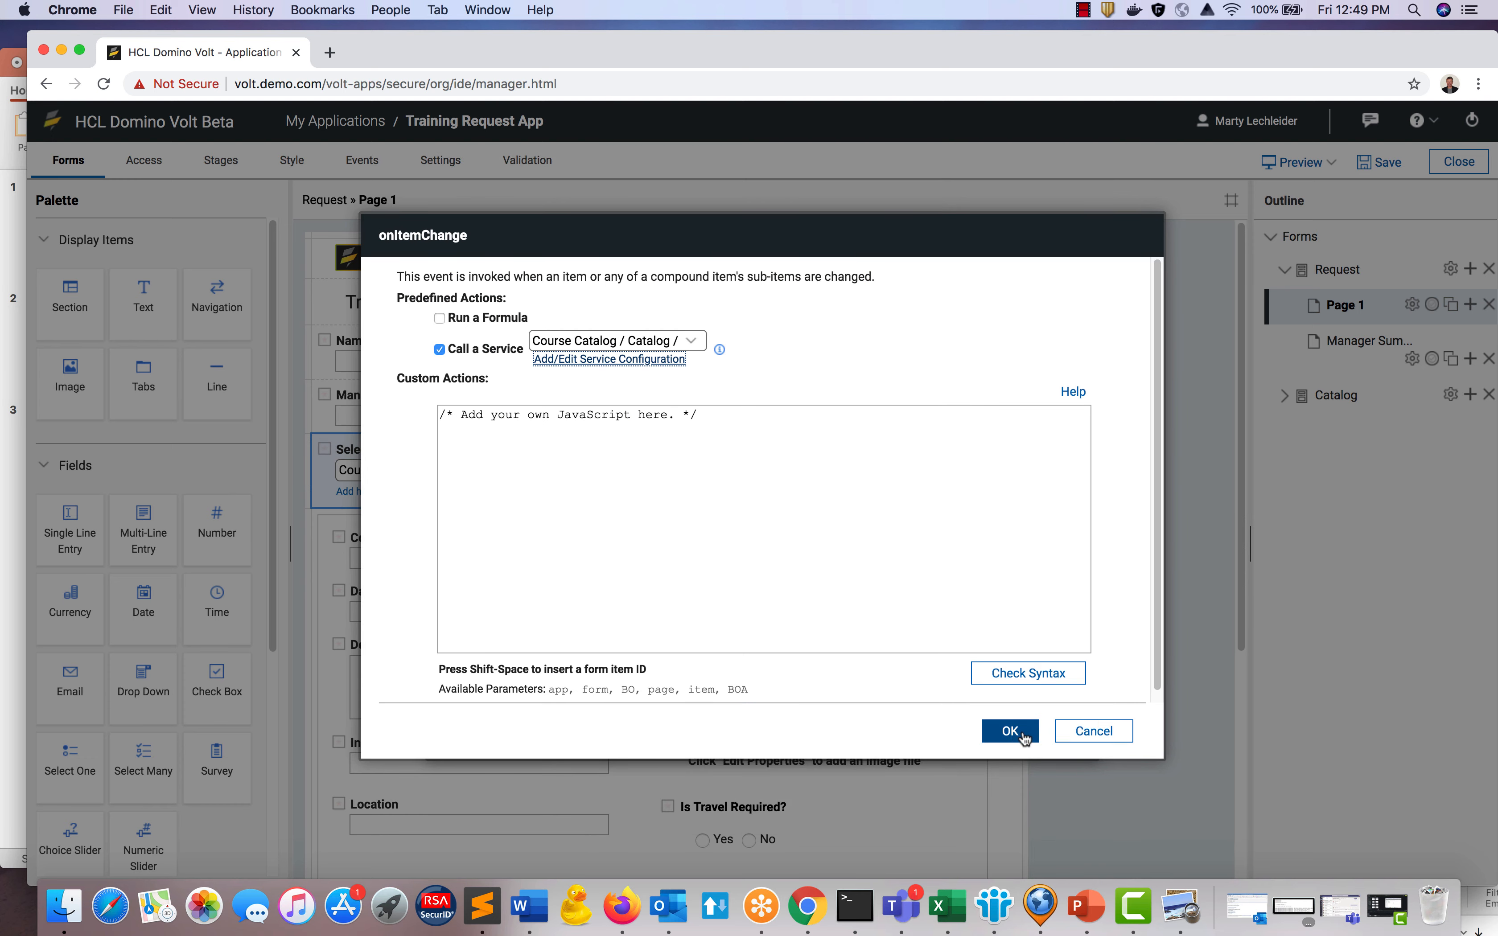
left_click(1010, 731)
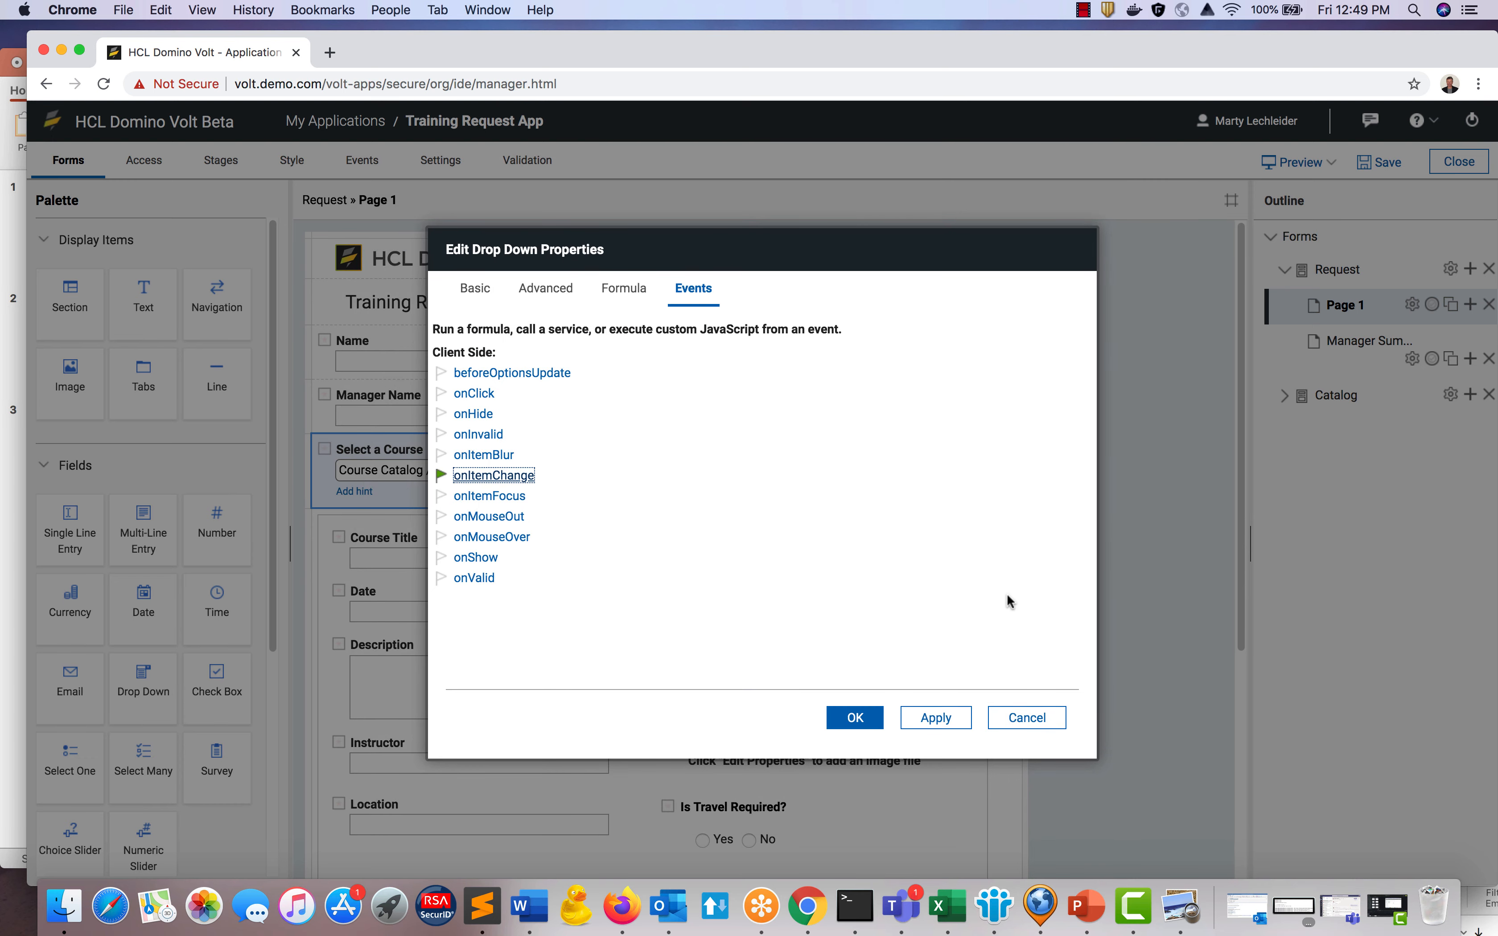
left_click(857, 717)
Preview the app and choose Leadership, filling Capacity 25 and Seats Left 25.
left_click(1273, 169)
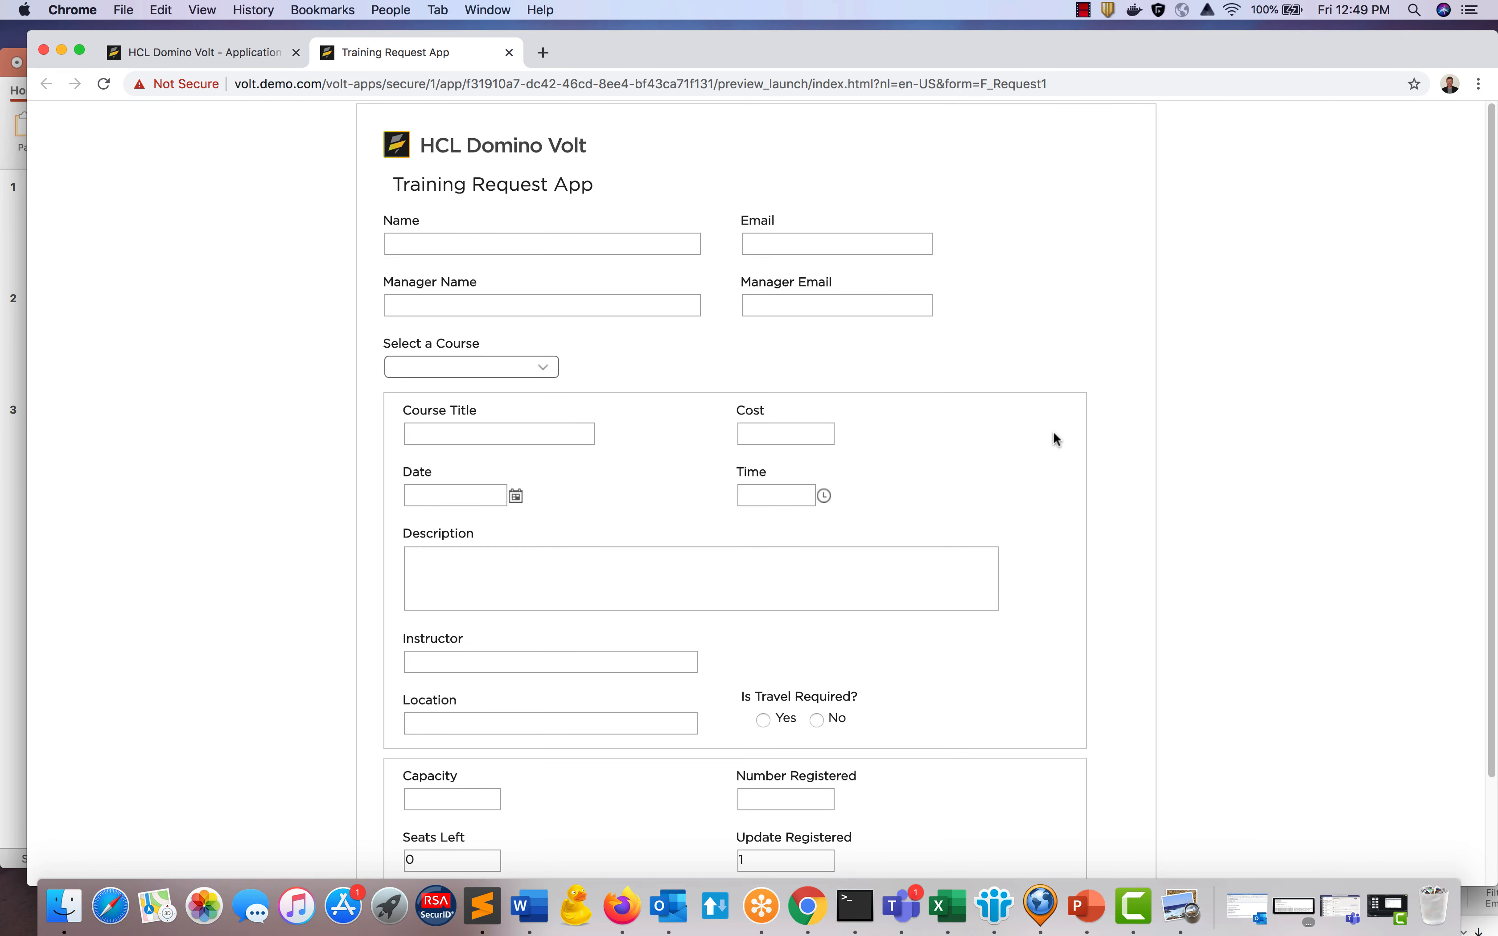
left_click(478, 368)
left_click(483, 403)
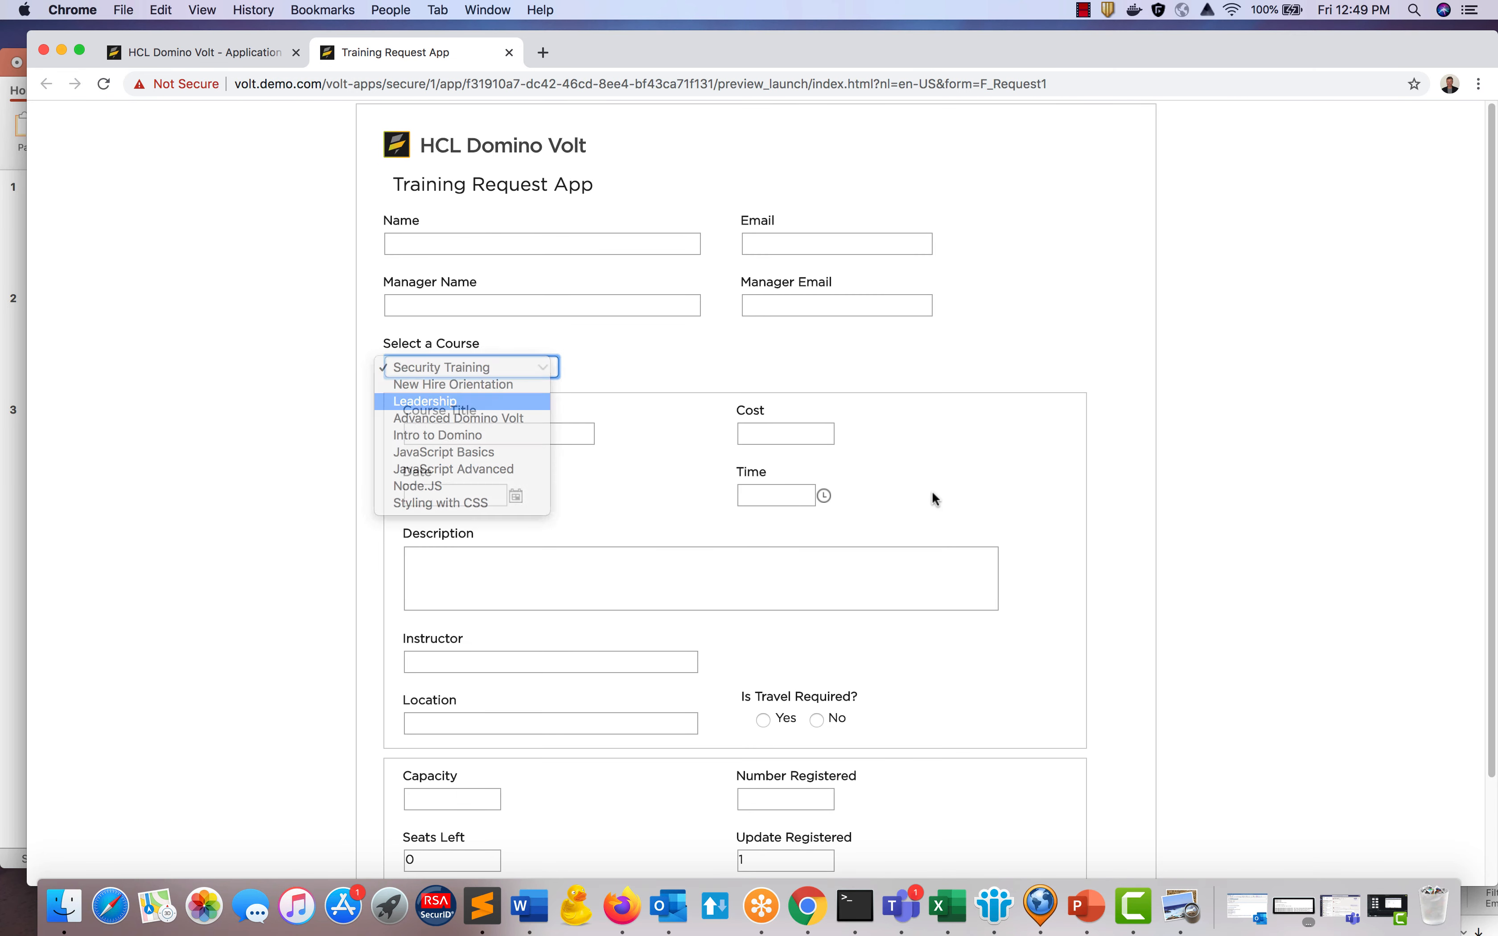
scroll(743, 557, "down", 3)
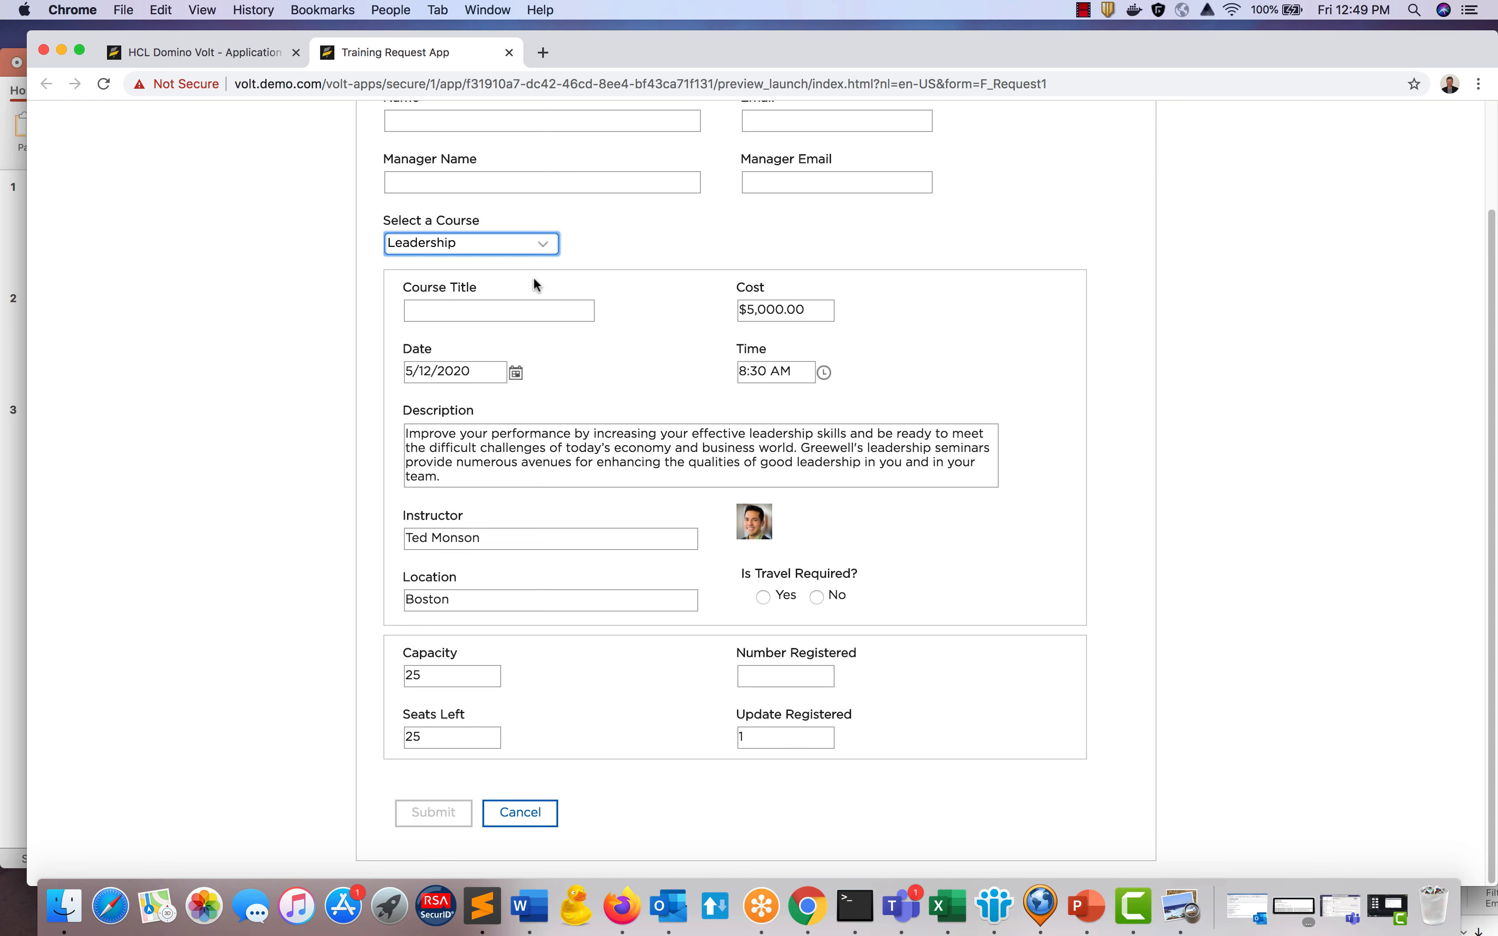
Leave the form preview and go back to the Training Request App form designer.
left_click(203, 54)
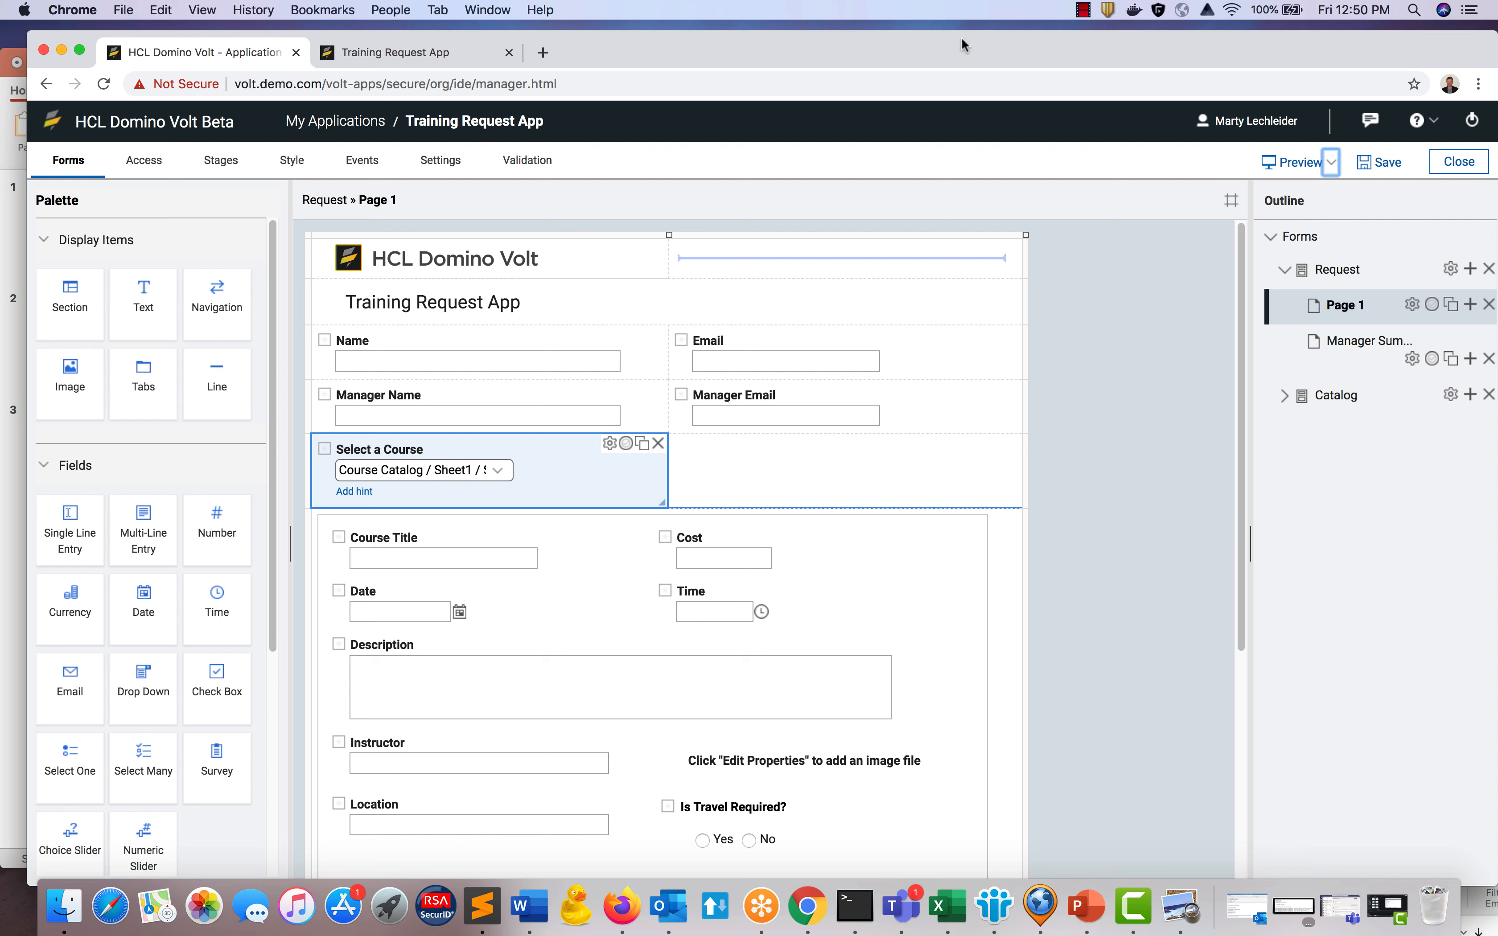
Add a Request service configuration targeting Catalog Submitted Update (S_Update) and go to its Inputs.
left_click(1084, 10)
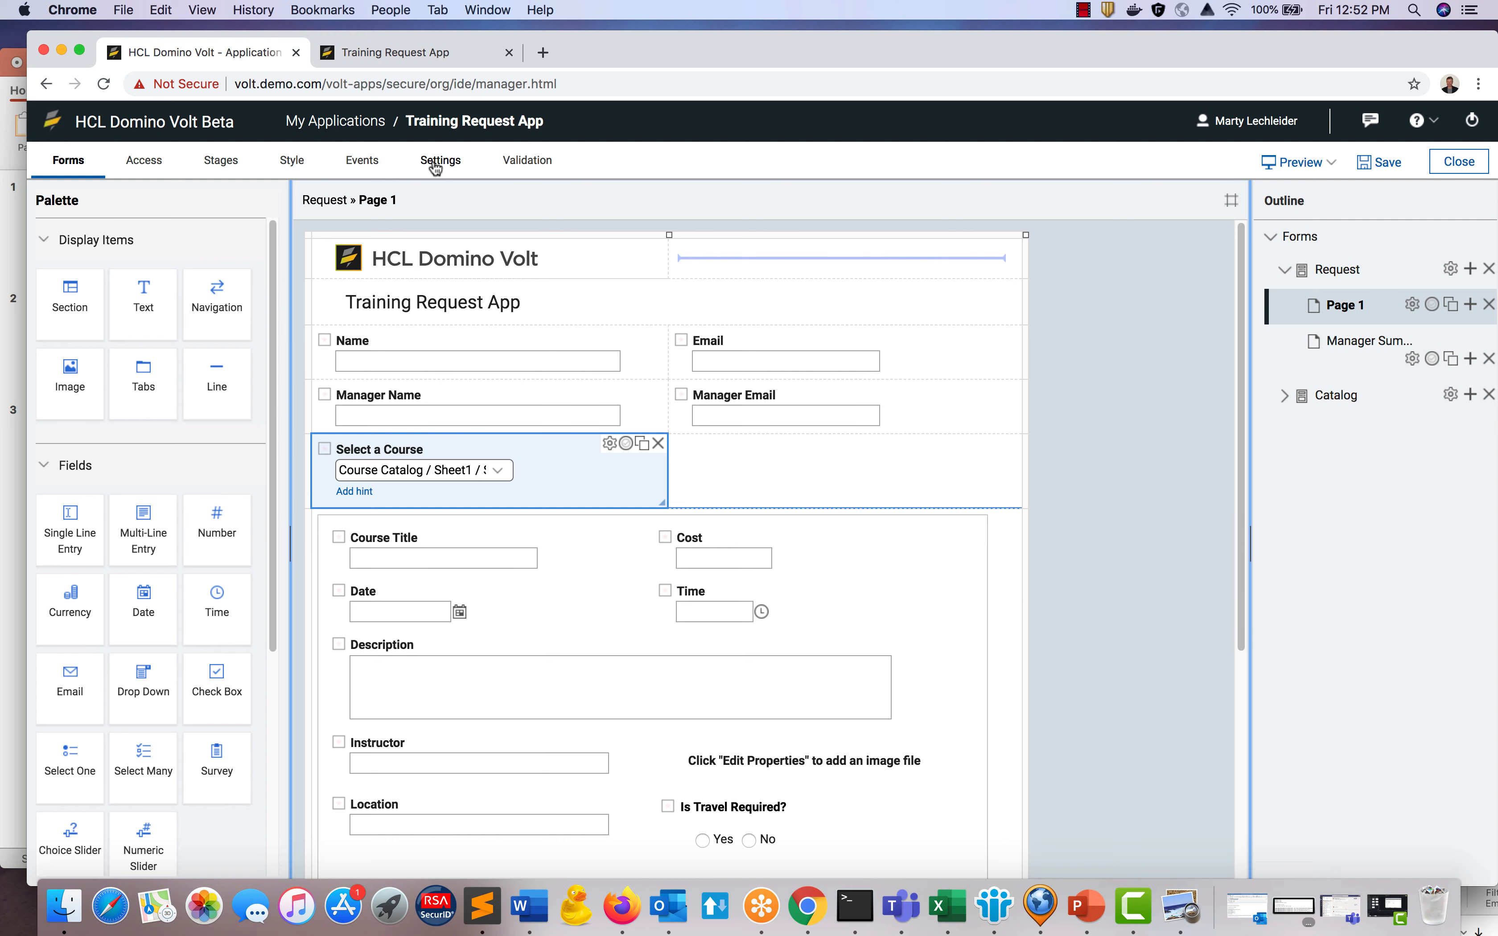
left_click(437, 164)
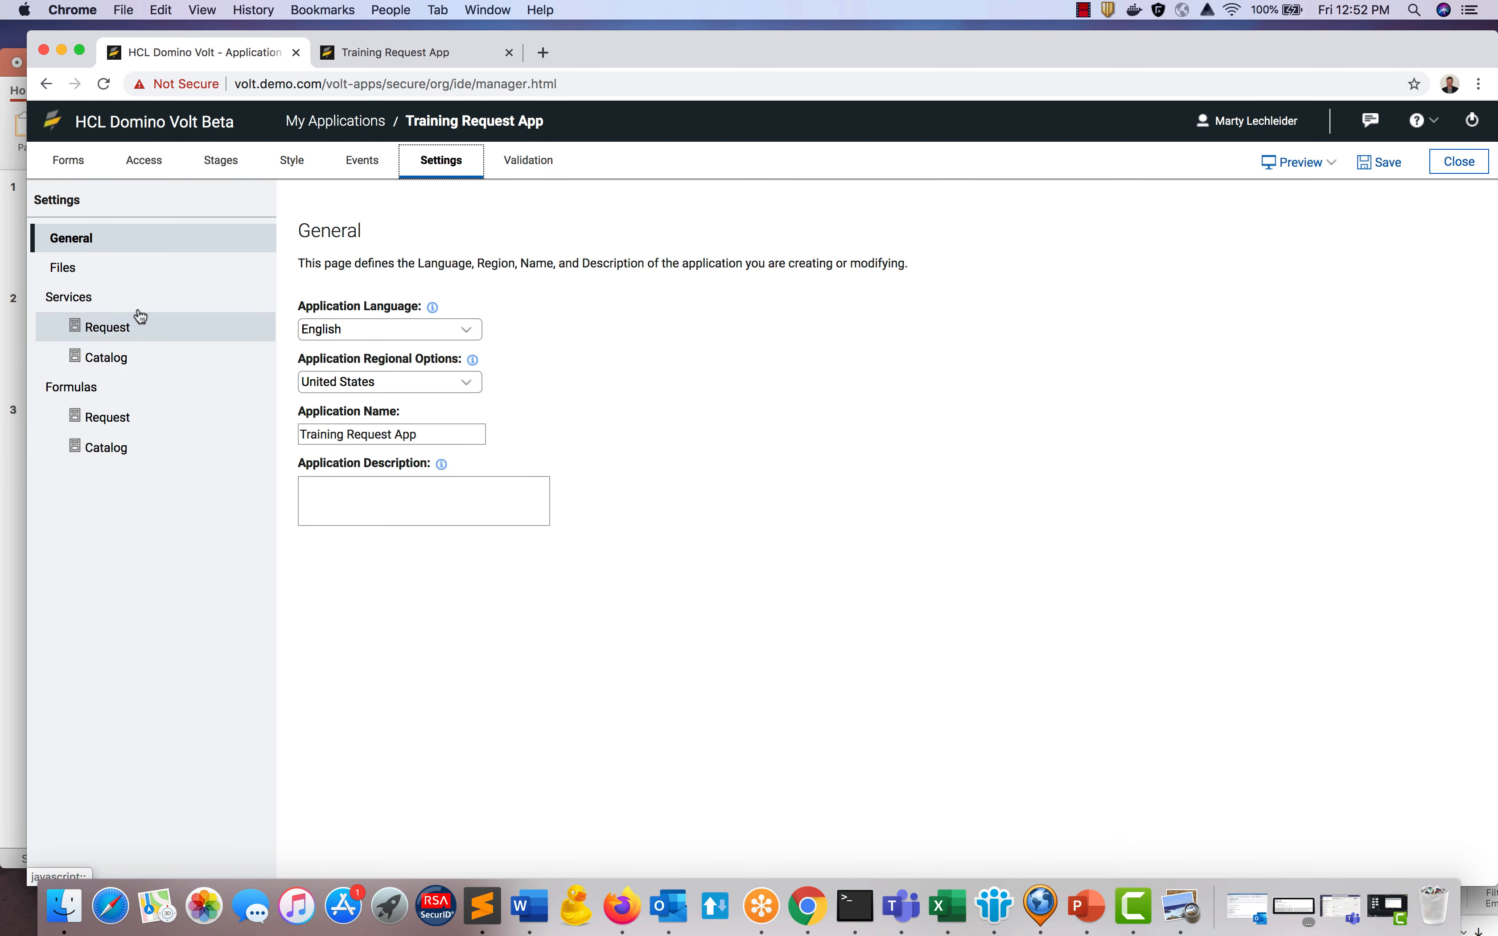
left_click(104, 335)
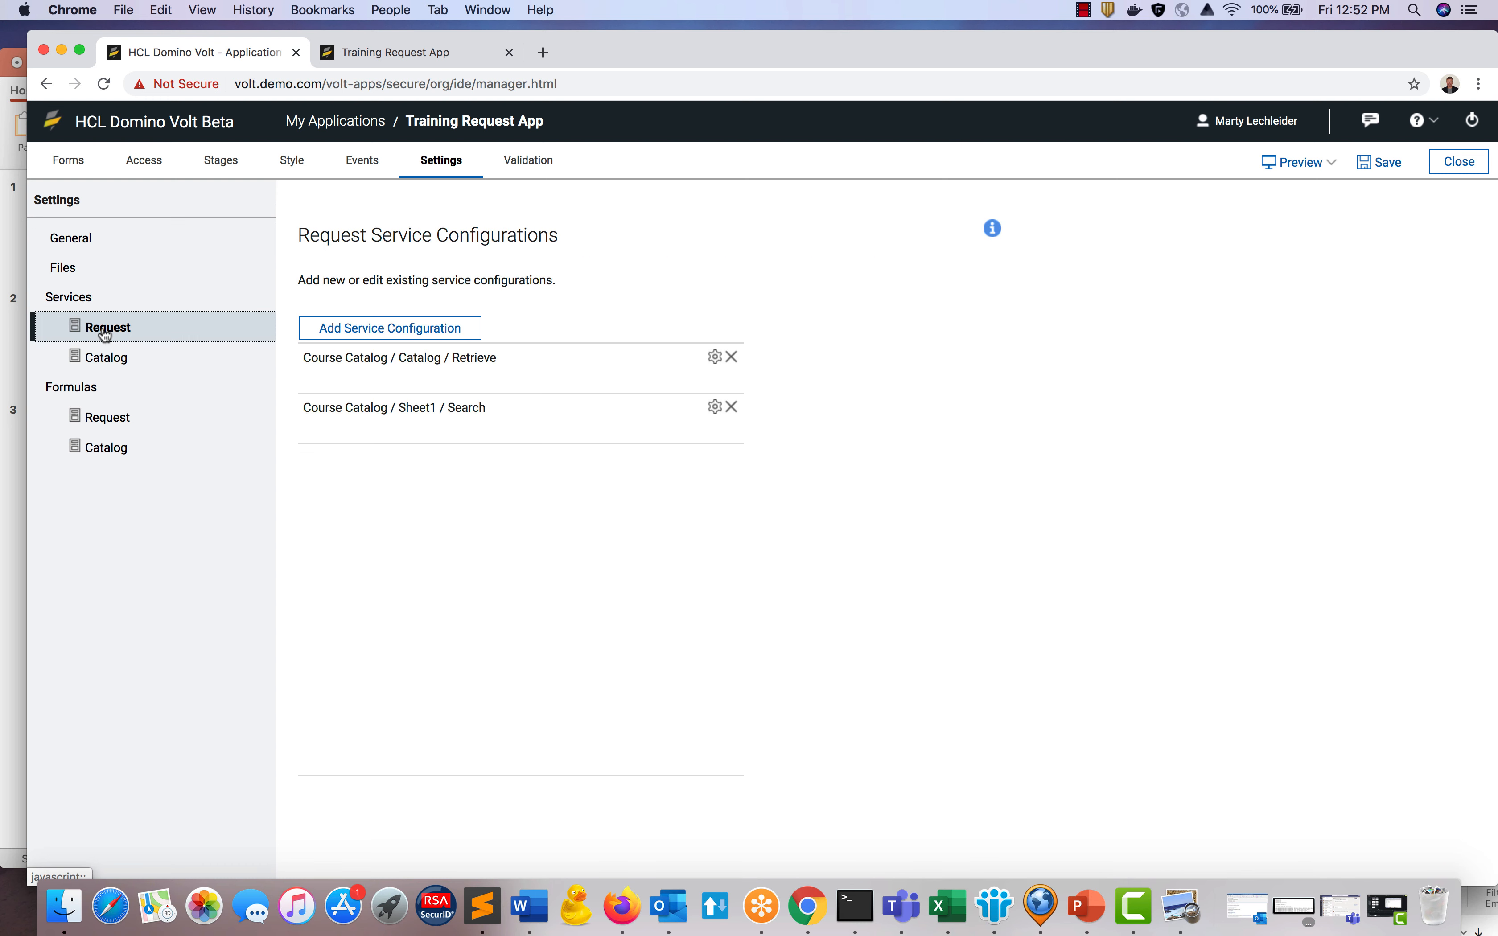
left_click(364, 334)
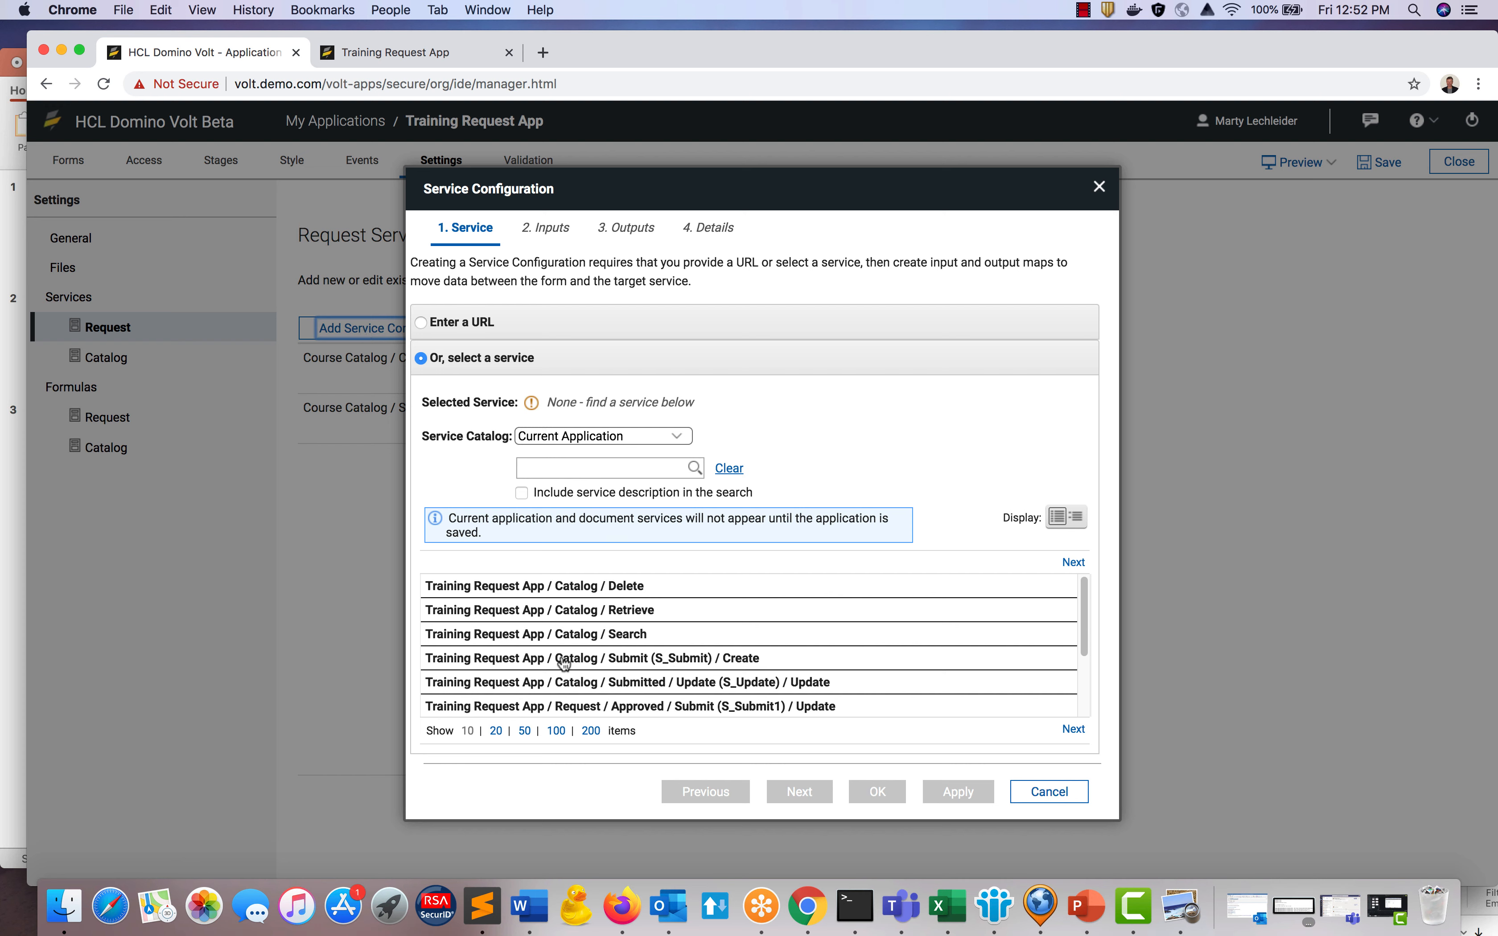
scroll(557, 691, "down", 3)
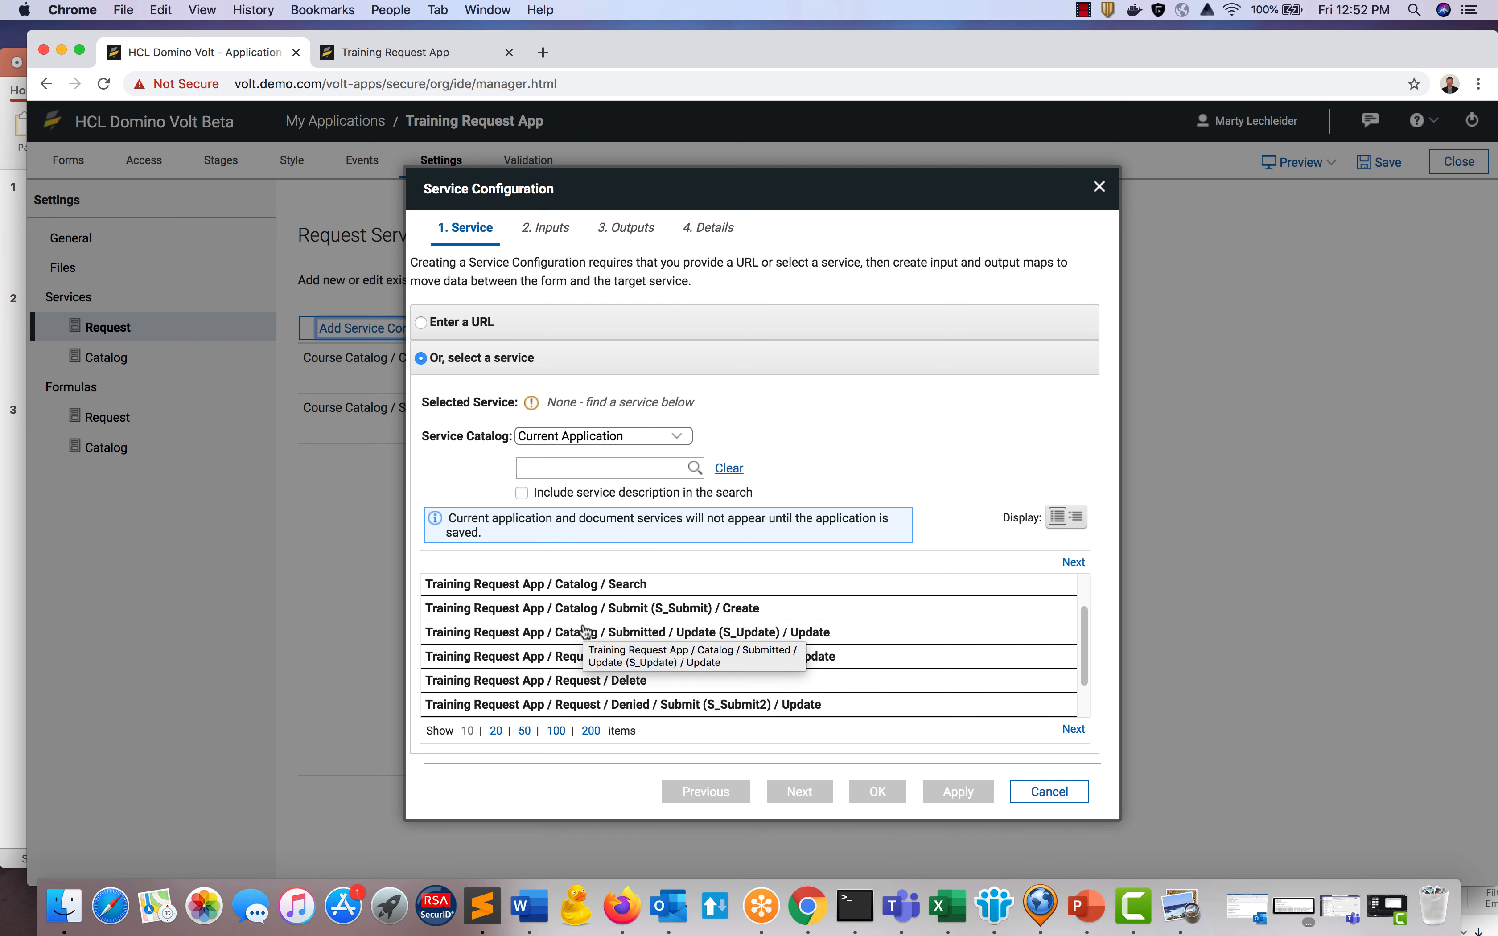
left_click(585, 630)
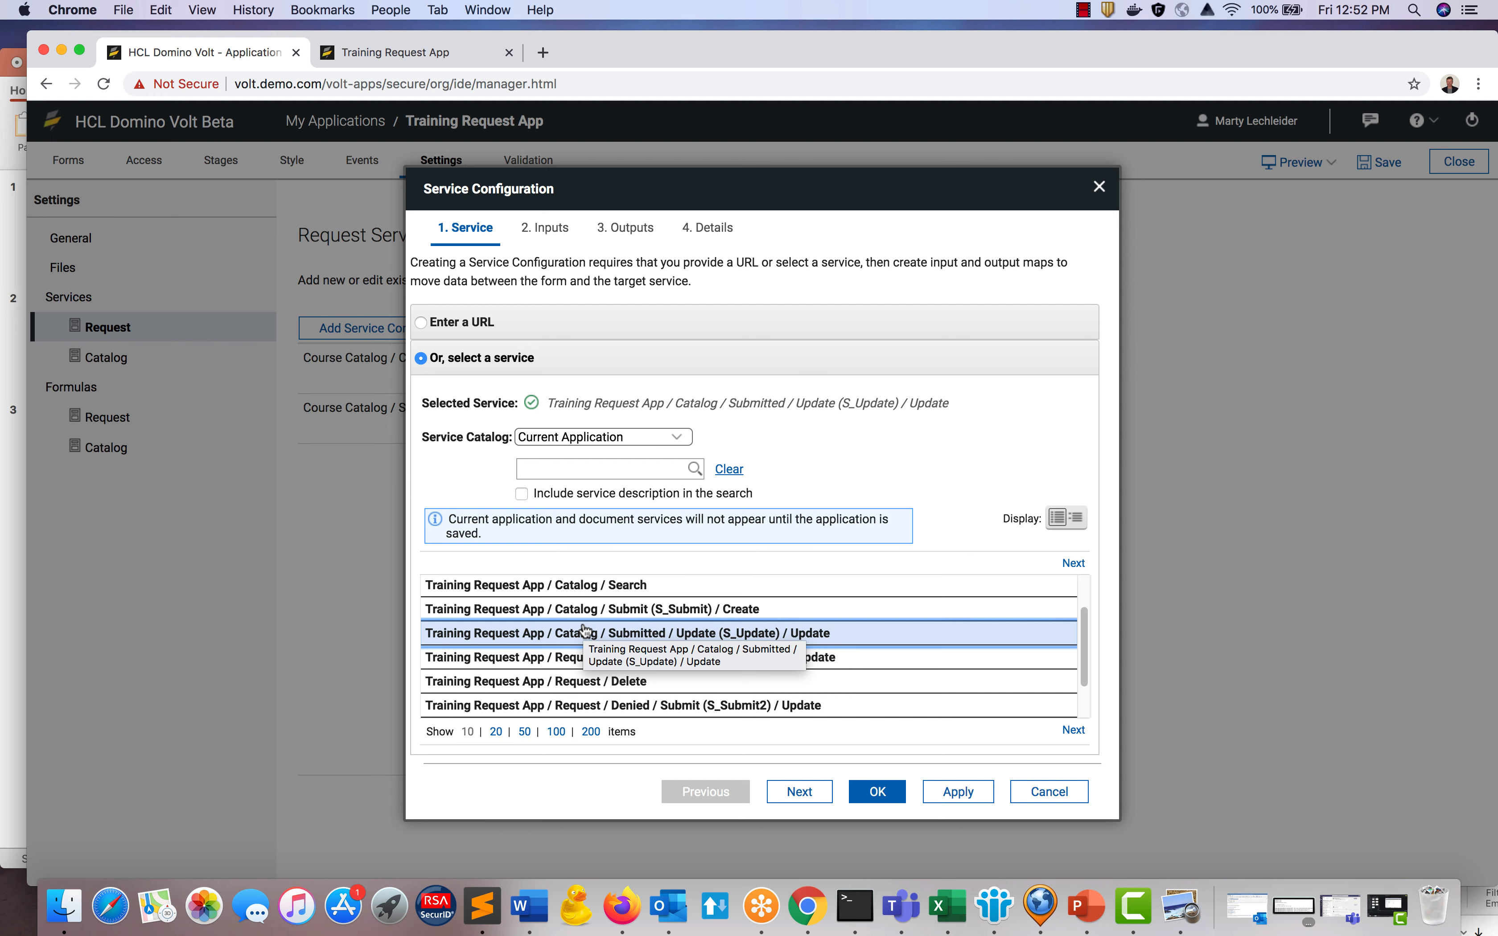
left_click(548, 231)
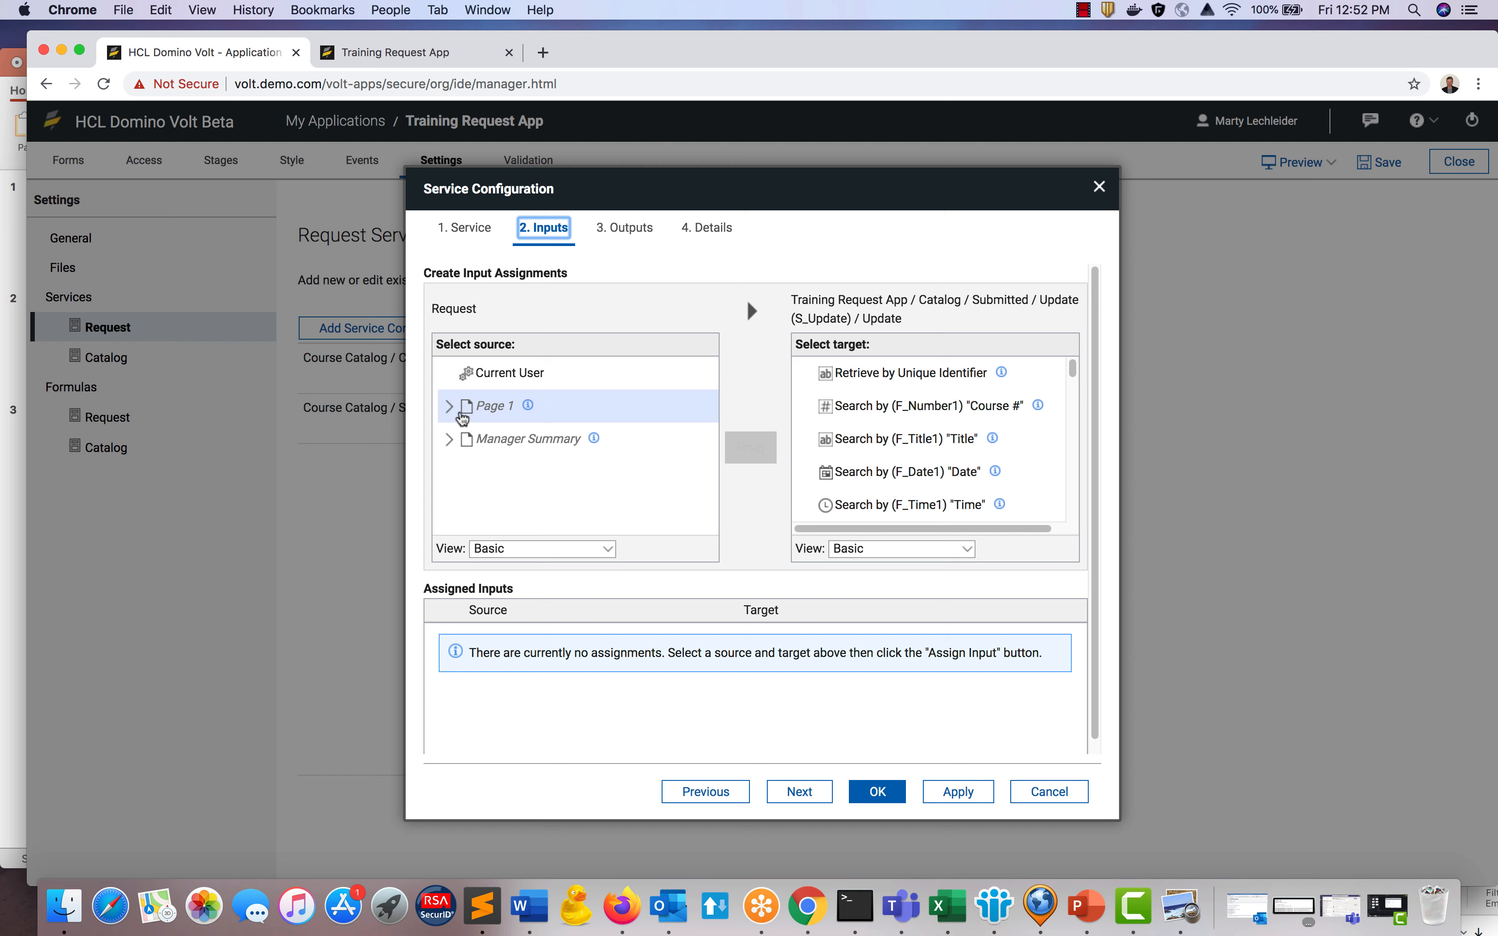
Map the Select a Course field to Retrieve by Unique Identifier.
left_click(449, 406)
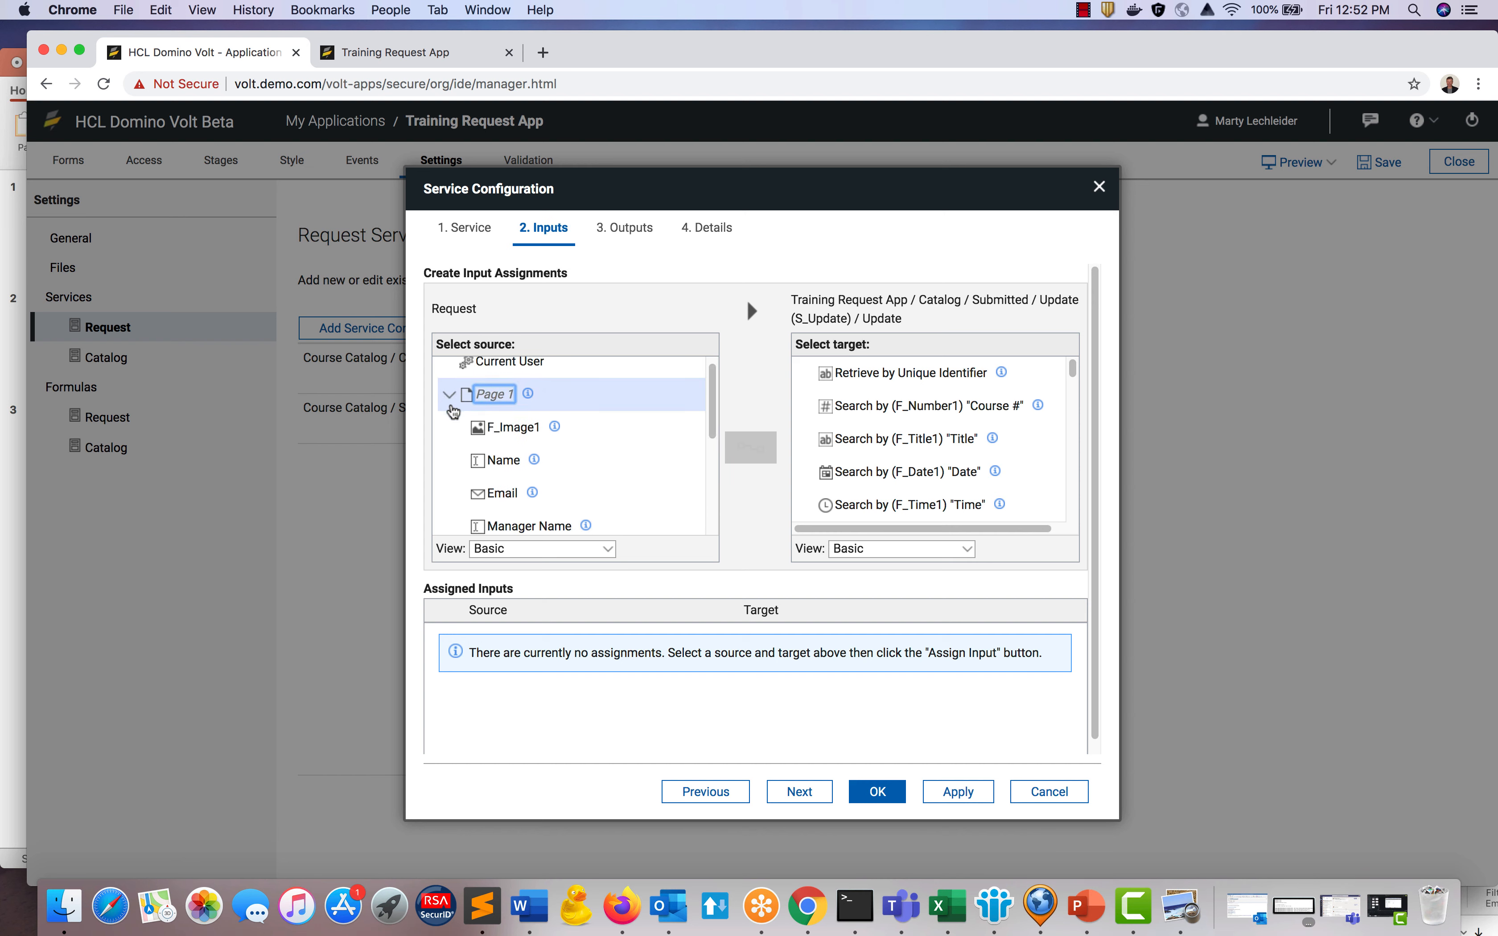
scroll(454, 414, "down", 5)
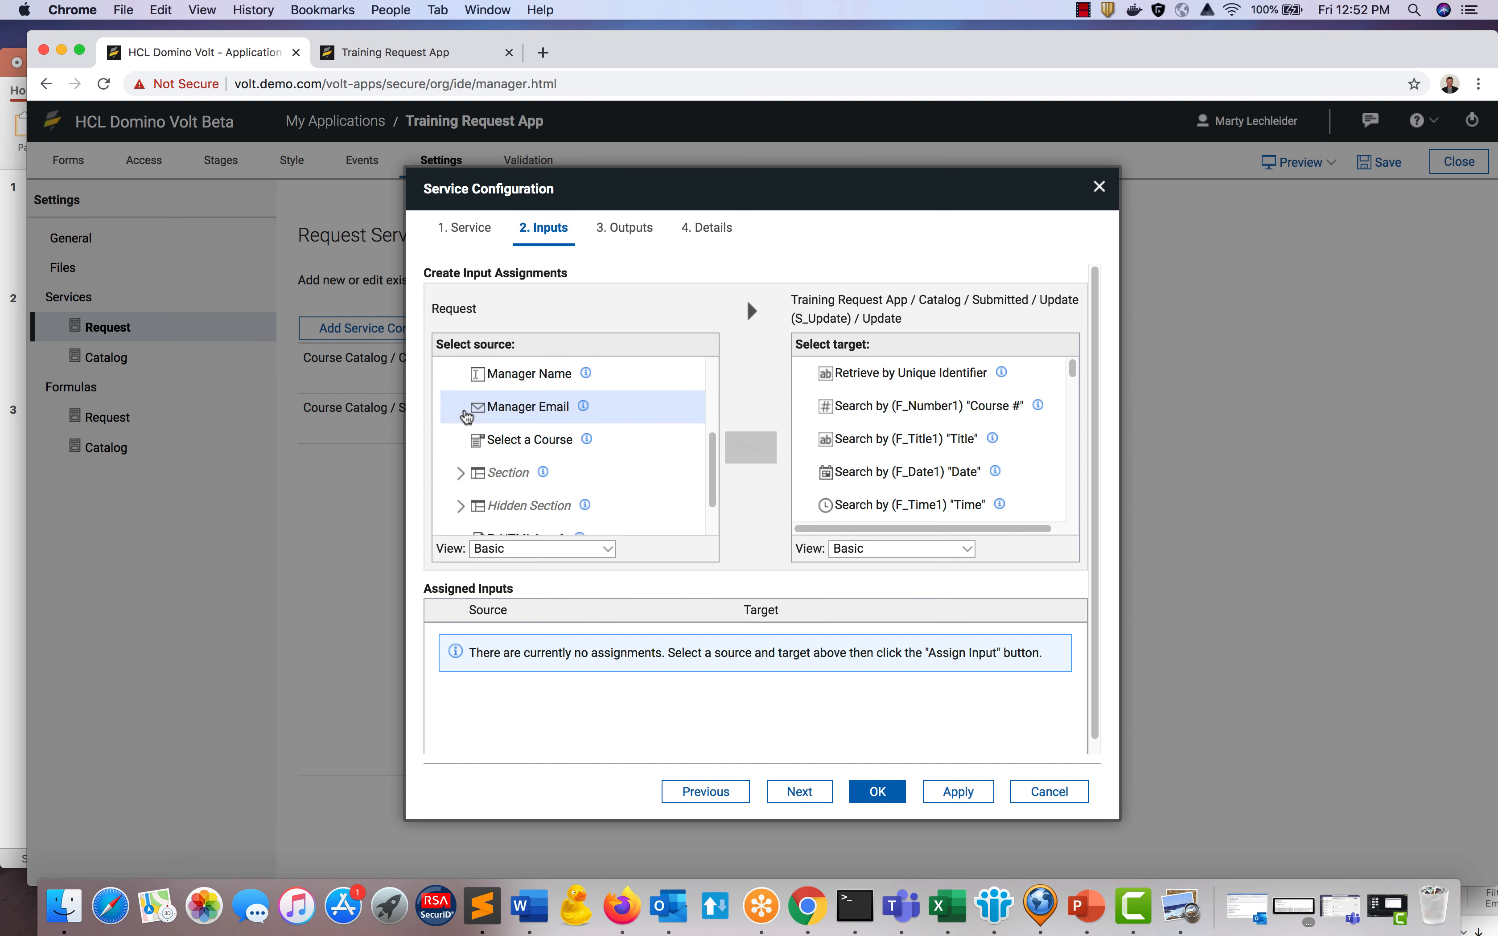
left_click(482, 441)
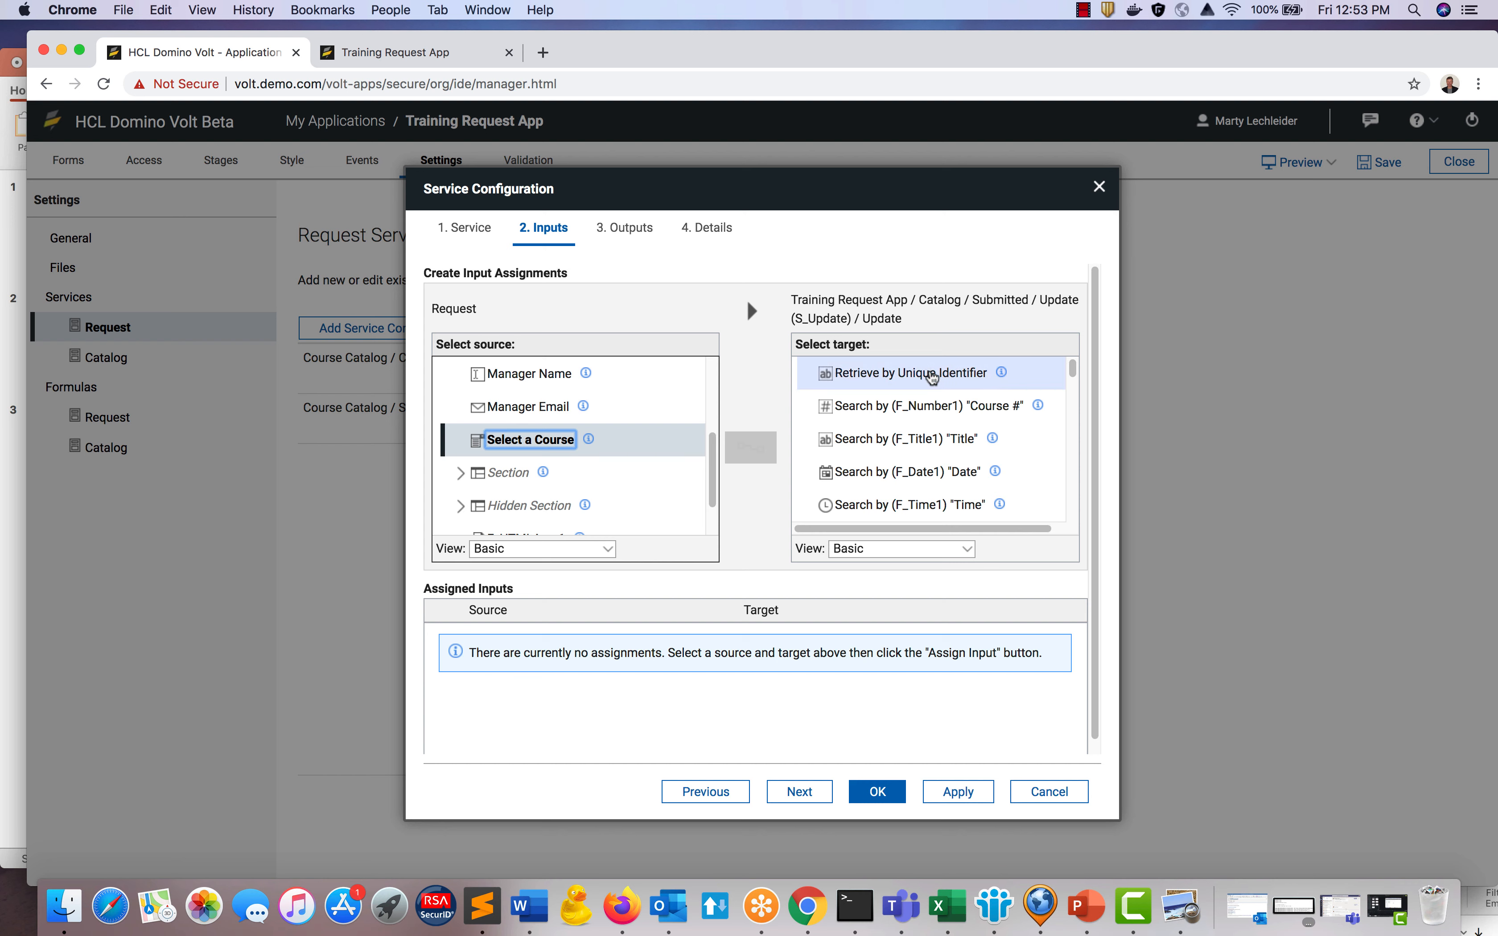
left_click(932, 377)
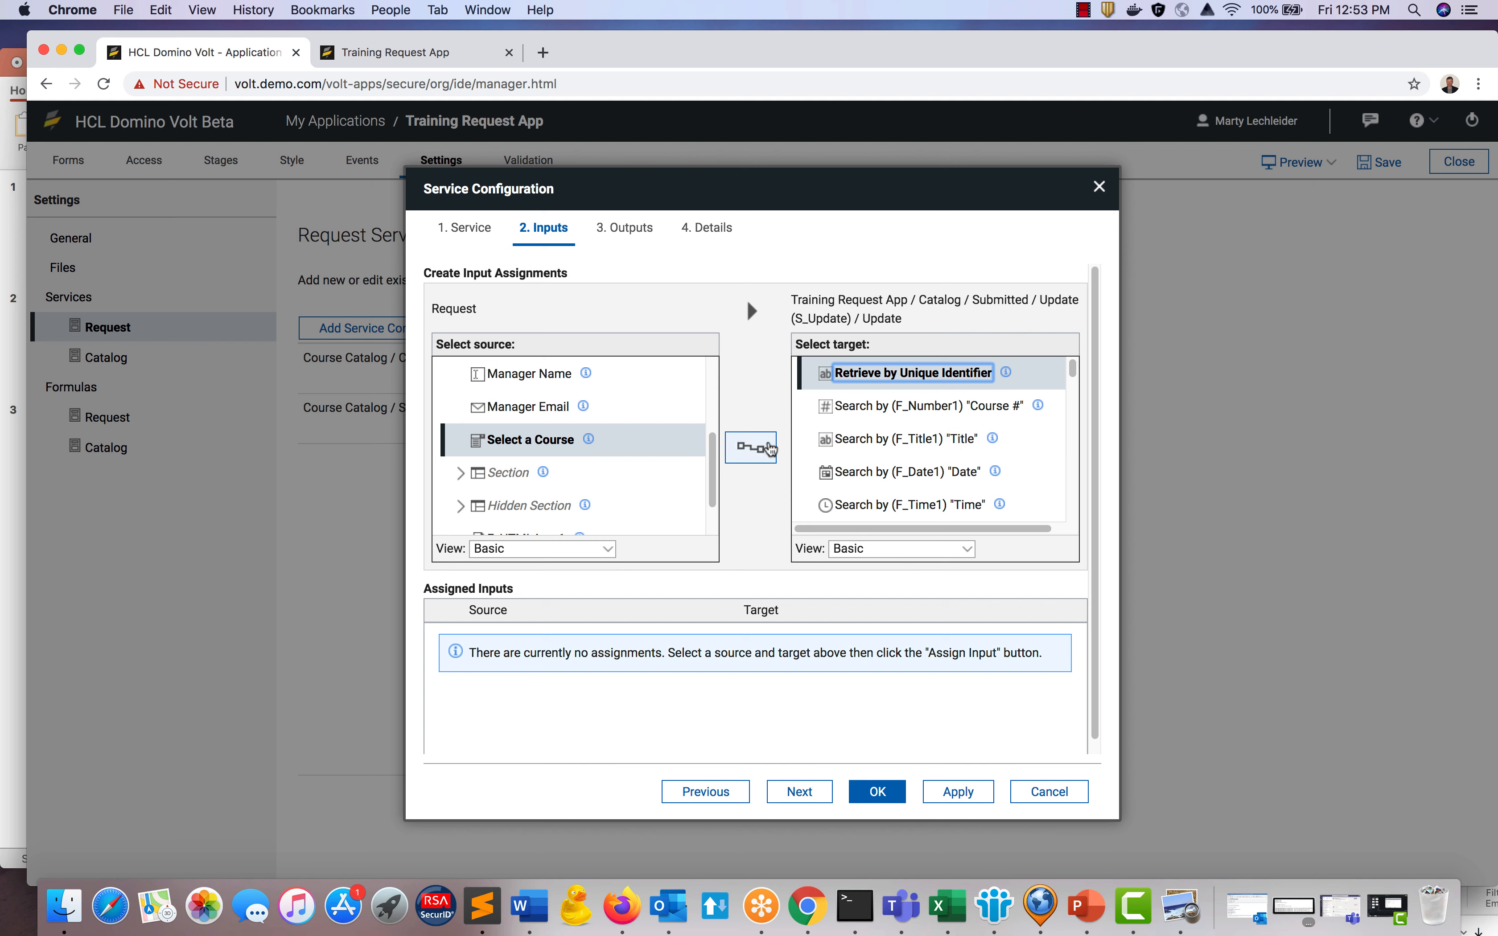
left_click(768, 448)
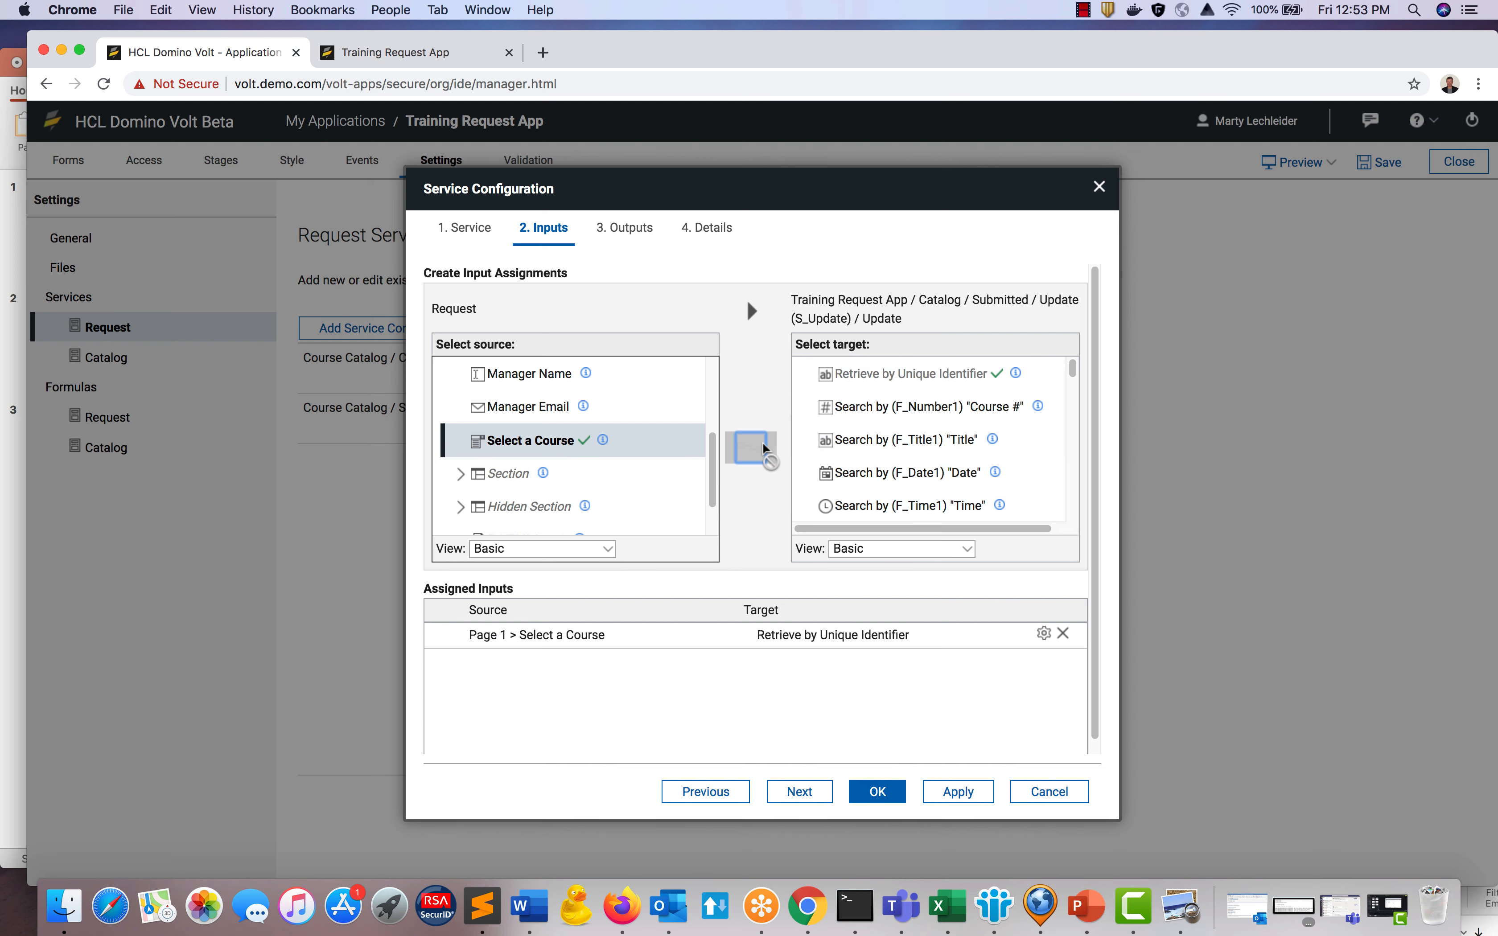
Map Hidden Section's Update Registered to the Registered update and save the configuration.
scroll(579, 464, "down", 2)
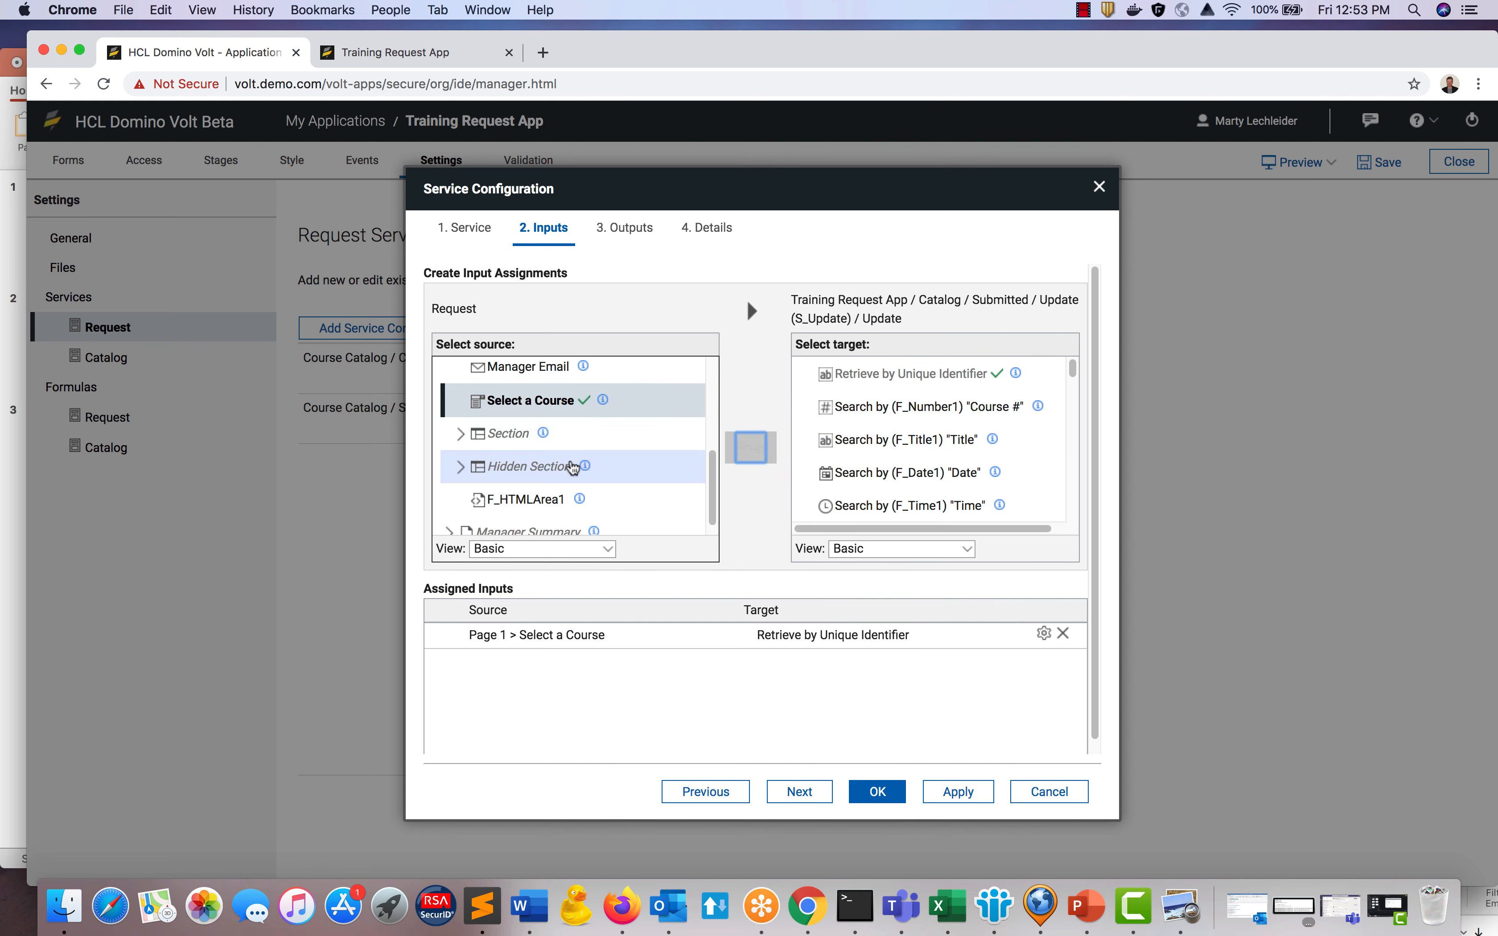
left_click(461, 452)
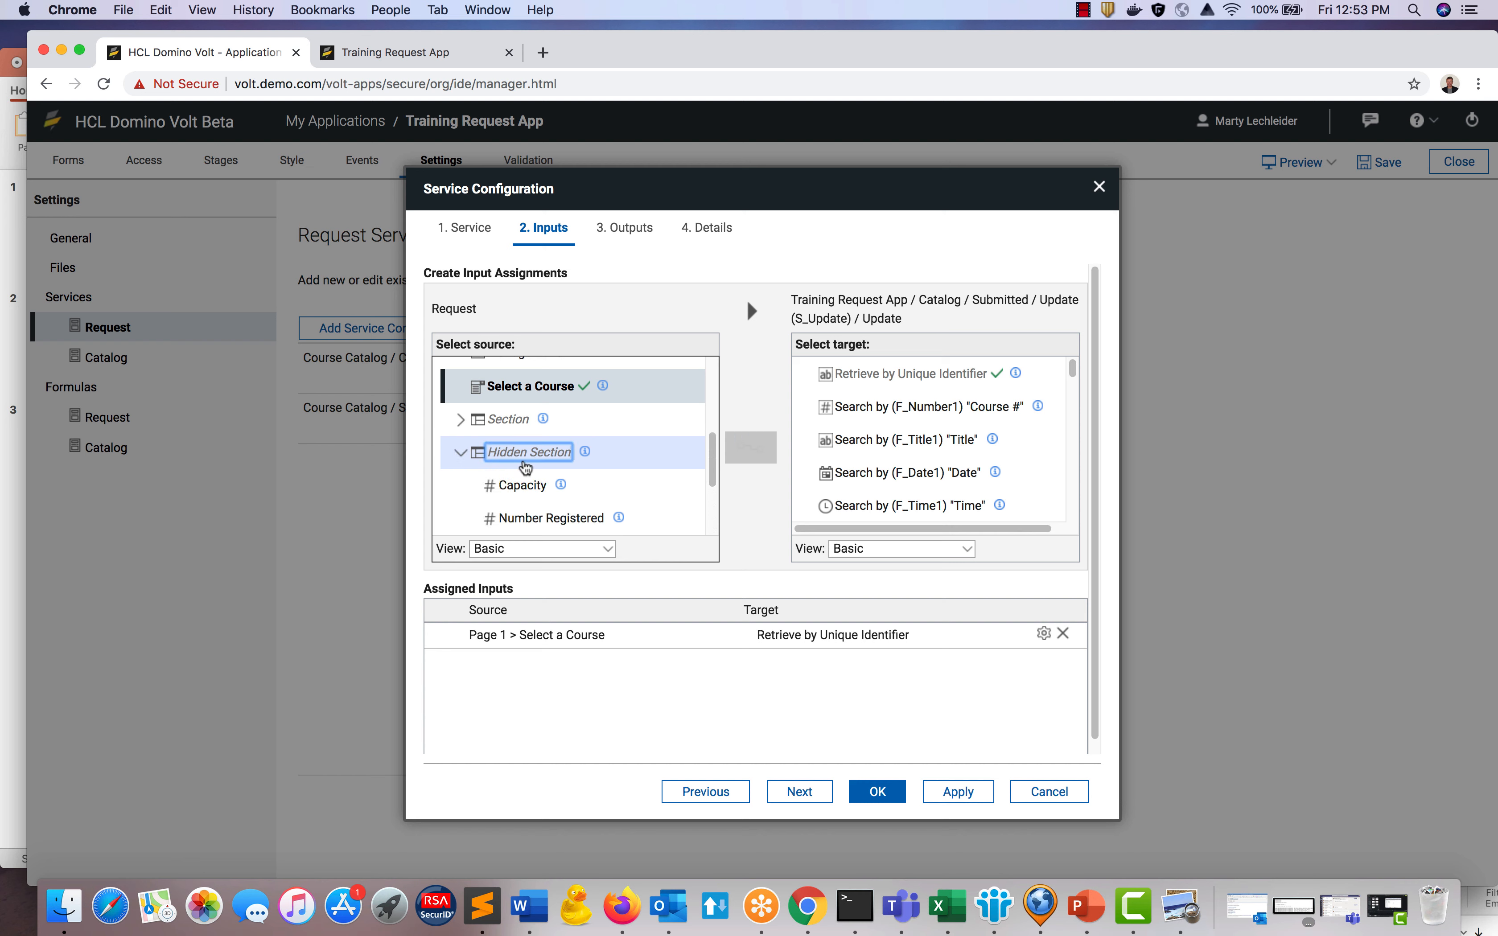
scroll(553, 482, "down", 3)
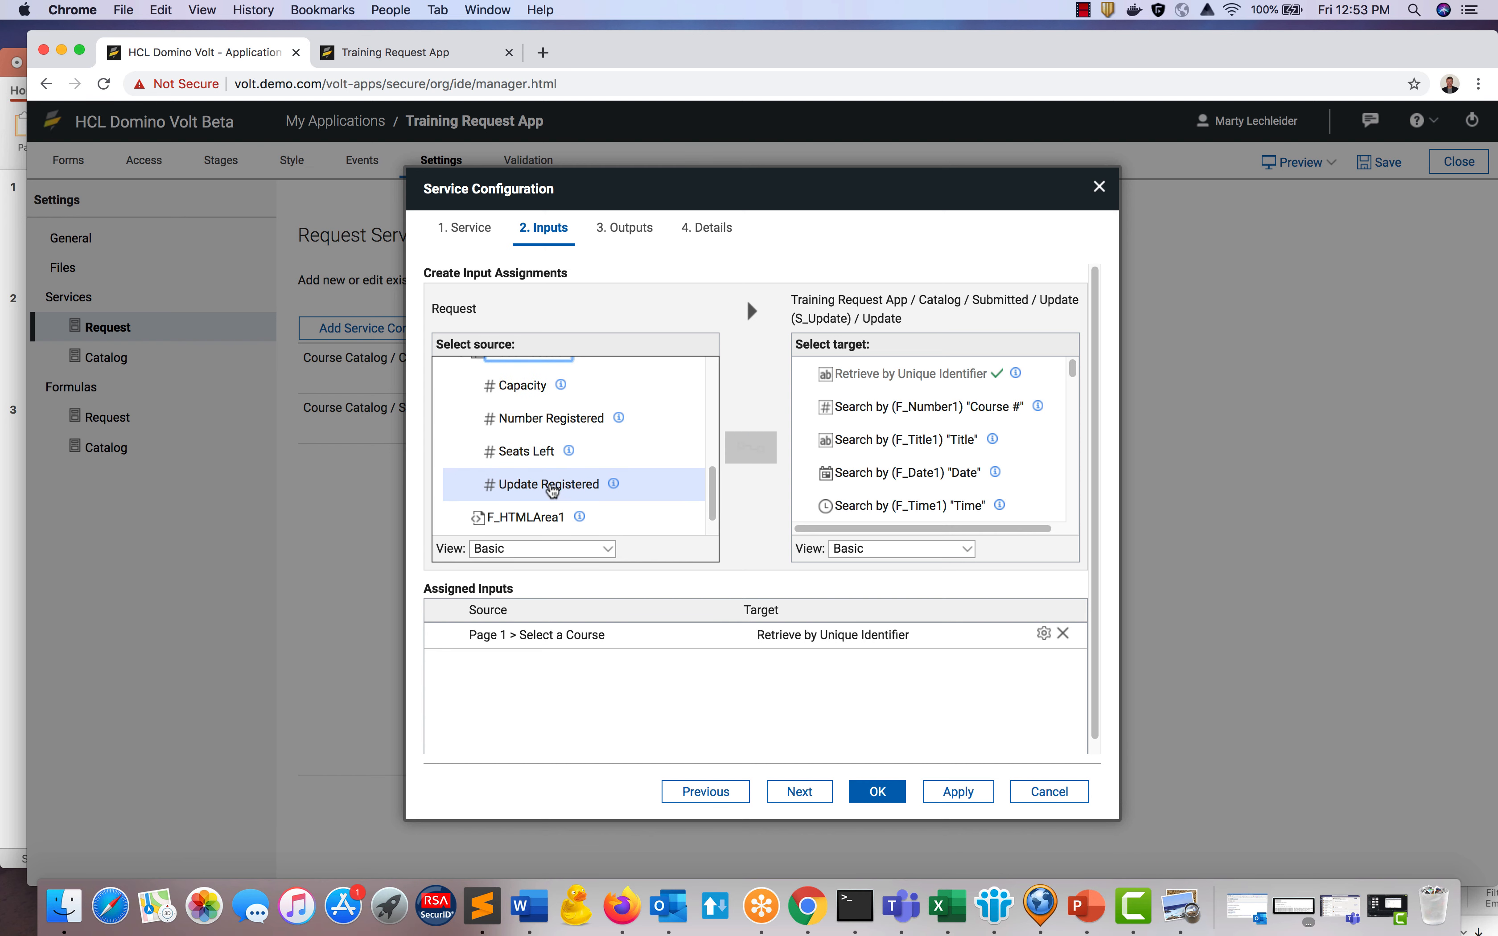
left_click(549, 484)
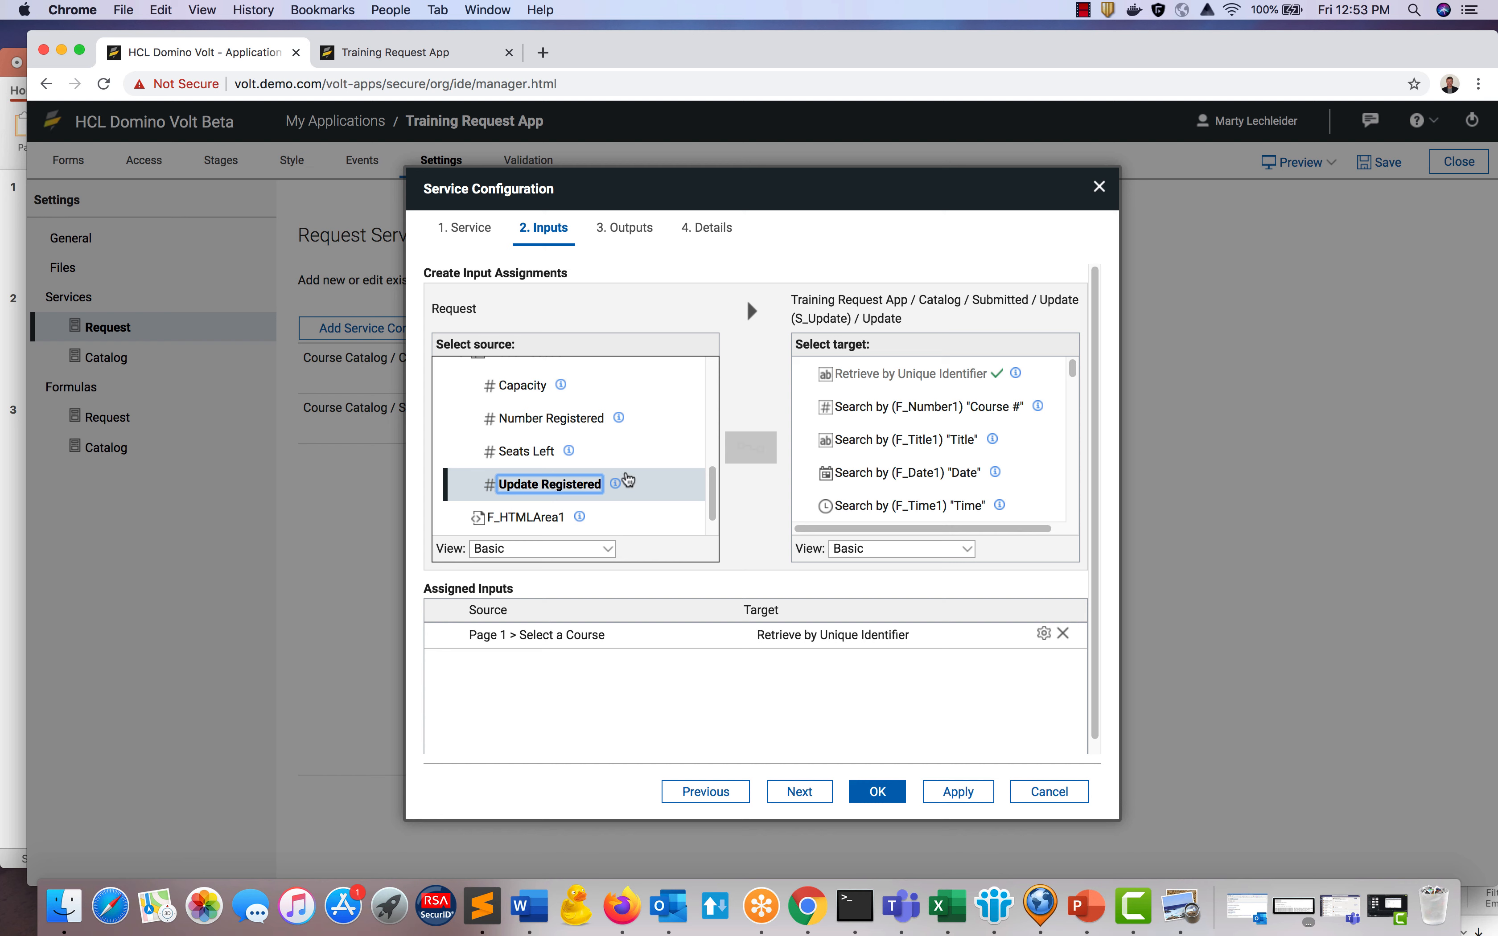
scroll(926, 489, "down", 3)
scroll(926, 489, "down", 5)
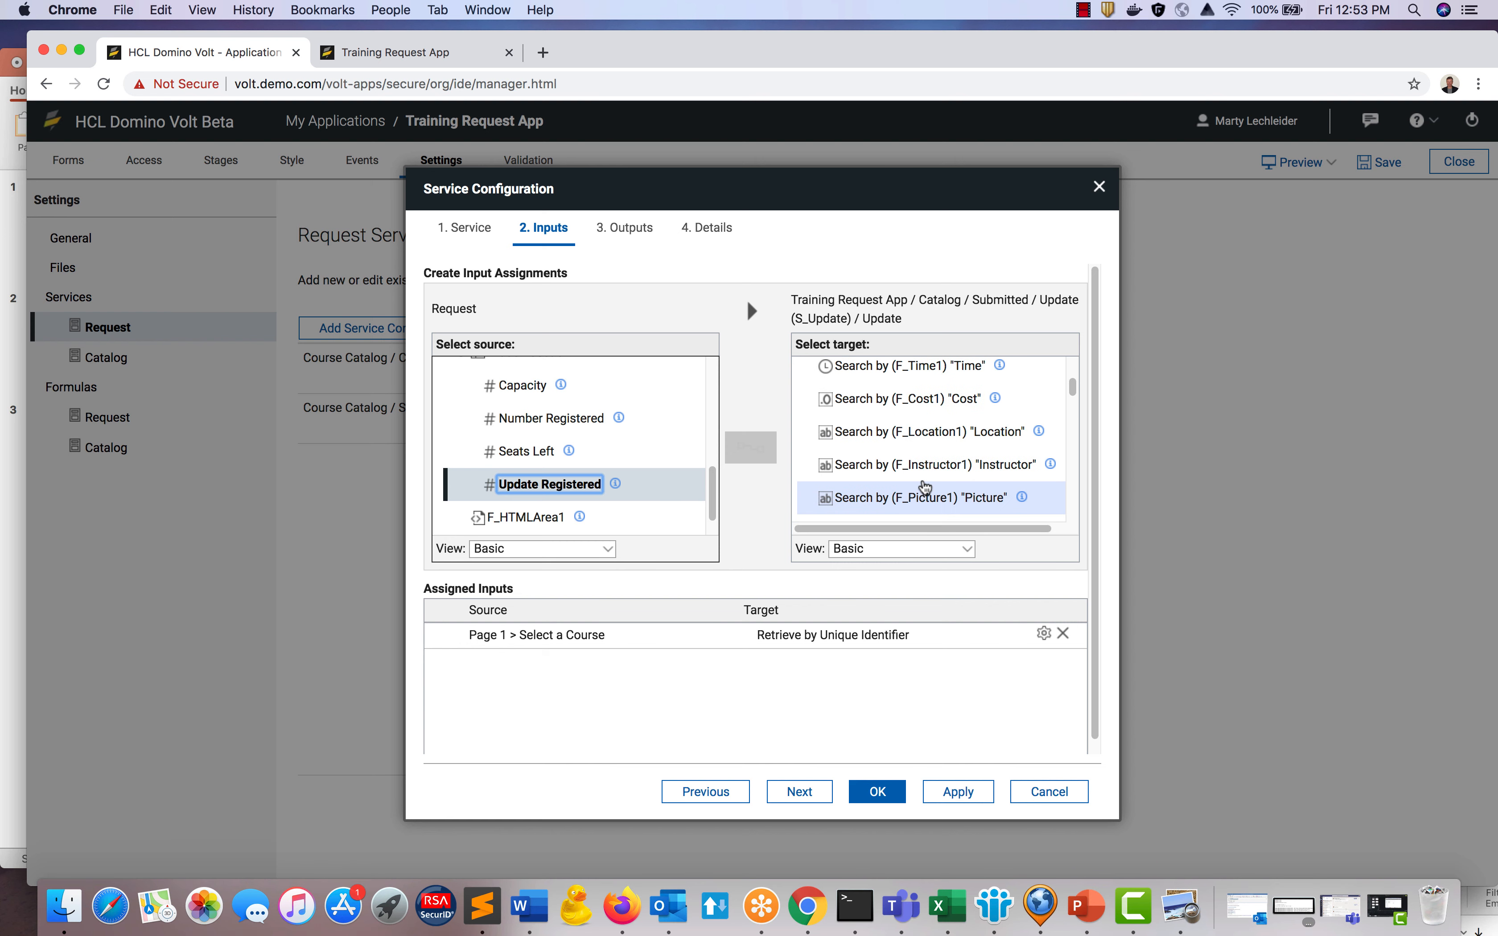
scroll(884, 473, "down", 5)
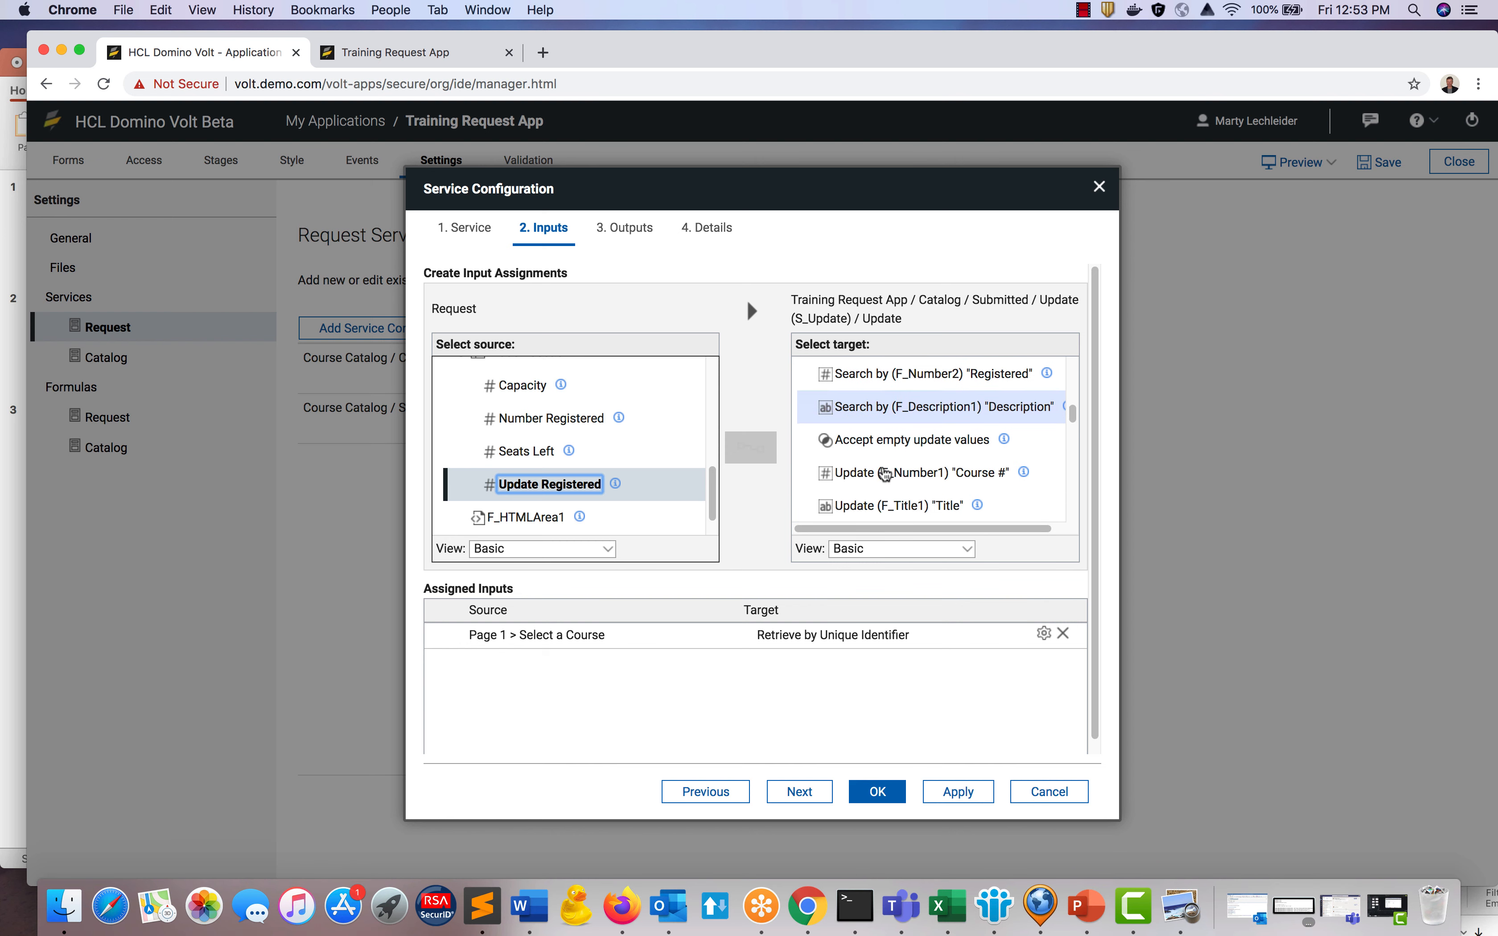
scroll(857, 473, "down", 5)
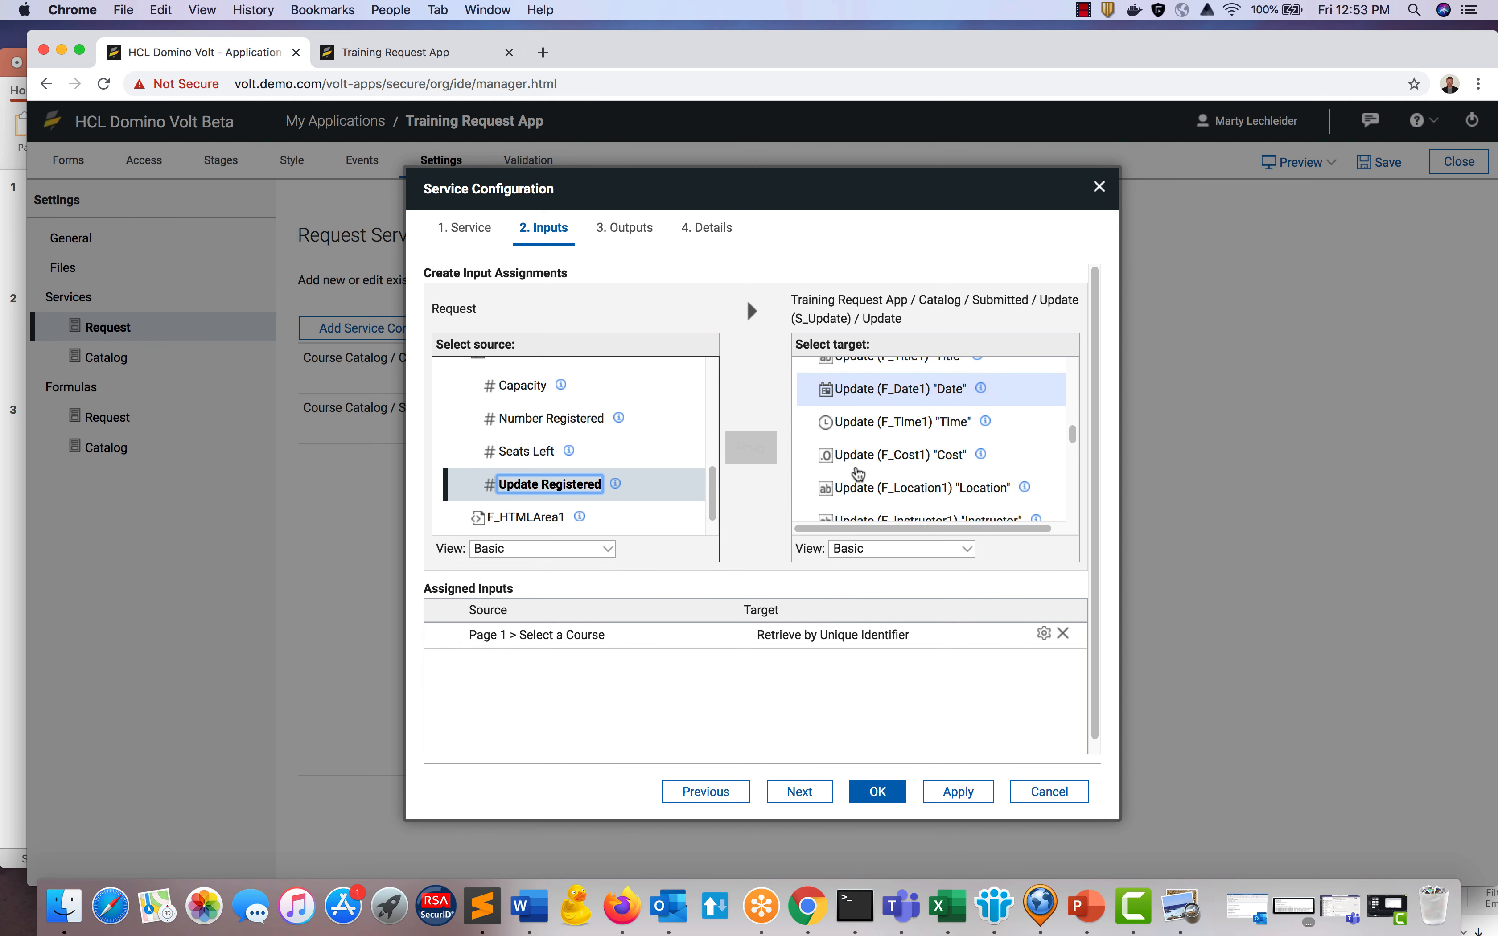
scroll(867, 489, "down", 2)
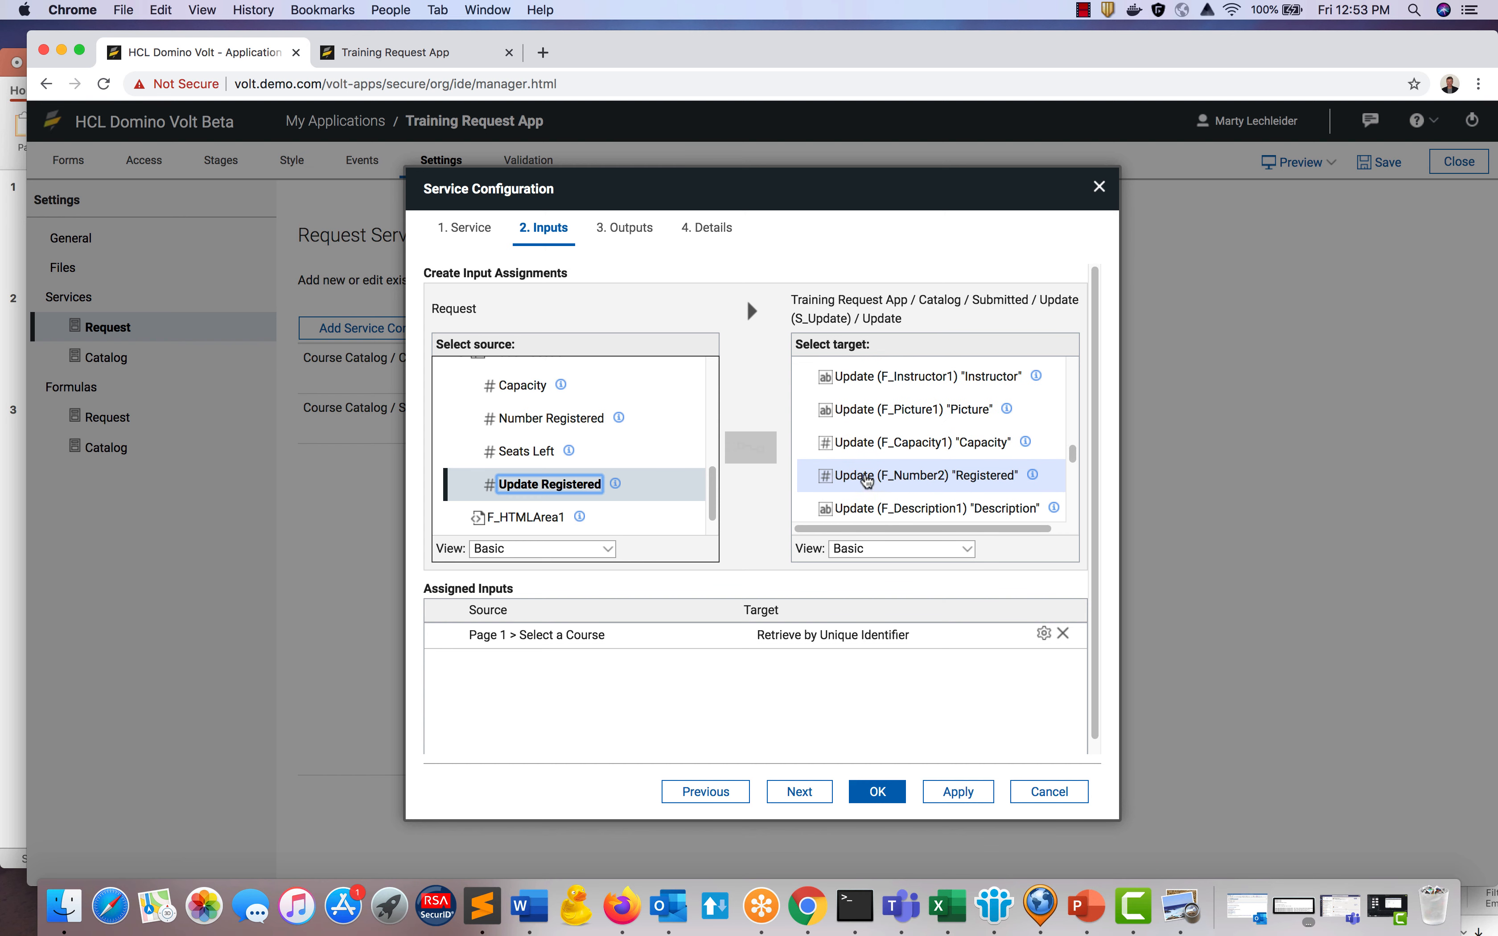
left_click(867, 482)
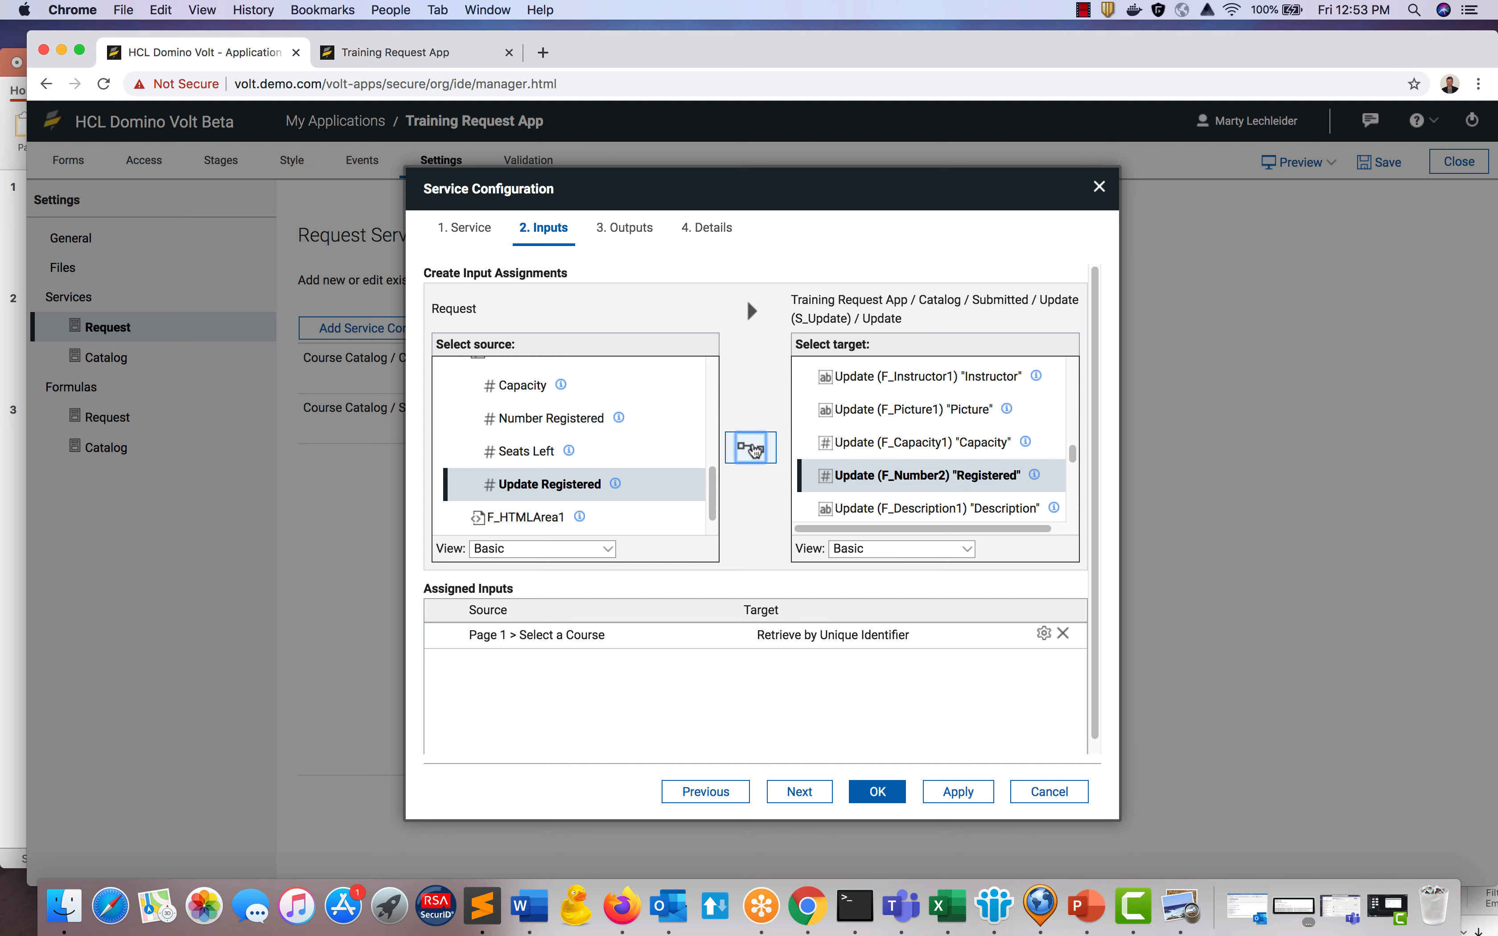
left_click(753, 447)
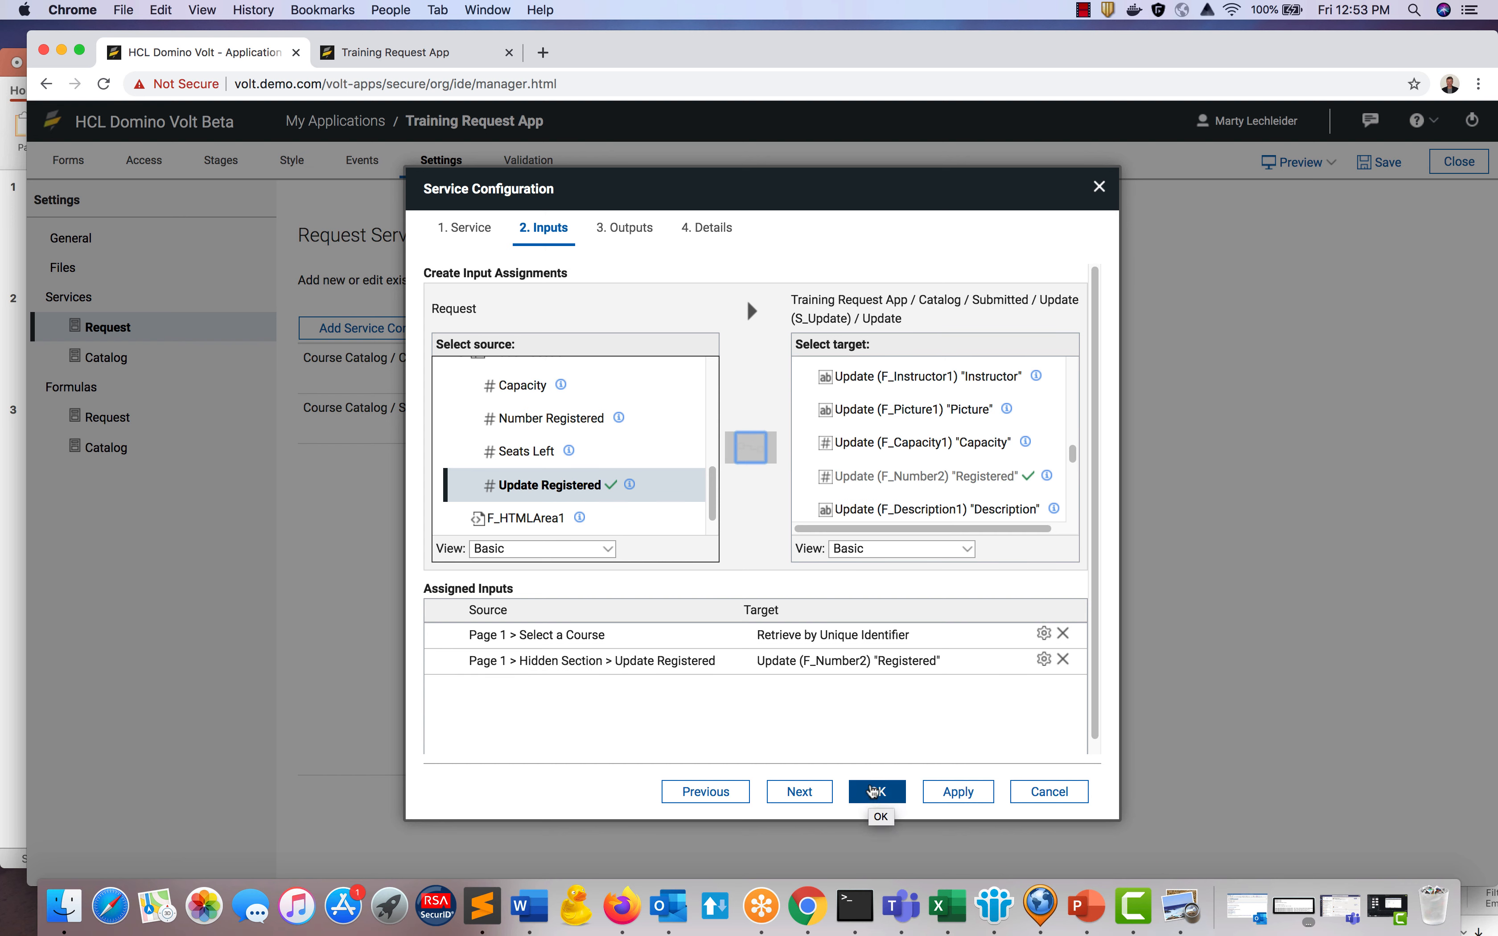
left_click(873, 791)
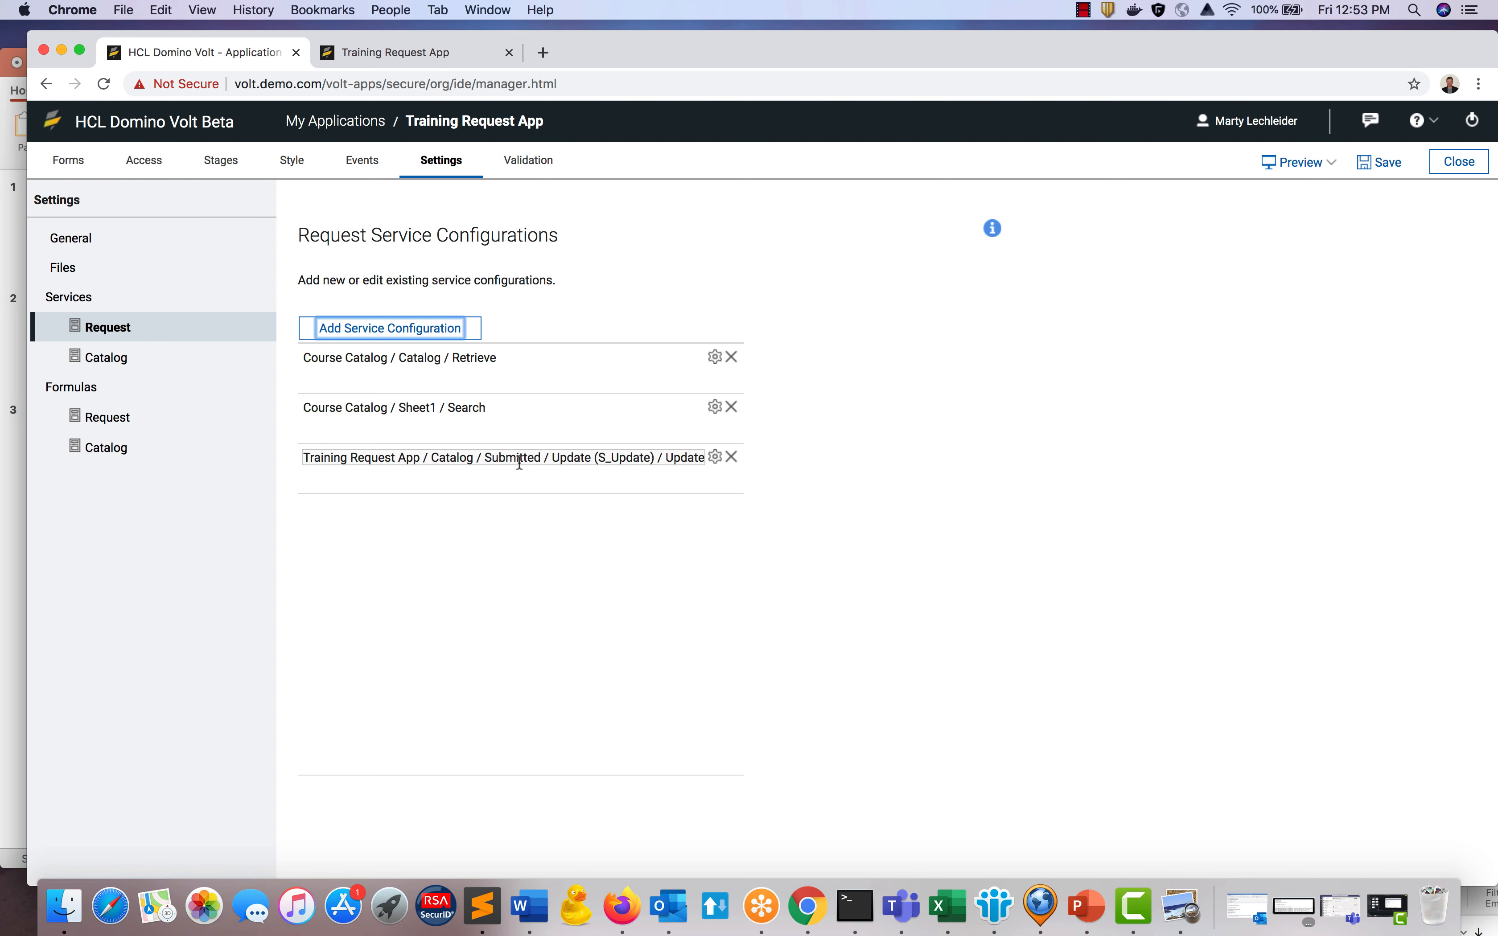
Make the Request form's beforeSave event call the Catalog Submitted Update (S_Update) service, then save the app.
left_click(70, 162)
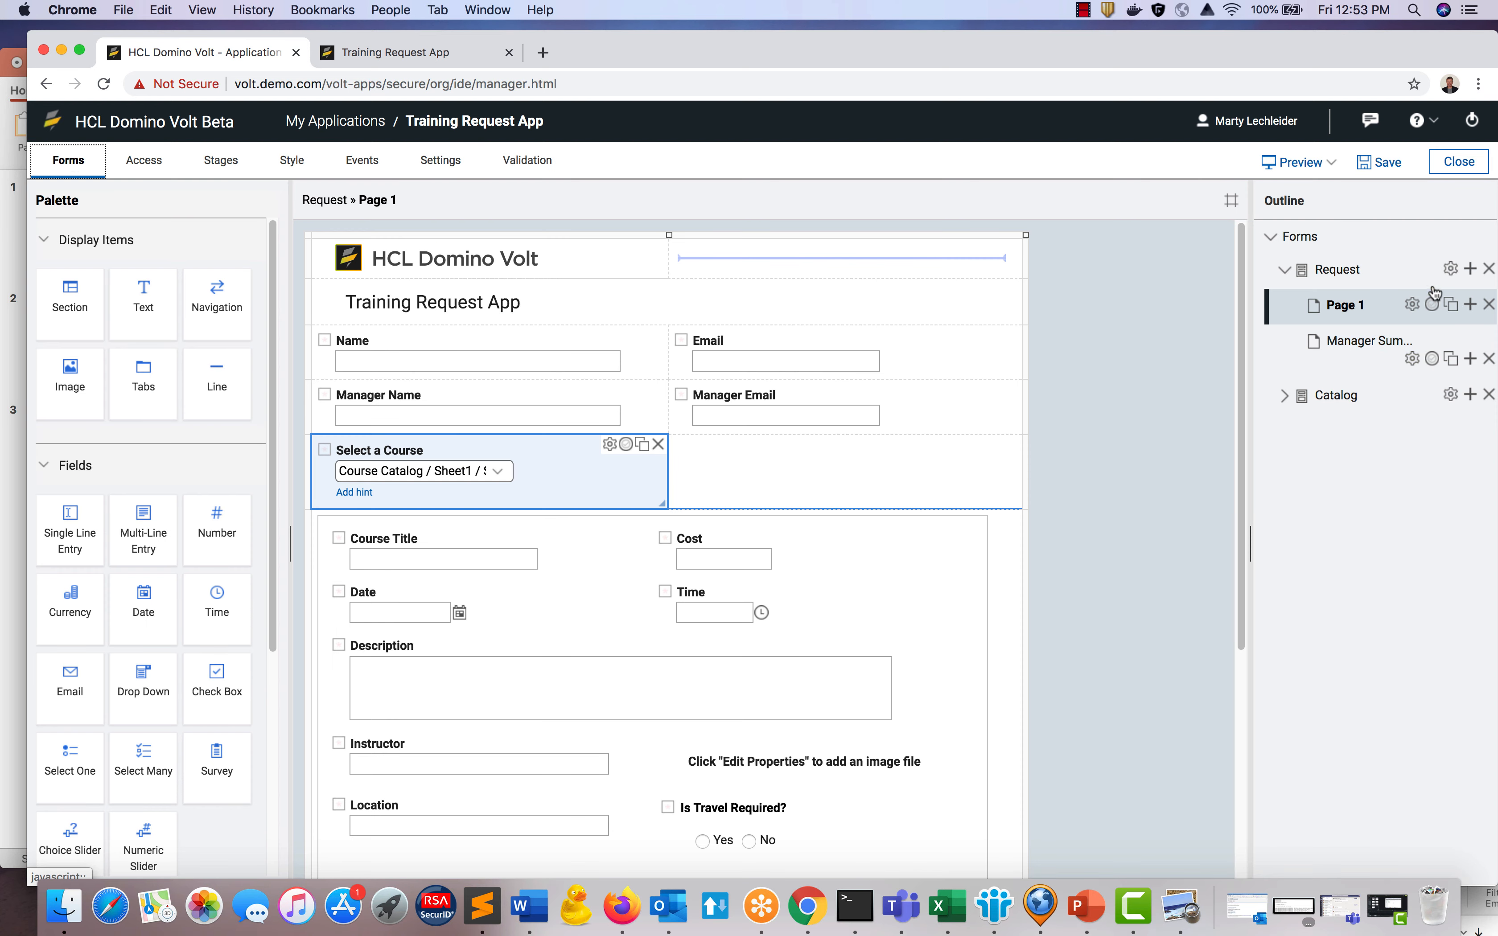
left_click(1451, 270)
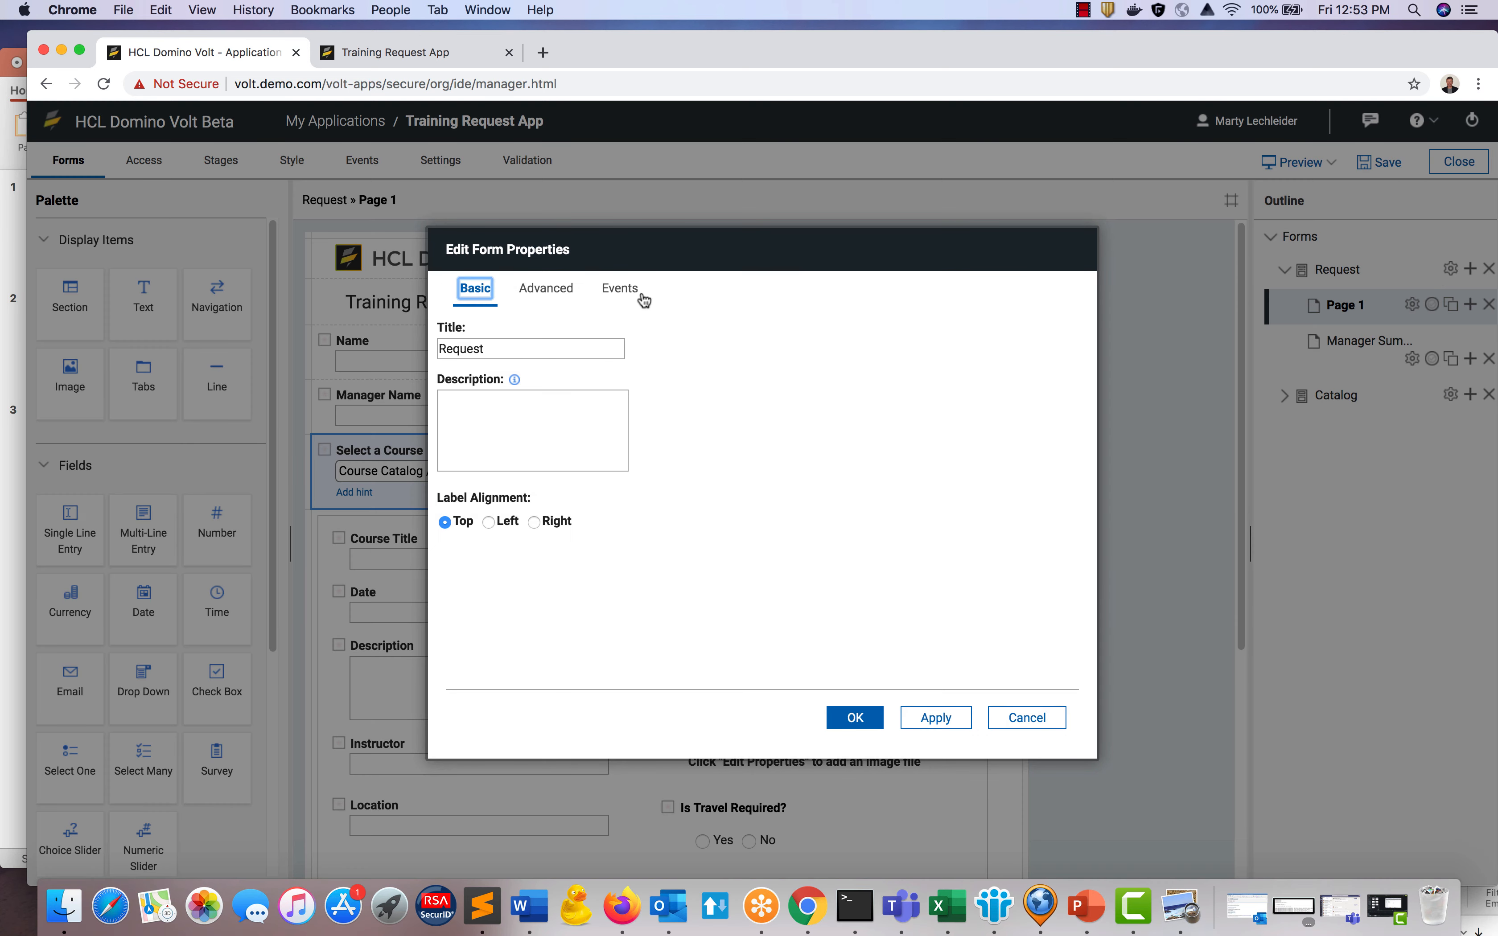
left_click(621, 292)
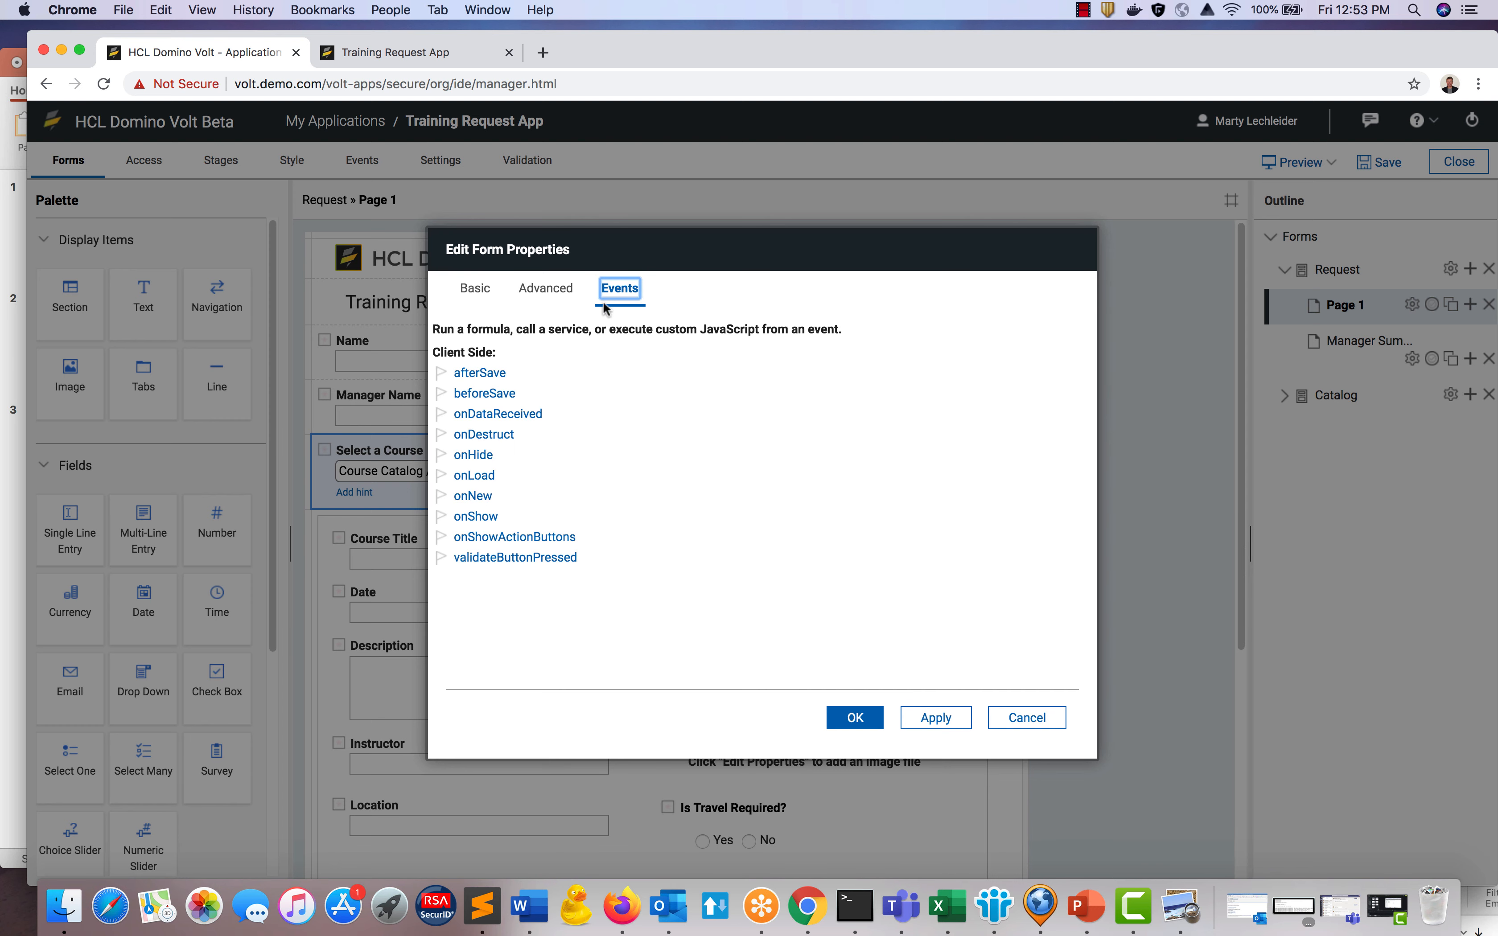
left_click(486, 394)
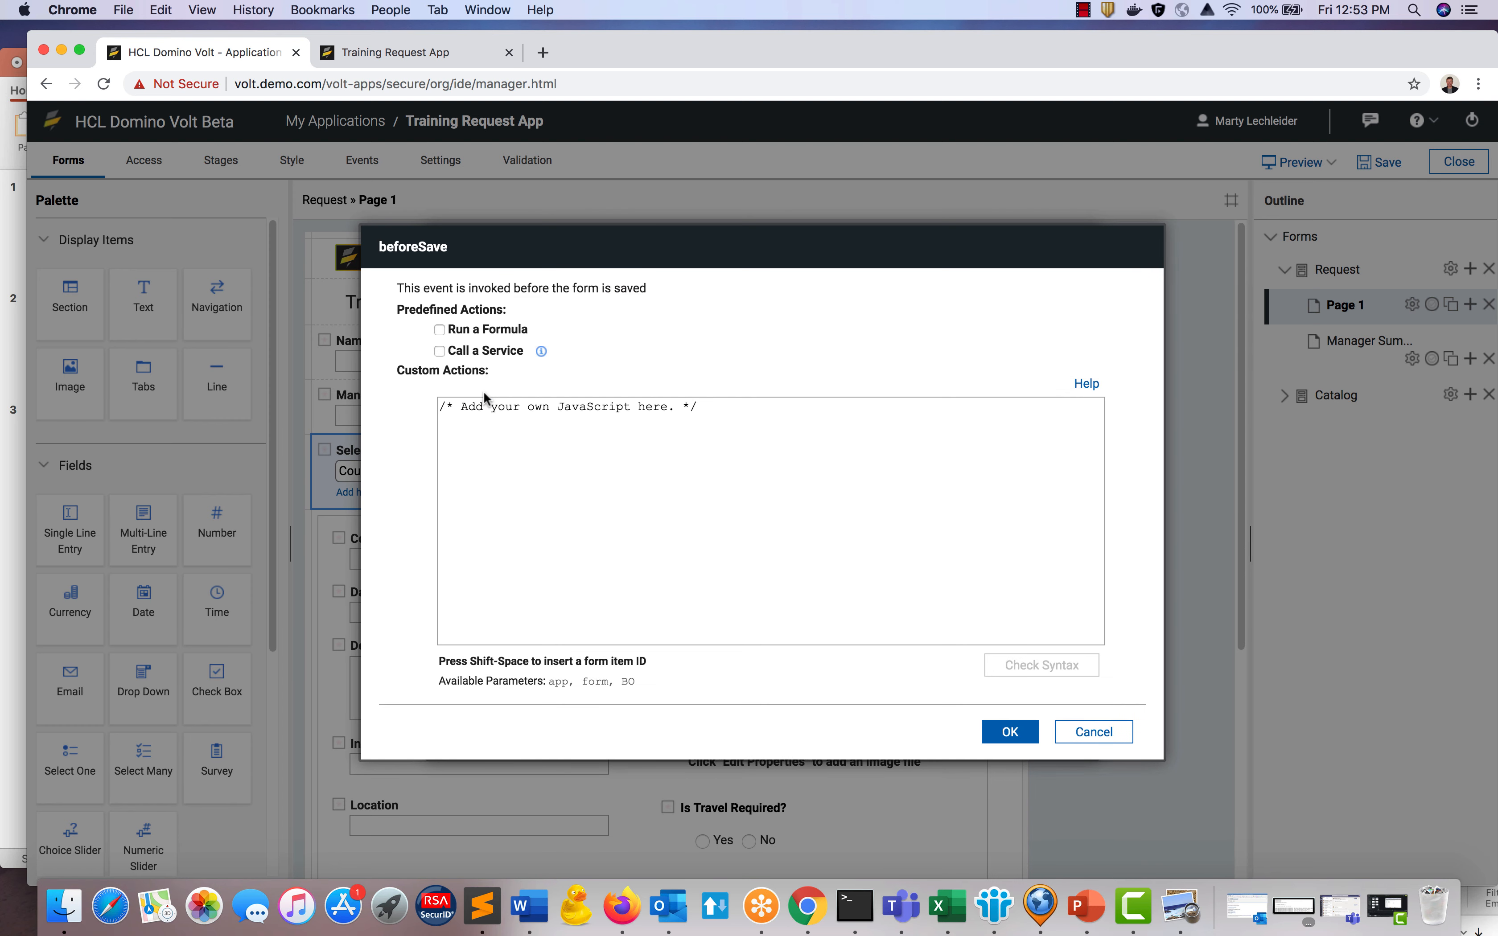
left_click(440, 352)
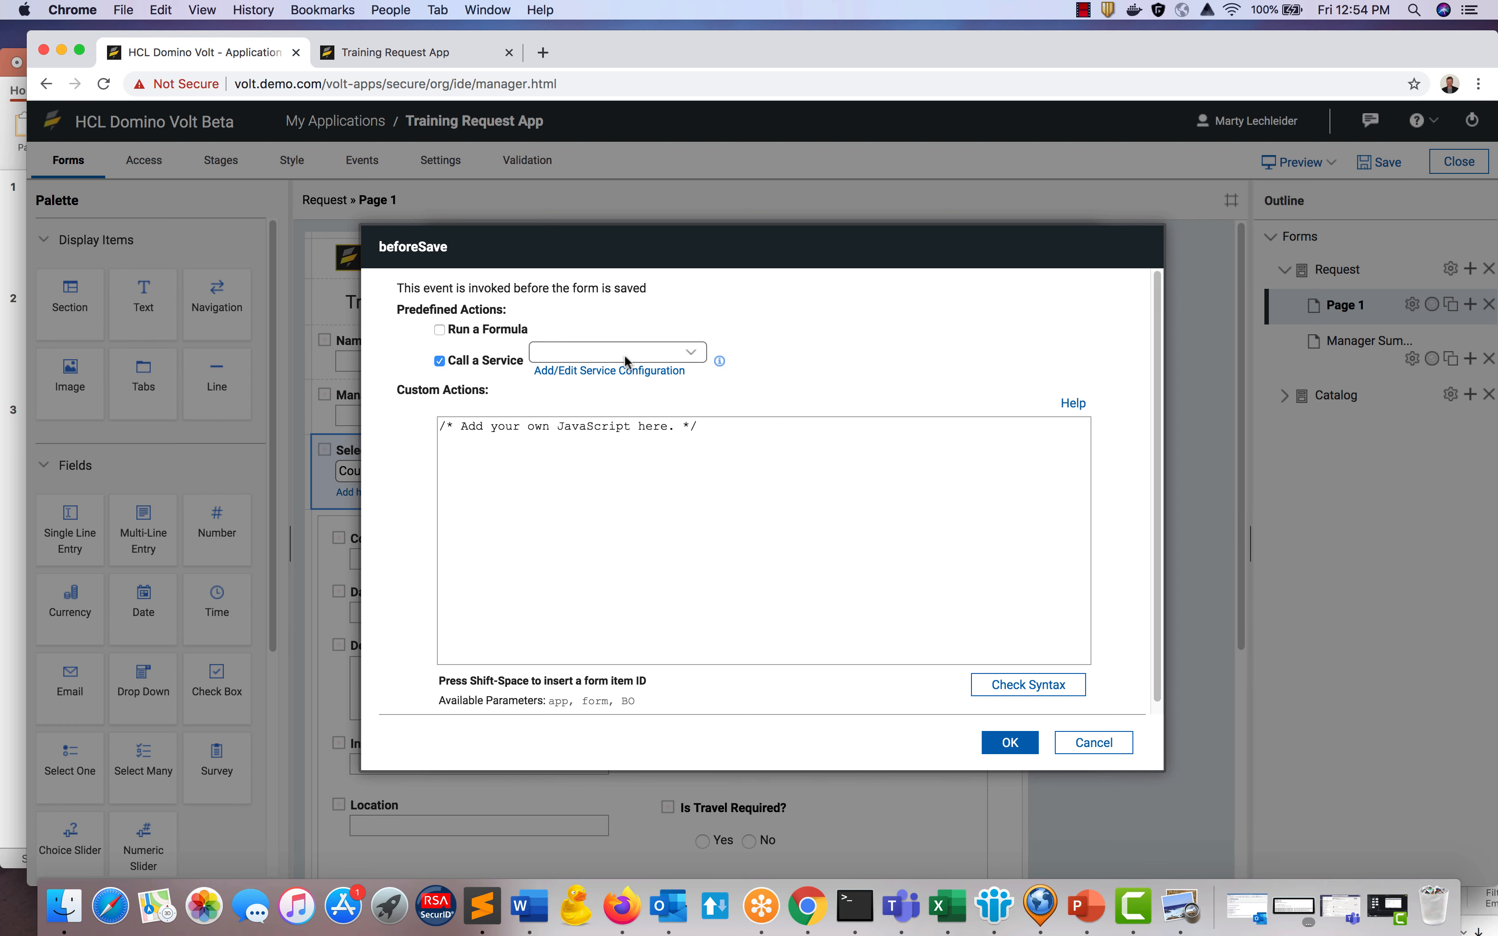
left_click(659, 360)
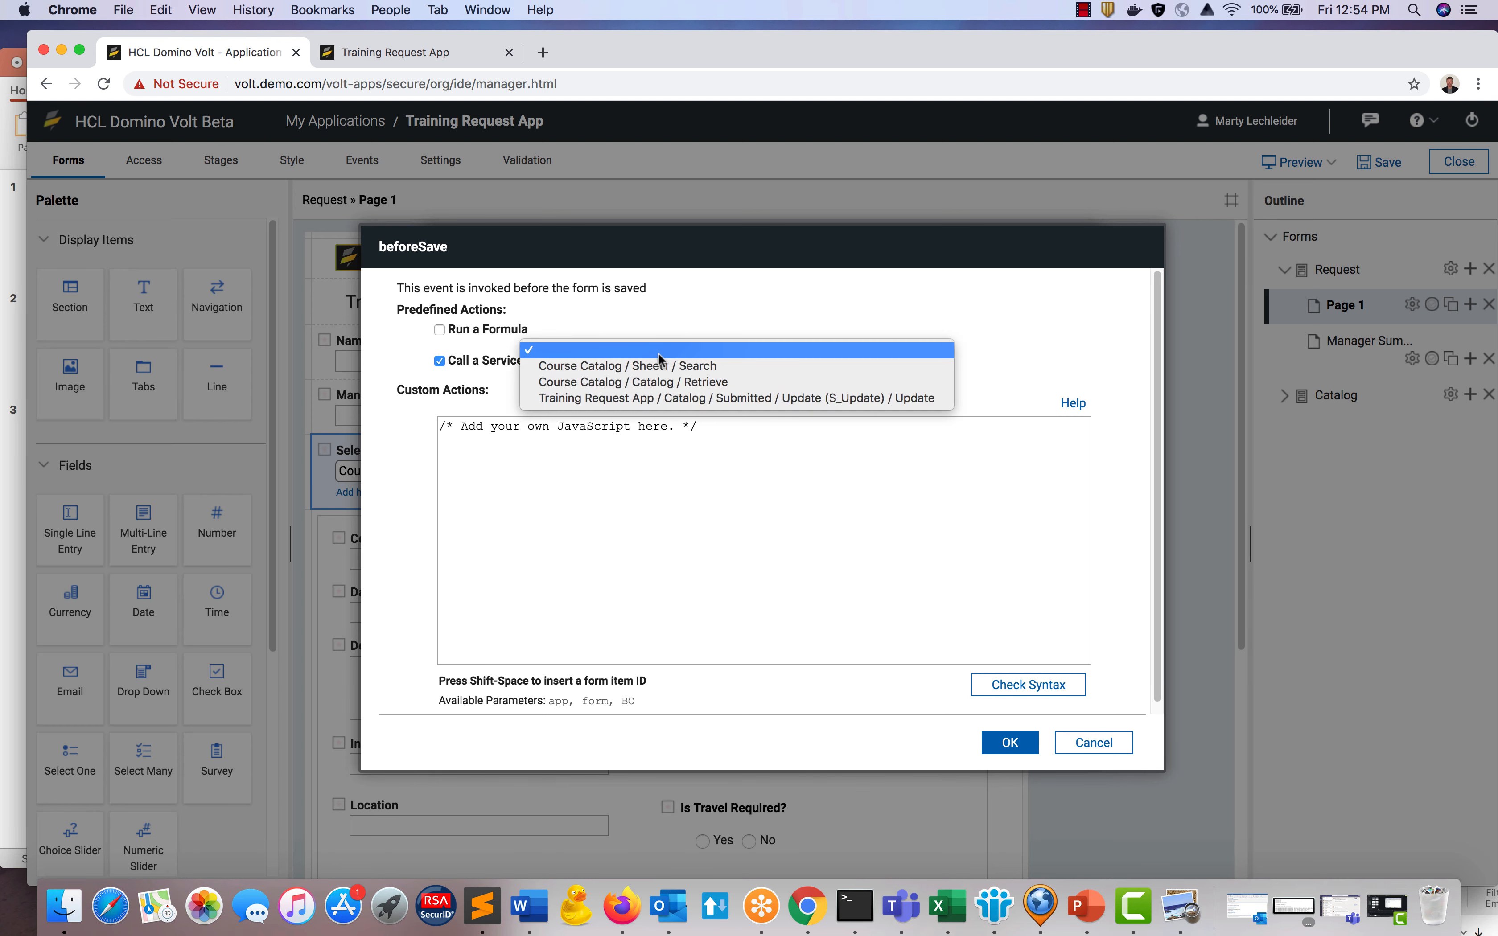
left_click(667, 399)
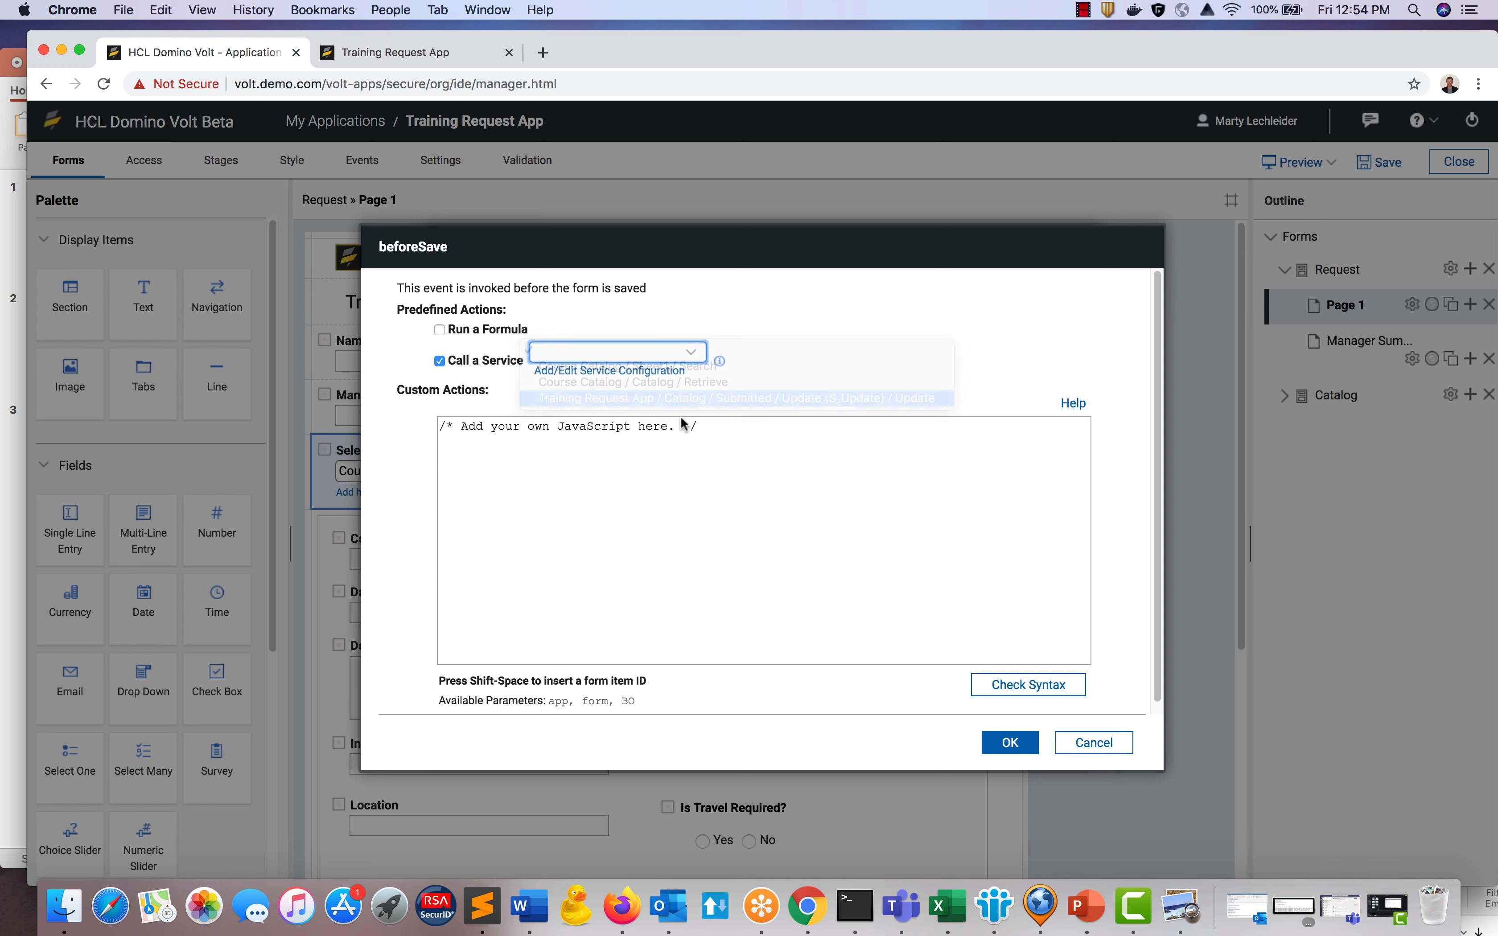
left_click(1006, 743)
left_click(855, 718)
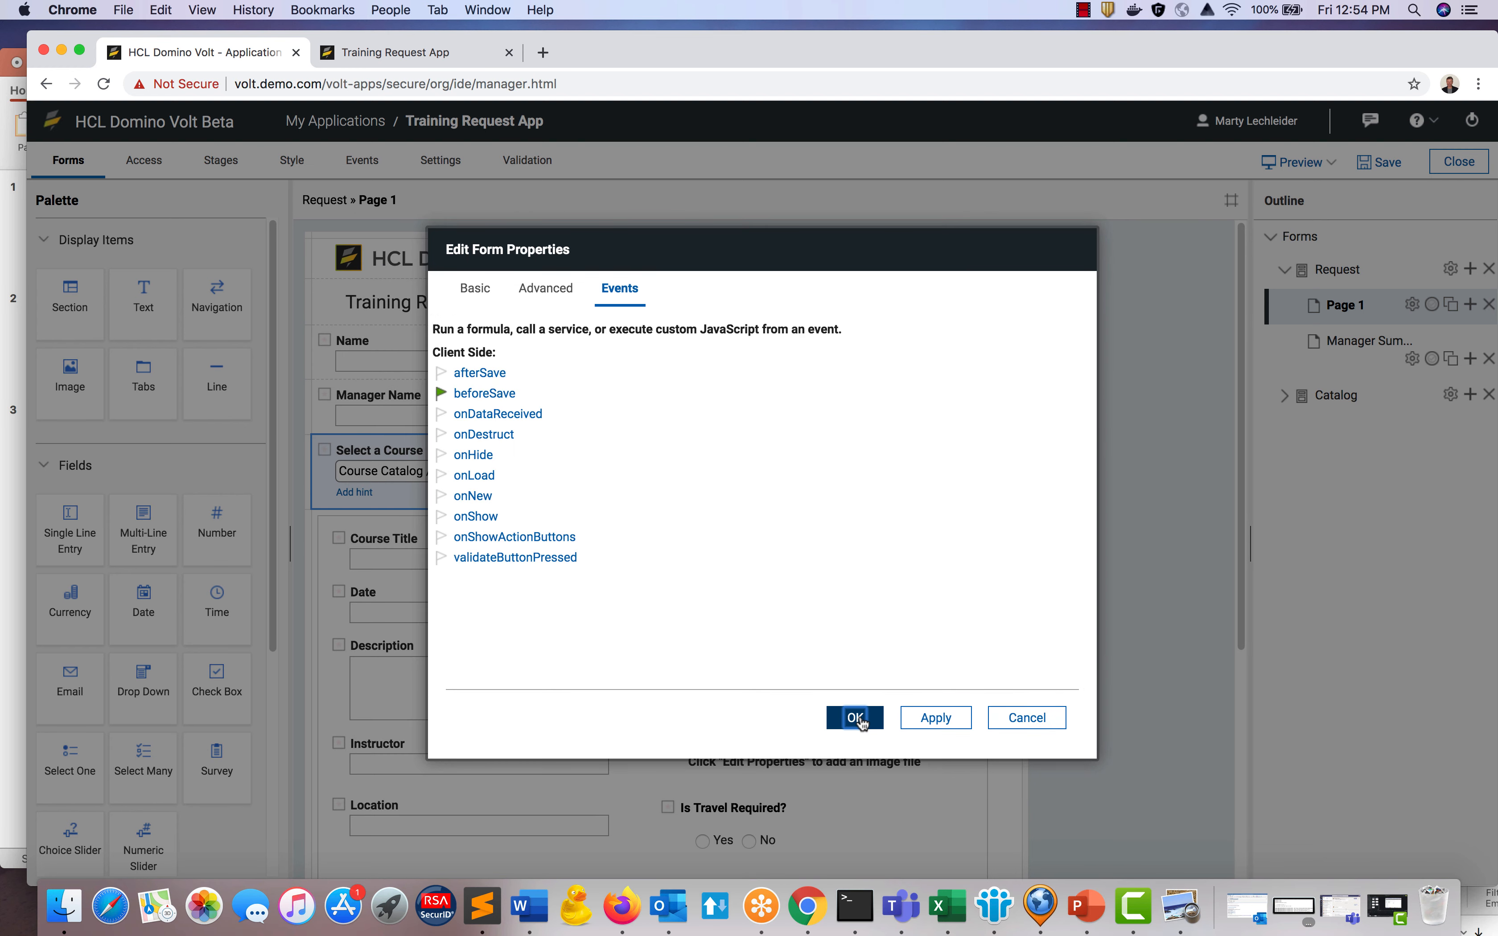
left_click(1380, 161)
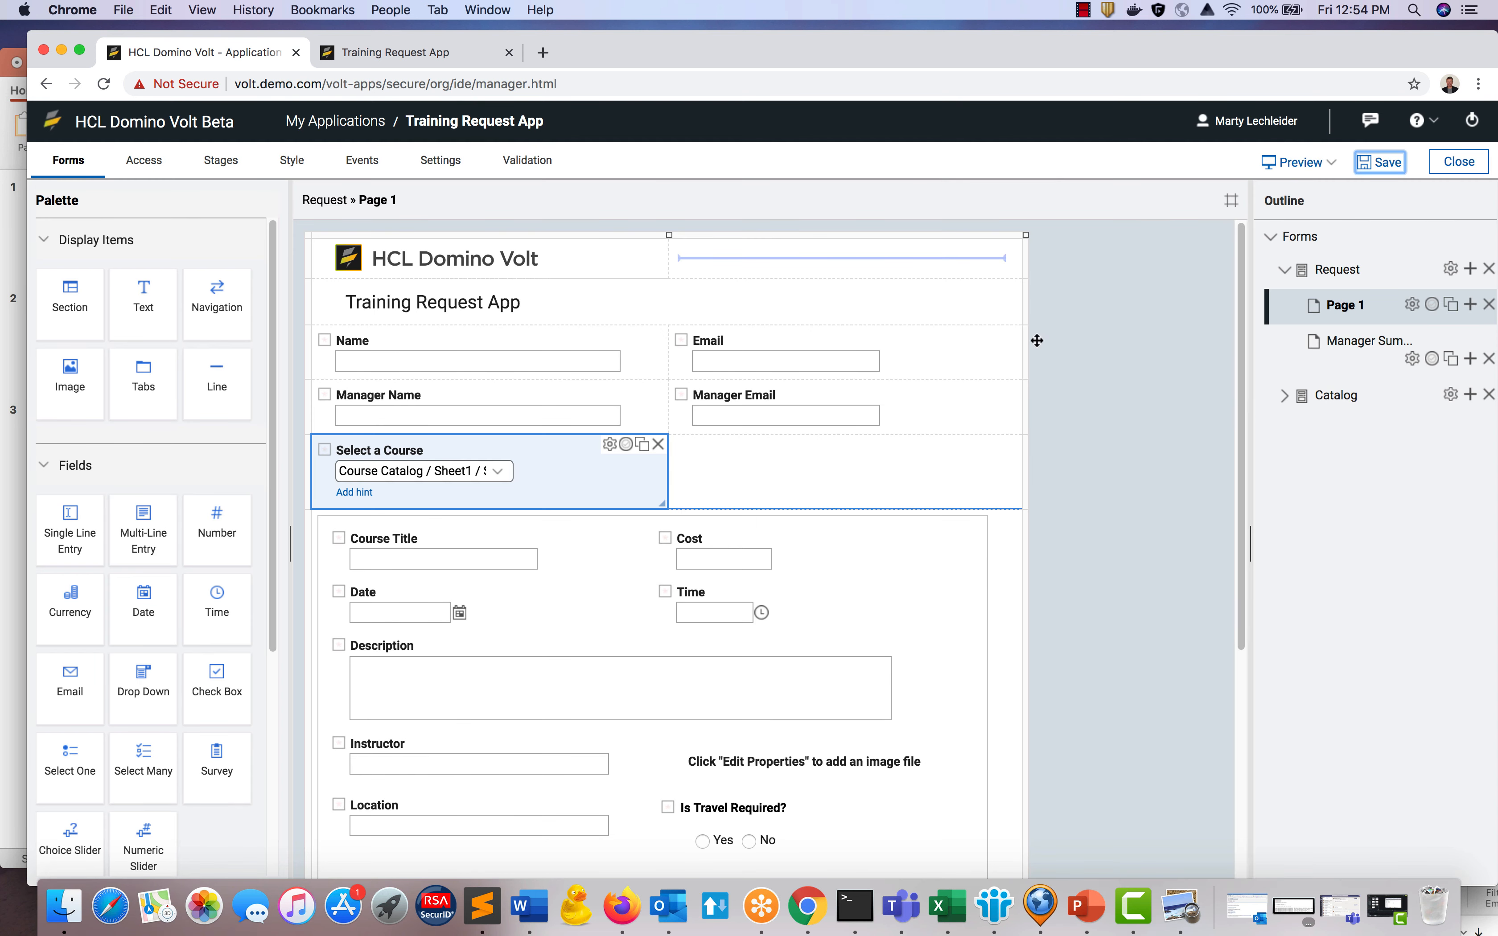
Redeploy the Training Request App with Deploy > Update and launch its live form.
left_click(321, 121)
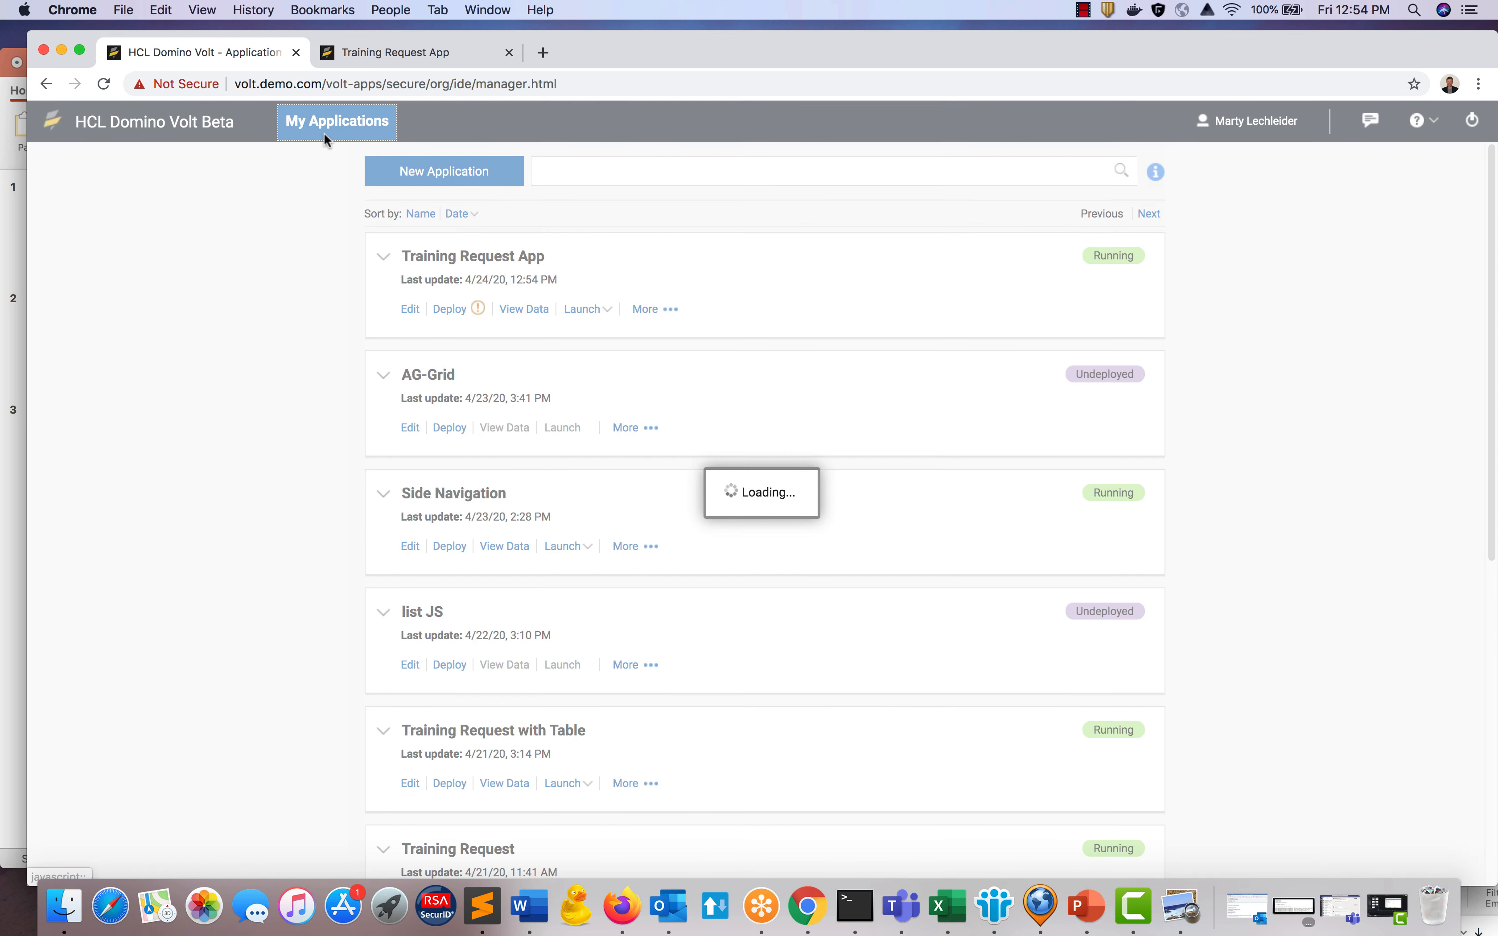
left_click(450, 311)
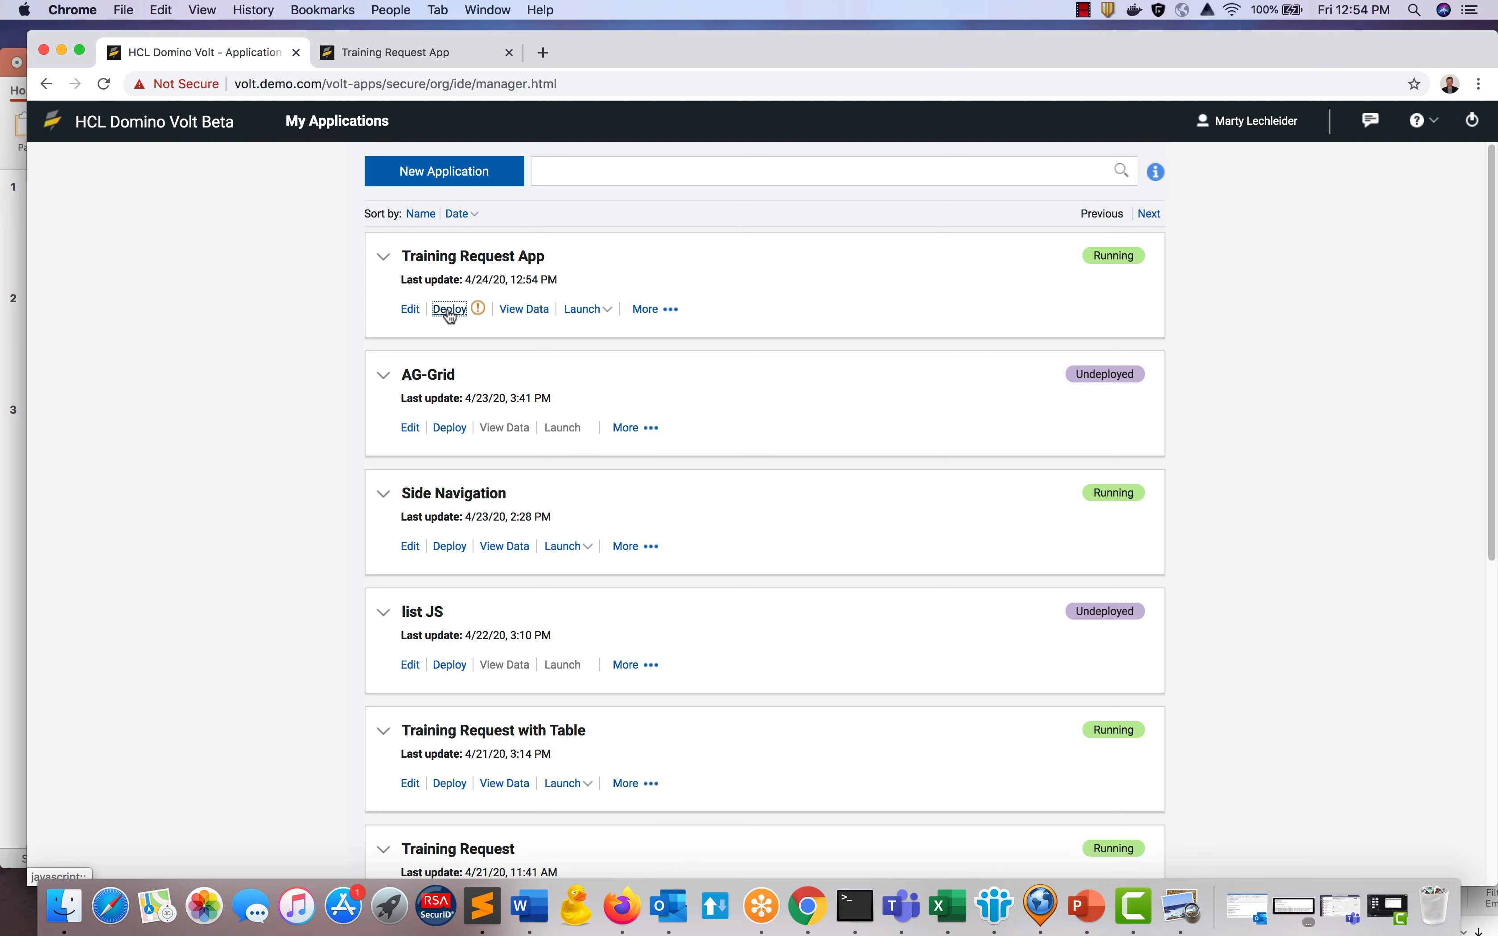
left_click(765, 548)
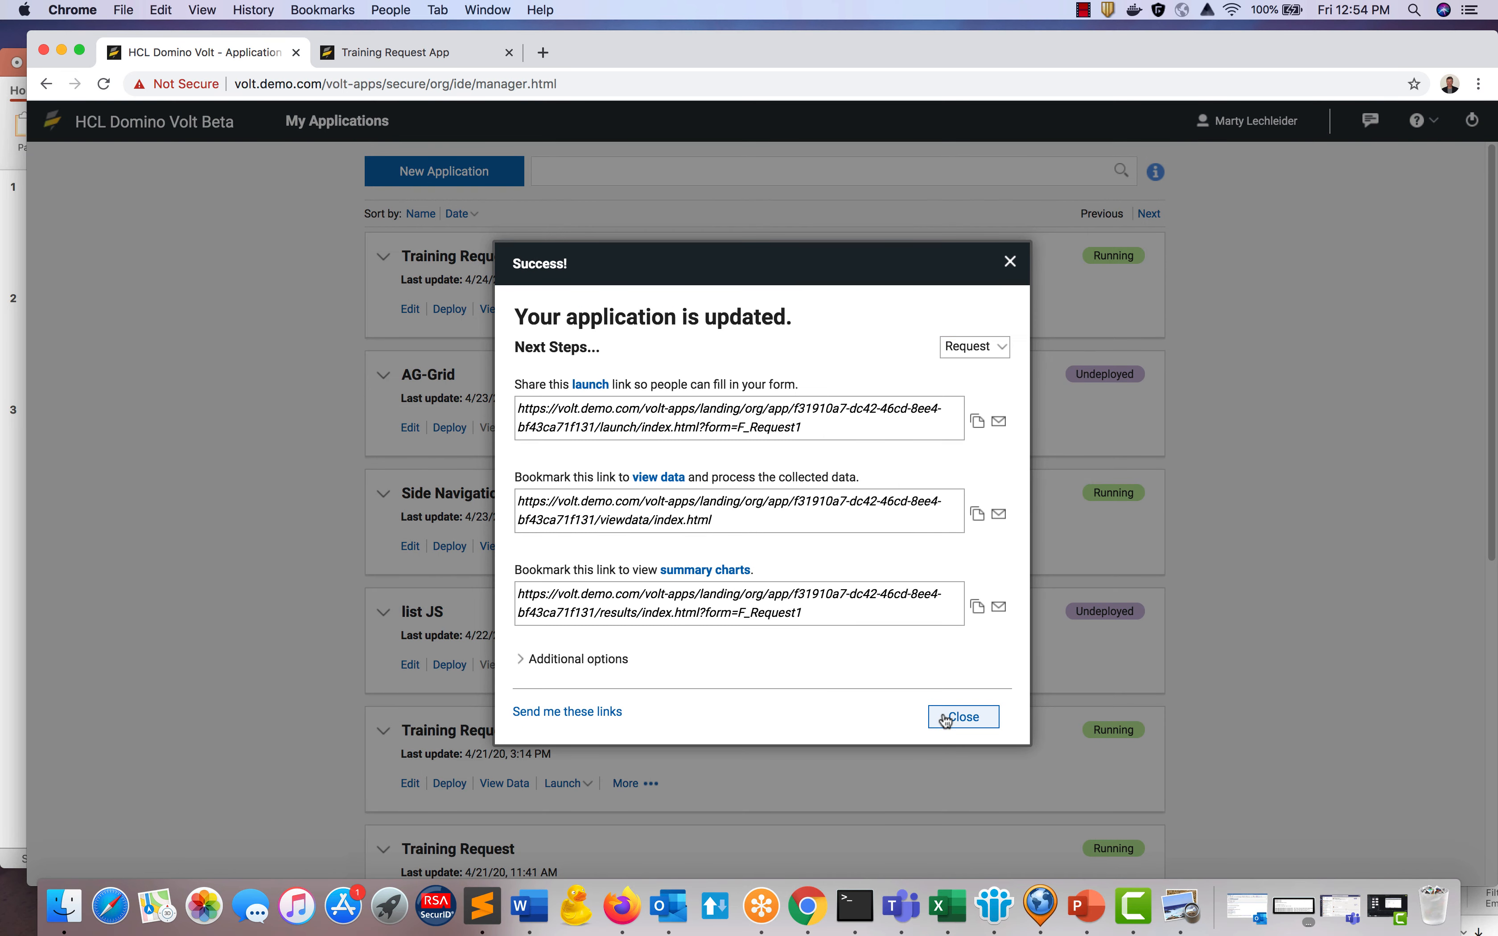
left_click(953, 716)
left_click(564, 309)
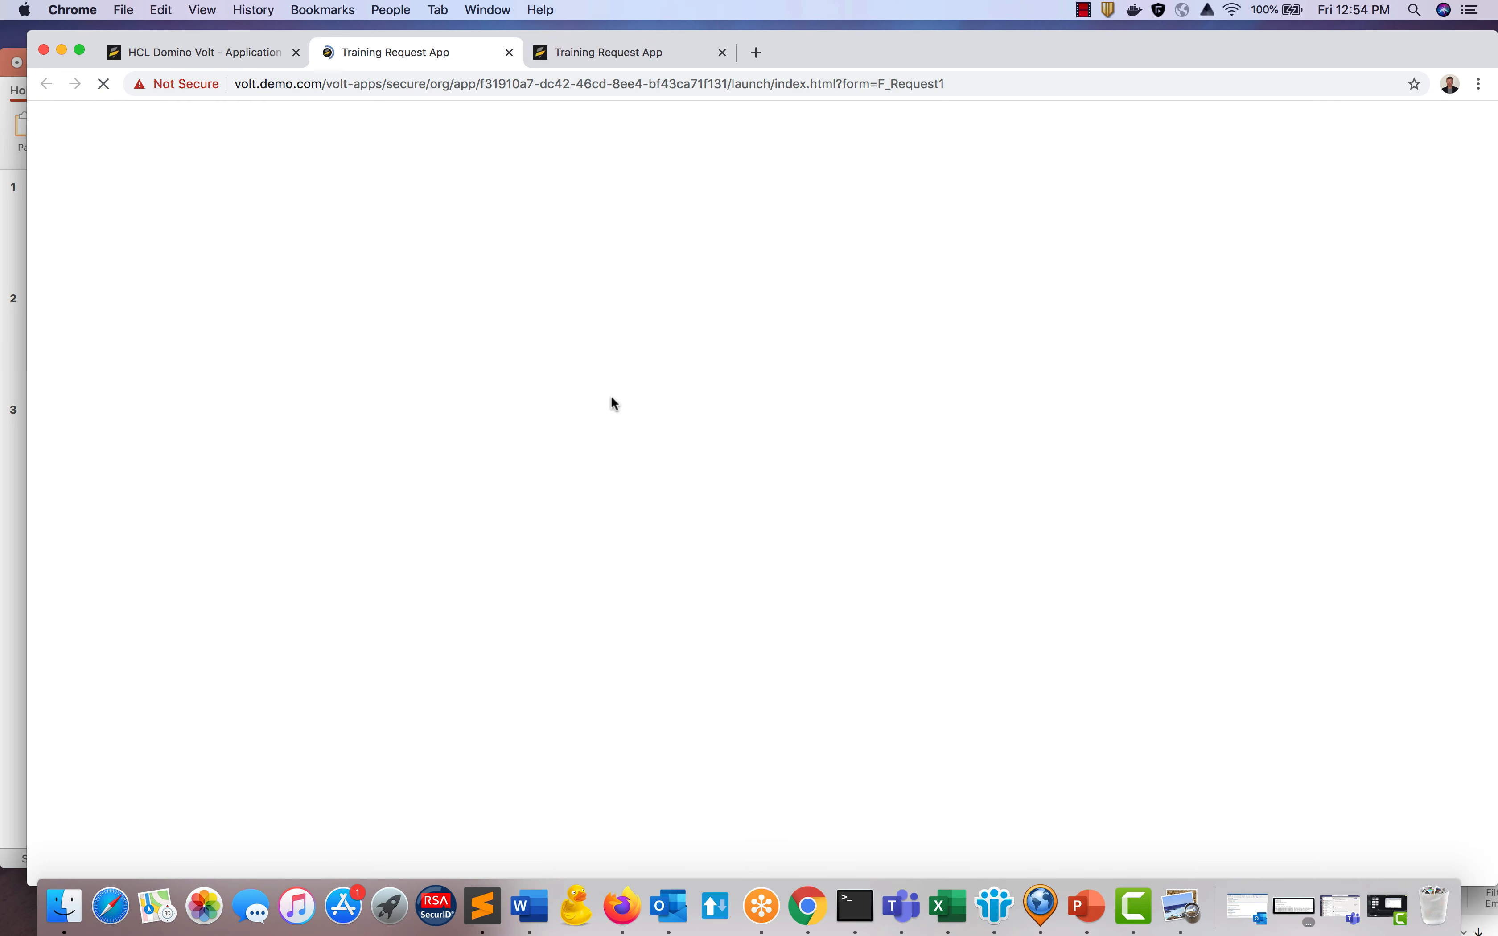
Submit a training request for the Leadership course.
left_click(527, 365)
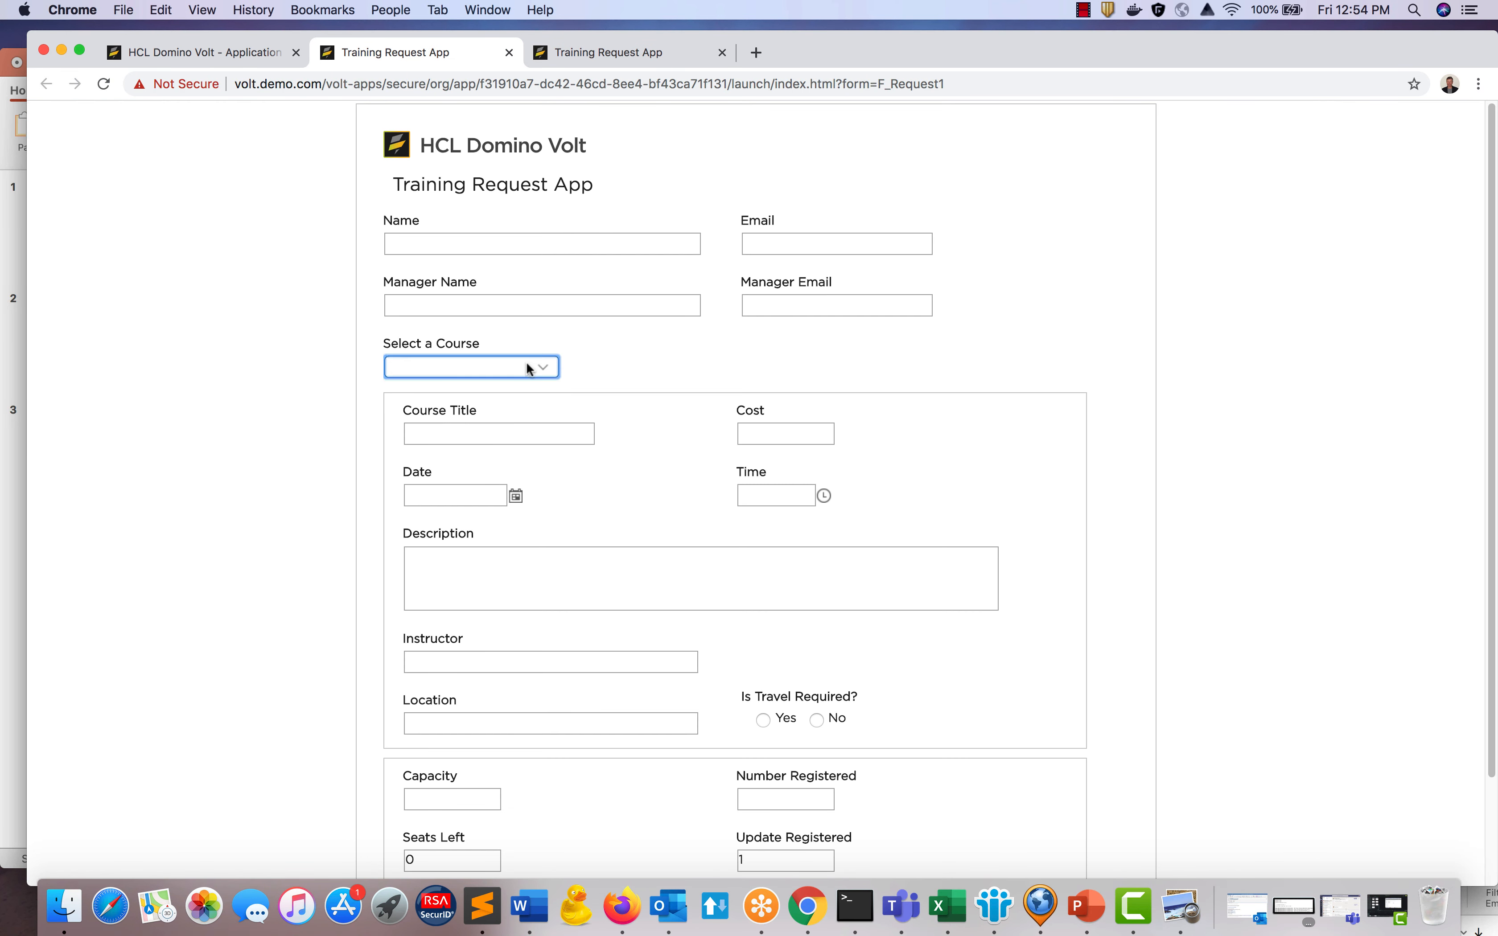
left_click(506, 401)
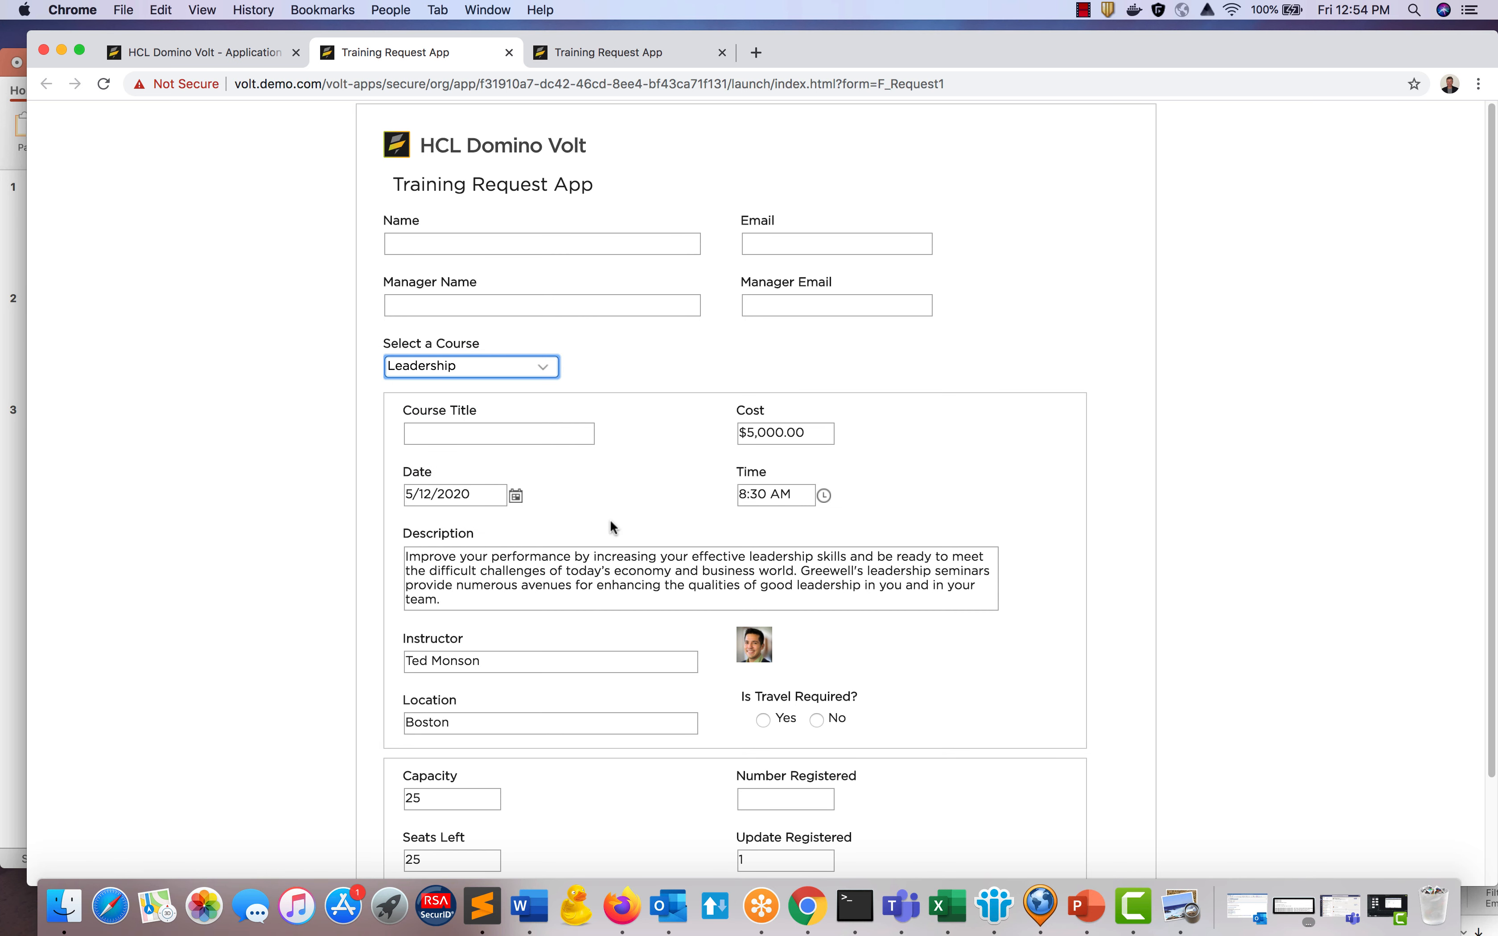
scroll(578, 600, "down", 2)
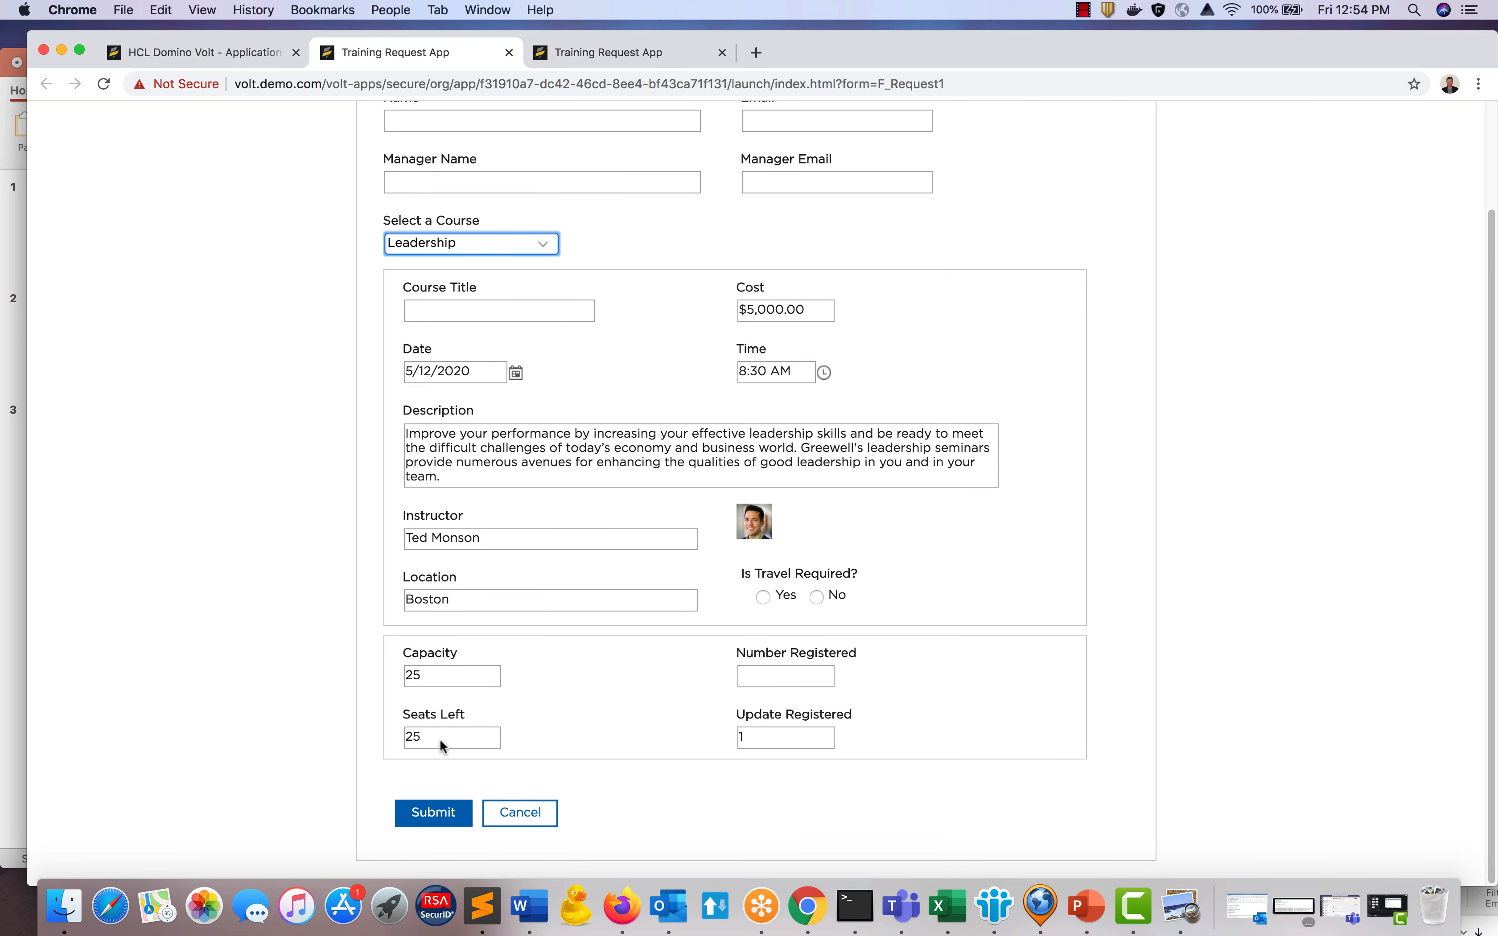
scroll(440, 739, "up", 1)
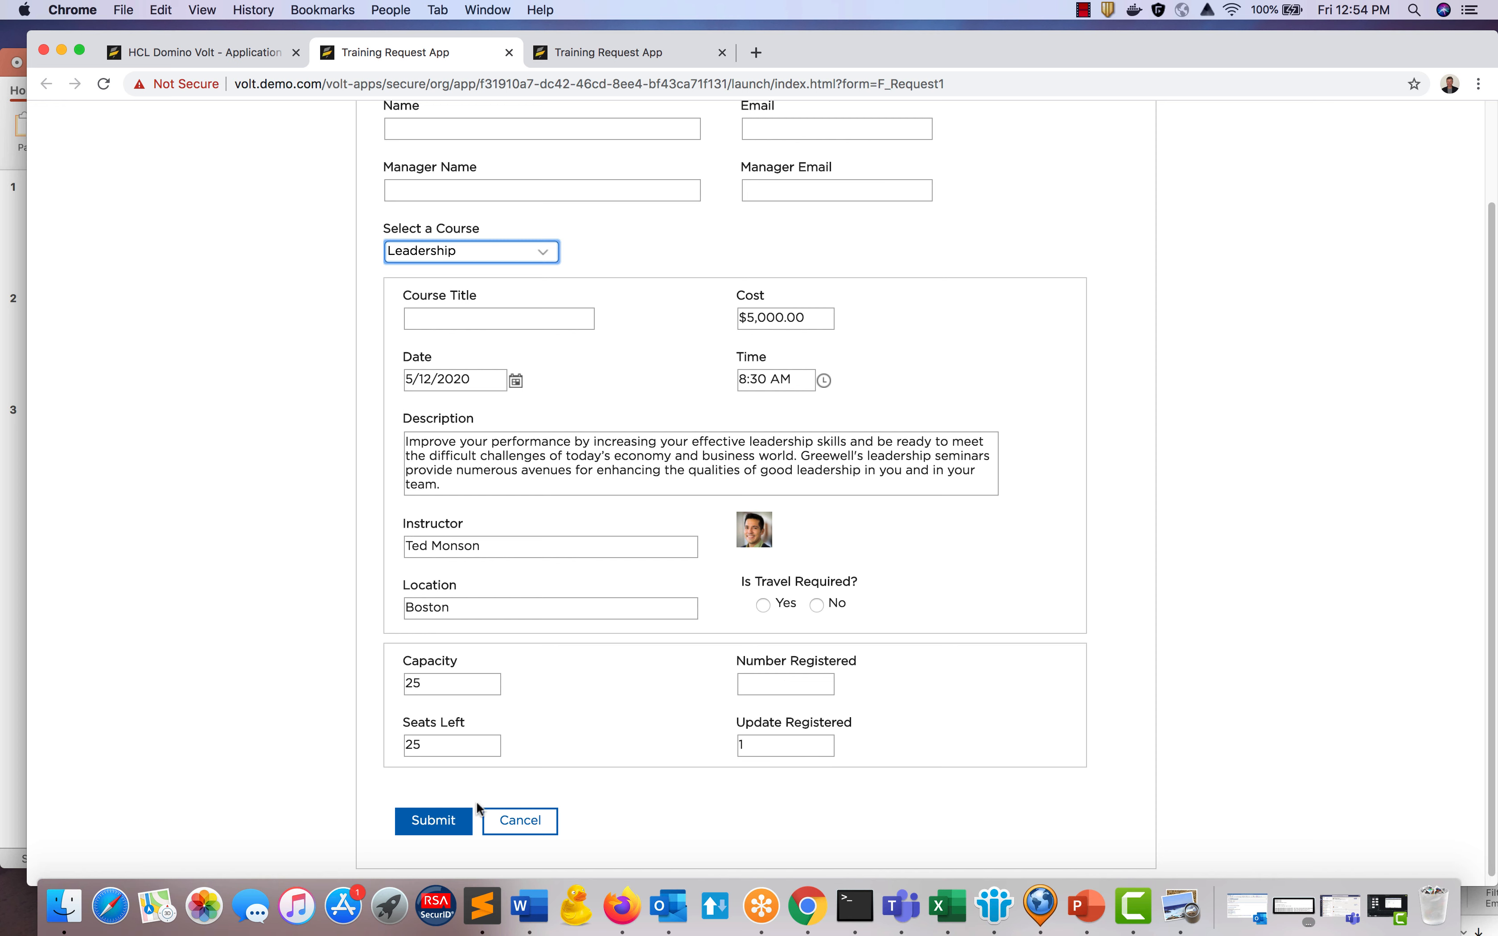
left_click(436, 820)
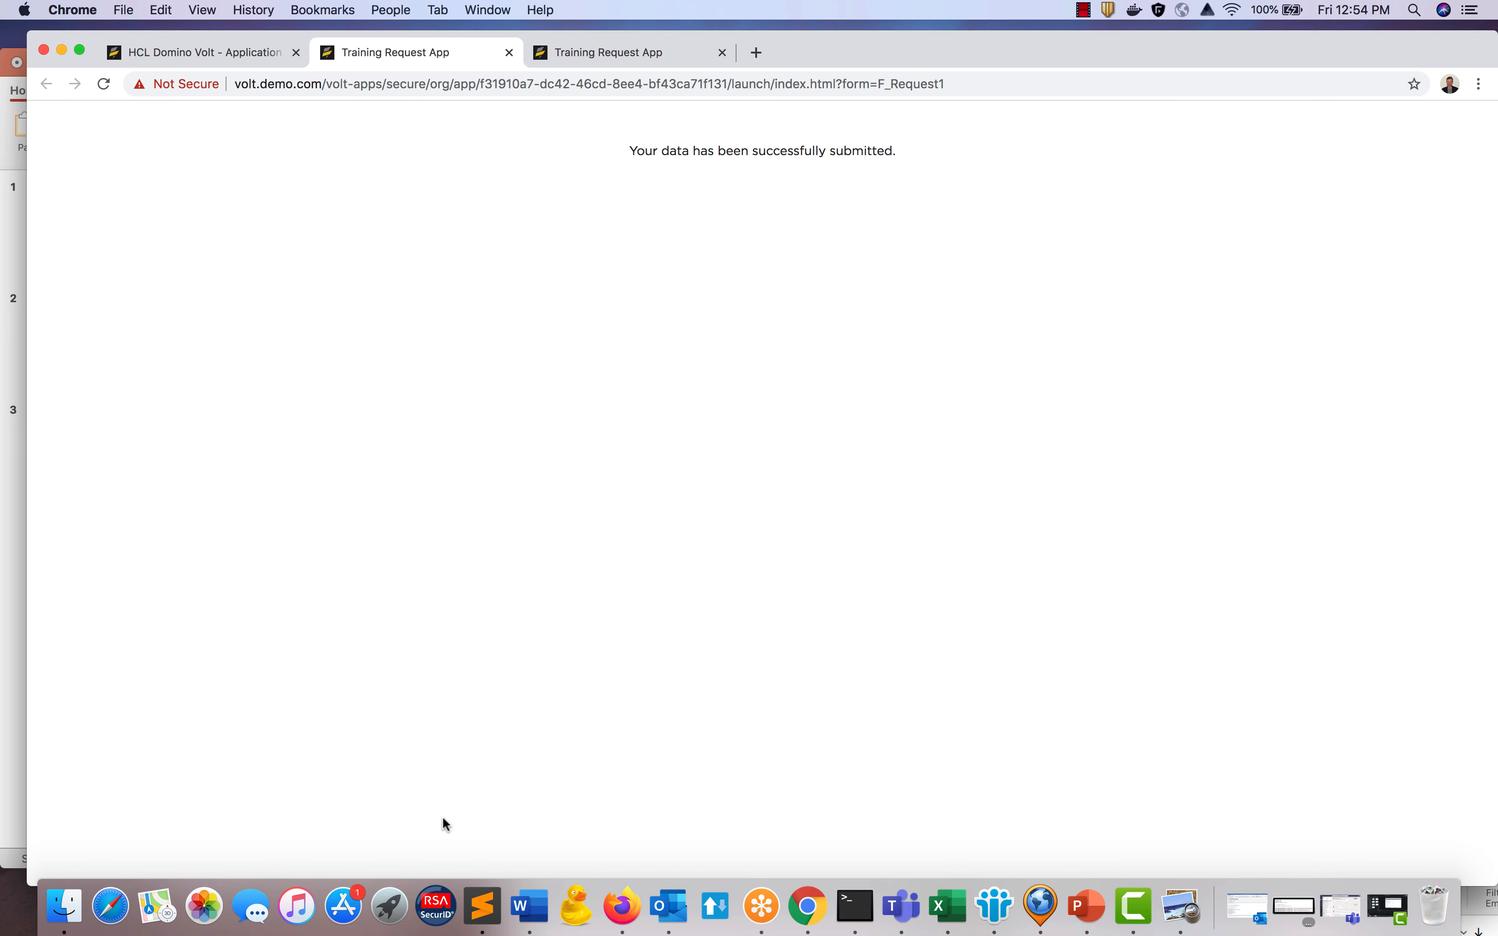
Reload the form and pick Leadership to confirm 24 seats left, then return to the applications list.
left_click(103, 84)
left_click(464, 368)
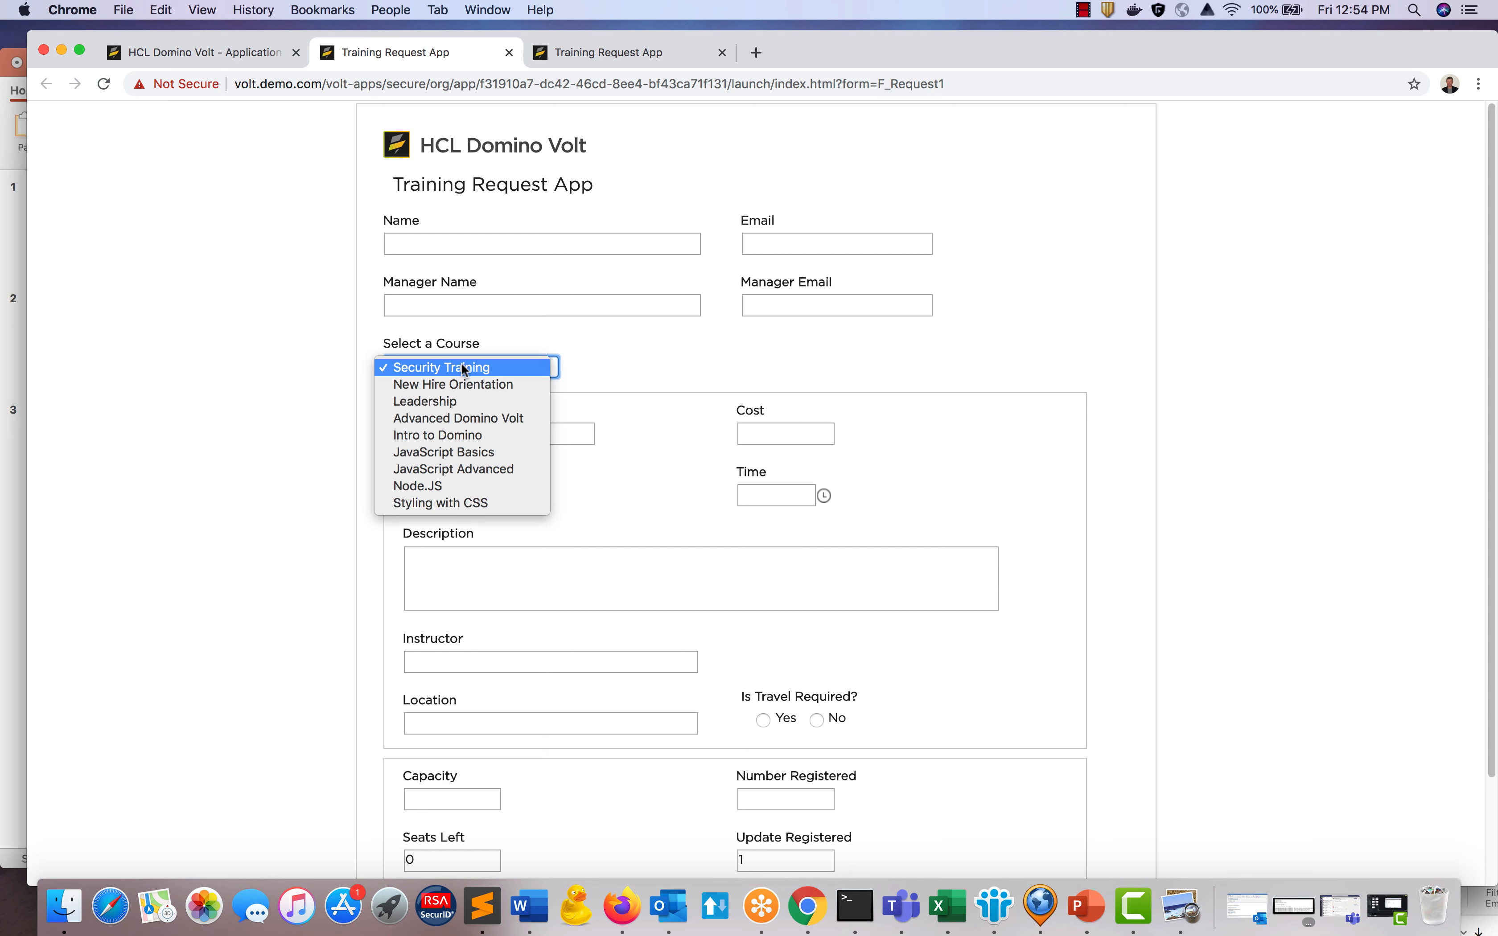
left_click(462, 400)
scroll(243, 586, "down", 4)
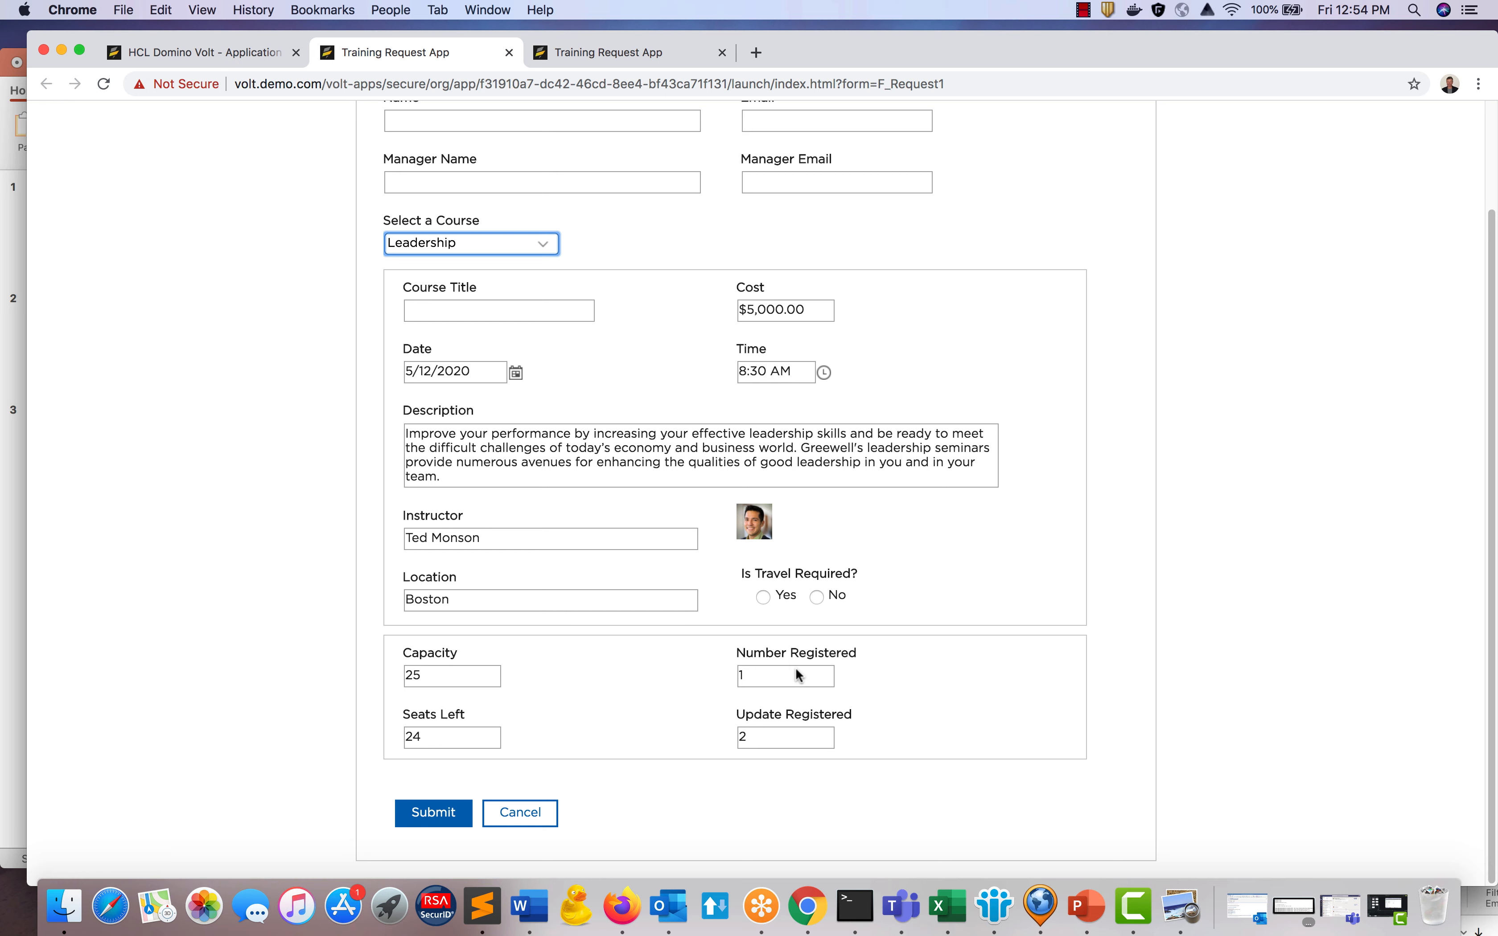
left_click(250, 52)
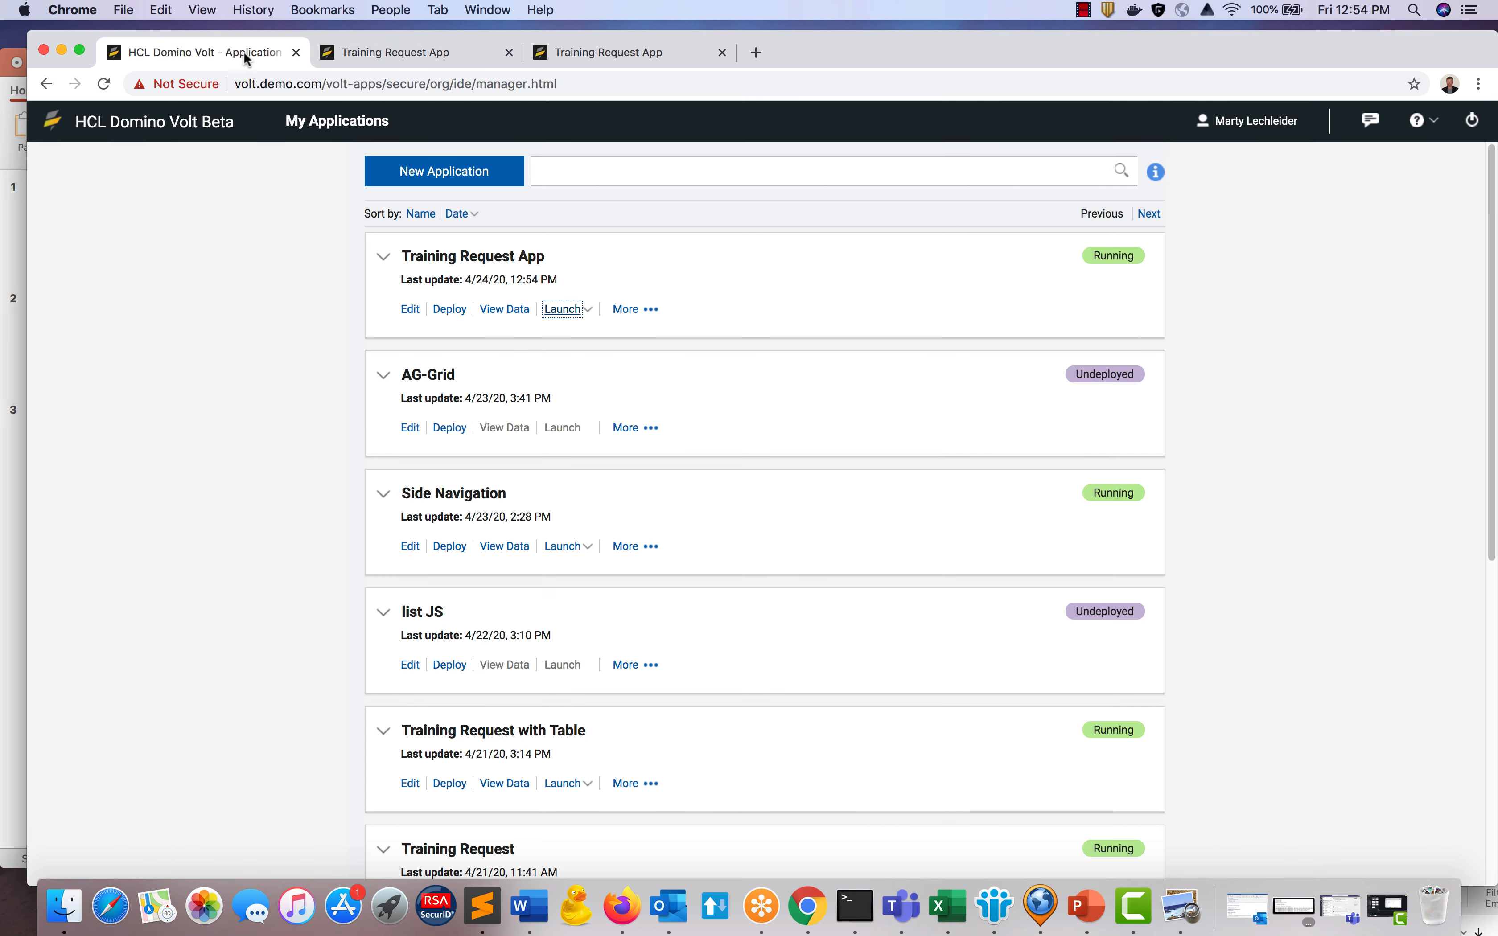
Reopen the Training Request App for editing and place a Text item below Select a Course.
left_click(413, 309)
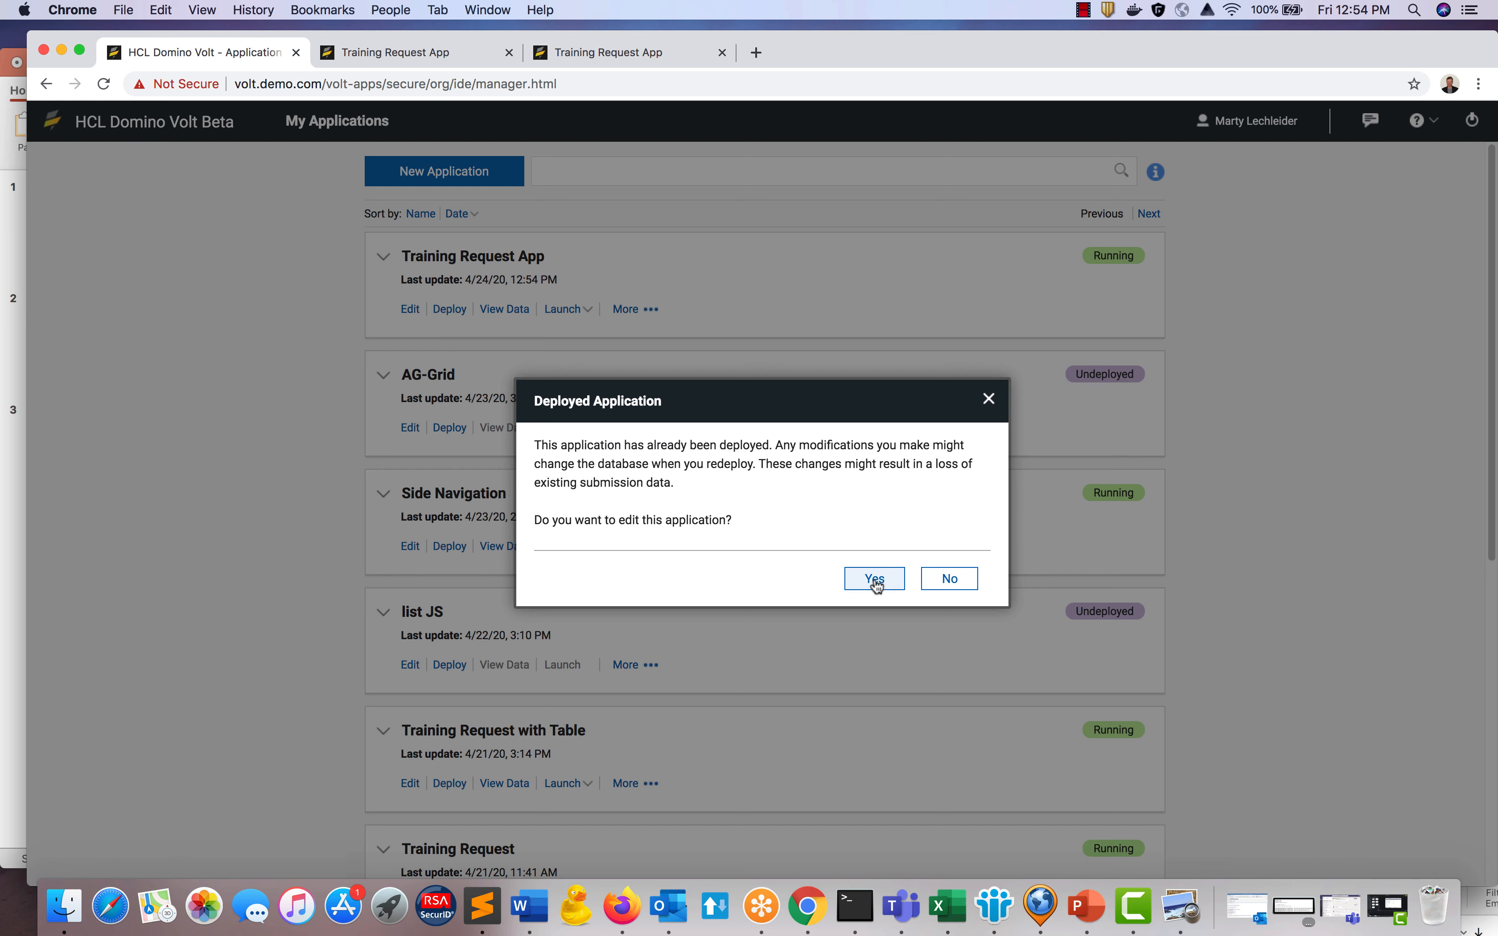
left_click(873, 580)
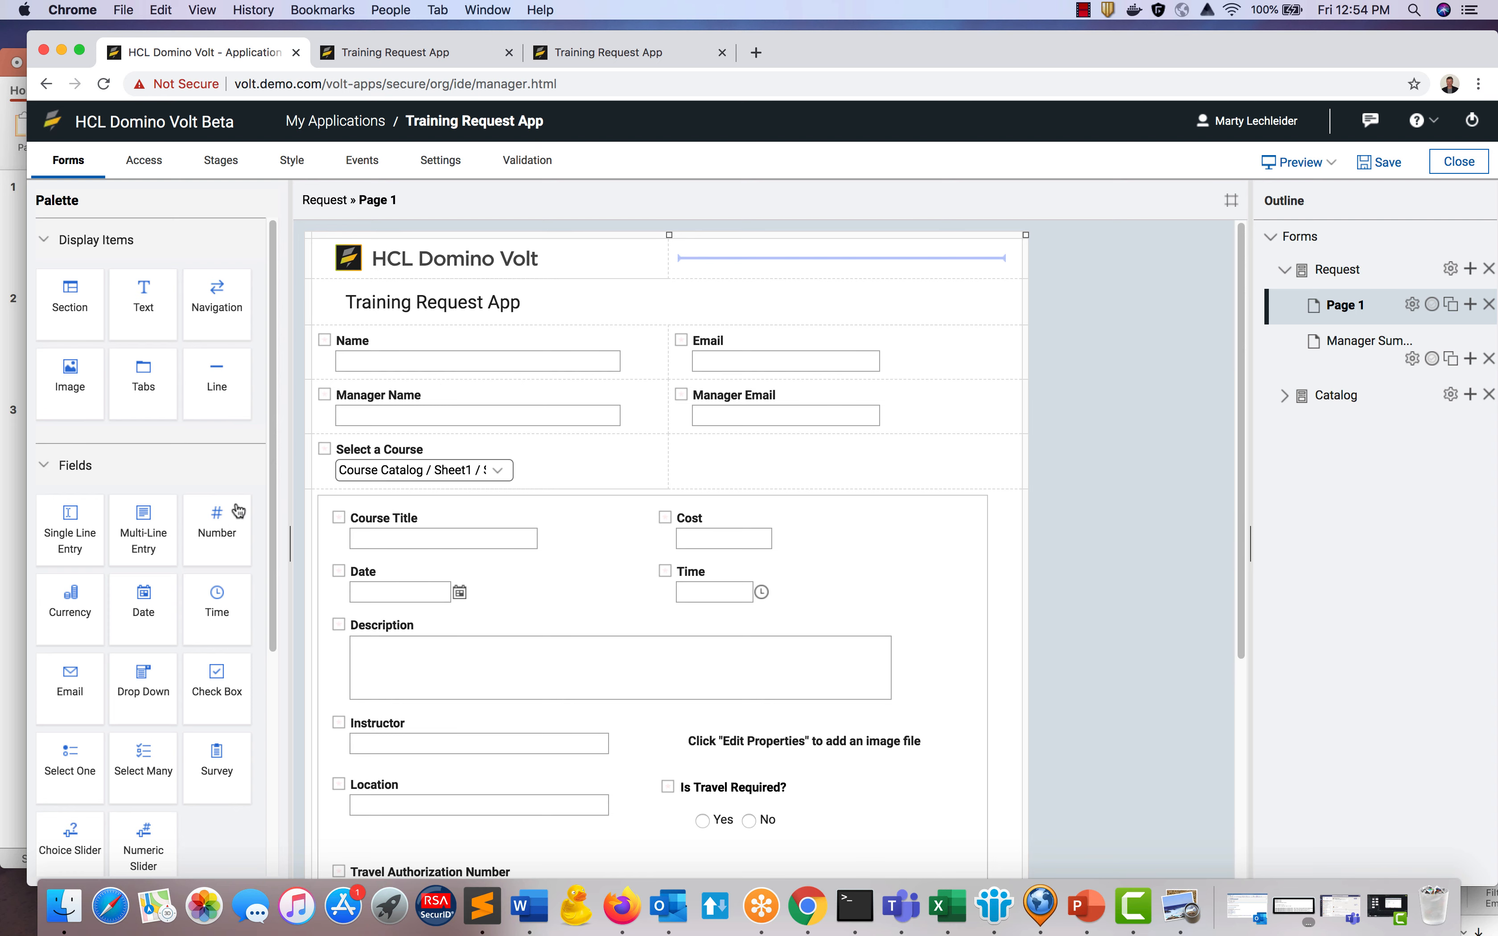
left_click_drag(143, 322, 375, 499)
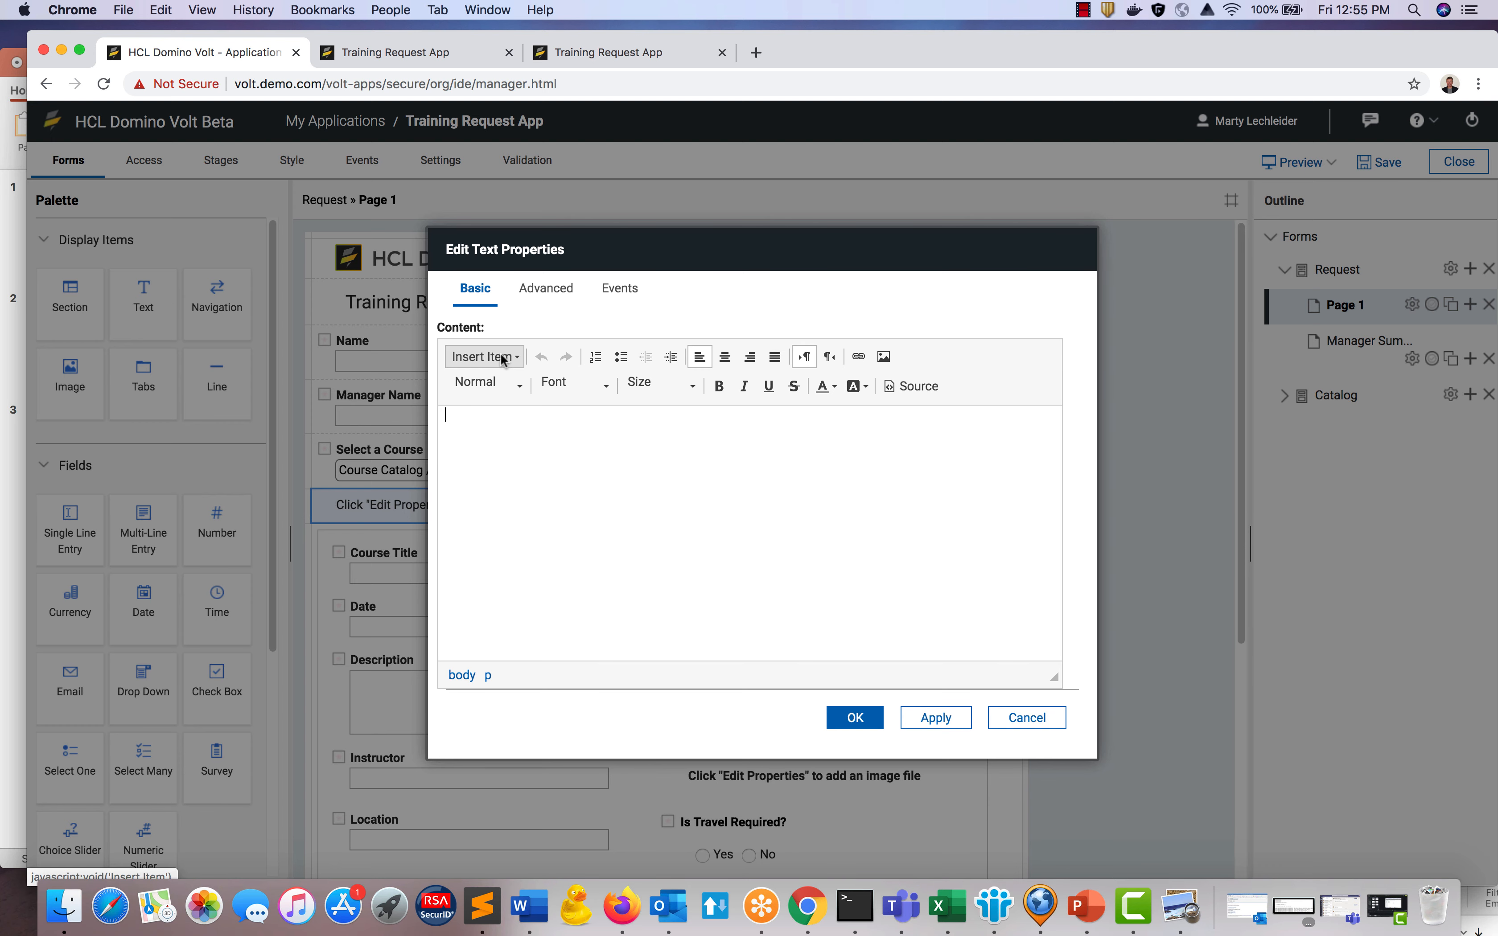
Make the text read '{Seats Left} seats left out of {Capacity}' using inserted field values.
left_click(486, 356)
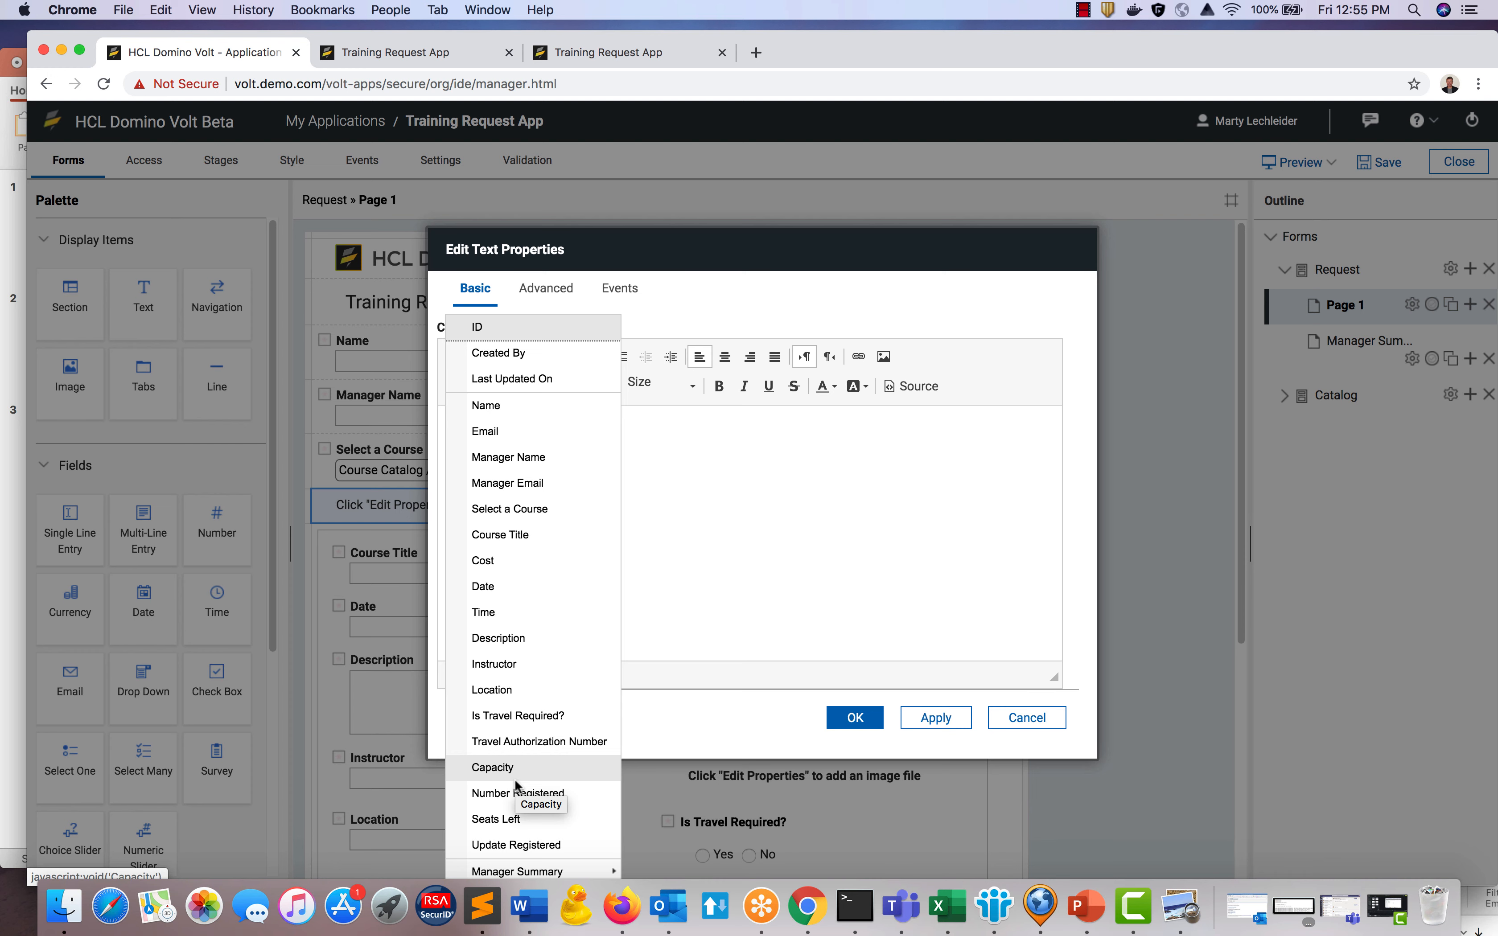
left_click(519, 818)
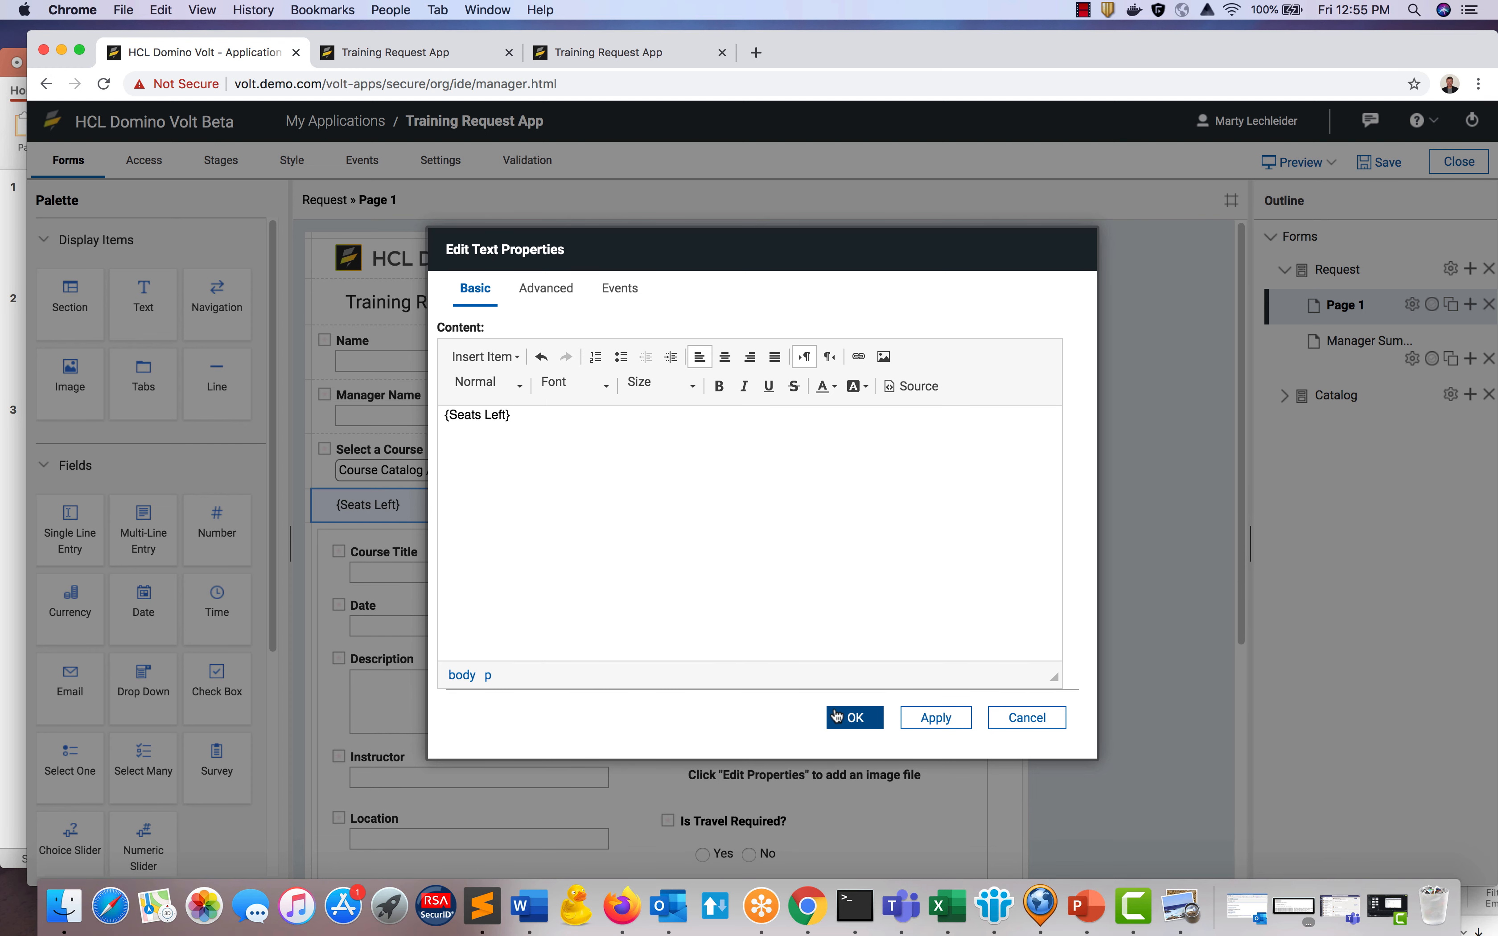
type("seats left out of")
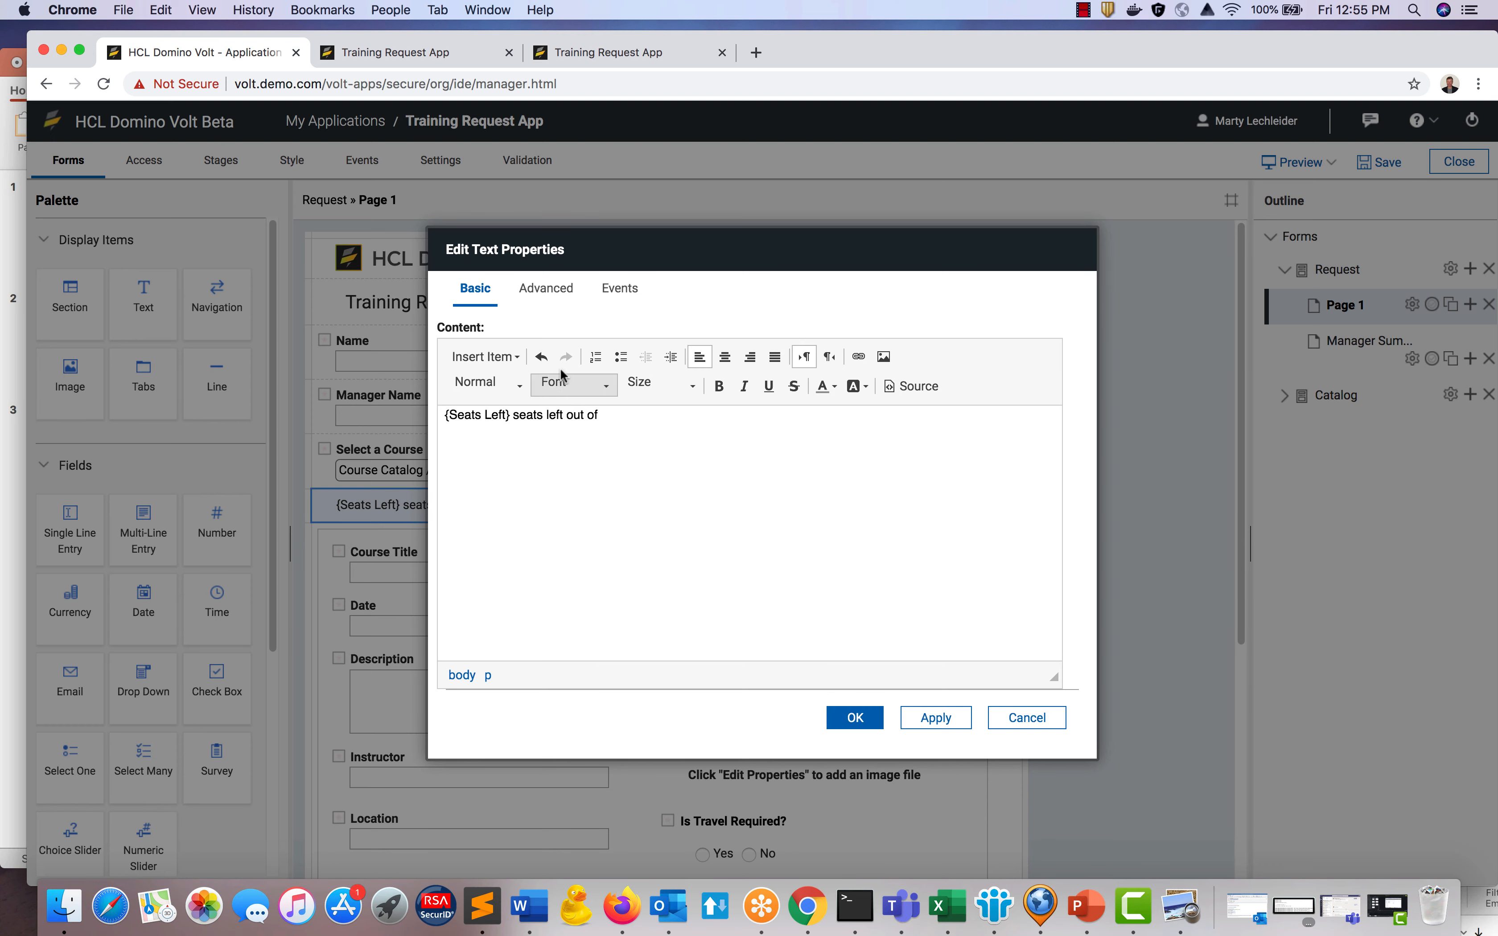
left_click(509, 358)
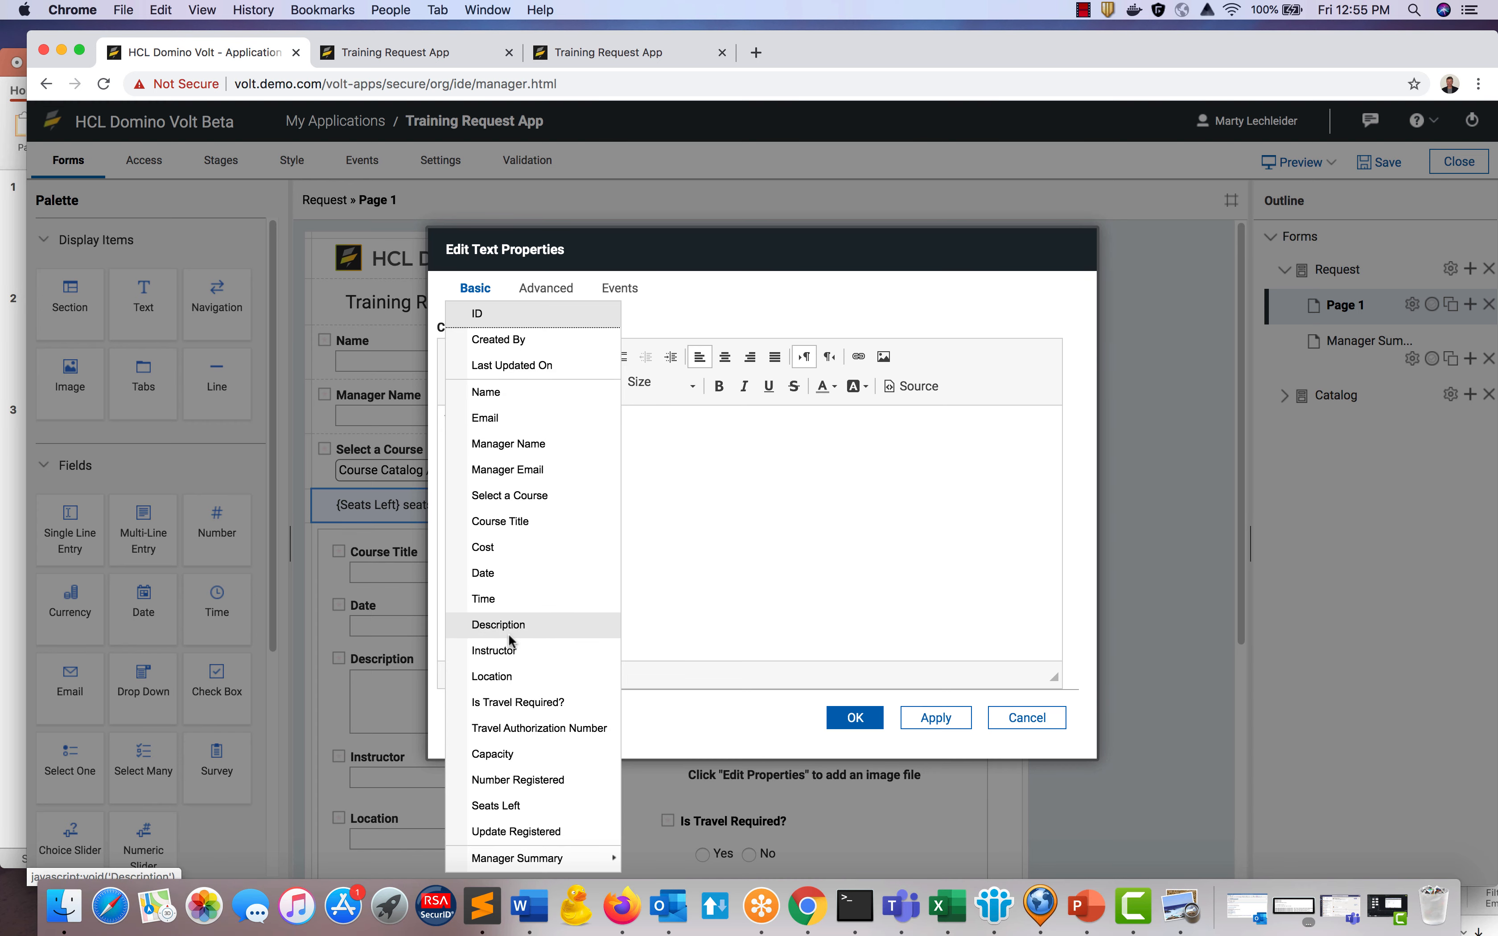
left_click(502, 754)
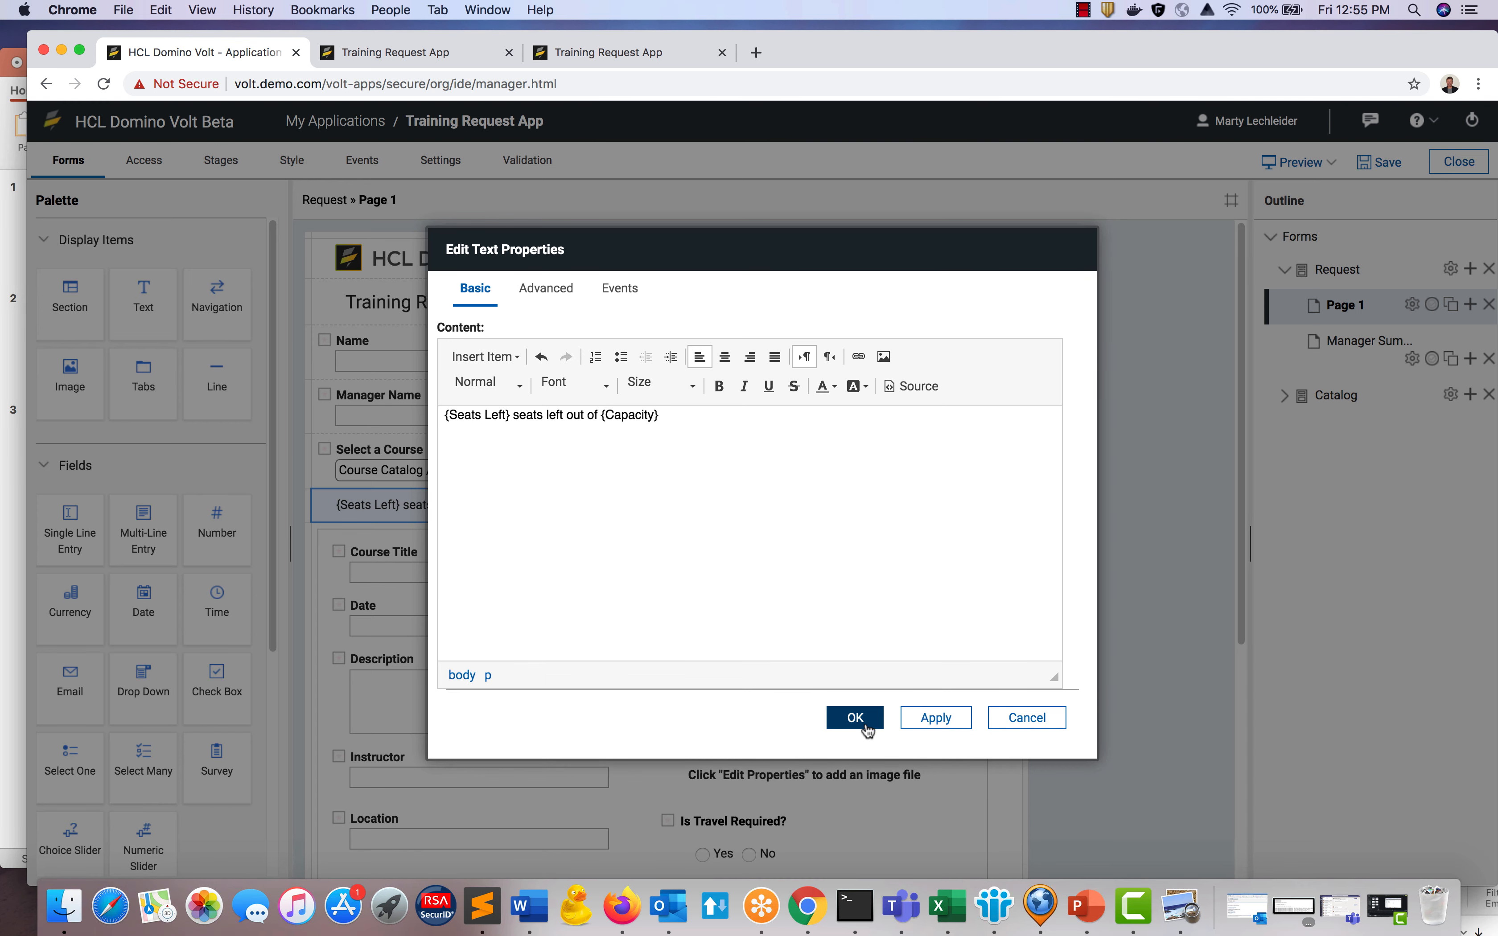
left_click(854, 718)
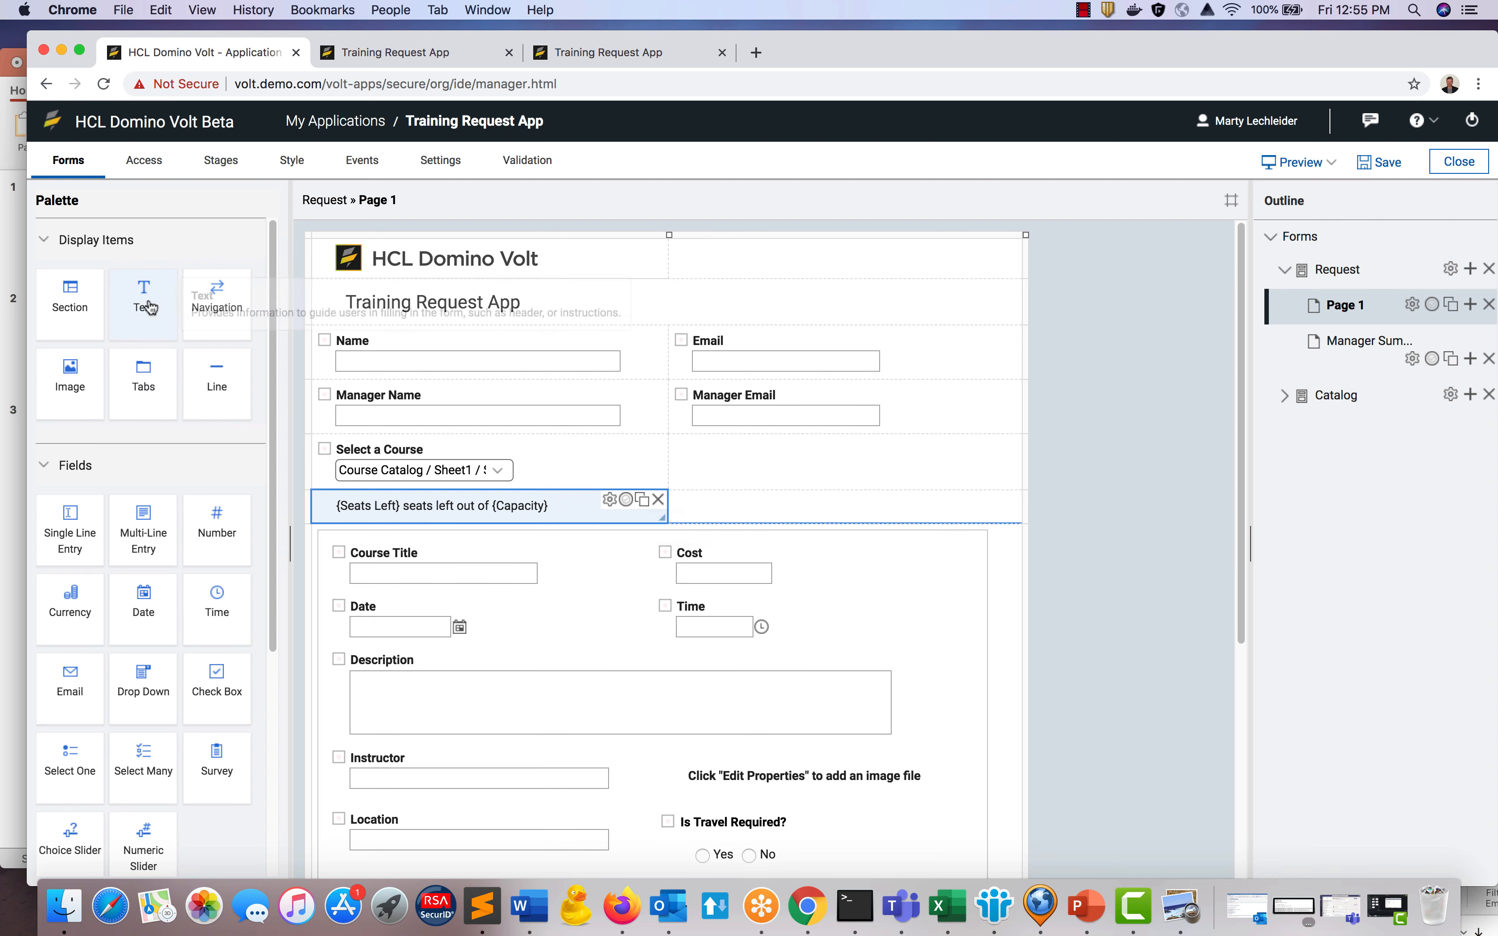
Add a text item reading 'Class is full' below the seats line.
left_click_drag(147, 306, 371, 531)
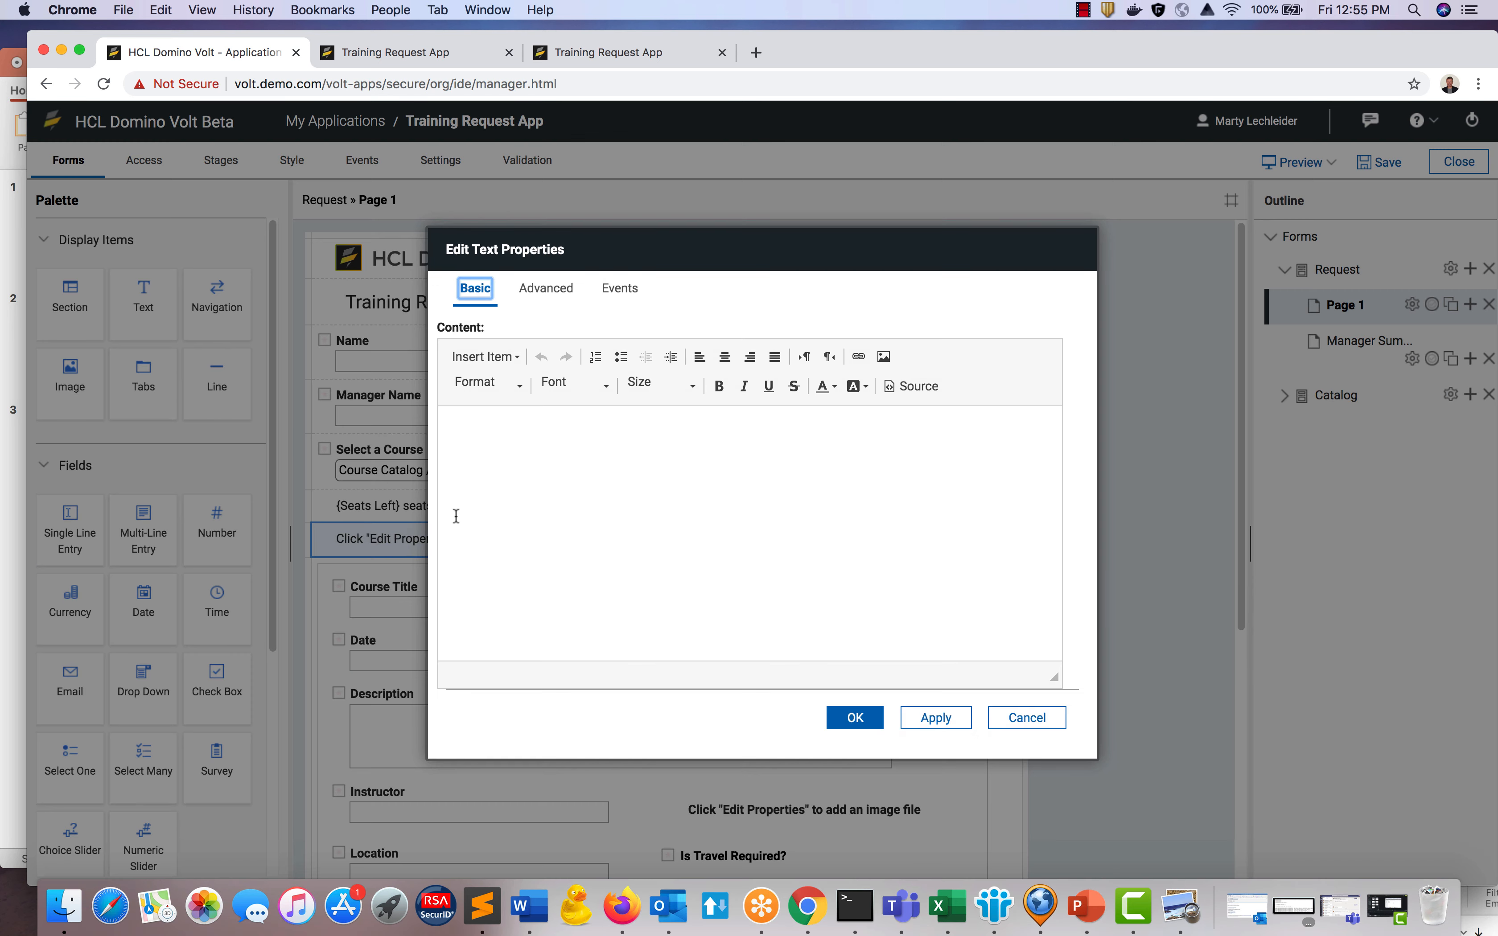
left_click(512, 456)
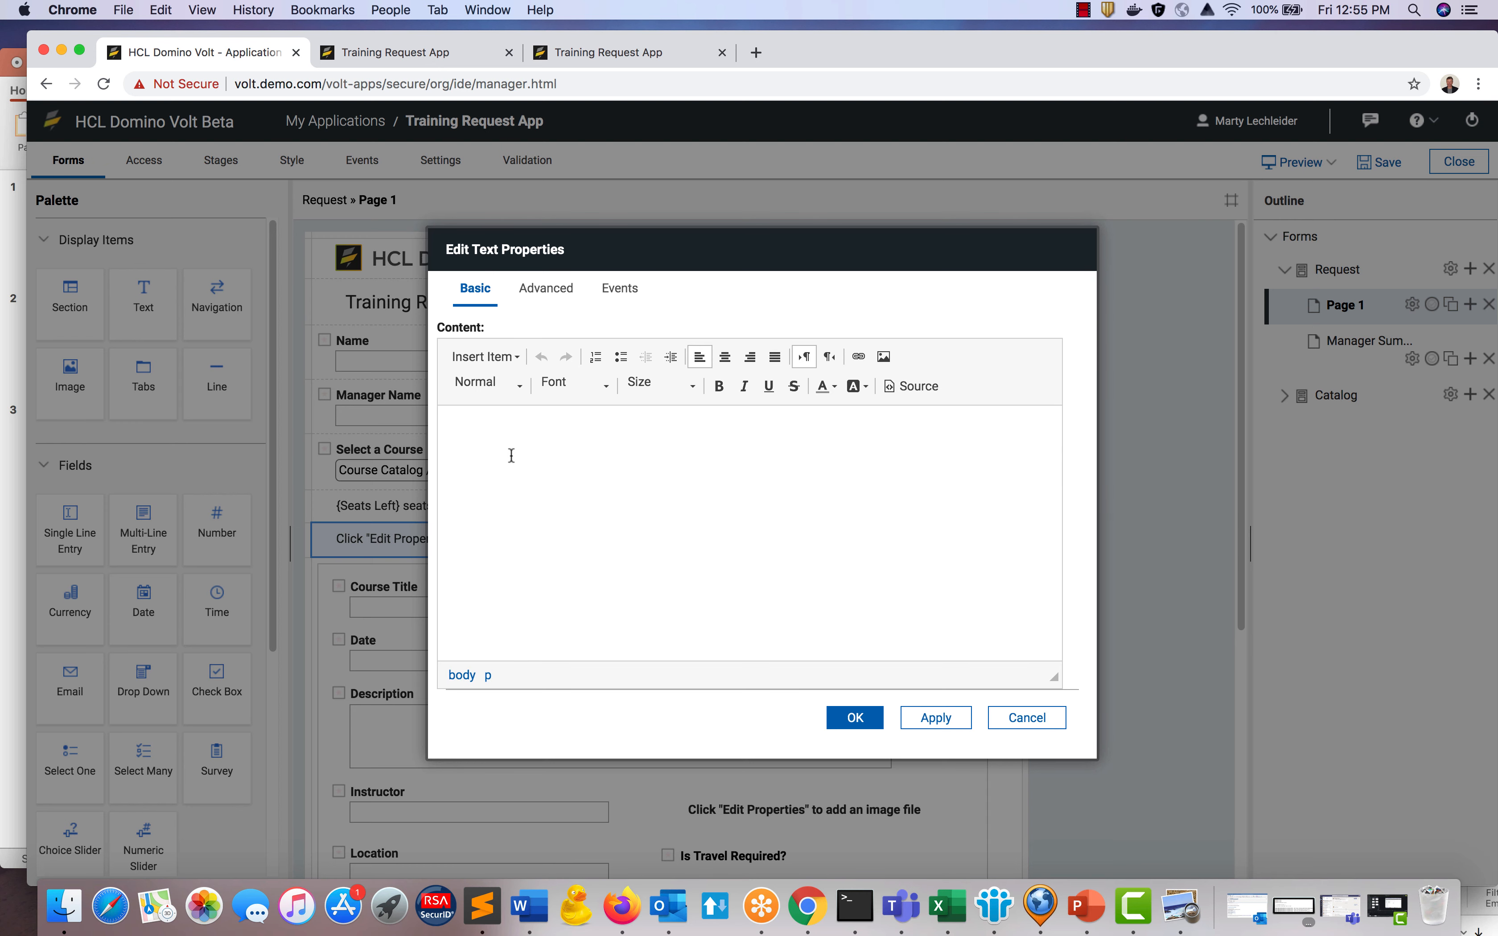
type("Class ")
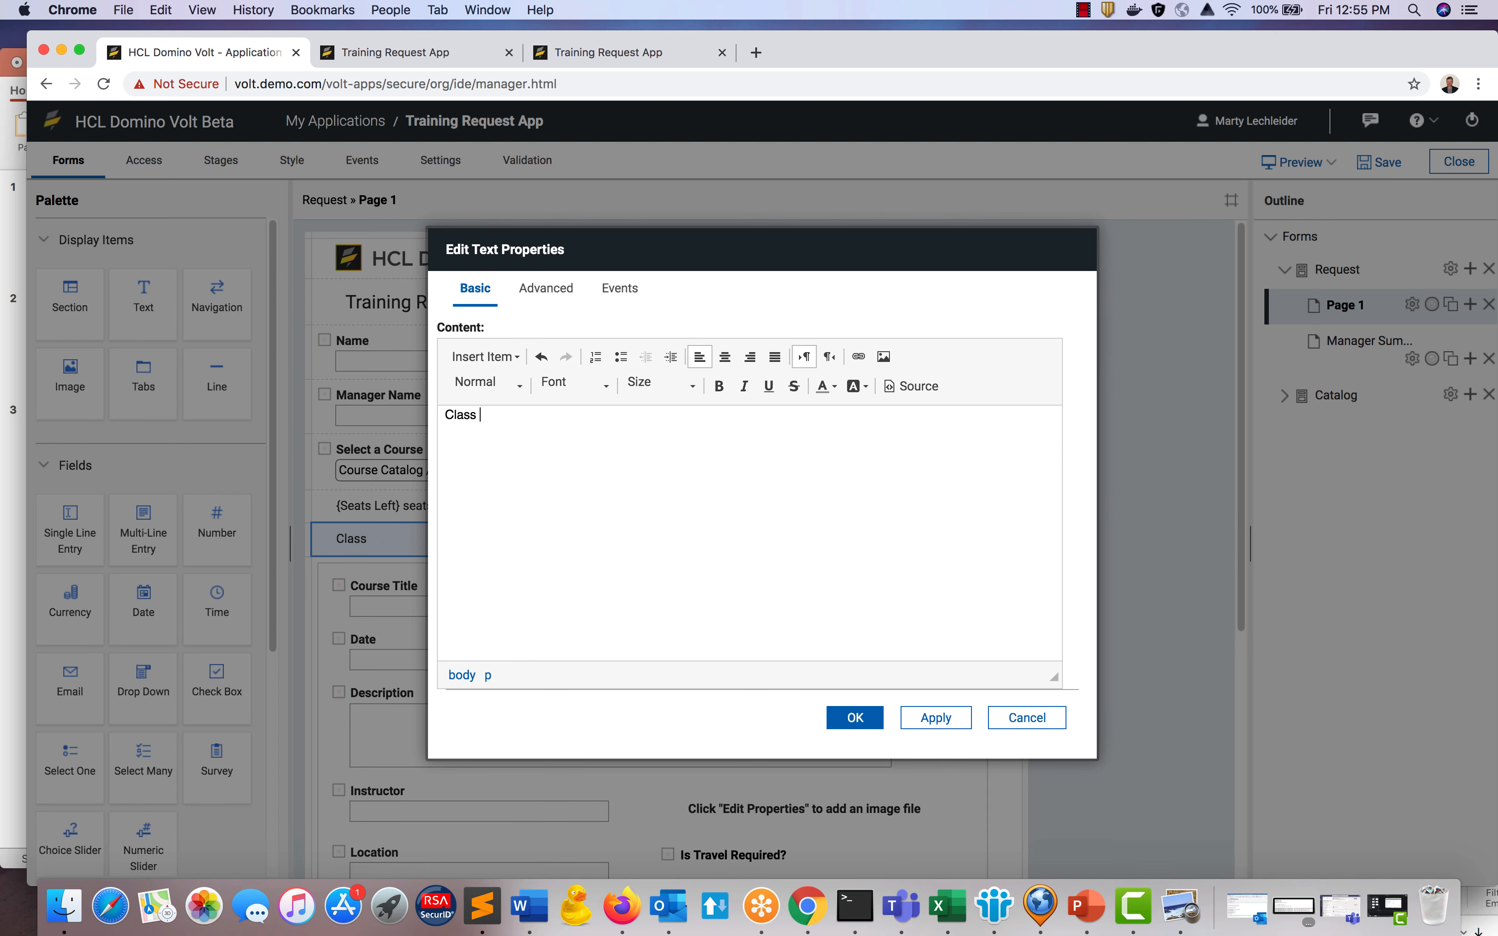
type("is full")
left_click(853, 716)
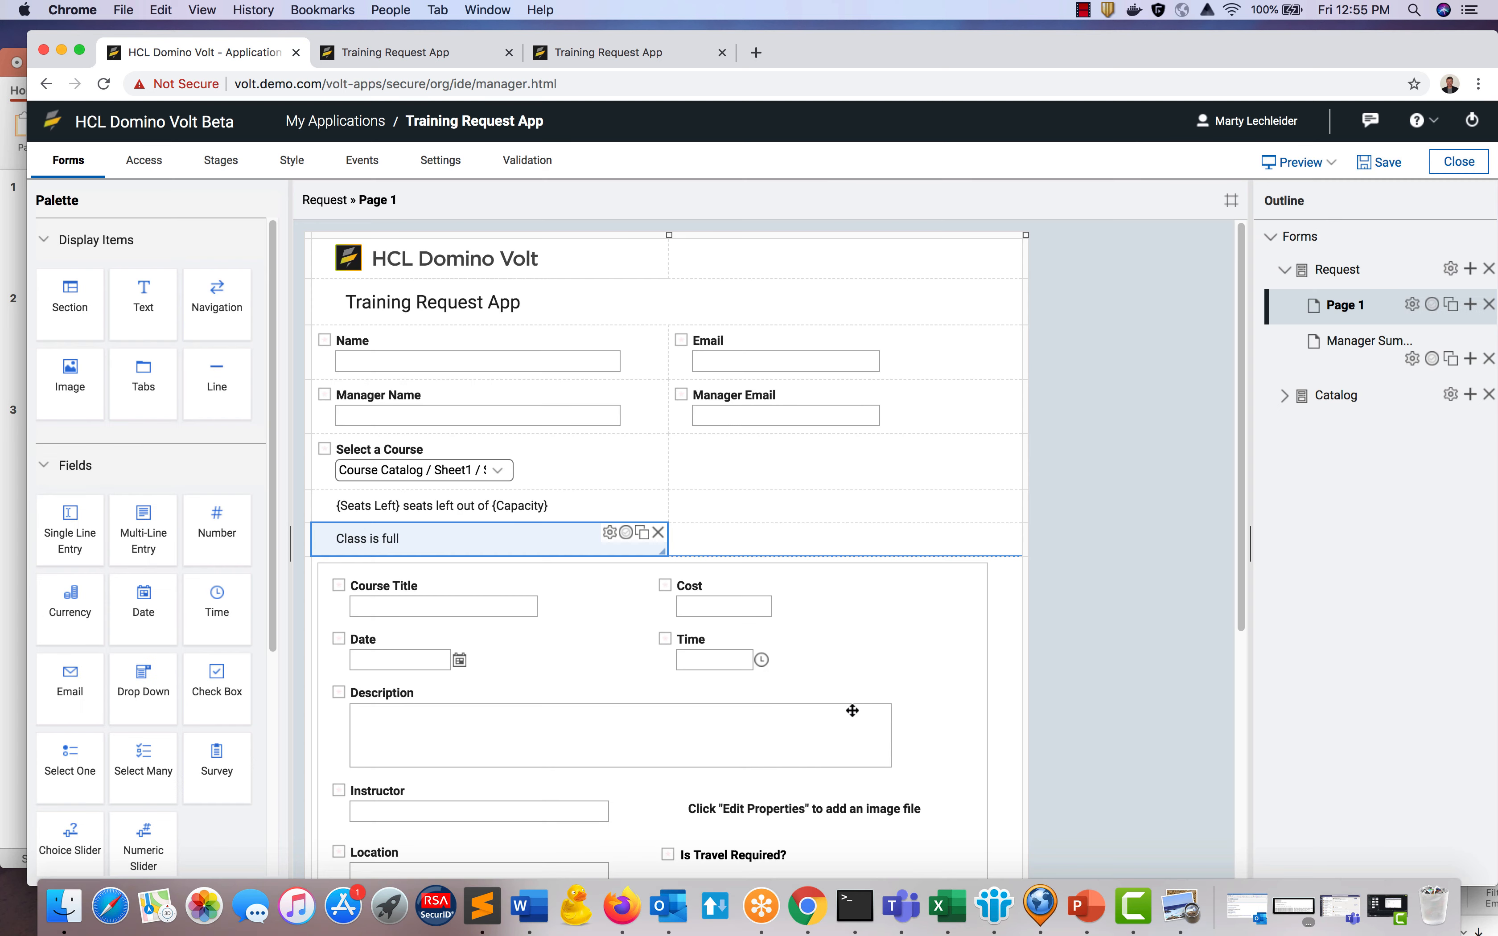
Give the 'Class is full' text a rule showing it when Seats Left equals 0.
left_click(626, 532)
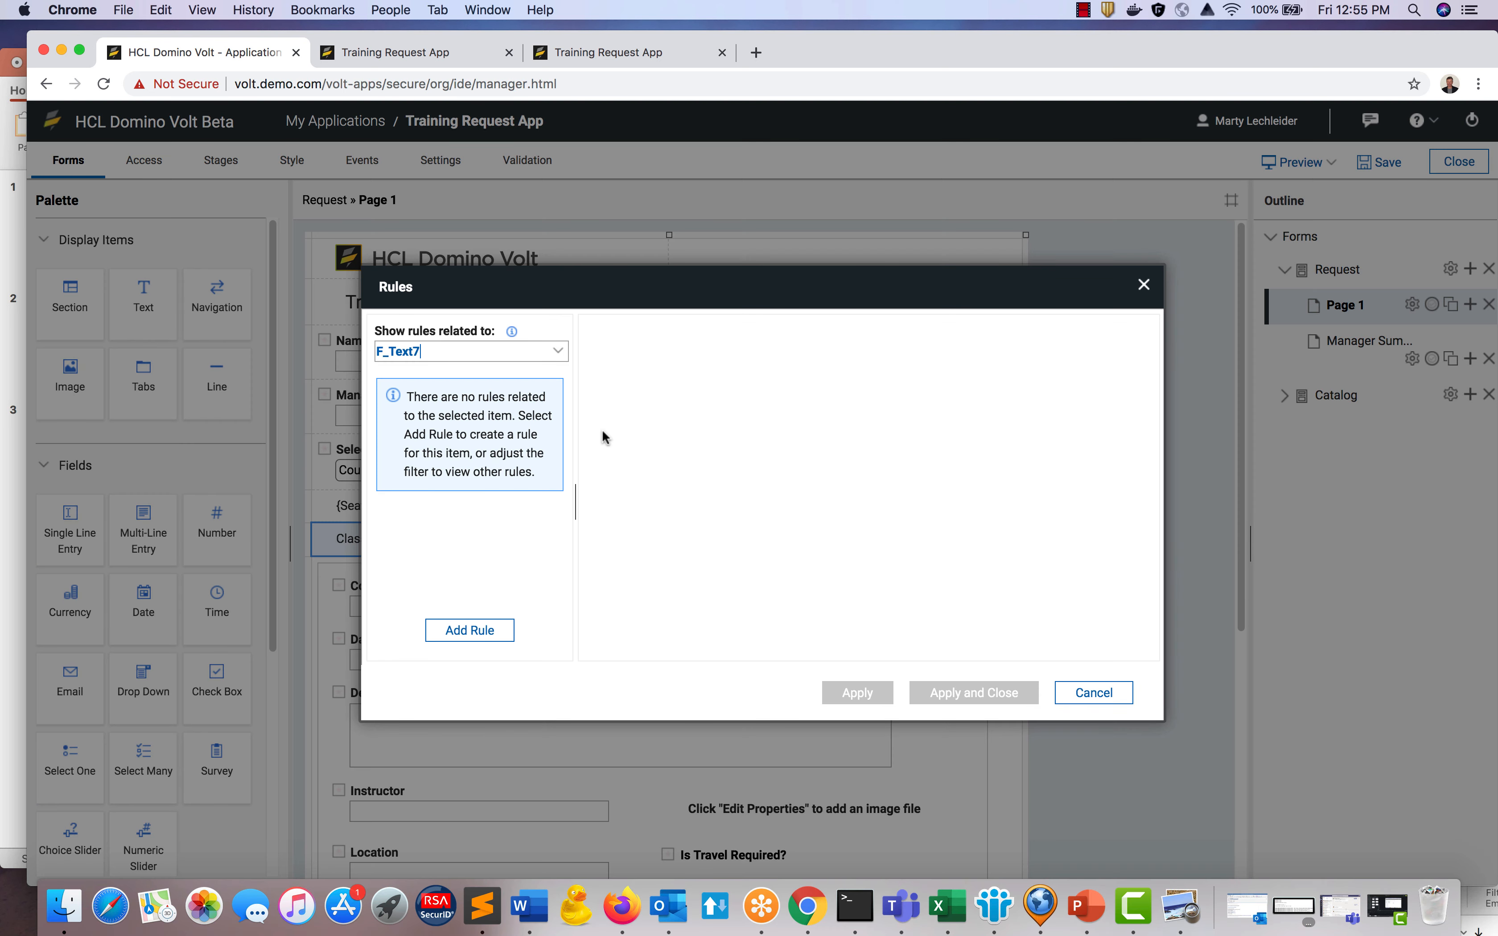
left_click(469, 629)
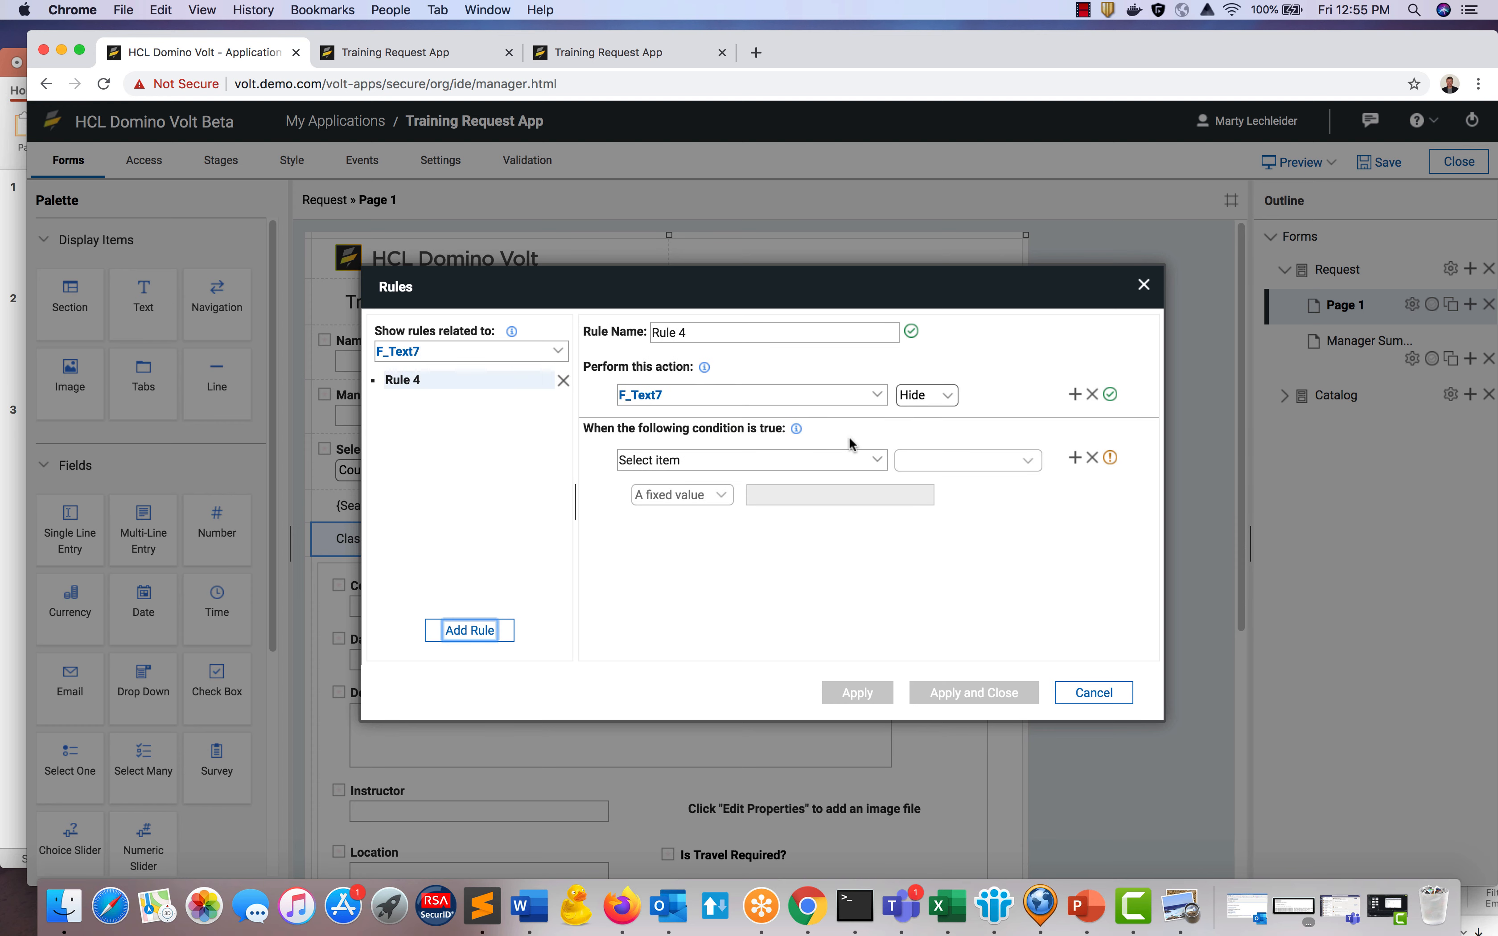
left_click(918, 395)
left_click(920, 377)
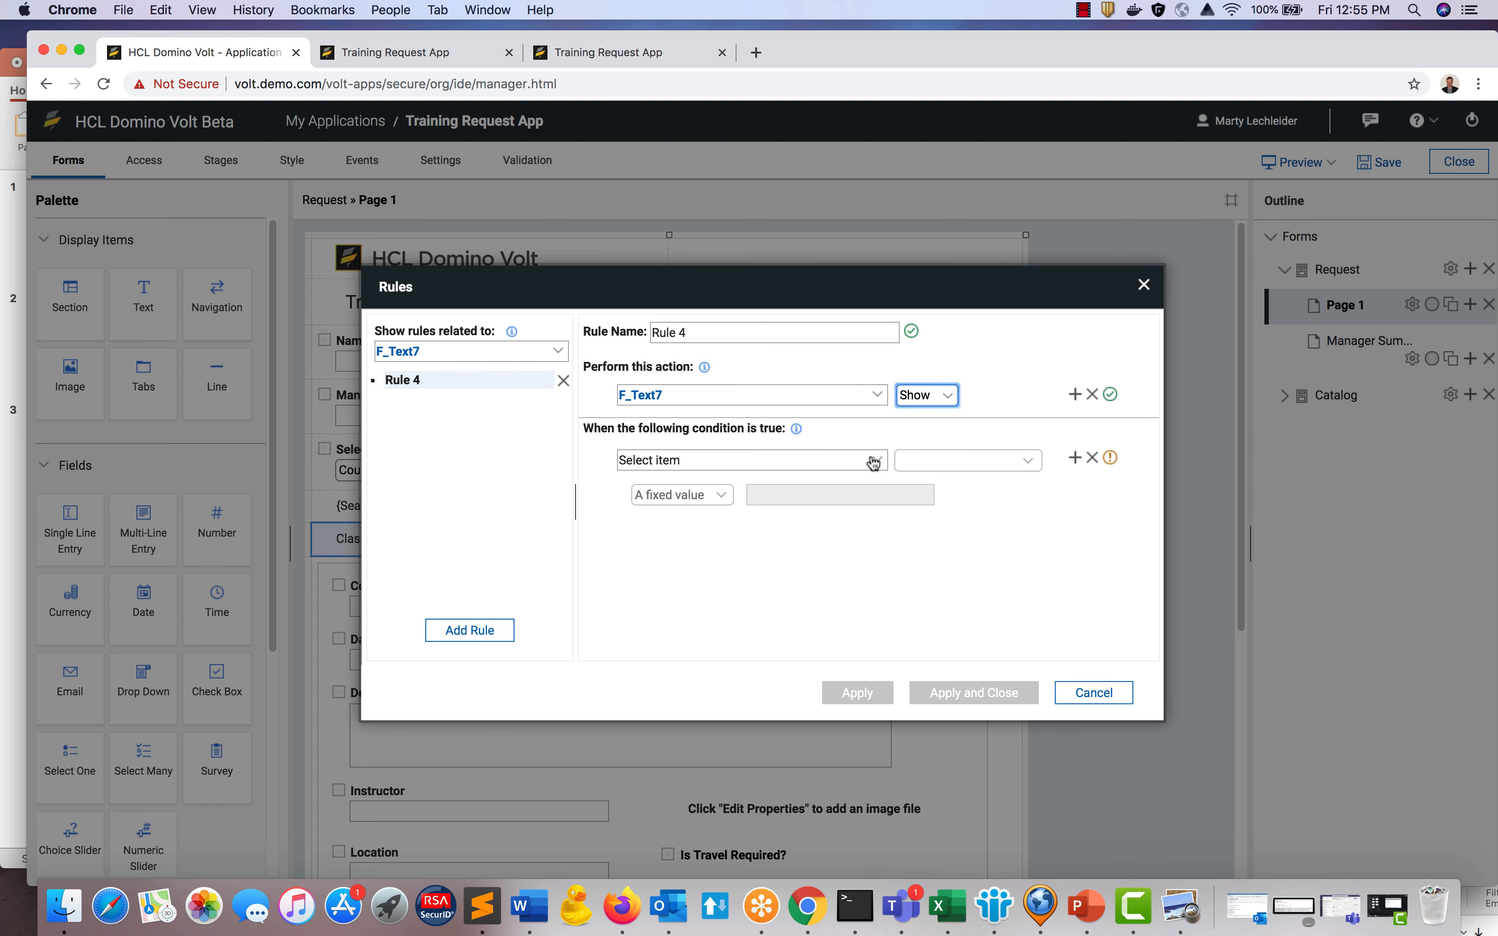
left_click(874, 460)
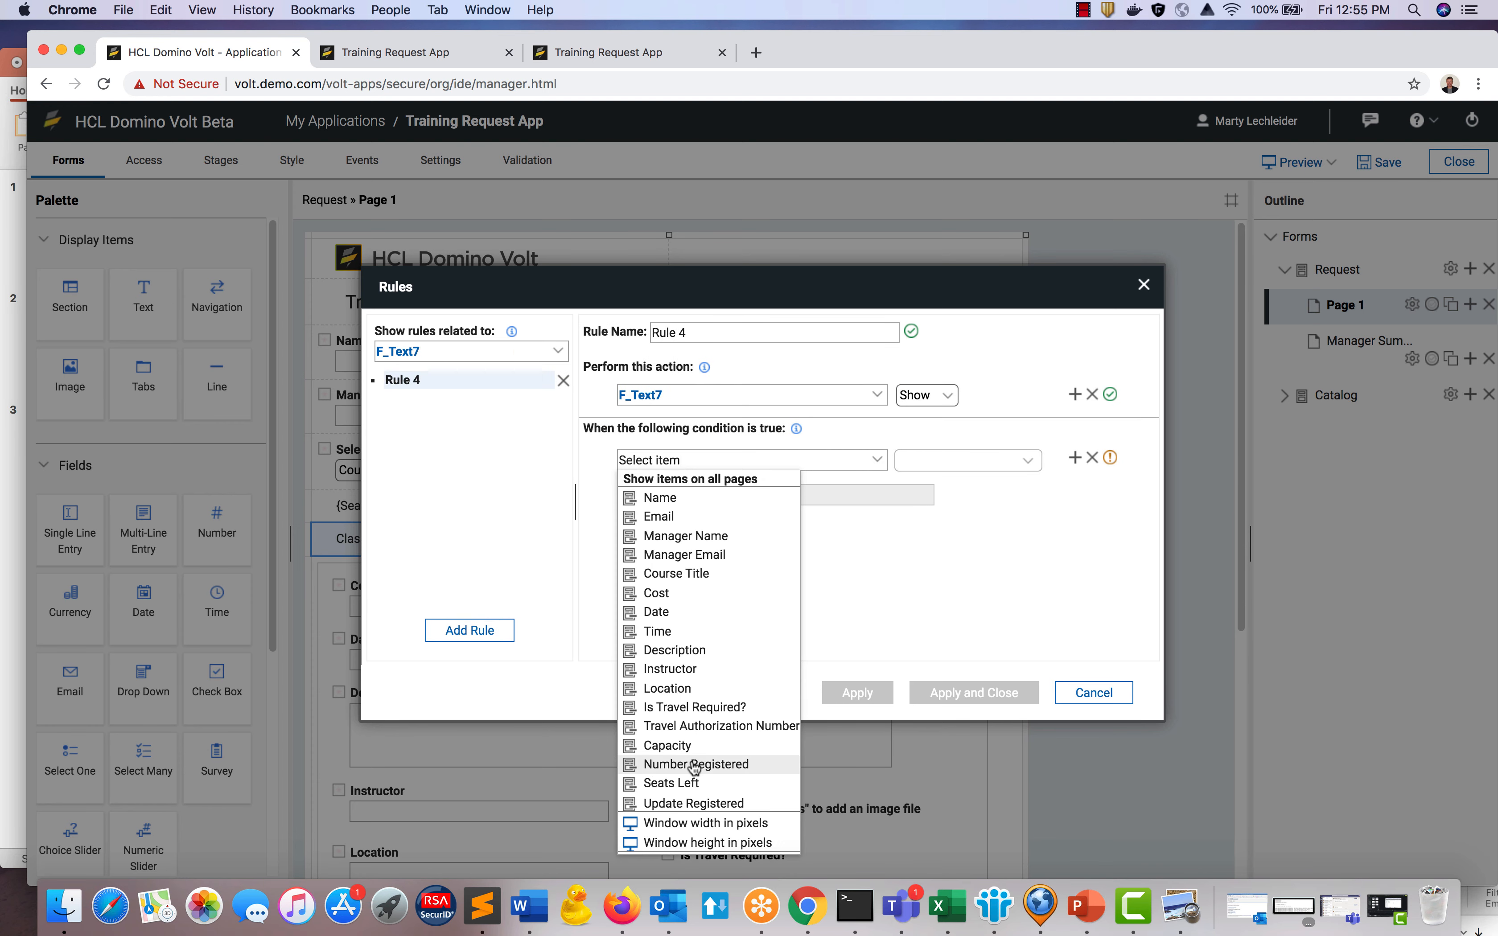
left_click(686, 783)
left_click(929, 499)
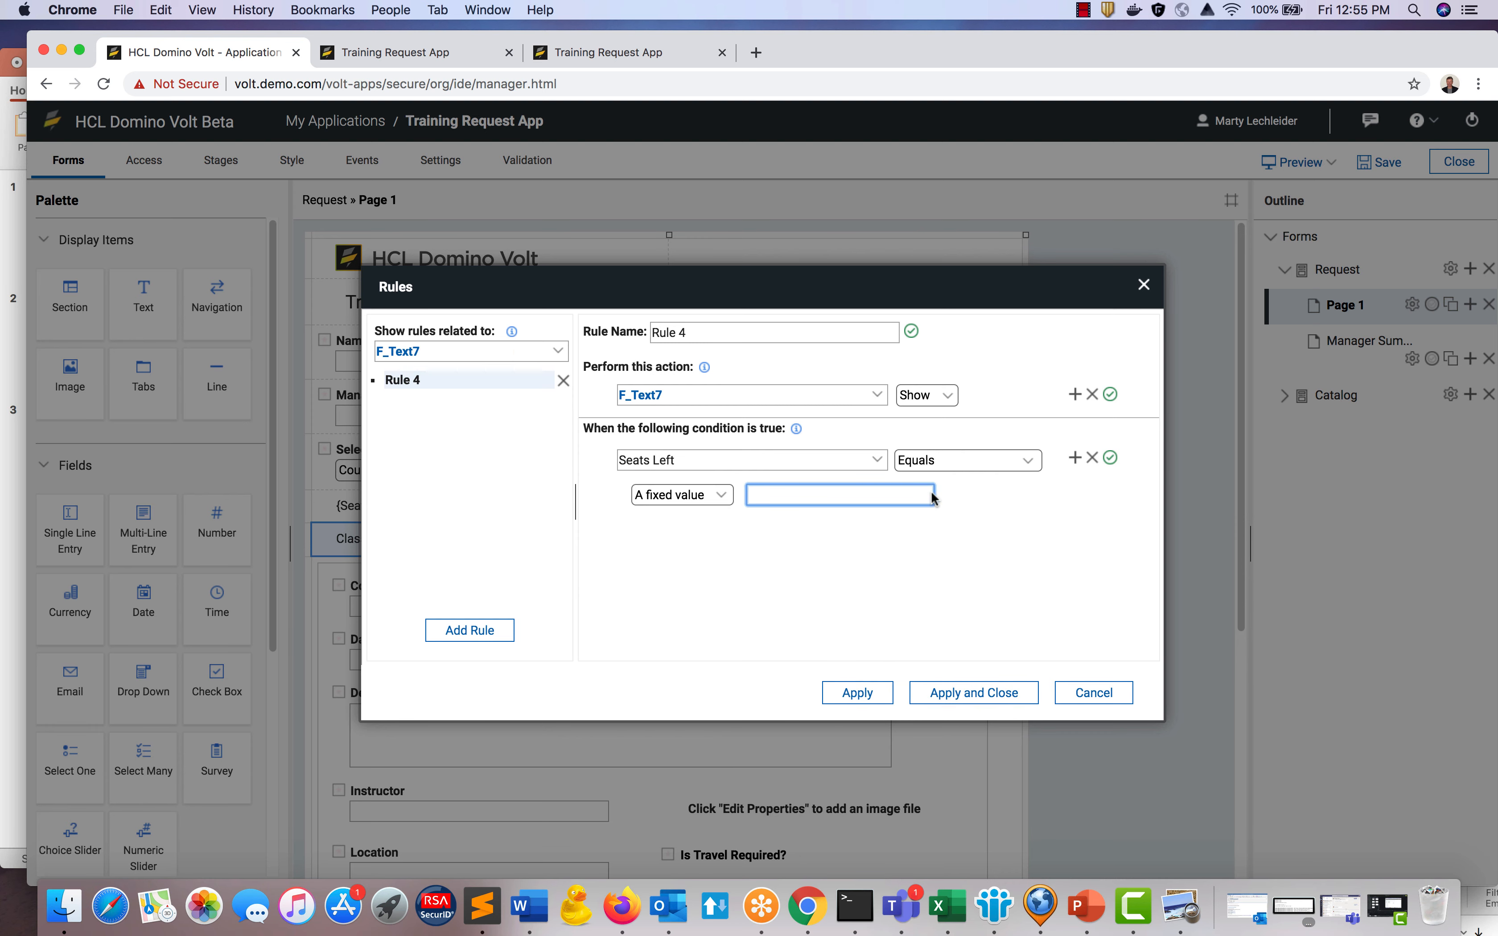
type("0")
left_click(1007, 523)
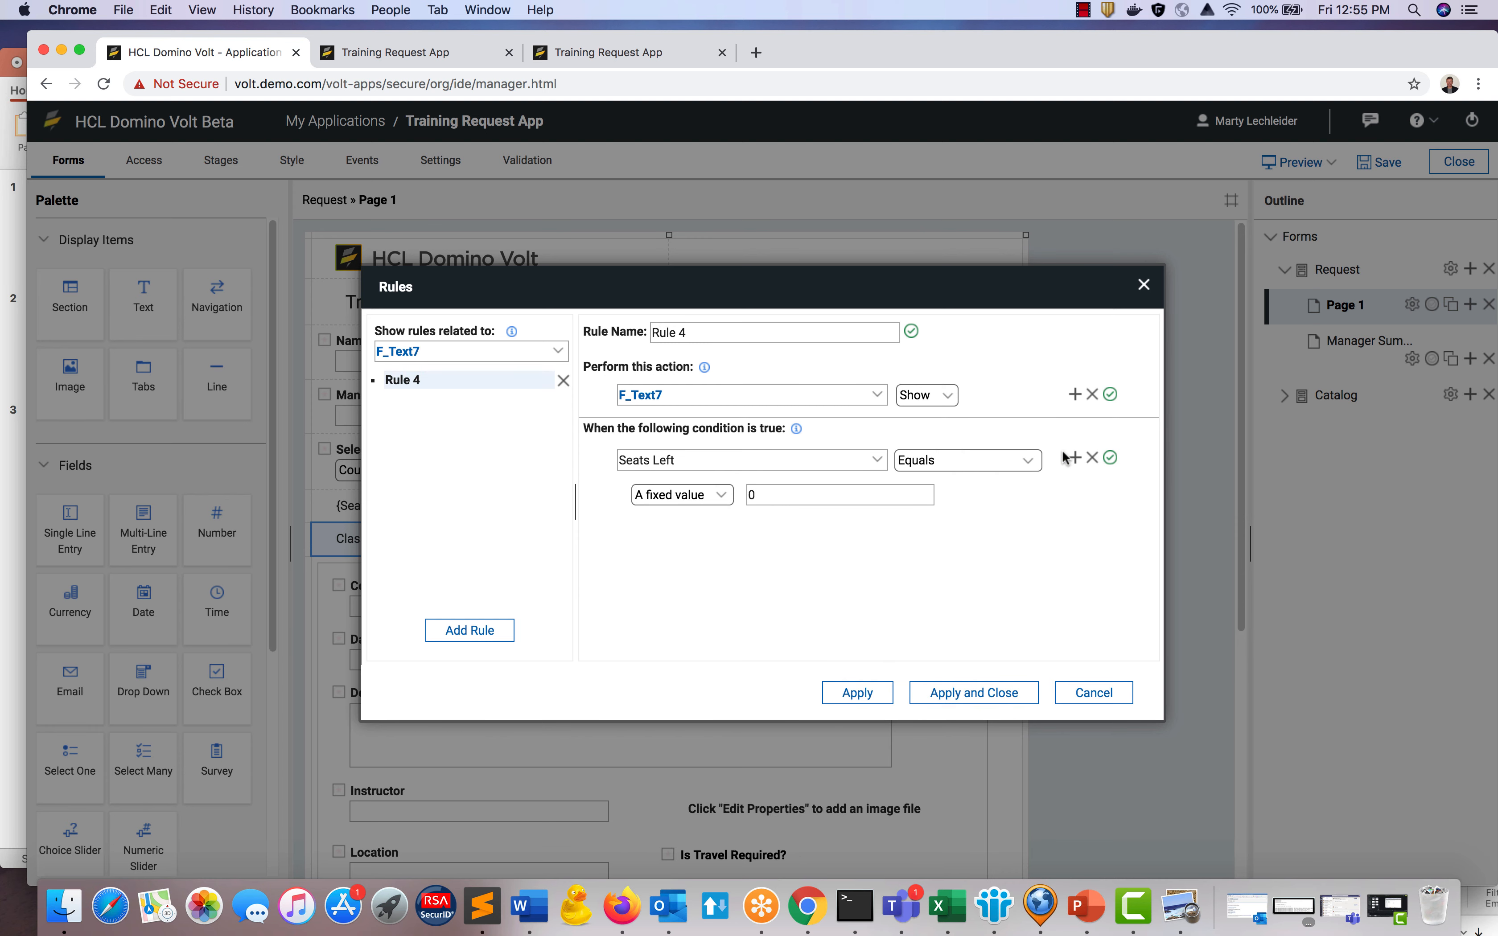
Add an AND condition that Seats Left has a value, and apply the rule.
left_click(1074, 461)
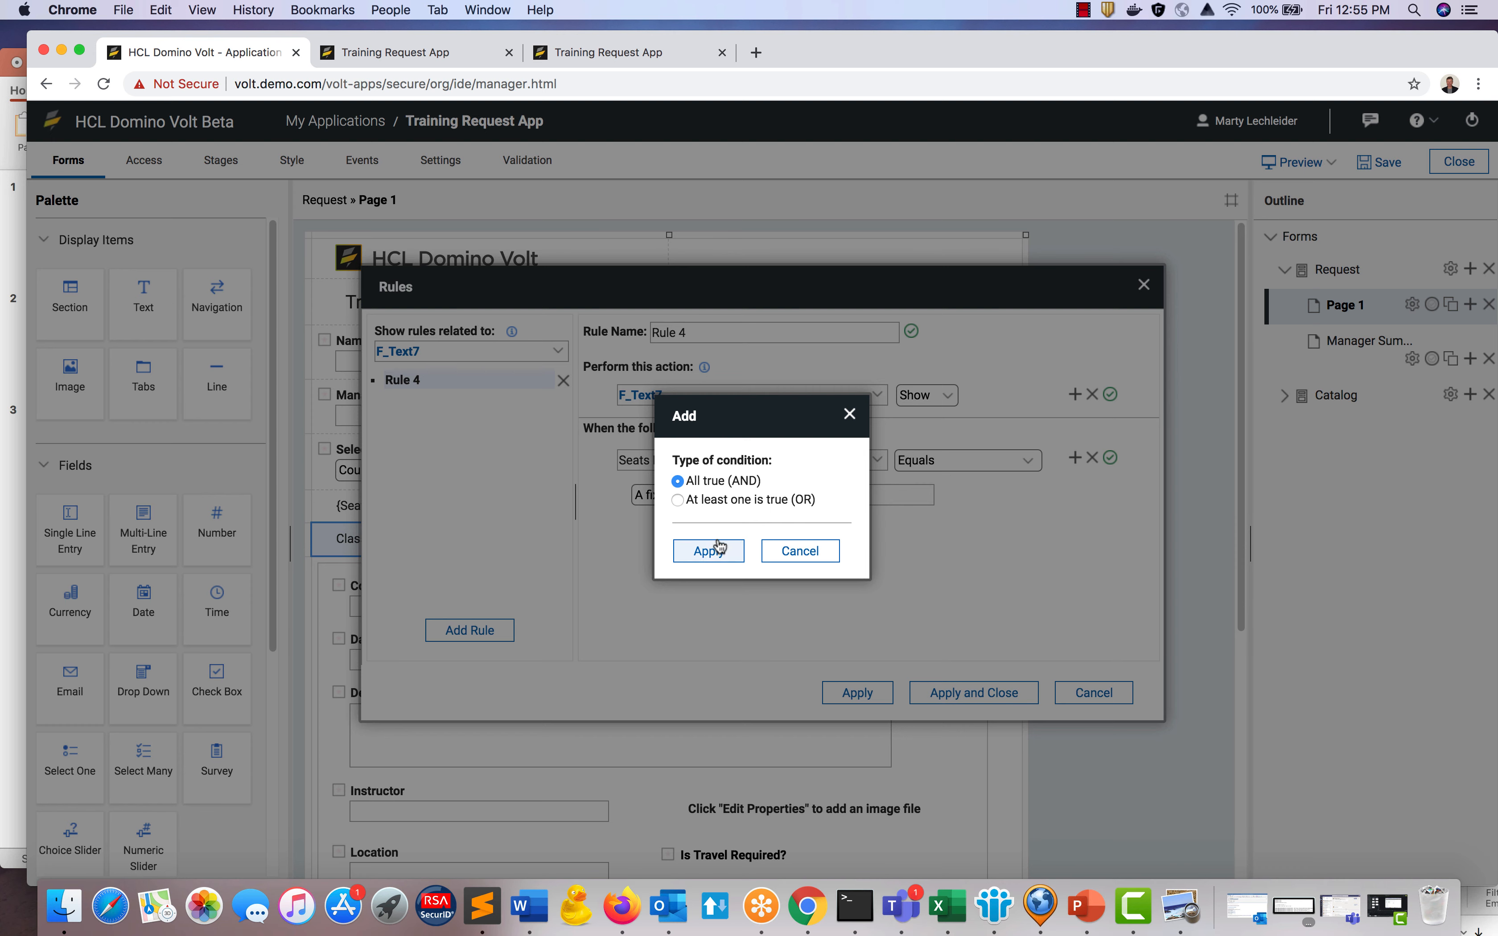
left_click(709, 559)
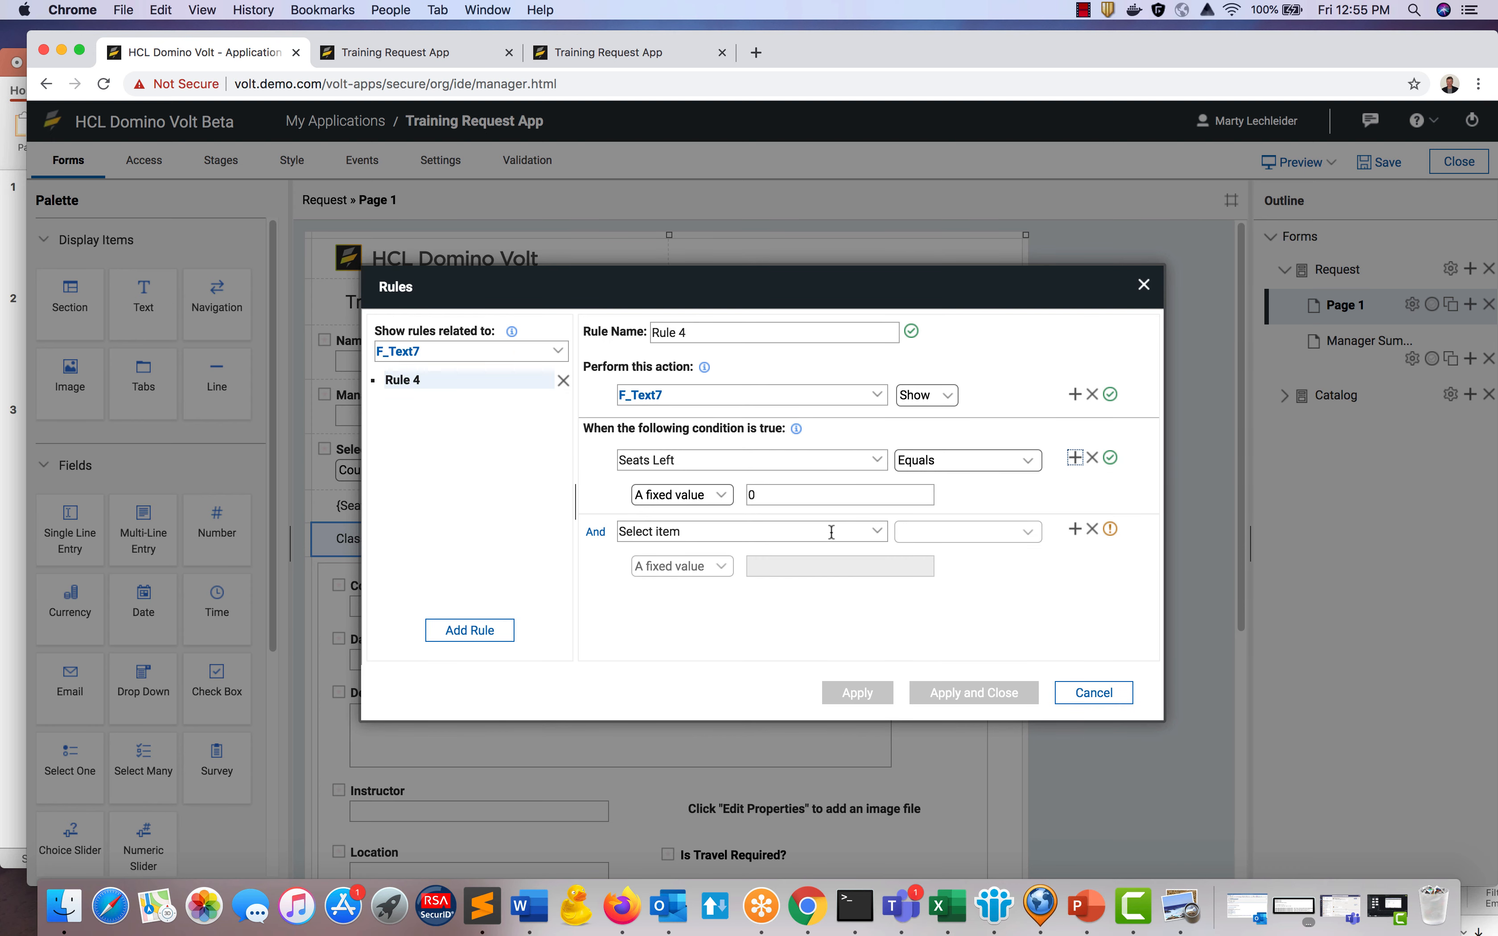
left_click(879, 531)
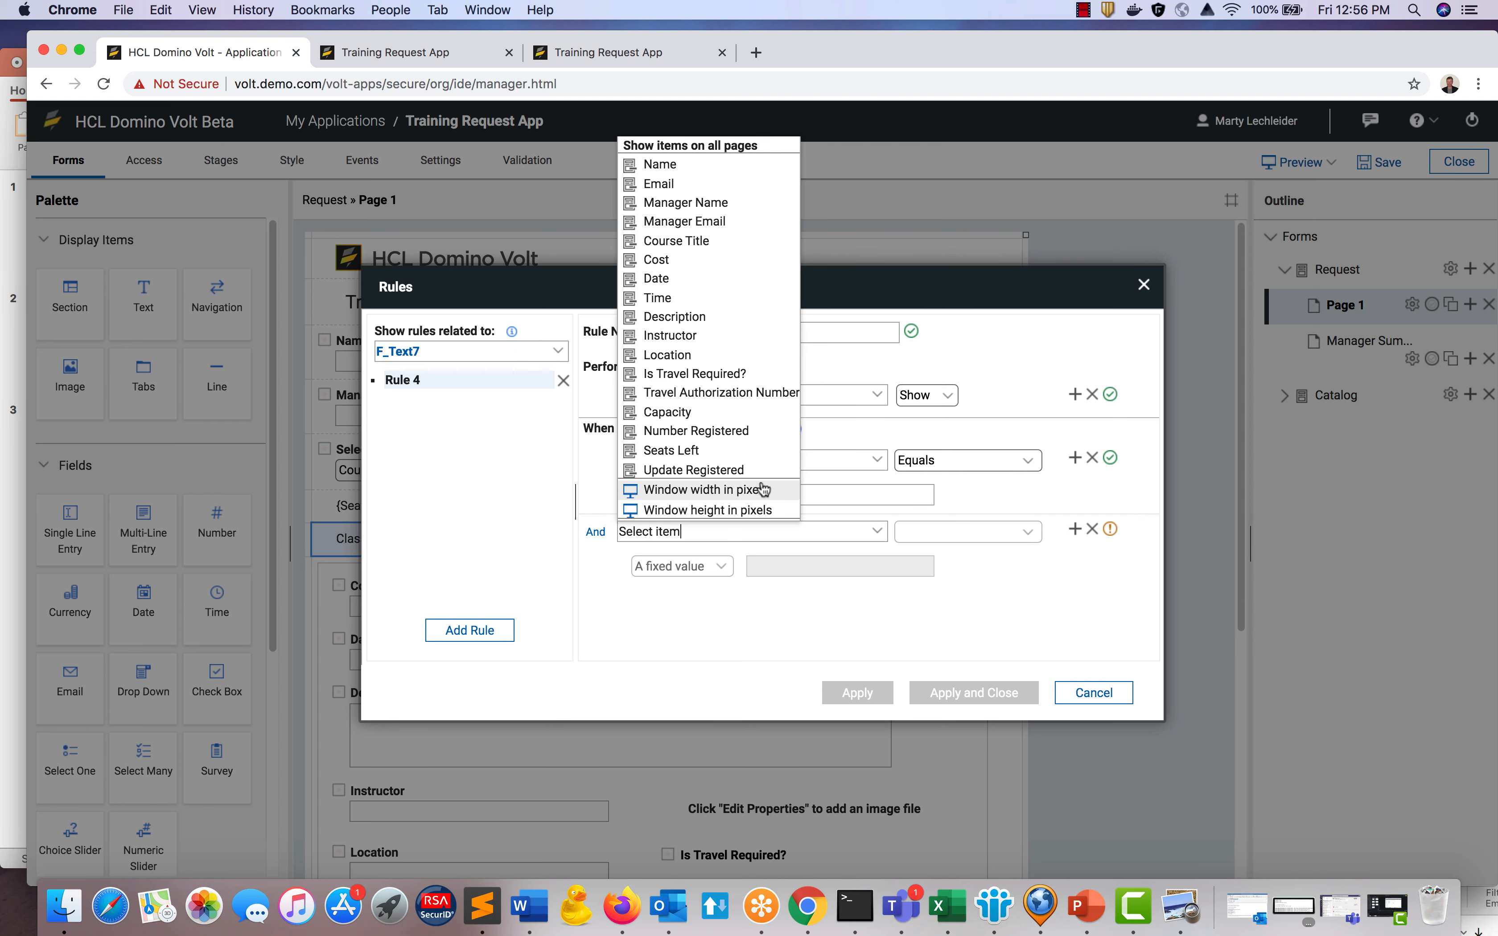
left_click(1029, 533)
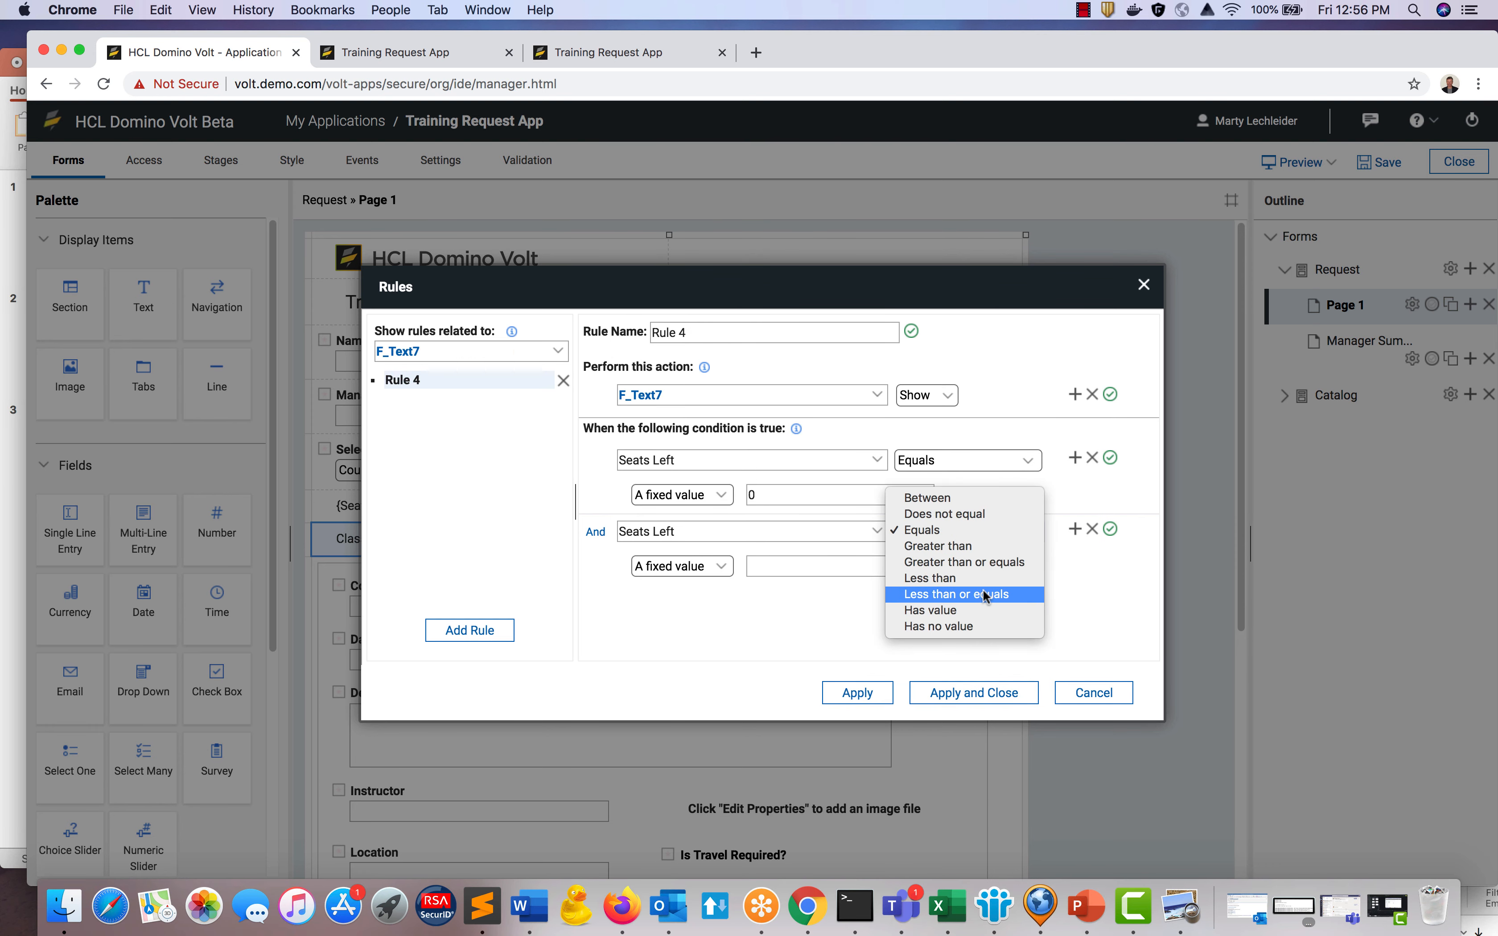
left_click(970, 610)
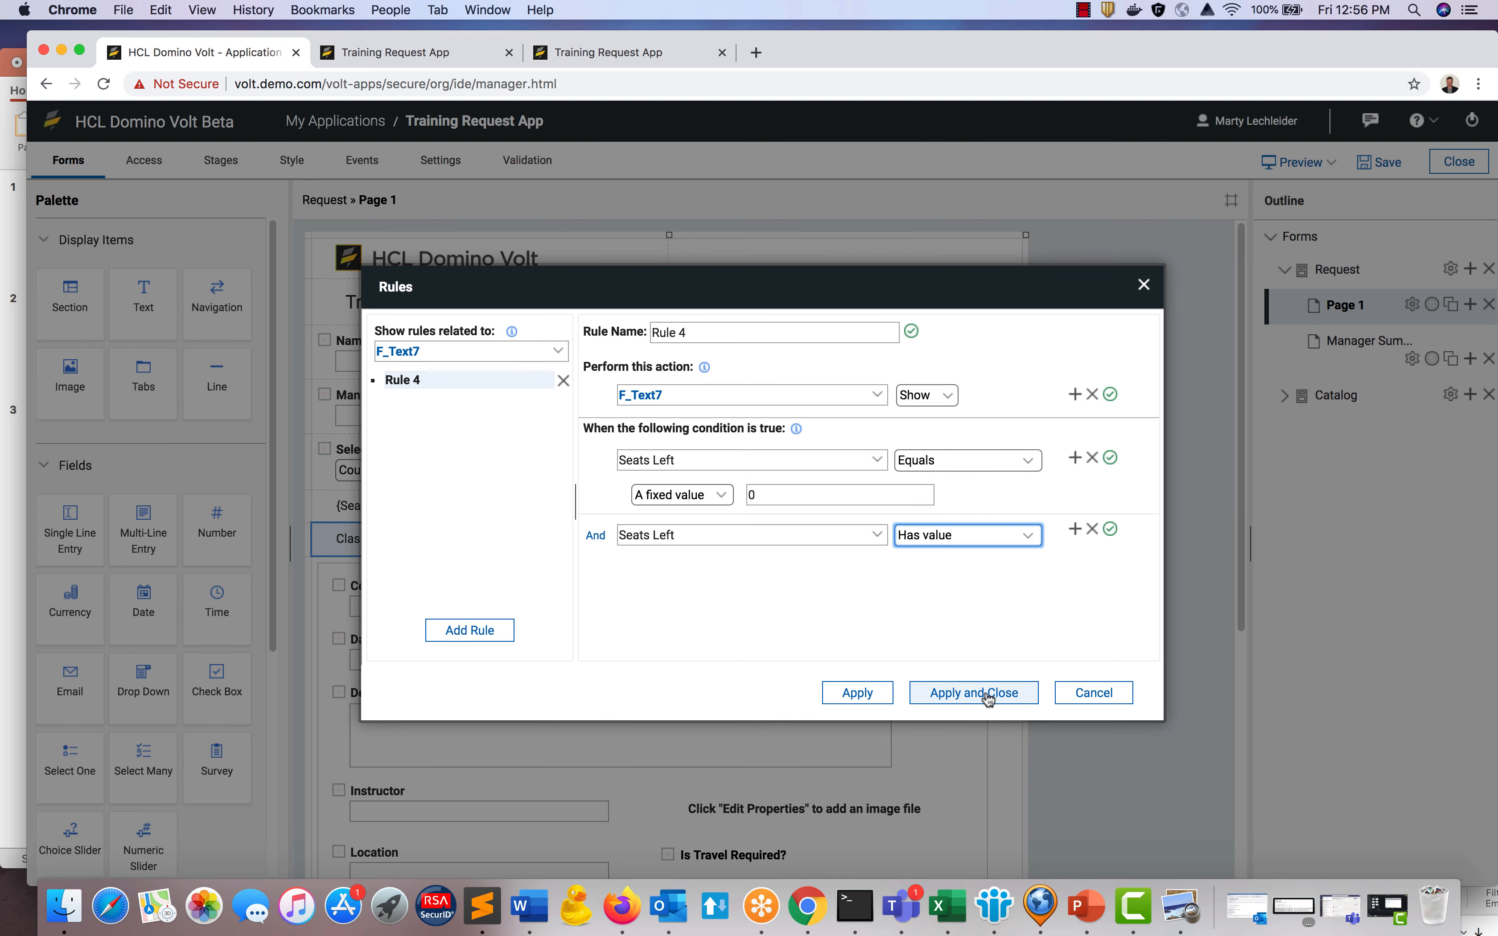
left_click(988, 695)
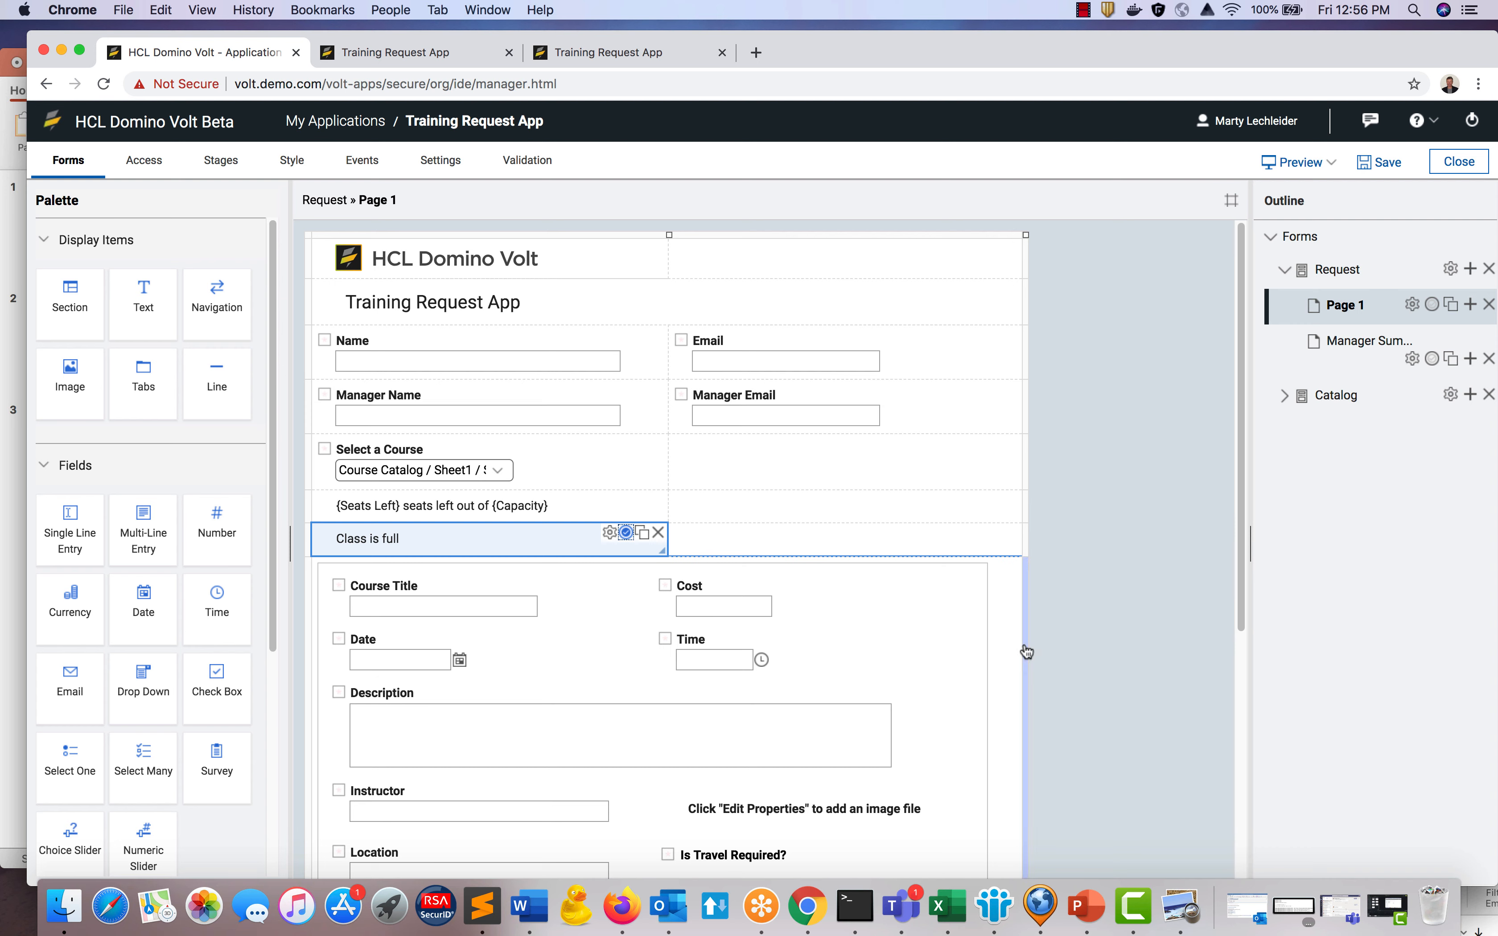
Preview the form, choosing Leadership then Intro to Domino to check seats and details fill in.
left_click(1289, 163)
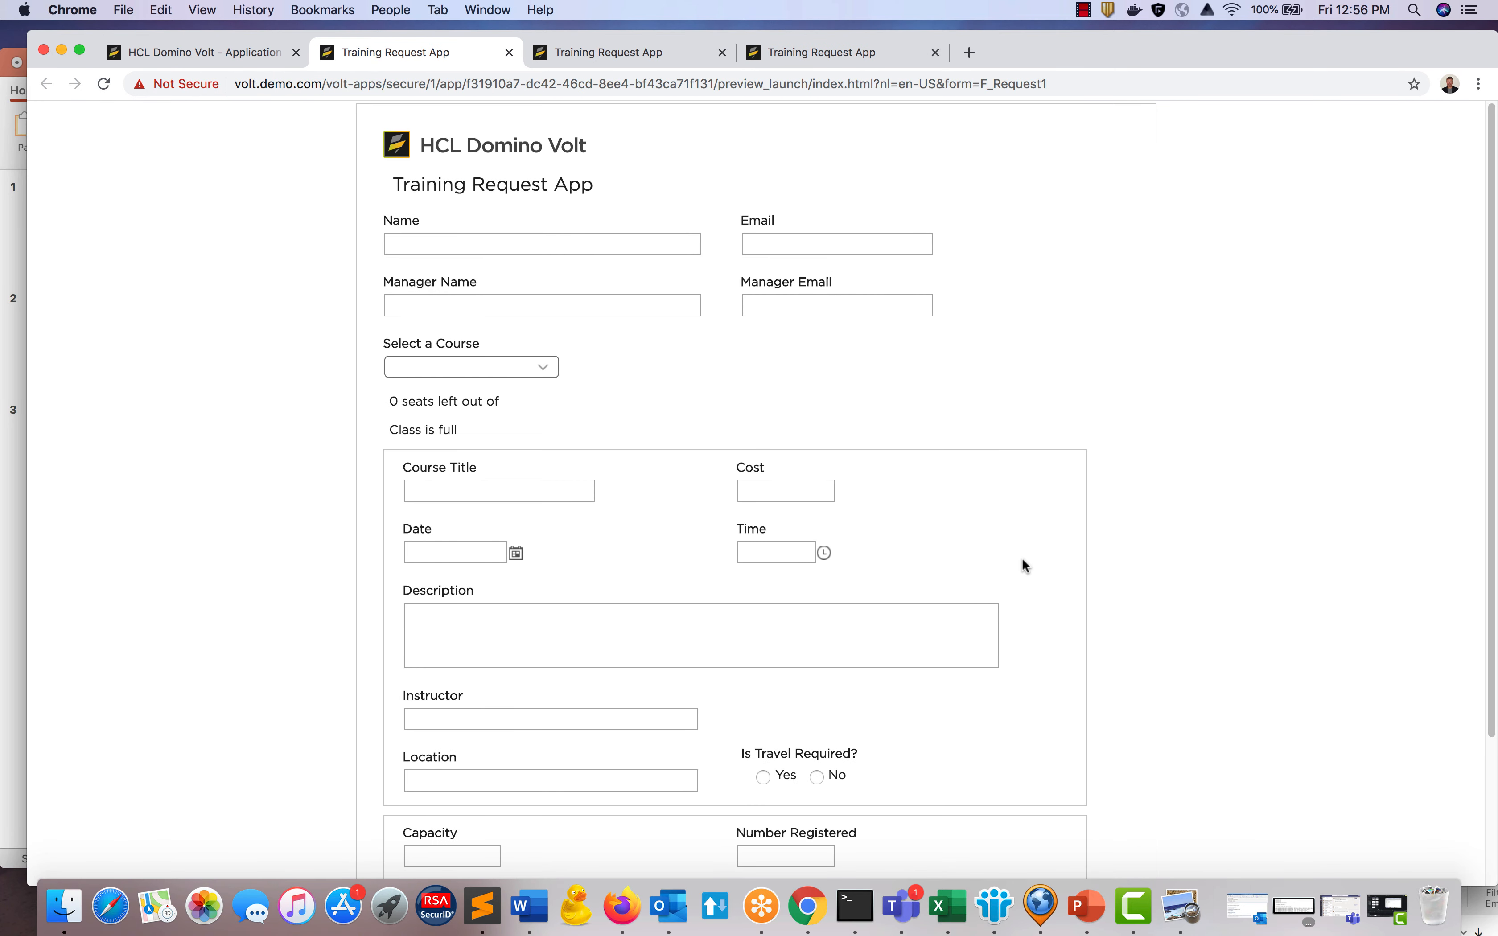
left_click(526, 367)
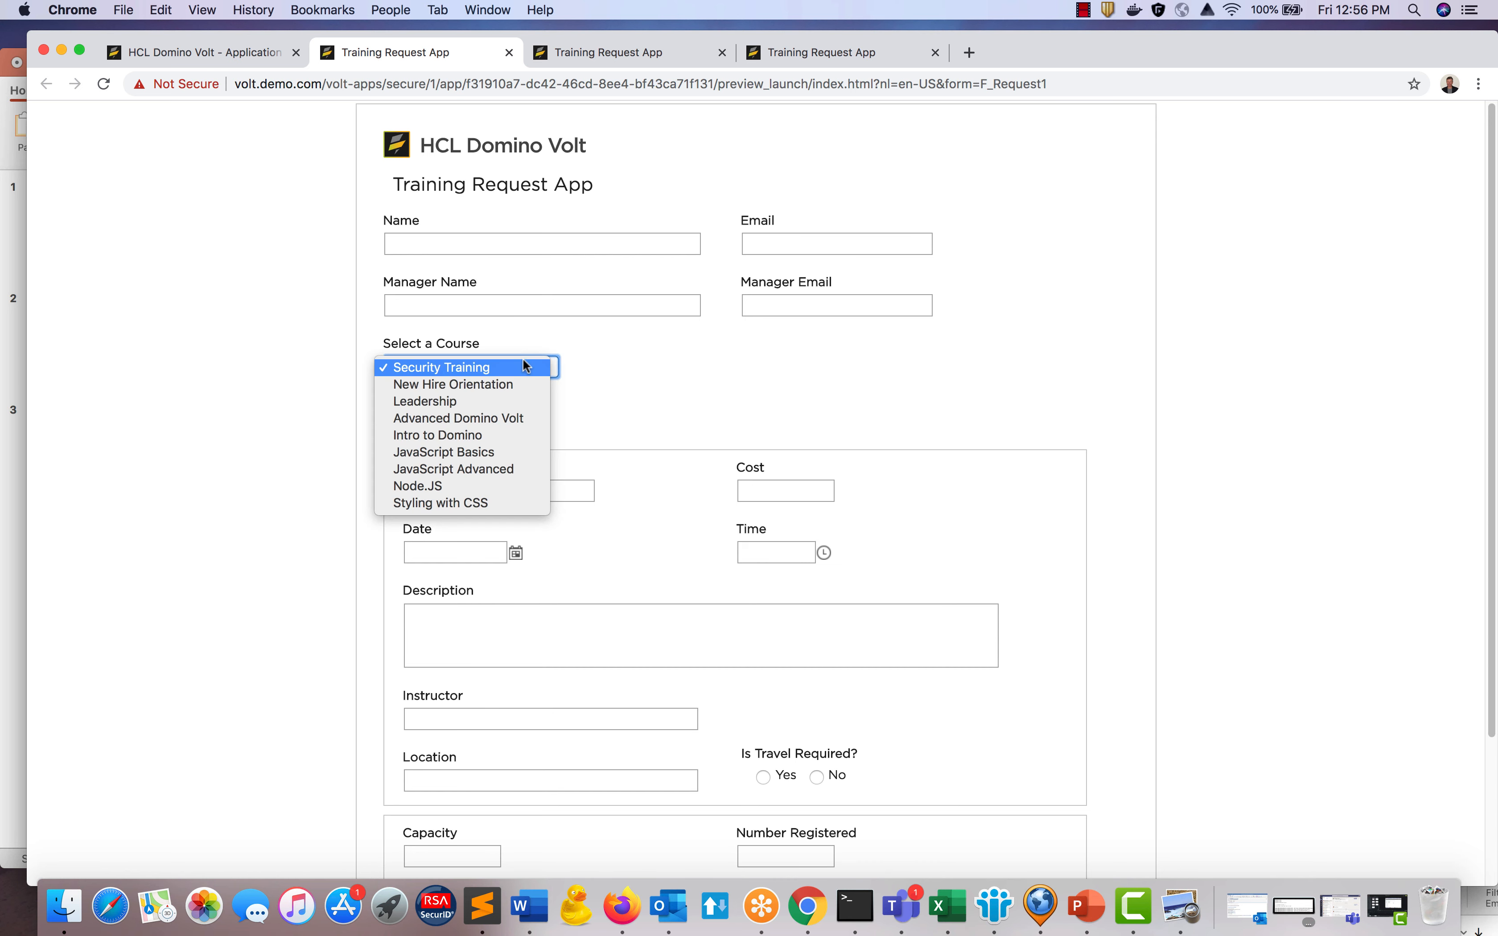
left_click(481, 402)
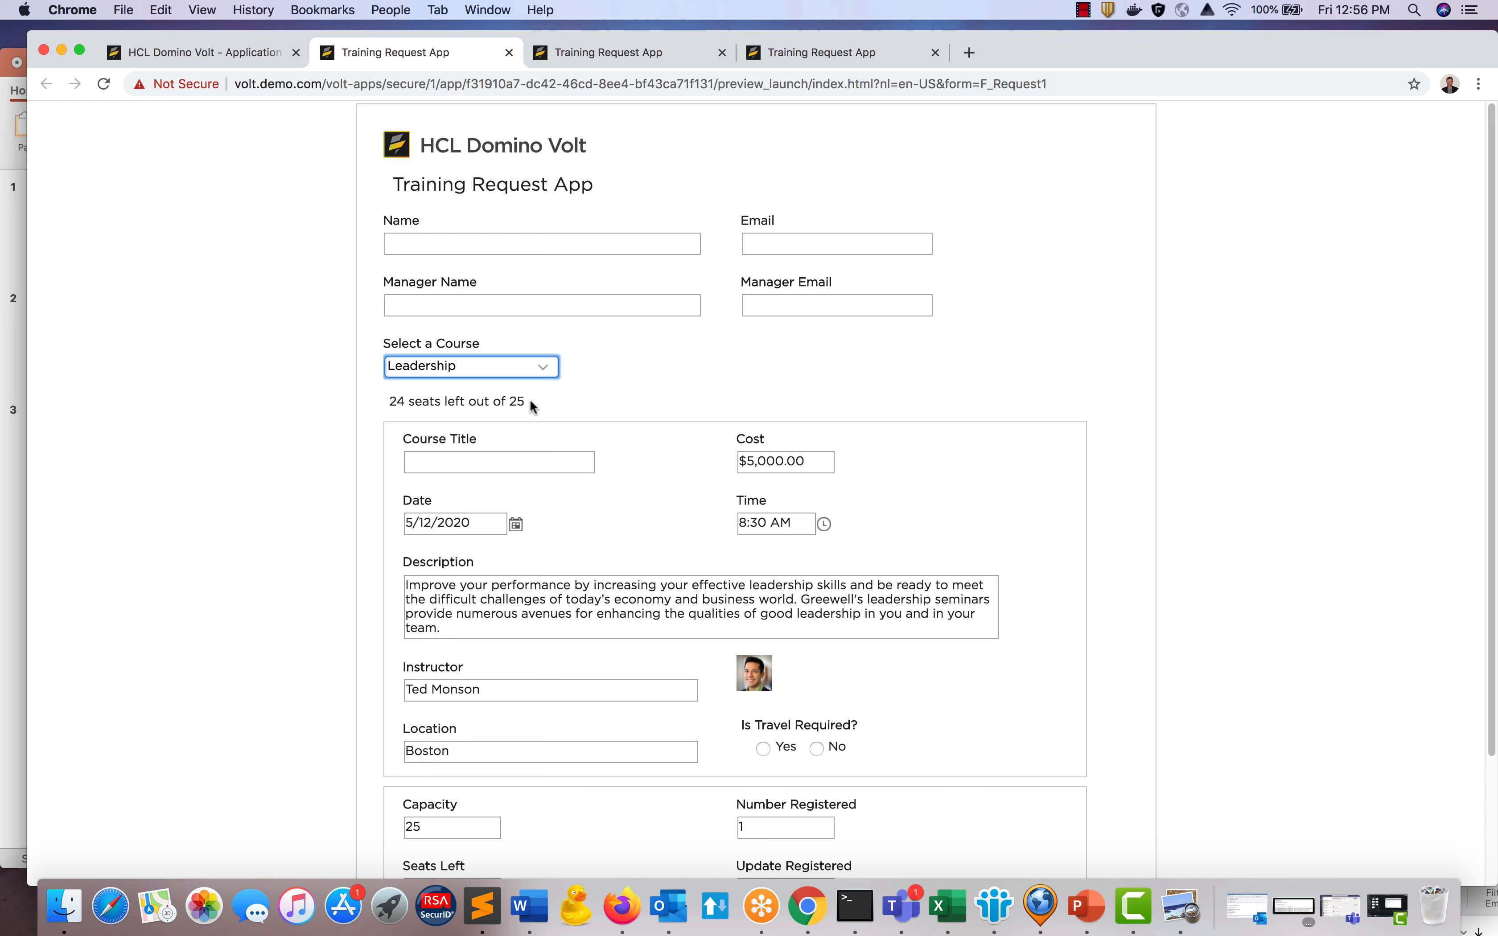
left_click(529, 376)
left_click(508, 392)
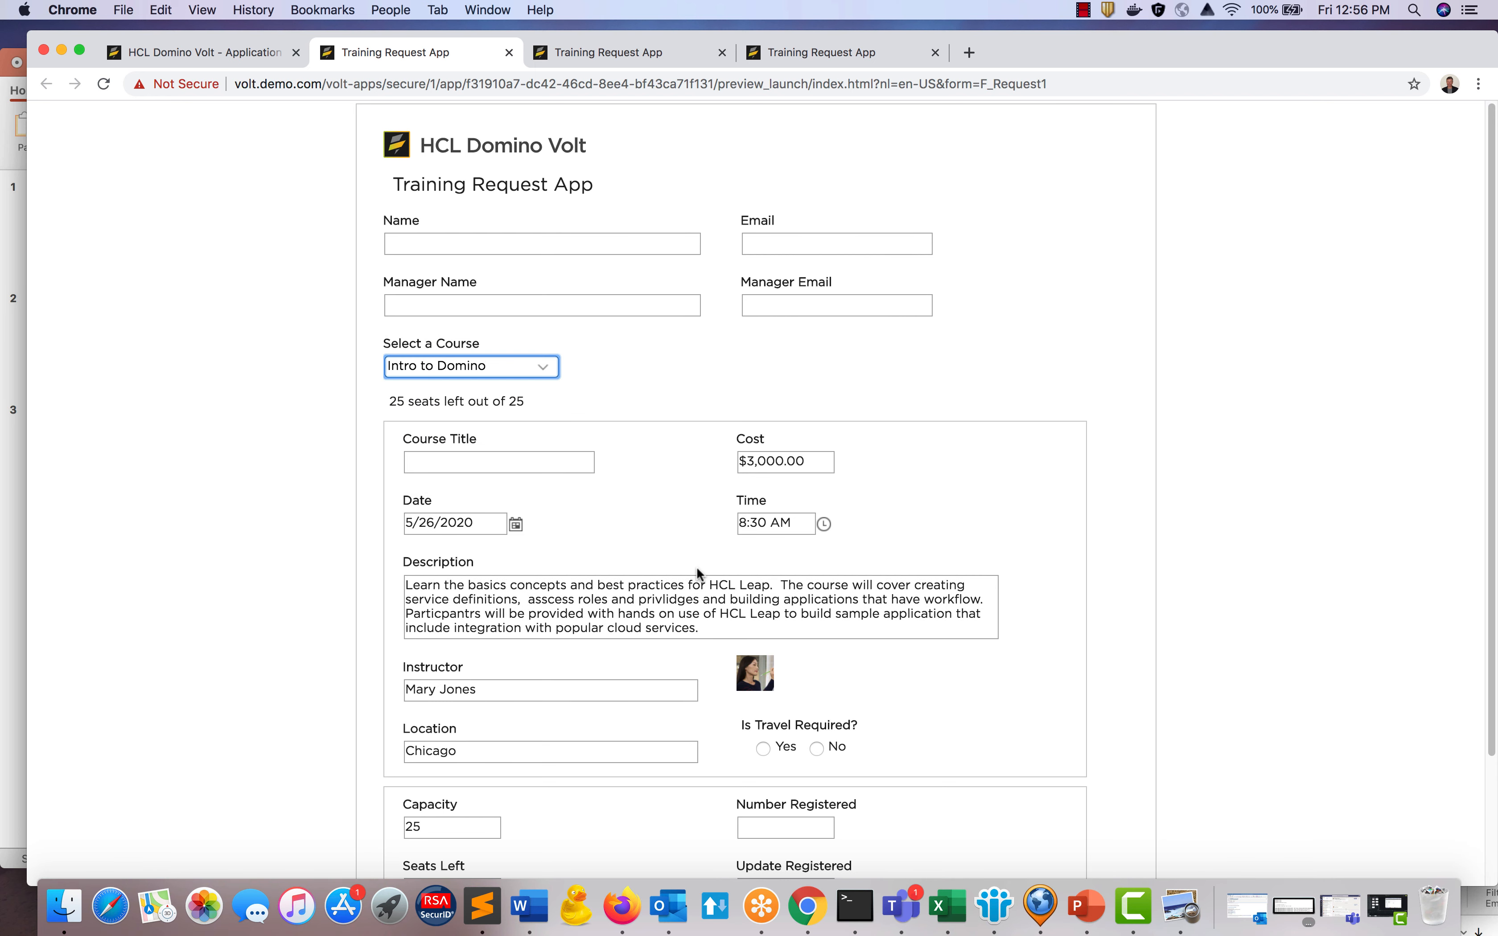
left_click(1083, 9)
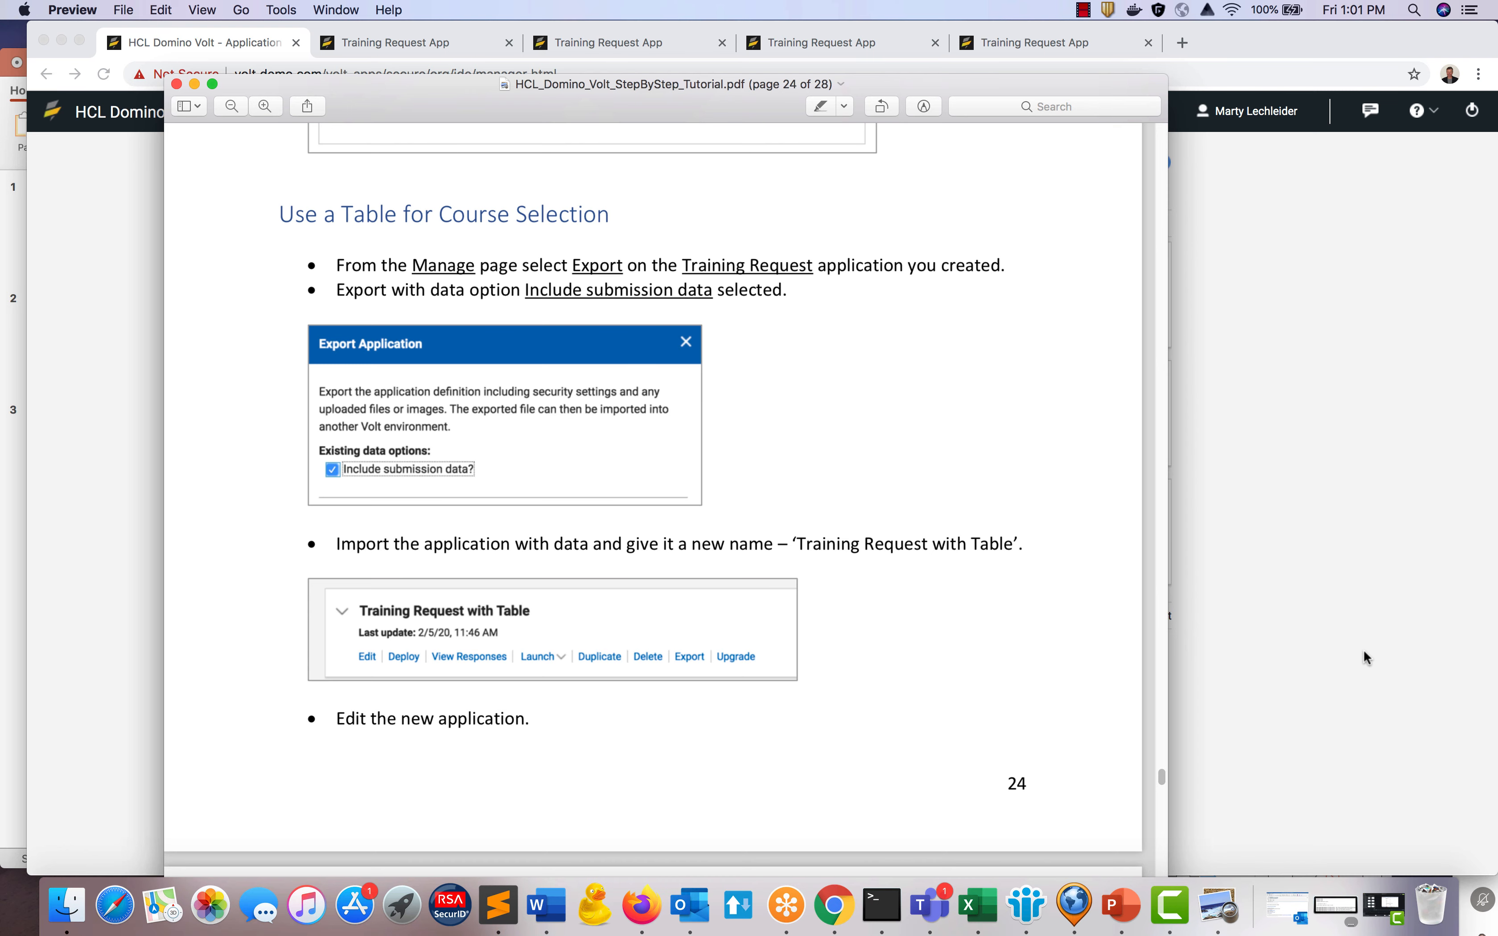
Export the Training Request App including its submission data.
left_click(1365, 651)
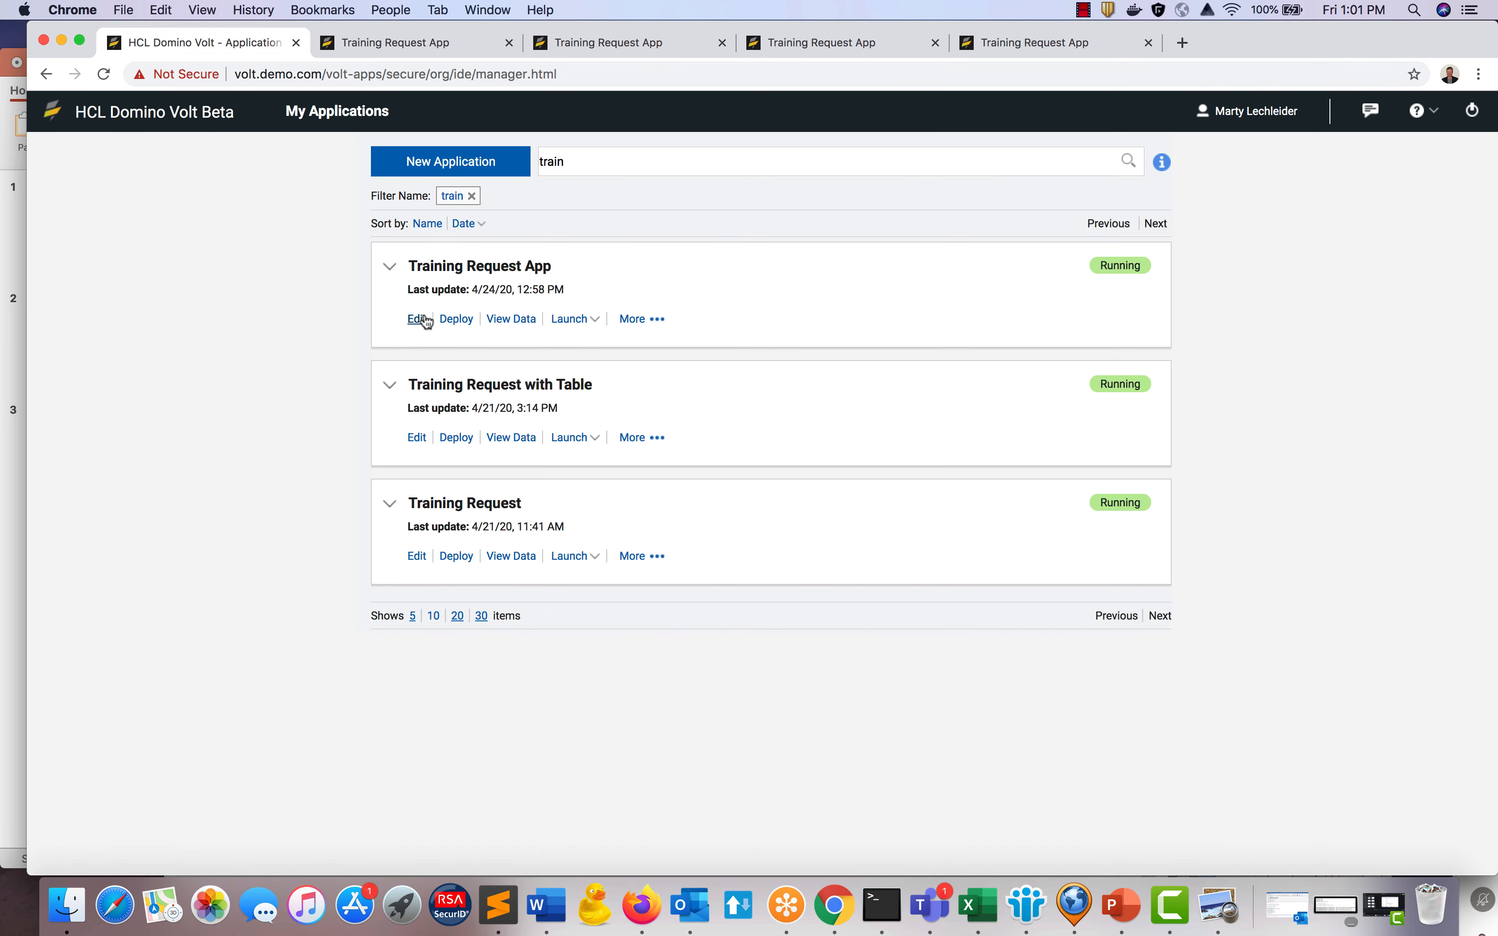
left_click(665, 319)
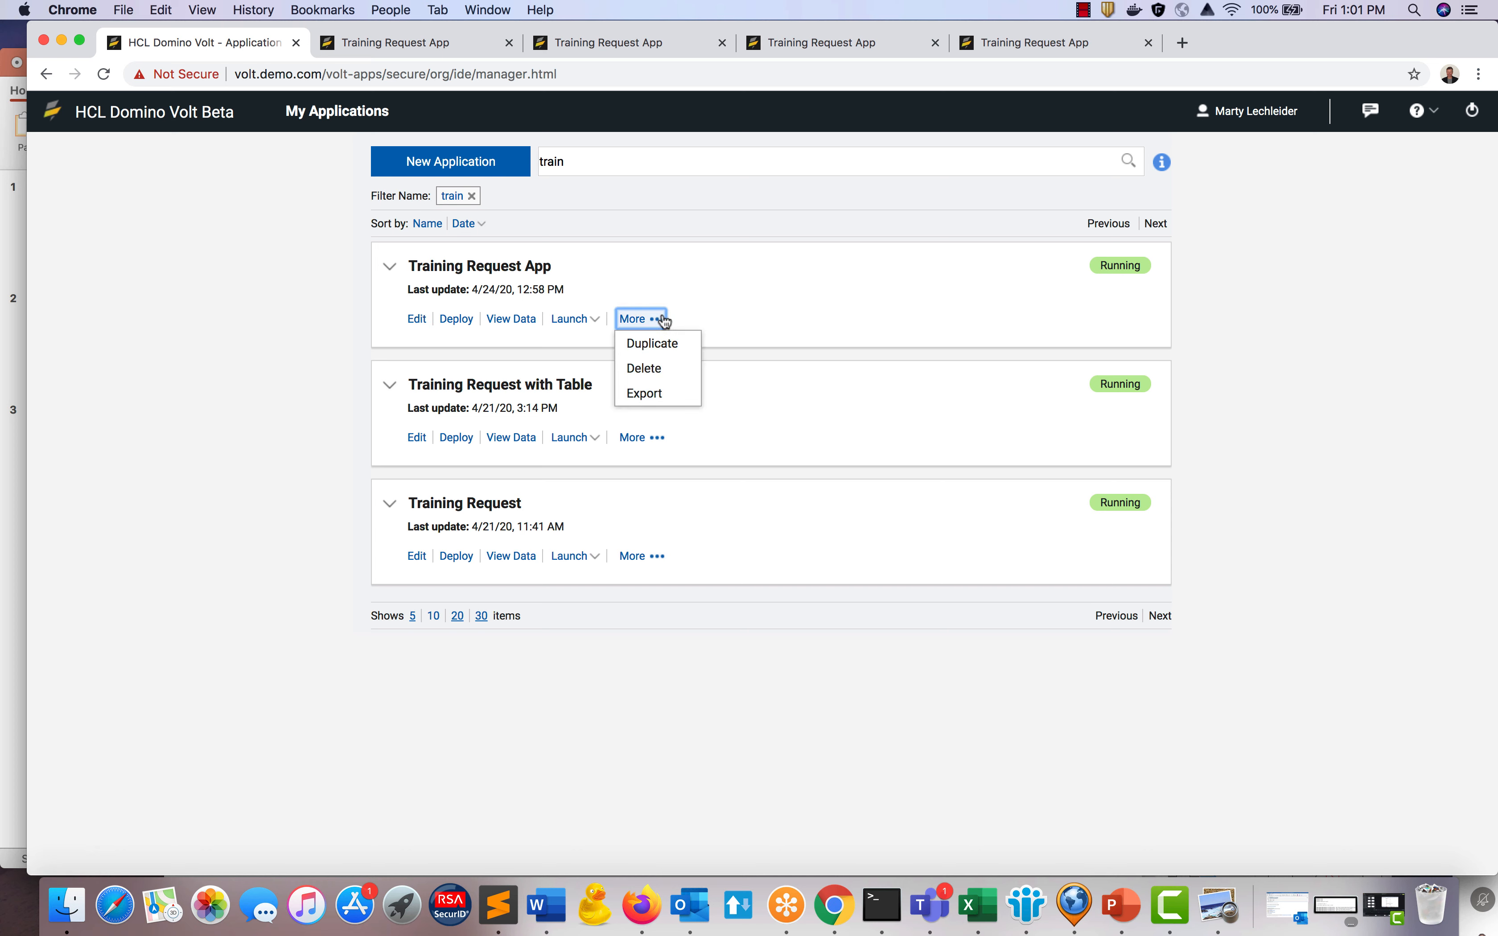
left_click(648, 393)
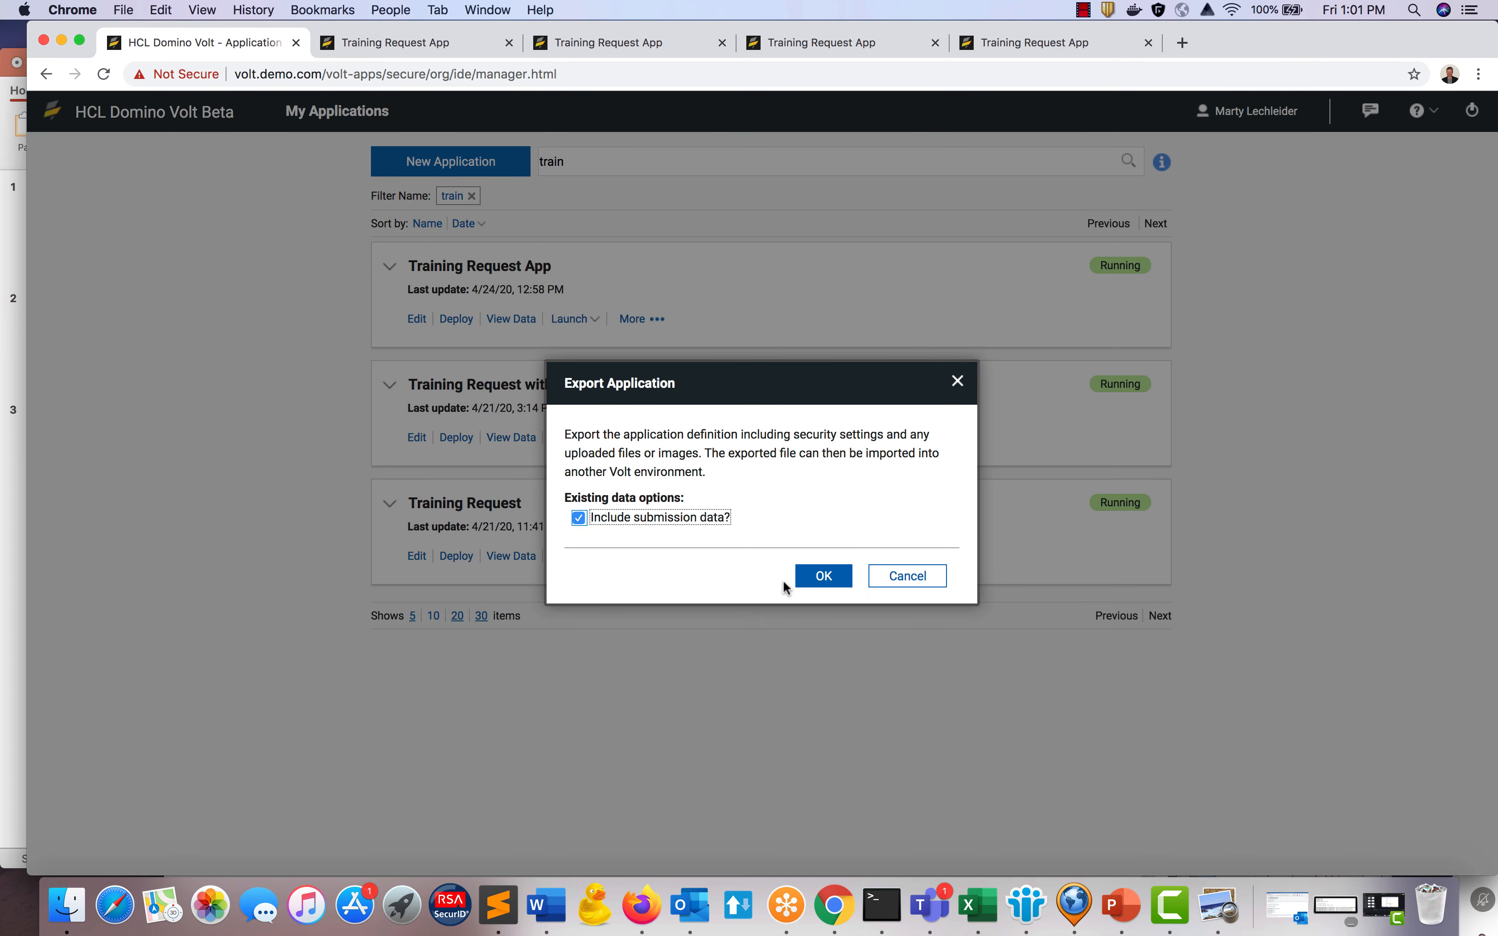
left_click(821, 577)
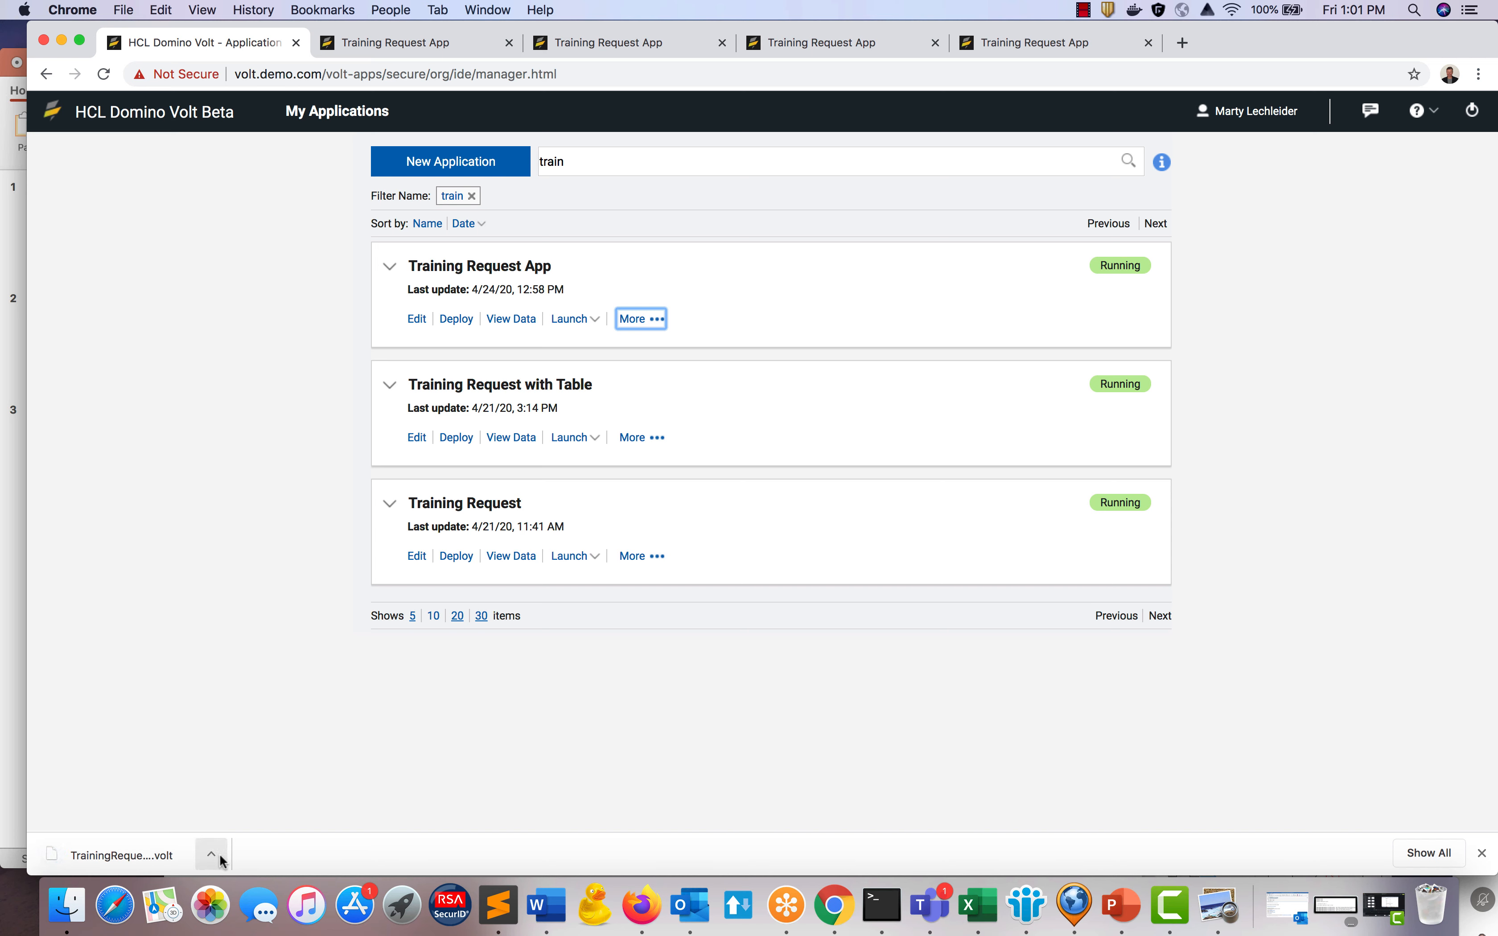
Create a new app by importing TrainingRequestApp.volt, deploying it with its existing data.
left_click(450, 169)
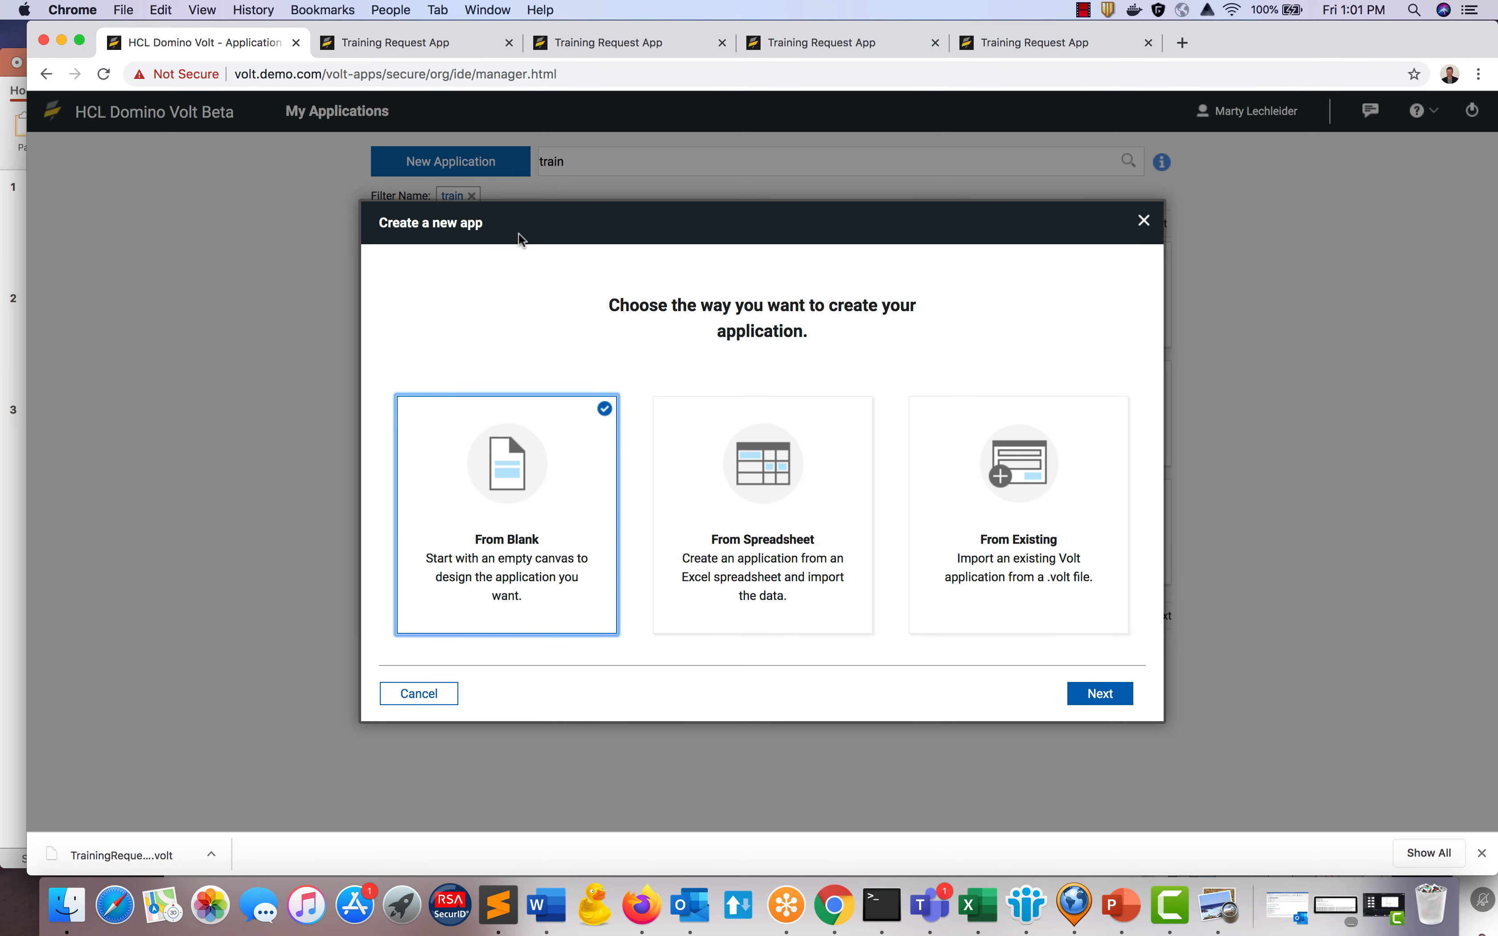
left_click(950, 493)
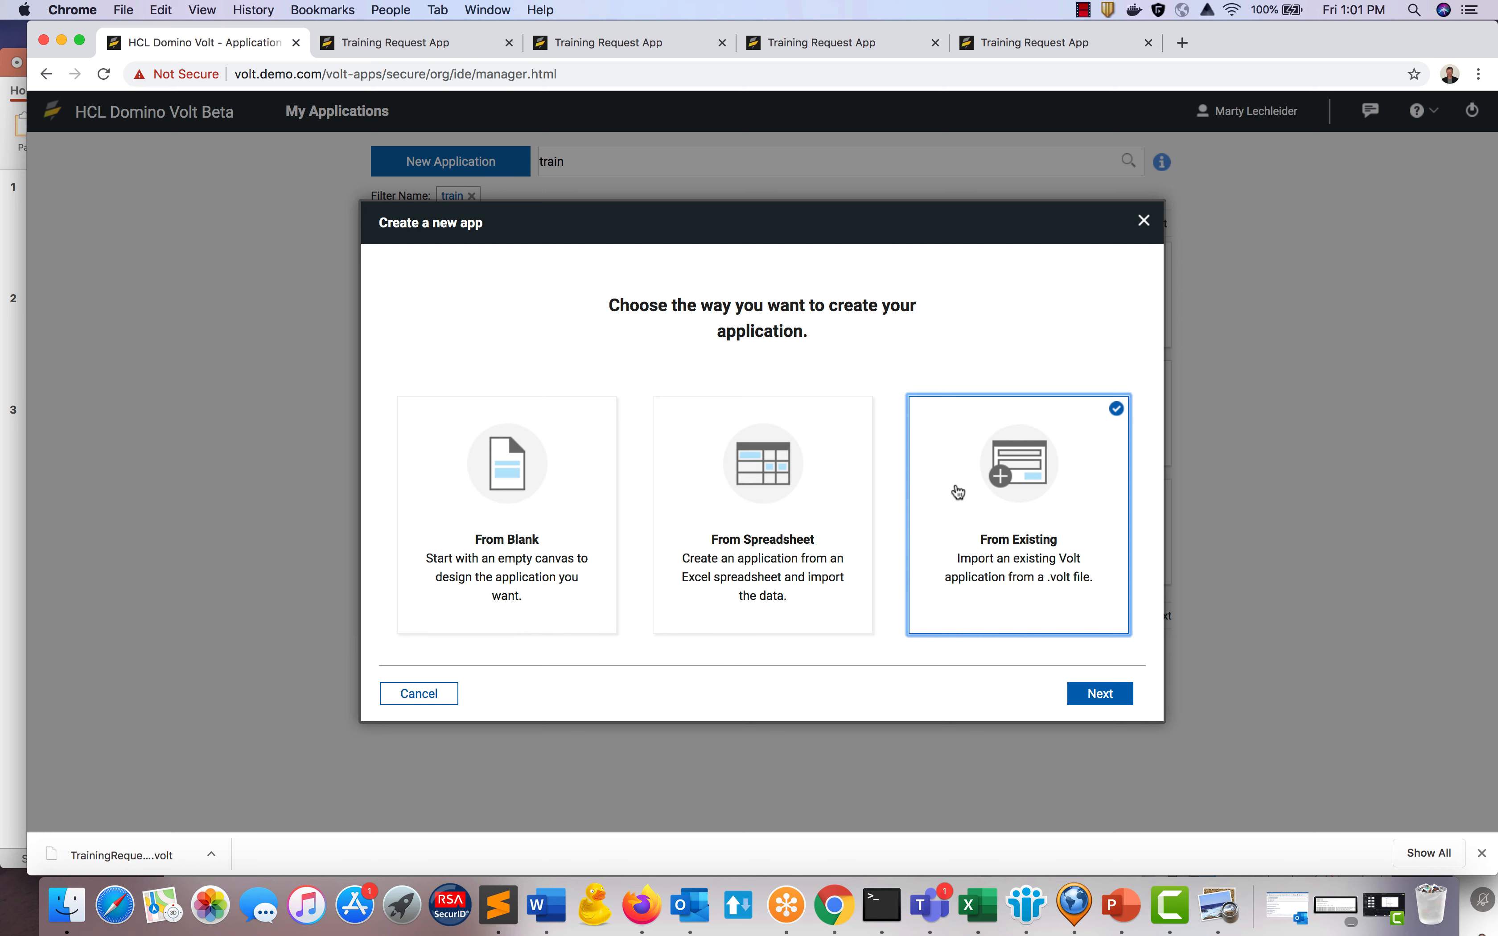
left_click(1101, 693)
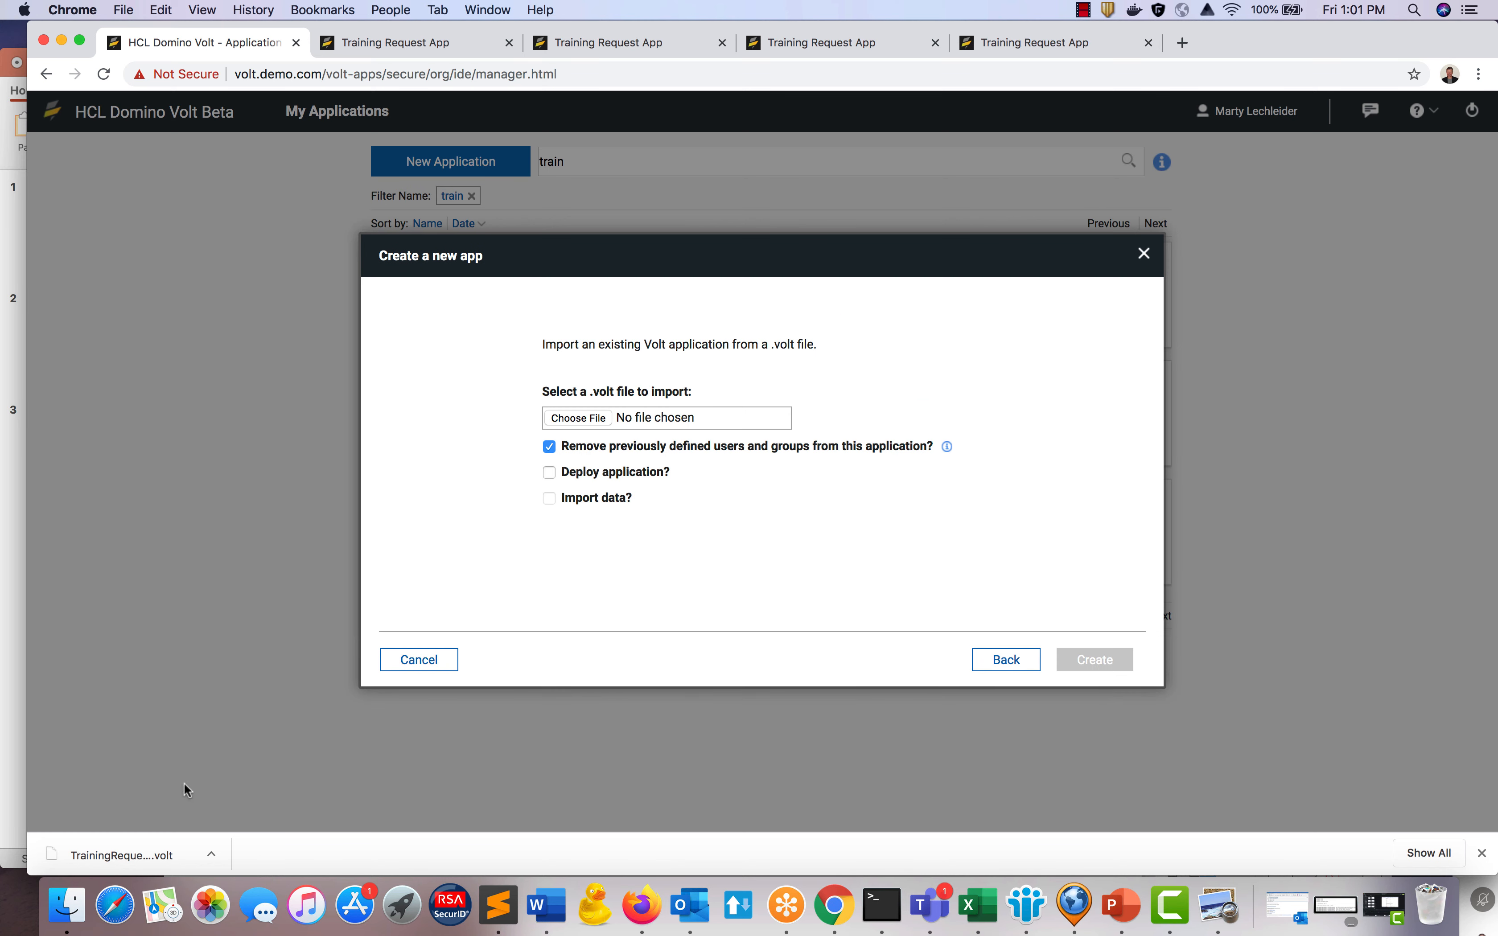
left_click(210, 855)
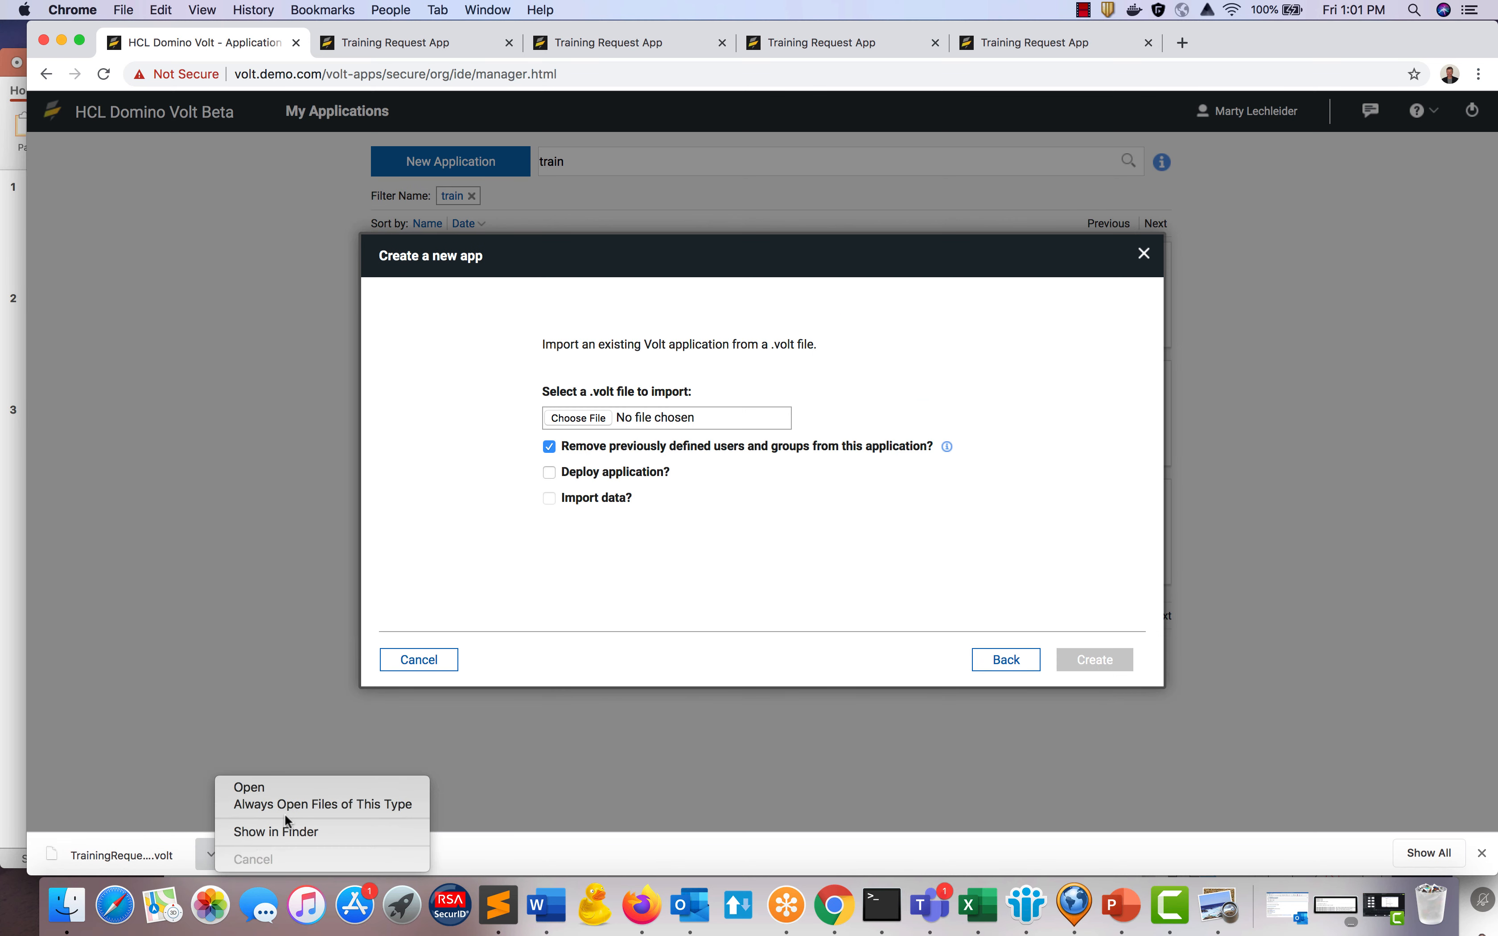
left_click(282, 833)
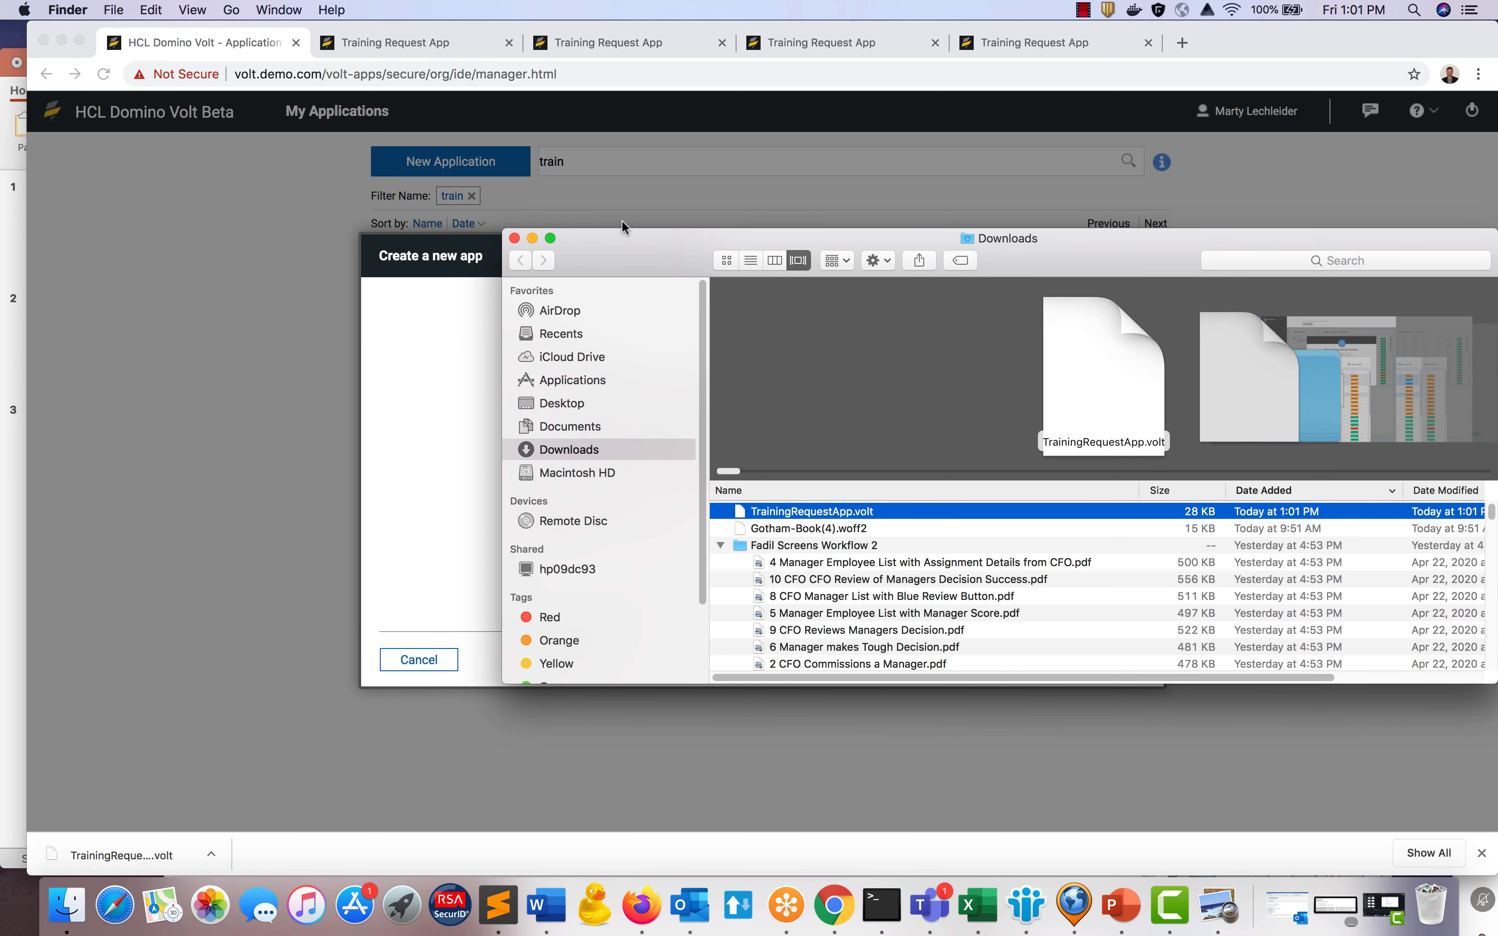
left_click_drag(601, 243, 1027, 186)
left_click_drag(1178, 455, 591, 433)
left_click(550, 474)
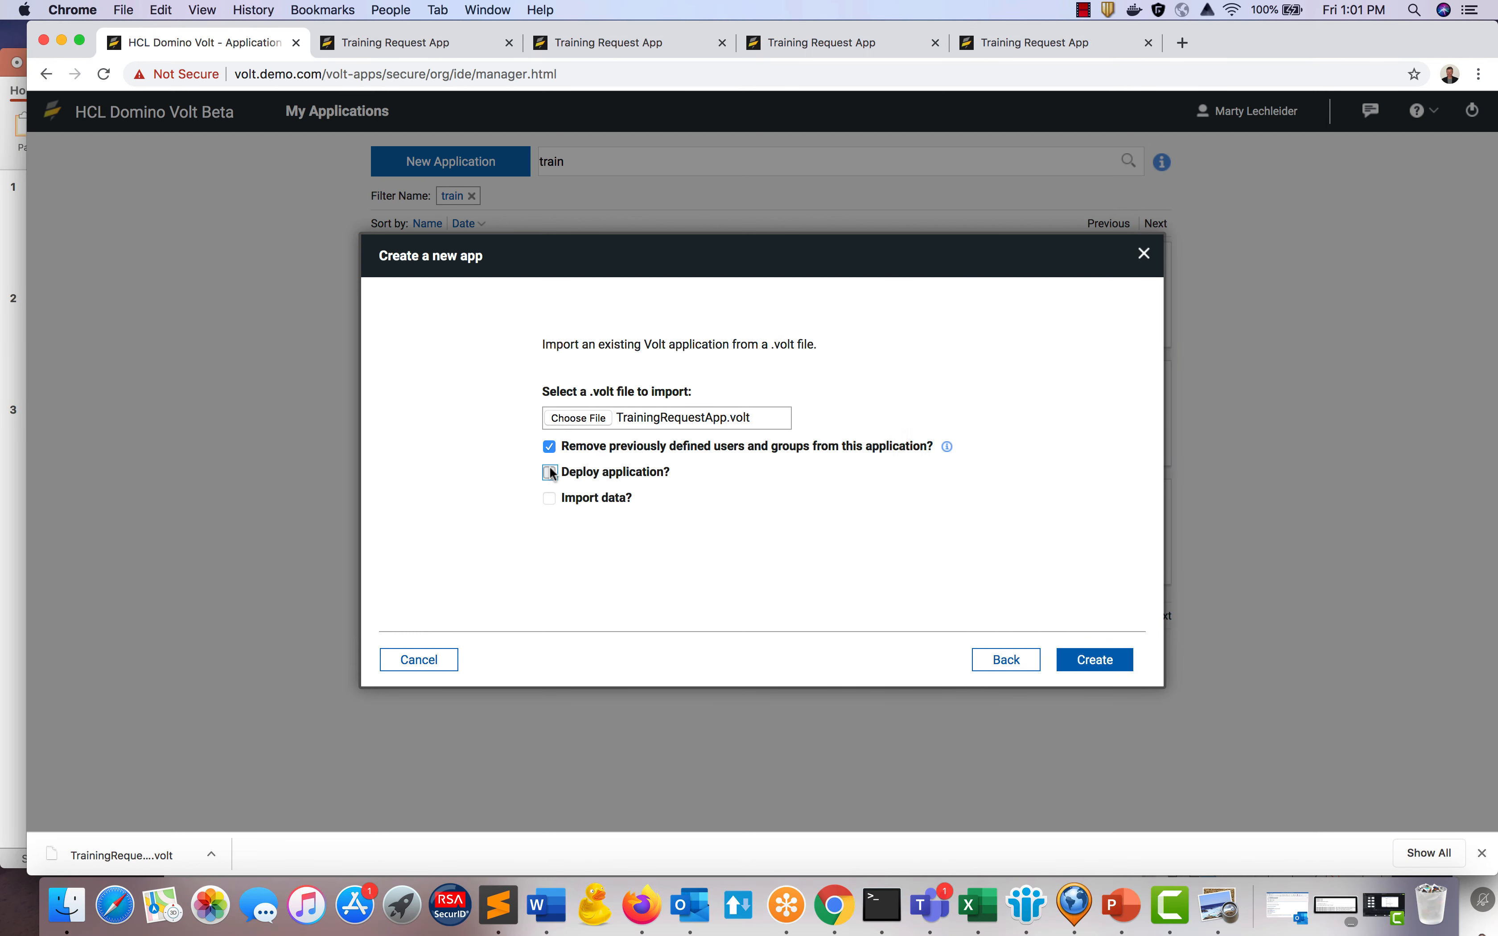
left_click(550, 500)
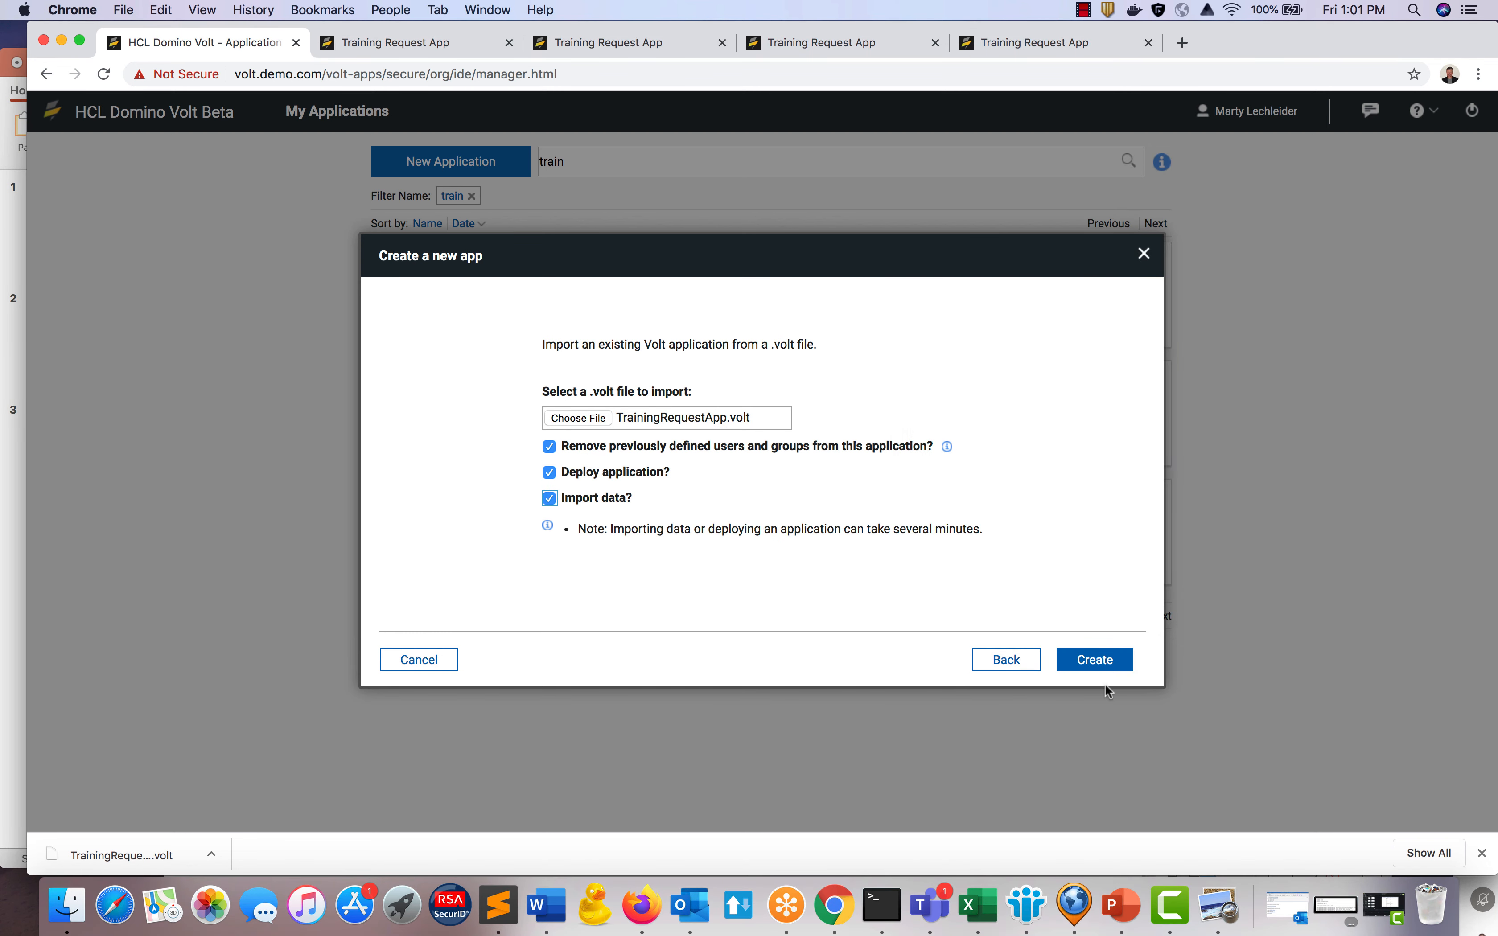
left_click(1108, 660)
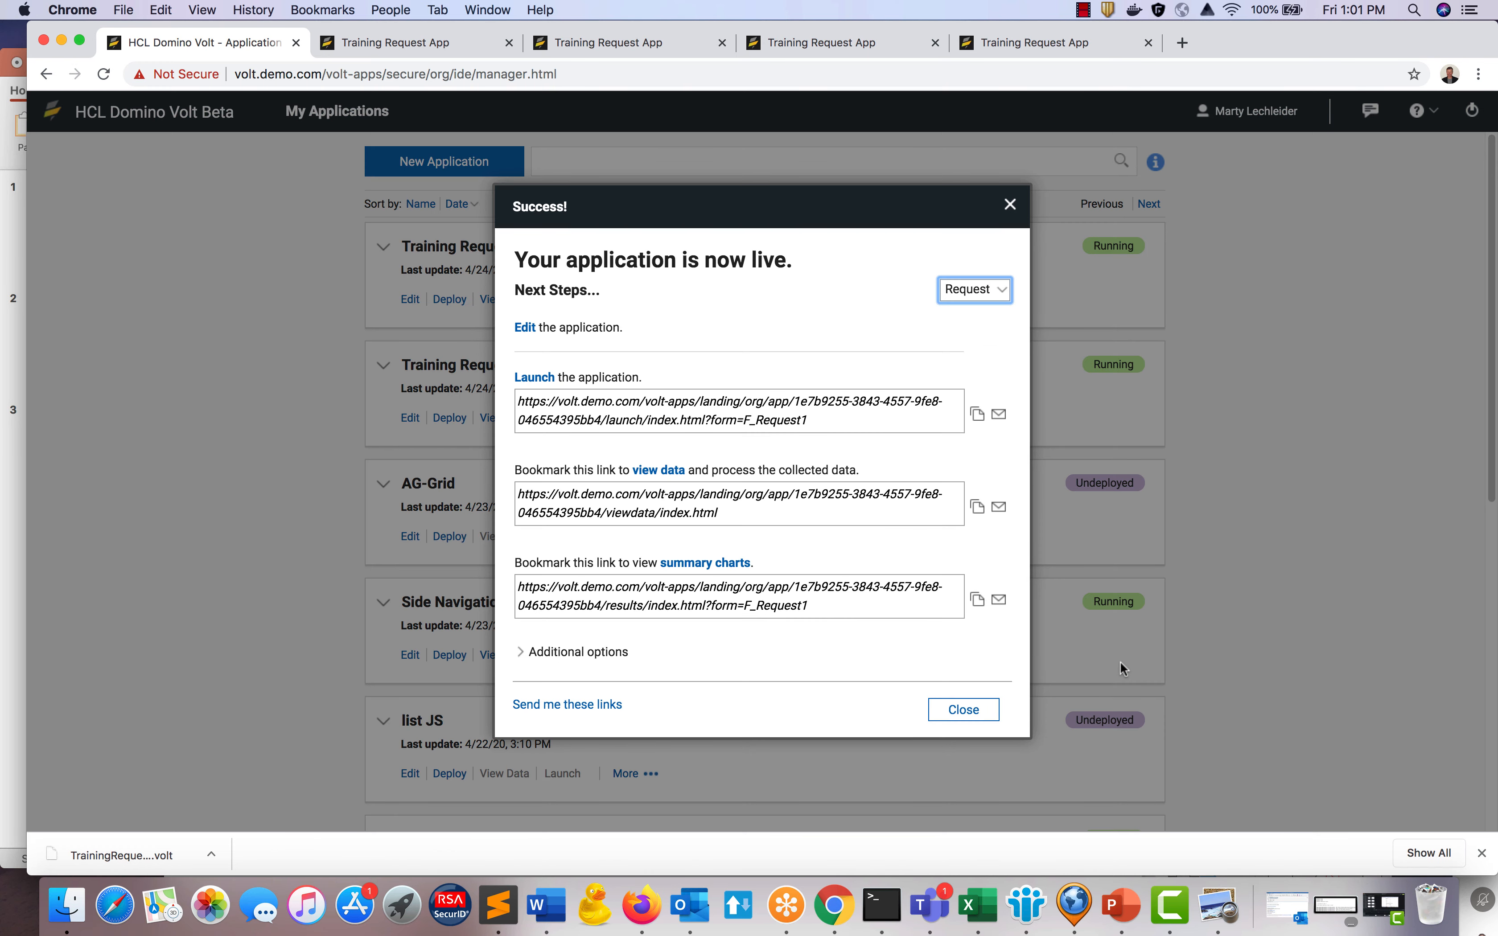
Rename the newest app to 'Training Request App with Table' and start editing it.
left_click(965, 709)
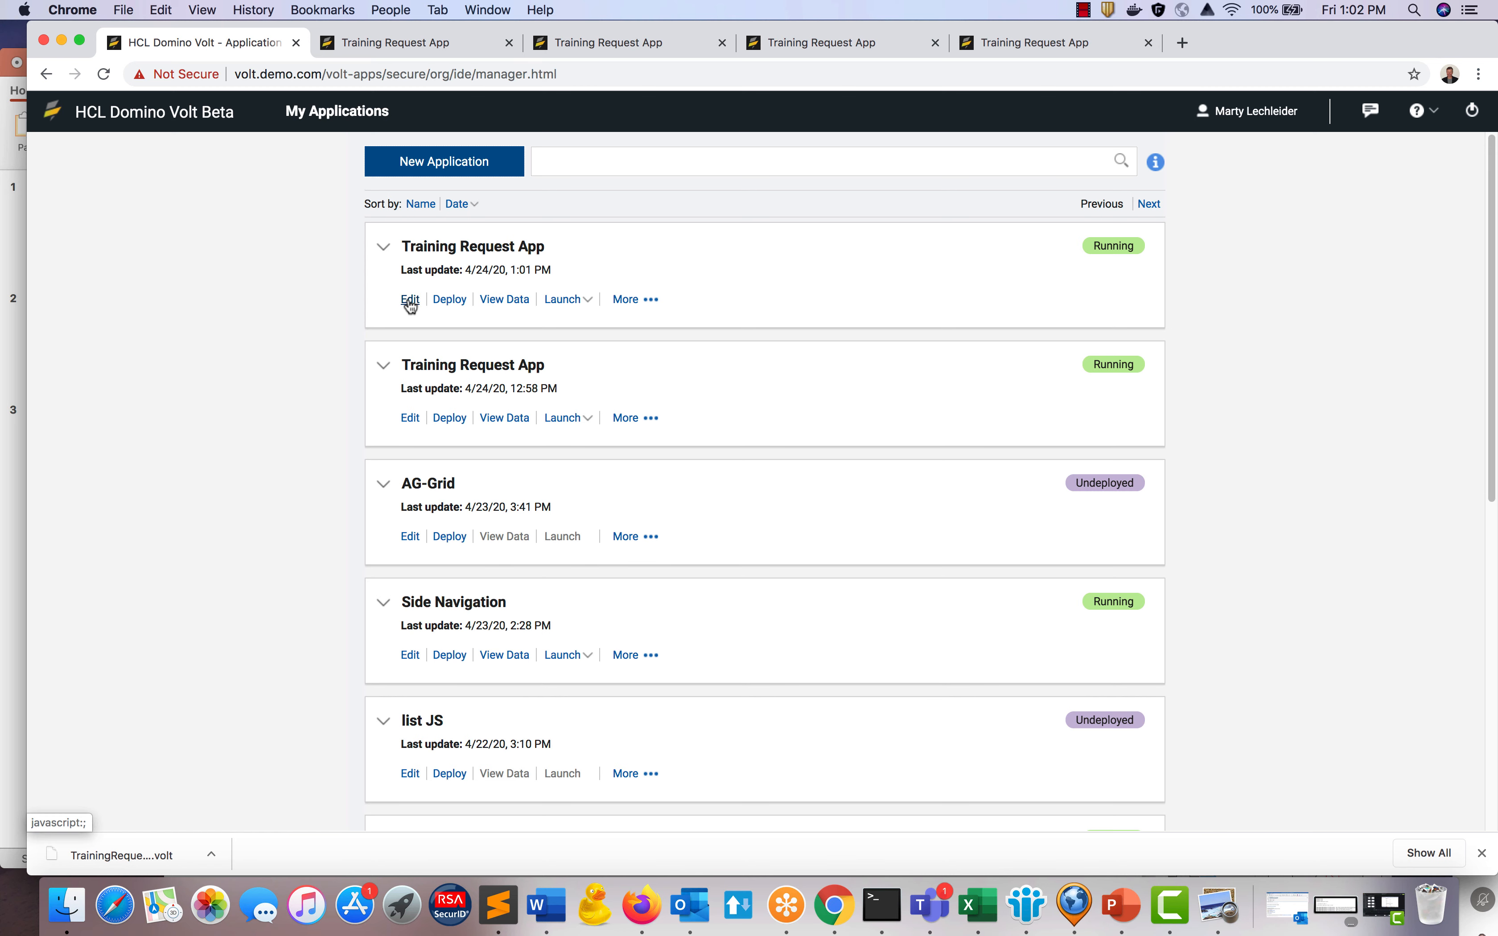
left_click(465, 247)
left_click(575, 250)
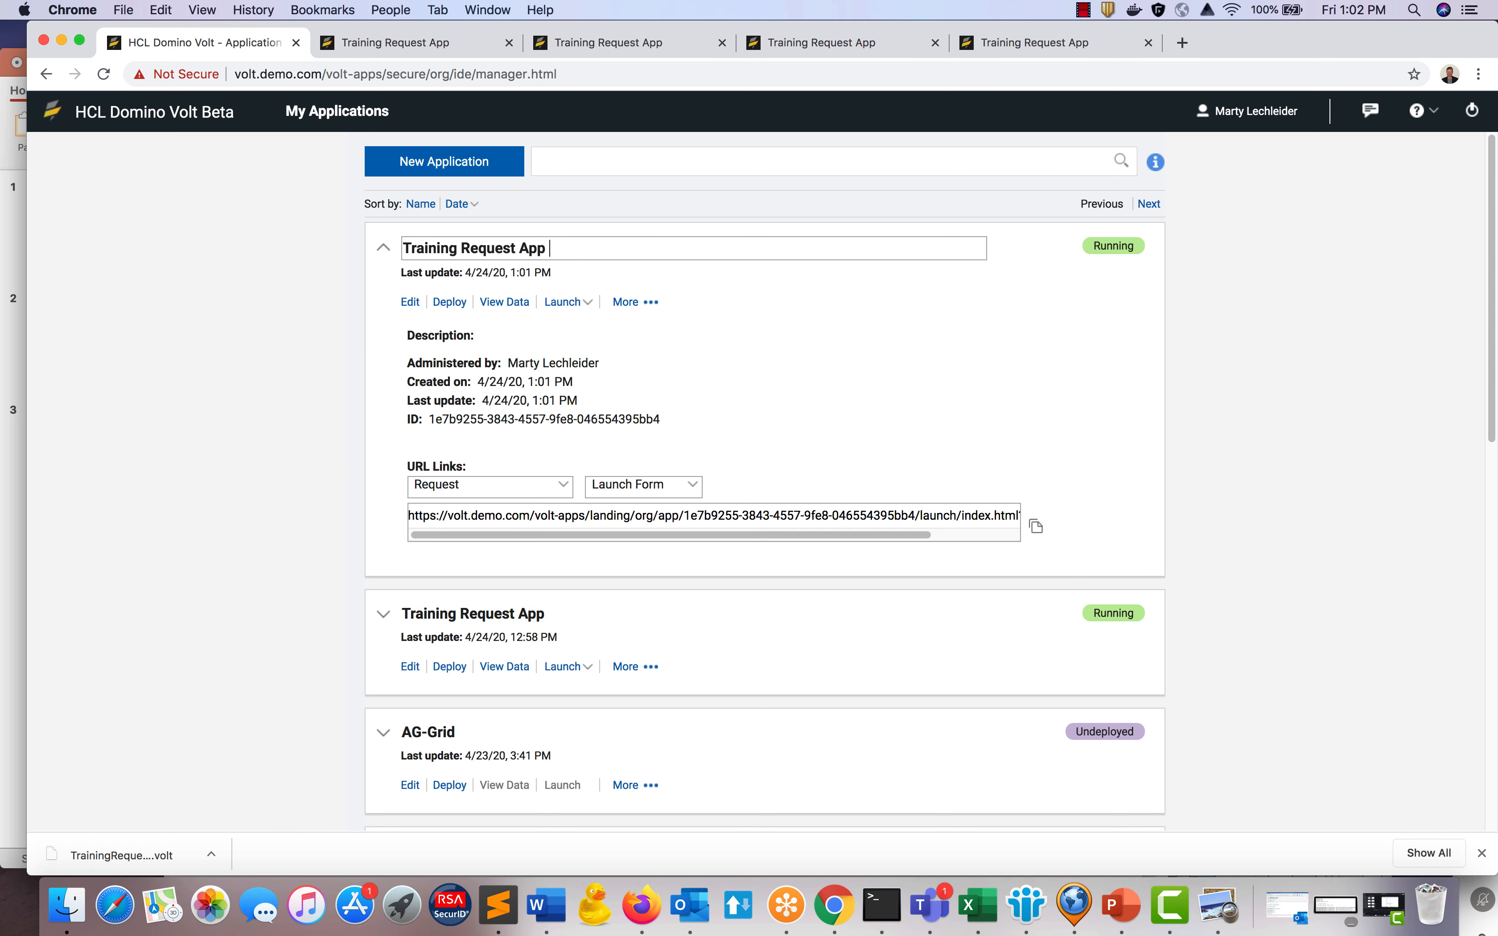
type("Tab")
key("BackSpace")
key("BackSpace")
type("with Table")
left_click(229, 358)
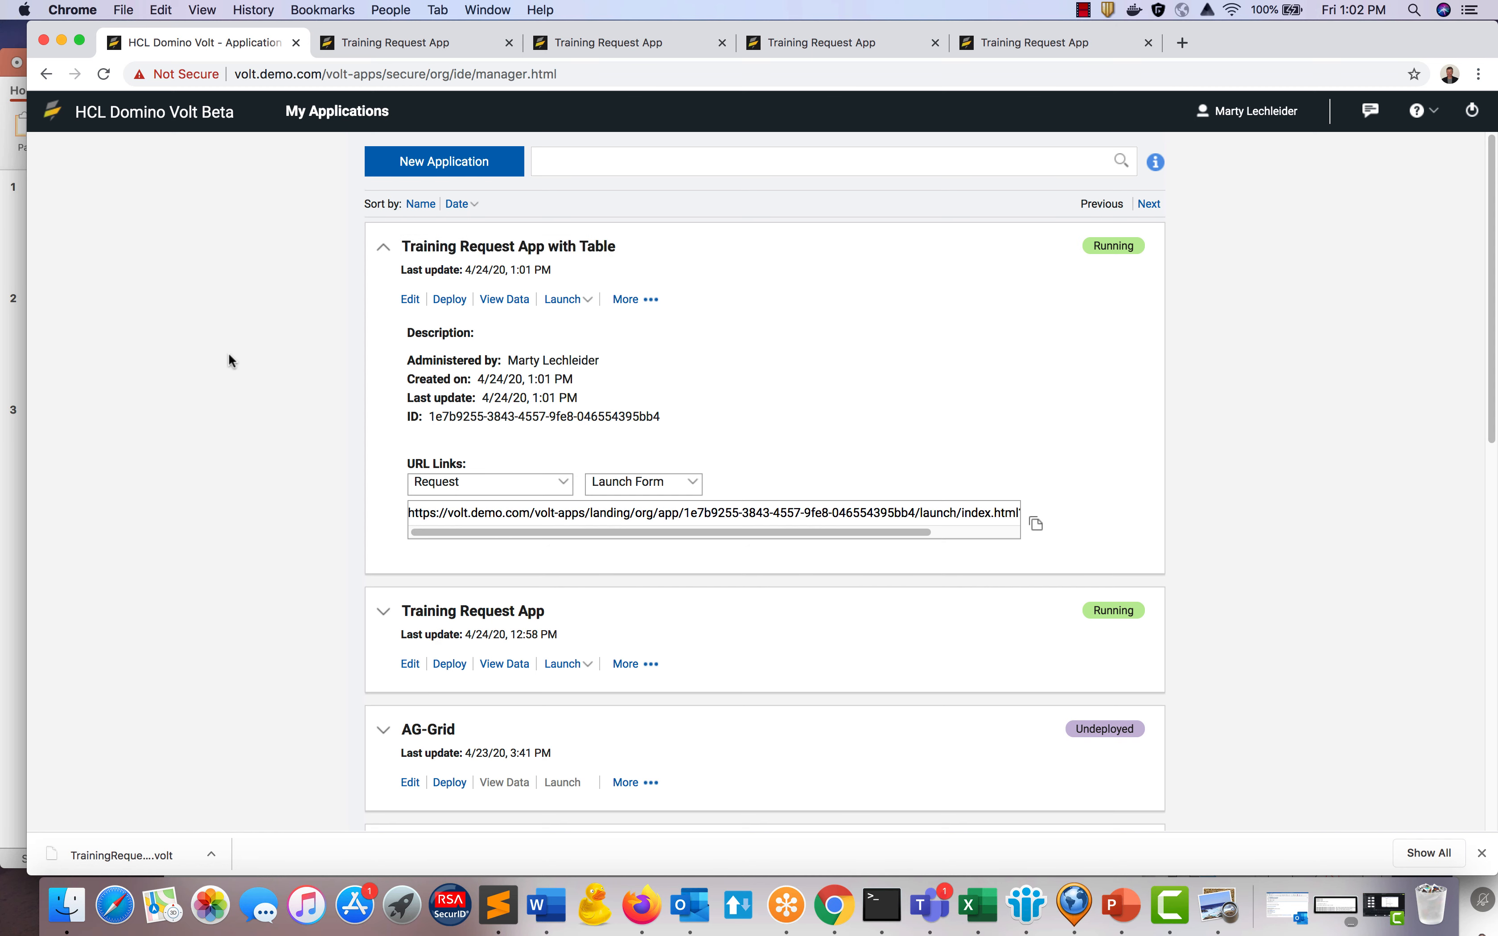
left_click(409, 301)
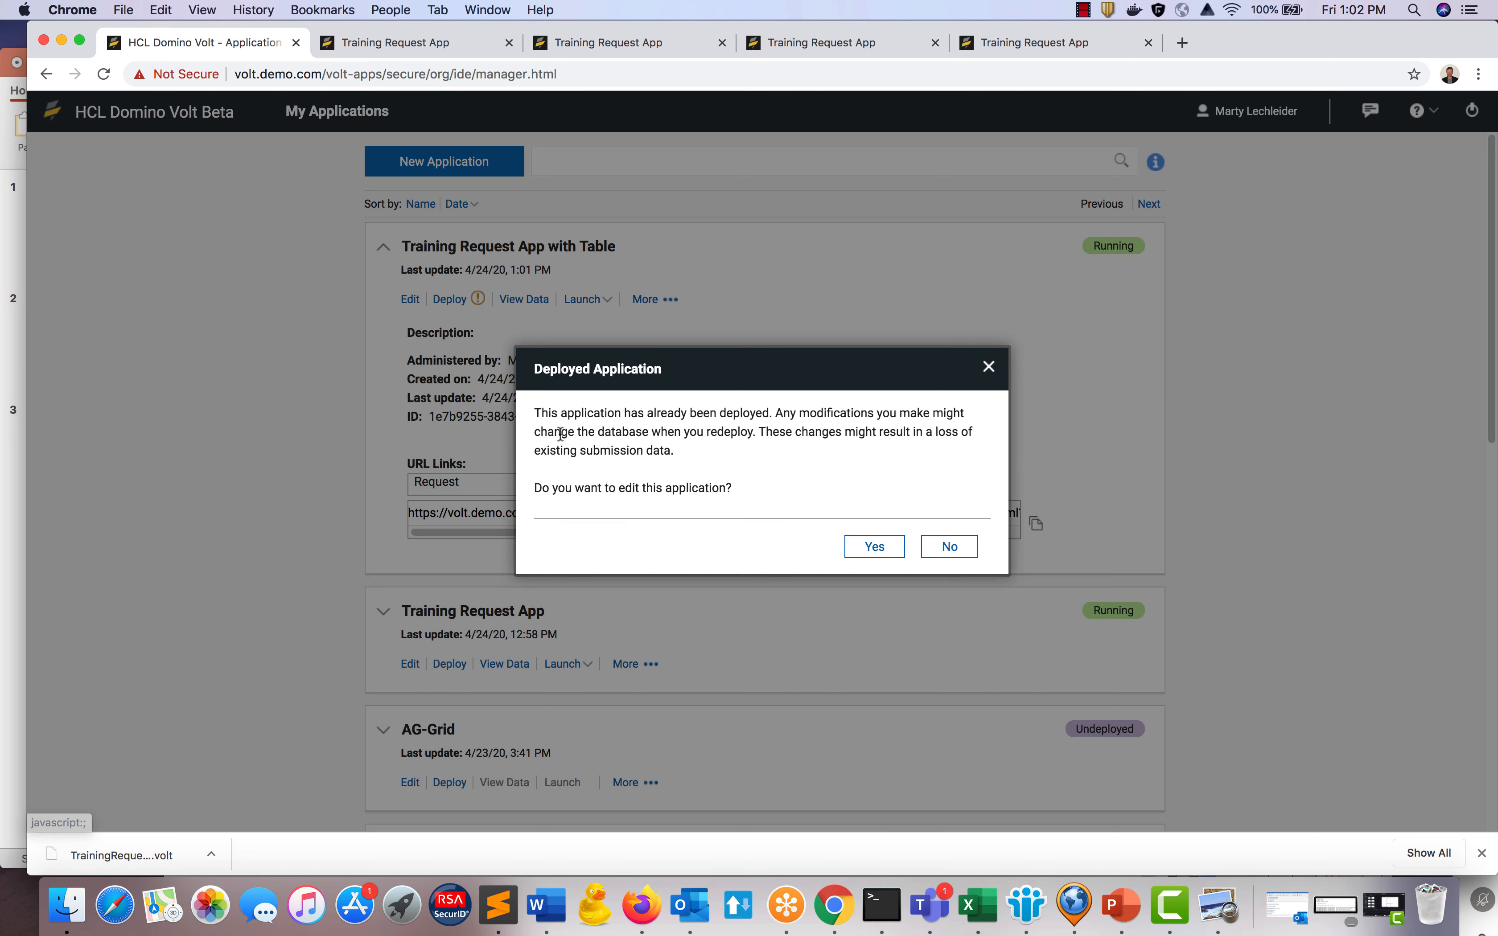
Confirm editing the deployed app and delete the Select a Course field.
left_click(887, 551)
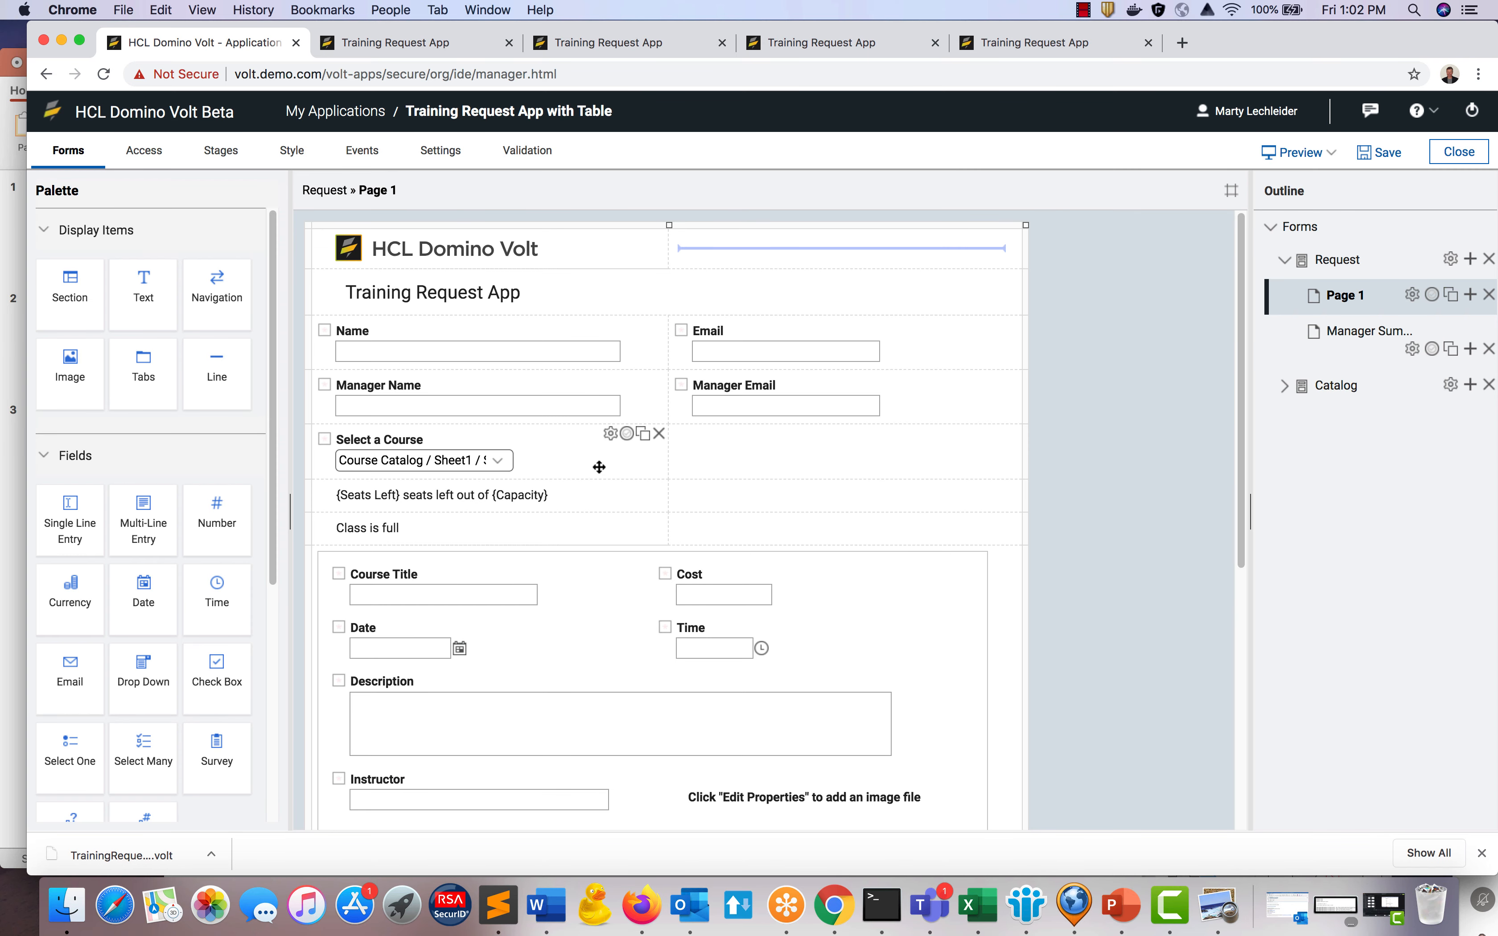
left_click(549, 456)
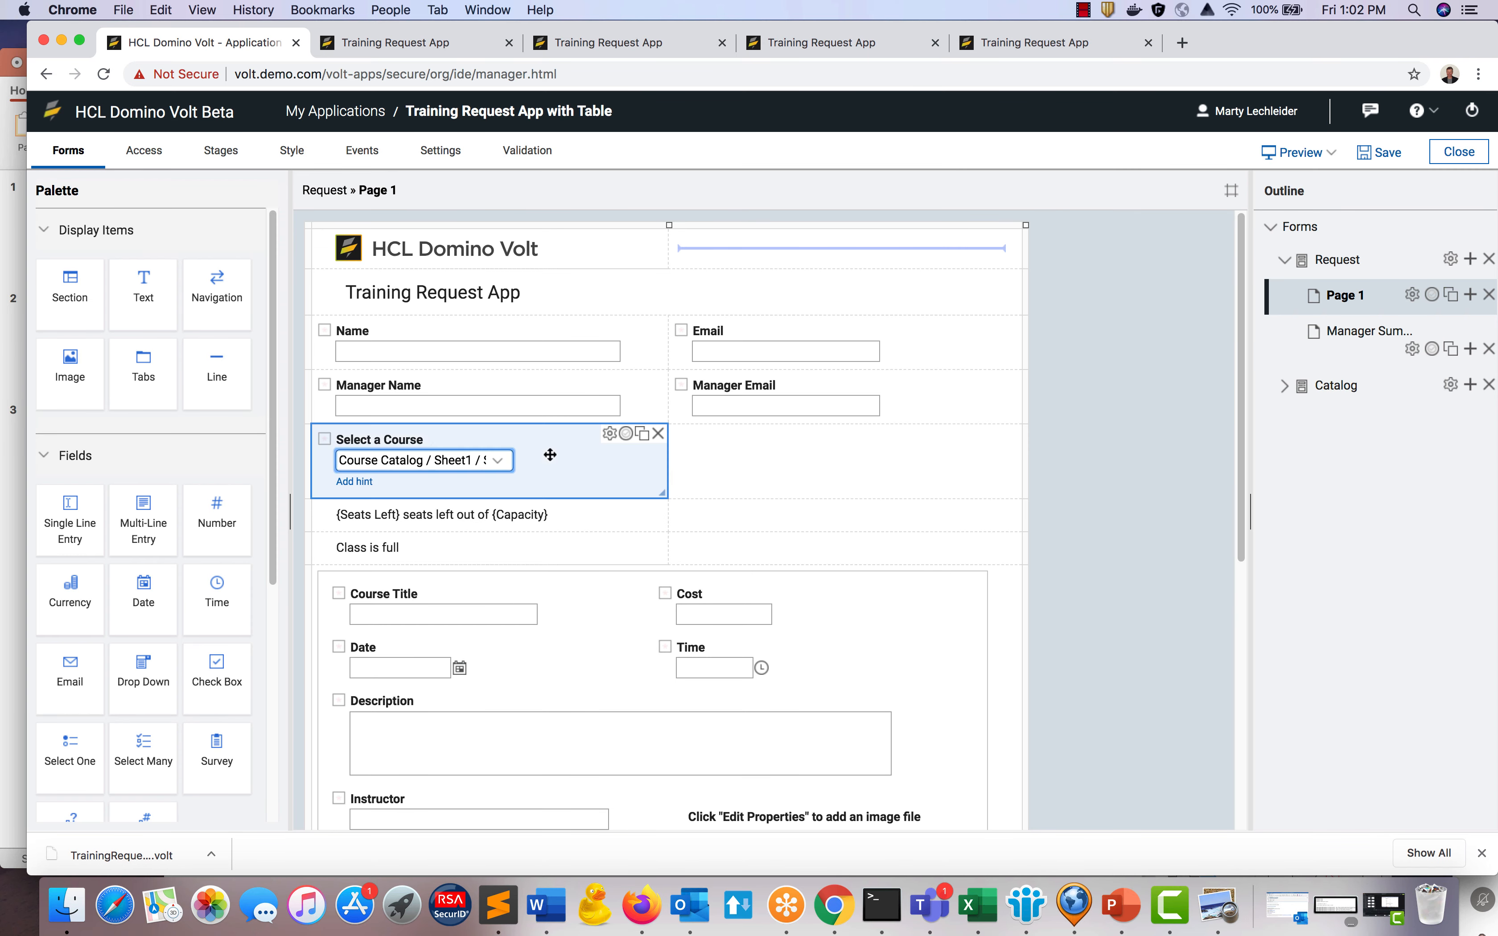
left_click(658, 433)
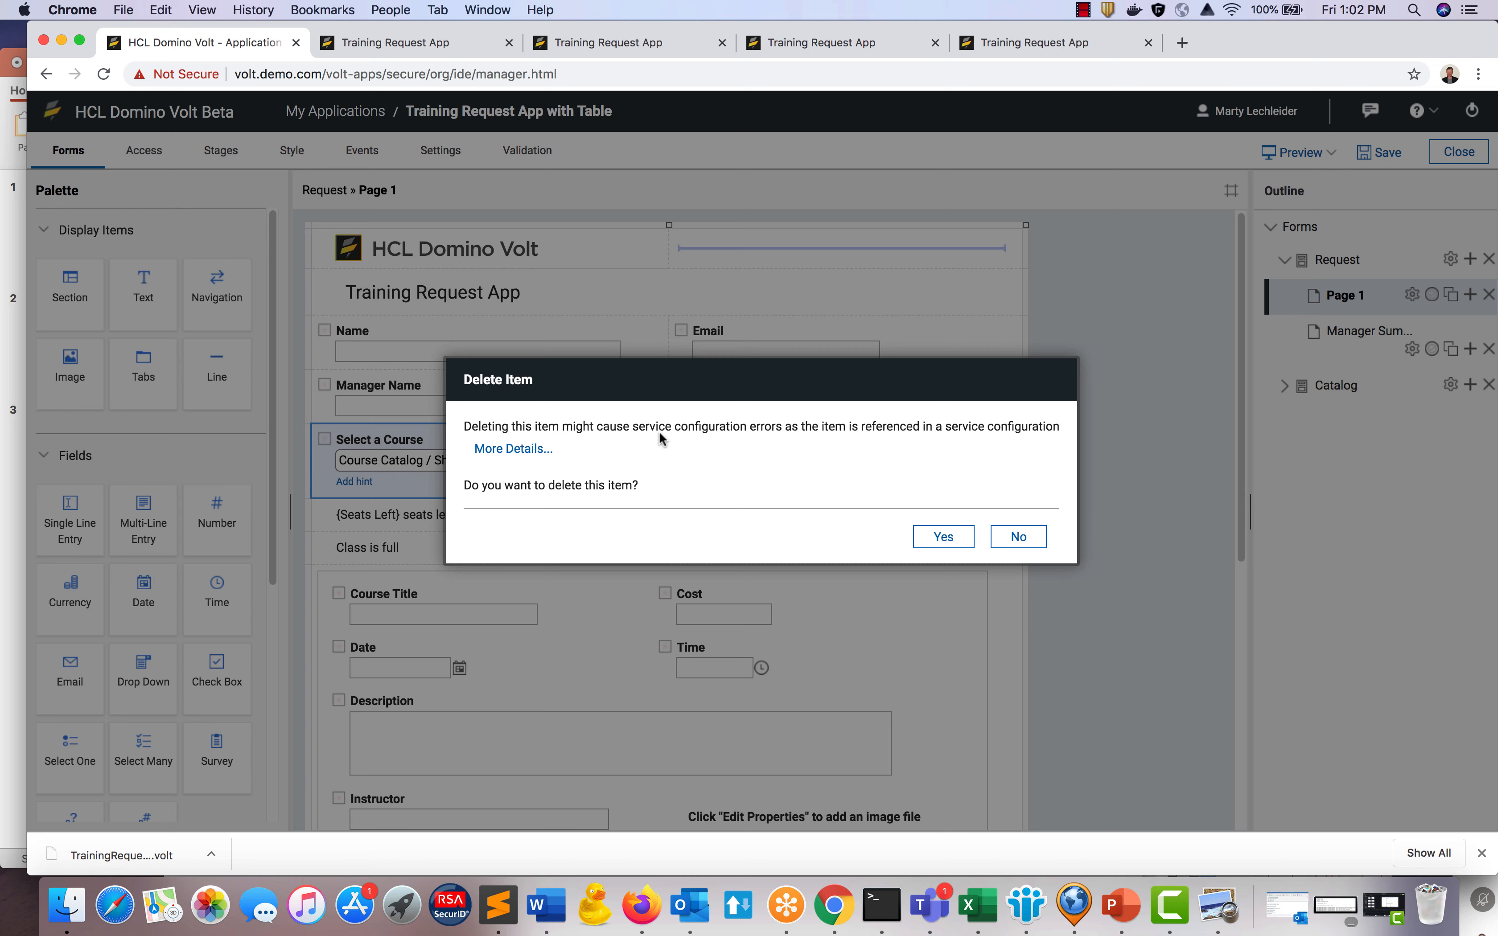
left_click(949, 537)
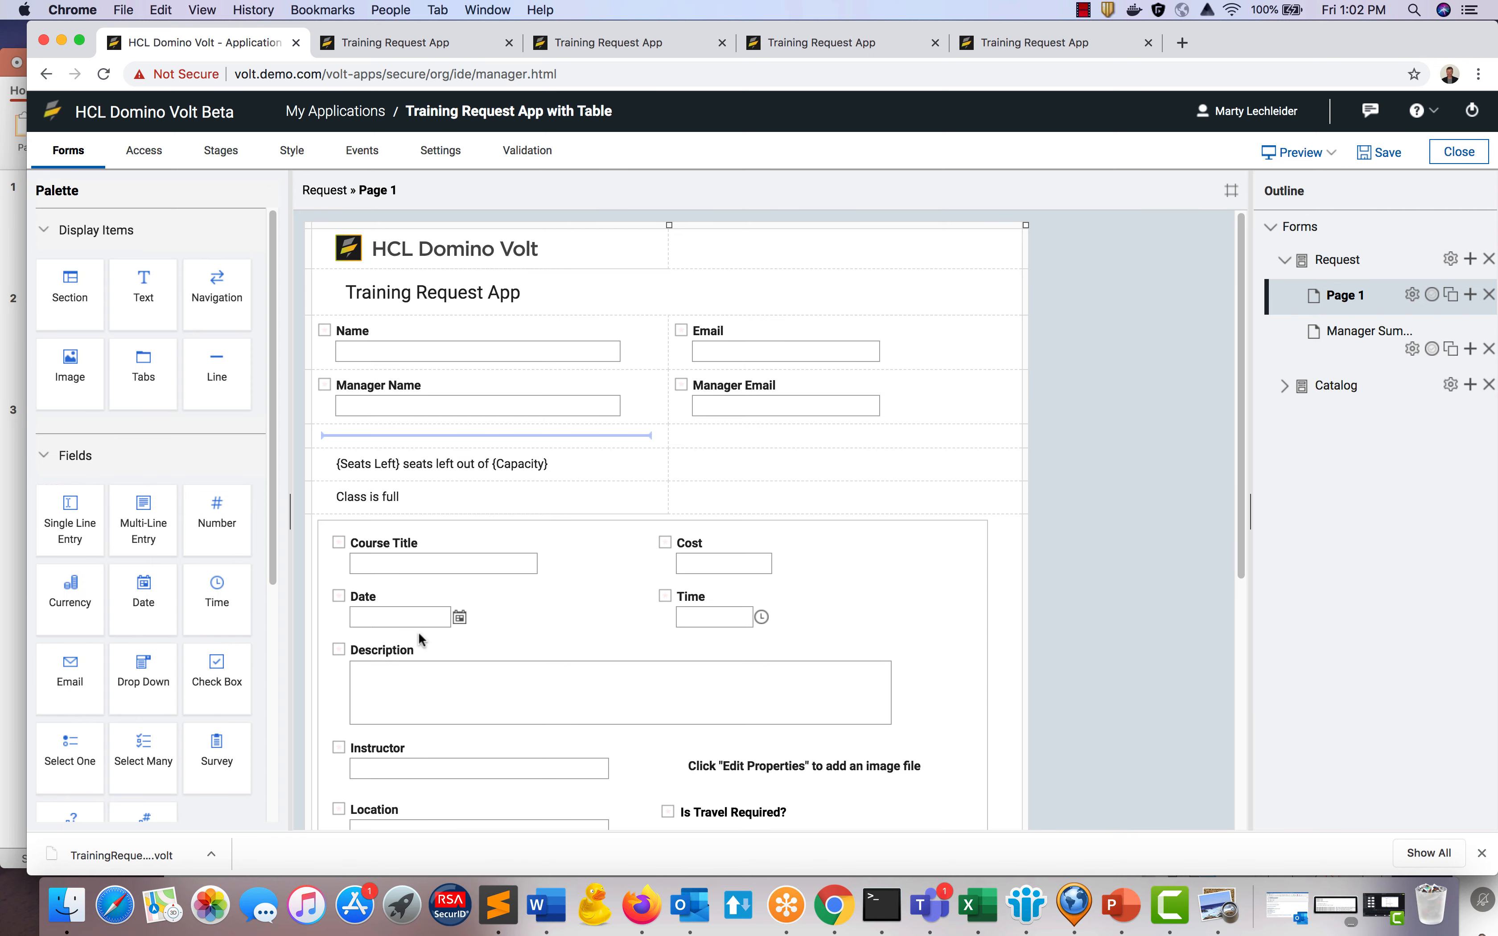
Place a Table below the Manager Name fields and open its entry form page.
scroll(180, 681, "down", 6)
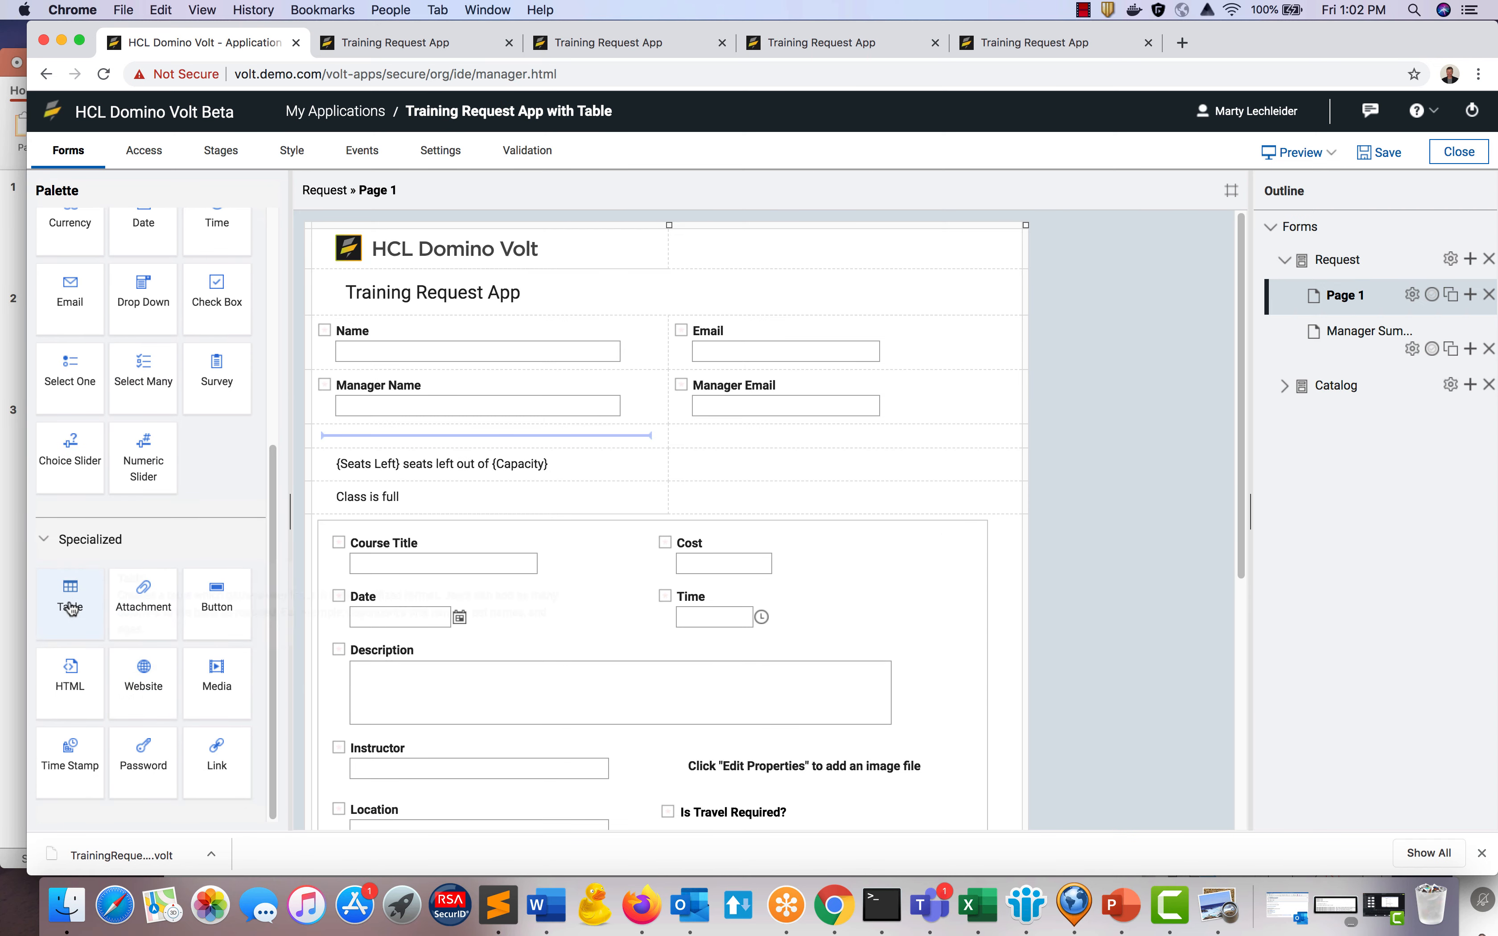
left_click_drag(69, 588, 456, 429)
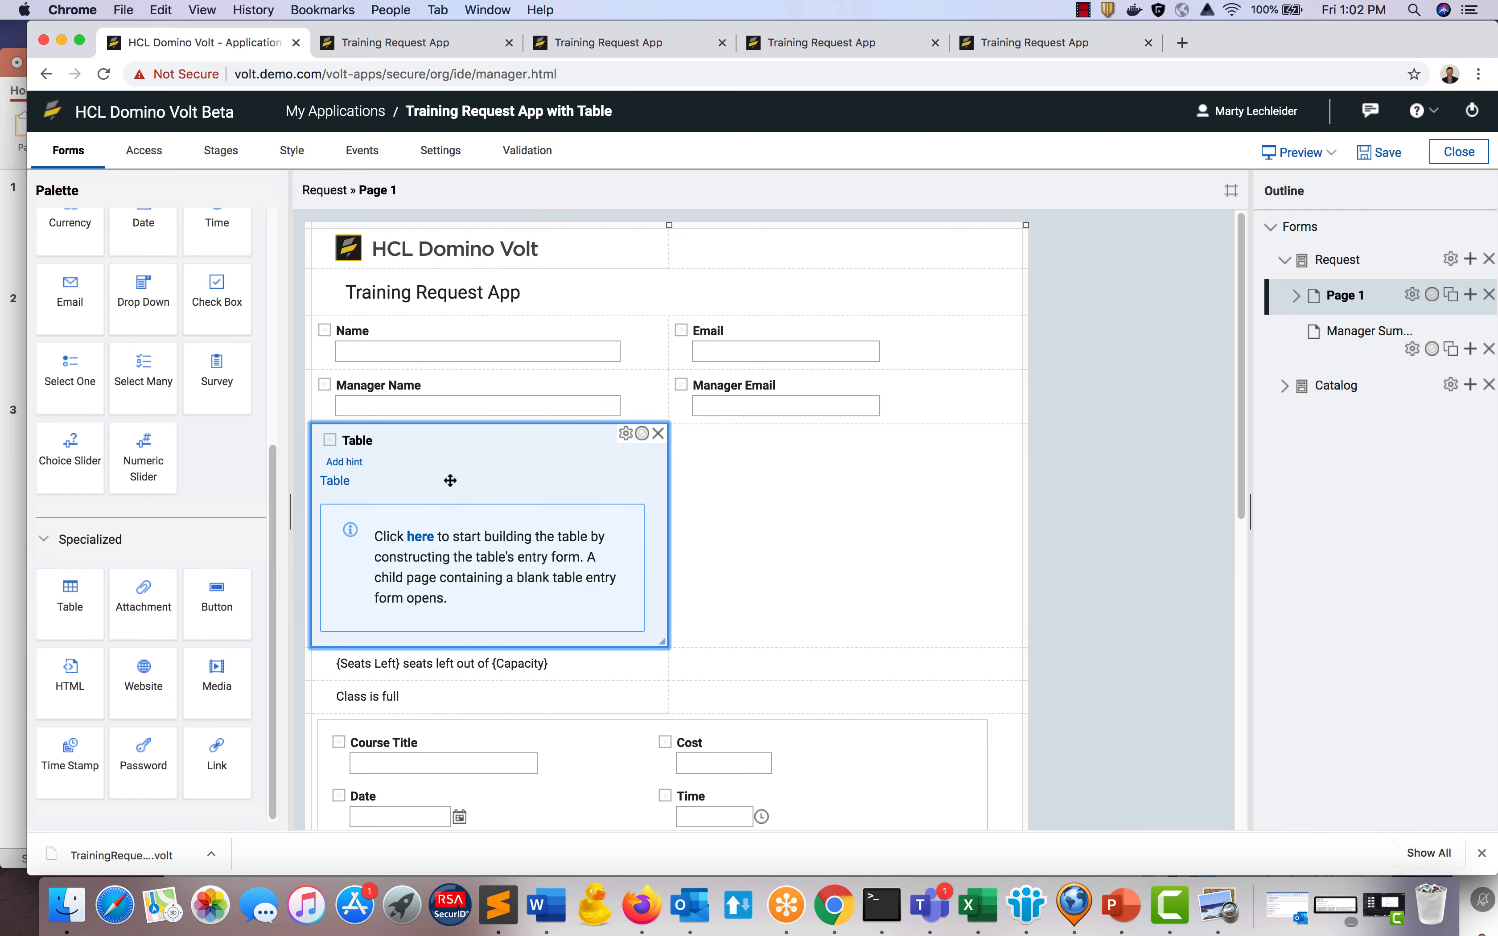
left_click(420, 537)
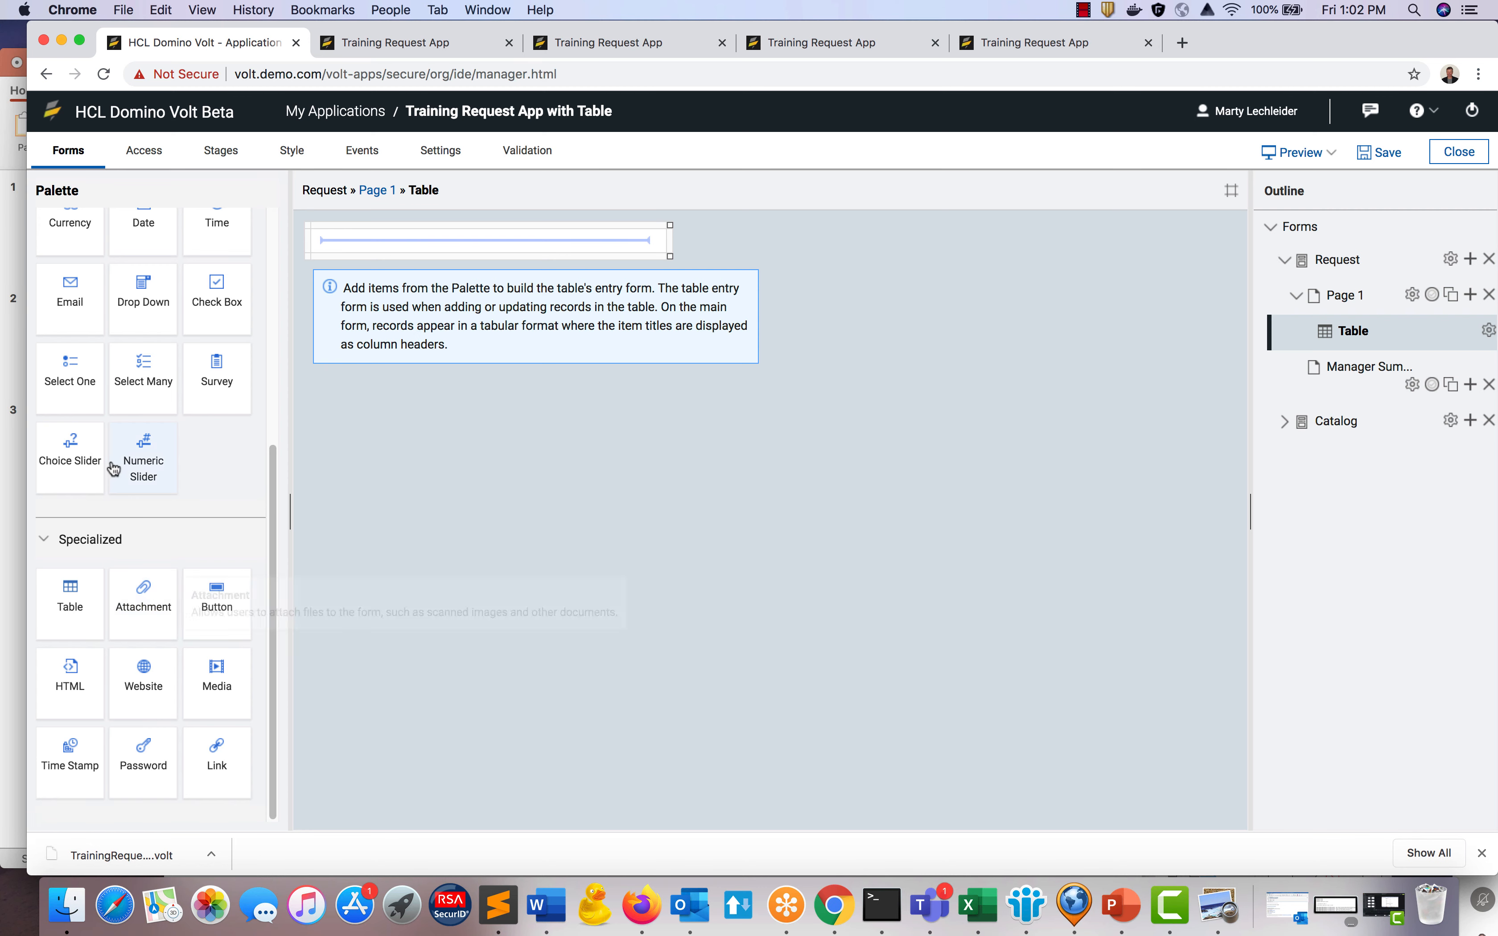
Add single-line fields labelled Course and Location to the table's entry form.
scroll(97, 393, "up", 3)
scroll(97, 393, "up", 1)
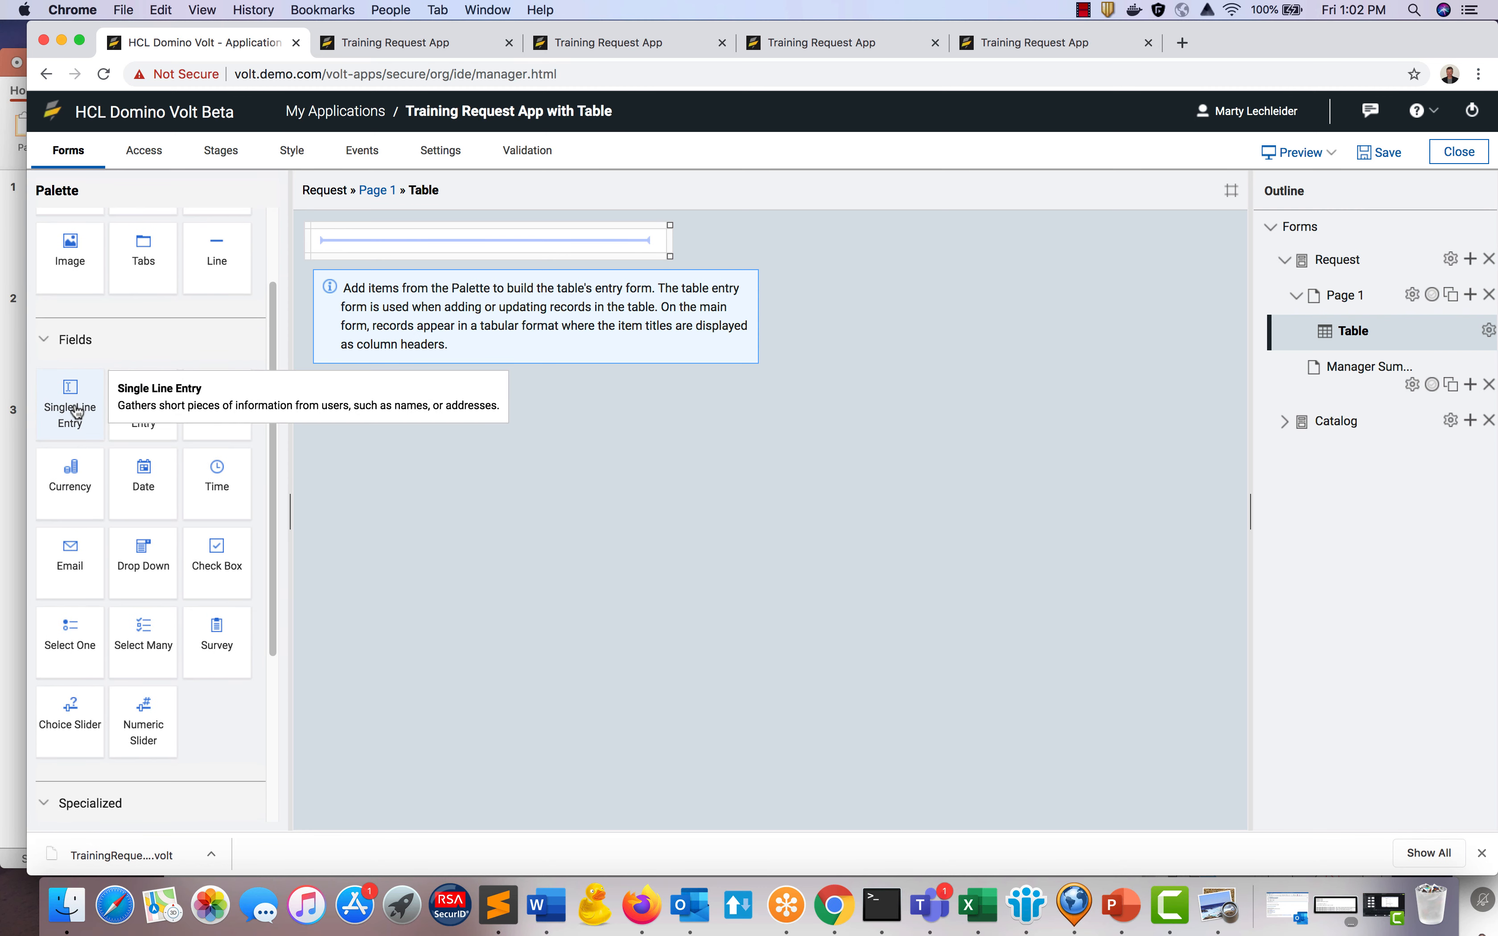
left_click_drag(76, 411, 423, 253)
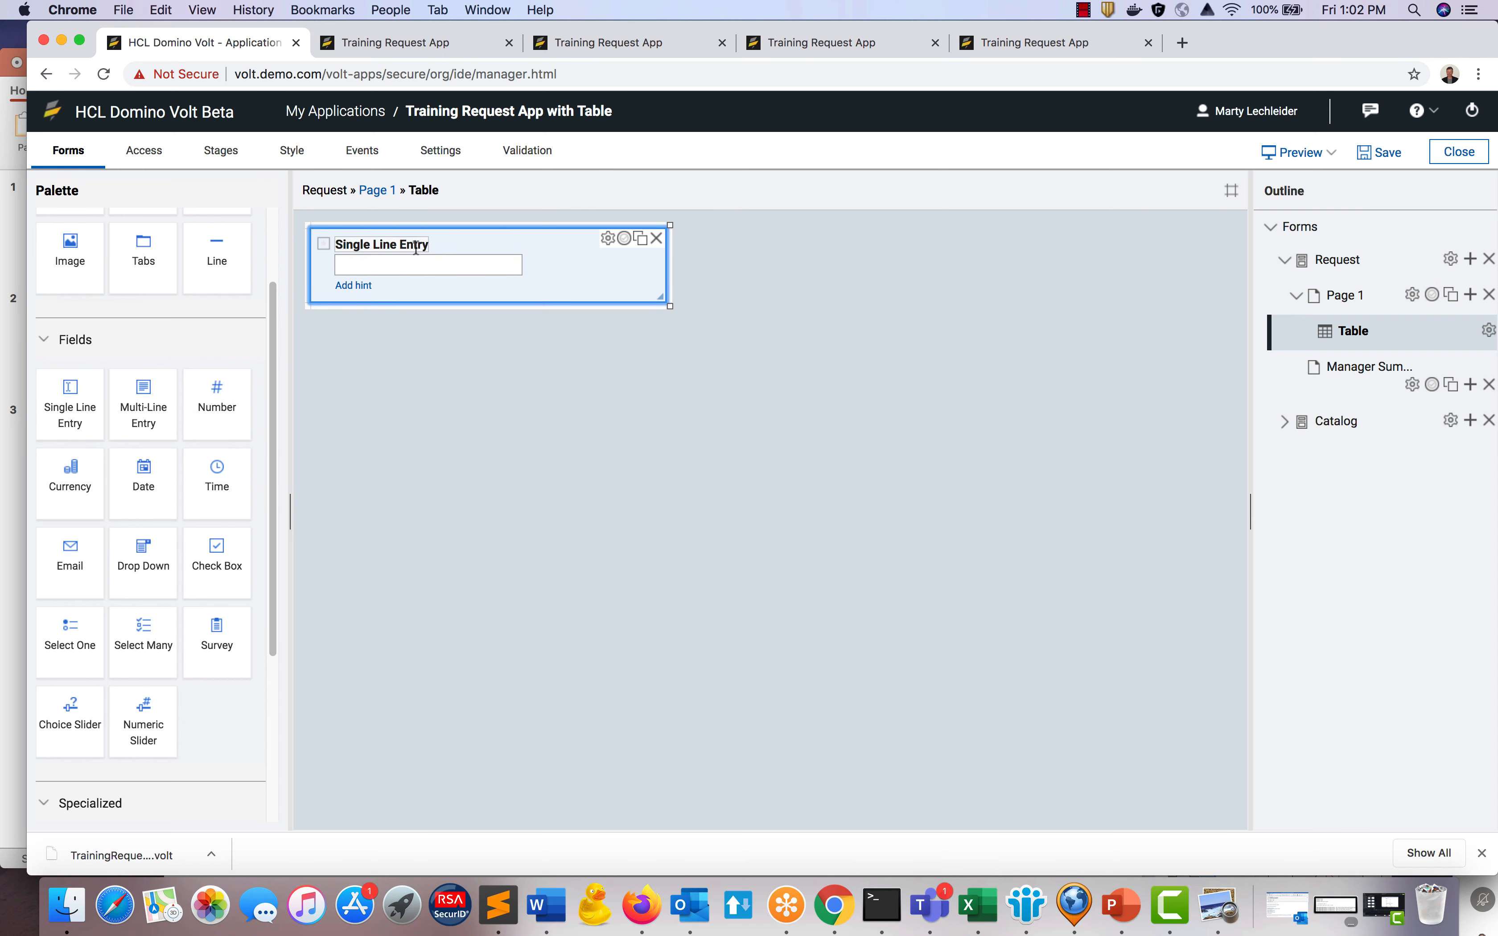
left_click(416, 247)
type("Cou")
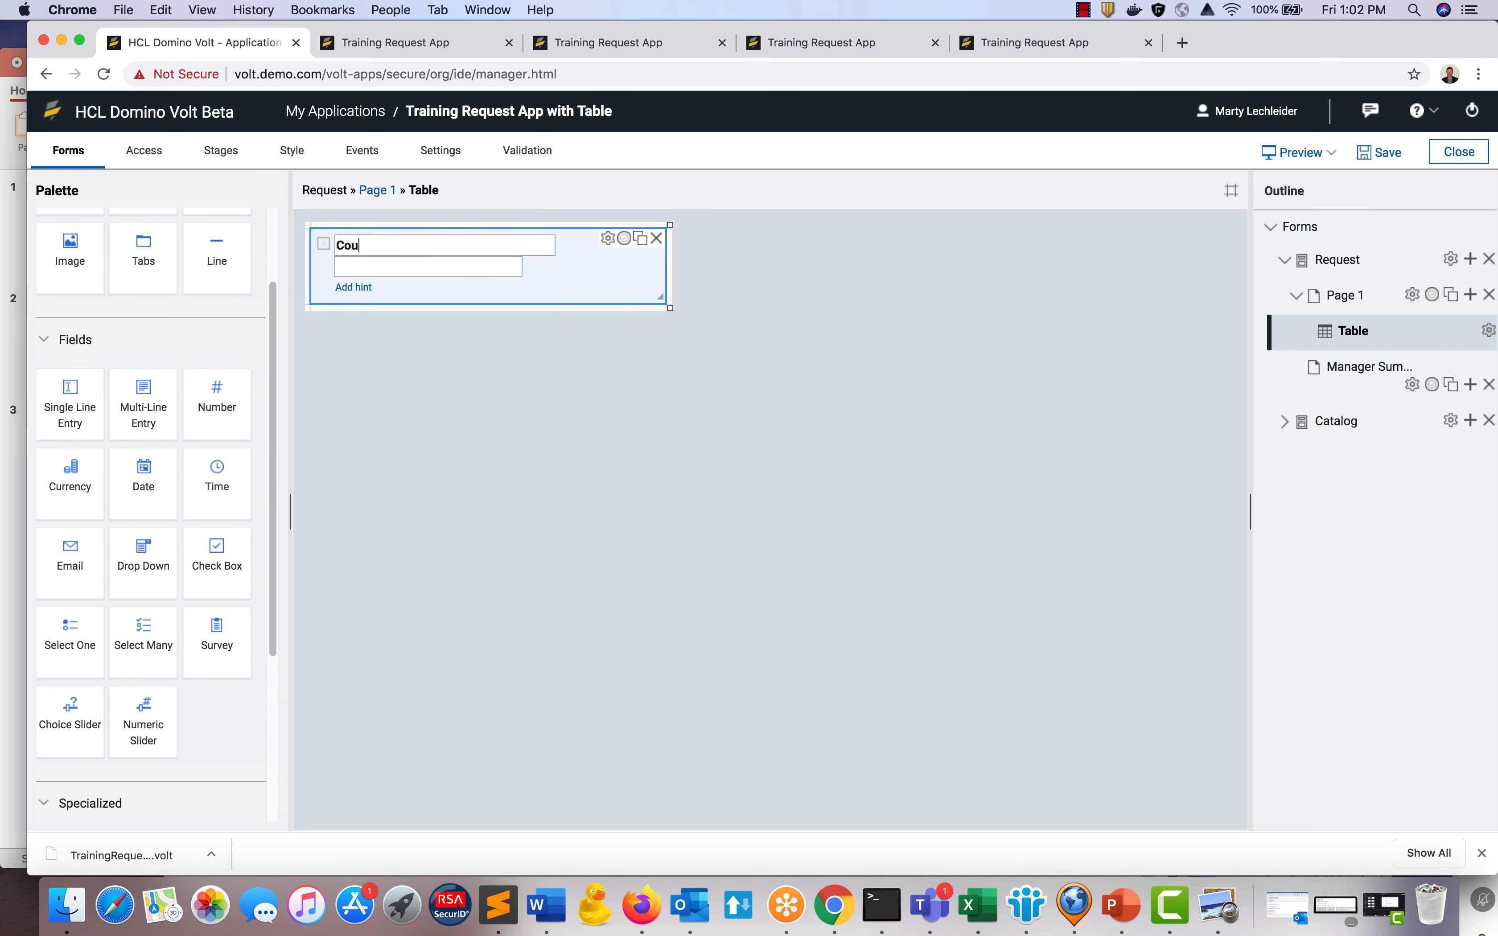
type("rse")
left_click(641, 239)
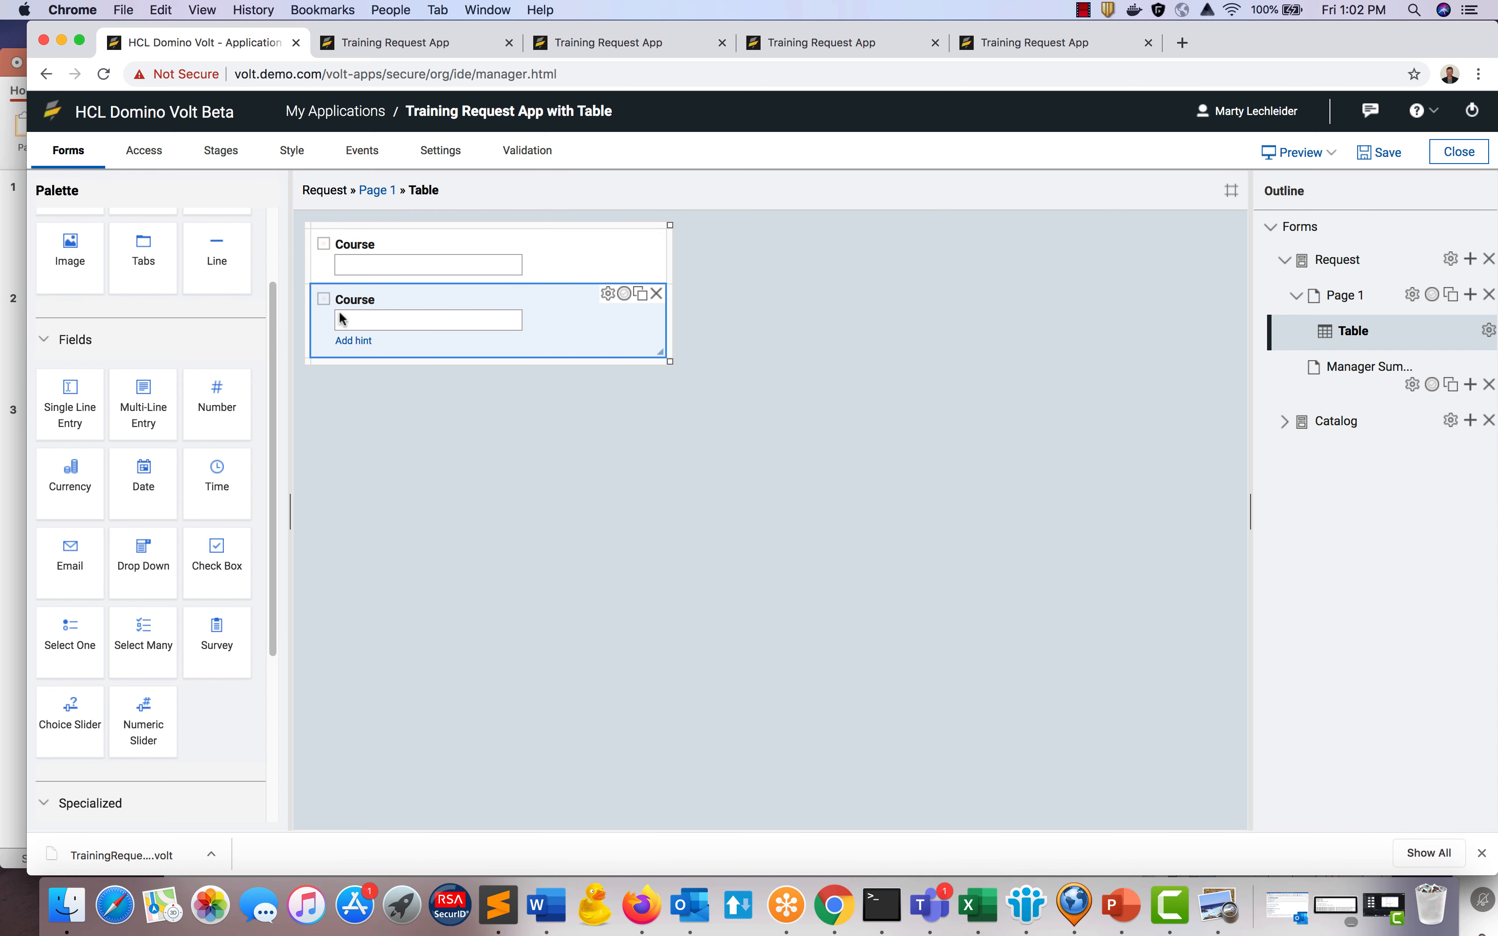
left_click(354, 297)
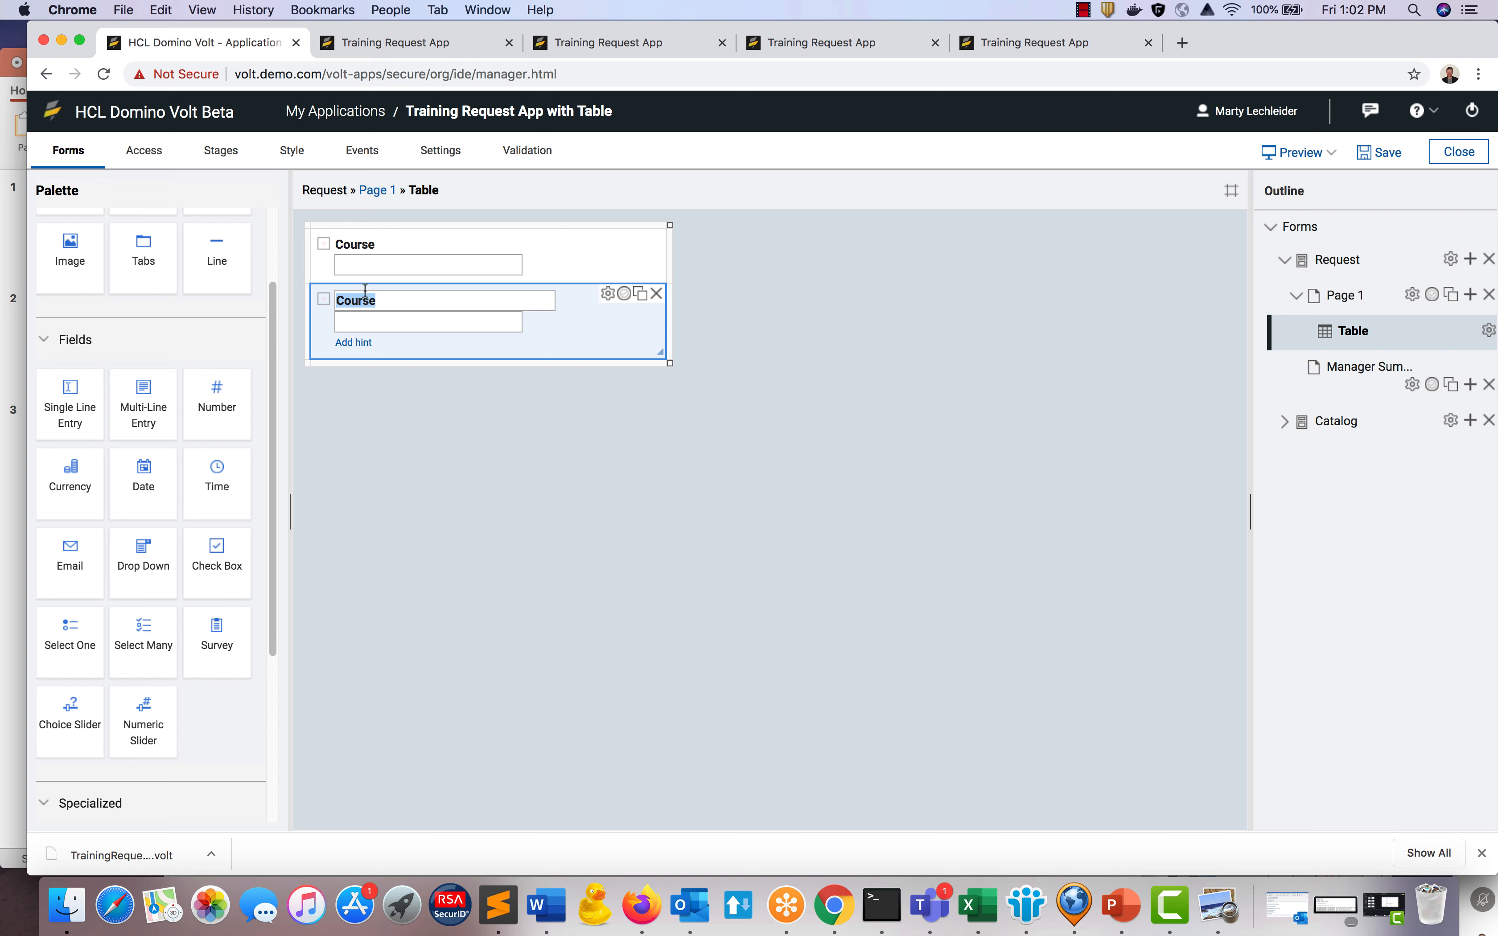
type("L:ocat")
key("BackSpace")
key("BackSpace")
type("ocation")
Add a Date field and a single-line UID field, then return to Page 1.
left_click(148, 482)
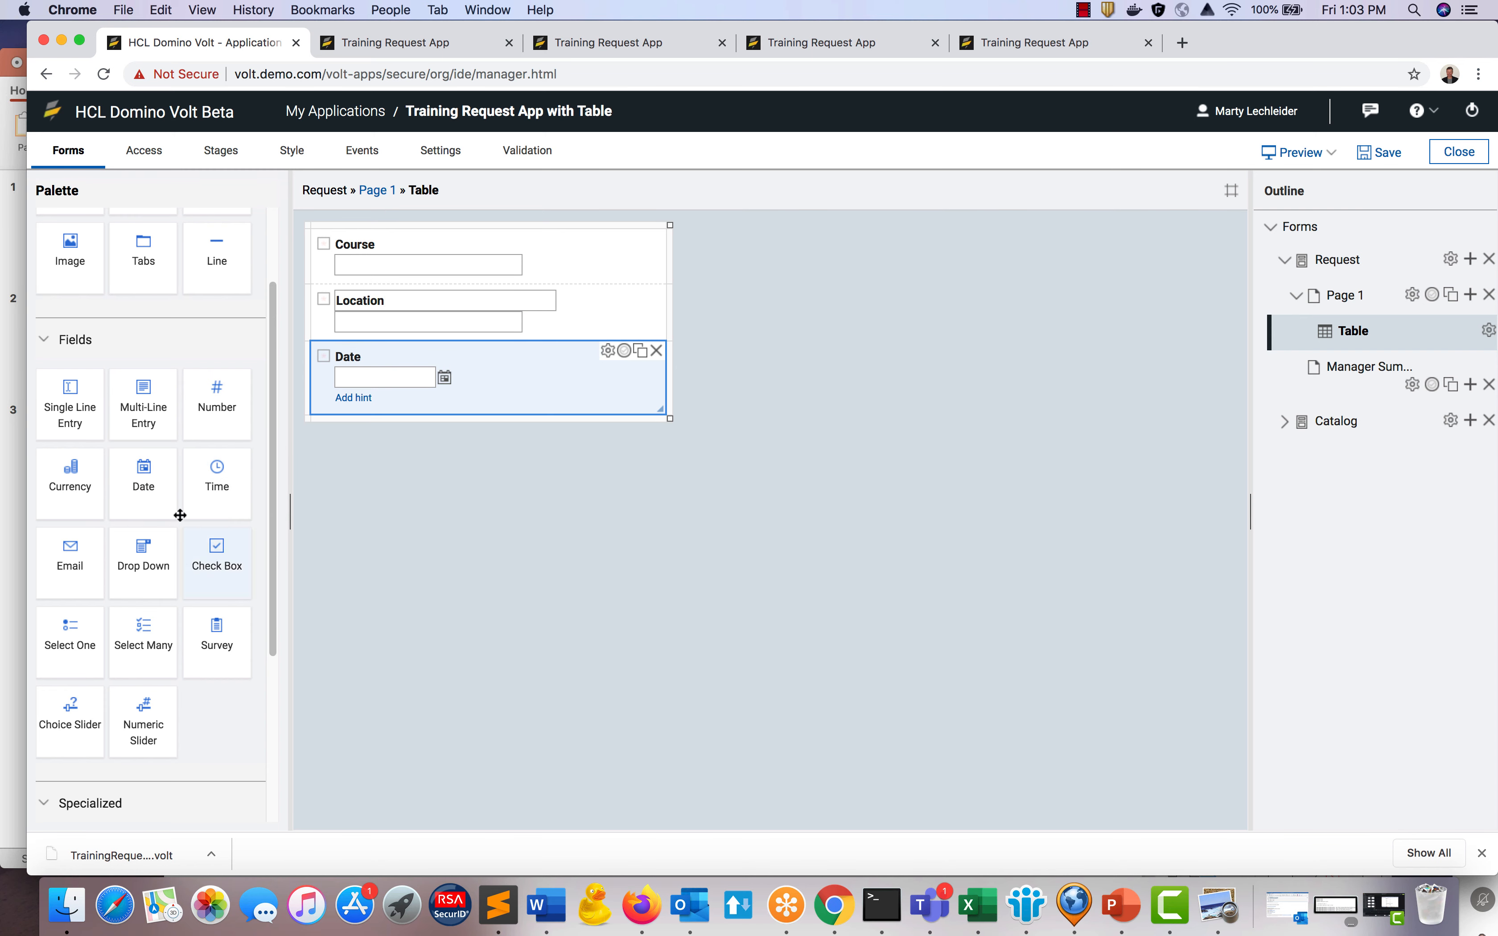
left_click(70, 405)
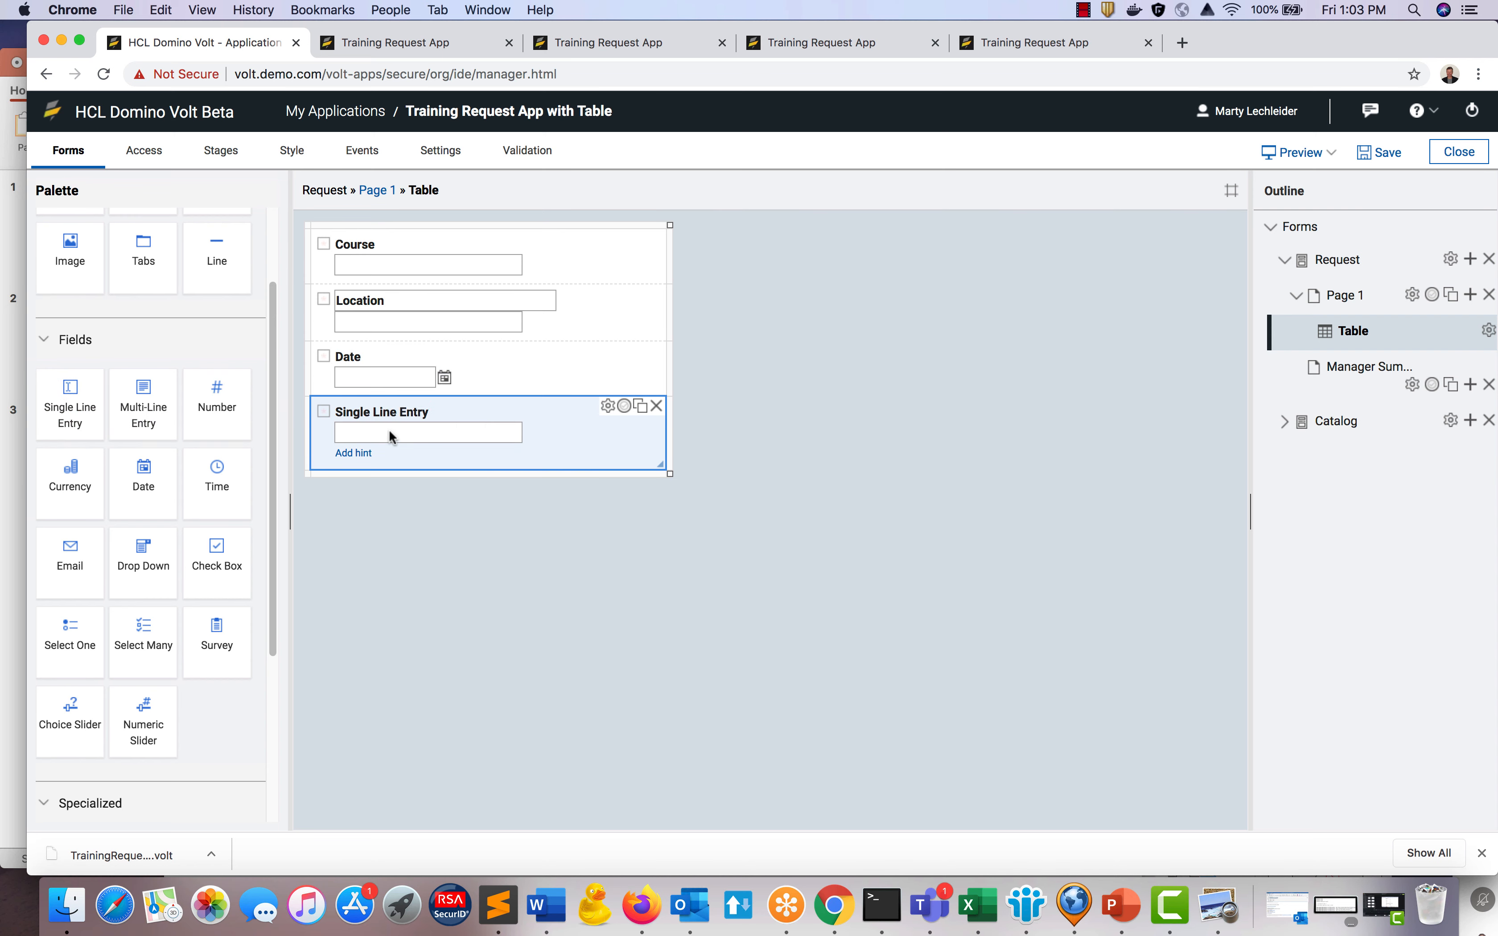
left_click(385, 409)
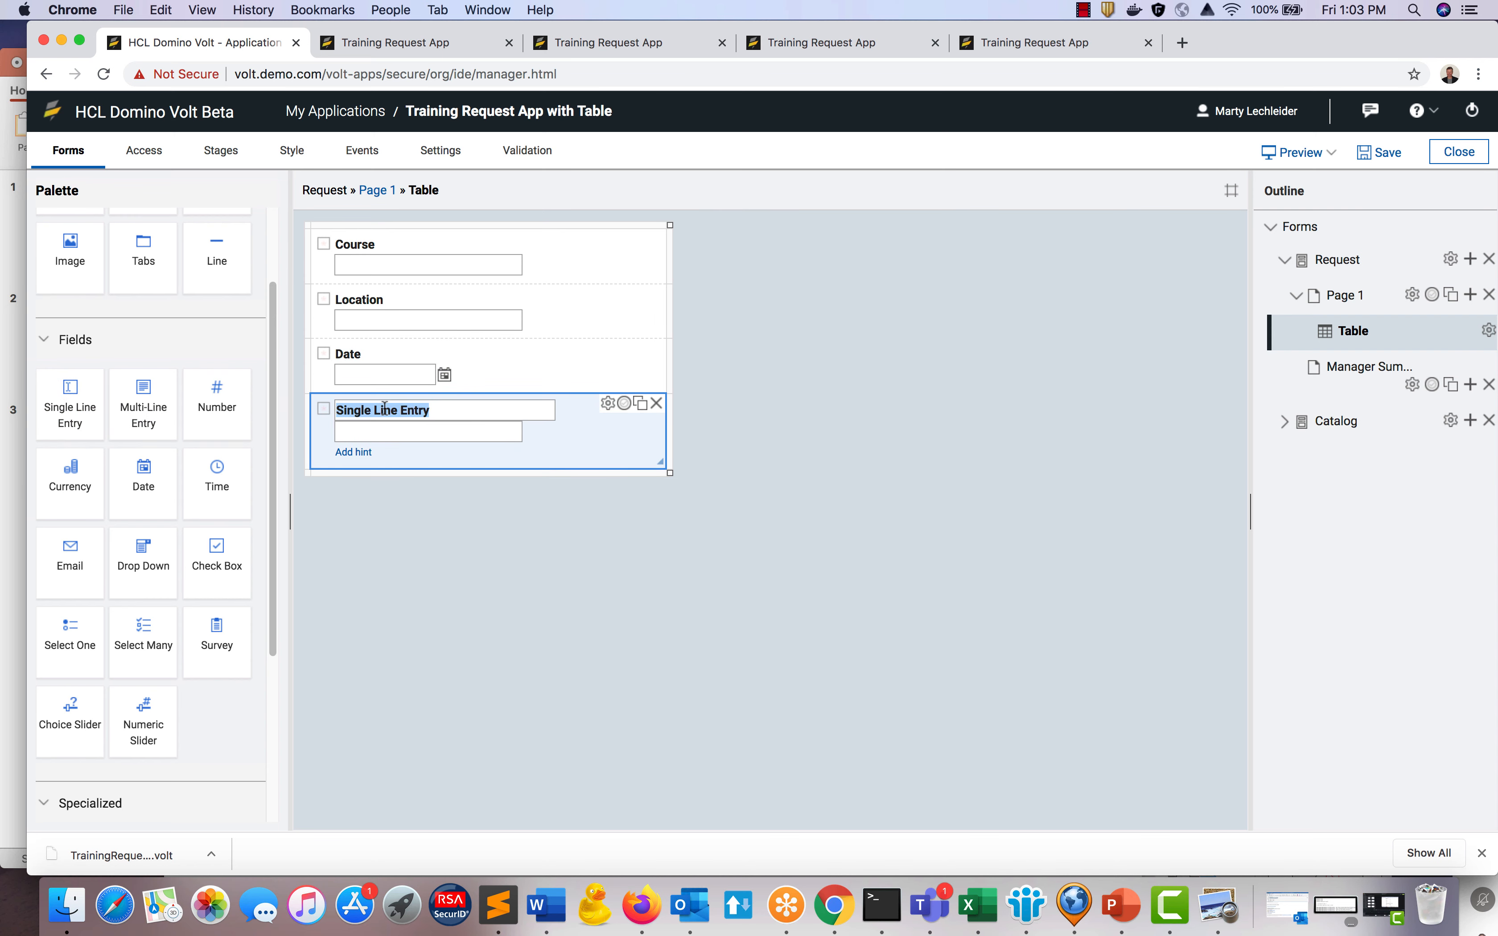
type("UID")
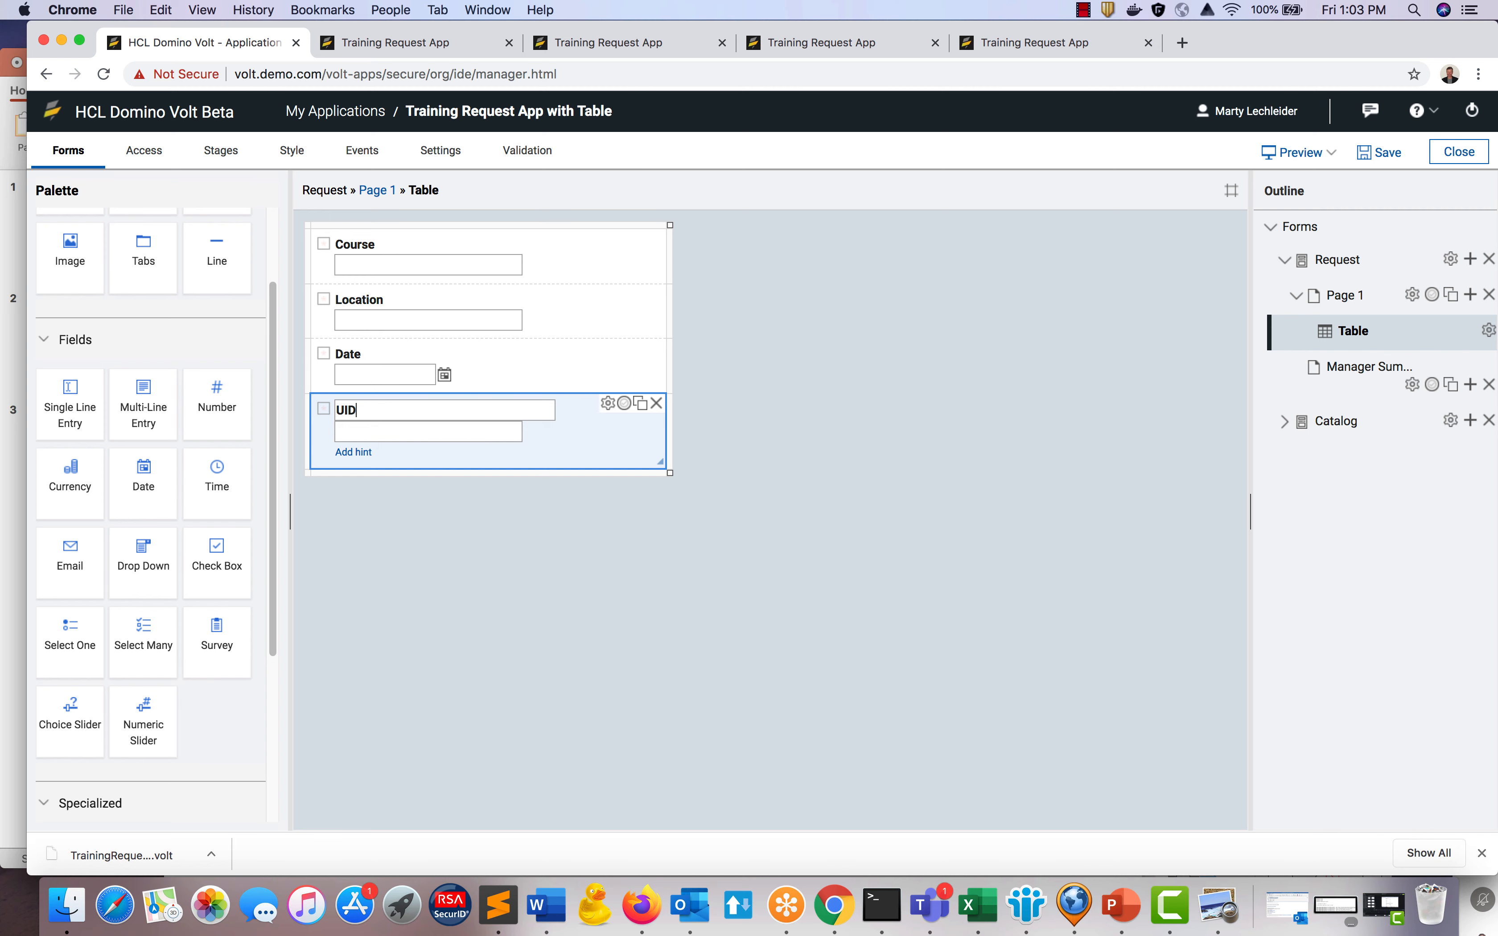
double_click(1331, 302)
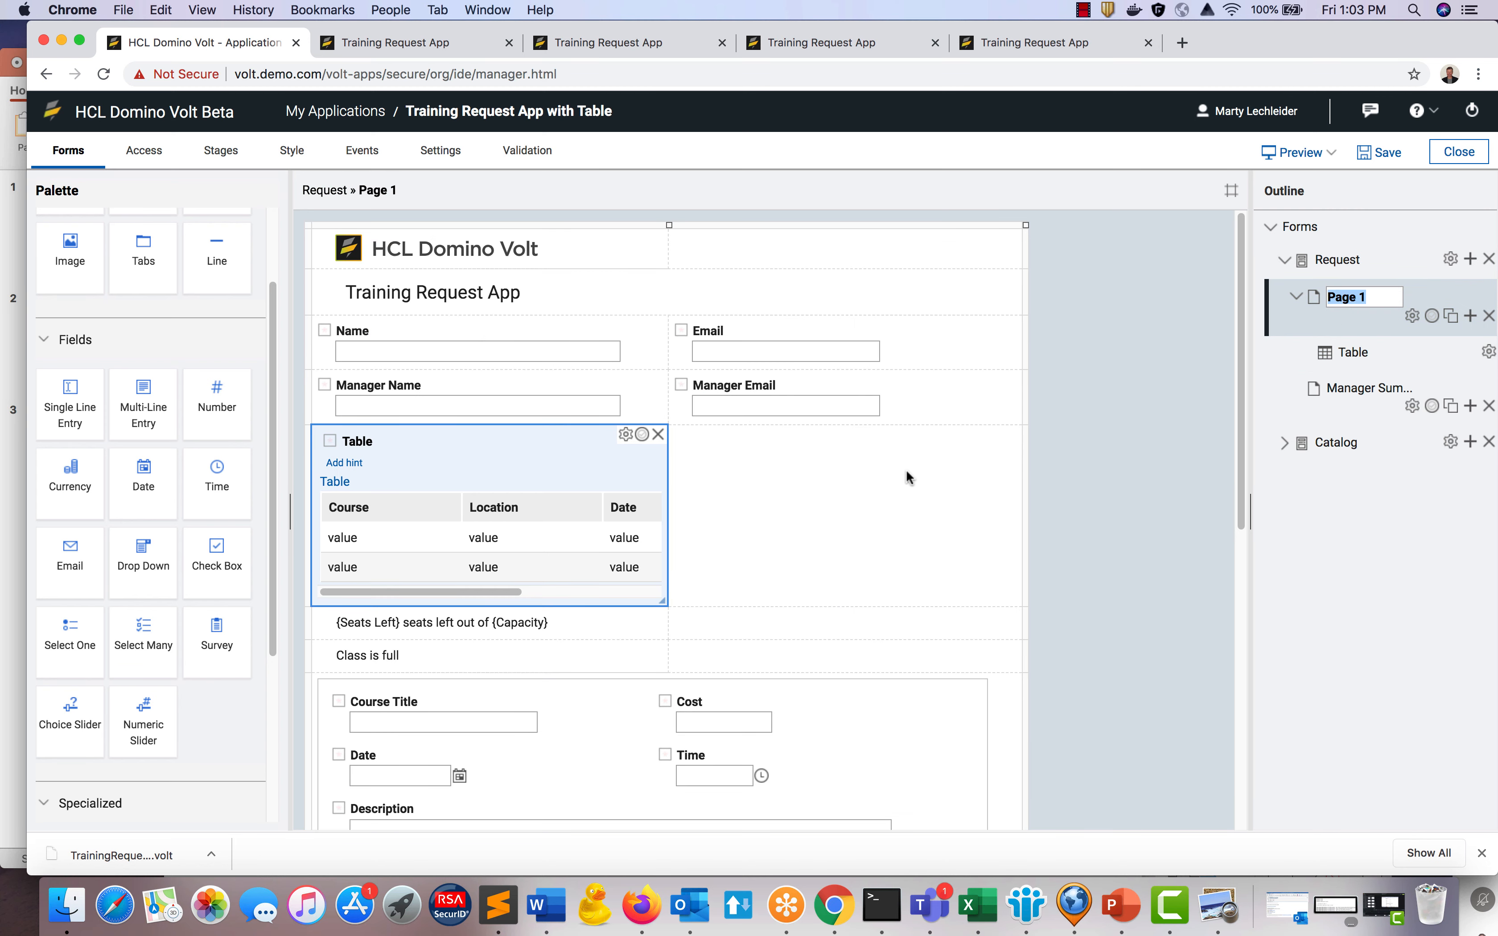
Widen the table and remove the UID column from its displayed columns in Advanced properties.
left_click_drag(663, 599, 741, 585)
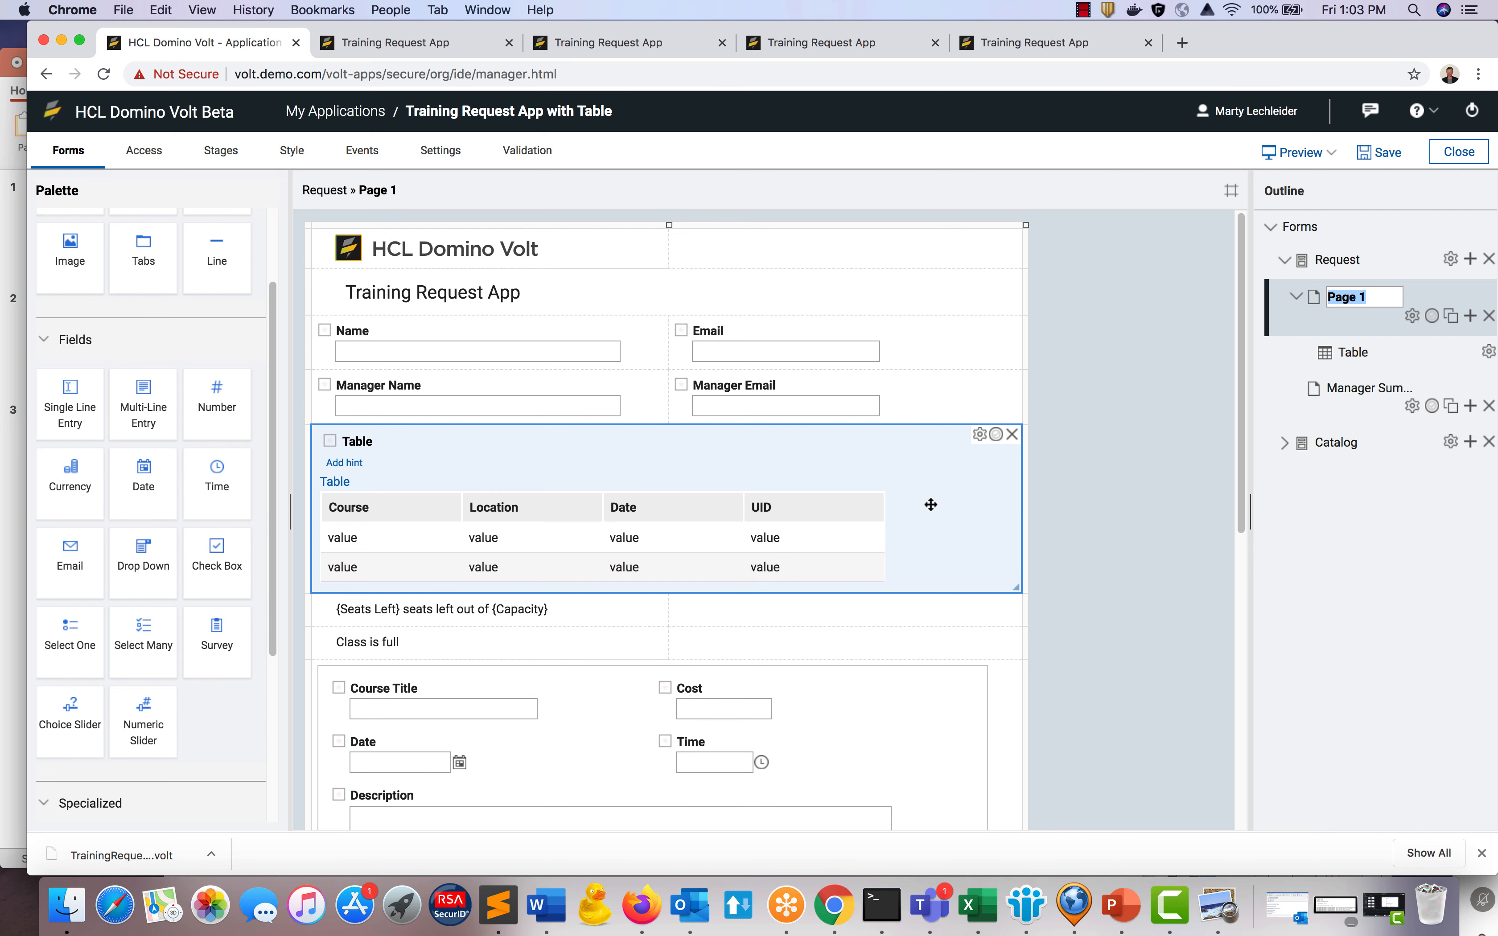
left_click(980, 434)
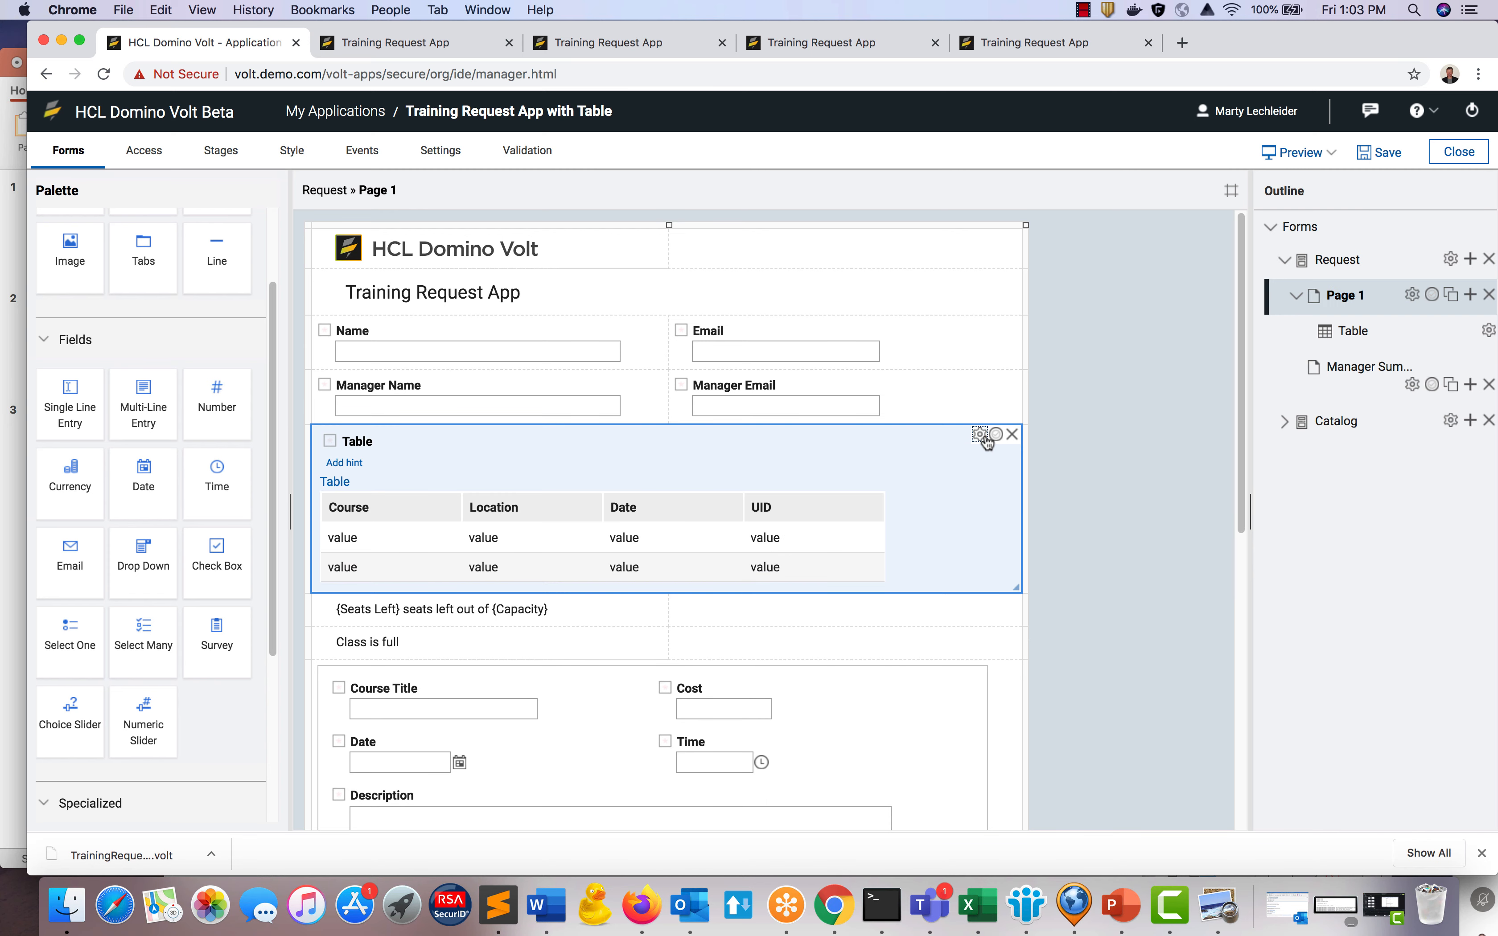
left_click(530, 256)
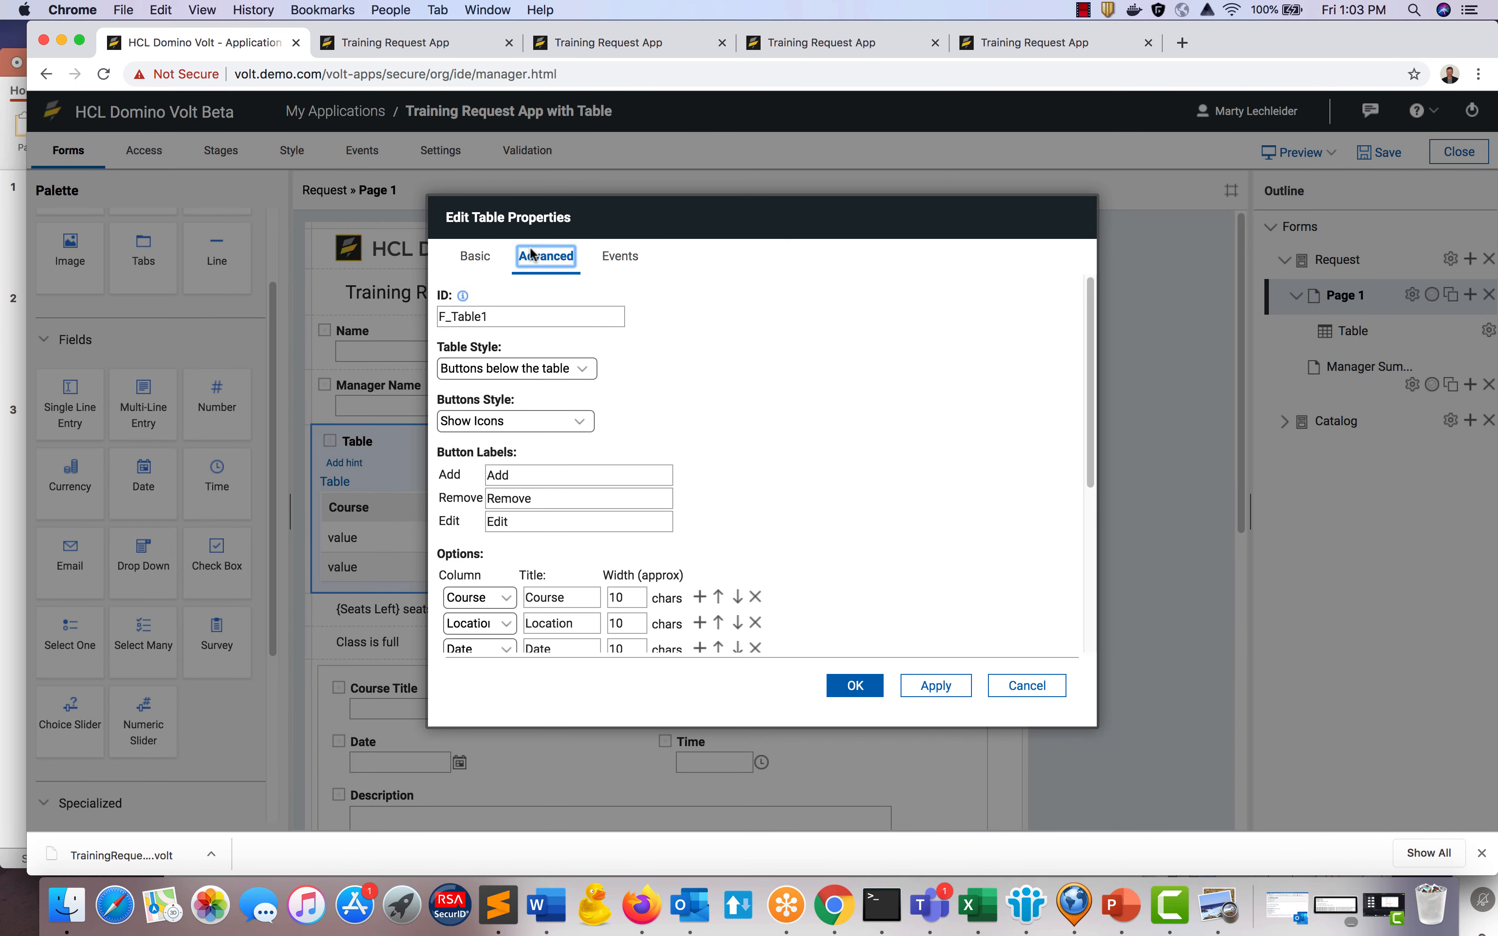
scroll(765, 492, "down", 3)
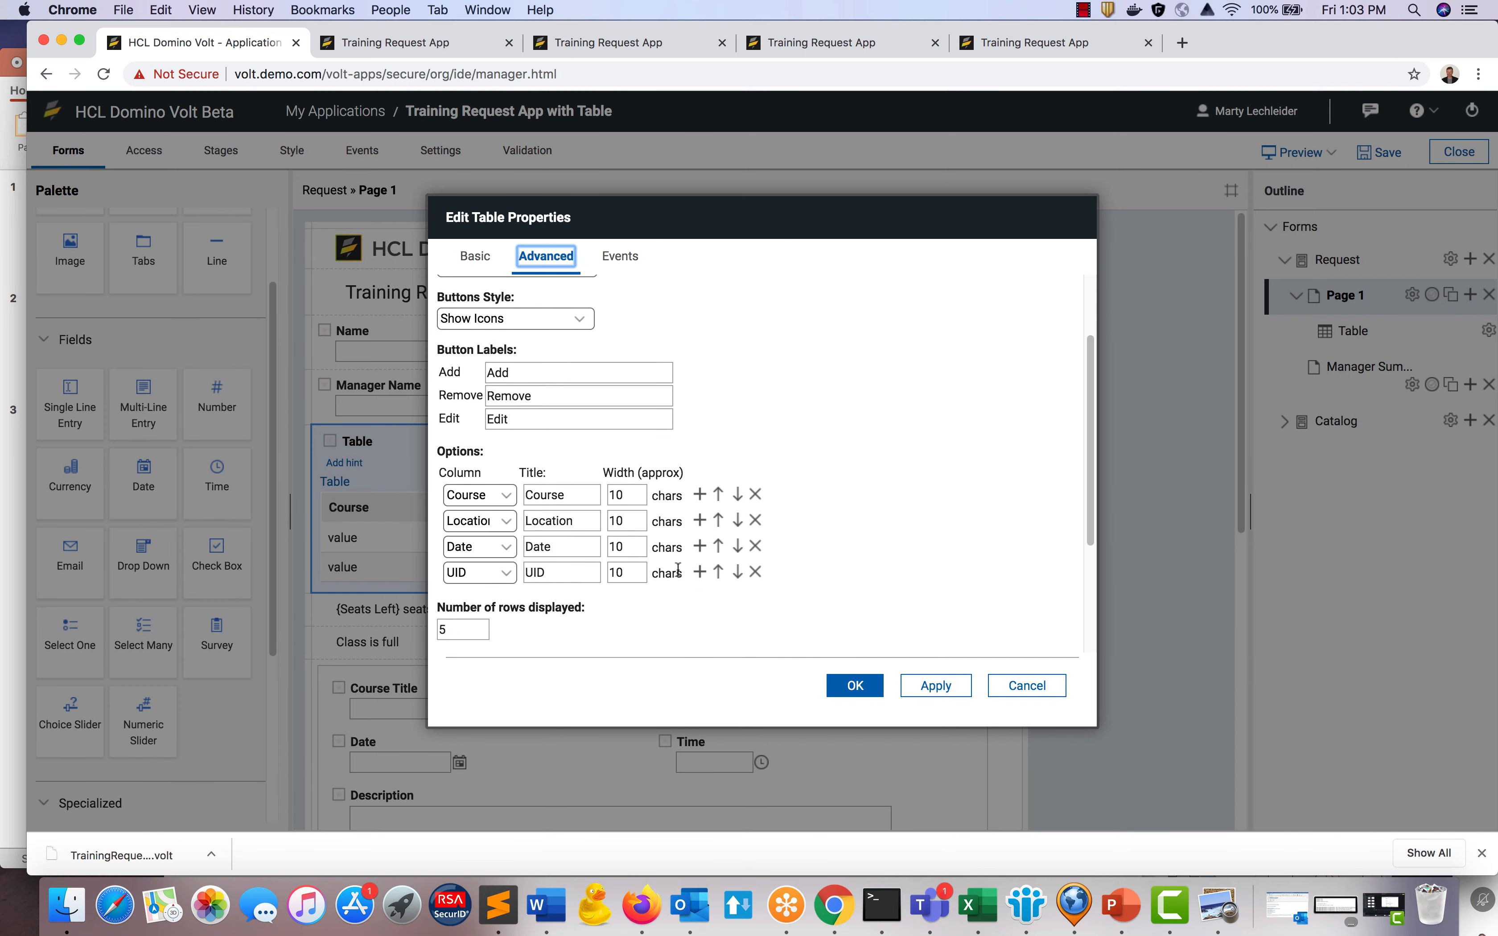
left_click(756, 573)
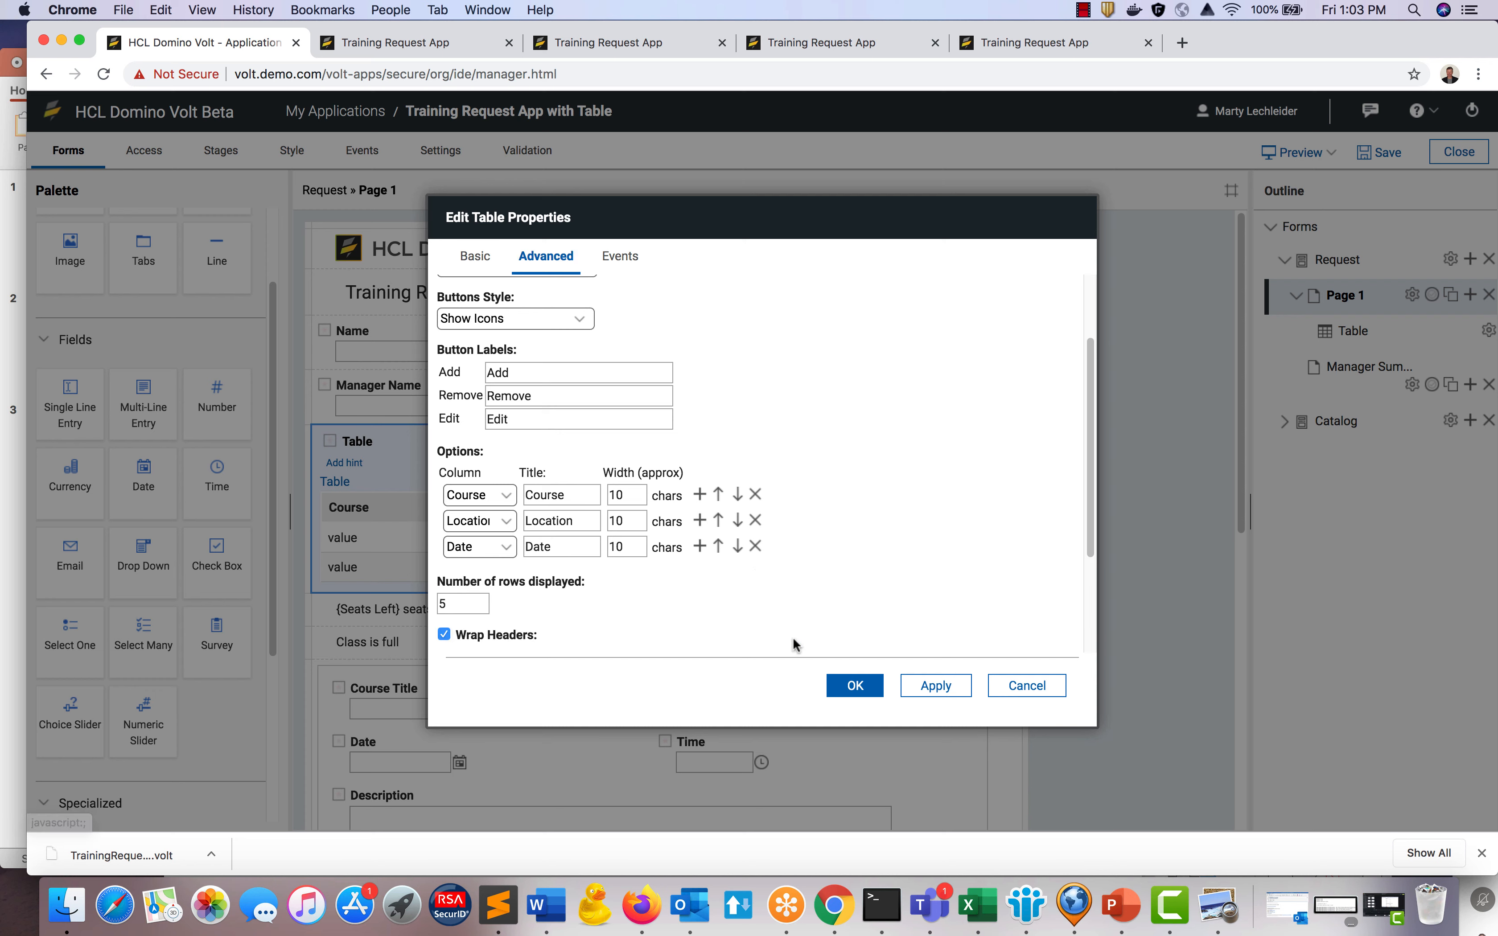
left_click(854, 686)
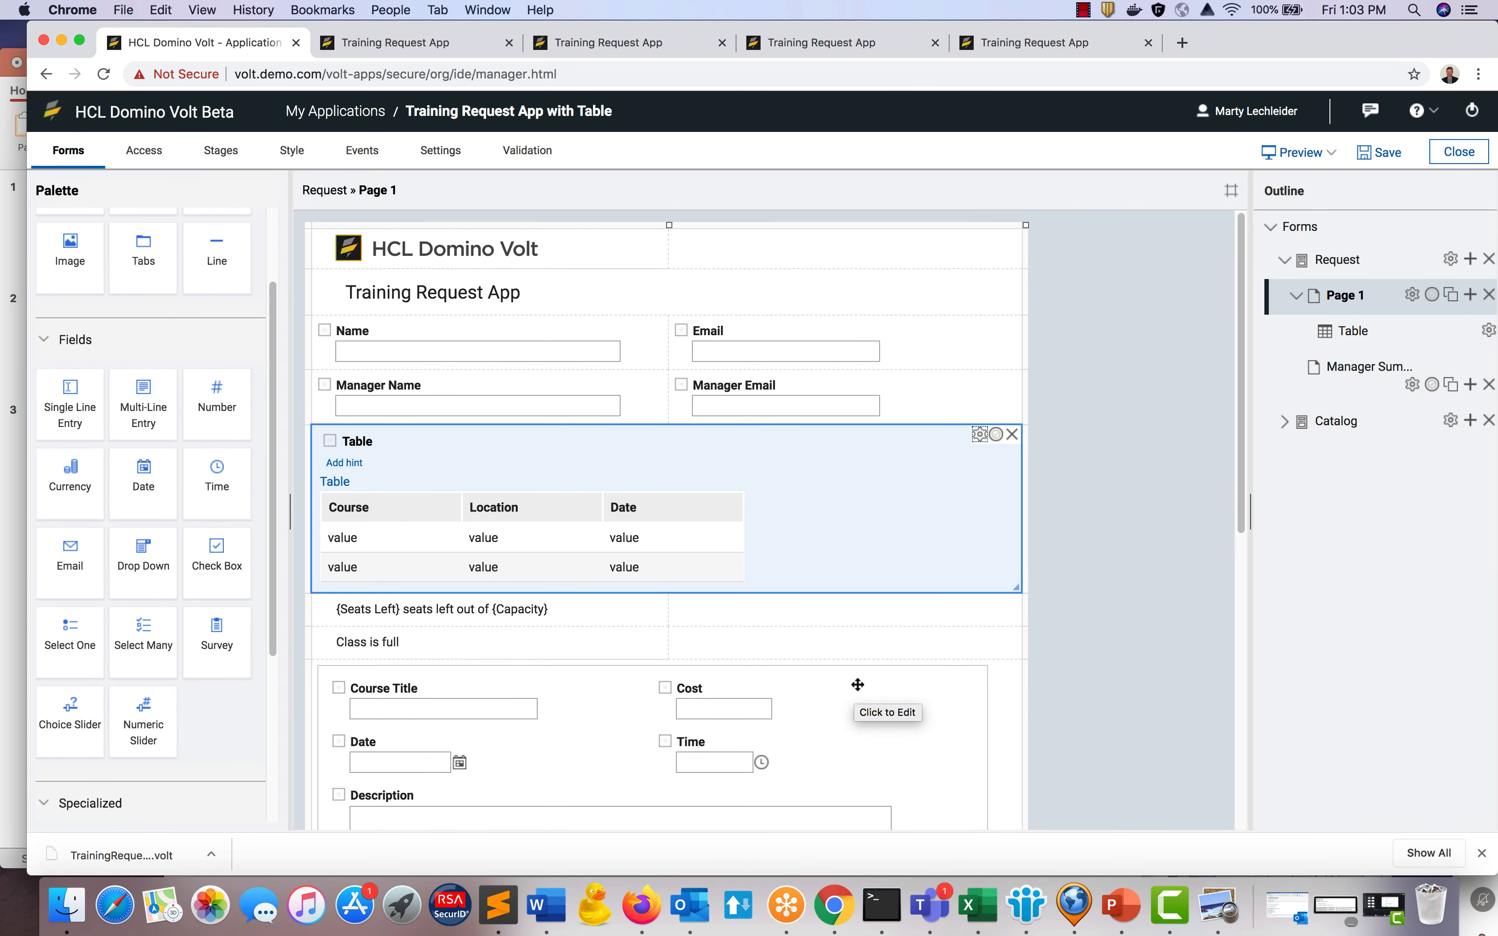
left_click(980, 436)
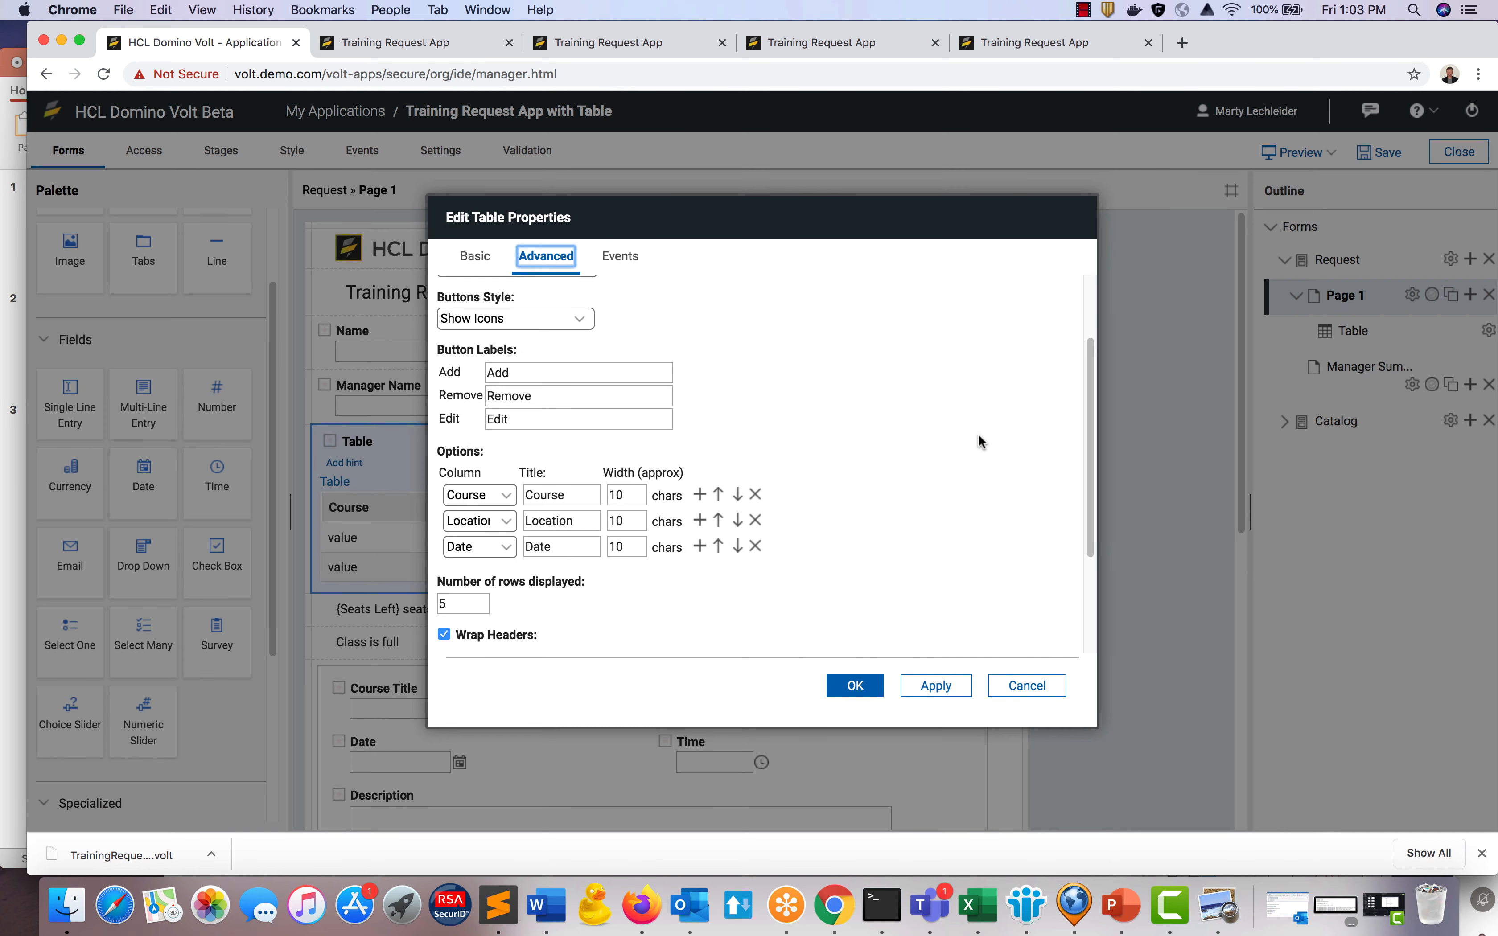
Make the table's onShow event call the Course Catalog / Sheet1 / Search service.
left_click(629, 262)
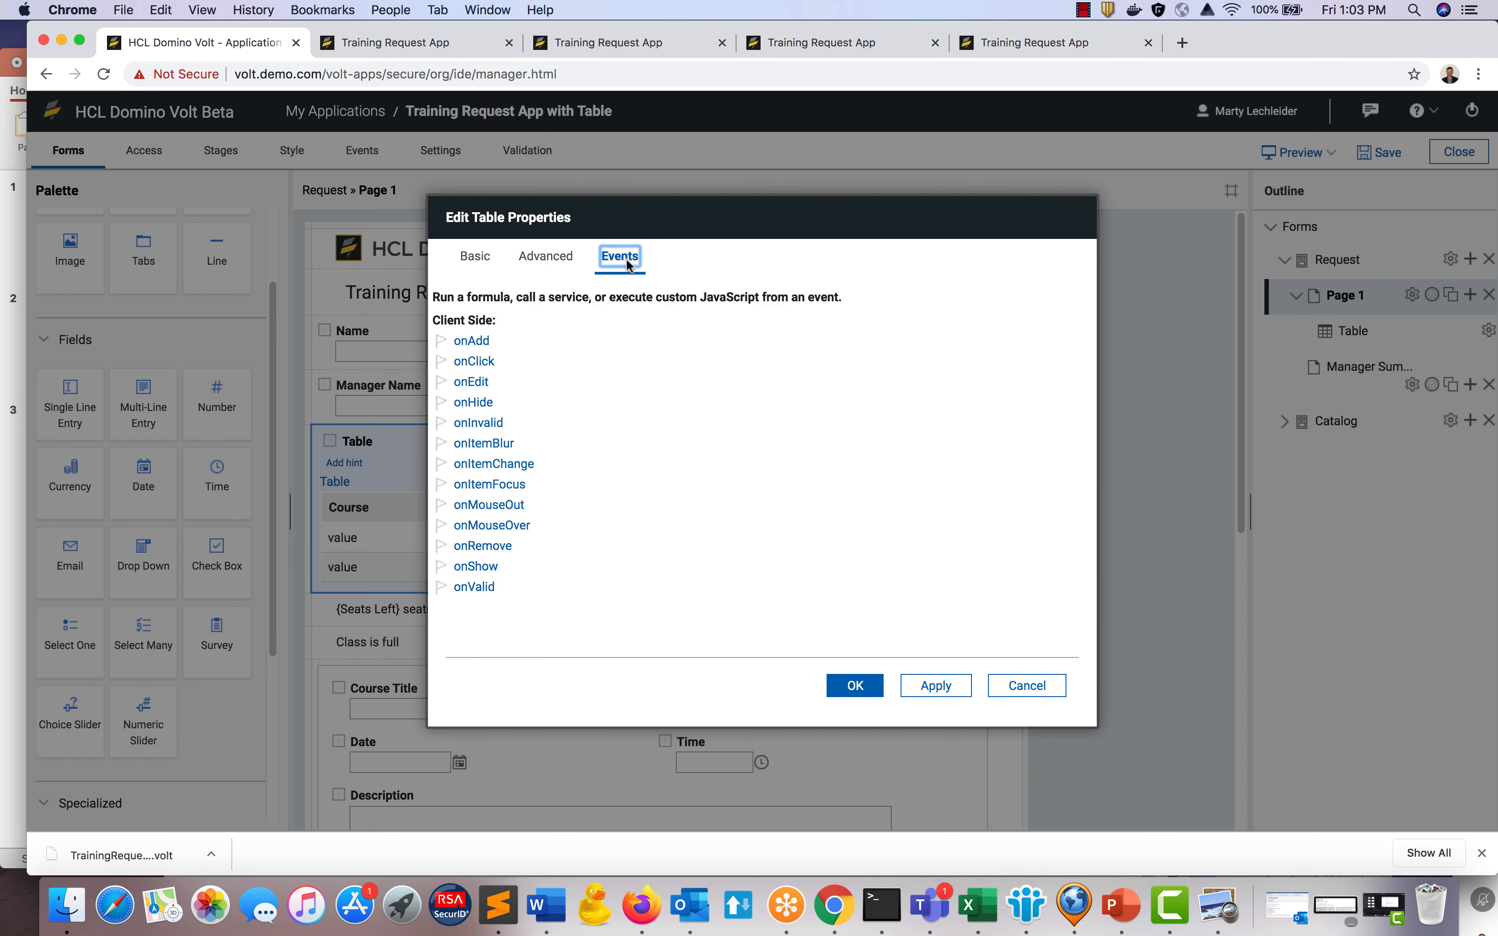
left_click(475, 566)
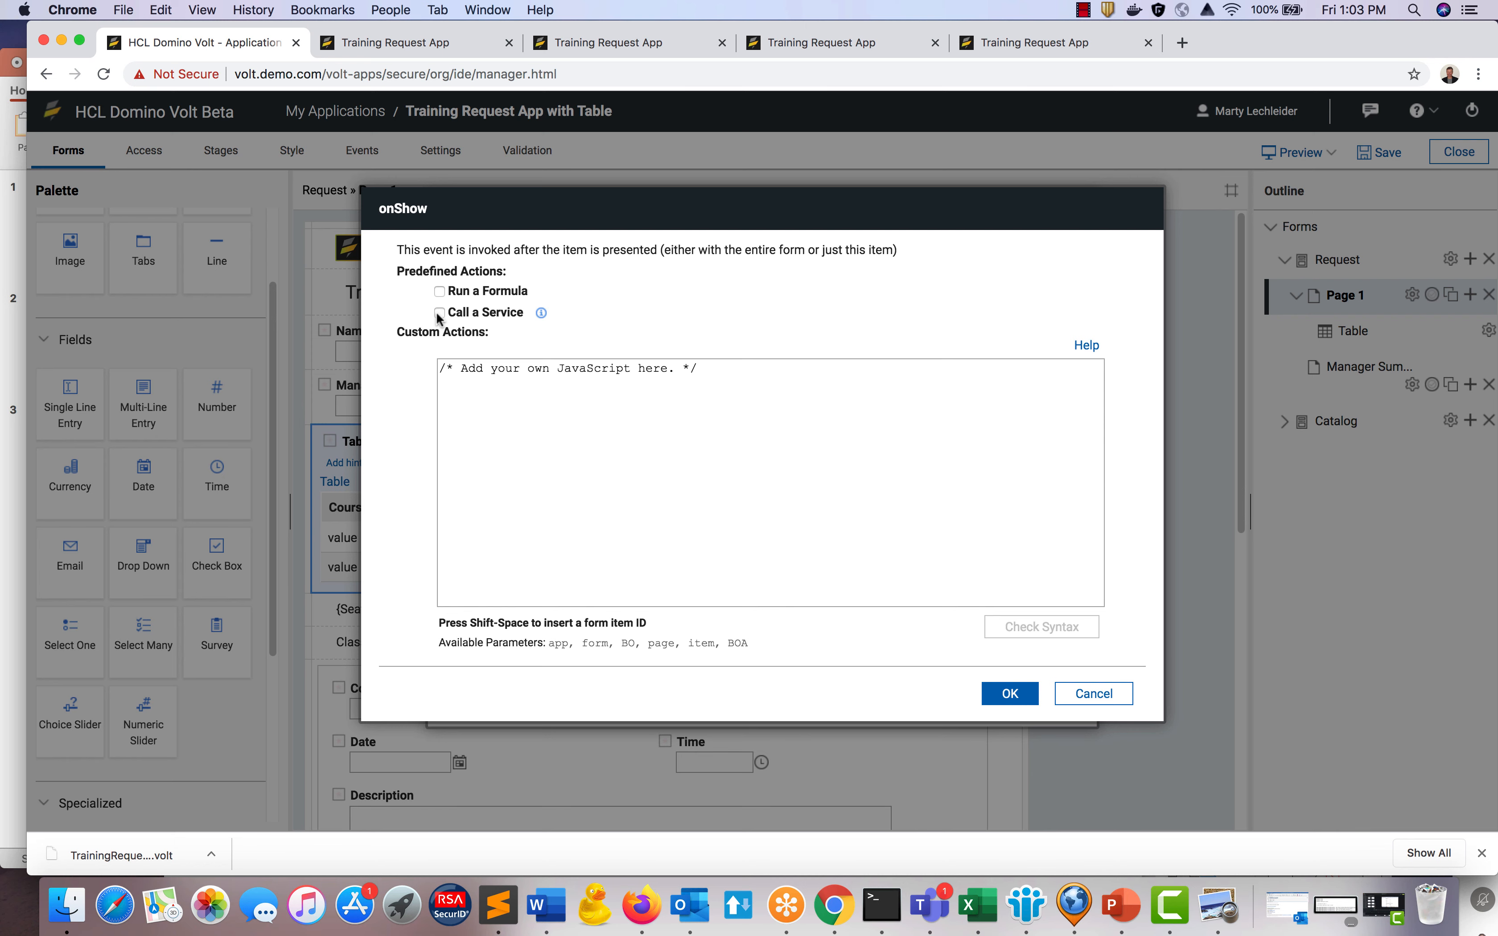
left_click(438, 314)
left_click(604, 315)
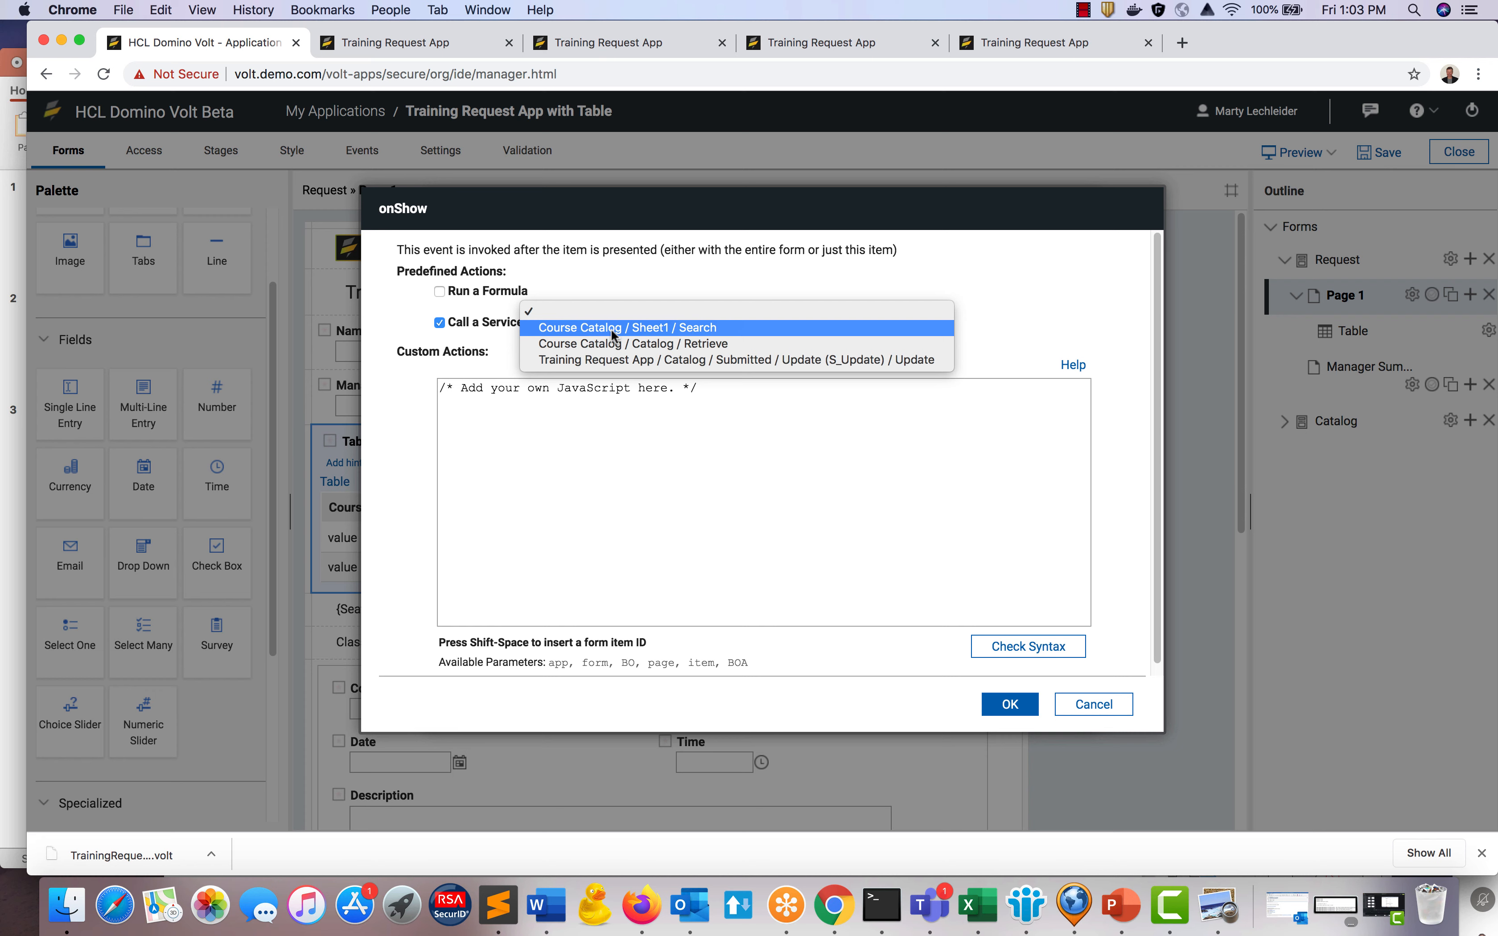
left_click(608, 329)
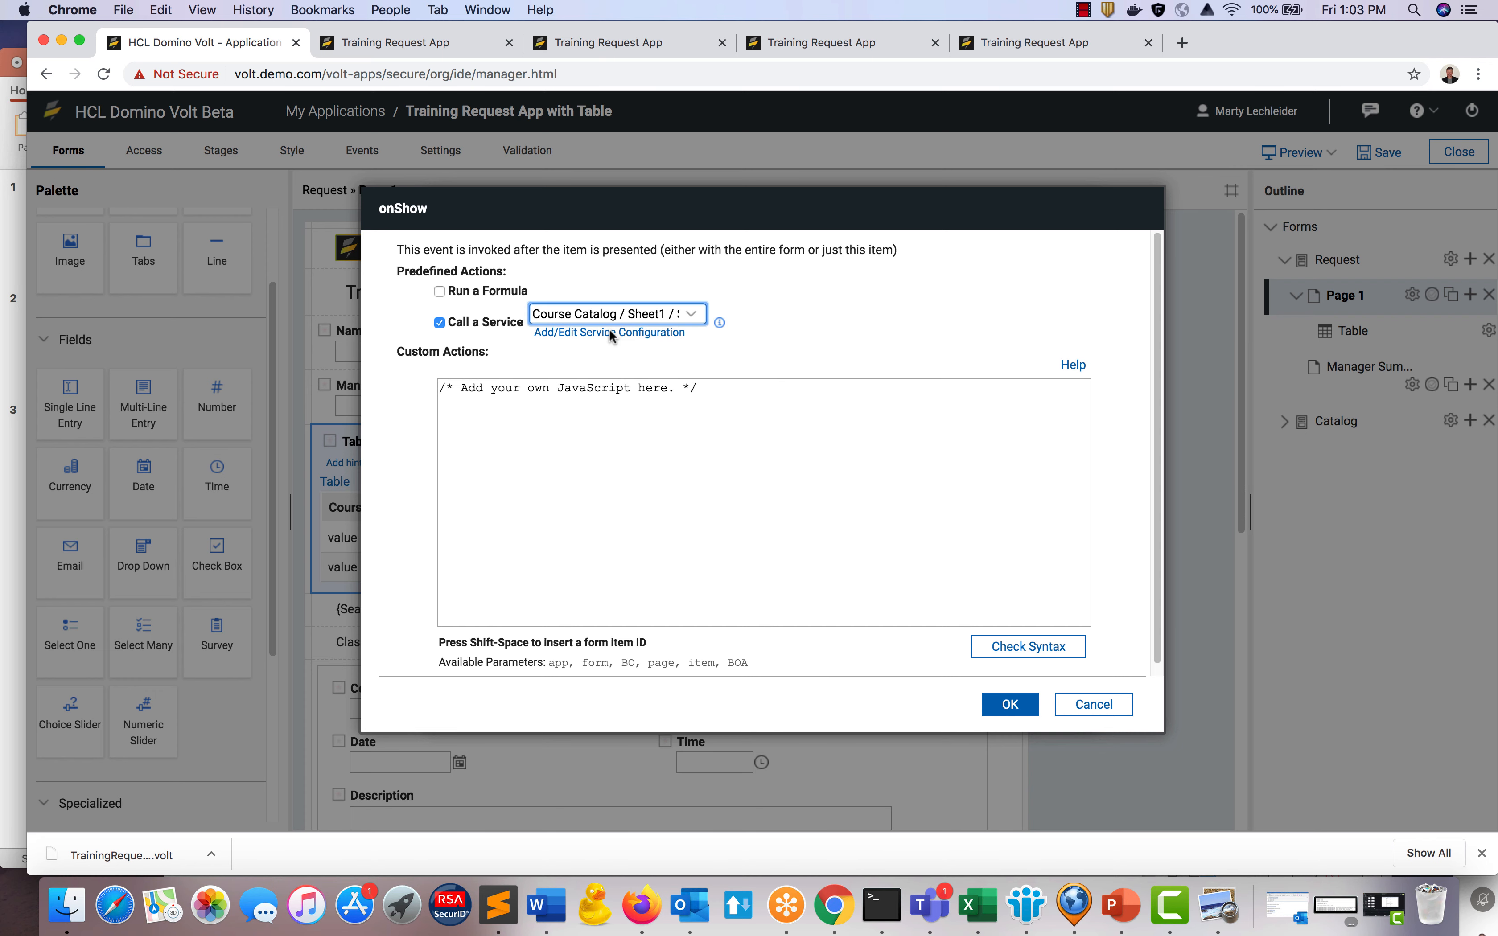
left_click(610, 331)
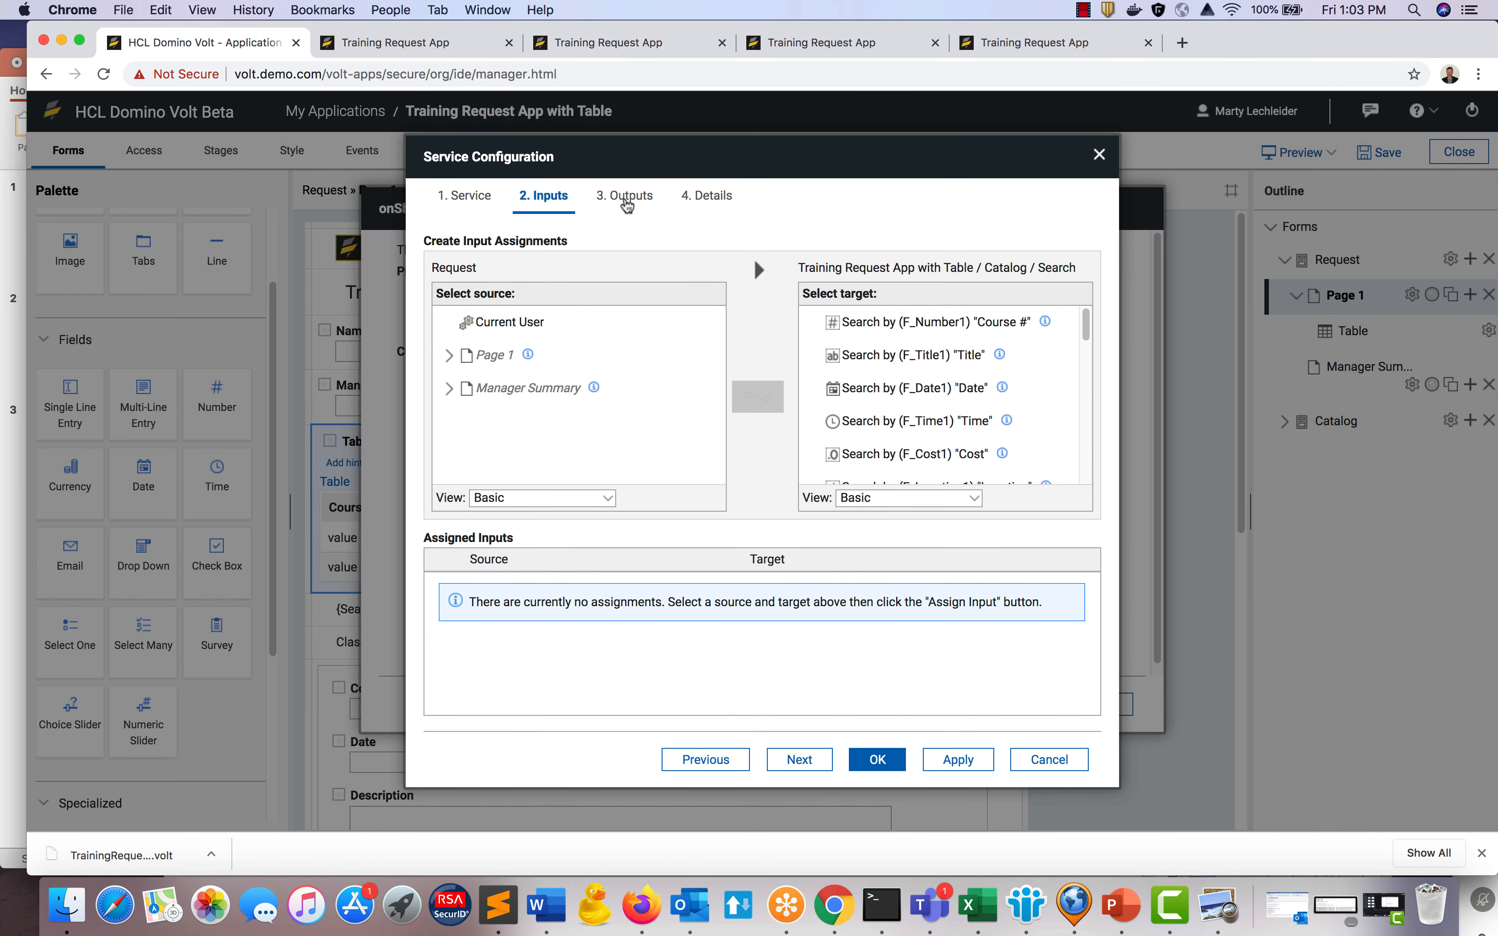
left_click(625, 198)
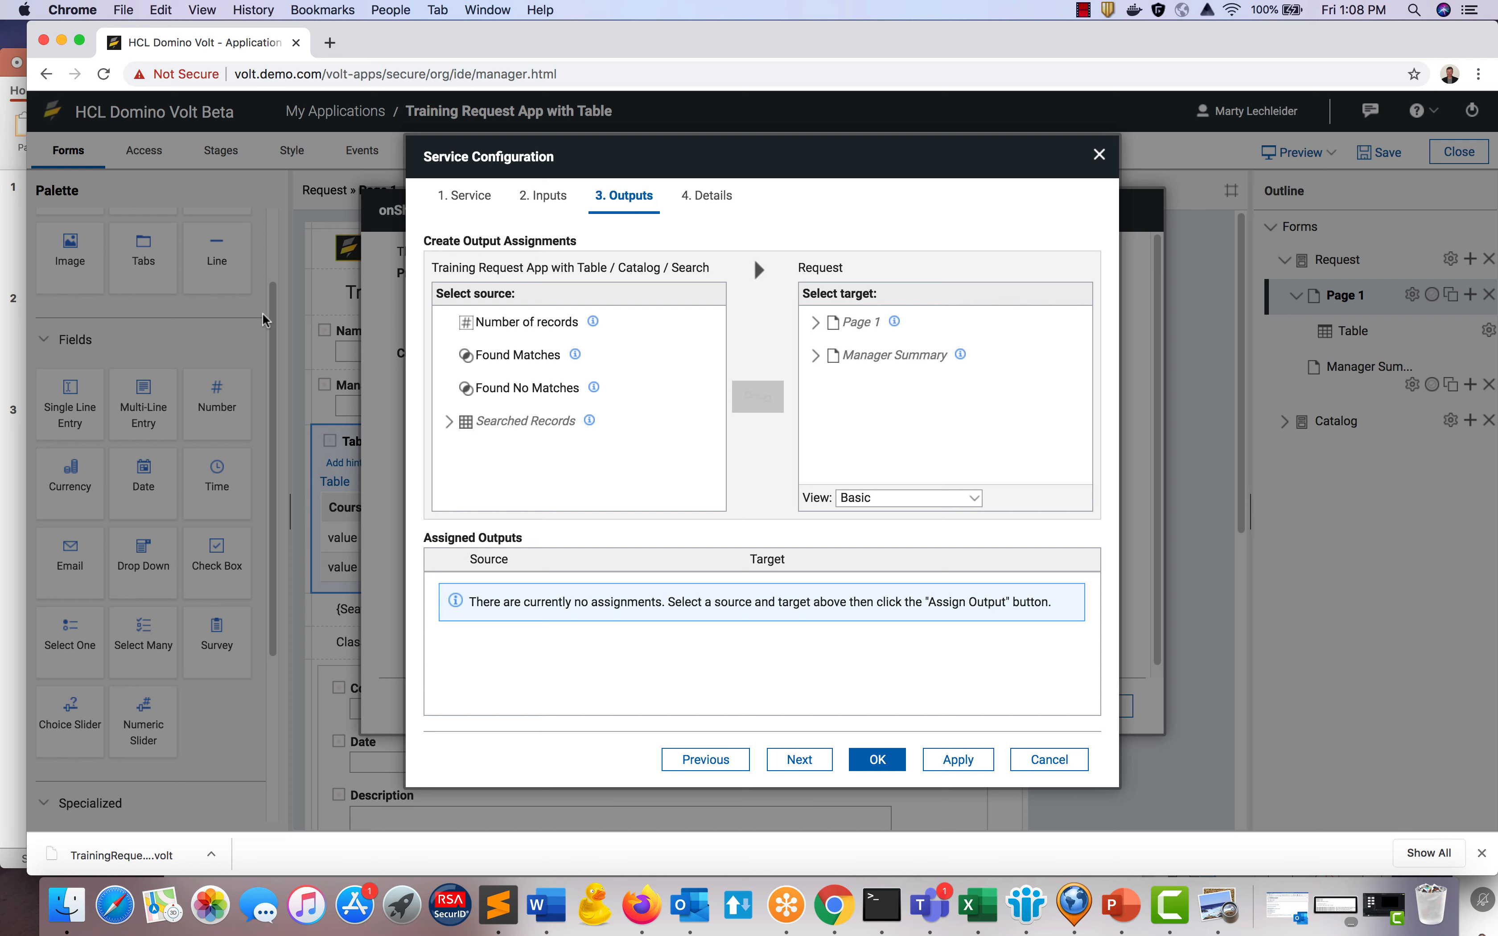
Map the search's Record Unique Identifier output into the table's UID field.
left_click(458, 421)
left_click(451, 423)
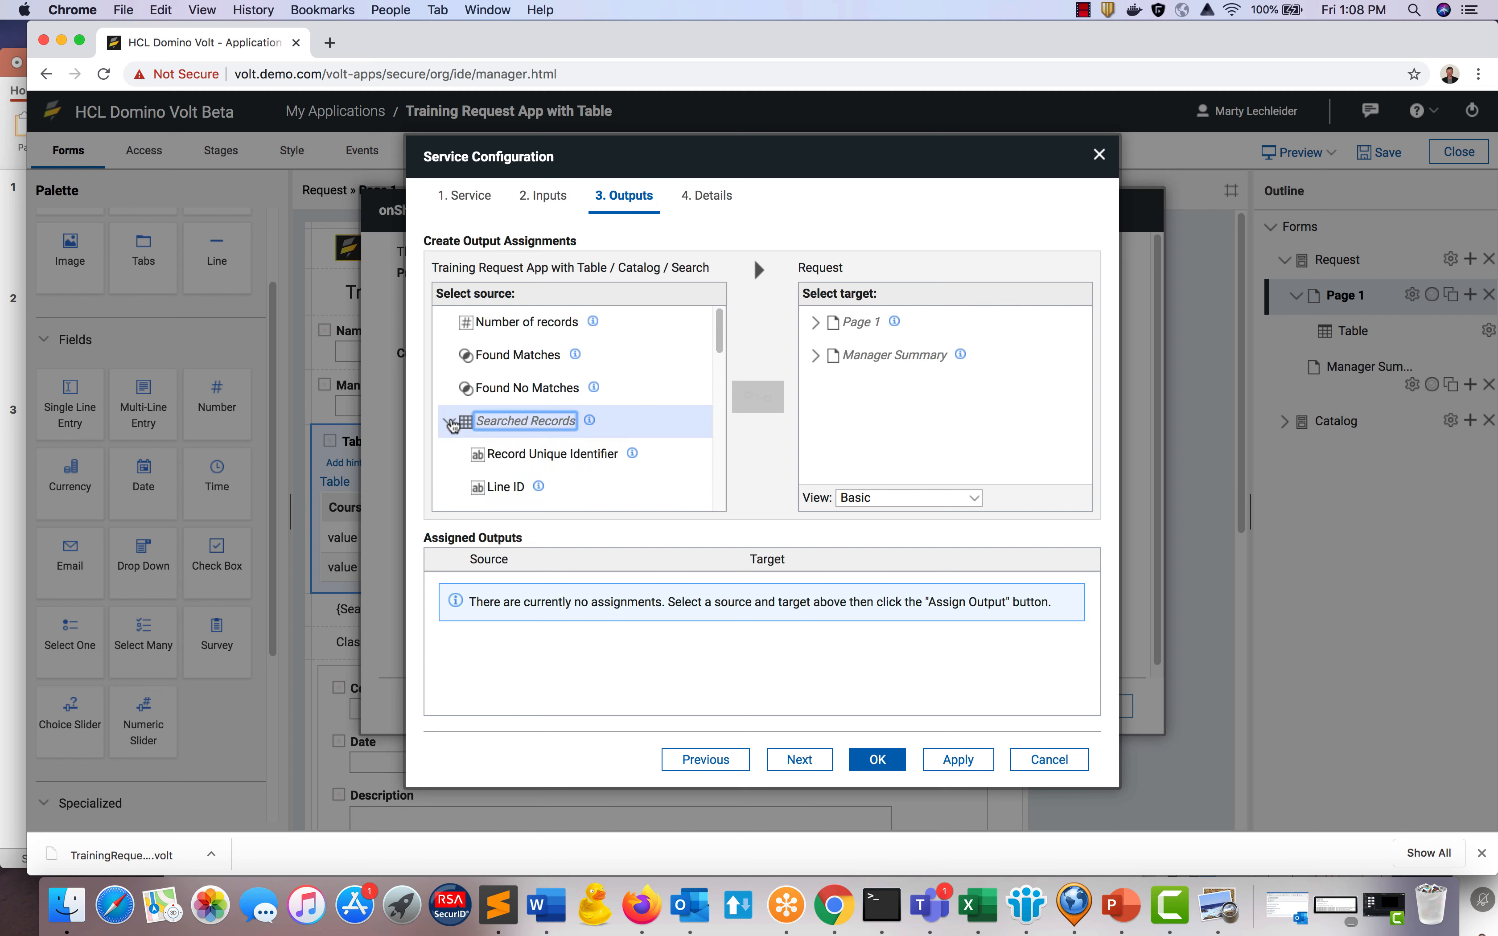
left_click(523, 456)
left_click(814, 323)
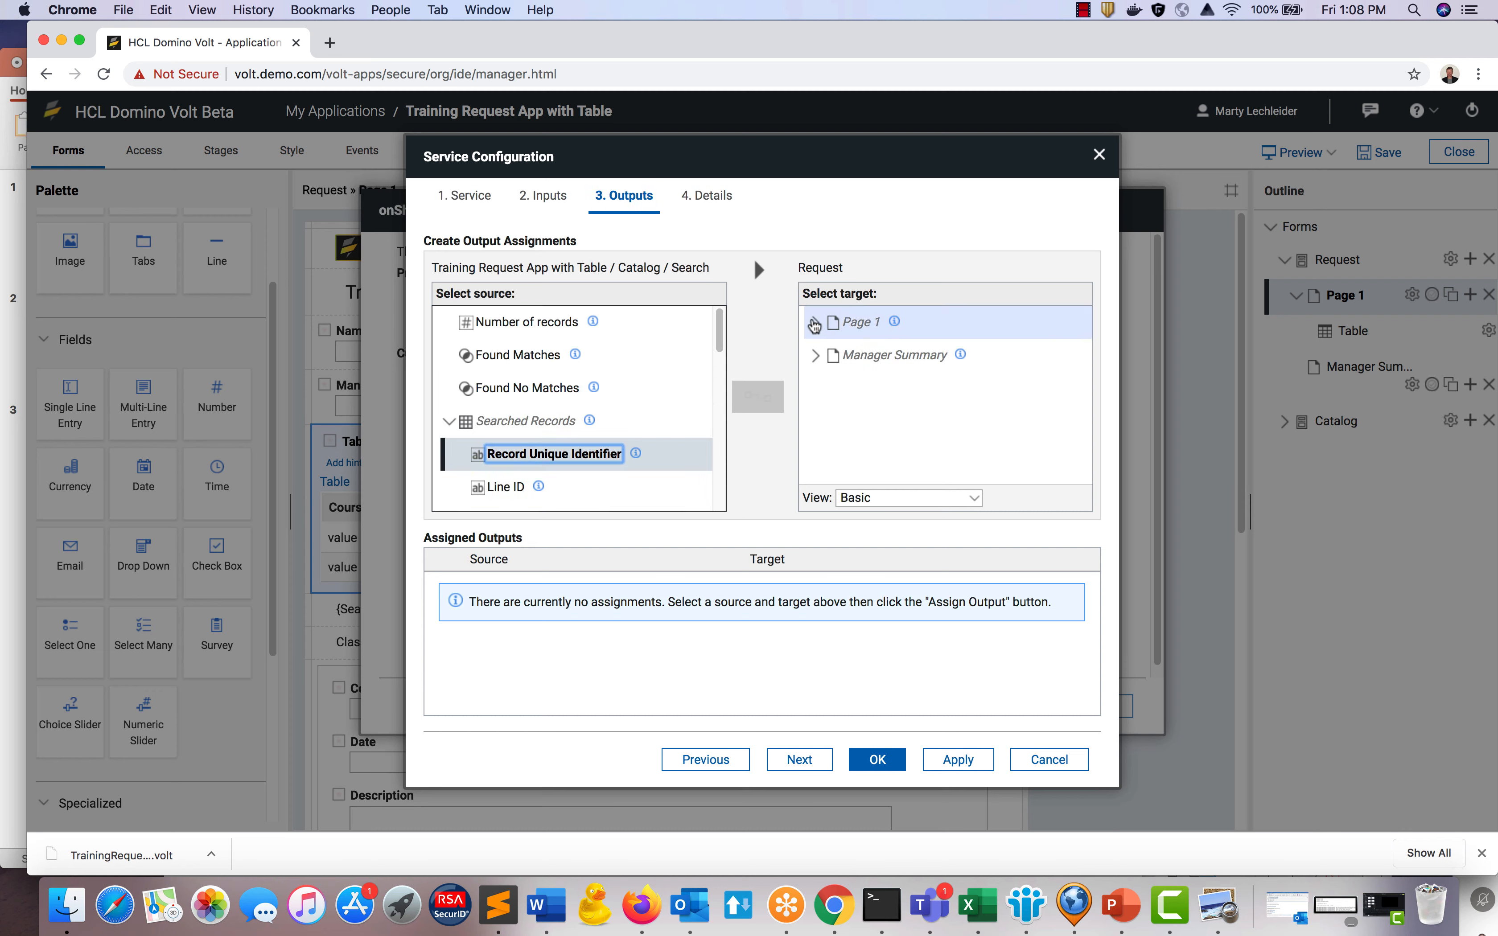
left_click(815, 324)
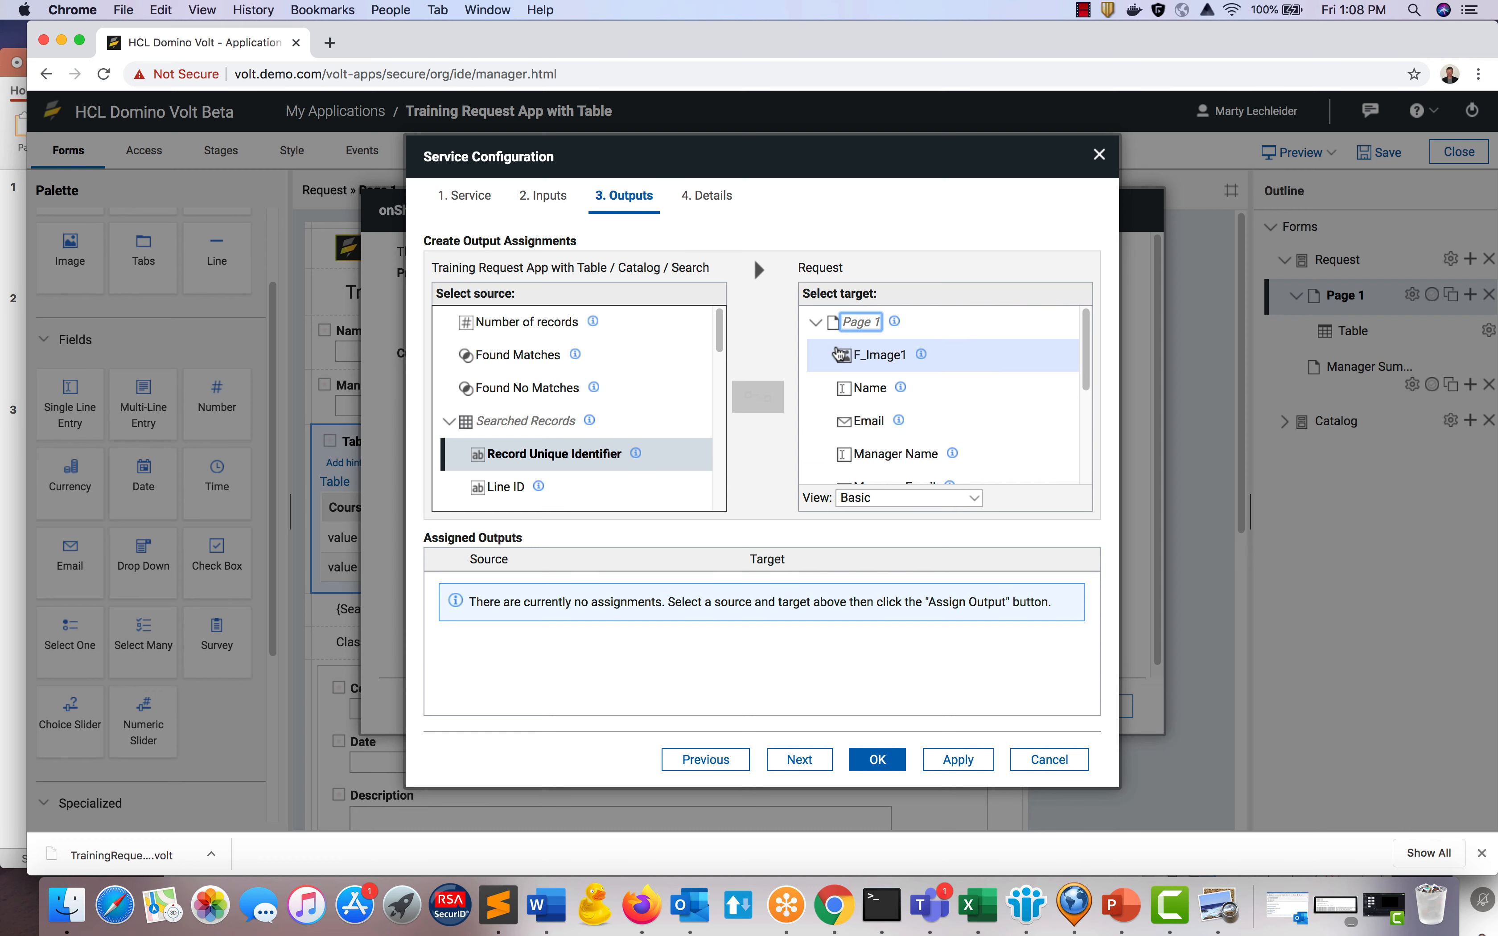
scroll(923, 365, "down", 4)
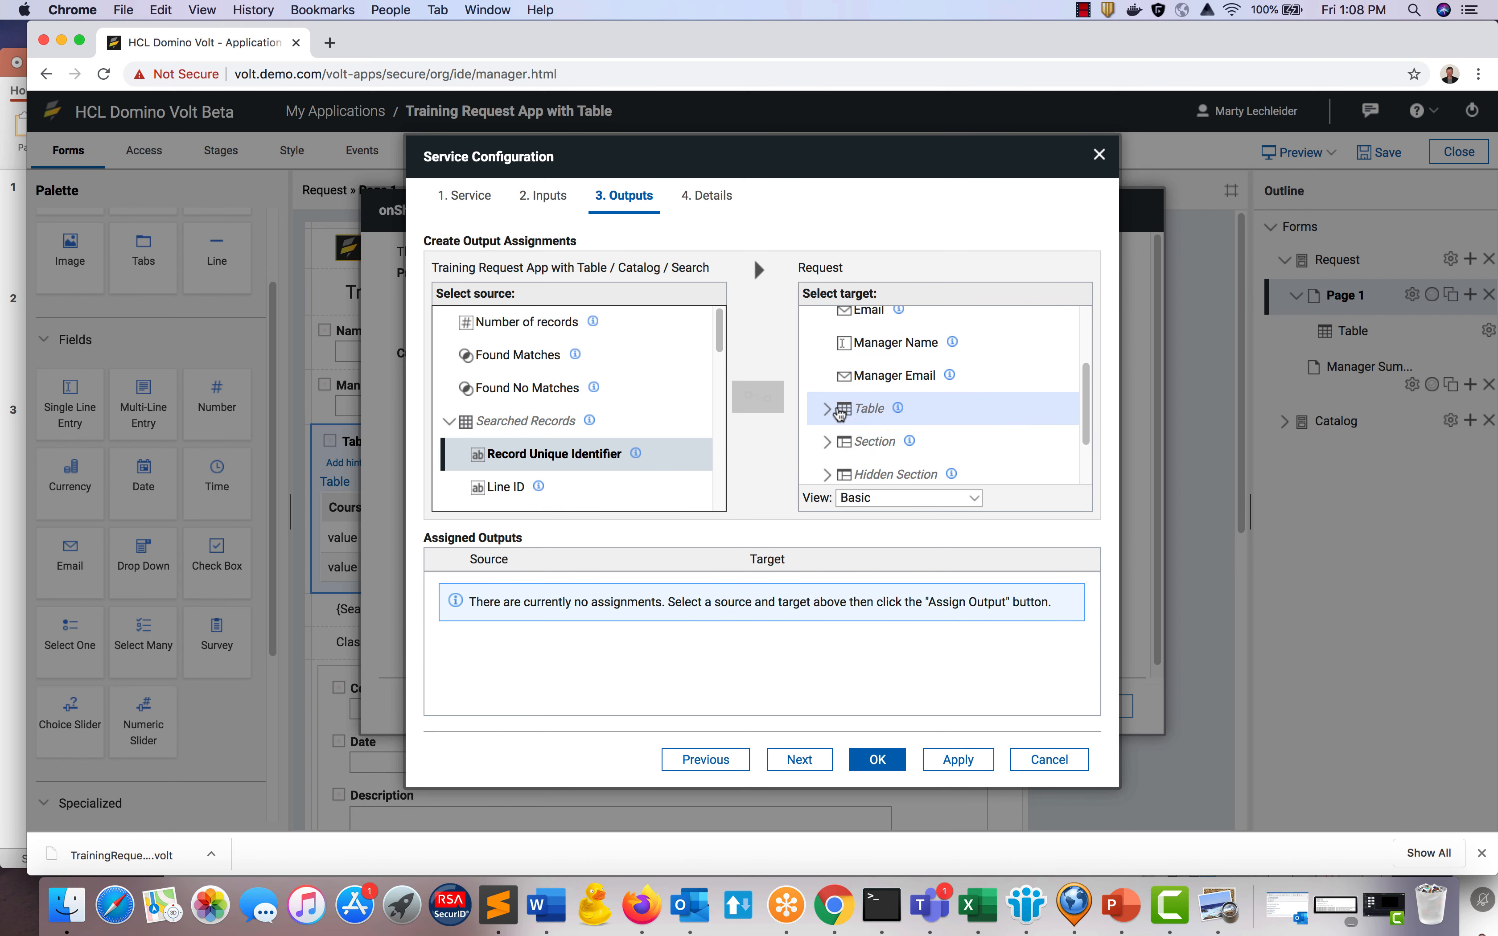
left_click(828, 409)
scroll(879, 409, "down", 2)
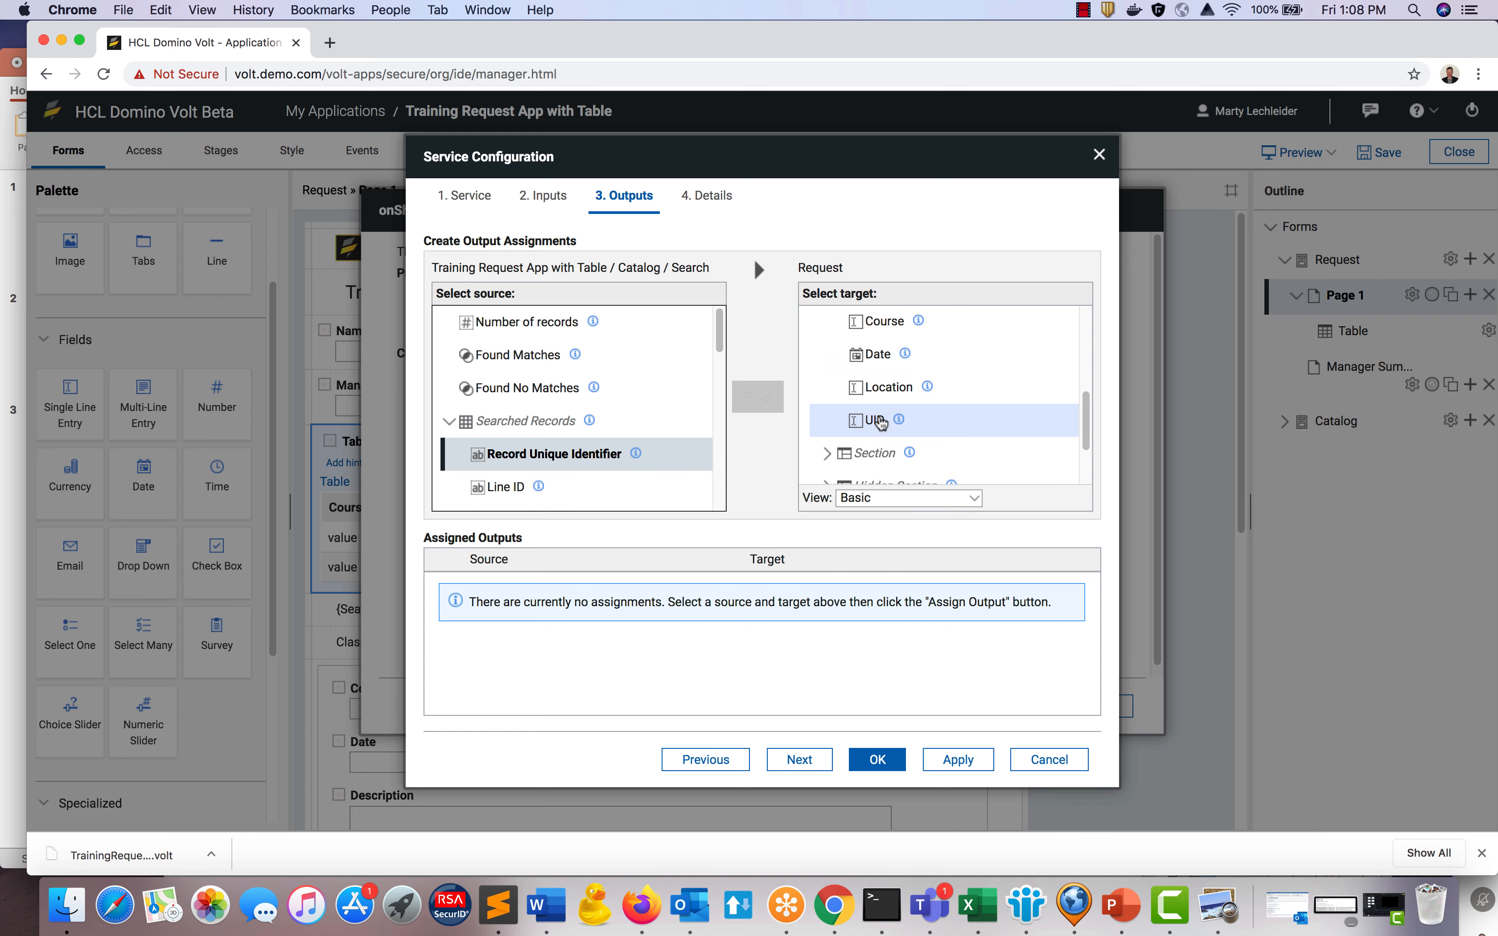
left_click(879, 420)
left_click(757, 396)
Map the Title output to the Course column and Date output to the Date column.
scroll(618, 465, "down", 2)
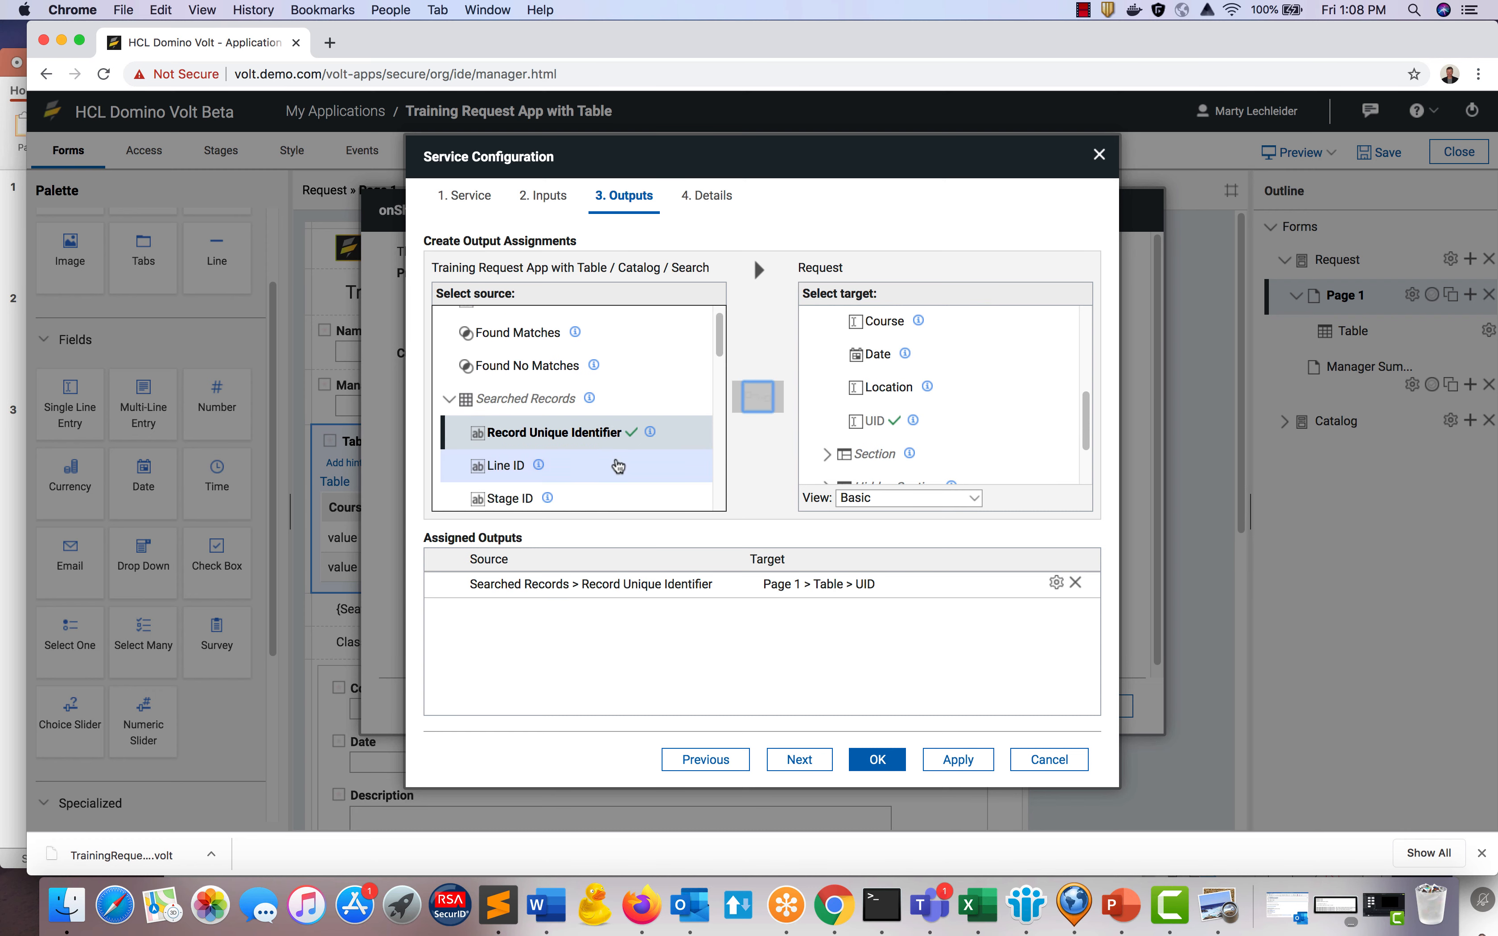
scroll(618, 465, "down", 6)
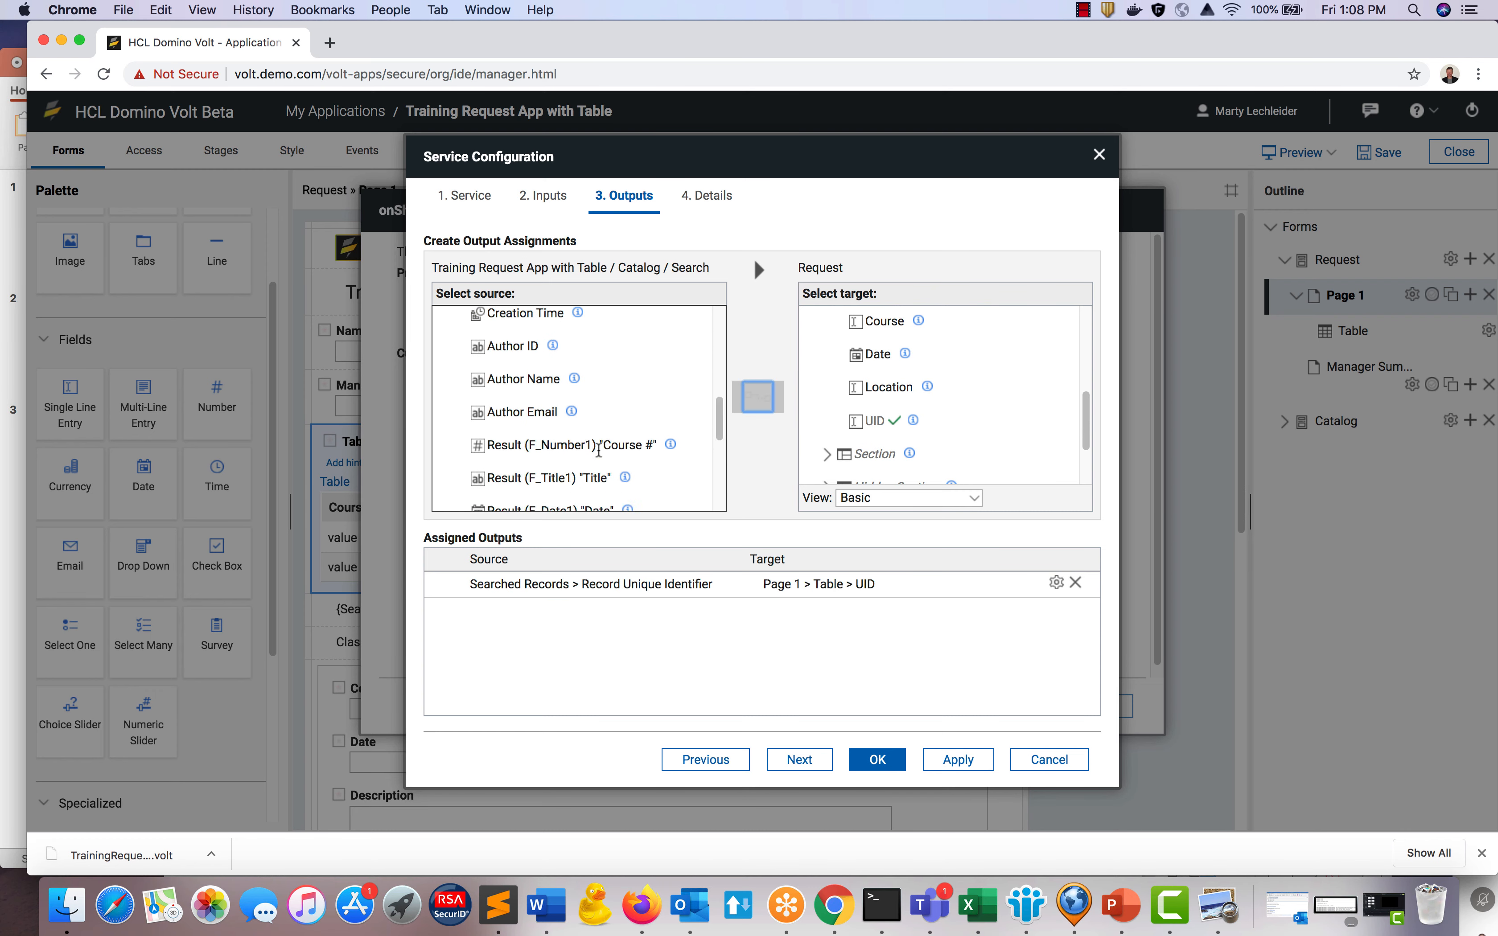
scroll(599, 451, "down", 1)
left_click(601, 450)
left_click(885, 320)
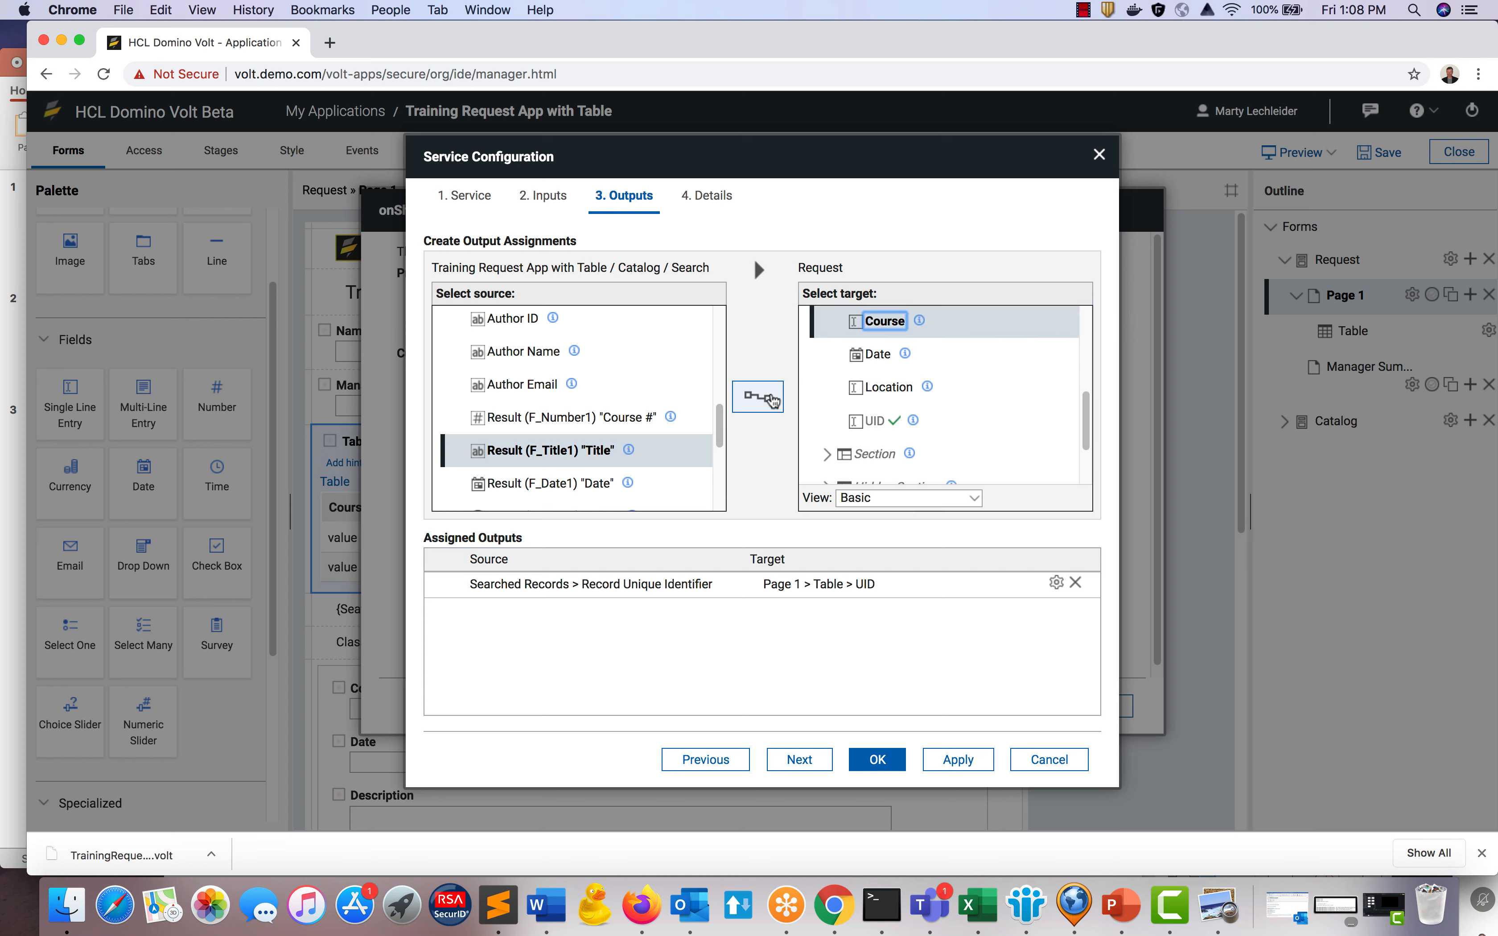
left_click(771, 400)
scroll(588, 465, "down", 1)
left_click(588, 463)
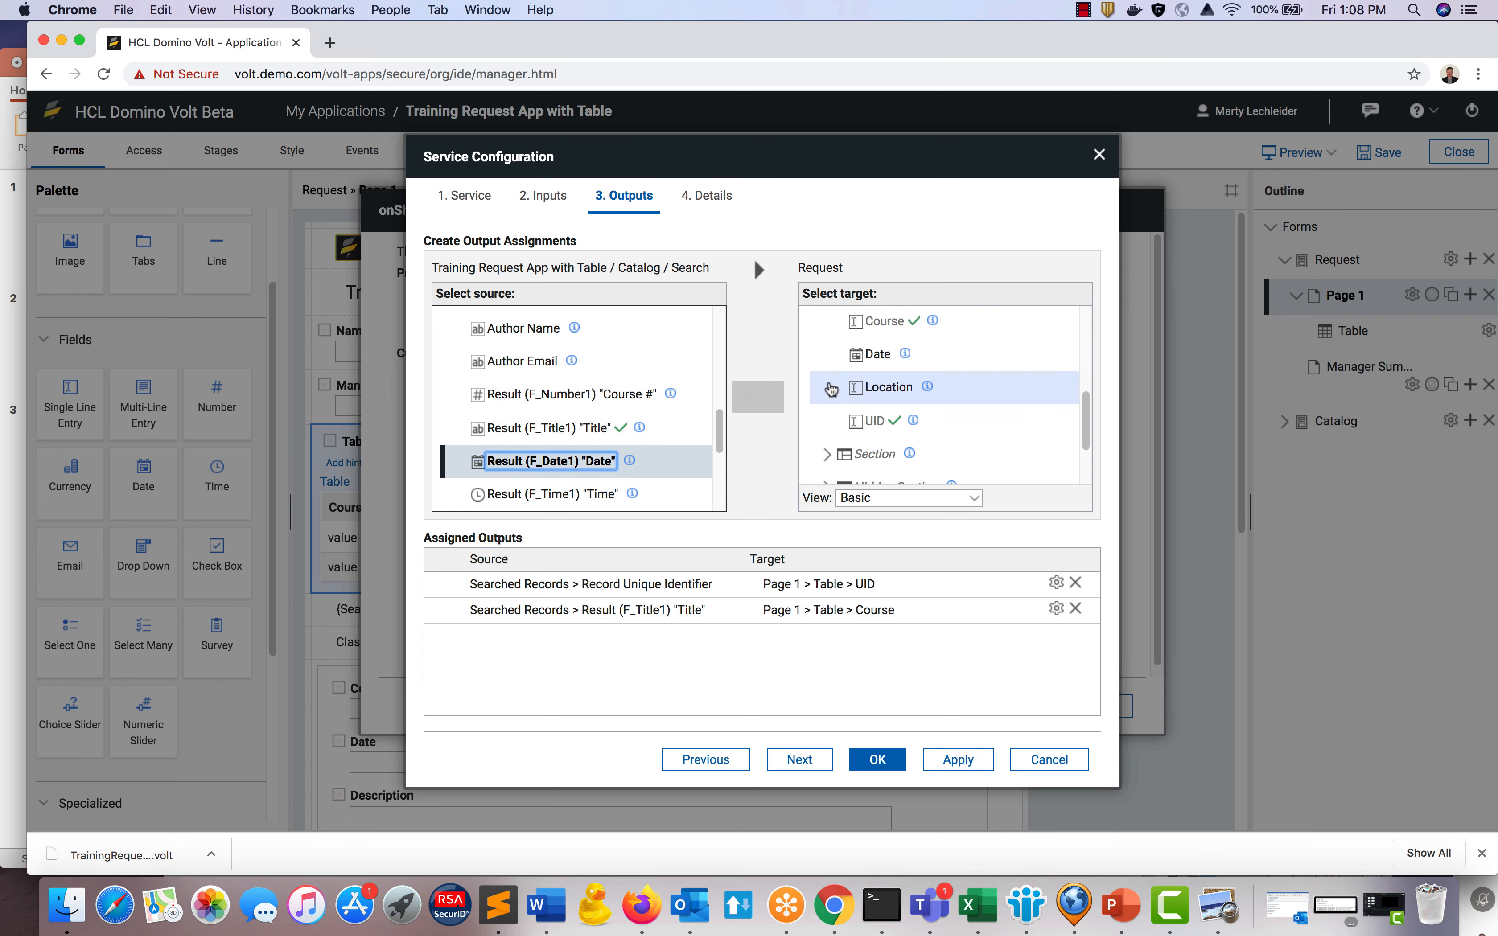
left_click(878, 354)
left_click(774, 398)
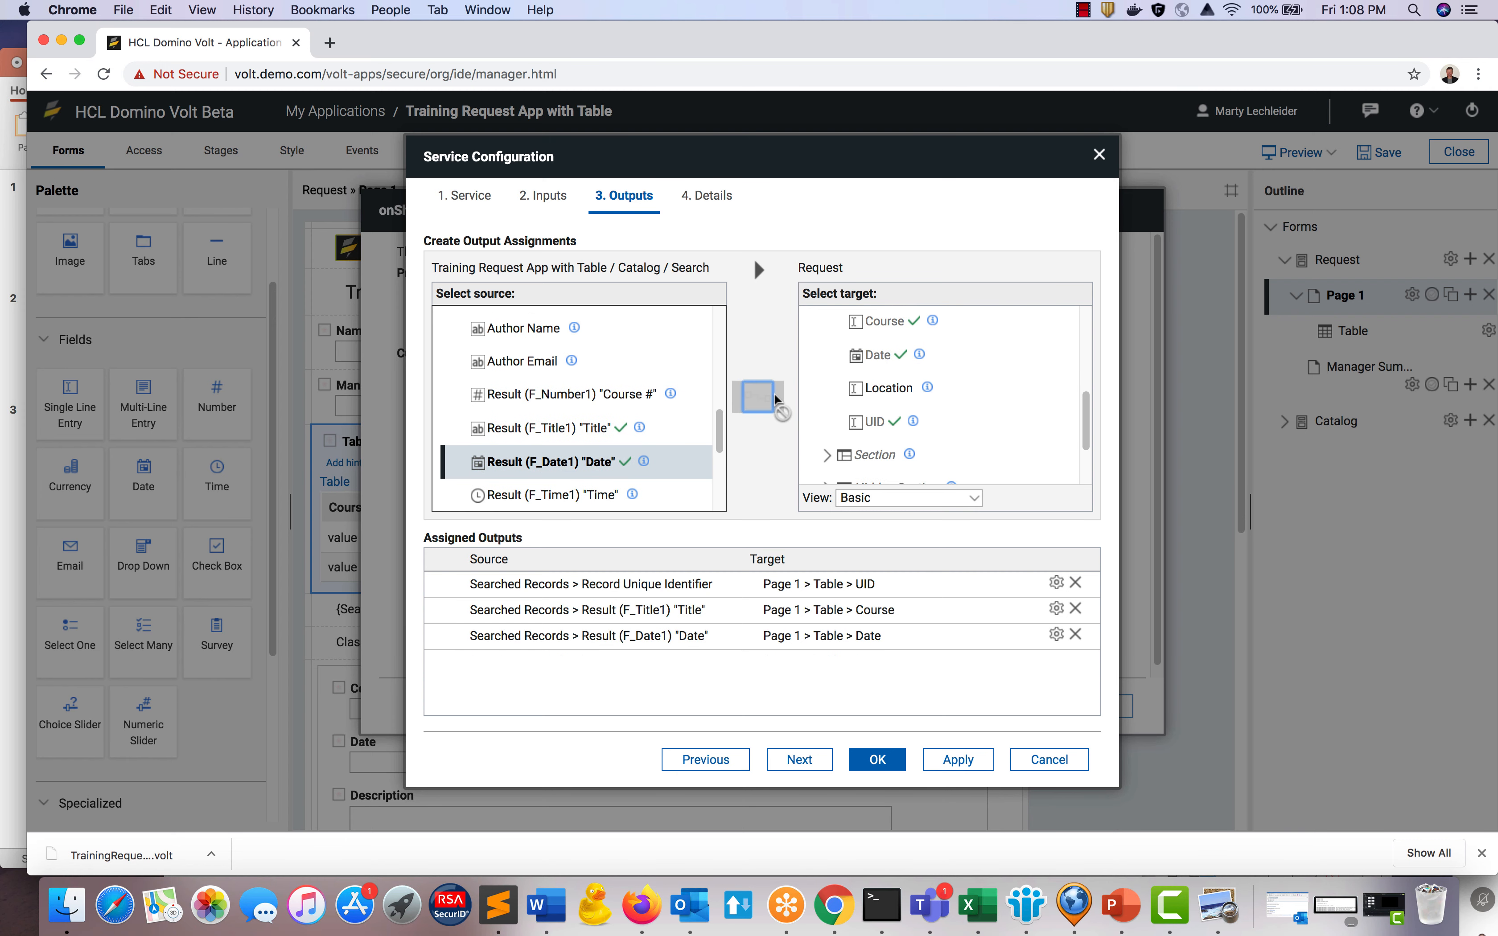
Map the Location output to the Location column and confirm the output mappings.
scroll(631, 465, "down", 3)
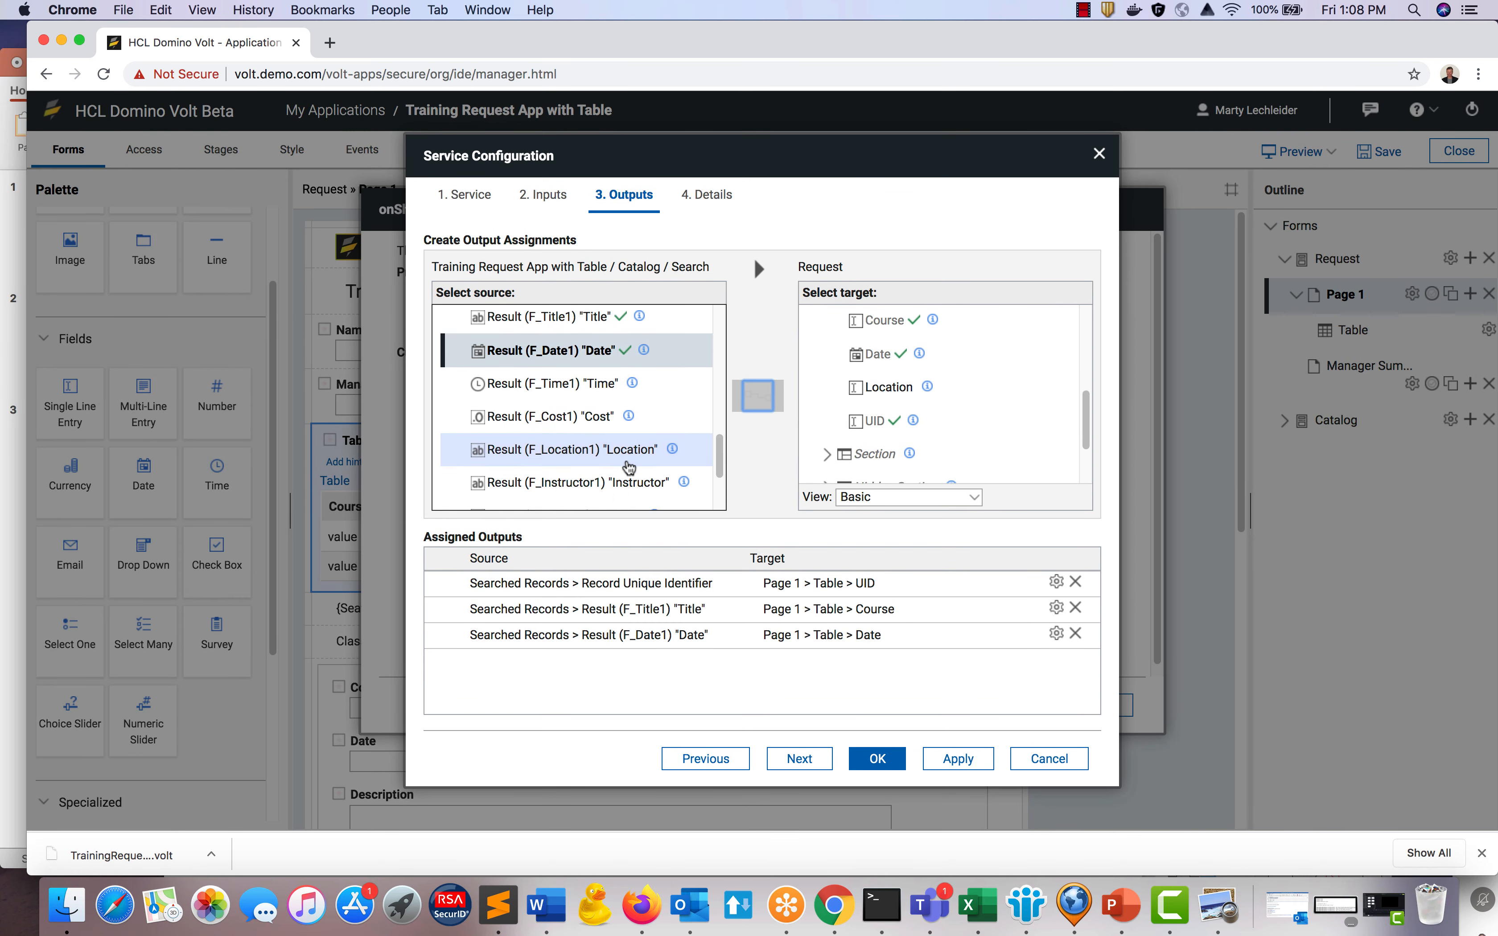
scroll(629, 468, "down", 1)
left_click(594, 419)
left_click(889, 387)
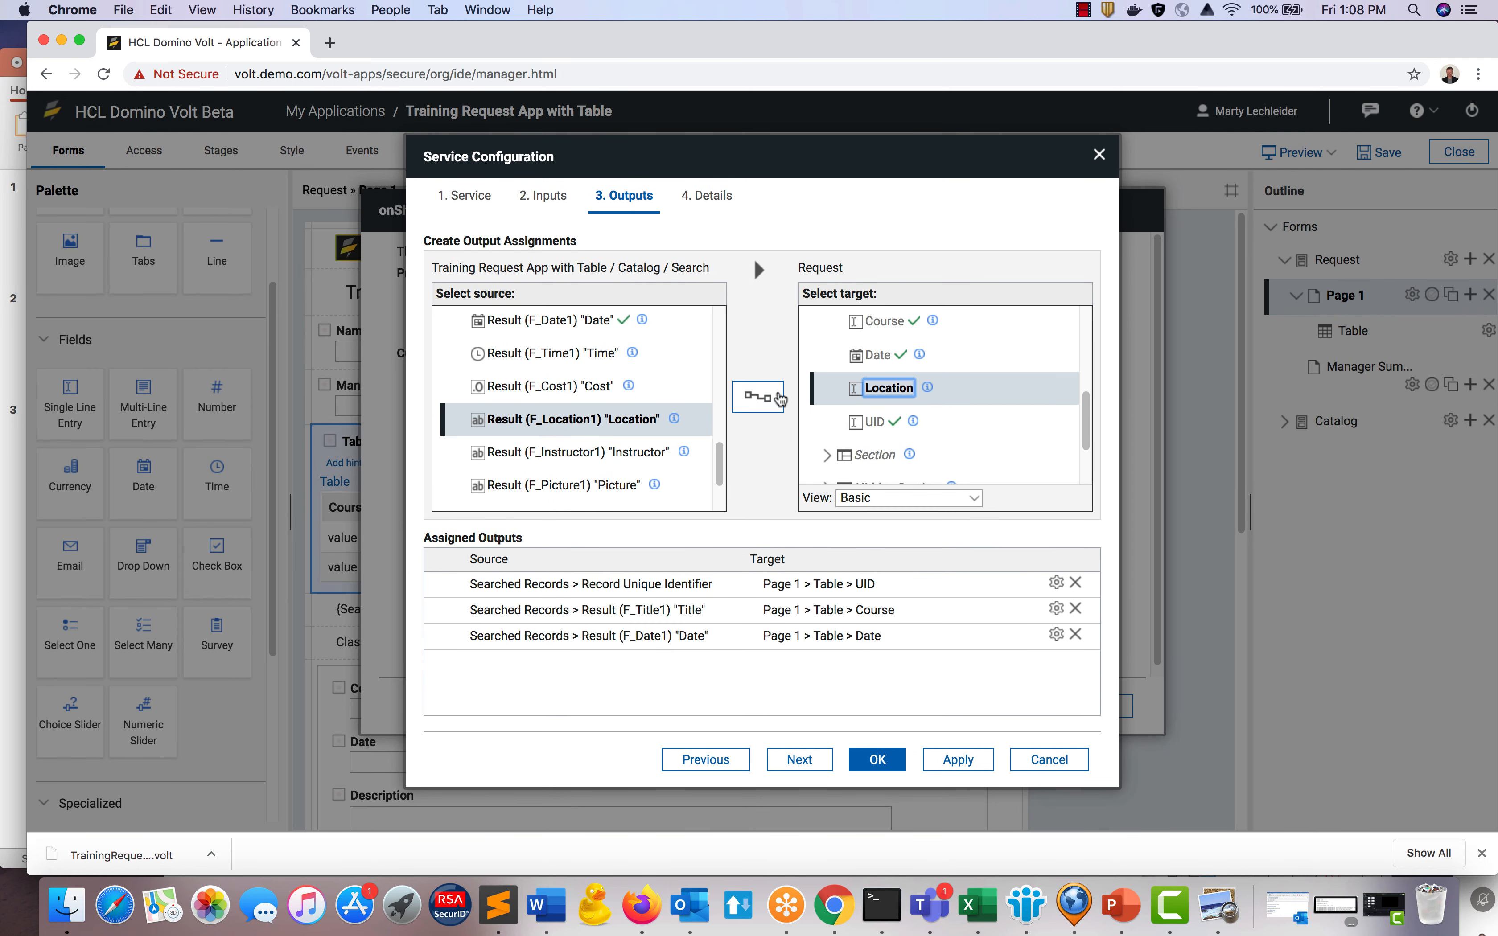
left_click(779, 398)
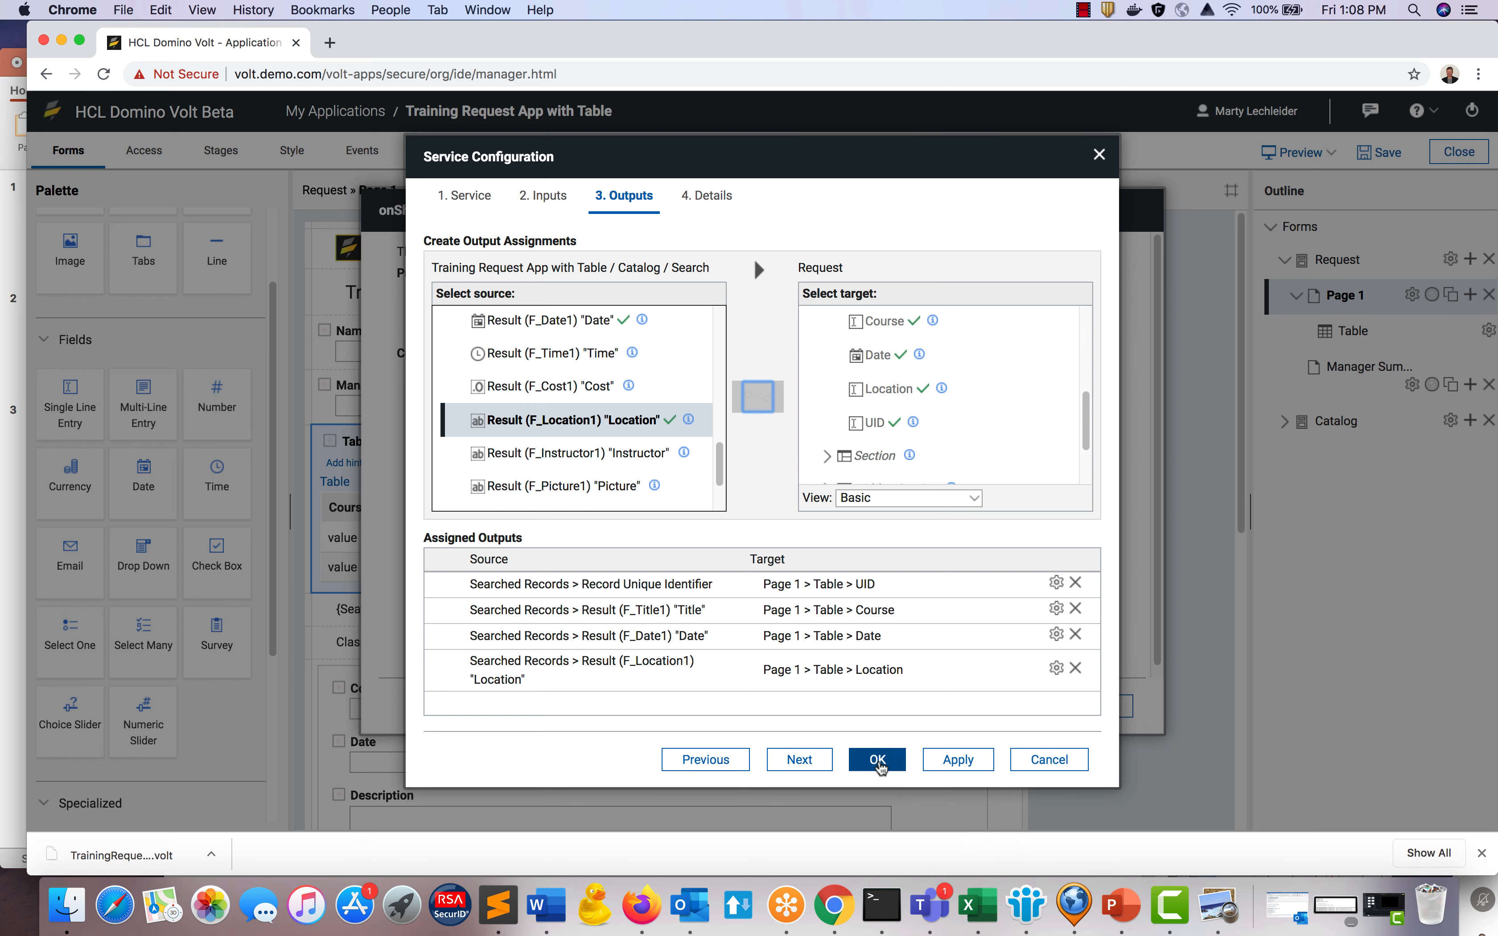
left_click(879, 760)
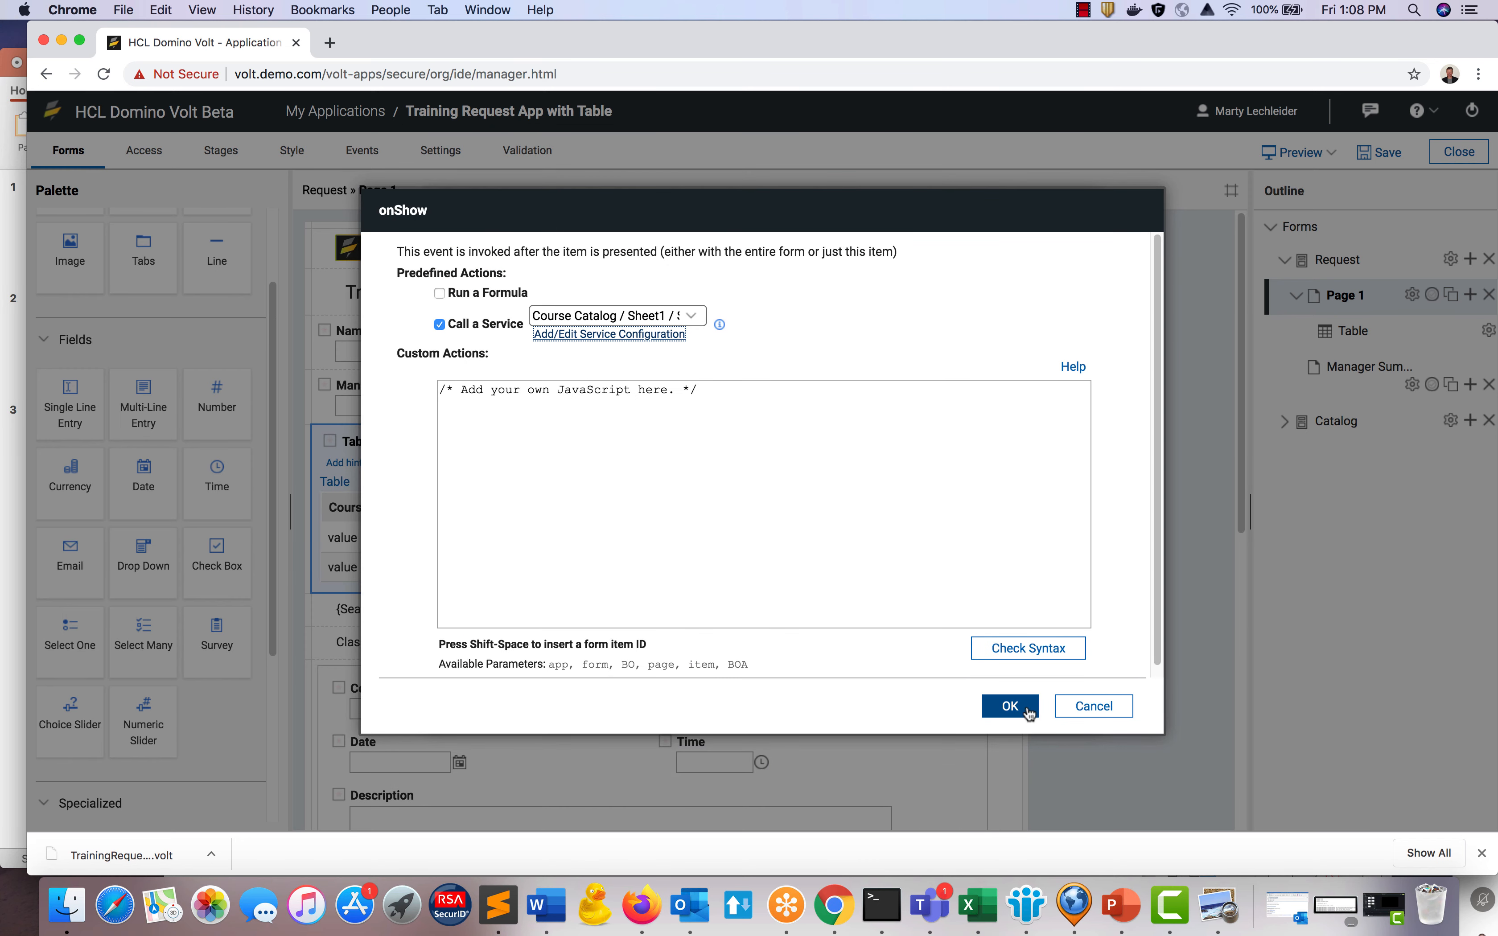
Confirm the onShow event, keep the table style at No Buttons, and save the table properties.
left_click(1009, 705)
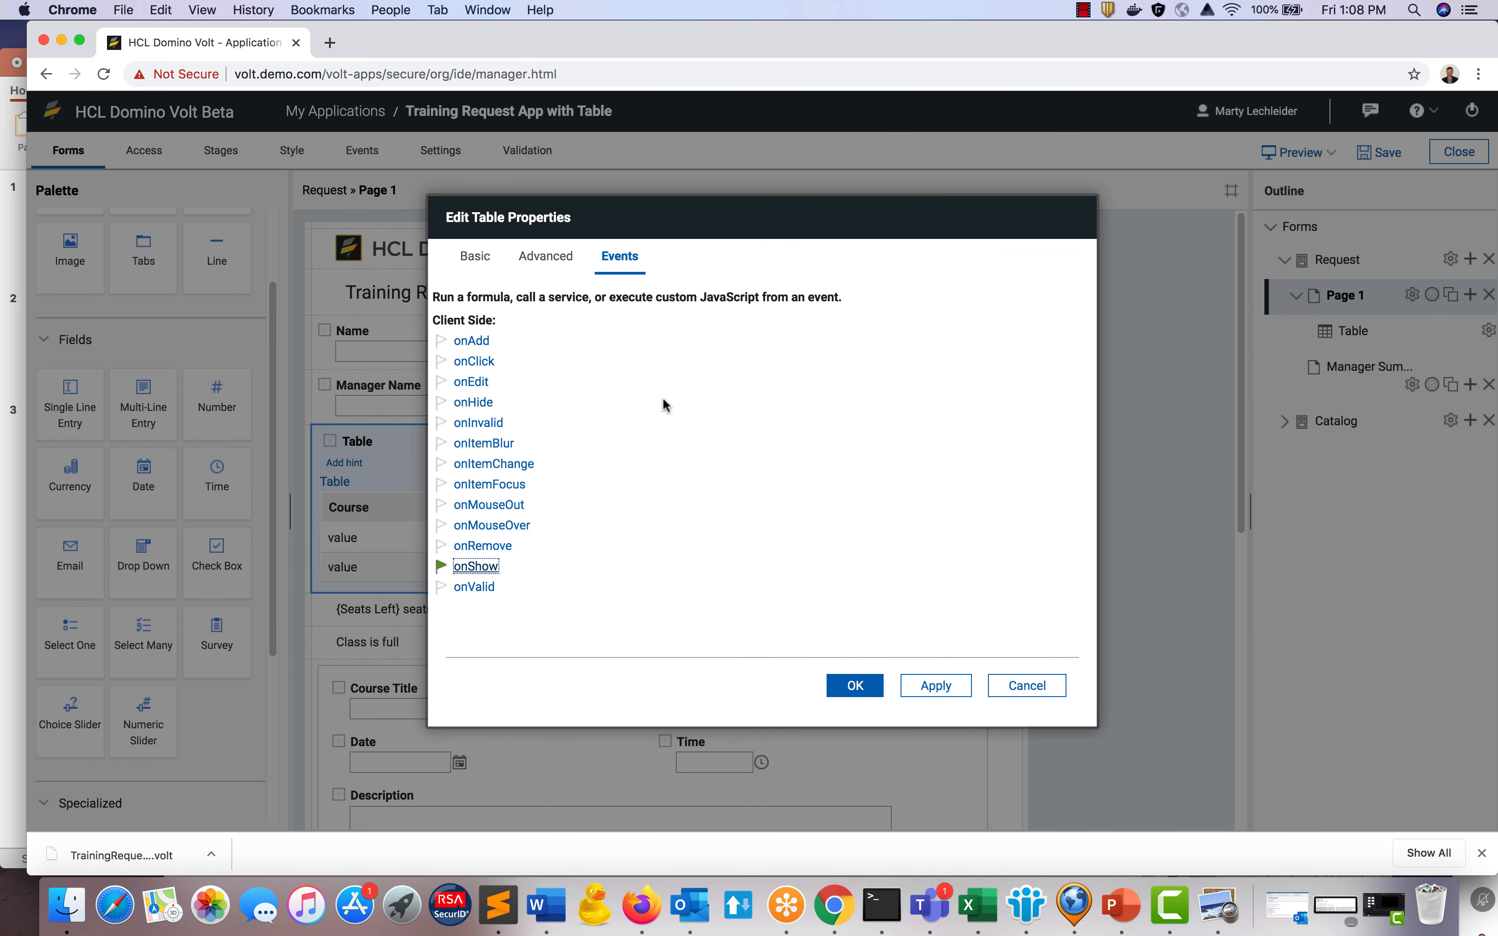
left_click(543, 264)
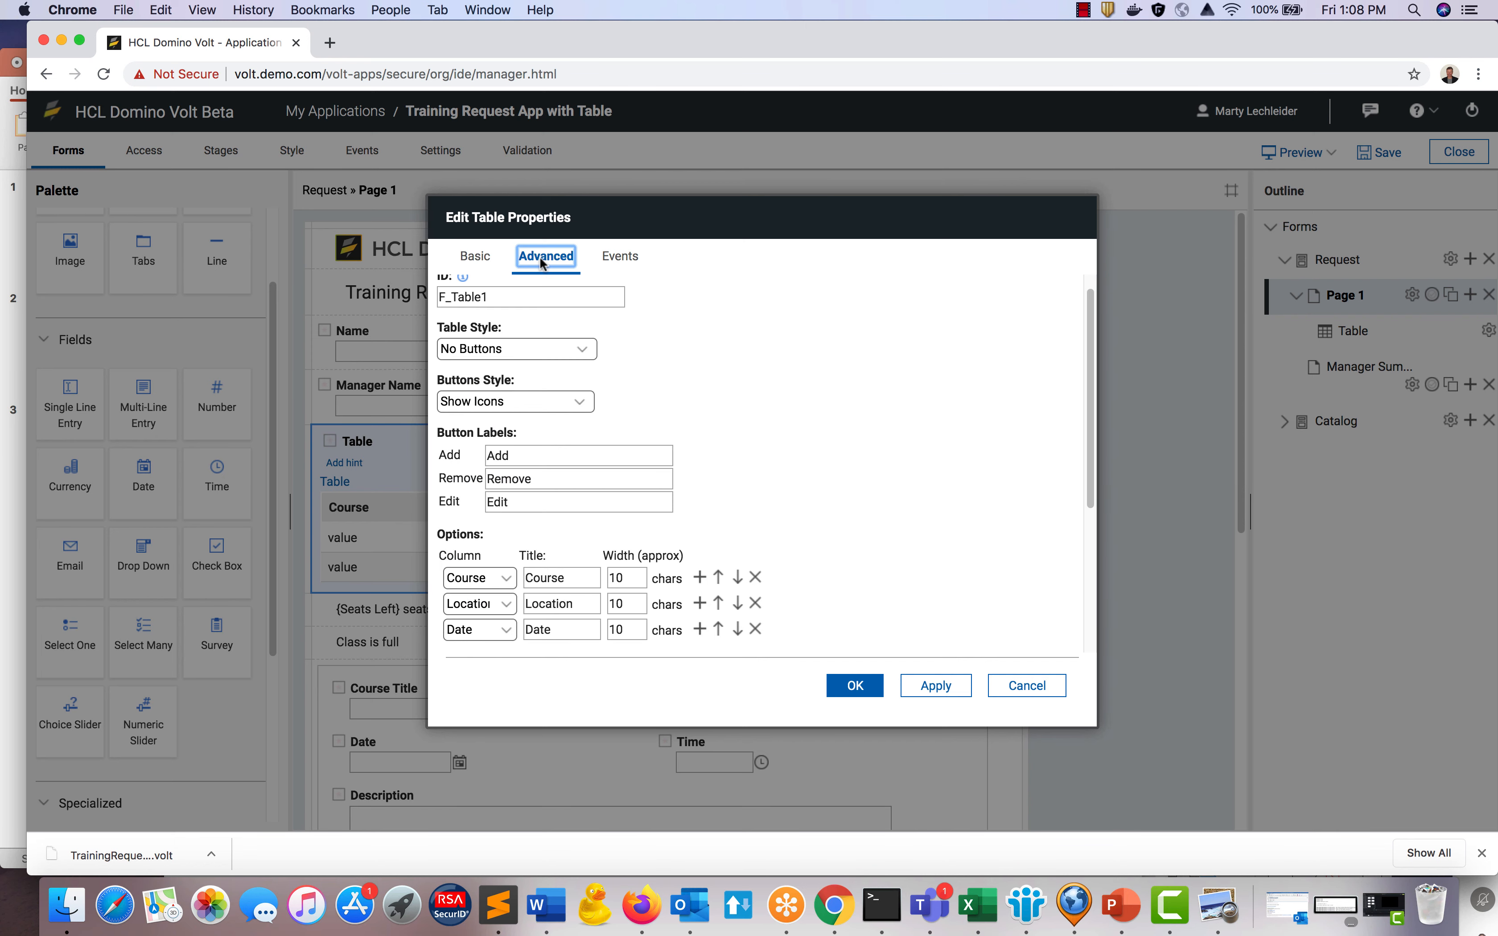
left_click(564, 350)
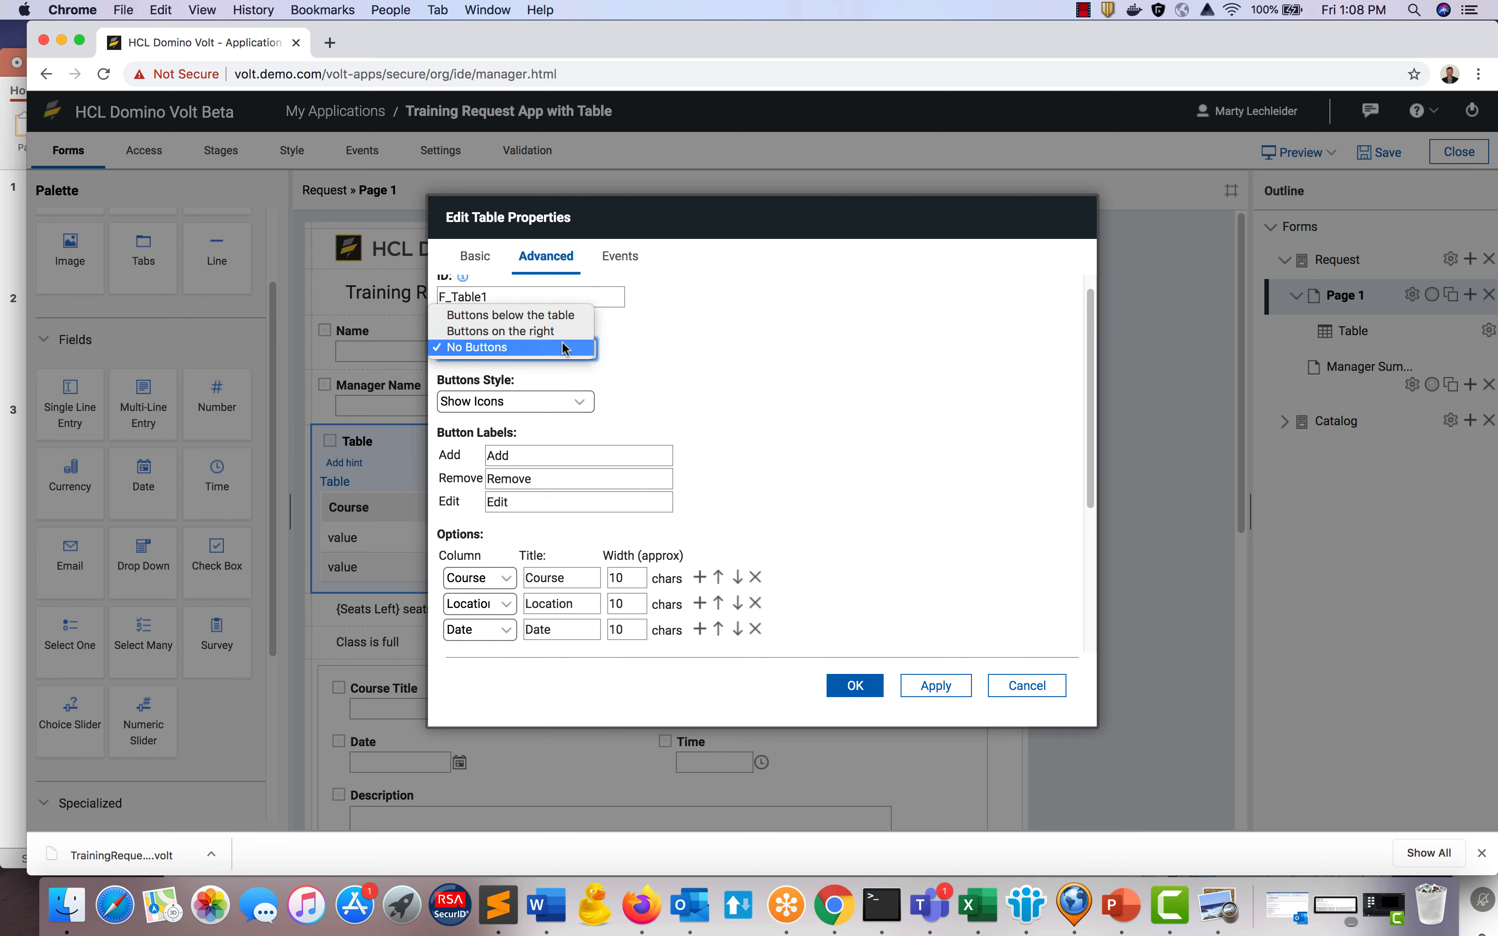
left_click(563, 347)
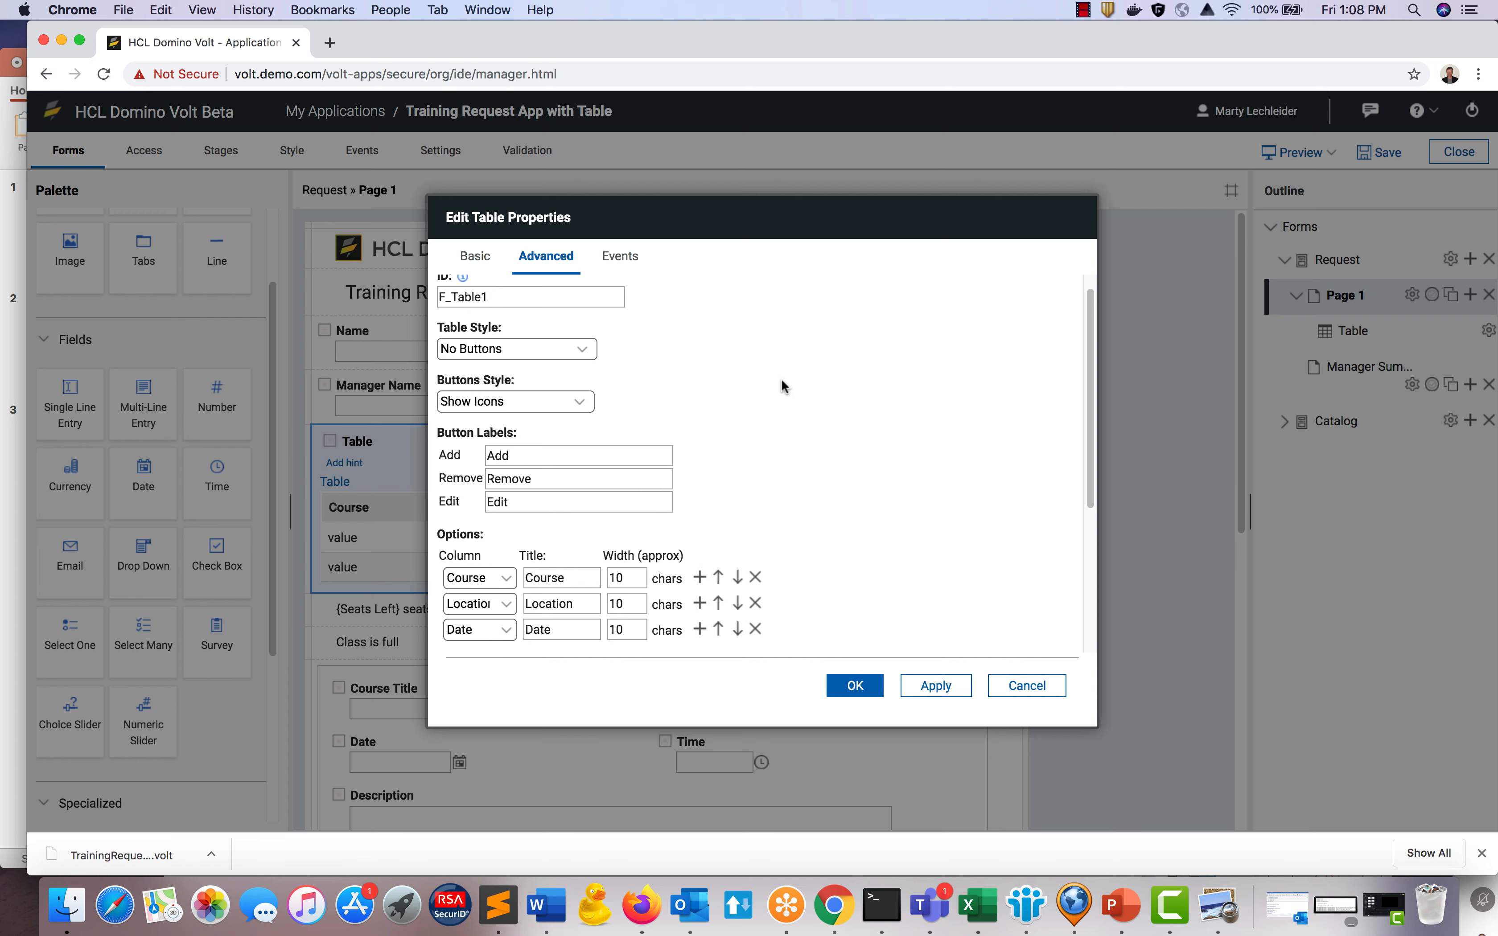
left_click(857, 686)
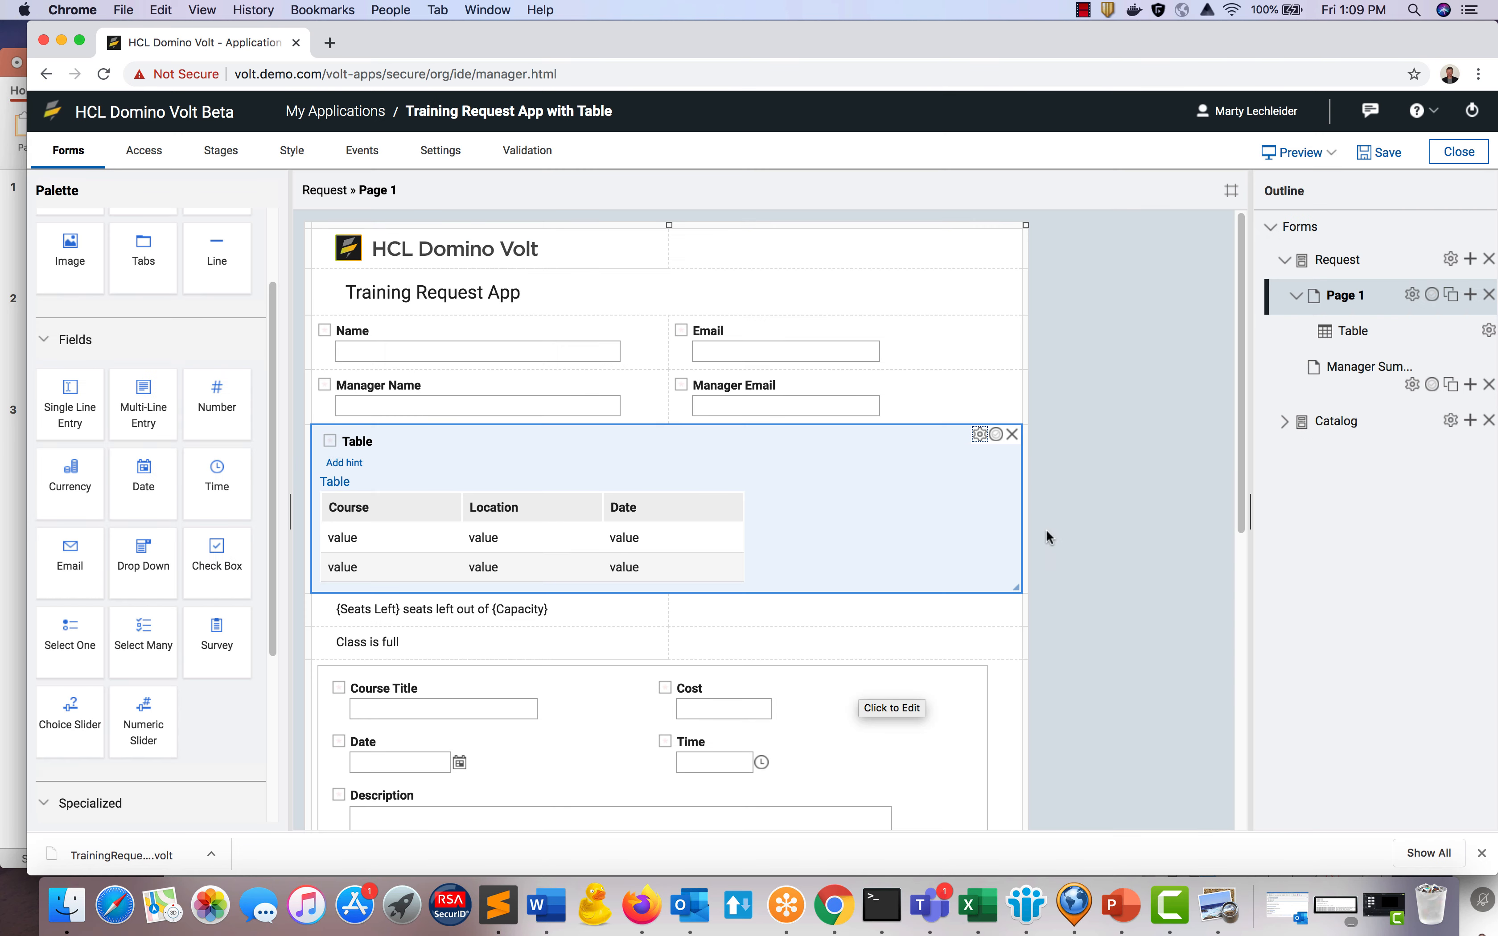
Preview the form, selecting course rows and sorting the table by location, date and course name.
left_click(1281, 159)
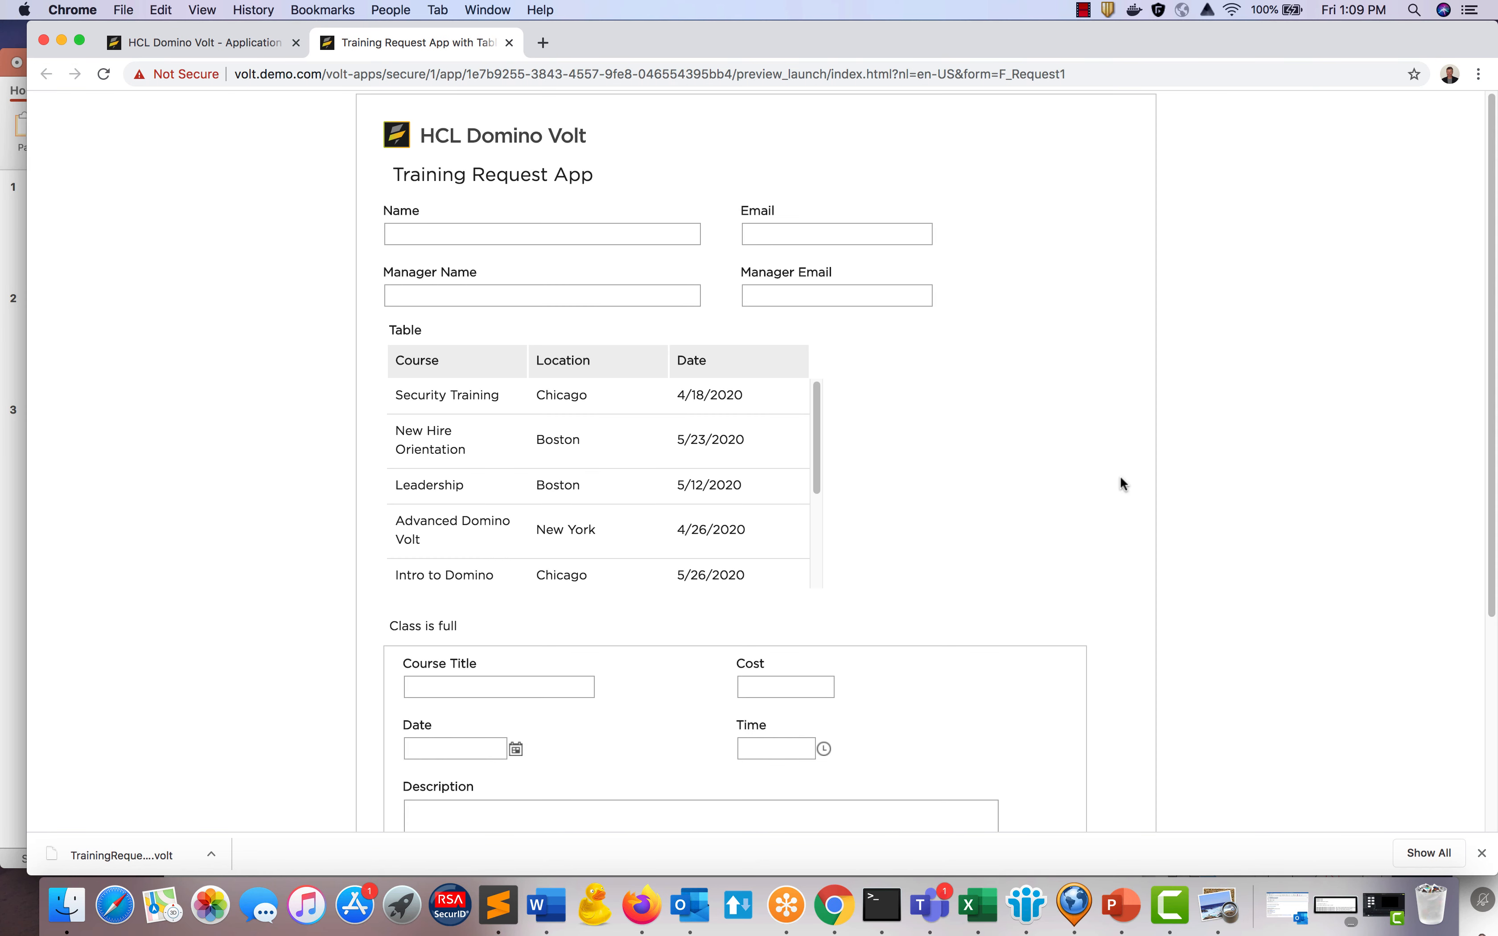
left_click(559, 402)
left_click(555, 441)
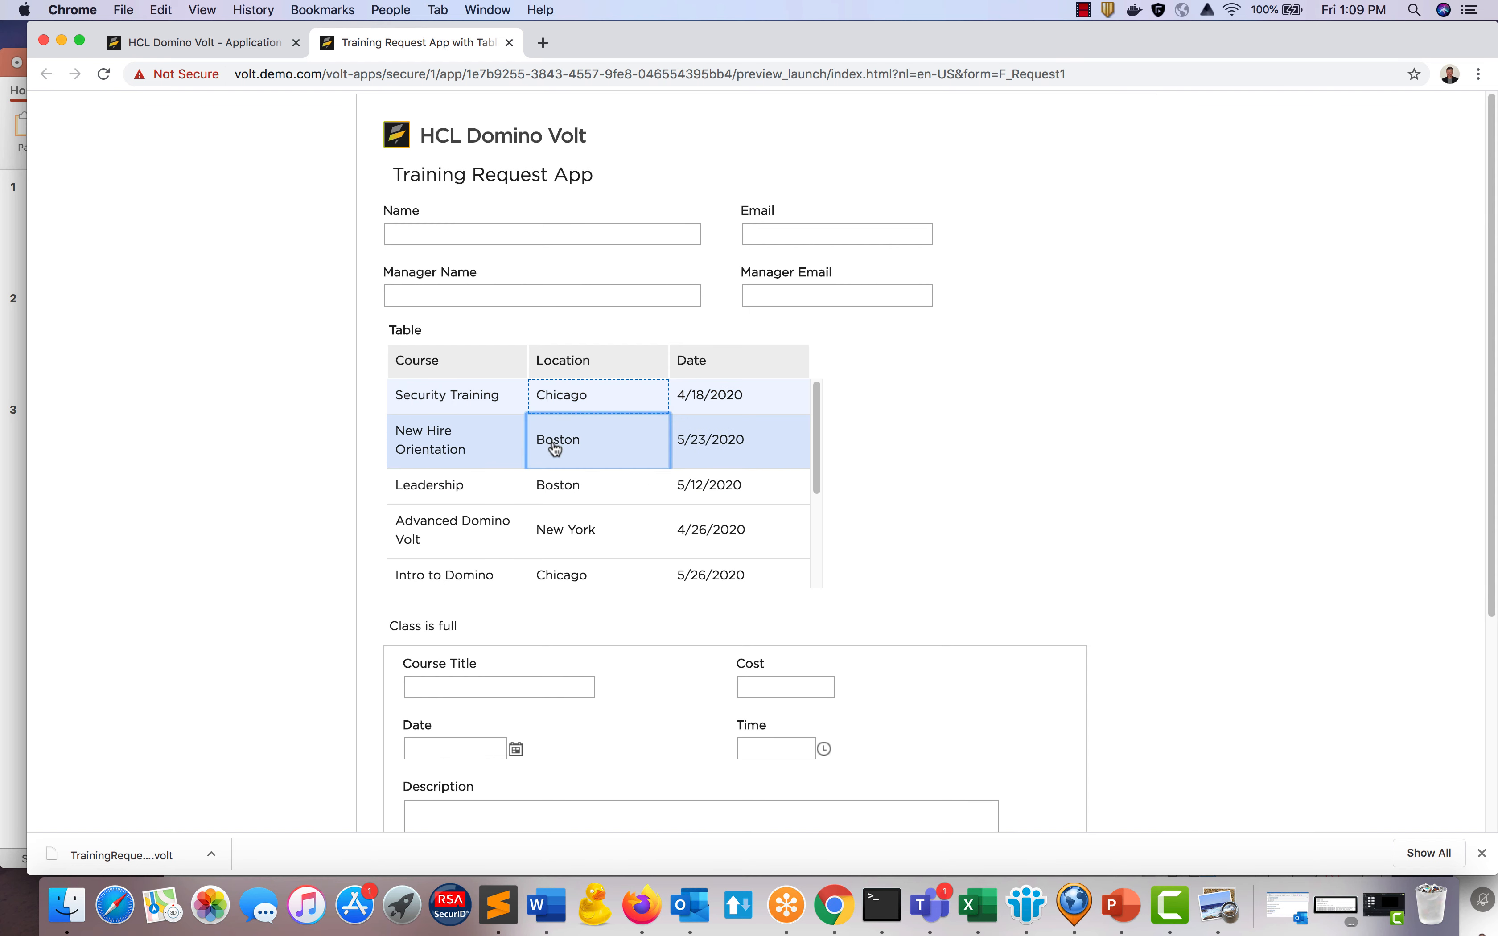
left_click(575, 368)
left_click(698, 364)
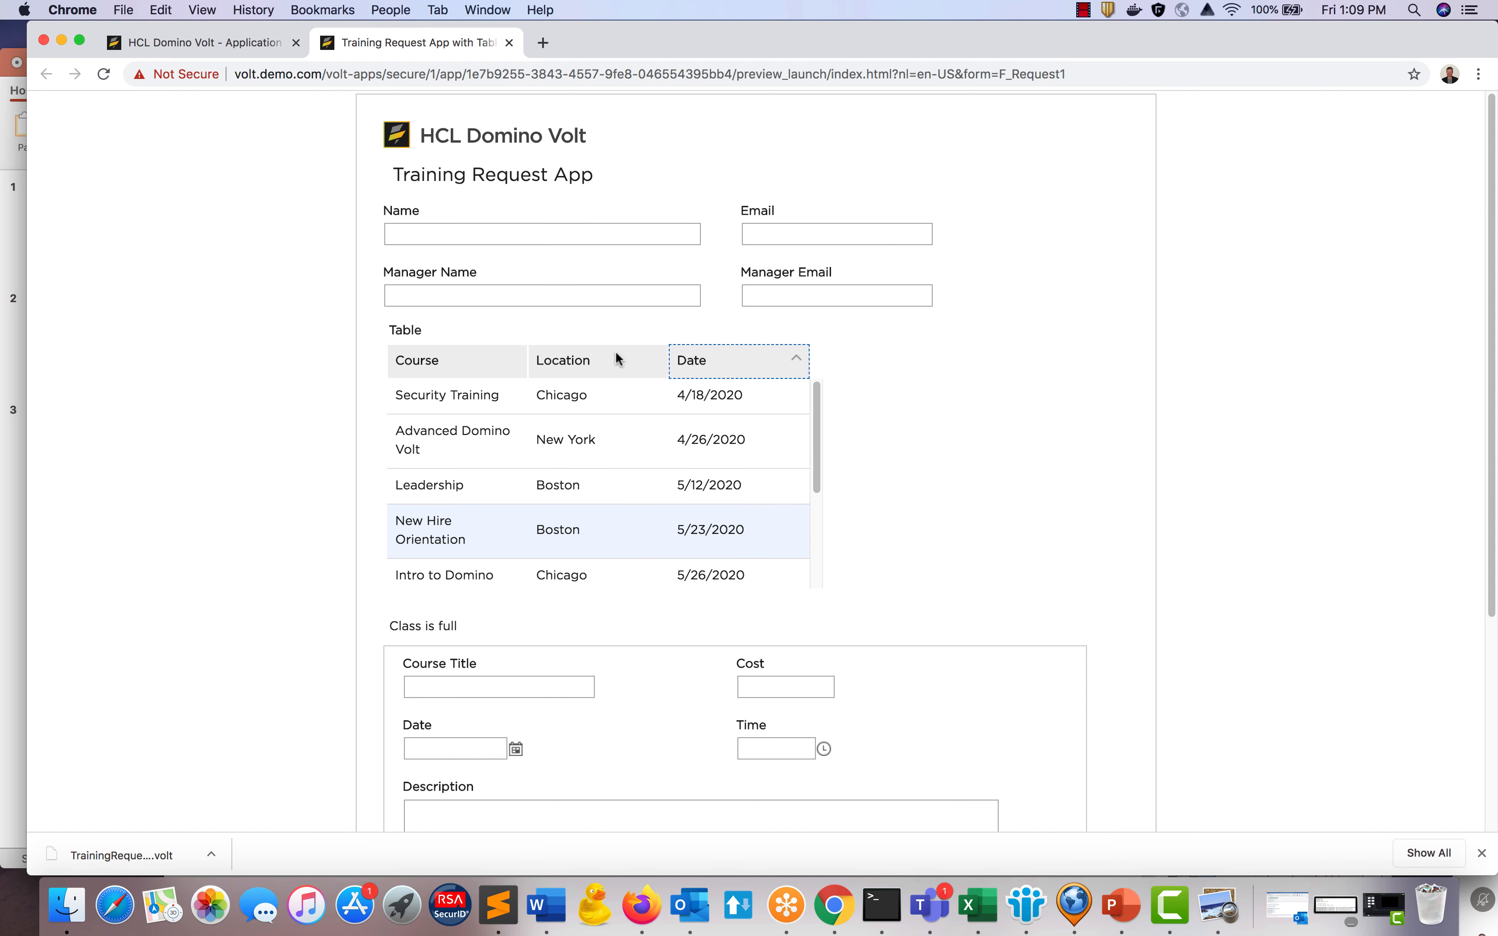
left_click(608, 365)
left_click(445, 367)
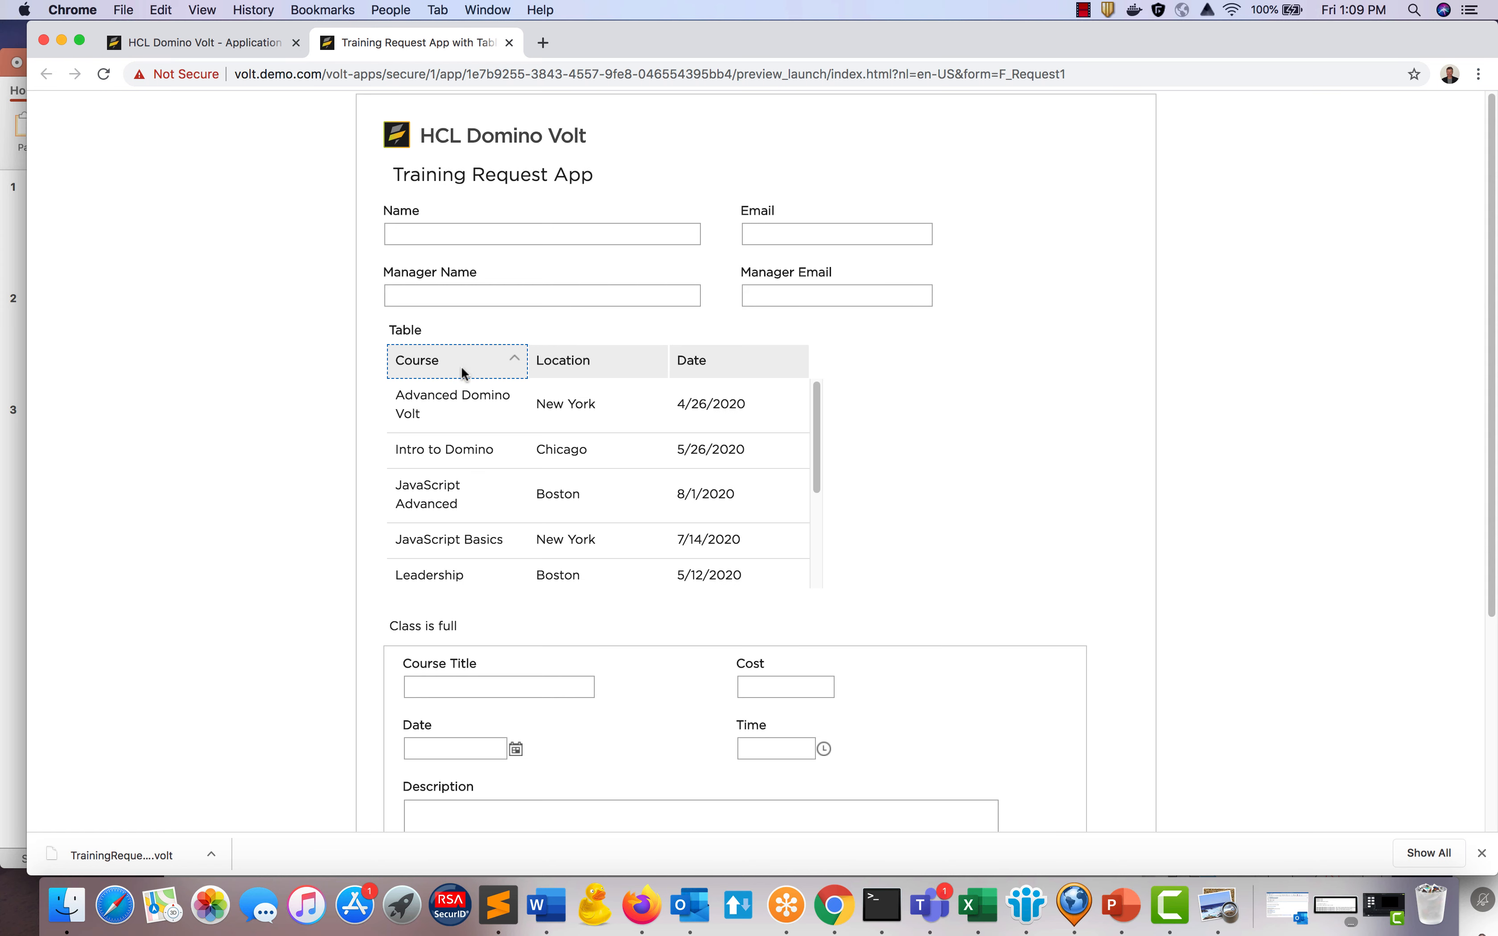
left_click(576, 511)
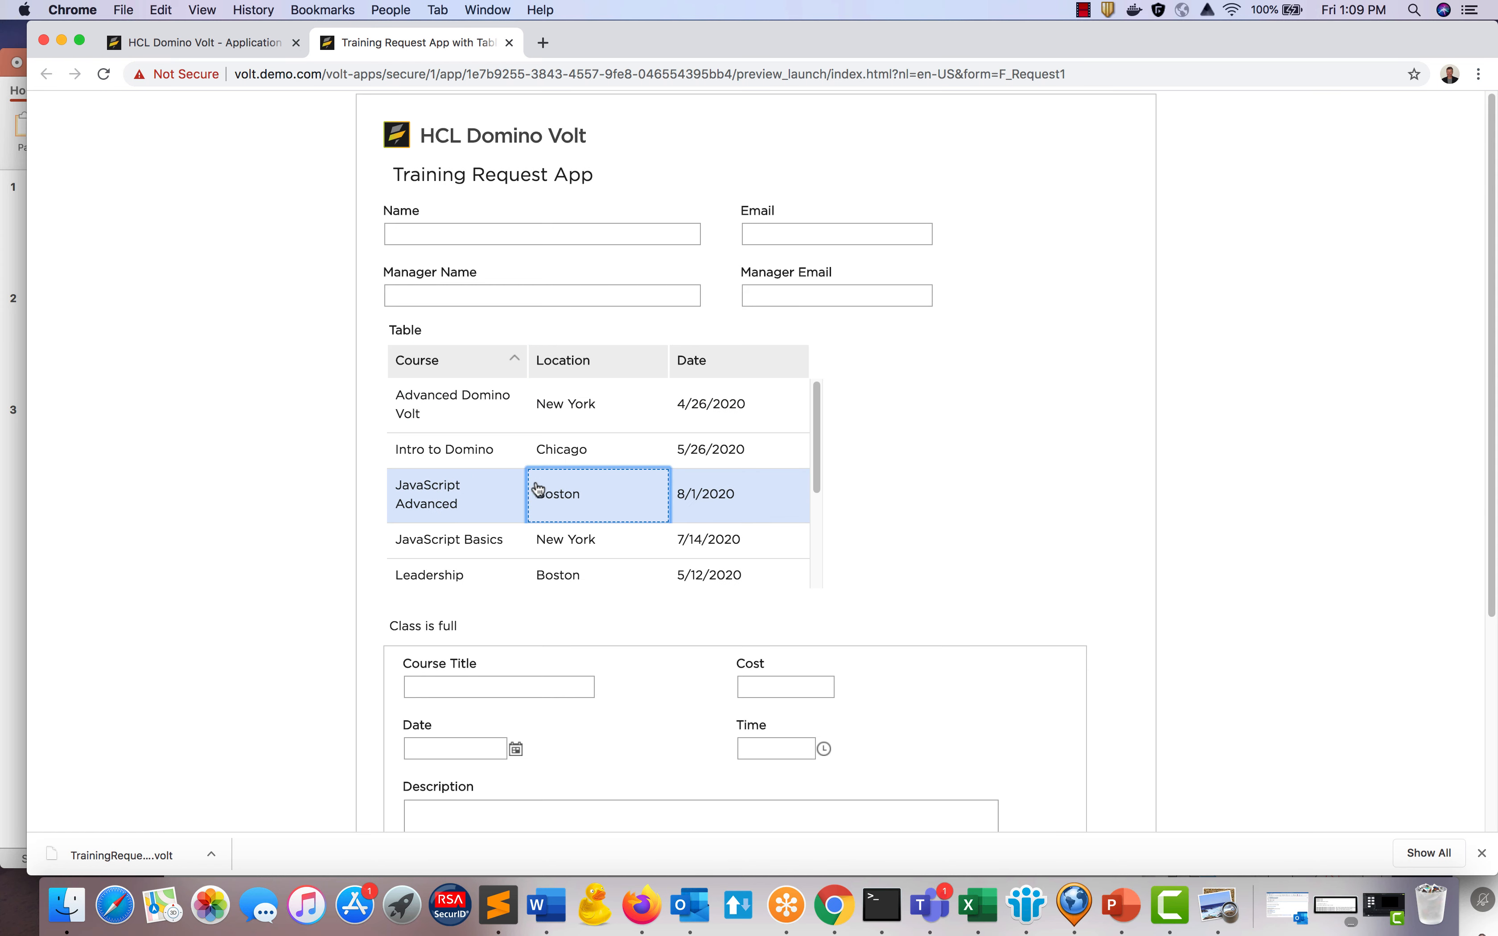
left_click(442, 444)
Scroll down the preview and go back to the form designer.
scroll(851, 576, "down", 1)
scroll(851, 576, "down", 5)
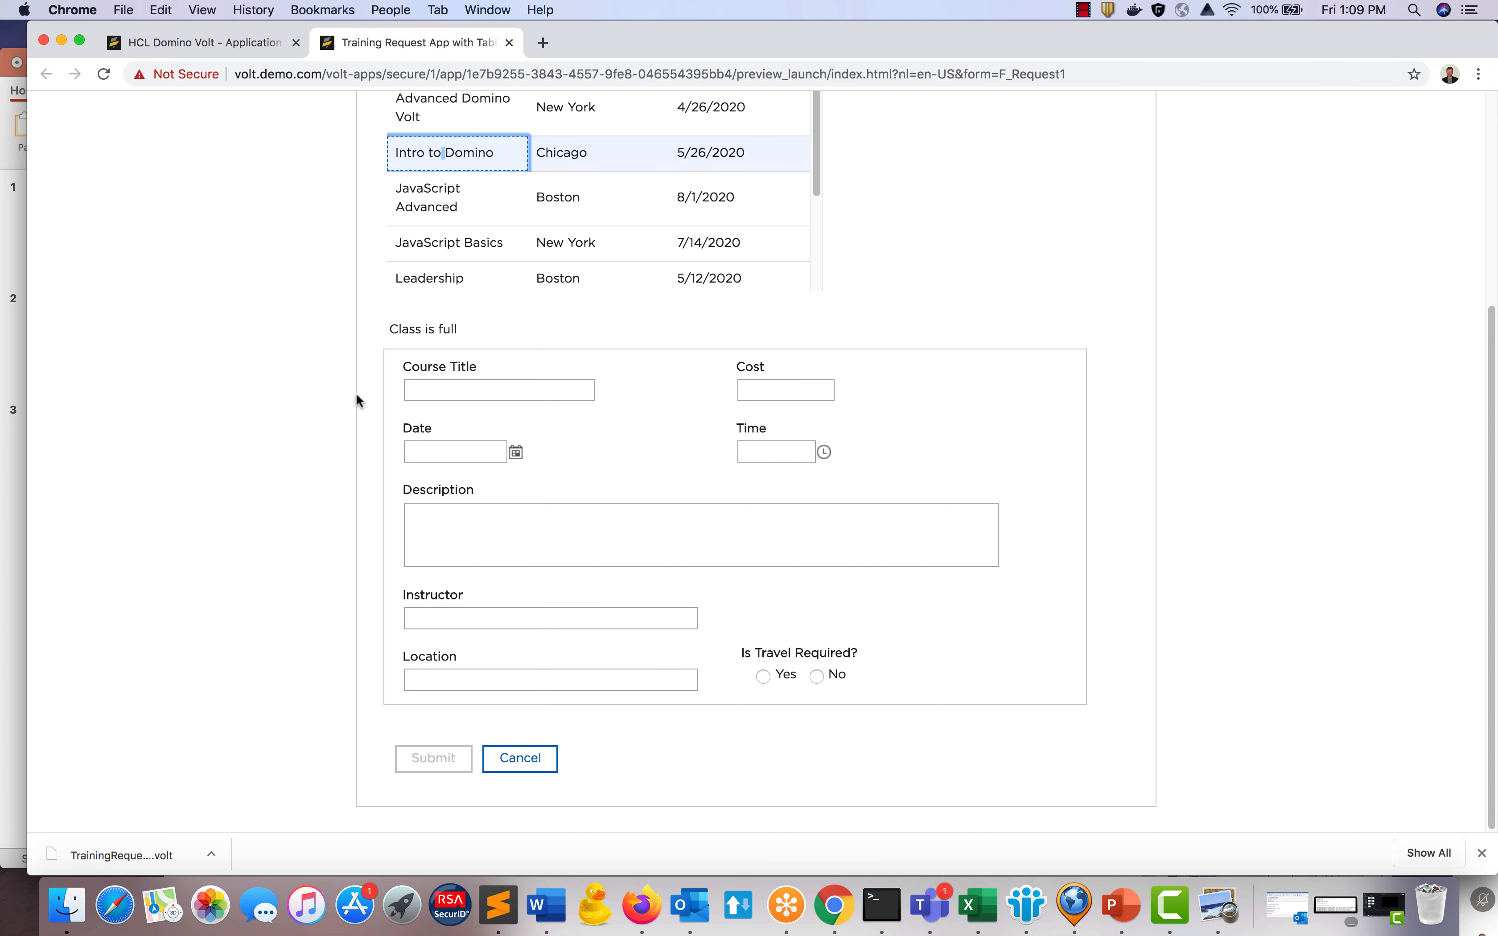
left_click(224, 41)
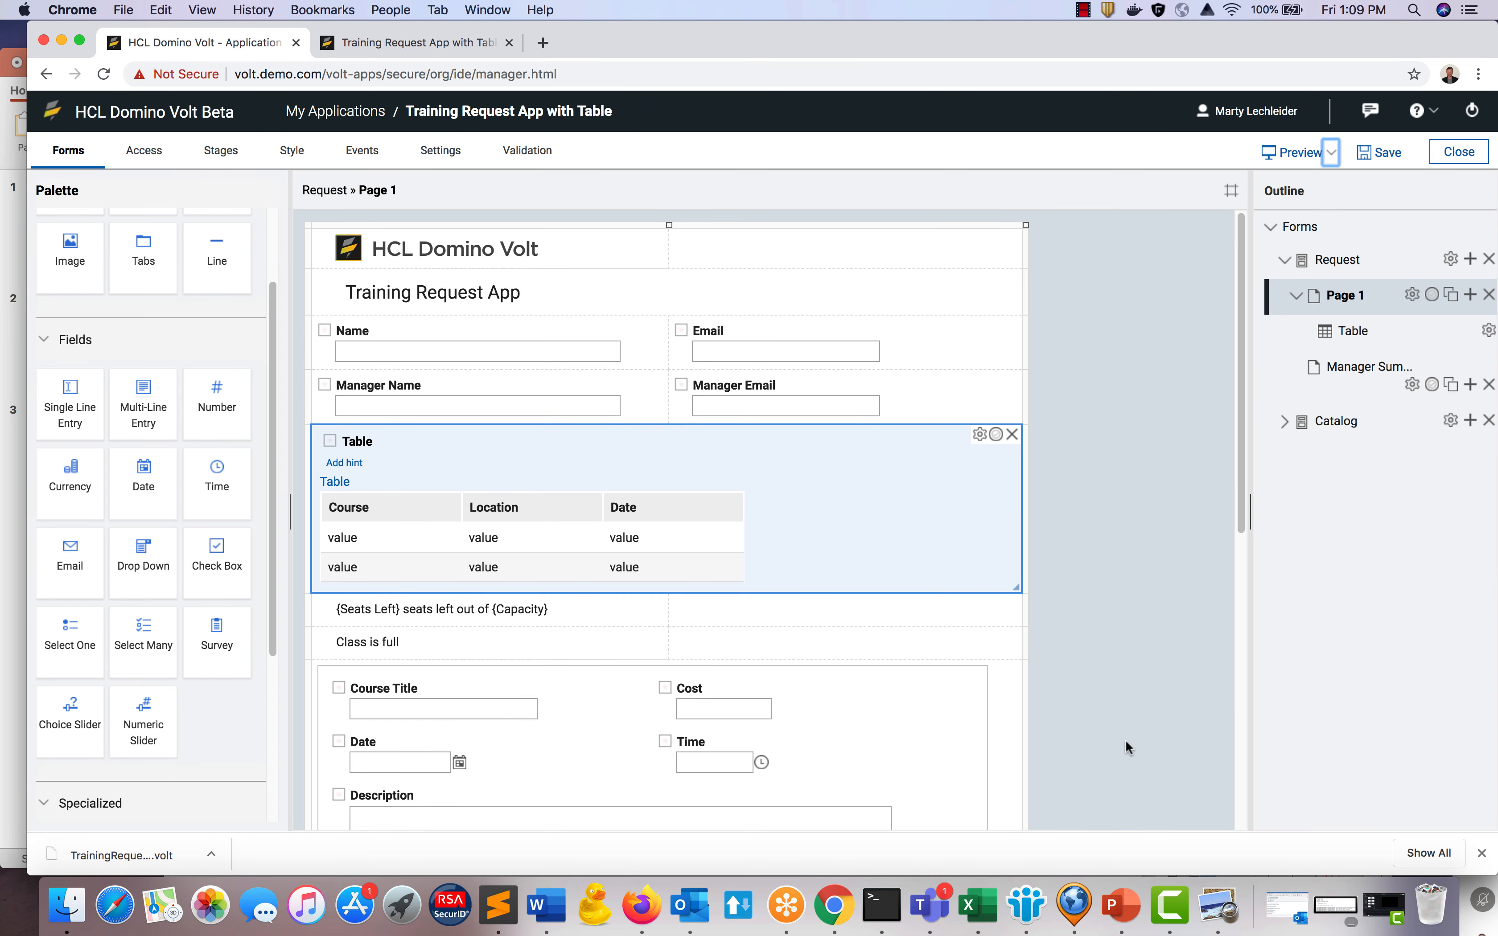
Add a single-line field labelled UID beneath Seats Left in the Capacity section.
scroll(1126, 740, "down", 10)
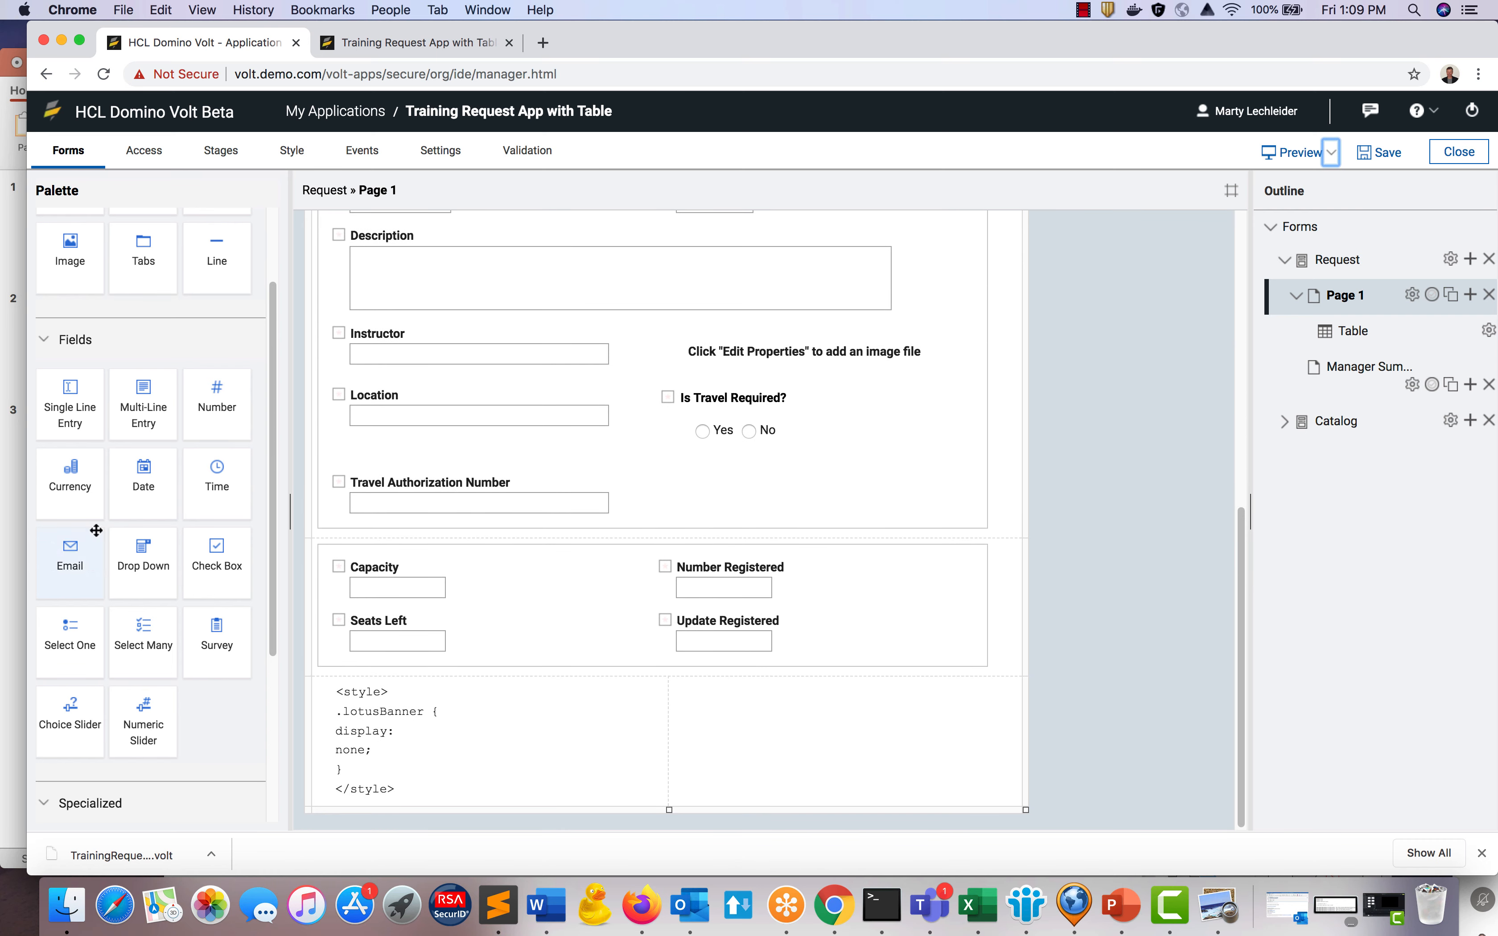
left_click_drag(68, 409, 409, 672)
left_click(409, 672)
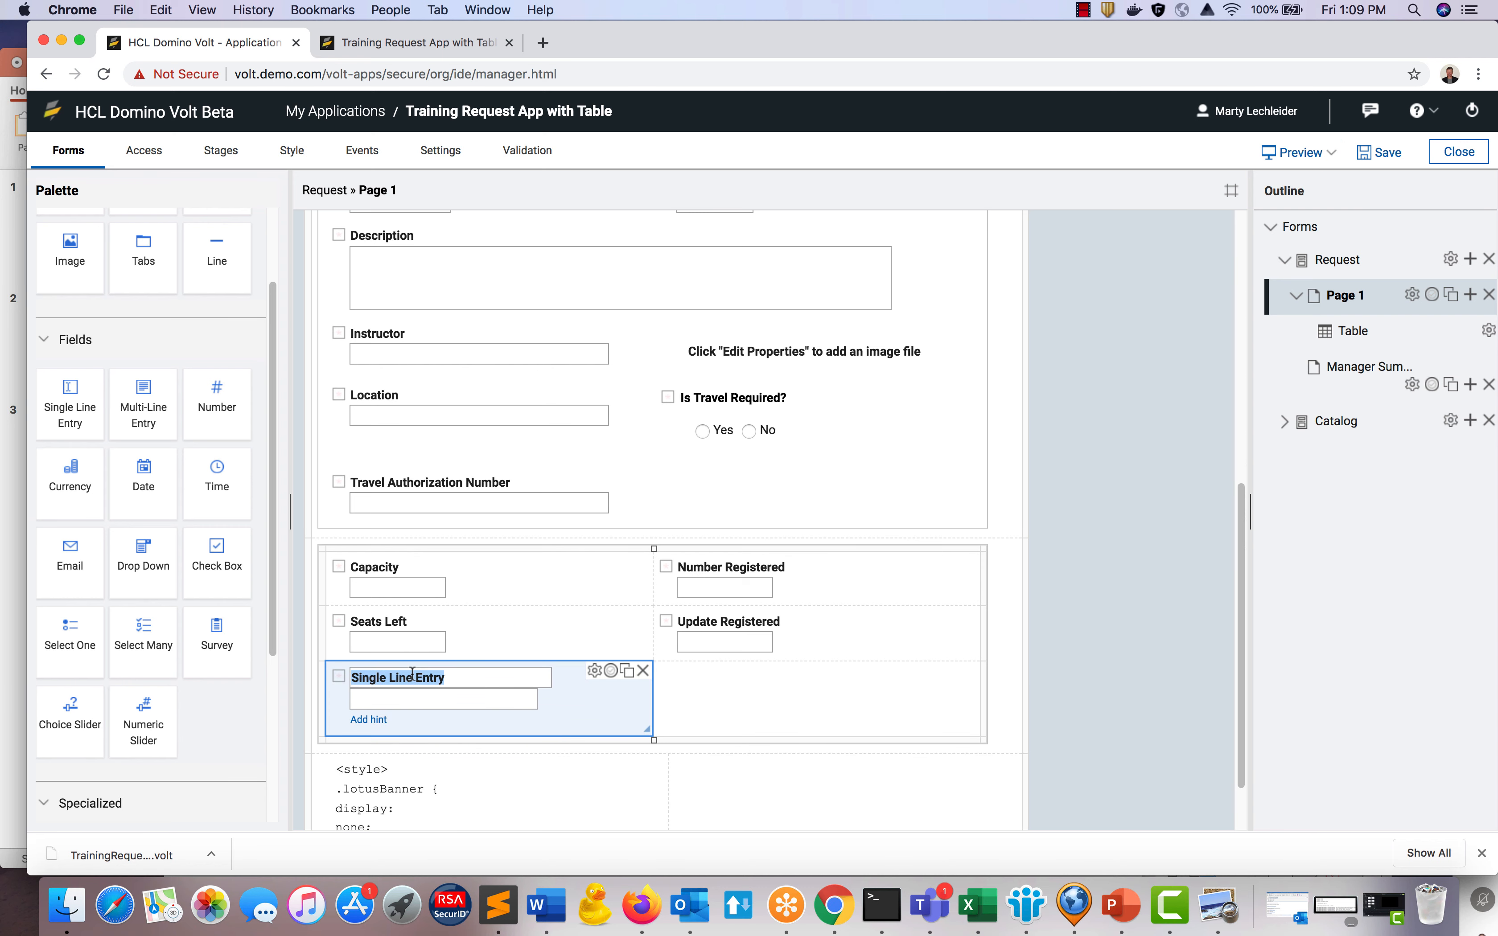
type("UID")
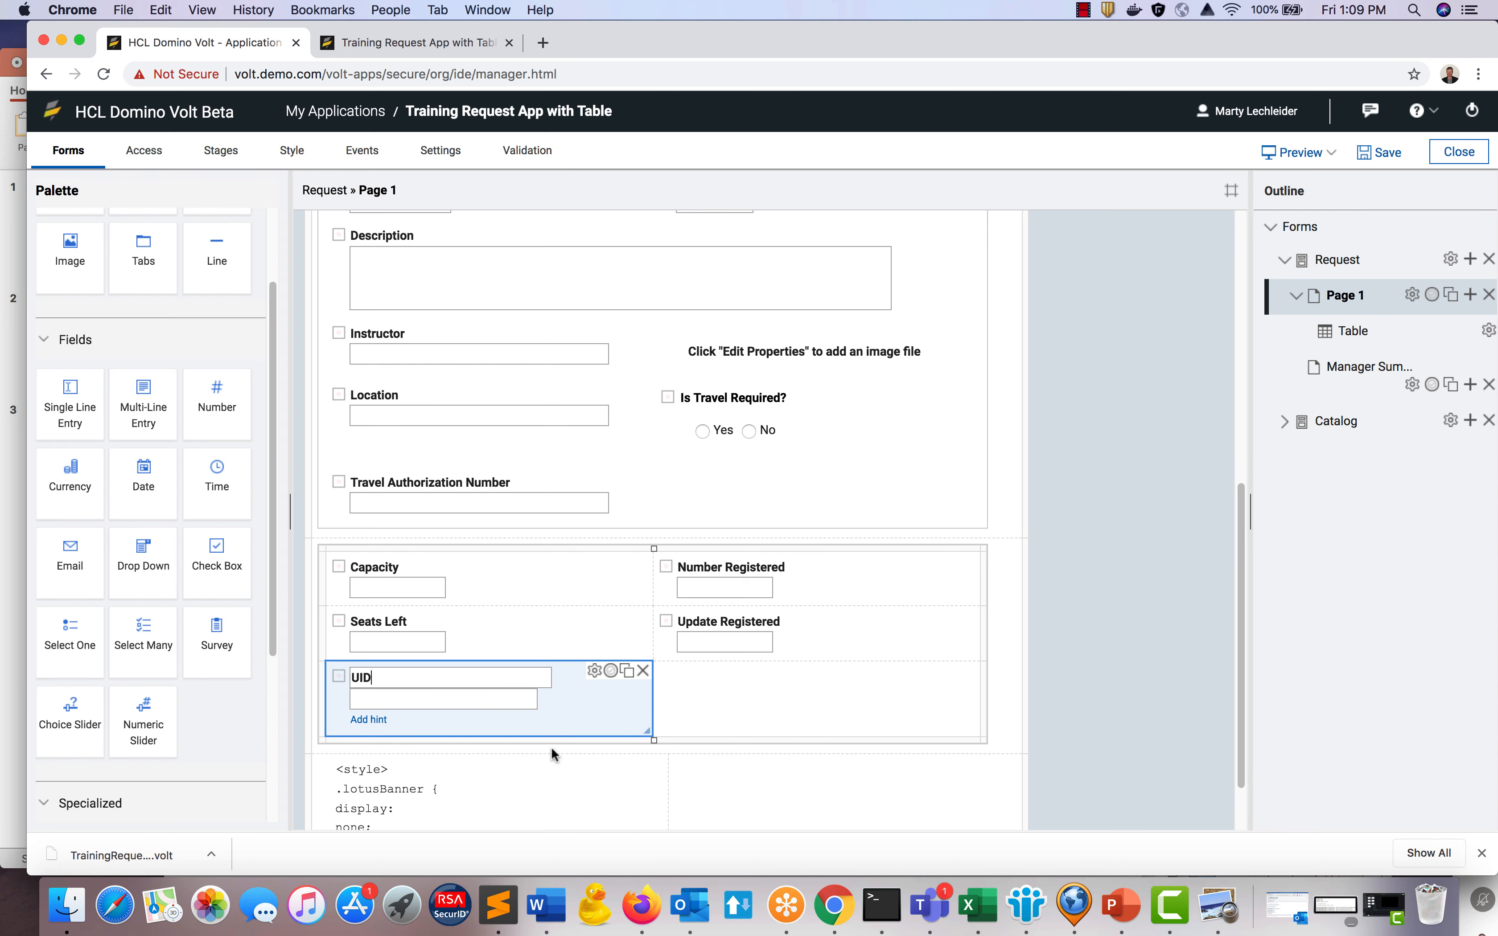
scroll(594, 714, "up", 9)
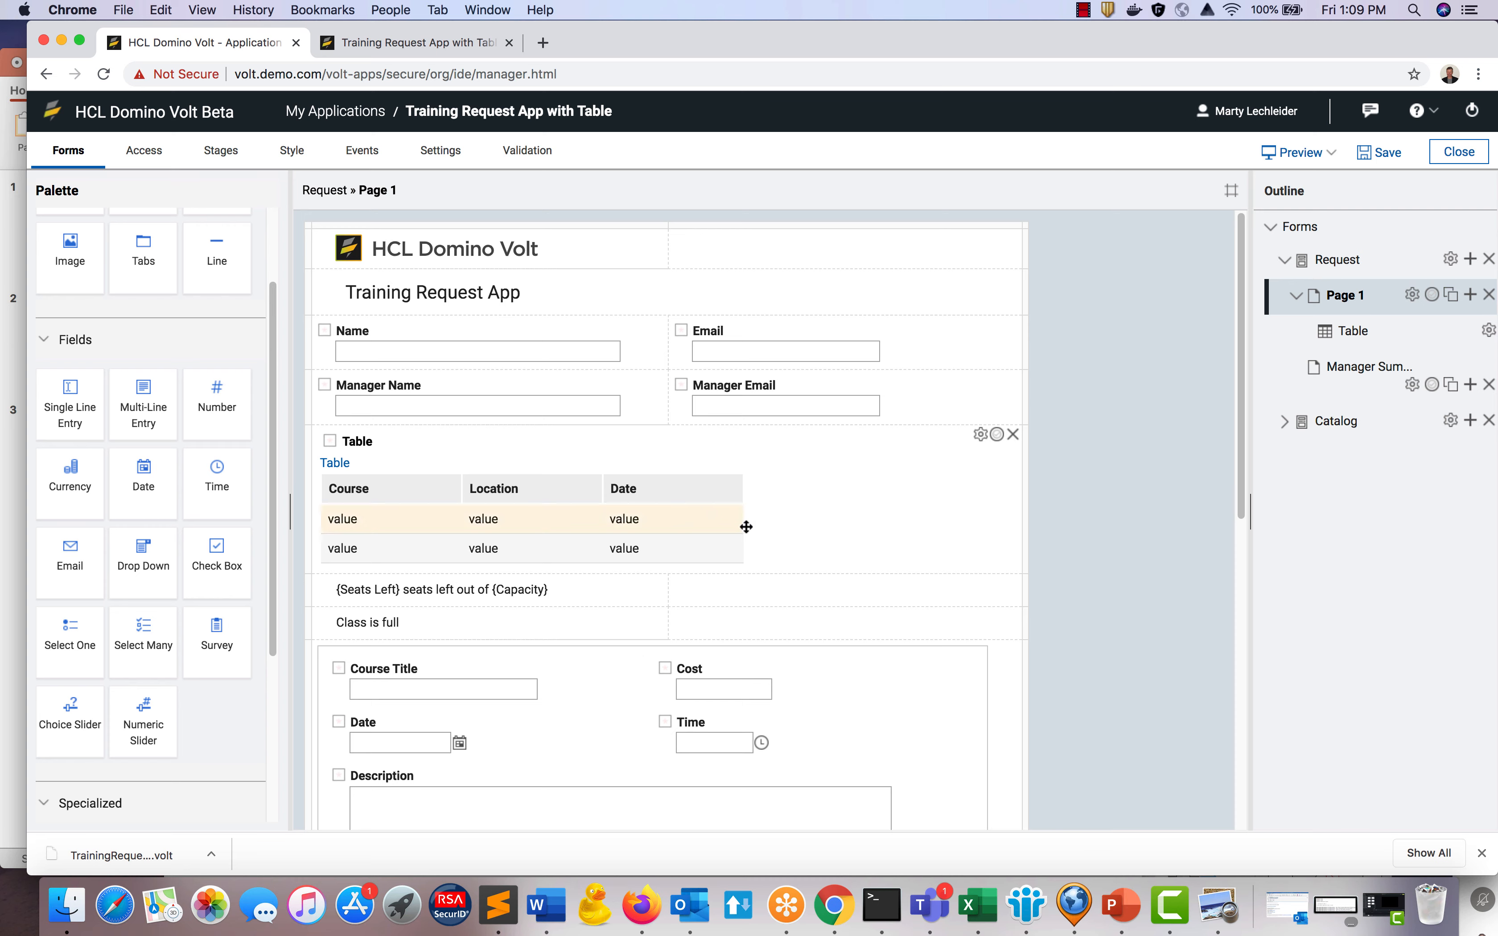
left_click(1211, 908)
Scroll to page 27 of the tutorial PDF and select the table onClick JavaScript block.
scroll(841, 613, "down", 15)
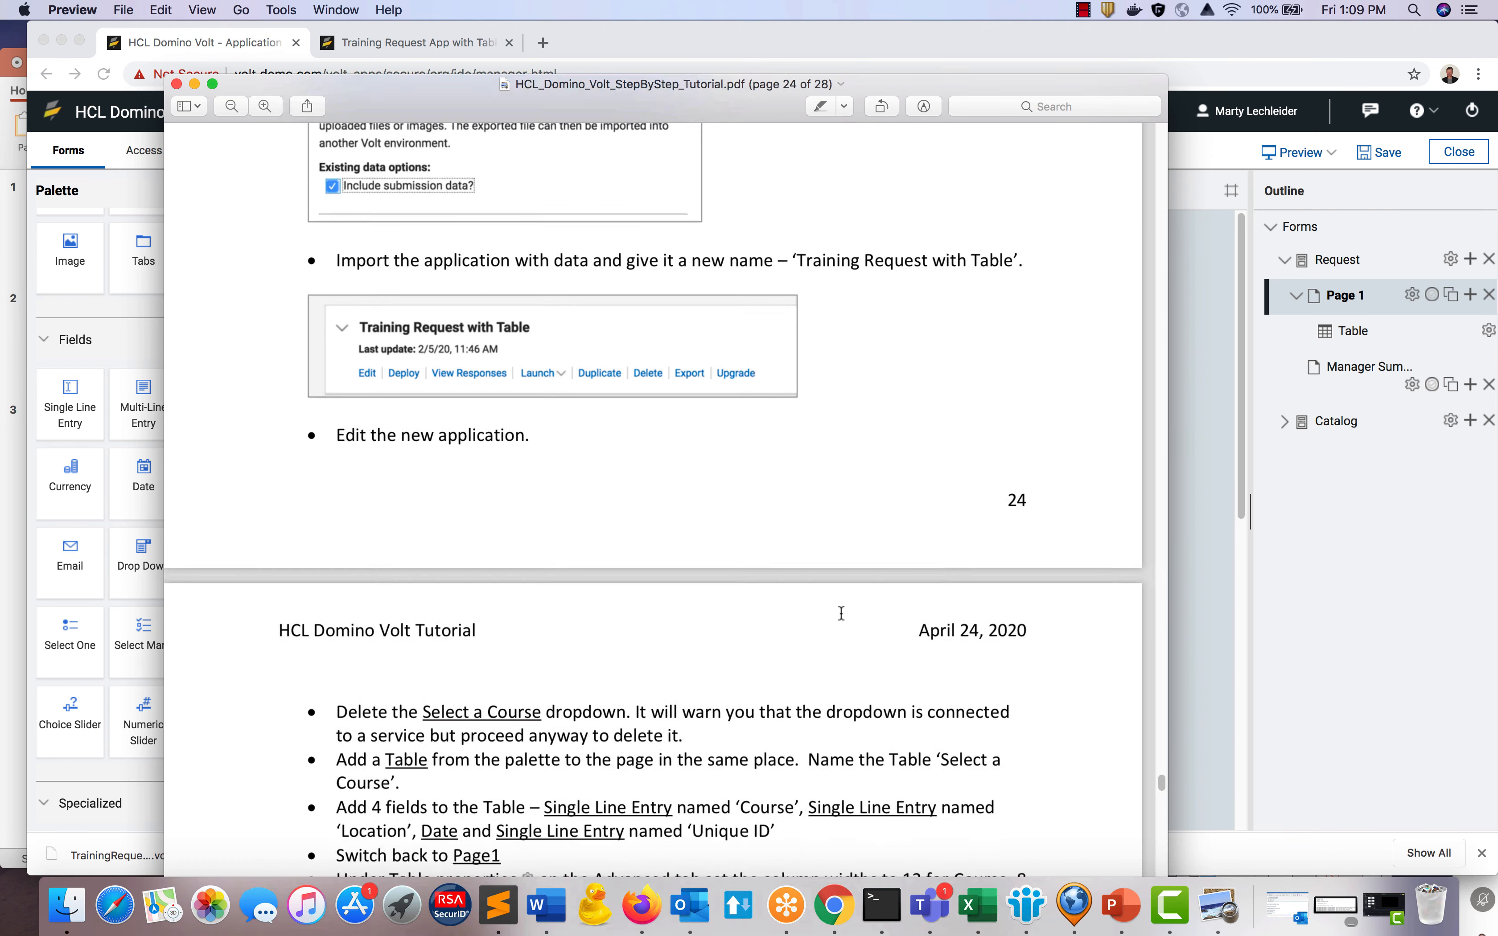
scroll(840, 613, "down", 15)
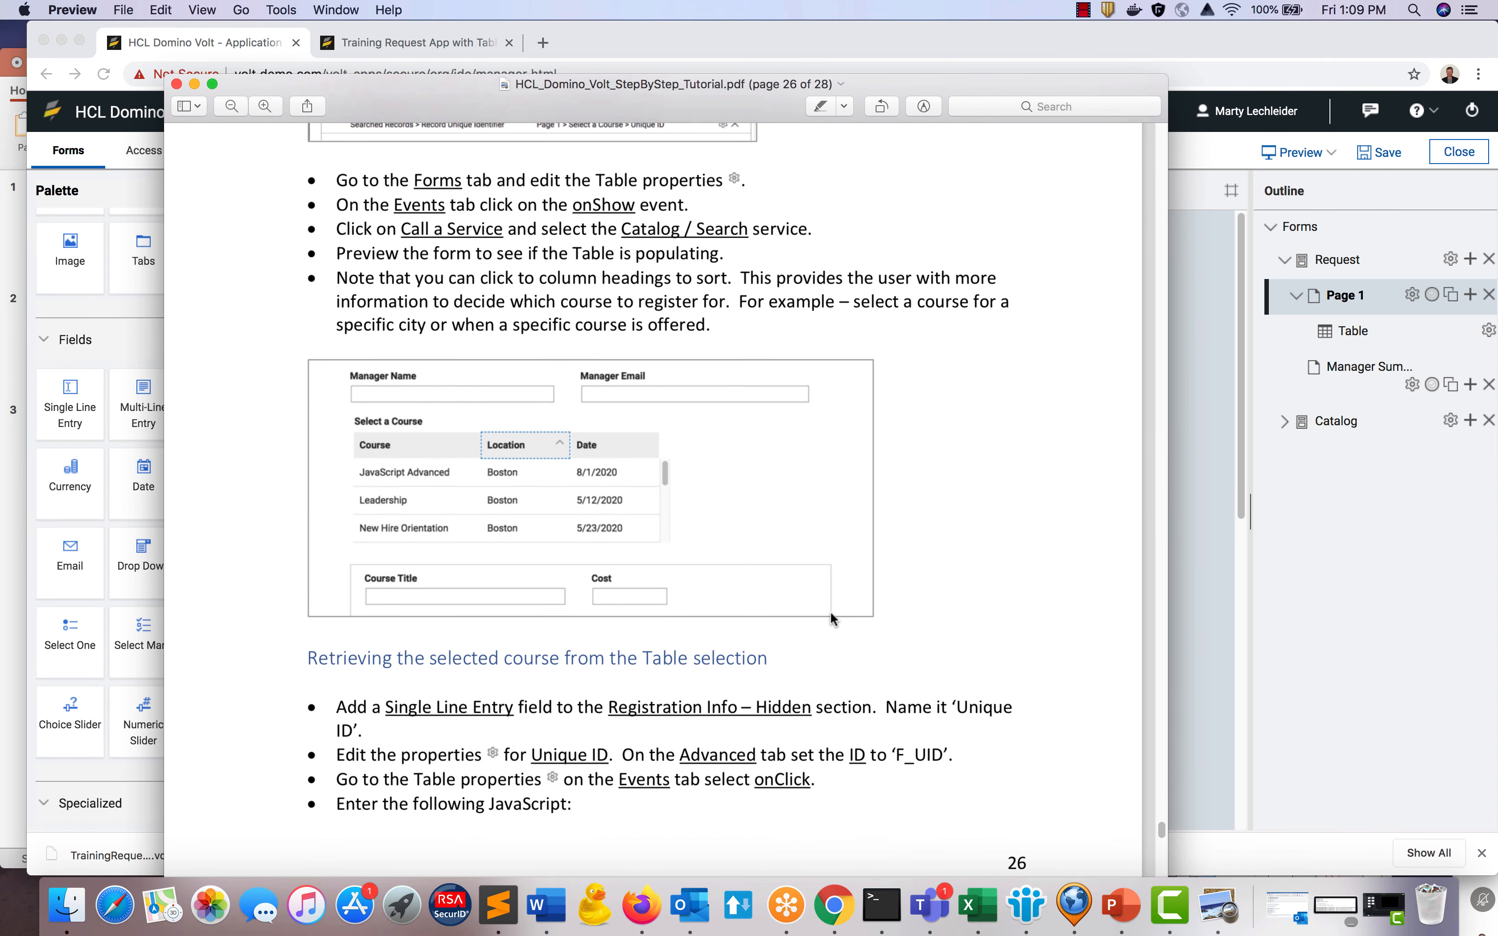
scroll(832, 620, "down", 10)
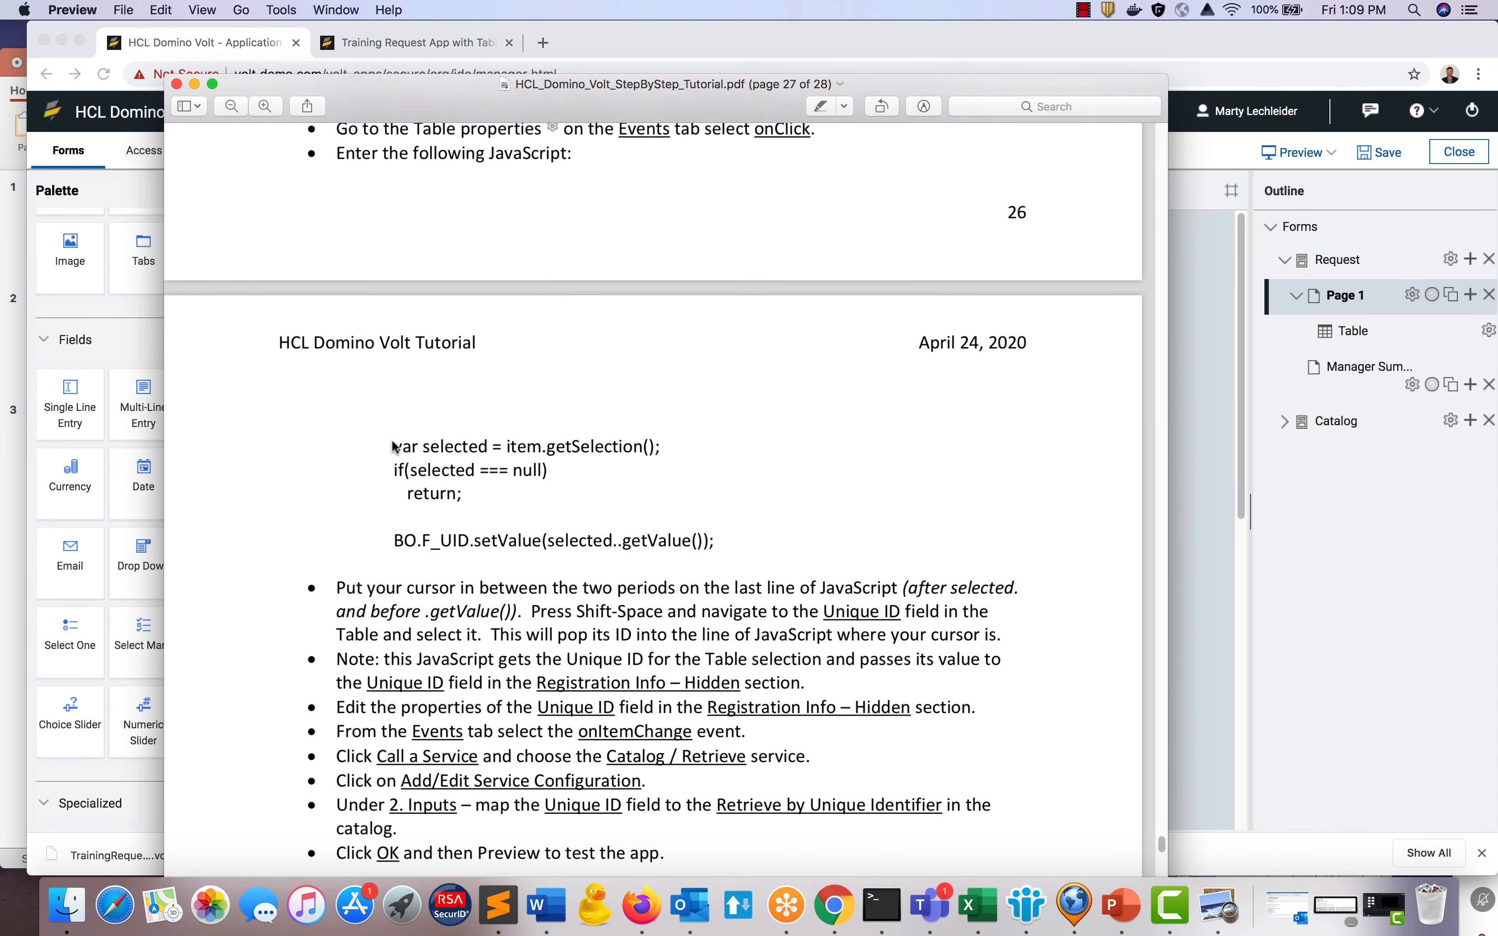
left_click_drag(395, 446, 712, 560)
key("super+c")
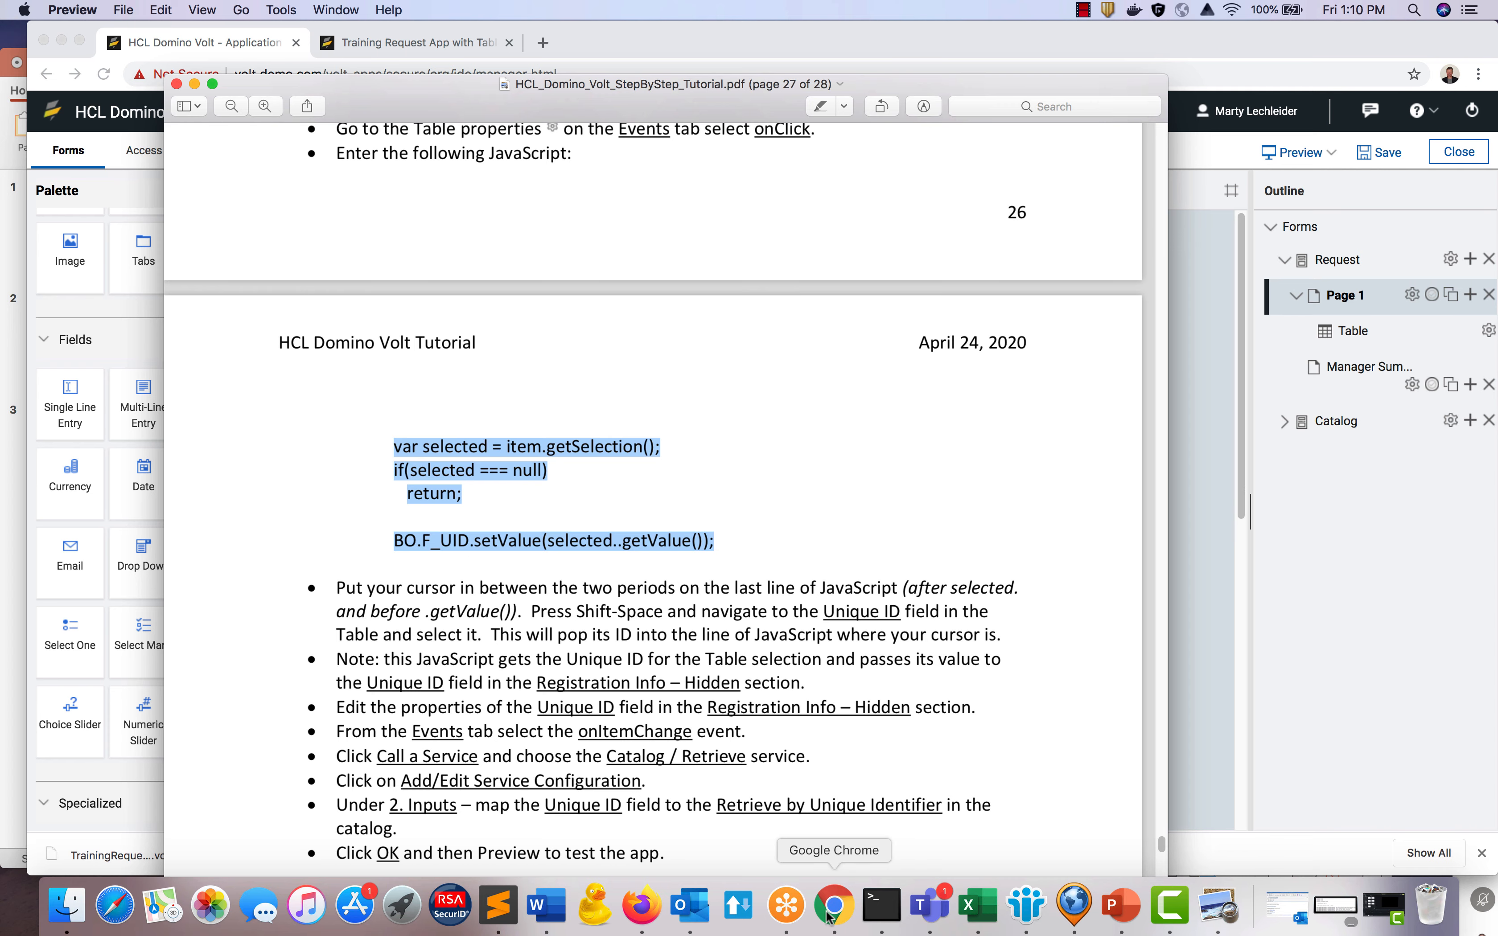
Paste the copied JavaScript over the placeholder comment in the Table's onClick event.
left_click(1189, 690)
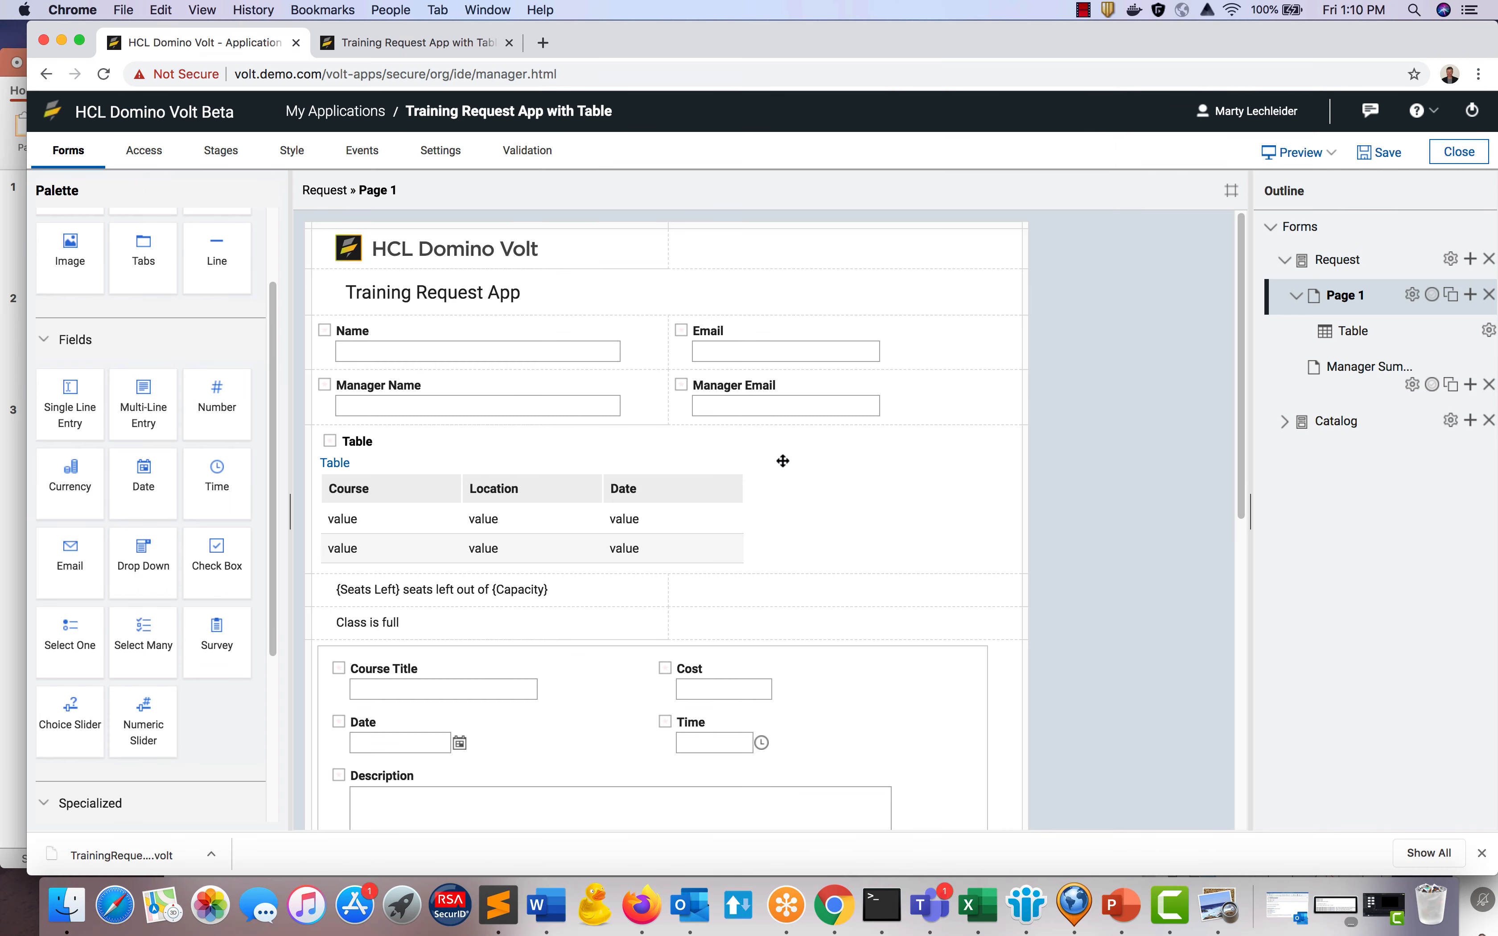
left_click(761, 496)
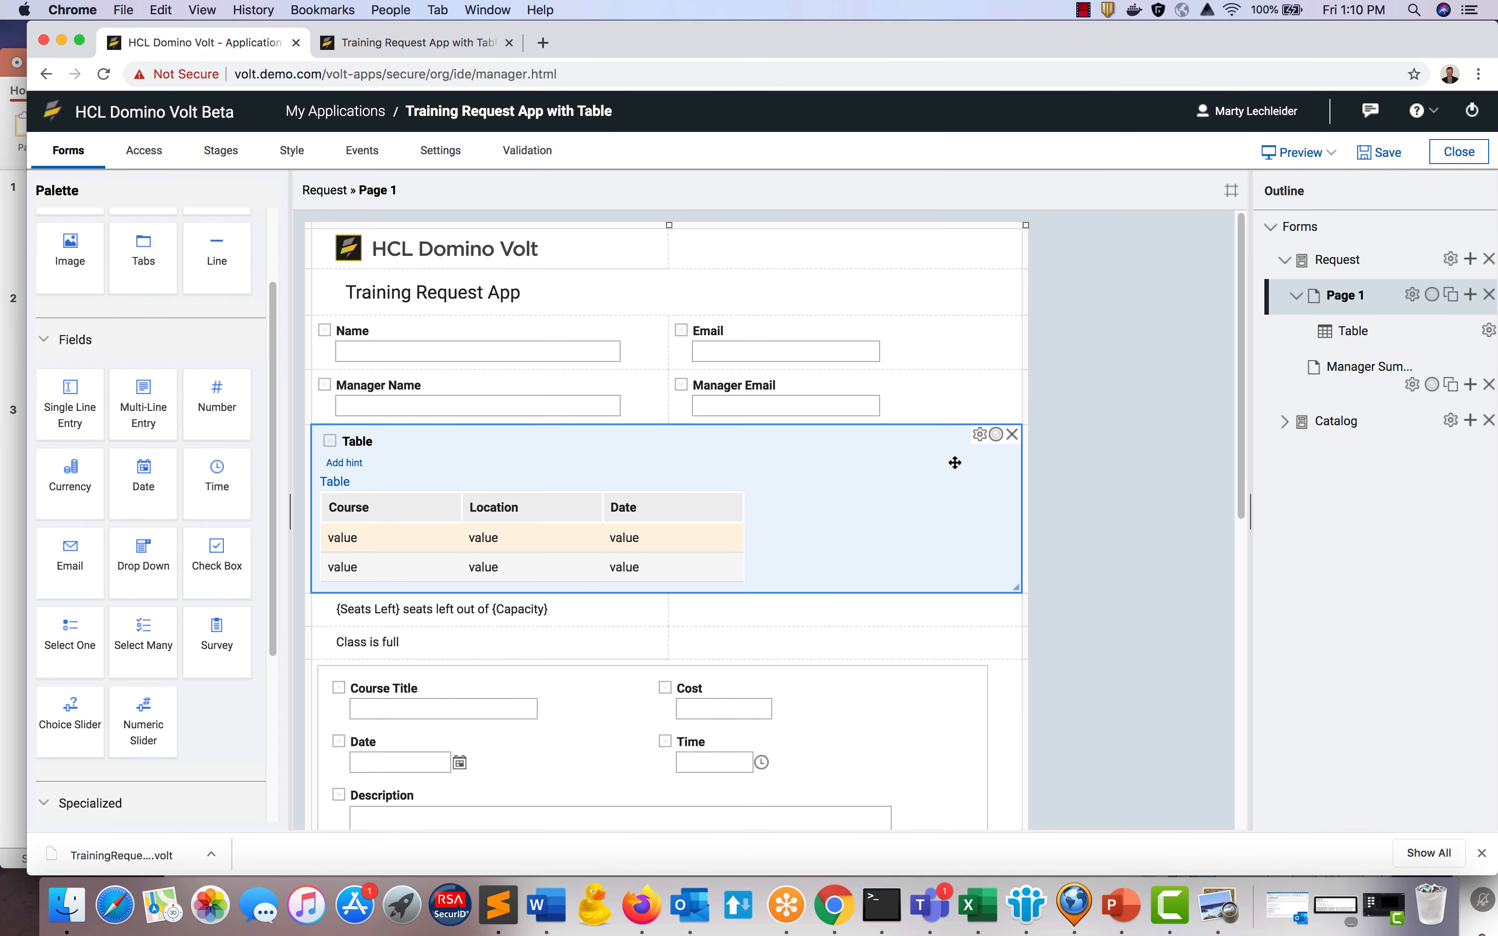
left_click(972, 434)
left_click(621, 257)
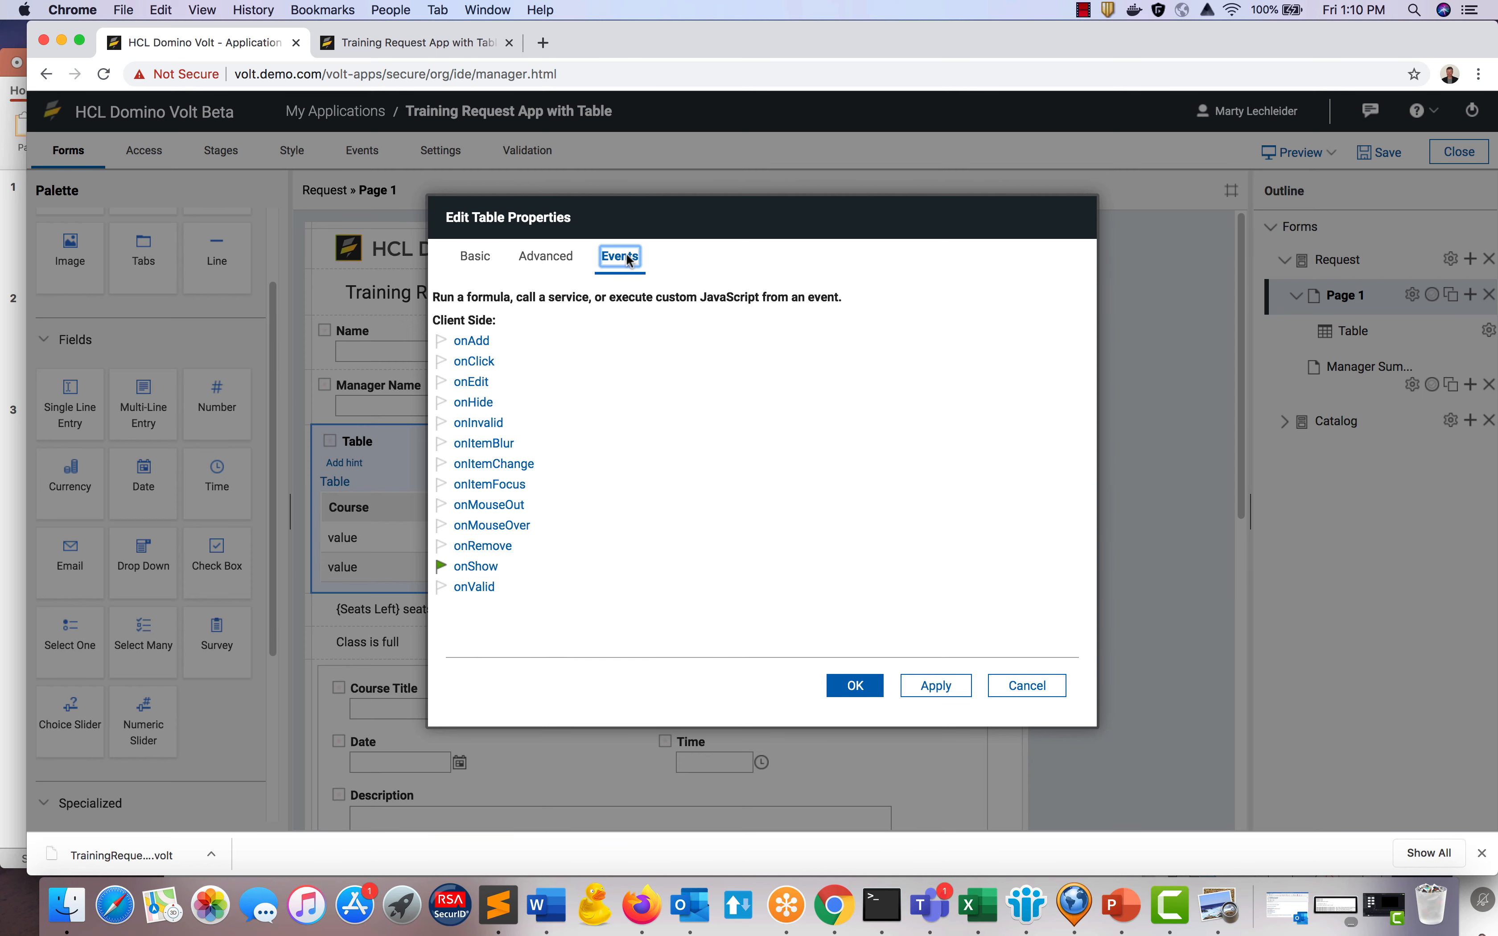
left_click(487, 363)
left_click_drag(742, 377, 455, 356)
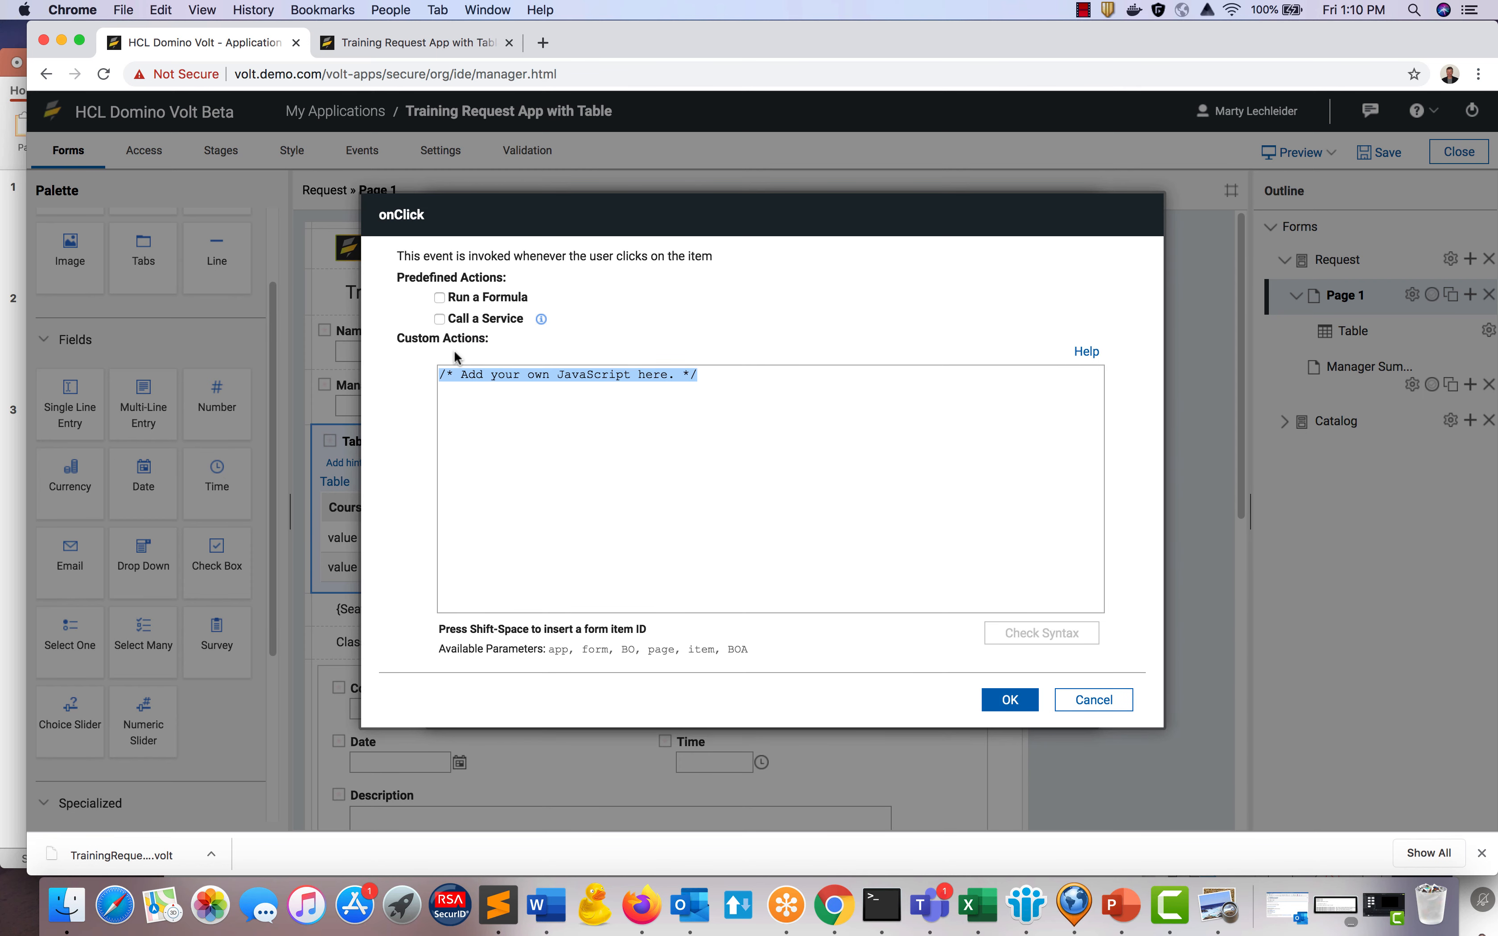
key("super+v")
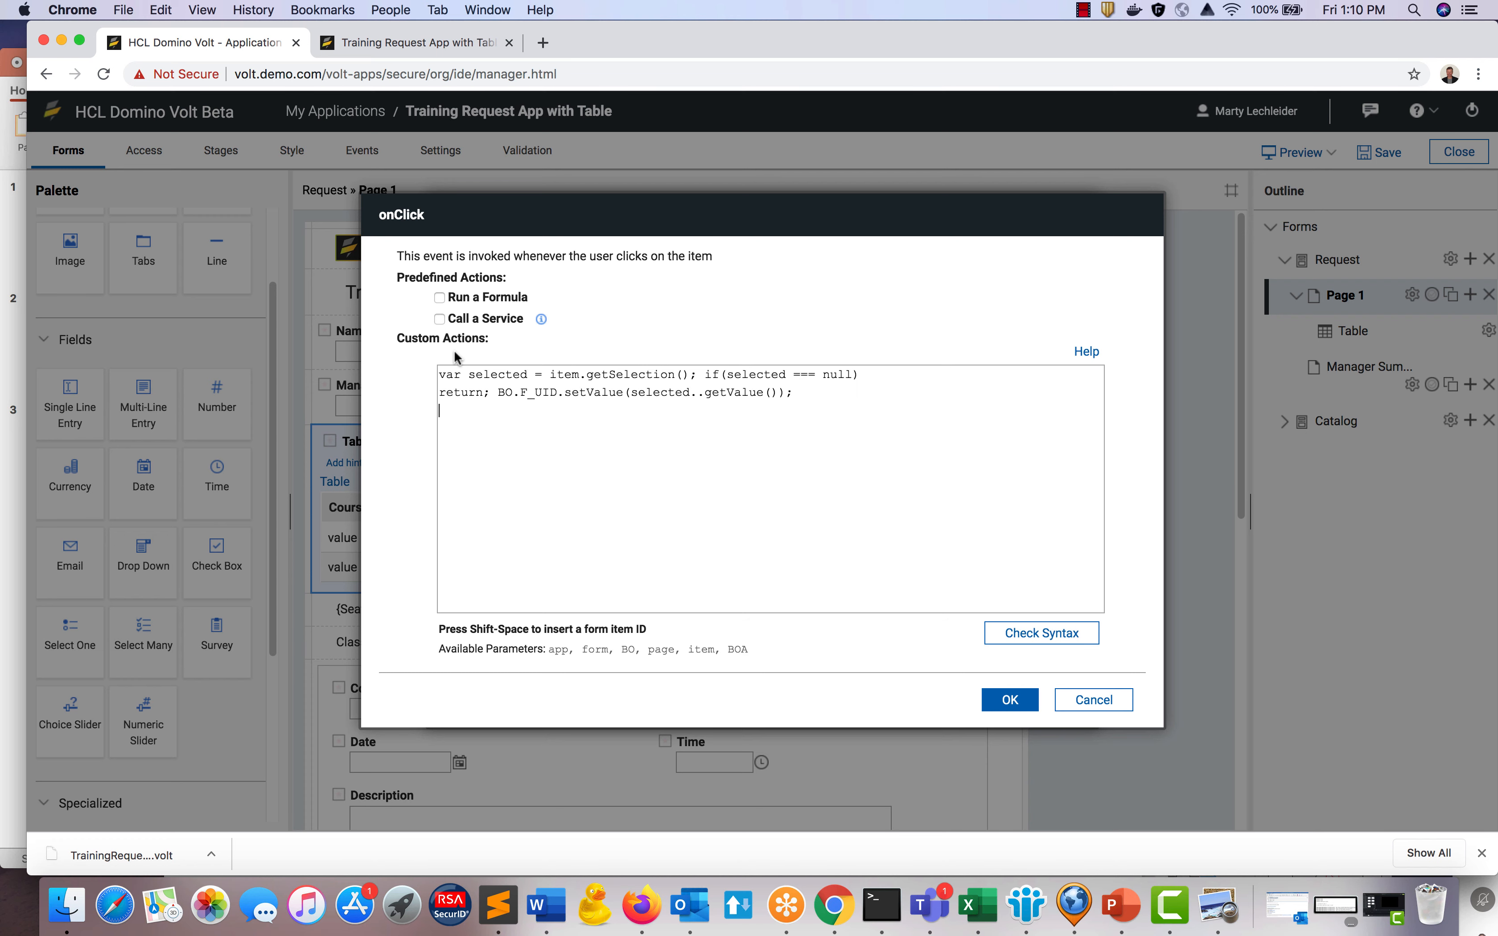
Put the if statement and the BO.F_UID statement on their own lines.
left_click(704, 374)
key("Return")
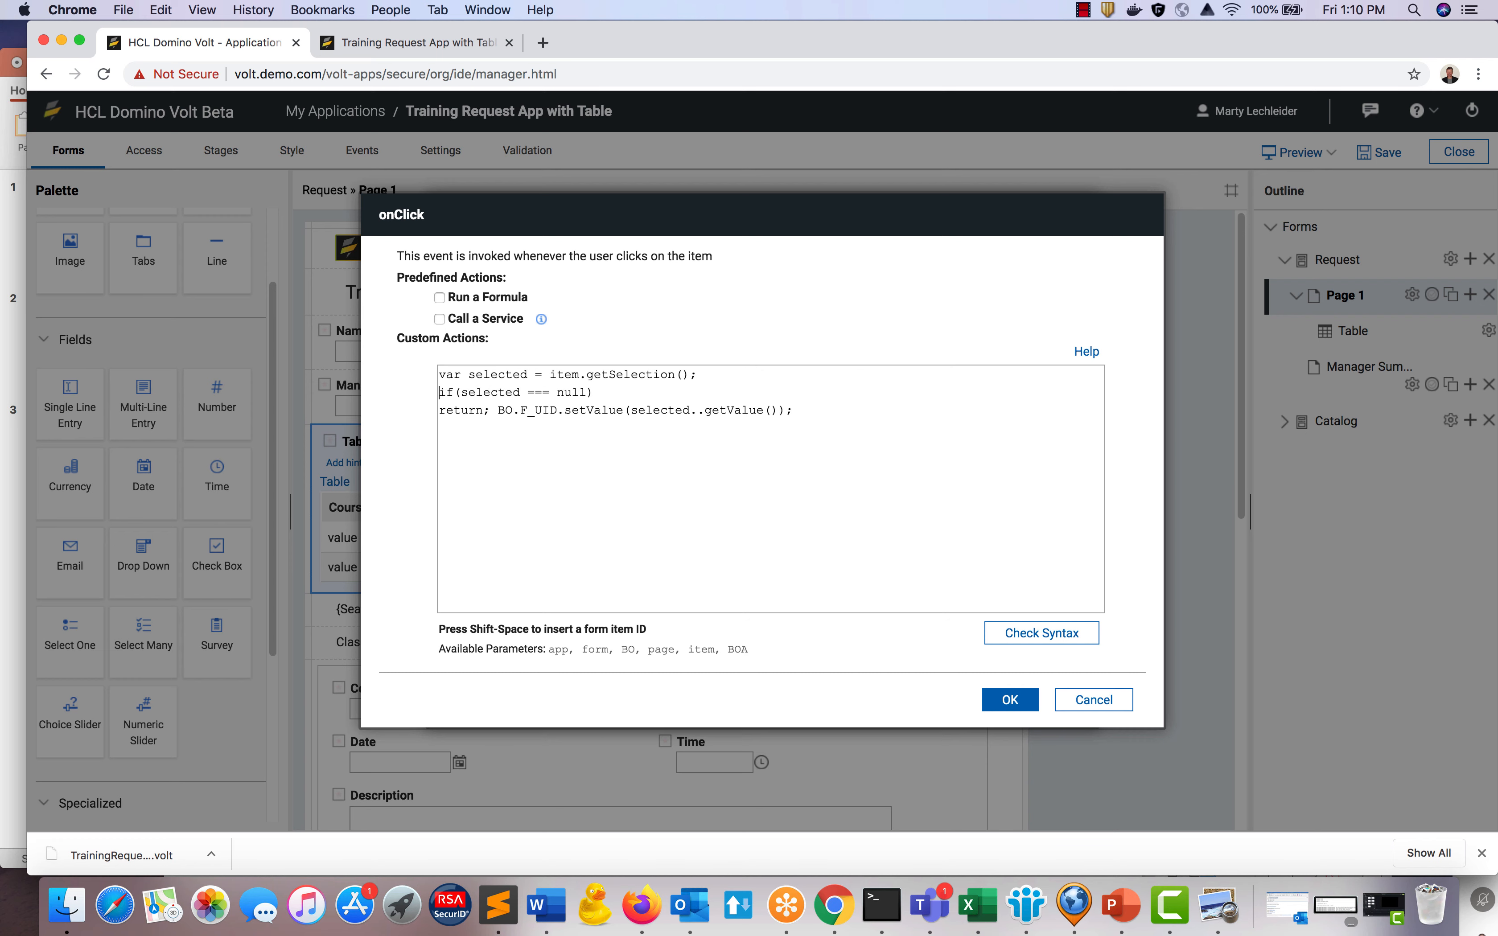
left_click(495, 410)
key("Return")
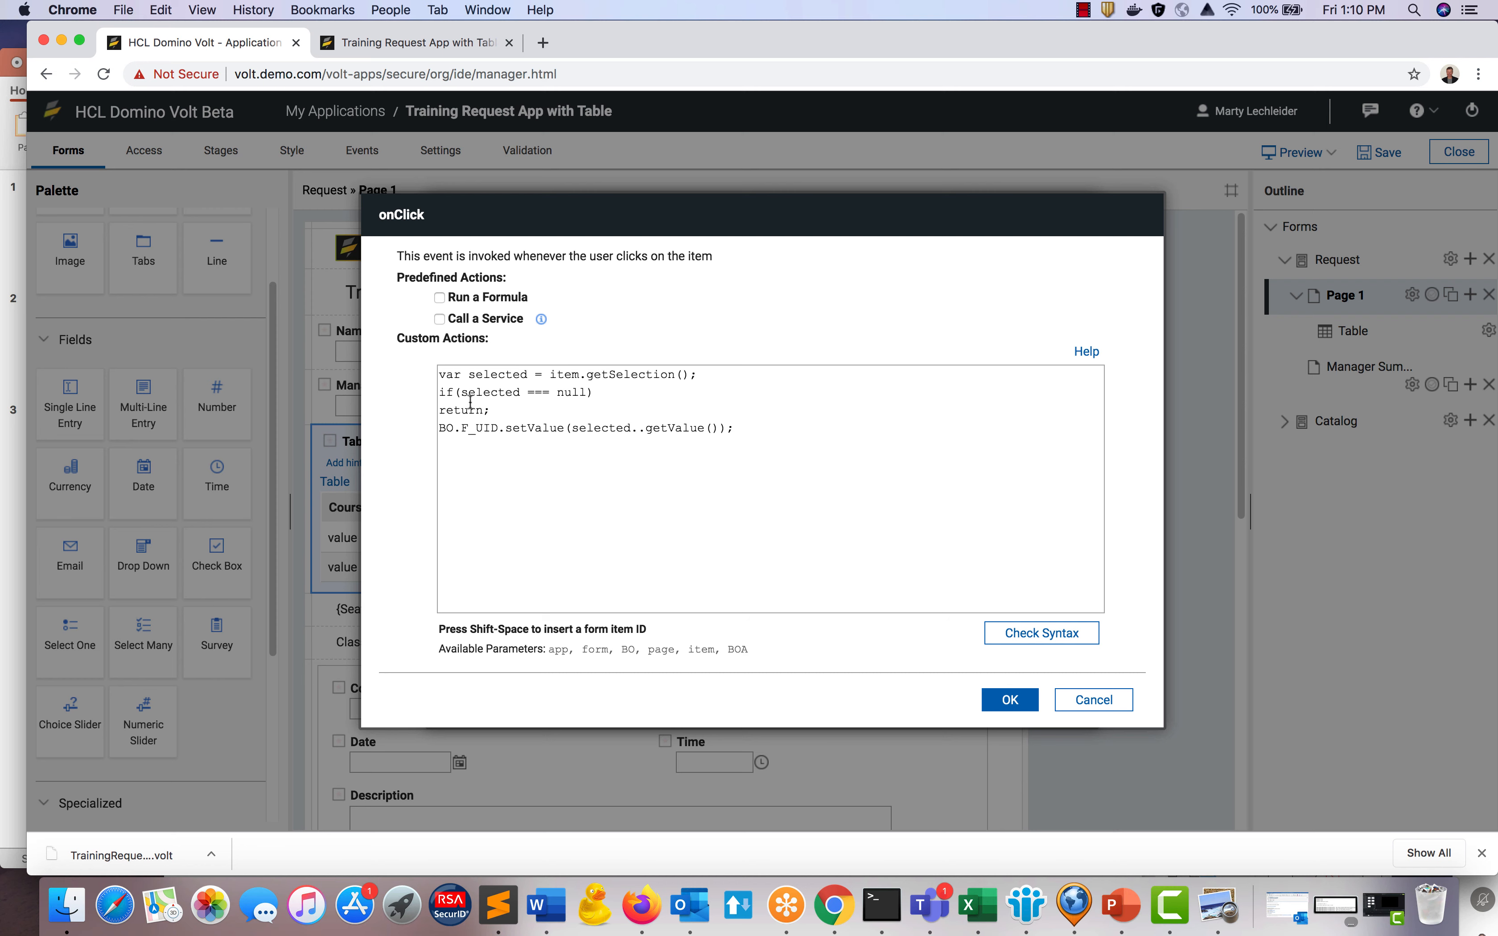
key("Return")
key("Return")
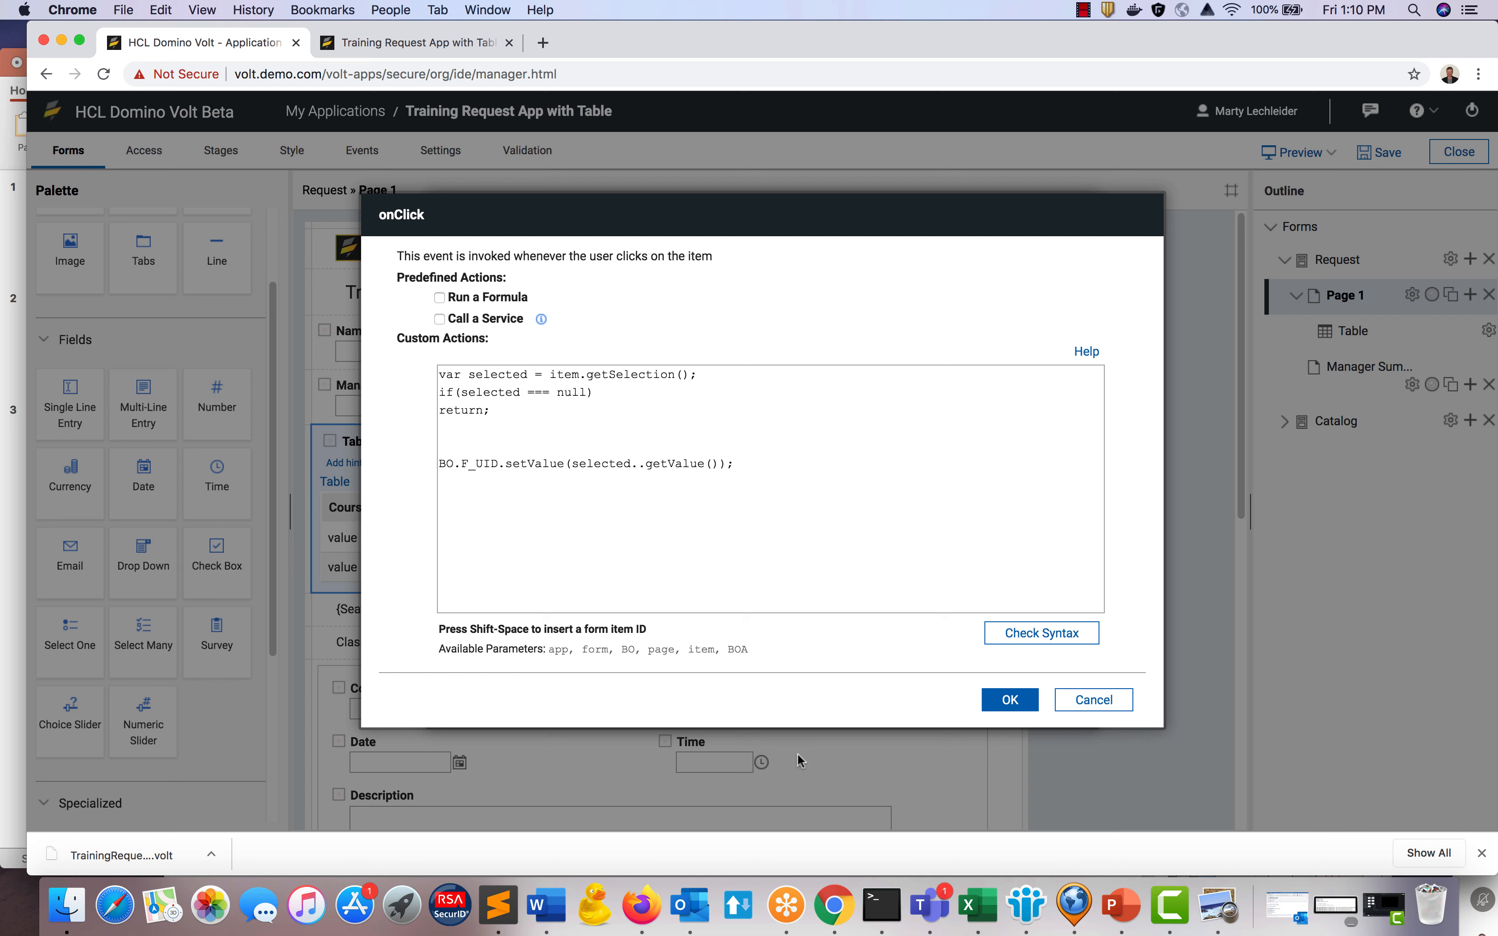
Insert the Table's UID field ID F_SingleLine9 into the script and save the table properties.
key("shift+space")
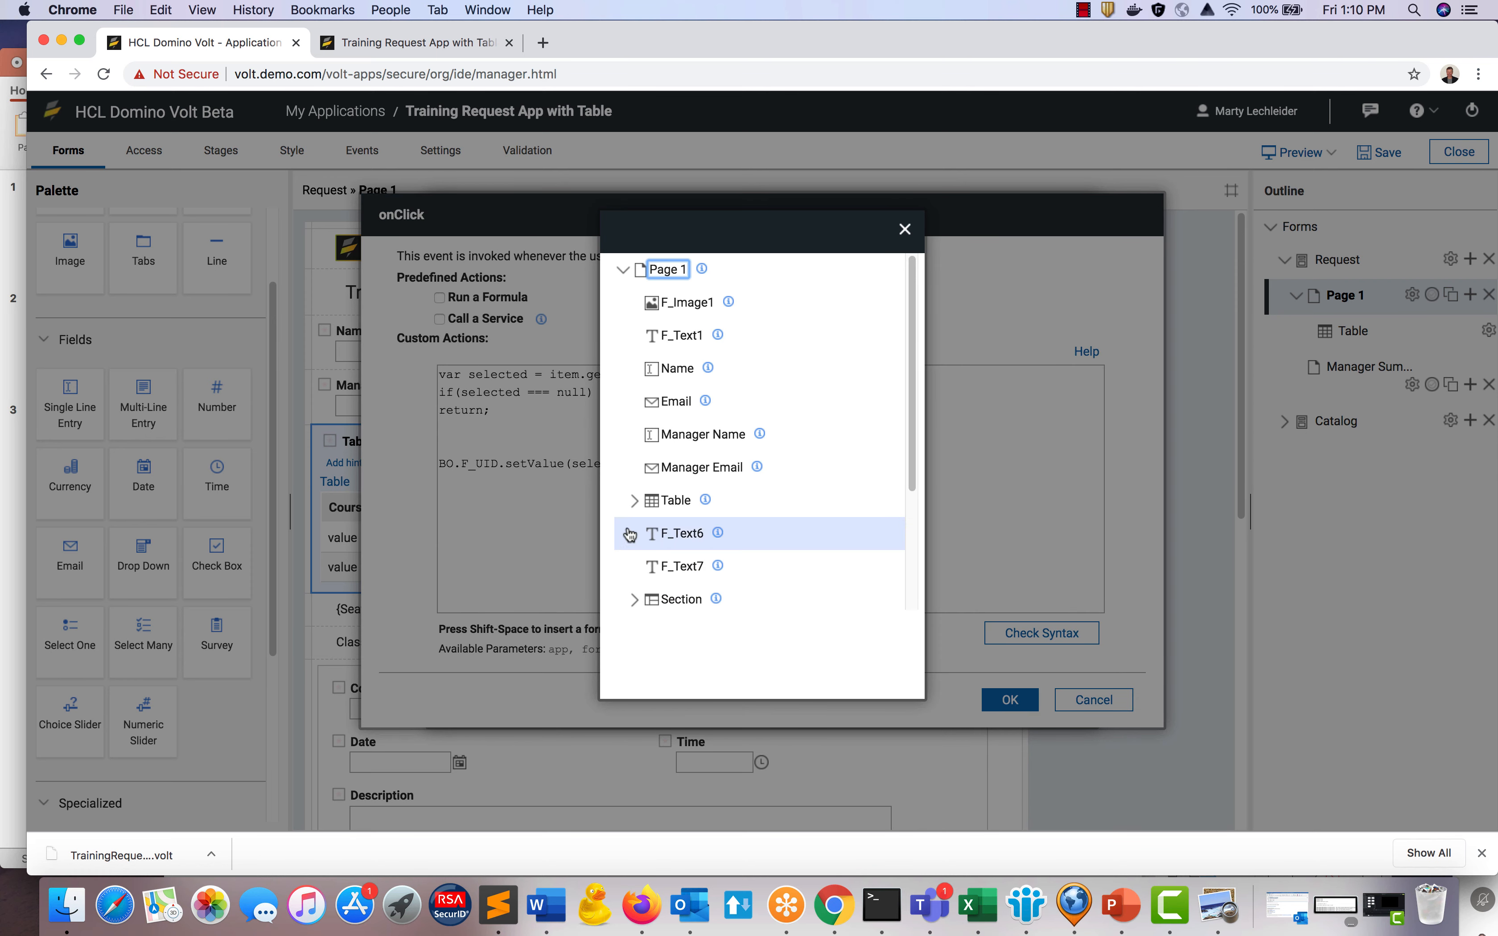
left_click(634, 500)
scroll(768, 520, "down", 2)
scroll(768, 520, "down", 1)
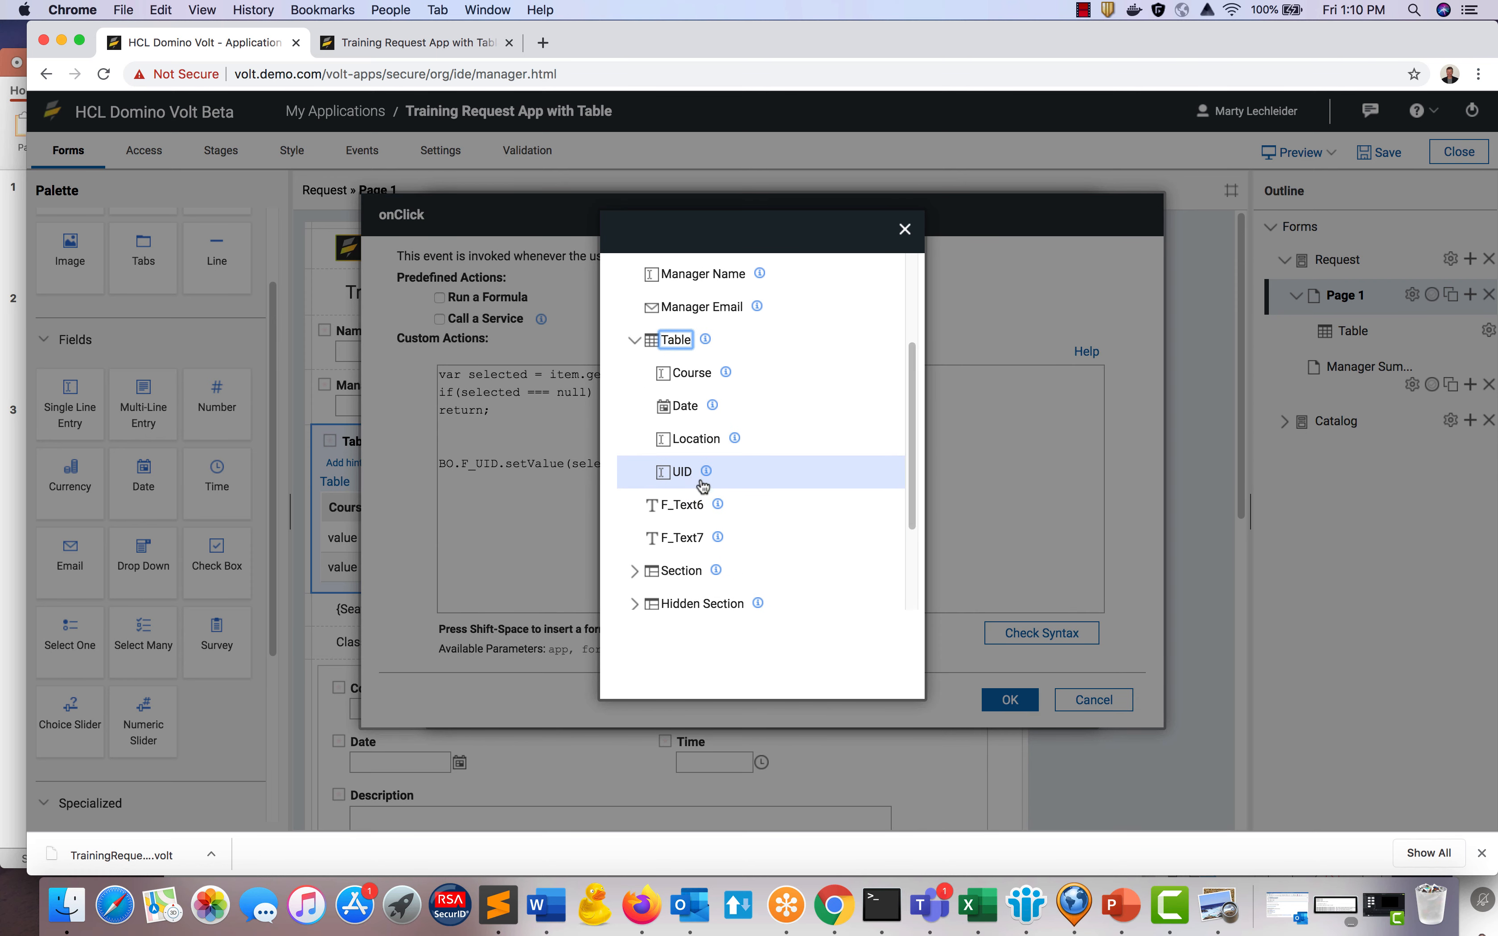
double_click(680, 471)
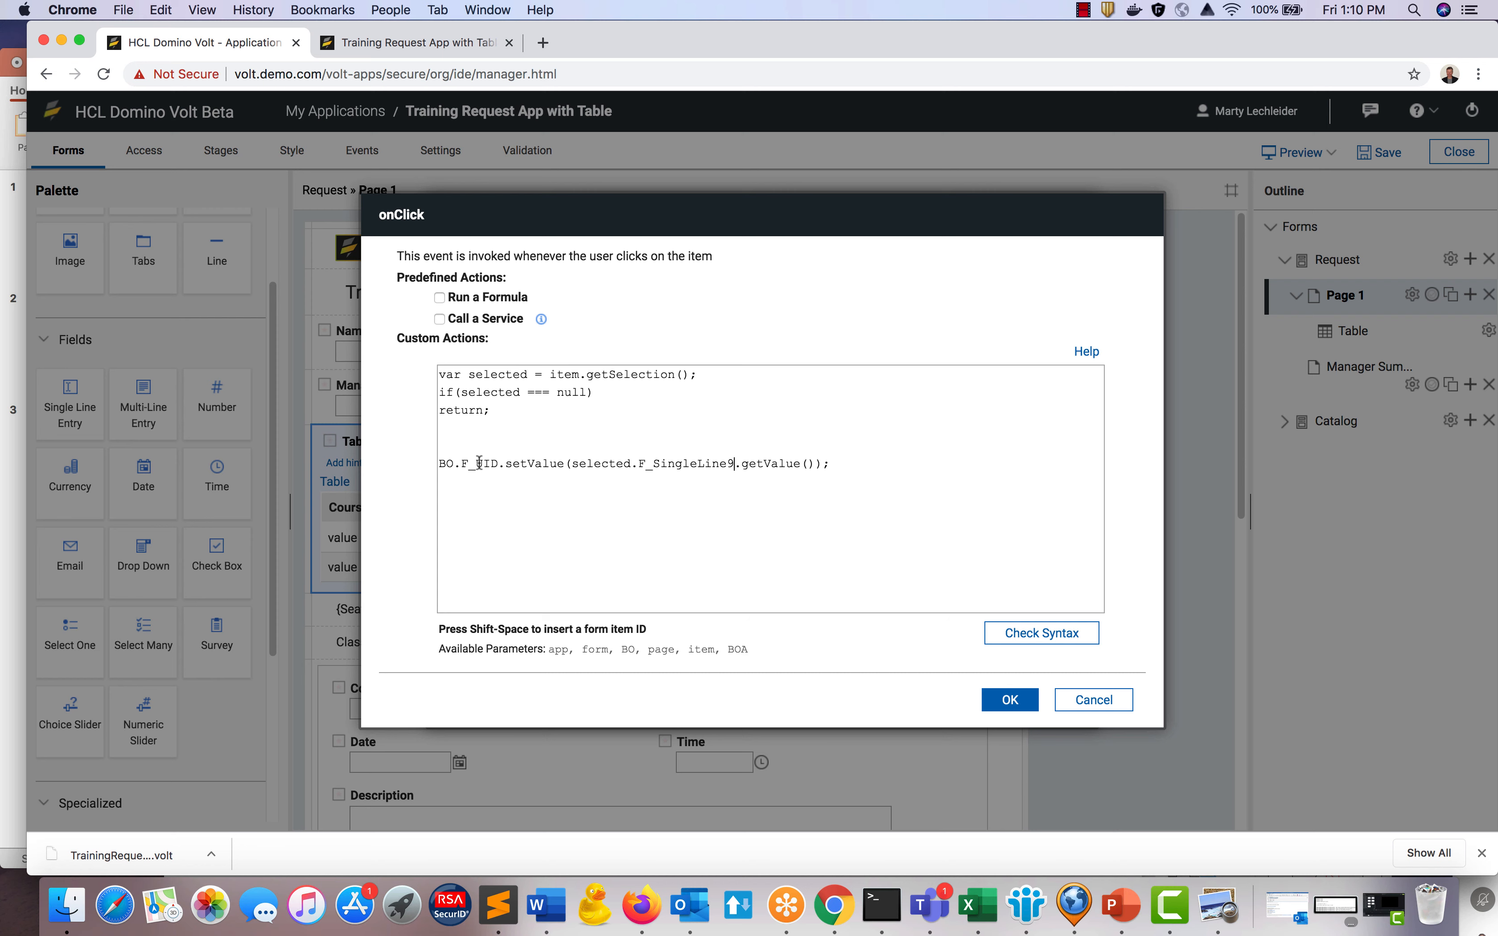
left_click(1001, 704)
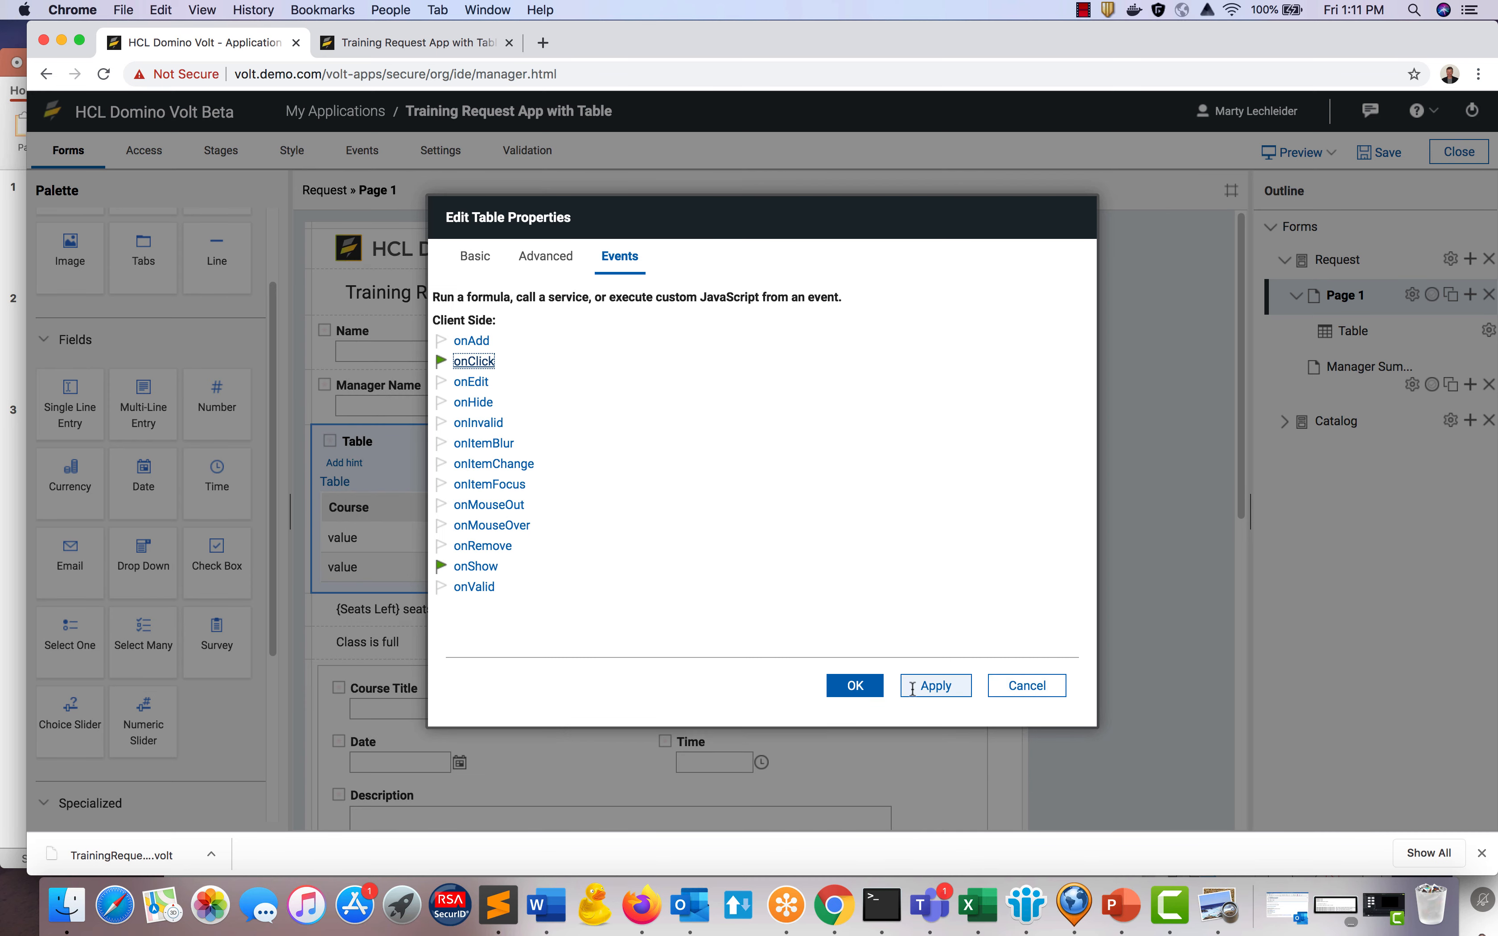
left_click(854, 685)
In the hidden UID field's advanced settings, replace the generated part of its ID with 'F'.
scroll(518, 755, "down", 10)
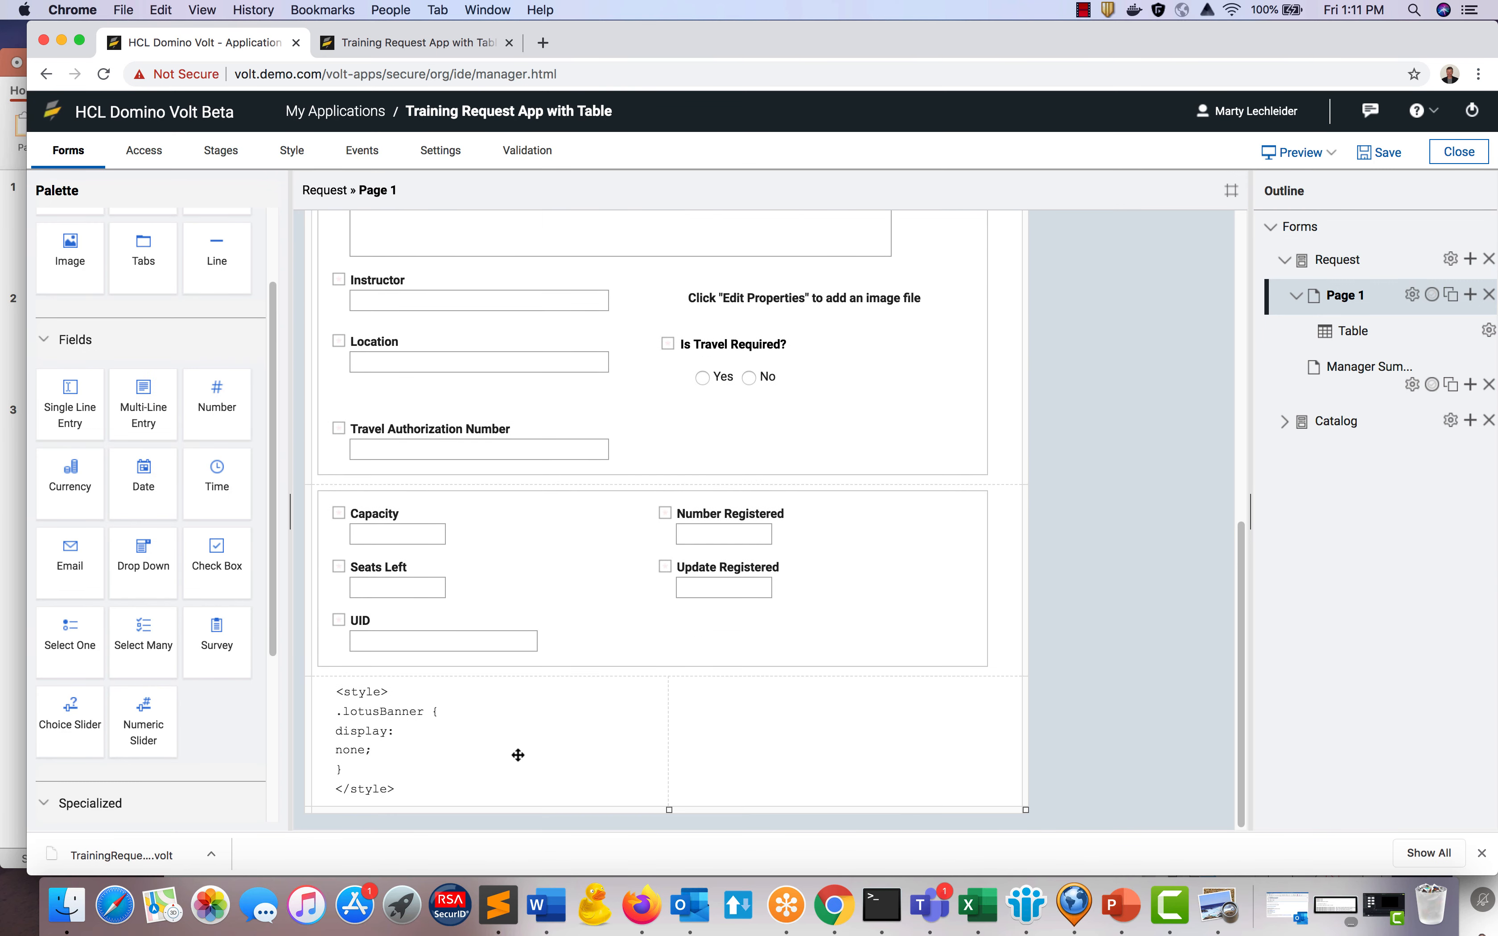
left_click(563, 628)
left_click(594, 617)
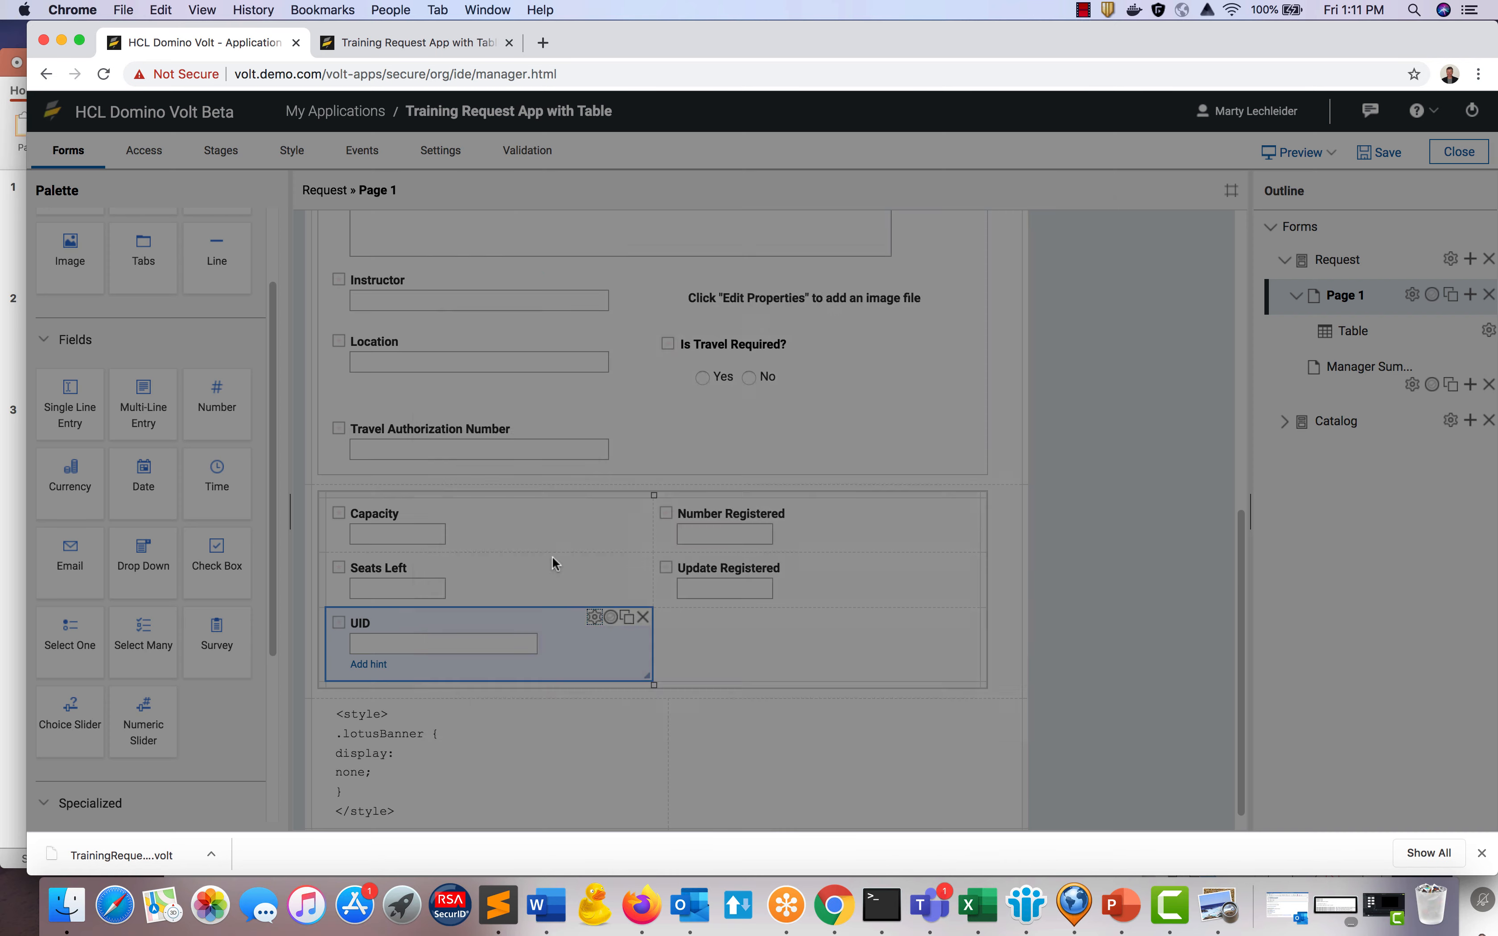
left_click(547, 256)
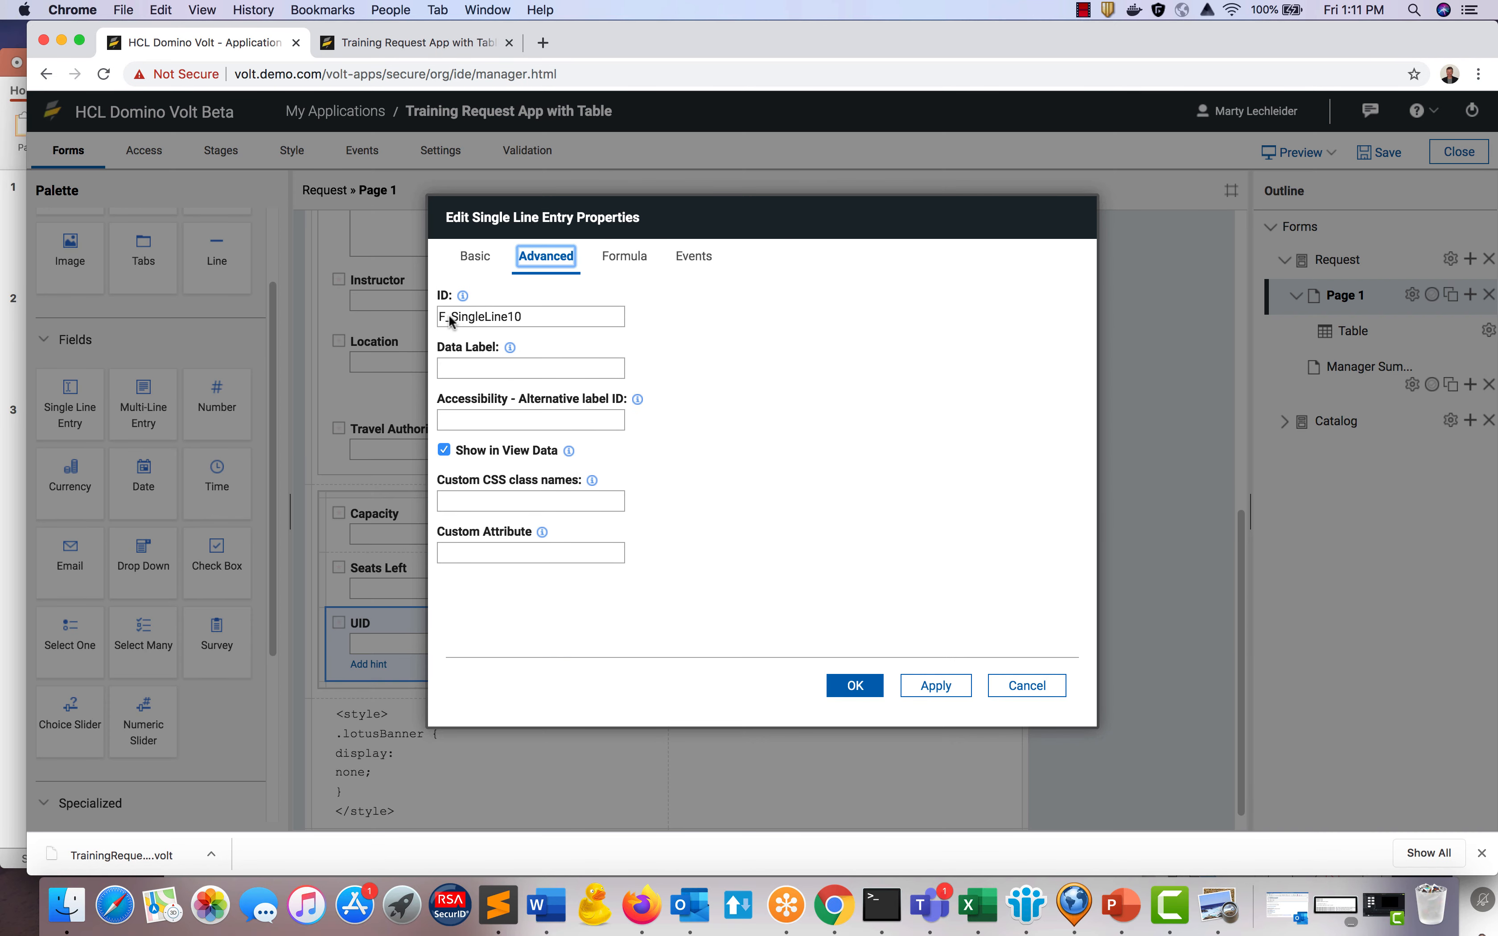
left_click_drag(450, 319, 596, 331)
type("F")
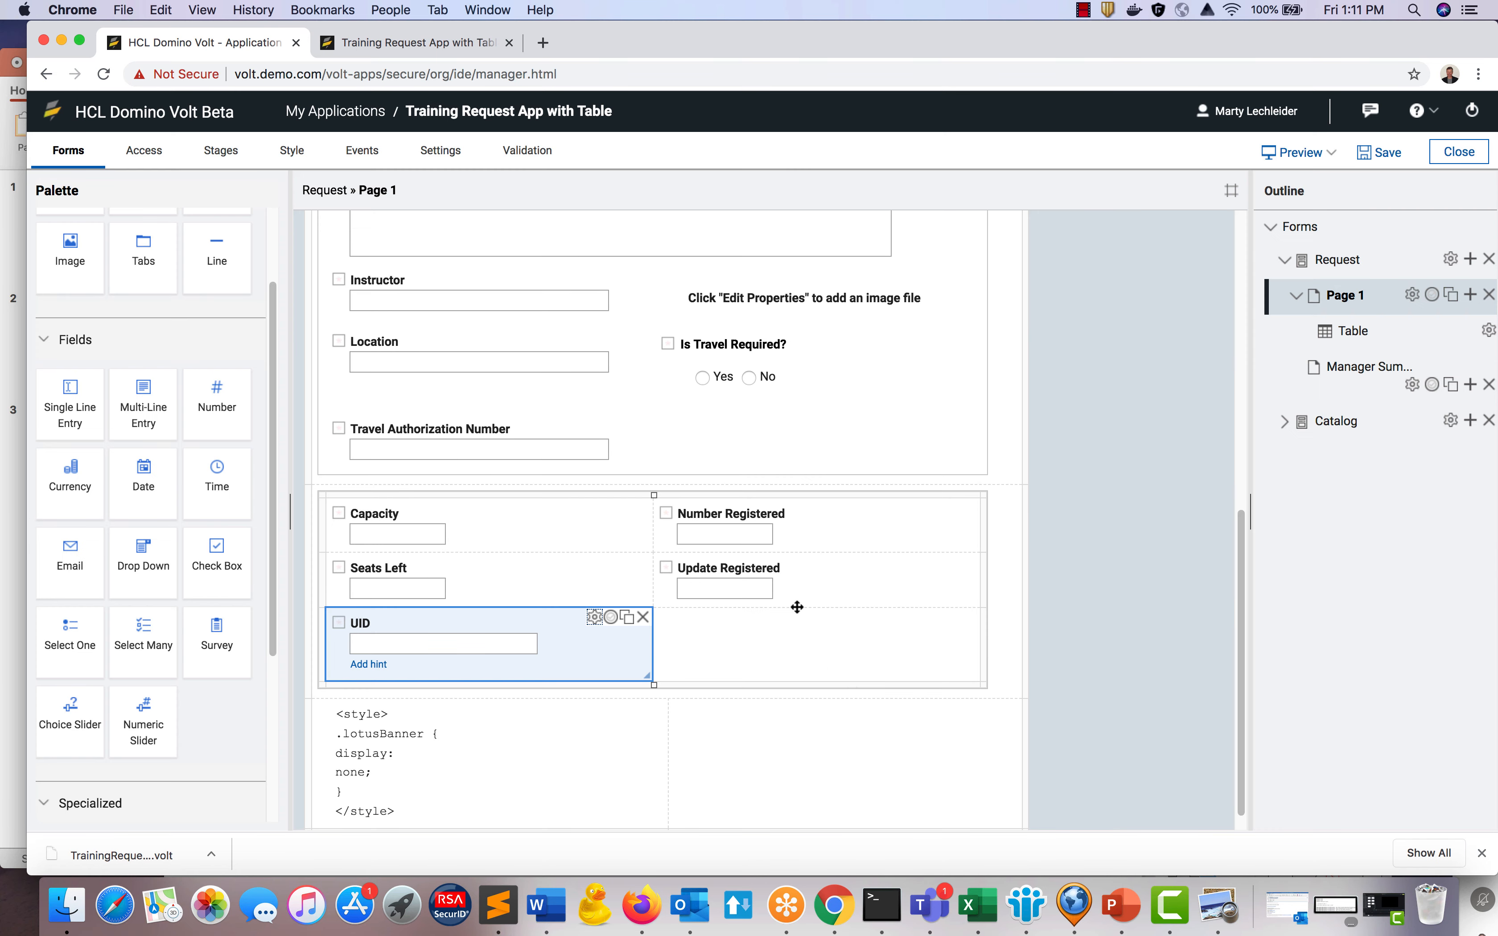
Open the course table's onClick script and select its UID field reference.
scroll(780, 445, "up", 5)
scroll(840, 424, "up", 10)
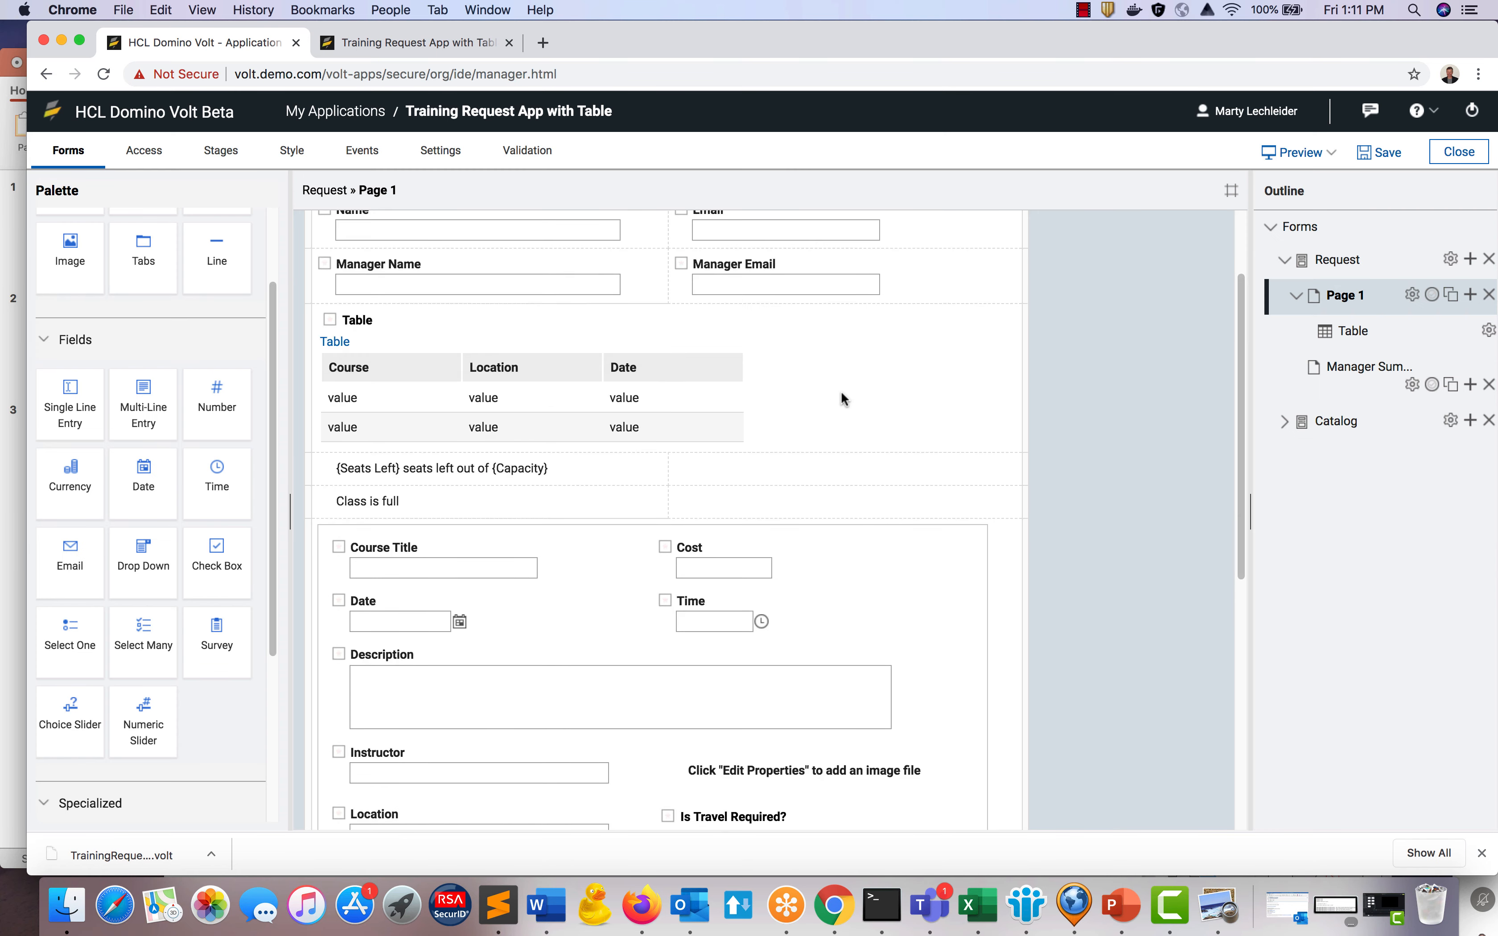
left_click(823, 474)
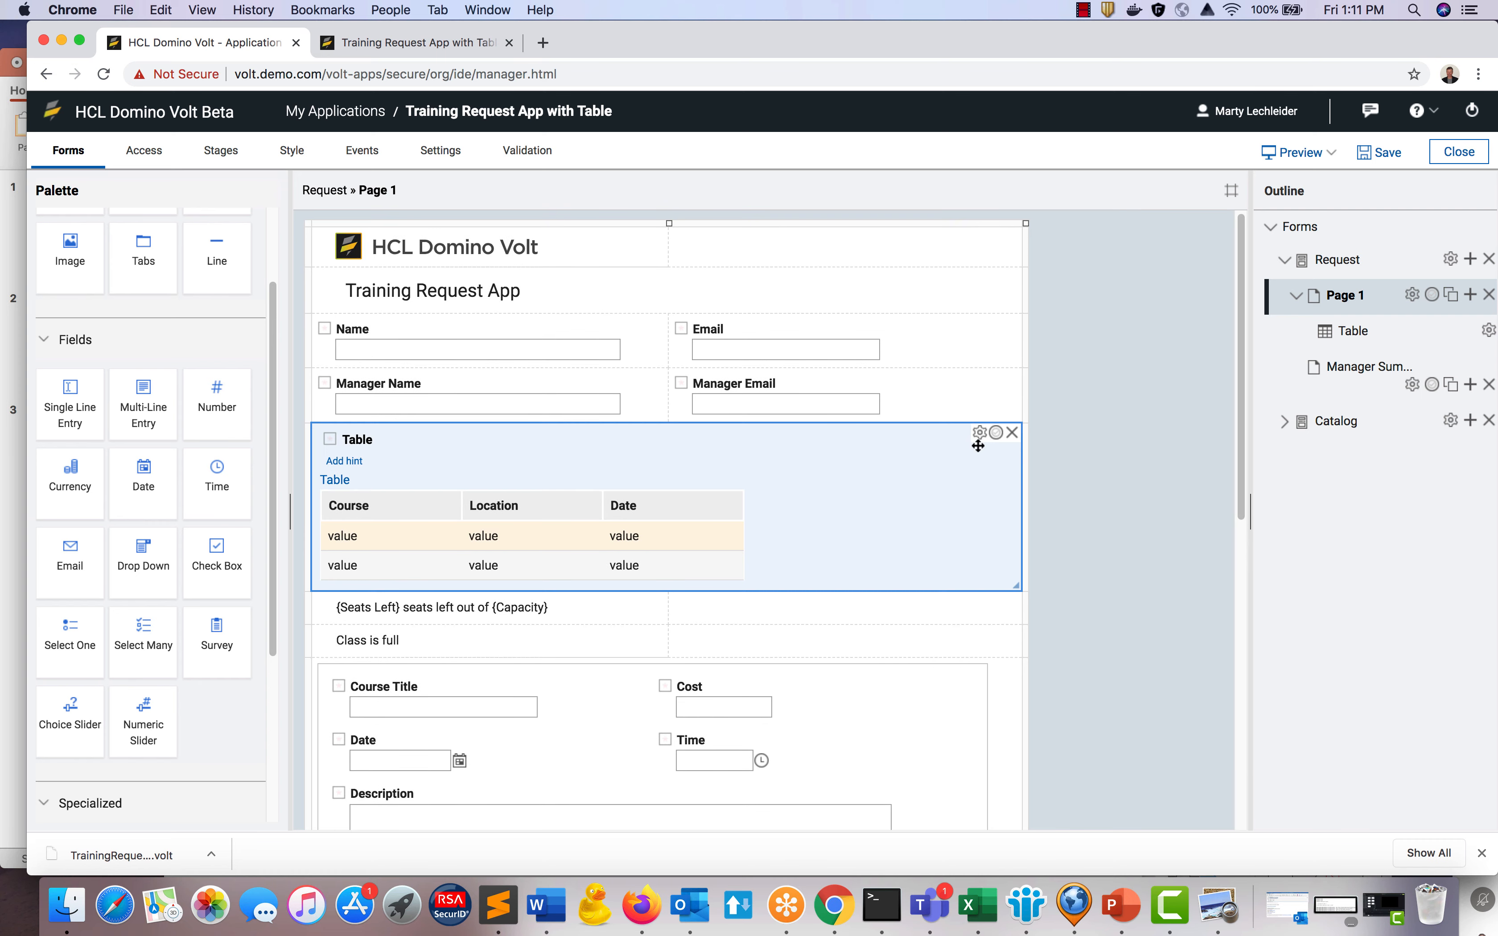
left_click(979, 432)
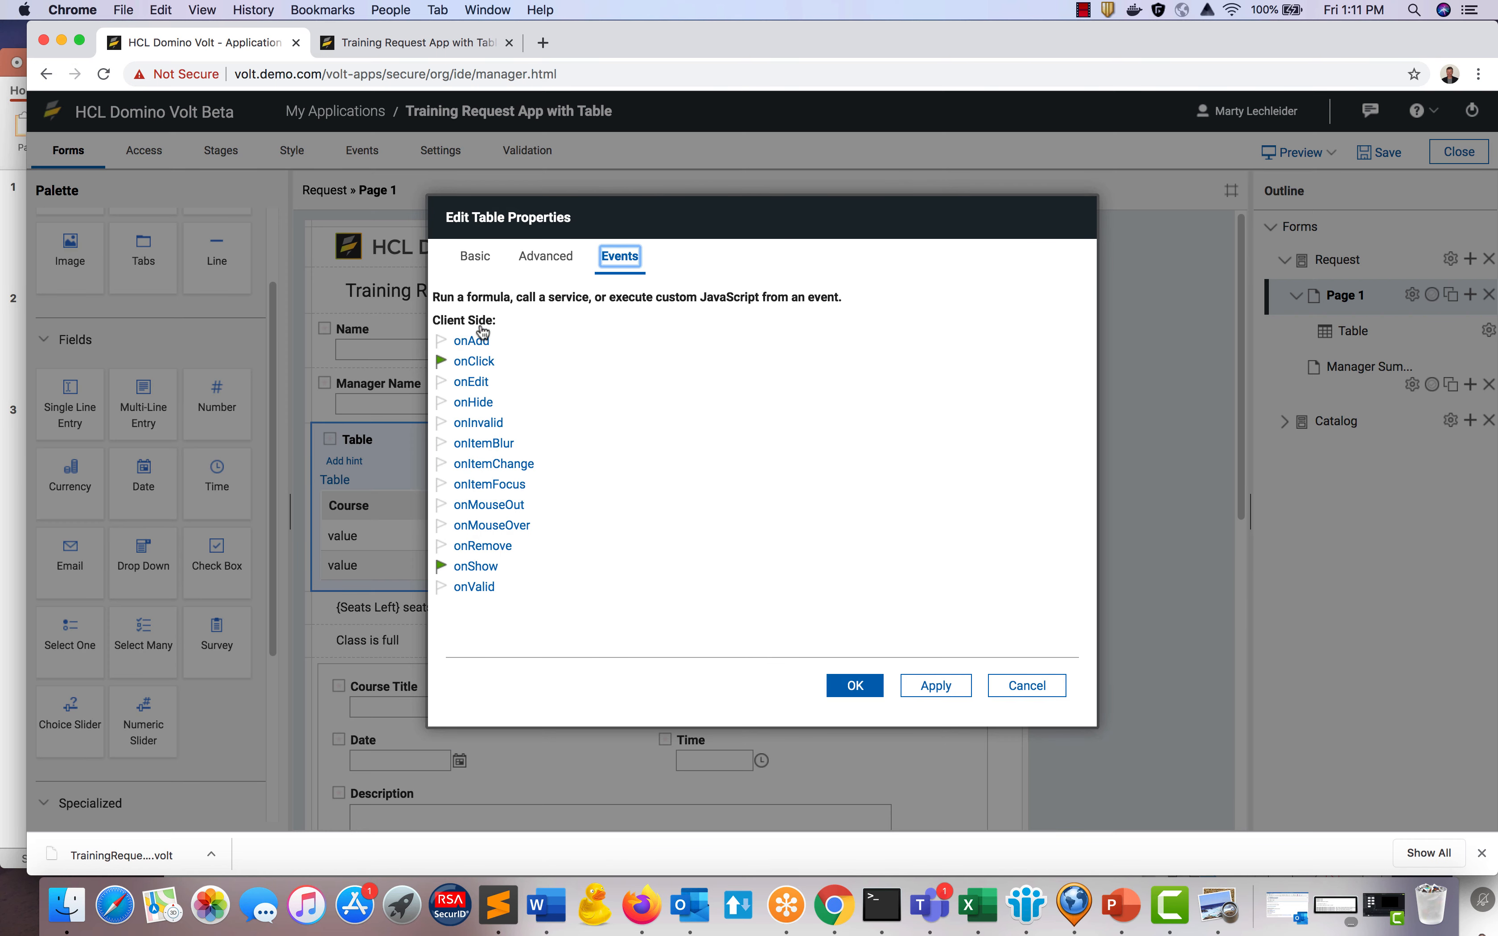
left_click(475, 362)
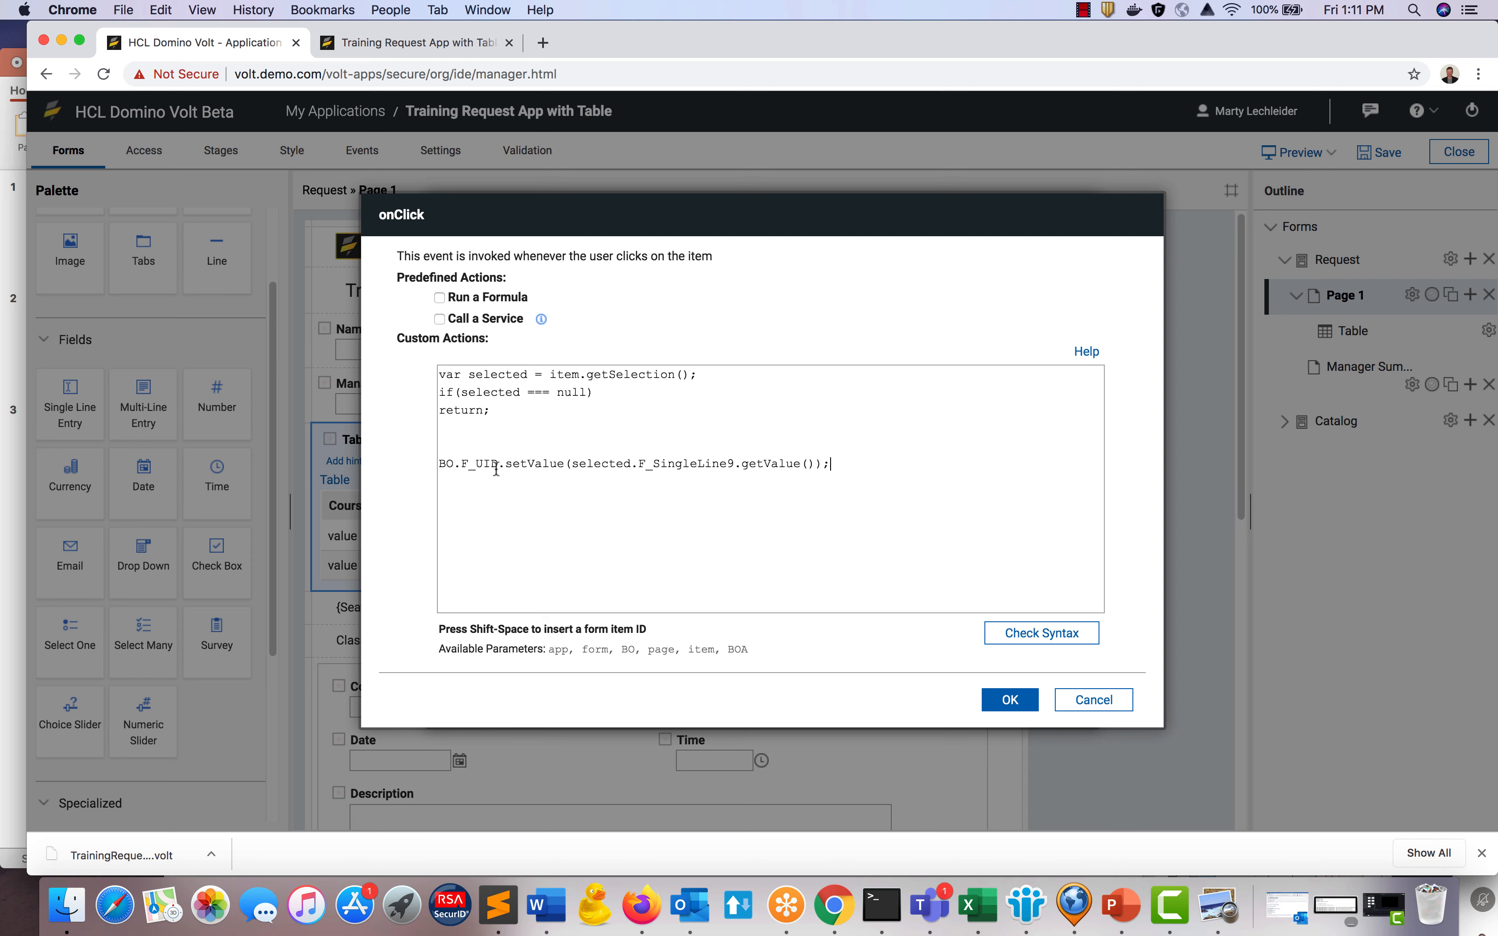
double_click(475, 463)
Insert the Hidden Section's UID item, correct the code to BO.F_UID, and save the table properties.
key("shift+space")
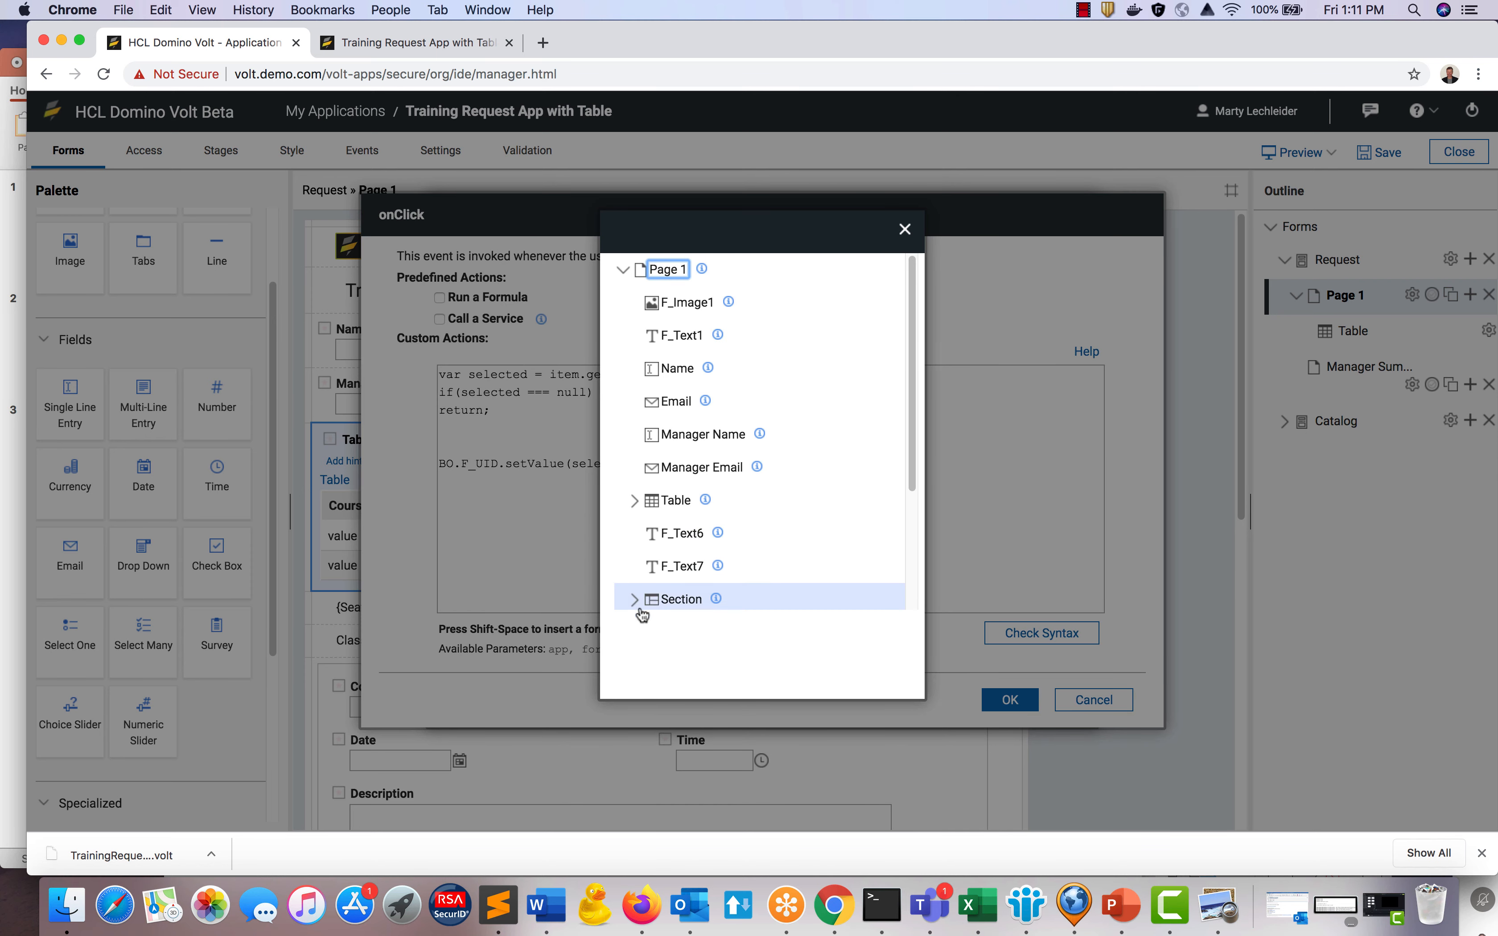
scroll(650, 594, "down", 3)
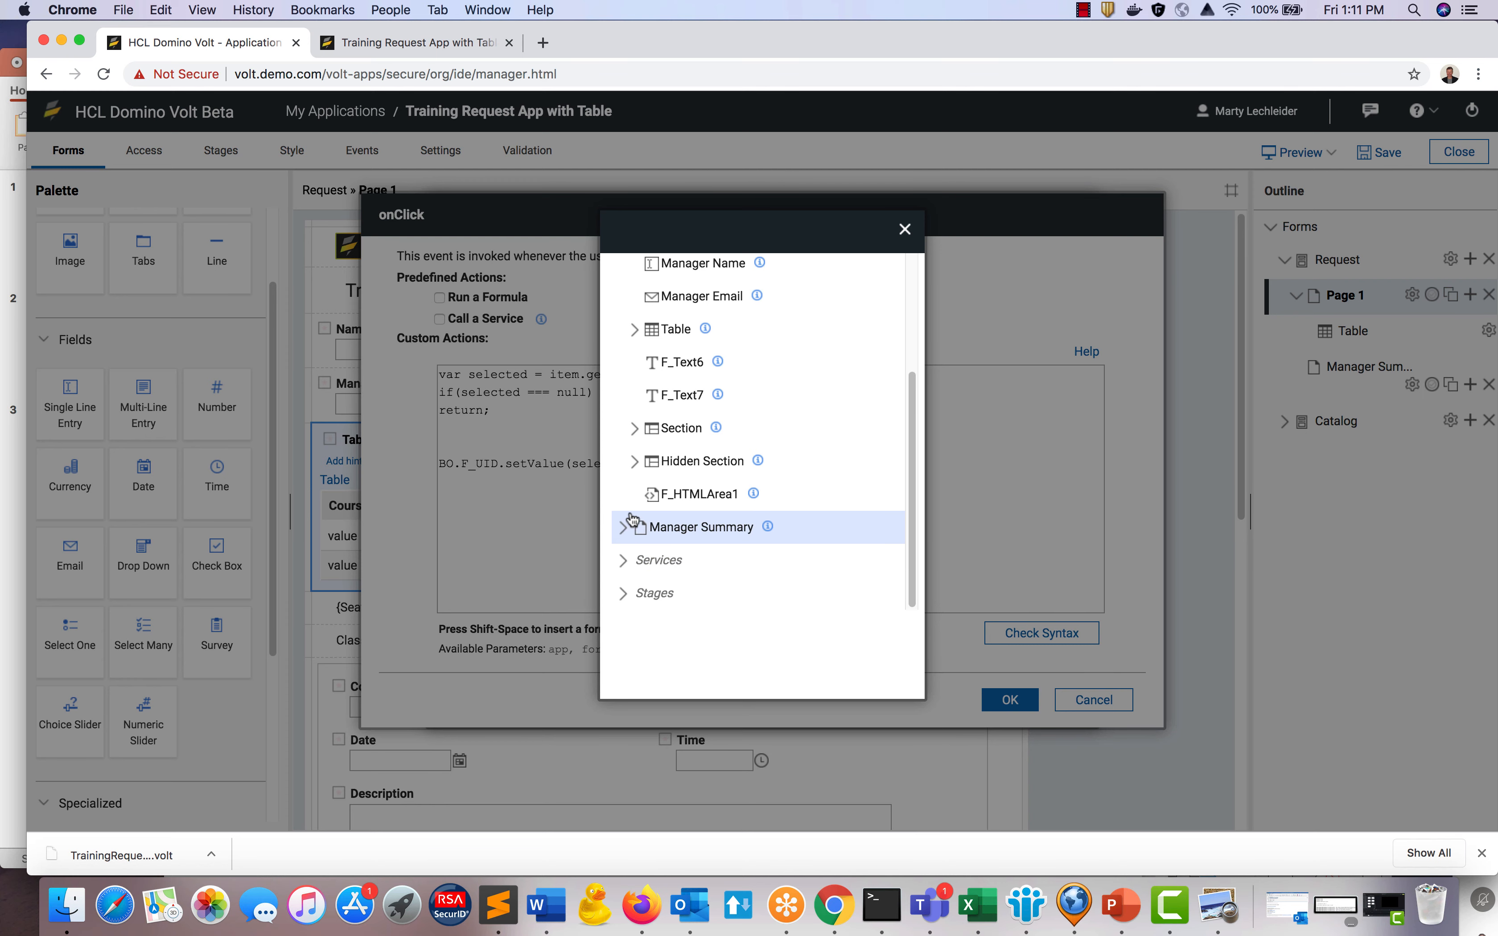
left_click(634, 462)
scroll(731, 561, "down", 1)
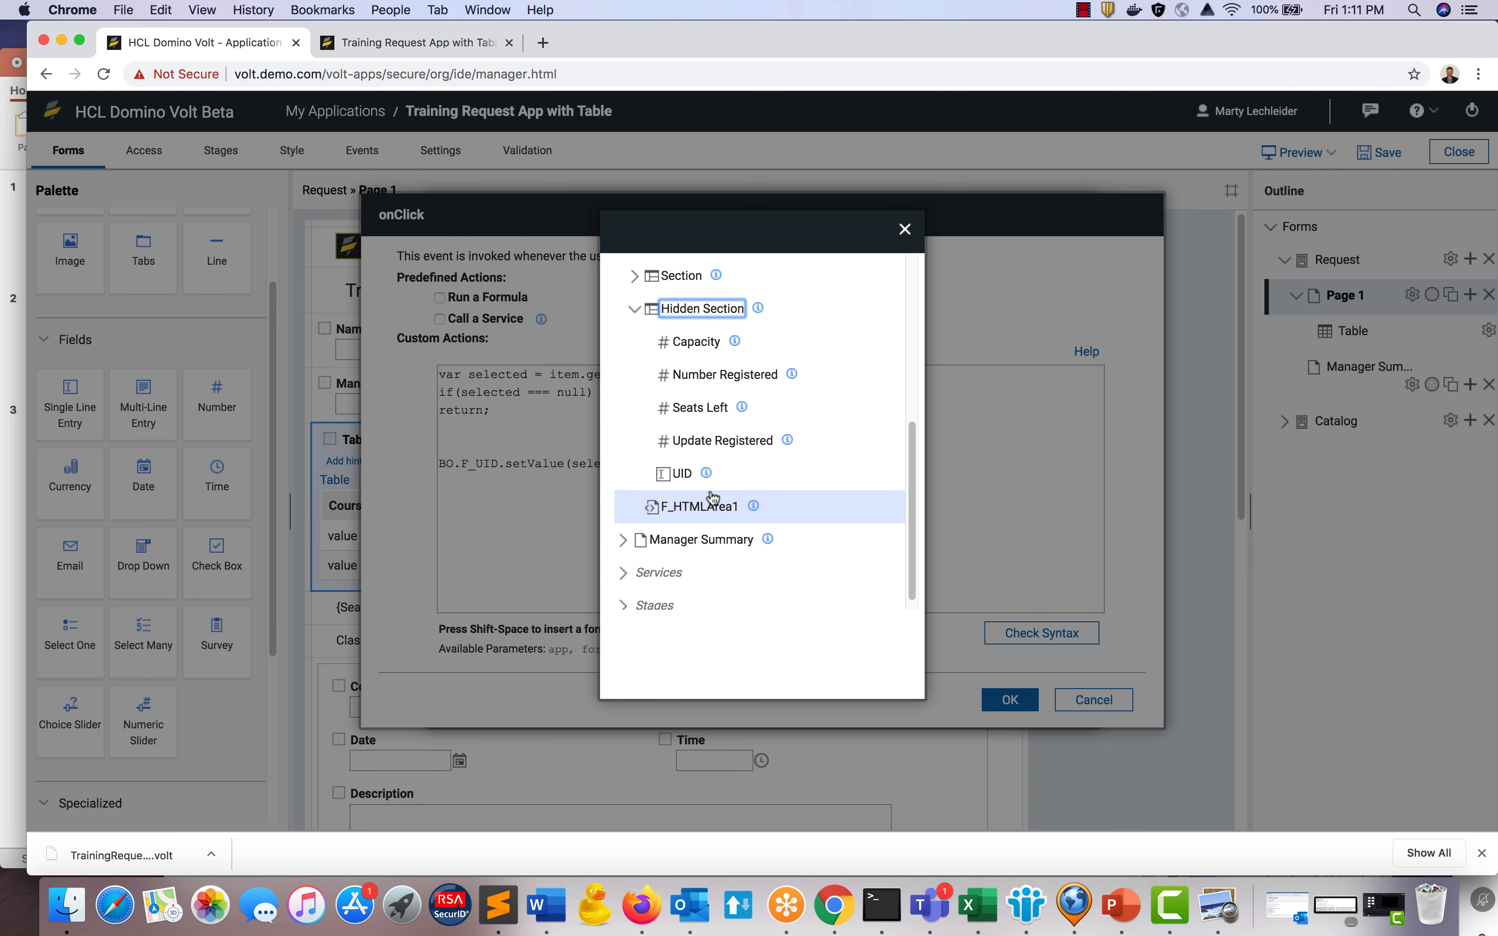
double_click(687, 473)
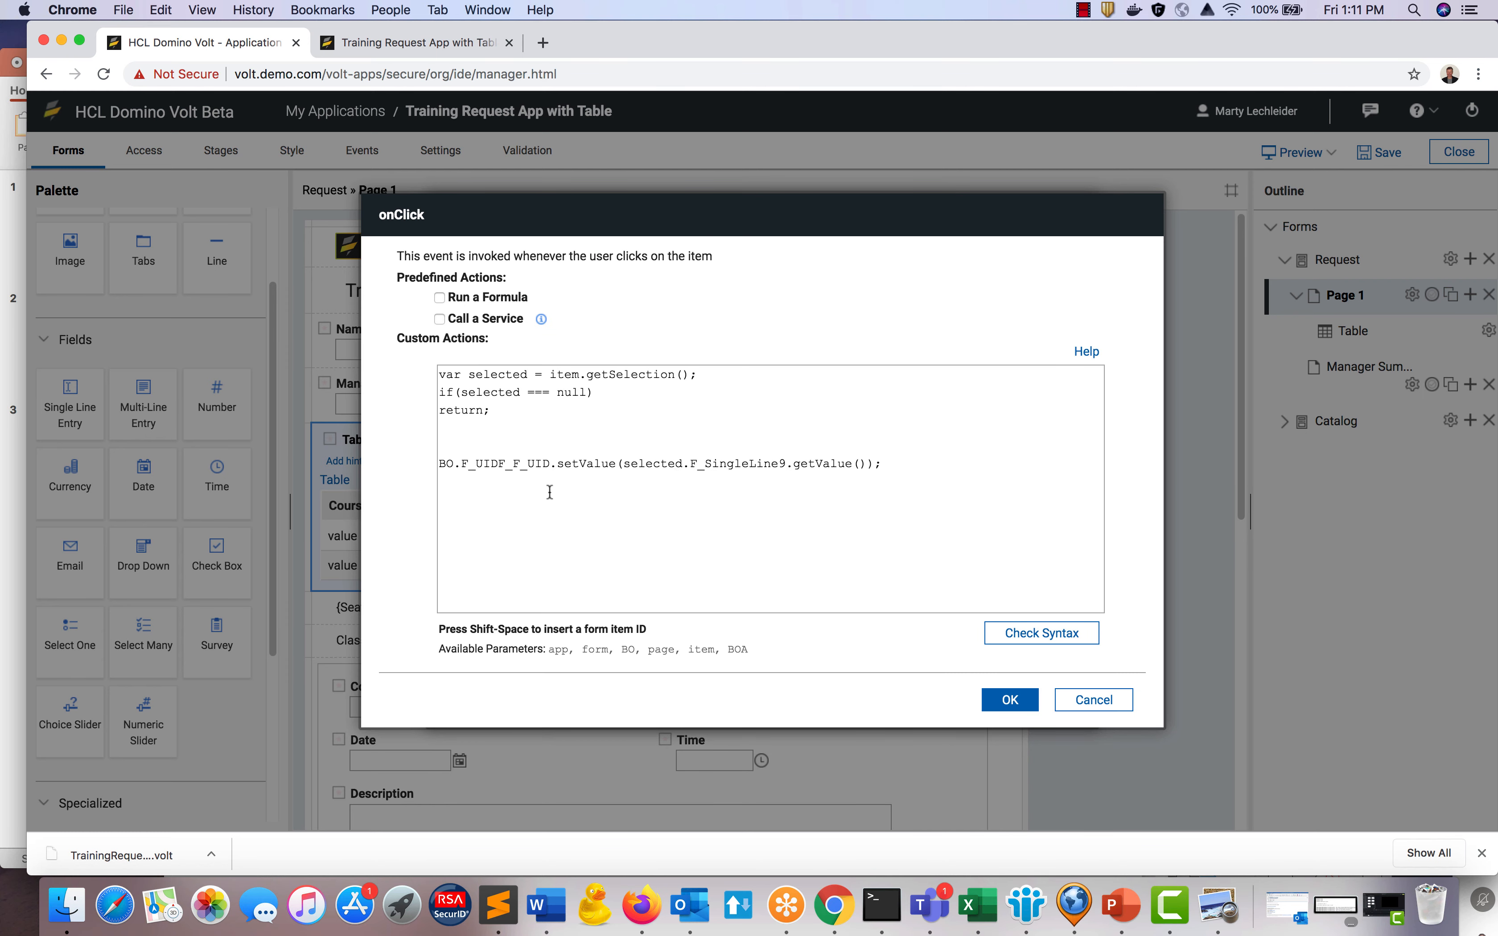
key("BackSpace")
key("BackSpace")
key("BackSpace")
key("BackSpace")
key("BackSpace")
key("BackSpace")
key("BackSpace")
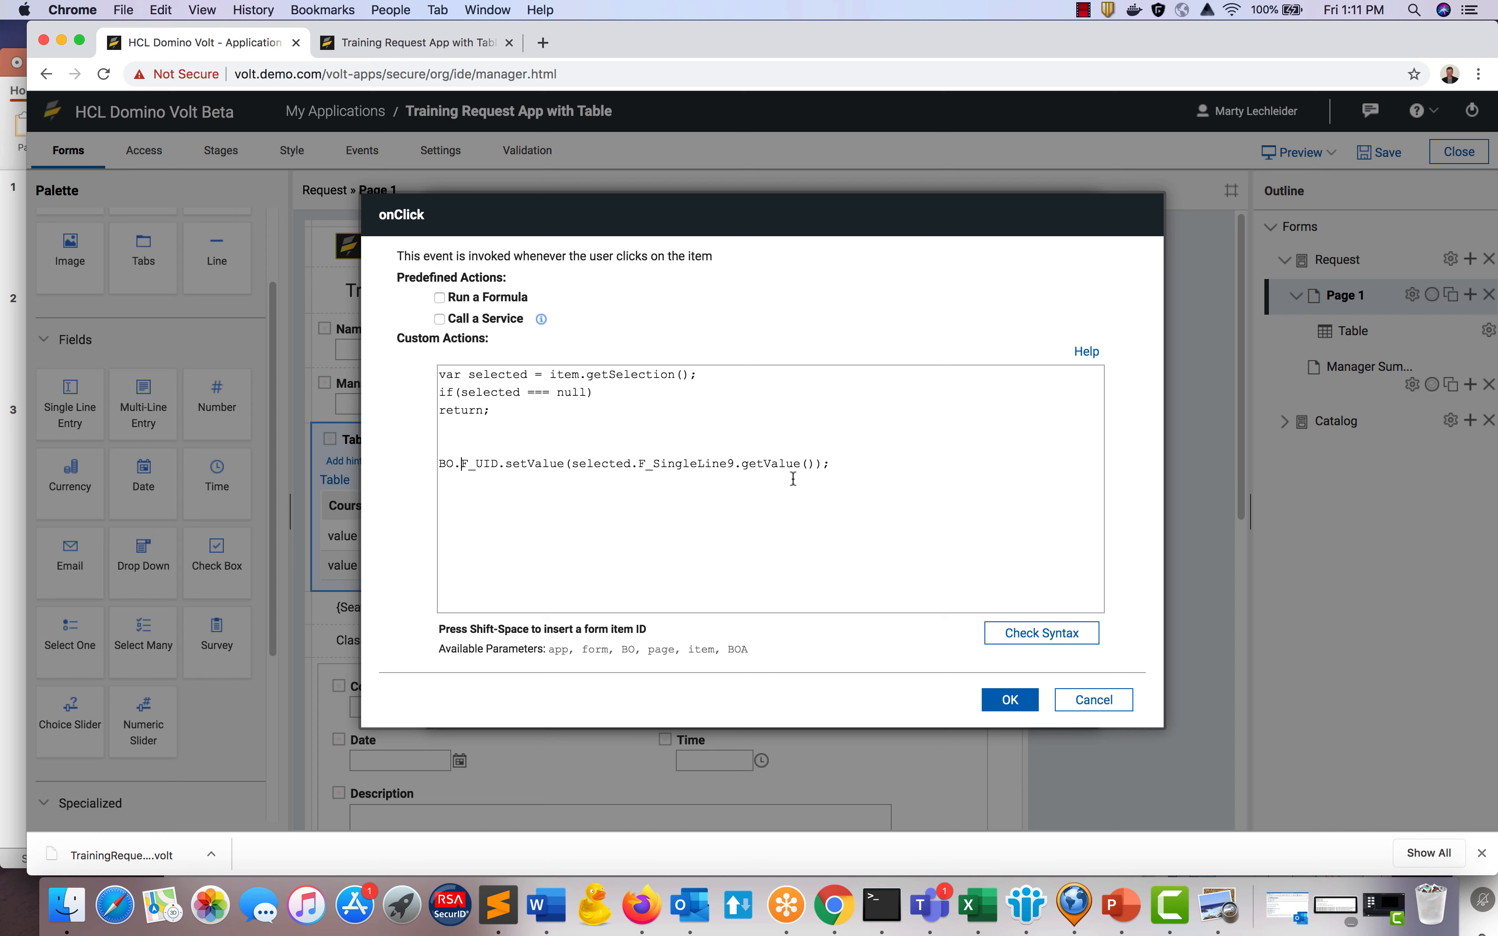
left_click(1004, 700)
left_click(855, 685)
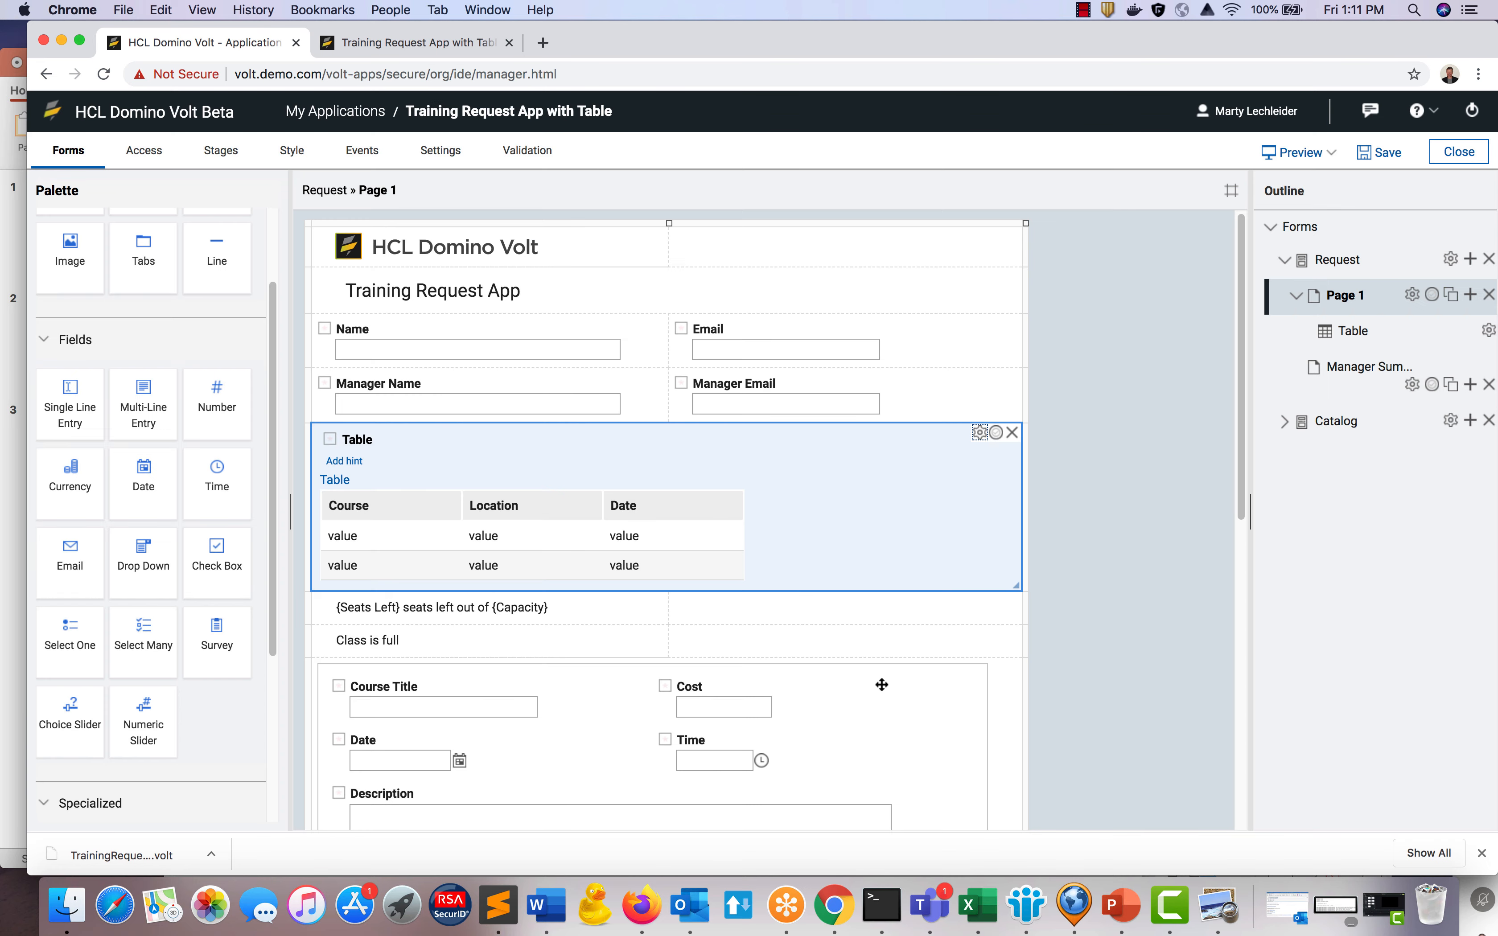
Make the UID field's onItemChange event call the Course Catalog Retrieve service.
scroll(782, 632, "down", 10)
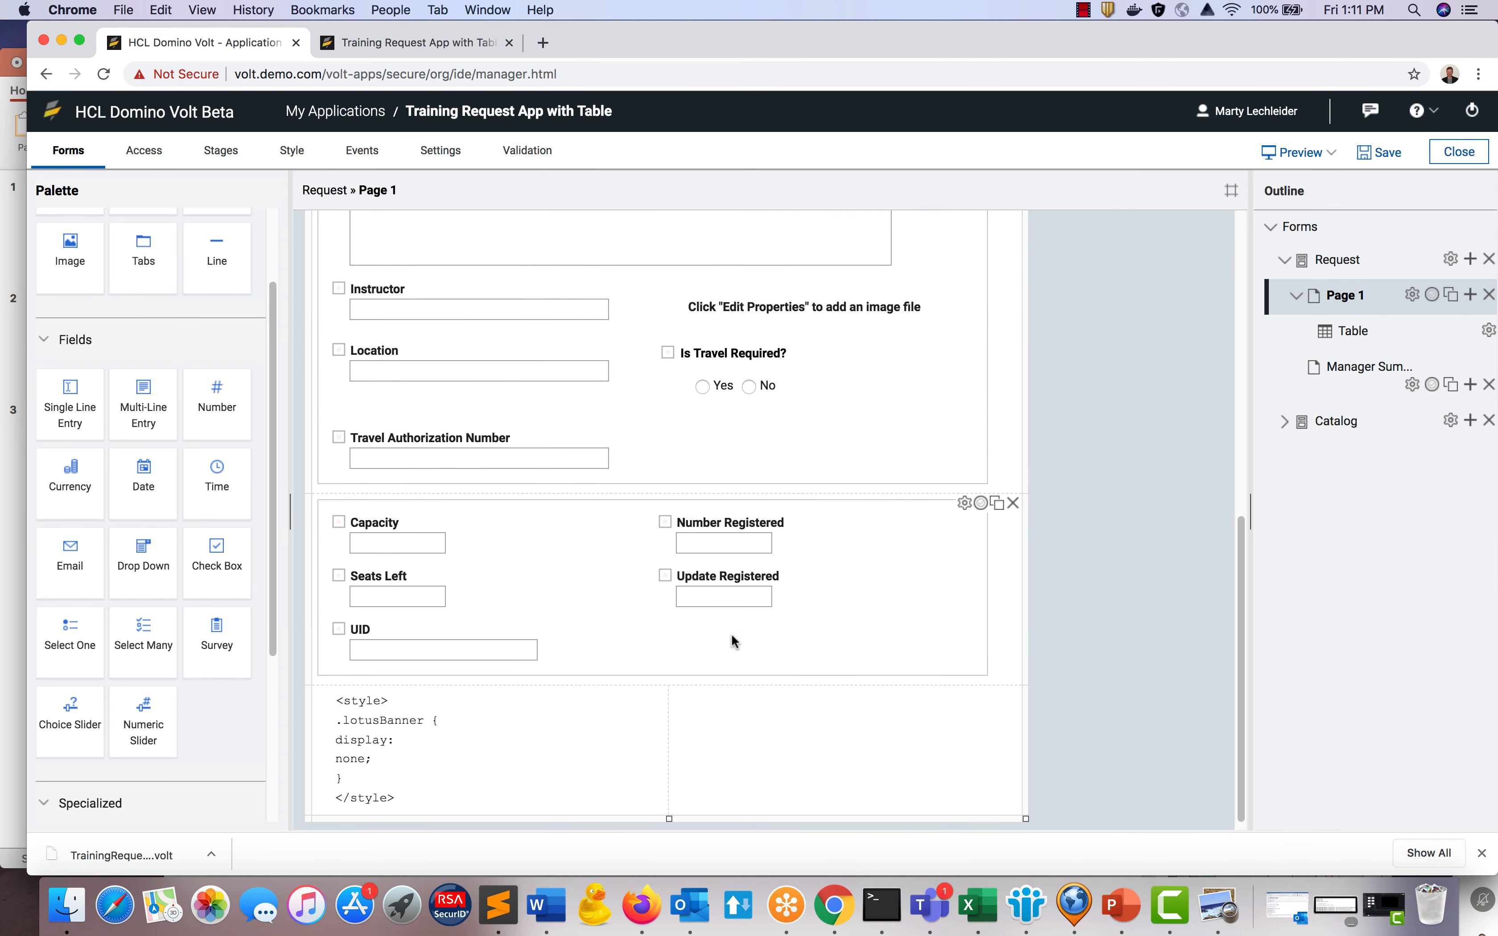
left_click(577, 644)
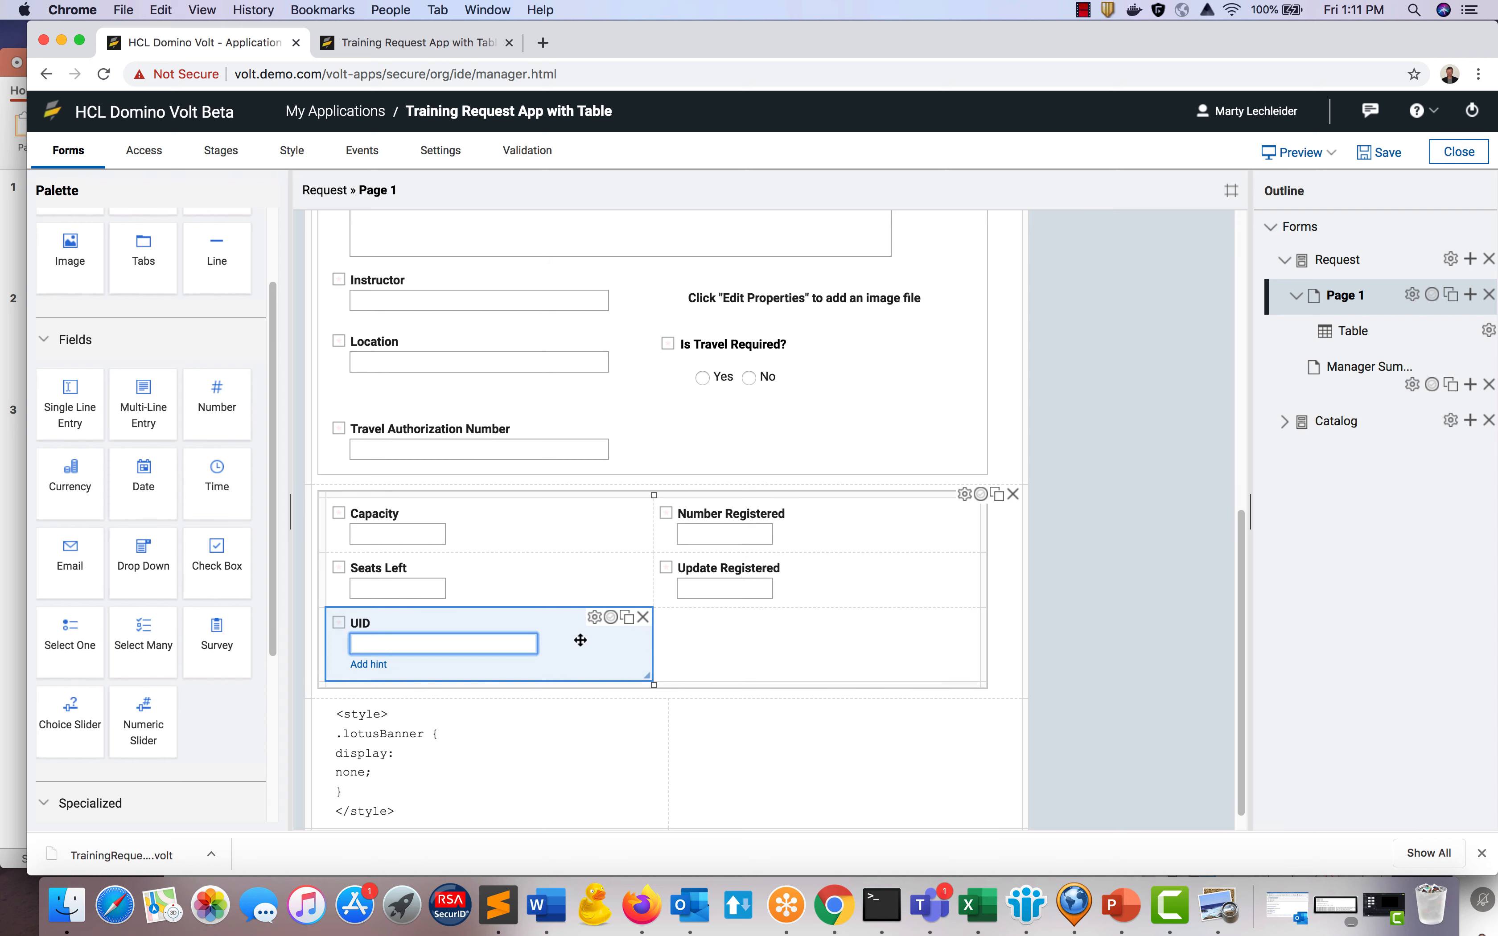
left_click(595, 618)
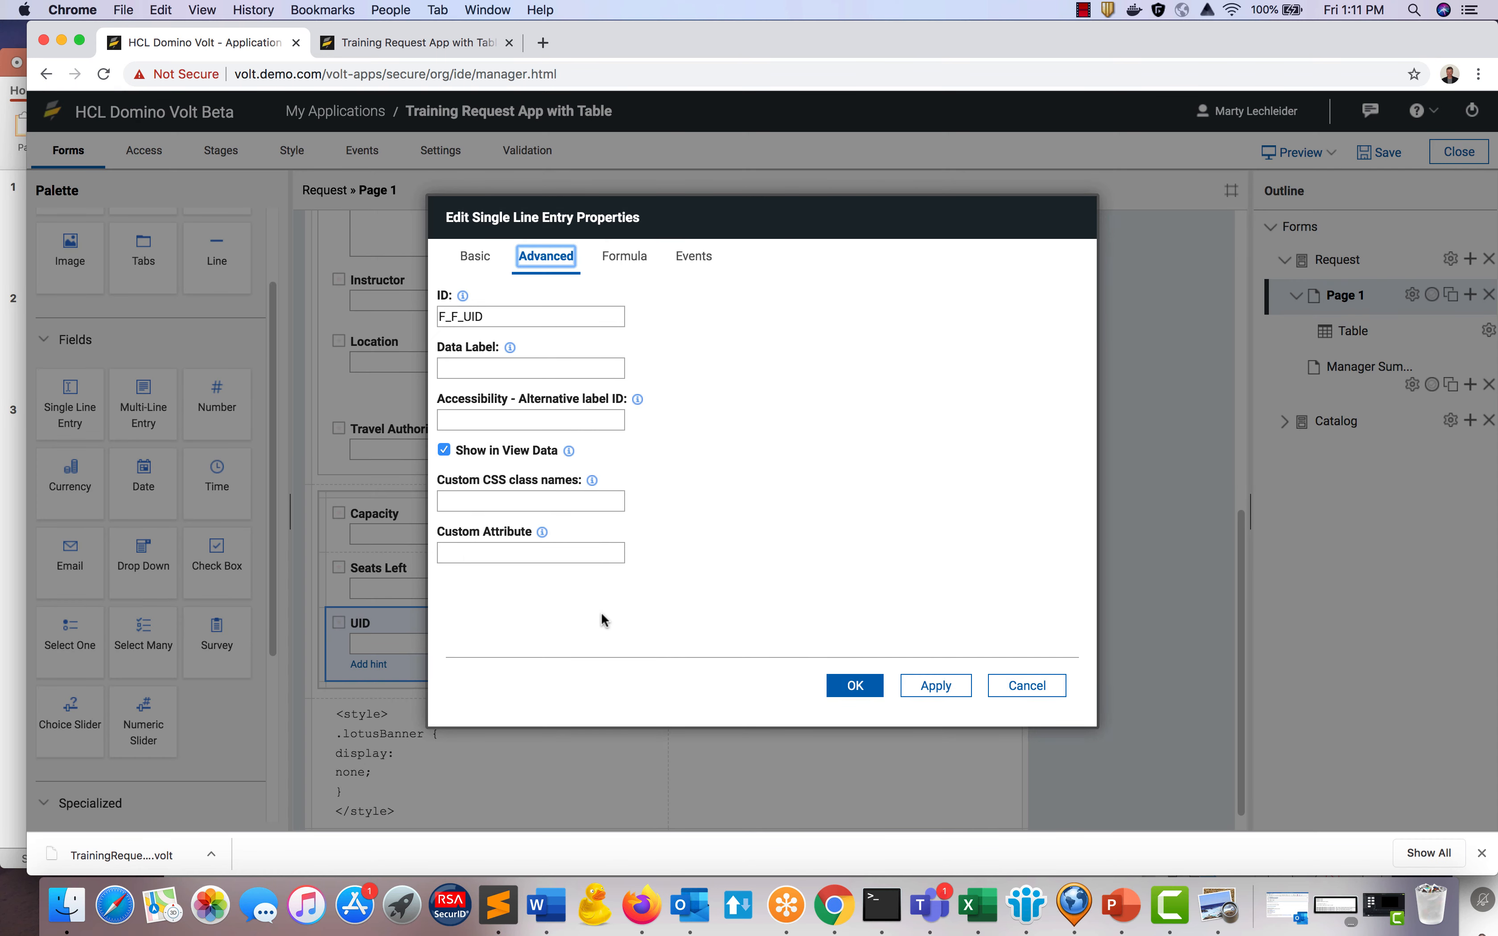
left_click(708, 257)
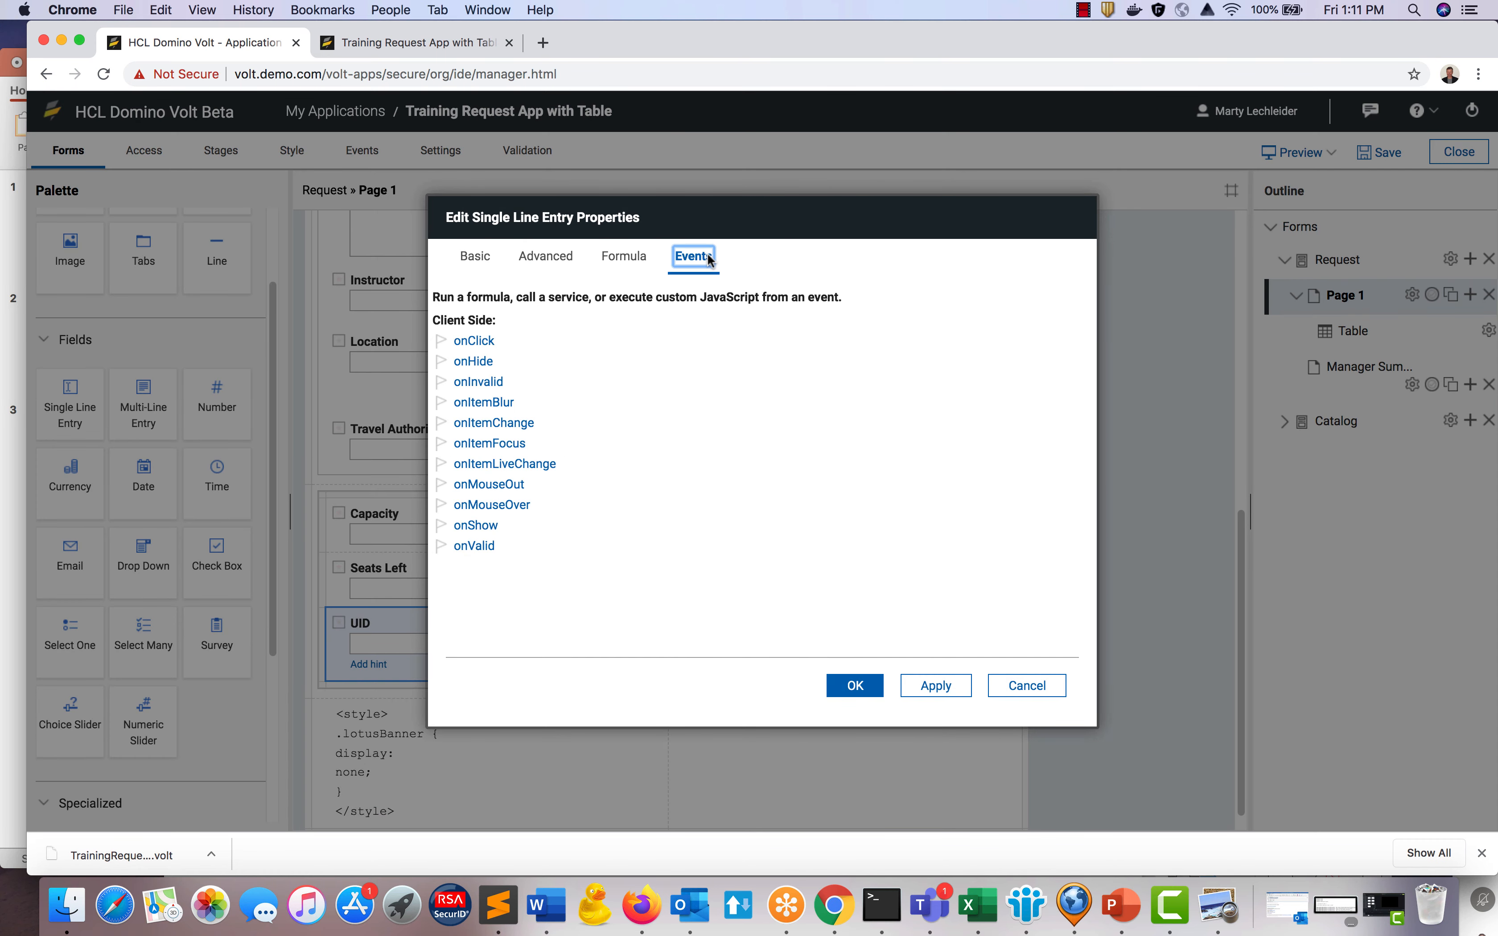
left_click(495, 423)
left_click(442, 319)
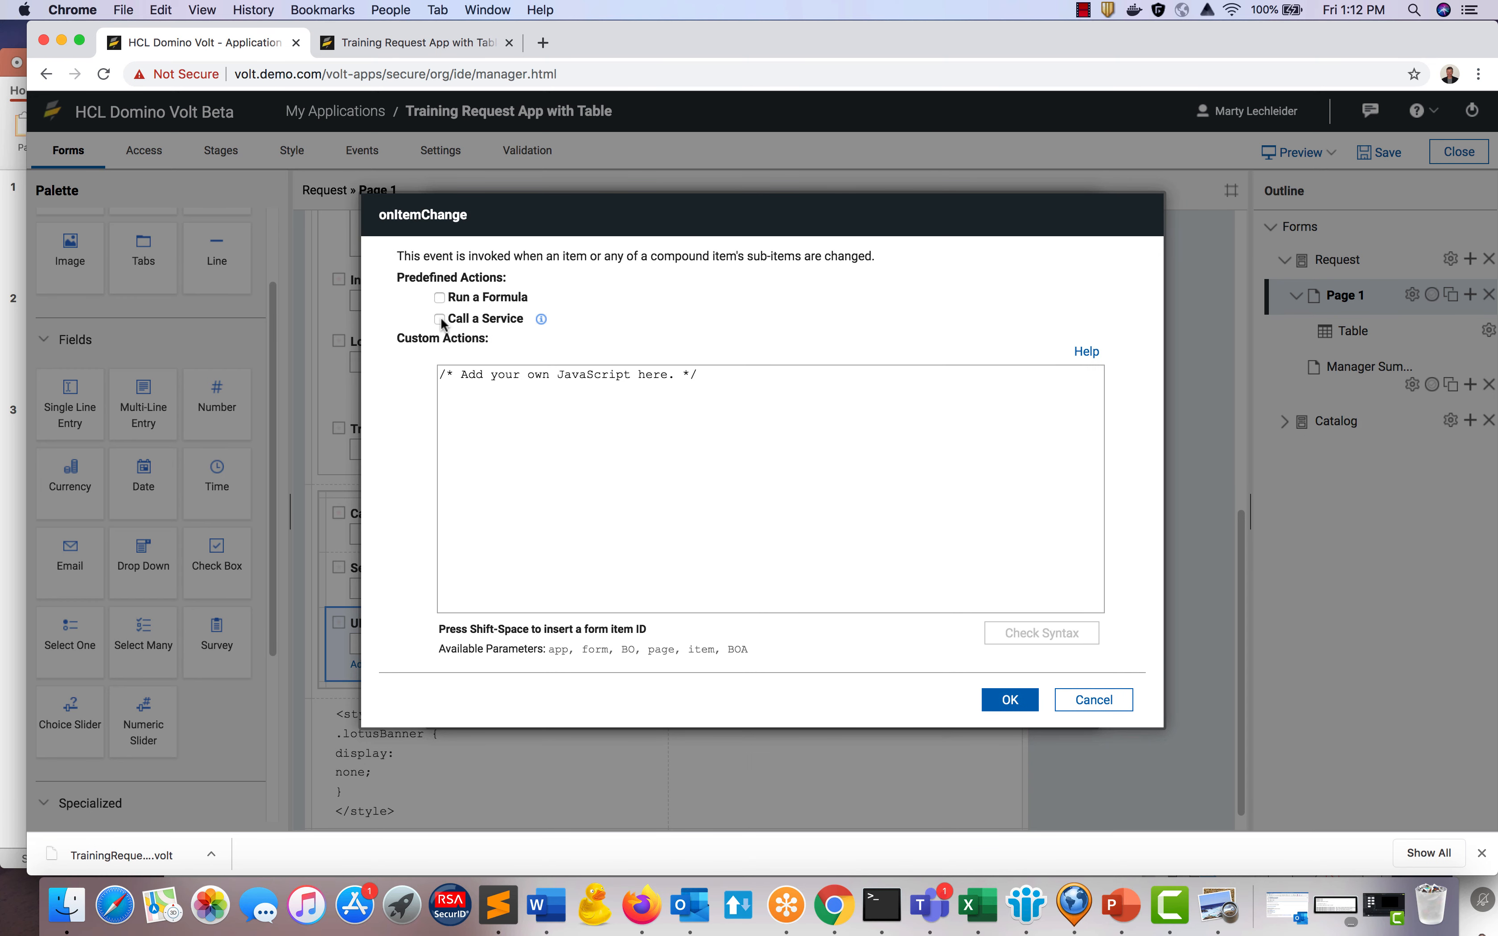
left_click(649, 319)
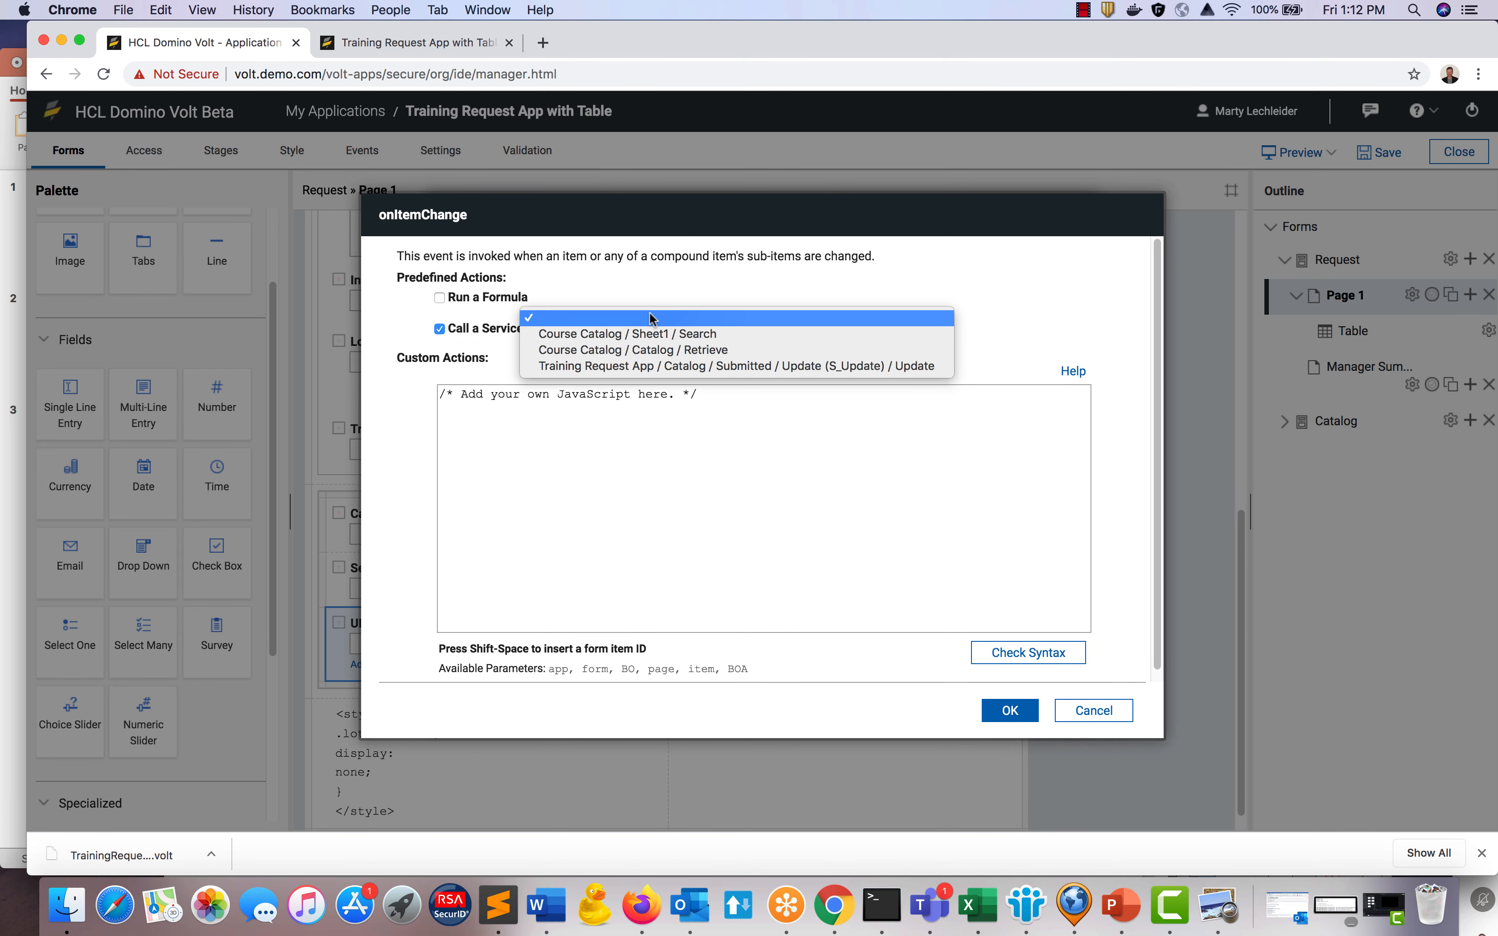
left_click(664, 350)
left_click(656, 339)
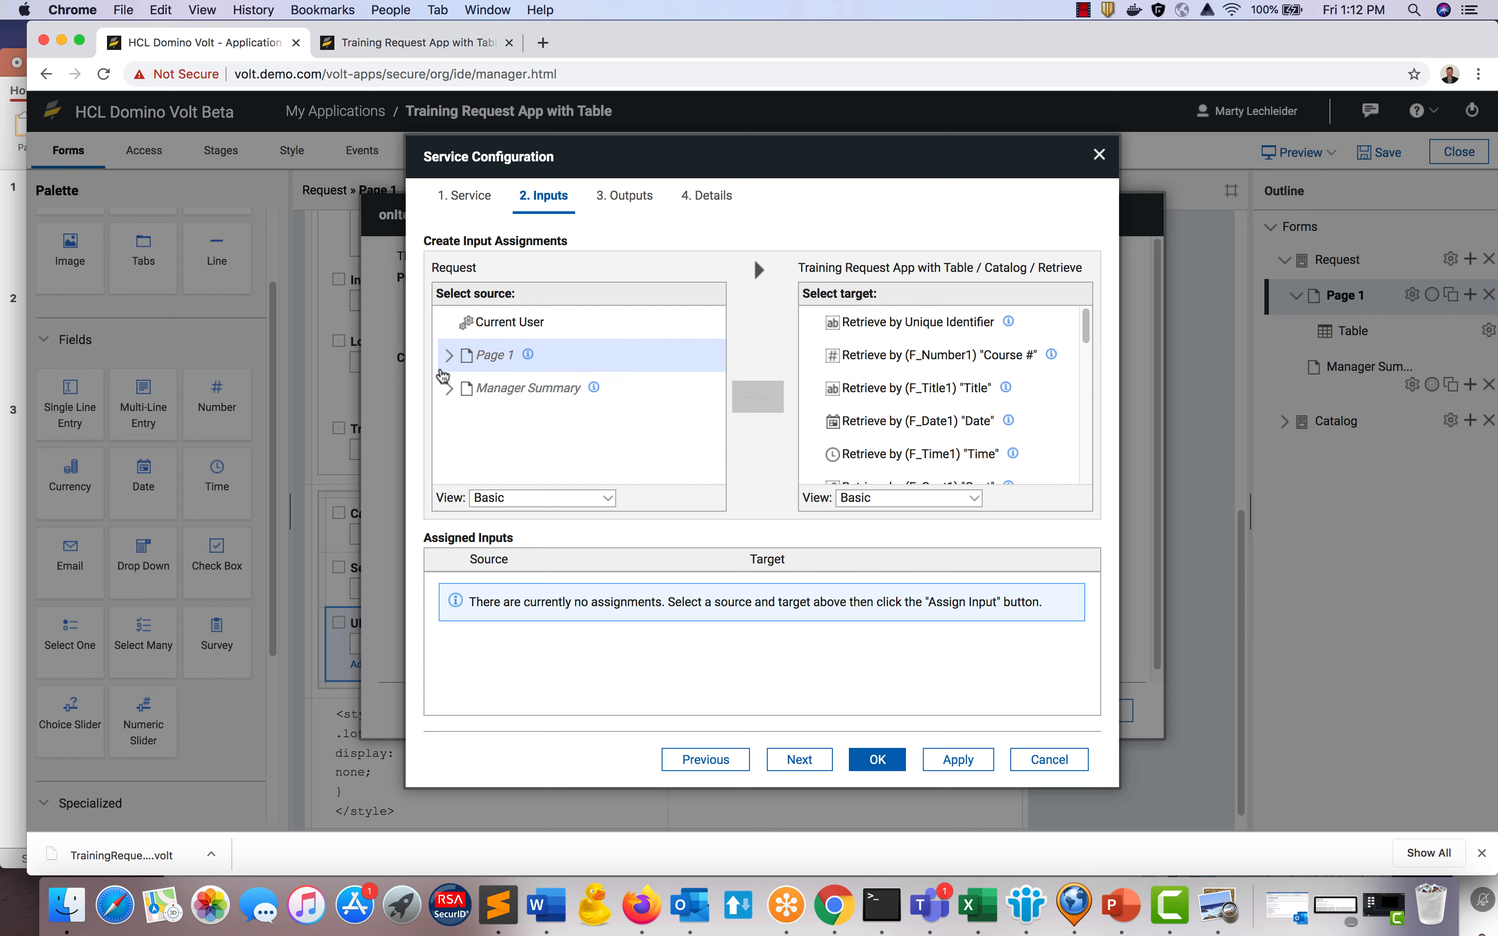
Map Page 1's Hidden Section UID to Retrieve by Unique Identifier and confirm all dialogs.
left_click(449, 359)
left_click(449, 359)
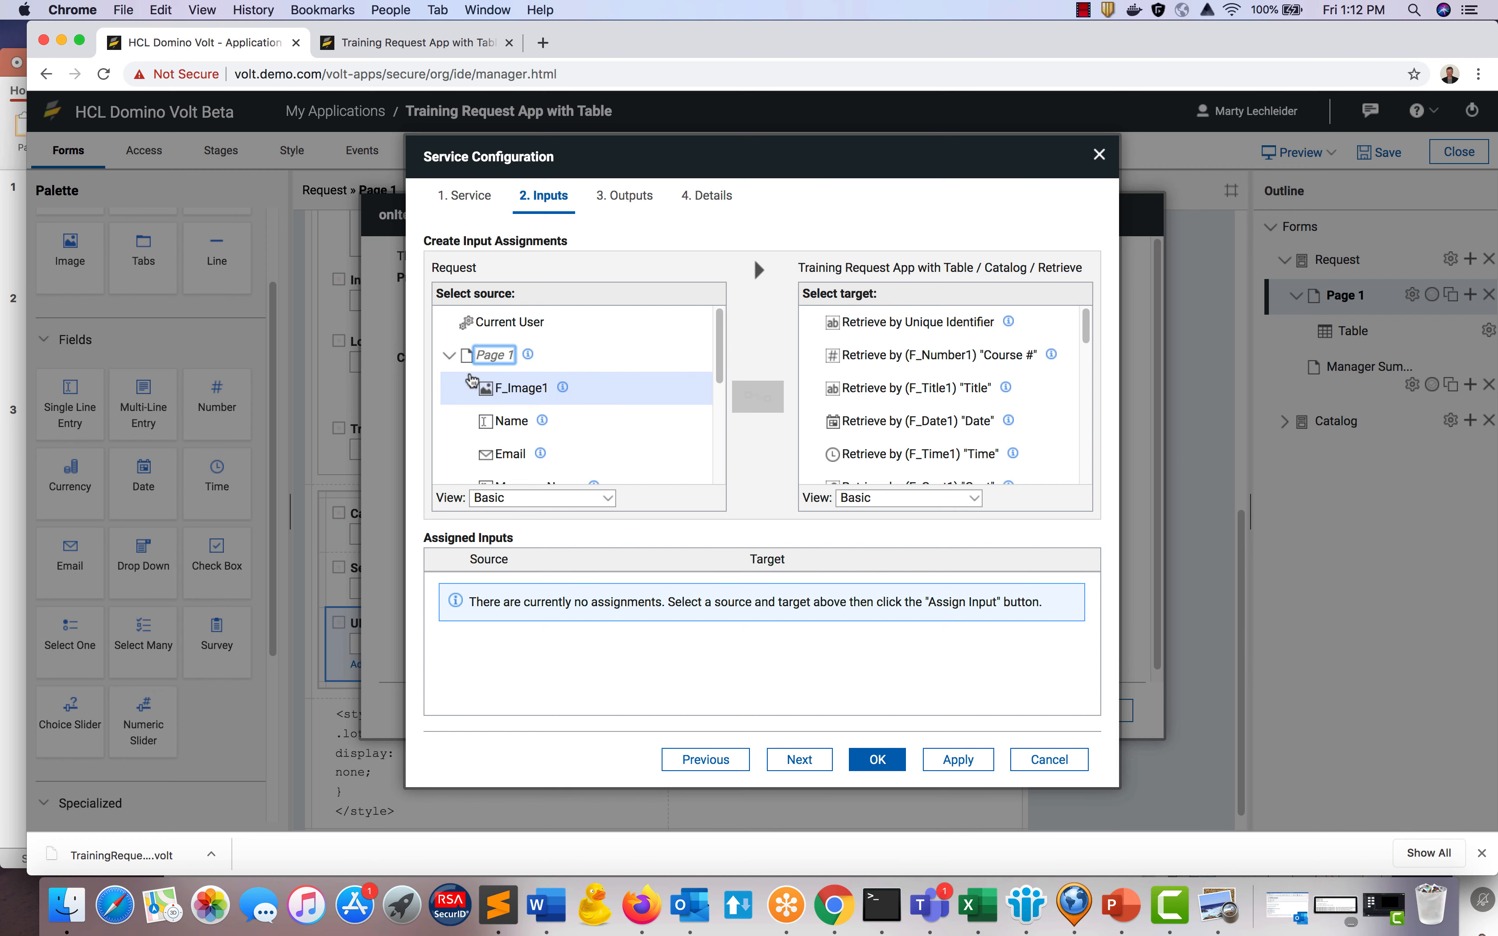
scroll(495, 394, "down", 5)
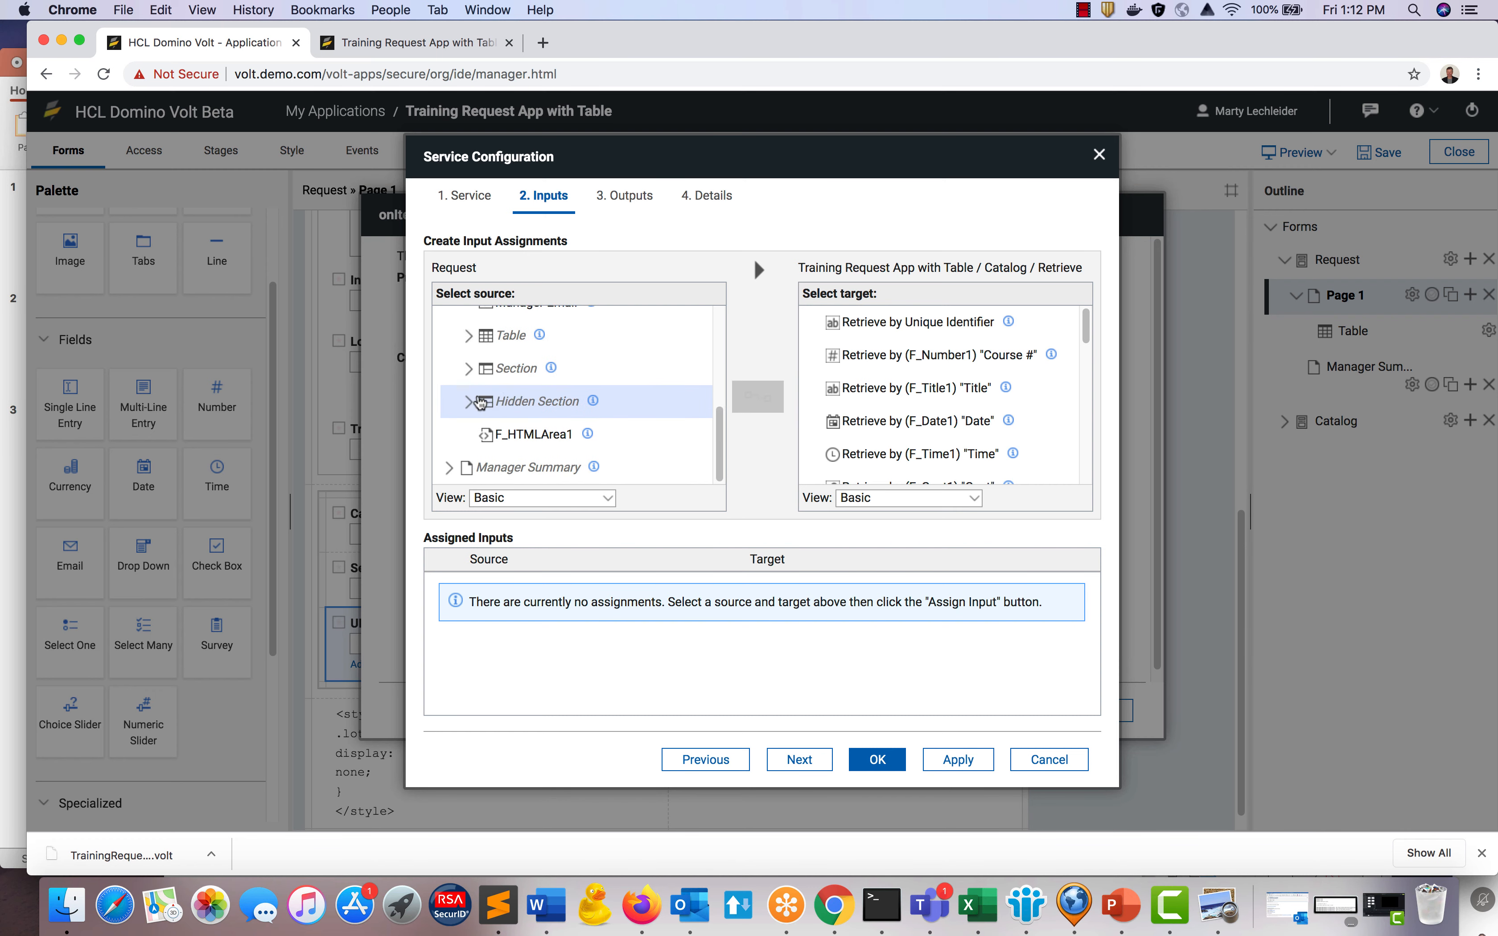
left_click(474, 401)
scroll(495, 427, "down", 3)
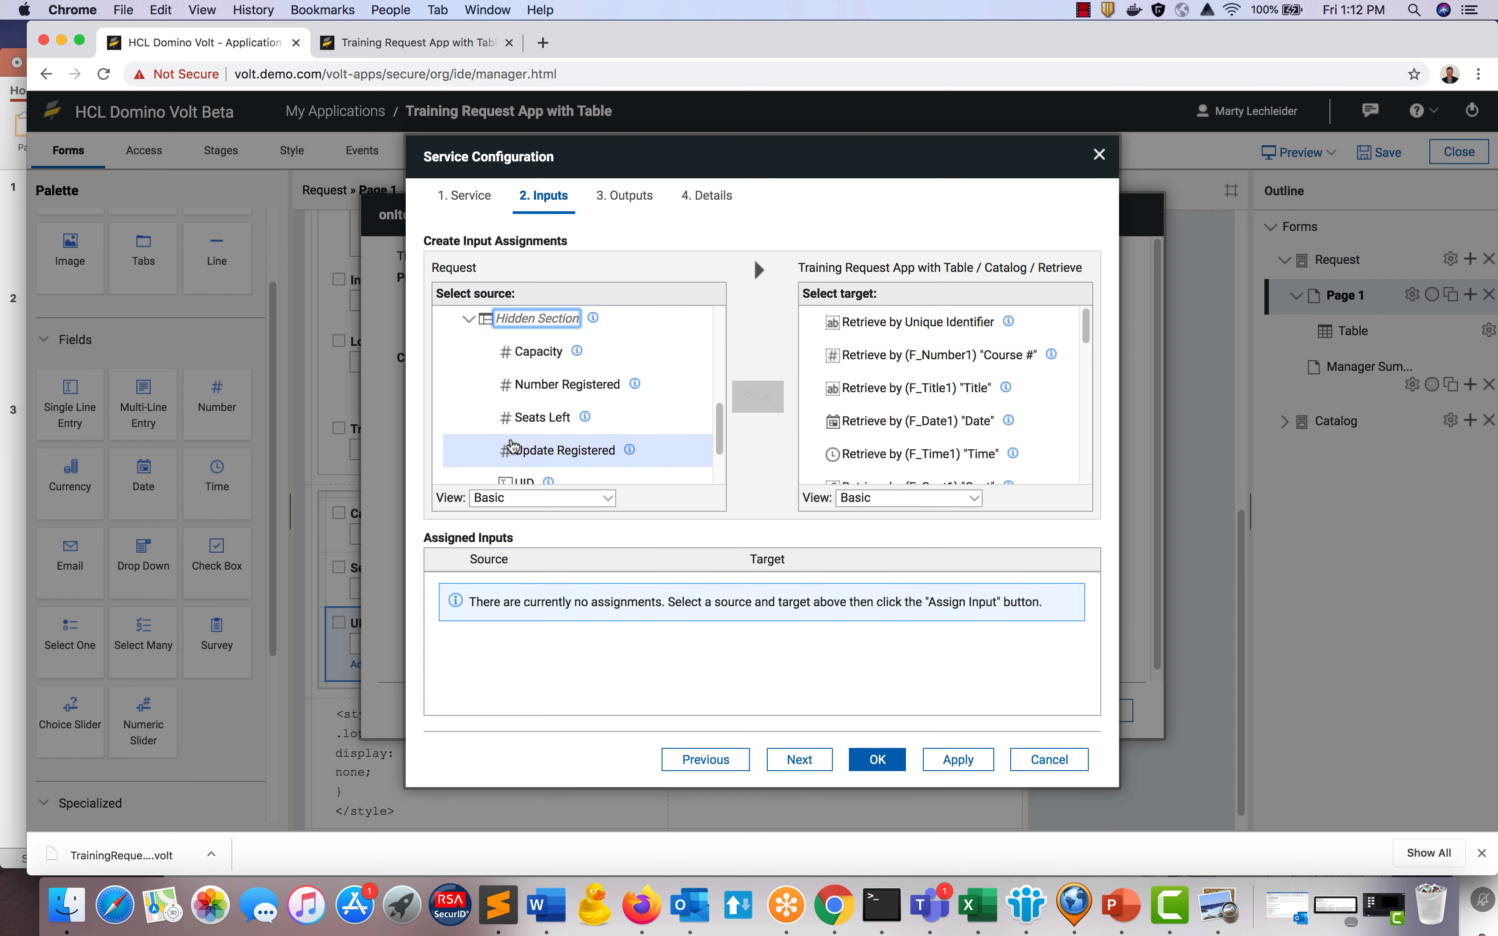
left_click(520, 456)
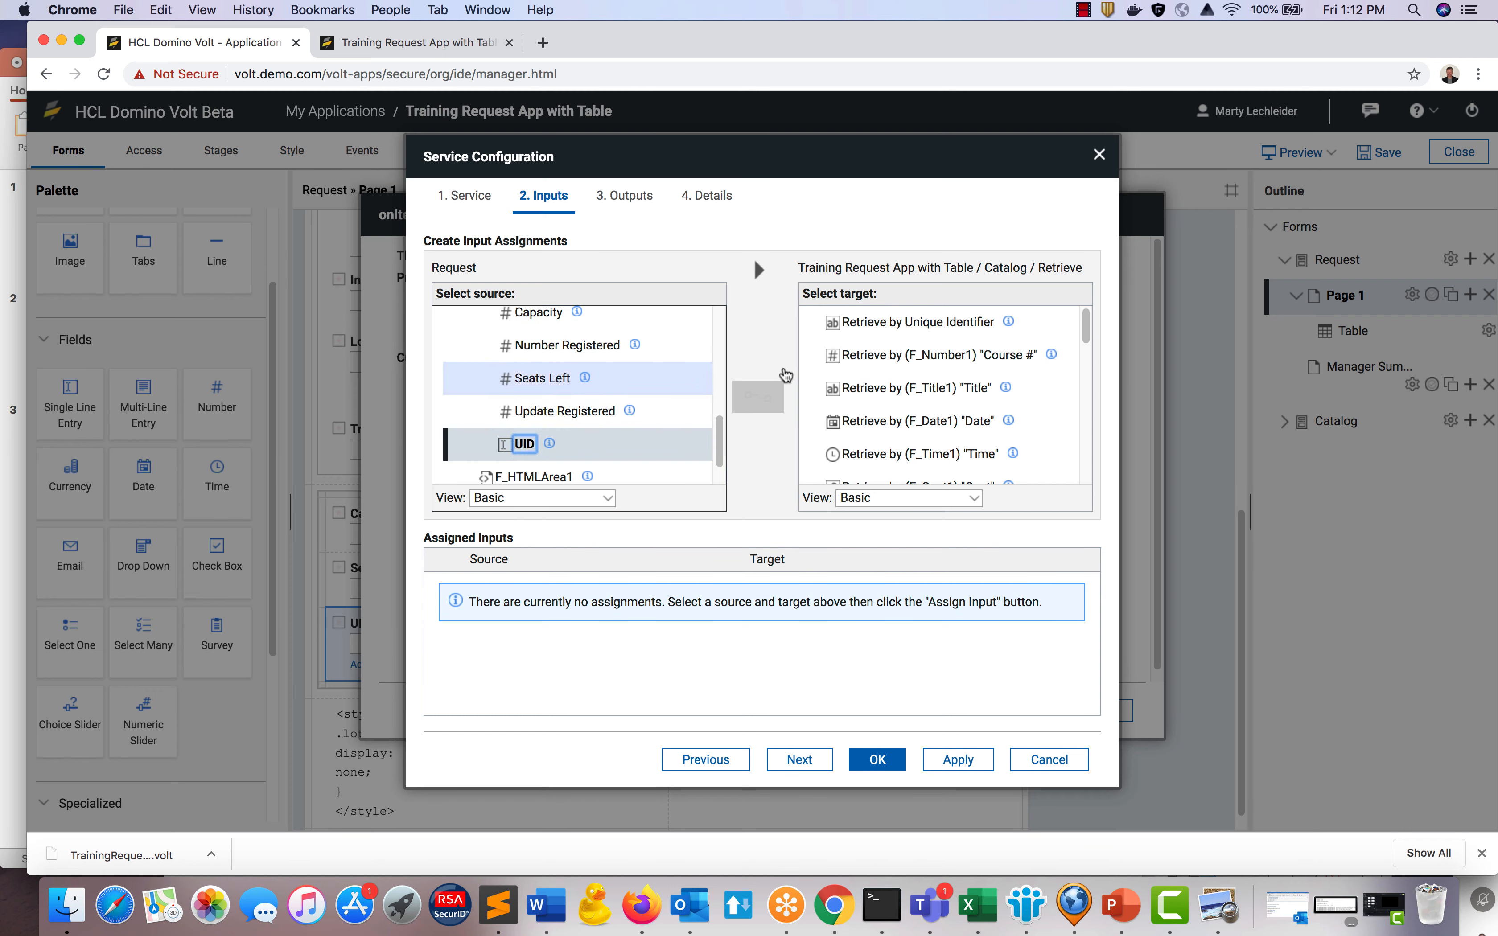
left_click(908, 320)
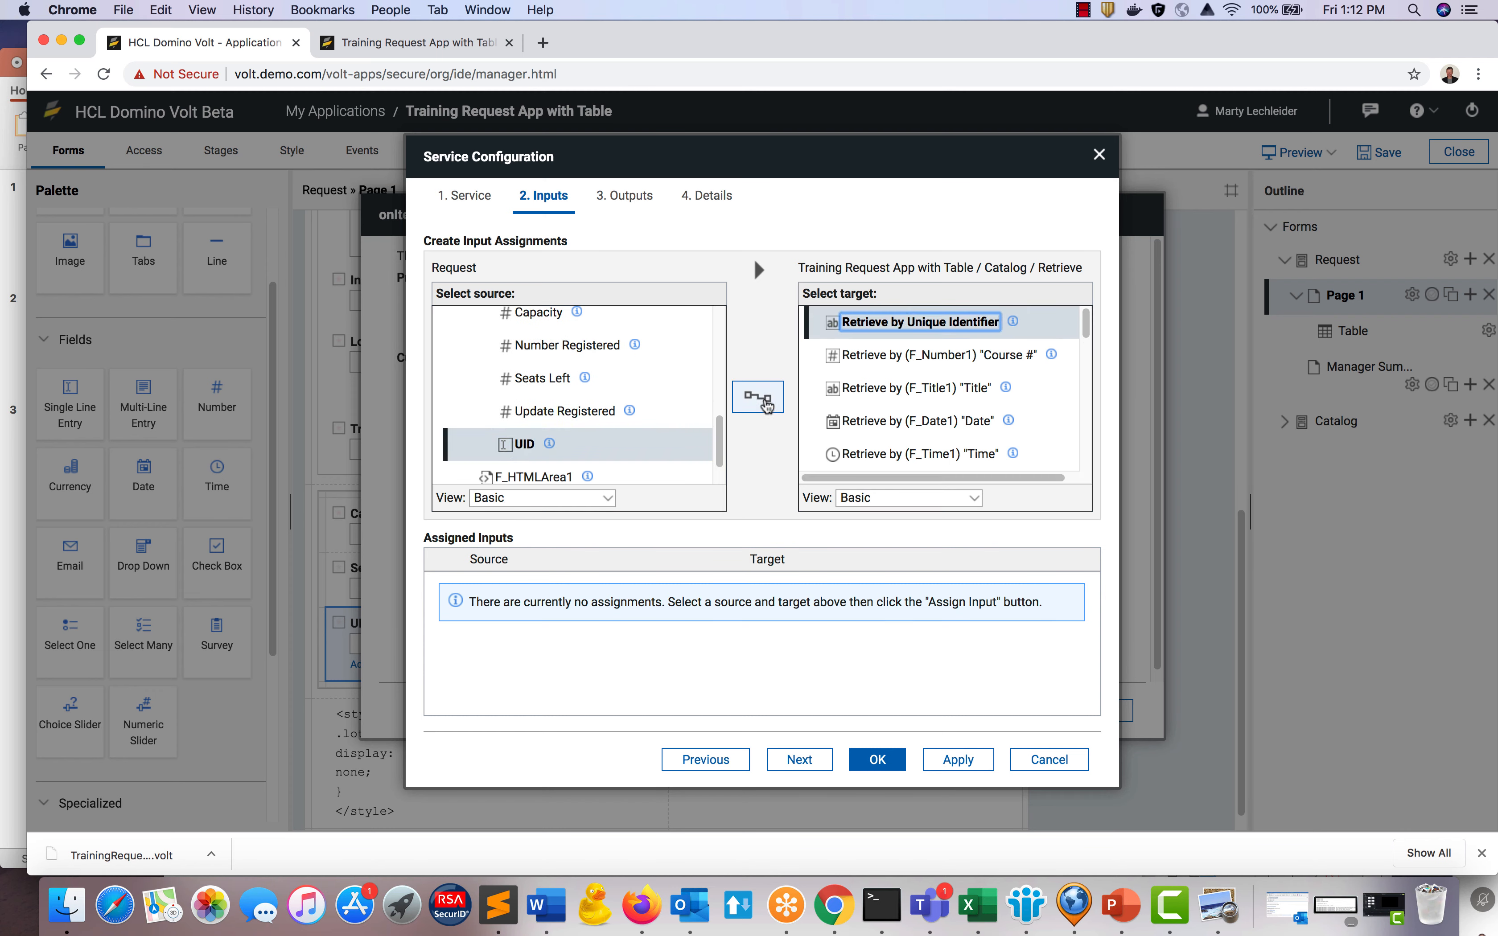
left_click(761, 400)
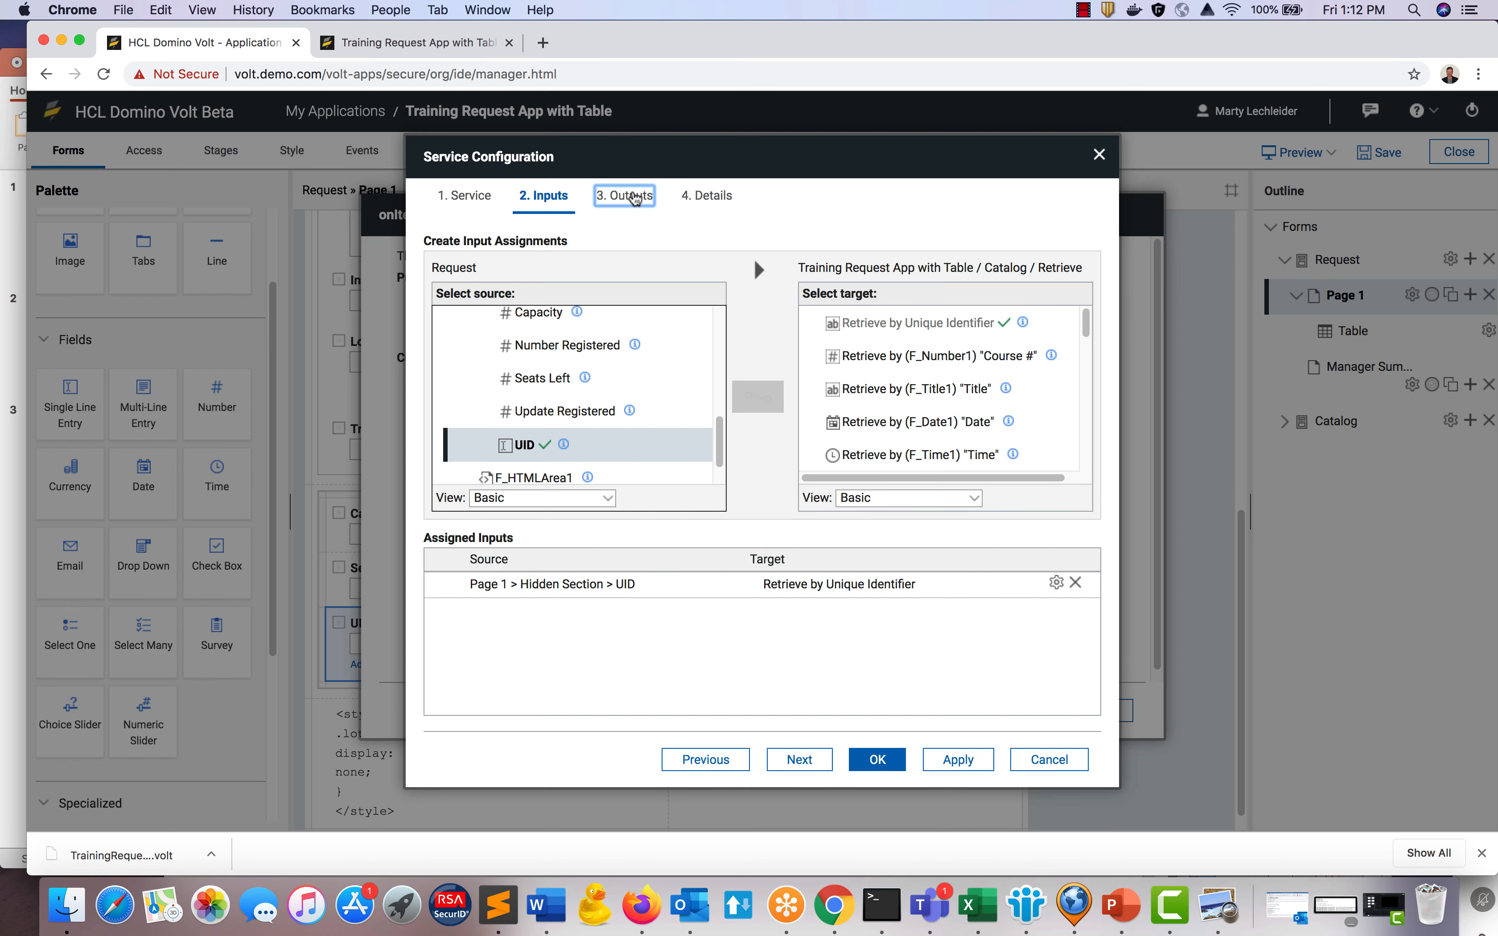
left_click(632, 196)
left_click(878, 760)
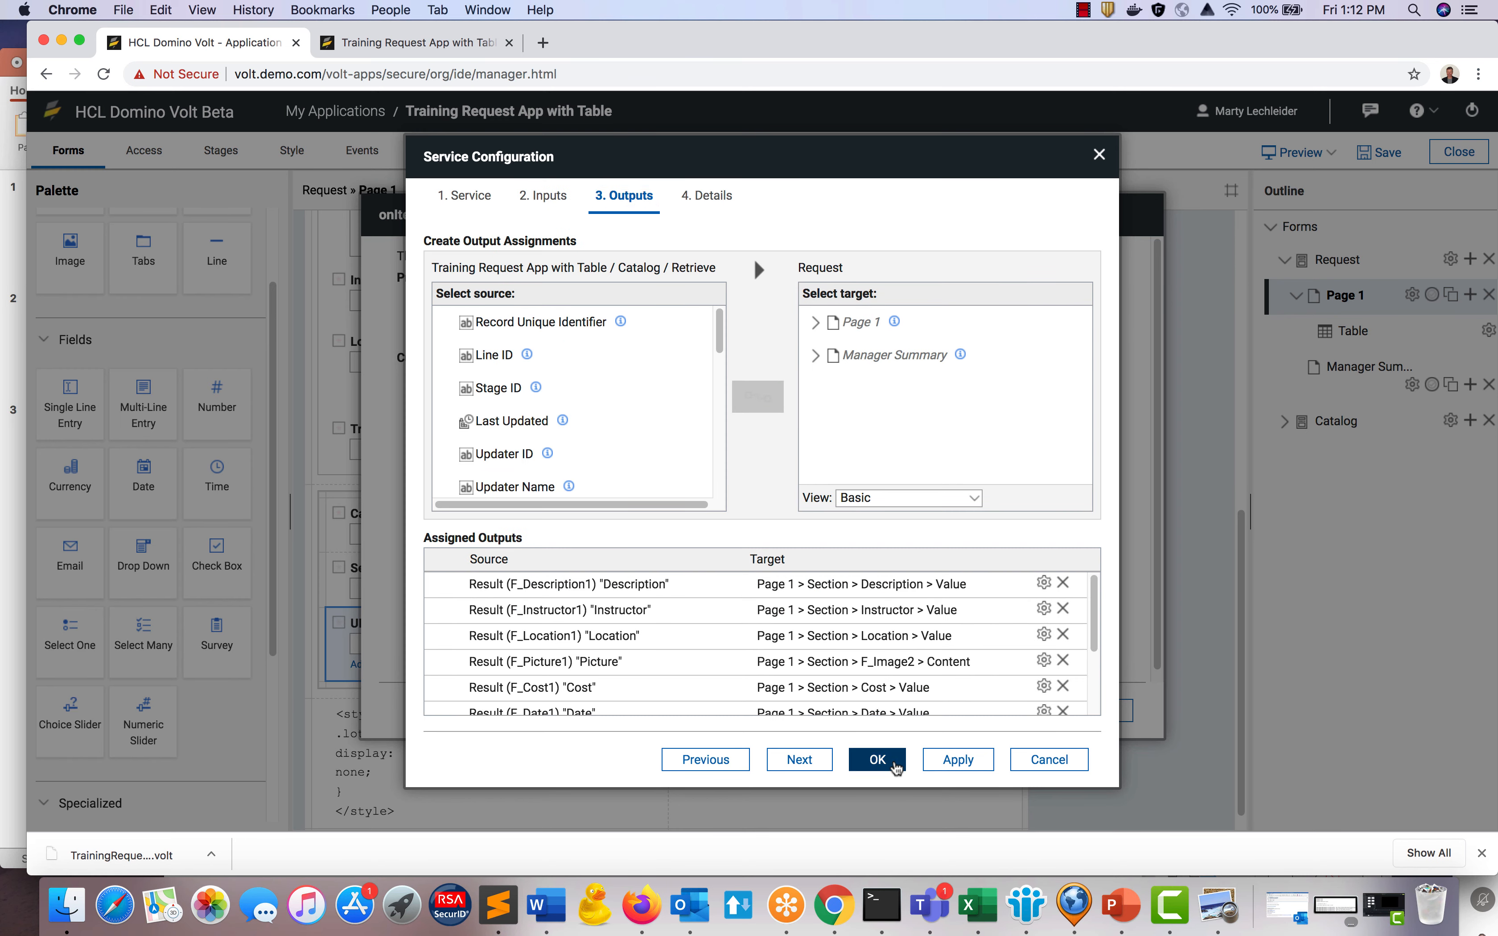
left_click(1006, 713)
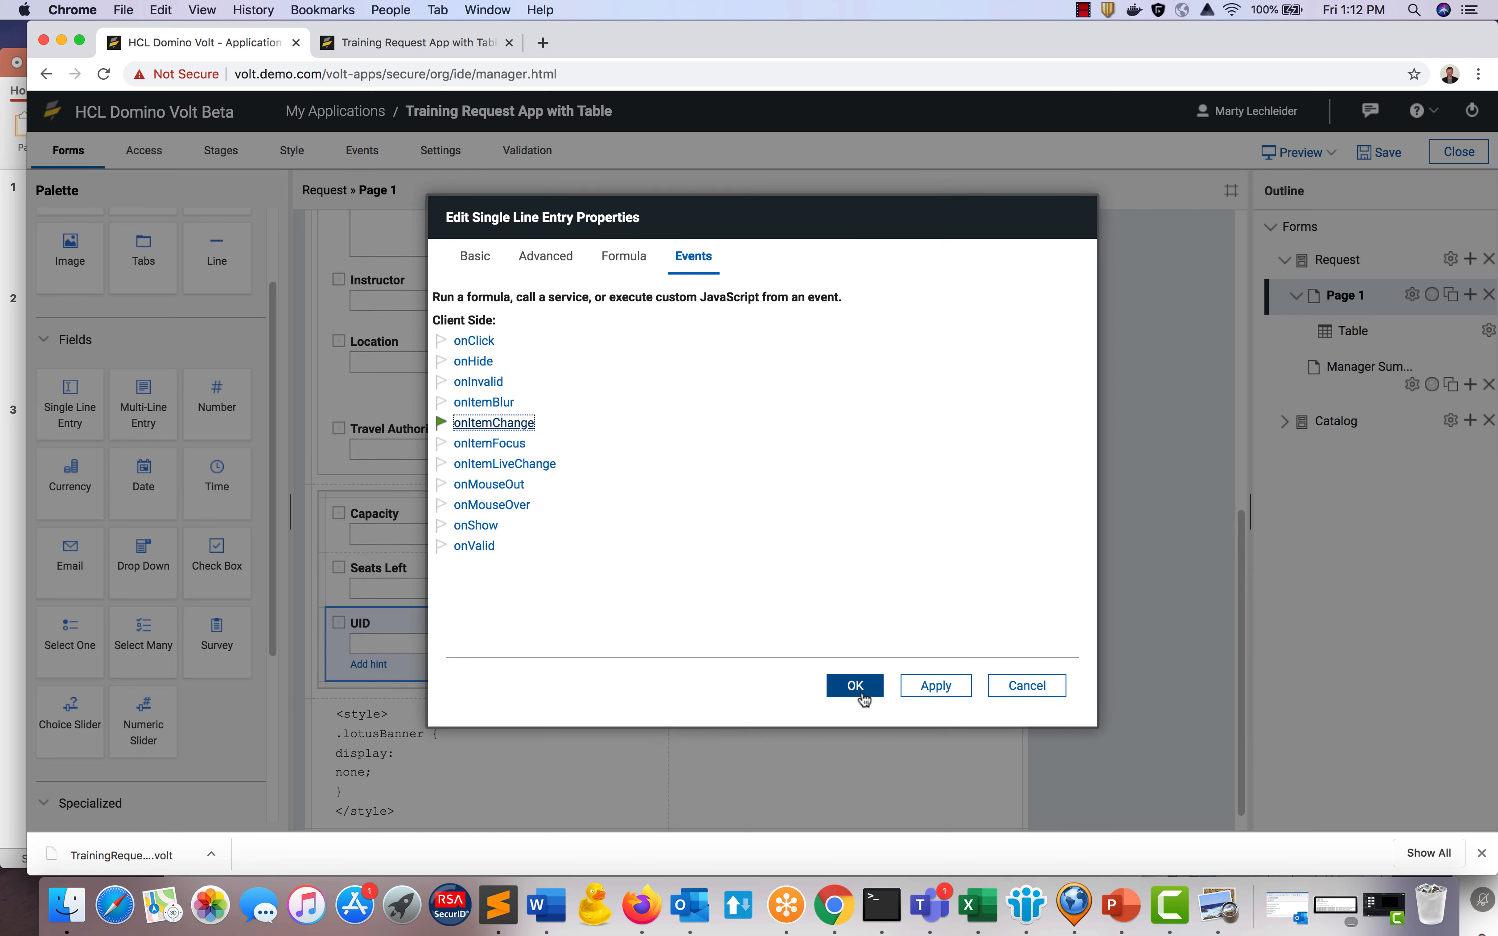
left_click(863, 693)
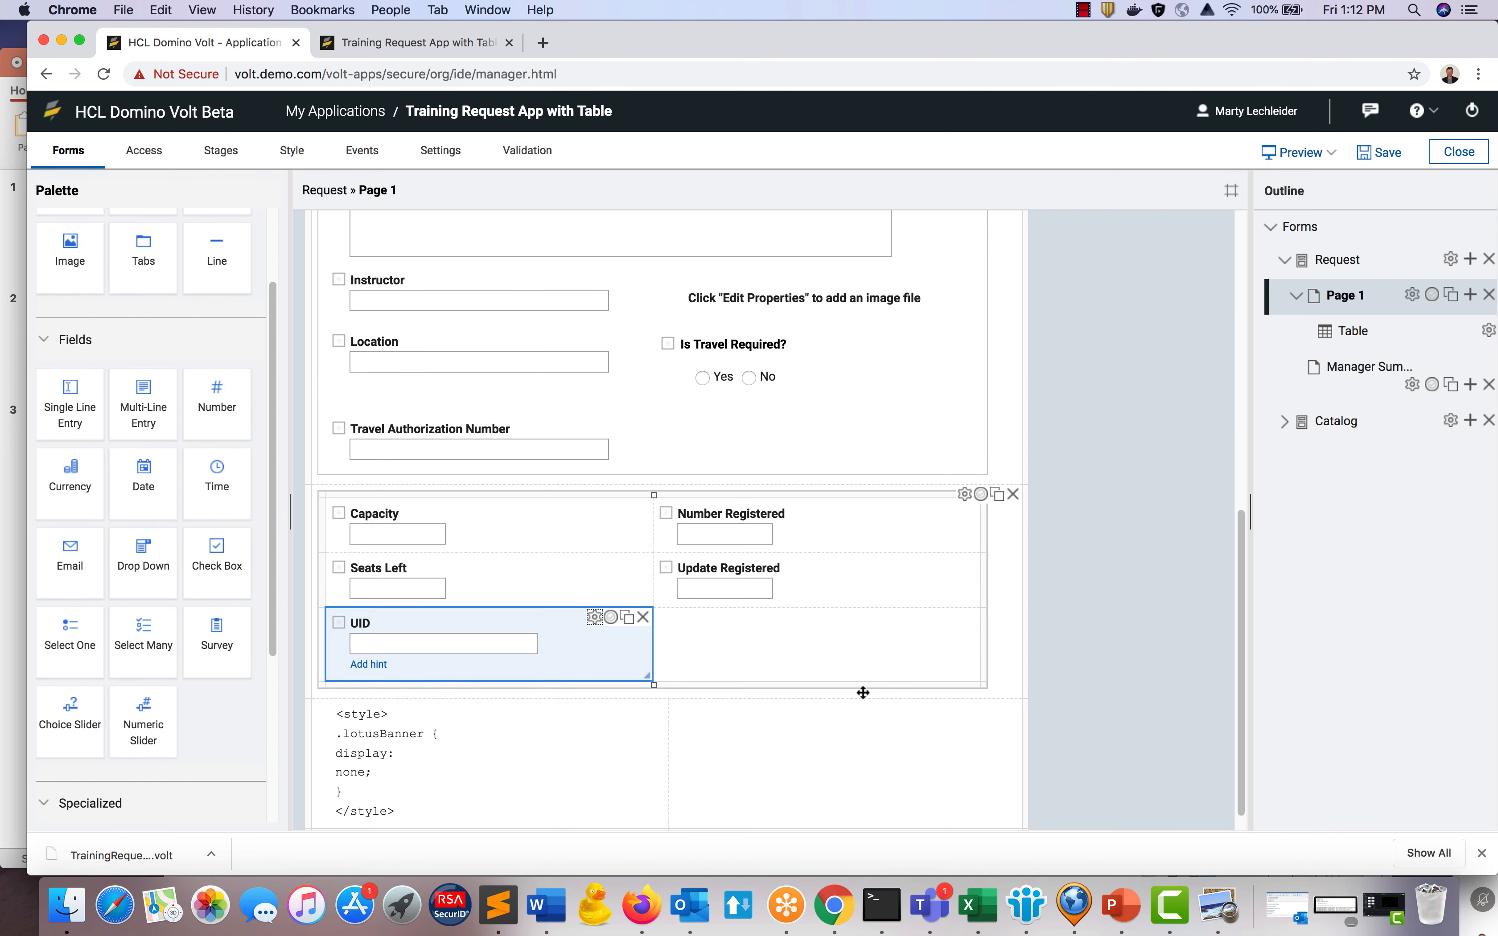
Preview the form and pick the New Hire Orientation, Advanced Domino Volt, Leadership and Security Training rows to check that details fill.
left_click(1295, 152)
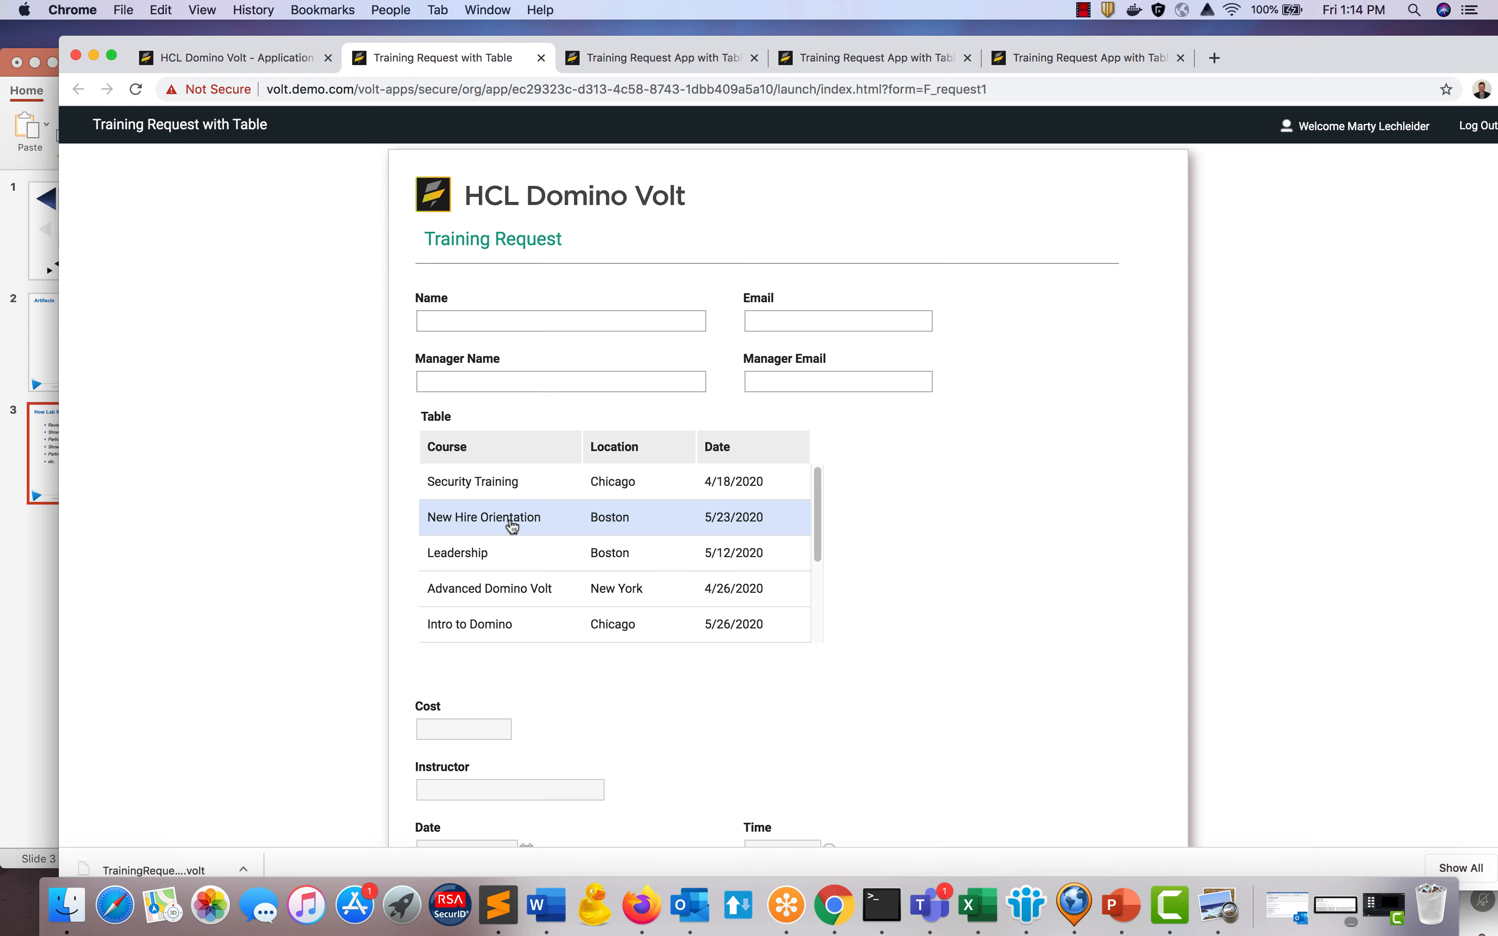
left_click(513, 526)
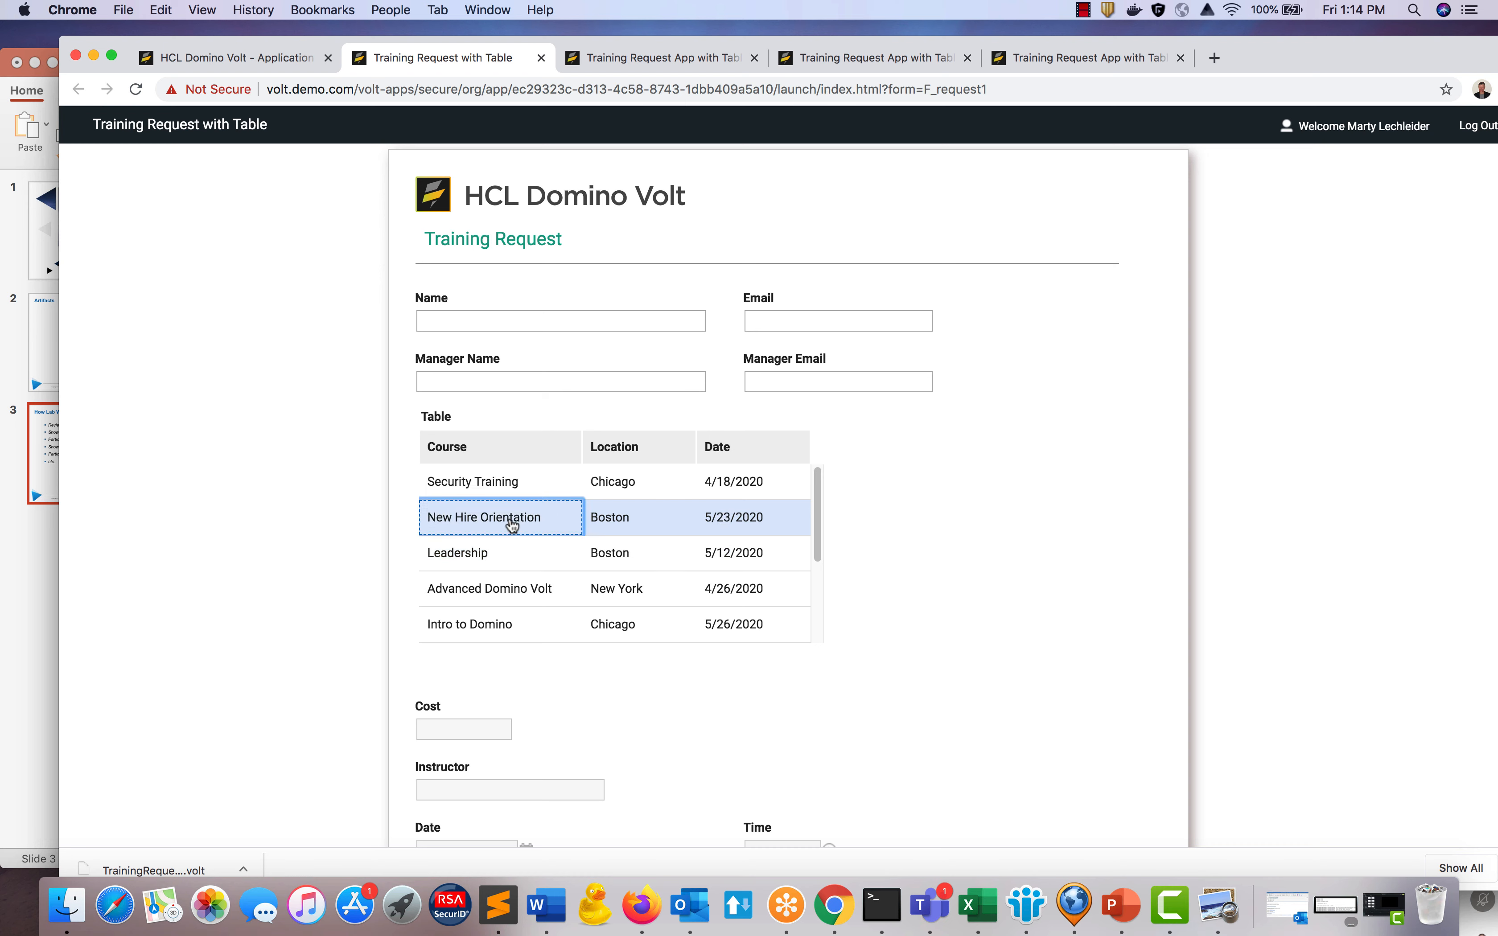
left_click(505, 587)
left_click(502, 554)
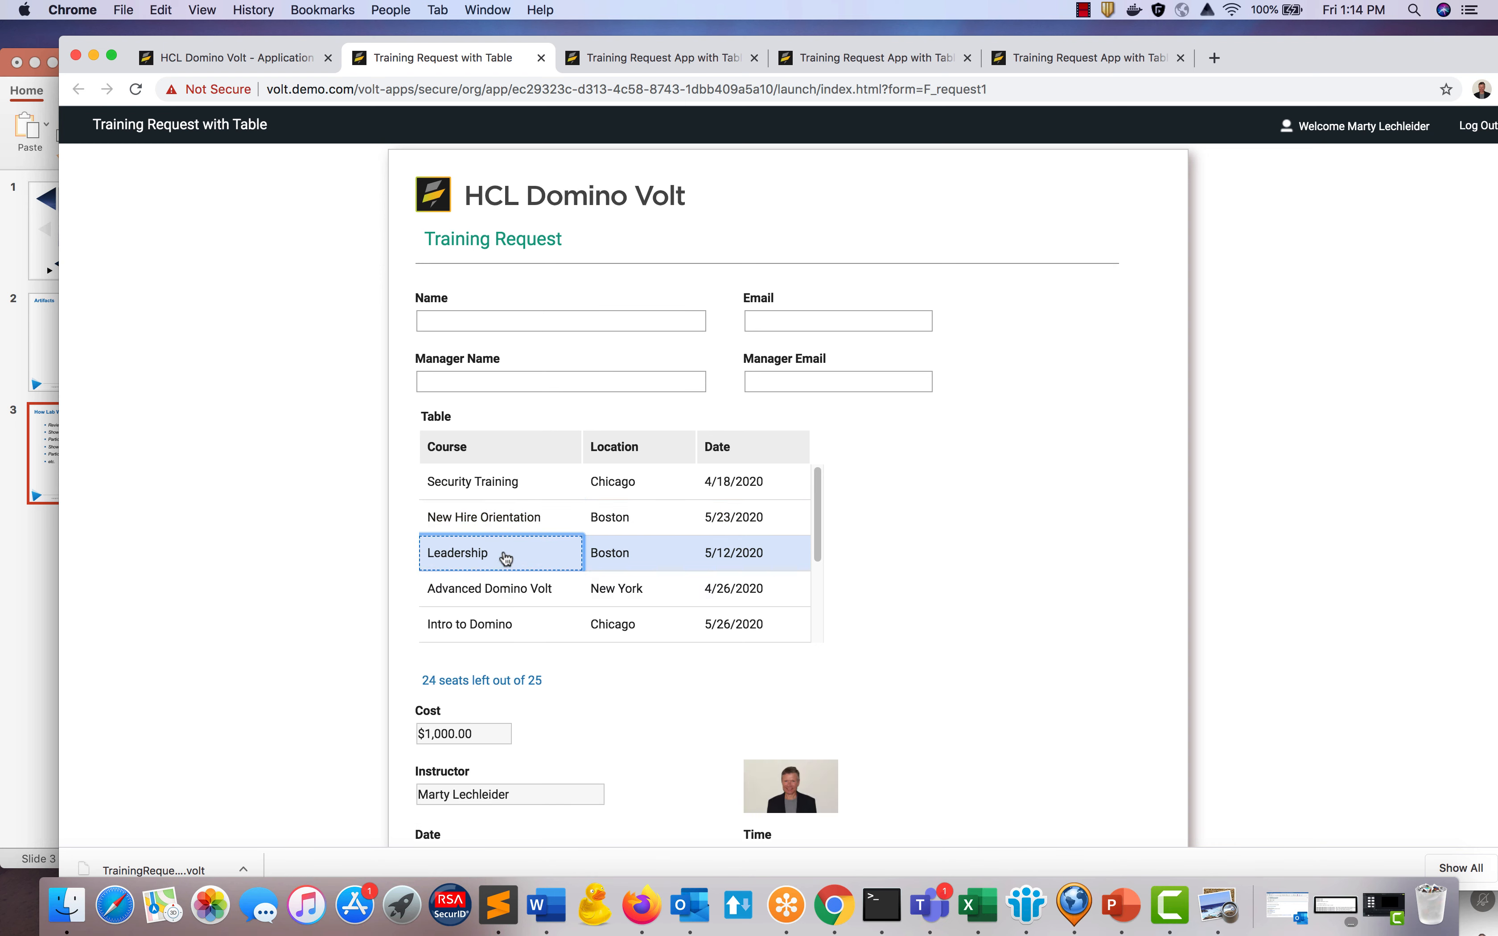
left_click(515, 516)
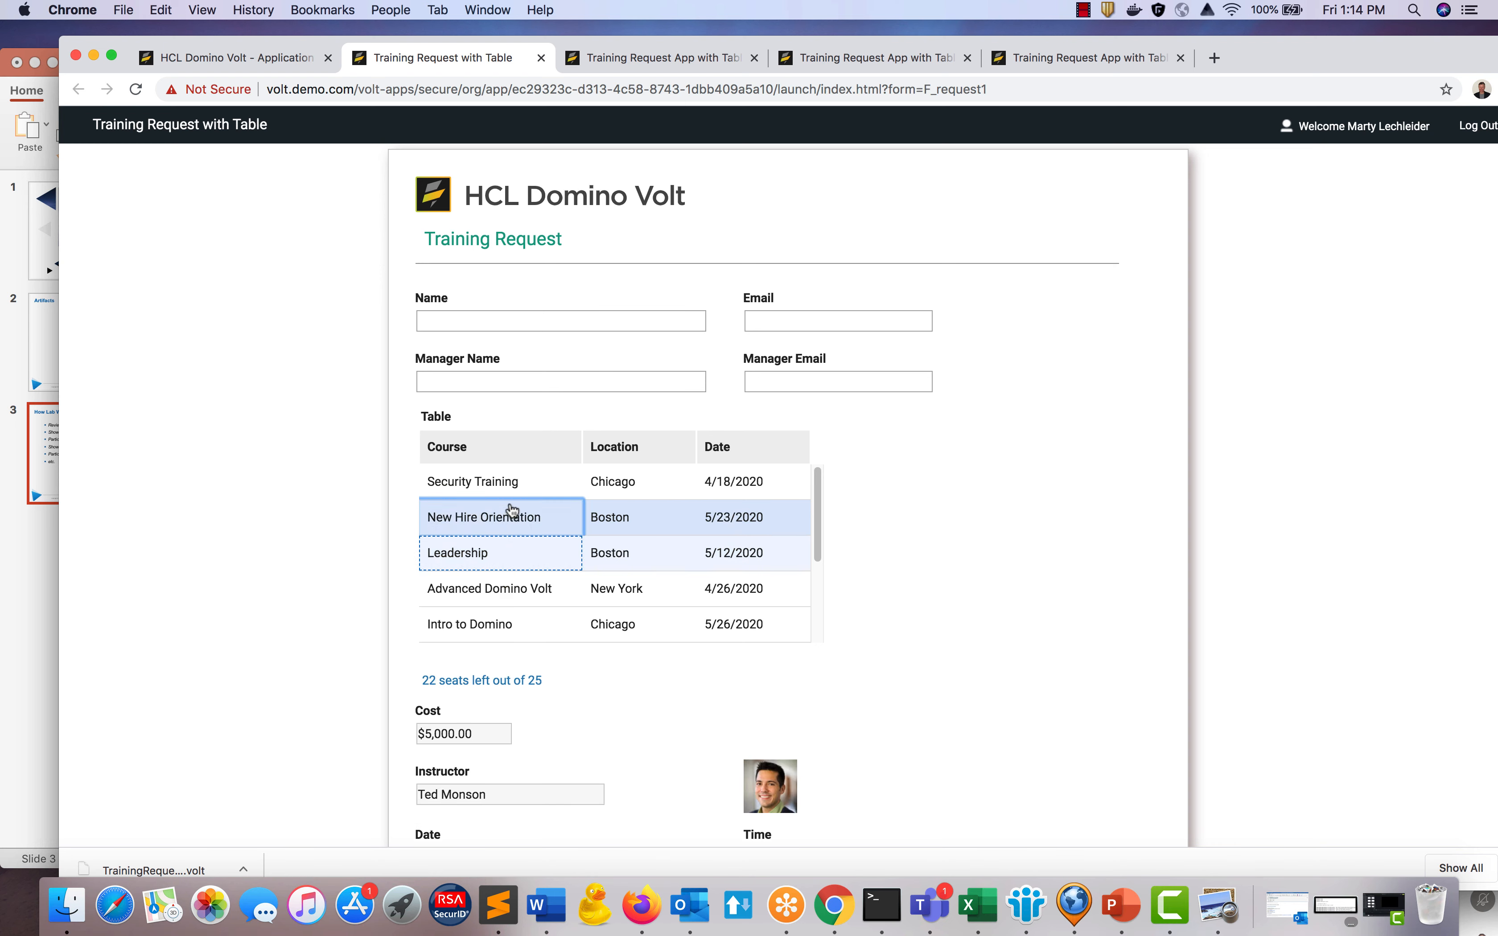
left_click(511, 484)
left_click(506, 551)
left_click(493, 595)
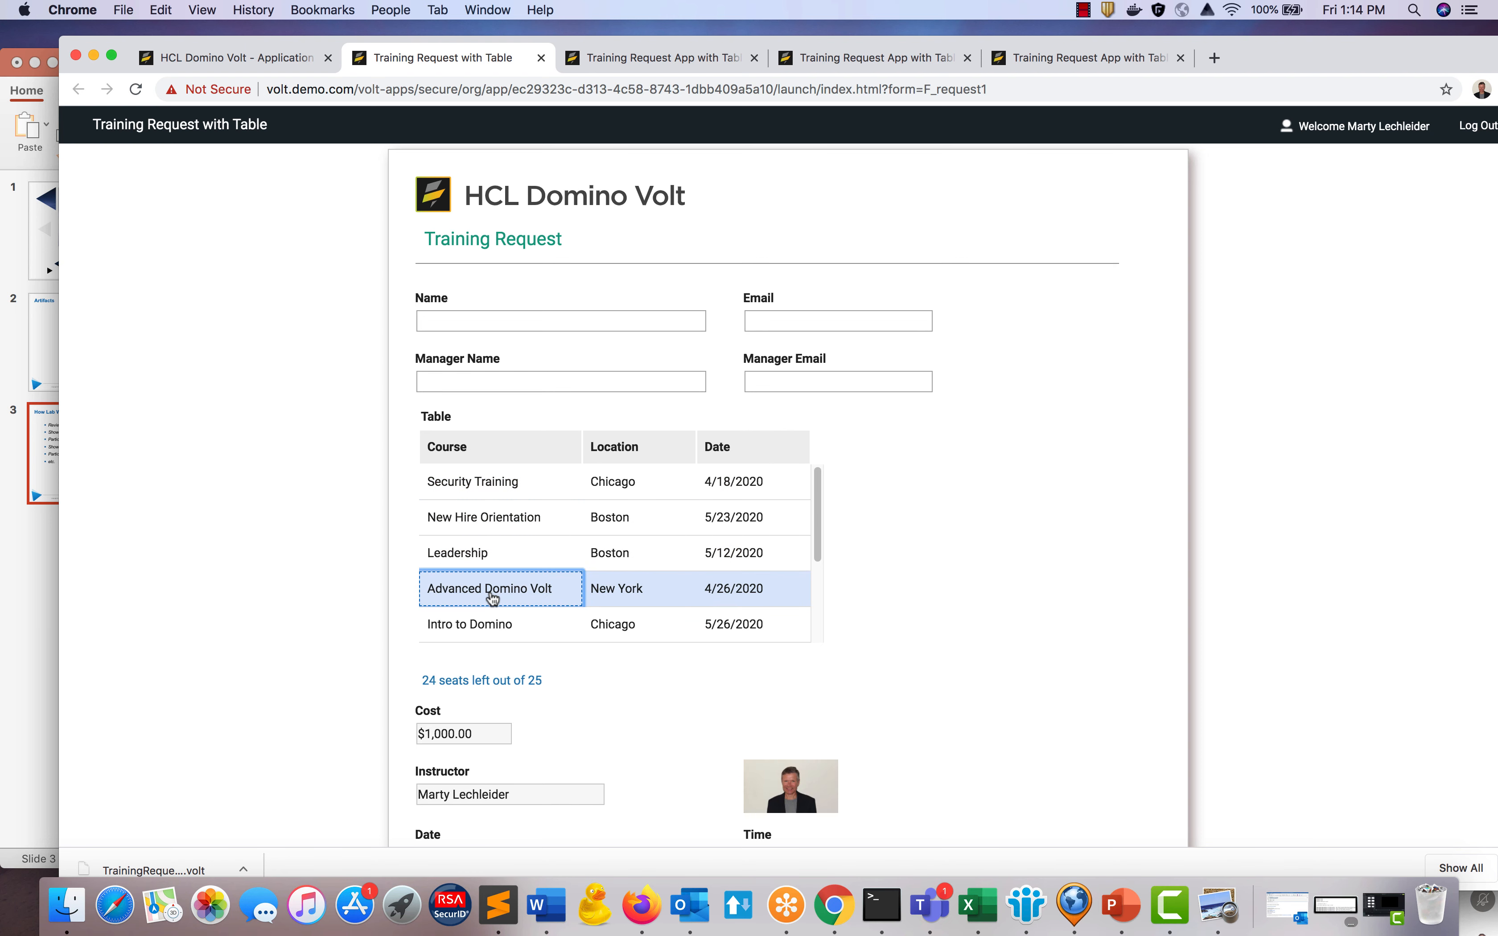